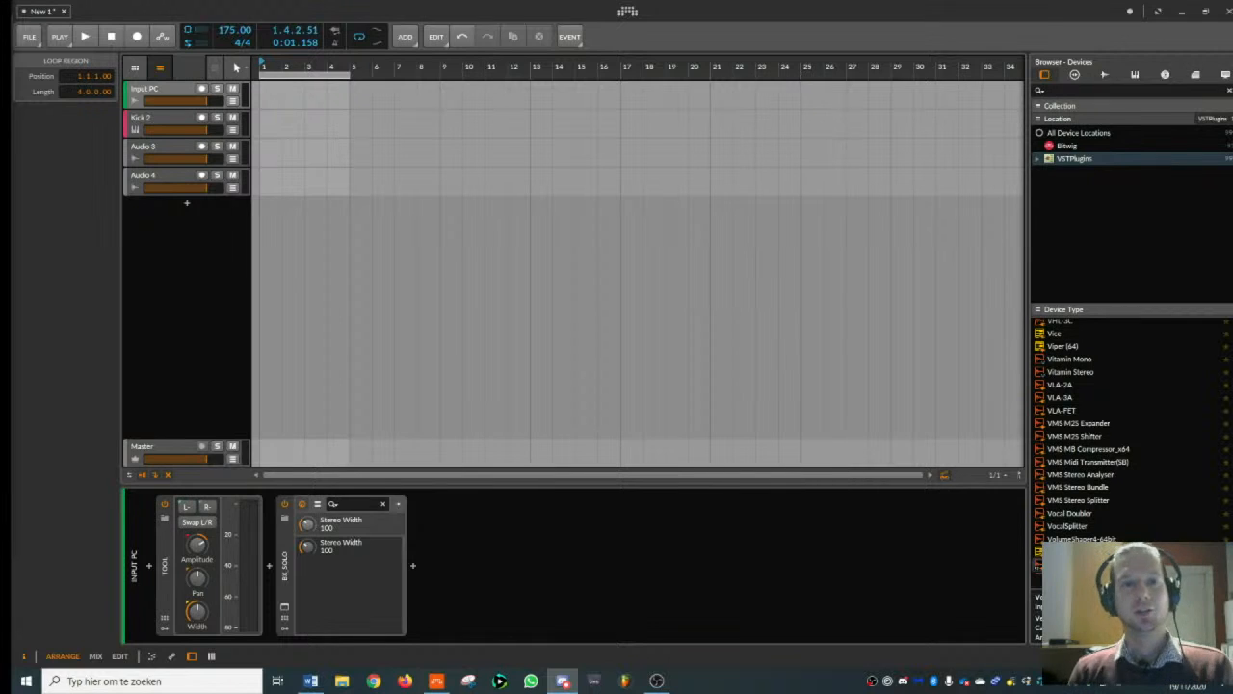
- Select the Kick 2 track and open its Kick 2 plug-in window
{"action": "left_click", "coordinate": [170, 122]}
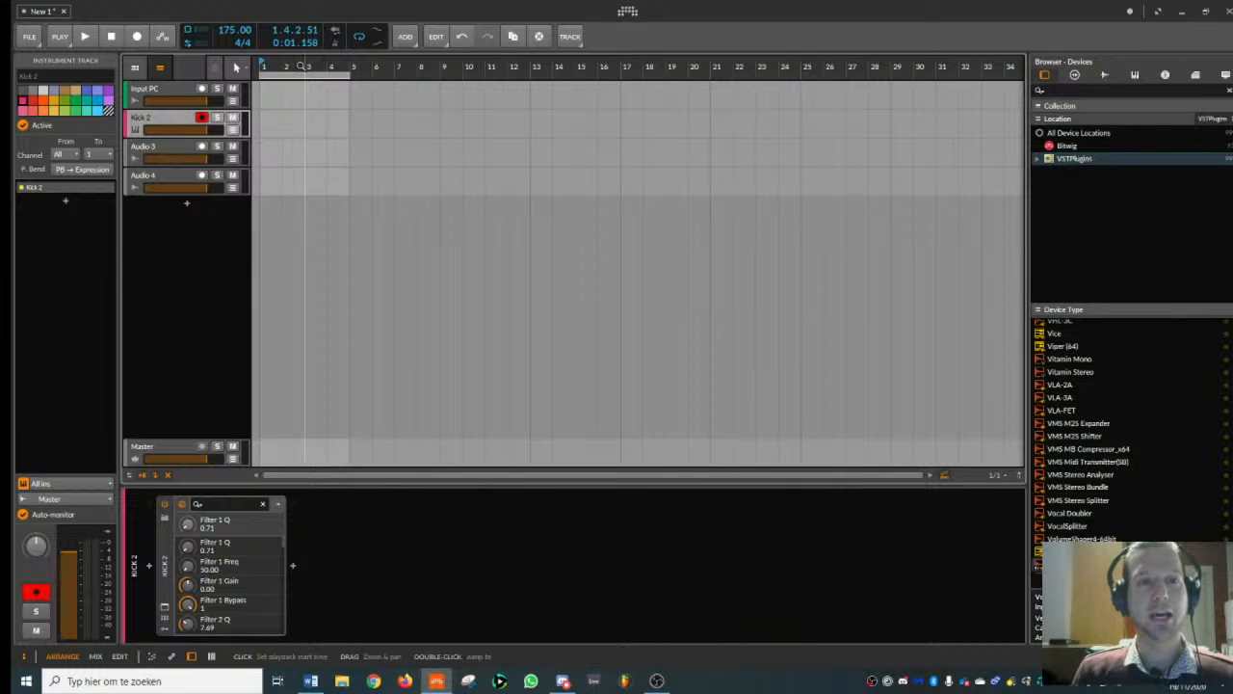
{"action": "left_click_drag", "start_coordinate": [306, 67], "coordinate": [359, 91]}
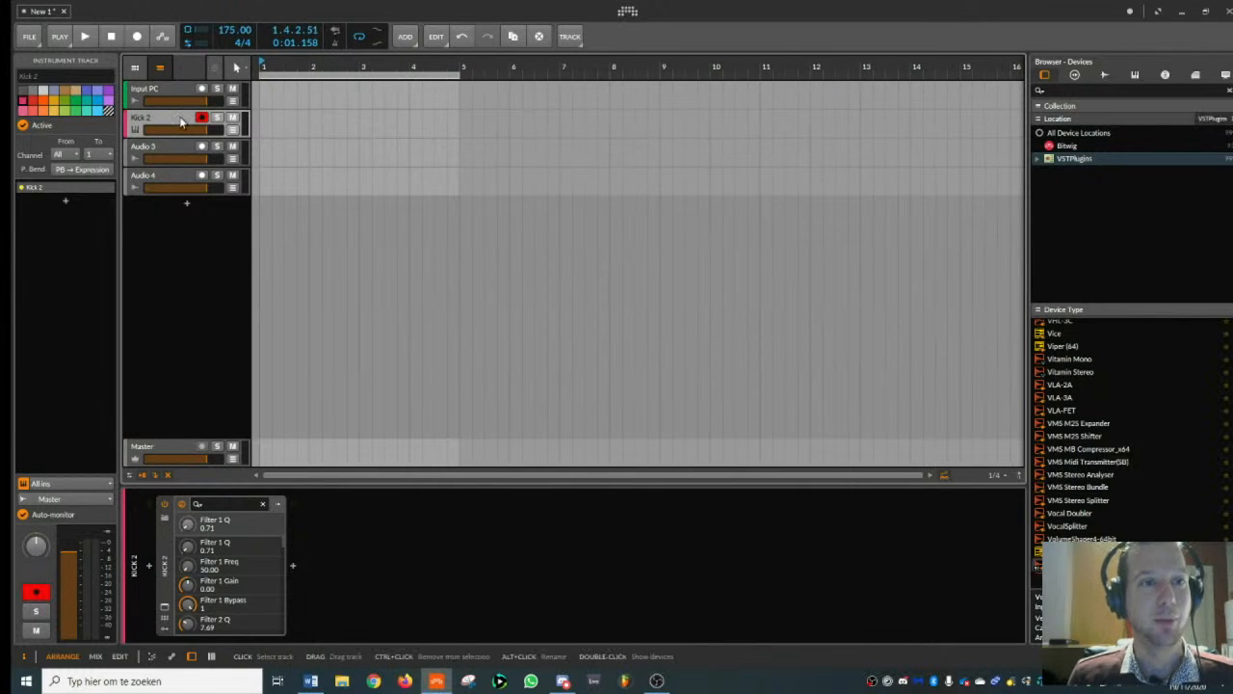
{"action": "left_click_drag", "start_coordinate": [272, 68], "coordinate": [291, 49]}
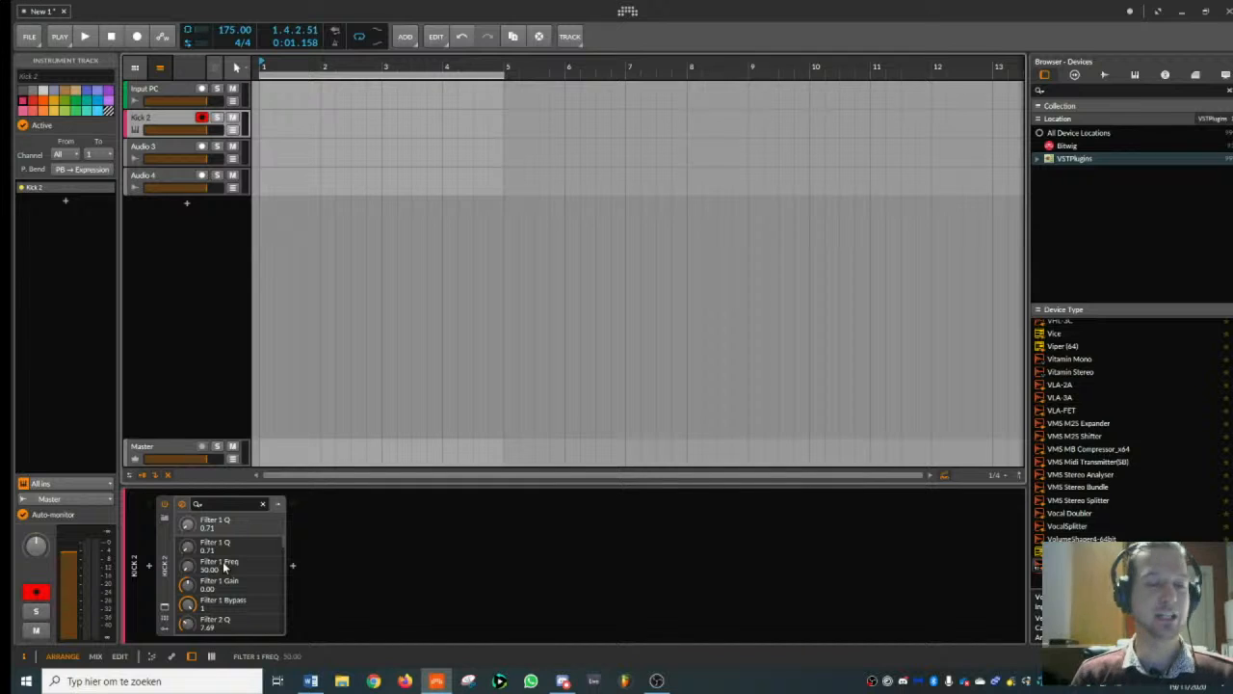
{"action": "left_click", "coordinate": [166, 614]}
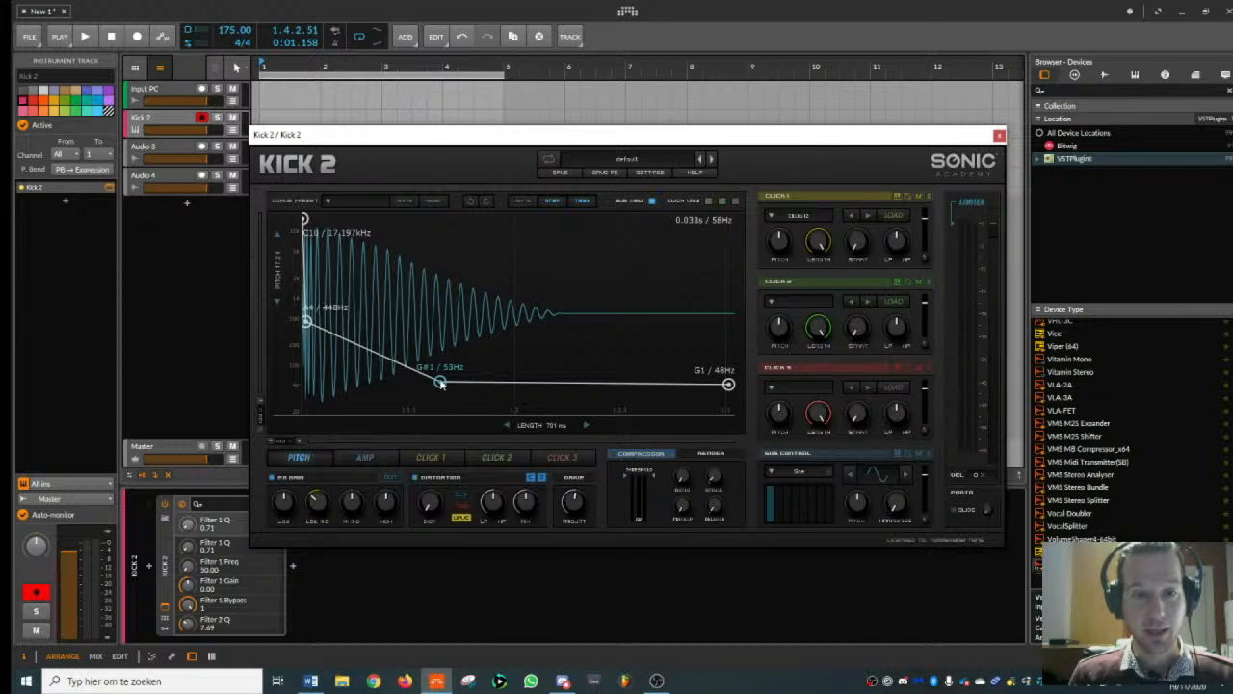
- Shape the pitch envelope: tail flat at G#3 (208 Hz), start point at about 7.459 kHz, plus a new early point at about 3.122 kHz
{"action": "left_click_drag", "start_coordinate": [441, 383], "coordinate": [376, 344]}
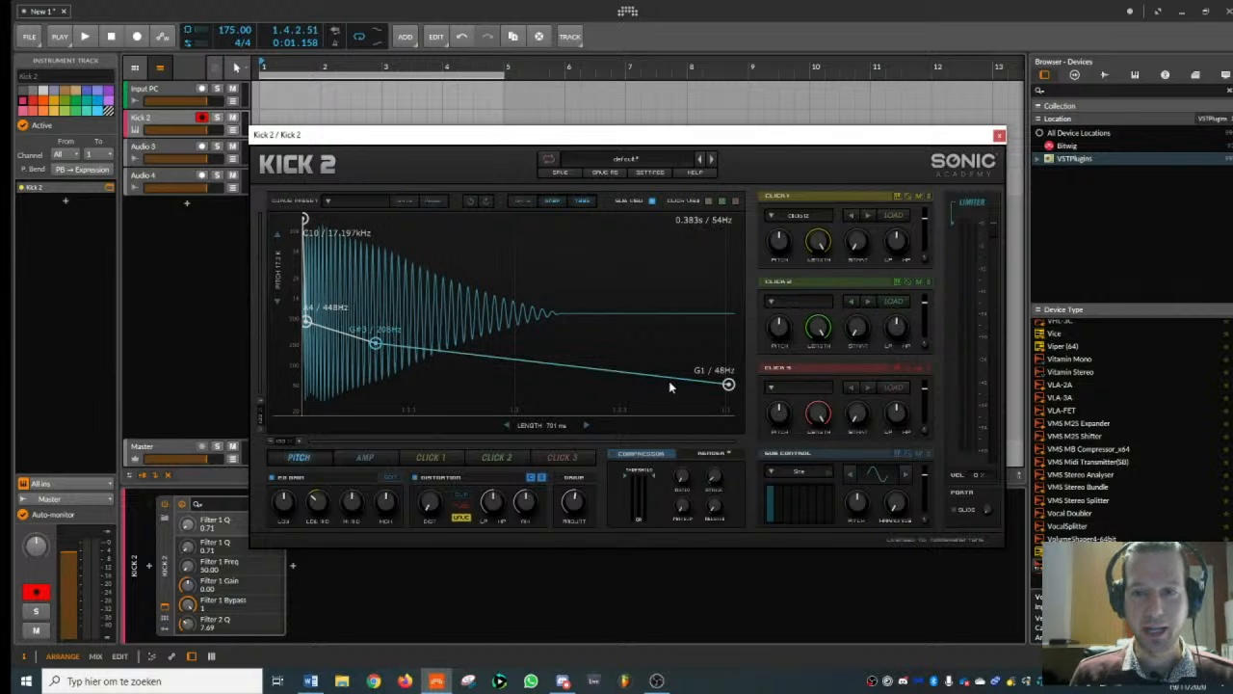
{"action": "left_click_drag", "start_coordinate": [729, 385], "coordinate": [729, 343]}
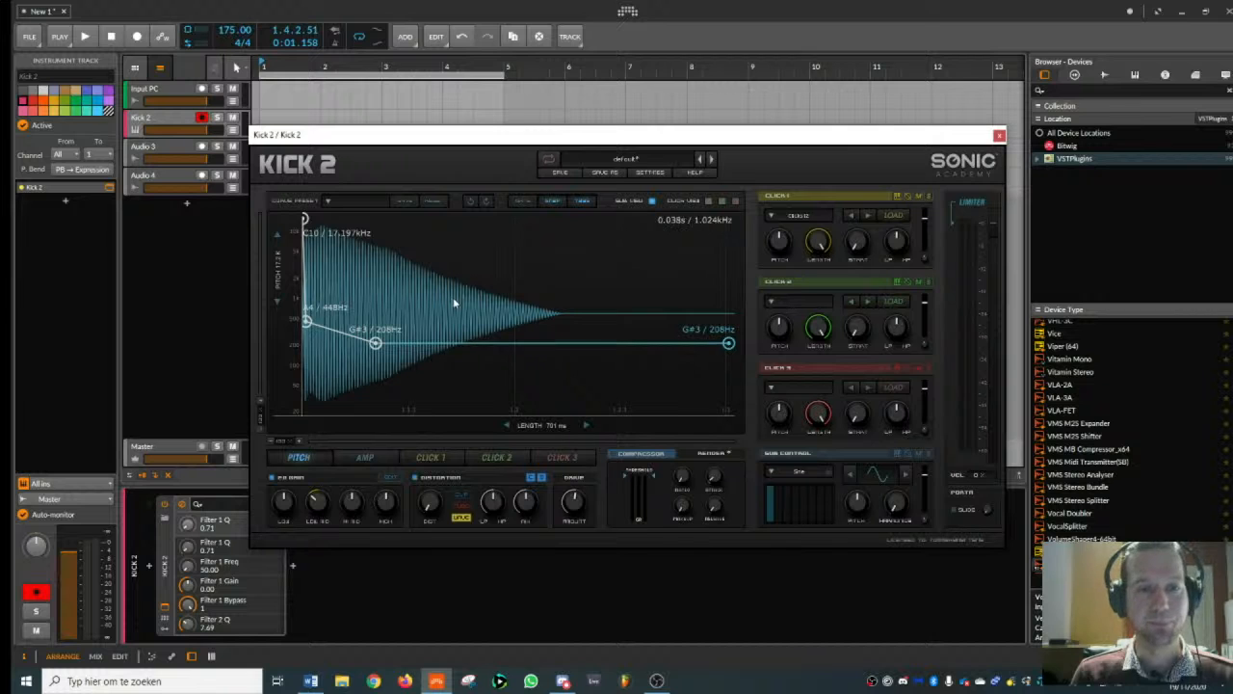
{"action": "left_click_drag", "start_coordinate": [304, 221], "coordinate": [307, 247]}
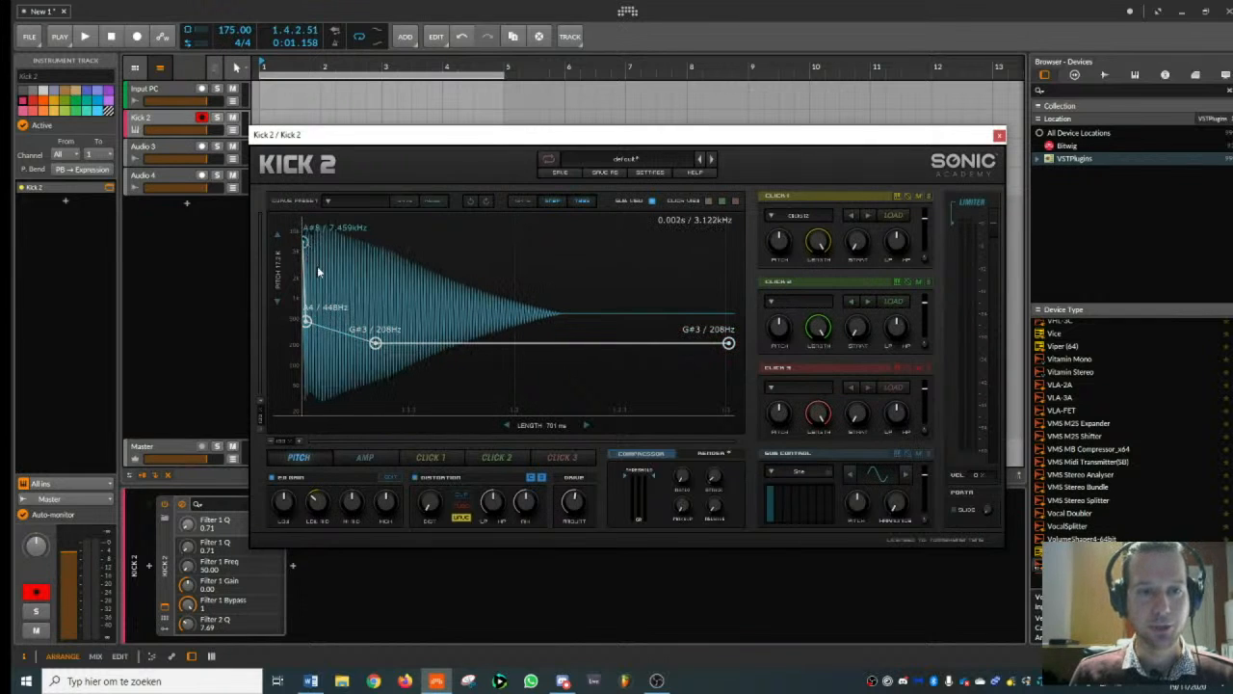
{"action": "double_click", "coordinate": [318, 269]}
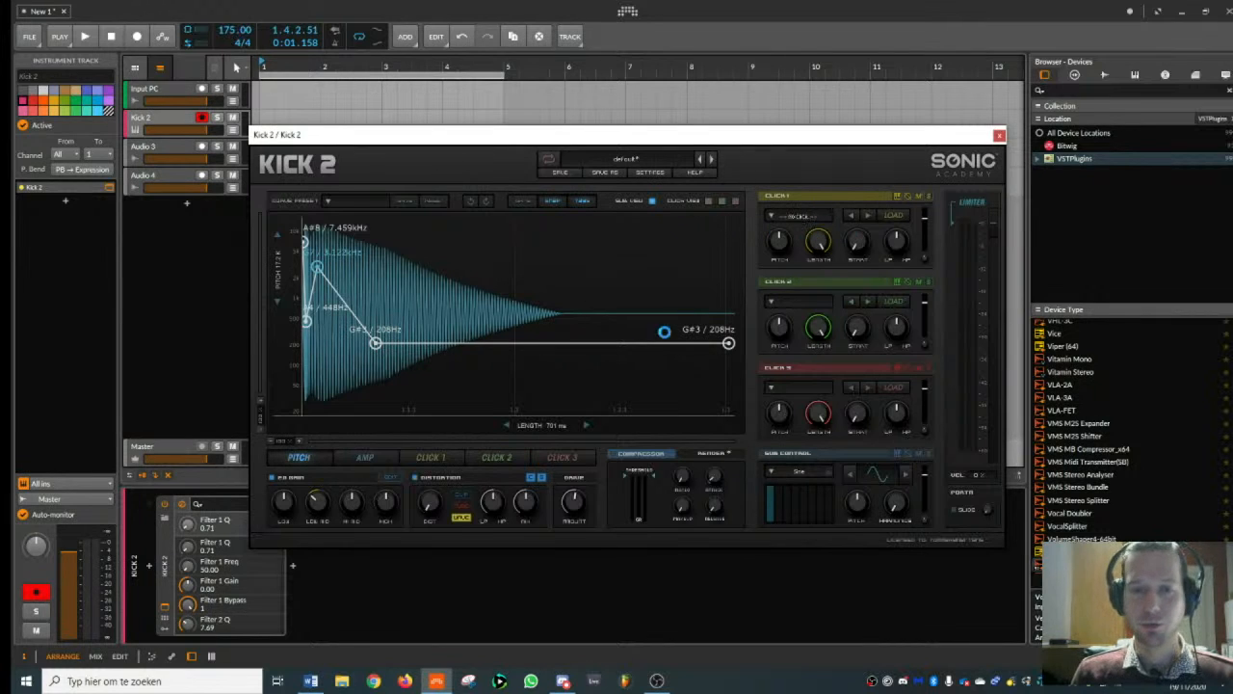
- Reshape the amp envelope with an instant attack, full level at the second point and an earlier drop to 0.00, and set the length to 354 ms
{"action": "left_click", "coordinate": [381, 460]}
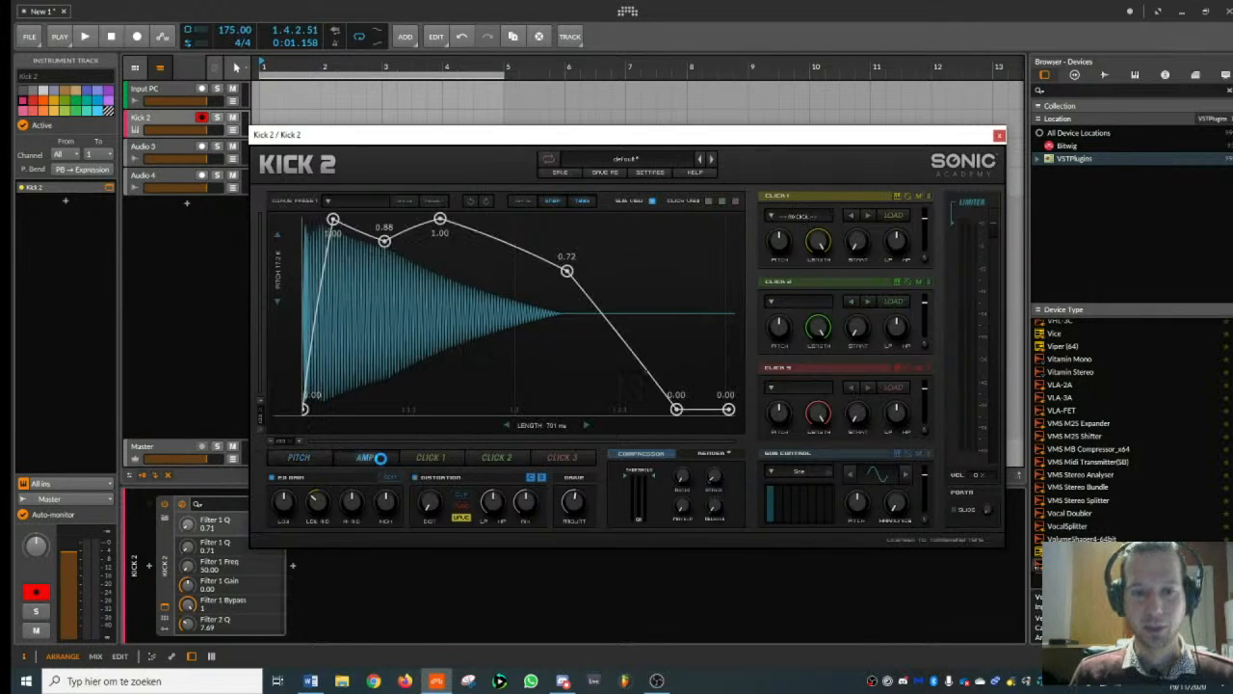
{"action": "left_click_drag", "start_coordinate": [386, 240], "coordinate": [353, 219]}
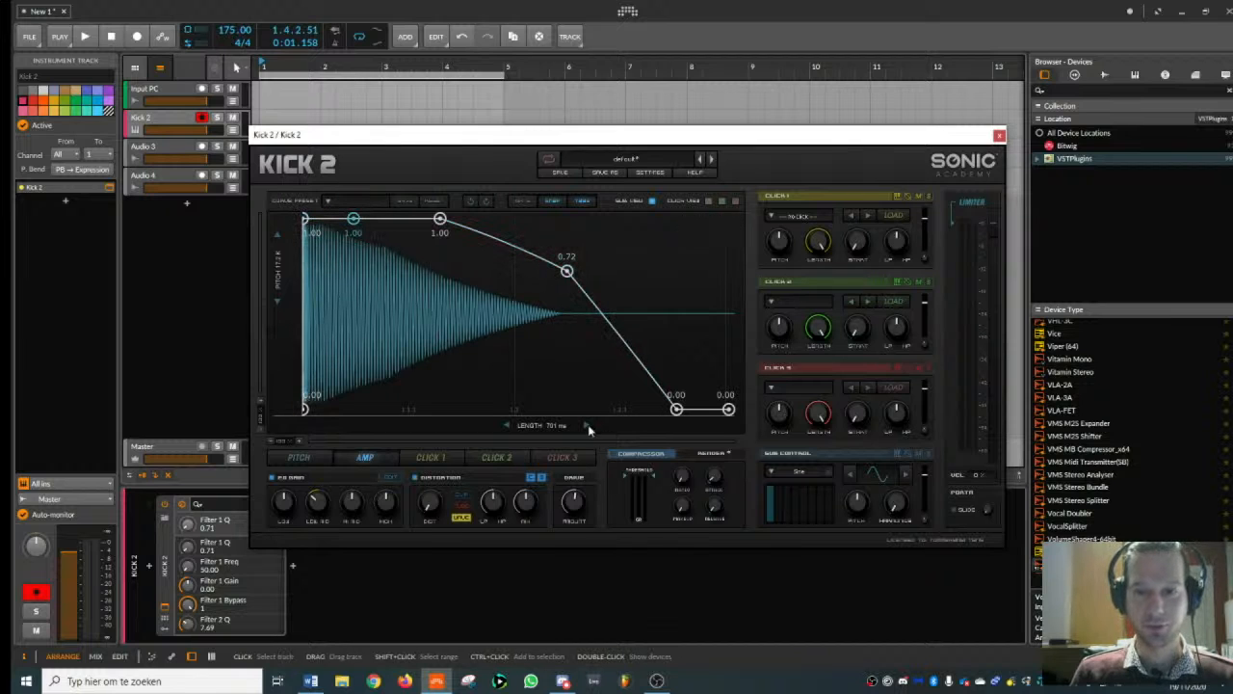
{"action": "left_click_drag", "start_coordinate": [587, 425], "coordinate": [538, 425]}
{"action": "left_click_drag", "start_coordinate": [566, 273], "coordinate": [553, 408]}
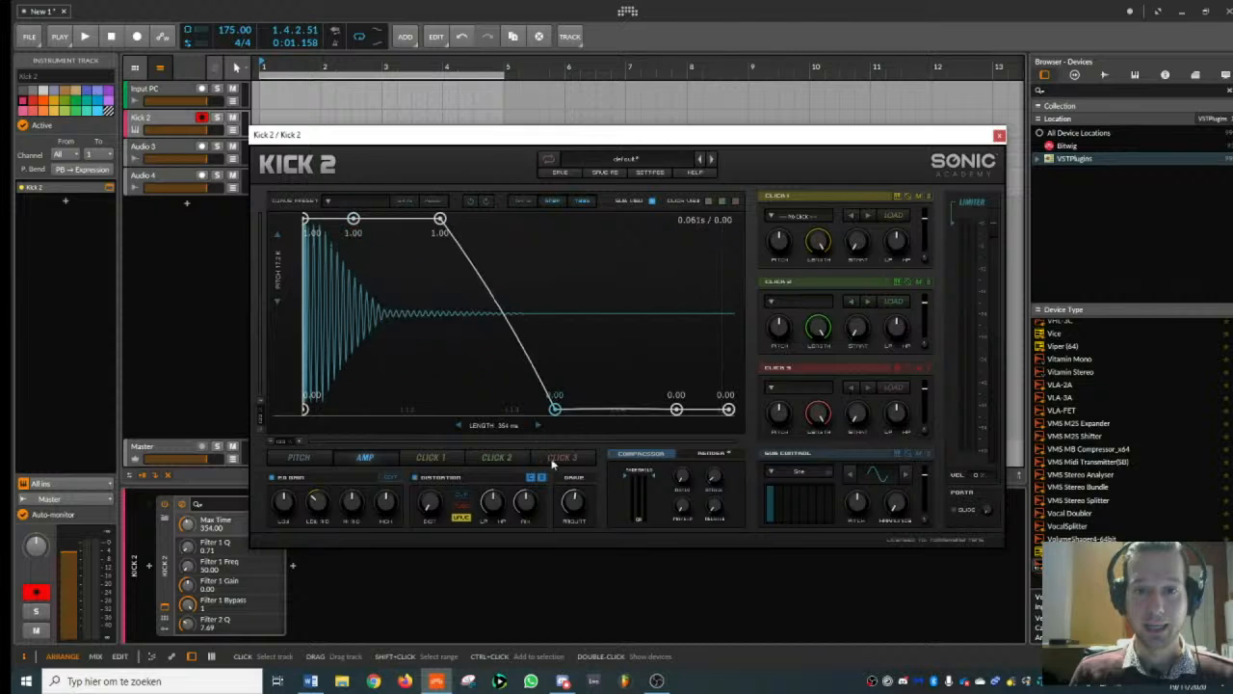
- Lower the early pitch envelope spike to about 1.661 kHz and move the first G#3 (208 Hz) point earlier
{"action": "left_click", "coordinate": [301, 458]}
{"action": "left_click_drag", "start_coordinate": [323, 306], "coordinate": [319, 300]}
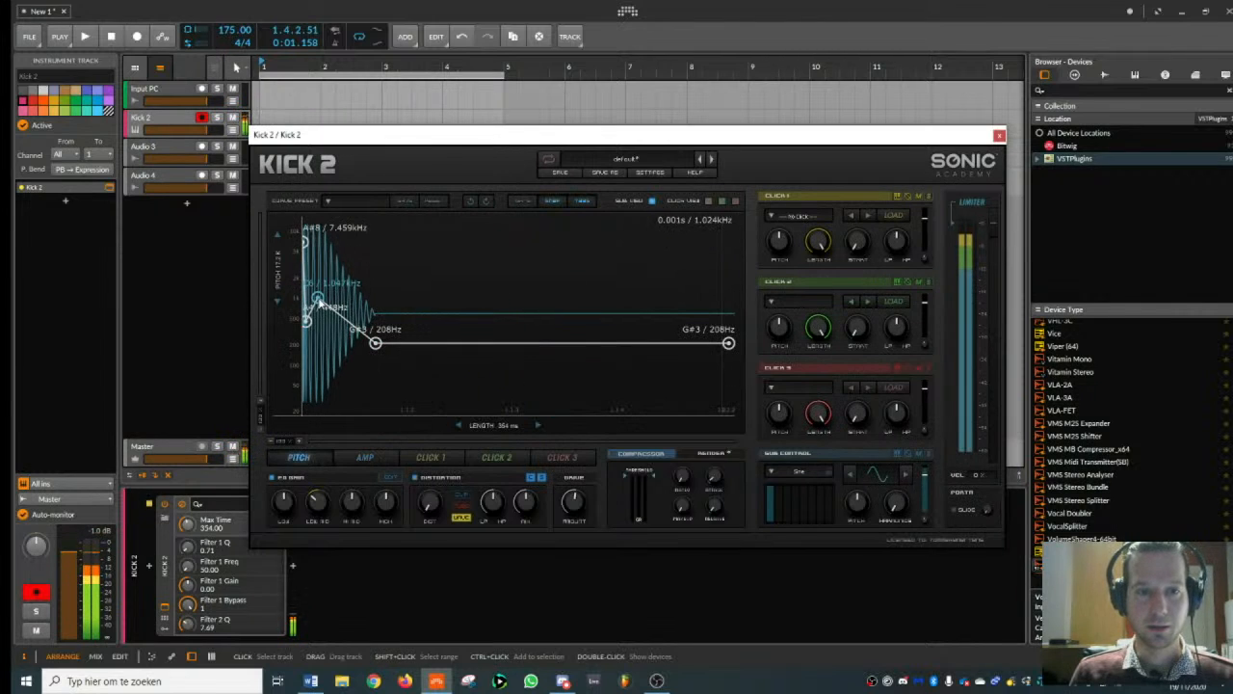
{"action": "left_click_drag", "start_coordinate": [376, 344], "coordinate": [324, 288]}
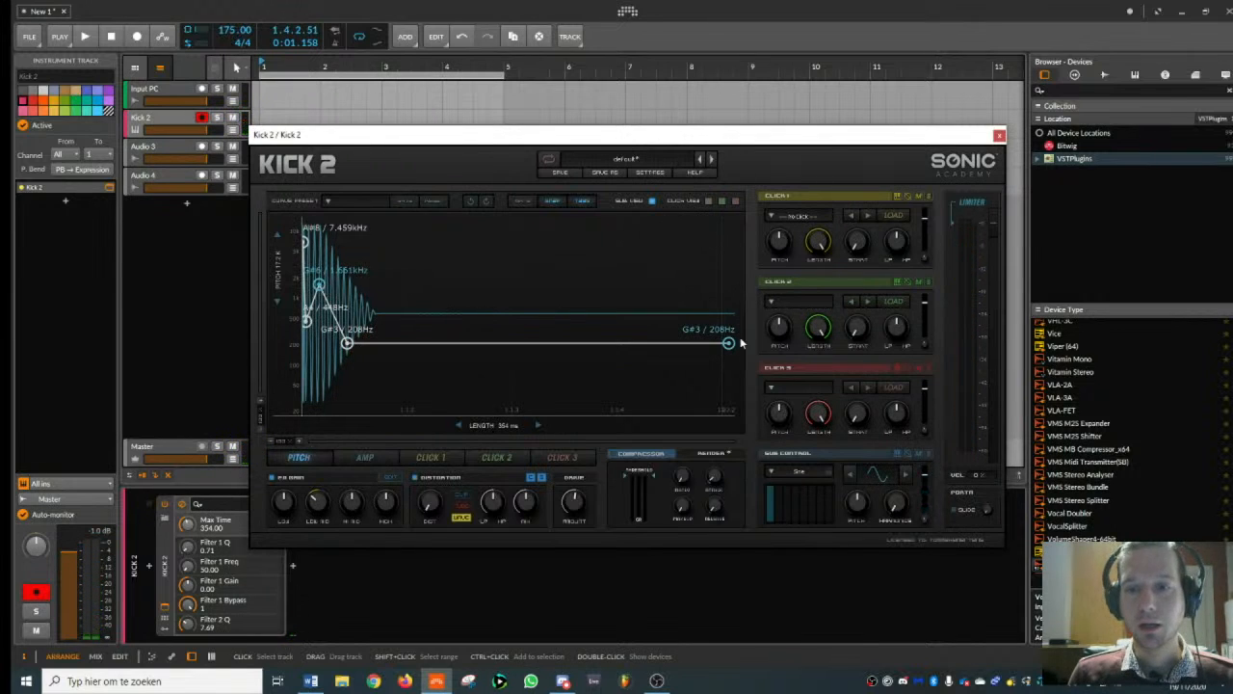
- Set the sound's length to 402 ms and hold the amp envelope at 1.00 longer before its decay
{"action": "left_click_drag", "start_coordinate": [499, 427], "coordinate": [498, 387]}
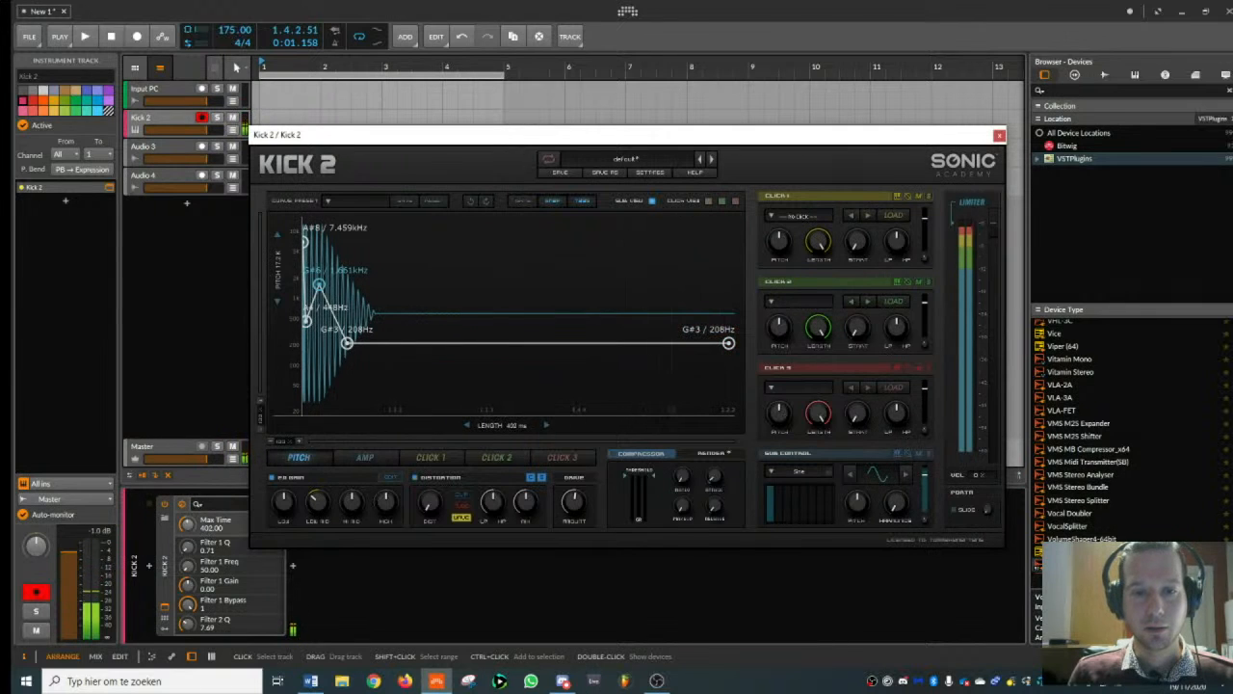
{"action": "left_click", "coordinate": [368, 458]}
{"action": "left_click_drag", "start_coordinate": [440, 220], "coordinate": [479, 220]}
{"action": "left_click_drag", "start_coordinate": [354, 220], "coordinate": [355, 202]}
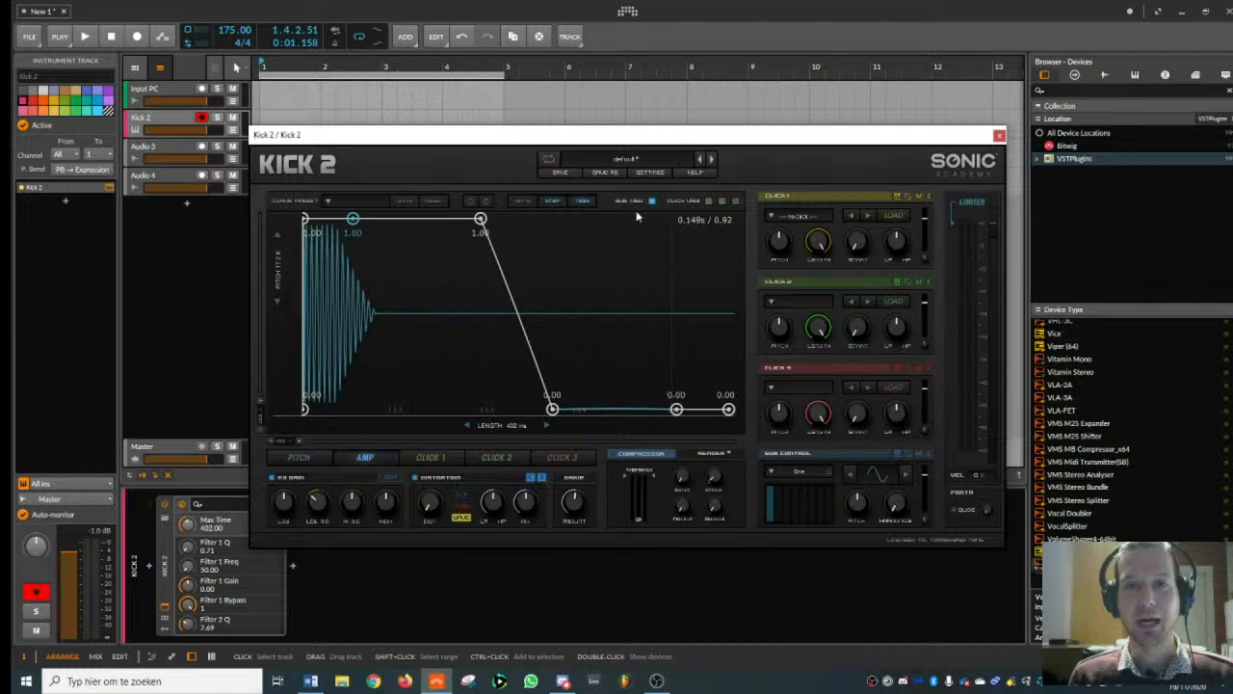
- Load the user preset RF Snare Body, remove the stray amp envelope point and close the plug-in window
{"action": "left_click", "coordinate": [635, 162]}
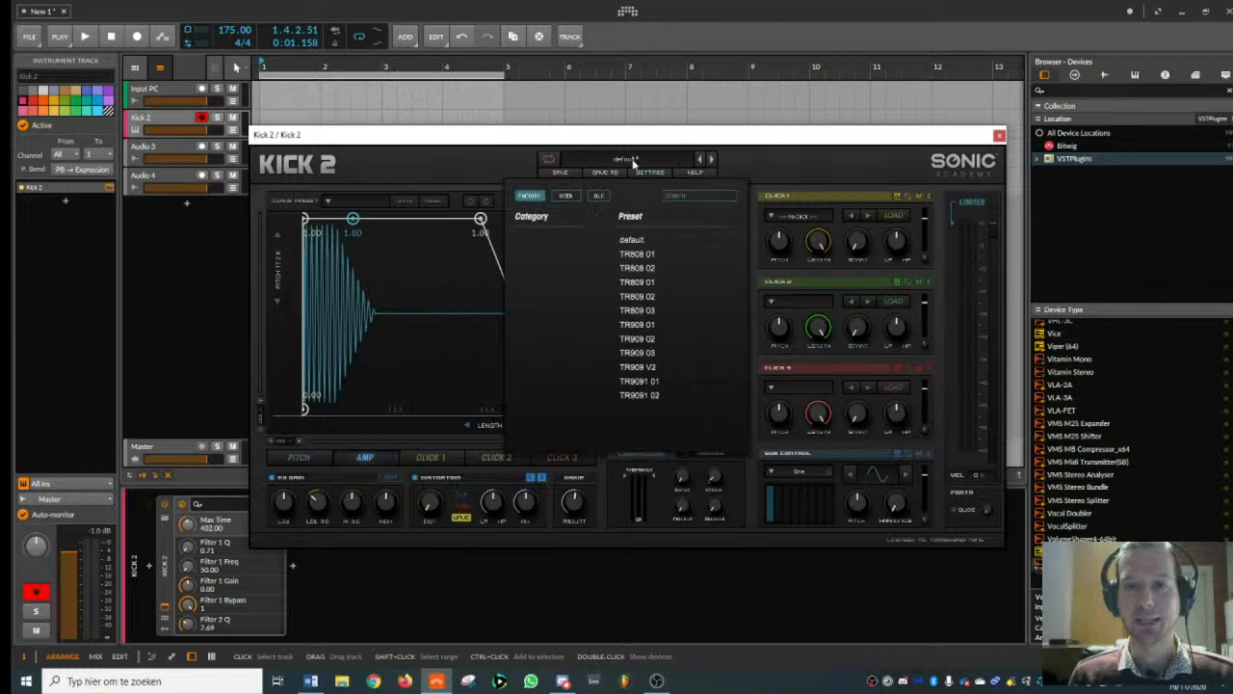
{"action": "left_click", "coordinate": [567, 195]}
{"action": "left_click", "coordinate": [544, 241]}
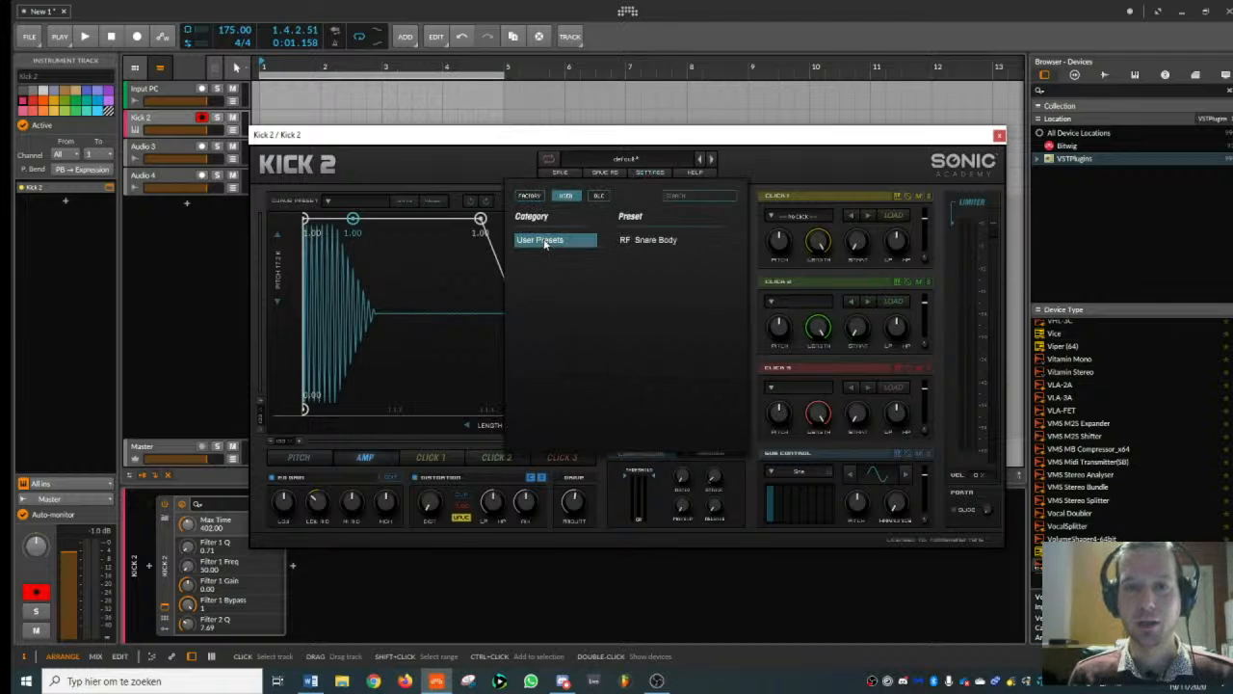
{"action": "double_click", "coordinate": [654, 239]}
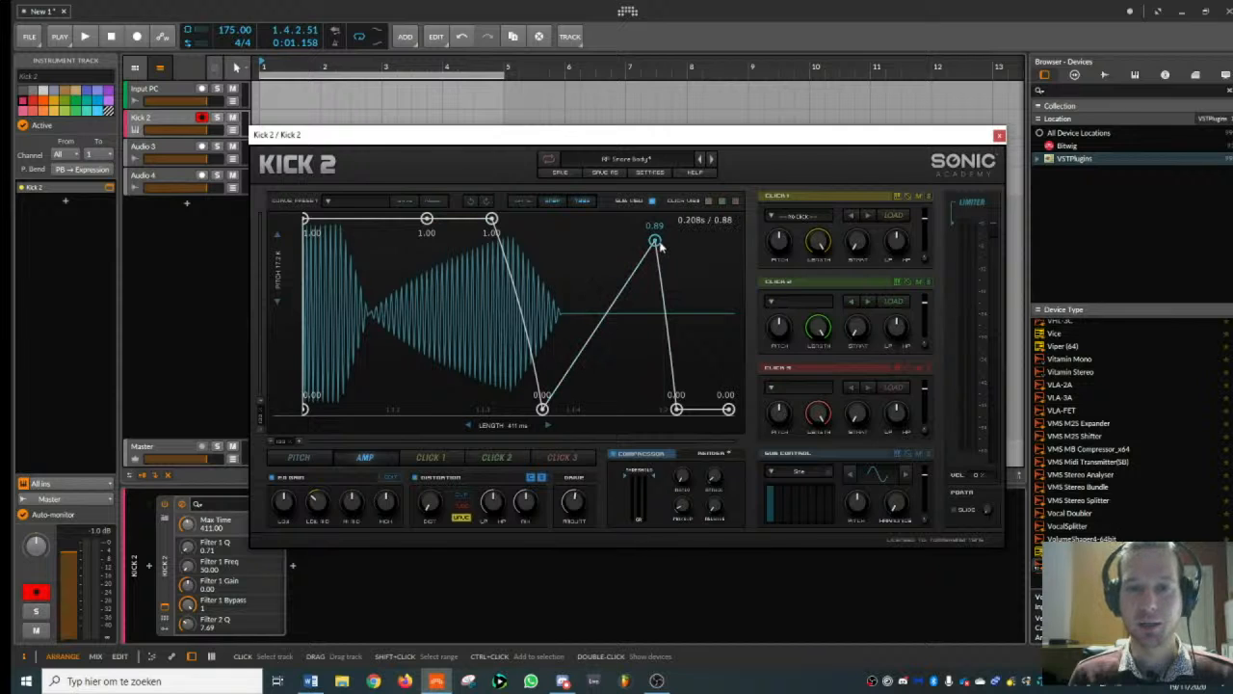
{"action": "double_click", "coordinate": [656, 241]}
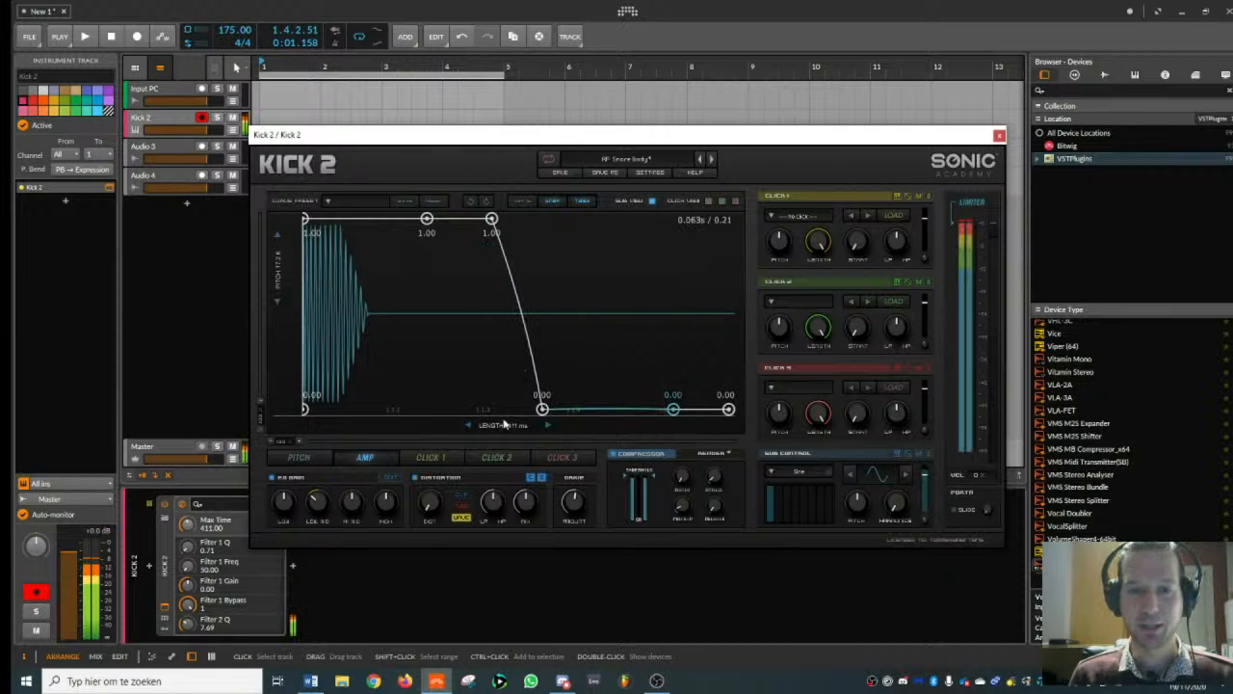
{"action": "left_click", "coordinate": [303, 458]}
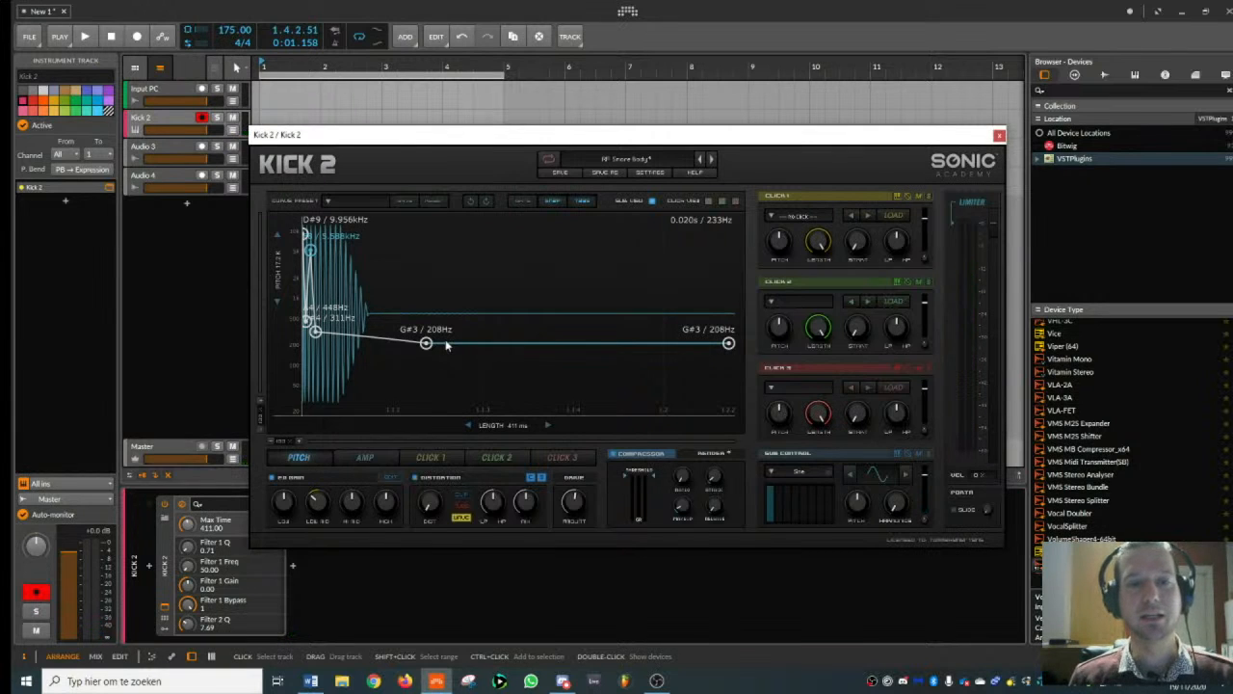
{"action": "left_click", "coordinate": [999, 135]}
- Create a one-bar clip at bar 1 of the Kick 2 track with short C2 notes on beats 2 and 4
{"action": "scroll", "coordinate": [277, 123], "scroll_direction": "up", "scroll_amount": 2}
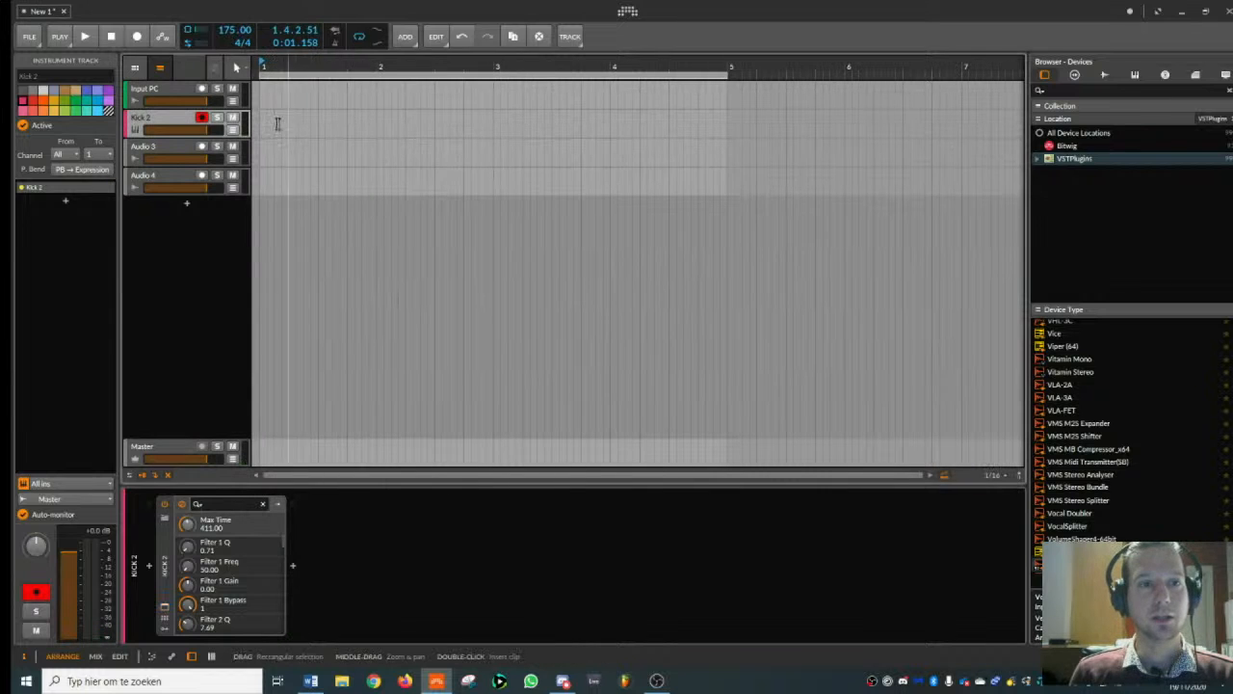
{"action": "double_click", "coordinate": [278, 124]}
{"action": "double_click", "coordinate": [301, 117]}
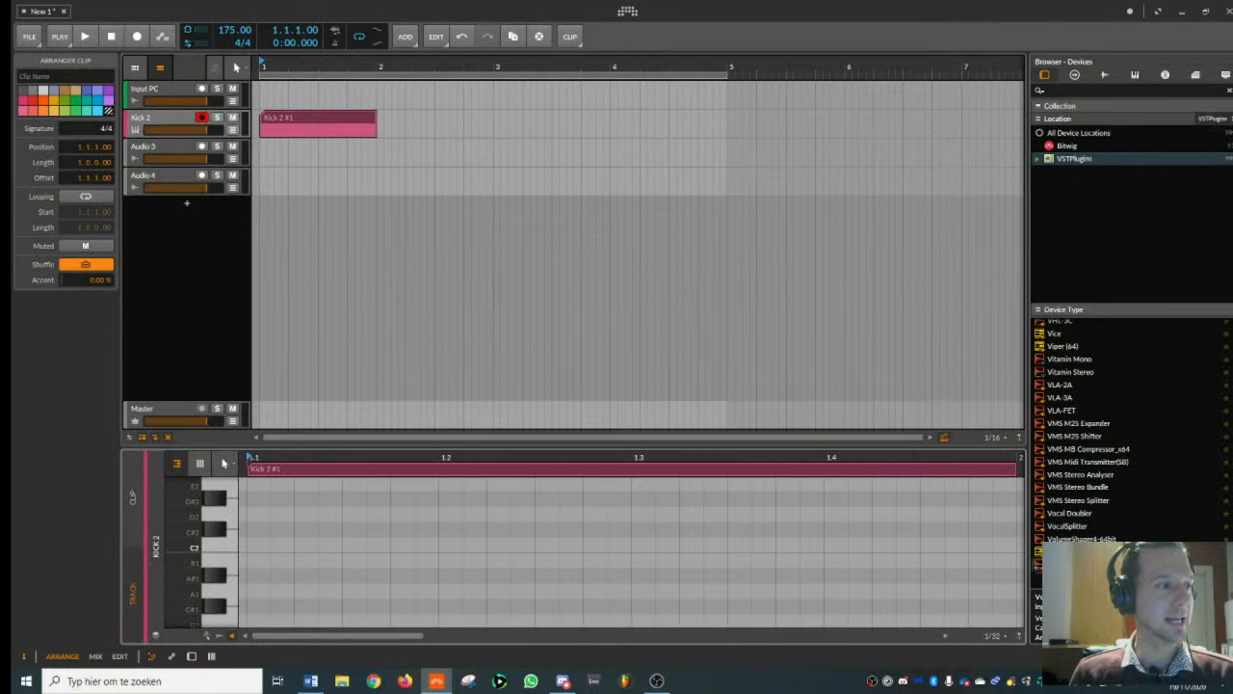
{"action": "double_click", "coordinate": [256, 545]}
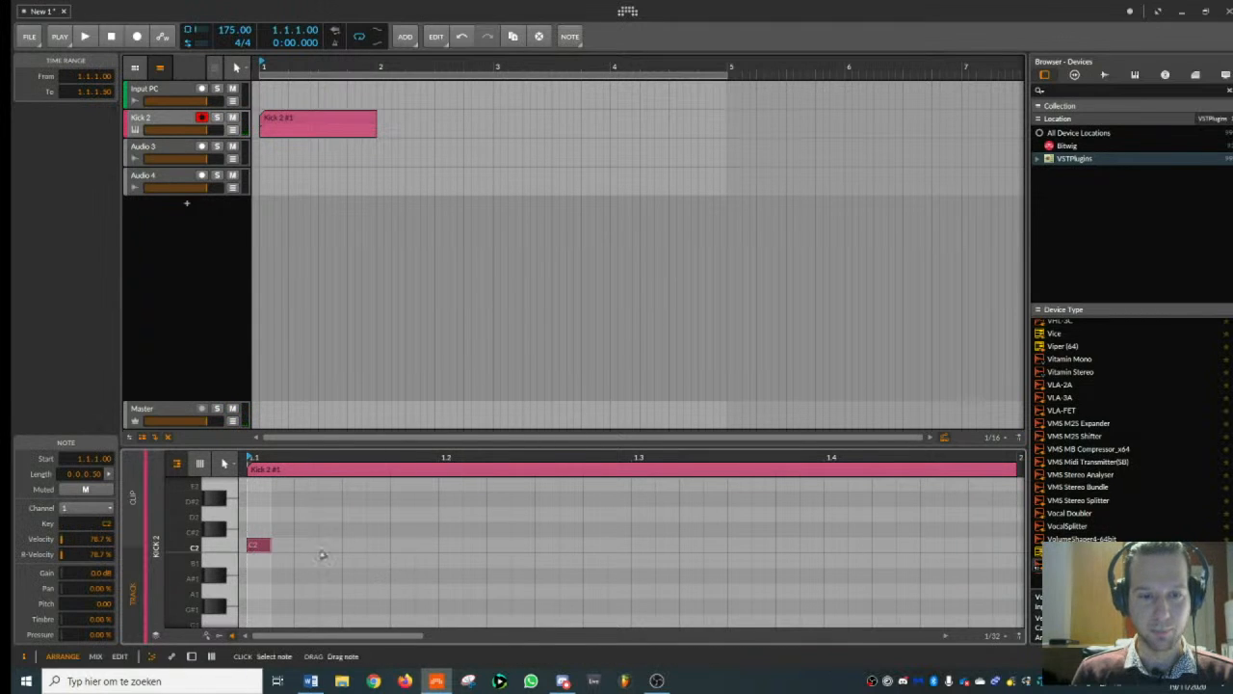
{"action": "left_click_drag", "start_coordinate": [322, 554], "coordinate": [454, 549]}
{"action": "double_click", "coordinate": [834, 549]}
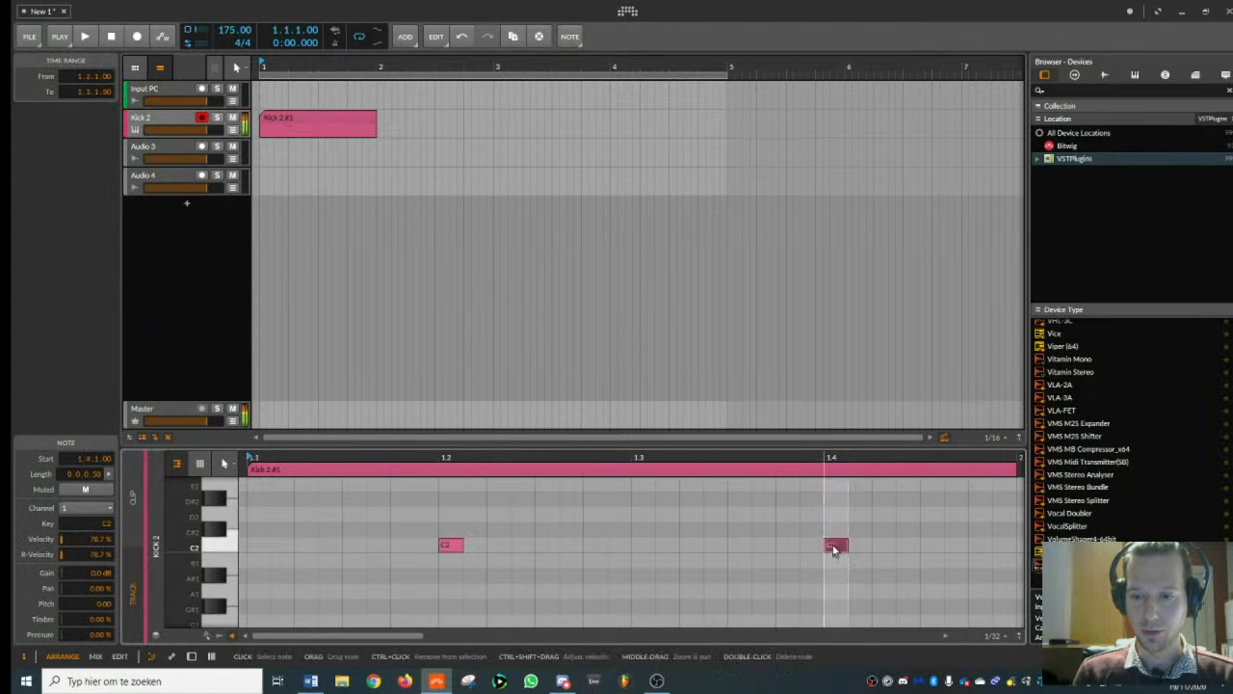
{"action": "key", "text": "space"}
{"action": "key", "text": "space"}
- Duplicate the Kick 2 clip three times so the snare pattern fills bars 1 to 4
{"action": "left_click", "coordinate": [321, 121]}
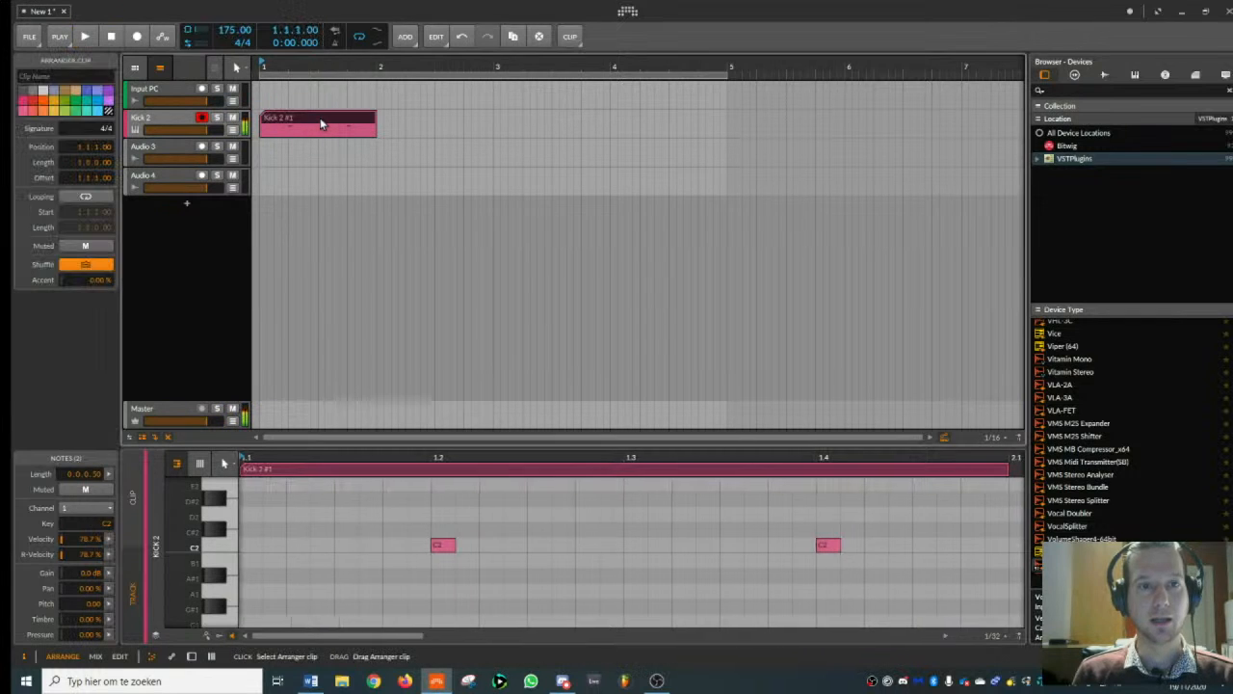
{"action": "key", "text": "ctrl+d"}
{"action": "key", "text": "ctrl+d"}
{"action": "key", "text": "ctrl+d"}
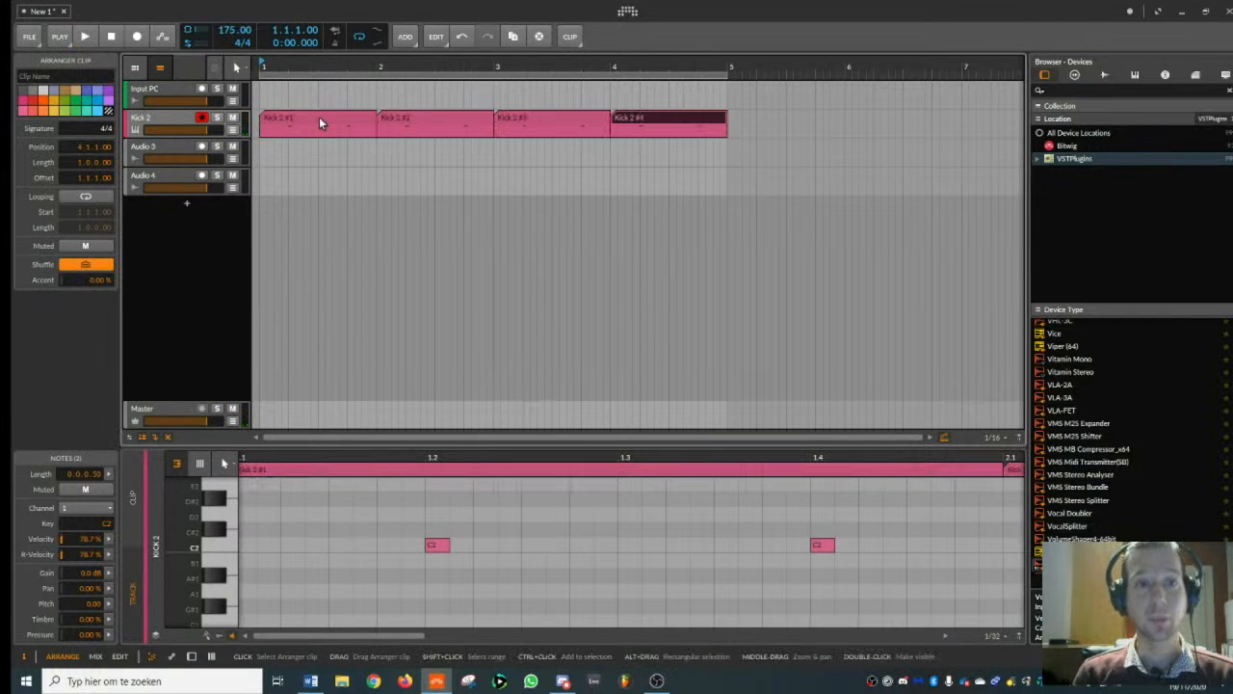
{"action": "left_click_drag", "start_coordinate": [306, 67], "coordinate": [313, 110]}
{"action": "left_click", "coordinate": [176, 120]}
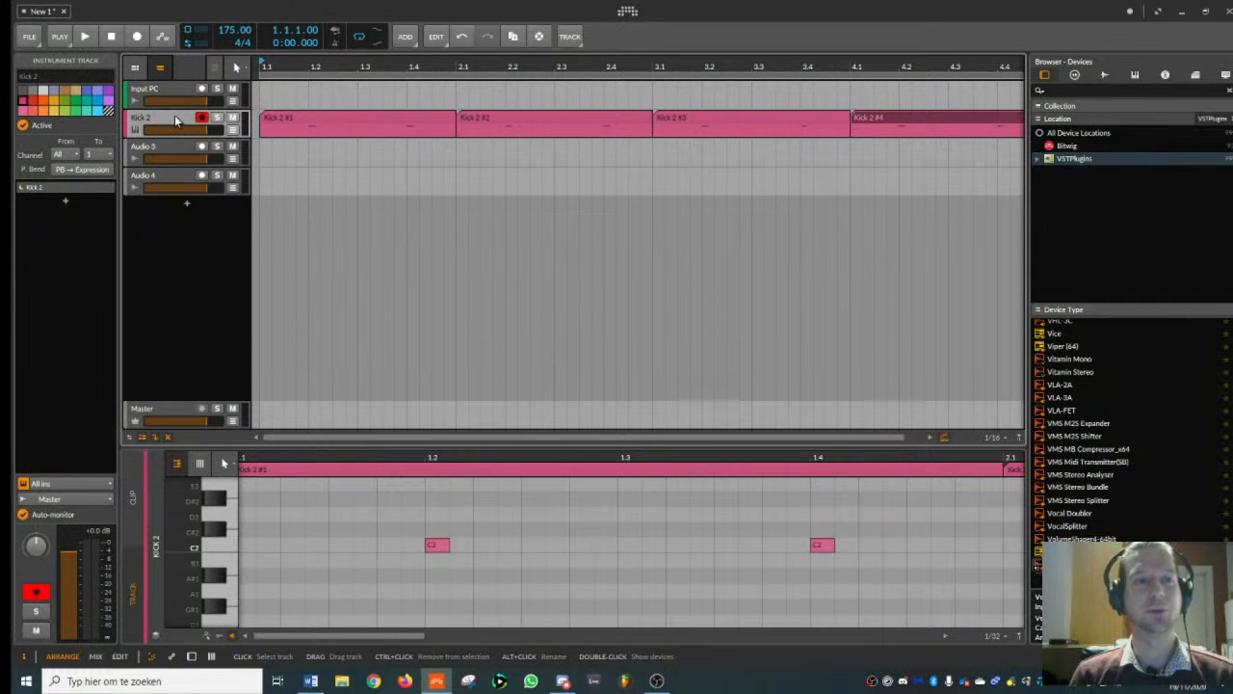
{"action": "left_click_drag", "start_coordinate": [273, 67], "coordinate": [270, 58]}
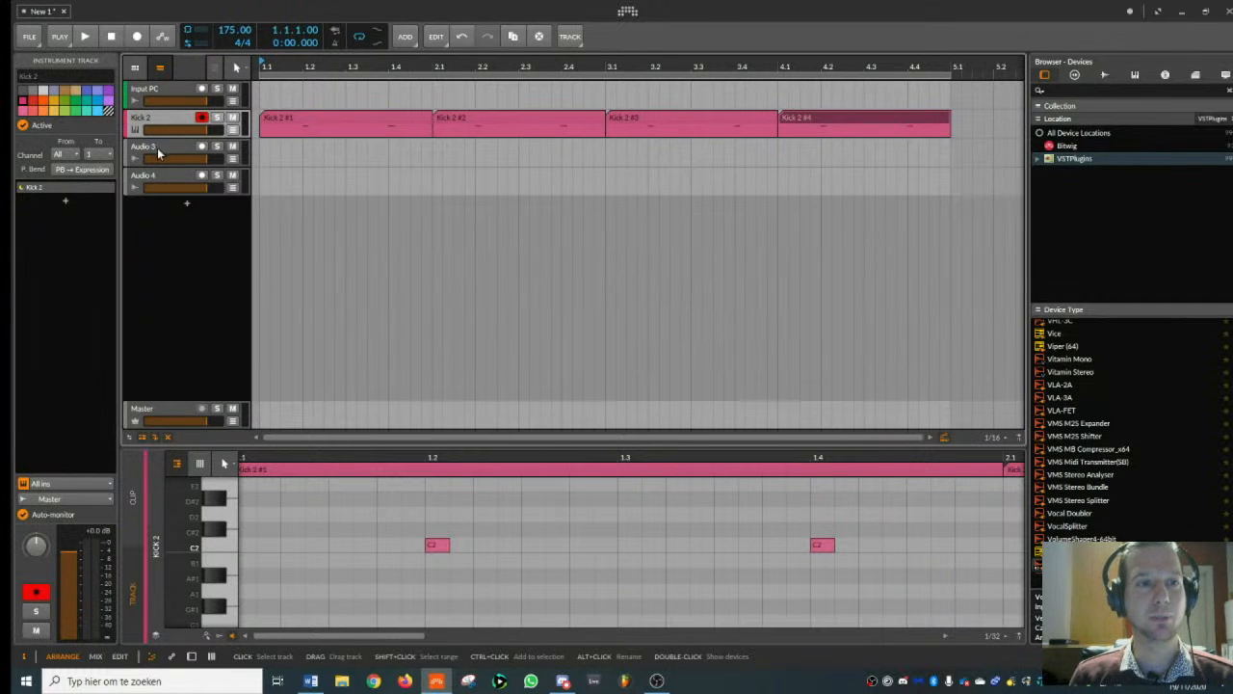
- Select the Audio 3 track and browse the samples to the SNARES subfolder within SNARES of the SuperDrums8000 library
{"action": "left_click", "coordinate": [159, 152]}
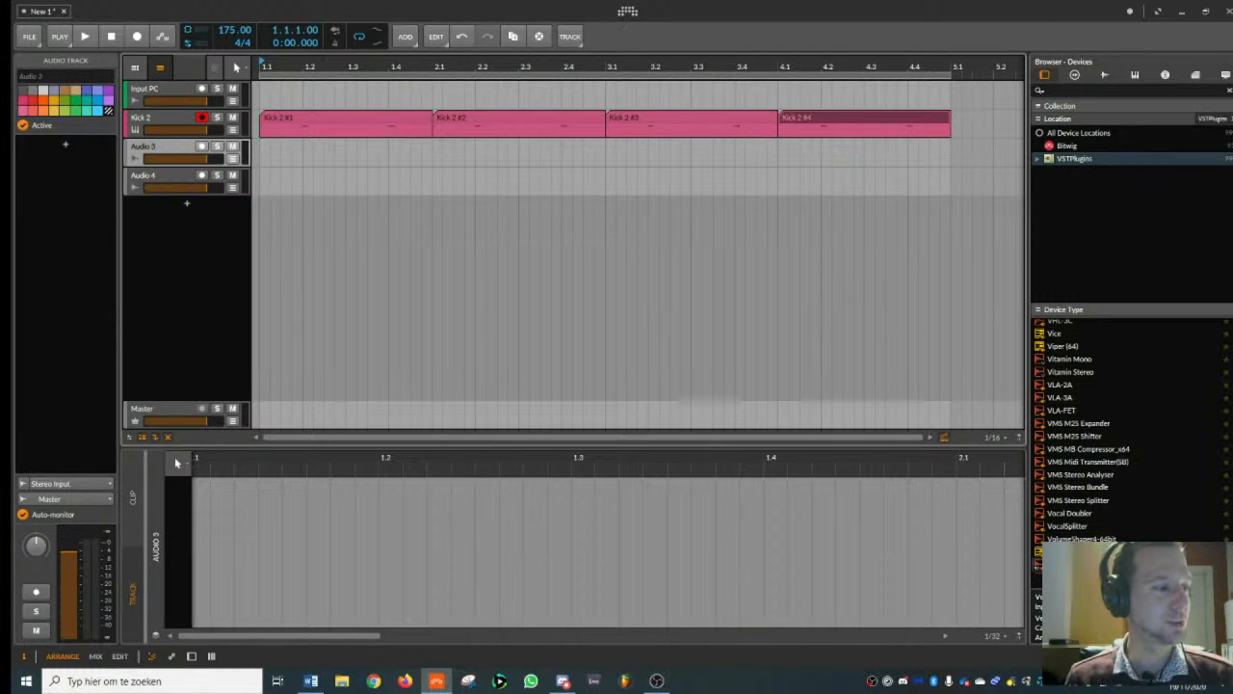
{"action": "left_click", "coordinate": [1104, 74]}
{"action": "scroll", "coordinate": [1070, 212], "scroll_direction": "down", "scroll_amount": 3}
{"action": "left_click", "coordinate": [1039, 209]}
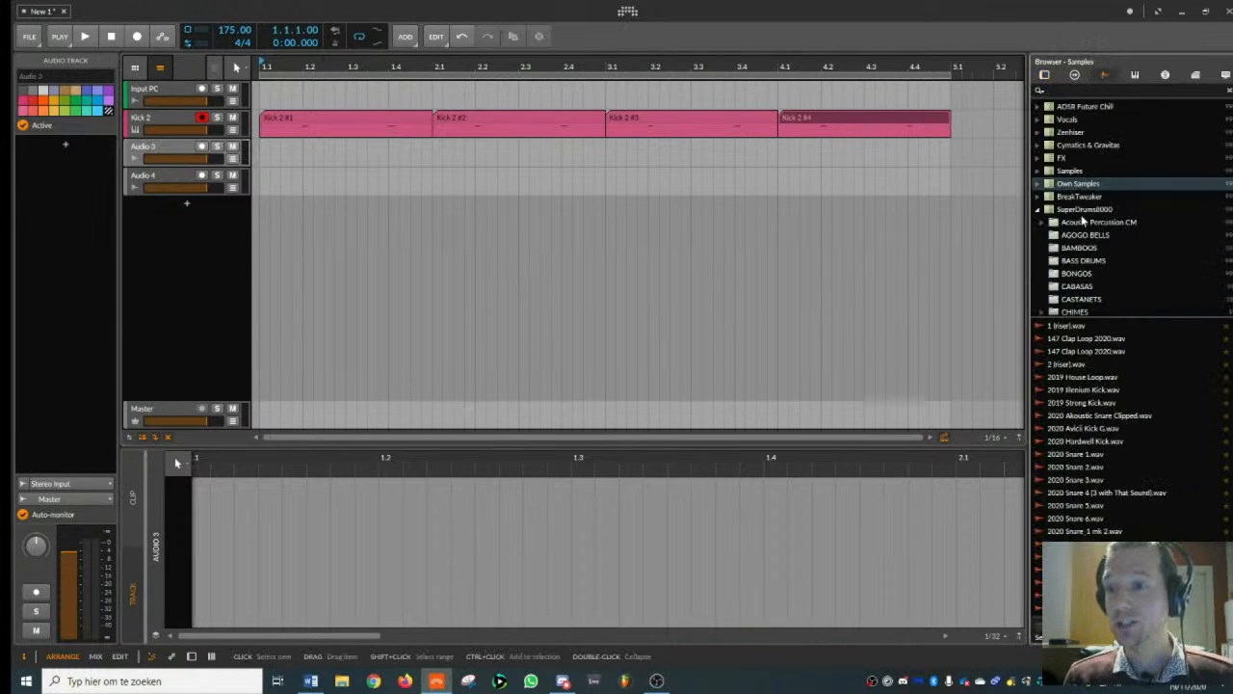
{"action": "left_click", "coordinate": [1085, 210]}
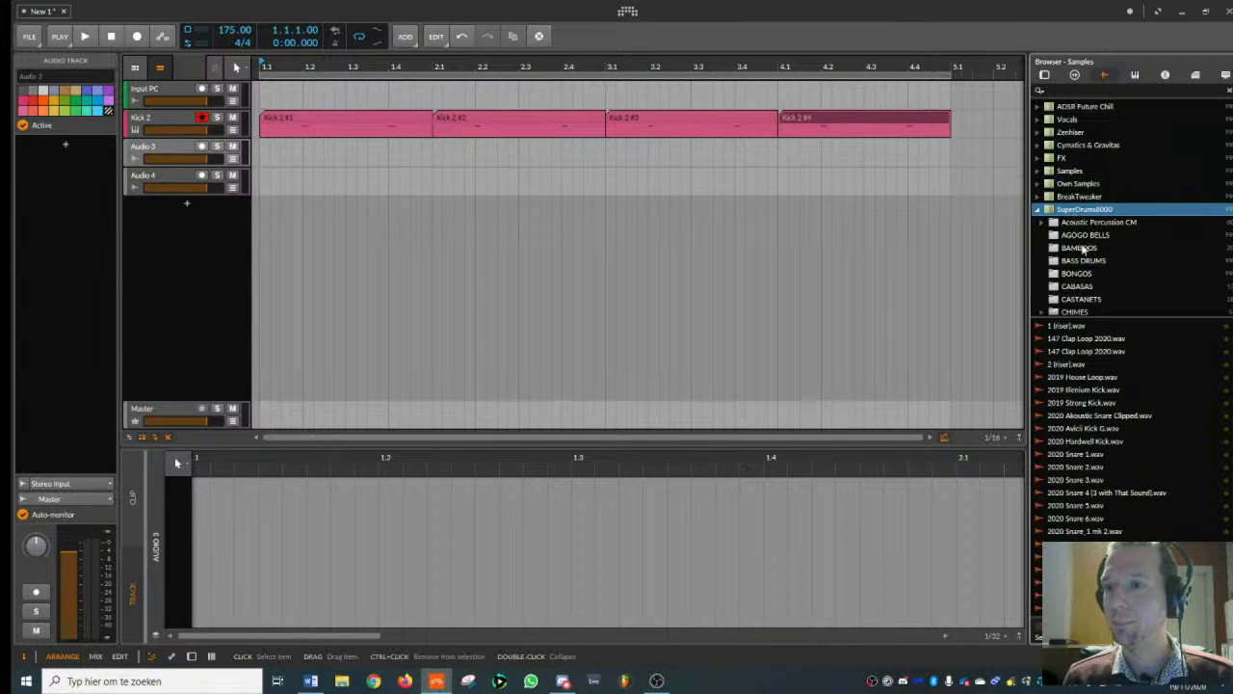
{"action": "scroll", "coordinate": [1091, 221], "scroll_direction": "down", "scroll_amount": 2}
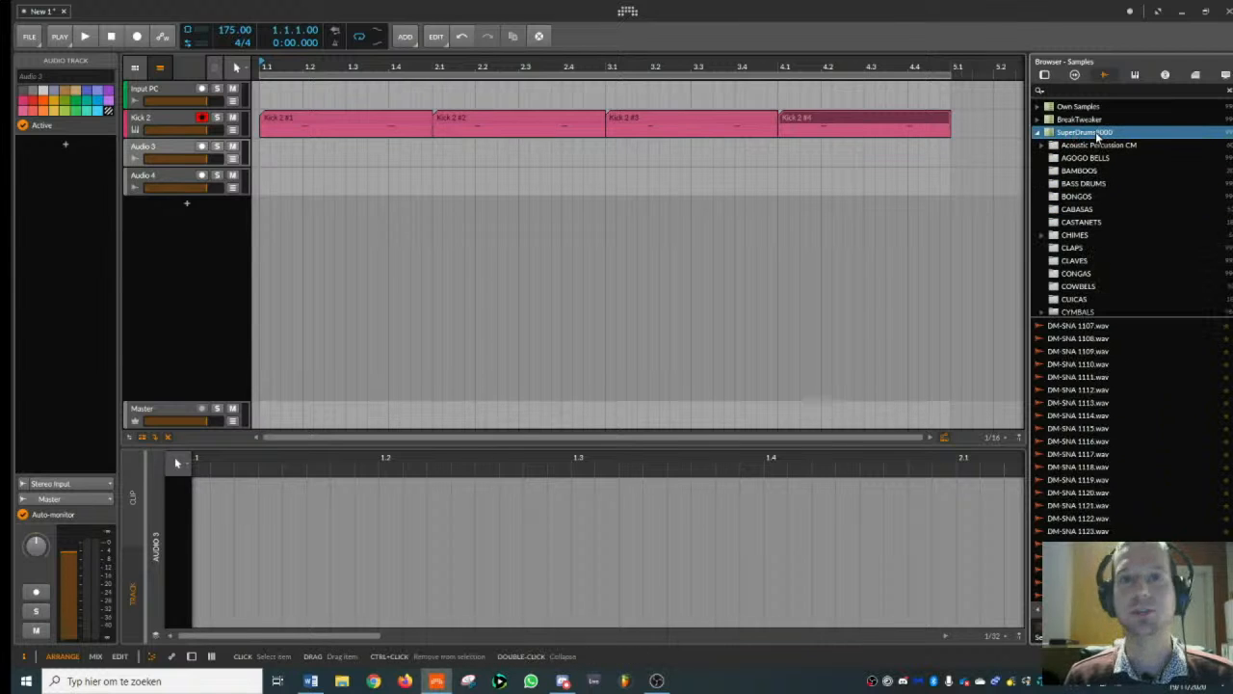
{"action": "scroll", "coordinate": [1095, 270], "scroll_direction": "down", "scroll_amount": 2}
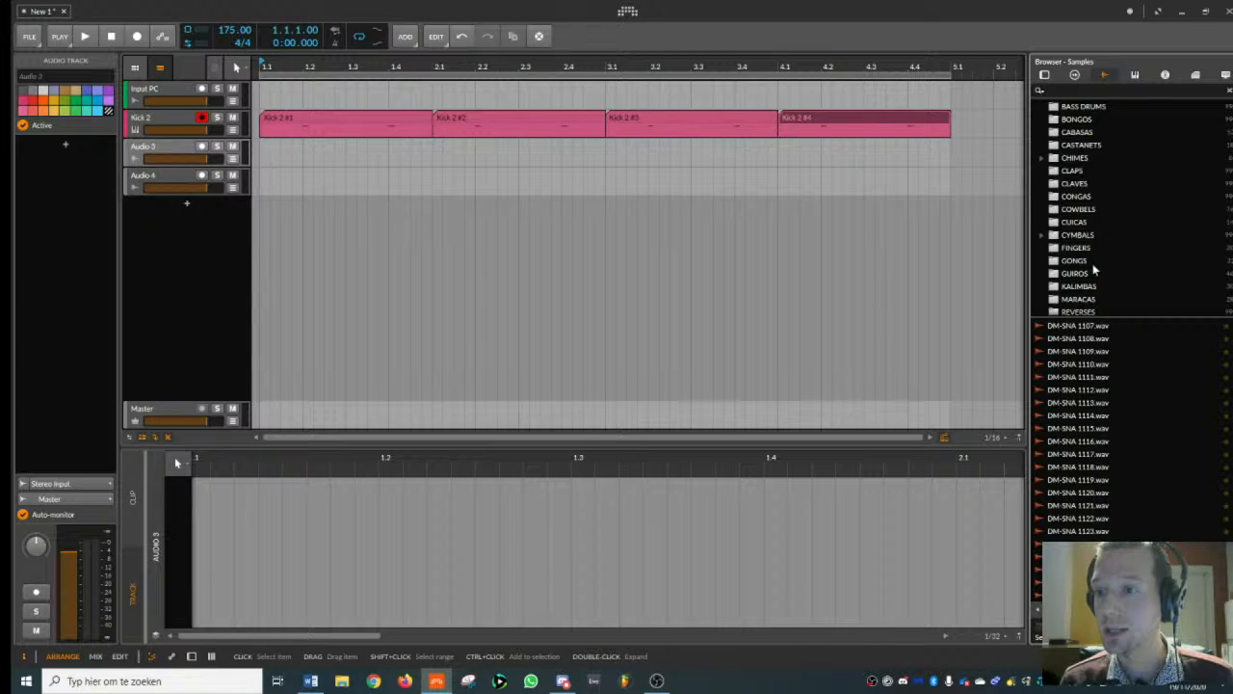
{"action": "scroll", "coordinate": [1079, 256], "scroll_direction": "down", "scroll_amount": 2}
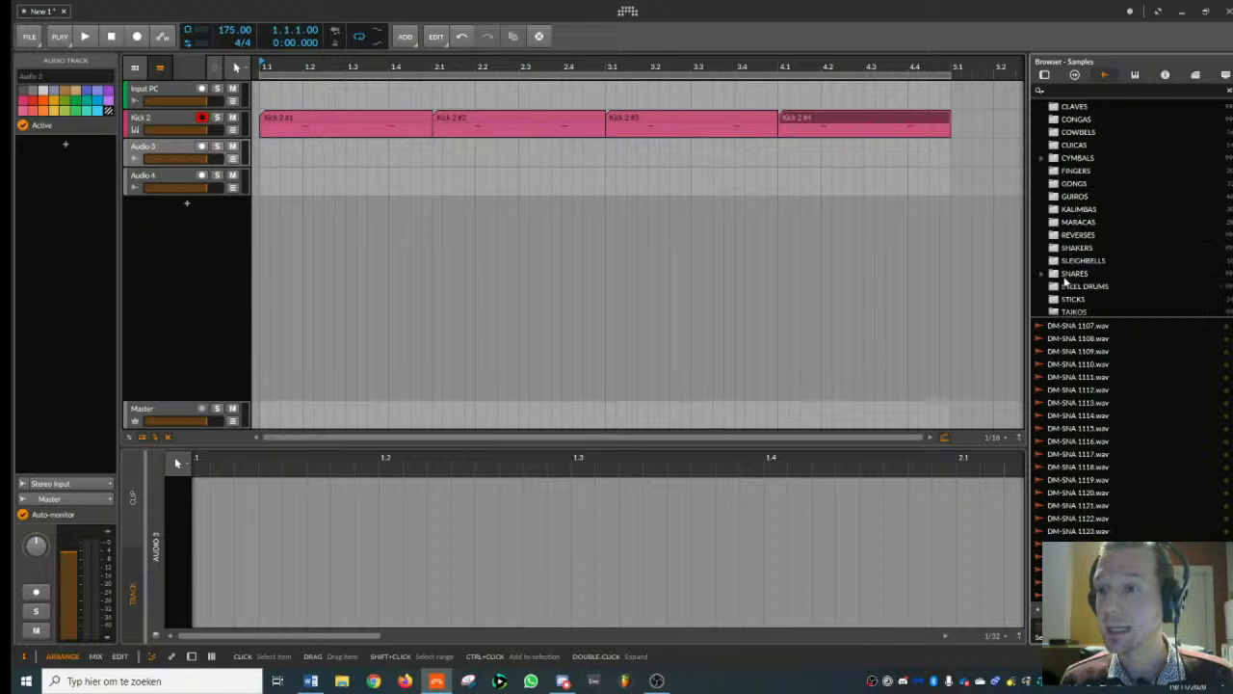
{"action": "left_click", "coordinate": [1044, 275]}
{"action": "left_click", "coordinate": [1079, 248]}
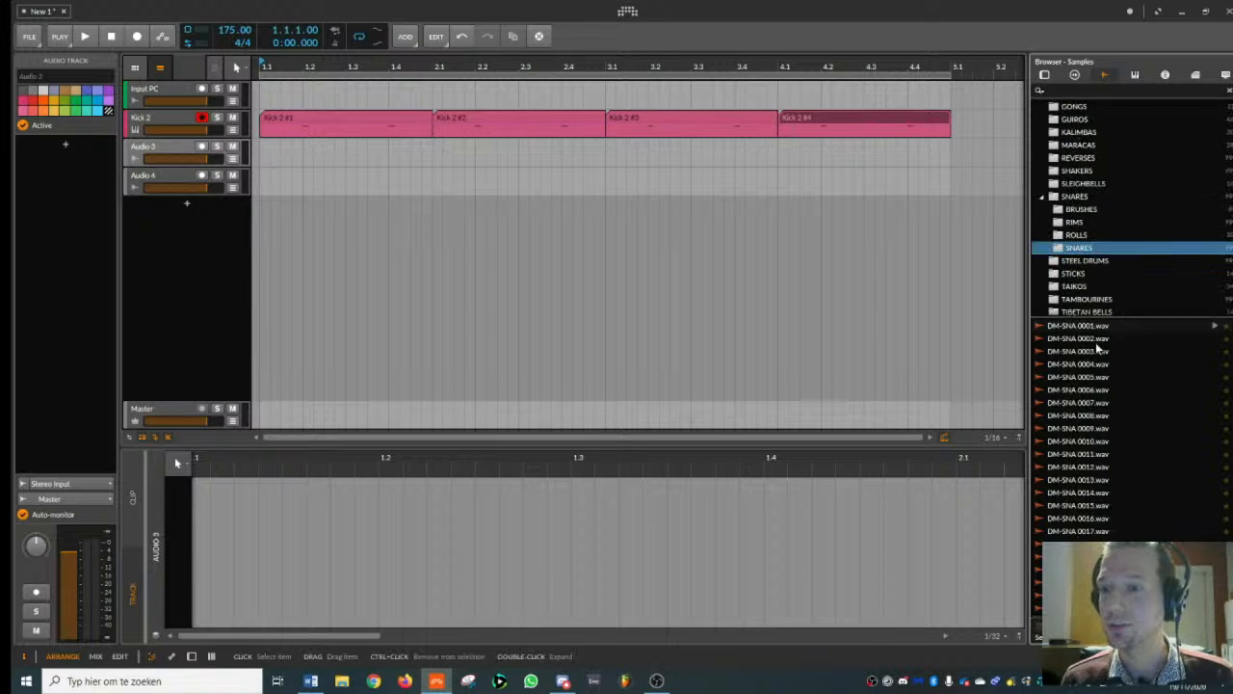
- Audition snare samples, place DM-SNA 1026.wav on the Audio 3 track at beat 2 of bar 1, and play it with the snare body
{"action": "left_click_drag", "start_coordinate": [1230, 345], "coordinate": [1230, 445]}
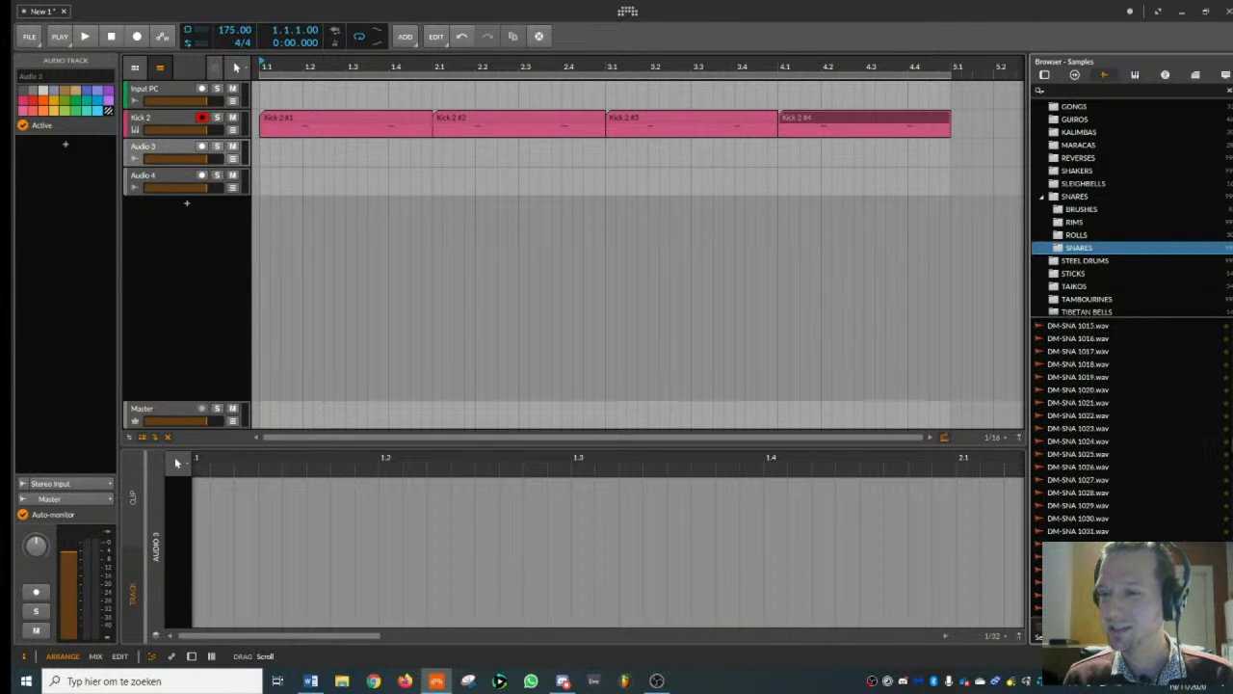
{"action": "left_click", "coordinate": [1099, 403]}
{"action": "left_click", "coordinate": [1093, 468]}
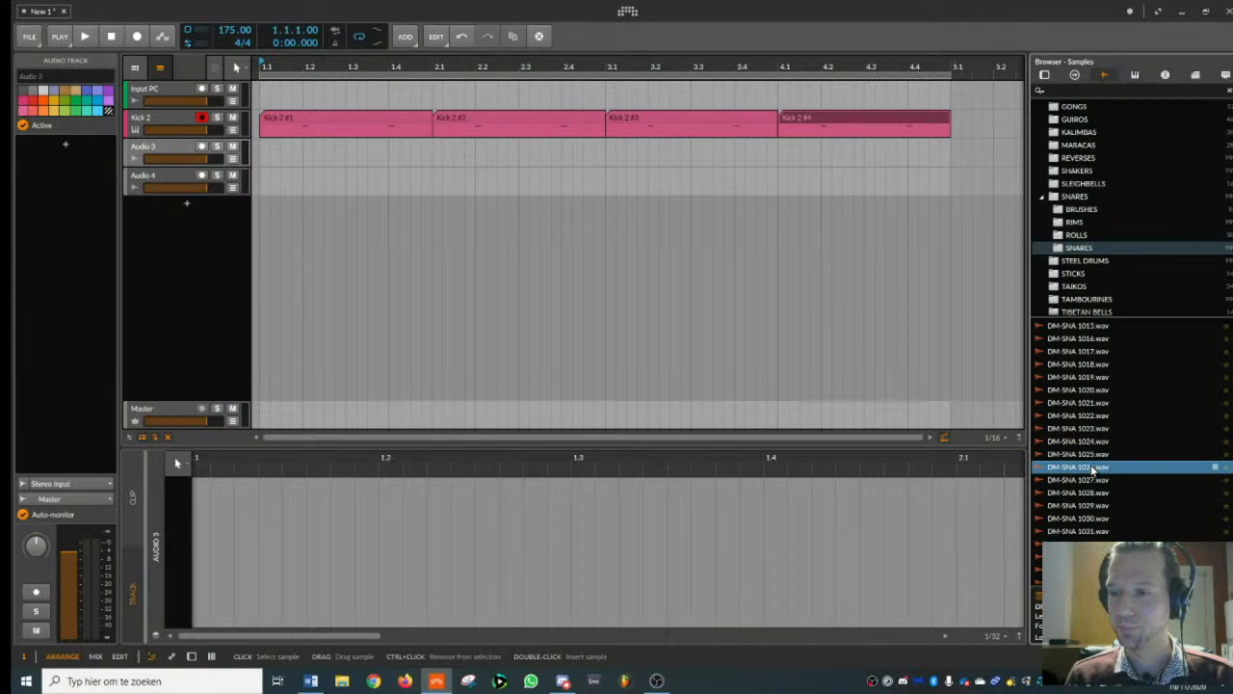
{"action": "left_click_drag", "start_coordinate": [1093, 472], "coordinate": [318, 154]}
{"action": "left_click_drag", "start_coordinate": [313, 67], "coordinate": [393, 111]}
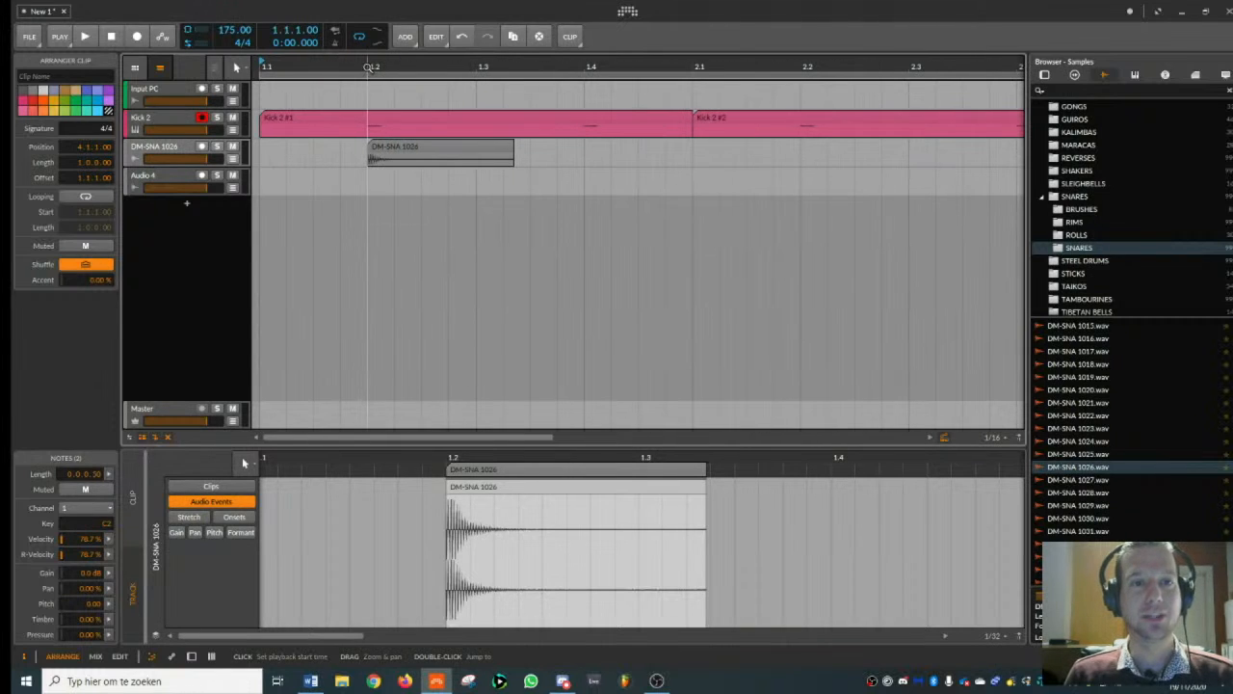
{"action": "key", "text": "space"}
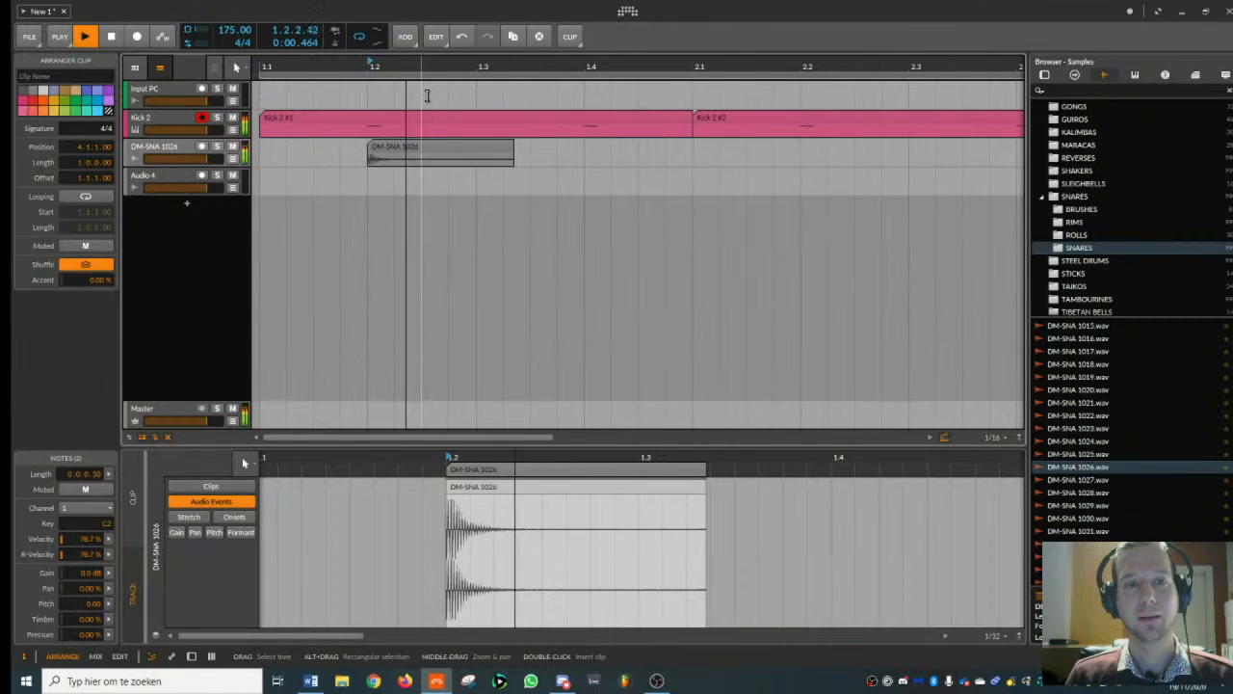
{"action": "key", "text": "space"}
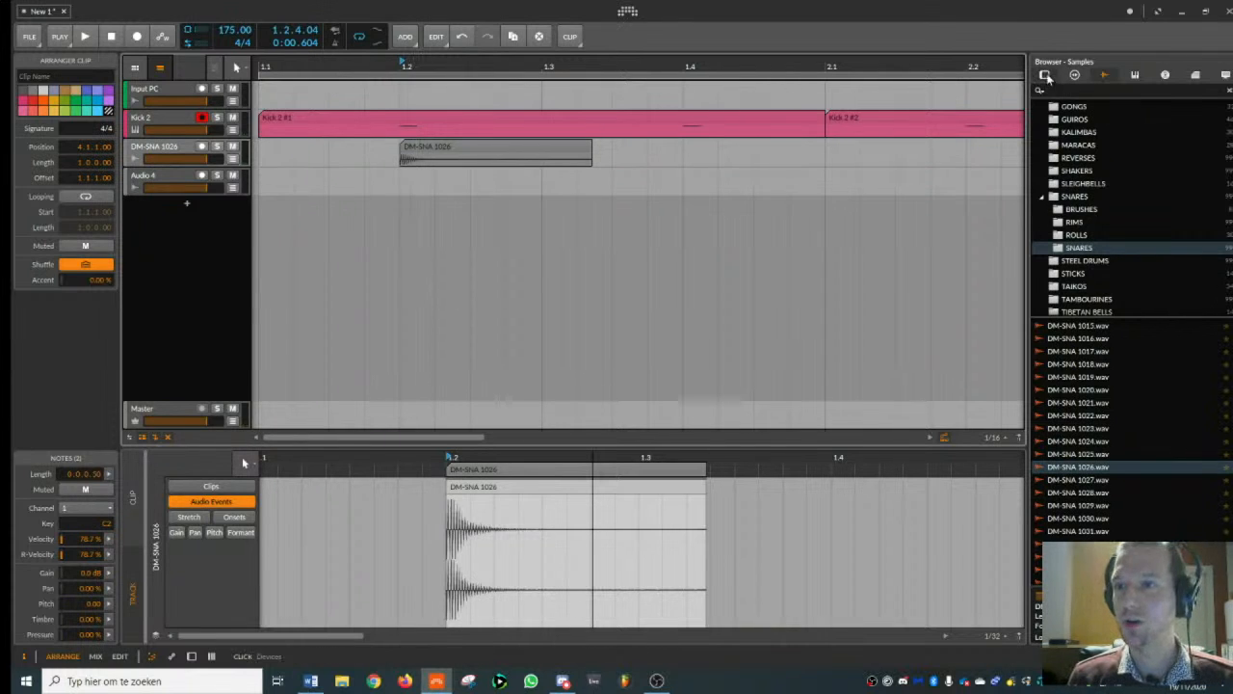
- Find the FabFilter devices and insert FabFilter Pro-Q 2 on the DM-SNA 1026 track
{"action": "left_click", "coordinate": [1046, 75]}
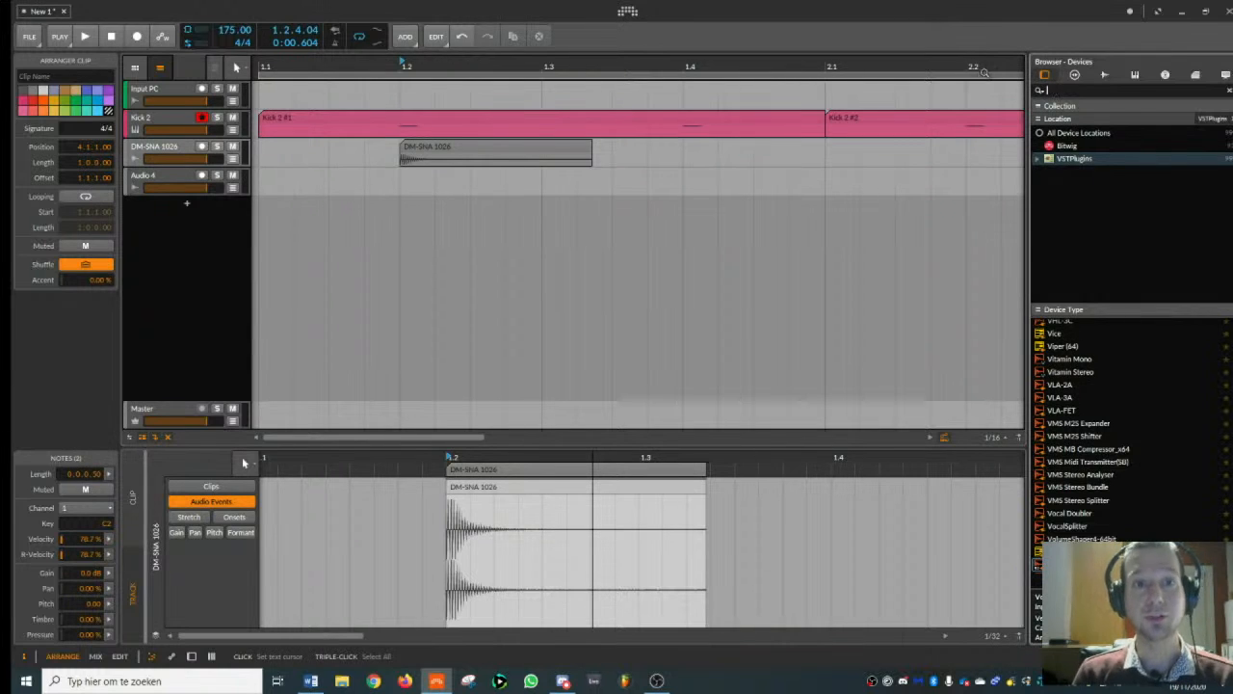
{"action": "left_click", "coordinate": [172, 151]}
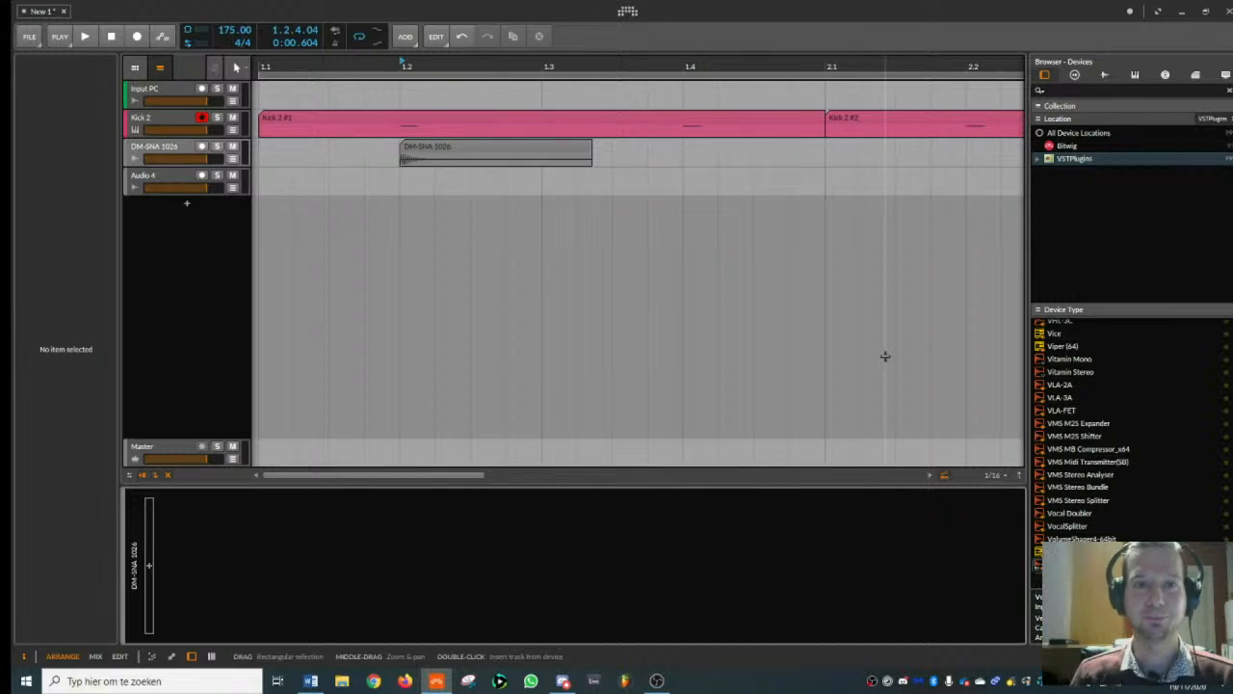
{"action": "left_click", "coordinate": [1067, 93]}
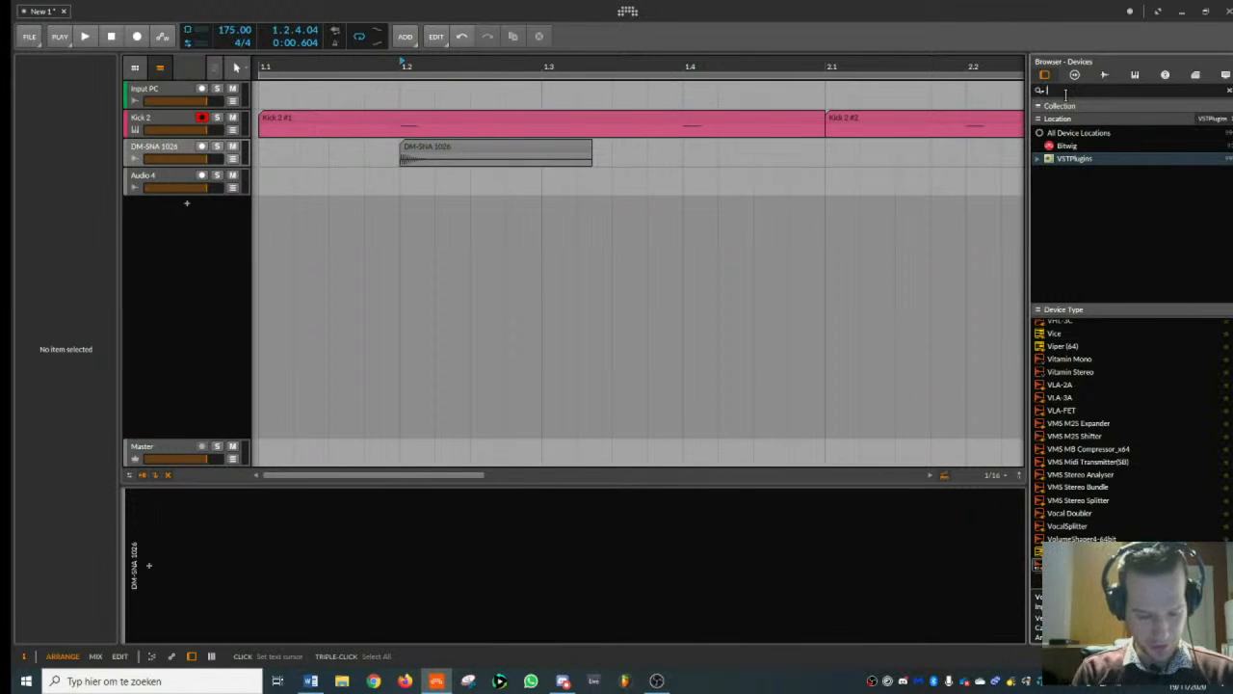
{"action": "type", "text": "fab"}
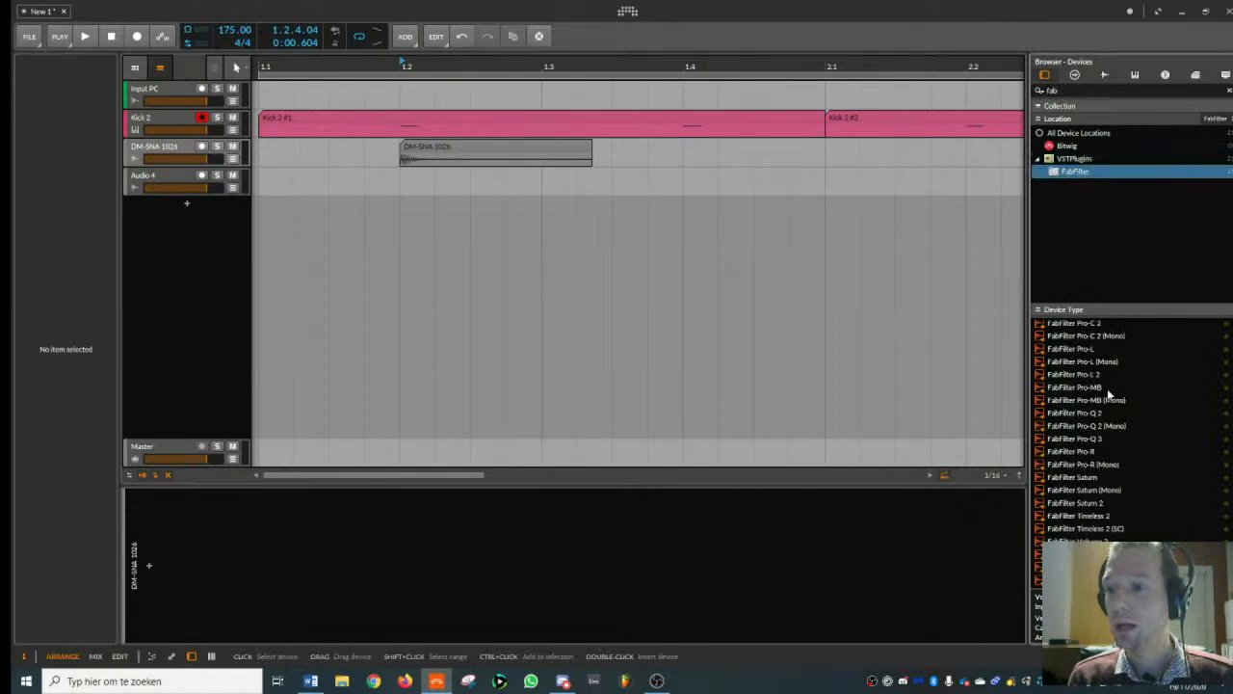
{"action": "double_click", "coordinate": [1096, 413]}
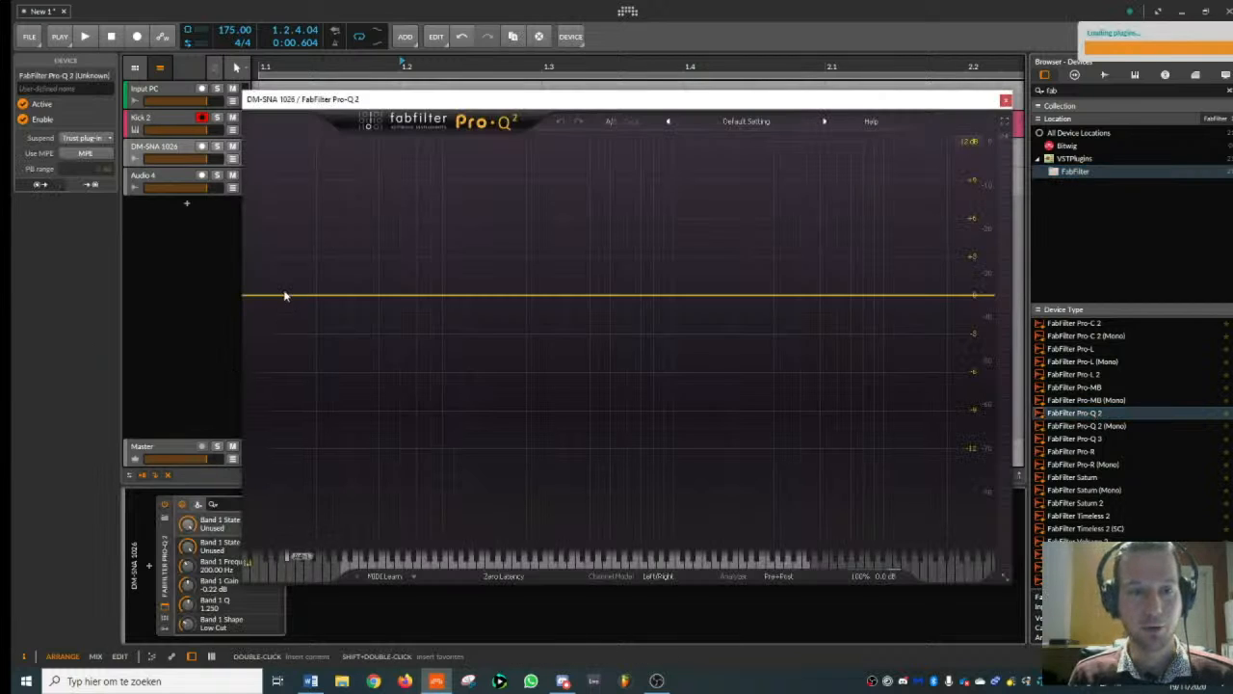
- Add a low-cut band at about 368 Hz in Pro-Q 2, checking it during playback, and close the plug-in window
{"action": "left_click_drag", "start_coordinate": [285, 296], "coordinate": [549, 296]}
{"action": "left_click_drag", "start_coordinate": [536, 100], "coordinate": [762, 98]}
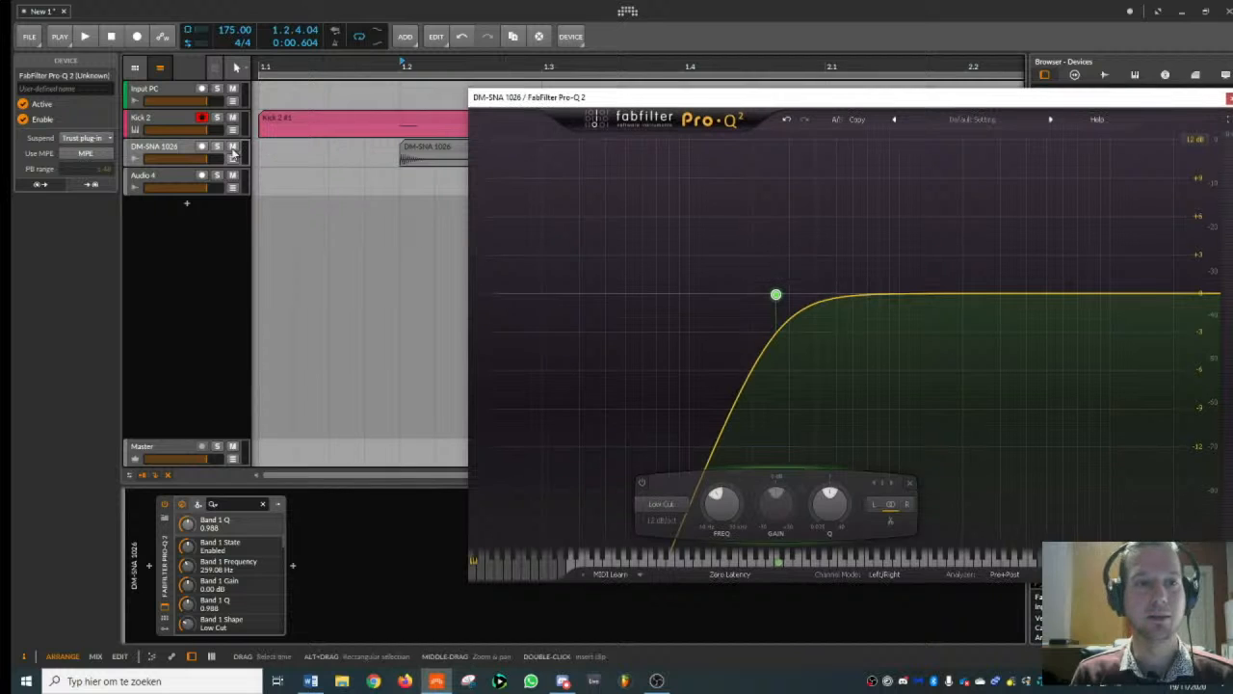
{"action": "left_click", "coordinate": [233, 152]}
{"action": "key", "text": "space"}
{"action": "left_click_drag", "start_coordinate": [777, 294], "coordinate": [809, 299]}
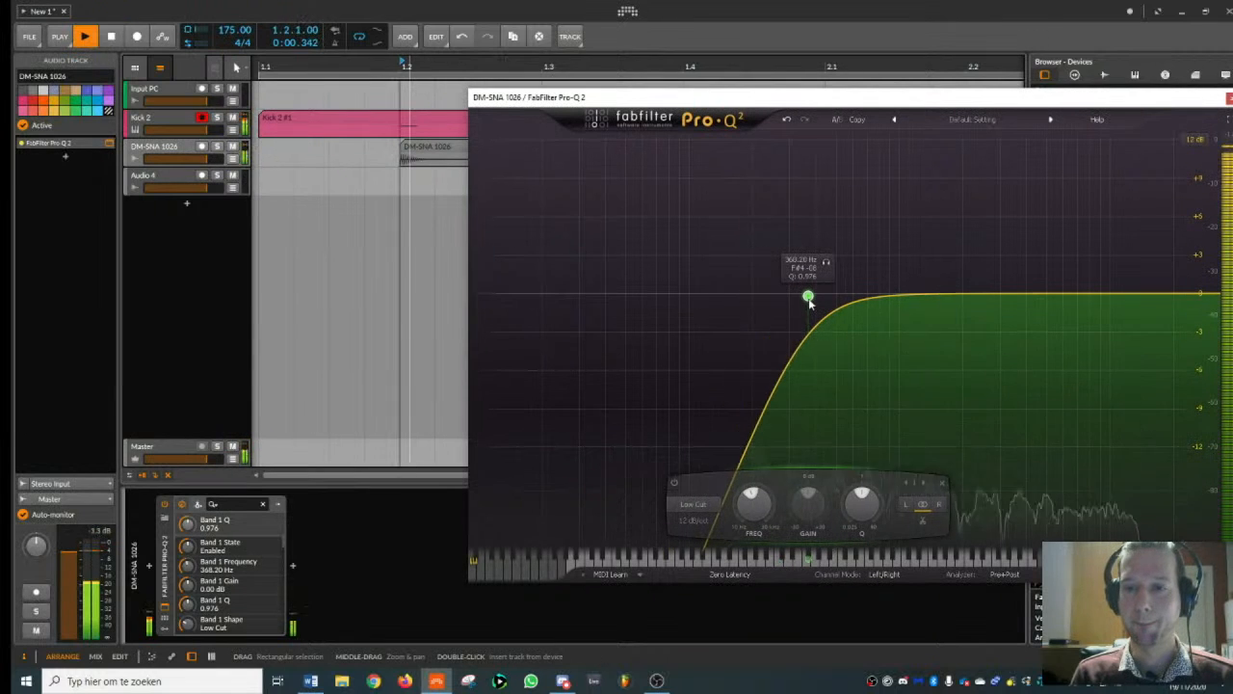
{"action": "key", "text": "space"}
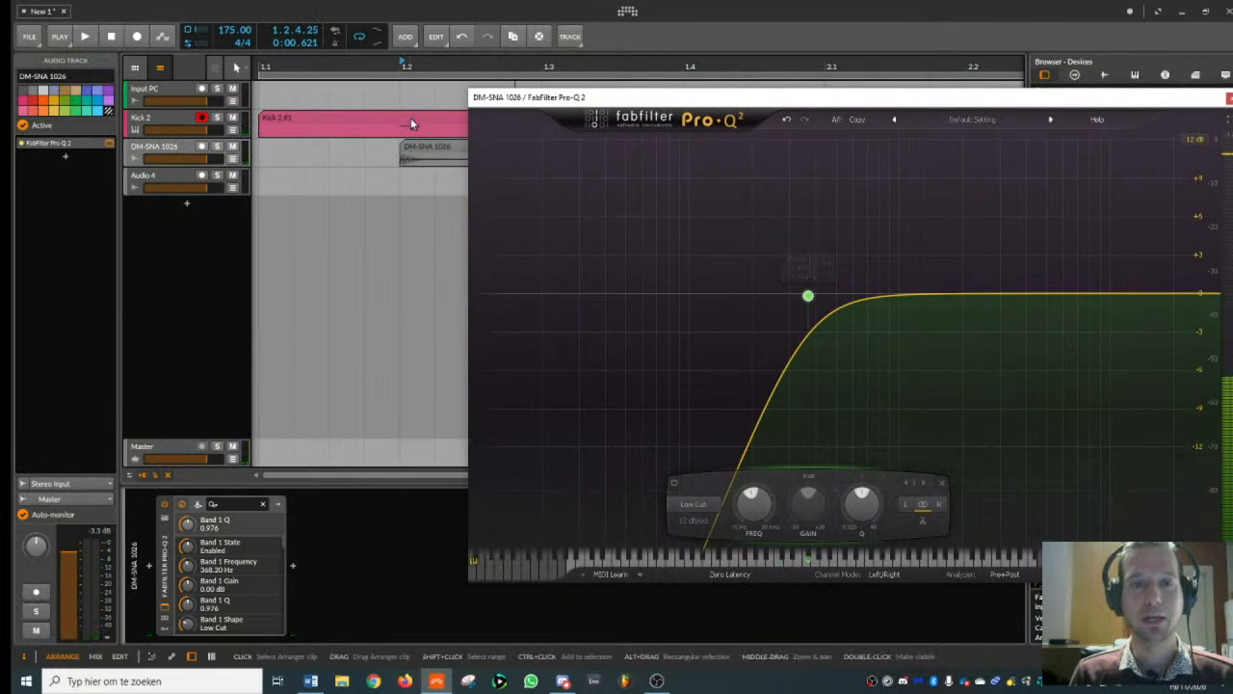
{"action": "left_click_drag", "start_coordinate": [813, 100], "coordinate": [435, 79]}
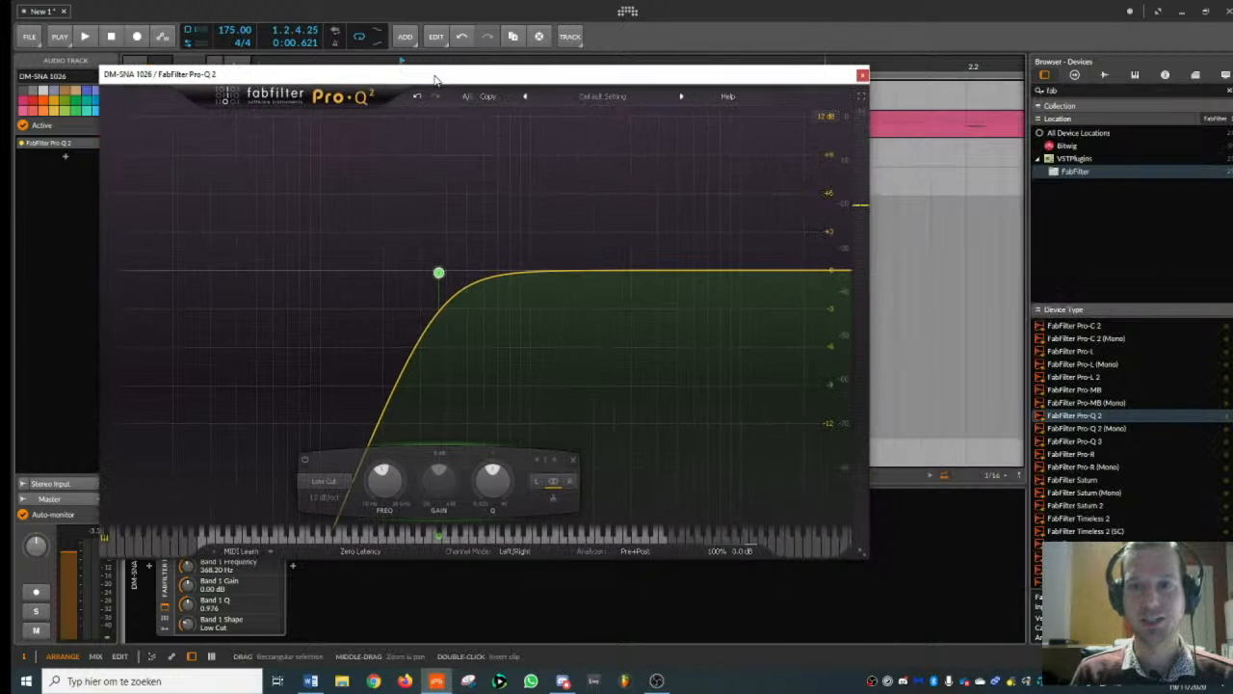
{"action": "left_click", "coordinate": [863, 77]}
- Search the VST plug-ins for lfo and insert LFOTool_x64 after the equalizer on the DM-SNA 1026 track
{"action": "left_click_drag", "start_coordinate": [1072, 89], "coordinate": [854, 90]}
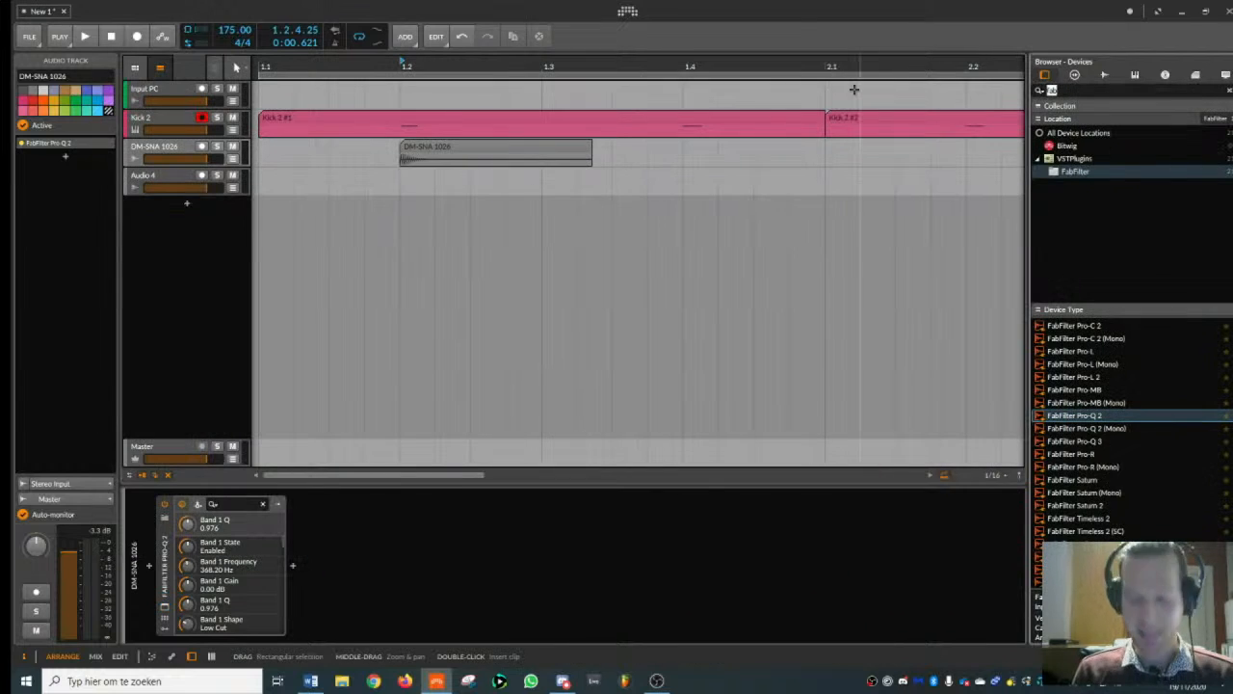
{"action": "type", "text": "lfo"}
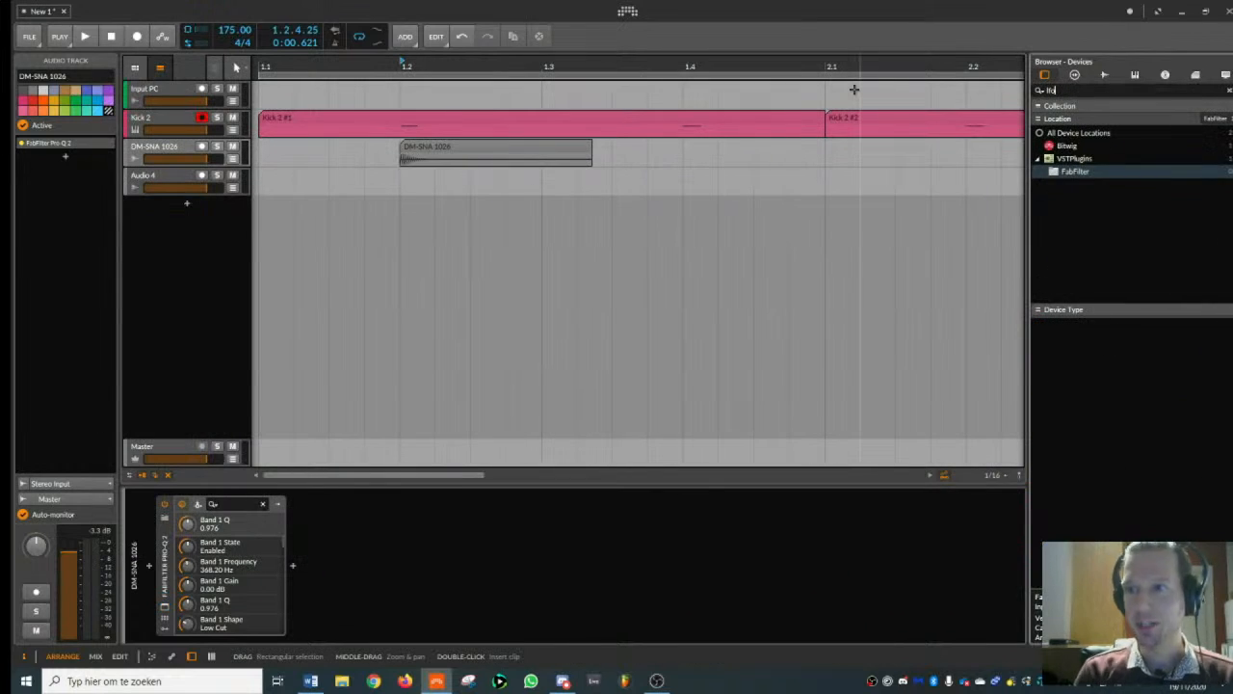
{"action": "left_click", "coordinate": [1074, 158]}
{"action": "double_click", "coordinate": [1073, 326]}
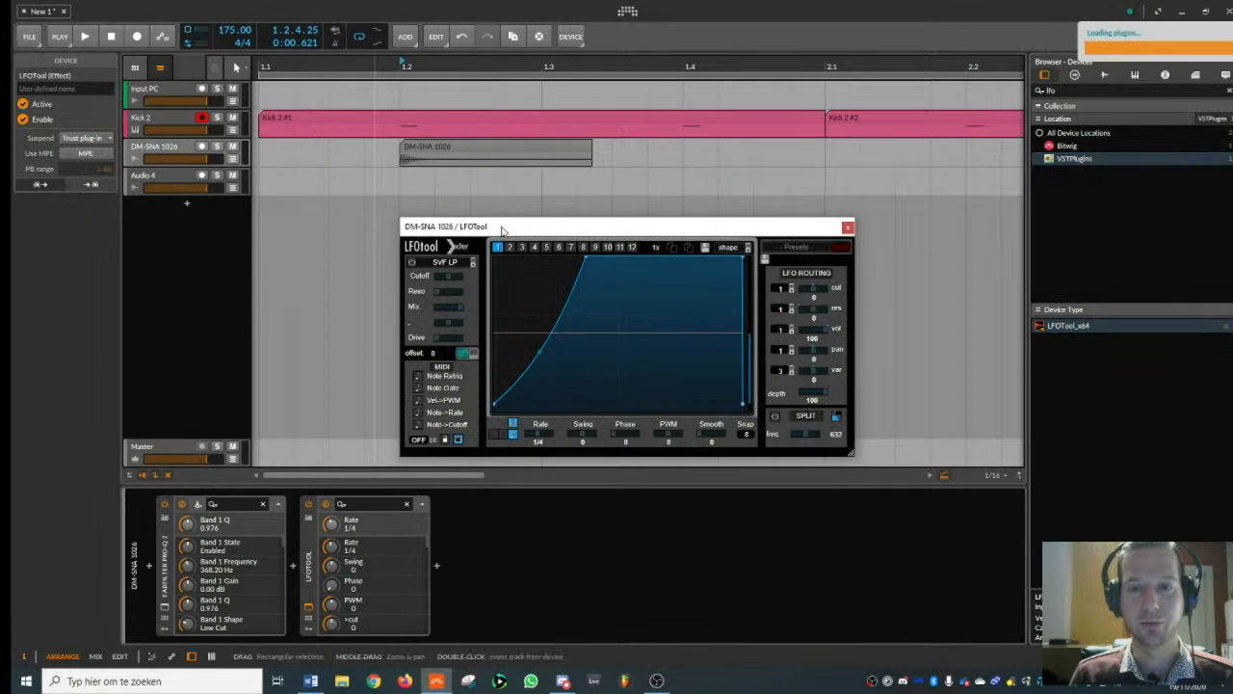
- Reshape the LFOTool curve into a very short fade-in over the sample's transient, audition it, and close the plug-in window
{"action": "left_click_drag", "start_coordinate": [595, 252], "coordinate": [502, 254]}
{"action": "key", "text": "space"}
{"action": "key", "text": "space"}
{"action": "key", "text": "space"}
{"action": "key", "text": "space"}
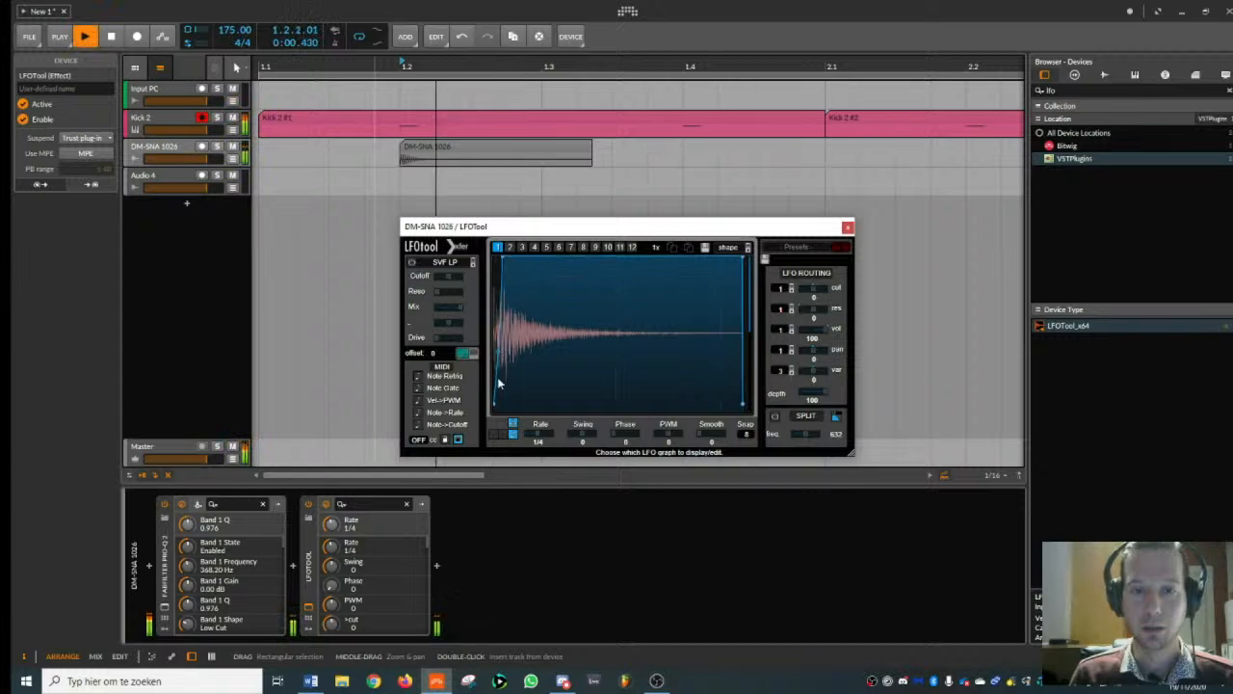
{"action": "key", "text": "space"}
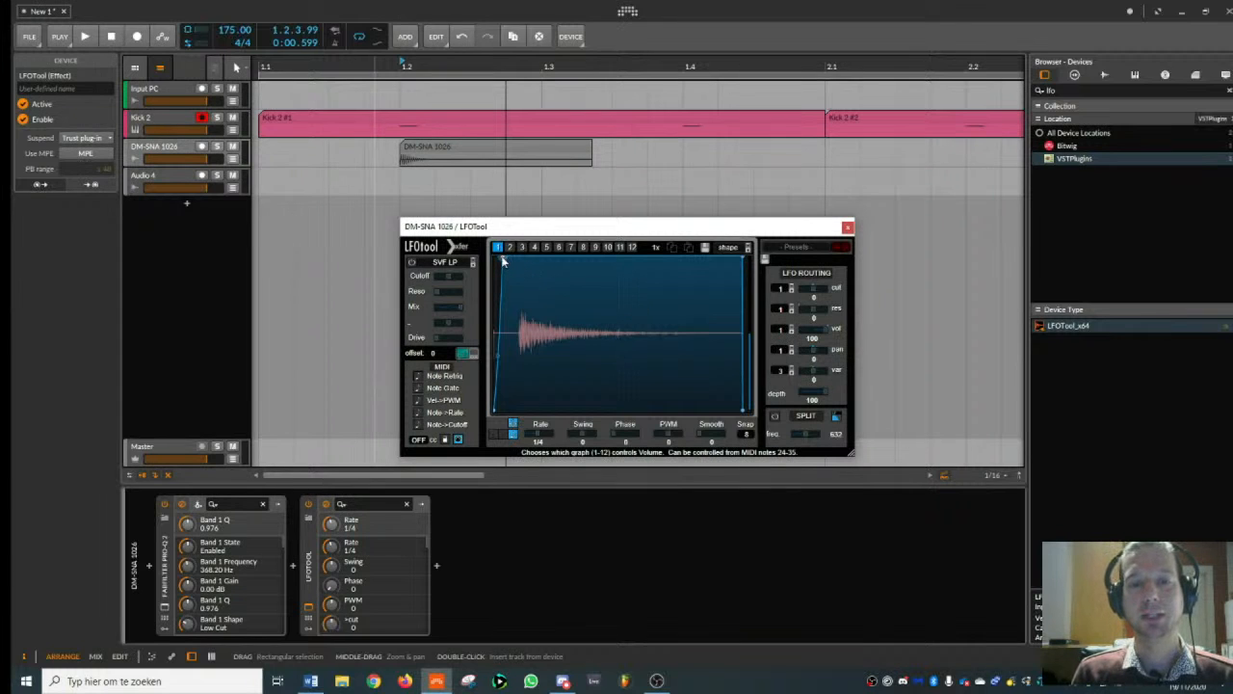
{"action": "key", "text": "space"}
{"action": "key", "text": "space"}
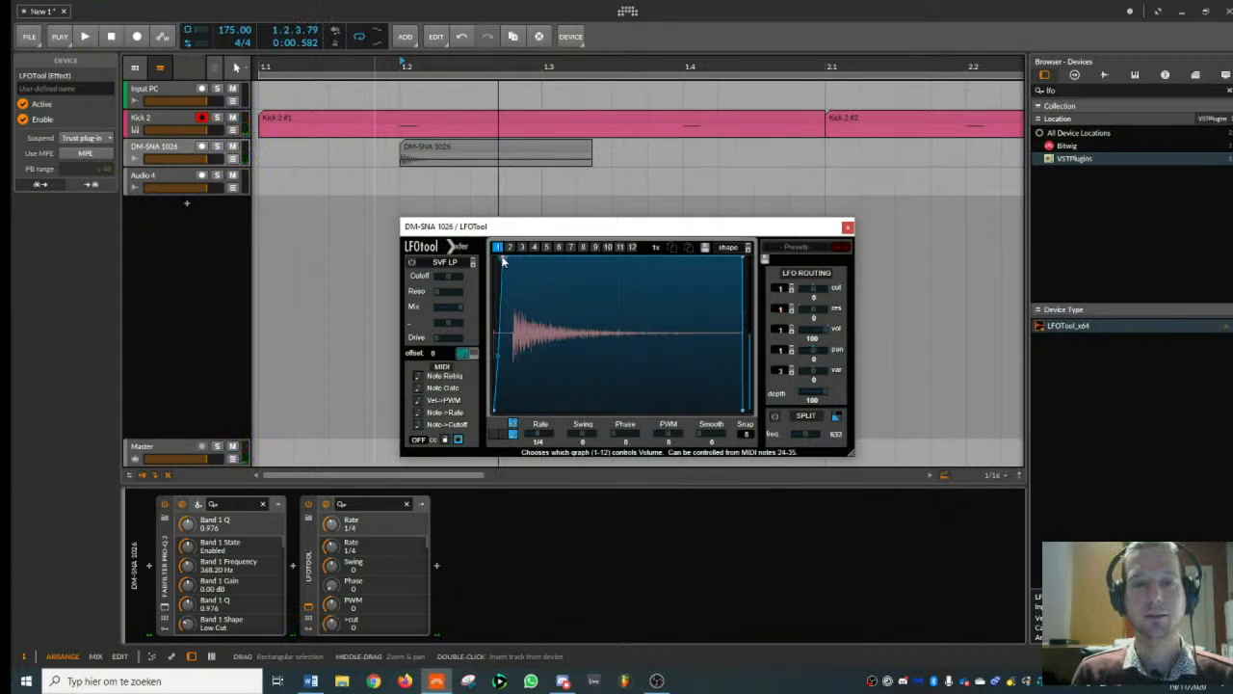
{"action": "left_click", "coordinate": [416, 153]}
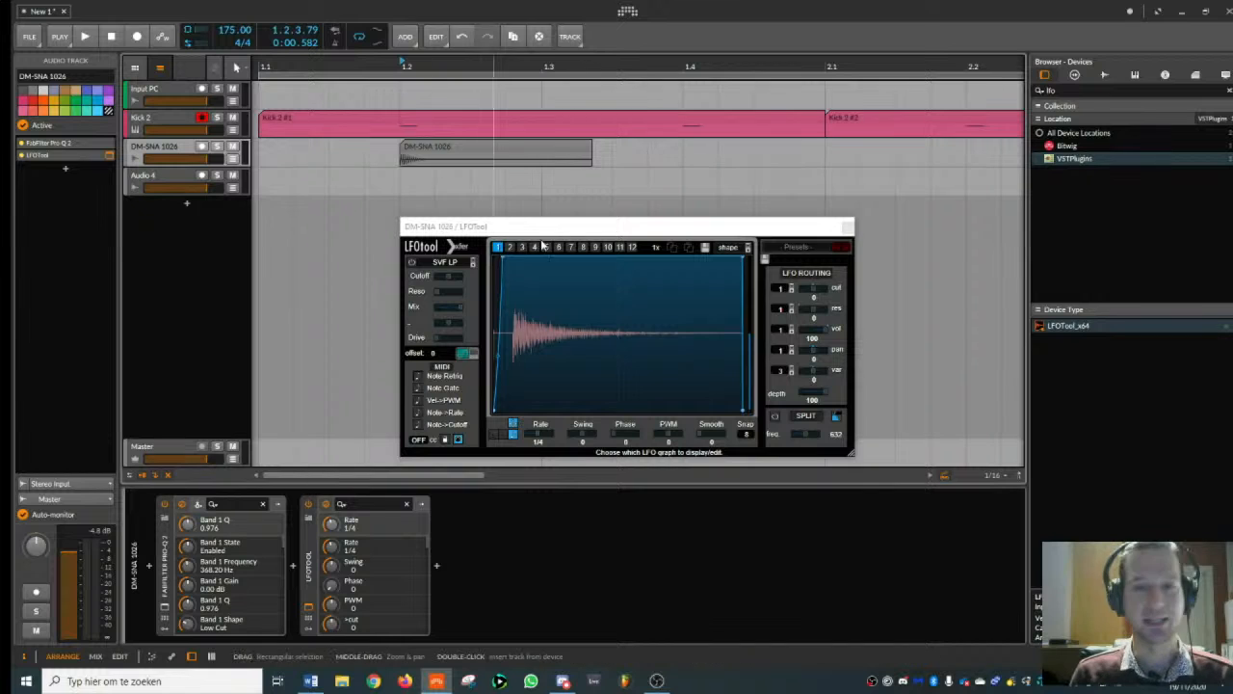
{"action": "key", "text": "space"}
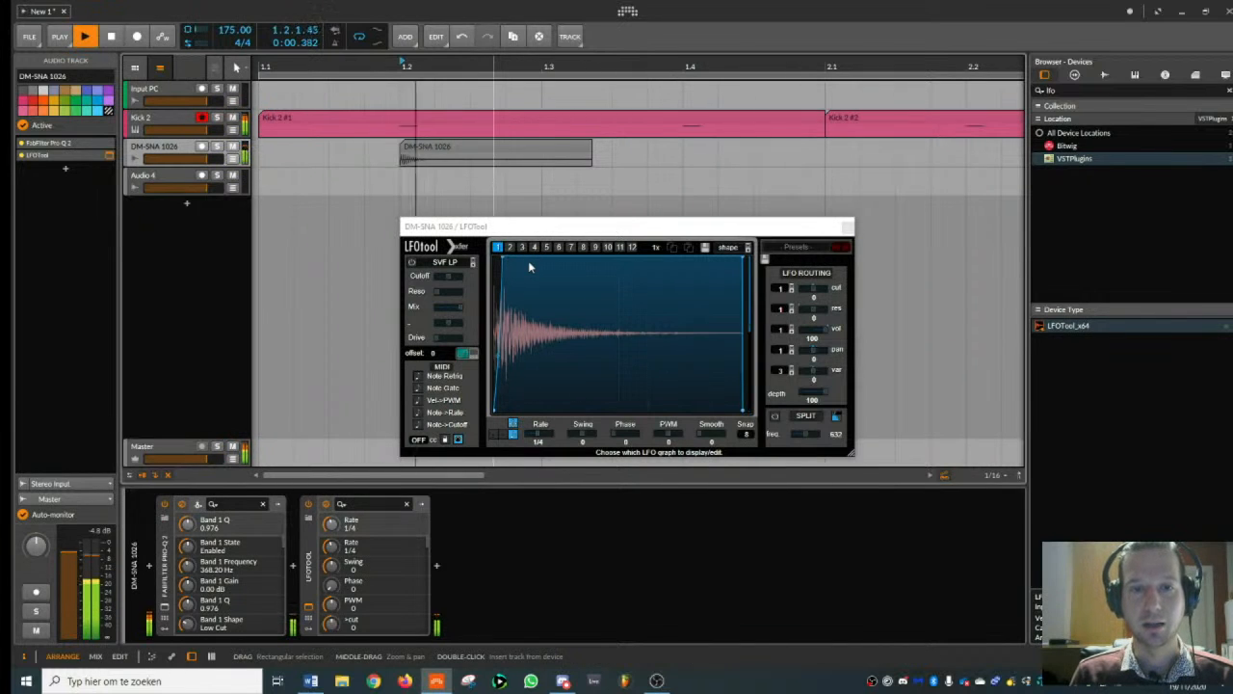
{"action": "key", "text": "space"}
{"action": "left_click", "coordinate": [848, 228]}
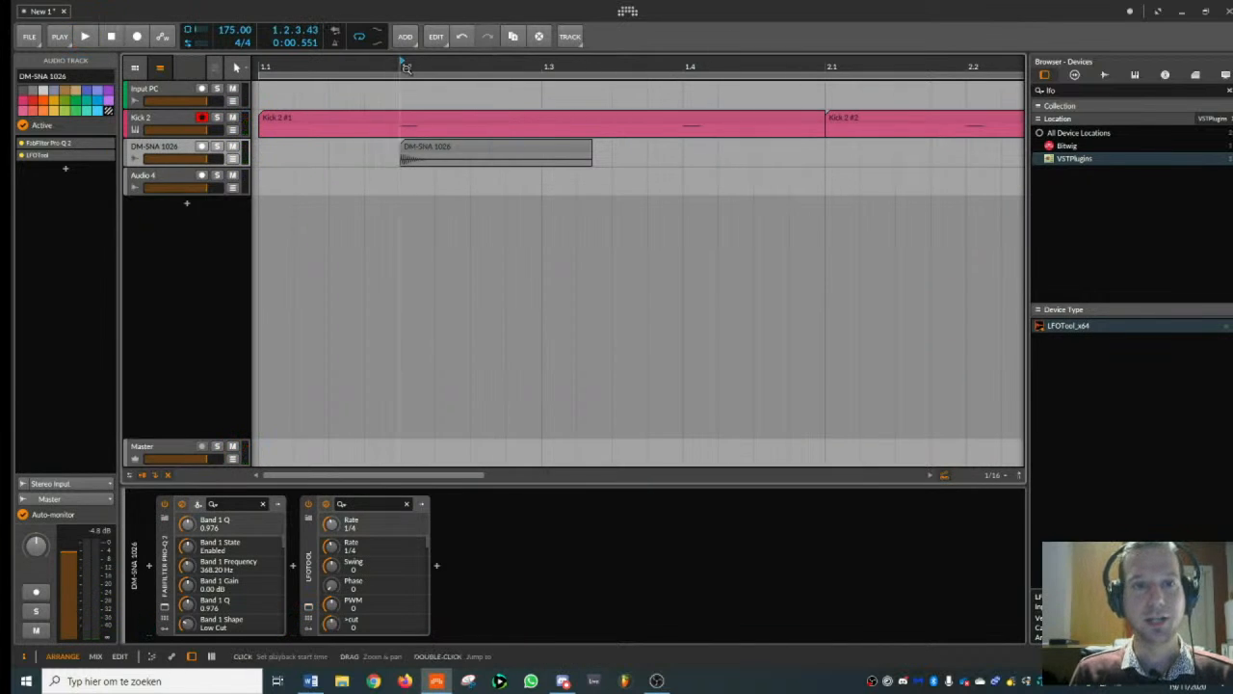
- Duplicate the DM-SNA 1026 track three times, including its clip and effects
{"action": "scroll", "coordinate": [386, 78], "scroll_direction": "up", "scroll_amount": 3}
{"action": "left_click", "coordinate": [171, 181]}
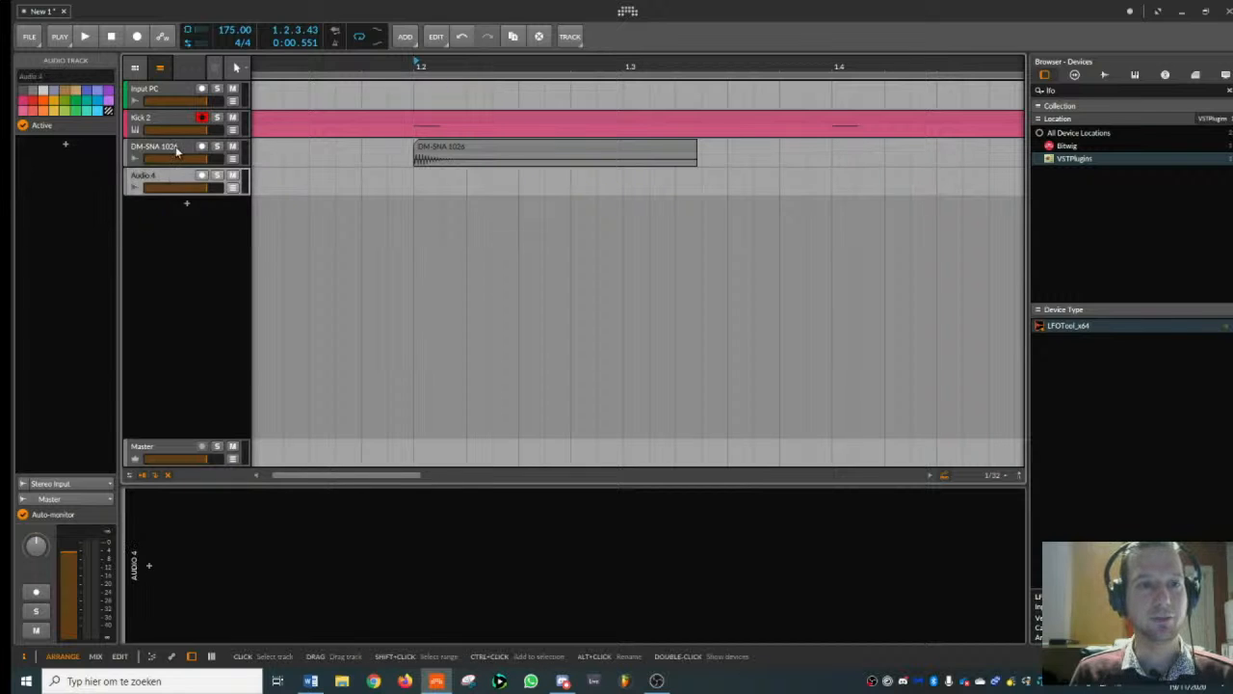
{"action": "left_click", "coordinate": [183, 150]}
{"action": "key", "text": "ctrl+d"}
{"action": "key", "text": "ctrl+d"}
{"action": "key", "text": "ctrl+d"}
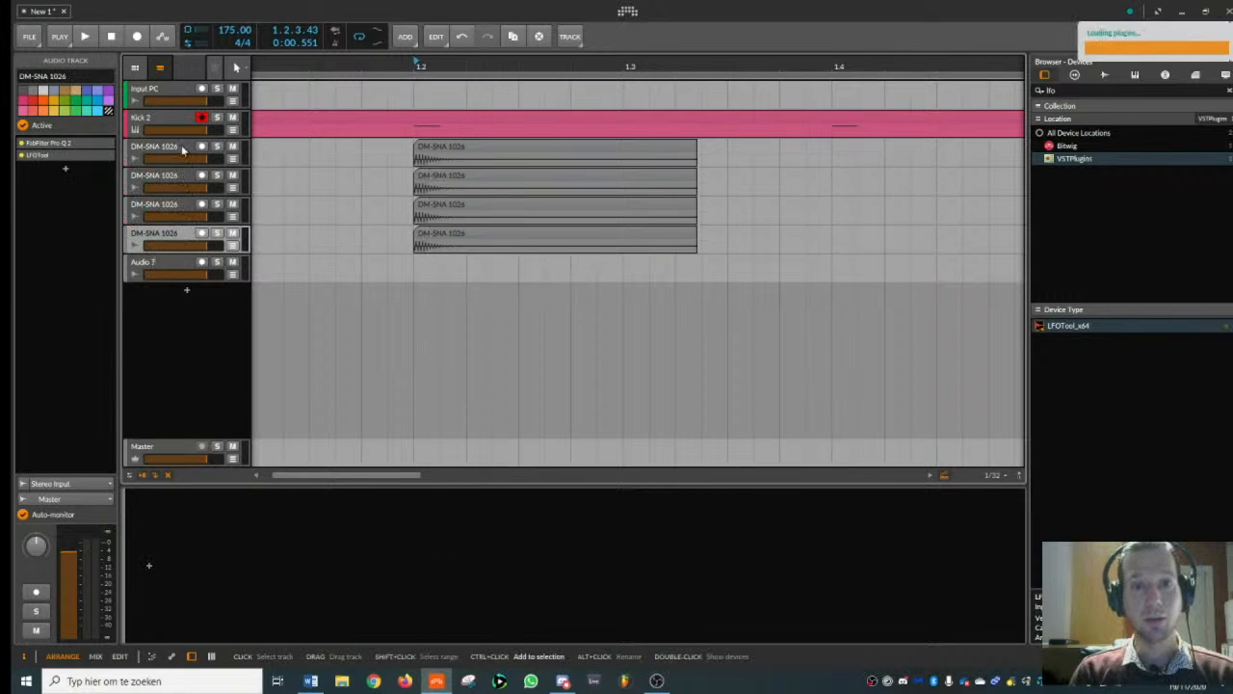
- Delete the copied DM-SNA 1026 clips from the three duplicated tracks
{"action": "left_click", "coordinate": [431, 173]}
{"action": "key", "text": "Delete"}
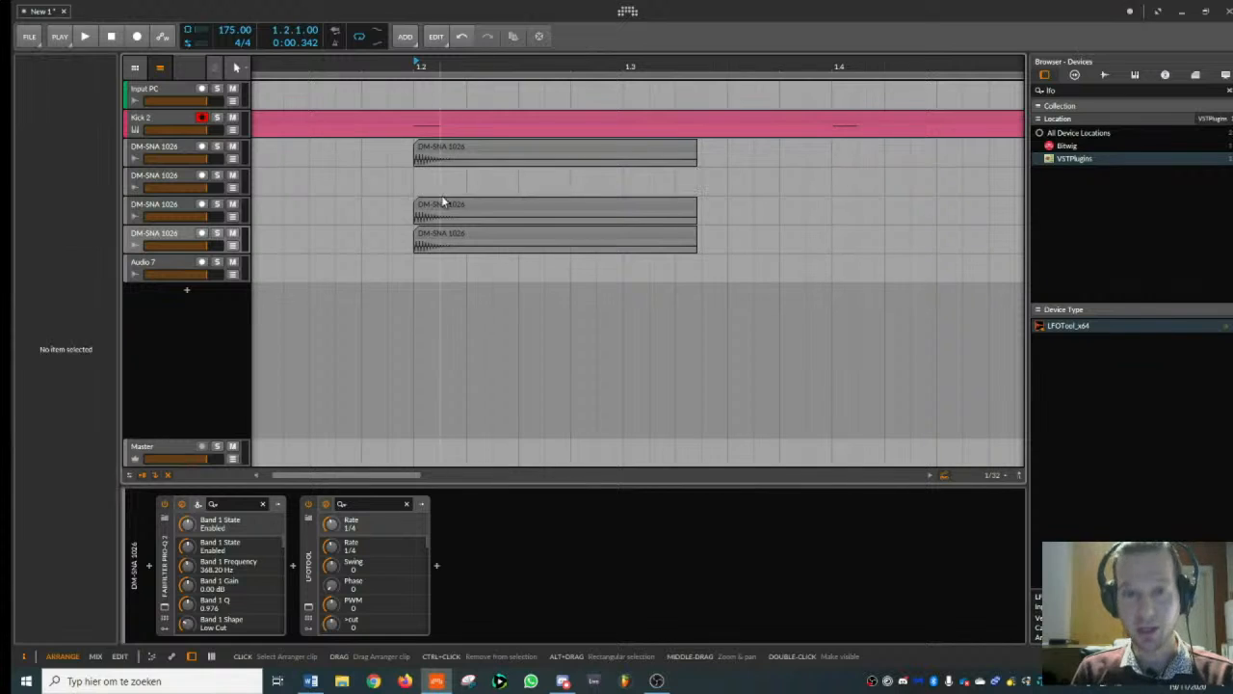
{"action": "left_click", "coordinate": [442, 204]}
{"action": "key", "text": "Delete"}
{"action": "left_click", "coordinate": [439, 234]}
{"action": "key", "text": "Delete"}
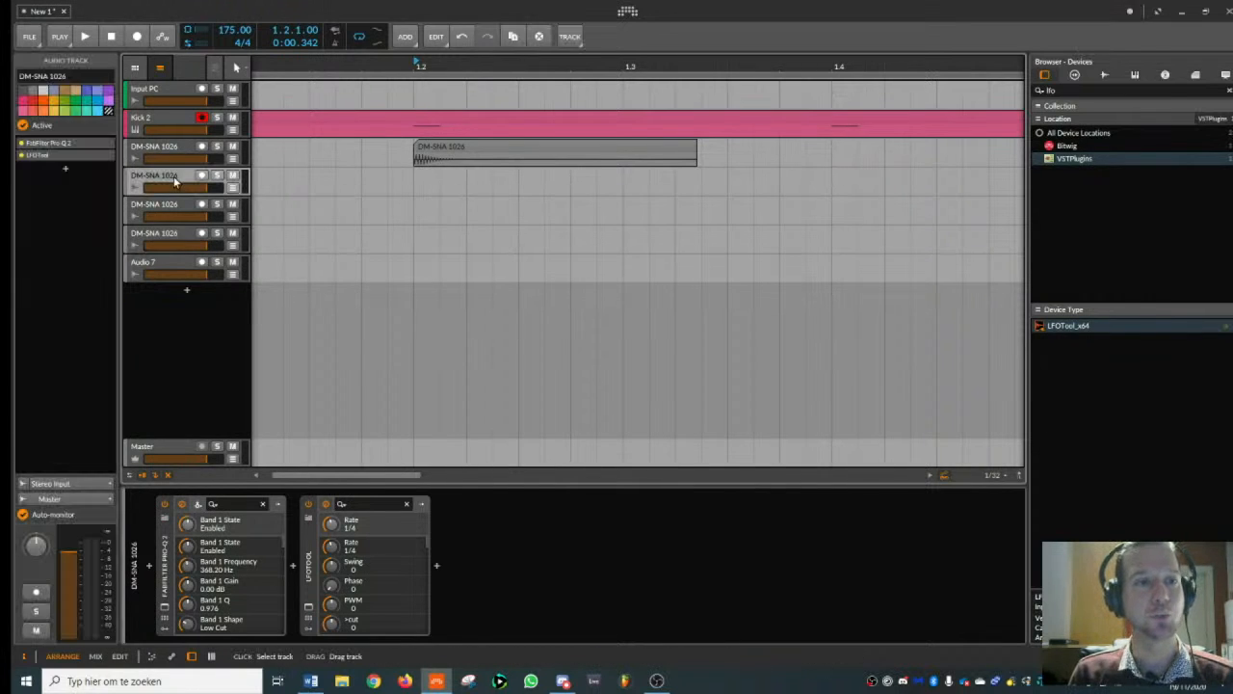
- Place the sample DM-SNA 1013.wav on the first duplicated track at beat 2 of bar 1 and play the layers together
{"action": "left_click", "coordinate": [169, 181]}
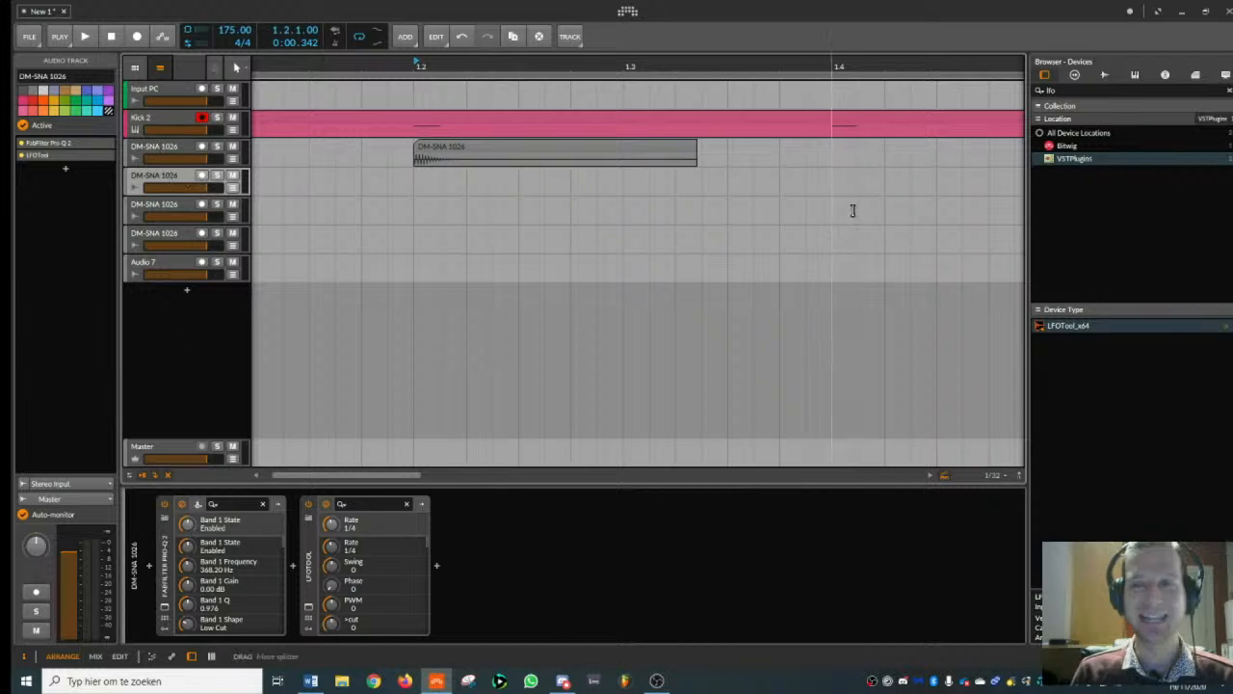
{"action": "left_click_drag", "start_coordinate": [1073, 91], "coordinate": [837, 94]}
{"action": "key", "text": "BackSpace"}
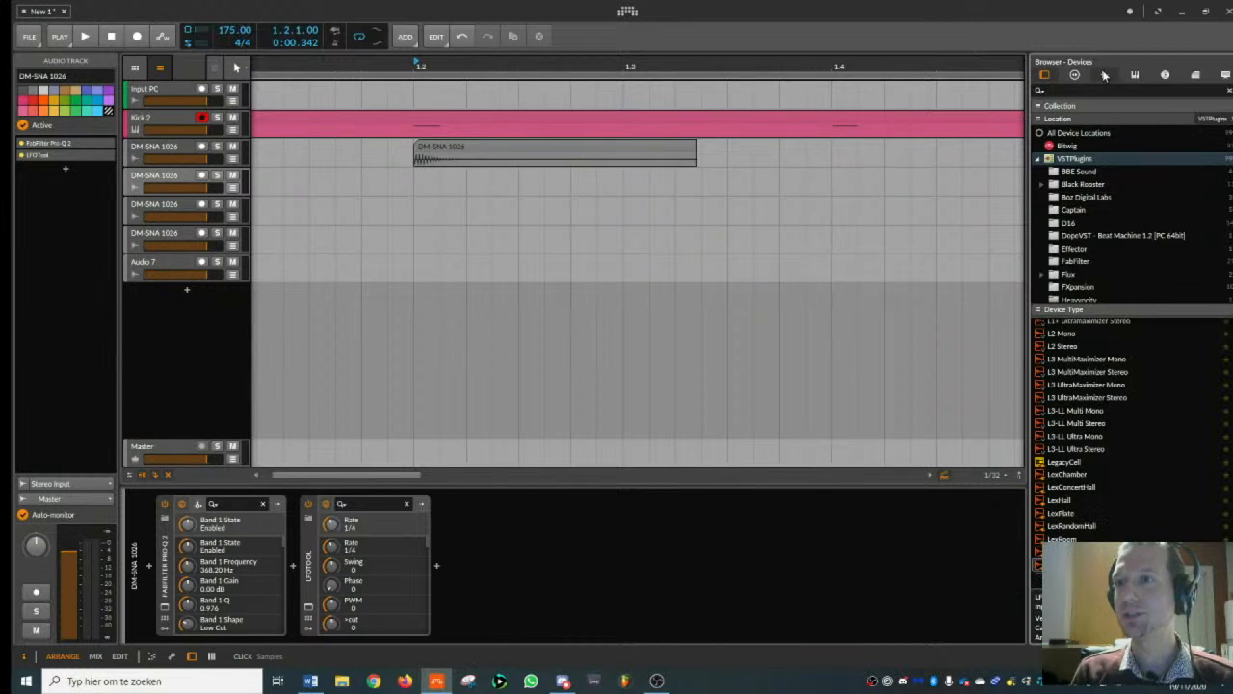
{"action": "left_click", "coordinate": [1105, 75]}
{"action": "left_click", "coordinate": [1101, 409]}
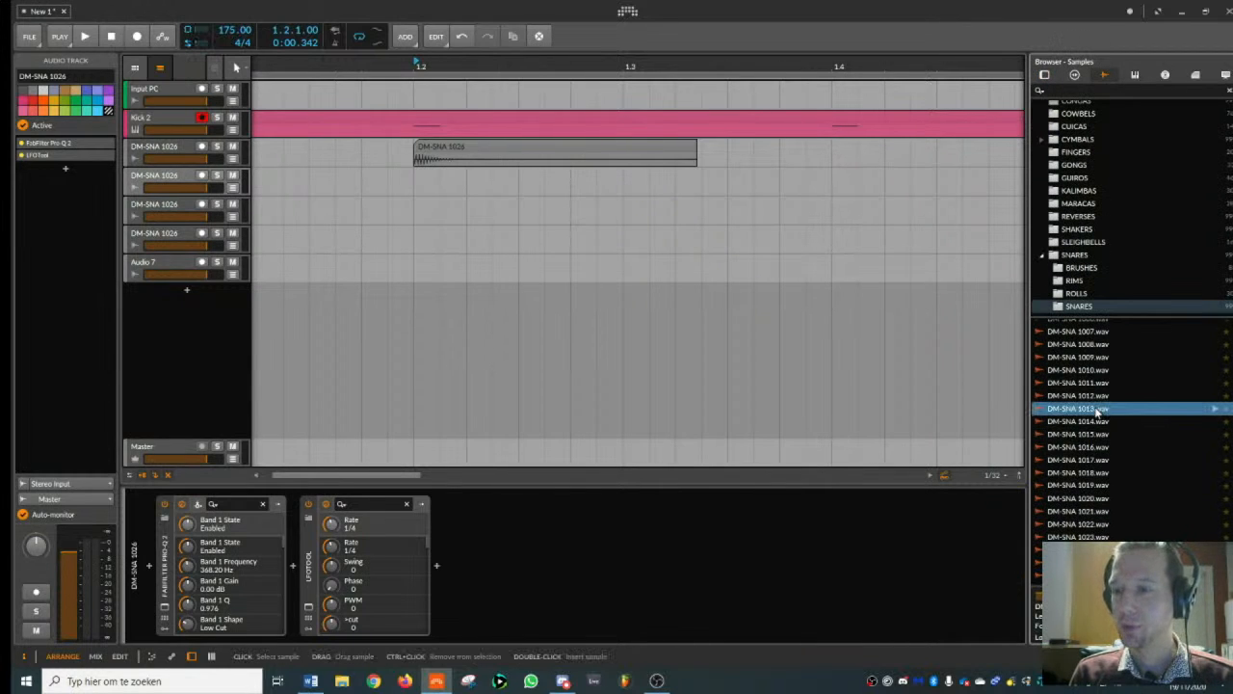
{"action": "left_click_drag", "start_coordinate": [1102, 410], "coordinate": [569, 177]}
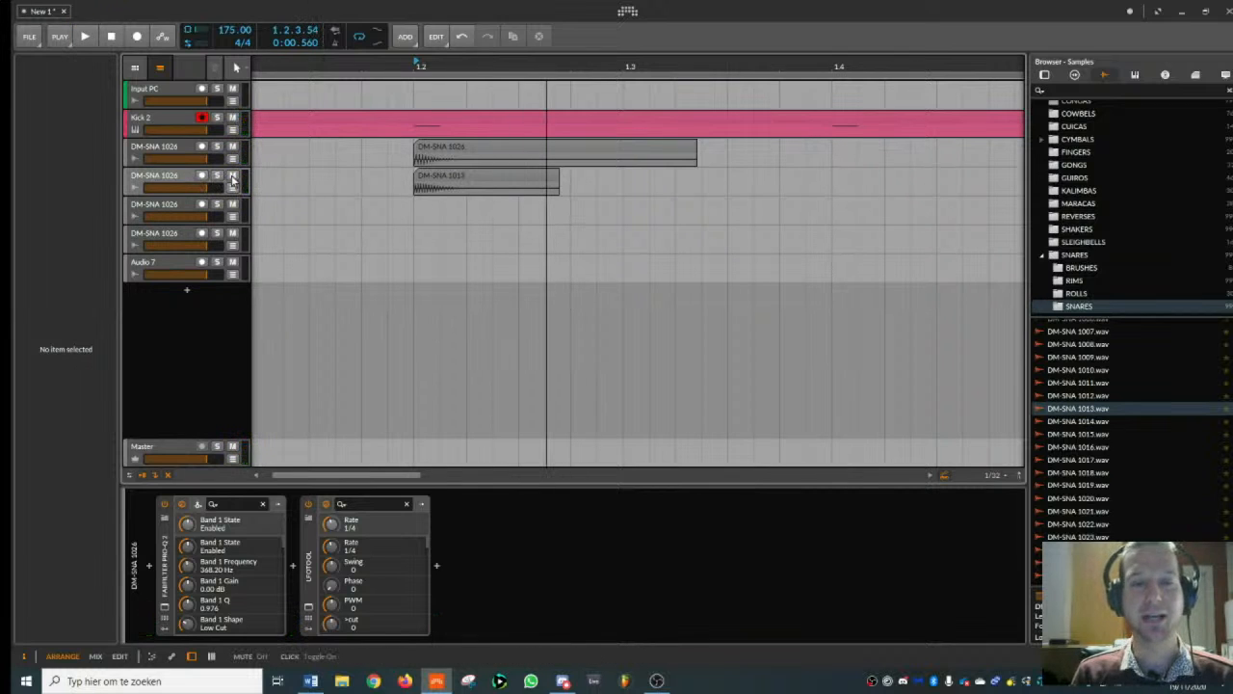
{"action": "key", "text": "space"}
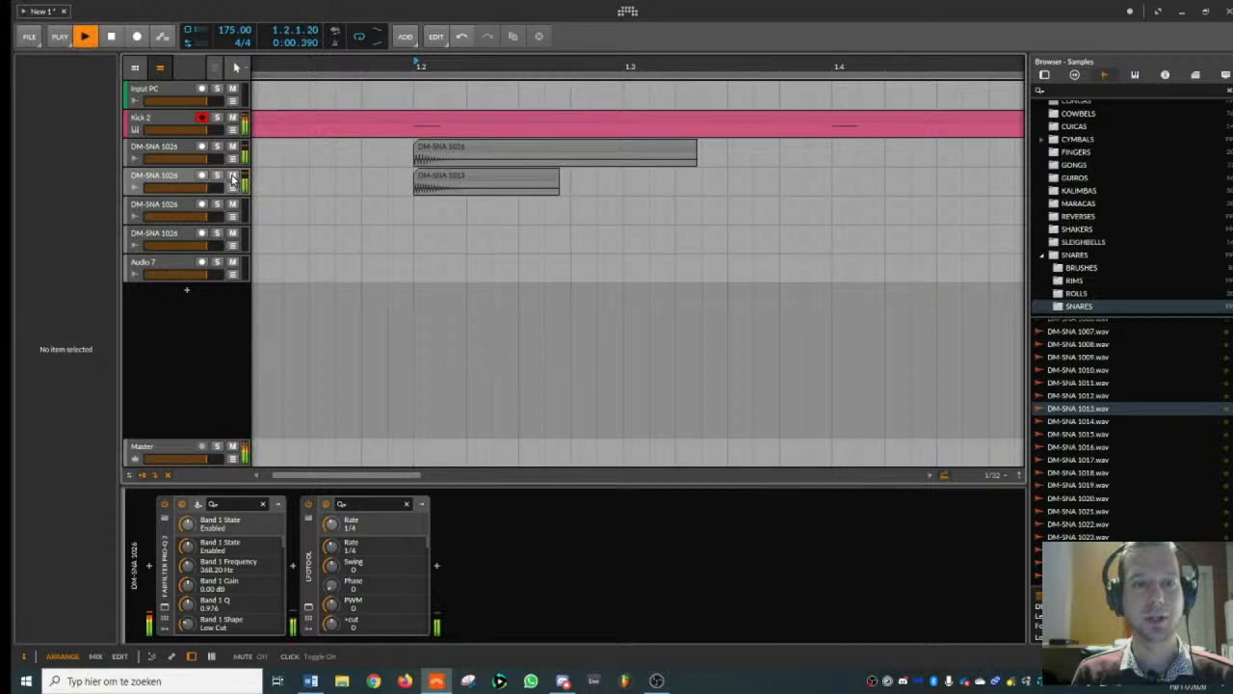
- Audition more snares and place DM-SNA 1018.wav on the second duplicated track at beat 2 of bar 1
{"action": "left_click", "coordinate": [1080, 461]}
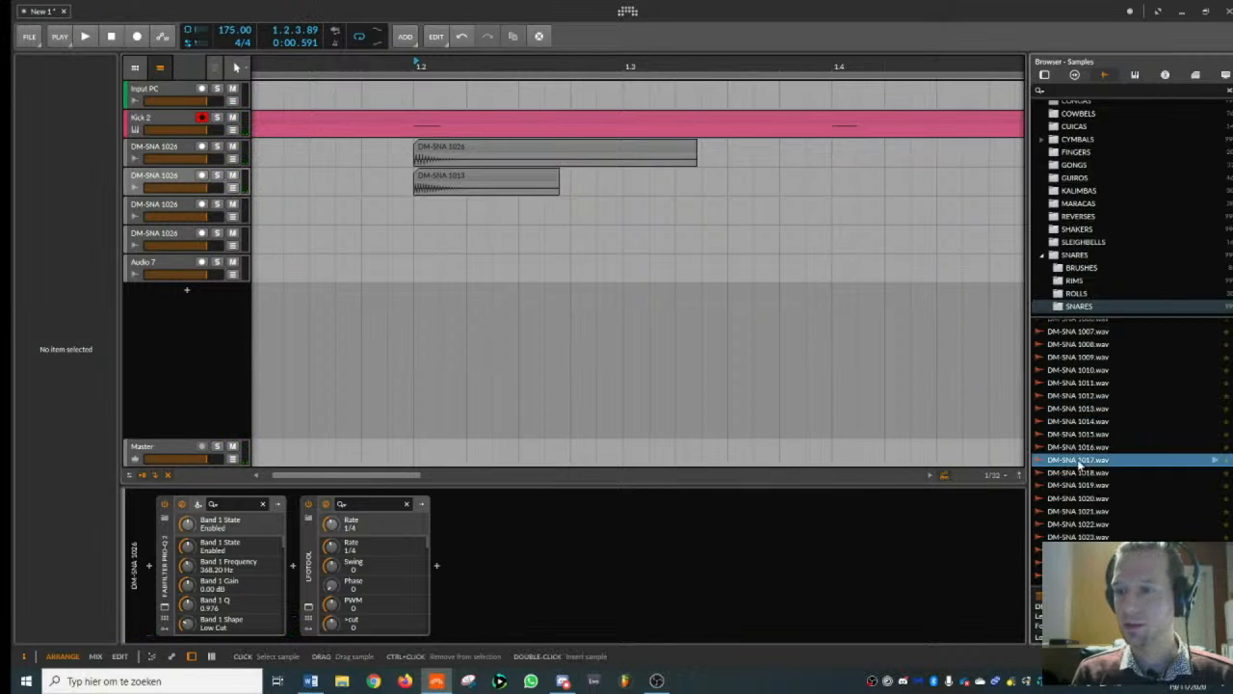
{"action": "left_click", "coordinate": [1082, 473]}
{"action": "left_click_drag", "start_coordinate": [1087, 476], "coordinate": [422, 210]}
{"action": "left_click", "coordinate": [172, 210]}
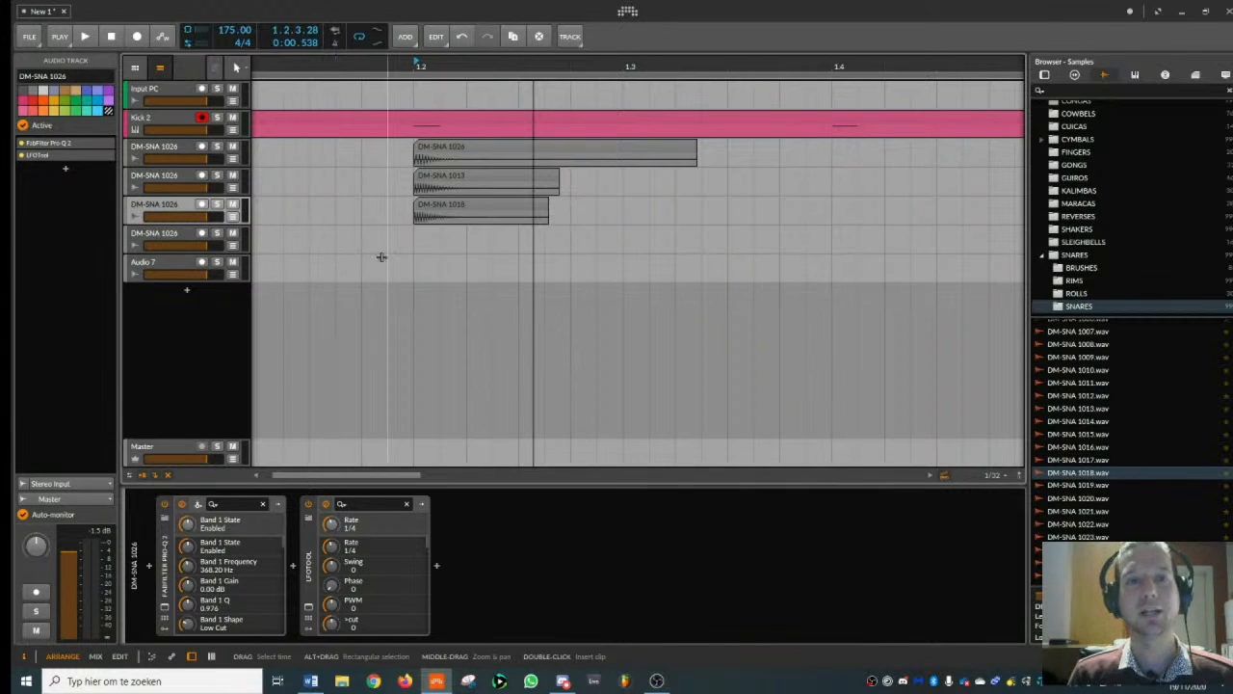
- Play the layers from the start of bar 1, with and without soloing the first DM-SNA 1026 track
{"action": "left_click_drag", "start_coordinate": [443, 66], "coordinate": [472, 40]}
{"action": "left_click", "coordinate": [329, 122]}
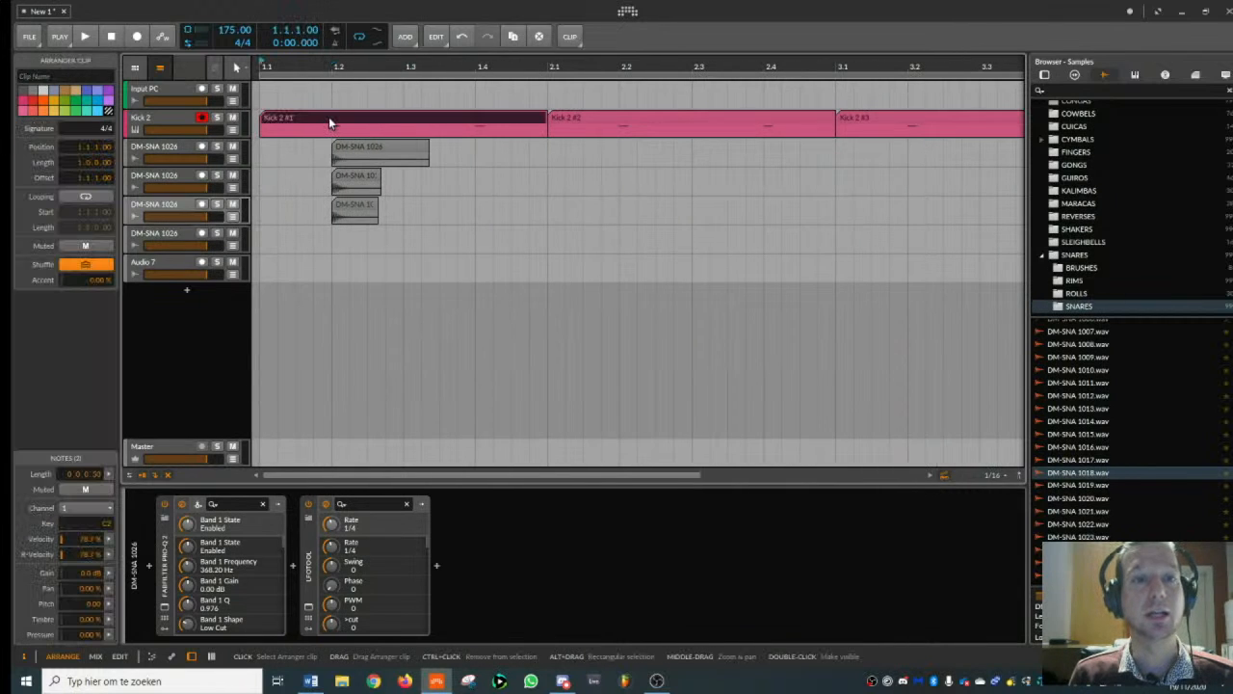
{"action": "key", "text": "space"}
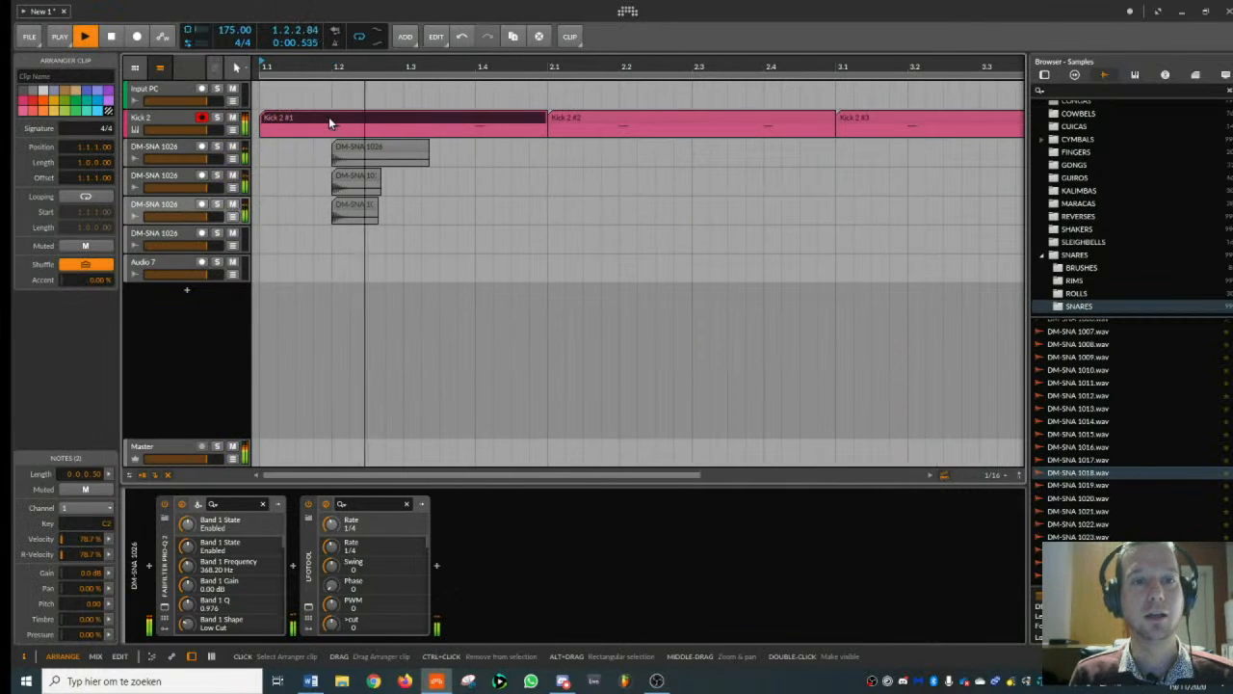
{"action": "key", "text": "space"}
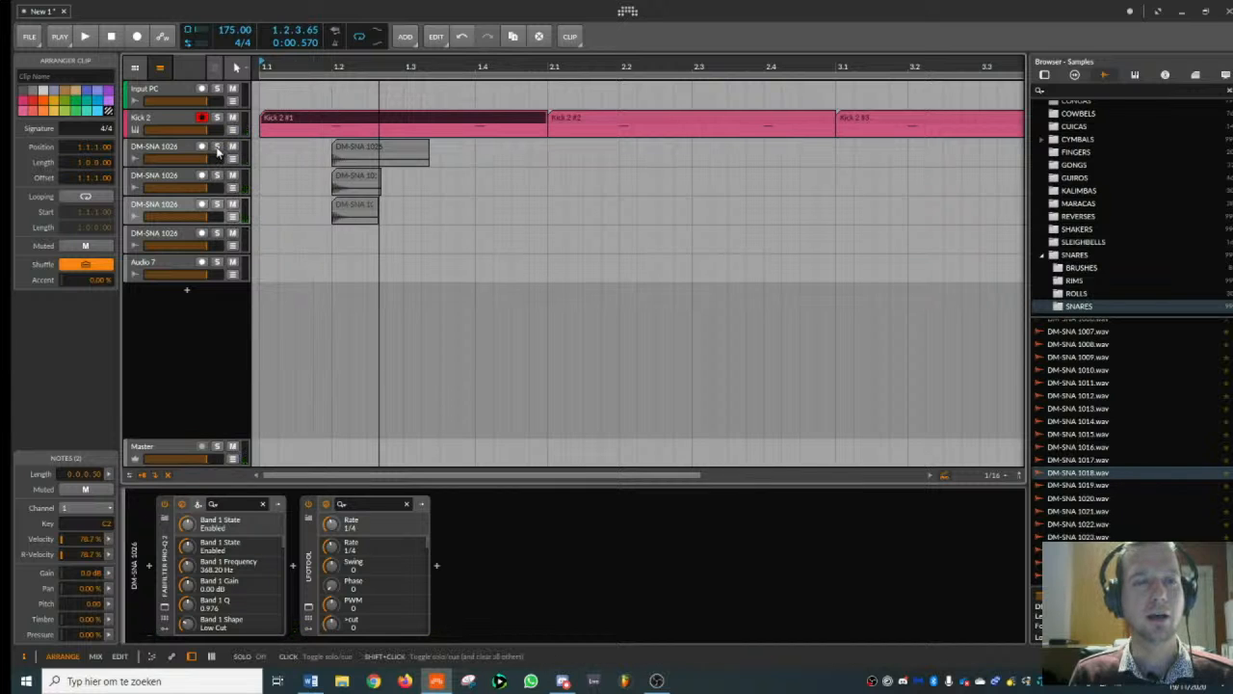
{"action": "left_click", "coordinate": [218, 149]}
{"action": "key", "text": "space"}
{"action": "key", "text": "space"}
{"action": "left_click", "coordinate": [217, 149]}
- Raise the FabFilter Pro-Q 2 low cut on the first DM-SNA 1026 track to about 703 Hz
{"action": "left_click", "coordinate": [176, 148]}
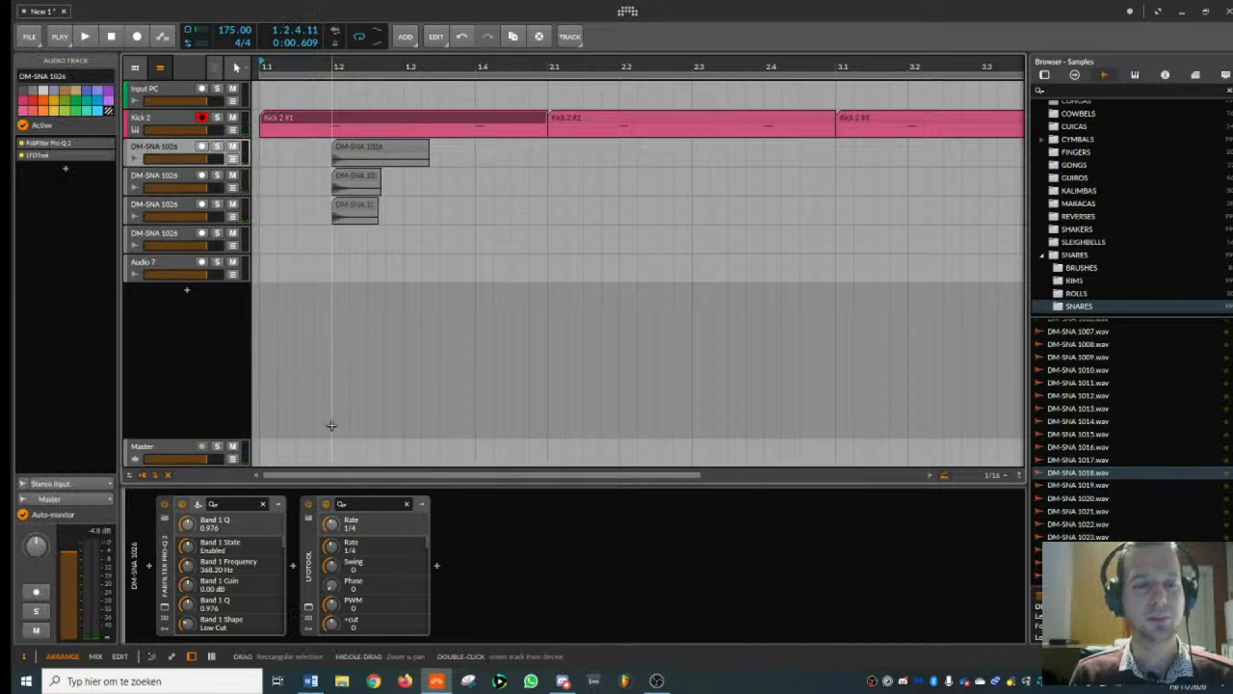
{"action": "left_click", "coordinate": [164, 610]}
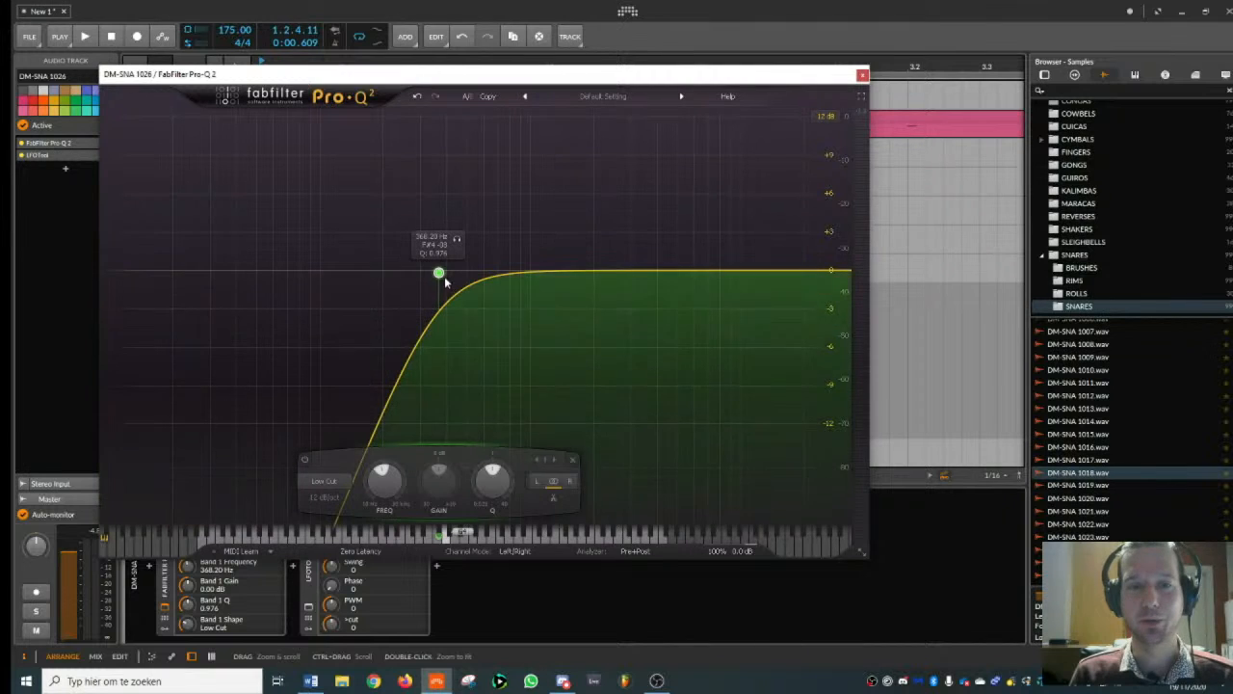
{"action": "left_click_drag", "start_coordinate": [435, 275], "coordinate": [497, 274]}
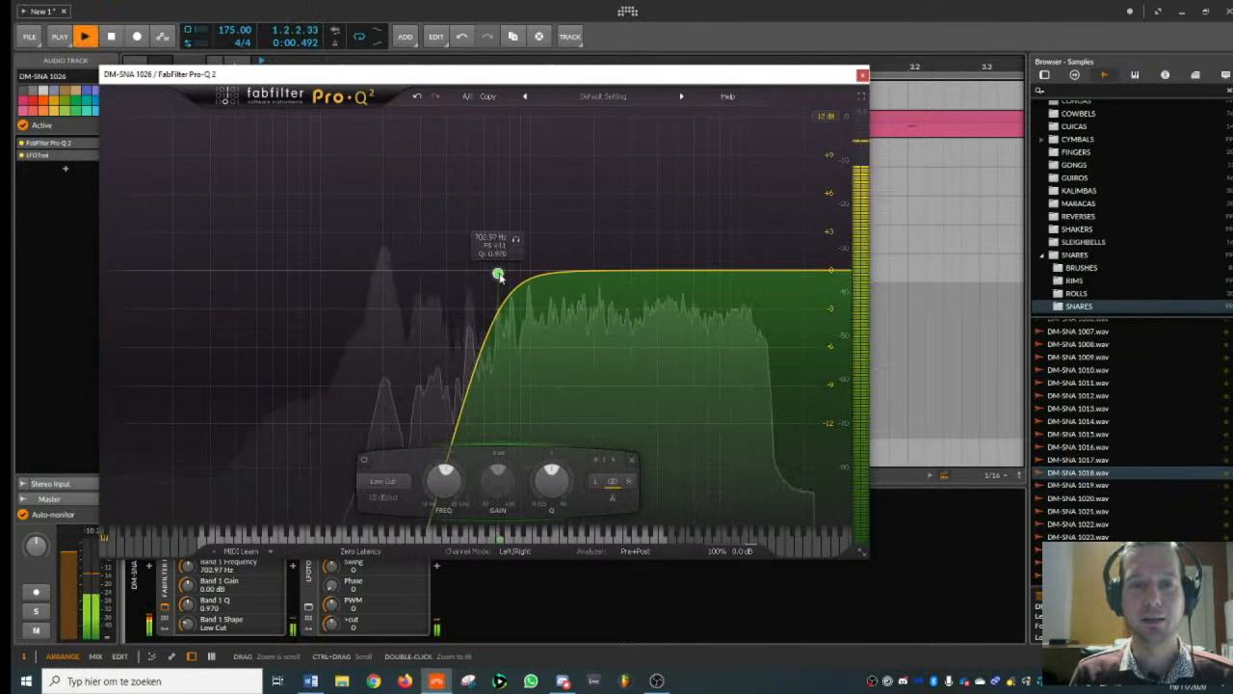
- Add a bell dip of about -3.3 dB near 919 Hz in the first snare's Pro-Q 2 and play the layers
{"action": "double_click", "coordinate": [523, 298]}
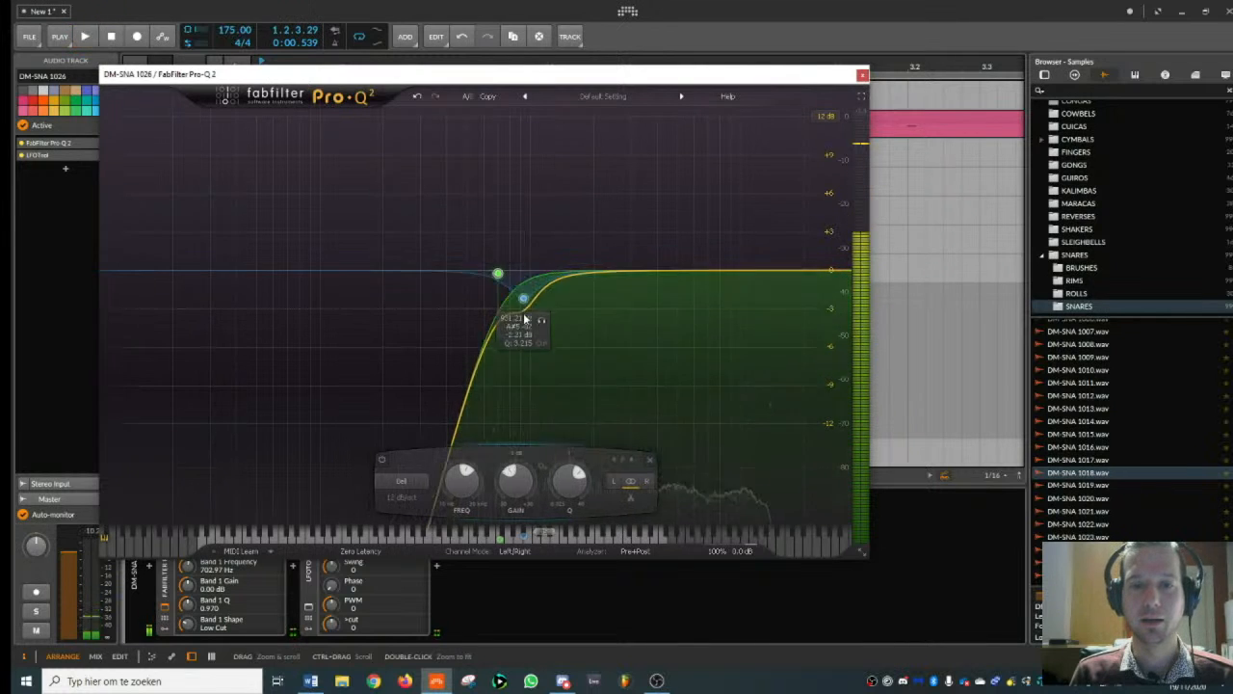
{"action": "left_click_drag", "start_coordinate": [525, 319], "coordinate": [522, 311]}
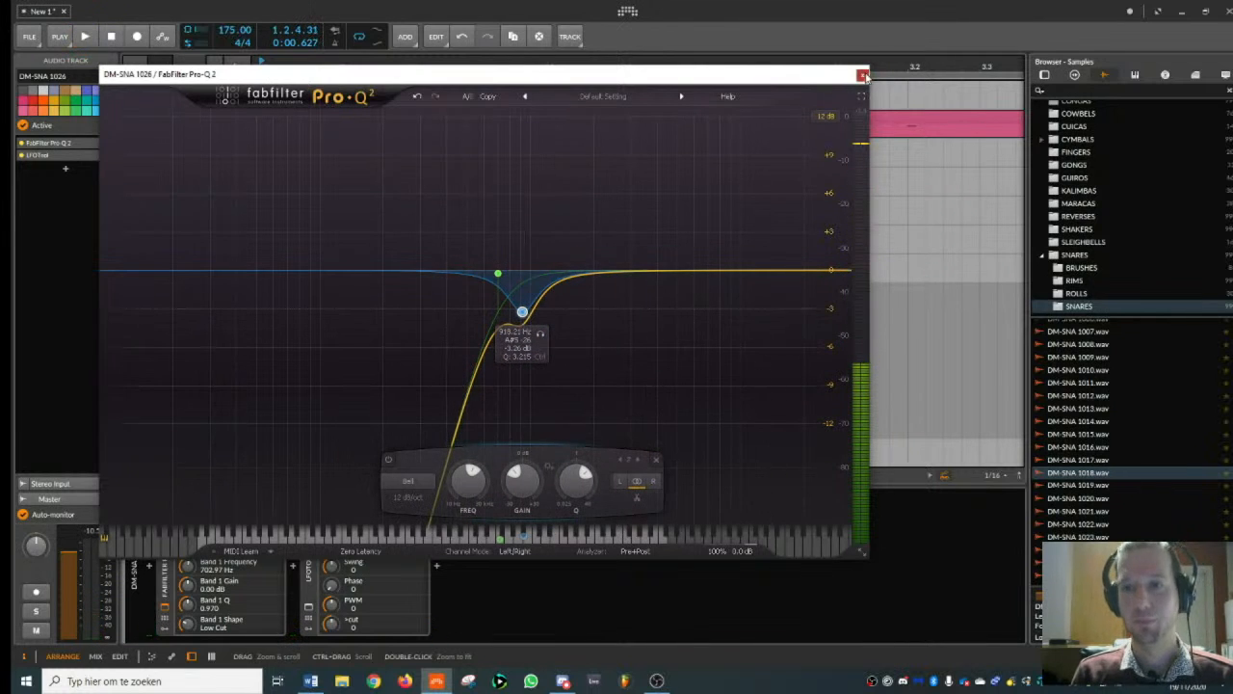
{"action": "left_click", "coordinate": [863, 75]}
{"action": "key", "text": "space"}
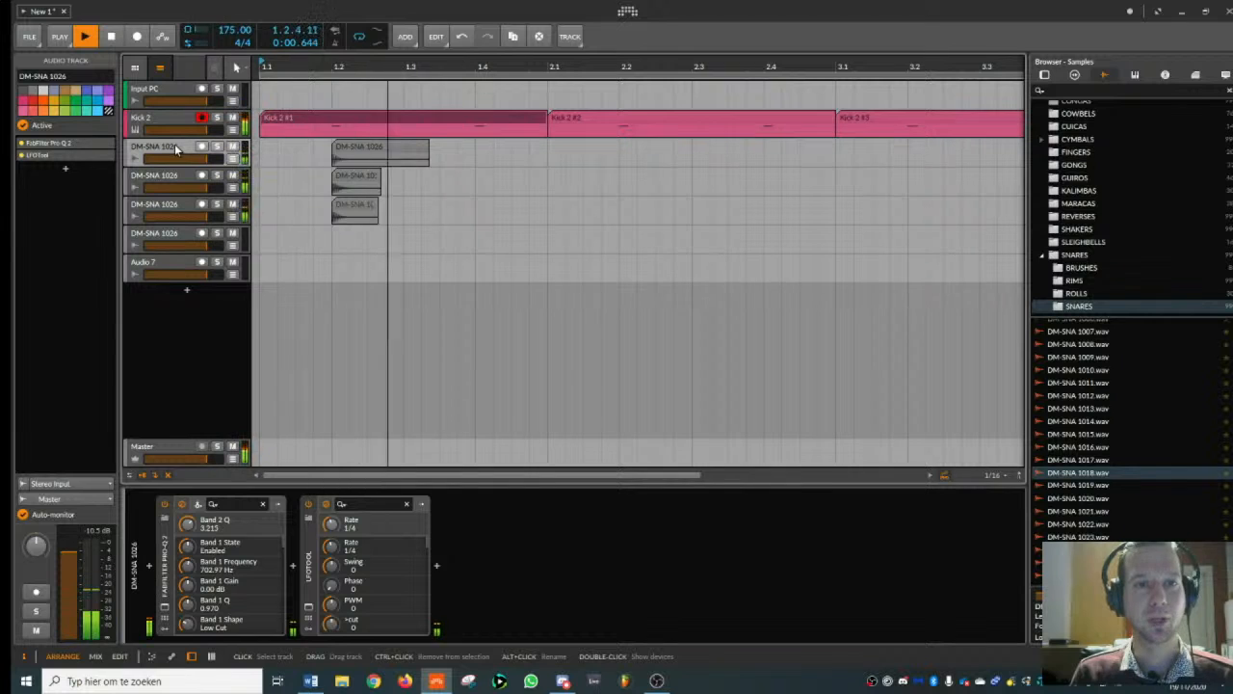
{"action": "key", "text": "space"}
- Group the Kick 2 track with the three DM-SNA 1026 tracks that contain clips
{"action": "left_click", "coordinate": [167, 120]}
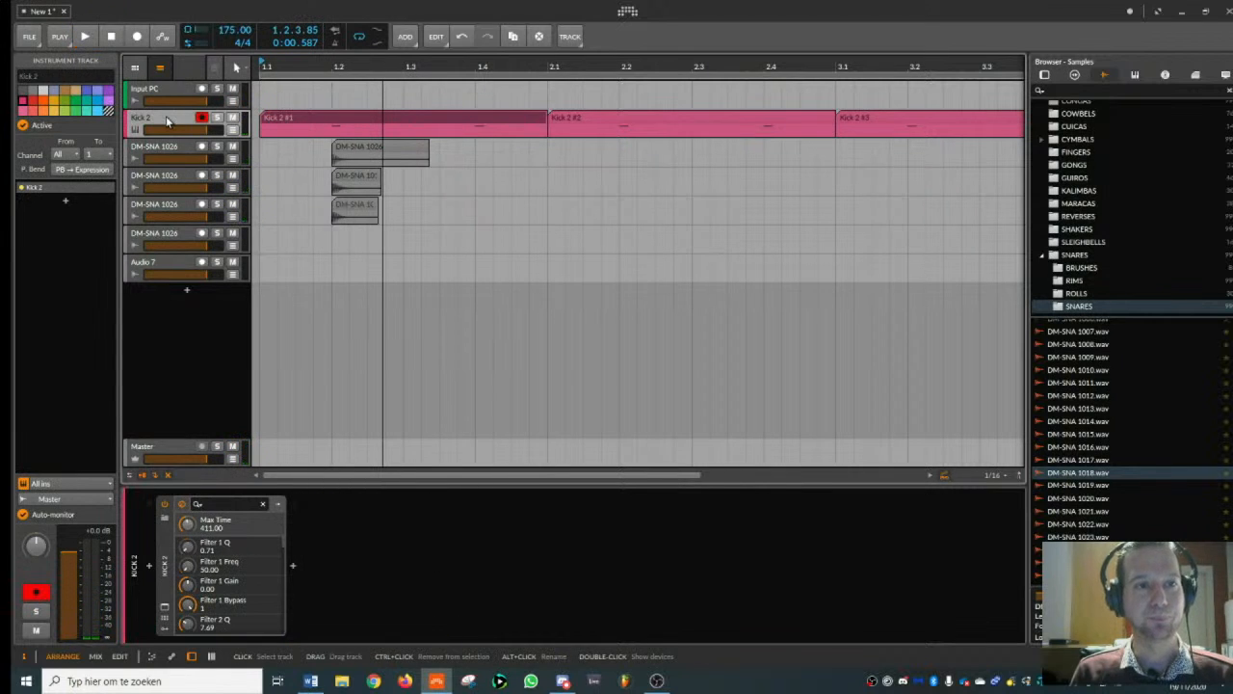
{"action": "left_click", "coordinate": [166, 206], "text": "shift"}
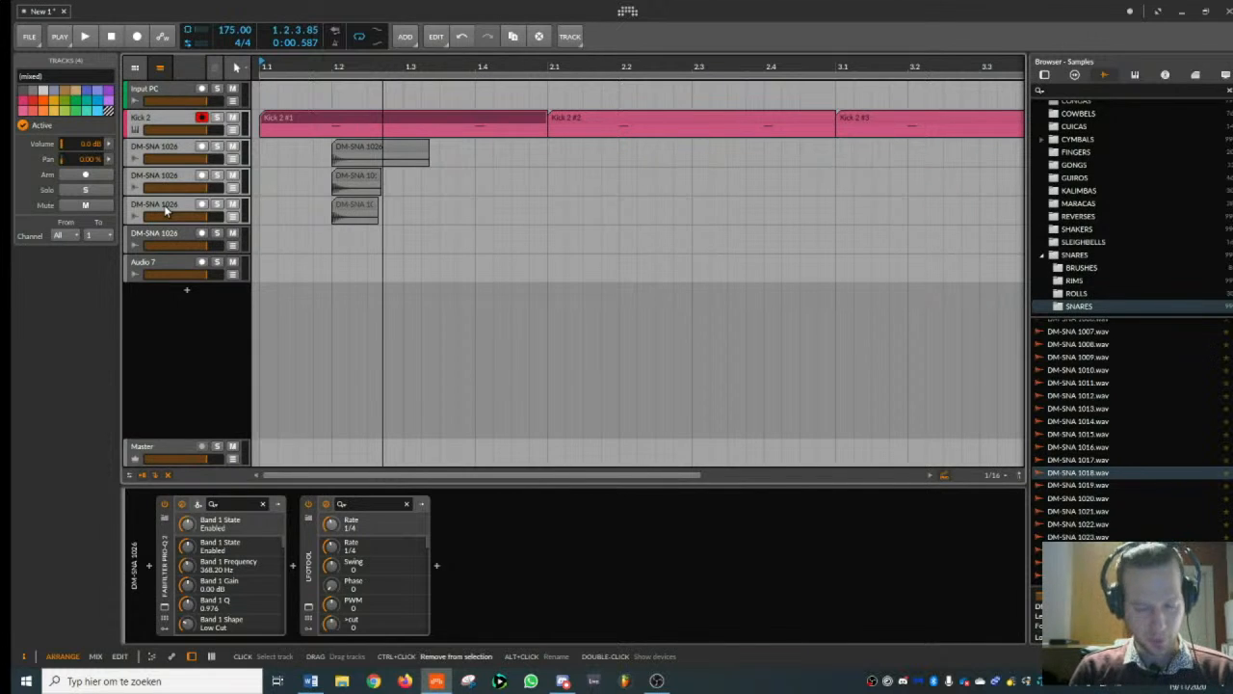
{"action": "key", "text": "ctrl+g"}
- Find the IL Multiband Compressor among the ImageLine plug-ins and add it to the new group track
{"action": "double_click", "coordinate": [177, 126]}
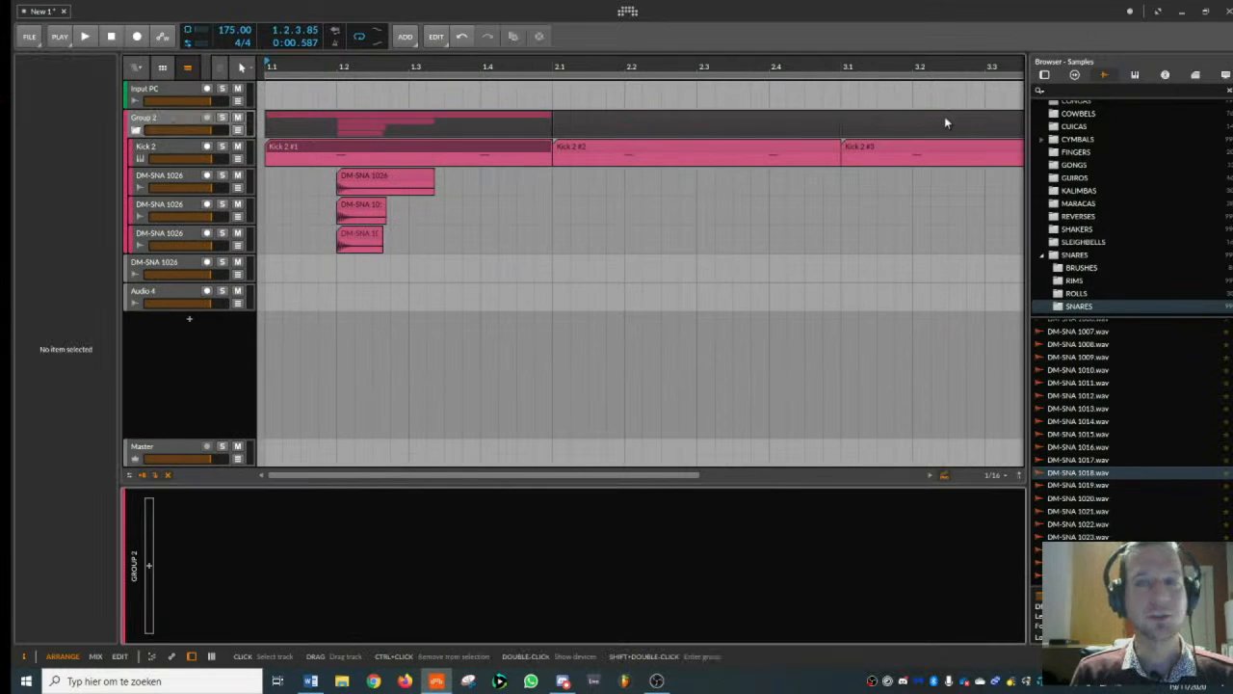
{"action": "left_click", "coordinate": [1048, 76]}
{"action": "left_click", "coordinate": [1054, 90]}
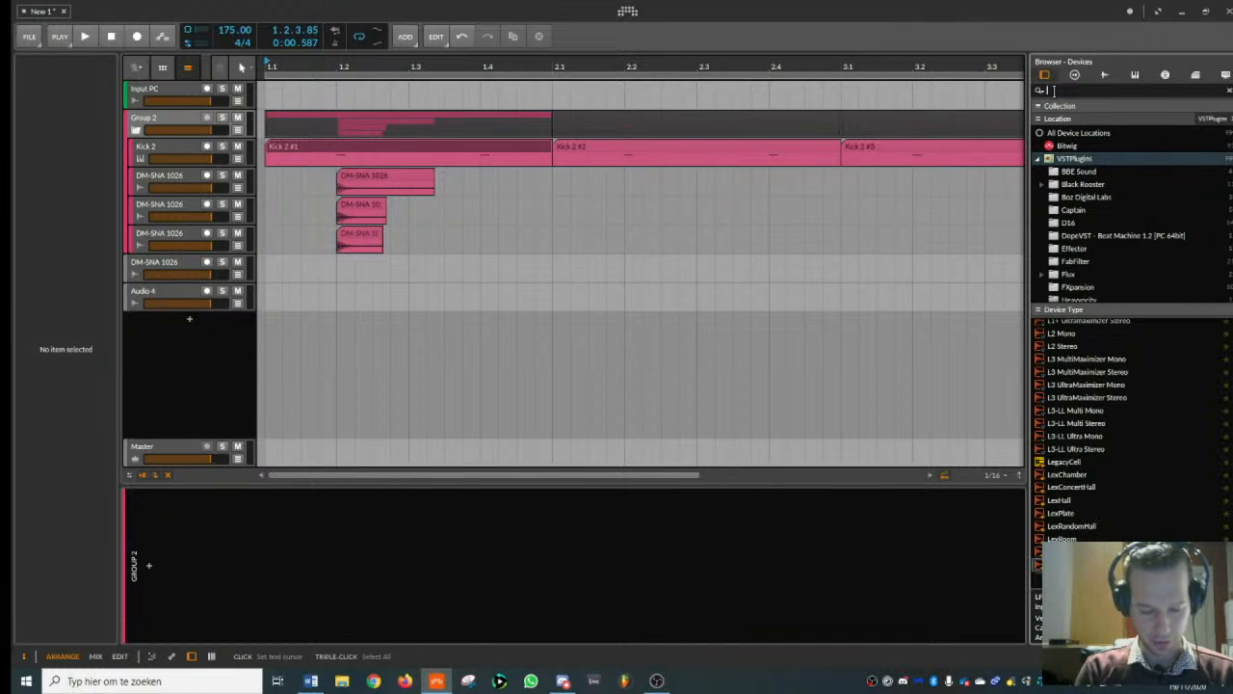
{"action": "type", "text": "mb"}
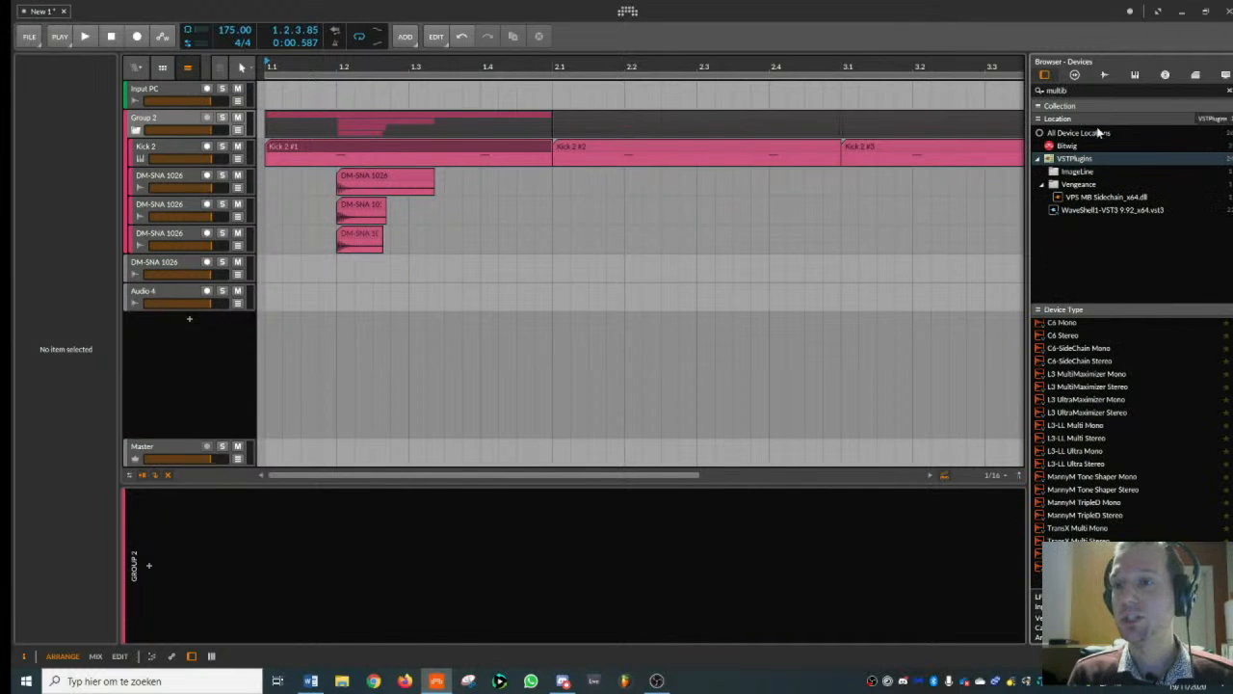
{"action": "left_click", "coordinate": [1078, 171]}
{"action": "double_click", "coordinate": [1087, 326]}
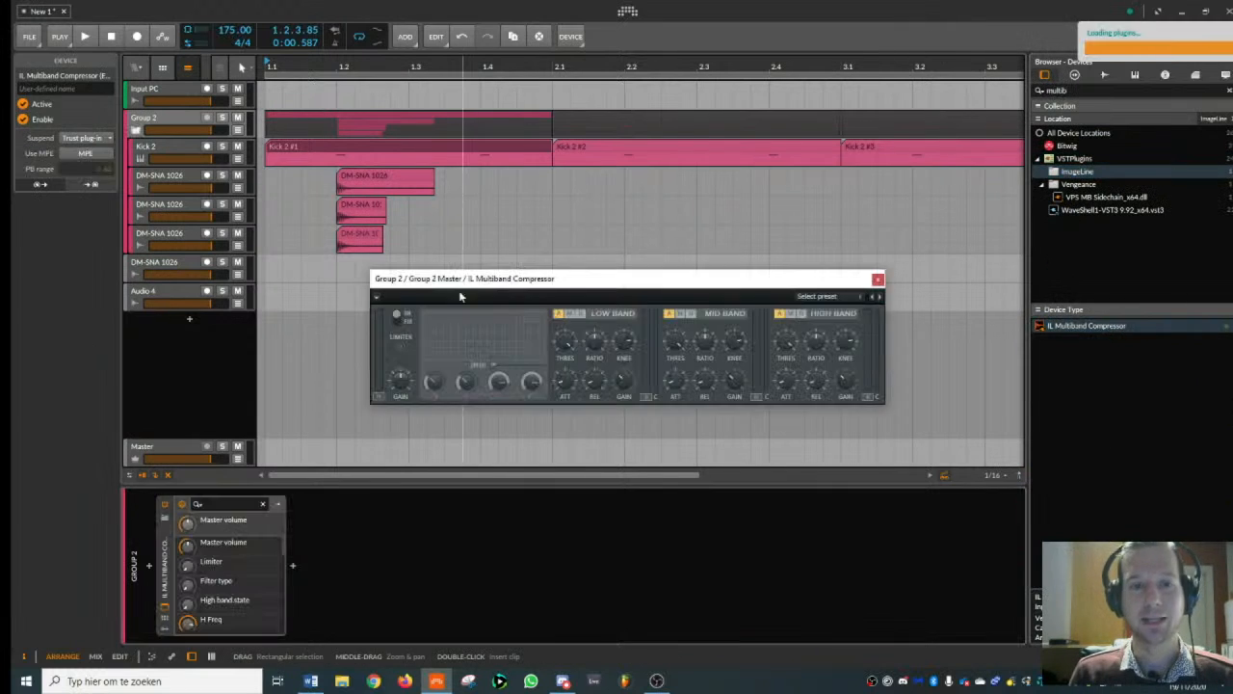
- Adjust the multiband compressor's low band threshold, set its high band gain to 2.9 dB, and play the result
{"action": "left_click_drag", "start_coordinate": [566, 343], "coordinate": [566, 348]}
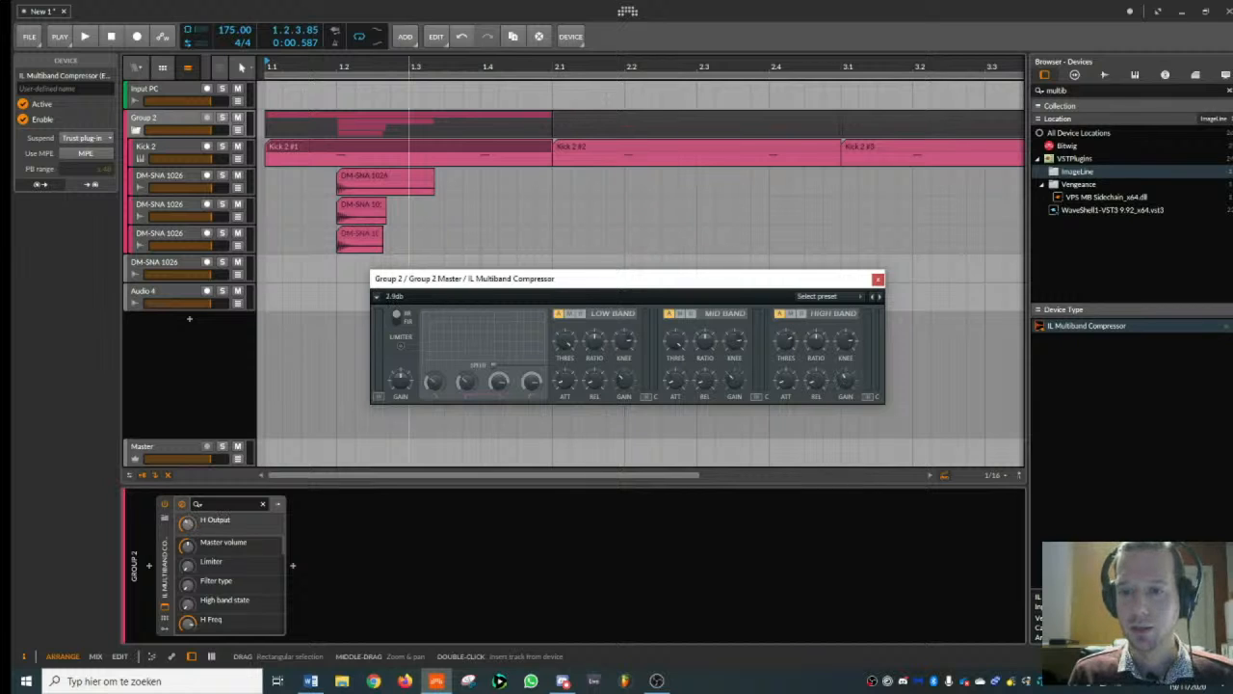
{"action": "key", "text": "space"}
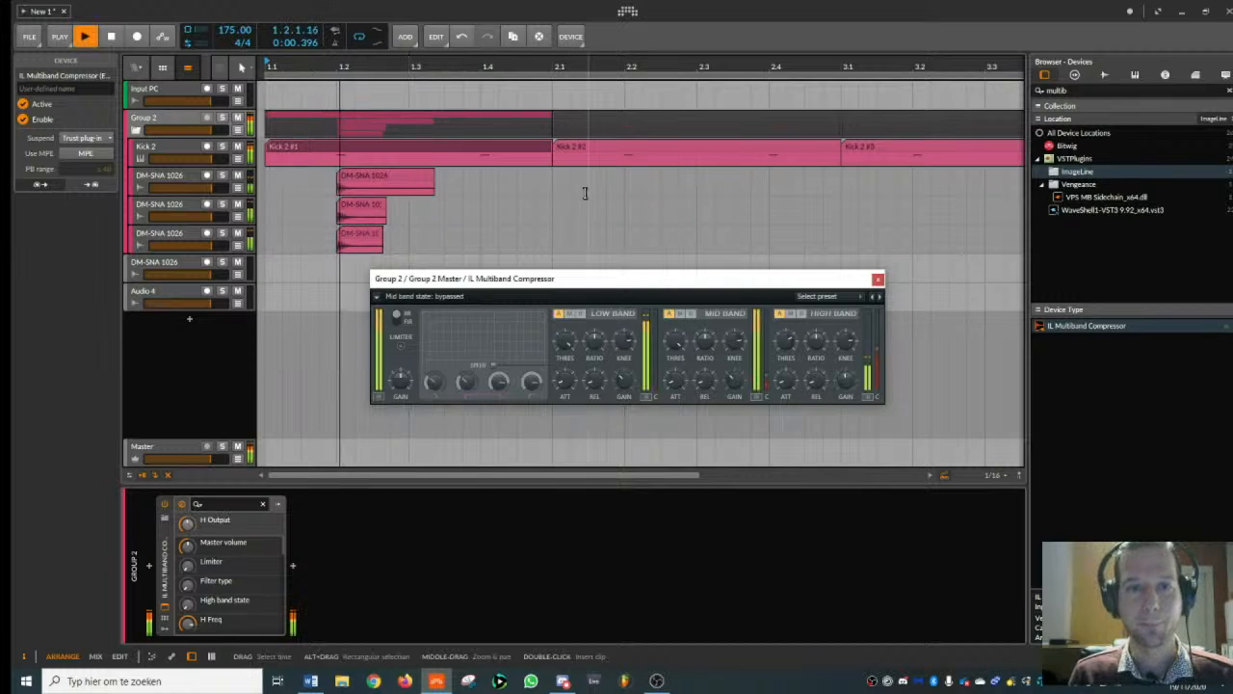
{"action": "key", "text": "space"}
{"action": "key", "text": "space"}
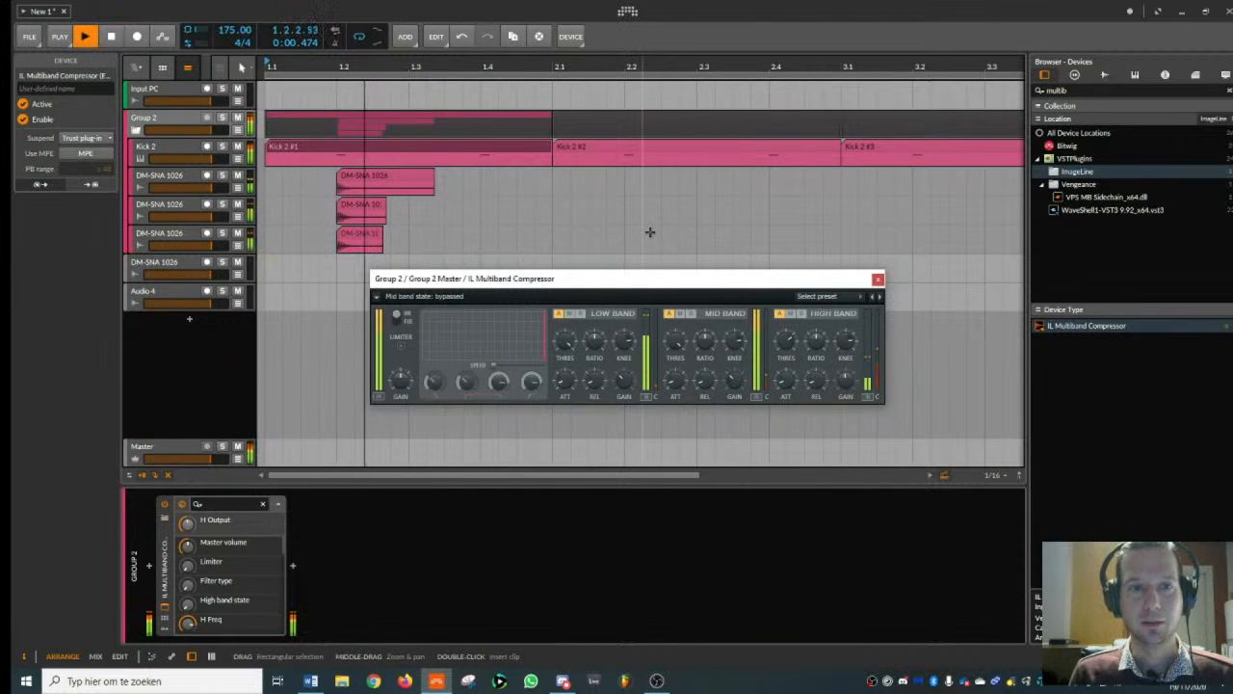
{"action": "key", "text": "space"}
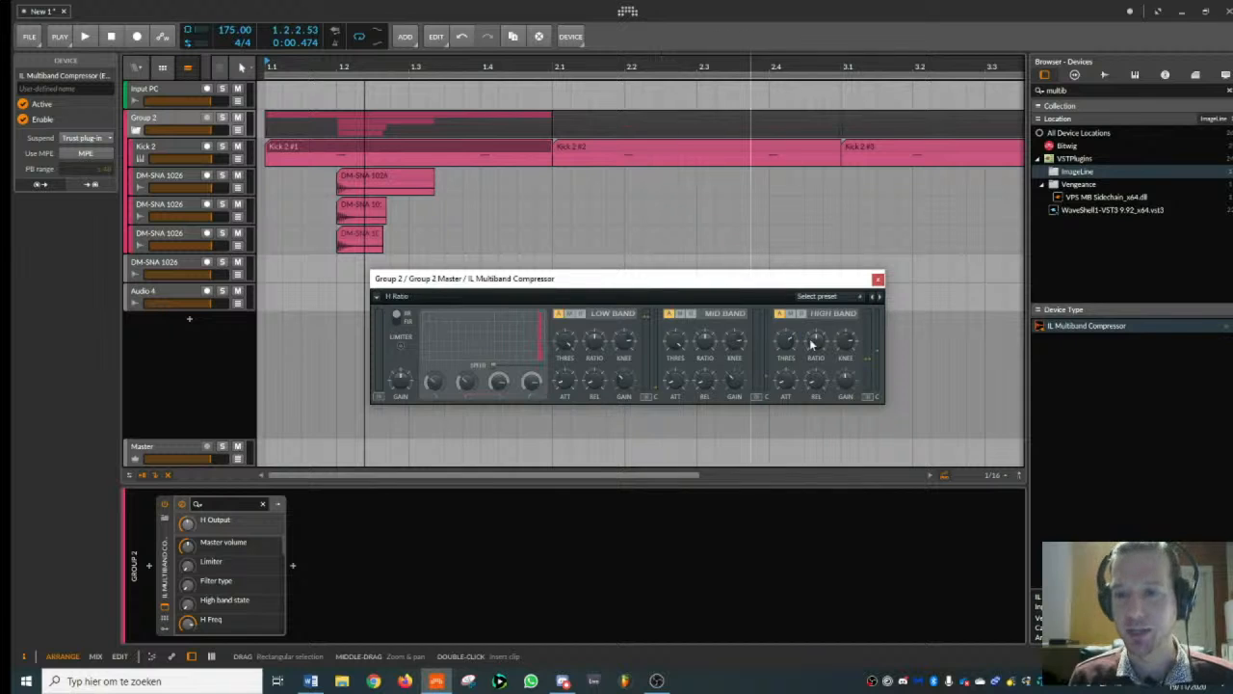
- Set the multiband compressor's mid band threshold to -10.1 dB while repeatedly playing the layers
{"action": "key", "text": "space"}
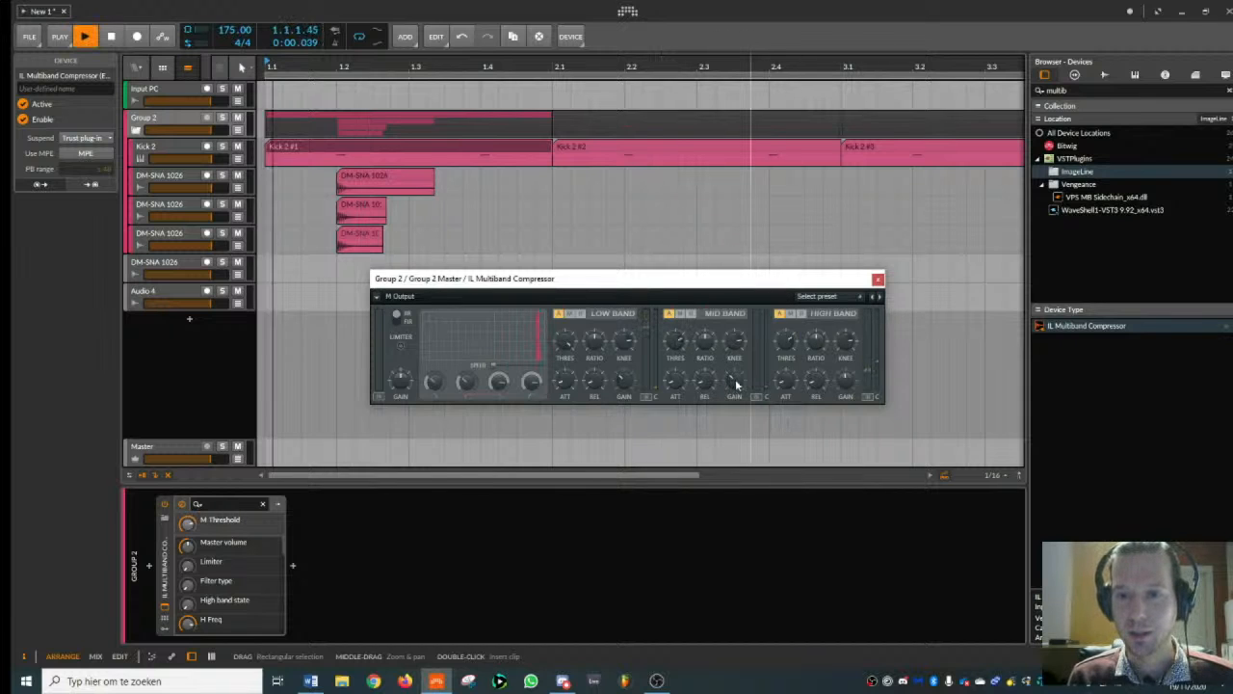
{"action": "key", "text": "space"}
{"action": "left_click_drag", "start_coordinate": [676, 349], "coordinate": [678, 344]}
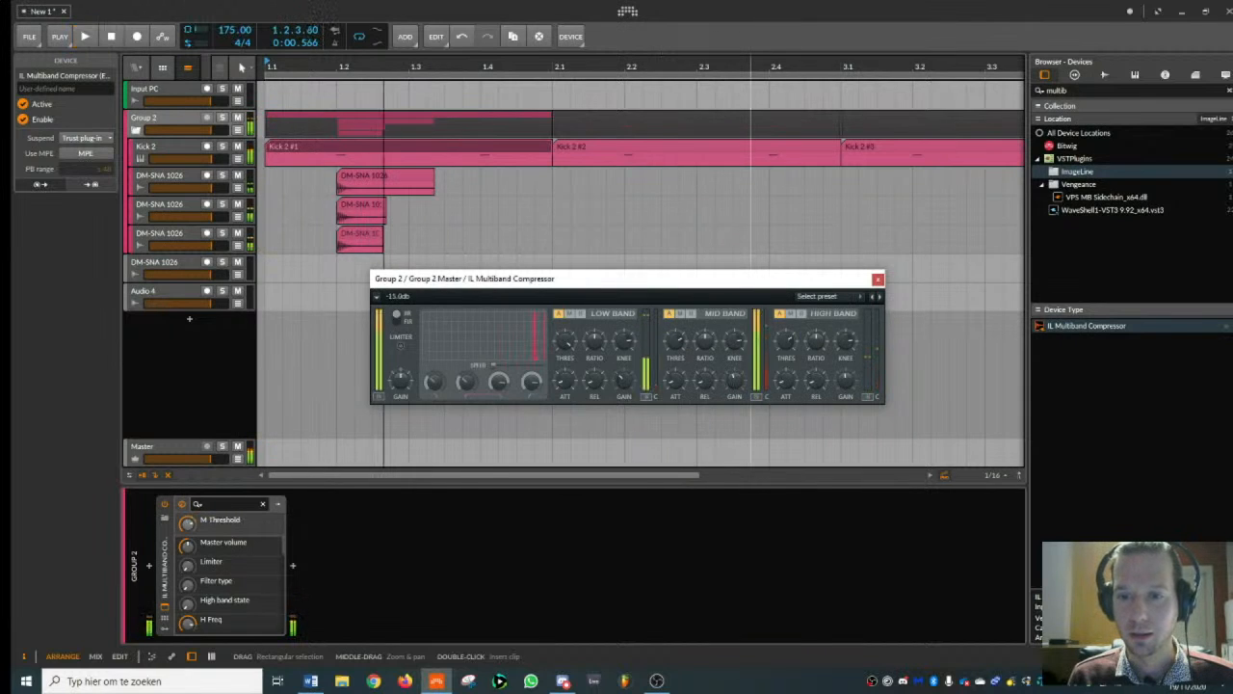
{"action": "key", "text": "space"}
{"action": "key", "text": "space"}
{"action": "key", "text": "space"}
{"action": "key", "text": "space"}
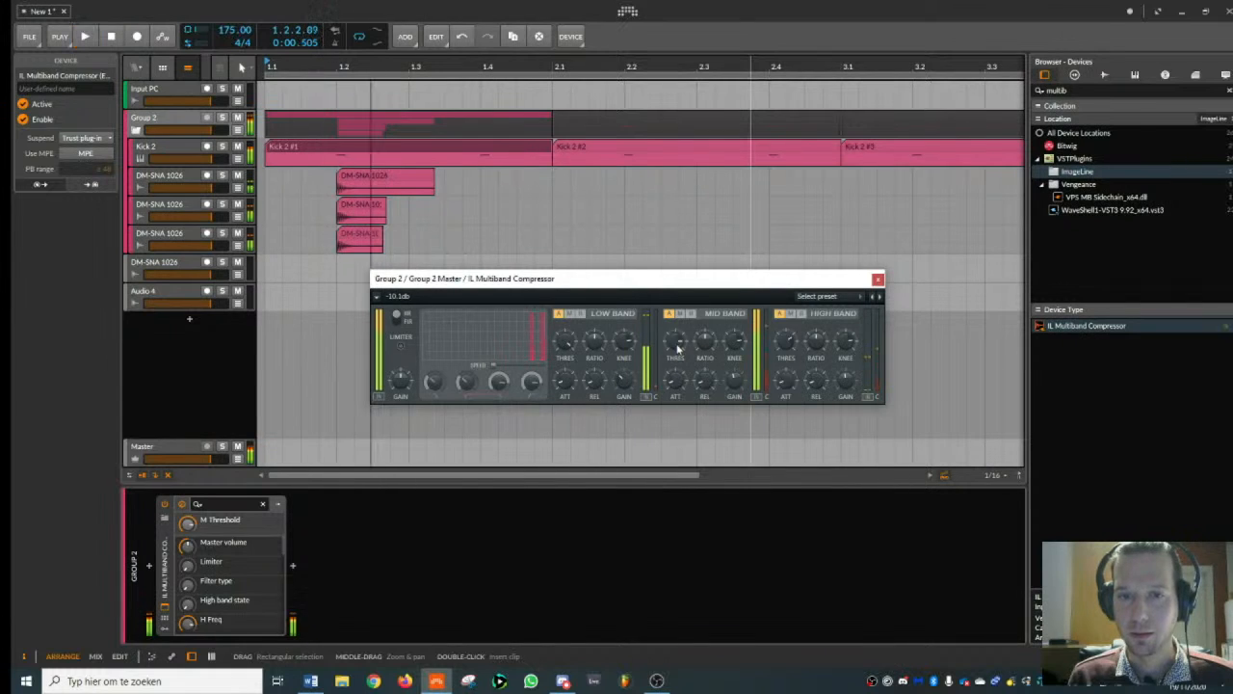
- Shorten the DM-SNA 1026 clip to 0.0.2.50 with a fade-out of 0.0.1.00 and play the layers from beat 2
{"action": "left_click_drag", "start_coordinate": [374, 70], "coordinate": [432, 135]}
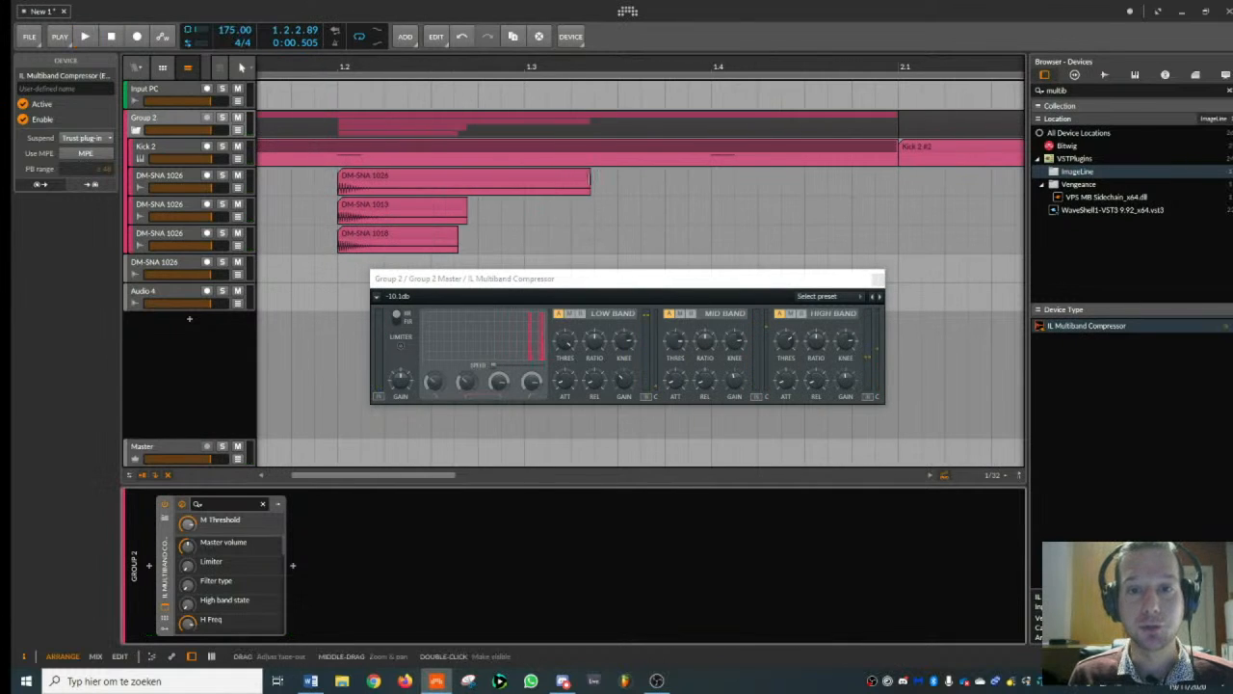
{"action": "left_click_drag", "start_coordinate": [589, 182], "coordinate": [448, 184]}
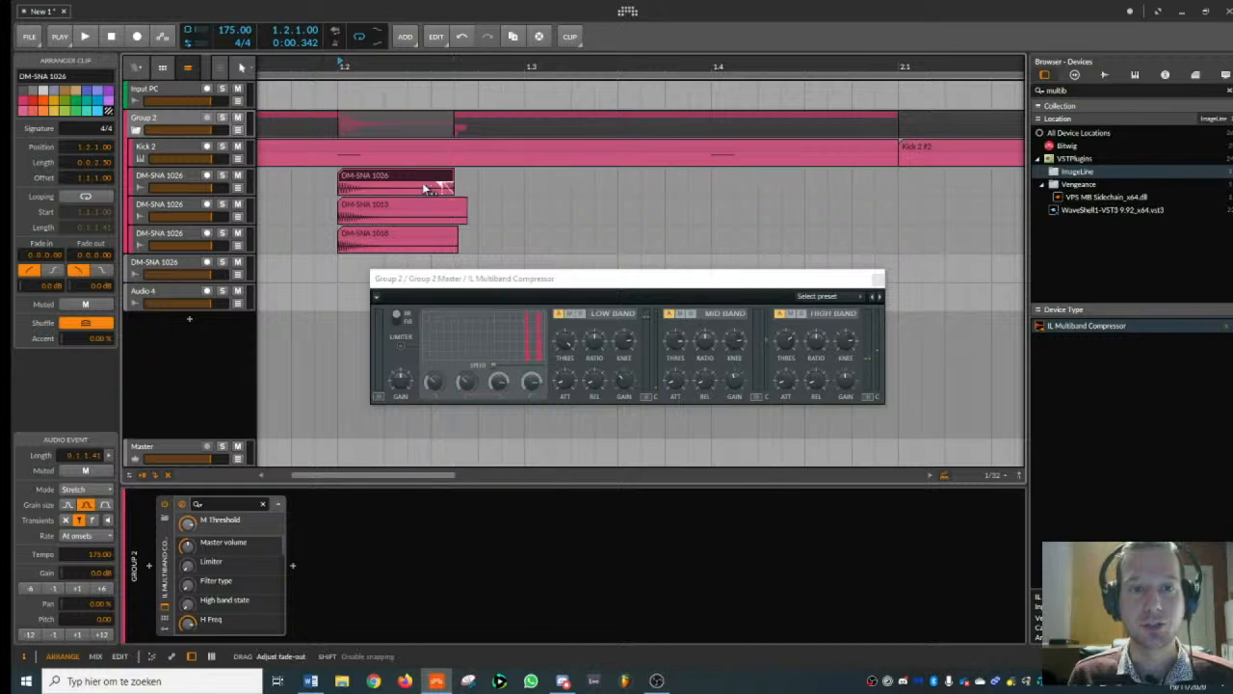
{"action": "key", "text": "space"}
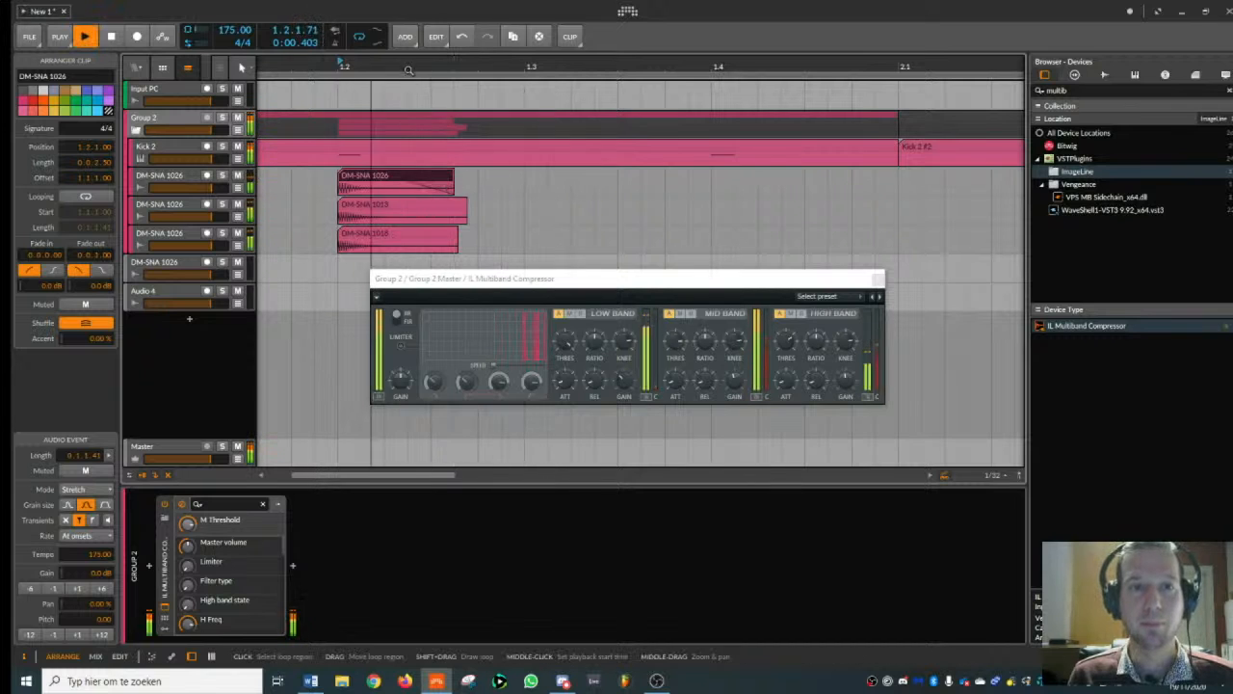
{"action": "key", "text": "space"}
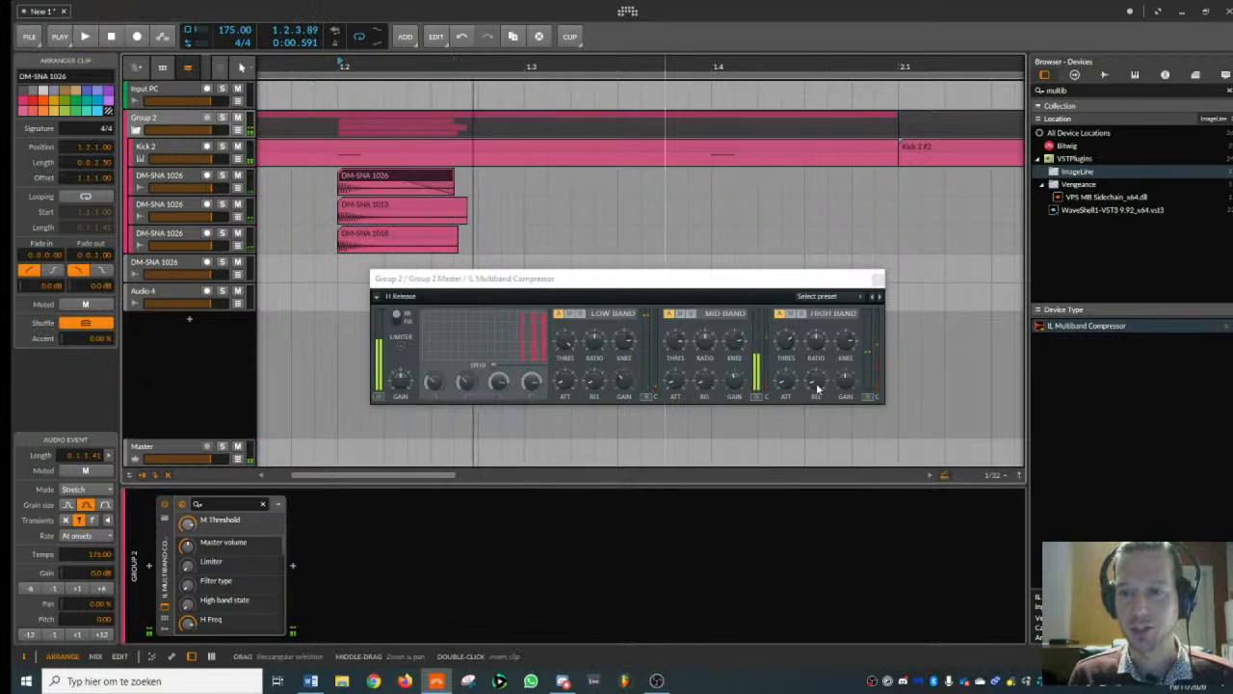
- Set the multiband compressor's high band attack to 19.2 ms, listen to the result, and close the plug-in
{"action": "left_click", "coordinate": [790, 388]}
{"action": "key", "text": "space"}
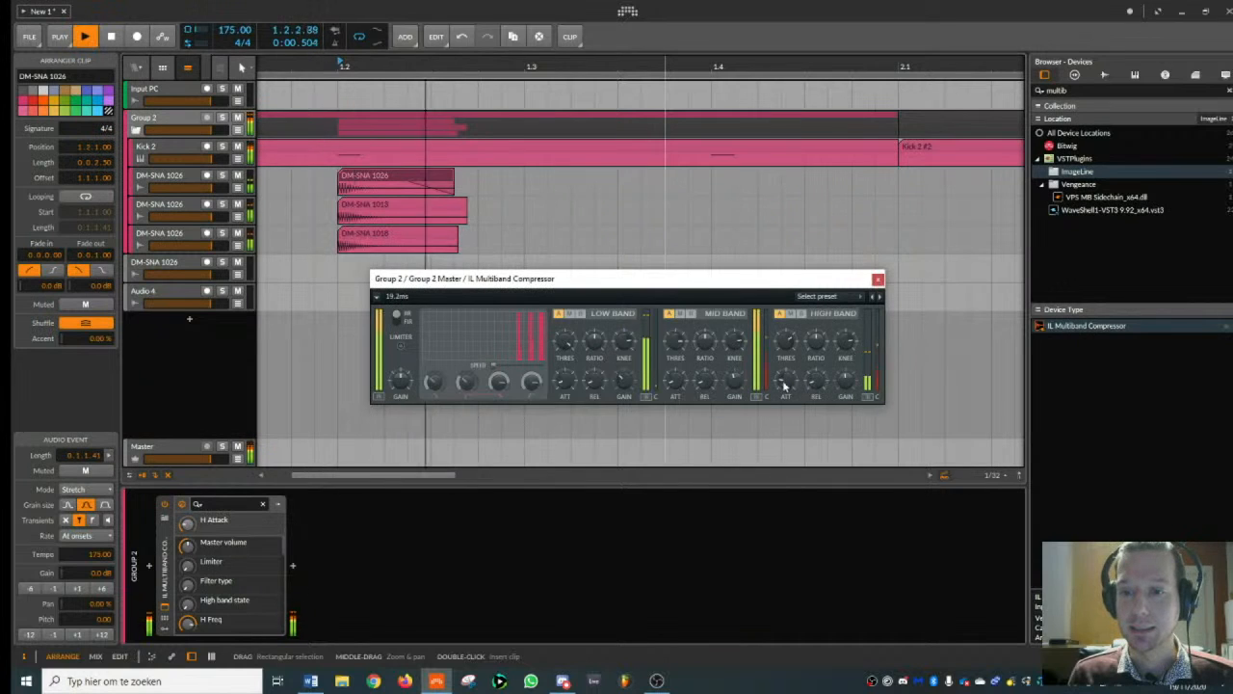
{"action": "key", "text": "space"}
{"action": "left_click", "coordinate": [878, 279]}
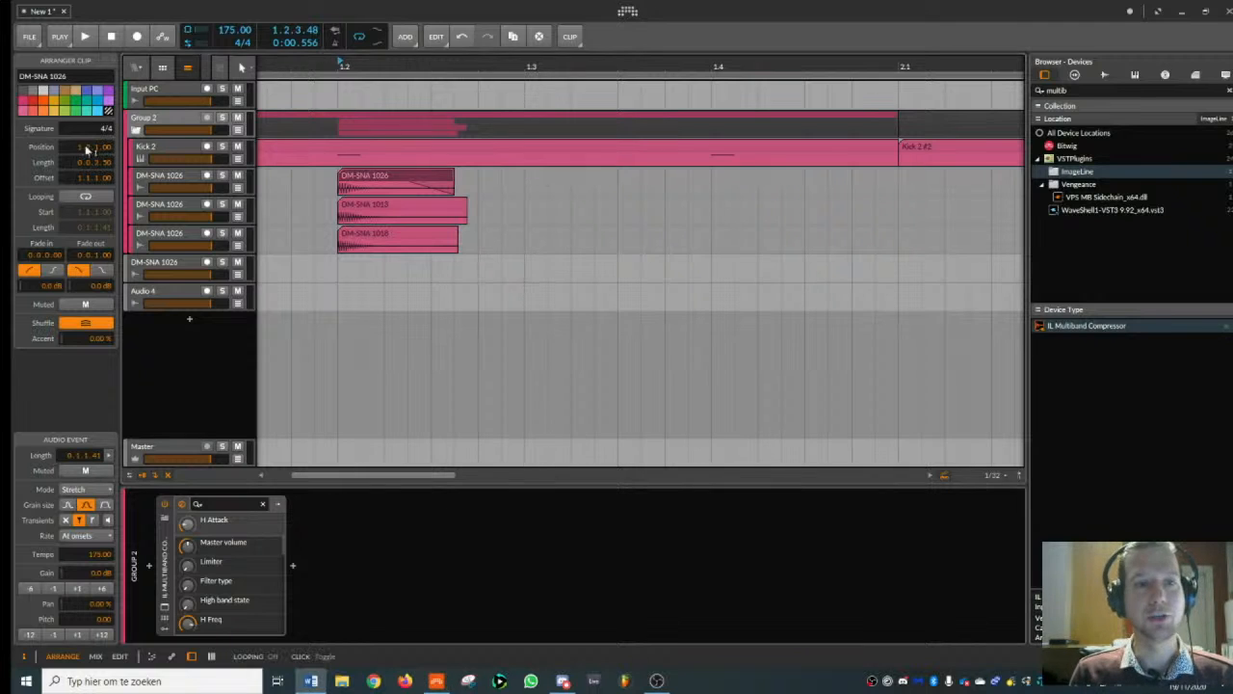
- Search all VST plug-ins for Schope and add Schope_x64 to the group track after the multiband compressor
{"action": "left_click", "coordinate": [166, 124]}
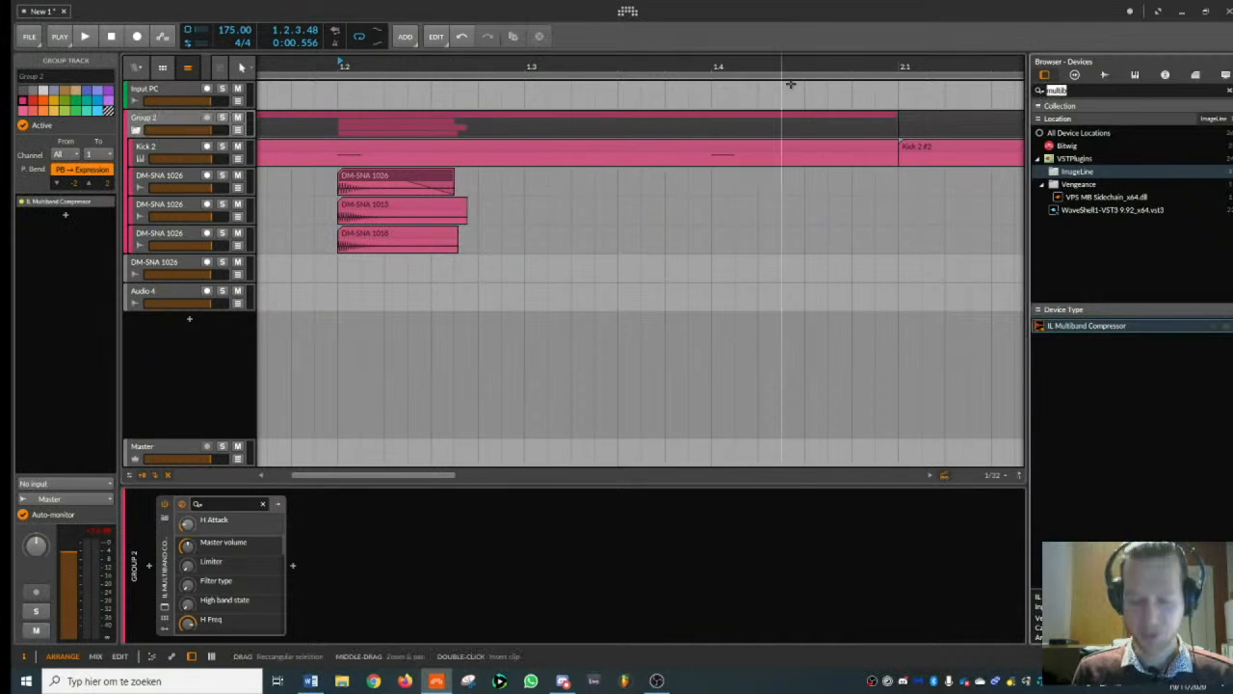
{"action": "key", "text": "BackSpace"}
{"action": "key", "text": "BackSpace"}
{"action": "key", "text": "BackSpace"}
{"action": "key", "text": "BackSpace"}
{"action": "key", "text": "BackSpace"}
{"action": "key", "text": "BackSpace"}
{"action": "type", "text": "schepe"}
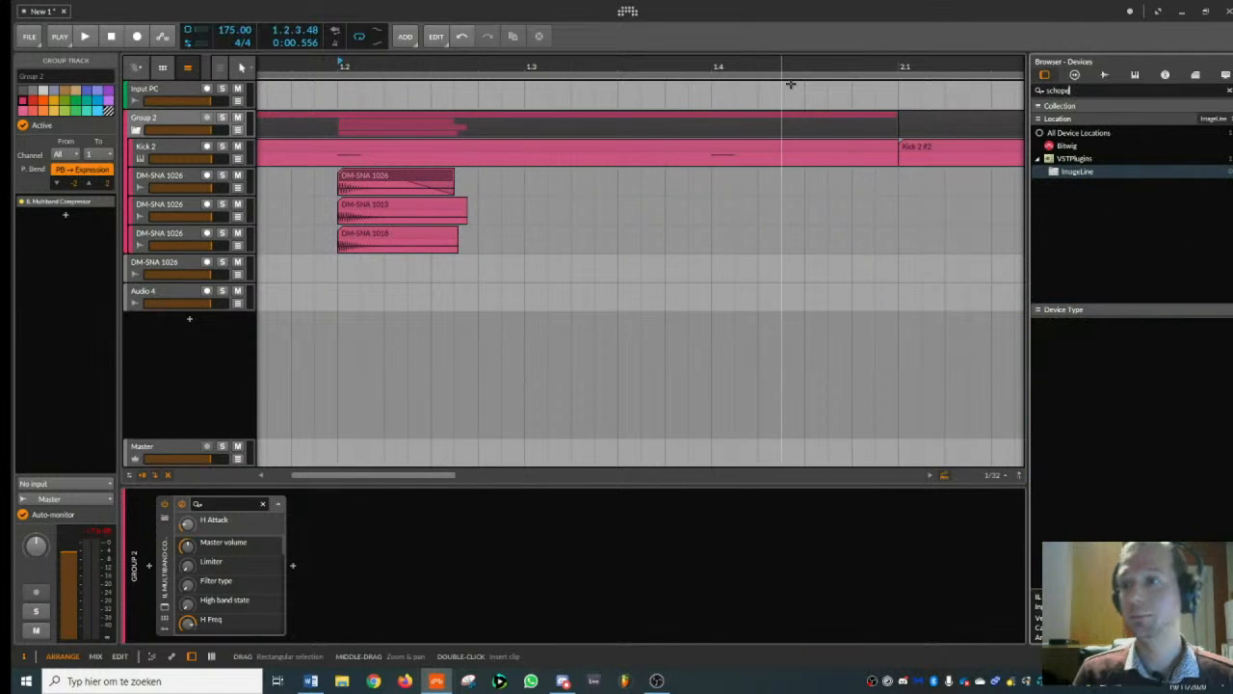
{"action": "left_click", "coordinate": [1092, 160]}
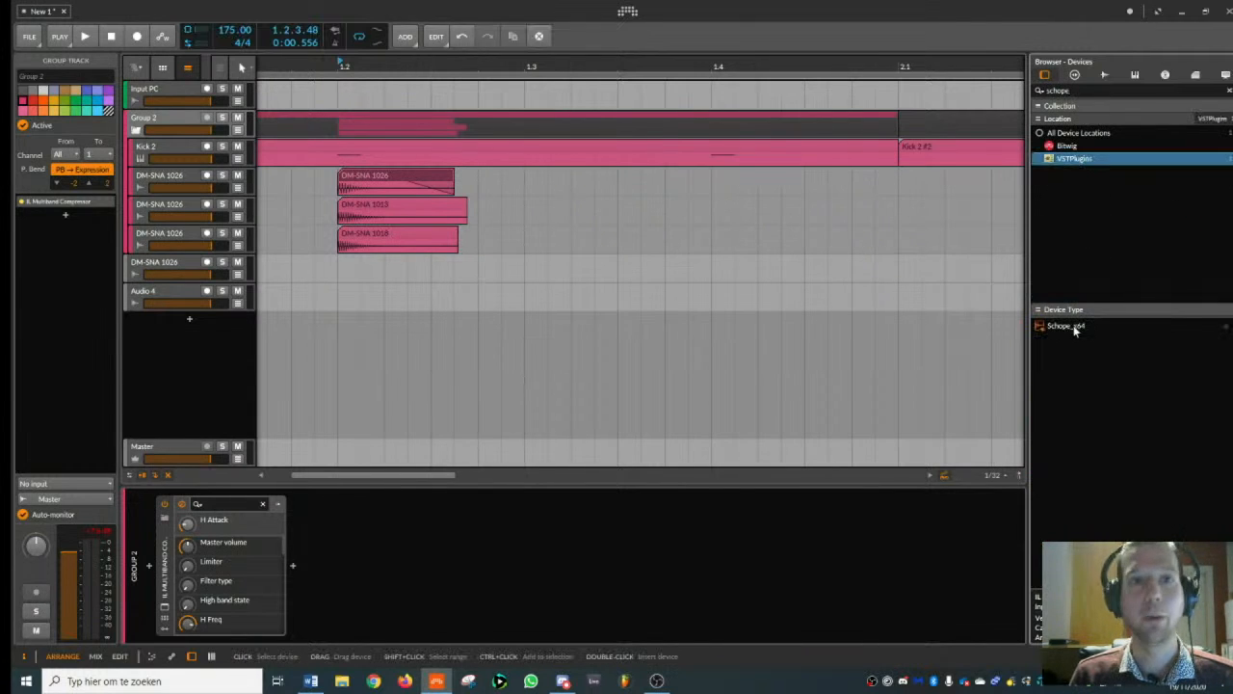
{"action": "double_click", "coordinate": [1077, 326]}
- Set Schope's vertical zoom to 0.11 and play the group repeatedly to examine the combined snare's waveform
{"action": "left_click_drag", "start_coordinate": [435, 315], "coordinate": [443, 381]}
{"action": "key", "text": "space"}
{"action": "key", "text": "space"}
{"action": "key", "text": "space"}
{"action": "key", "text": "space"}
{"action": "key", "text": "space"}
{"action": "key", "text": "space"}
{"action": "key", "text": "space"}
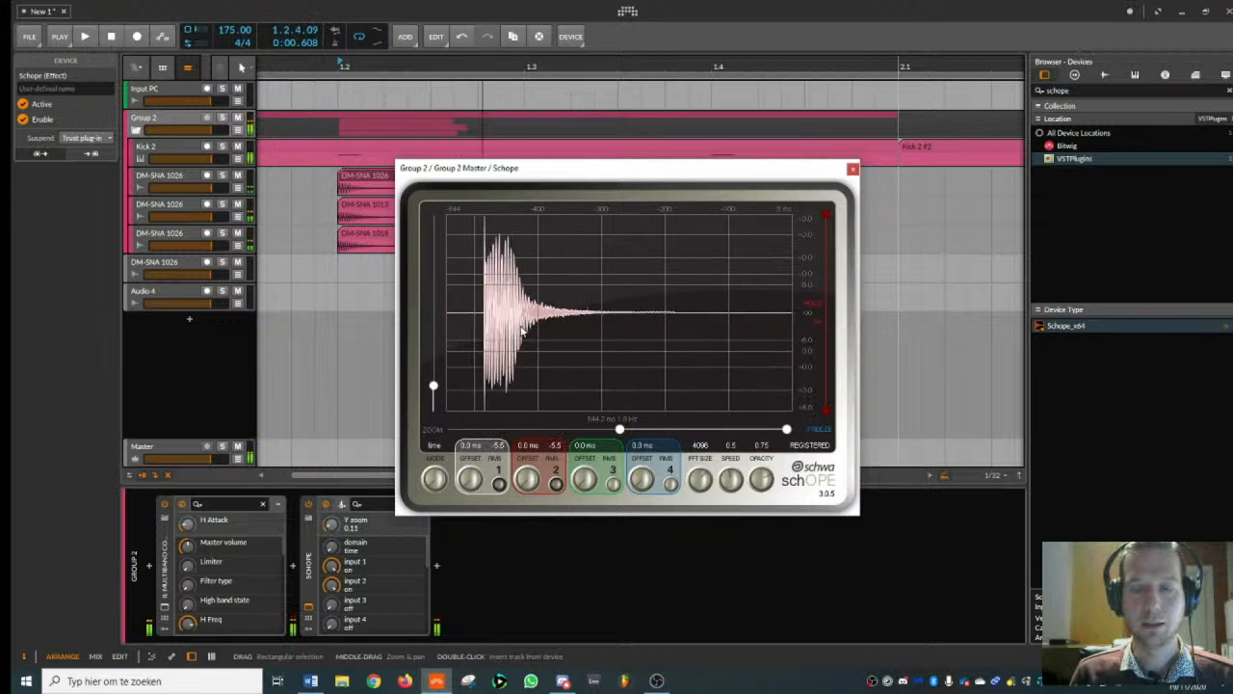
{"action": "key", "text": "space"}
{"action": "key", "text": "space"}
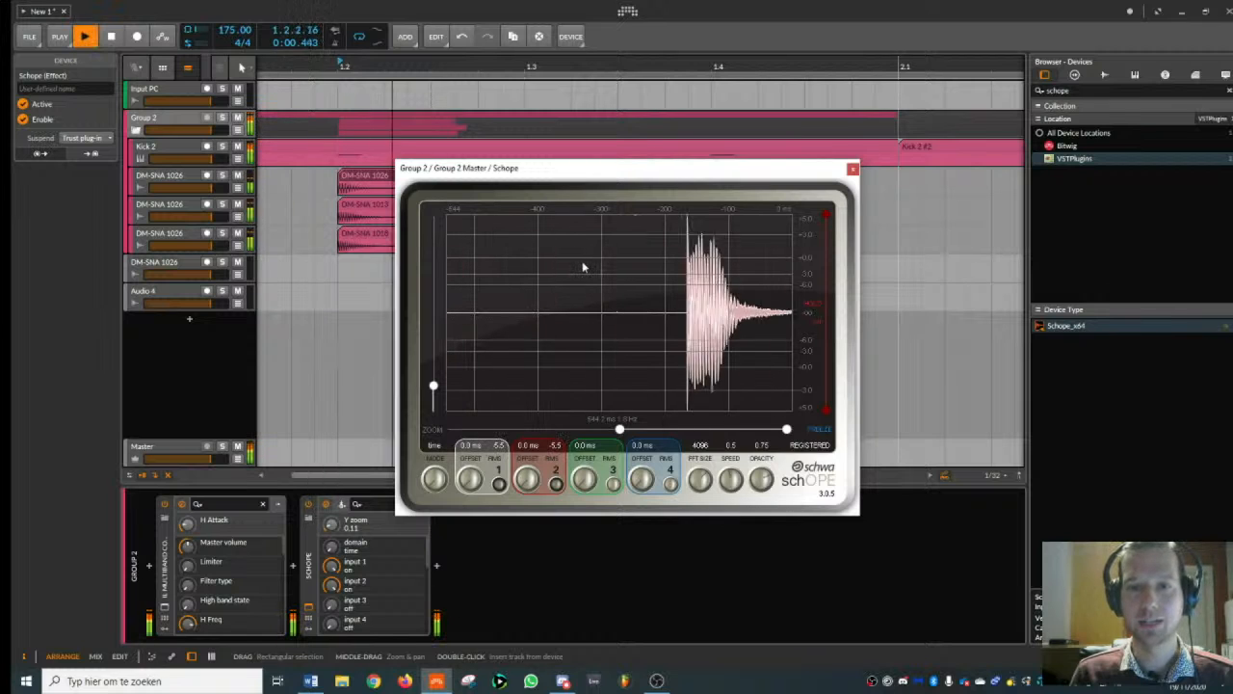
{"action": "key", "text": "space"}
{"action": "key", "text": "space"}
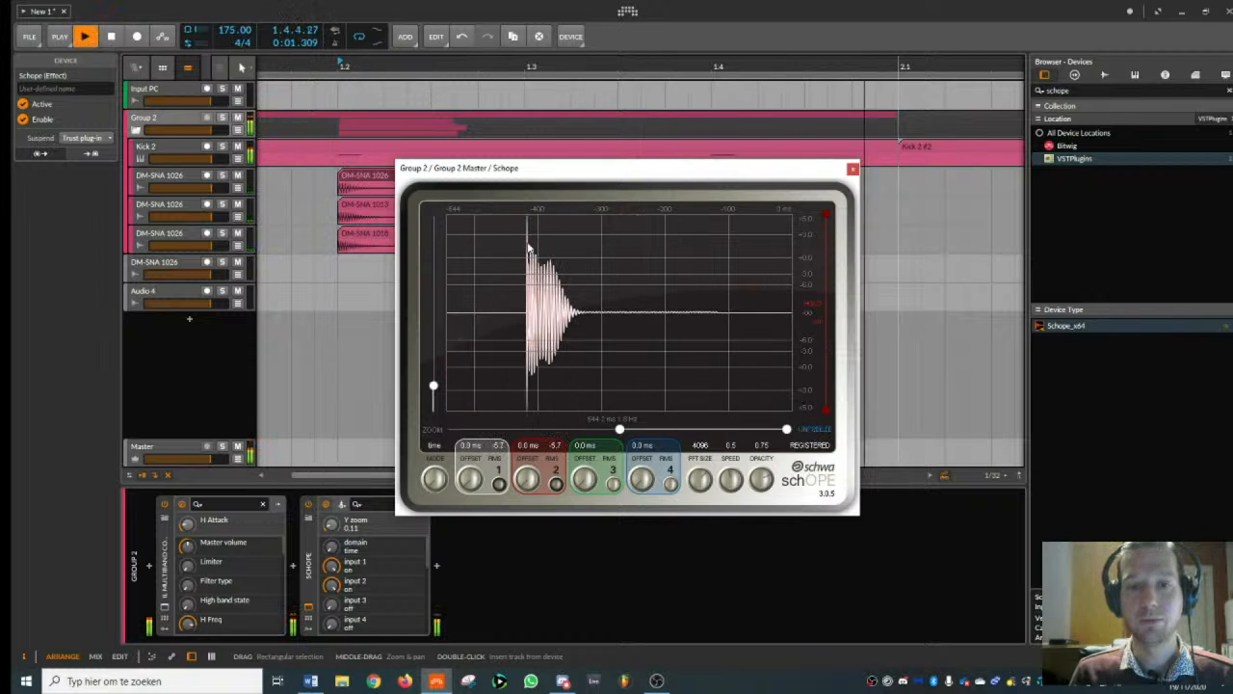
{"action": "key", "text": "space"}
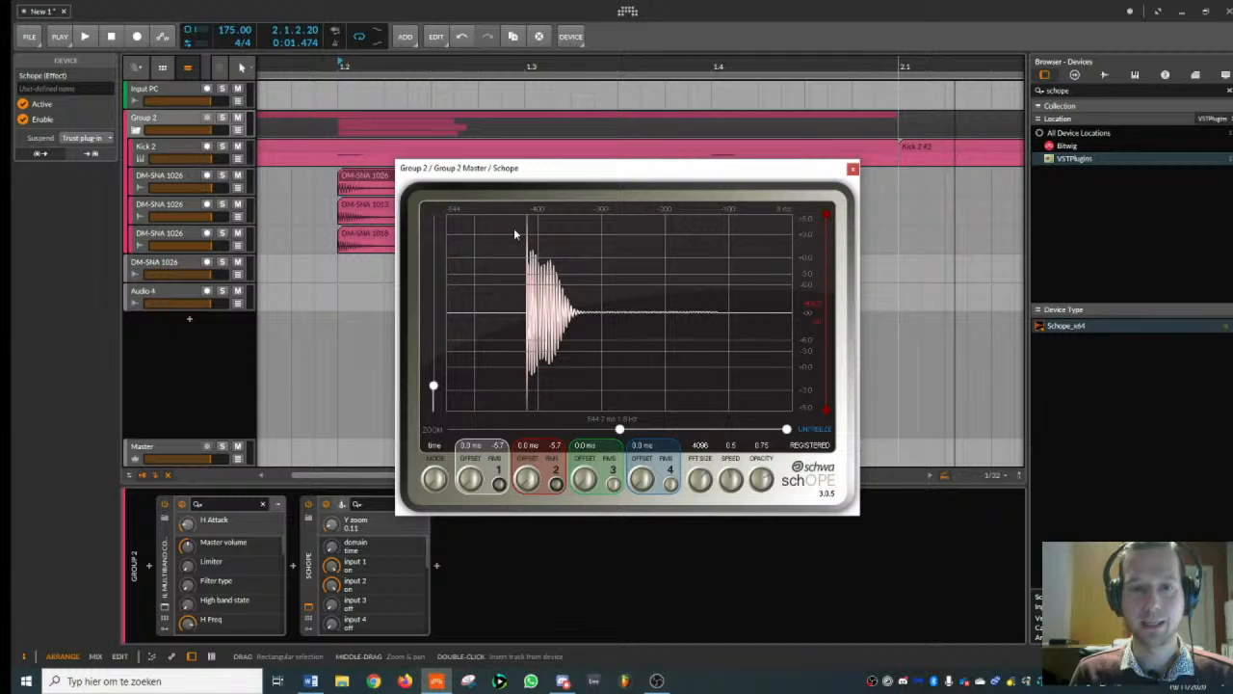
- Turn on the limiter in the group track's multiband compressor and close the plug-in
{"action": "left_click", "coordinate": [852, 170]}
{"action": "left_click", "coordinate": [170, 609]}
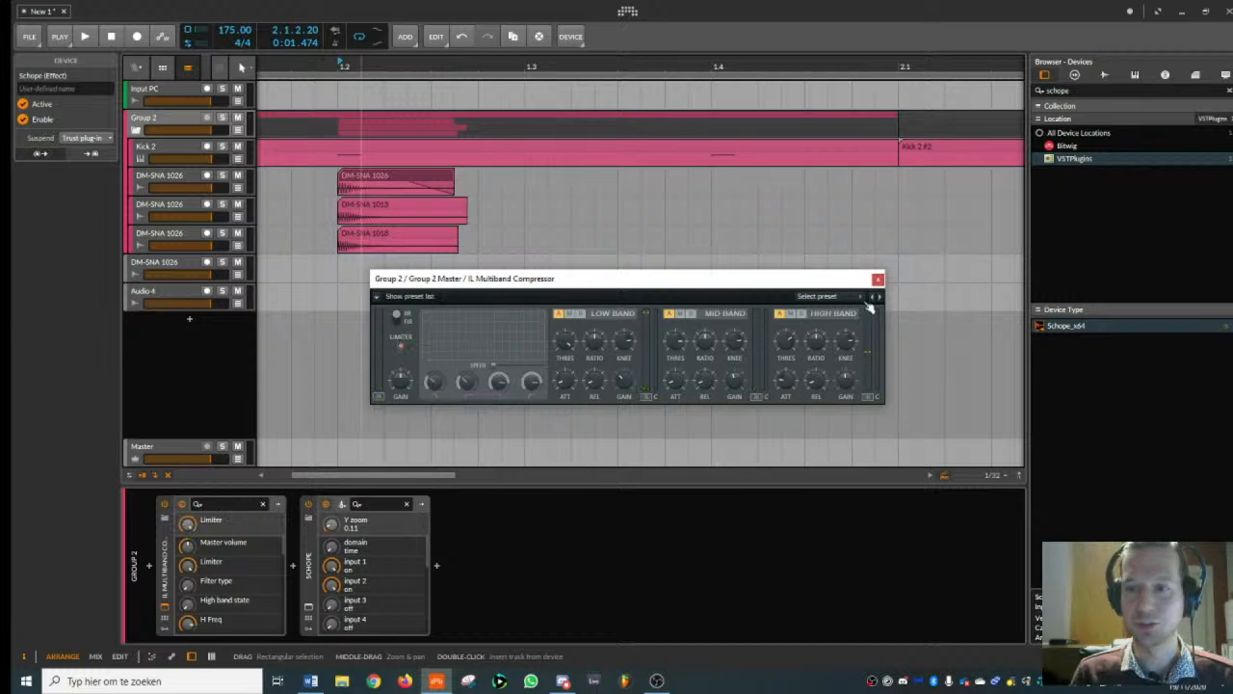
{"action": "left_click", "coordinate": [878, 281]}
- Reopen Schope, unfreeze its display and play the snare from beat 2 to examine the limited waveform
{"action": "left_click", "coordinate": [309, 609]}
{"action": "key", "text": "space"}
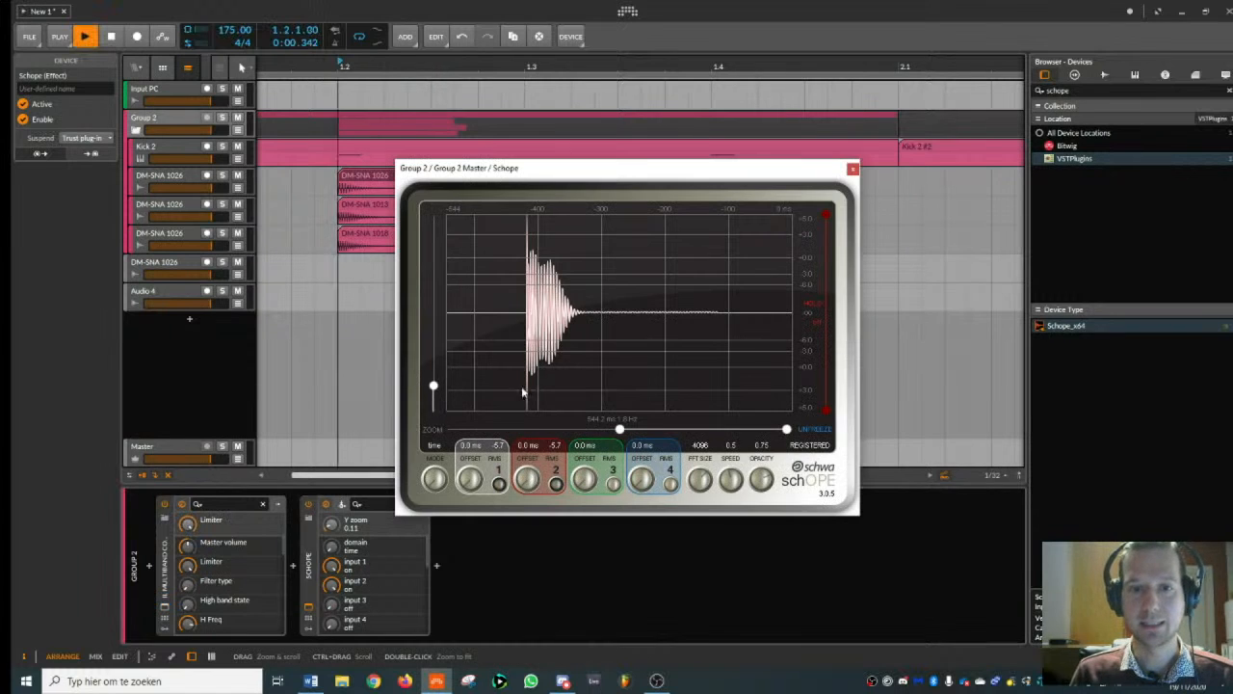
{"action": "left_click", "coordinate": [807, 431]}
{"action": "key", "text": "space"}
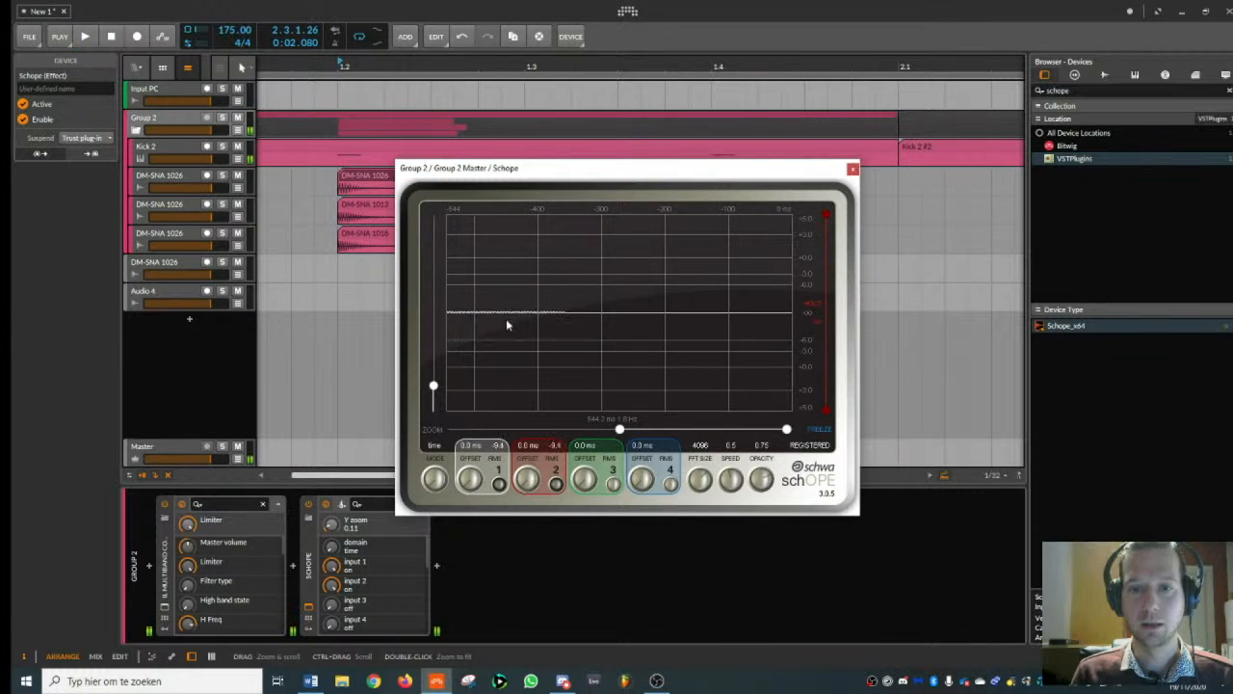
{"action": "left_click", "coordinate": [355, 183]}
{"action": "key", "text": "space"}
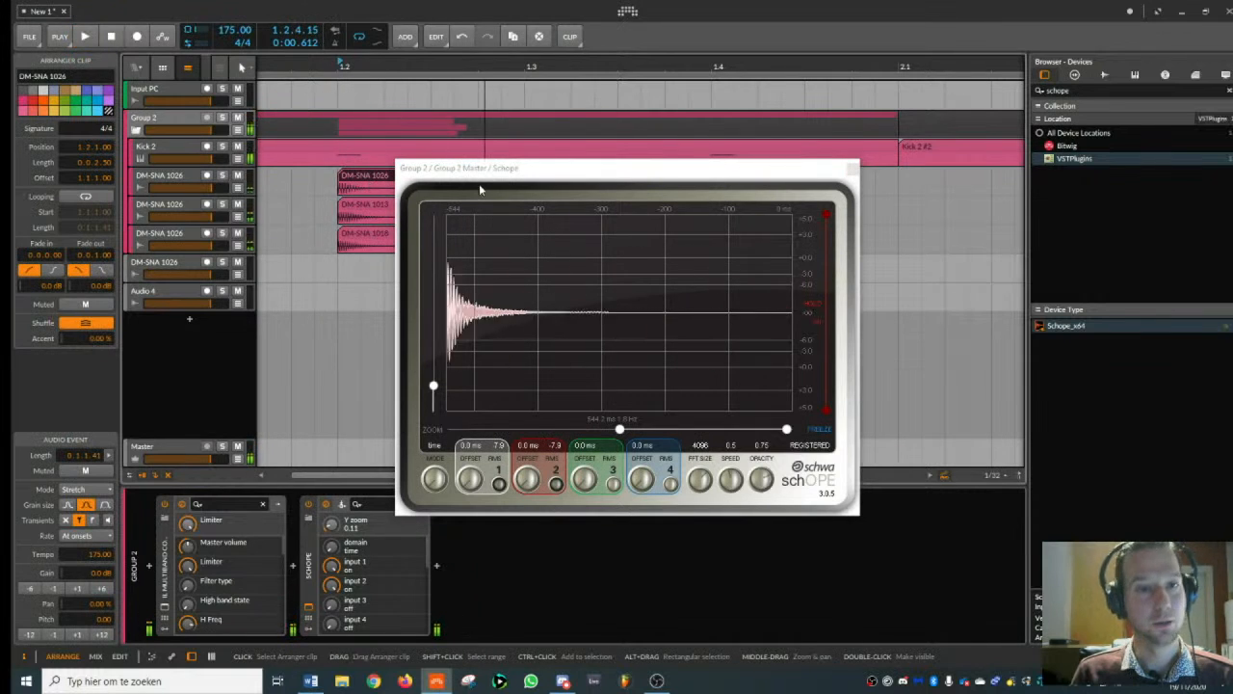
{"action": "key", "text": "space"}
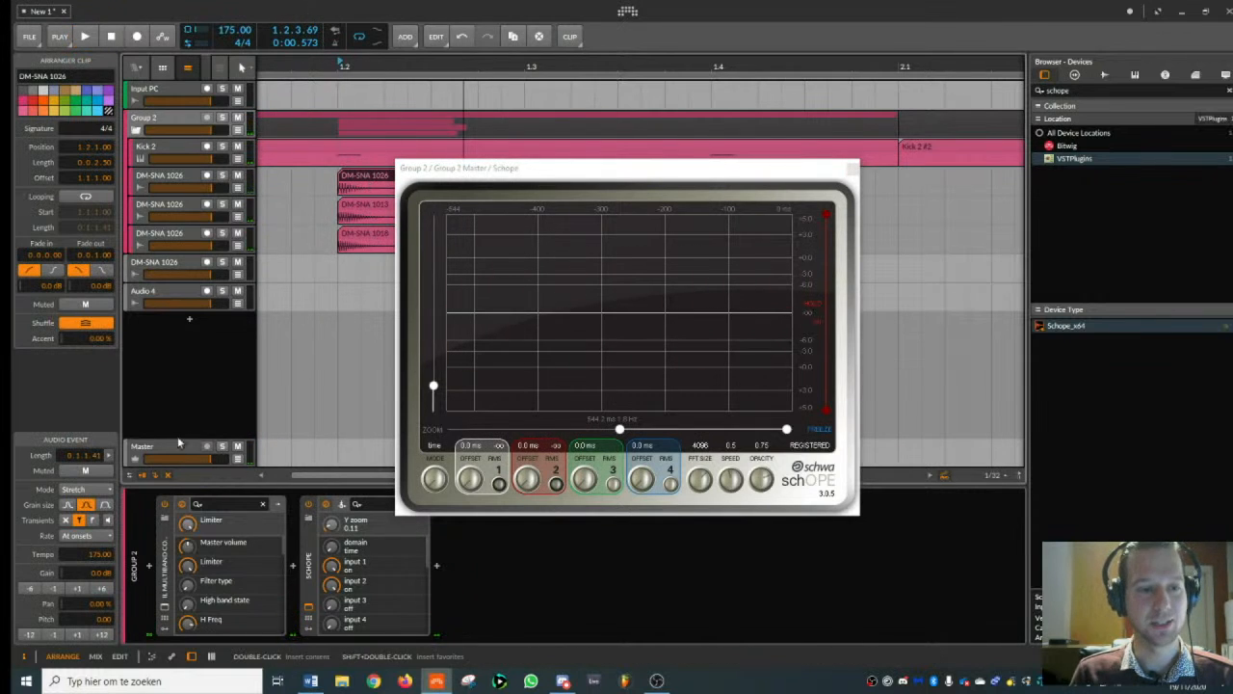
- Open FabFilter Pro-L 2 on the Master track and review its lookahead, attack and release settings
{"action": "left_click", "coordinate": [175, 444]}
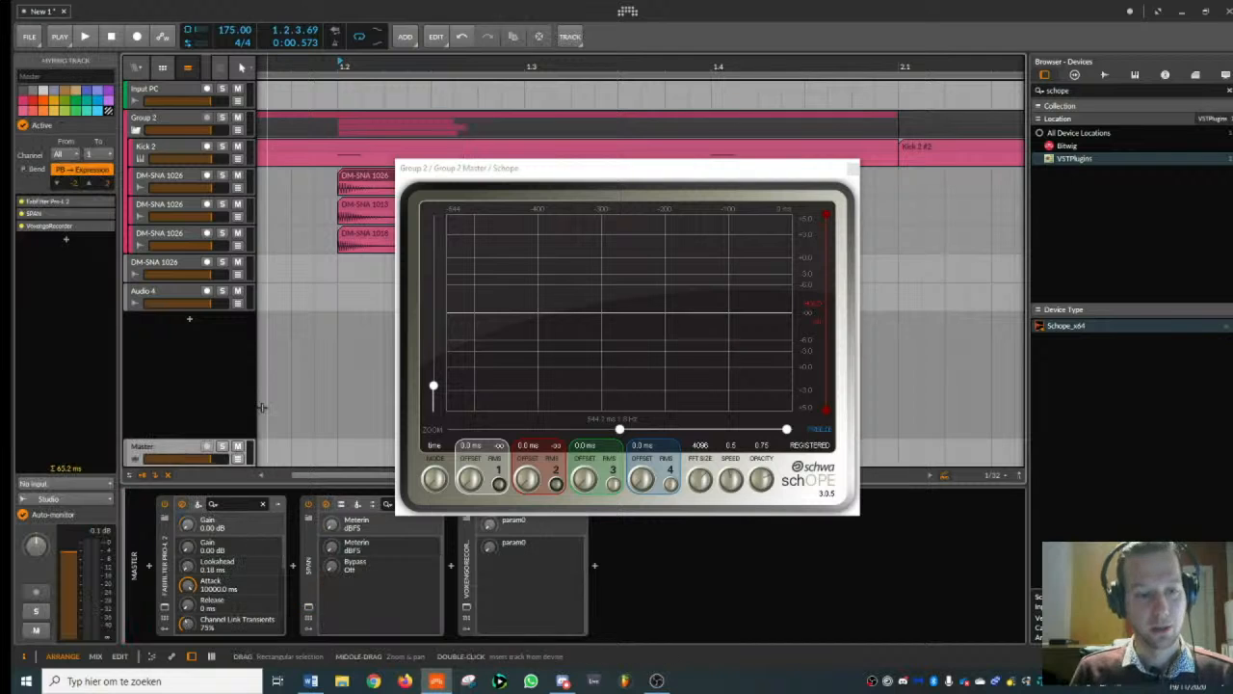
{"action": "left_click", "coordinate": [165, 605]}
{"action": "left_click_drag", "start_coordinate": [555, 193], "coordinate": [818, 134]}
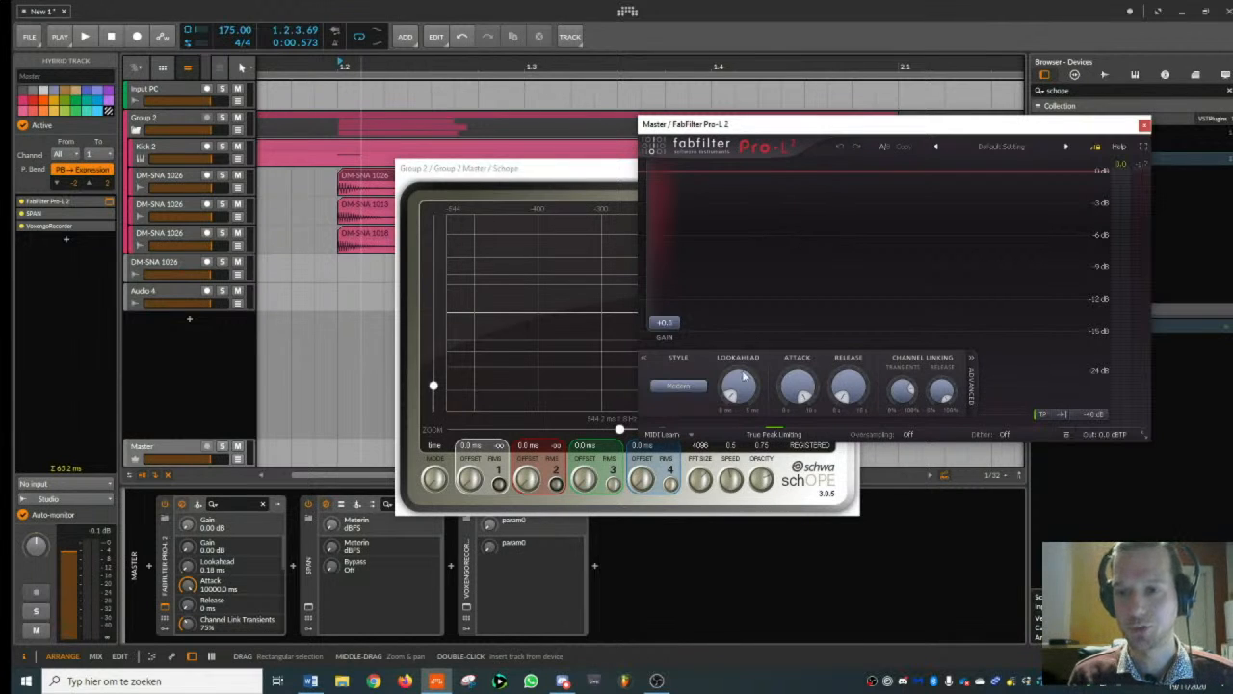
{"action": "mouse_move", "coordinate": [800, 394]}
{"action": "mouse_move", "coordinate": [848, 392]}
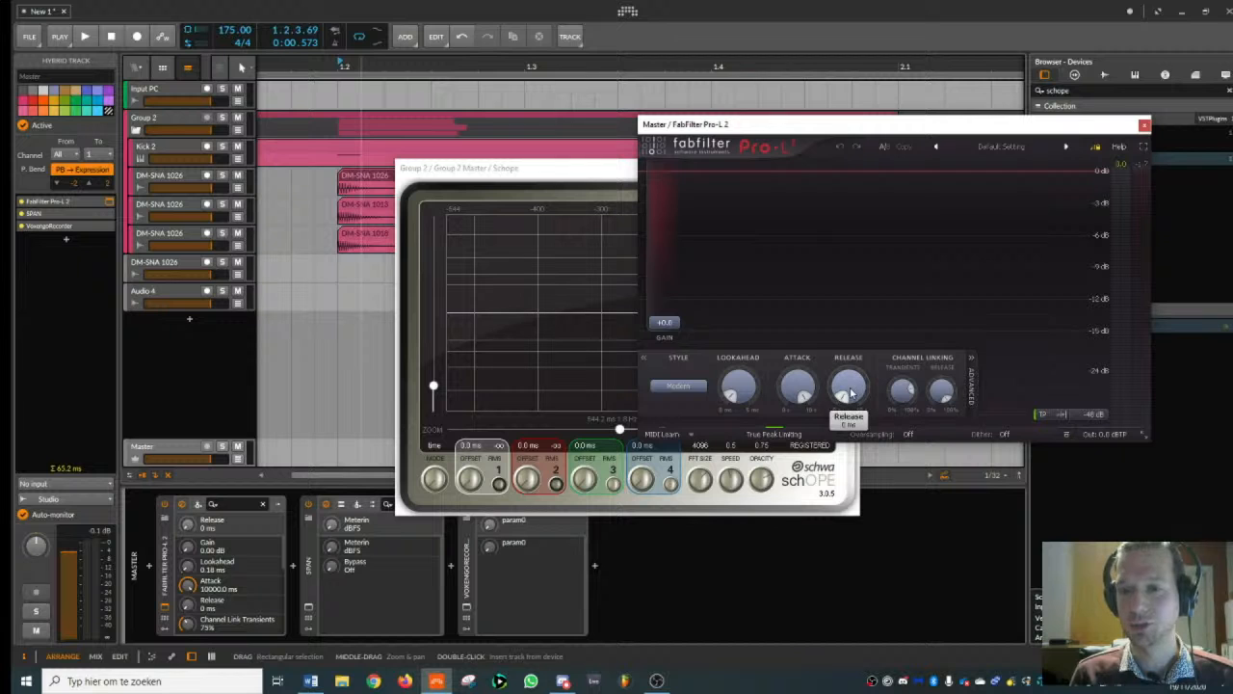
{"action": "left_click", "coordinate": [1144, 127]}
- Open SPAN on the Master track and play the snare to check its spectrum and output level
{"action": "left_click", "coordinate": [308, 607]}
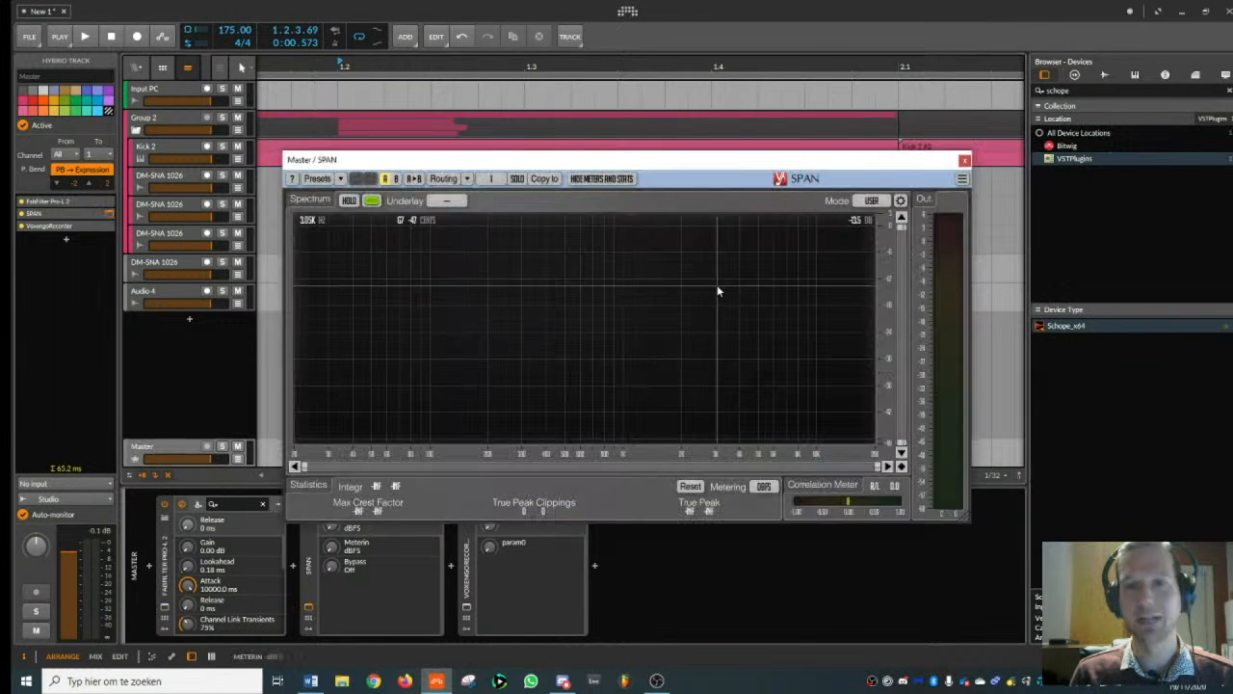
{"action": "left_click_drag", "start_coordinate": [616, 153], "coordinate": [848, 142]}
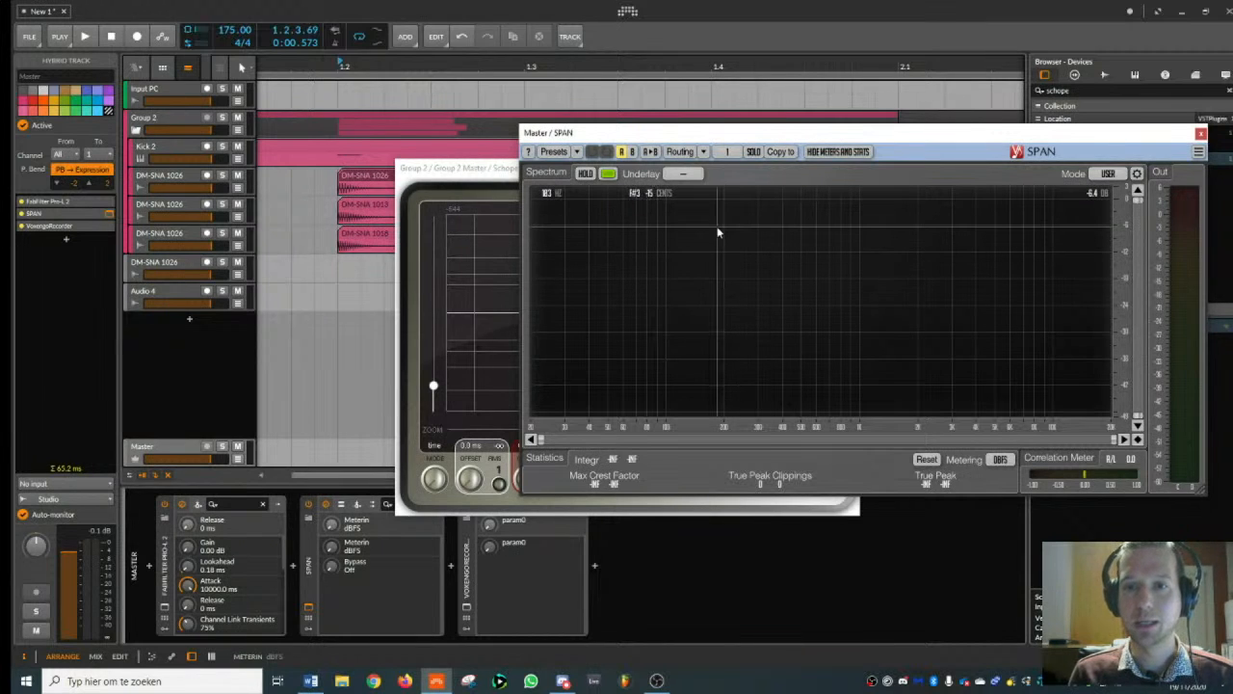
{"action": "key", "text": "space"}
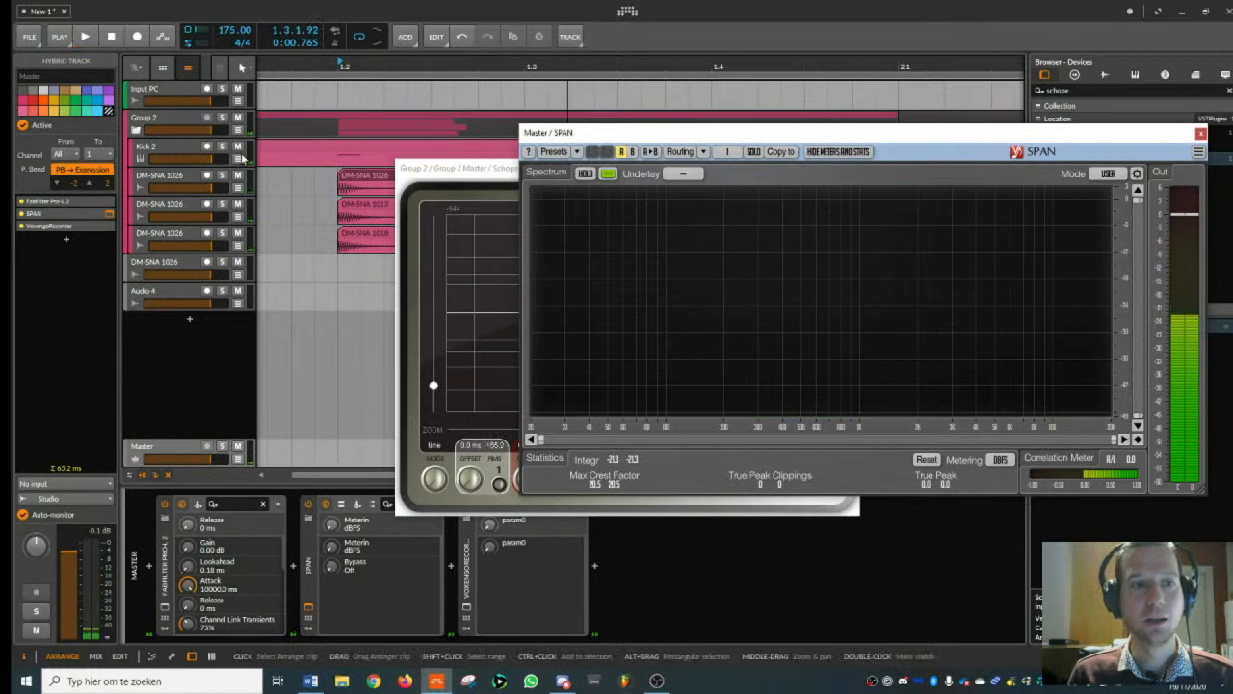
- Search Bitwig's own devices for tool and add the Tool utility after Kick 2 on the Kick 2 track
{"action": "left_click", "coordinate": [183, 152]}
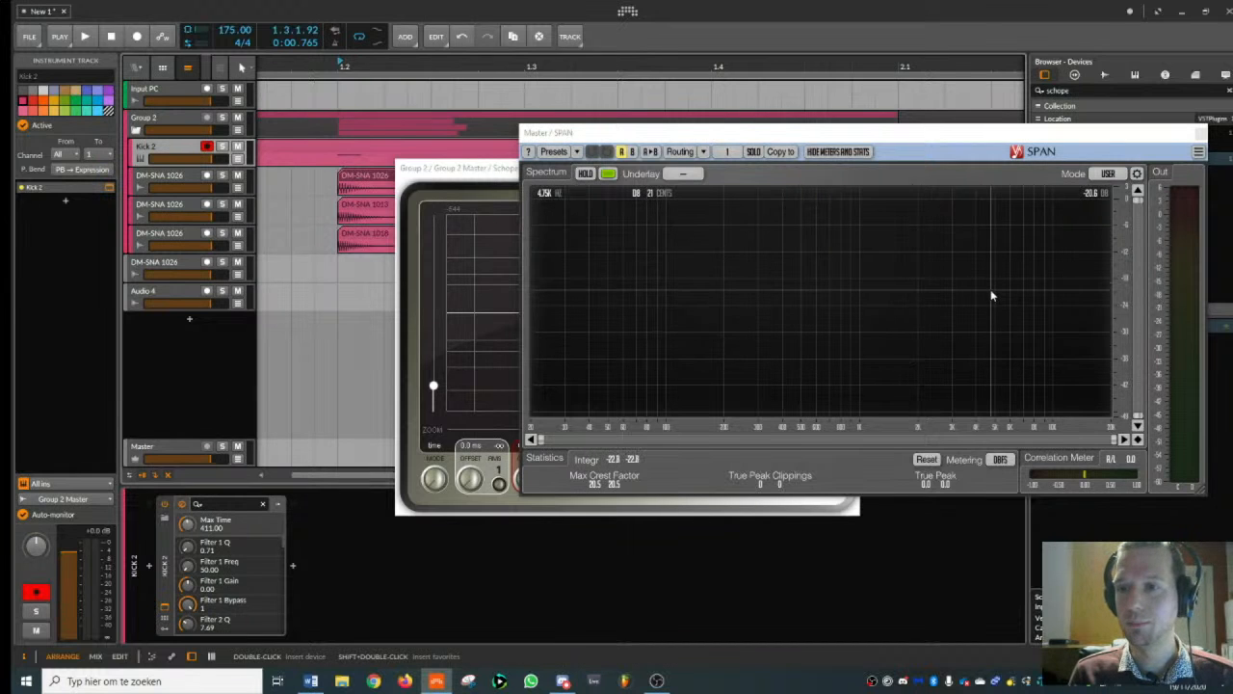
{"action": "left_click", "coordinate": [1200, 134]}
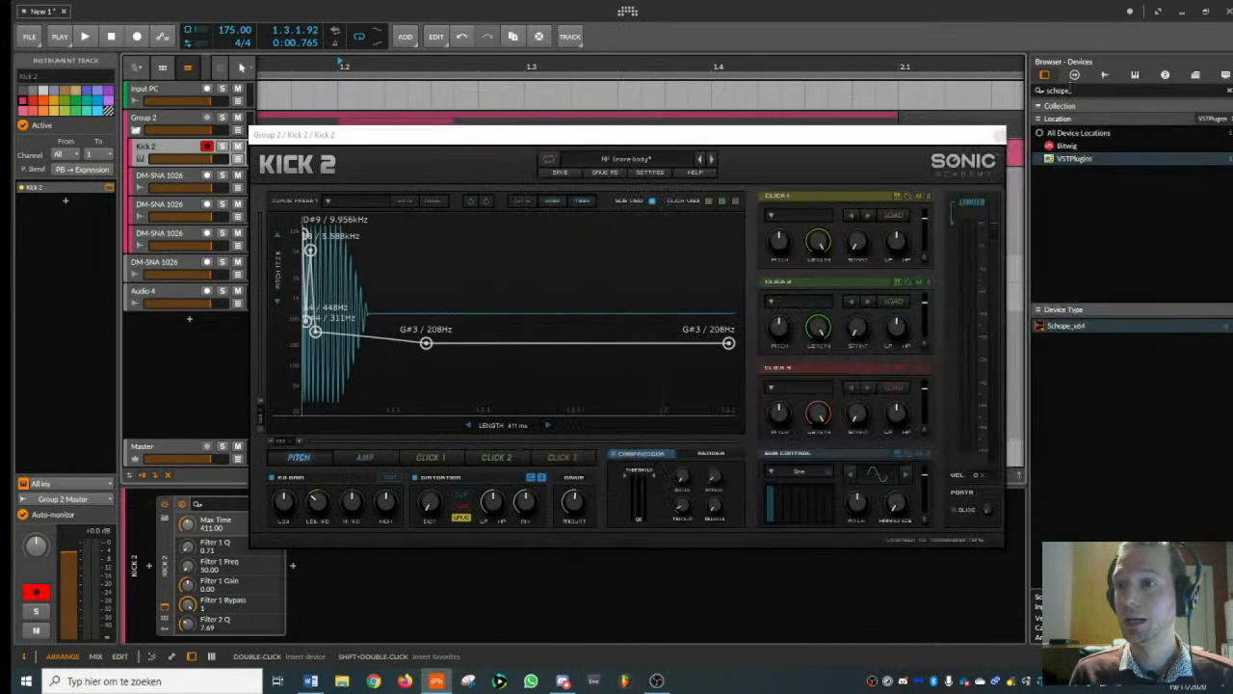
{"action": "left_click_drag", "start_coordinate": [1076, 91], "coordinate": [837, 91]}
{"action": "type", "text": "tool"}
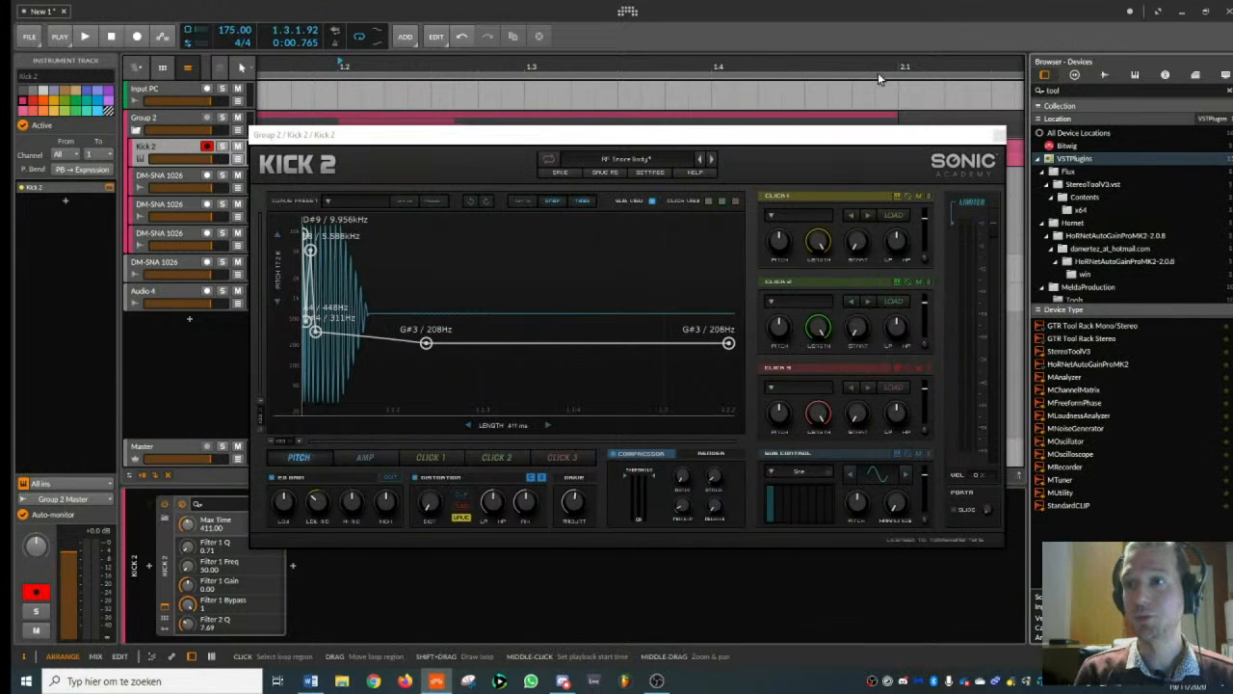
{"action": "left_click", "coordinate": [1097, 144]}
{"action": "double_click", "coordinate": [1054, 325]}
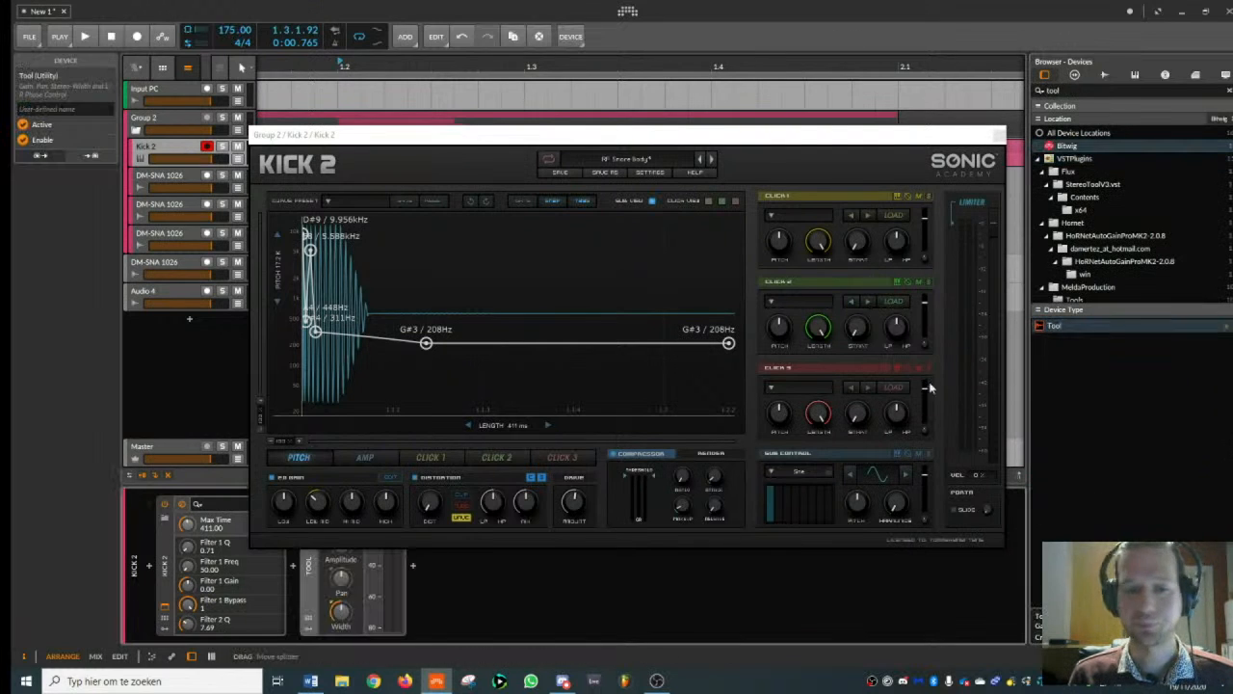
- Play the layers to hear the Kick 2 body with Tool in the chain, and close the Kick 2 and Schope windows
{"action": "left_click_drag", "start_coordinate": [397, 161], "coordinate": [431, 119]}
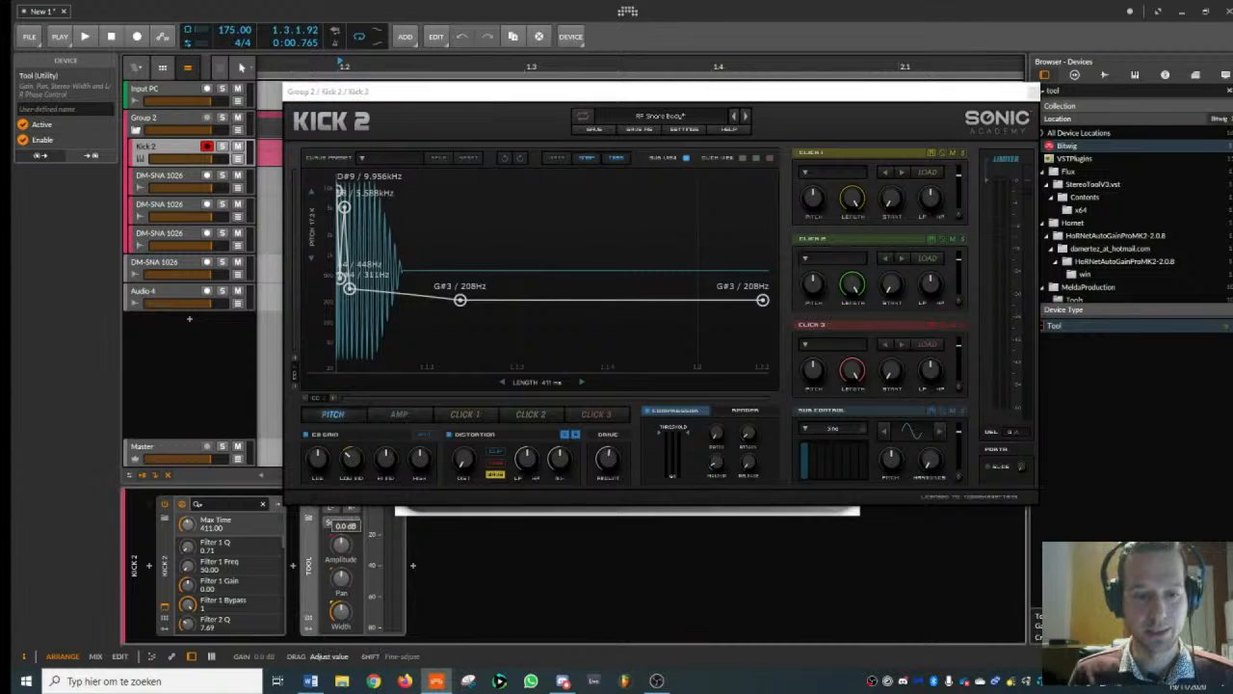
{"action": "key", "text": "space"}
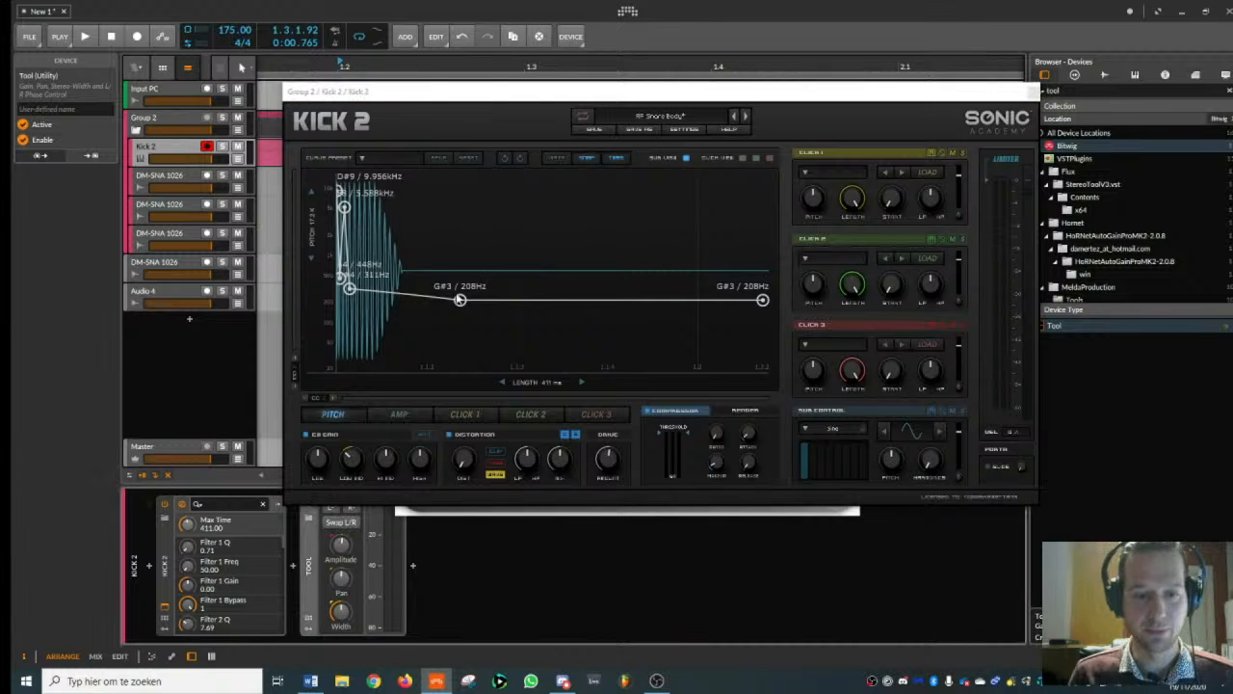
{"action": "left_click", "coordinate": [190, 149]}
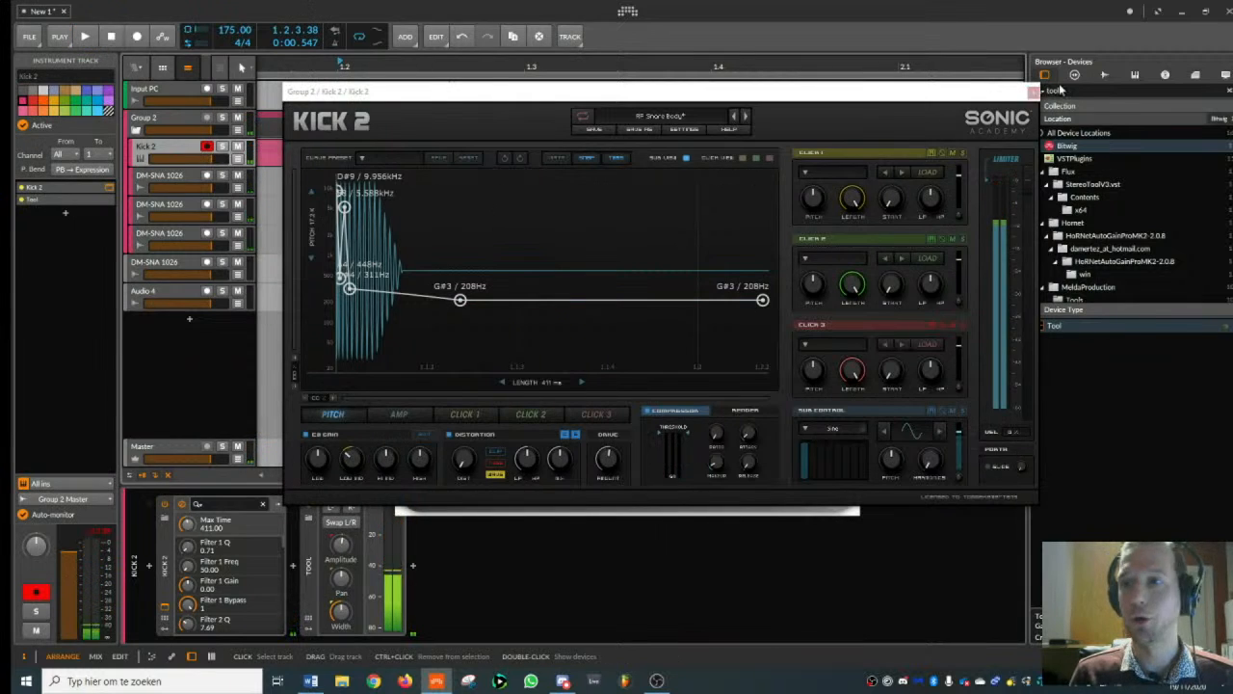
{"action": "left_click", "coordinate": [1033, 94]}
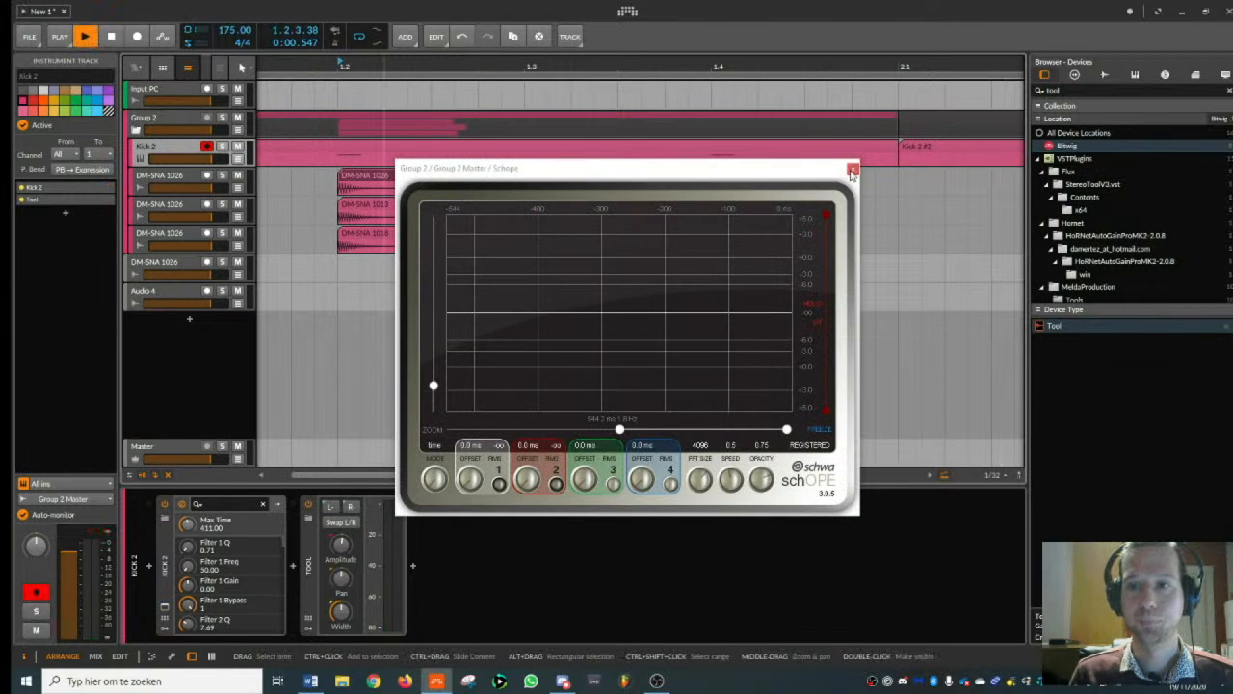
{"action": "left_click", "coordinate": [852, 171]}
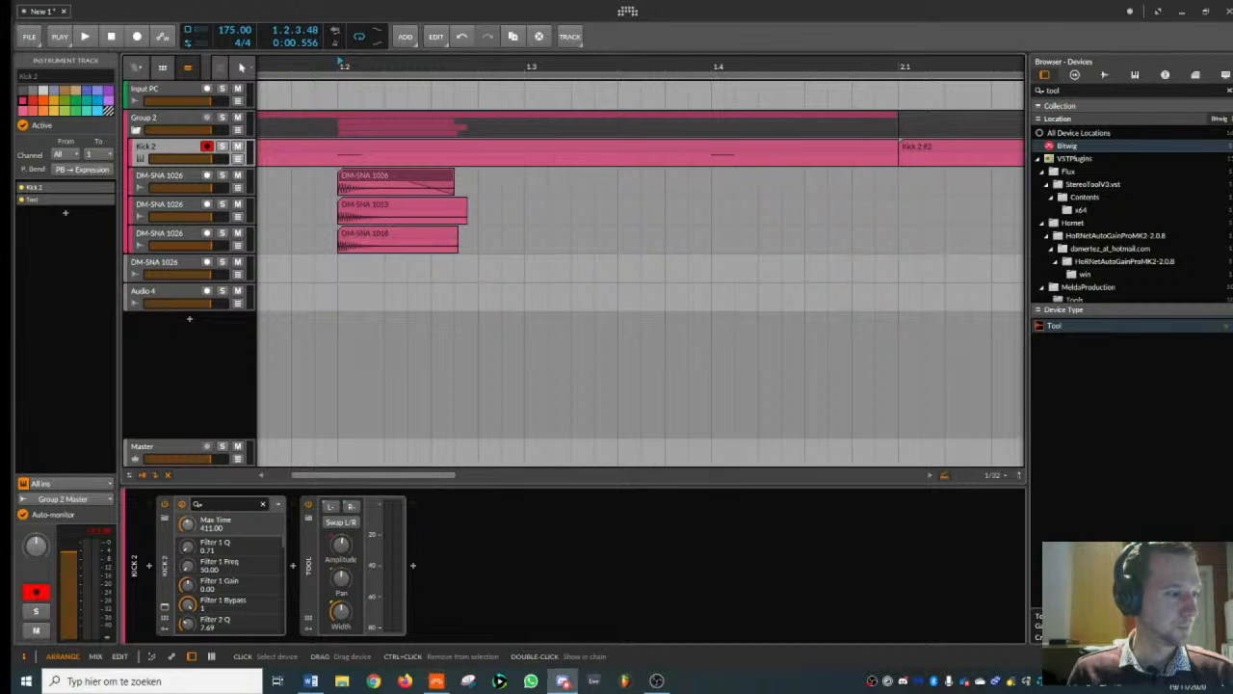
- Fold Group 2 so its layer tracks are hidden, keeping the group track selected
{"action": "left_click", "coordinate": [135, 123]}
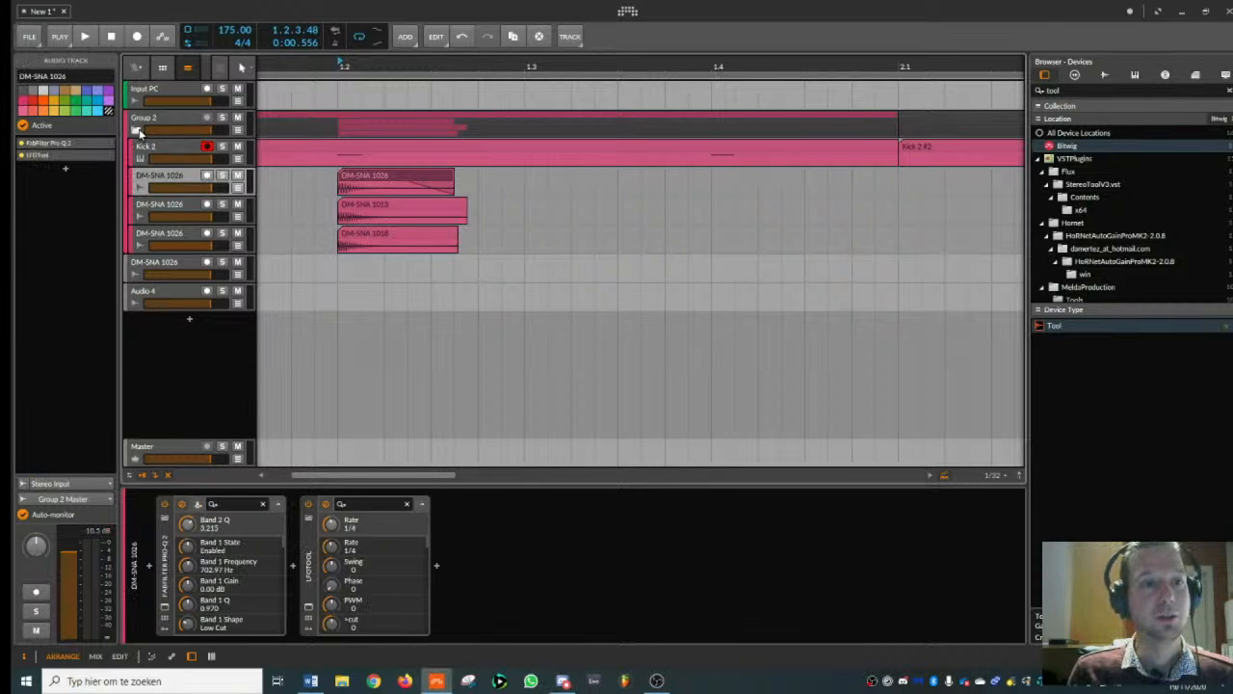
{"action": "left_click", "coordinate": [135, 130]}
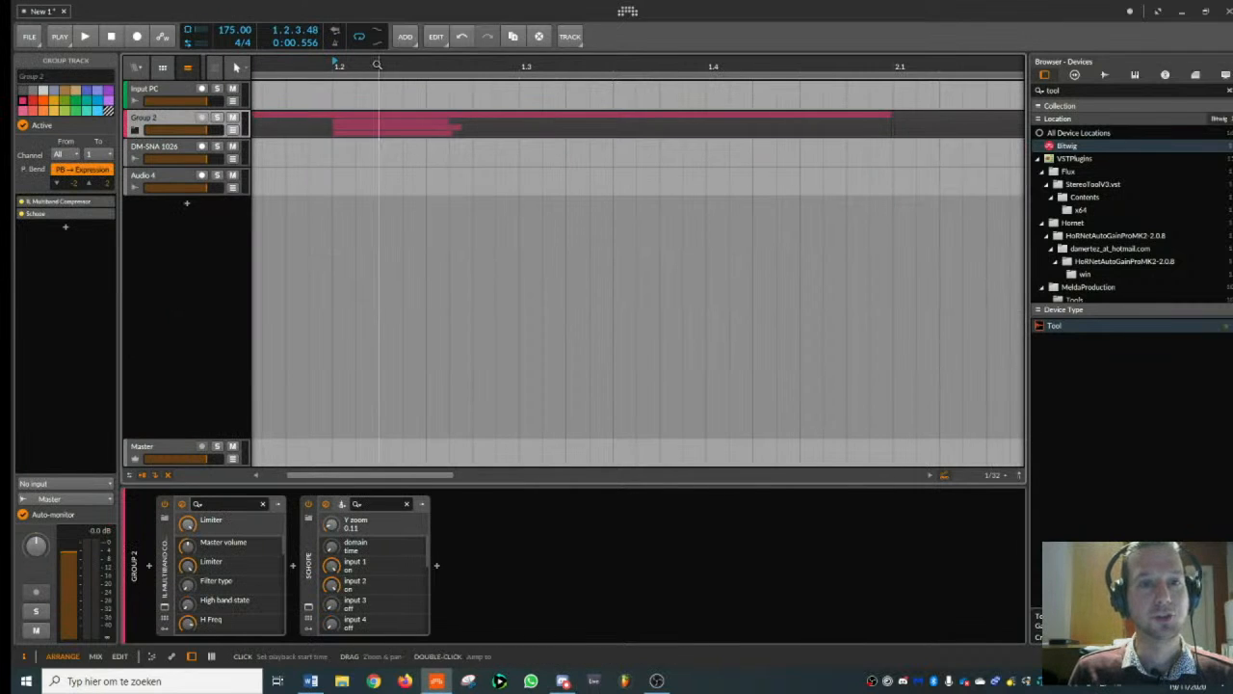
{"action": "left_click_drag", "start_coordinate": [379, 66], "coordinate": [352, 144]}
{"action": "left_click", "coordinate": [193, 554]}
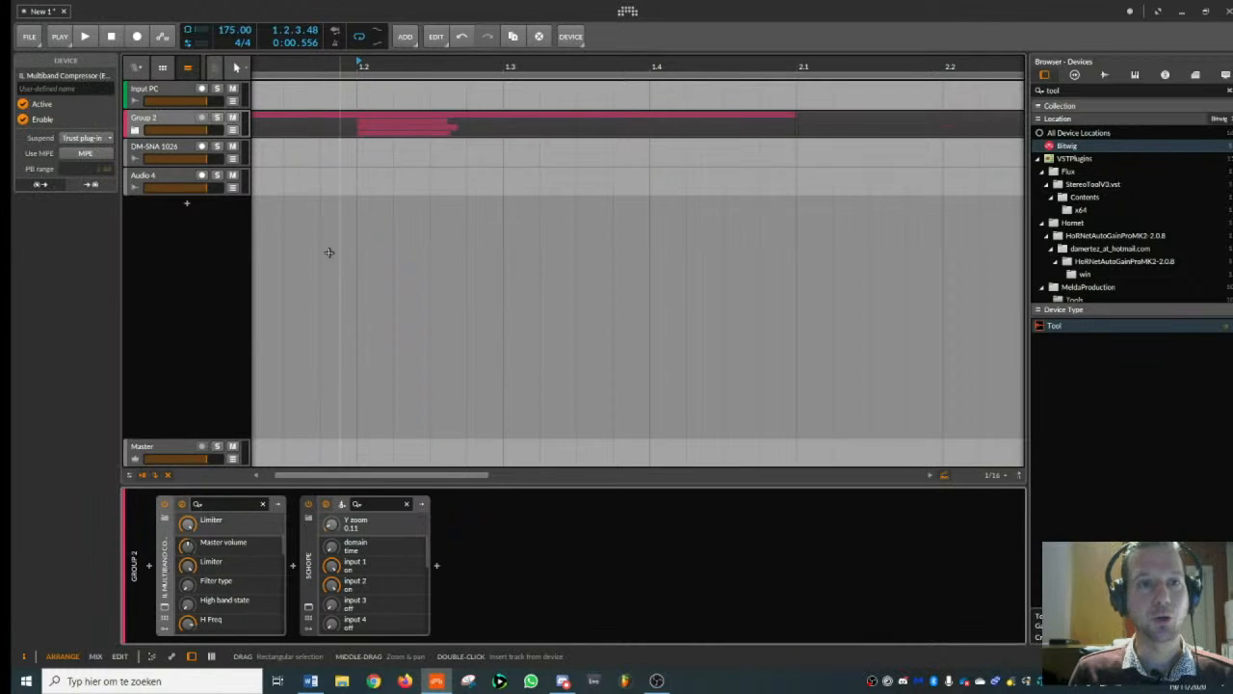
{"action": "left_click", "coordinate": [173, 119]}
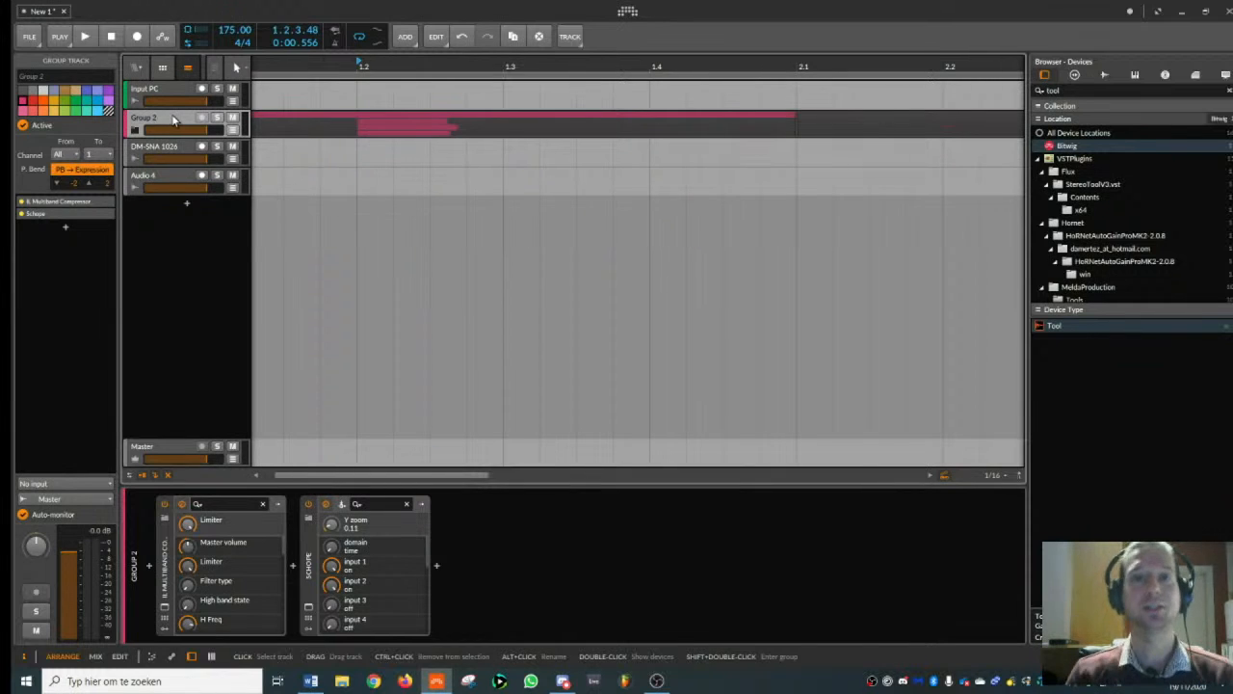
{"action": "left_click_drag", "start_coordinate": [380, 64], "coordinate": [389, 60]}
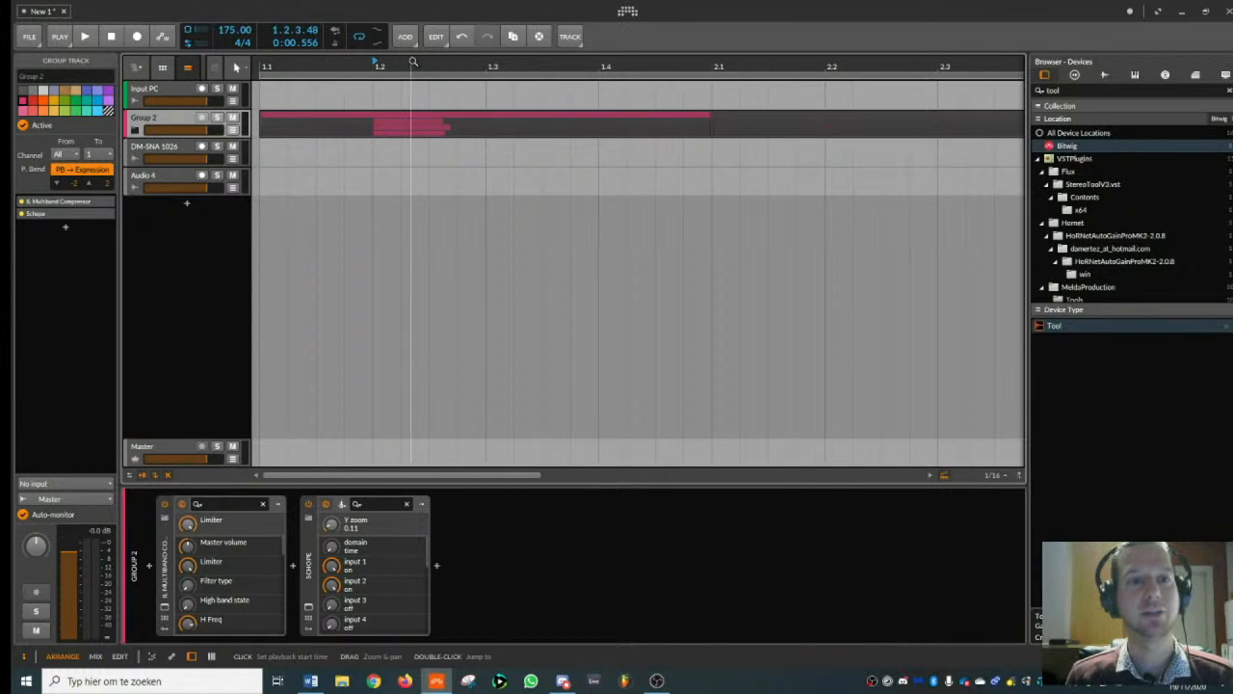
- Delete the empty DM-SNA 1026 track below Group 2 and insert a new audio track directly under the group
{"action": "left_click", "coordinate": [180, 146]}
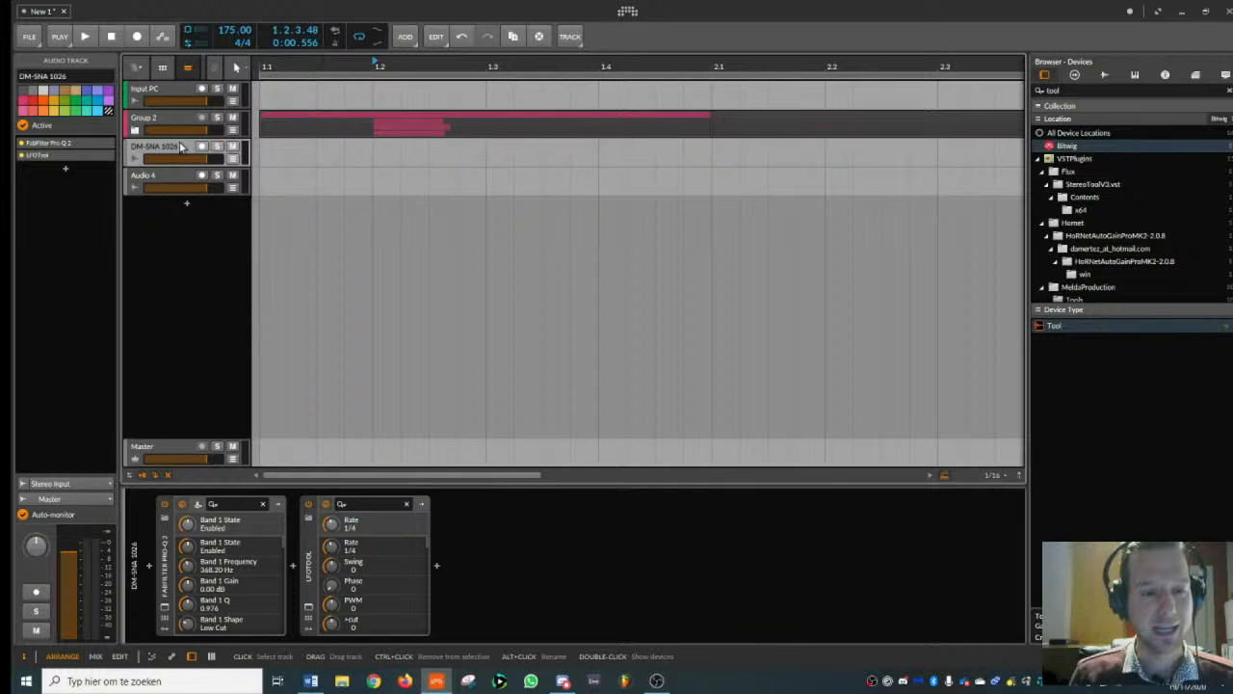
{"action": "key", "text": "Delete"}
{"action": "left_click", "coordinate": [171, 121]}
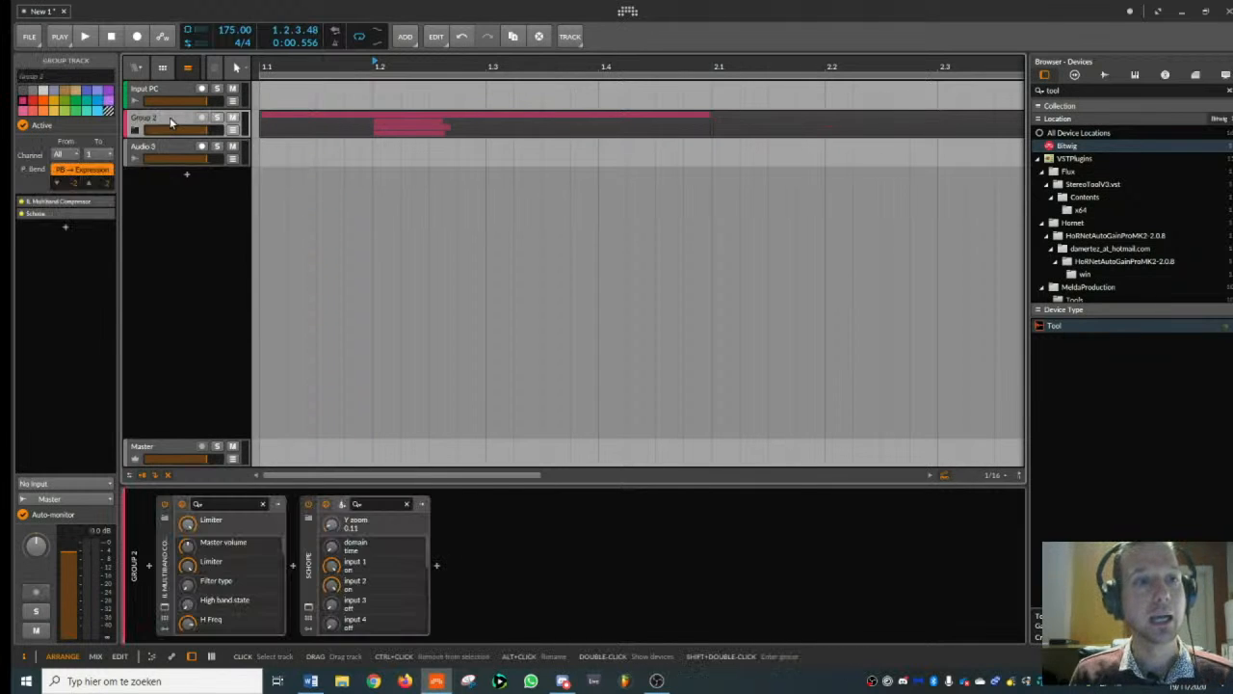
{"action": "key", "text": "ctrl+t"}
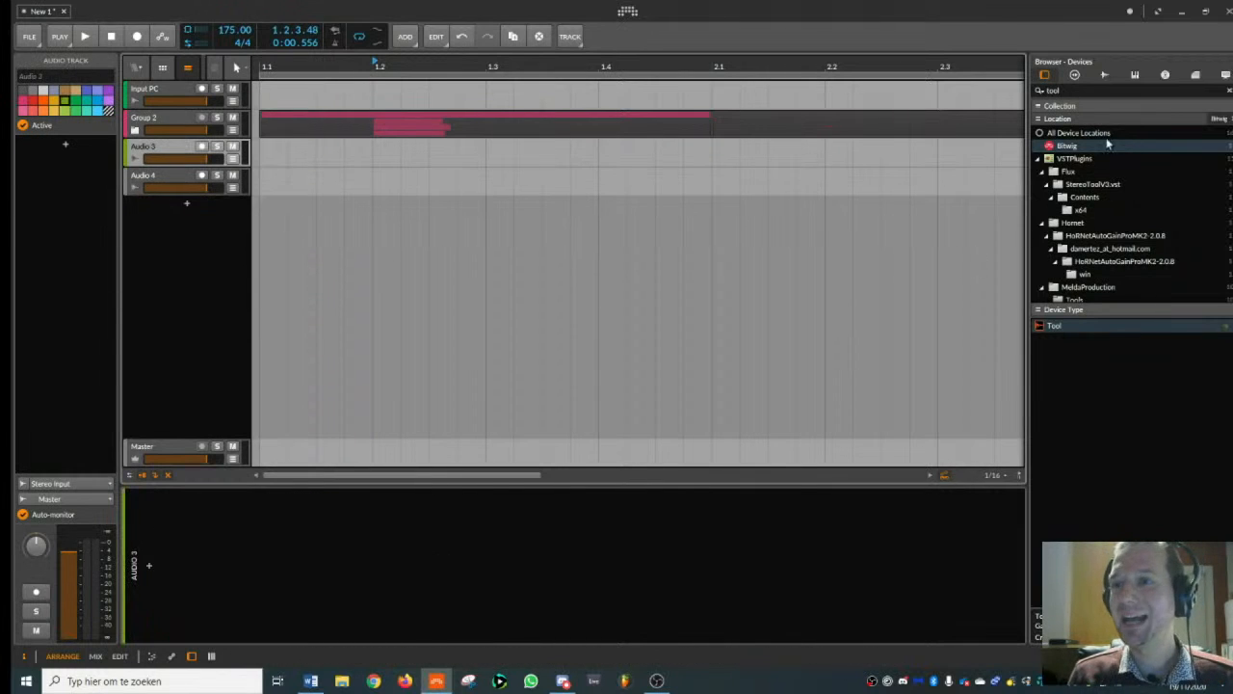
- Clear the browser search and find the VEC1 Claps samples in Vengeance's Essential Clubsounds Vol 1
{"action": "left_click_drag", "start_coordinate": [1069, 94], "coordinate": [841, 117]}
{"action": "key", "text": "BackSpace"}
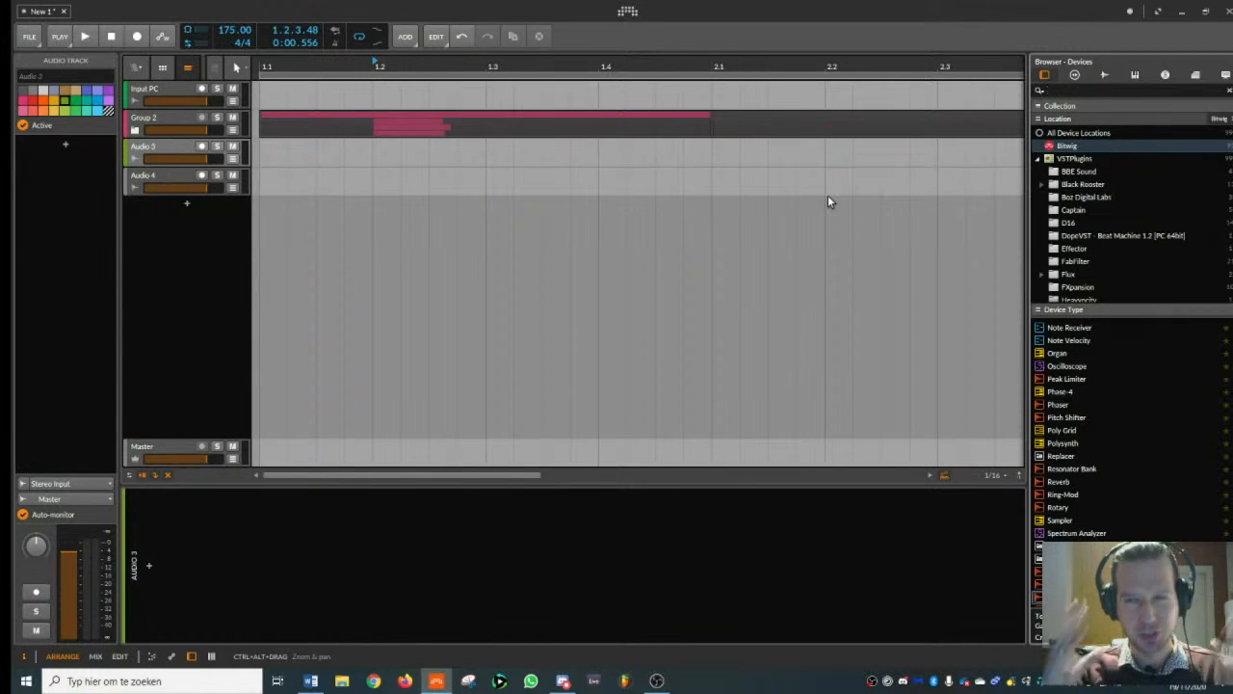
{"action": "left_click", "coordinate": [1106, 75]}
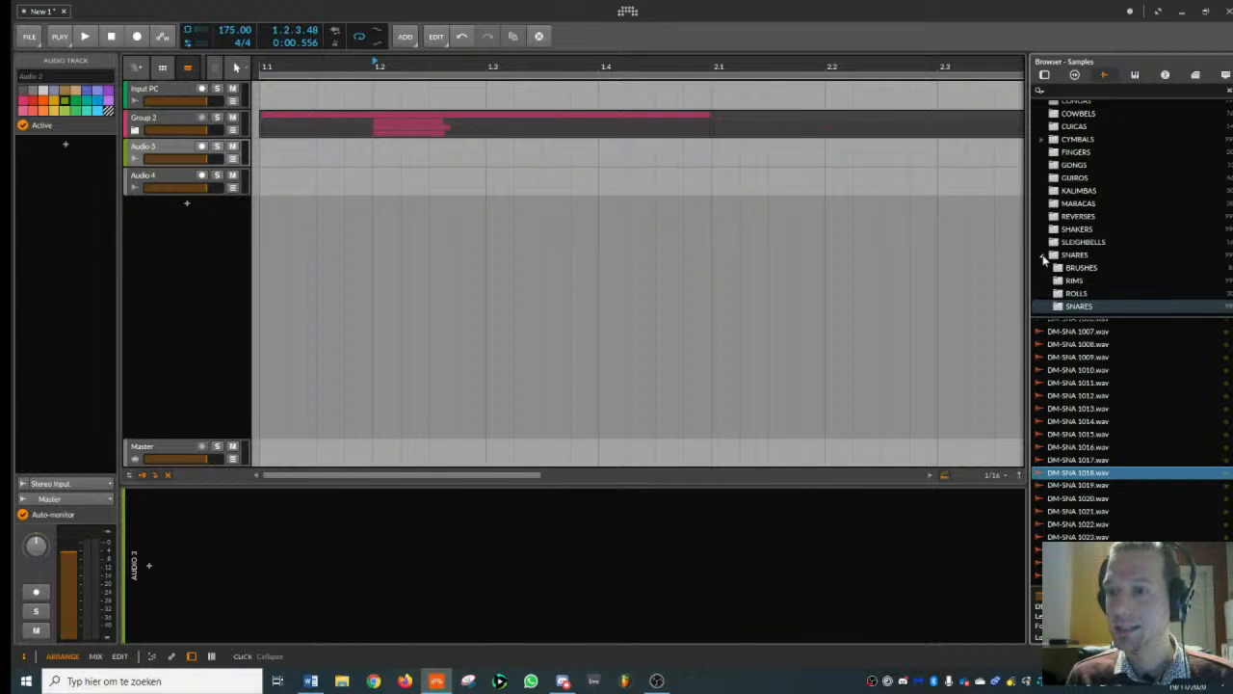
{"action": "scroll", "coordinate": [1086, 409], "scroll_direction": "up", "scroll_amount": 3}
{"action": "scroll", "coordinate": [1070, 256], "scroll_direction": "up", "scroll_amount": 10}
{"action": "left_click", "coordinate": [1047, 146]}
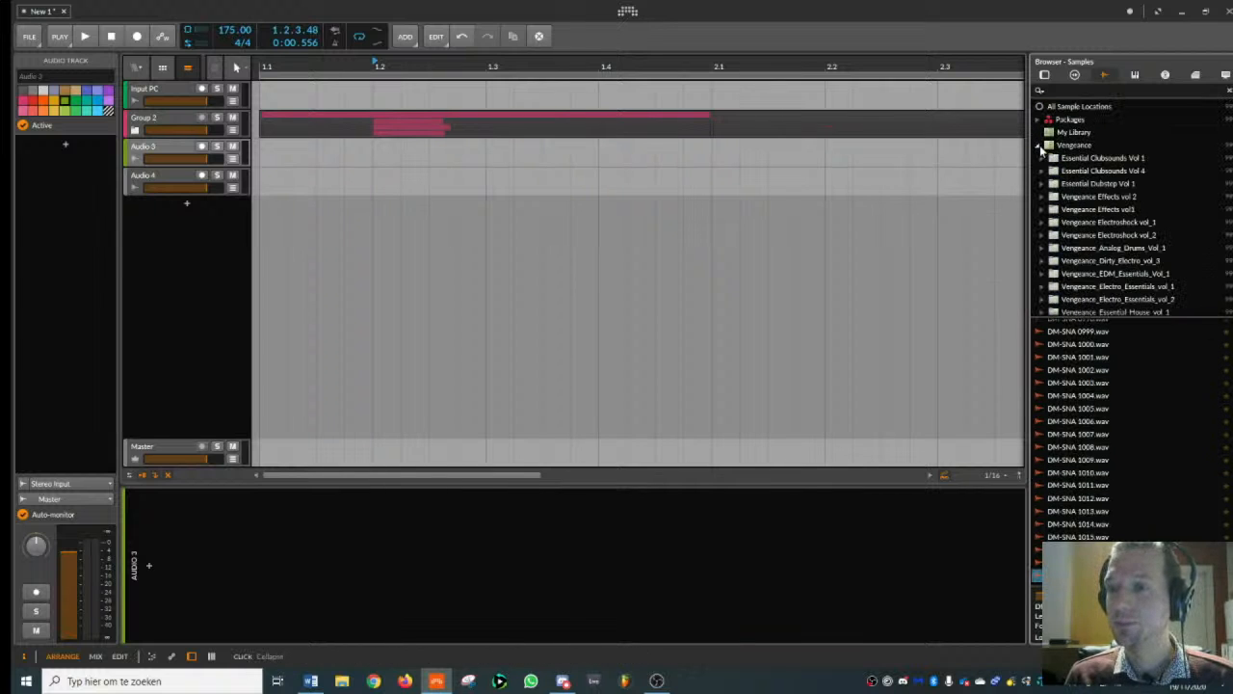
{"action": "left_click", "coordinate": [1049, 158]}
{"action": "left_click", "coordinate": [1084, 209]}
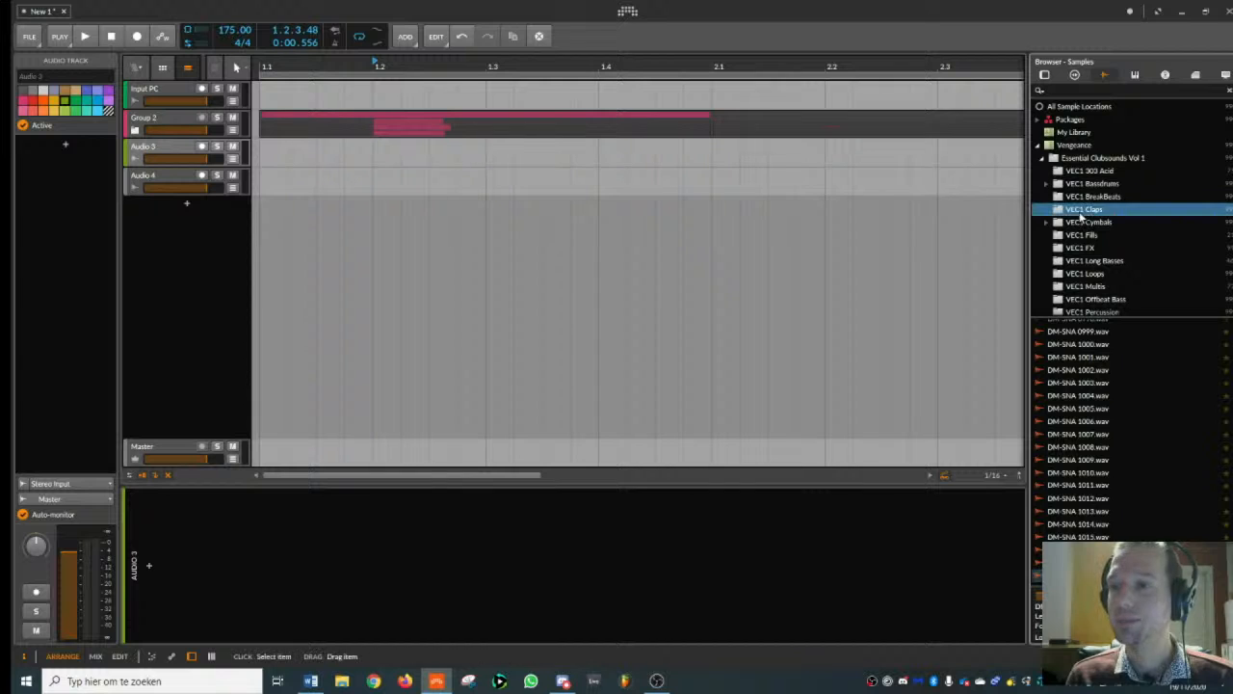
- Place VEC1 Clap 107.wav on the new audio track at beat 1.2 and play it with the snare group
{"action": "left_click", "coordinate": [1115, 411]}
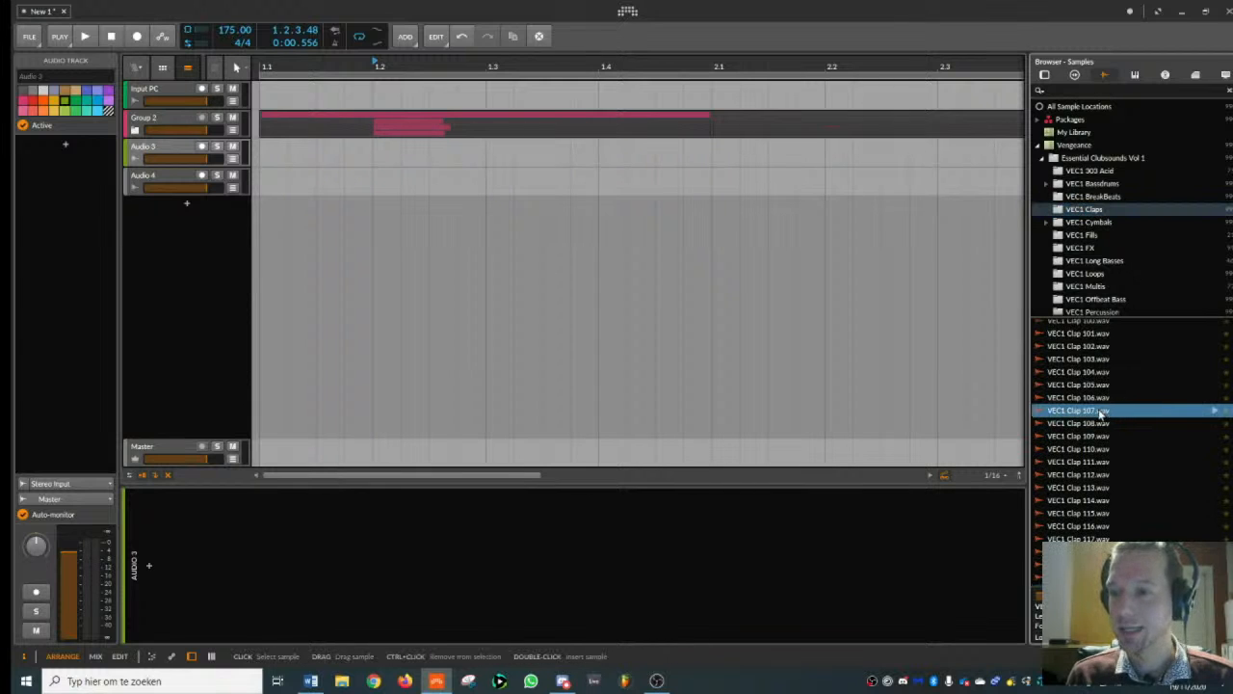
{"action": "left_click_drag", "start_coordinate": [1103, 411], "coordinate": [443, 151]}
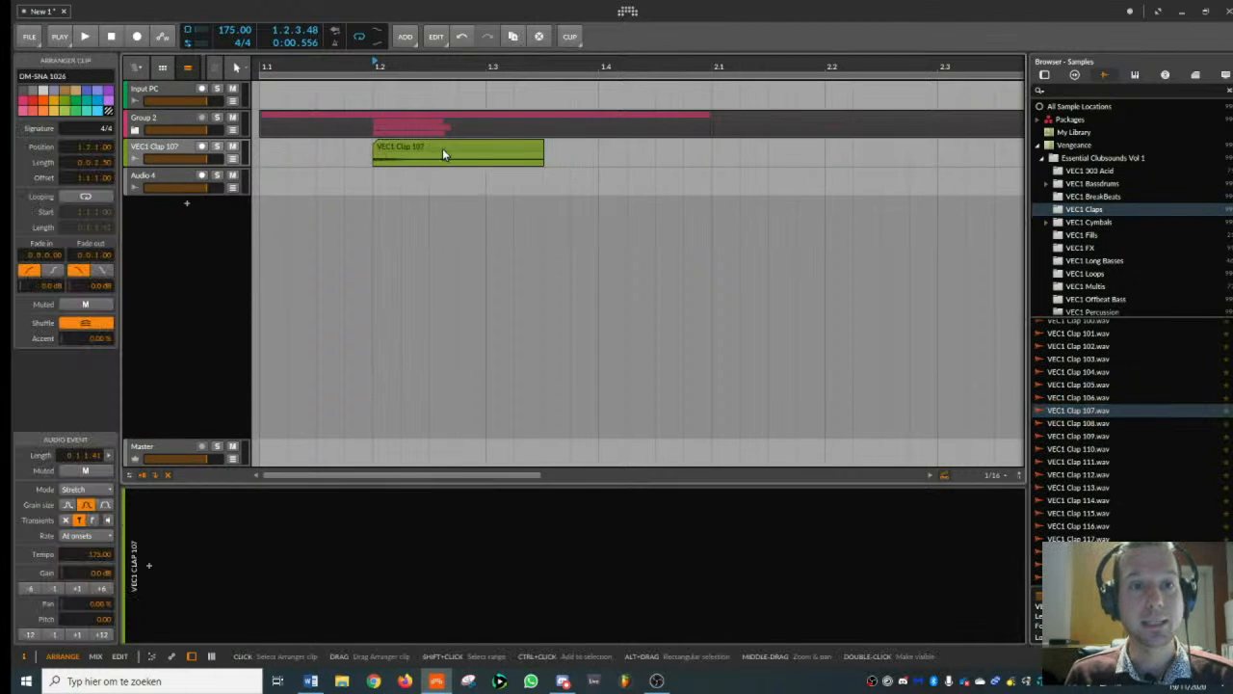
{"action": "key", "text": "space"}
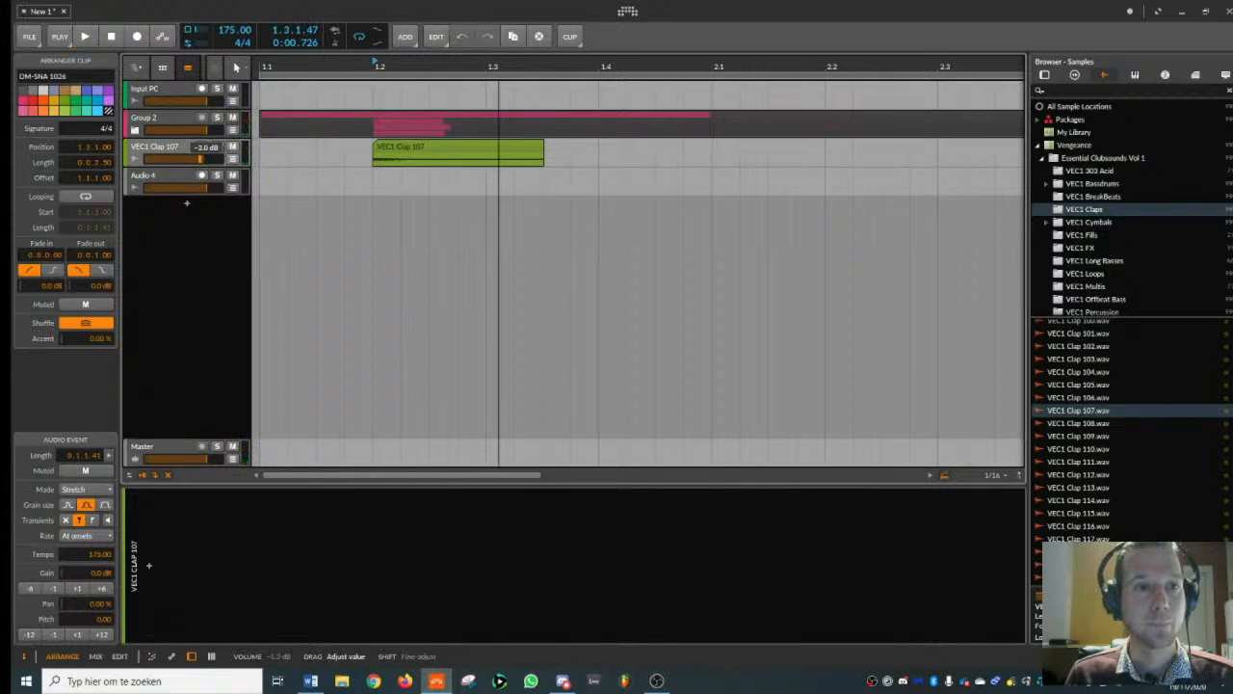
- Lower the VEC1 Clap 107 track's volume to about -10.3 dB while playing it with the snare group
{"action": "left_click_drag", "start_coordinate": [186, 159], "coordinate": [183, 159]}
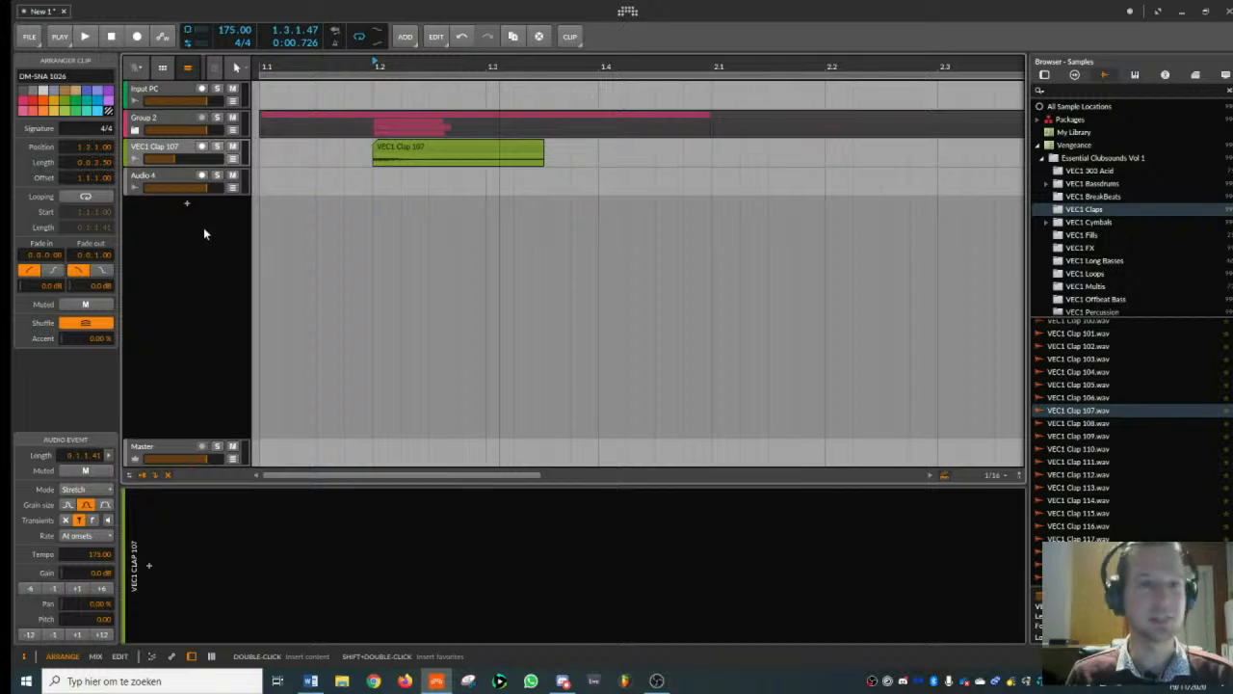
{"action": "key", "text": "space"}
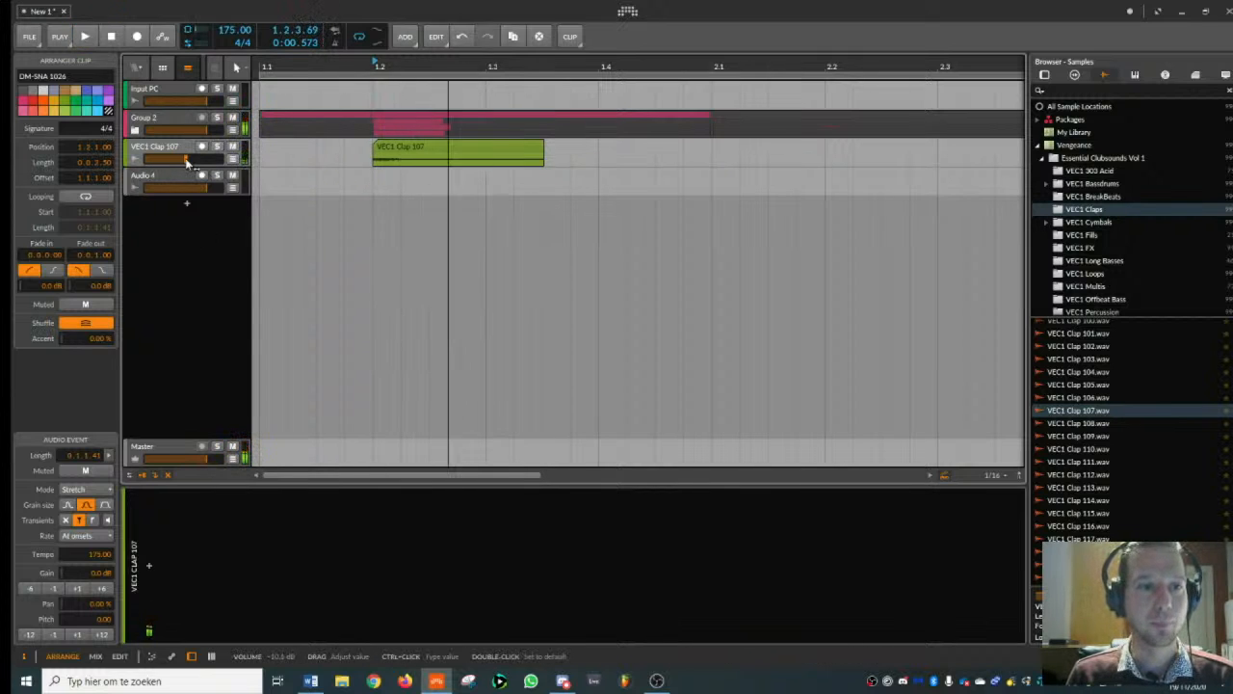
{"action": "key", "text": "space"}
- Find ValhallaRoom_x64 and add it to the VEC1 Clap 107 track, with its reverb mix at 58.5%
{"action": "left_click", "coordinate": [184, 147]}
{"action": "key", "text": "space"}
{"action": "scroll", "coordinate": [400, 65], "scroll_direction": "down", "scroll_amount": 2}
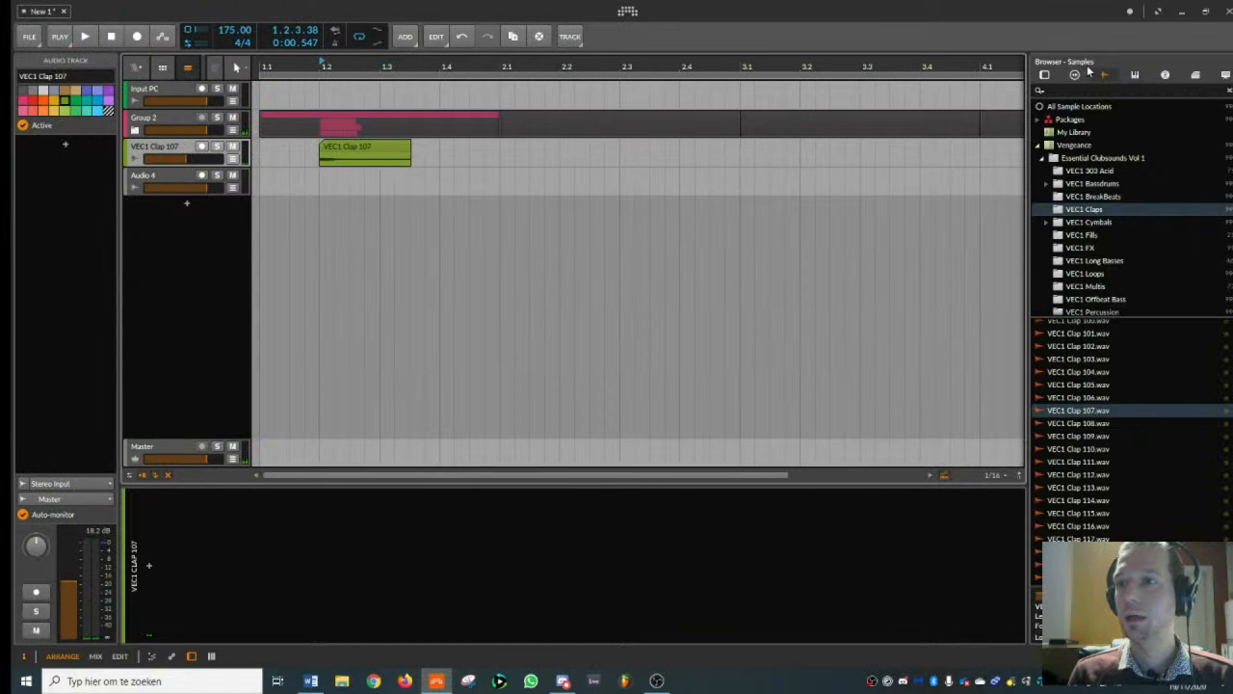
{"action": "left_click", "coordinate": [1045, 74]}
{"action": "left_click", "coordinate": [1071, 90]}
{"action": "type", "text": "valhalla"}
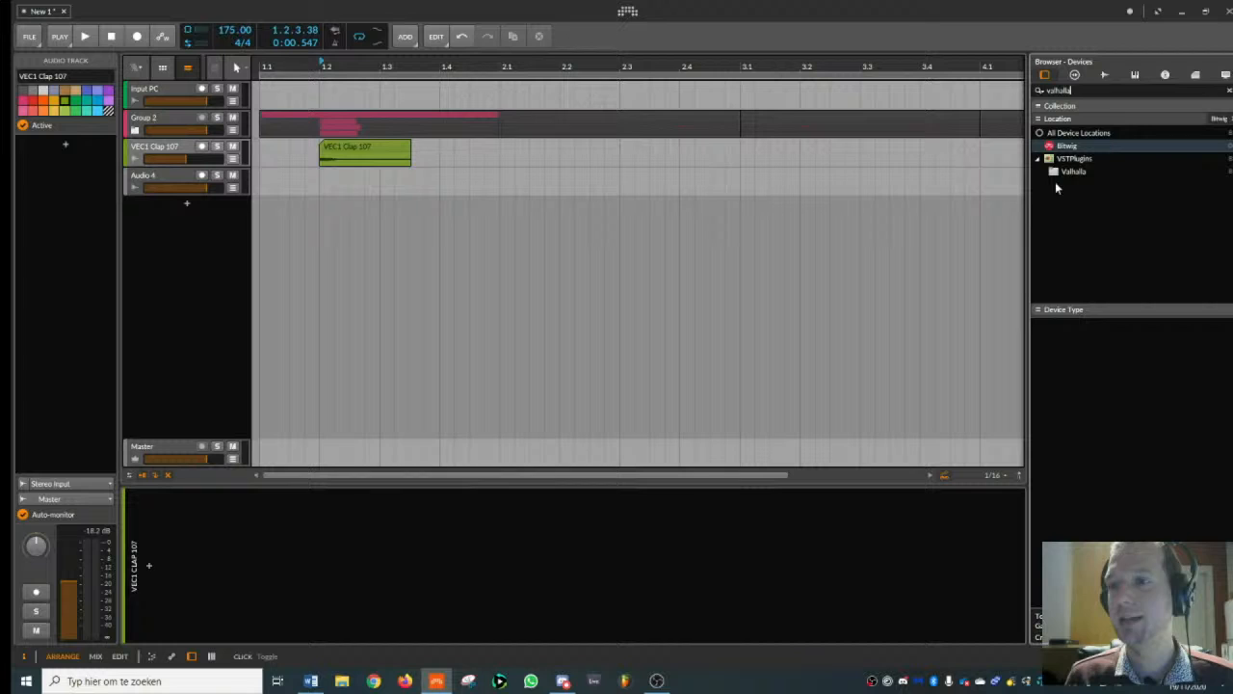
{"action": "left_click", "coordinate": [1072, 171]}
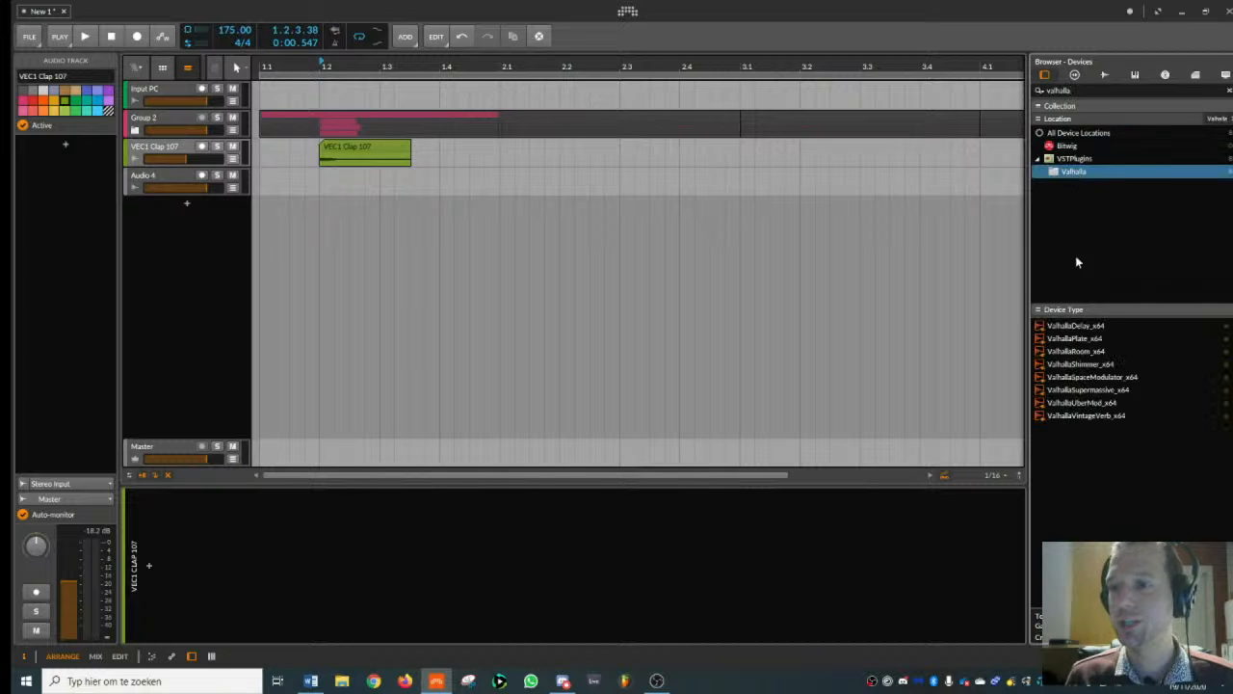
{"action": "double_click", "coordinate": [1079, 351]}
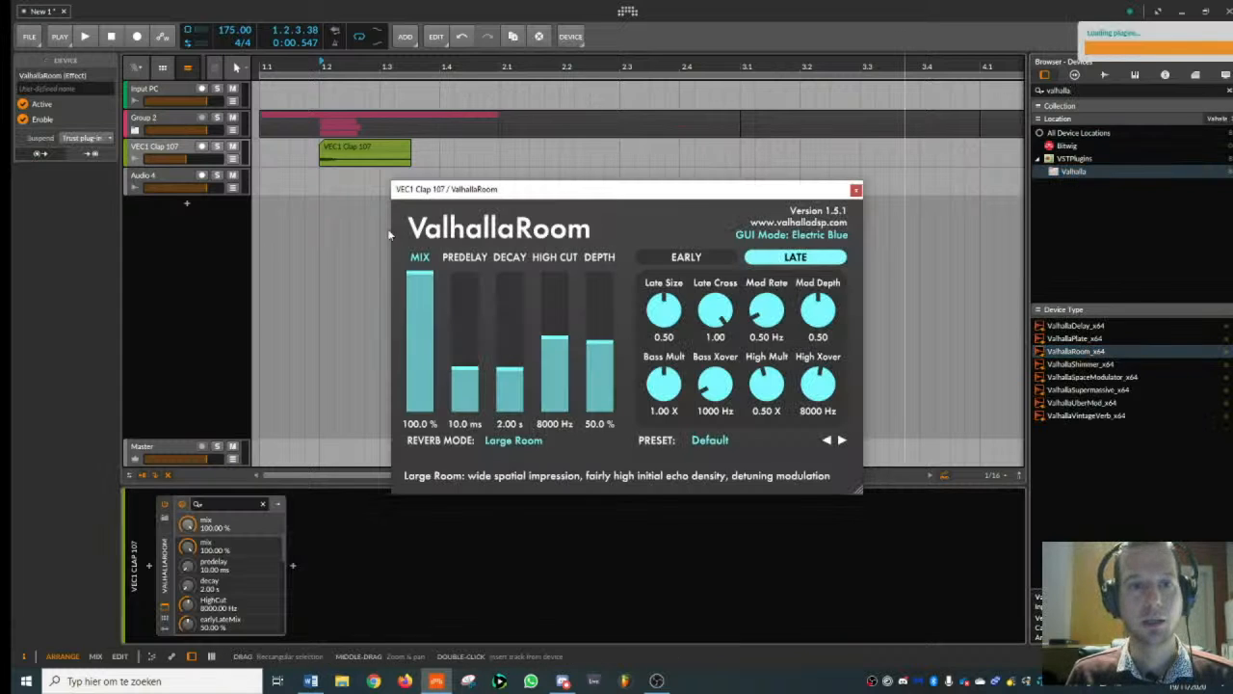
{"action": "key", "text": "space"}
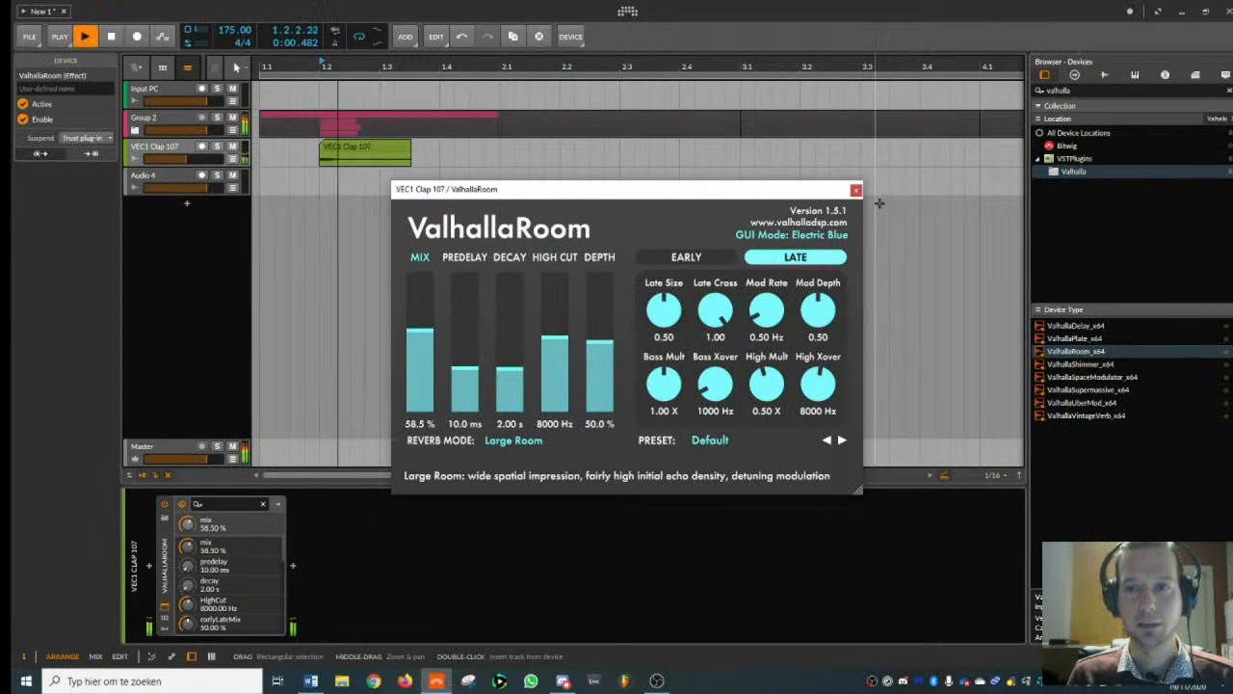
{"action": "left_click", "coordinate": [857, 191]}
- Shorten the VEC1 Clap 107 clip to one beat so it ends at beat 1.3, with a fade-out
{"action": "scroll", "coordinate": [289, 154], "scroll_direction": "down", "scroll_amount": 3}
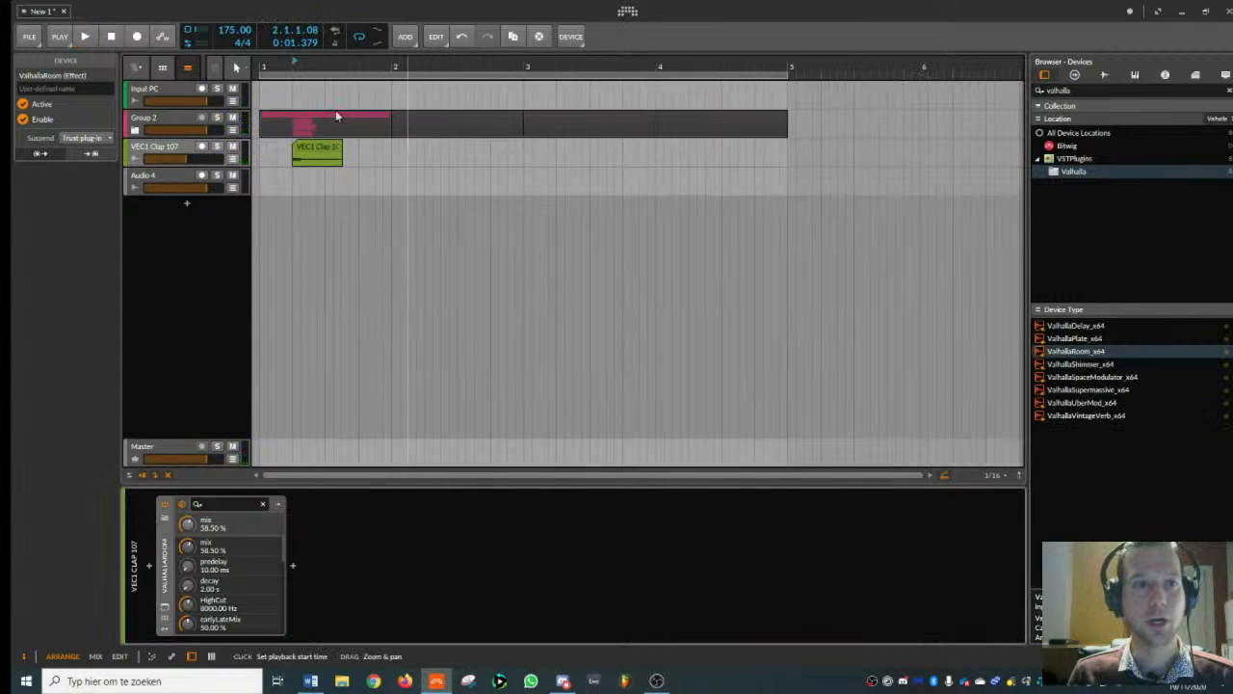
{"action": "left_click", "coordinate": [309, 151]}
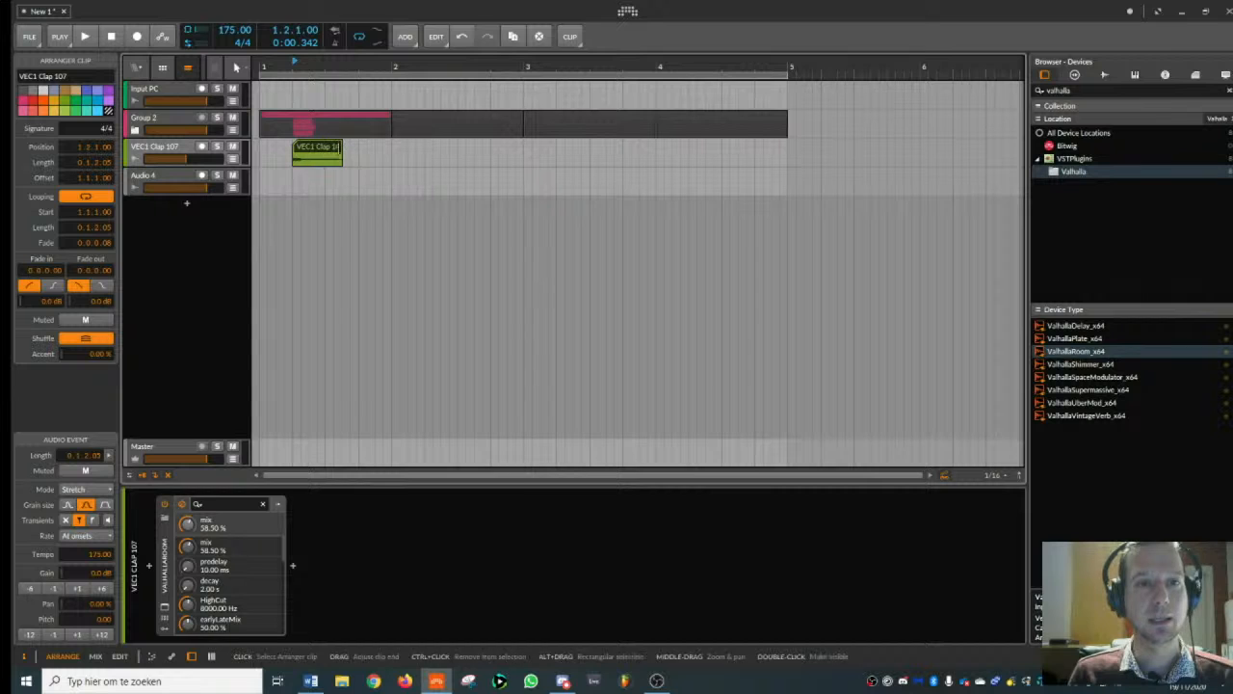
{"action": "left_click_drag", "start_coordinate": [341, 148], "coordinate": [325, 151]}
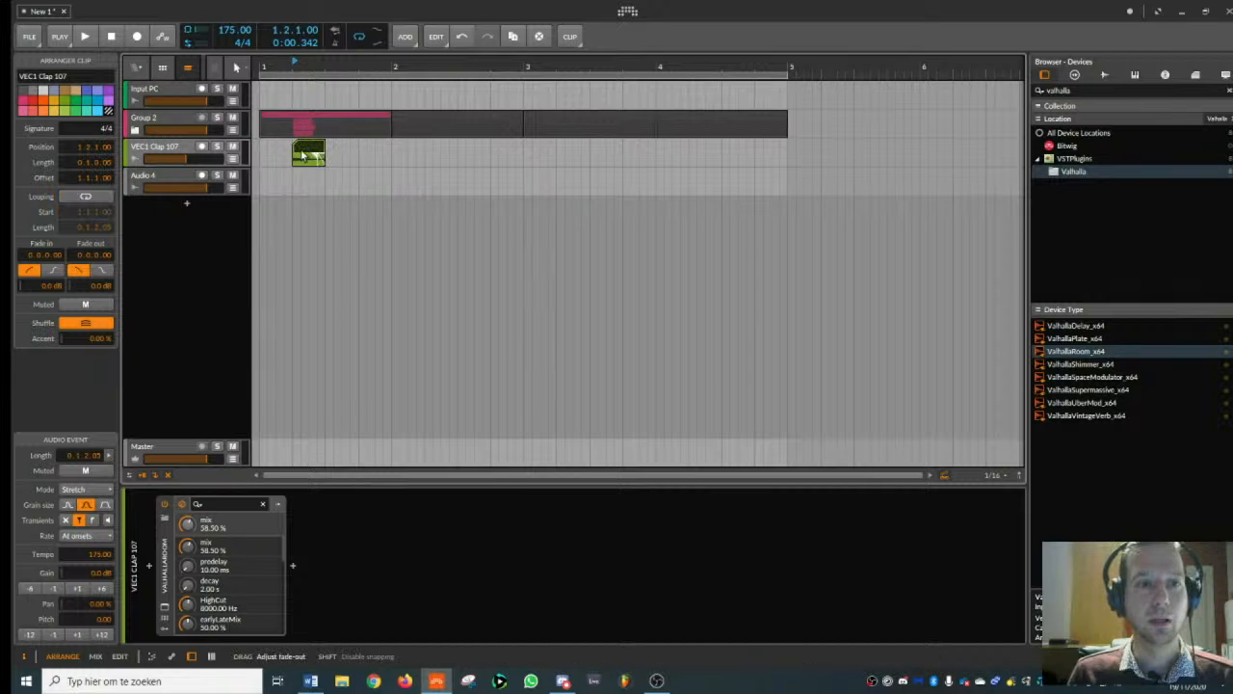
- Lower the VEC1 Clap 107 track's volume slightly more and play the clap with the snare group
{"action": "left_click_drag", "start_coordinate": [187, 159], "coordinate": [191, 157]}
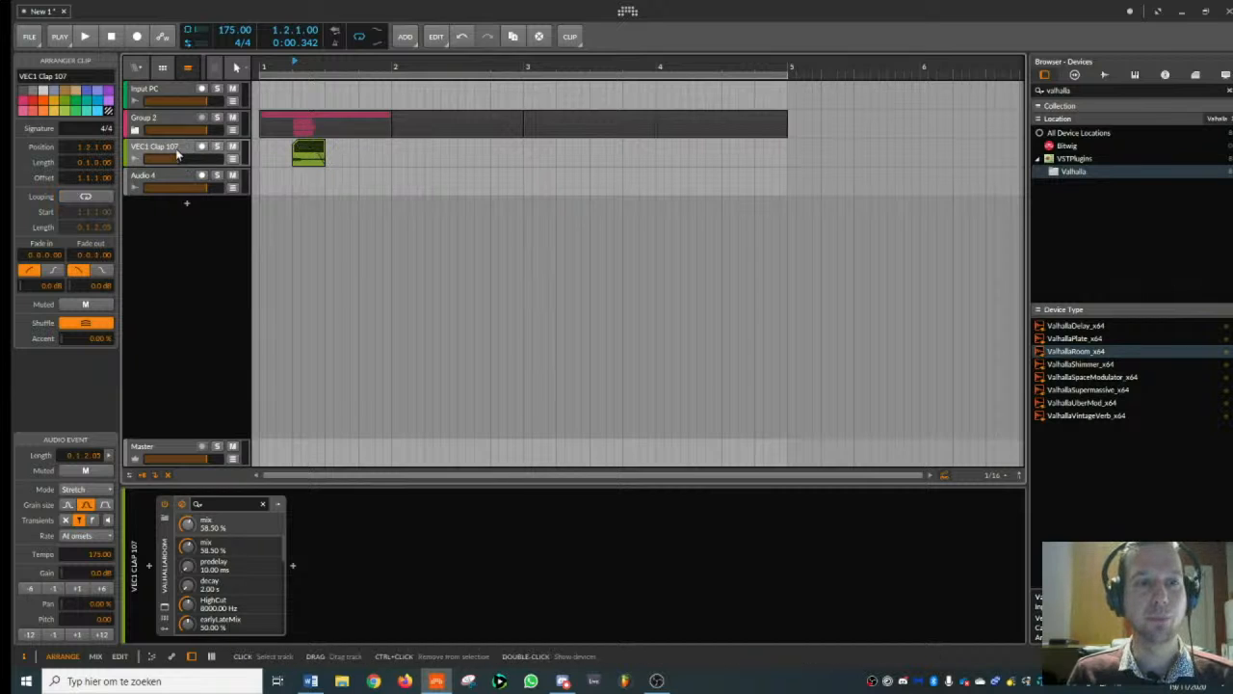
{"action": "left_click", "coordinate": [191, 157]}
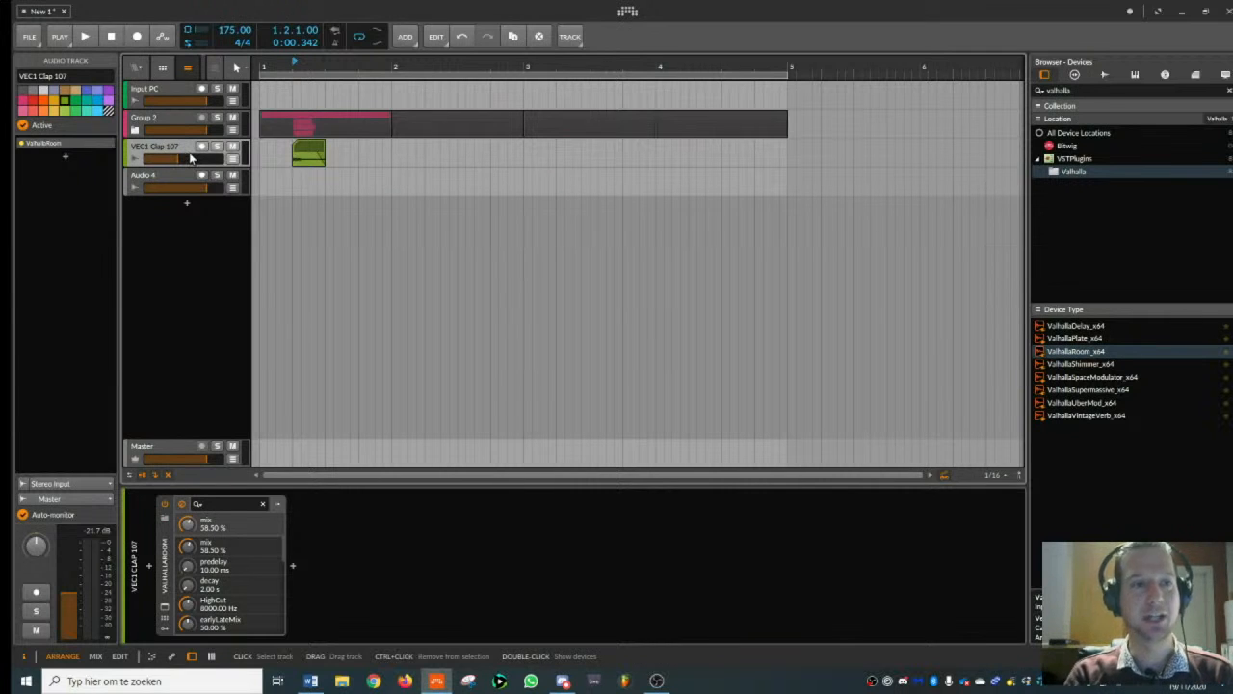
{"action": "key", "text": "space"}
{"action": "key", "text": "space"}
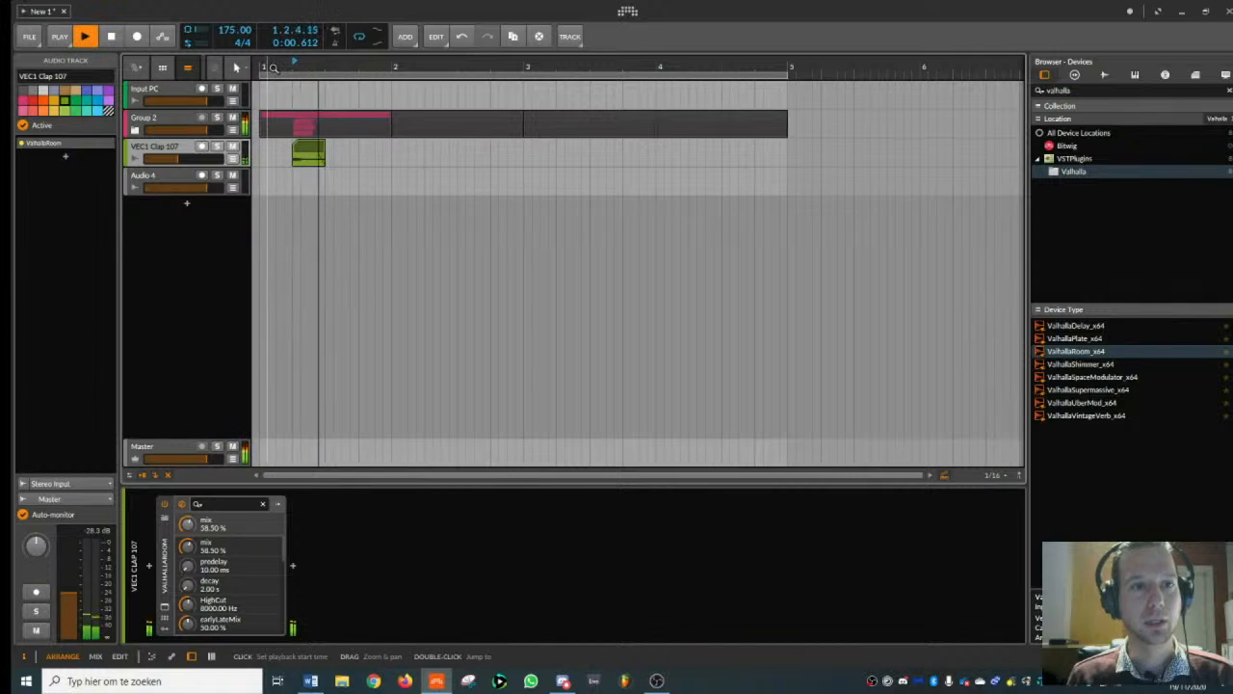
{"action": "key", "text": "space"}
- Unfold Group 2 and bounce its first-bar group clip to a new audio track
{"action": "left_click_drag", "start_coordinate": [272, 66], "coordinate": [273, 58]}
{"action": "left_click", "coordinate": [232, 131]}
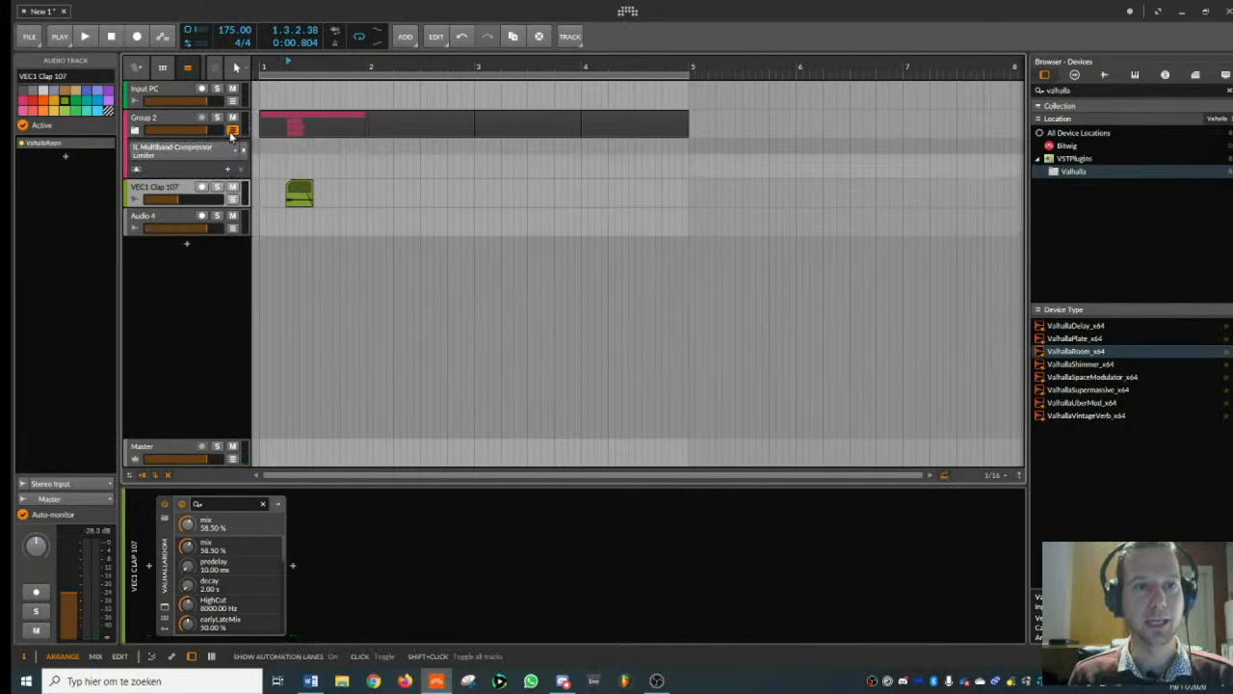
{"action": "left_click", "coordinate": [232, 131]}
{"action": "left_click", "coordinate": [135, 130]}
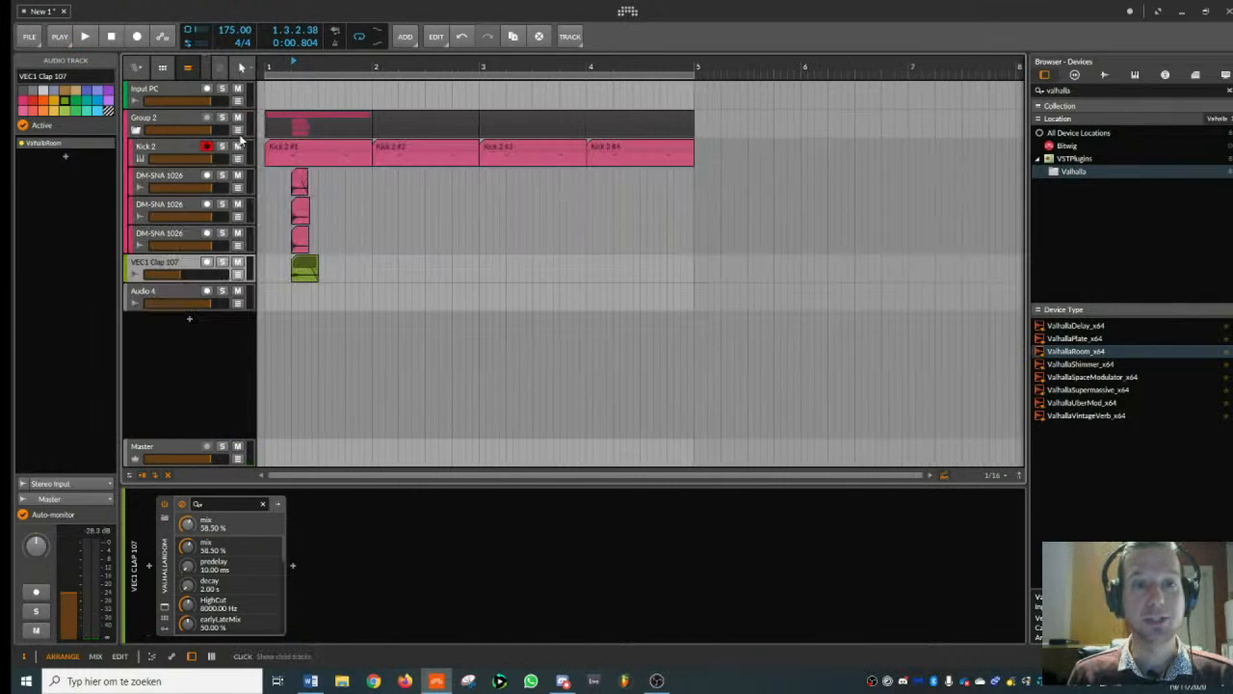
{"action": "left_click", "coordinate": [318, 122]}
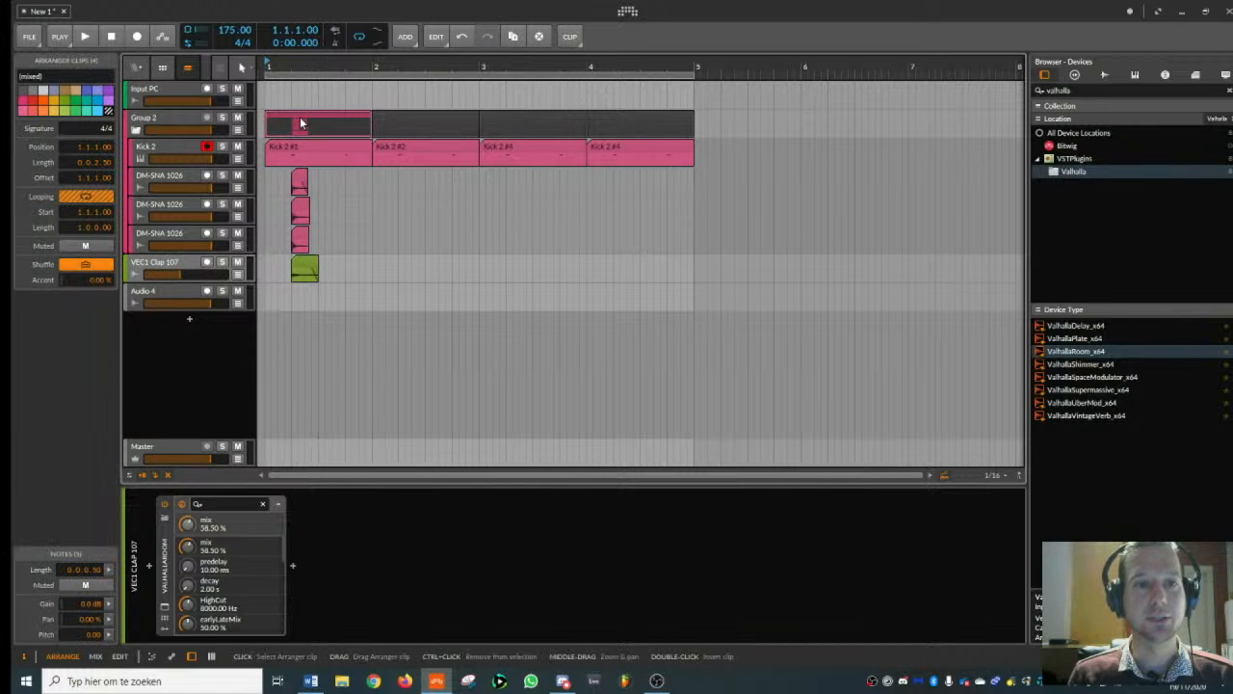
{"action": "right_click", "coordinate": [299, 117]}
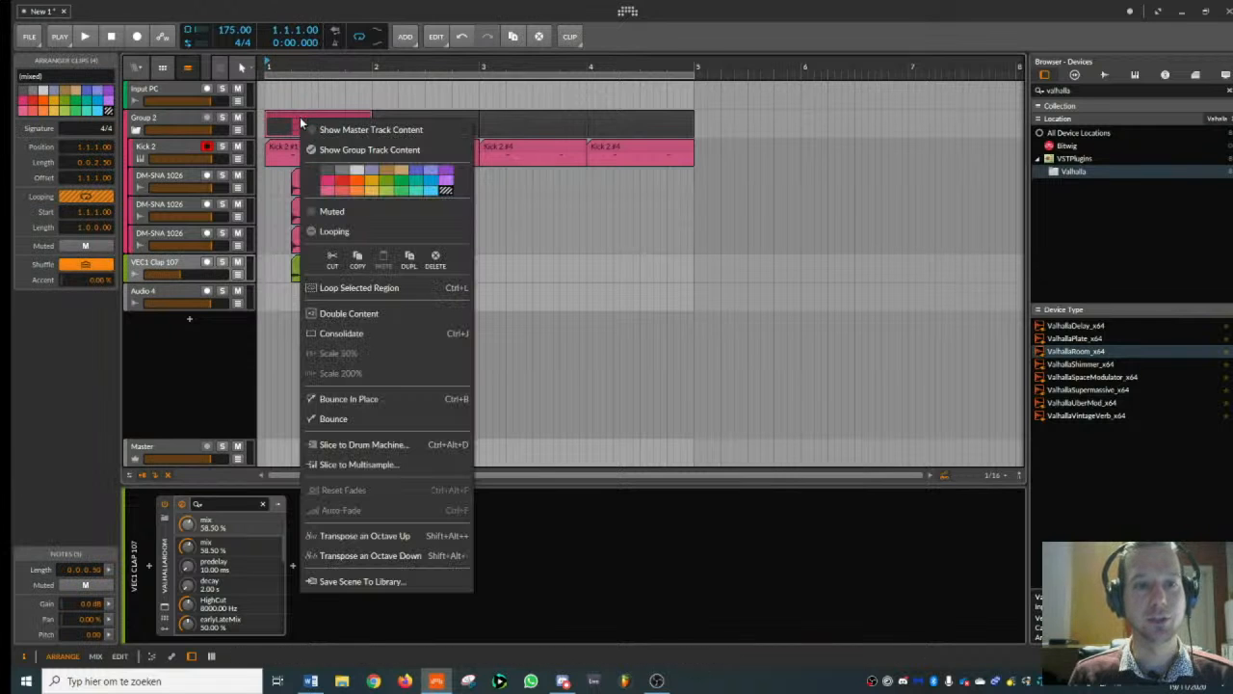
{"action": "left_click", "coordinate": [337, 419]}
{"action": "left_click", "coordinate": [663, 469]}
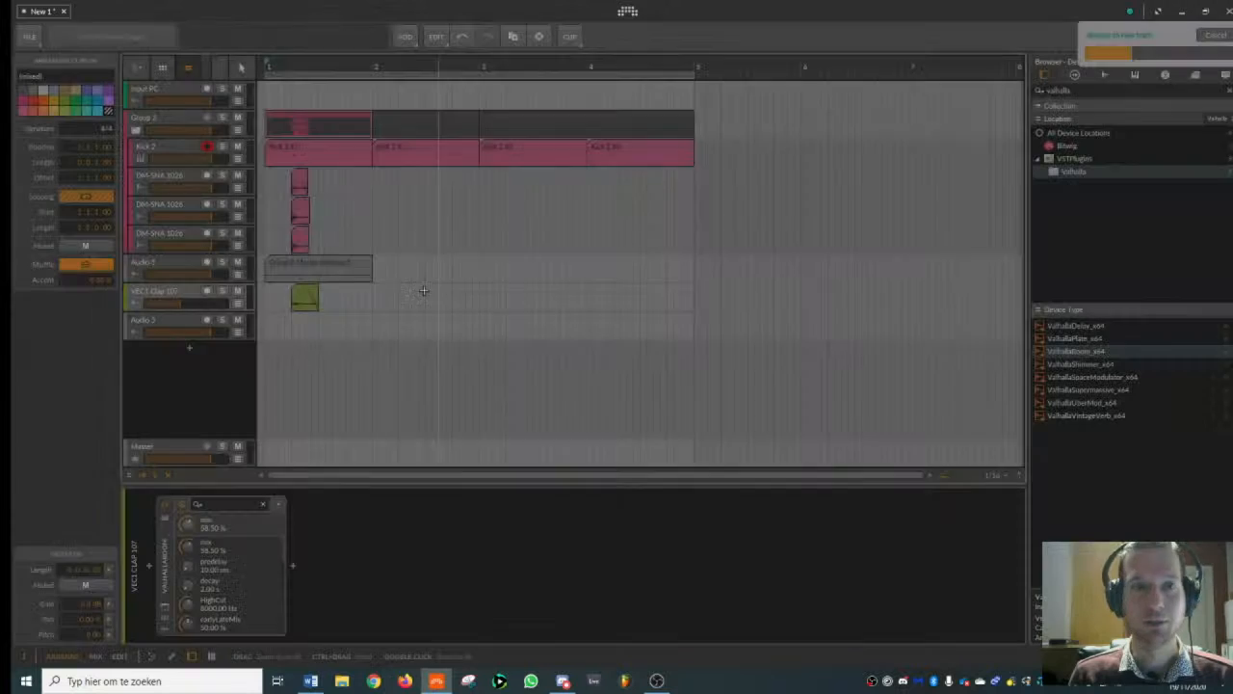
- Delete Group 2 with all its layers and play the bounced snare together with the clap
{"action": "left_click", "coordinate": [189, 116]}
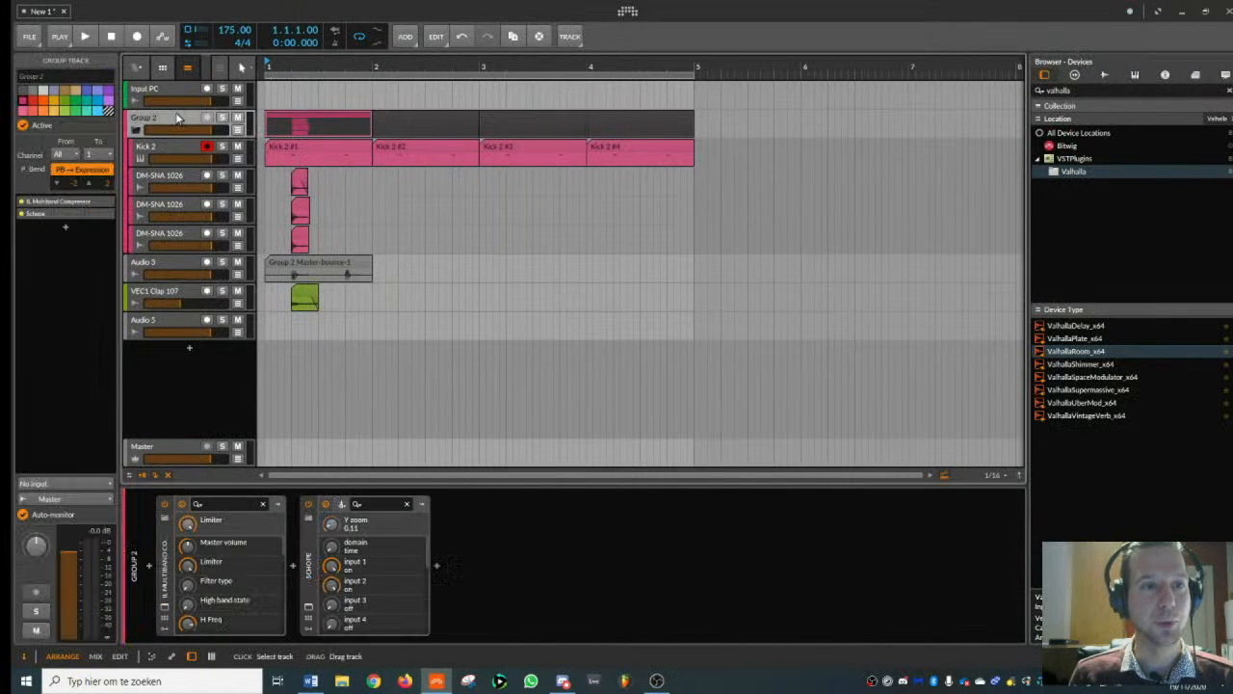
{"action": "right_click", "coordinate": [177, 119]}
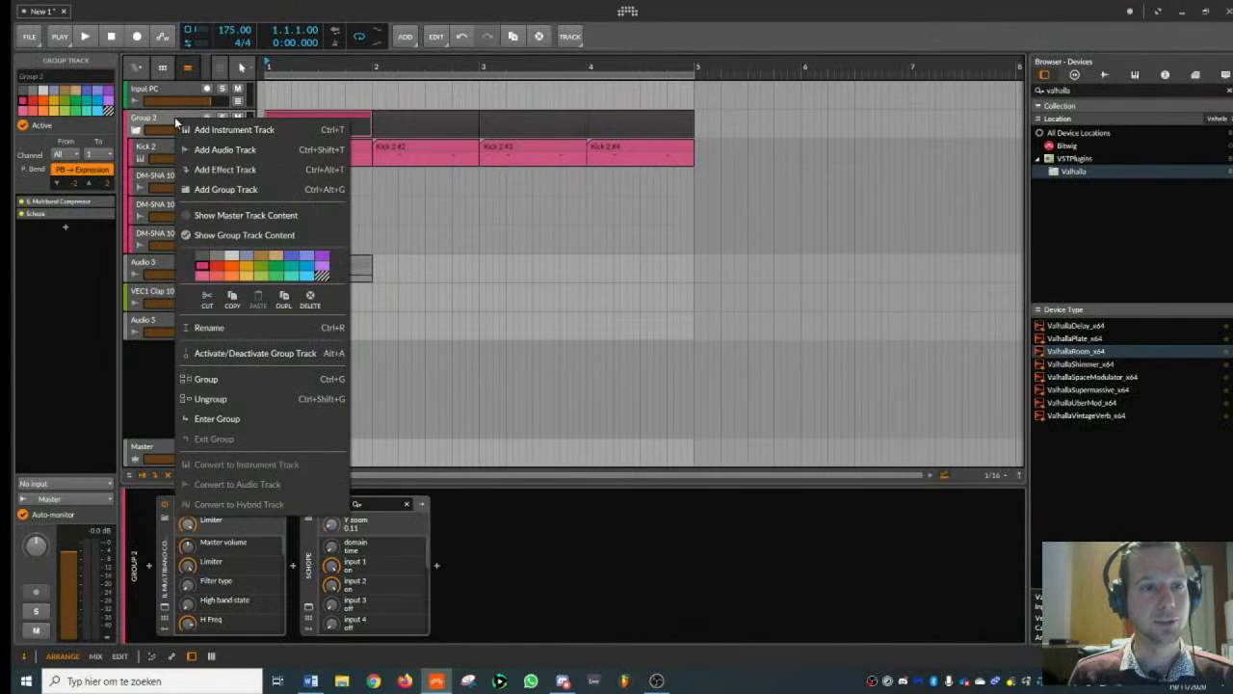
{"action": "left_click", "coordinate": [228, 353]}
{"action": "key", "text": "Delete"}
{"action": "left_click", "coordinate": [177, 124]}
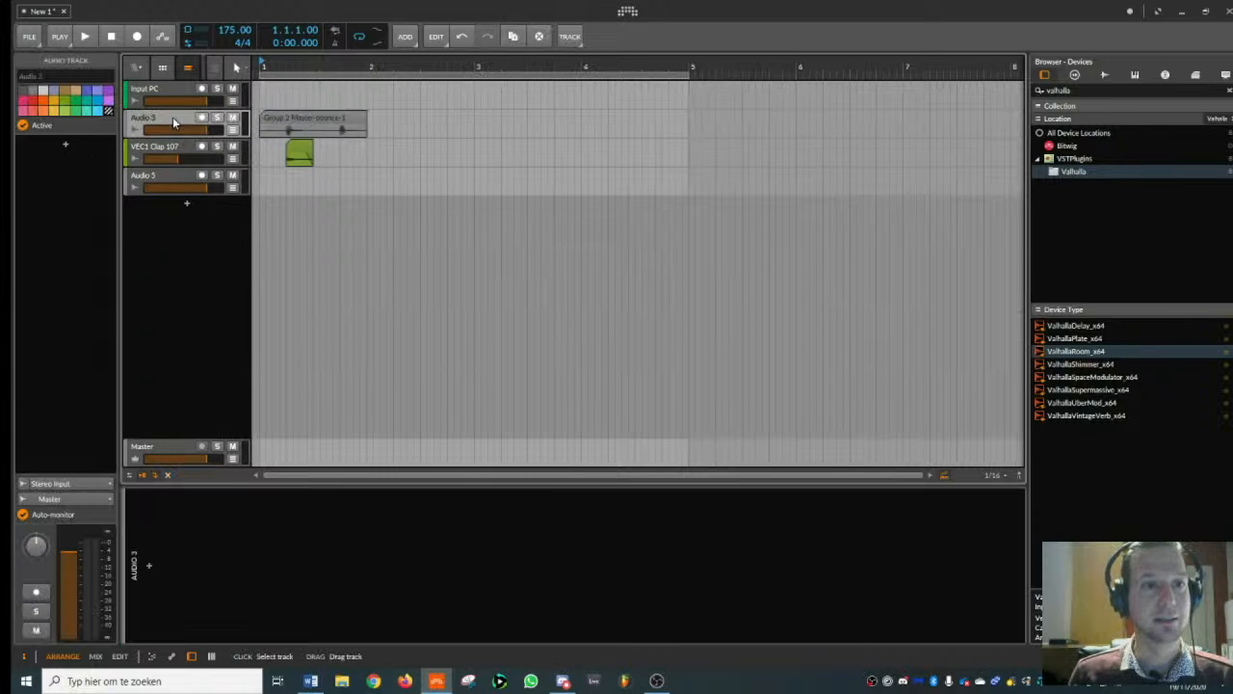
{"action": "key", "text": "space"}
{"action": "key", "text": "space"}
- Copy the clap clip to beat 1.4 and duplicate the whole first bar three times to fill bars 2 to 4
{"action": "left_click_drag", "start_coordinate": [285, 62], "coordinate": [285, 89]}
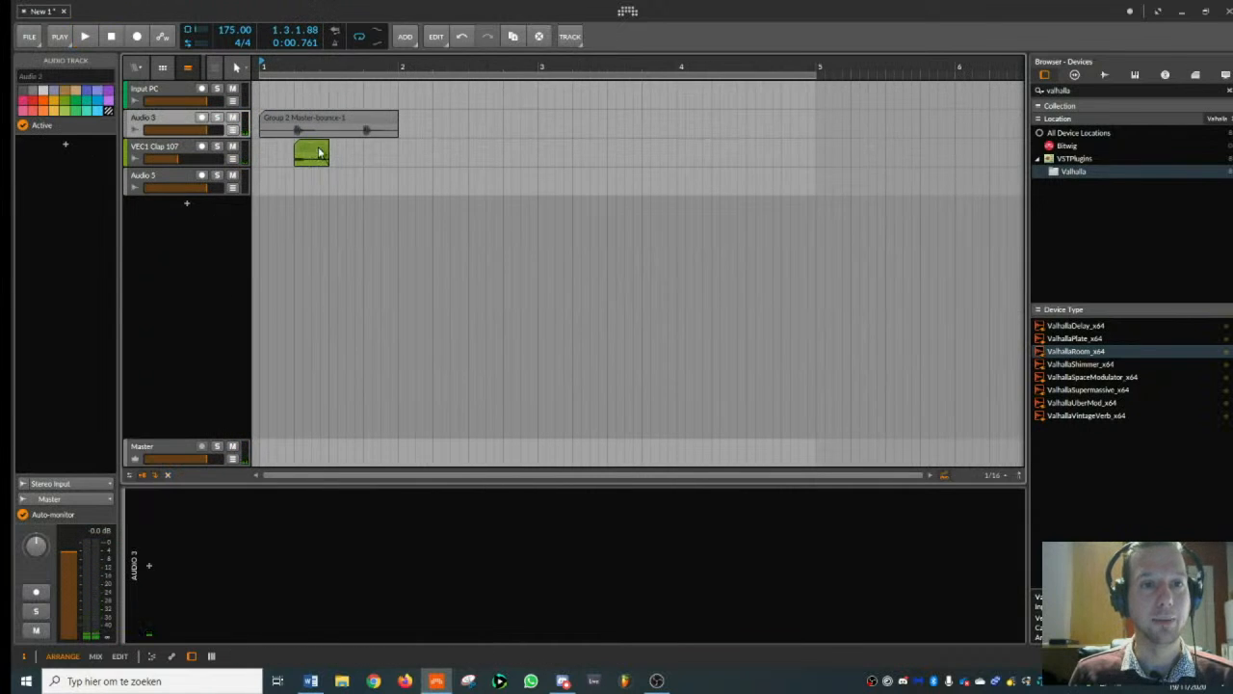
{"action": "left_click_drag", "start_coordinate": [307, 147], "coordinate": [375, 146]}
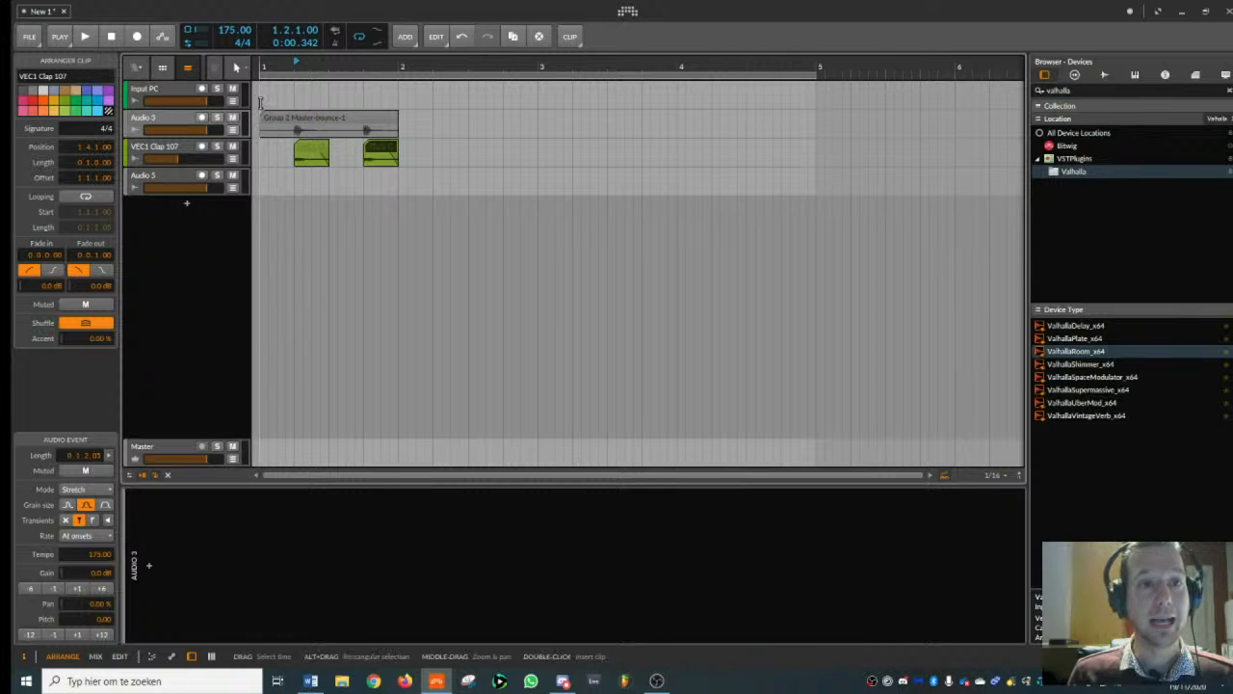
{"action": "left_click_drag", "start_coordinate": [259, 95], "coordinate": [399, 151]}
{"action": "key", "text": "ctrl+d"}
{"action": "key", "text": "ctrl+d"}
{"action": "key", "text": "ctrl+d"}
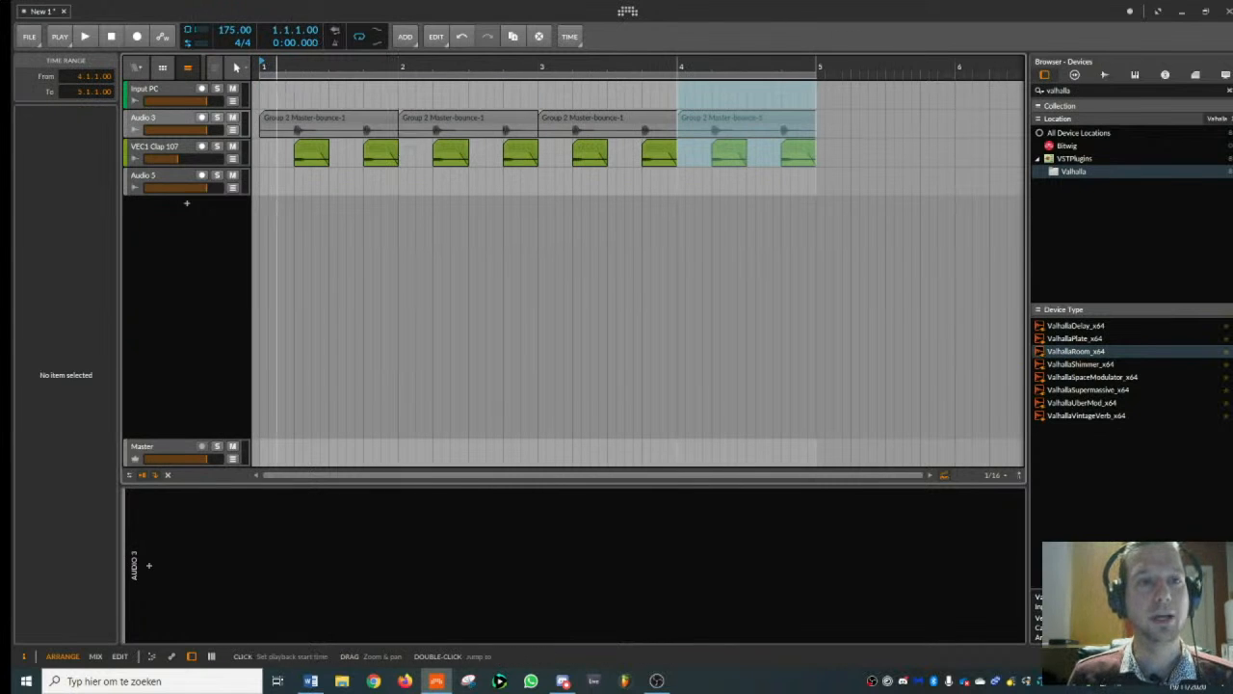
- Insert a new instrument track directly below the VEC1 Clap 107 track
{"action": "left_click_drag", "start_coordinate": [280, 67], "coordinate": [279, 79]}
{"action": "left_click", "coordinate": [286, 76]}
{"action": "left_click", "coordinate": [170, 121]}
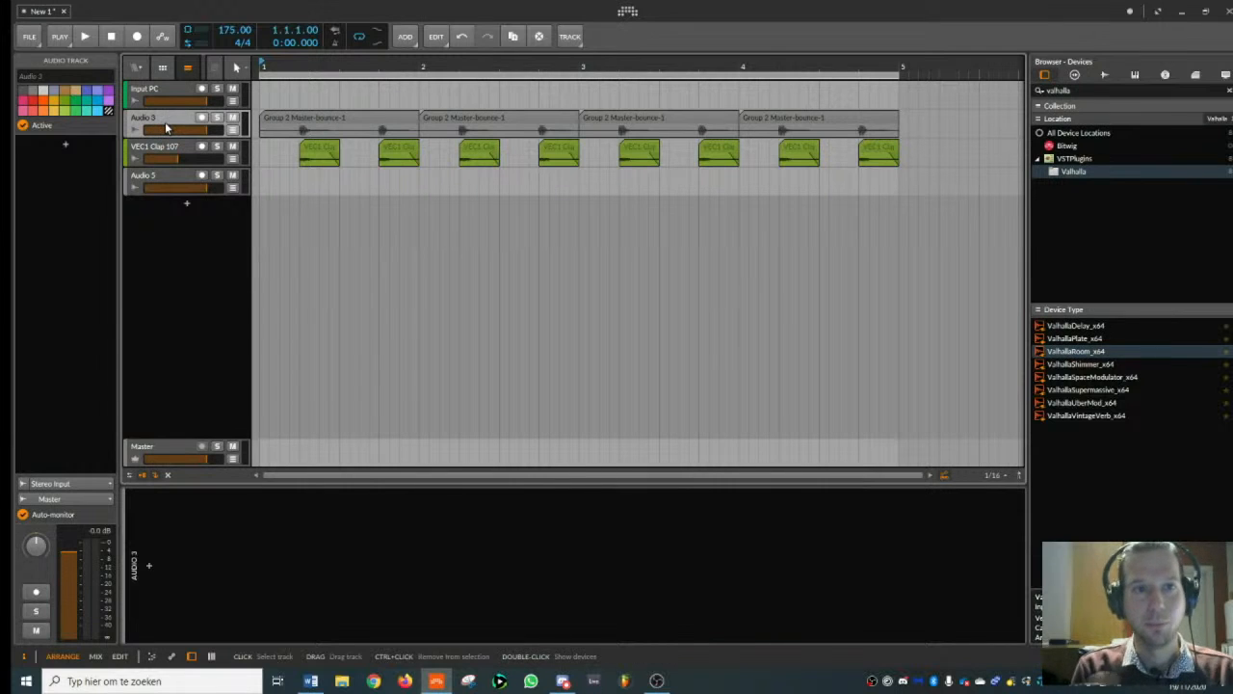
{"action": "left_click", "coordinate": [170, 146]}
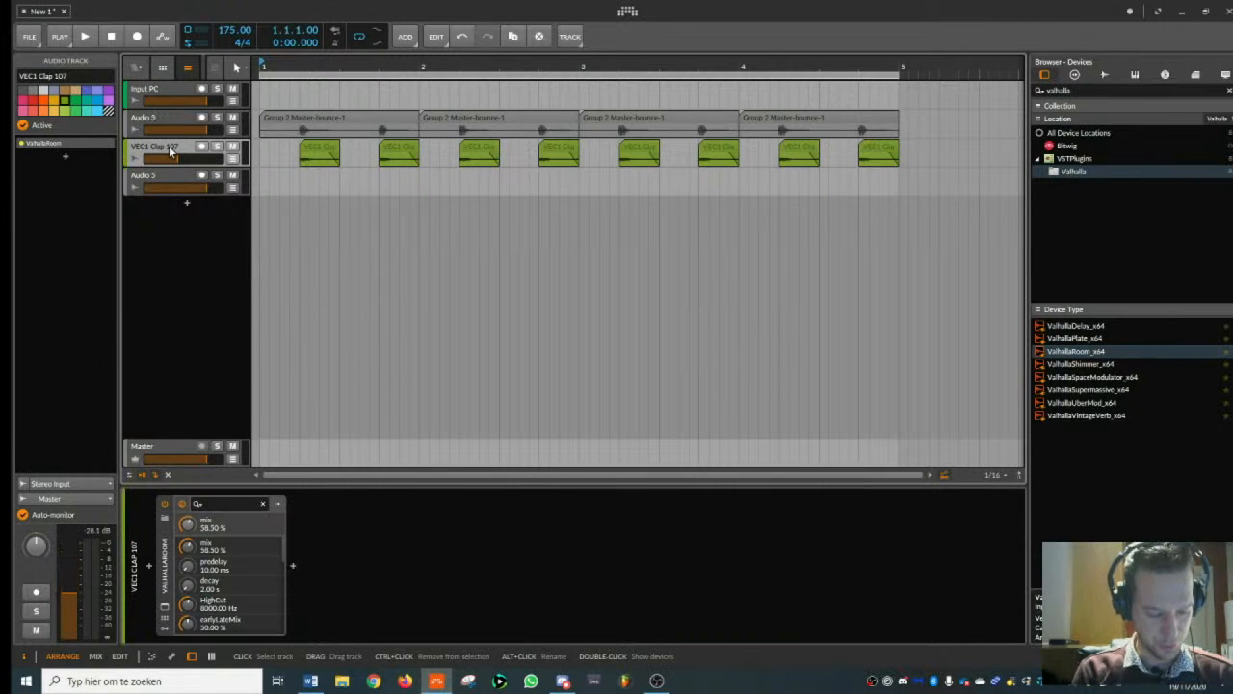
{"action": "key", "text": "ctrl+t"}
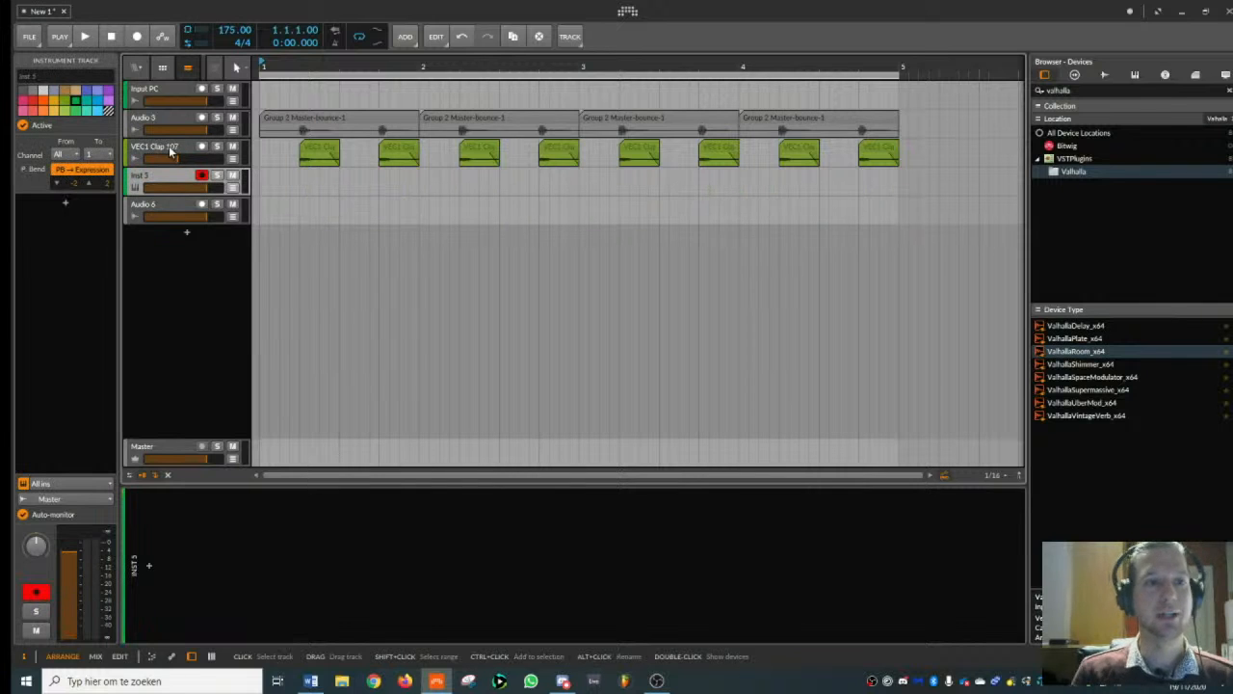
- Load Kick 2 x64 from the VST plugins on the new instrument track and set its Click 1 to No Click
{"action": "left_click", "coordinate": [1097, 90]}
{"action": "type", "text": "kick"}
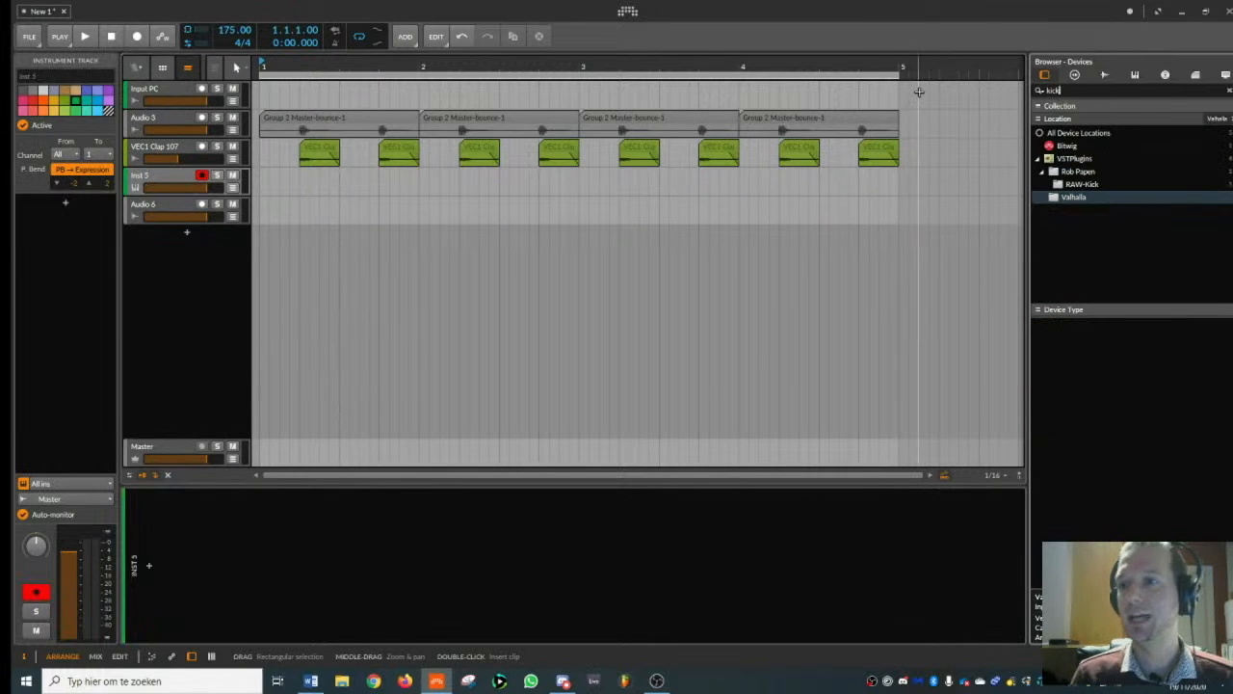
{"action": "left_click", "coordinate": [1067, 146]}
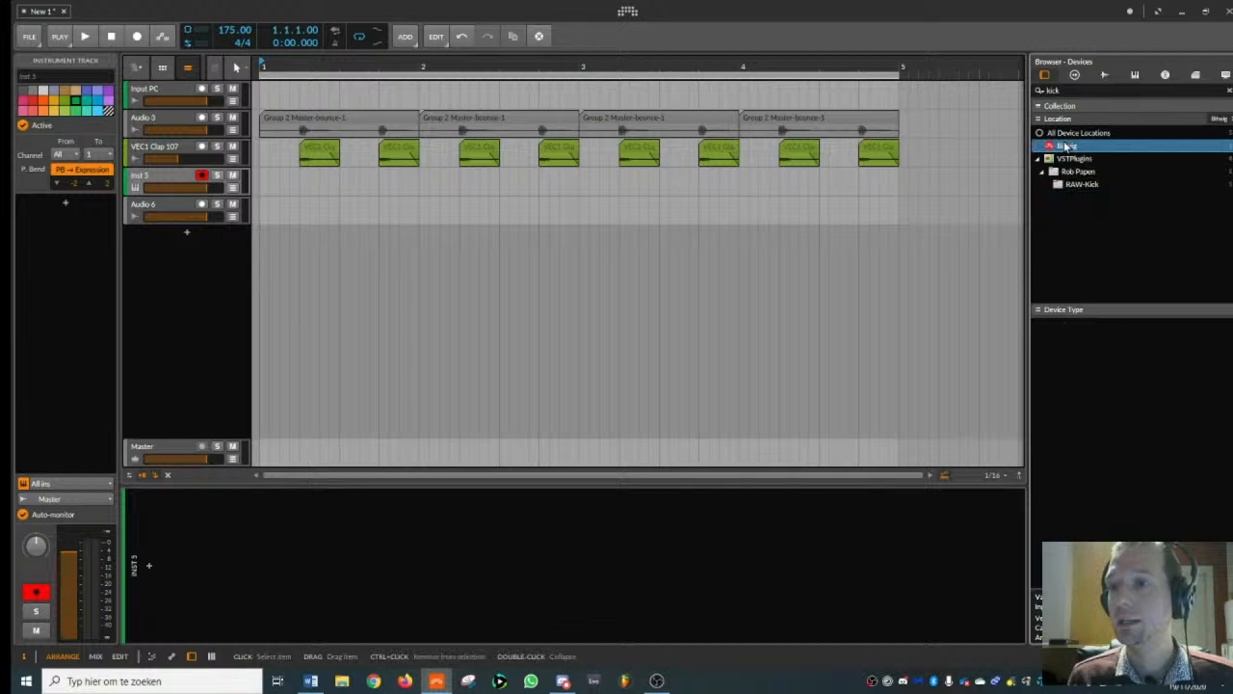
{"action": "left_click", "coordinate": [1075, 158]}
{"action": "double_click", "coordinate": [1073, 325]}
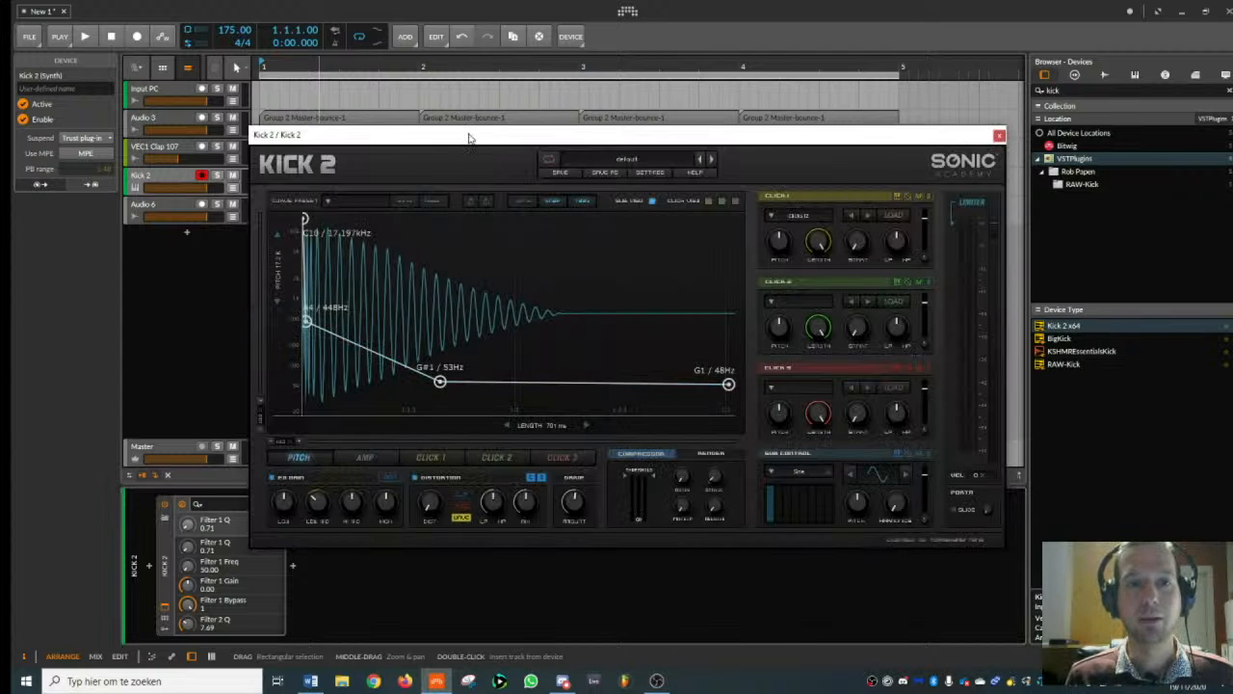
{"action": "left_click_drag", "start_coordinate": [469, 138], "coordinate": [663, 170]}
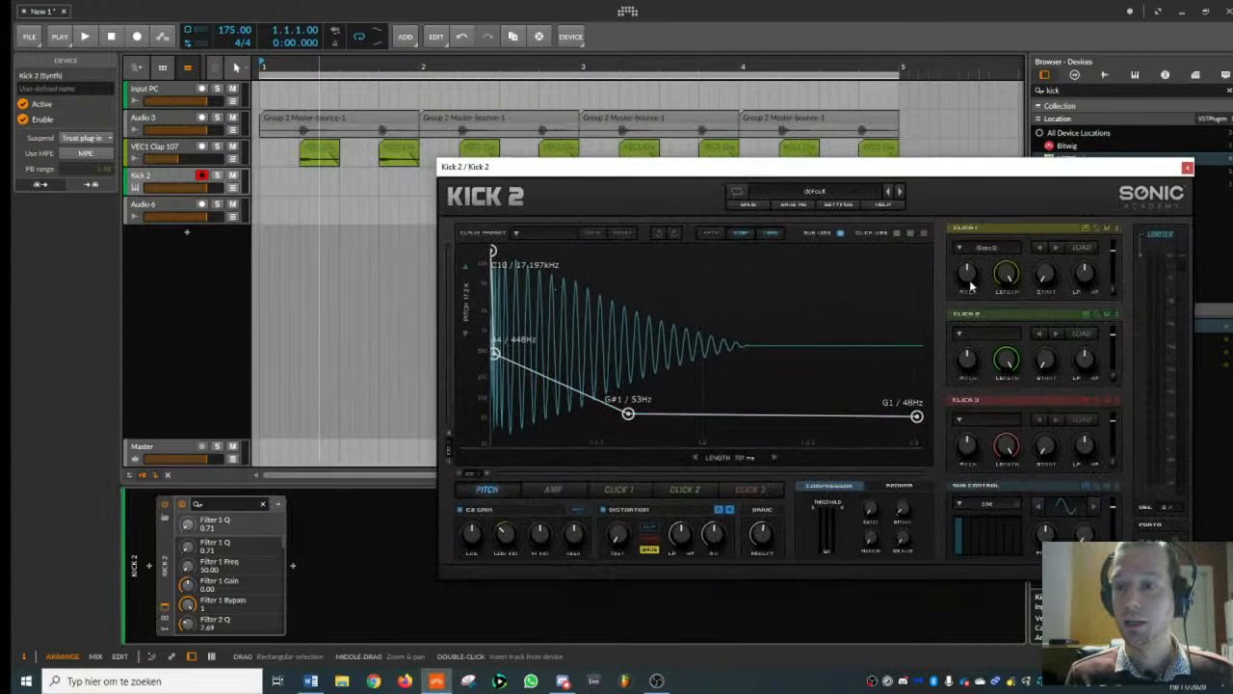
{"action": "left_click", "coordinate": [1001, 263]}
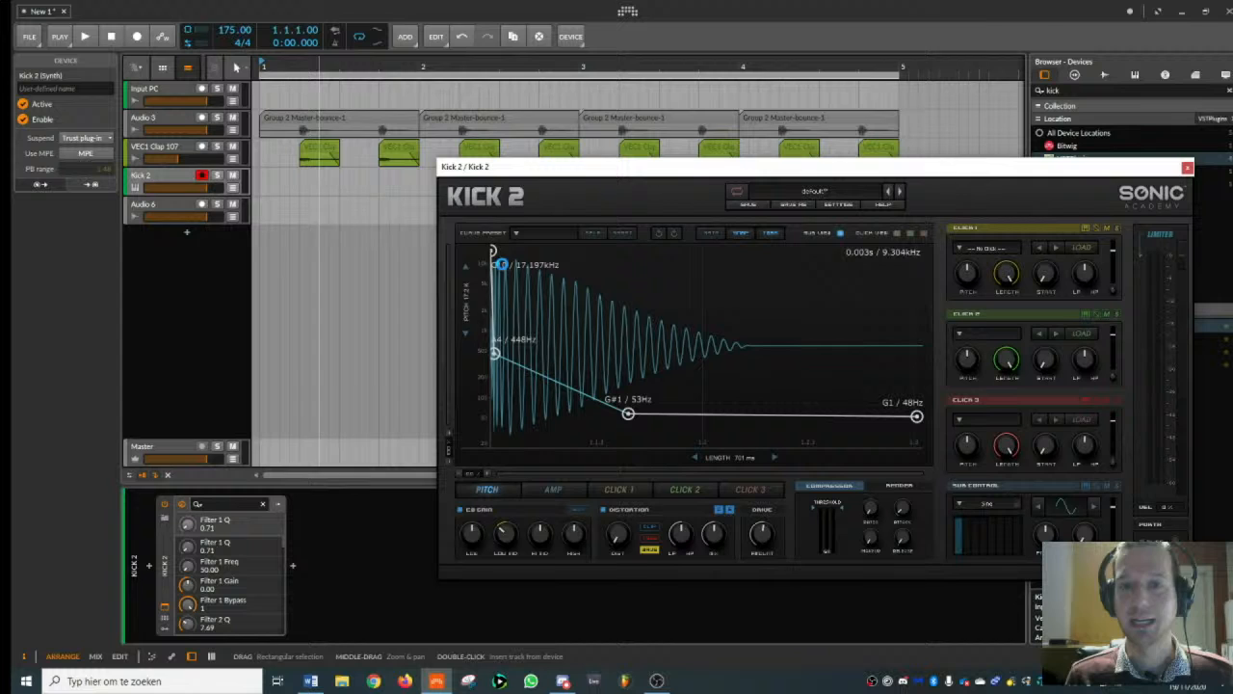
- Create a one-bar clip on the Kick 2 track with D#2 notes at 1.1 and 1.3.3, and play the beat
{"action": "double_click", "coordinate": [273, 185]}
{"action": "double_click", "coordinate": [287, 180]}
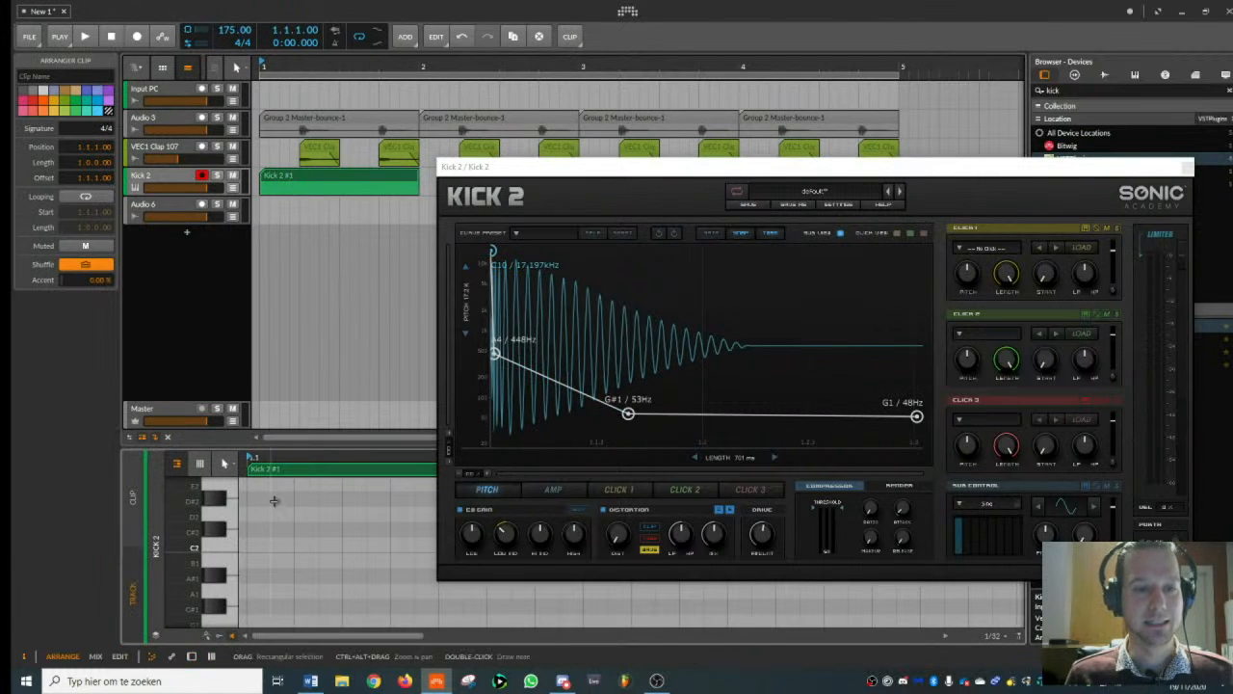
{"action": "double_click", "coordinate": [263, 501]}
{"action": "left_click", "coordinate": [1186, 166]}
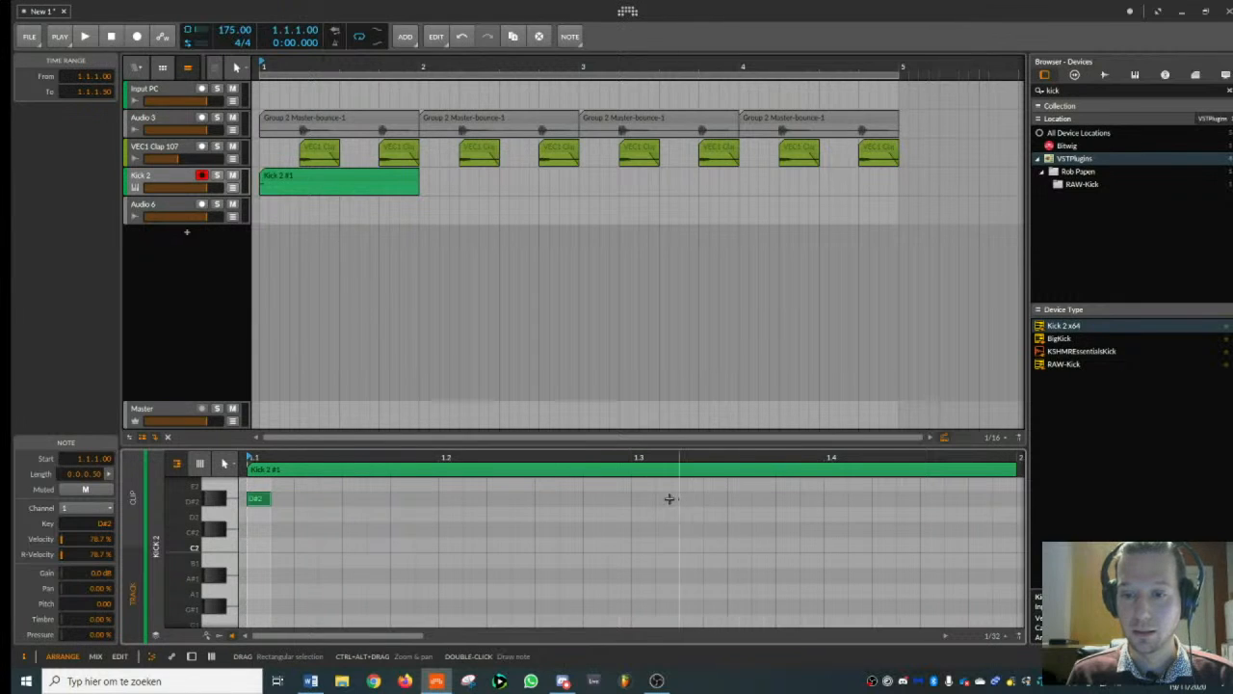
{"action": "double_click", "coordinate": [739, 498]}
{"action": "key", "text": "space"}
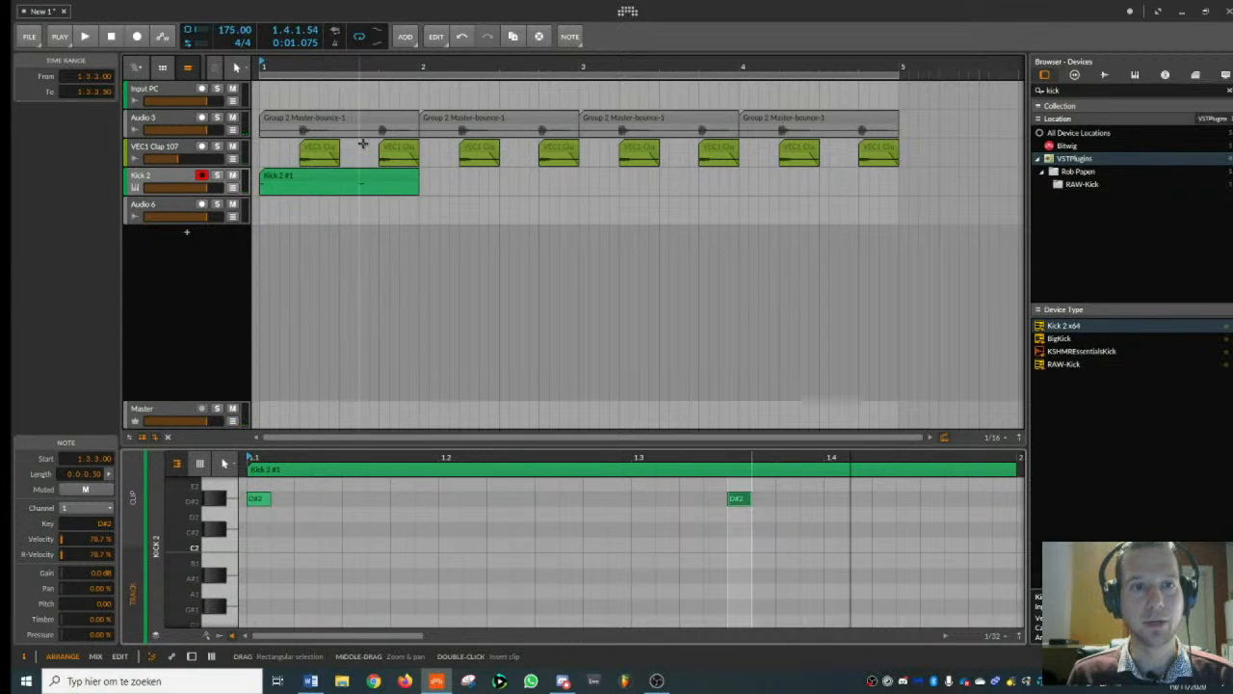
- Shorten the first bounced snare clip on Audio 3 to two beats and delete its copies in bars 2 to 4
{"action": "key", "text": "space"}
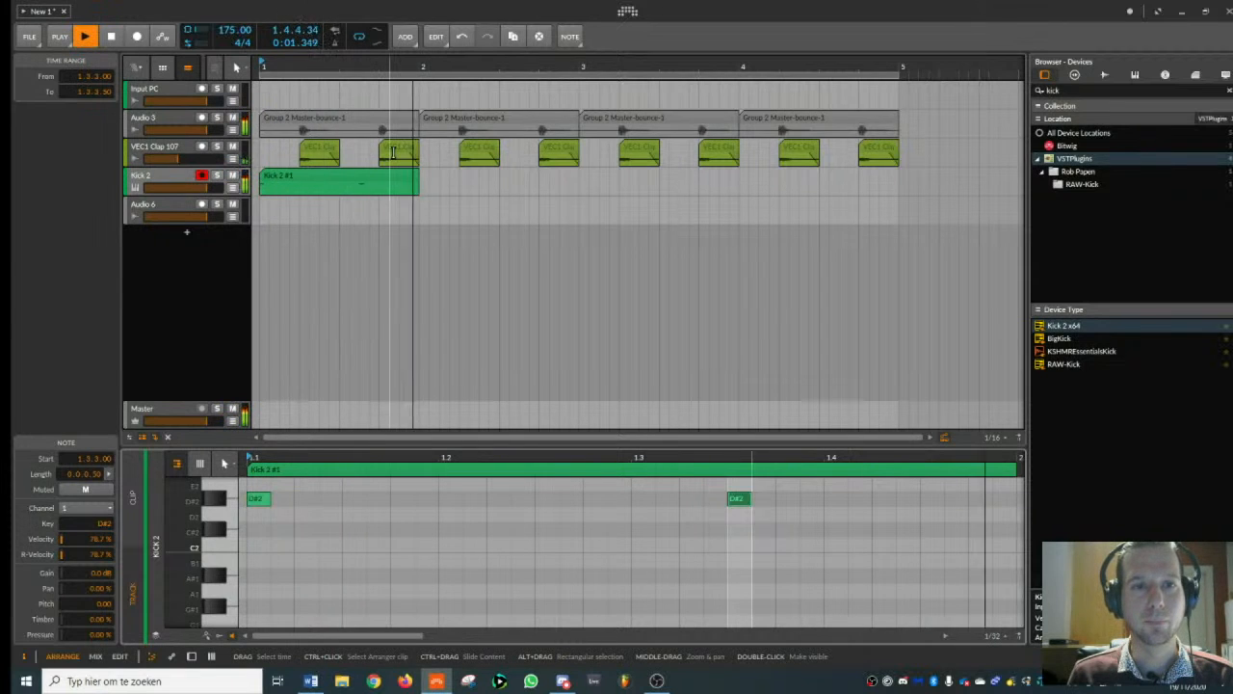
{"action": "key", "text": "space"}
{"action": "left_click", "coordinate": [247, 154]}
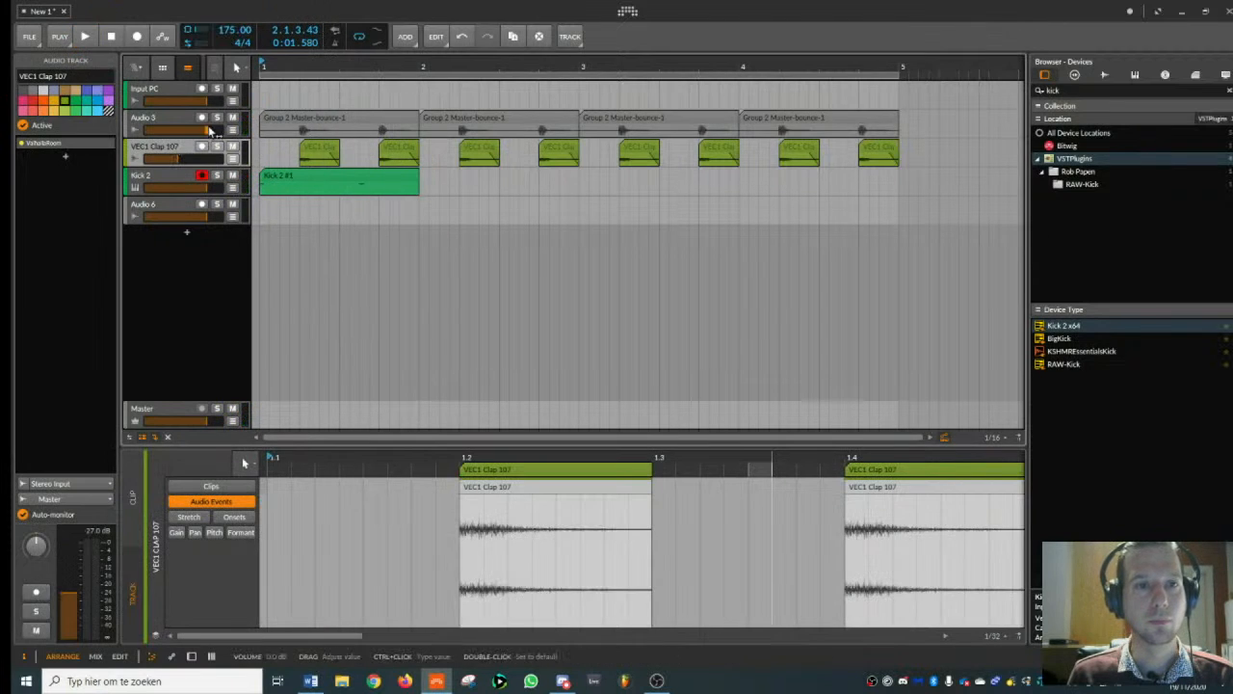
{"action": "left_click_drag", "start_coordinate": [417, 119], "coordinate": [337, 119]}
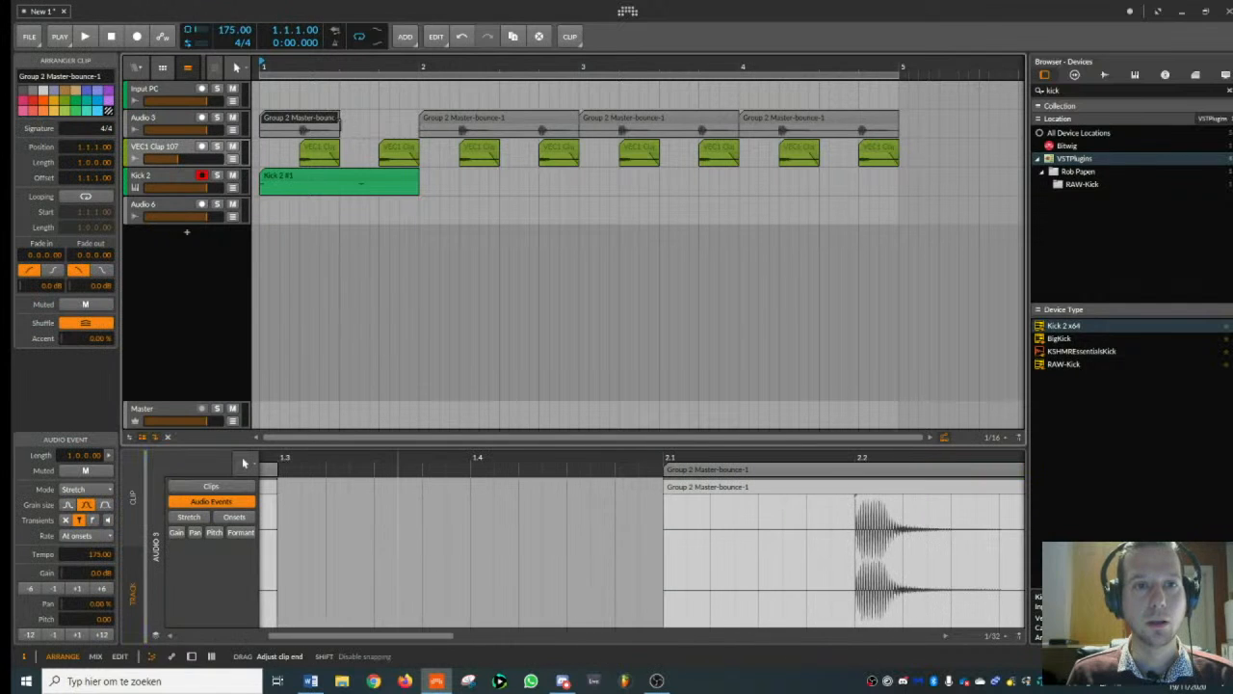
{"action": "left_click", "coordinate": [487, 124]}
{"action": "key", "text": "Delete"}
{"action": "left_click", "coordinate": [617, 123]}
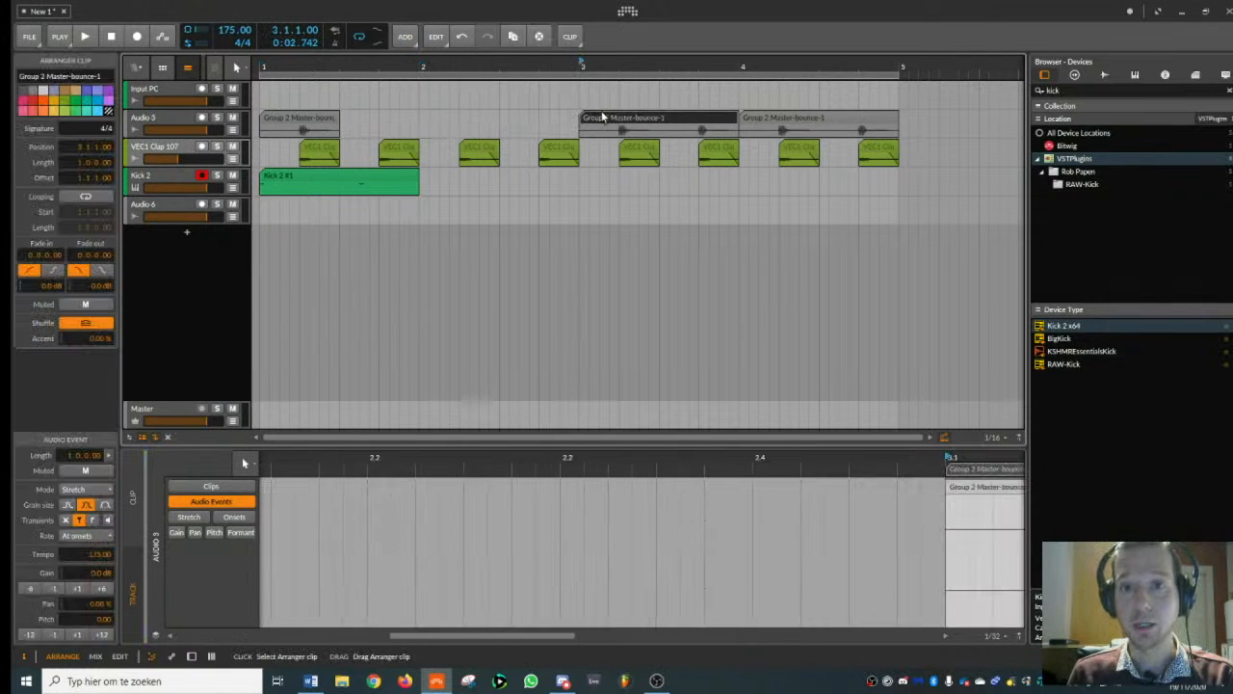
{"action": "key", "text": "Delete"}
{"action": "left_click", "coordinate": [781, 123]}
{"action": "key", "text": "Delete"}
- Duplicate the two-beat snare clip on Audio 3 end to end until it fills bars 1 to 4, and play the beat
{"action": "left_click", "coordinate": [303, 113]}
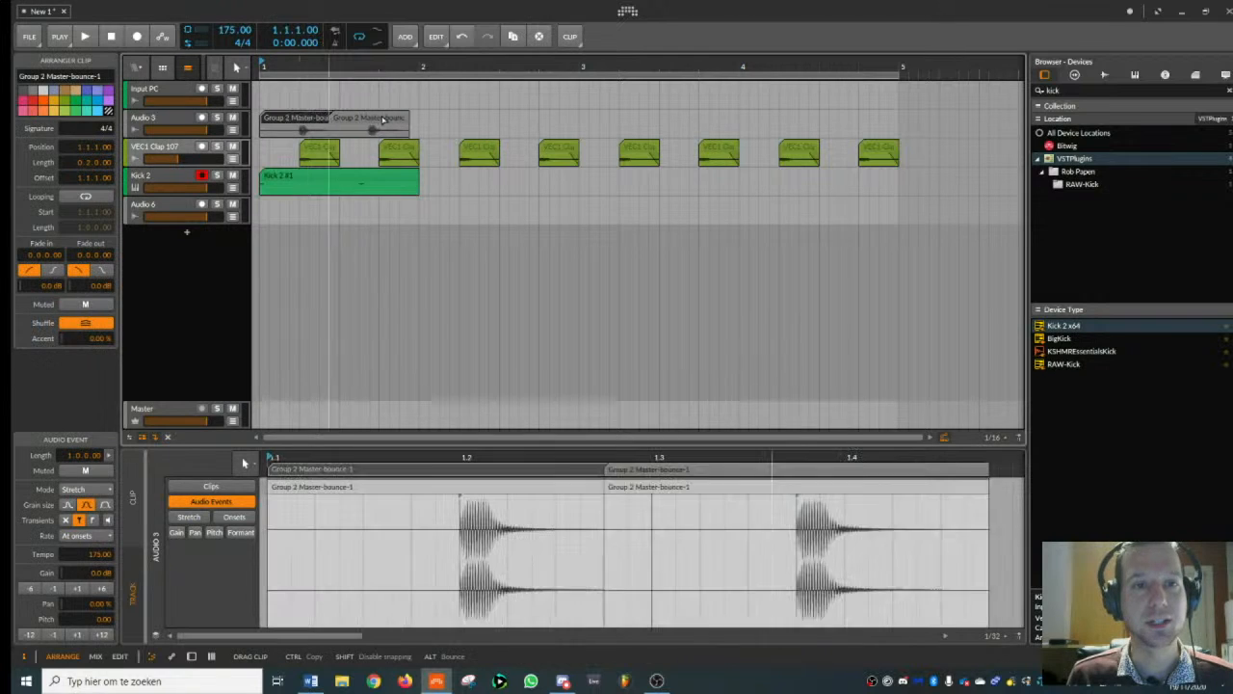
{"action": "key", "text": "ctrl+d"}
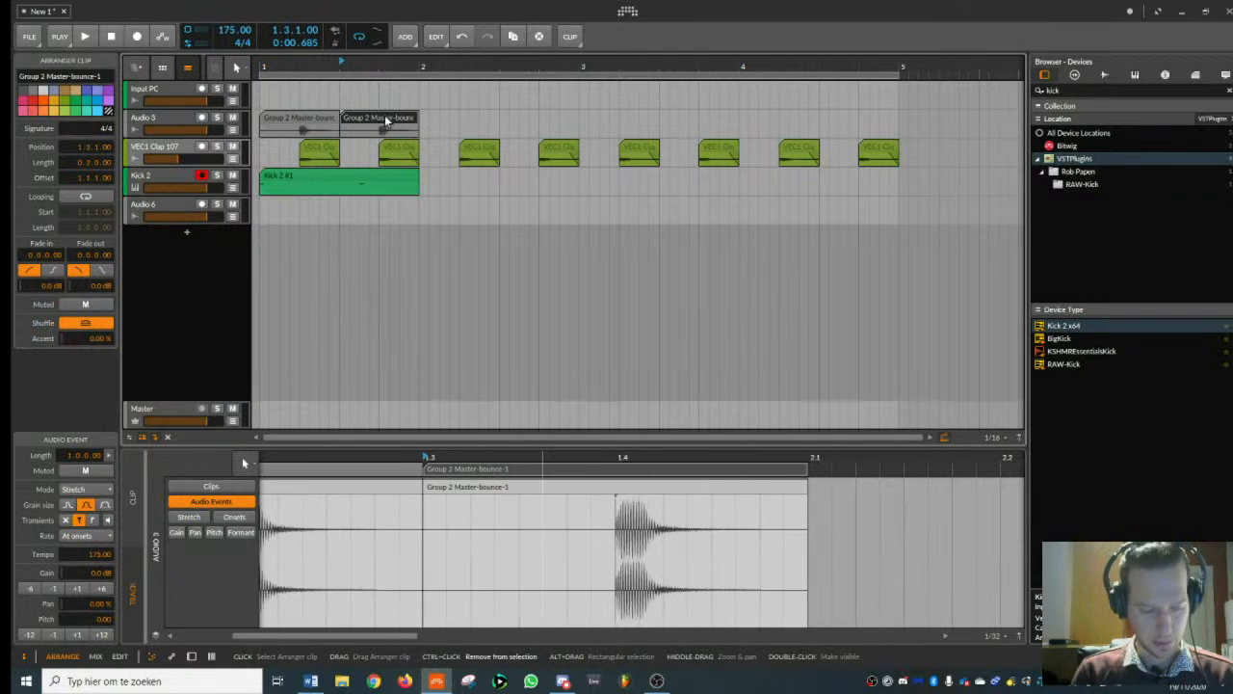
{"action": "key", "text": "ctrl+d"}
{"action": "key", "text": "ctrl+d"}
{"action": "key", "text": "ctrl+d"}
{"action": "key", "text": "ctrl+d"}
{"action": "key", "text": "ctrl+d"}
{"action": "key", "text": "ctrl+d"}
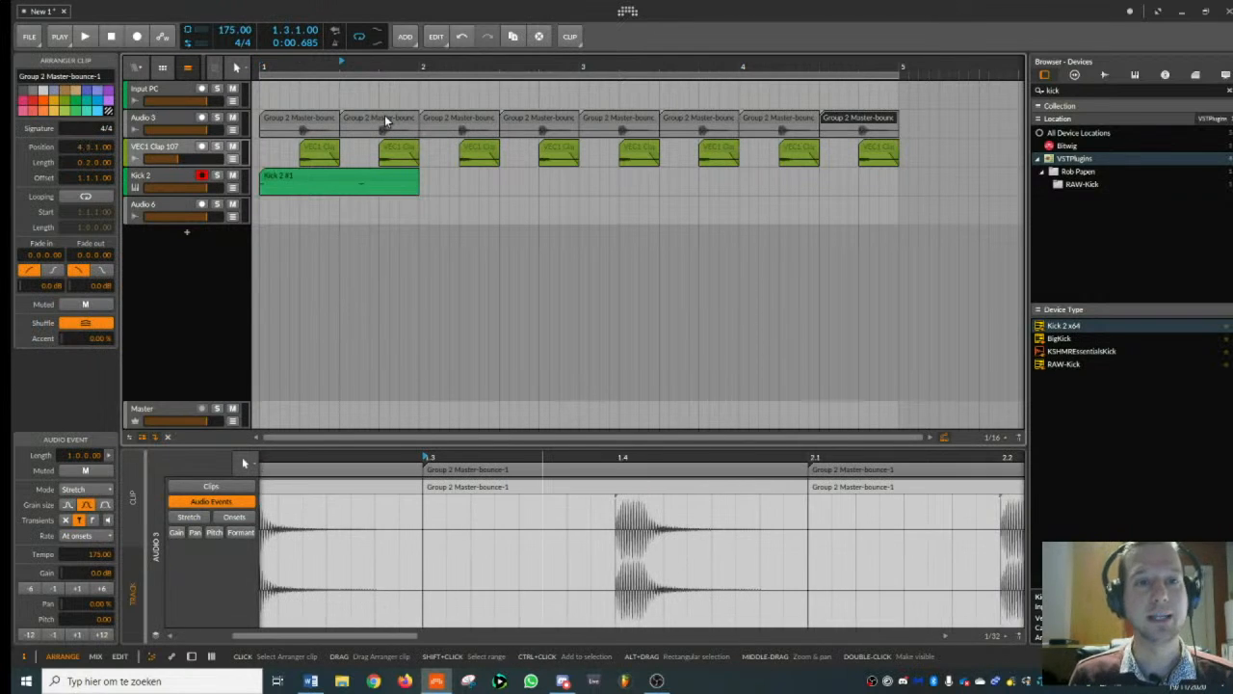
{"action": "left_click", "coordinate": [290, 118]}
{"action": "key", "text": "space"}
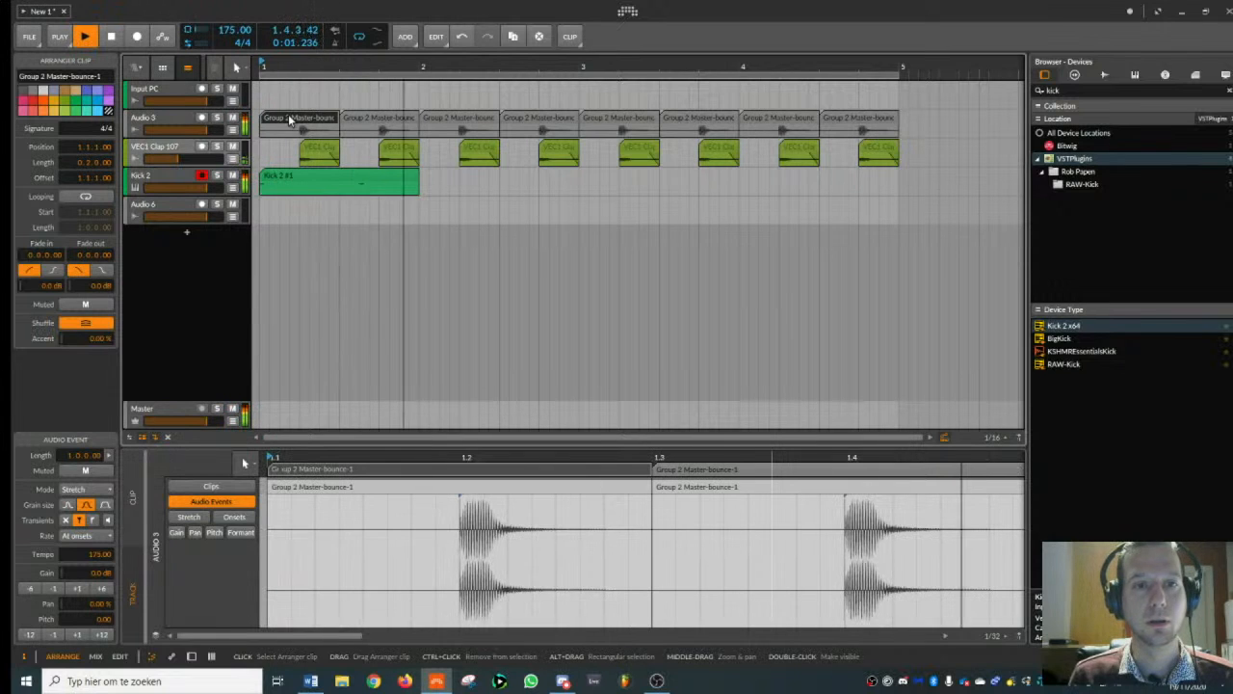
{"action": "key", "text": "space"}
- Show the Kick 2 track's device chain and group the Kick 2 plugin into an Instrument Layer
{"action": "scroll", "coordinate": [333, 193], "scroll_direction": "down", "scroll_amount": 1}
{"action": "left_click", "coordinate": [183, 177]}
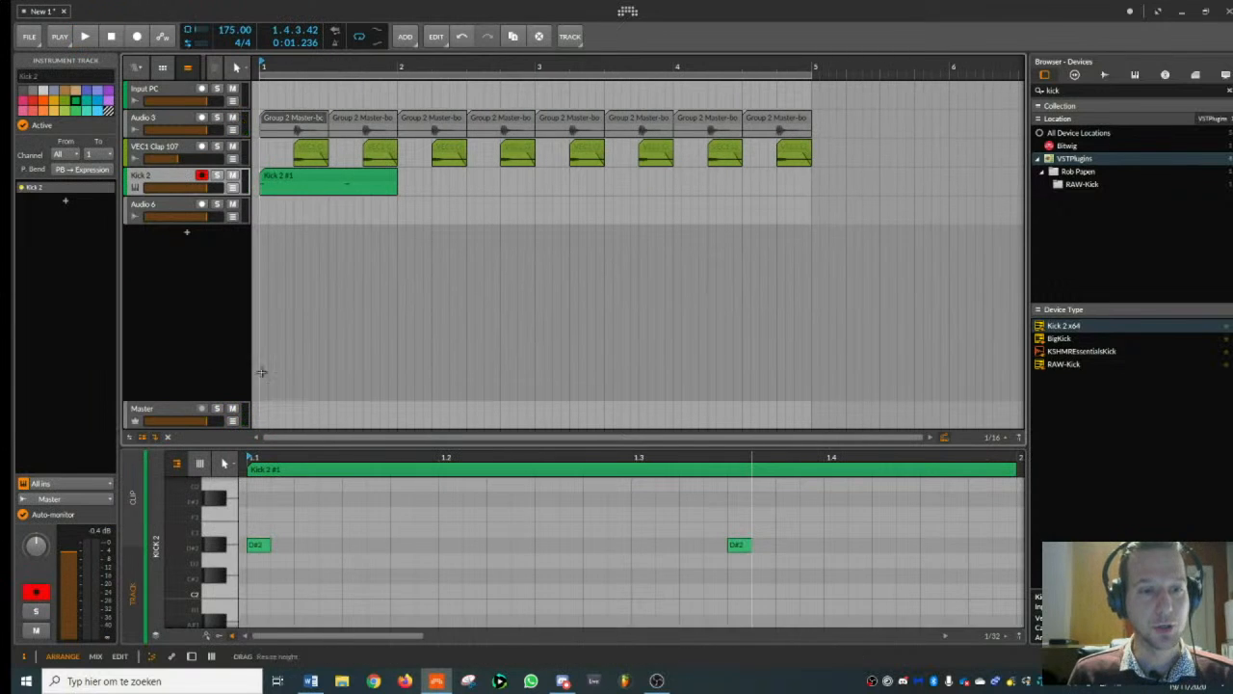
{"action": "key", "text": "d"}
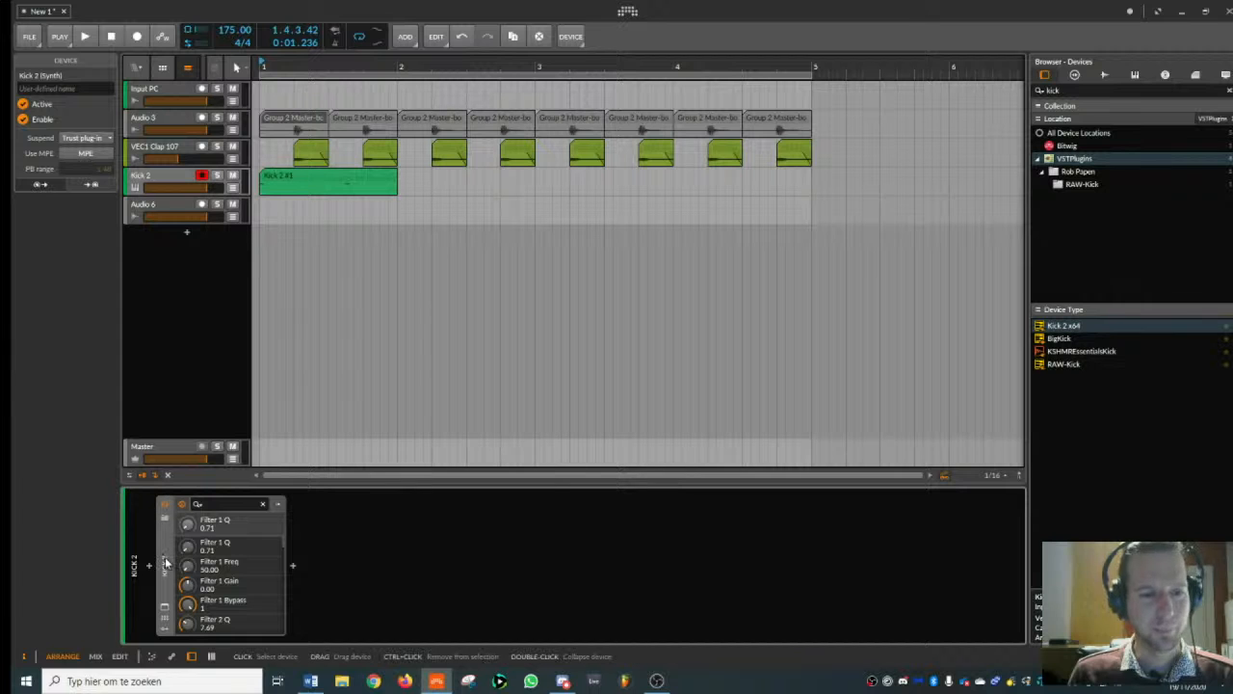
{"action": "key", "text": "ctrl+g"}
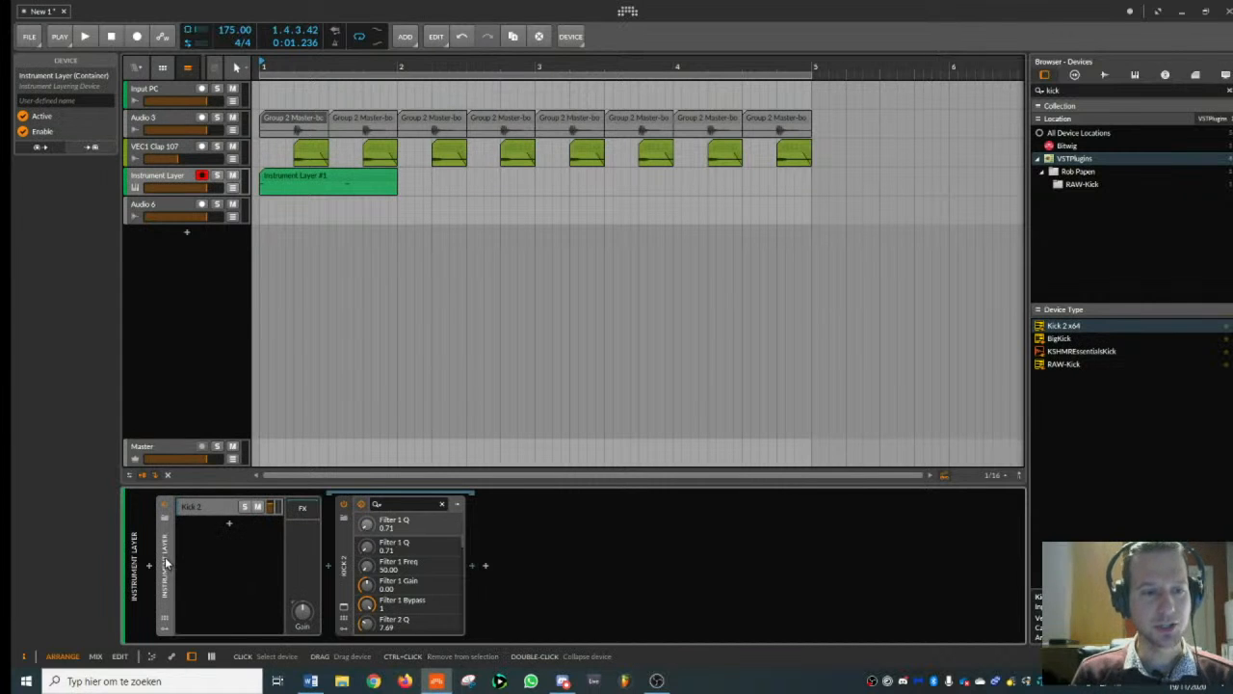
- Clear the browser search and open the VES2 Bassdrums sample folder in Vengeance Electroshock vol_2
{"action": "left_click_drag", "start_coordinate": [1085, 90], "coordinate": [861, 113]}
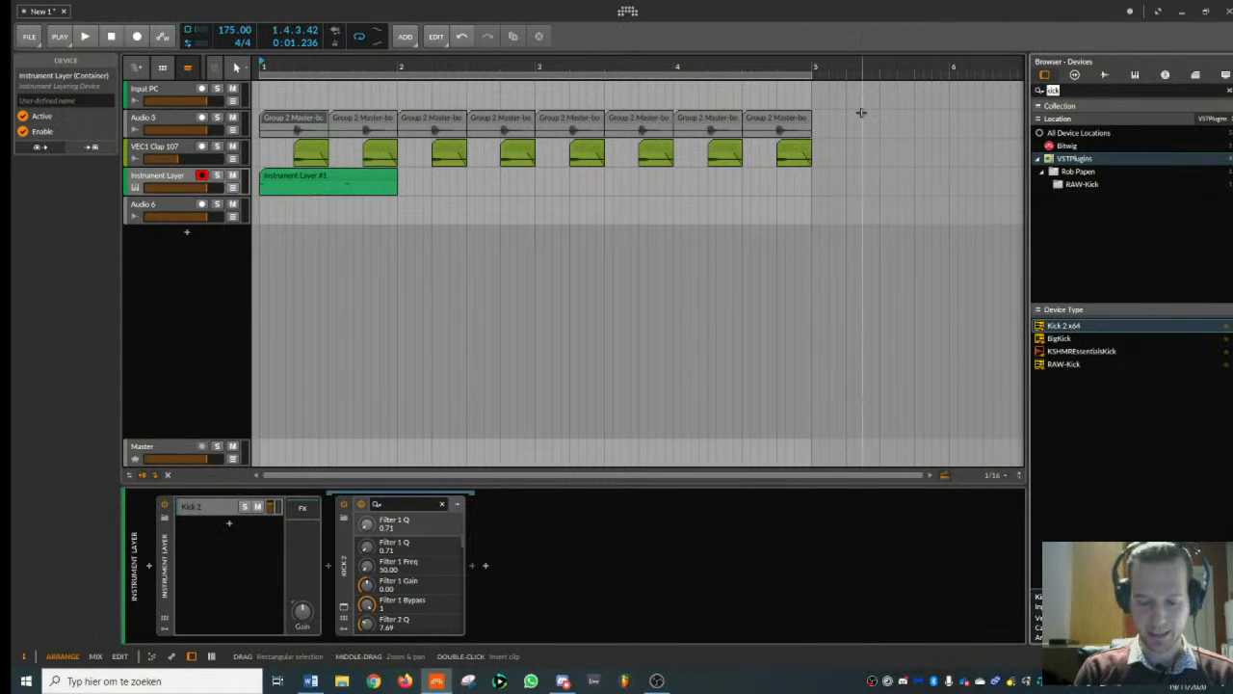
{"action": "key", "text": "BackSpace"}
{"action": "left_click", "coordinate": [1105, 74]}
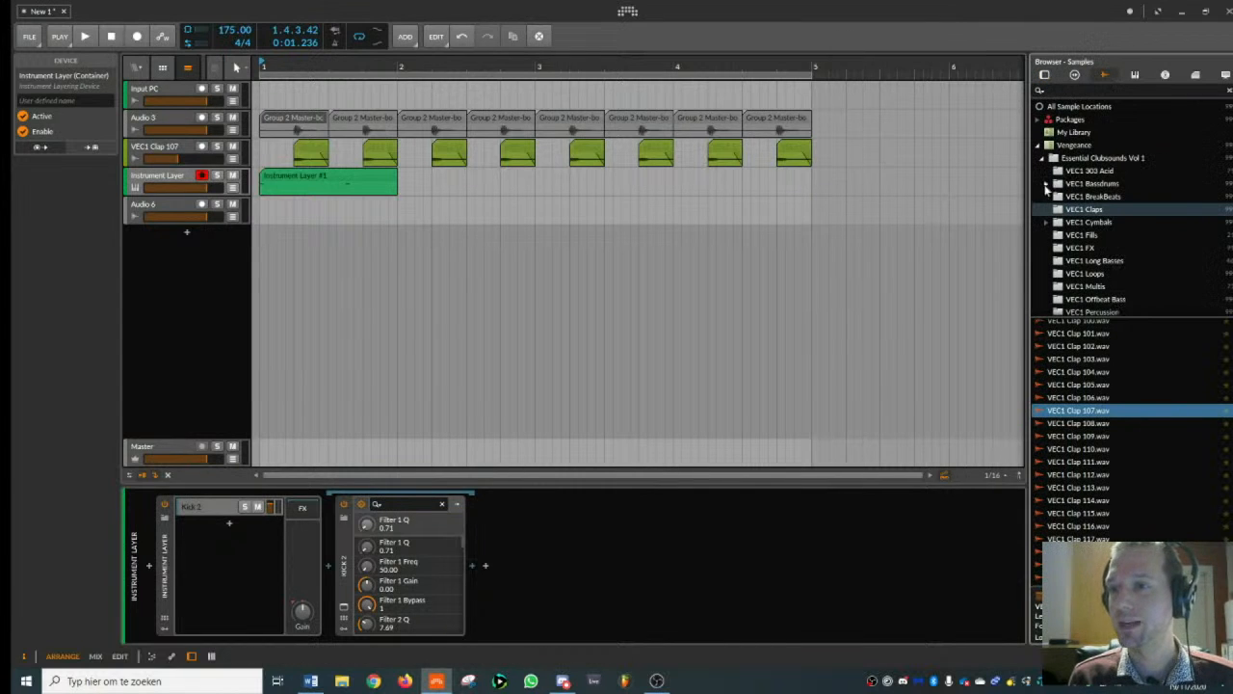
{"action": "left_click", "coordinate": [1043, 159]}
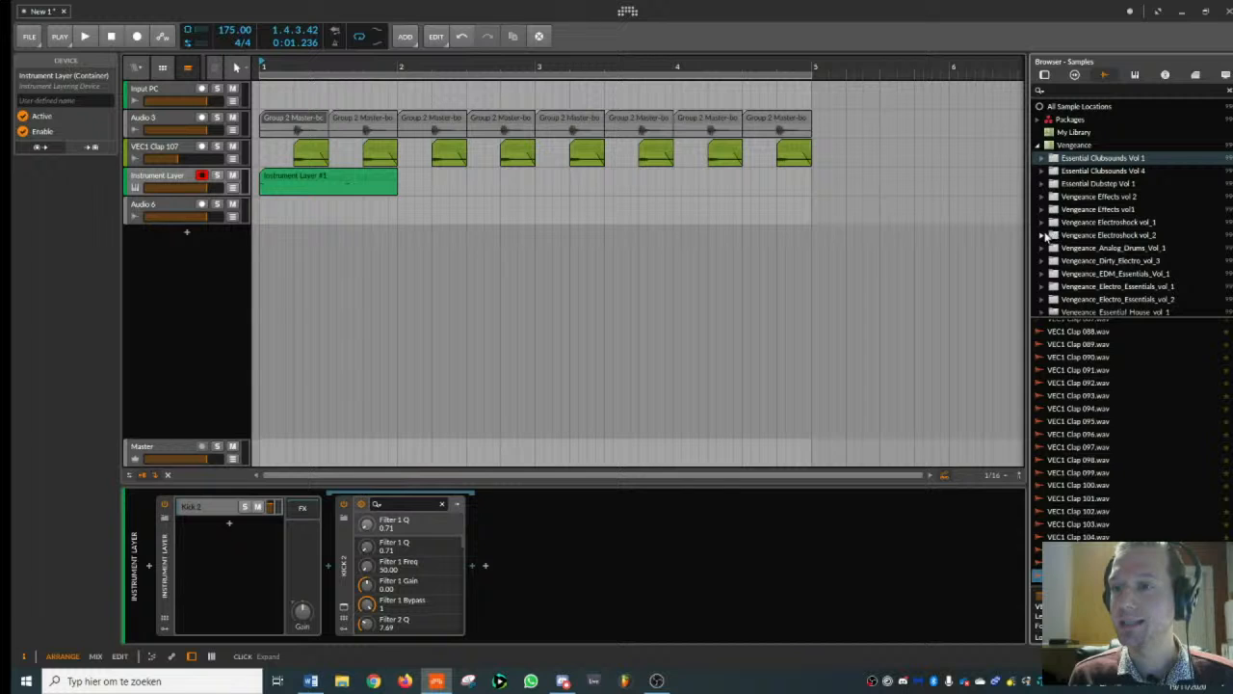
{"action": "left_click", "coordinate": [1043, 236]}
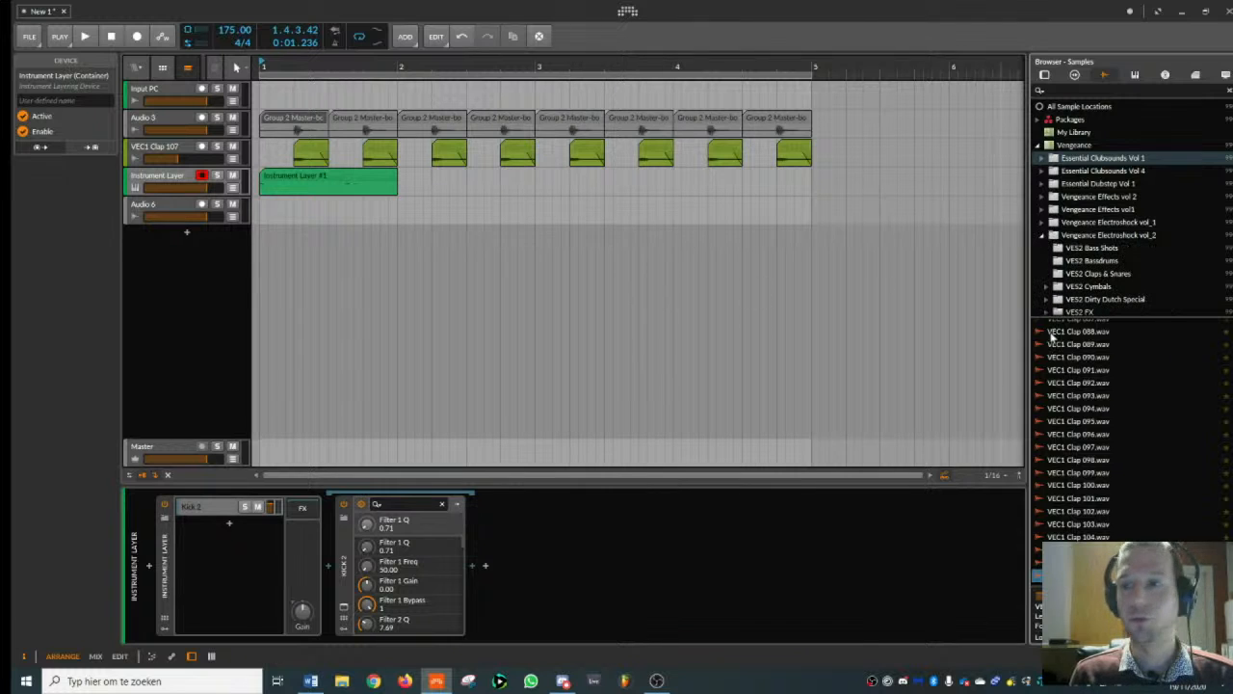
{"action": "scroll", "coordinate": [1121, 238], "scroll_direction": "down", "scroll_amount": 2}
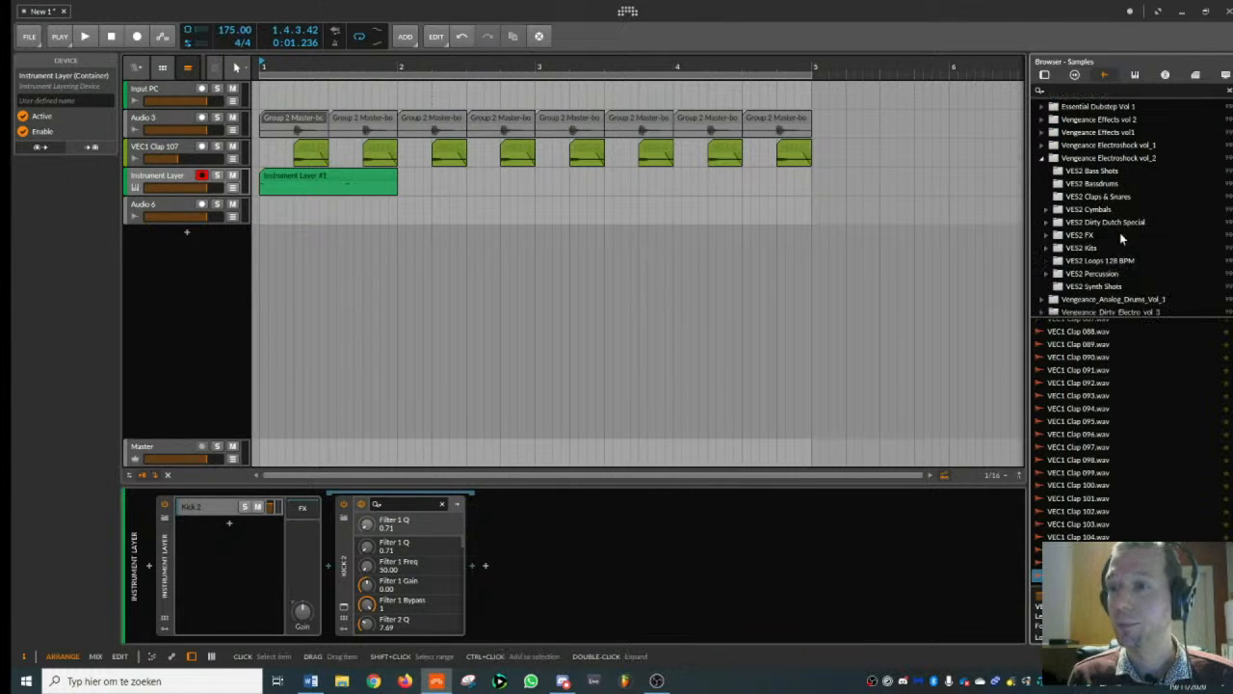
{"action": "left_click", "coordinate": [1094, 183]}
- Audition the VES2 Bassdrum samples, working back through the list to number 117, for a kick layer
{"action": "left_click", "coordinate": [1098, 423]}
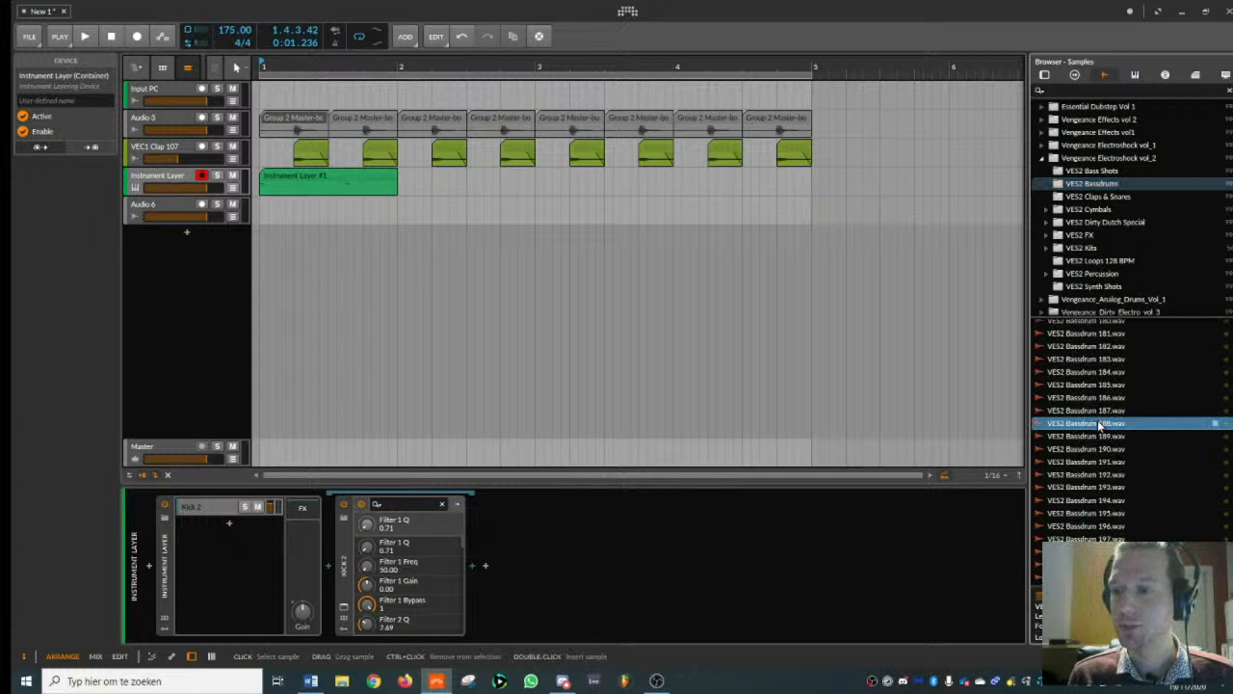
{"action": "left_click", "coordinate": [1089, 474]}
{"action": "left_click", "coordinate": [1089, 449]}
{"action": "left_click", "coordinate": [1095, 513]}
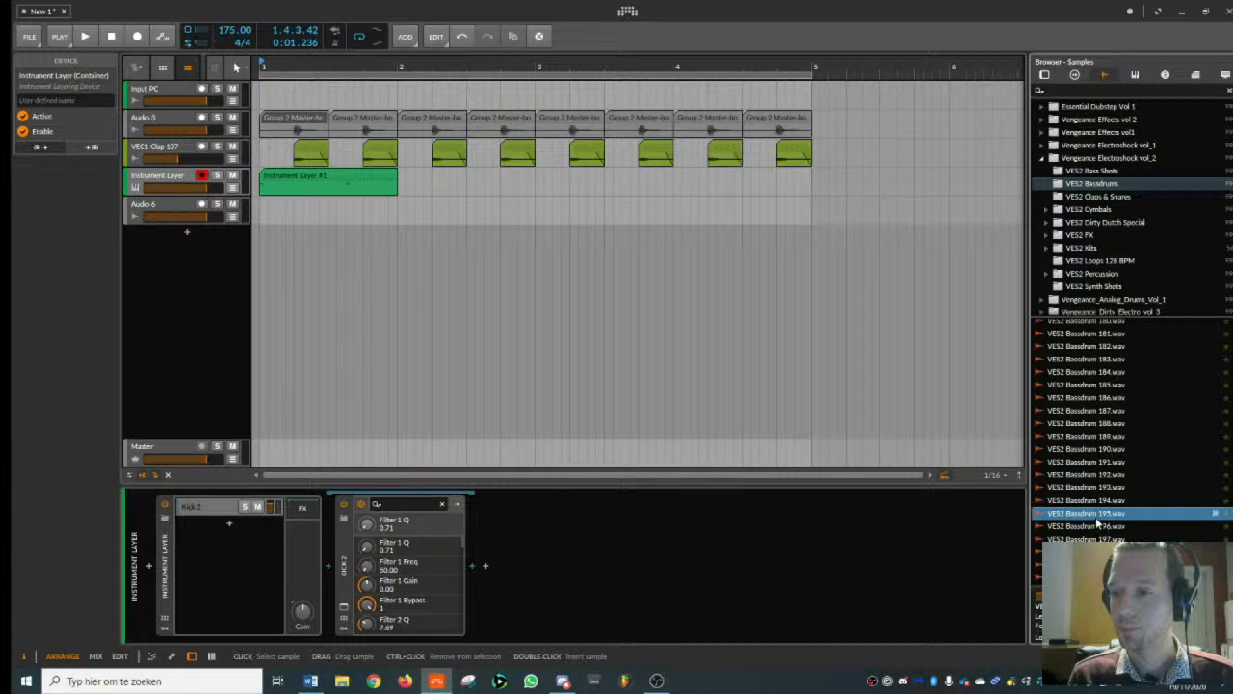
{"action": "left_click", "coordinate": [1096, 527]}
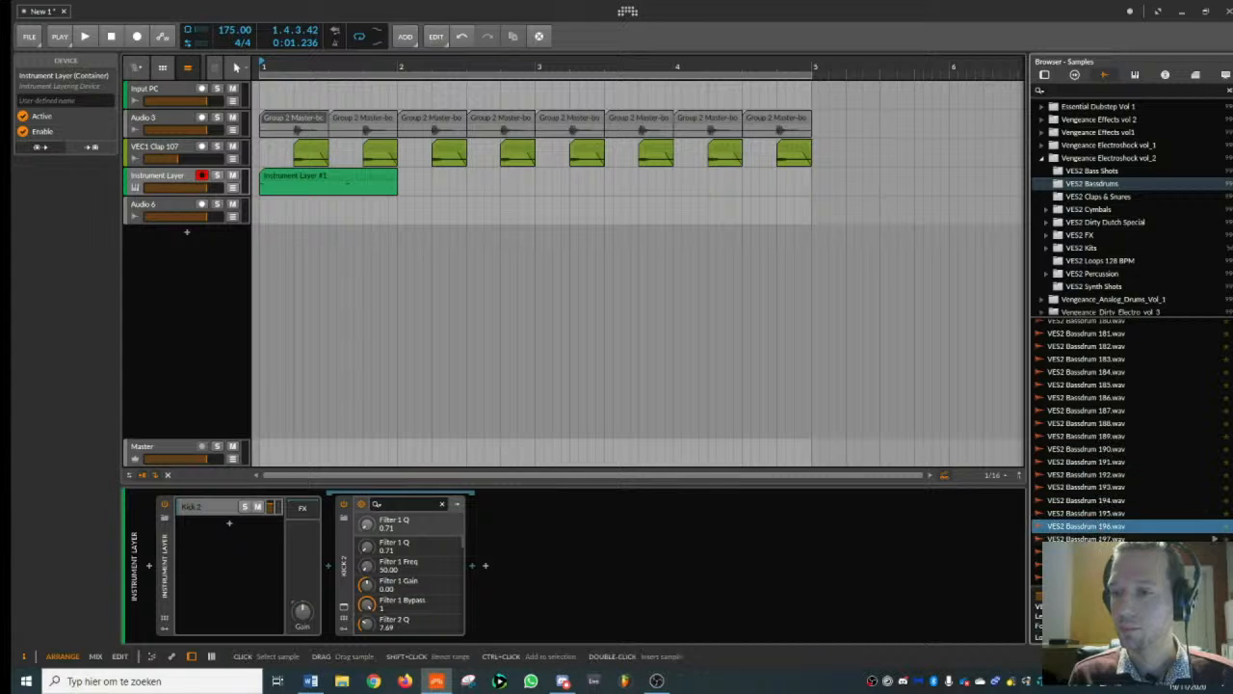
{"action": "left_click", "coordinate": [1104, 539]}
{"action": "left_click", "coordinate": [1101, 528]}
{"action": "left_click", "coordinate": [1101, 551]}
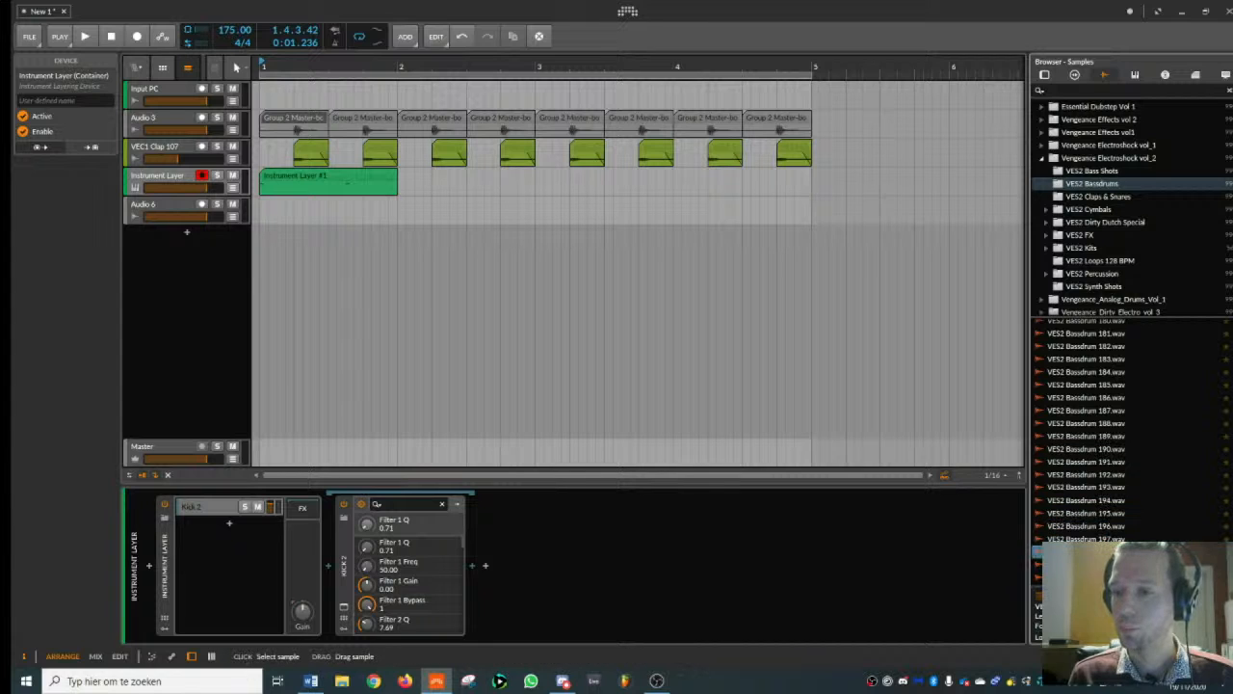
{"action": "scroll", "coordinate": [1097, 387], "scroll_direction": "up", "scroll_amount": 7}
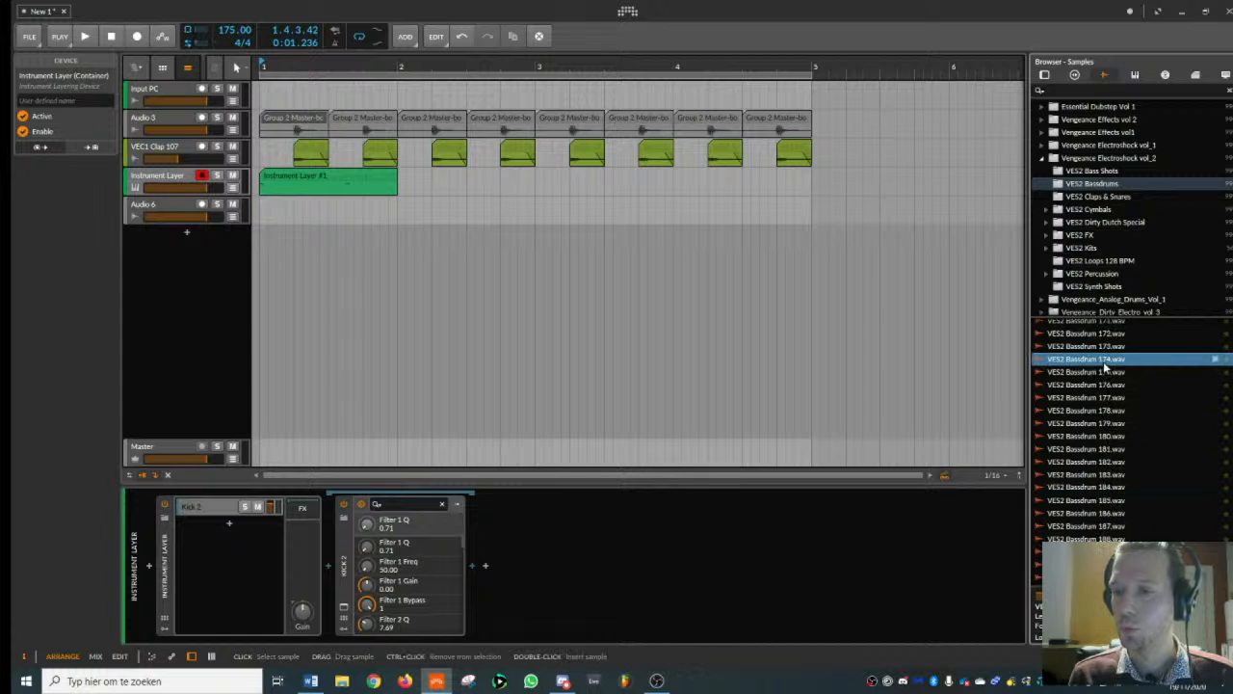
{"action": "left_click", "coordinate": [1104, 361]}
{"action": "left_click", "coordinate": [1105, 347]}
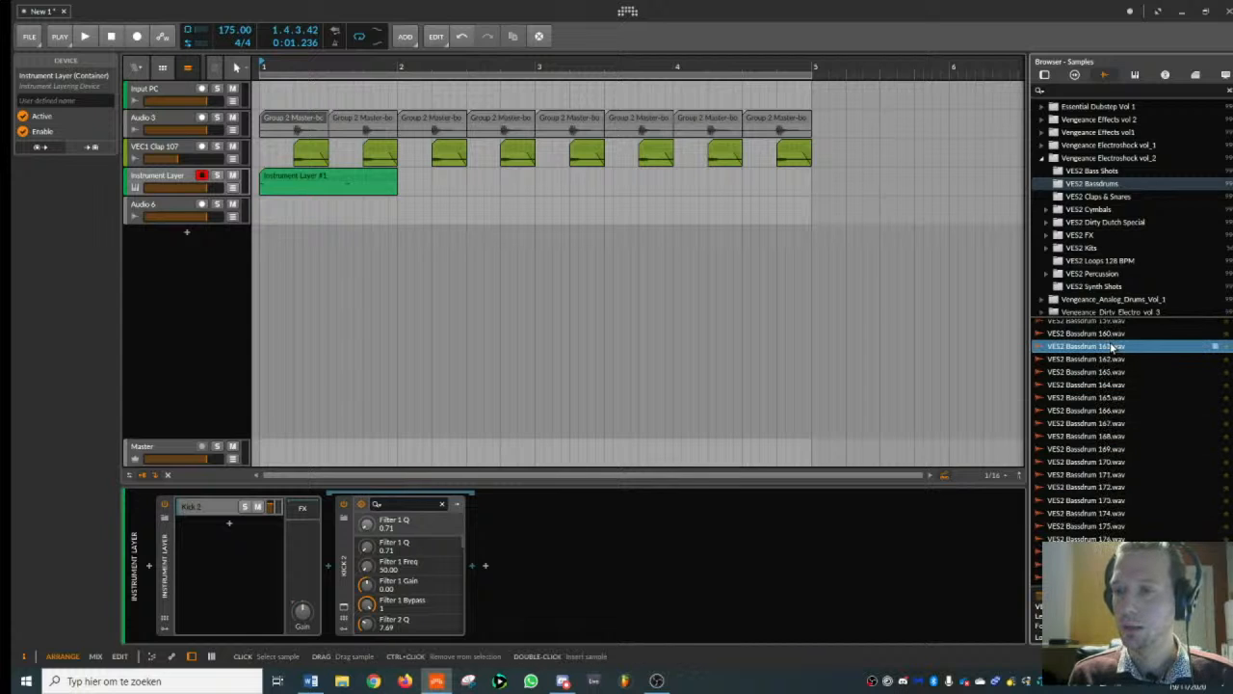
{"action": "left_click", "coordinate": [1103, 336]}
{"action": "left_click", "coordinate": [1105, 347]}
{"action": "scroll", "coordinate": [1106, 349], "scroll_direction": "up", "scroll_amount": 2}
{"action": "left_click", "coordinate": [1110, 372]}
{"action": "left_click", "coordinate": [1106, 346]}
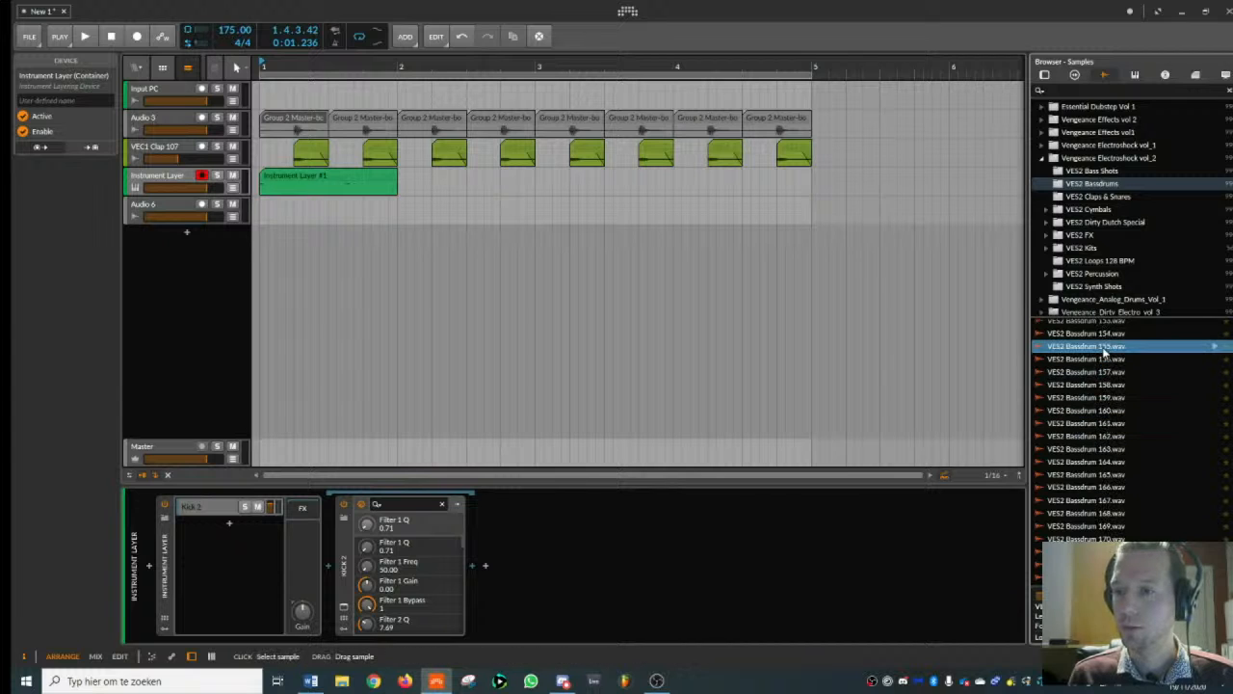
{"action": "scroll", "coordinate": [1107, 348], "scroll_direction": "up", "scroll_amount": 3}
{"action": "left_click", "coordinate": [1106, 347]}
{"action": "left_click", "coordinate": [1106, 359]}
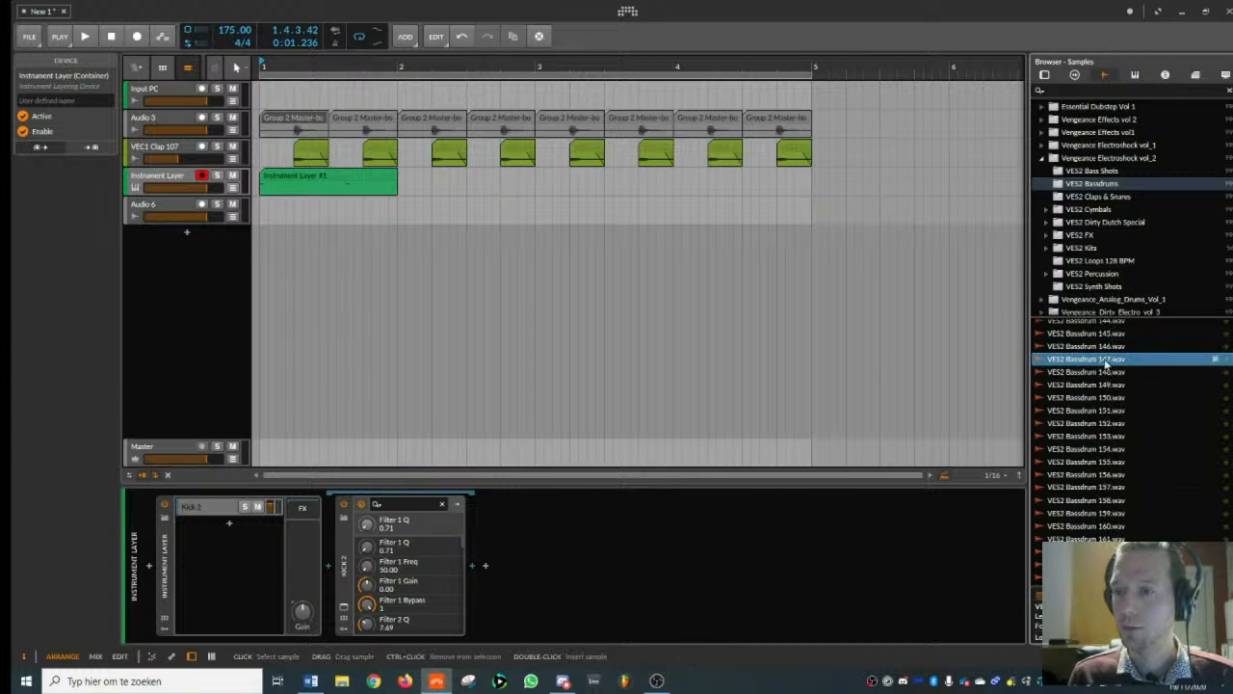
{"action": "left_click", "coordinate": [1105, 372]}
{"action": "scroll", "coordinate": [1103, 372], "scroll_direction": "up", "scroll_amount": 3}
{"action": "left_click", "coordinate": [1101, 348]}
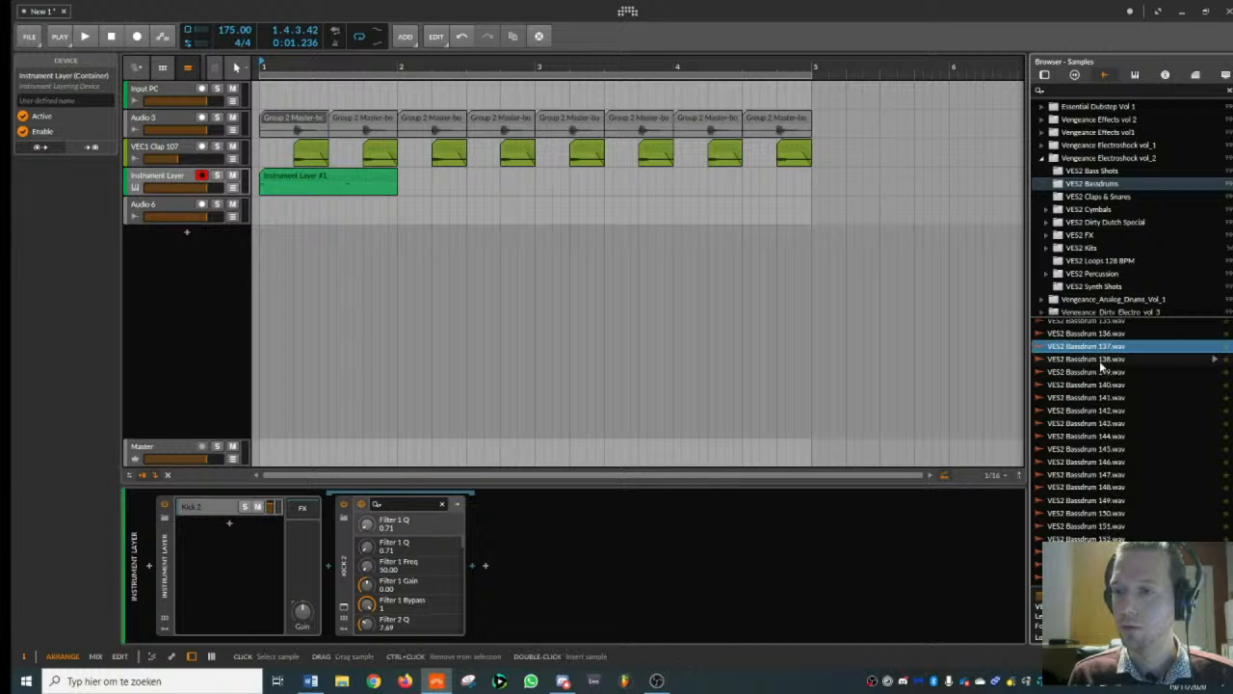
{"action": "left_click", "coordinate": [1102, 360]}
{"action": "left_click", "coordinate": [1101, 373]}
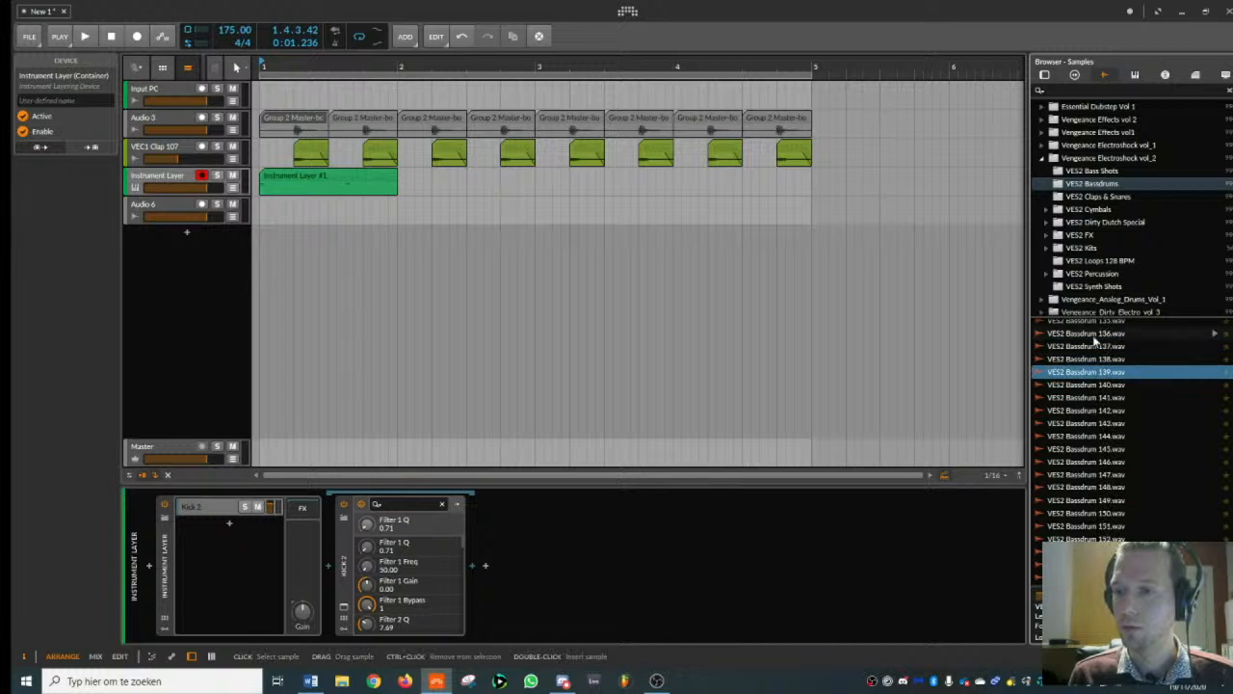
{"action": "left_click", "coordinate": [1095, 335]}
{"action": "scroll", "coordinate": [1095, 334], "scroll_direction": "up", "scroll_amount": 2}
{"action": "left_click", "coordinate": [1095, 334]}
{"action": "left_click", "coordinate": [1095, 347]}
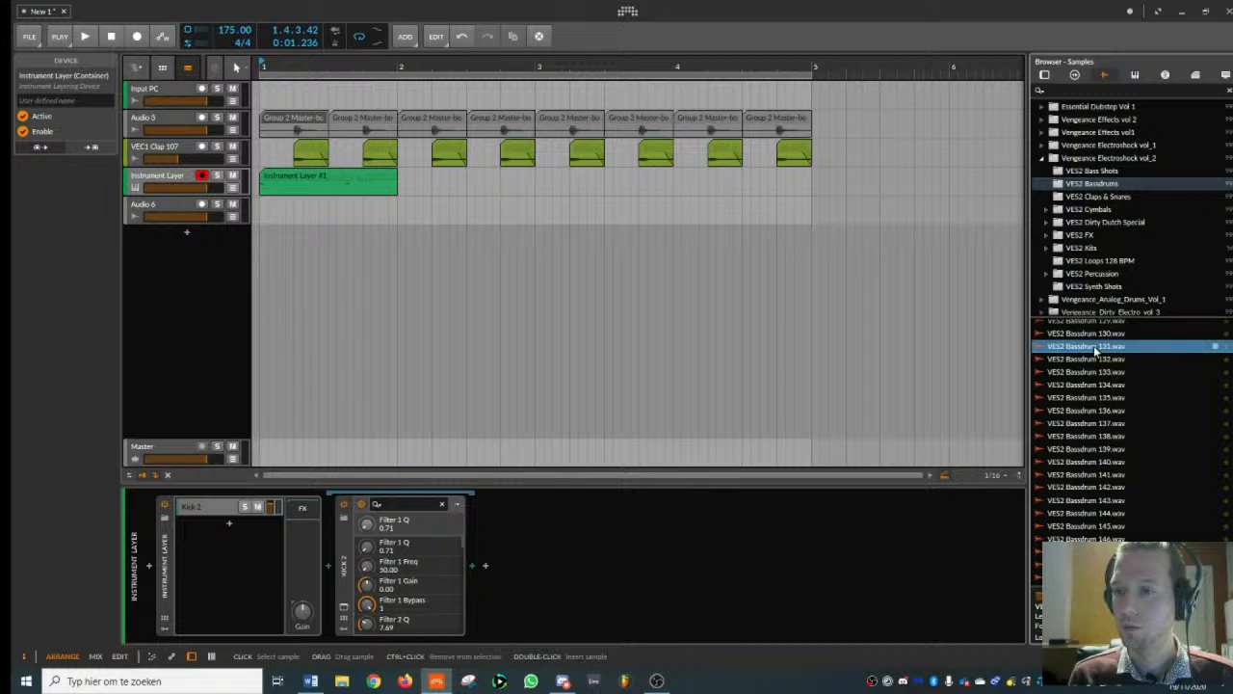
{"action": "left_click", "coordinate": [1096, 359]}
{"action": "key", "text": "Up"}
{"action": "key", "text": "Up"}
{"action": "key", "text": "Up"}
{"action": "key", "text": "Up"}
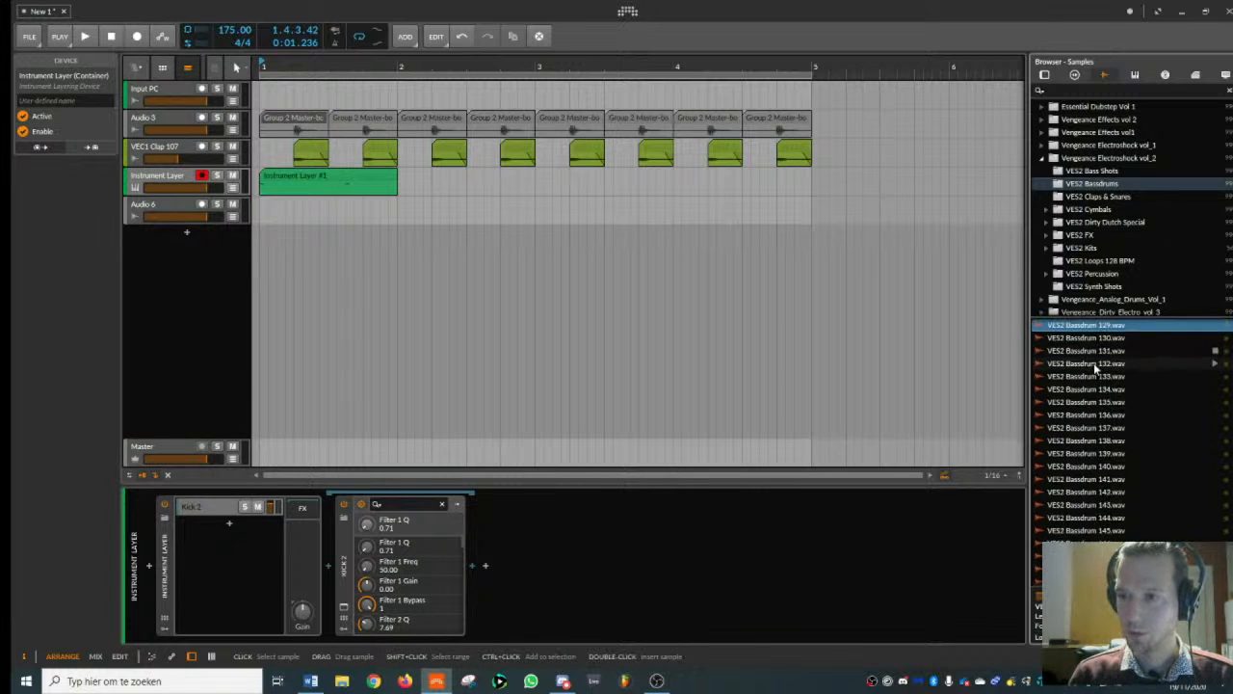
{"action": "key", "text": "Up"}
{"action": "key", "text": "Up"}
{"action": "key", "text": "Up"}
{"action": "key", "text": "Up"}
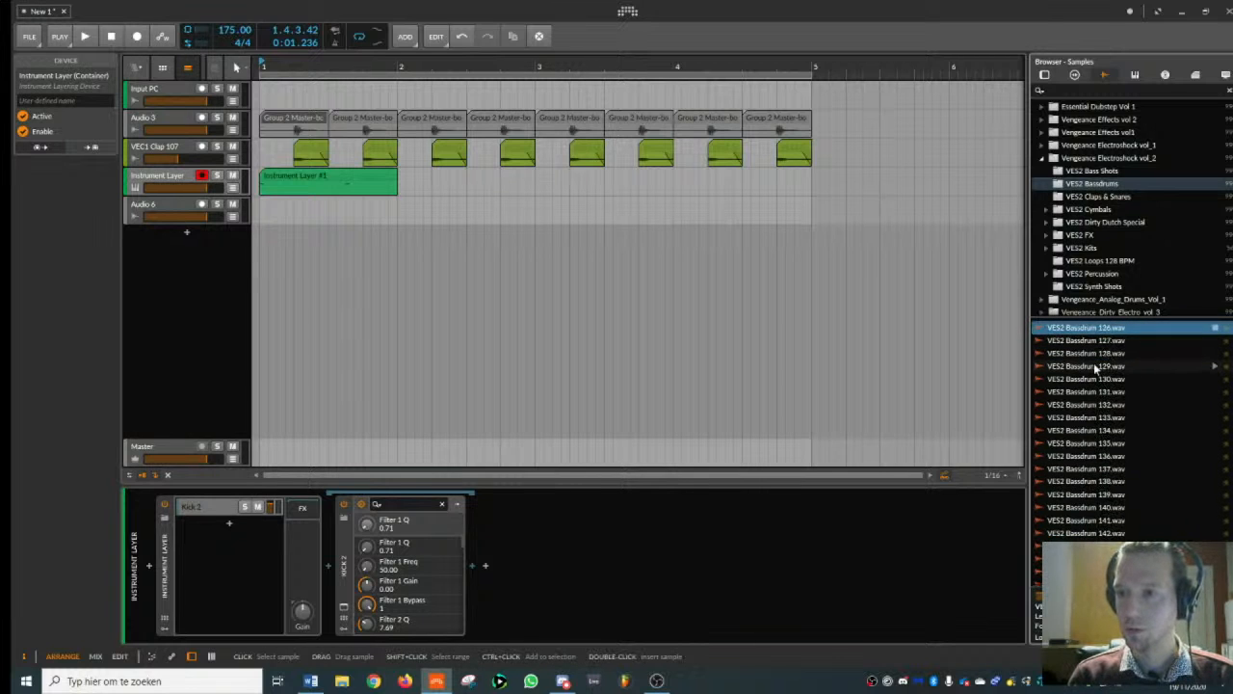
{"action": "key", "text": "Up"}
{"action": "key", "text": "Up"}
{"action": "key", "text": "Up"}
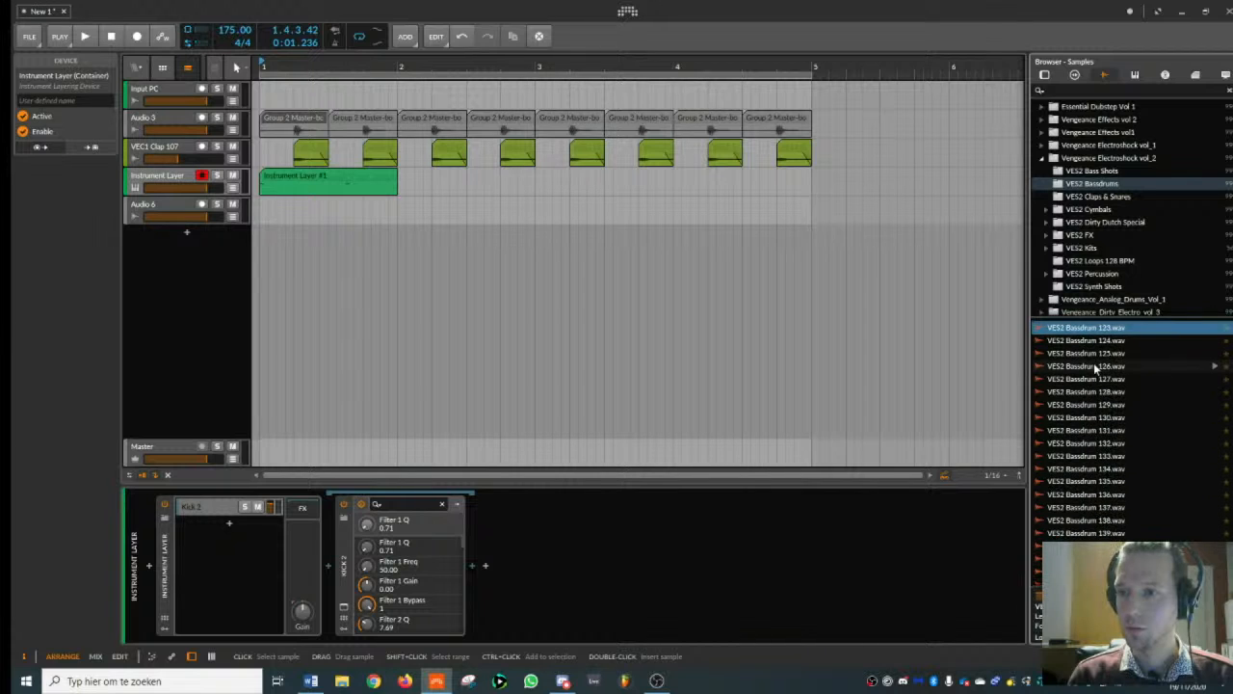
{"action": "key", "text": "Up"}
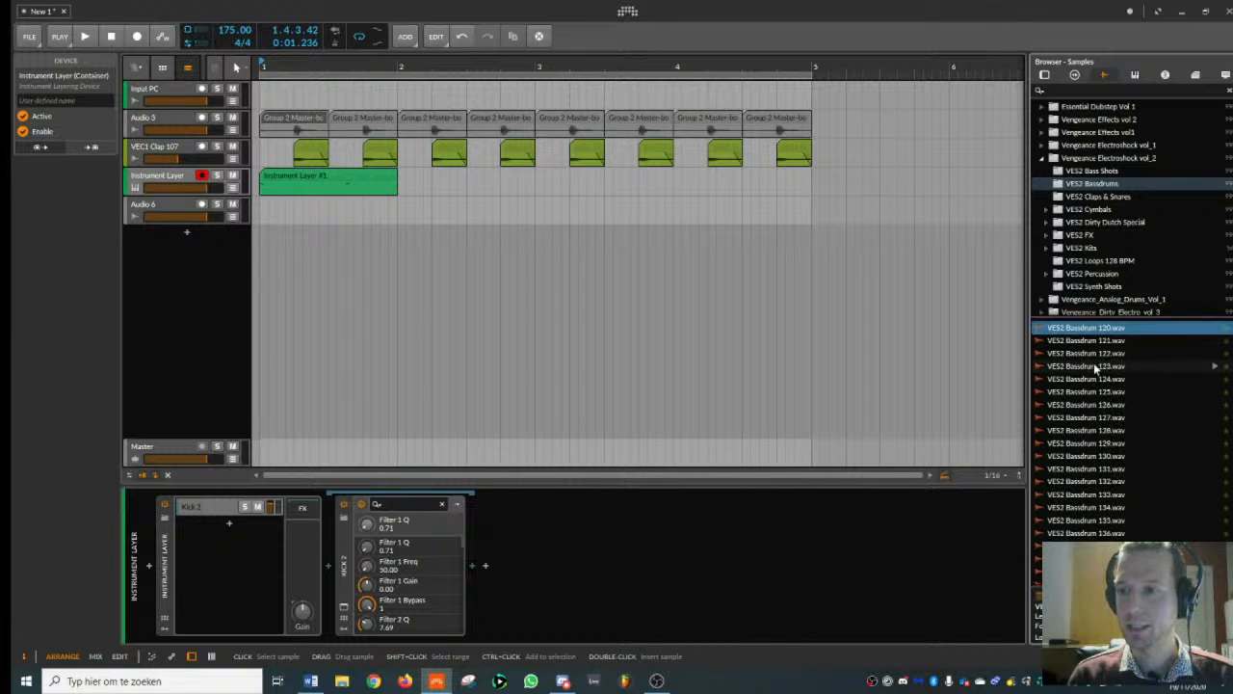
{"action": "key", "text": "Up"}
{"action": "key", "text": "Up"}
{"action": "key", "text": "Up"}
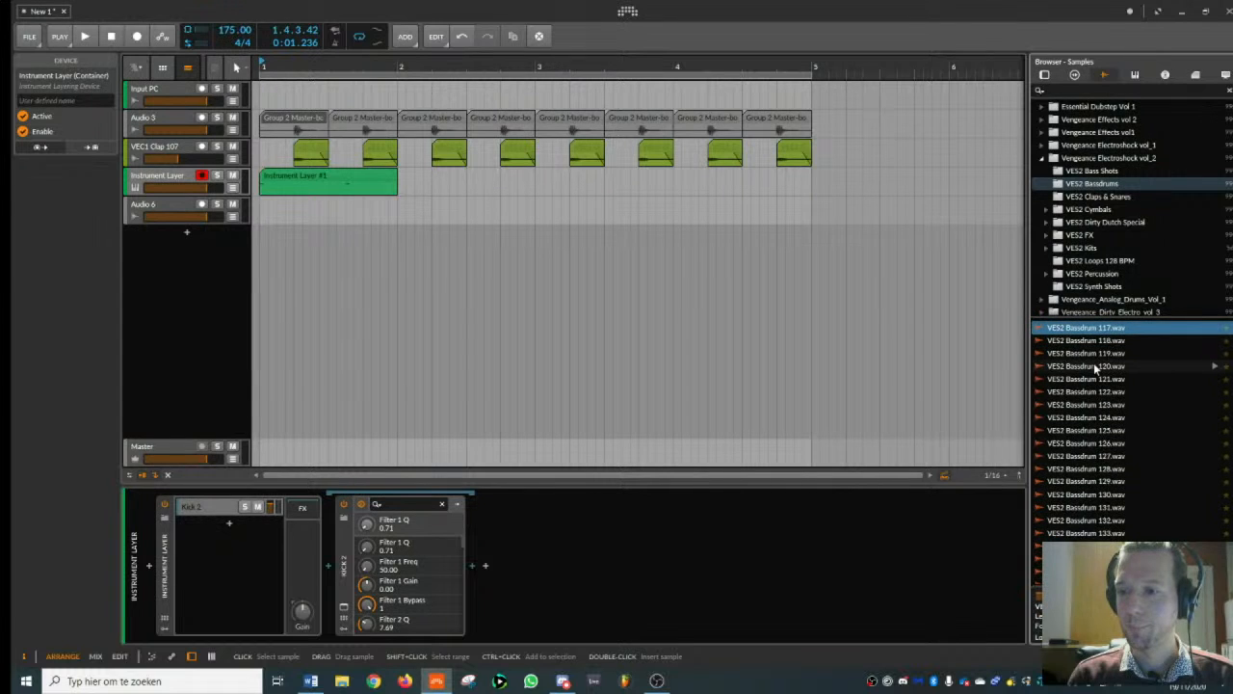
- Collapse the Vengeance Electroshock vol_2 folder and open VES1 Bassdrums in Vengeance Electroshock vol_1
{"action": "left_click", "coordinate": [1043, 158]}
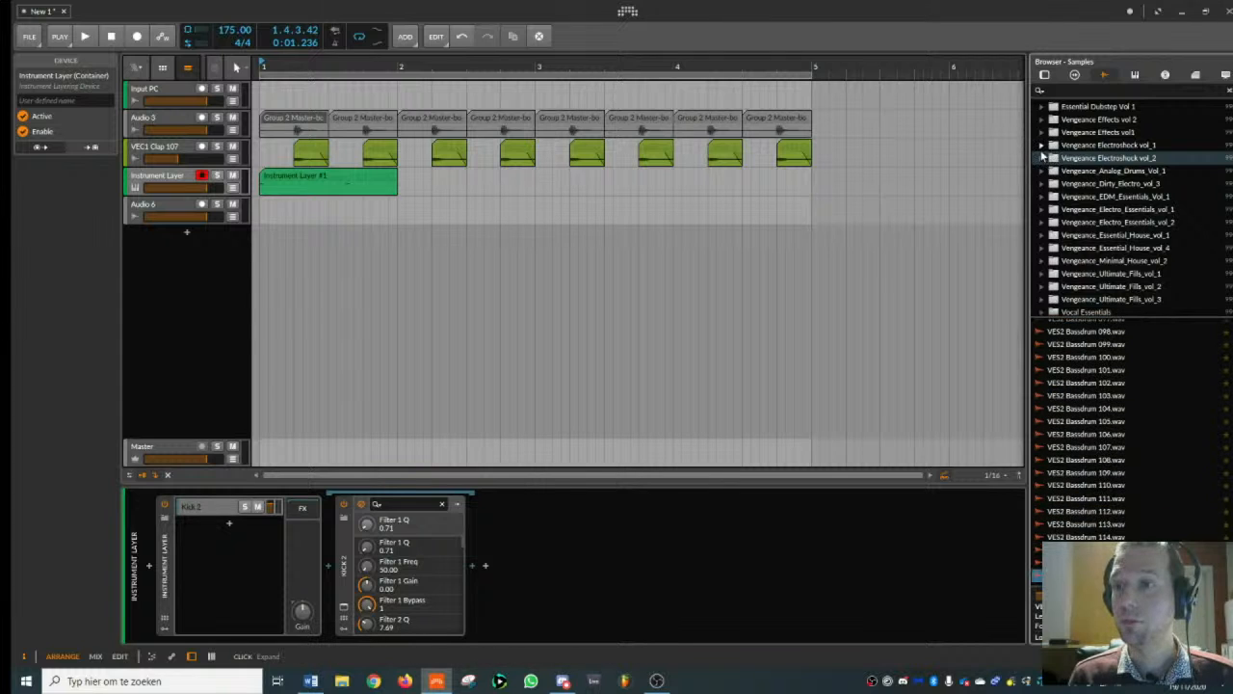
{"action": "left_click", "coordinate": [1042, 145]}
{"action": "left_click", "coordinate": [1094, 158]}
- Audition the VES1 Bassdrums samples between numbers 170 and 138 for a kick layer, settling on number 138
{"action": "left_click", "coordinate": [1111, 372]}
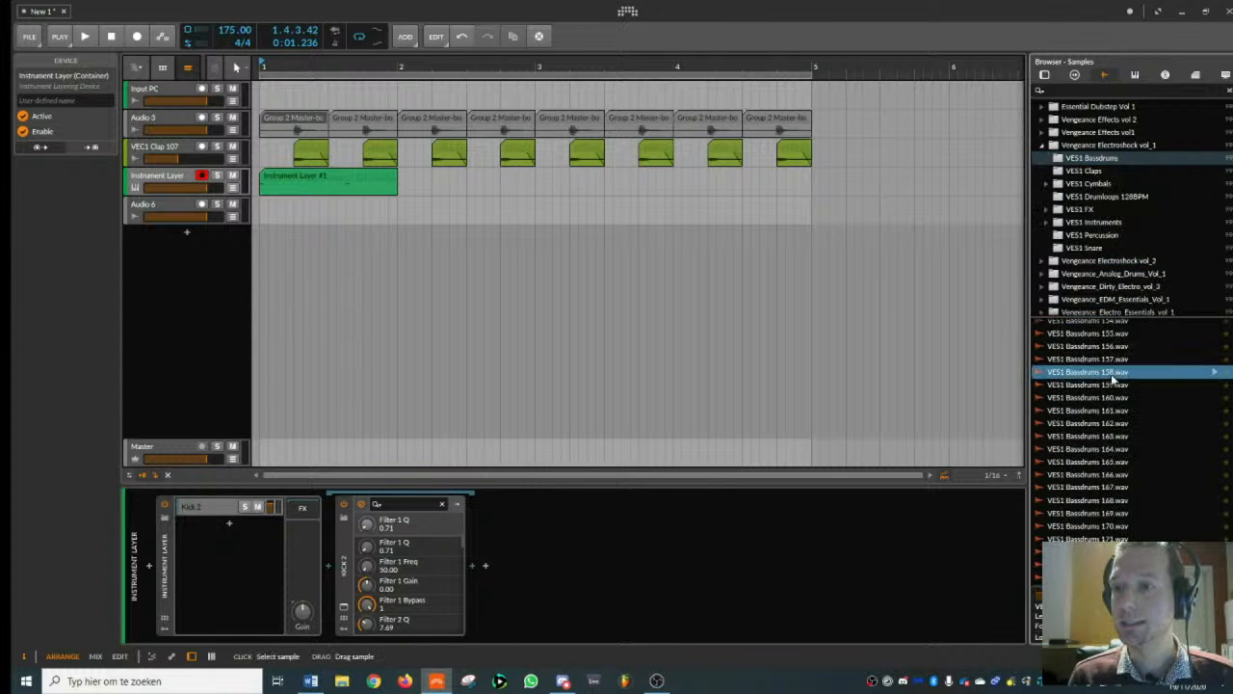
{"action": "key", "text": "Down"}
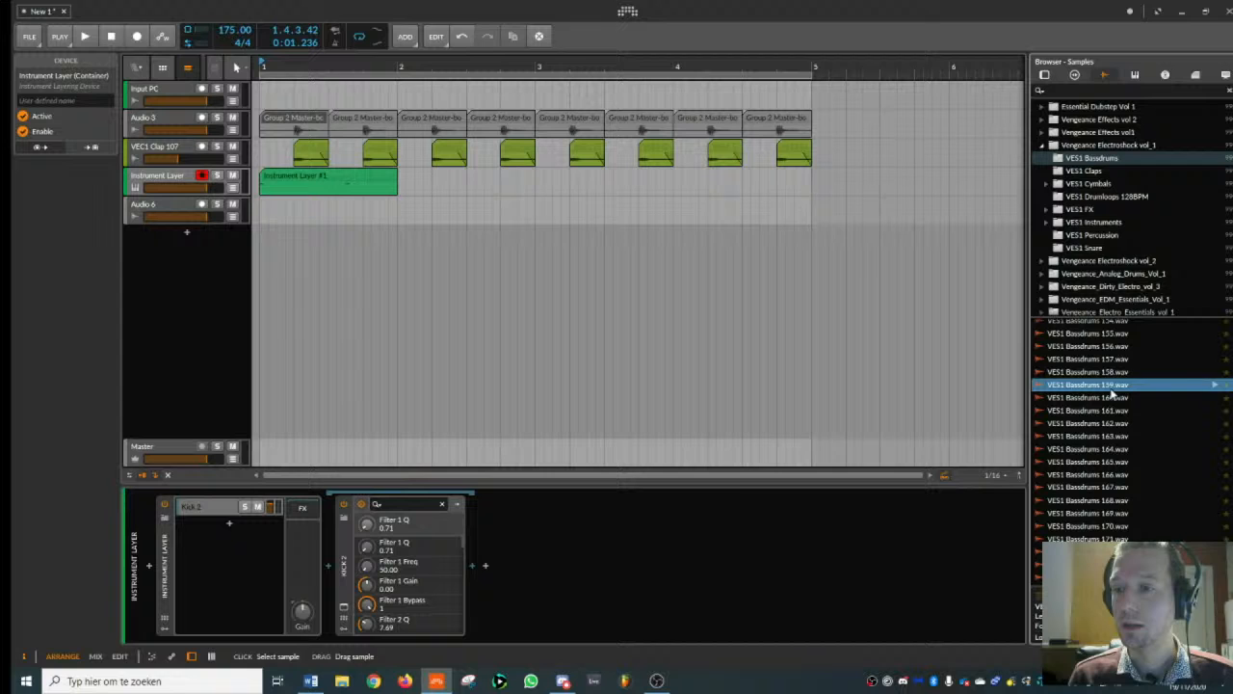
{"action": "left_click", "coordinate": [1111, 466]}
{"action": "left_click", "coordinate": [1113, 527]}
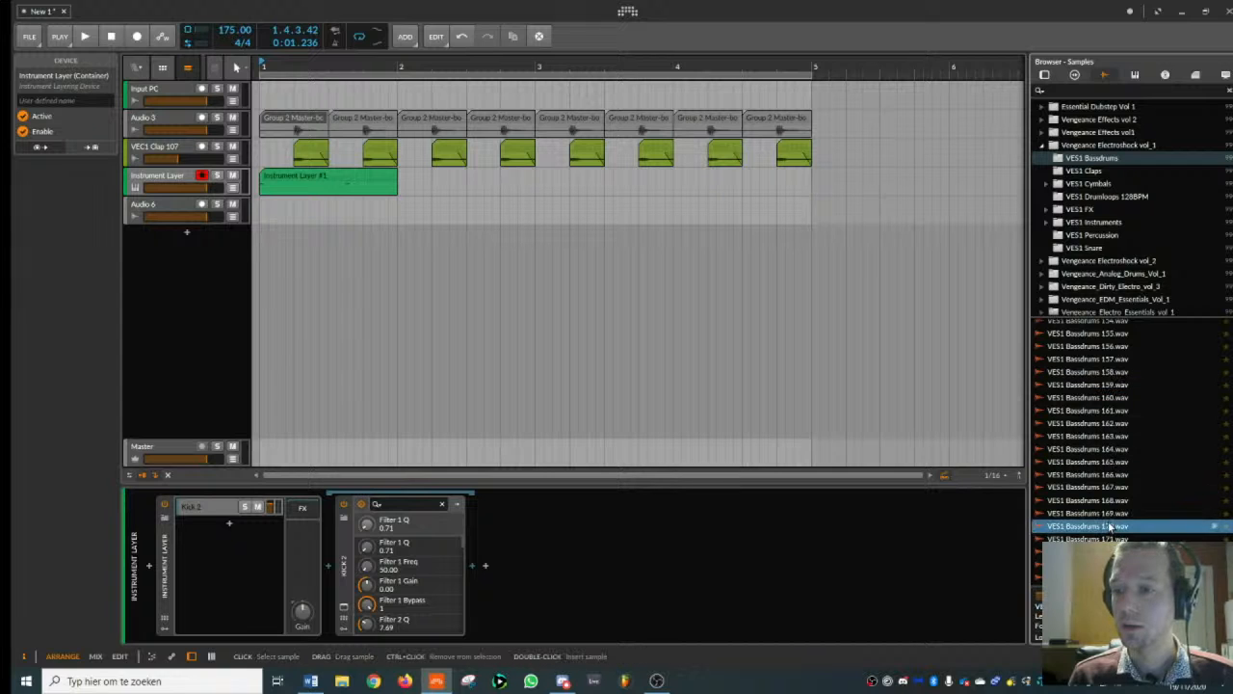
{"action": "left_click", "coordinate": [1106, 399]}
{"action": "scroll", "coordinate": [1107, 397], "scroll_direction": "up", "scroll_amount": 5}
{"action": "left_click", "coordinate": [1110, 386]}
{"action": "scroll", "coordinate": [1110, 387], "scroll_direction": "up", "scroll_amount": 3}
{"action": "left_click", "coordinate": [1116, 441]}
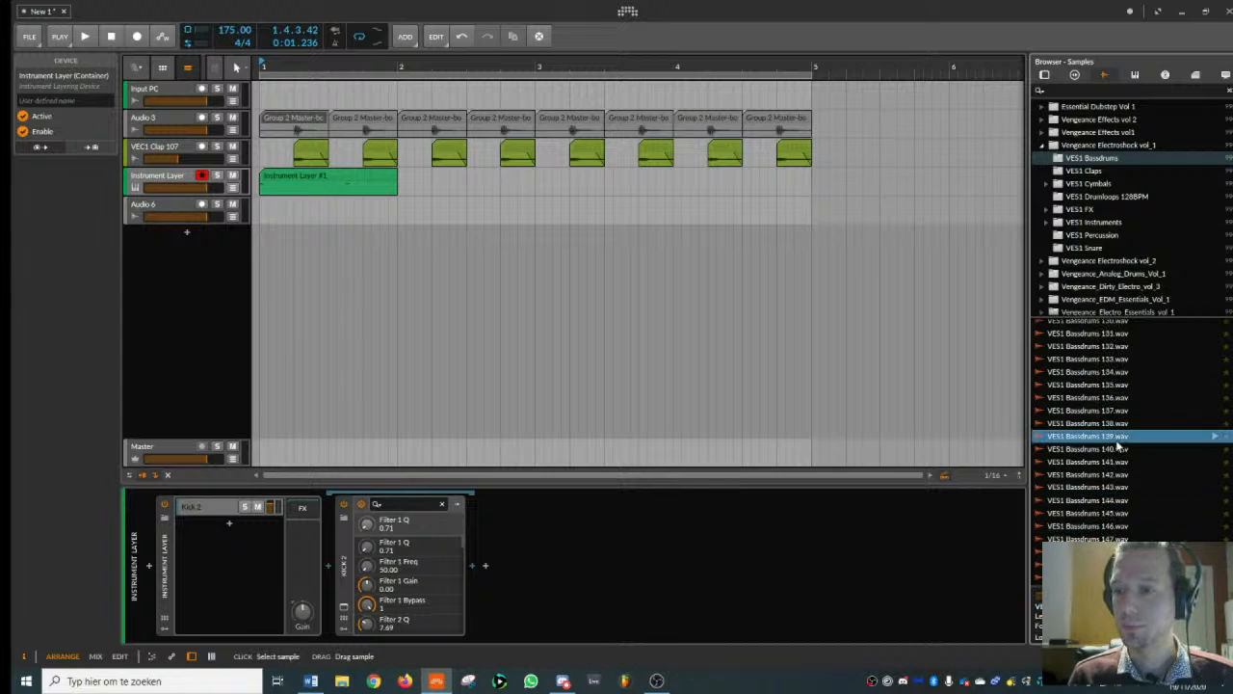
{"action": "left_click", "coordinate": [1116, 397]}
{"action": "left_click", "coordinate": [1117, 438]}
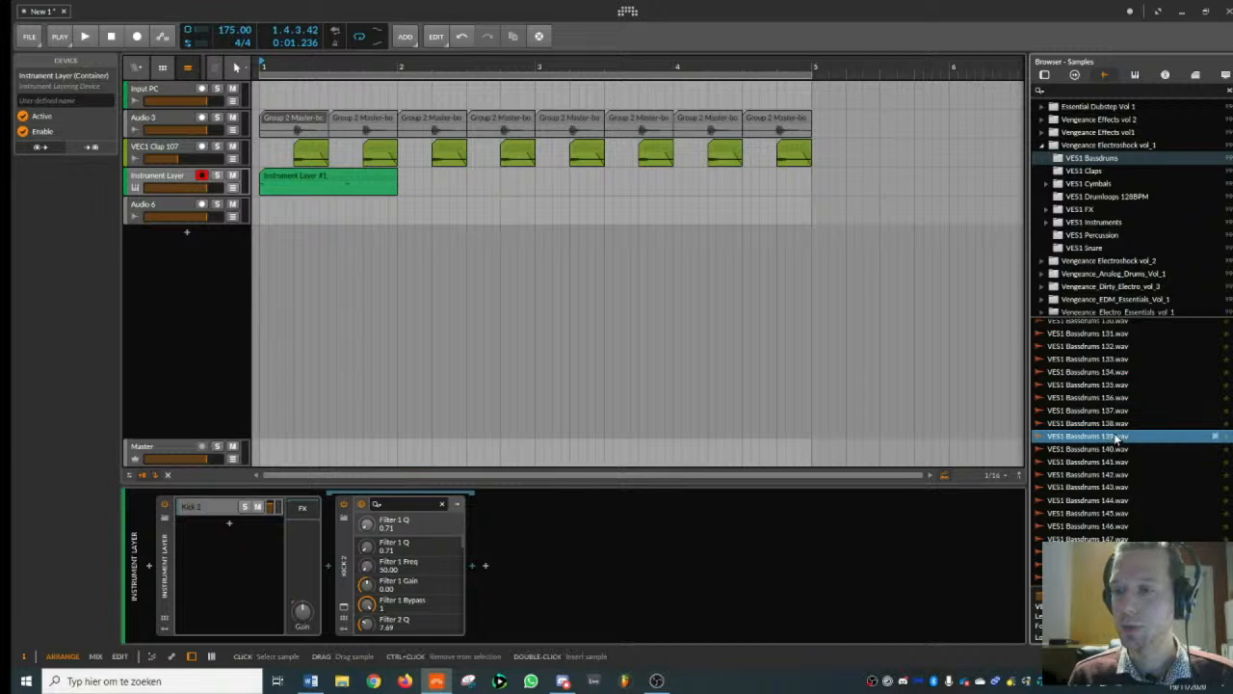
{"action": "left_click", "coordinate": [1112, 425]}
{"action": "left_click", "coordinate": [1109, 447]}
{"action": "left_click", "coordinate": [1108, 426]}
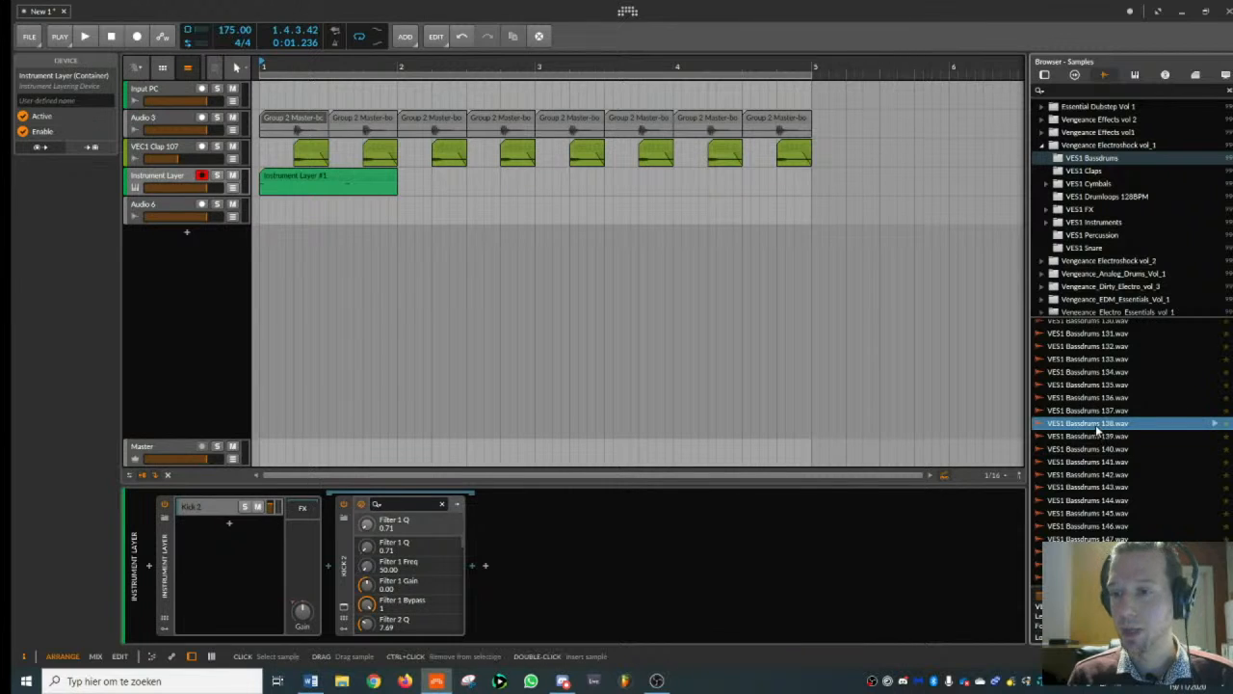
- Add VES1 Bassdrums 138 as a second layer in the Instrument Layer, with a 117 ms play end and a Shot envelope
{"action": "left_click", "coordinate": [242, 584]}
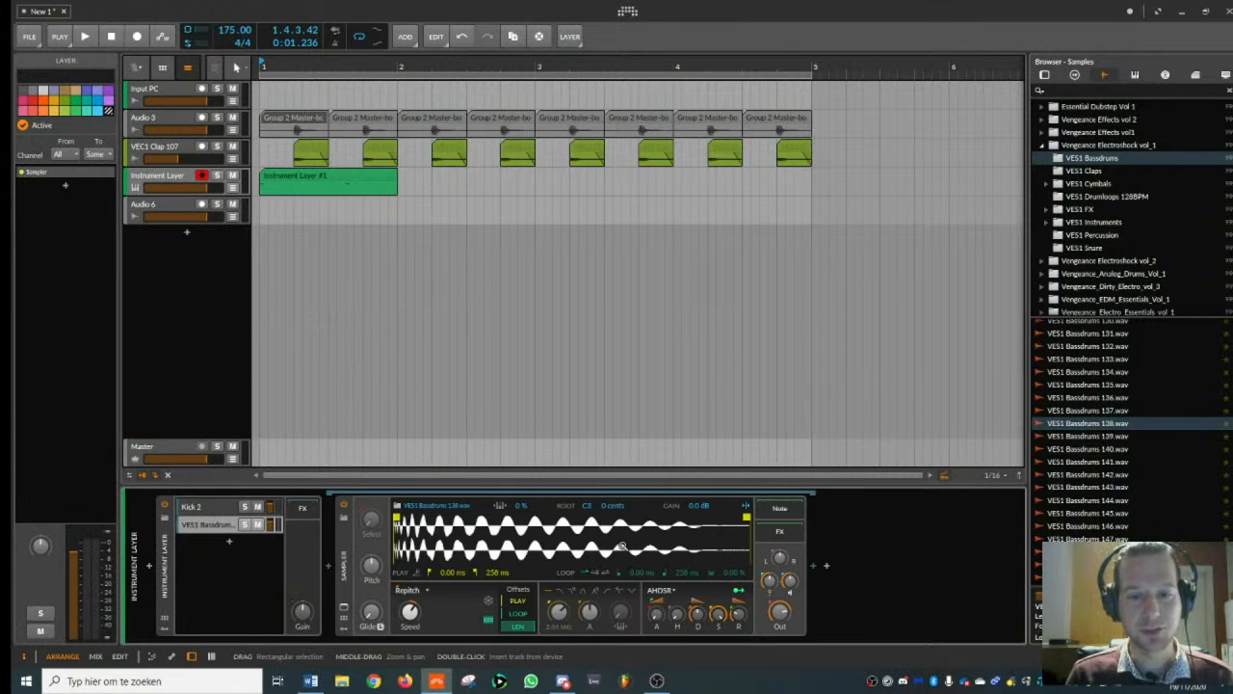
{"action": "left_click_drag", "start_coordinate": [747, 517], "coordinate": [553, 525]}
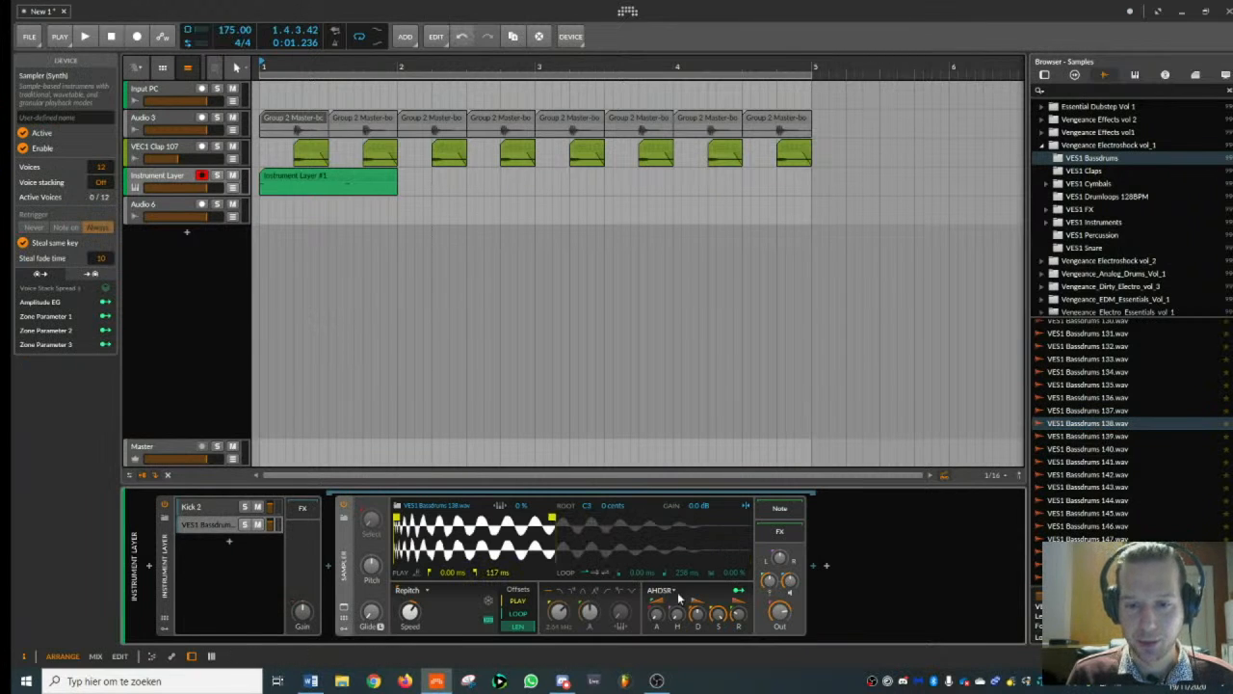
{"action": "left_click", "coordinate": [667, 591]}
{"action": "left_click", "coordinate": [672, 620]}
{"action": "left_click_drag", "start_coordinate": [698, 614], "coordinate": [699, 590]}
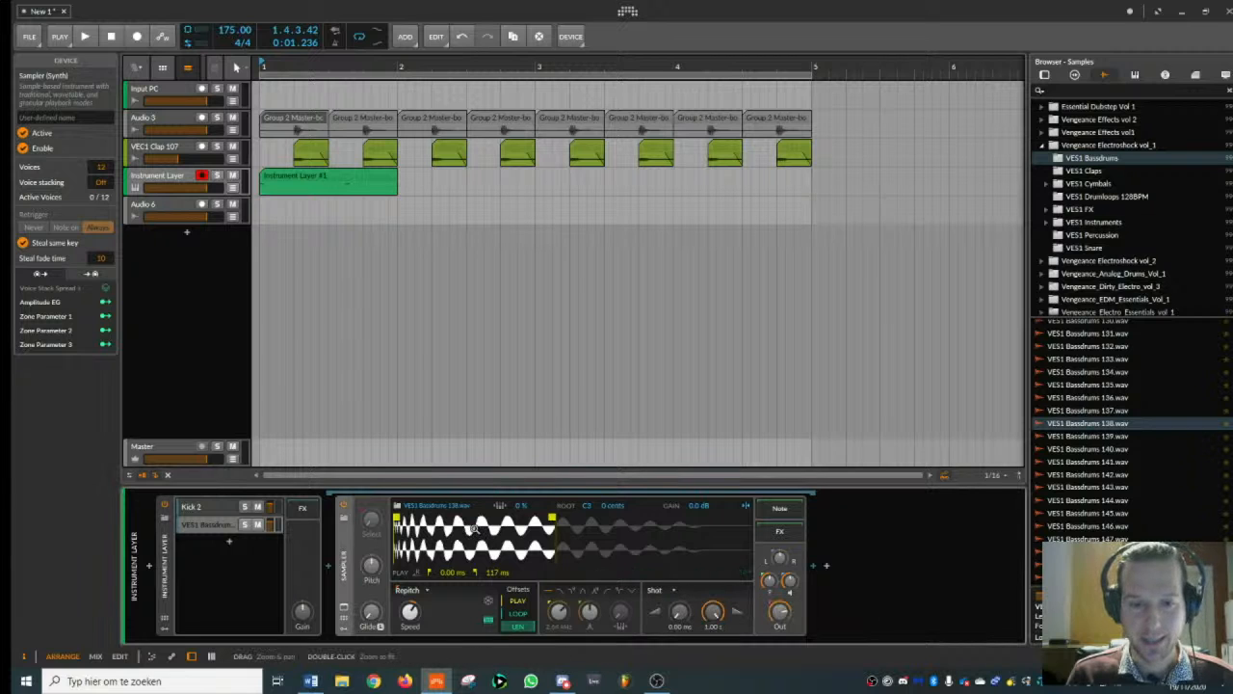
- Enable the filter on the bassdrum layer's Sampler, mute the Kick 2 layer, and lower the filter frequency to 247 Hz
{"action": "left_click", "coordinate": [601, 595]}
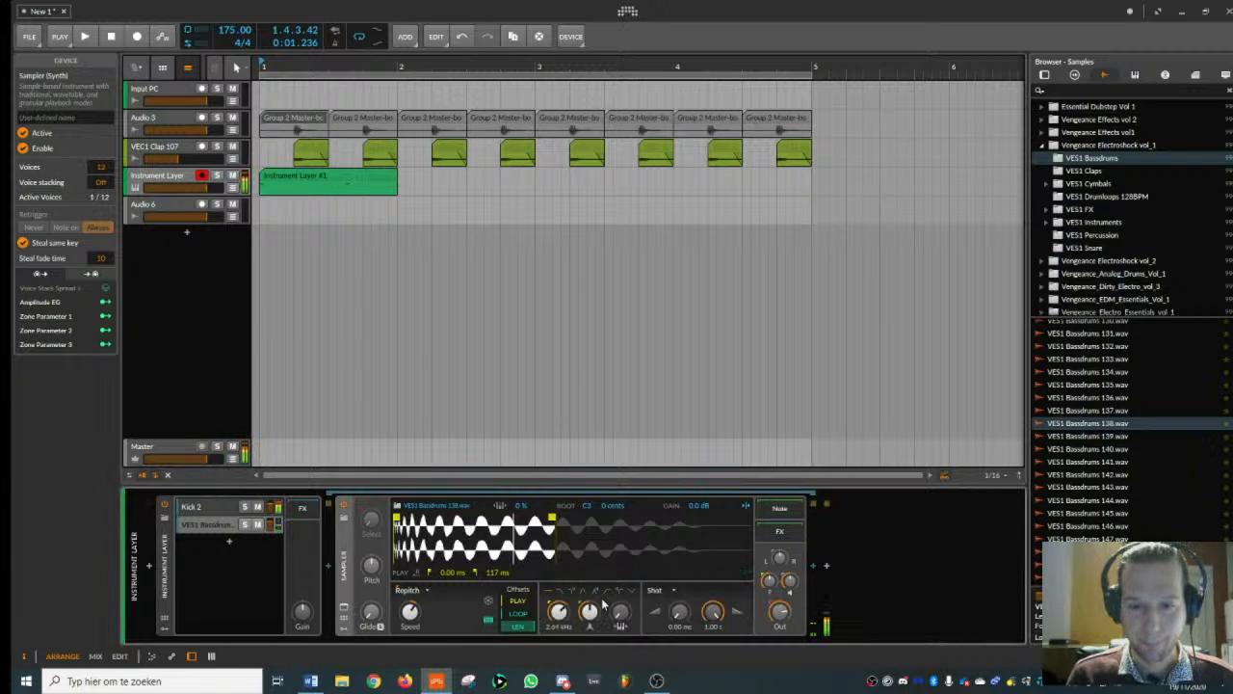
{"action": "left_click", "coordinate": [257, 505]}
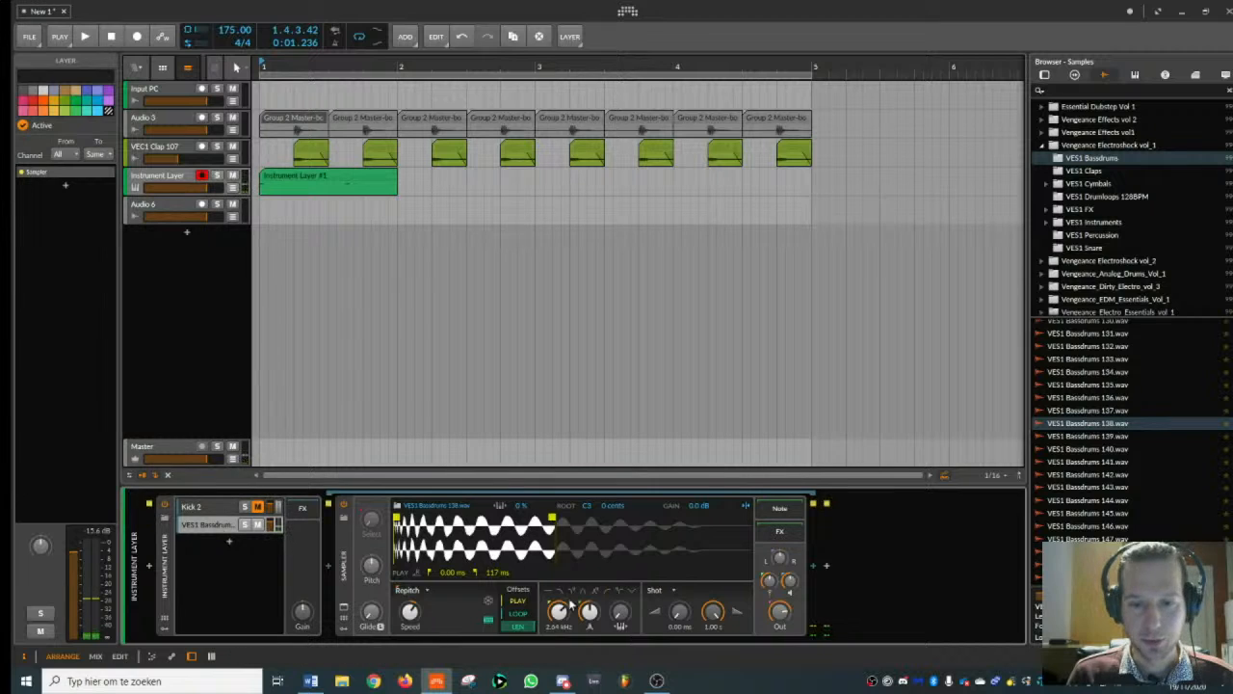
{"action": "left_click_drag", "start_coordinate": [570, 604], "coordinate": [571, 644]}
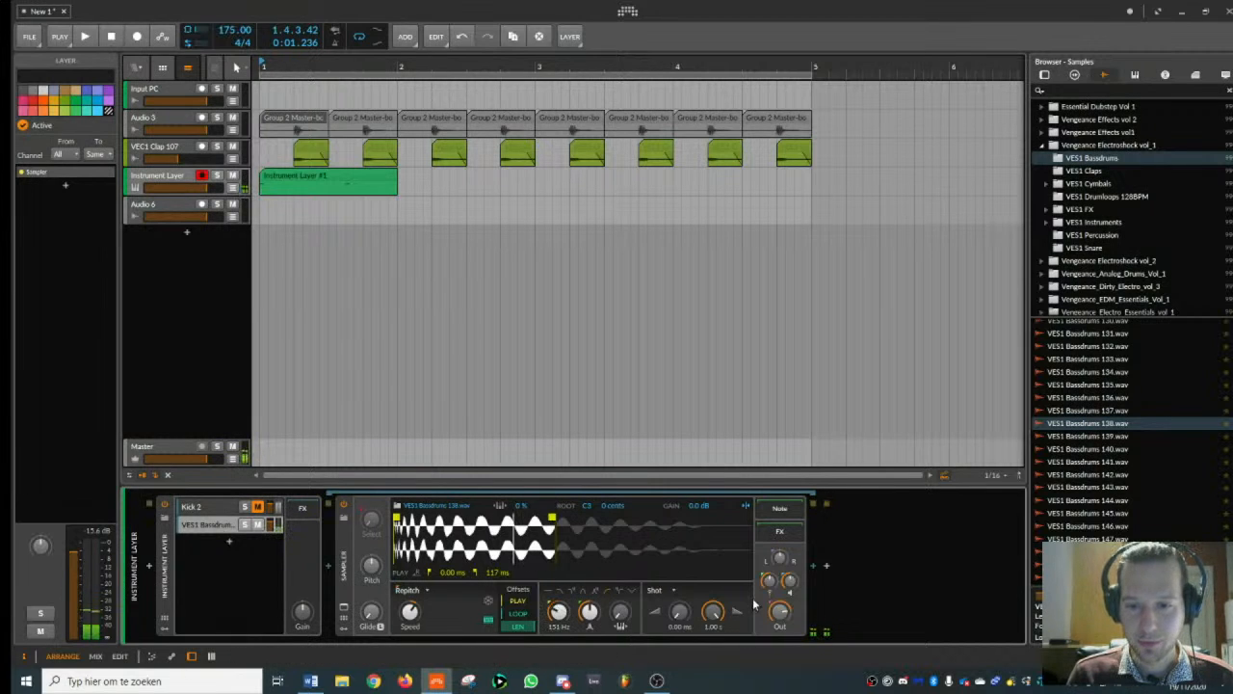
{"action": "left_click_drag", "start_coordinate": [769, 581], "coordinate": [769, 621]}
{"action": "left_click_drag", "start_coordinate": [570, 622], "coordinate": [570, 615]}
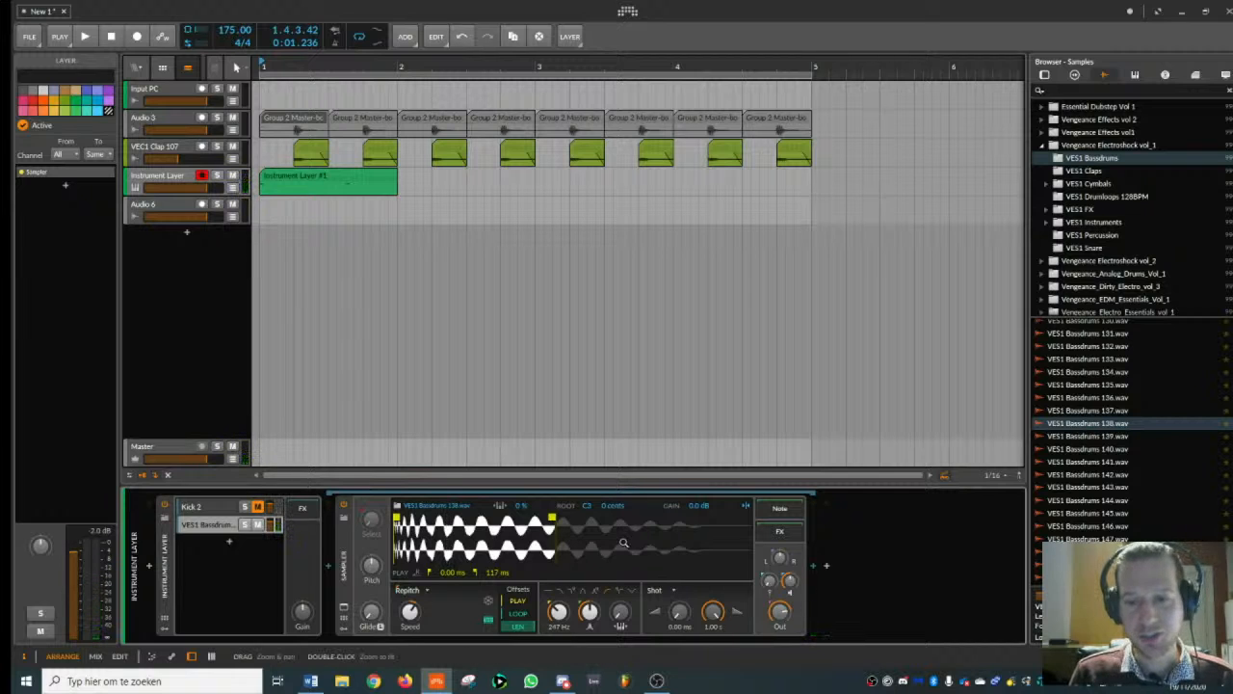
- Refine the bassdrum Sampler to a 97.5 ms play end, a 405 ms envelope release and a 269 Hz filter frequency
{"action": "left_click_drag", "start_coordinate": [552, 517], "coordinate": [497, 518]}
{"action": "mouse_move", "coordinate": [712, 614]}
{"action": "left_mouse_down"}
{"action": "mouse_move", "coordinate": [712, 664]}
{"action": "mouse_move", "coordinate": [713, 631]}
{"action": "left_mouse_up"}
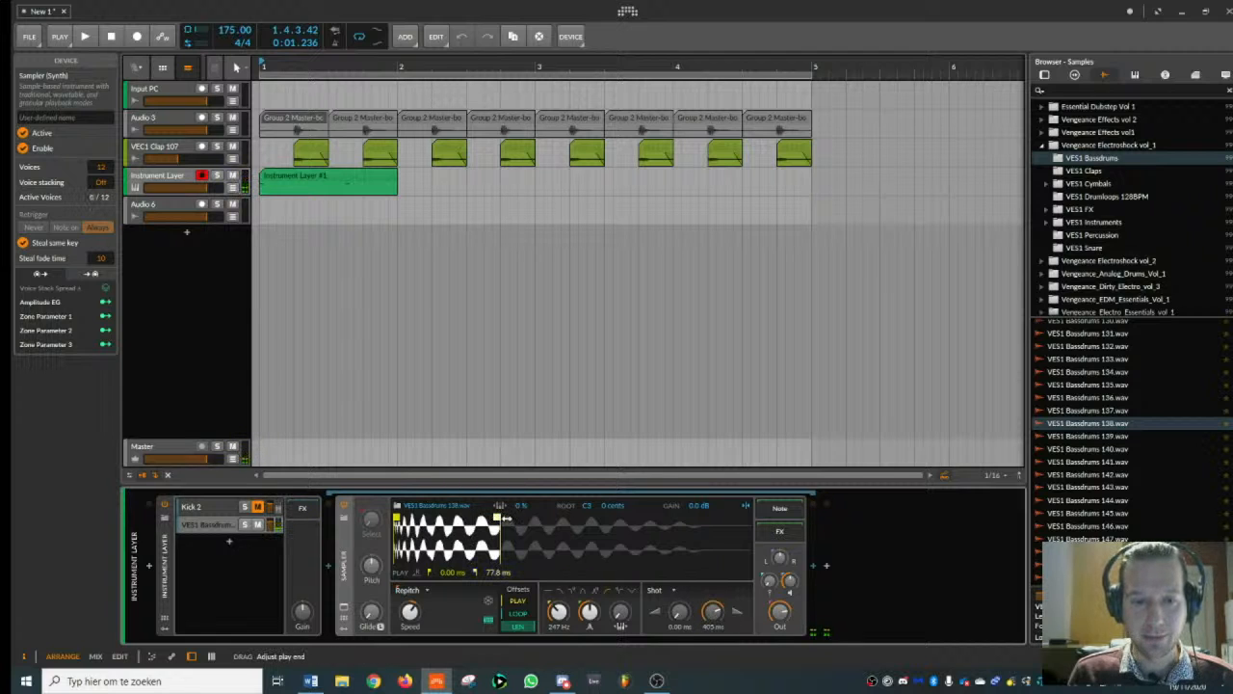
{"action": "left_click_drag", "start_coordinate": [497, 517], "coordinate": [525, 518]}
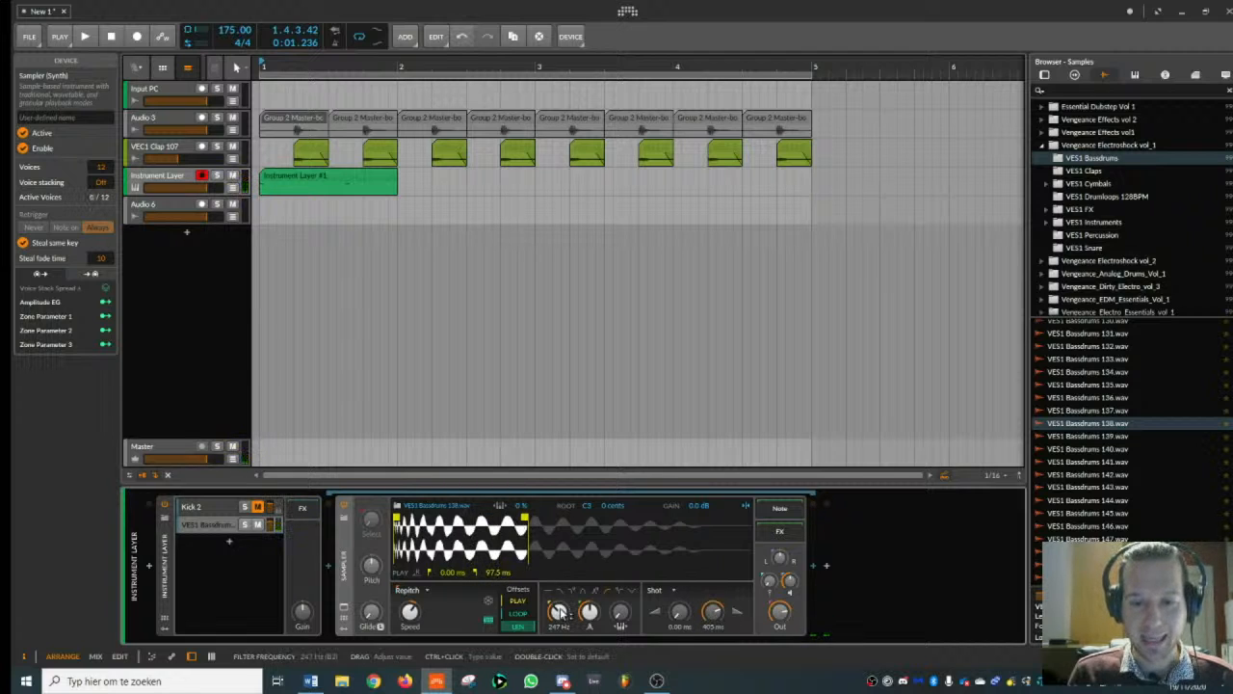
{"action": "left_click_drag", "start_coordinate": [560, 617], "coordinate": [559, 612]}
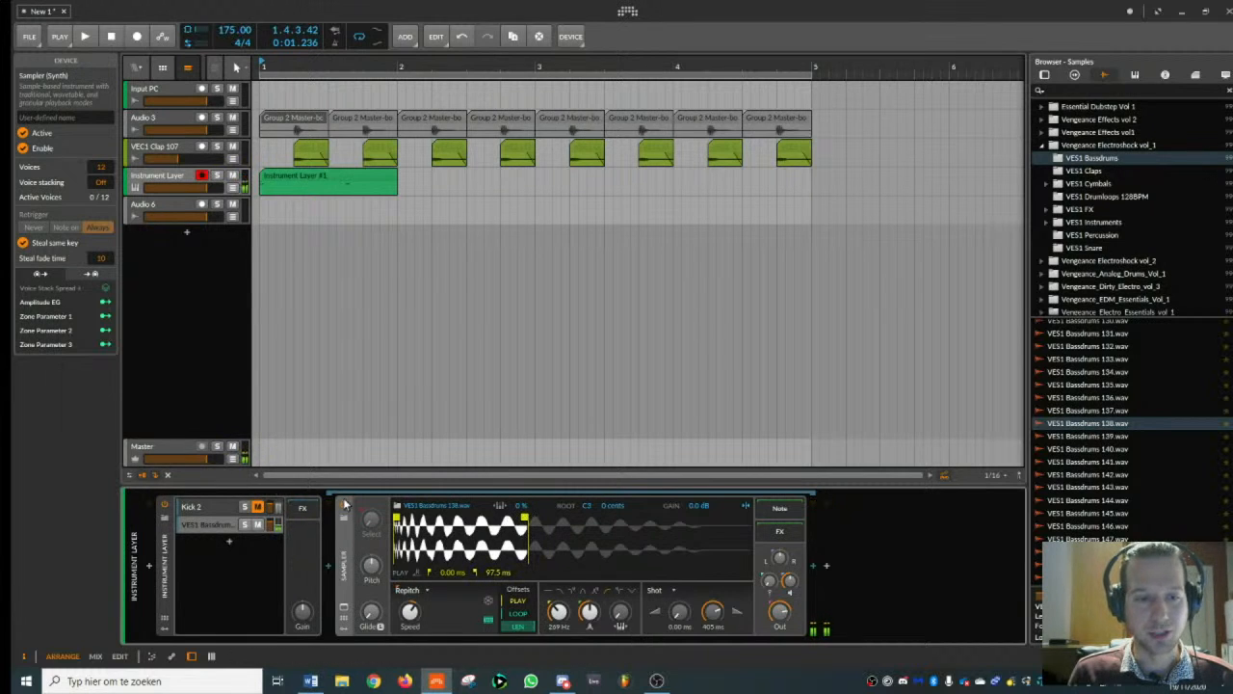
- Show the Kick 2 editor and reshape its pitch envelope to start at 1.976 kHz, fall to 262 Hz, and reach a further-out 55 Hz point
{"action": "left_click", "coordinate": [218, 505]}
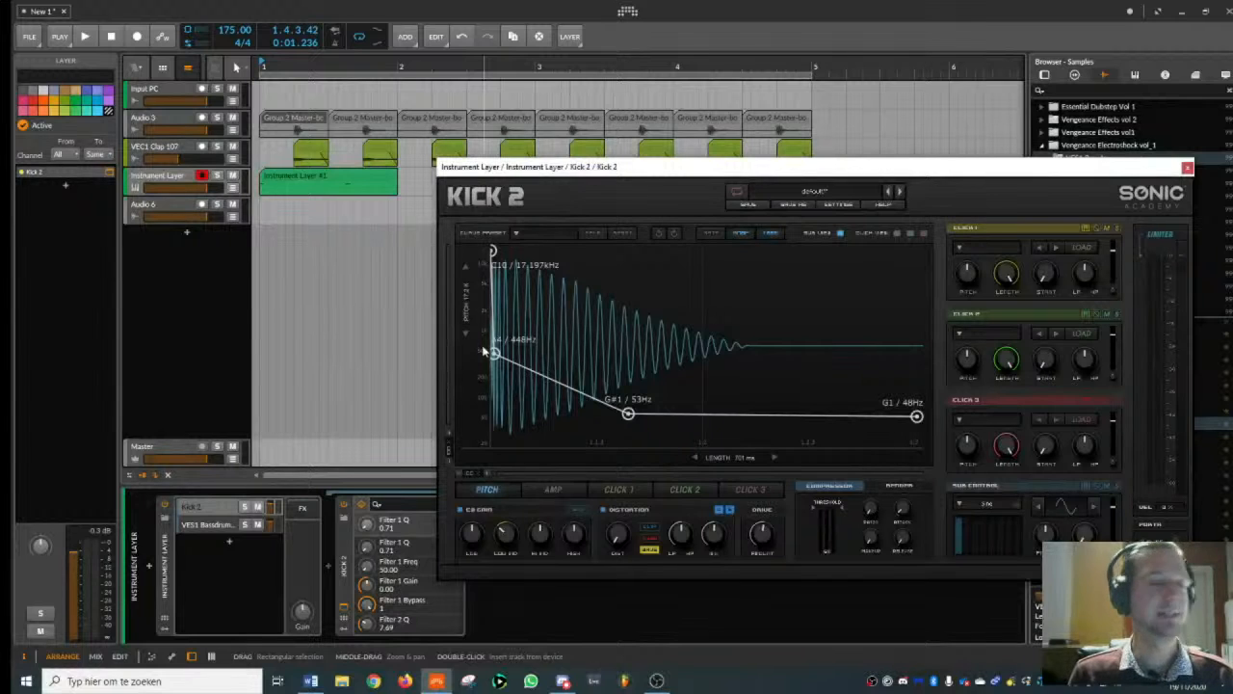
{"action": "left_click_drag", "start_coordinate": [650, 171], "coordinate": [469, 146]}
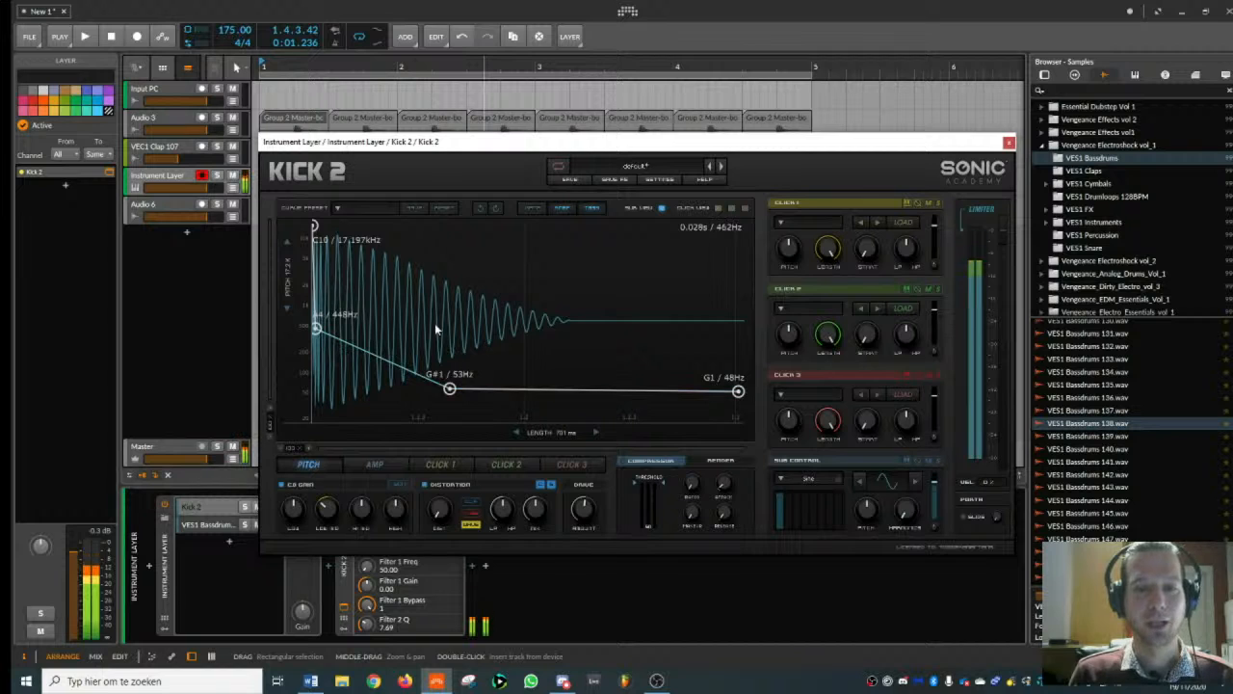
{"action": "left_click_drag", "start_coordinate": [315, 228], "coordinate": [313, 287]}
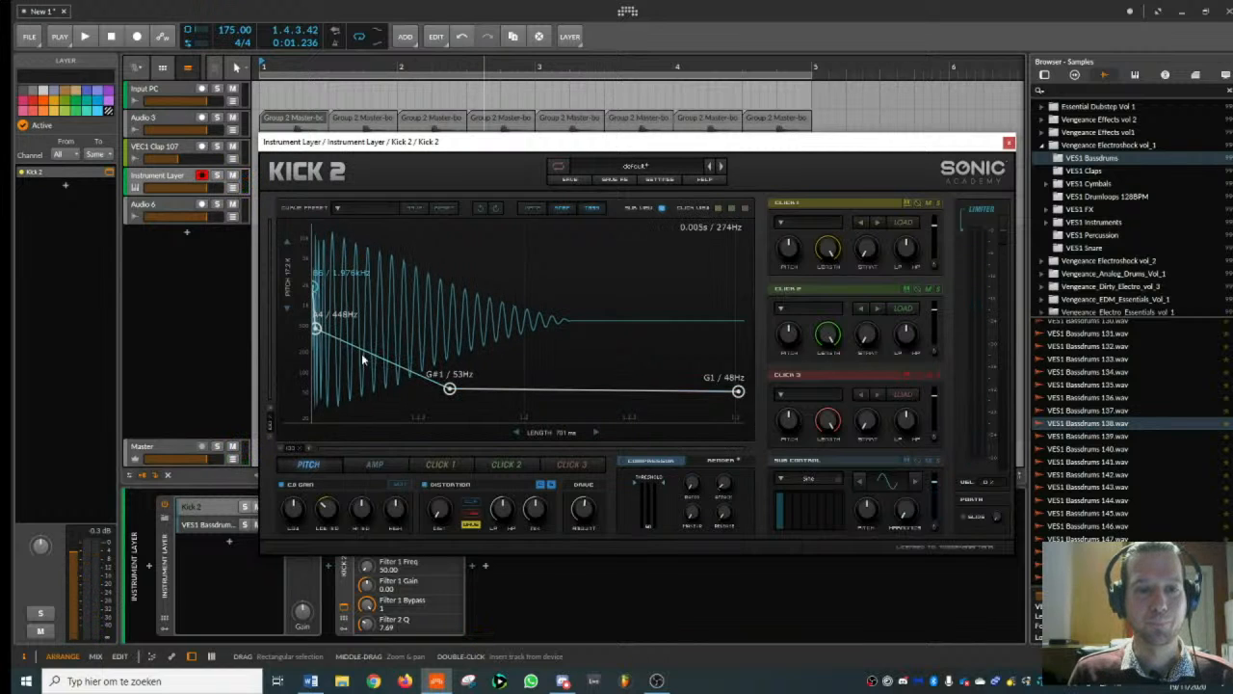
{"action": "left_click_drag", "start_coordinate": [449, 389], "coordinate": [580, 391]}
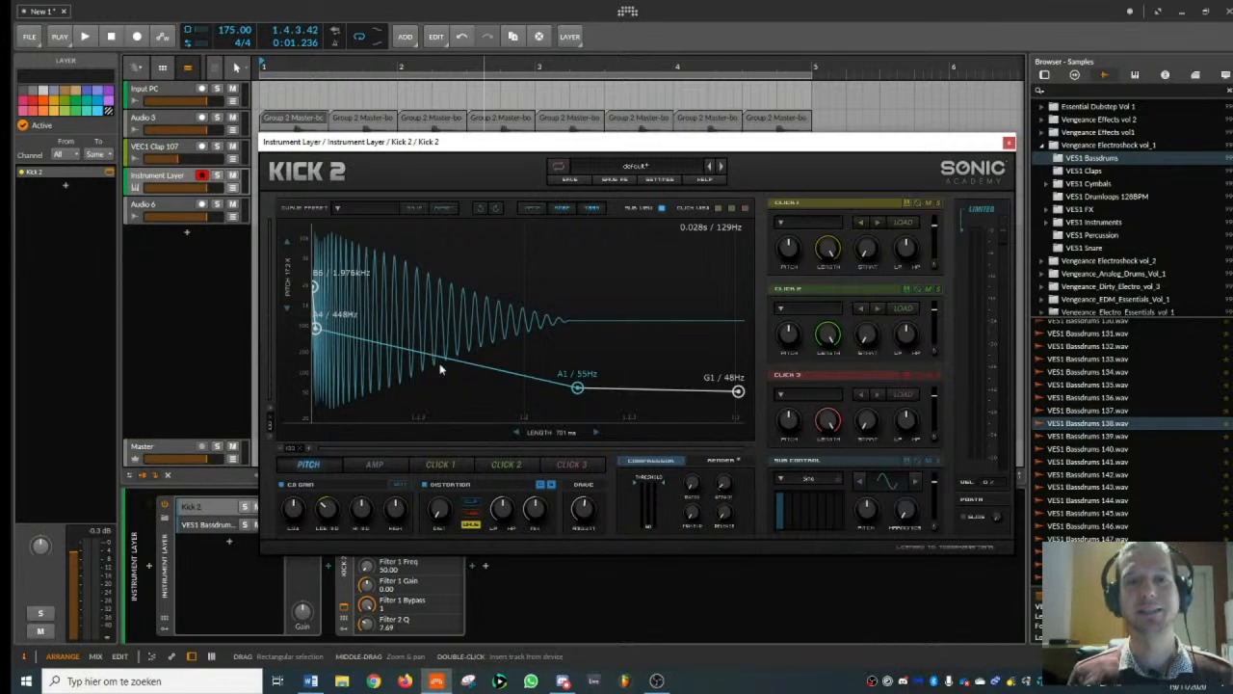
{"action": "mouse_move", "coordinate": [319, 333]}
{"action": "left_mouse_down"}
{"action": "mouse_move", "coordinate": [331, 330]}
{"action": "mouse_move", "coordinate": [325, 348]}
{"action": "left_mouse_up"}
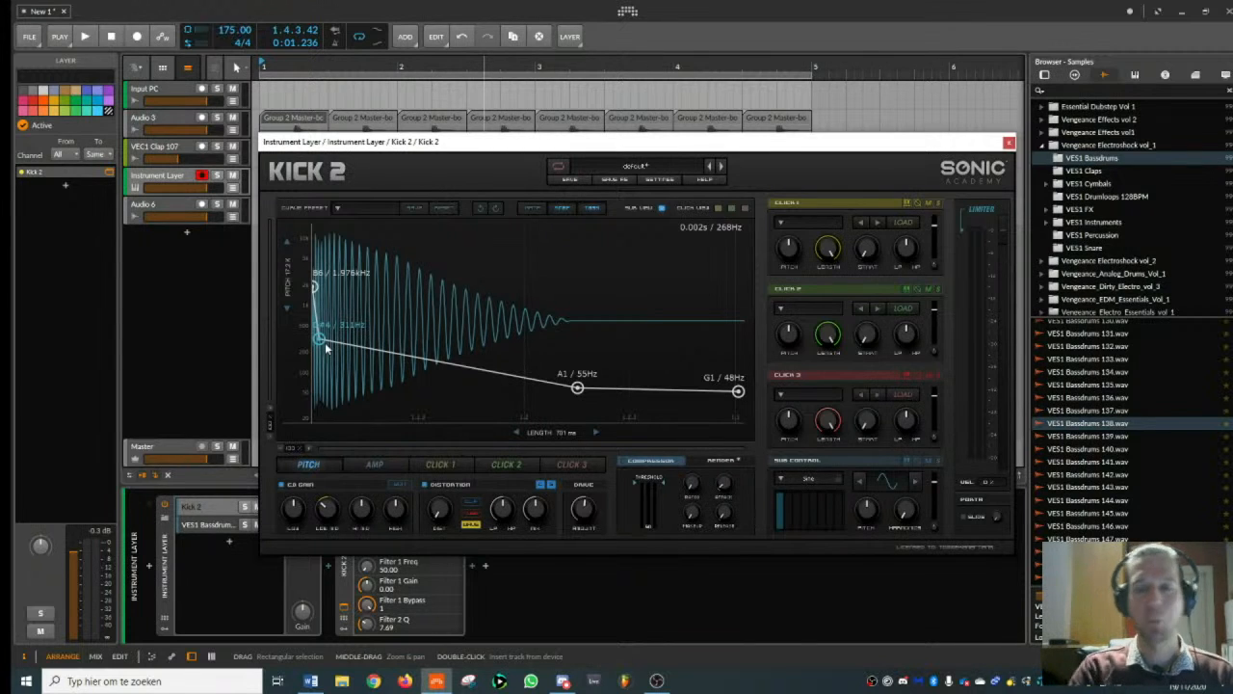
{"action": "left_click_drag", "start_coordinate": [324, 342], "coordinate": [325, 348]}
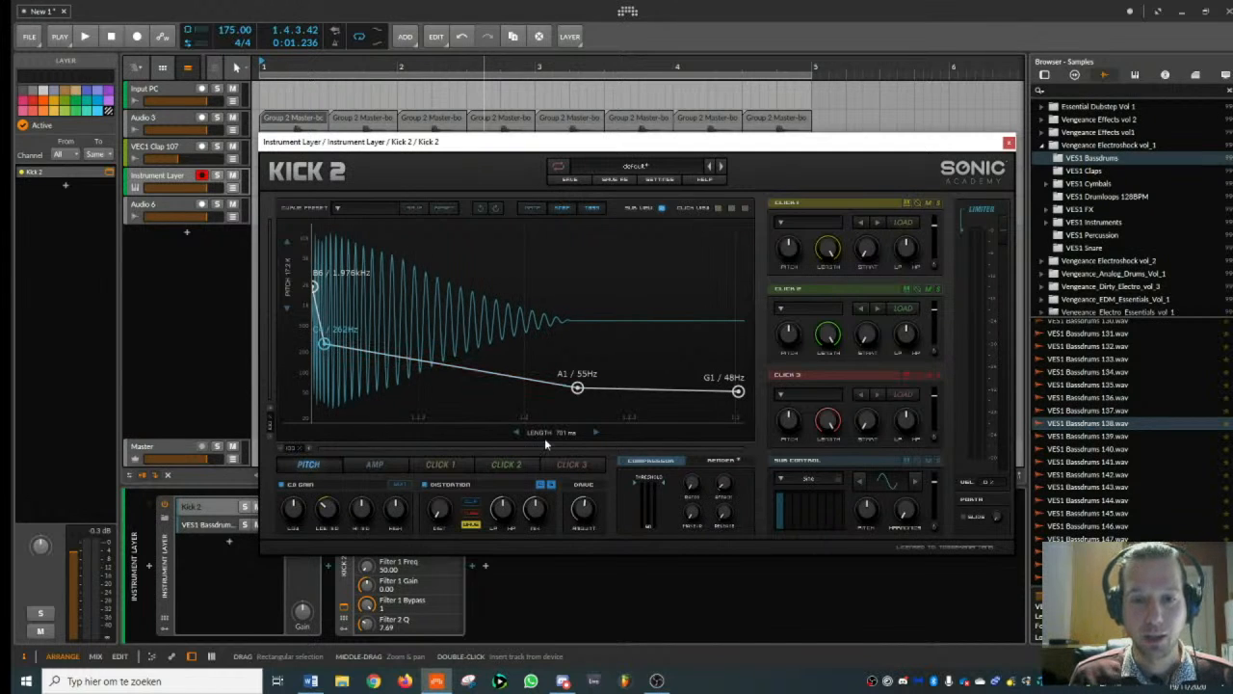
- Shorten the Kick 2 length to 332 ms and reshape its amp envelope to hold 1.00 from the start, then drop steeply to 0.00
{"action": "left_click_drag", "start_coordinate": [544, 438], "coordinate": [482, 461]}
{"action": "left_click", "coordinate": [375, 464]}
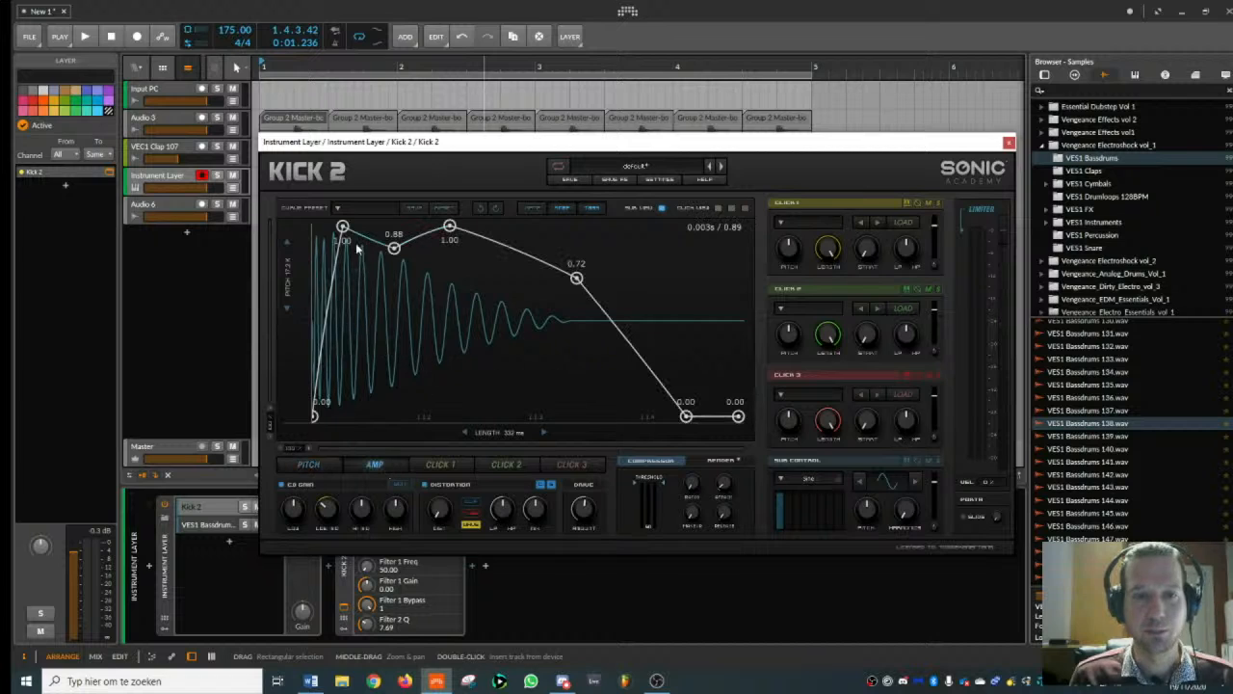
{"action": "left_click_drag", "start_coordinate": [402, 251], "coordinate": [398, 228]}
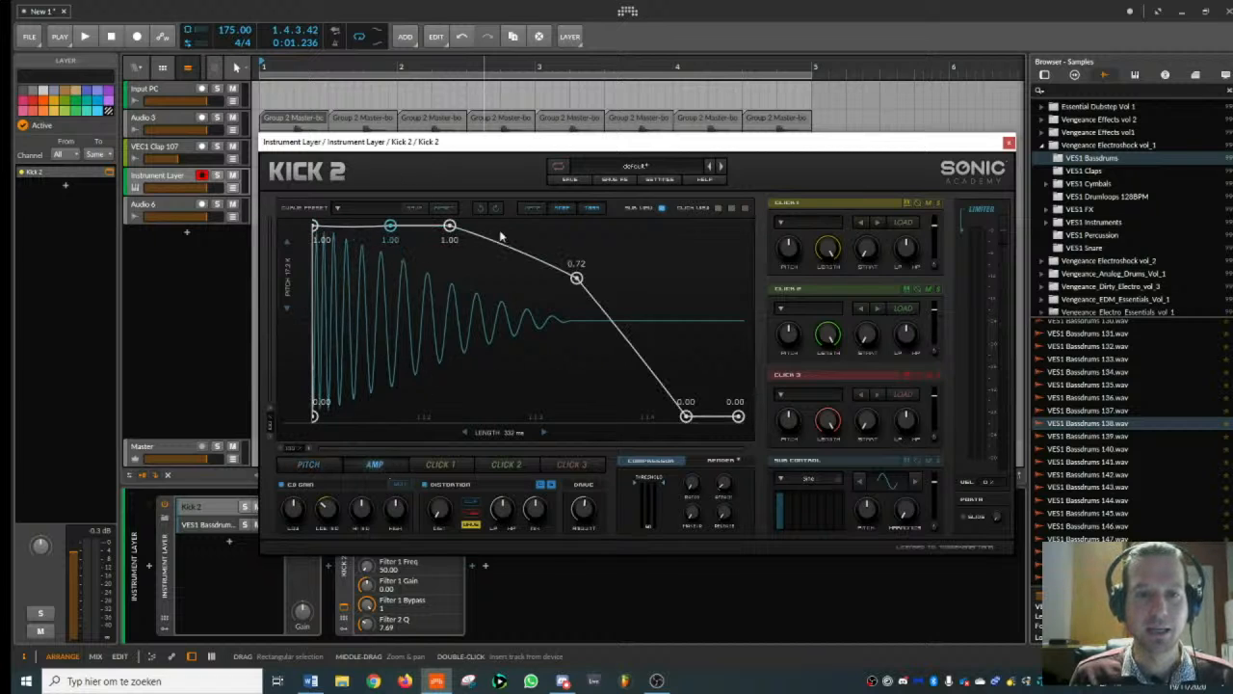
{"action": "left_click_drag", "start_coordinate": [581, 281], "coordinate": [537, 418]}
{"action": "left_click_drag", "start_coordinate": [458, 228], "coordinate": [493, 226]}
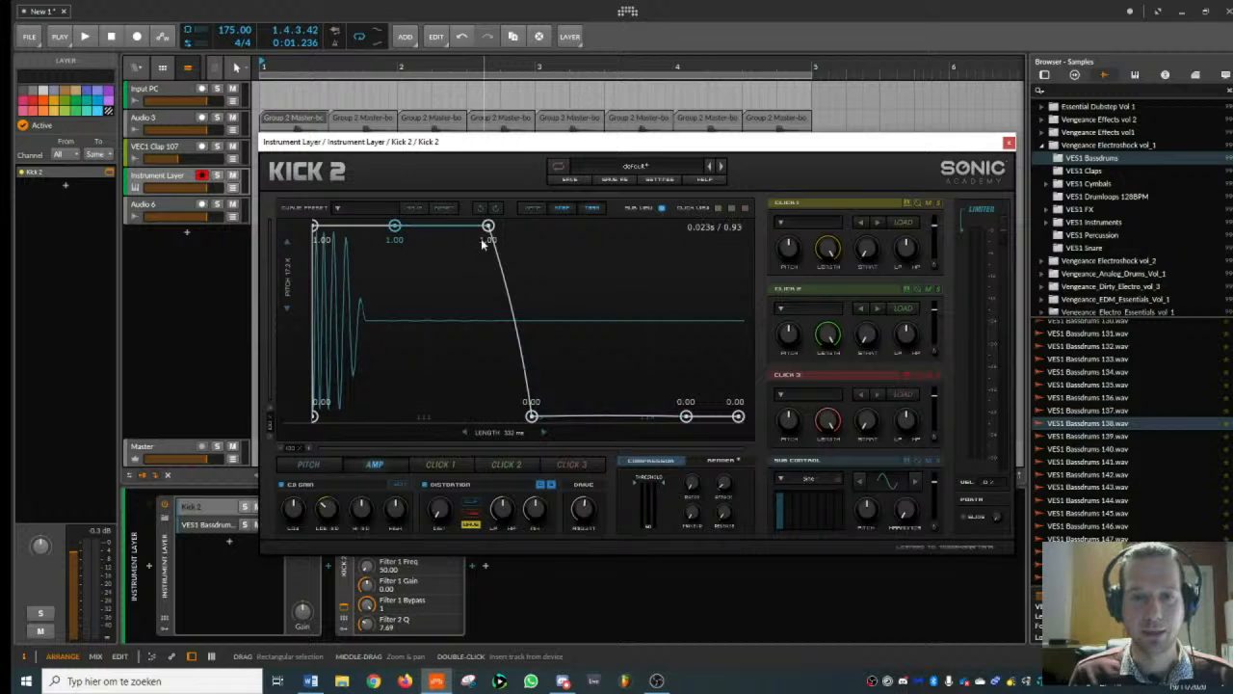
- Set the Kick 2 length to 402 ms and its pitch points to 880 Hz at the start, 196 Hz second and 55 Hz at the end
{"action": "left_click", "coordinate": [308, 464]}
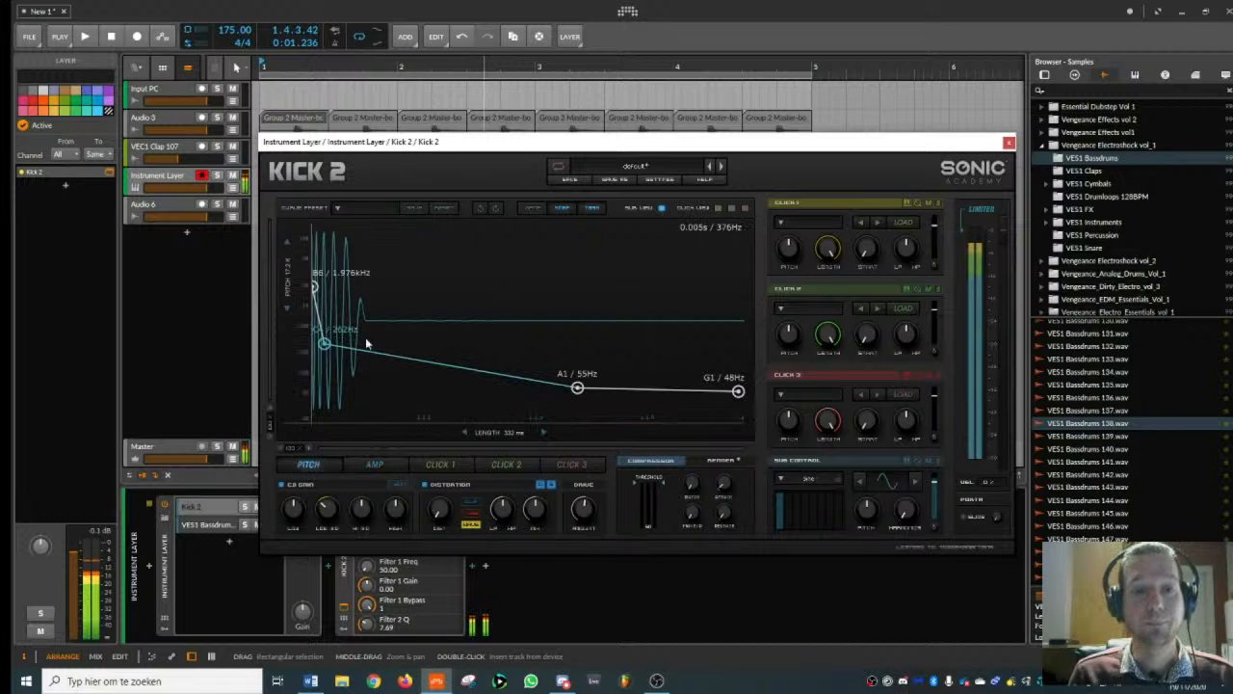
{"action": "left_click_drag", "start_coordinate": [504, 436], "coordinate": [504, 418]}
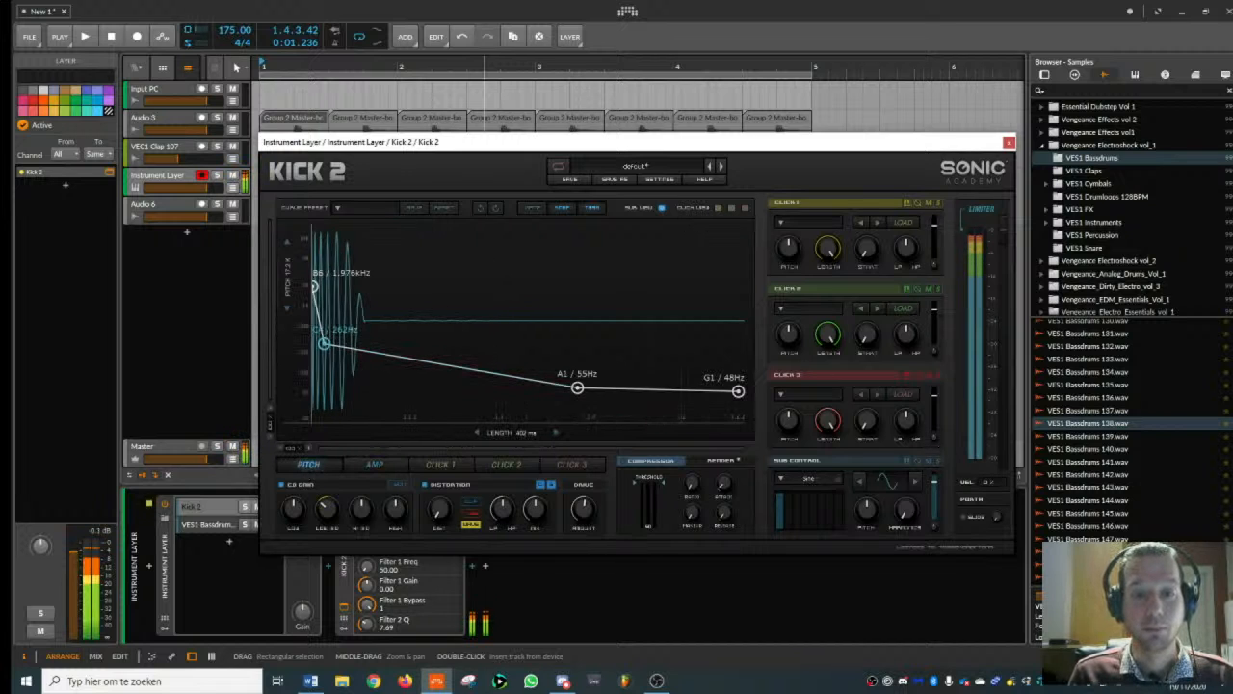
{"action": "mouse_move", "coordinate": [326, 348]}
{"action": "left_mouse_down"}
{"action": "mouse_move", "coordinate": [323, 366]}
{"action": "mouse_move", "coordinate": [324, 354]}
{"action": "left_mouse_up"}
{"action": "left_click_drag", "start_coordinate": [315, 289], "coordinate": [317, 318]}
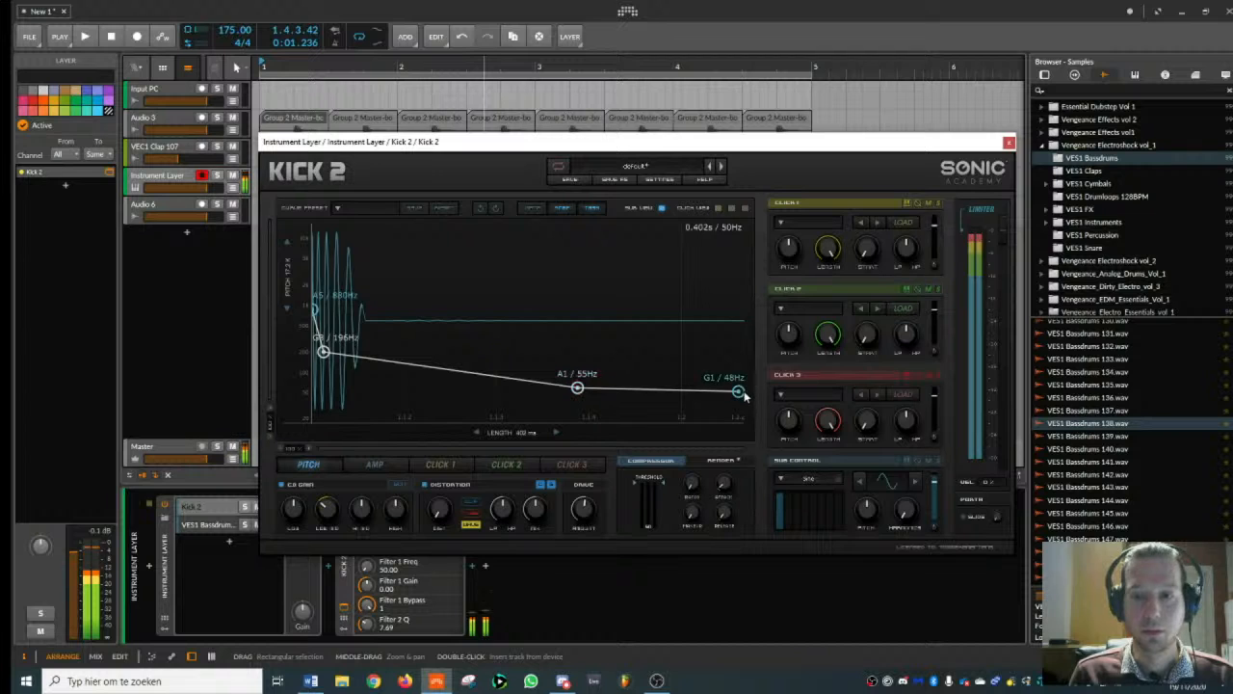
{"action": "left_click_drag", "start_coordinate": [738, 391], "coordinate": [740, 389]}
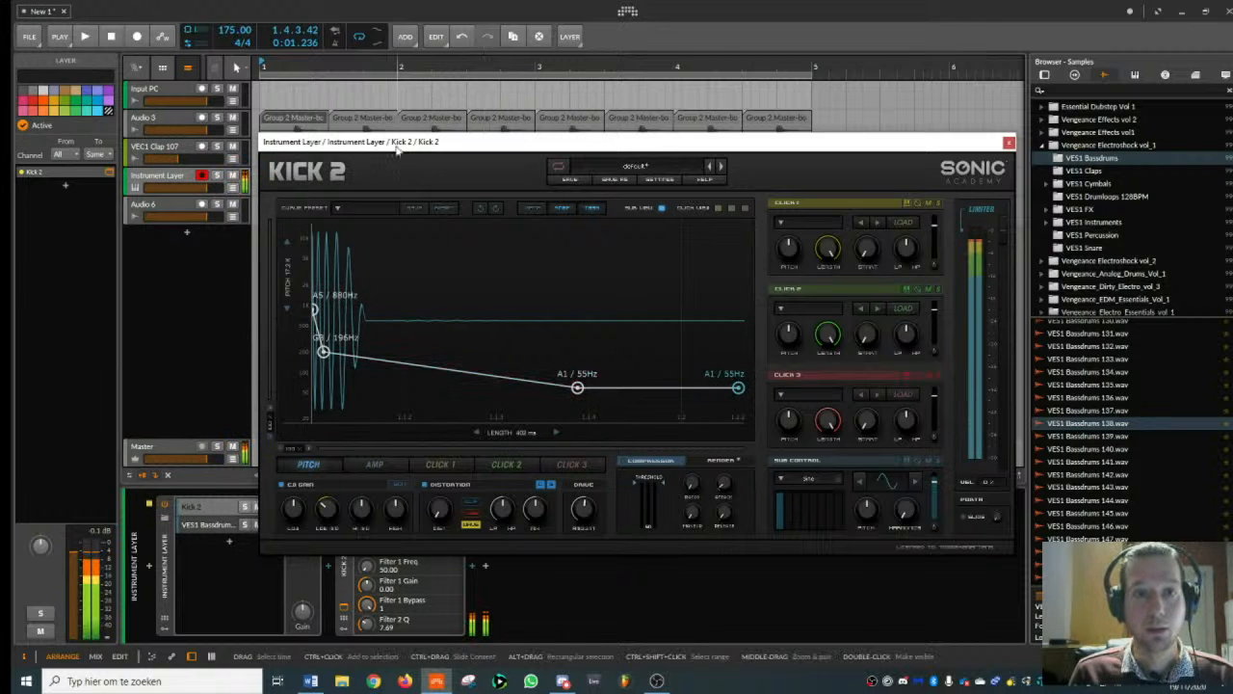
- Move the Kick 2 window clear of the device chain and rebalance the levels of the Kick 2 and bassdrum layers
{"action": "left_click_drag", "start_coordinate": [402, 142], "coordinate": [563, 40]}
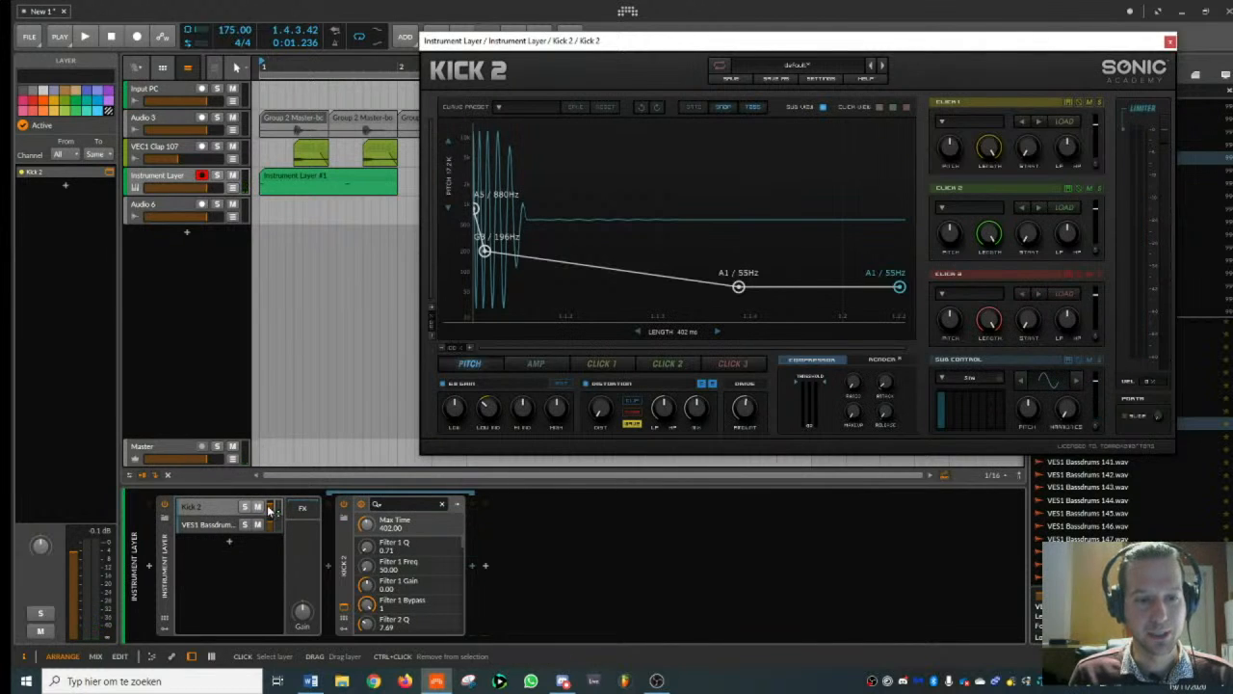
{"action": "left_click_drag", "start_coordinate": [270, 507], "coordinate": [271, 504]}
{"action": "left_click_drag", "start_coordinate": [270, 525], "coordinate": [271, 528]}
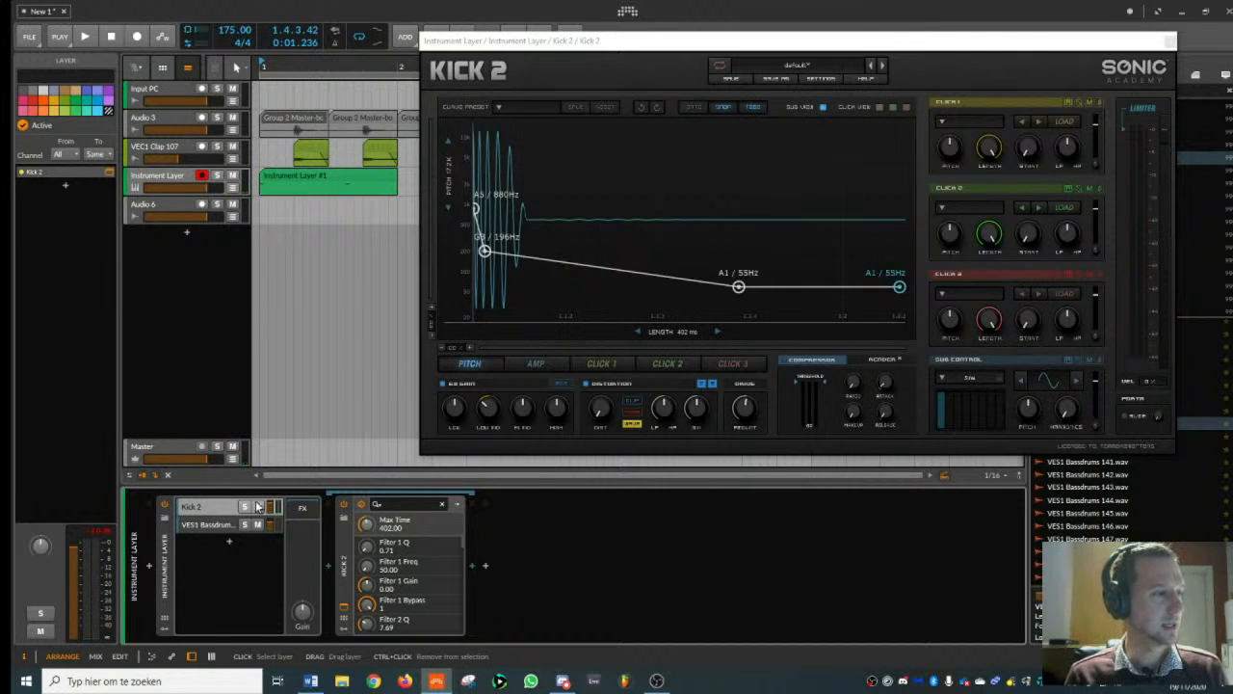
- Fine-tune the Kick 2 pitch envelope by moving the 196 Hz point slightly later and raising the start to 1.175 kHz
{"action": "left_click_drag", "start_coordinate": [740, 46], "coordinate": [541, 89]}
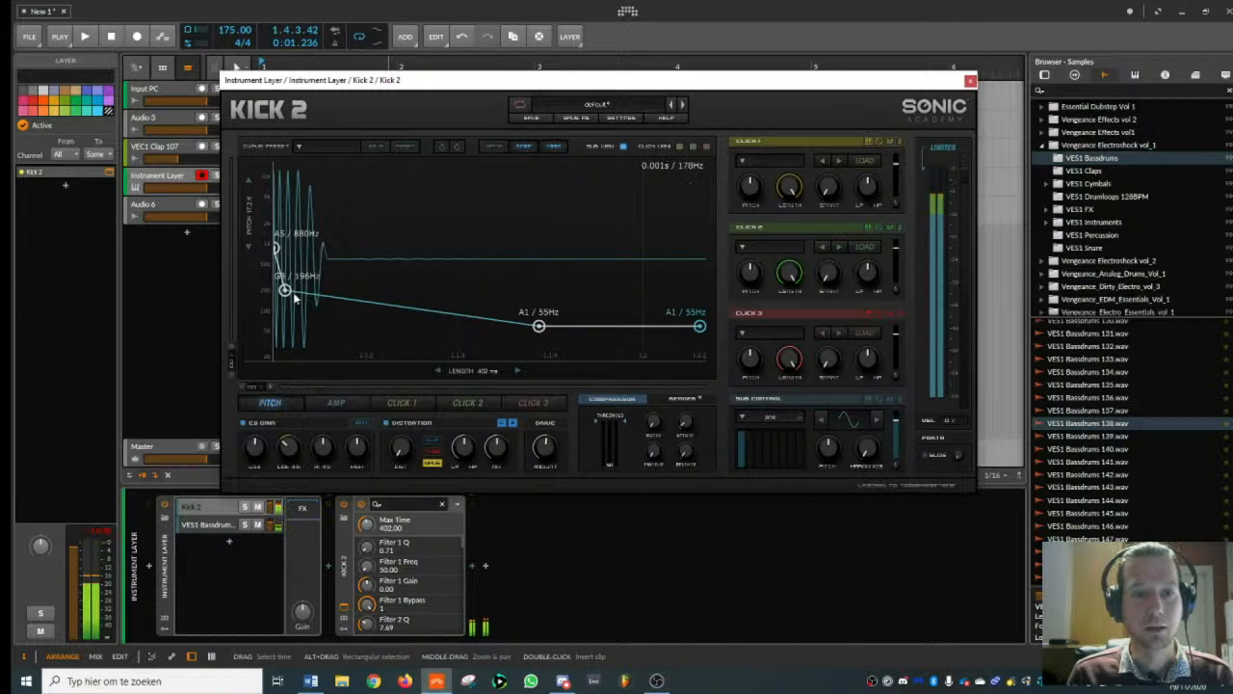
{"action": "left_click_drag", "start_coordinate": [293, 294], "coordinate": [298, 294]}
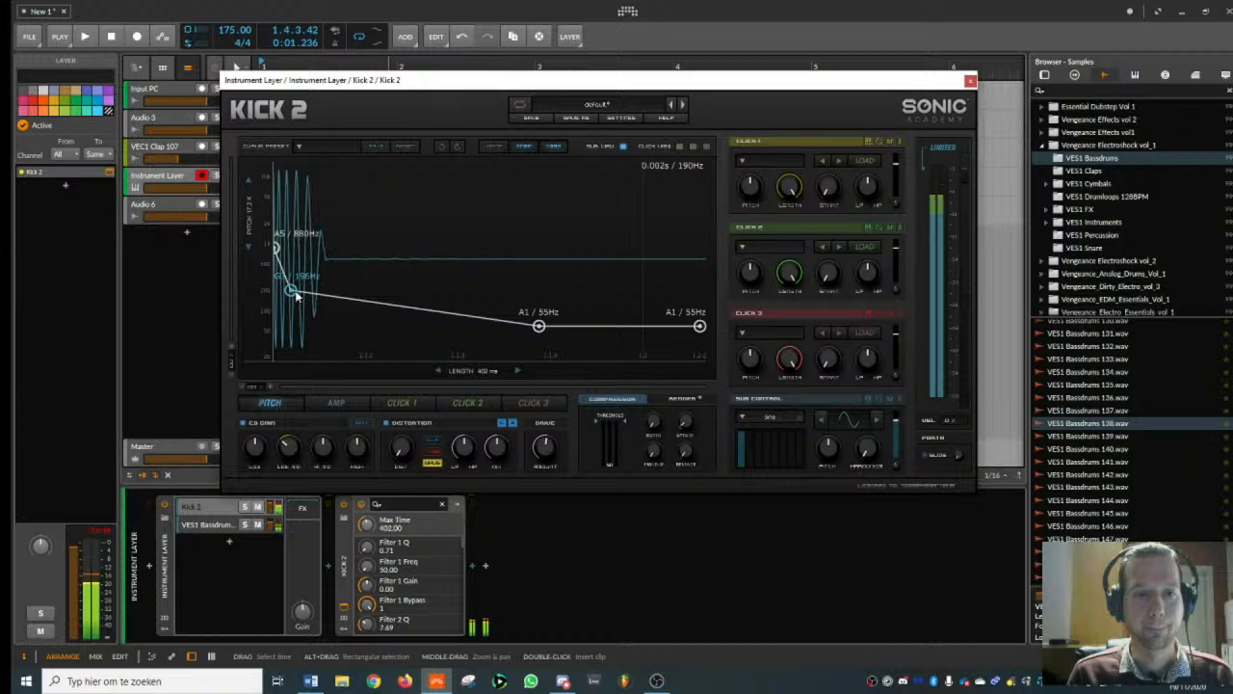
{"action": "mouse_move", "coordinate": [274, 249]}
{"action": "left_mouse_down"}
{"action": "mouse_move", "coordinate": [280, 199]}
{"action": "mouse_move", "coordinate": [278, 255]}
{"action": "mouse_move", "coordinate": [277, 241]}
{"action": "left_mouse_up"}
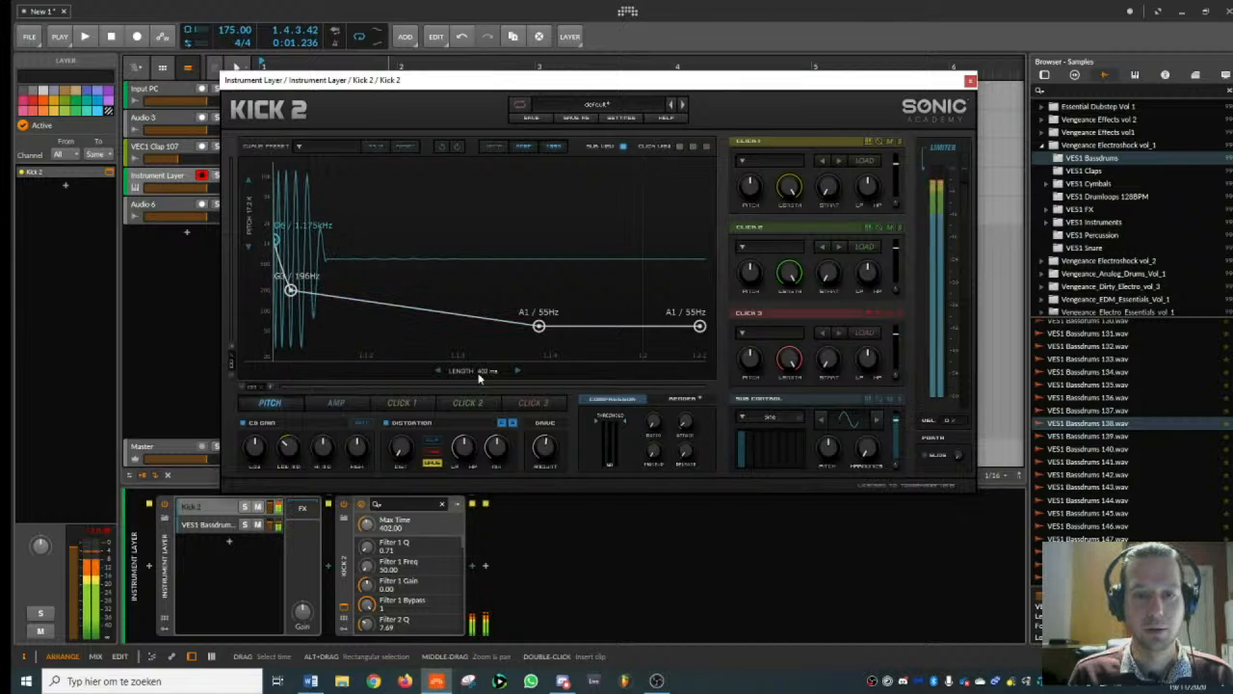
- Set the Kick 2 length to 419 ms, close its window and play the beat to hear the kick
{"action": "left_click_drag", "start_coordinate": [479, 378], "coordinate": [478, 366]}
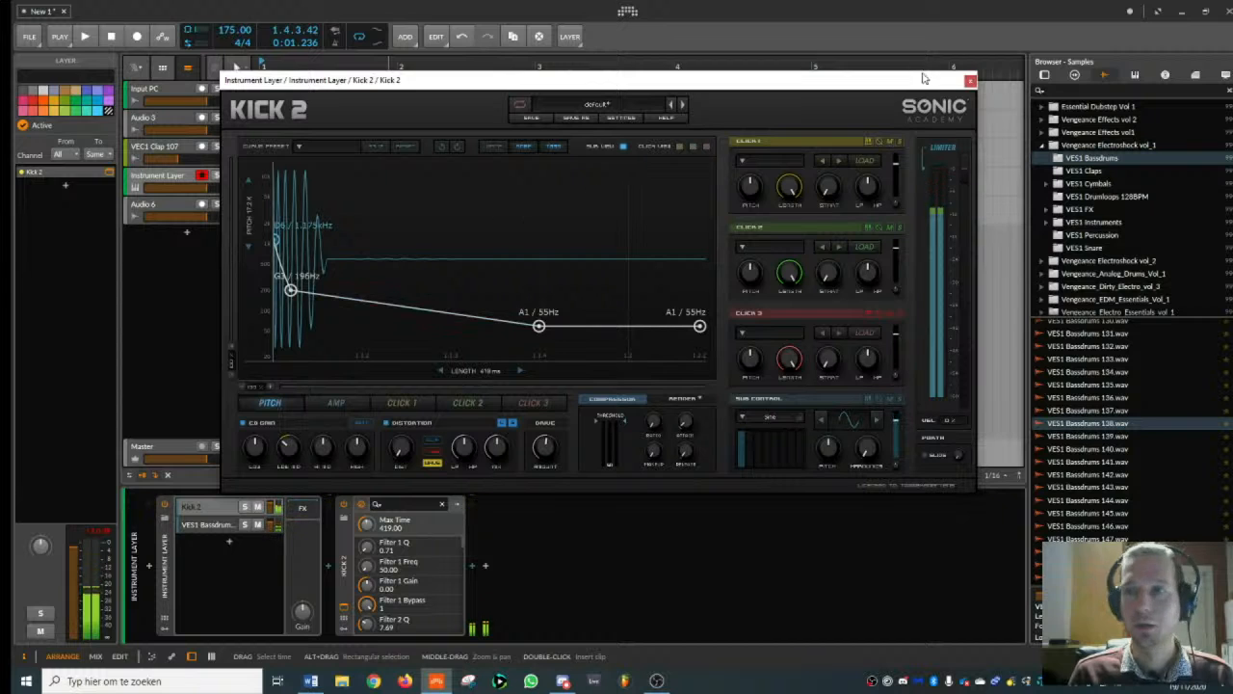
{"action": "left_click", "coordinate": [970, 81]}
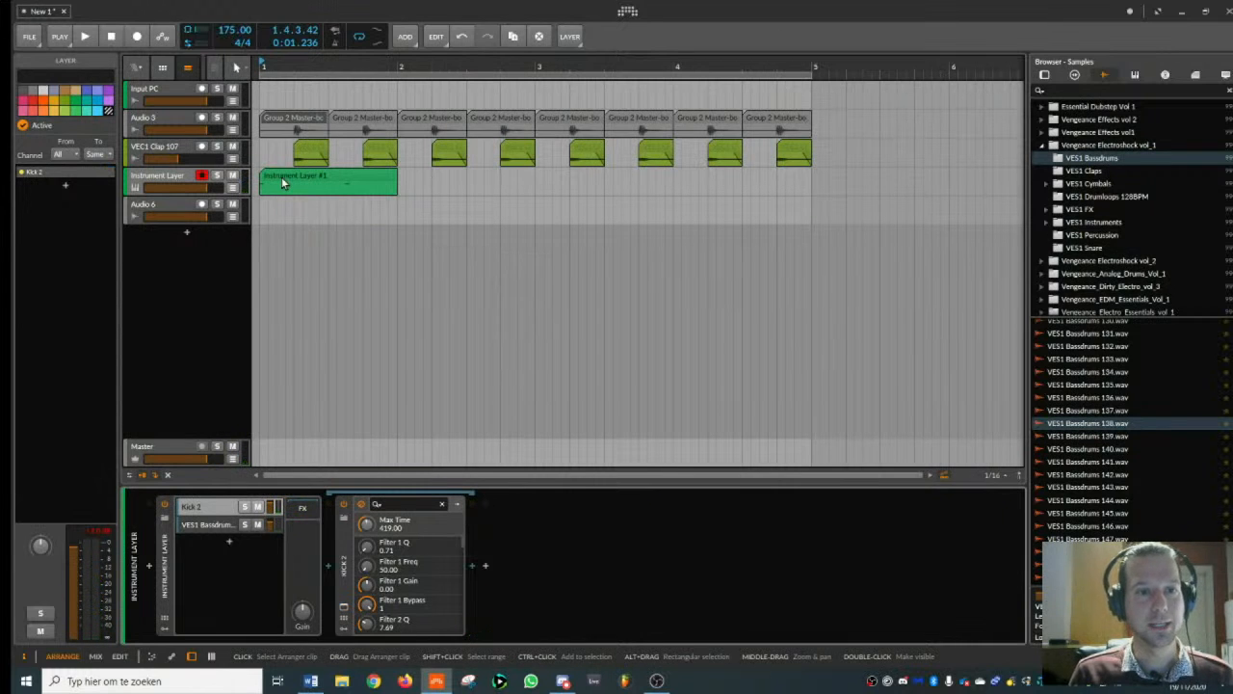
{"action": "key", "text": "space"}
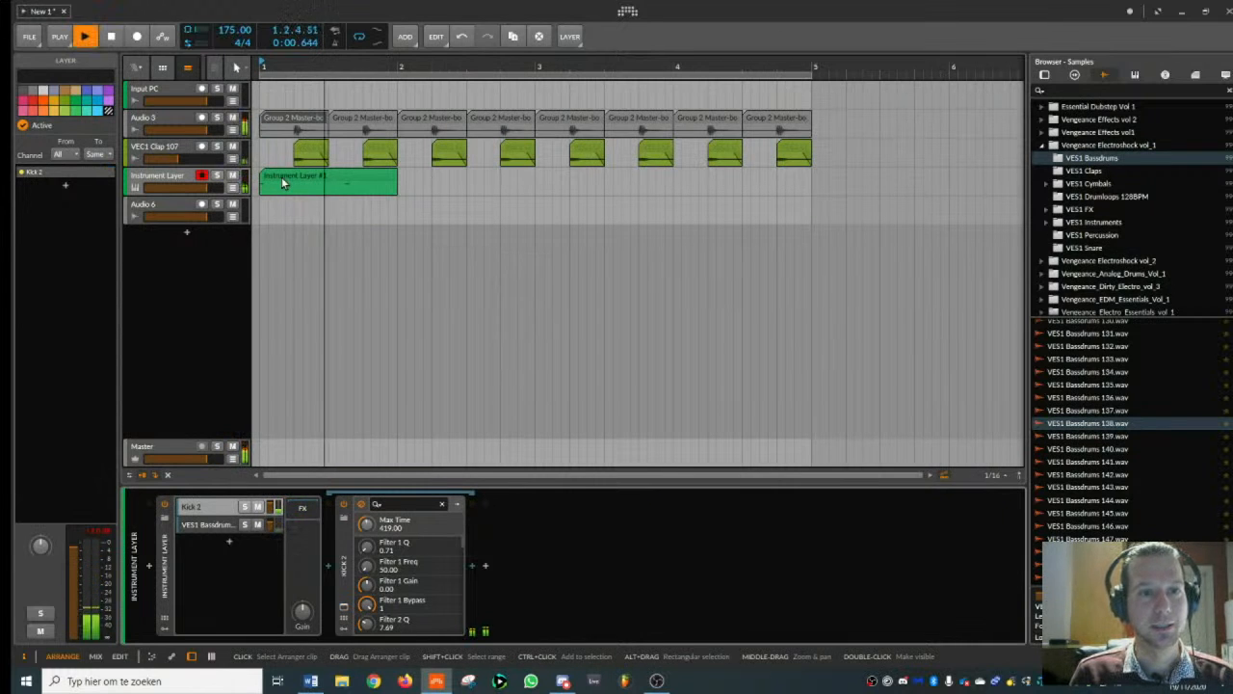
- Add the ImageLine IL Multiband Compressor to the Instrument Layer track's device chain
{"action": "left_click", "coordinate": [181, 175]}
{"action": "key", "text": "space"}
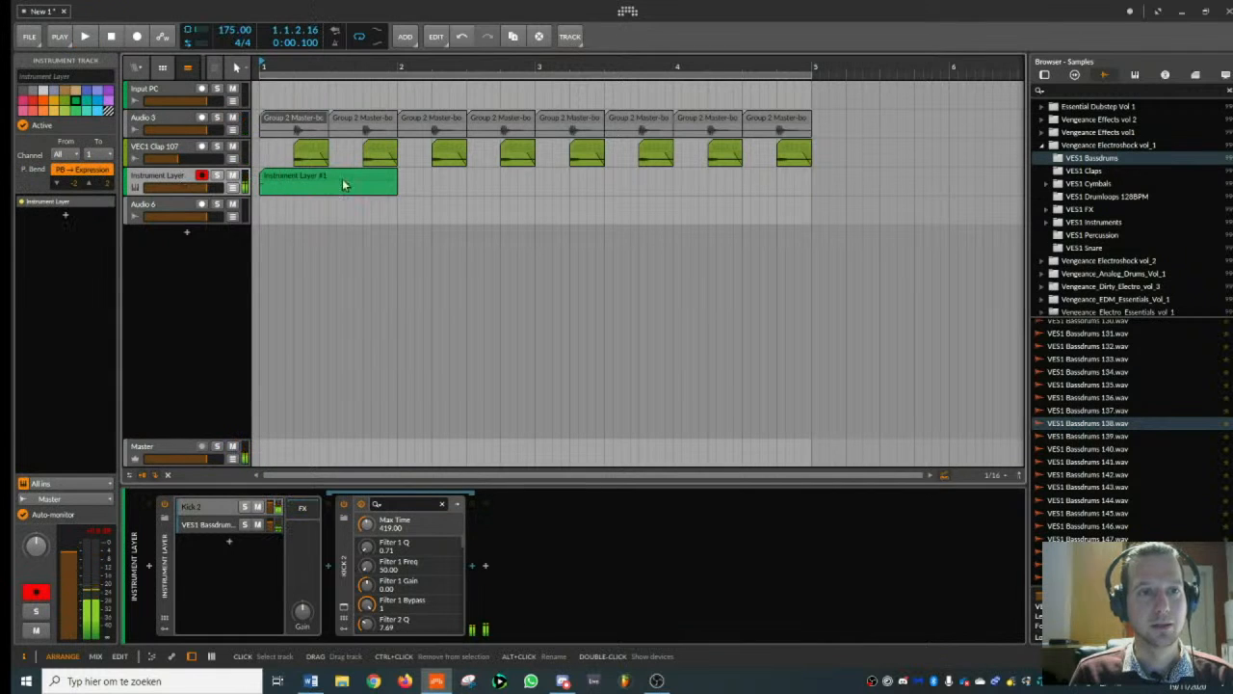
{"action": "left_click", "coordinate": [1048, 76]}
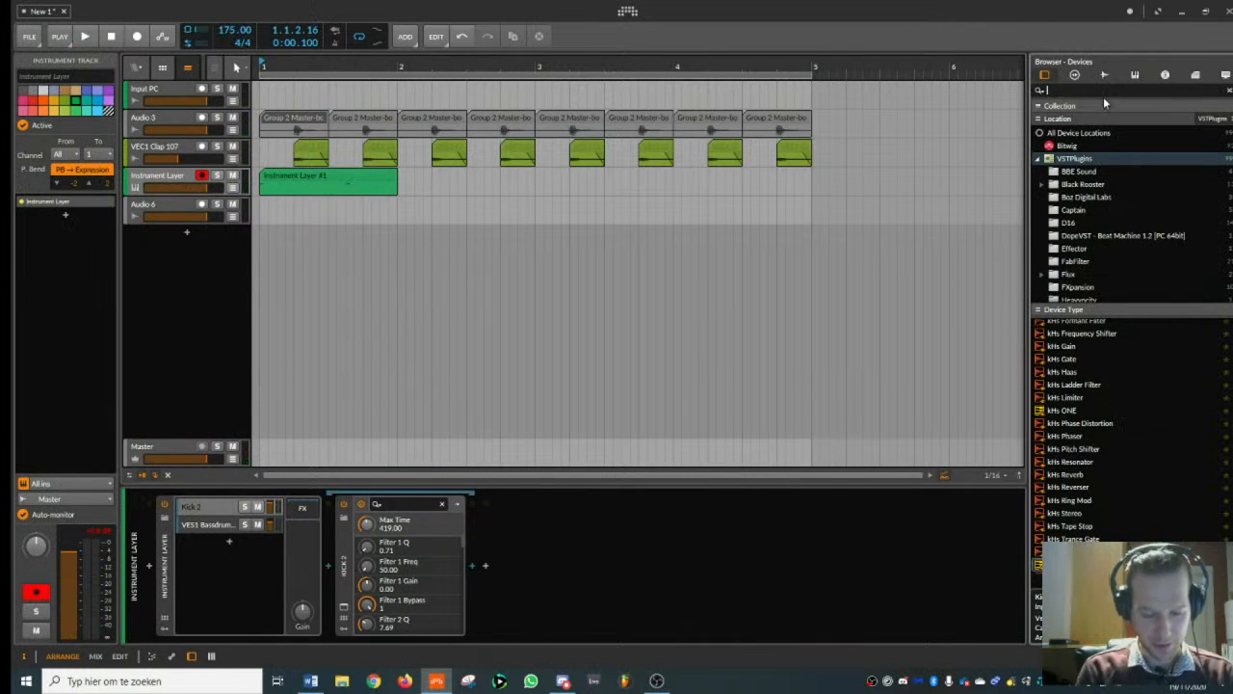
{"action": "type", "text": "mult"}
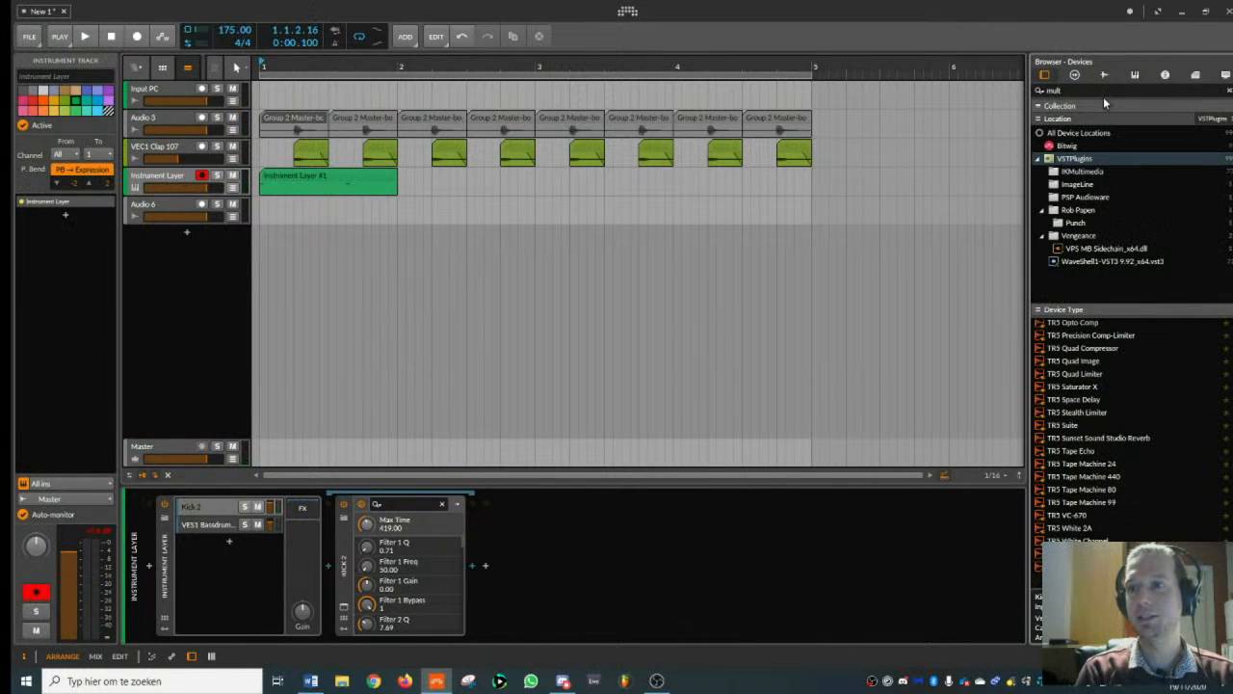
{"action": "left_click", "coordinate": [1078, 184]}
{"action": "double_click", "coordinate": [1077, 328]}
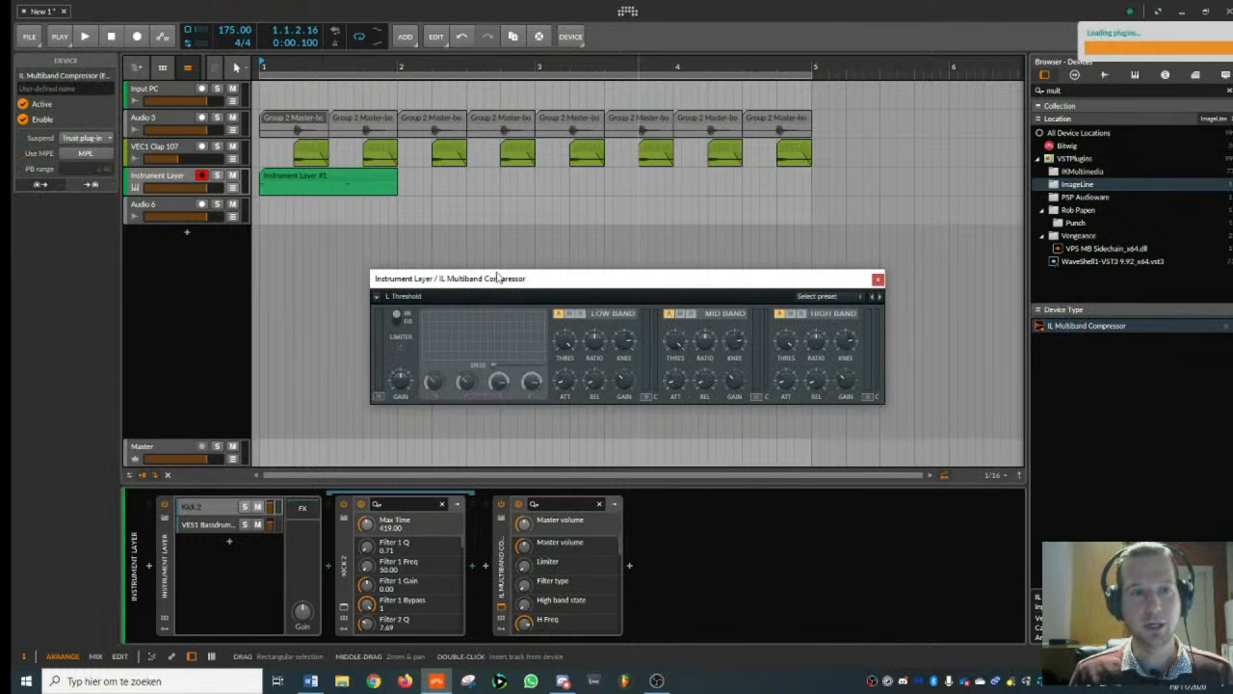
- Duplicate the one-bar Instrument Layer clip three times so the kick pattern fills bars 1 to 4
{"action": "left_click", "coordinate": [384, 178]}
{"action": "key", "text": "space"}
{"action": "key", "text": "ctrl+d"}
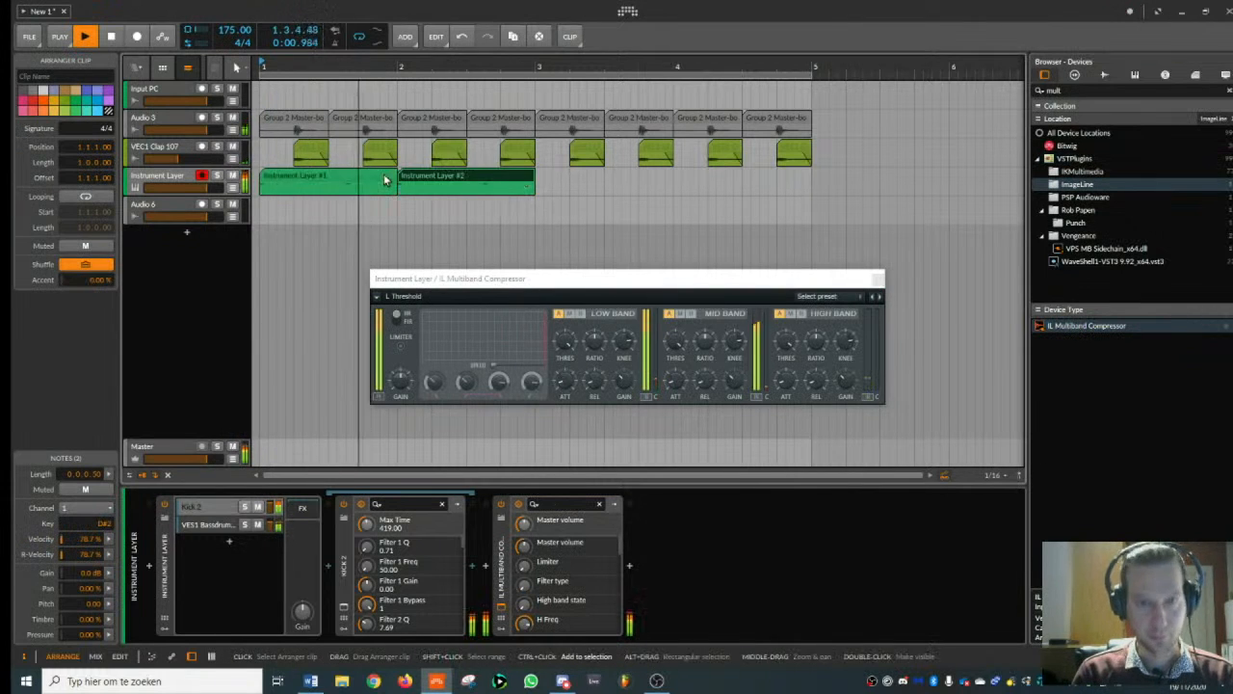
{"action": "key", "text": "ctrl+d"}
{"action": "key", "text": "ctrl+d"}
{"action": "key", "text": "space"}
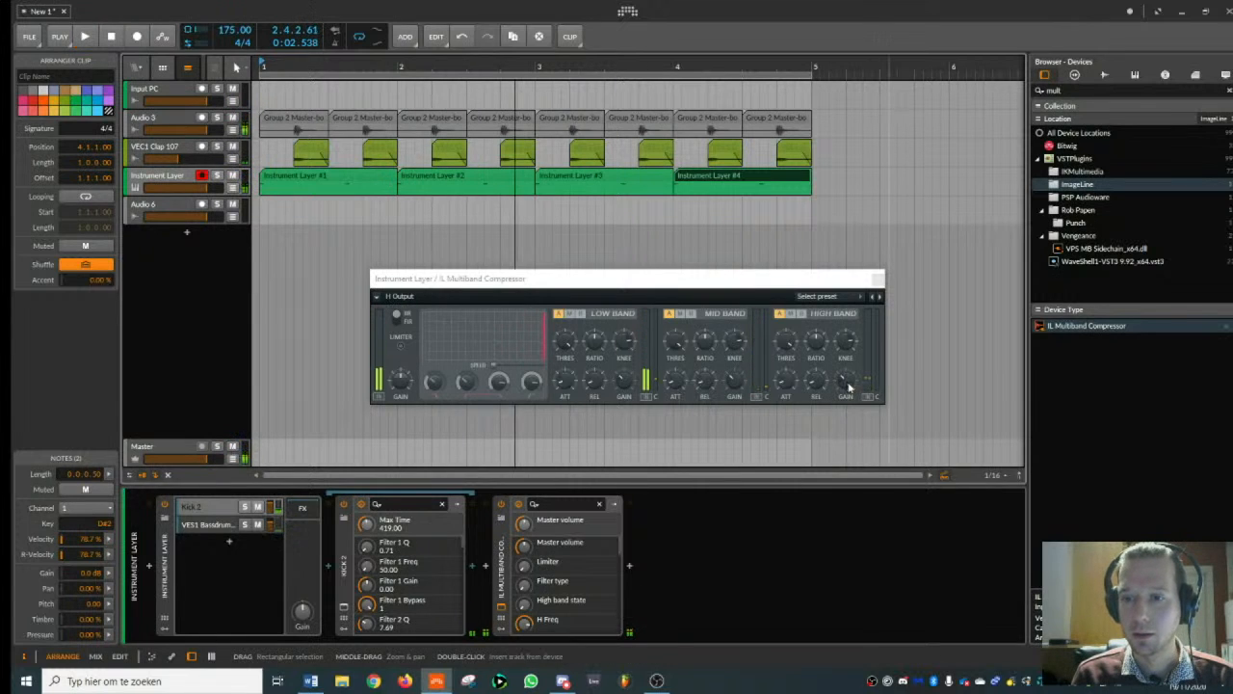
- Enable the multiband compressor's limiter and adjust the mid band's threshold and gain during playback, finishing with its window closed
{"action": "key", "text": "space"}
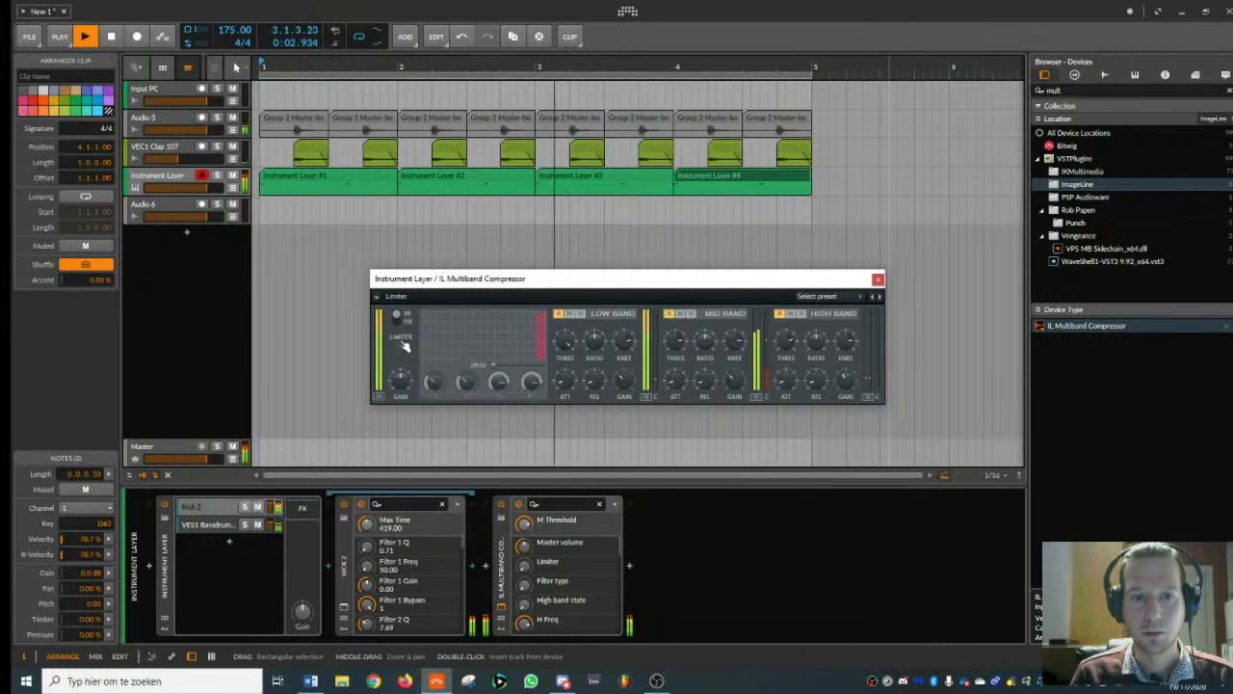
{"action": "left_click", "coordinate": [687, 351]}
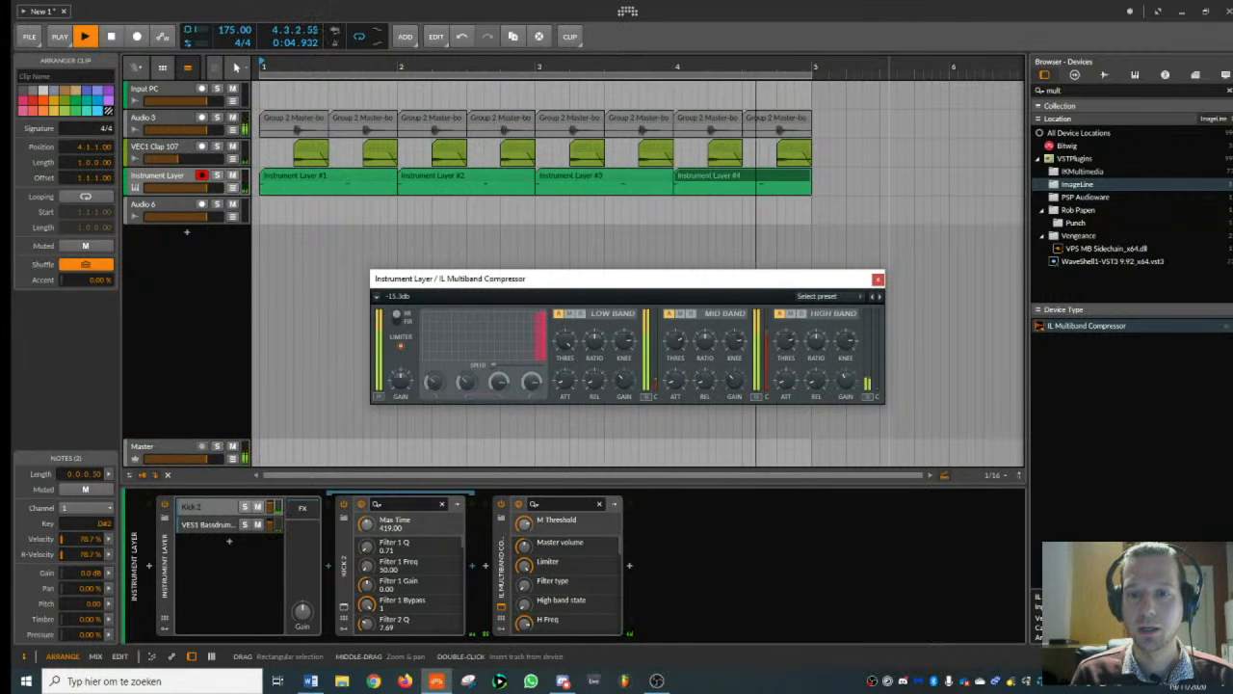
{"action": "left_click", "coordinate": [741, 382]}
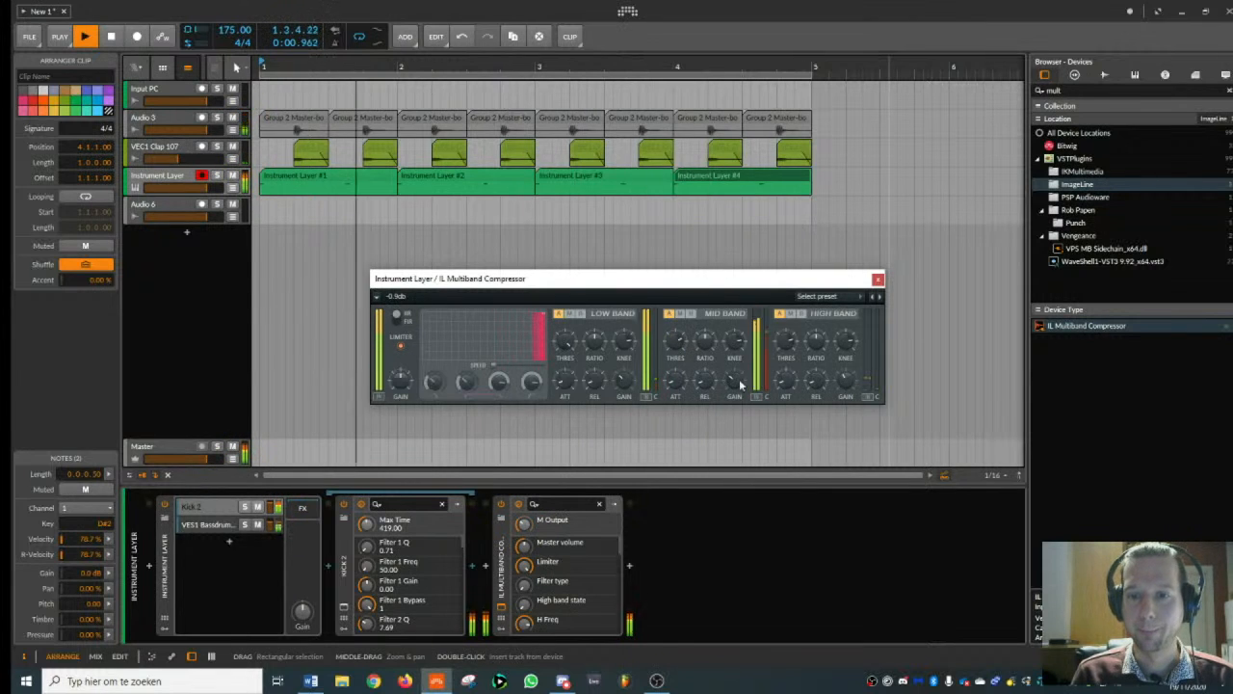
{"action": "key", "text": "space"}
{"action": "left_click", "coordinate": [878, 279]}
- Add FabFilter Pro-Q 2 after the compressor and create a low cut at 48.97 Hz
{"action": "left_click_drag", "start_coordinate": [1079, 89], "coordinate": [839, 126]}
{"action": "type", "text": "fab"}
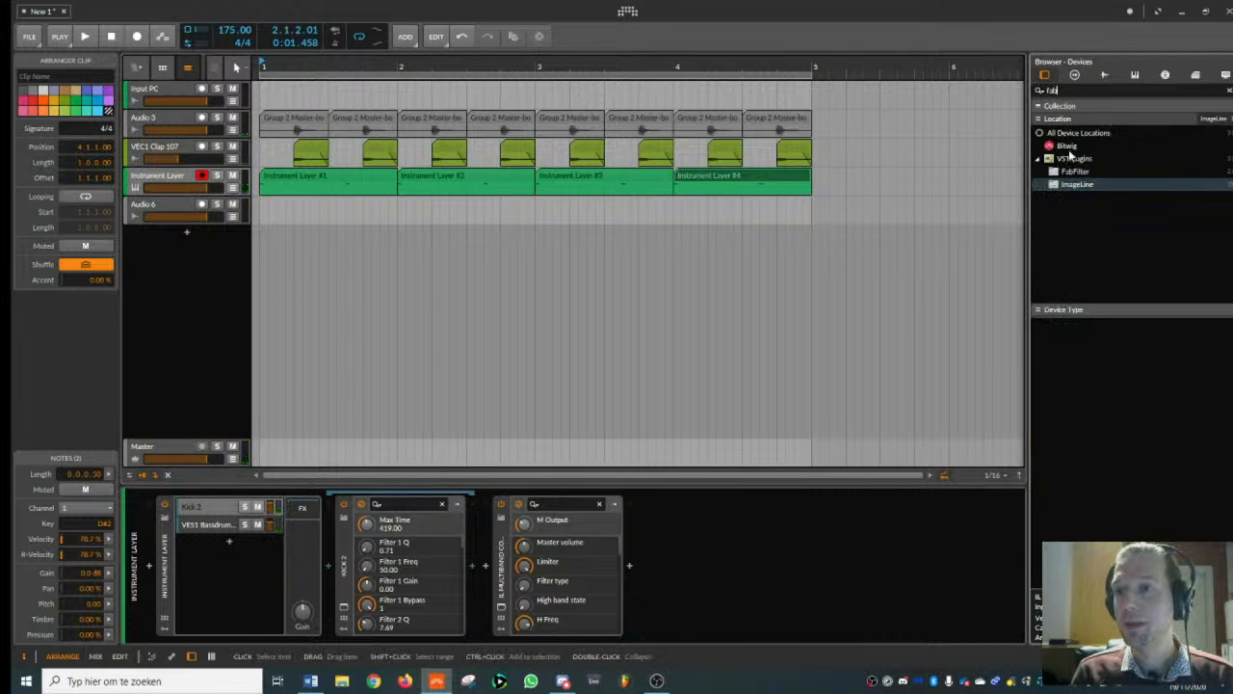
{"action": "left_click", "coordinate": [1072, 157]}
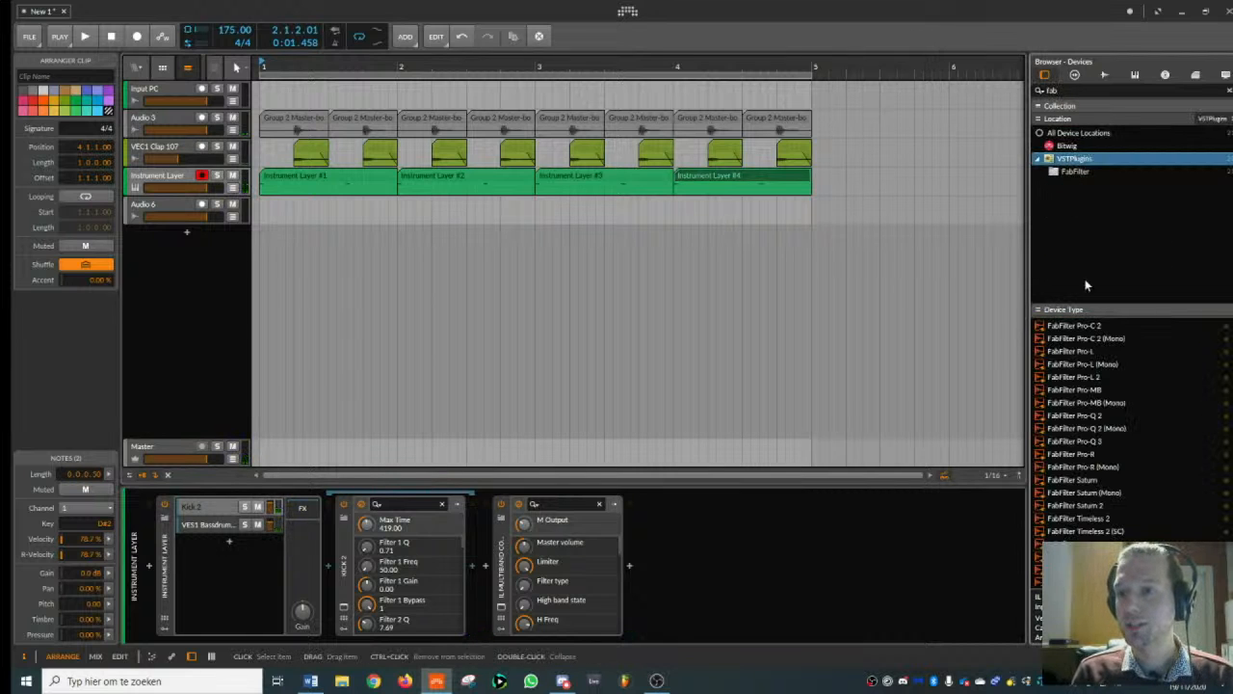
{"action": "double_click", "coordinate": [1084, 415]}
{"action": "left_click_drag", "start_coordinate": [292, 299], "coordinate": [398, 295]}
- Dip the kick's mids by about 2.5 dB with two neighbouring bell bands, audition the result and close the equalizer
{"action": "key", "text": "space"}
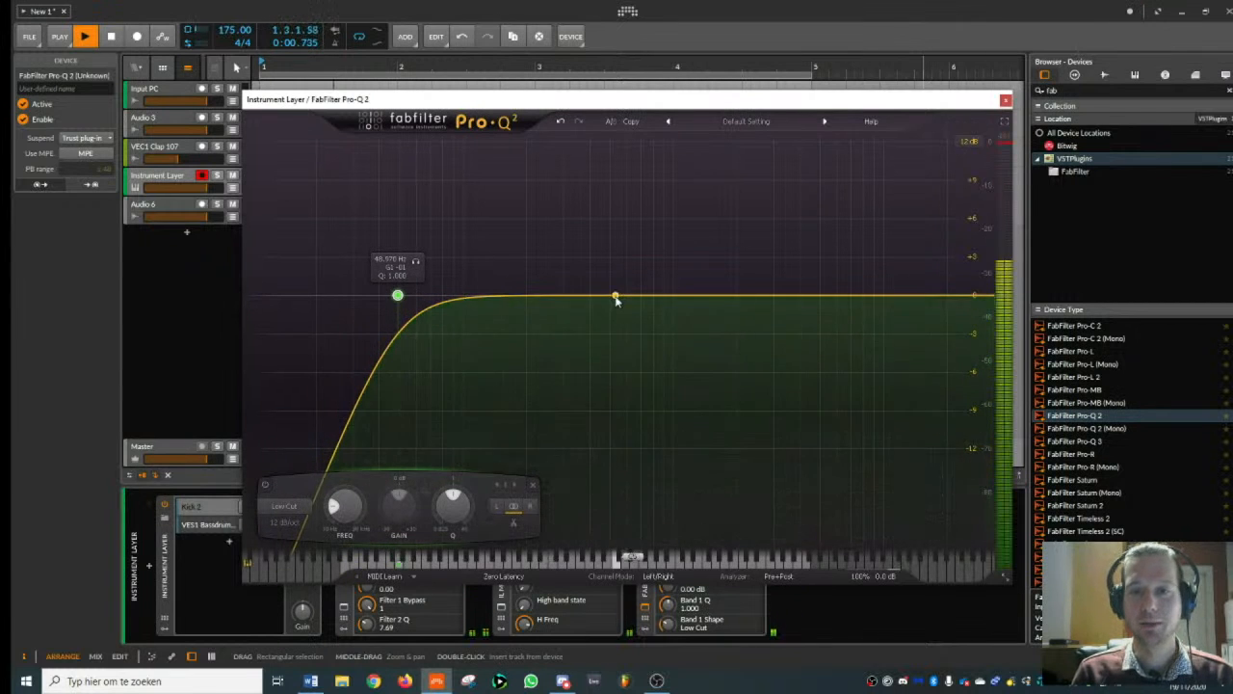
{"action": "left_click_drag", "start_coordinate": [617, 301], "coordinate": [683, 341]}
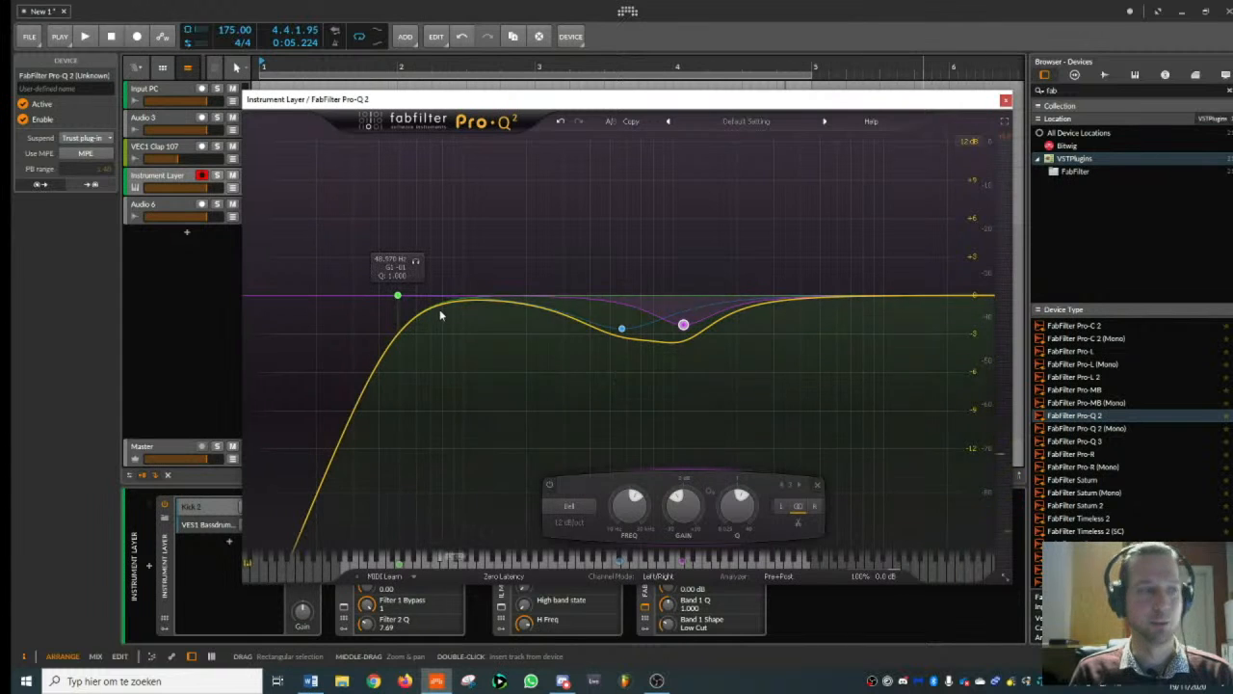
{"action": "key", "text": "space"}
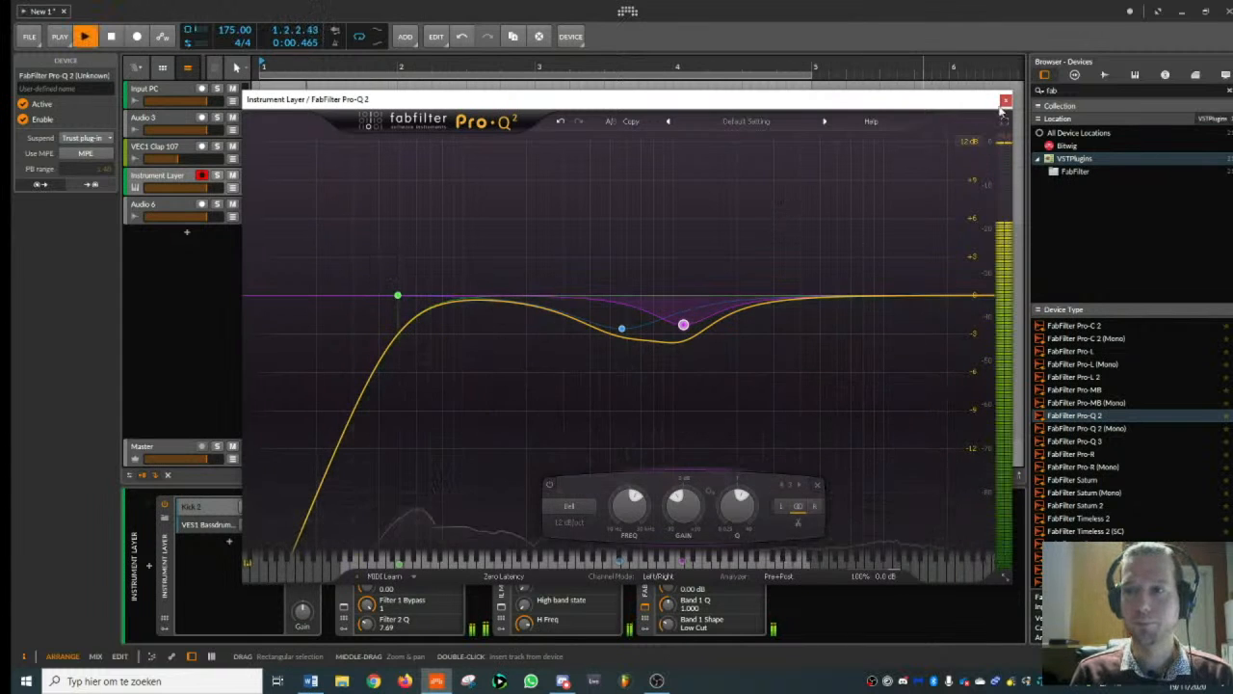
{"action": "left_click", "coordinate": [1005, 101]}
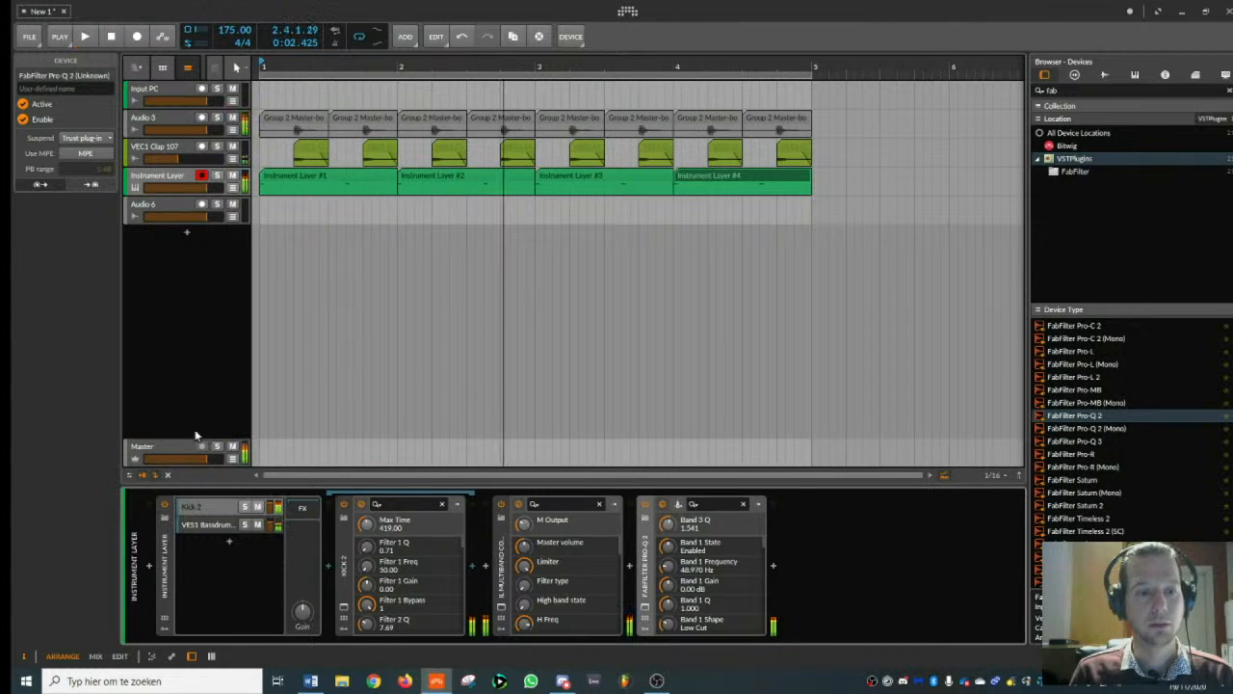
- Open the SPAN analyser on the Master track and examine the beat's spectrum during playback
{"action": "left_click", "coordinate": [193, 449]}
{"action": "left_click", "coordinate": [308, 607]}
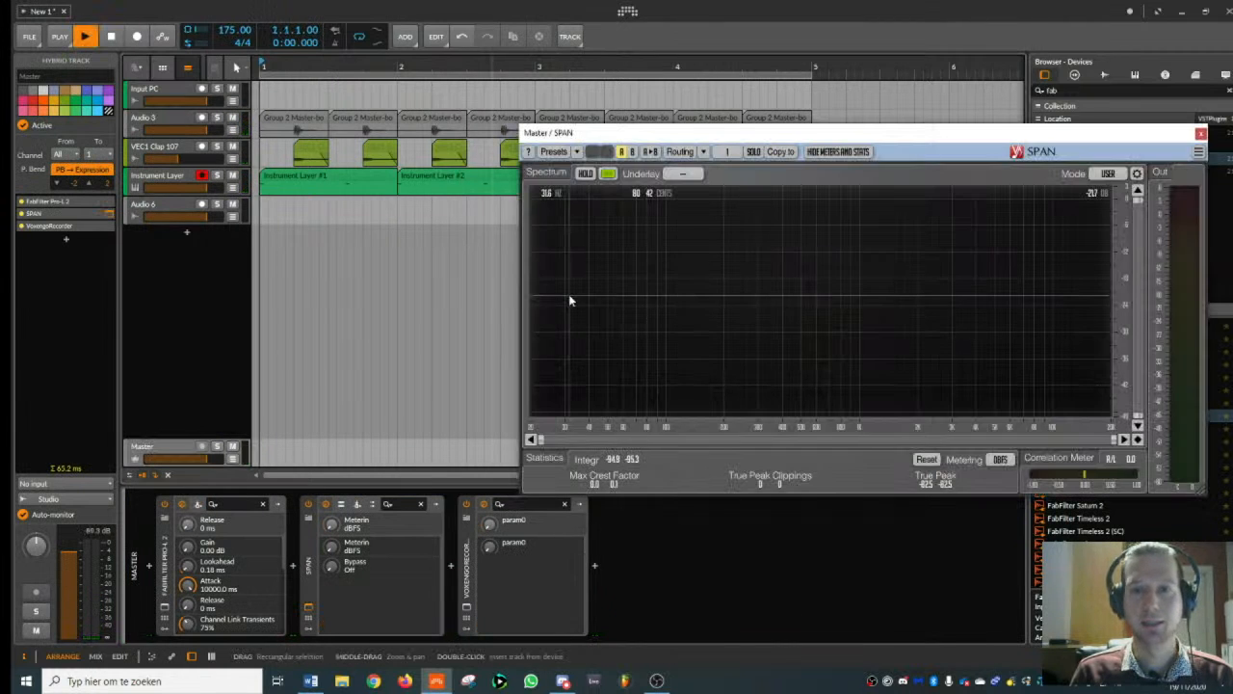
{"action": "key", "text": "space"}
{"action": "key", "text": "space"}
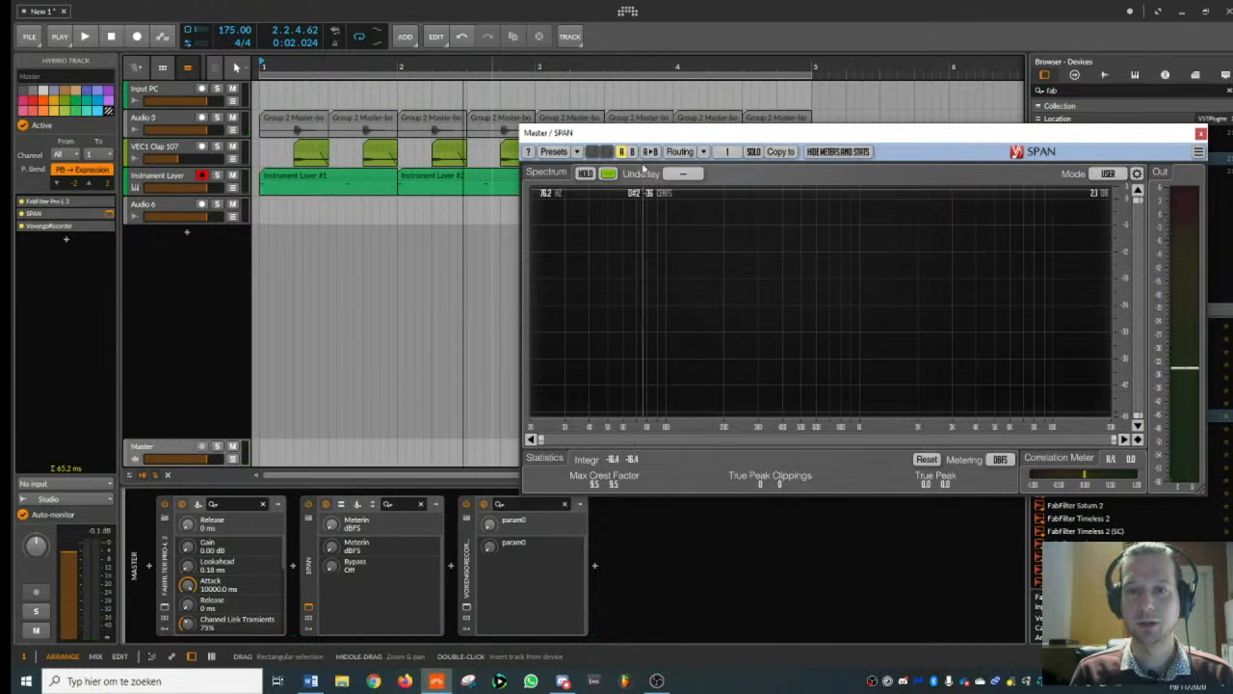
{"action": "left_click_drag", "start_coordinate": [650, 134], "coordinate": [680, 130]}
- Add Bitwig's Tool device to the end of the Instrument Layer chain, keeping the SPAN window clear of the device browser
{"action": "left_click", "coordinate": [164, 176]}
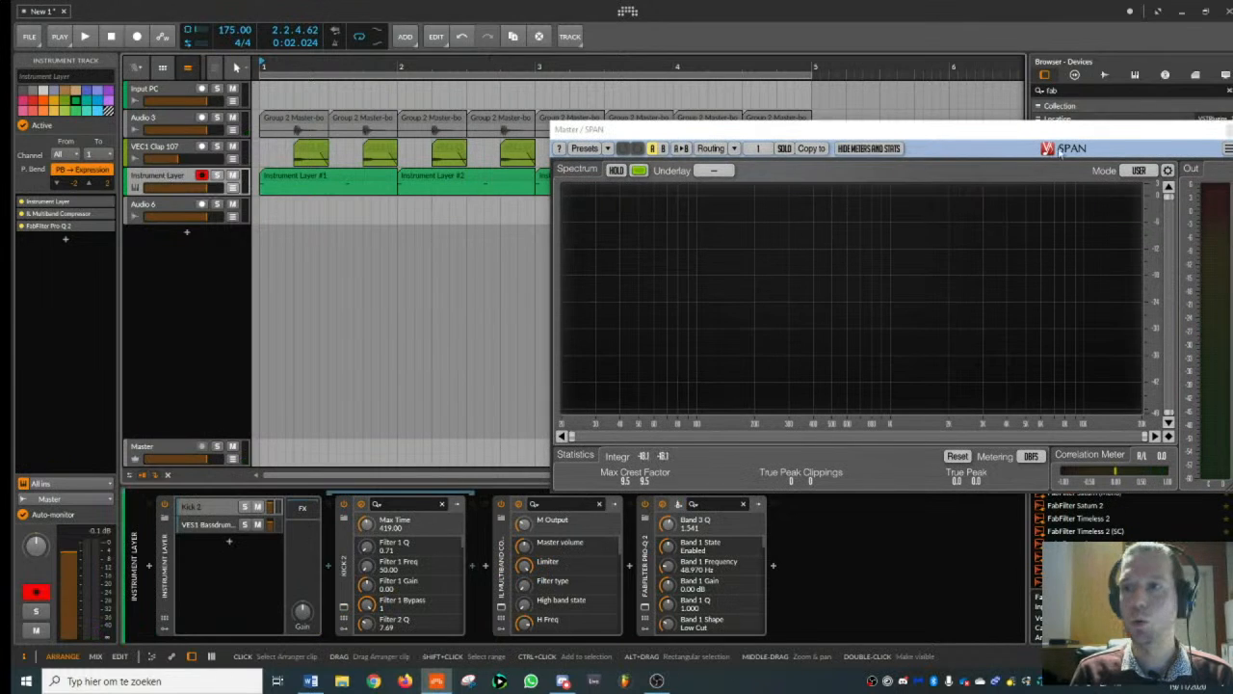
{"action": "left_click_drag", "start_coordinate": [1044, 129], "coordinate": [839, 129]}
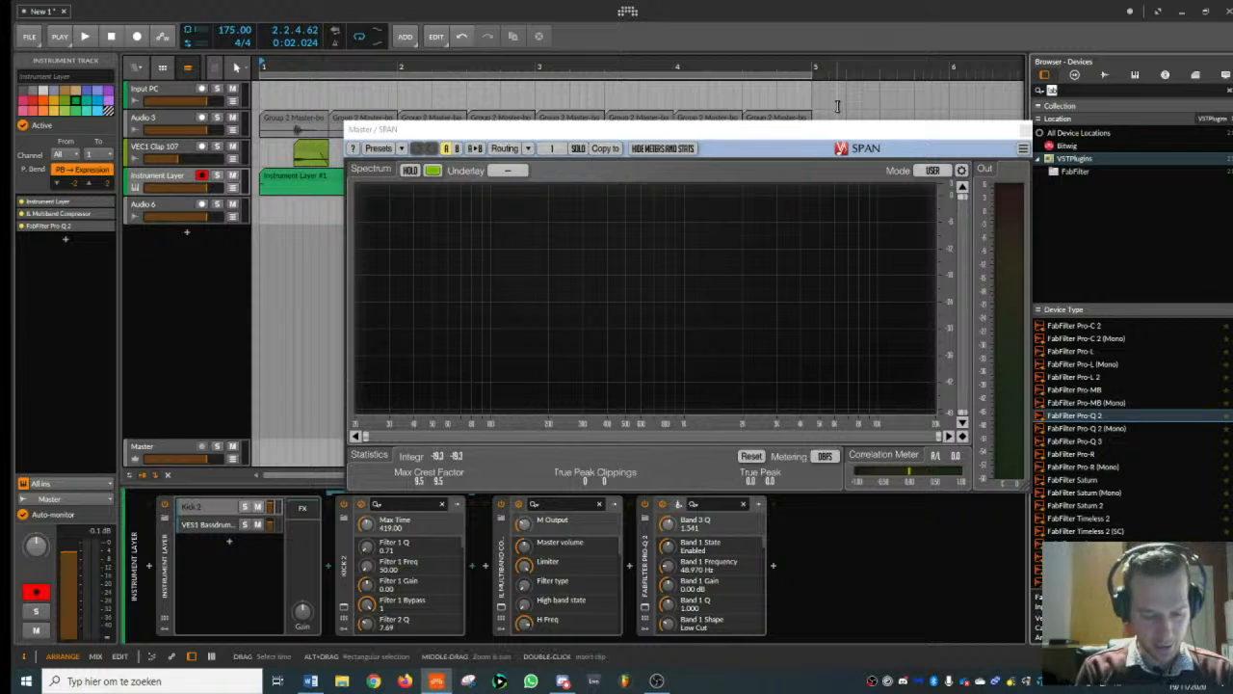
{"action": "type", "text": "tool"}
{"action": "left_click", "coordinate": [1066, 146]}
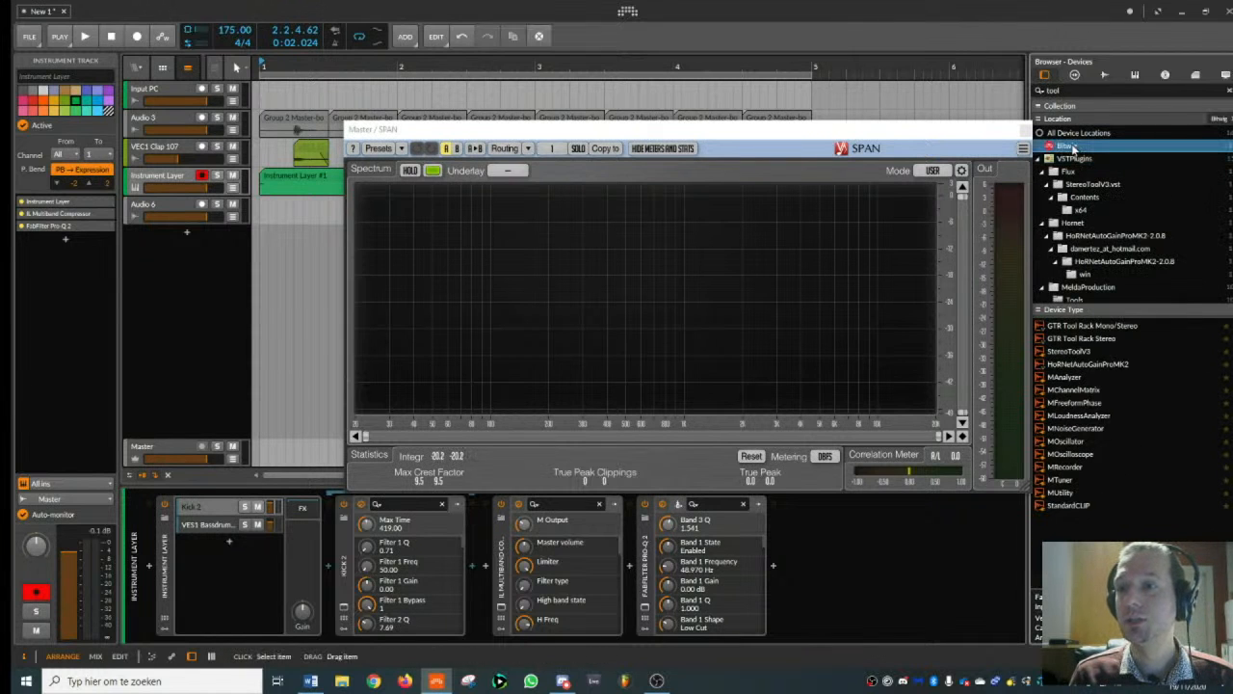
{"action": "double_click", "coordinate": [1056, 328]}
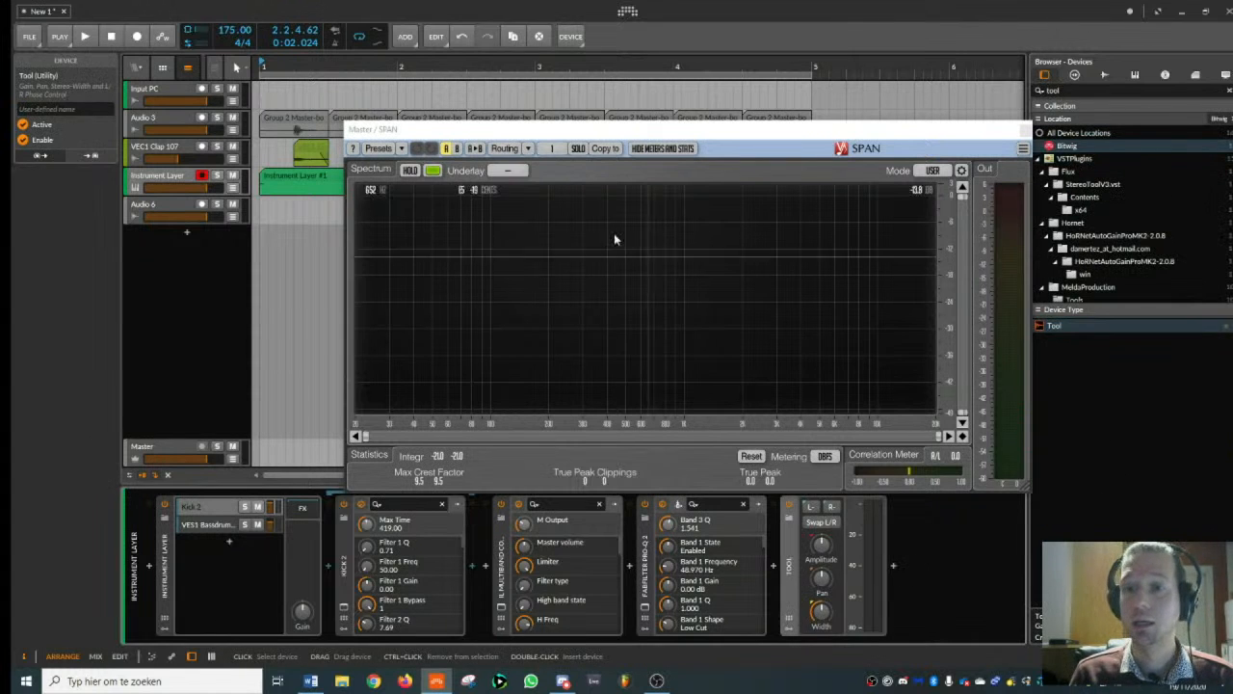
- Lower the Tool's amplitude slightly while watching the output level in SPAN, and close the analyser
{"action": "key", "text": "space"}
{"action": "left_click_drag", "start_coordinate": [821, 544], "coordinate": [823, 548]}
{"action": "key", "text": "space"}
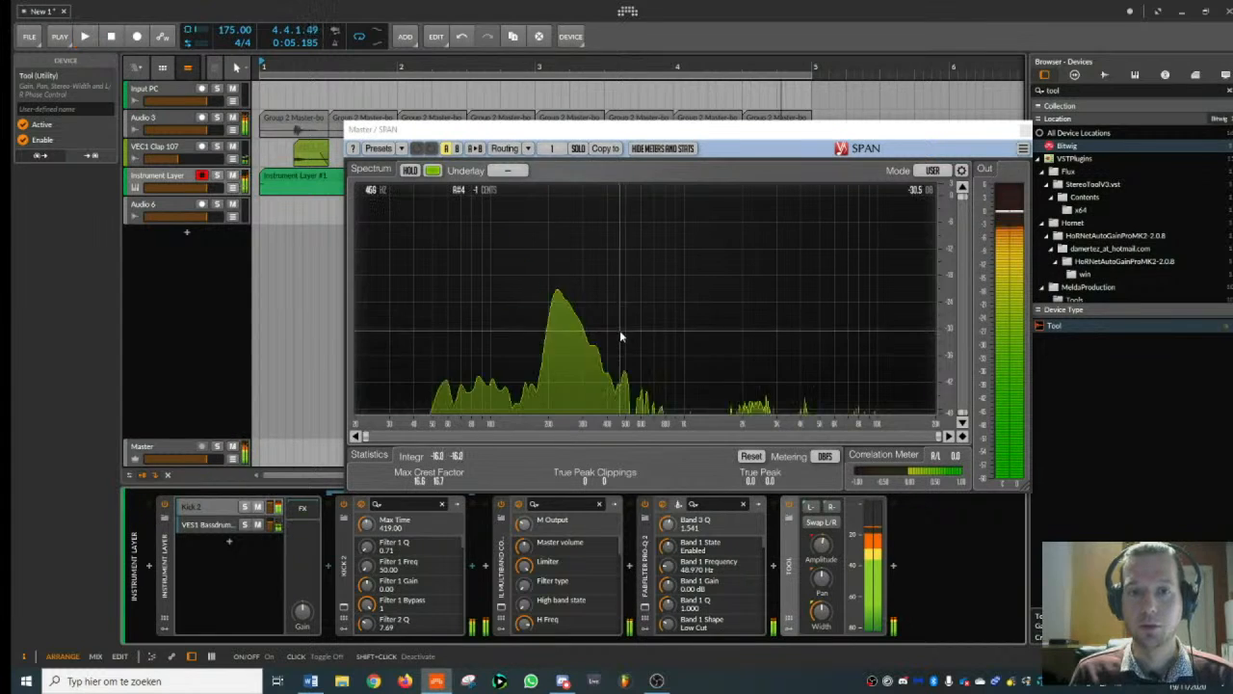
{"action": "left_click", "coordinate": [1026, 131]}
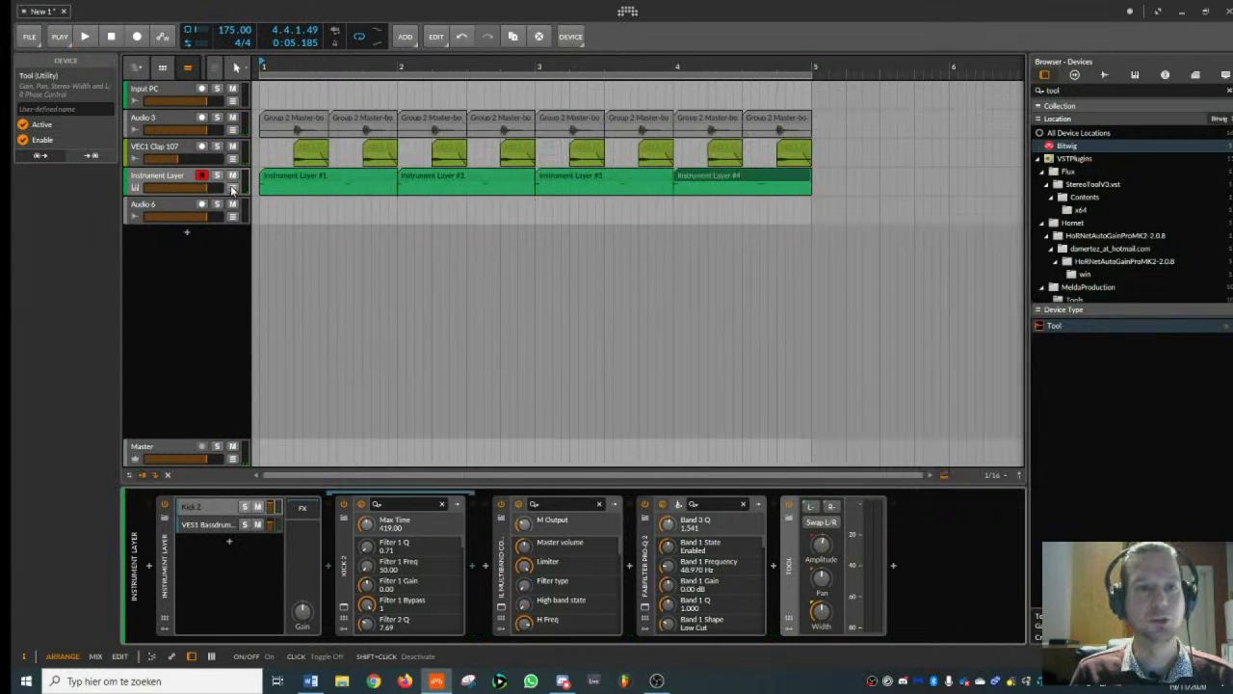
- Search the VST plugins for "shaper" and add ShaperBox 2 to the Instrument Layer track
{"action": "left_click", "coordinate": [186, 177]}
{"action": "key", "text": "space"}
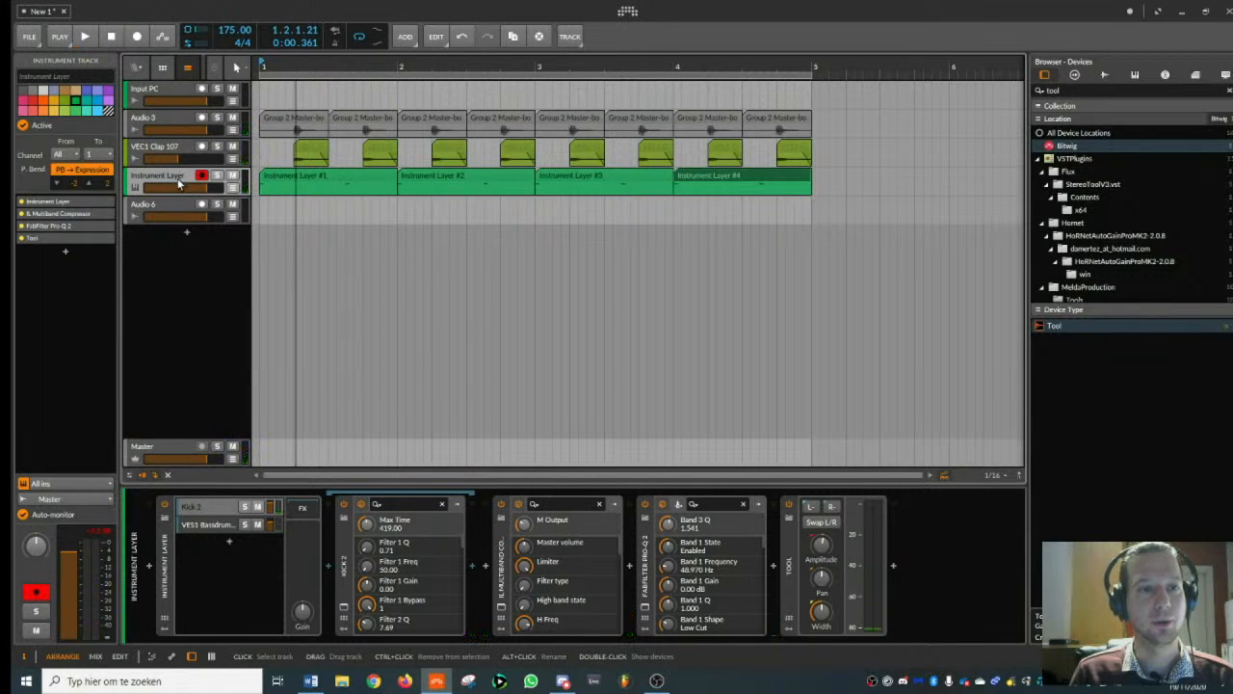
{"action": "left_click_drag", "start_coordinate": [267, 65], "coordinate": [186, 163]}
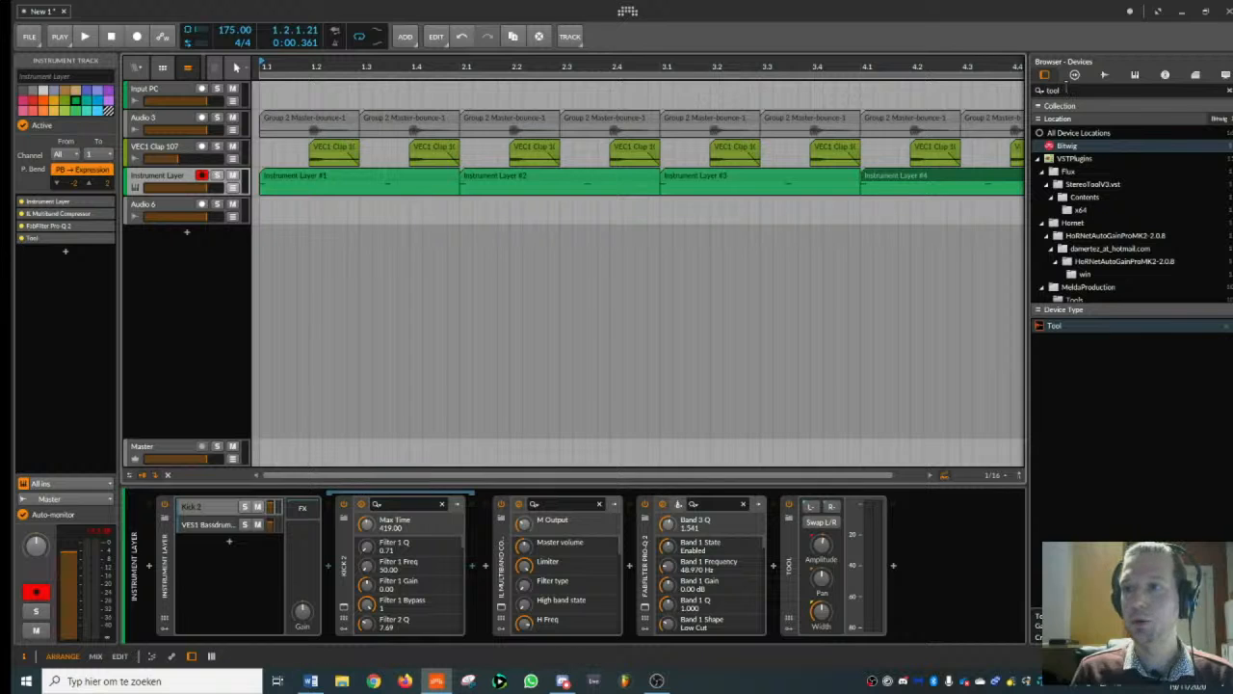
{"action": "left_click", "coordinate": [1067, 87]}
{"action": "type", "text": "shaper"}
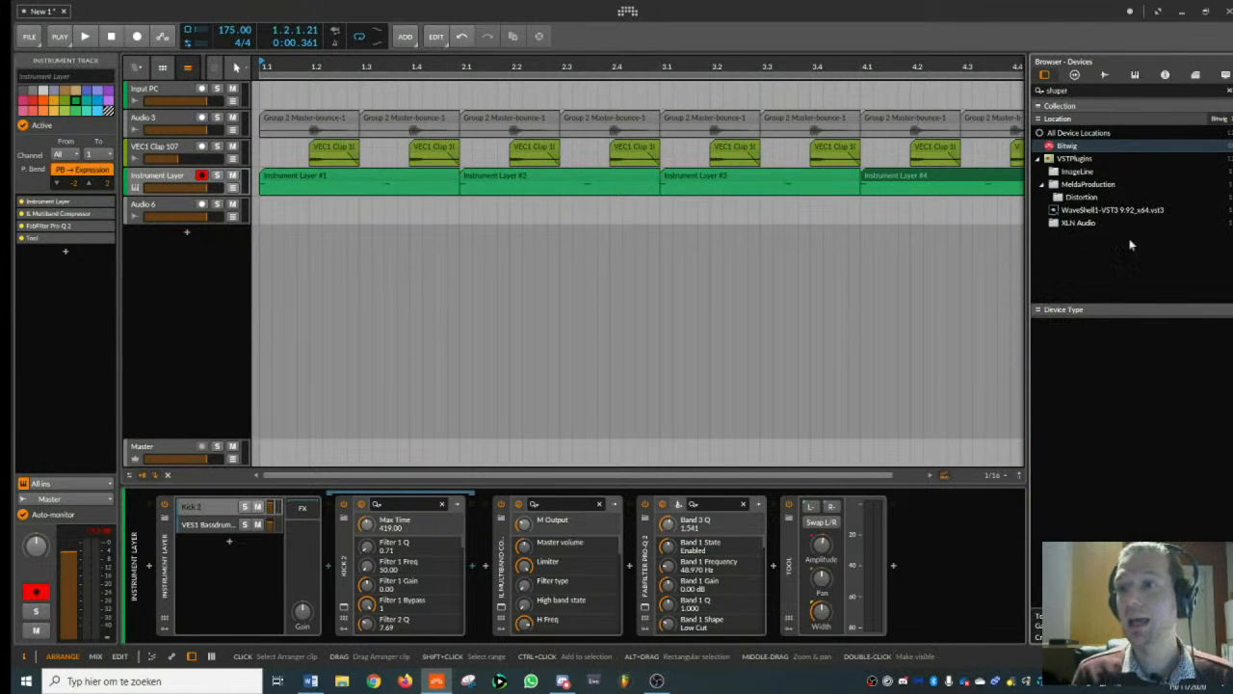
{"action": "left_click", "coordinate": [1087, 160]}
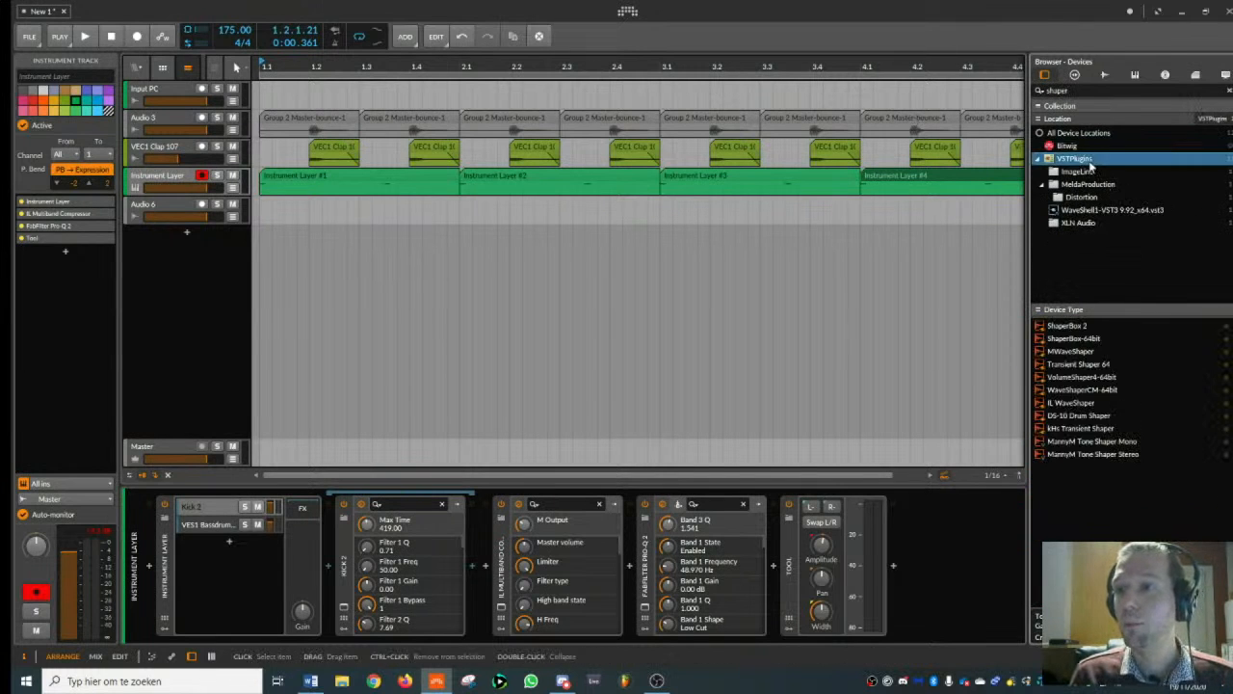
{"action": "double_click", "coordinate": [1076, 327]}
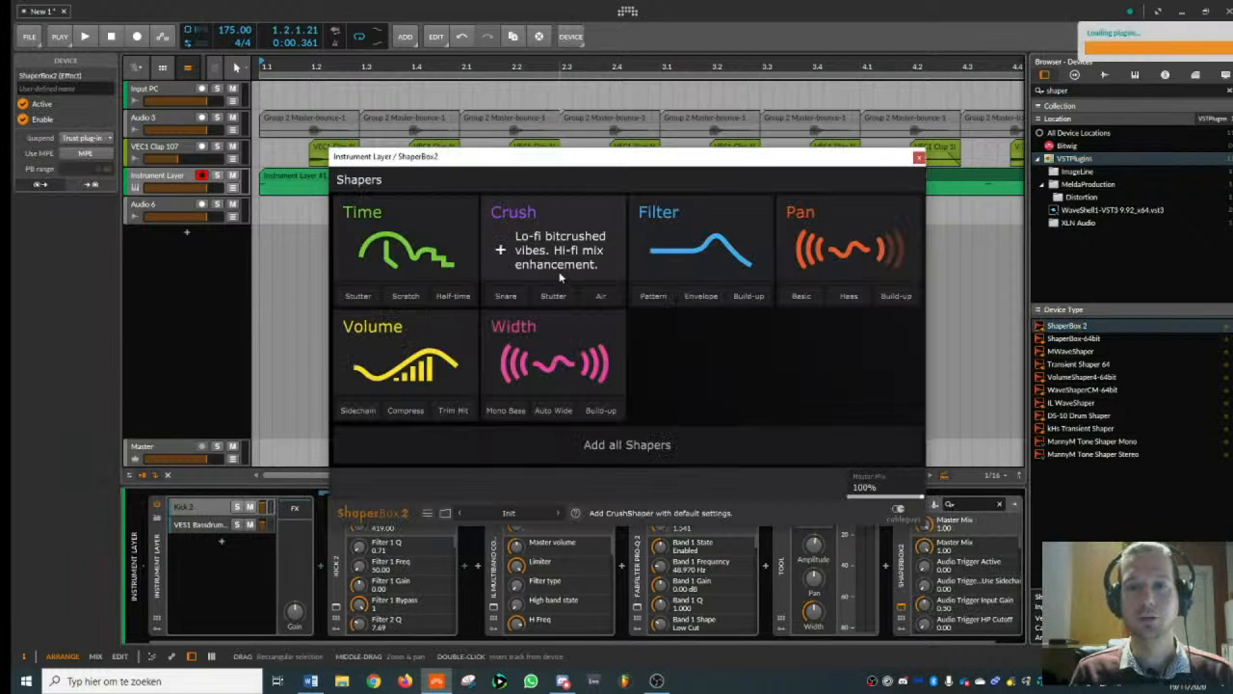
- Add a Volume shaper in ShaperBox 2 and set its band splits to 140 Hz low and 2.14 kHz high
{"action": "left_click", "coordinate": [406, 355]}
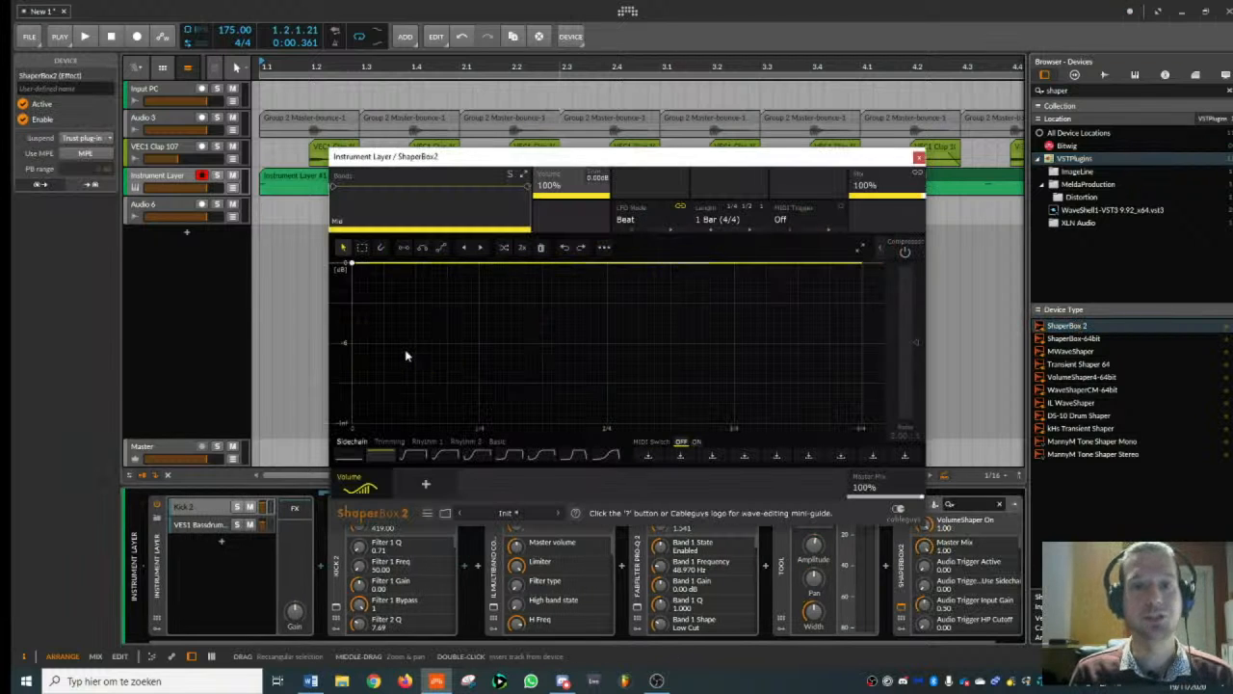
{"action": "left_click_drag", "start_coordinate": [528, 187], "coordinate": [464, 188]}
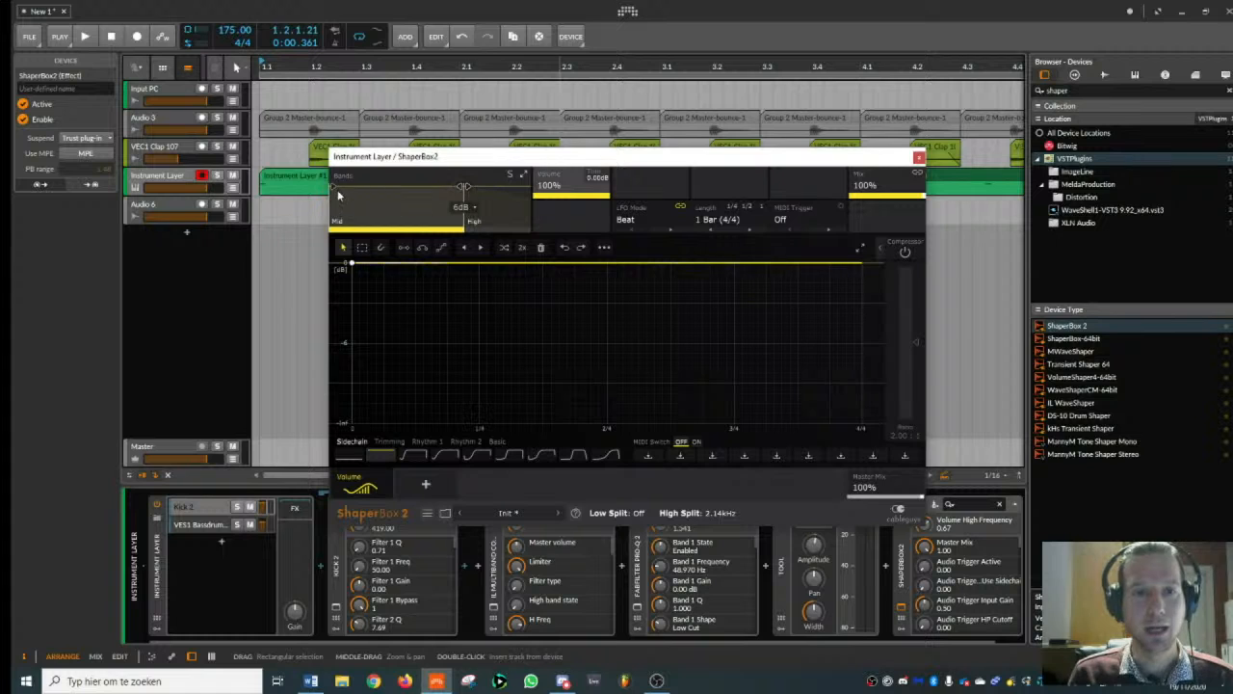
{"action": "left_click_drag", "start_coordinate": [335, 187], "coordinate": [384, 188]}
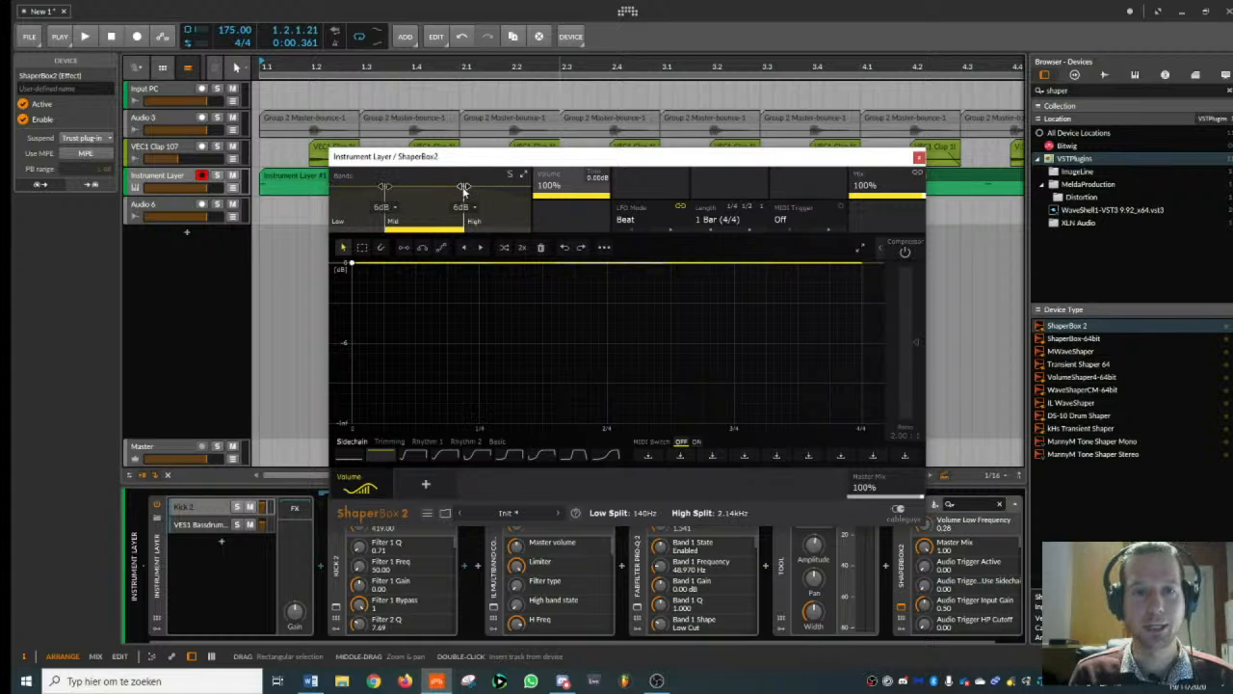
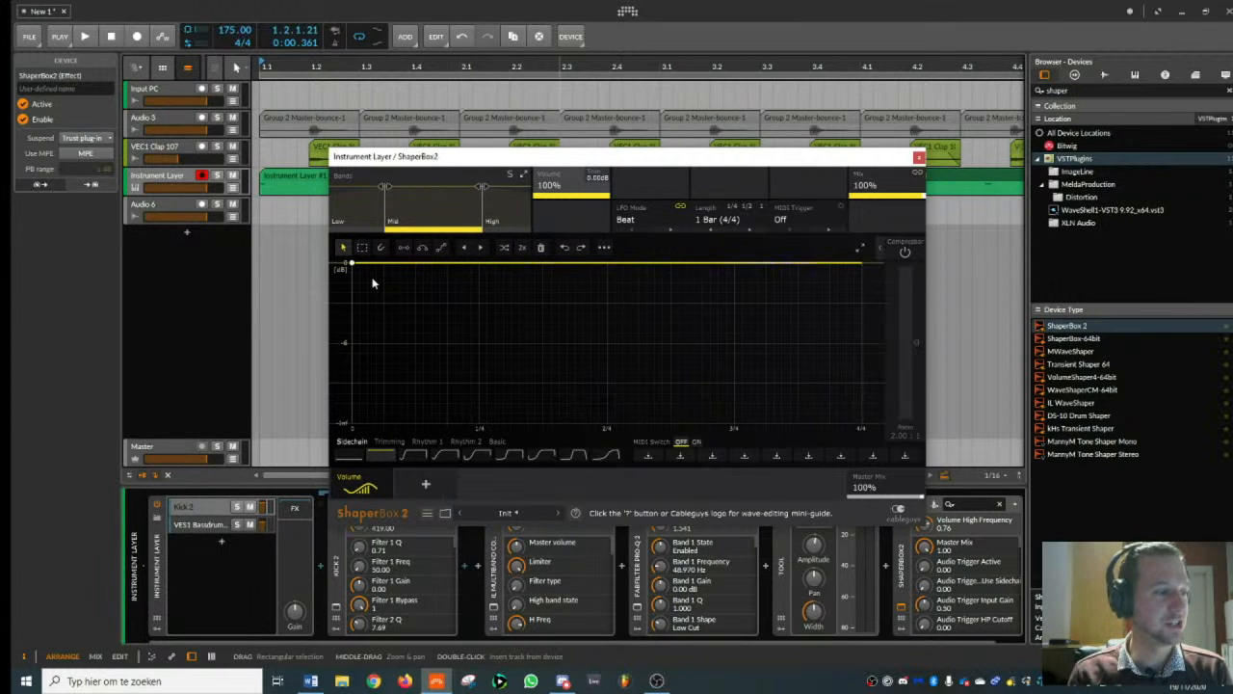
- Draw a mid-band volume curve that falls steeply at the start, reaches silence after the first quarter and rises towards the bar's end
{"action": "left_click", "coordinate": [404, 303]}
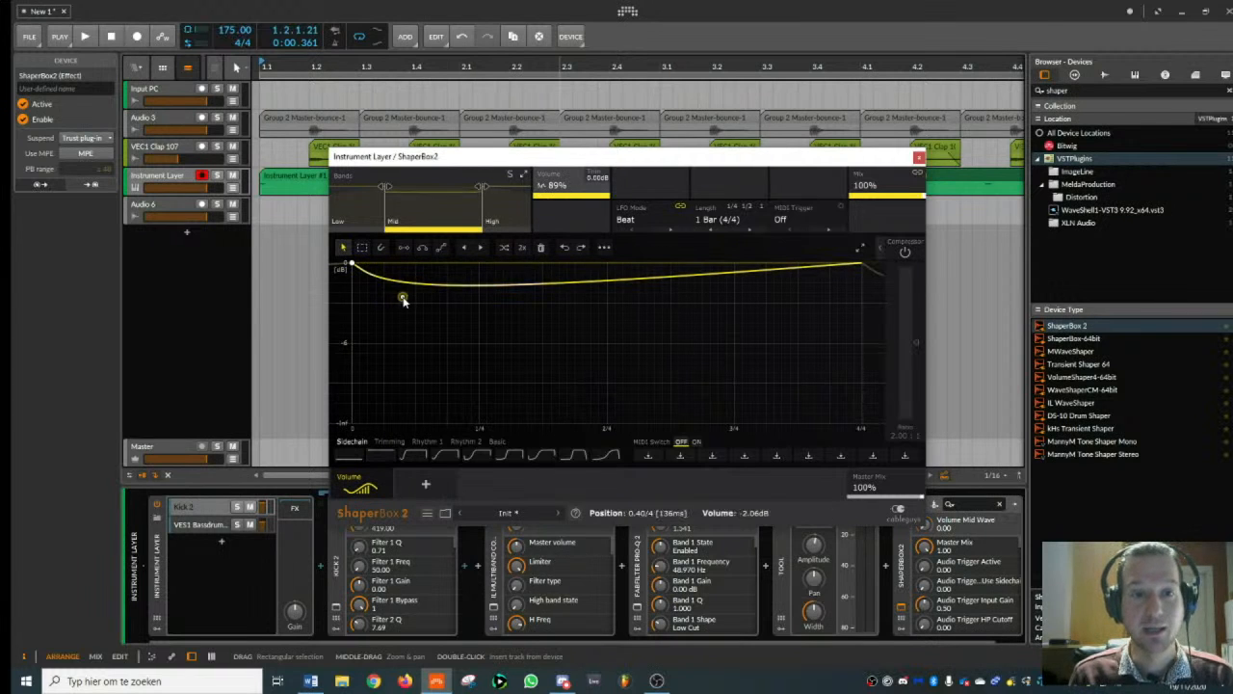
{"action": "double_click", "coordinate": [403, 297]}
{"action": "left_click_drag", "start_coordinate": [403, 298], "coordinate": [389, 394]}
{"action": "left_click", "coordinate": [435, 294]}
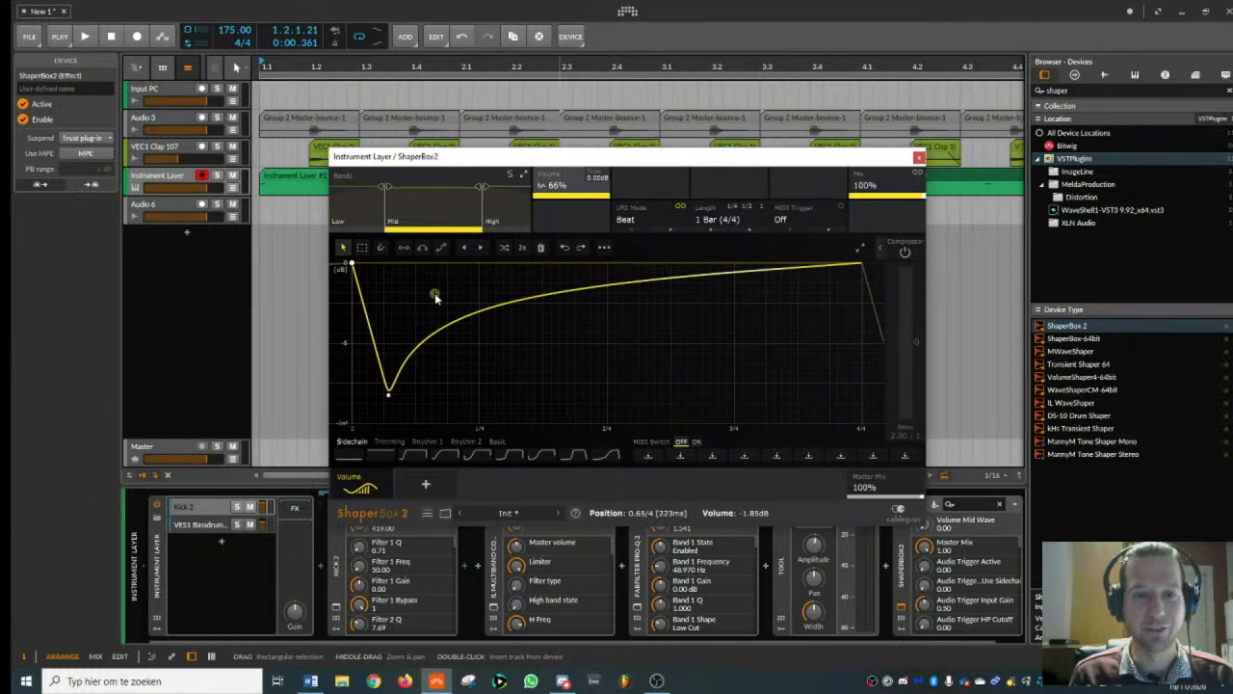
{"action": "left_click", "coordinate": [450, 262]}
{"action": "left_click_drag", "start_coordinate": [435, 296], "coordinate": [449, 265]}
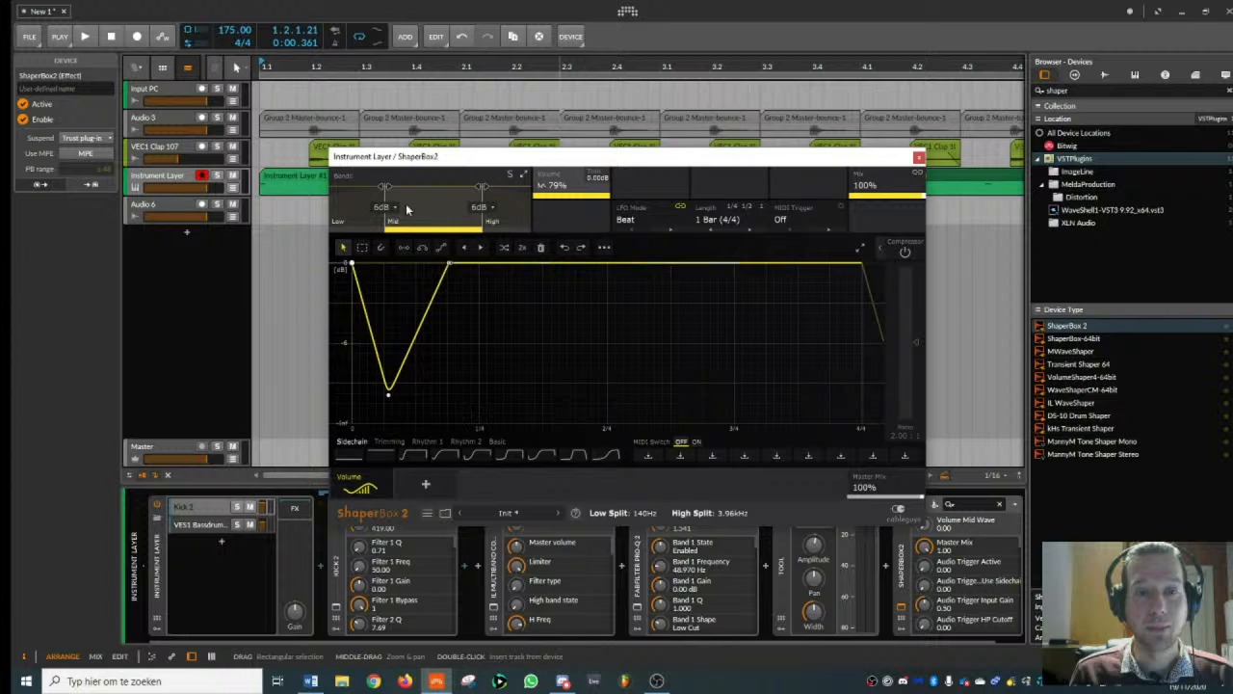
{"action": "left_click_drag", "start_coordinate": [451, 265], "coordinate": [533, 422]}
{"action": "left_click_drag", "start_coordinate": [666, 277], "coordinate": [590, 325]}
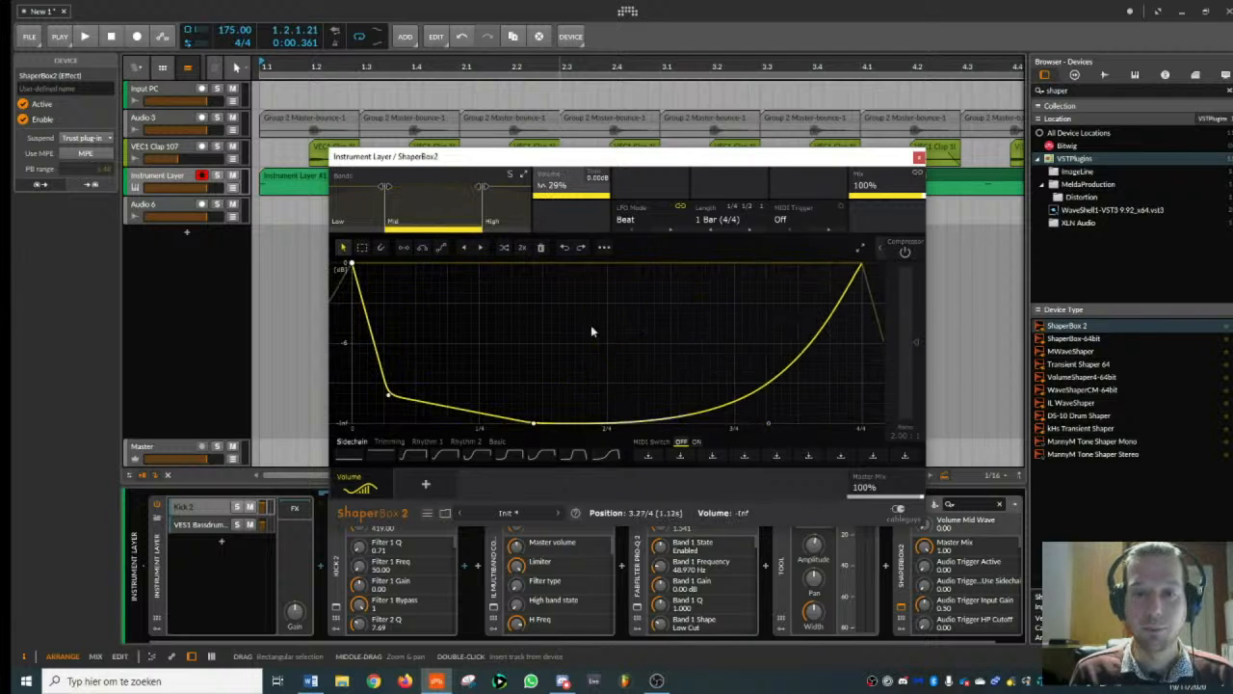
- Play the beat to hear the volume curve, and move the ShaperBox 2 window clear of the device chain
{"action": "key", "text": "space"}
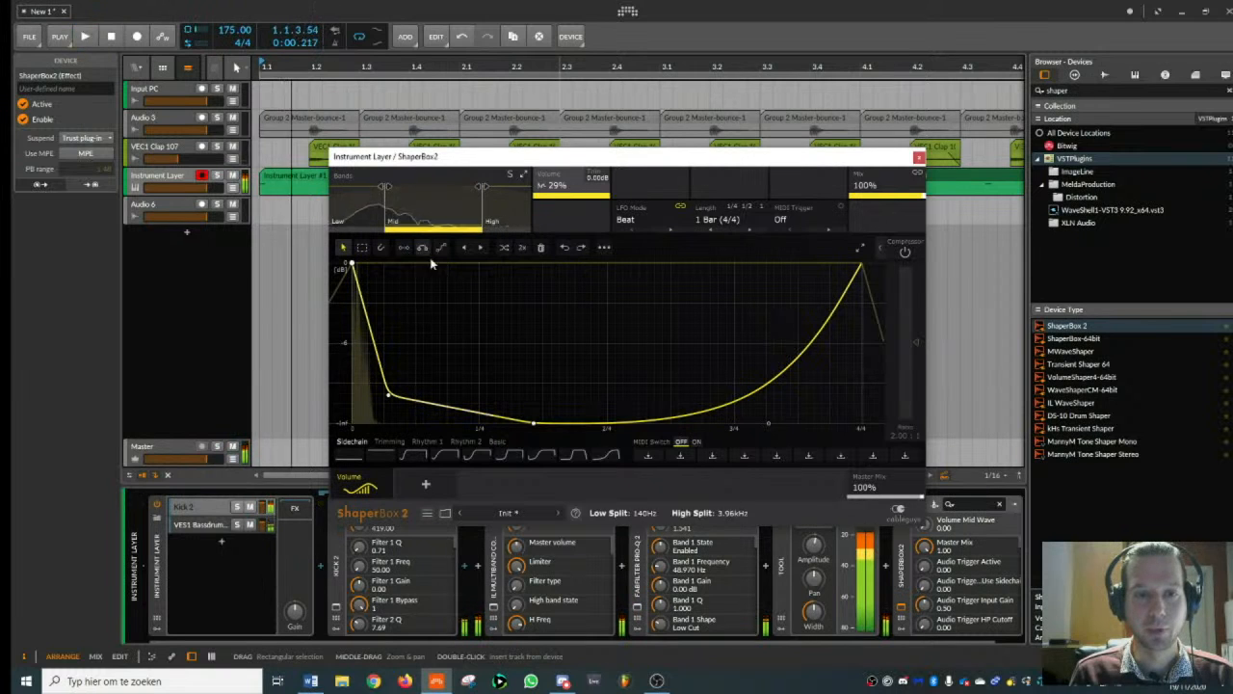
{"action": "left_click_drag", "start_coordinate": [814, 159], "coordinate": [787, 85]}
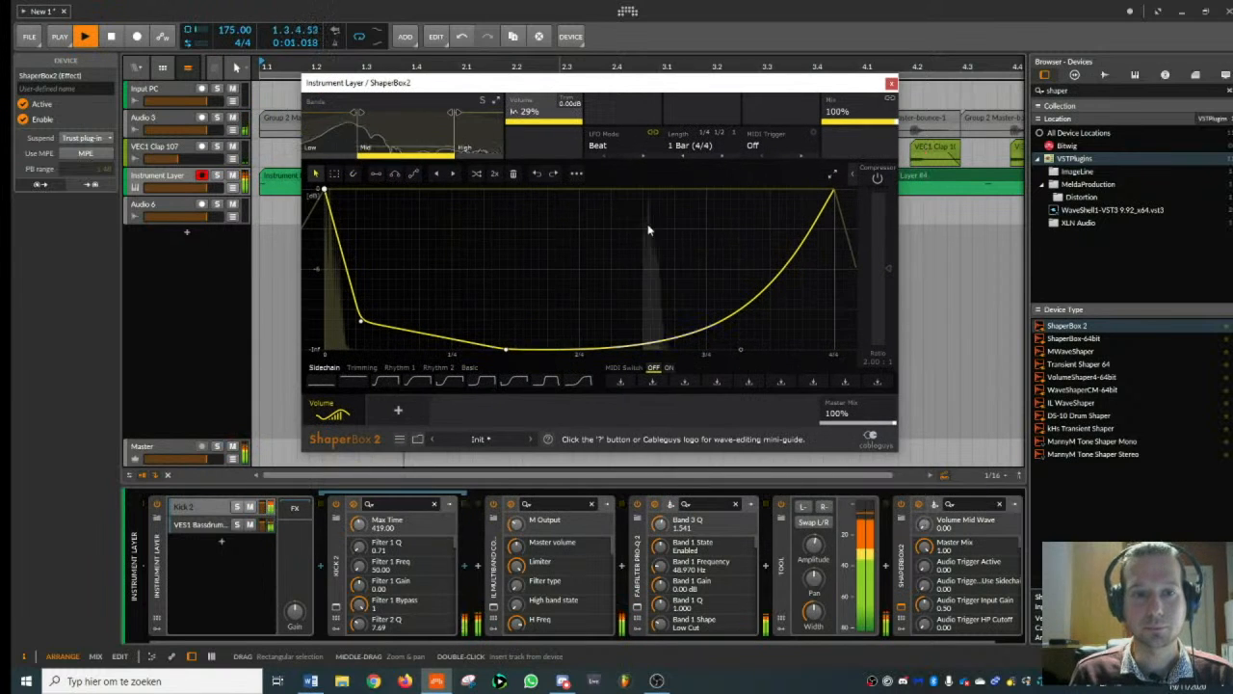
{"action": "key", "text": "space"}
- Set the LFO length to 1/8 and lower the curve's second point to silence at about 1.22/32 during playback
{"action": "left_click", "coordinate": [692, 145]}
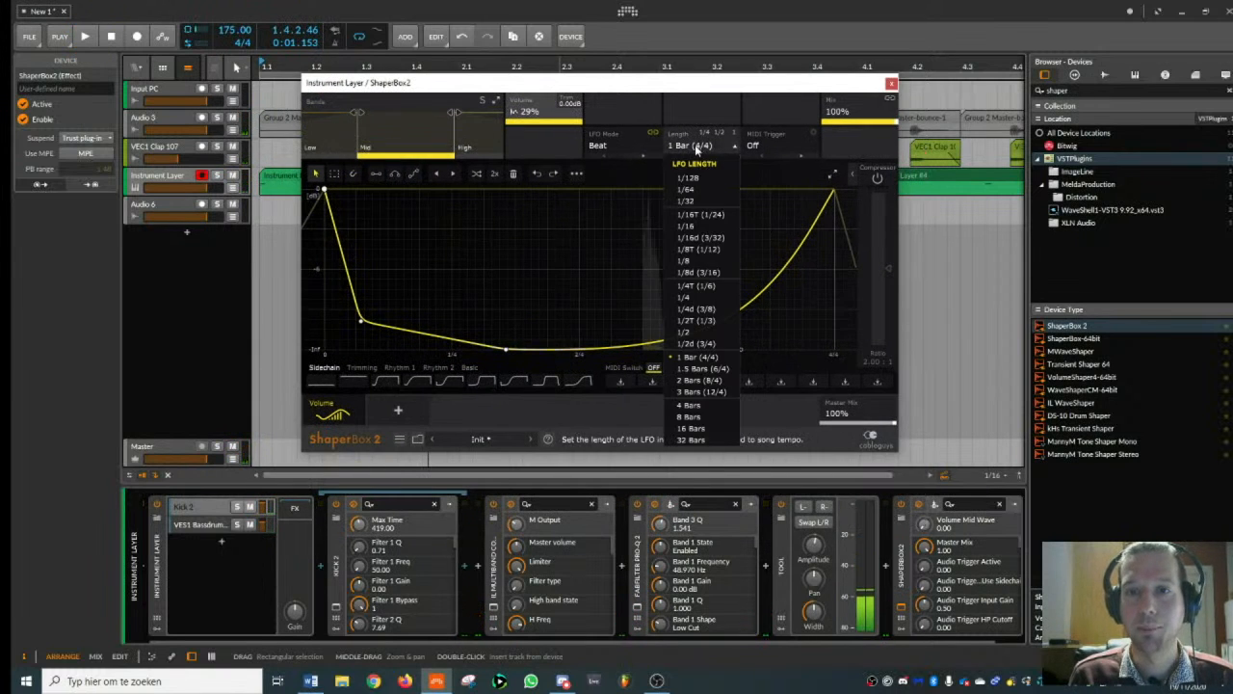
{"action": "left_click", "coordinate": [685, 260]}
{"action": "key", "text": "space"}
{"action": "left_click_drag", "start_coordinate": [360, 322], "coordinate": [479, 351]}
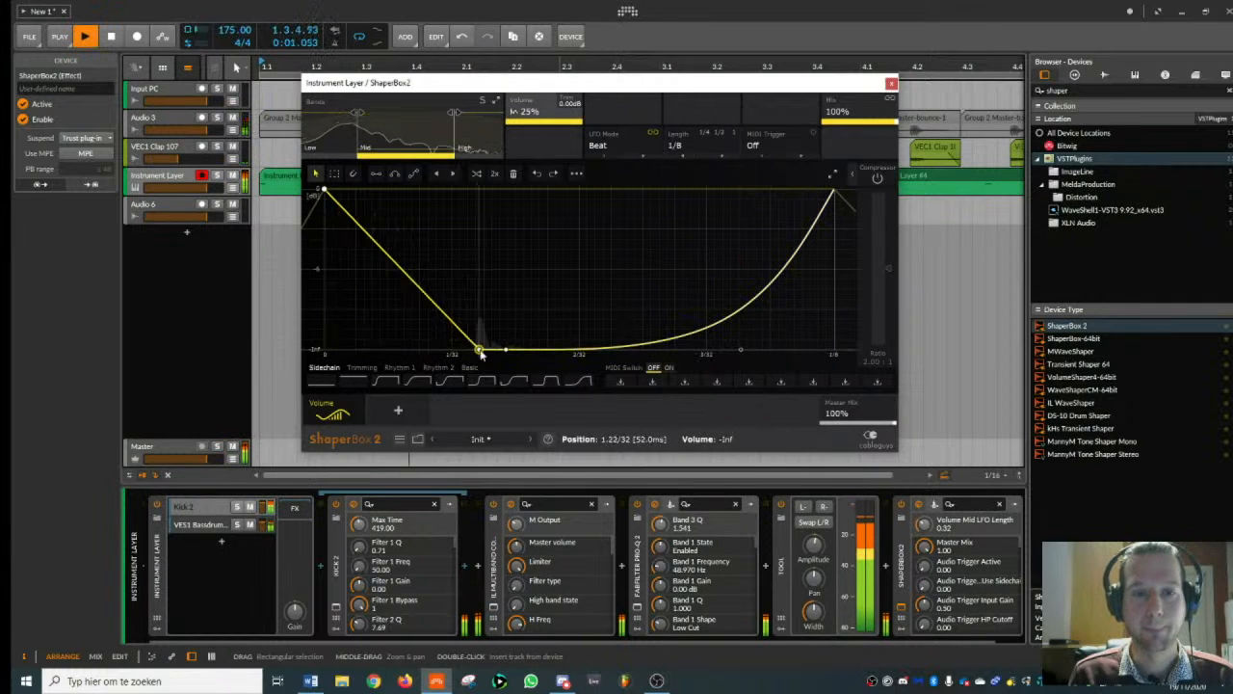
- Compare the kick with ShaperBox 2 bypassed and enabled during playback
{"action": "key", "text": "space"}
{"action": "left_click", "coordinate": [901, 505]}
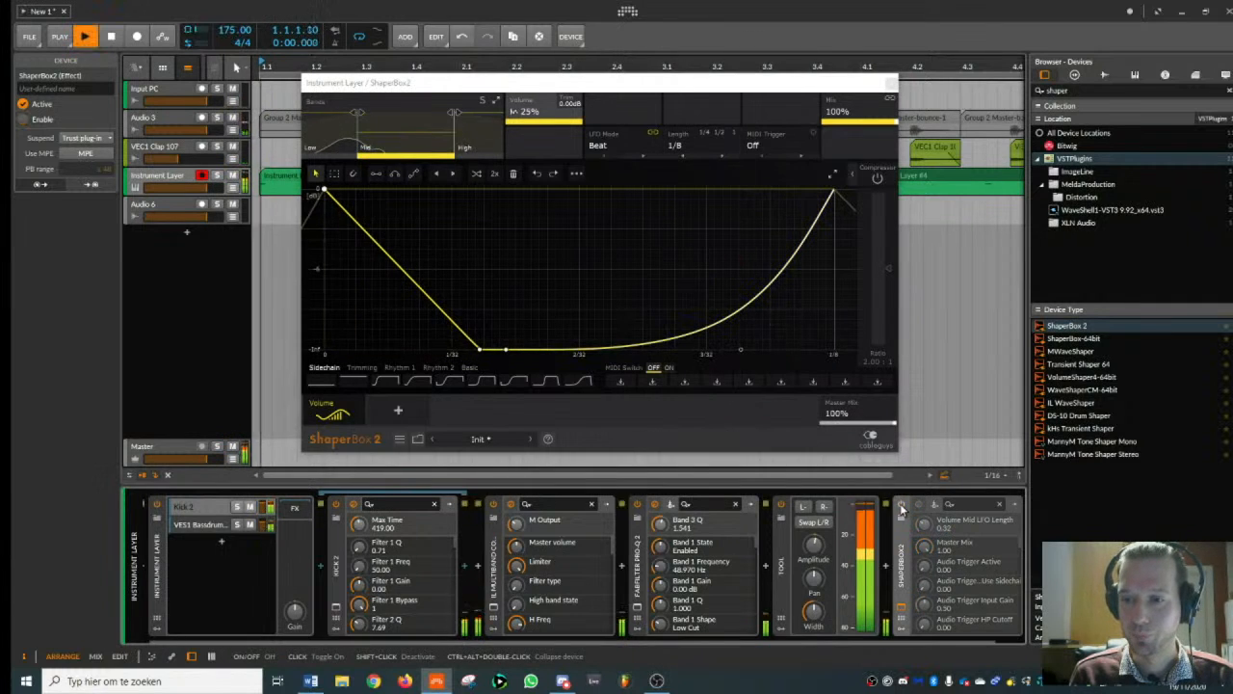
{"action": "left_click", "coordinate": [901, 505]}
{"action": "key", "text": "space"}
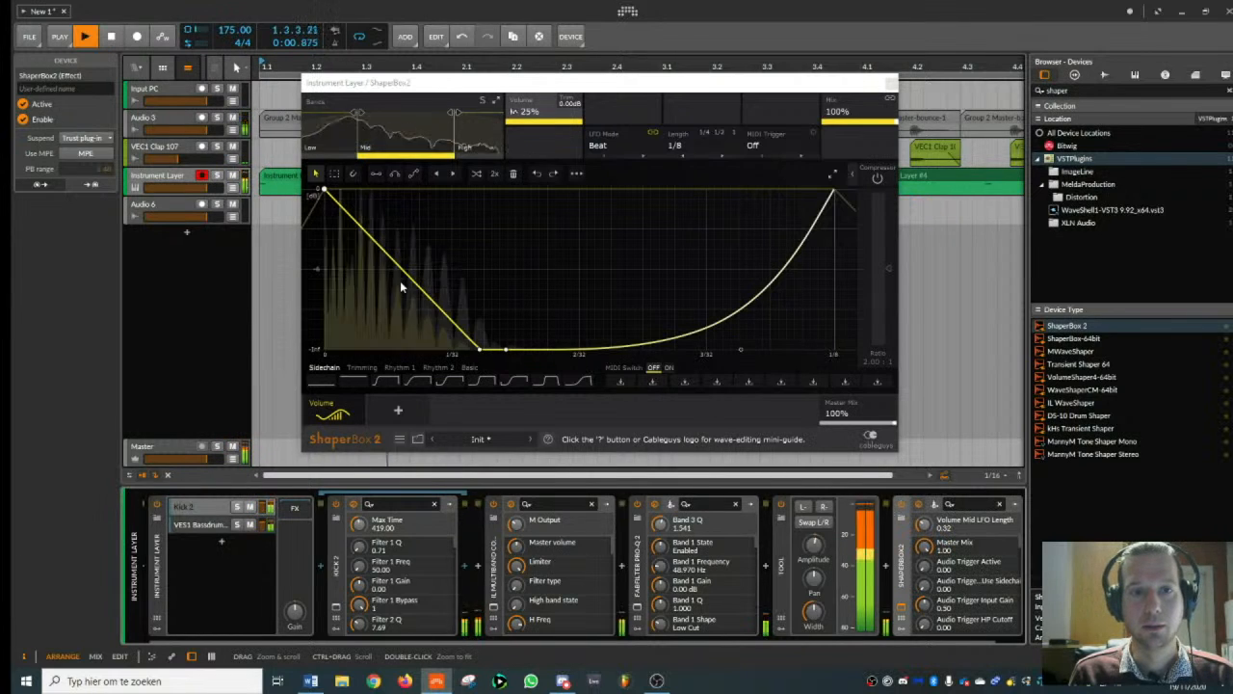
{"action": "key", "text": "space"}
- Shape the high band's volume curve to fall to silence at about 2/32 and rise again after 3/32
{"action": "left_click", "coordinate": [474, 133]}
{"action": "left_click_drag", "start_coordinate": [414, 190], "coordinate": [741, 351]}
{"action": "key", "text": "space"}
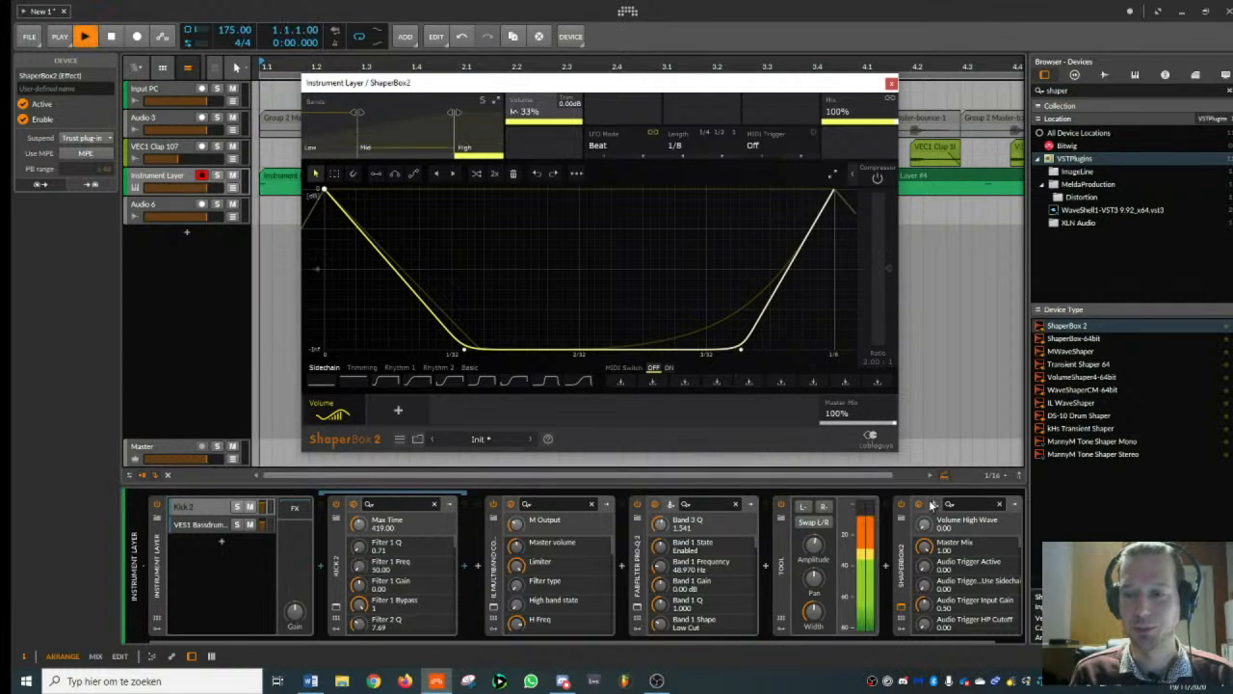
{"action": "left_click_drag", "start_coordinate": [464, 349], "coordinate": [584, 351]}
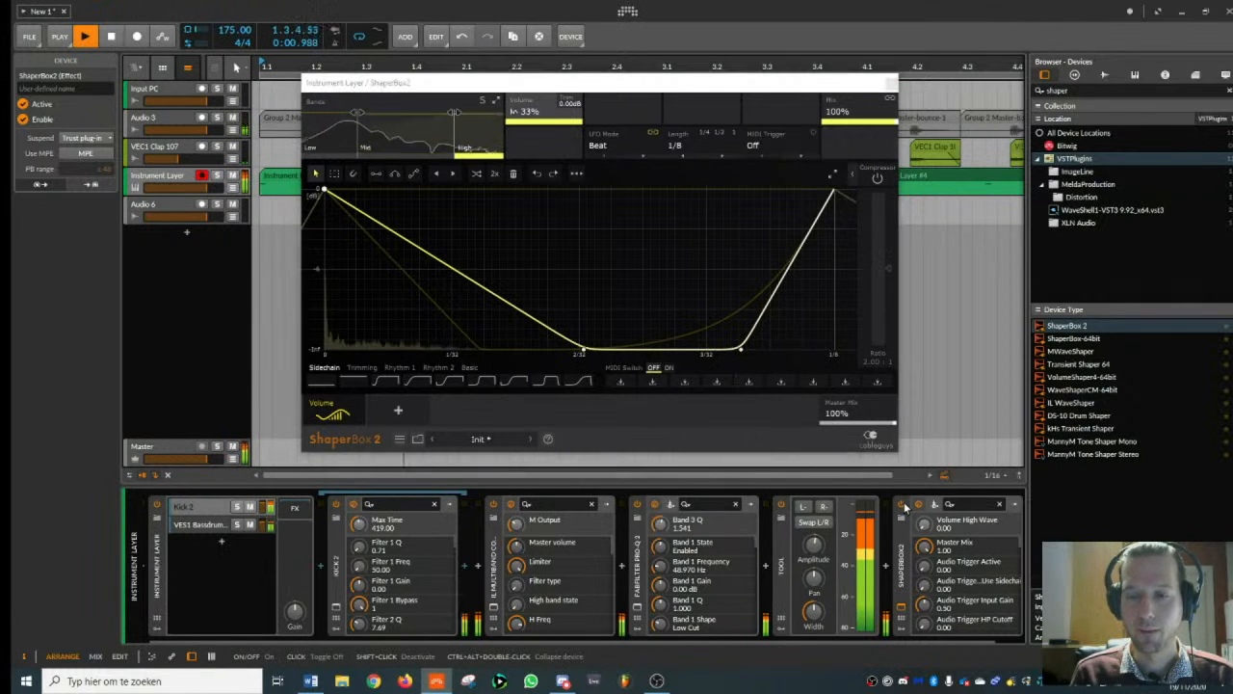
- Compare the kick with ShaperBox 2 off and on, check its Low band, and close the plug-in window
{"action": "left_click", "coordinate": [904, 506]}
{"action": "left_click", "coordinate": [904, 506]}
{"action": "key", "text": "space"}
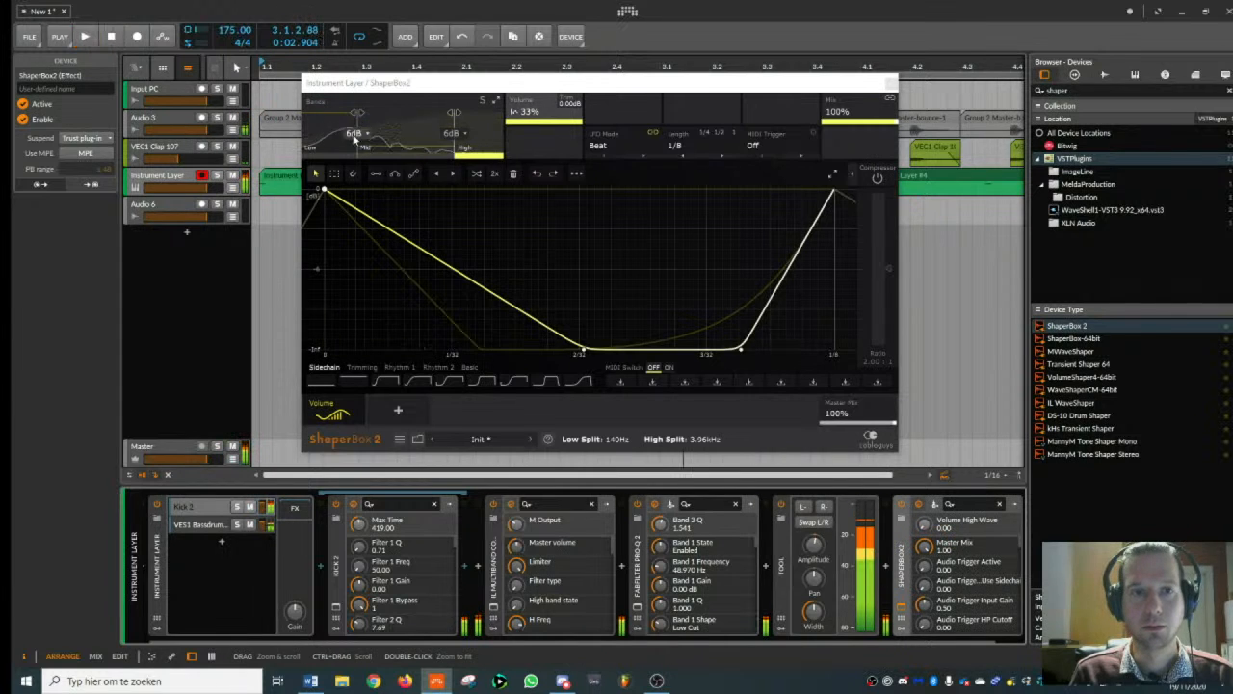
{"action": "left_click", "coordinate": [324, 133]}
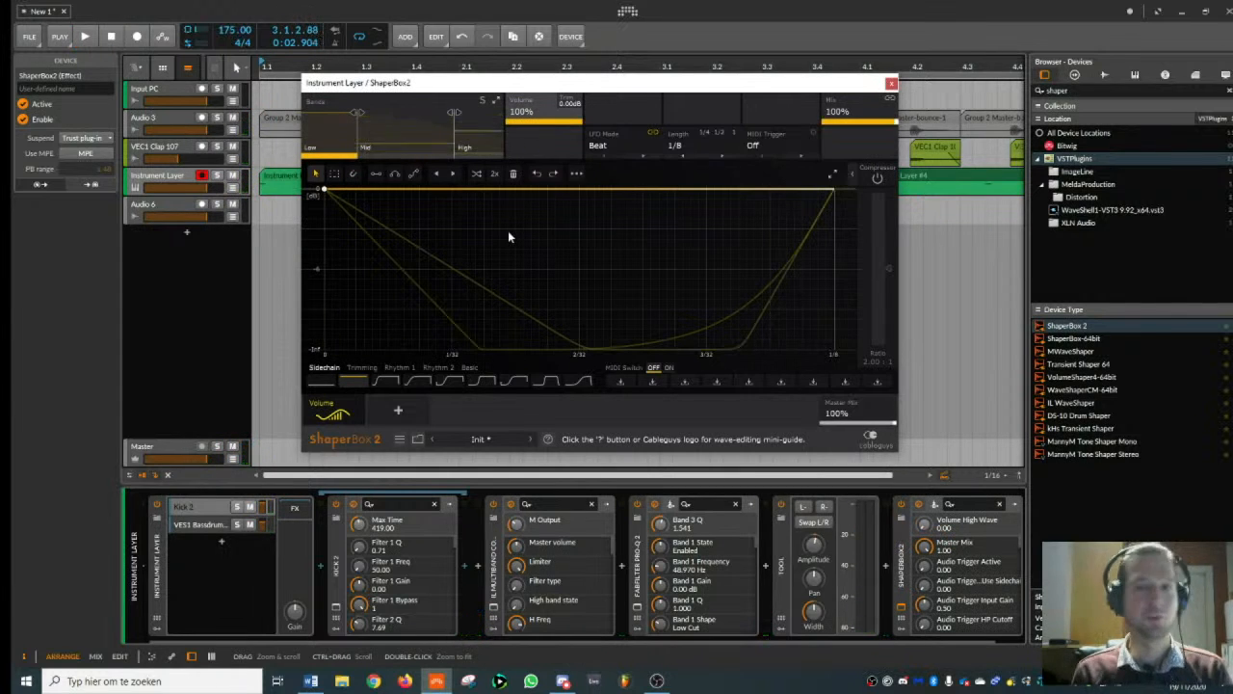
{"action": "left_click", "coordinate": [891, 84]}
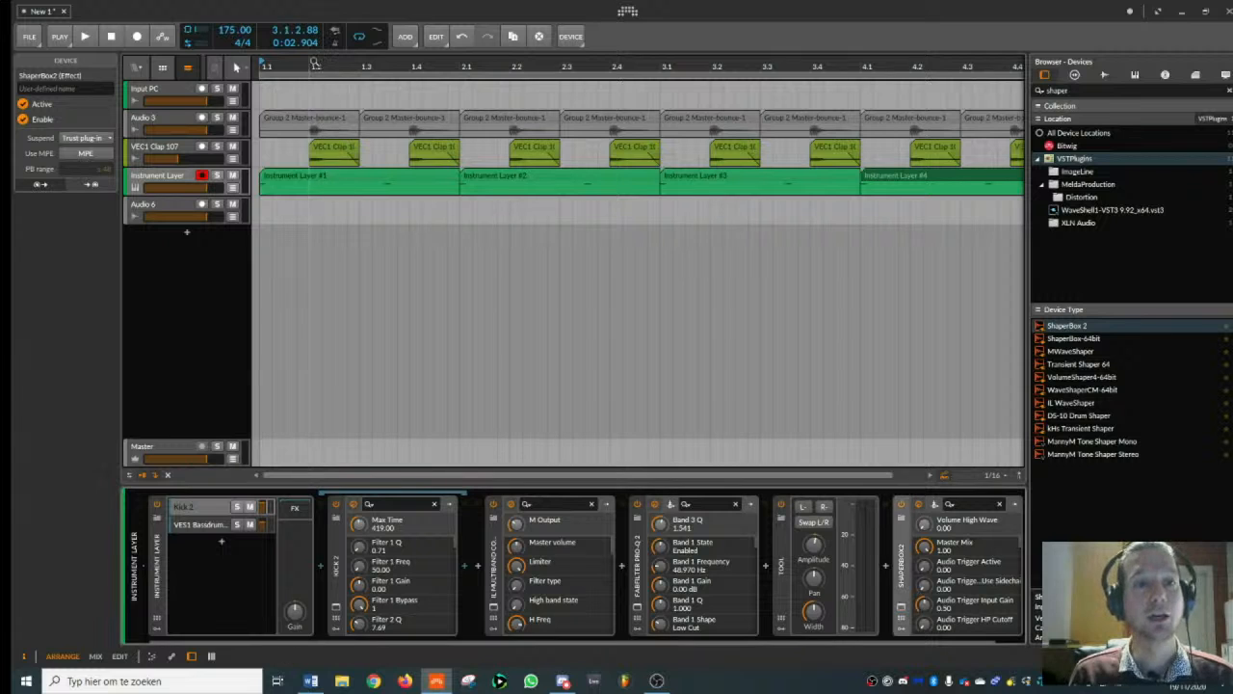
- Add a new instrument track directly below the Instrument Layer track
{"action": "left_click_drag", "start_coordinate": [314, 62], "coordinate": [312, 45]}
{"action": "left_click", "coordinate": [184, 180]}
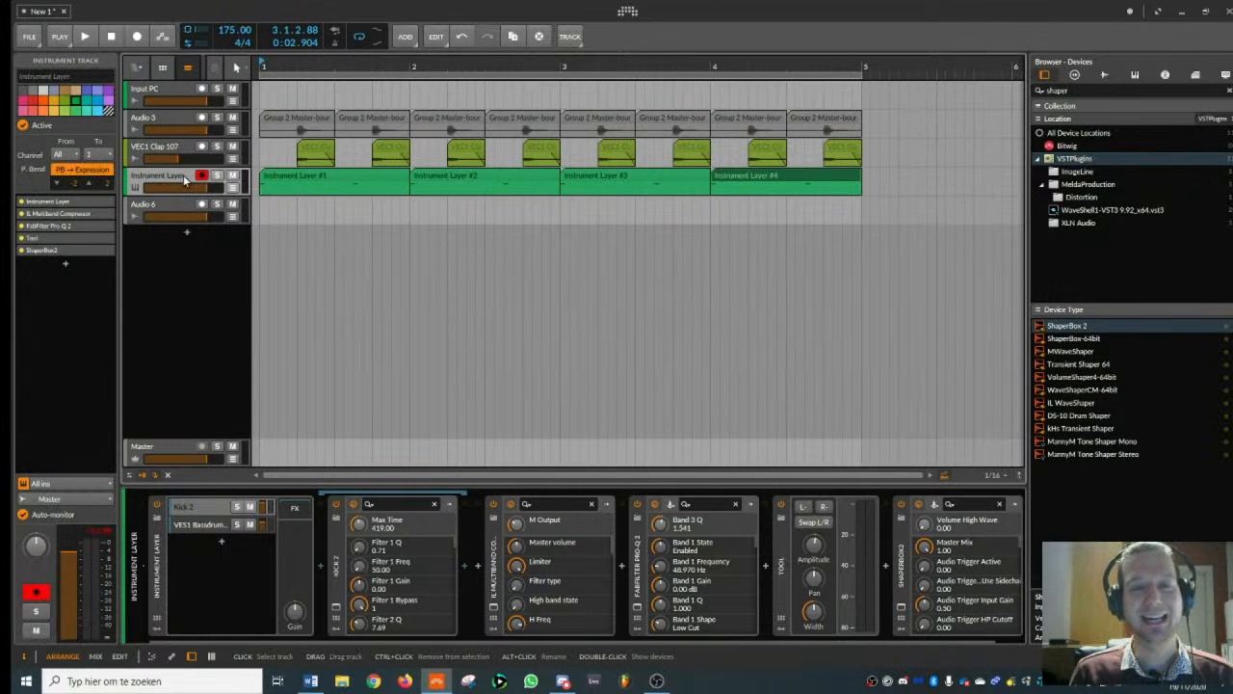
{"action": "key", "text": "ctrl+t"}
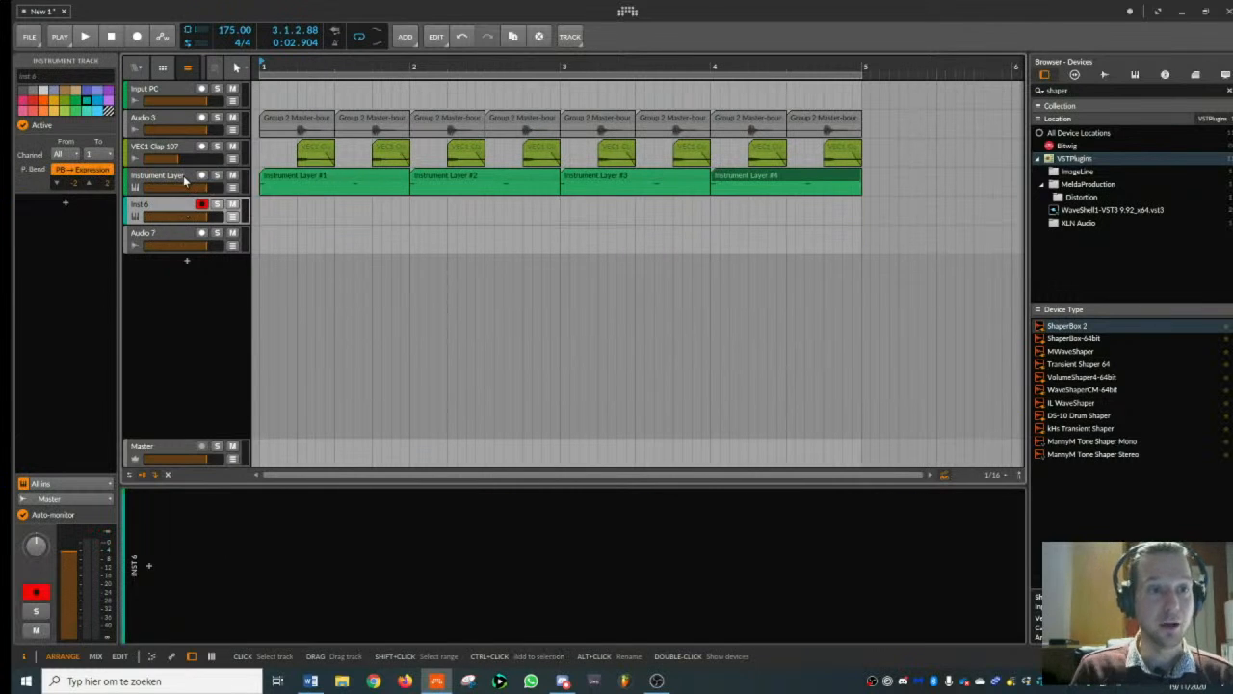
- Clear the device search and open the VES1 Closed Hihats sample folder under Vengeance Electroshock vol_1
{"action": "left_click", "coordinate": [1080, 90]}
{"action": "key", "text": "BackSpace"}
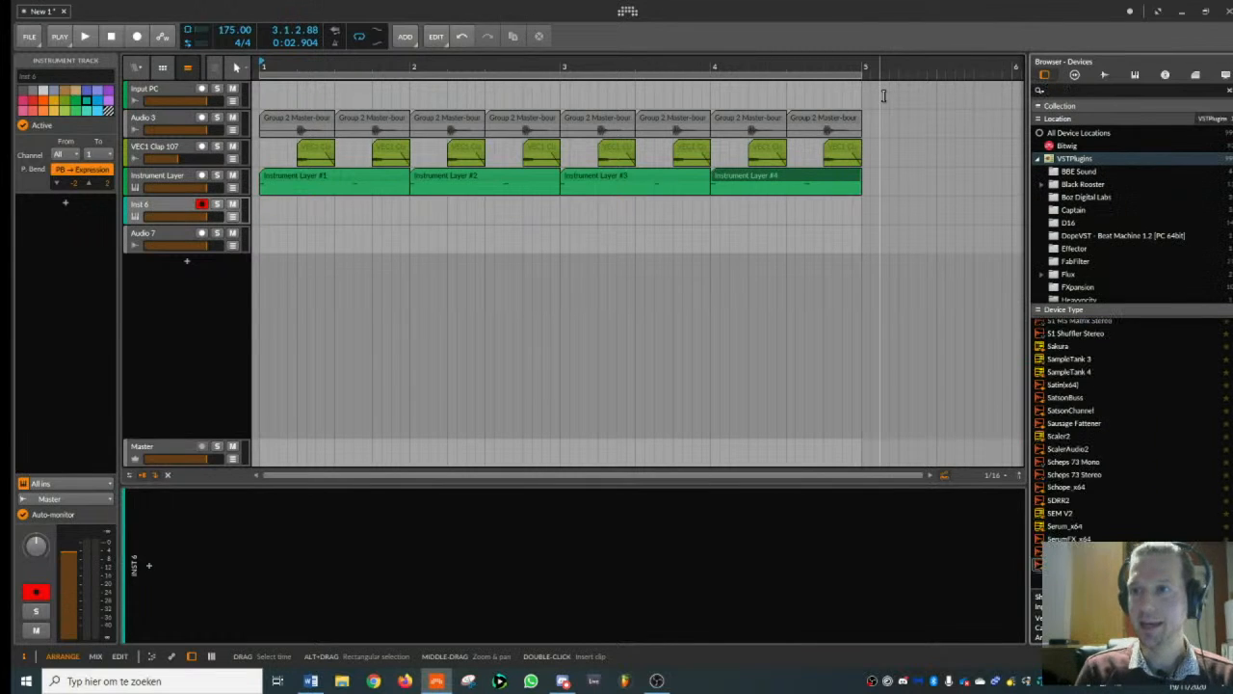
{"action": "left_click", "coordinate": [1102, 74]}
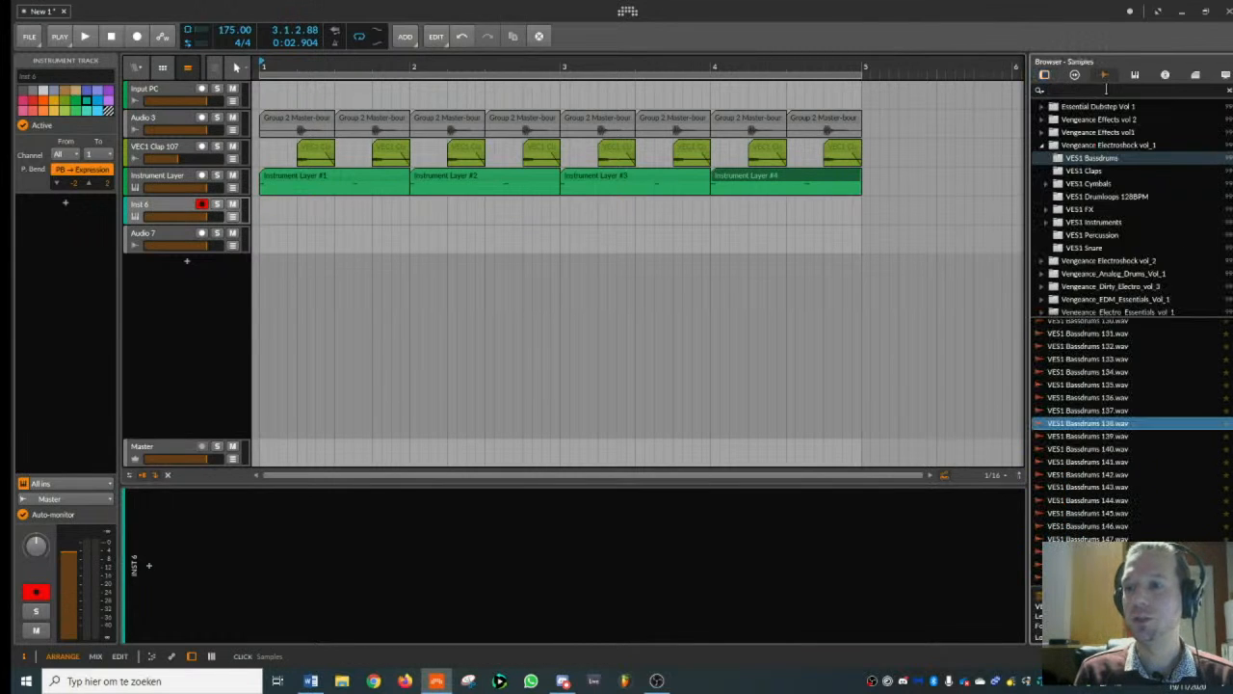
{"action": "left_click", "coordinate": [1048, 185]}
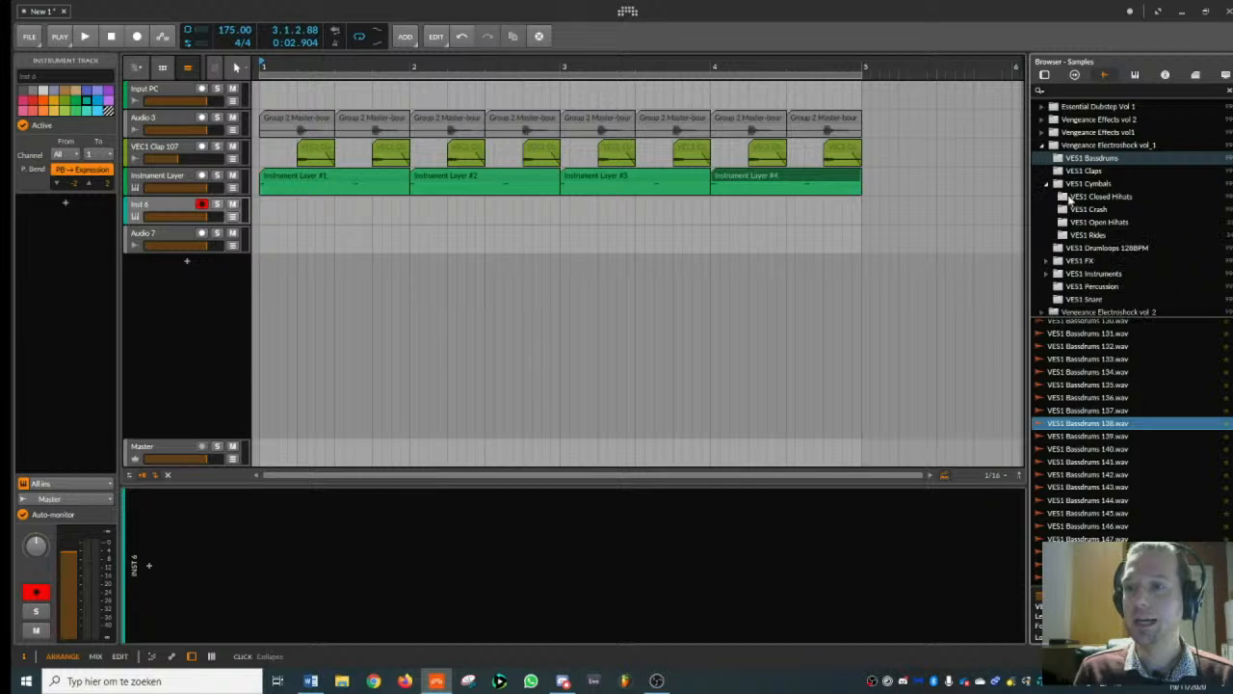
{"action": "left_click", "coordinate": [1087, 195]}
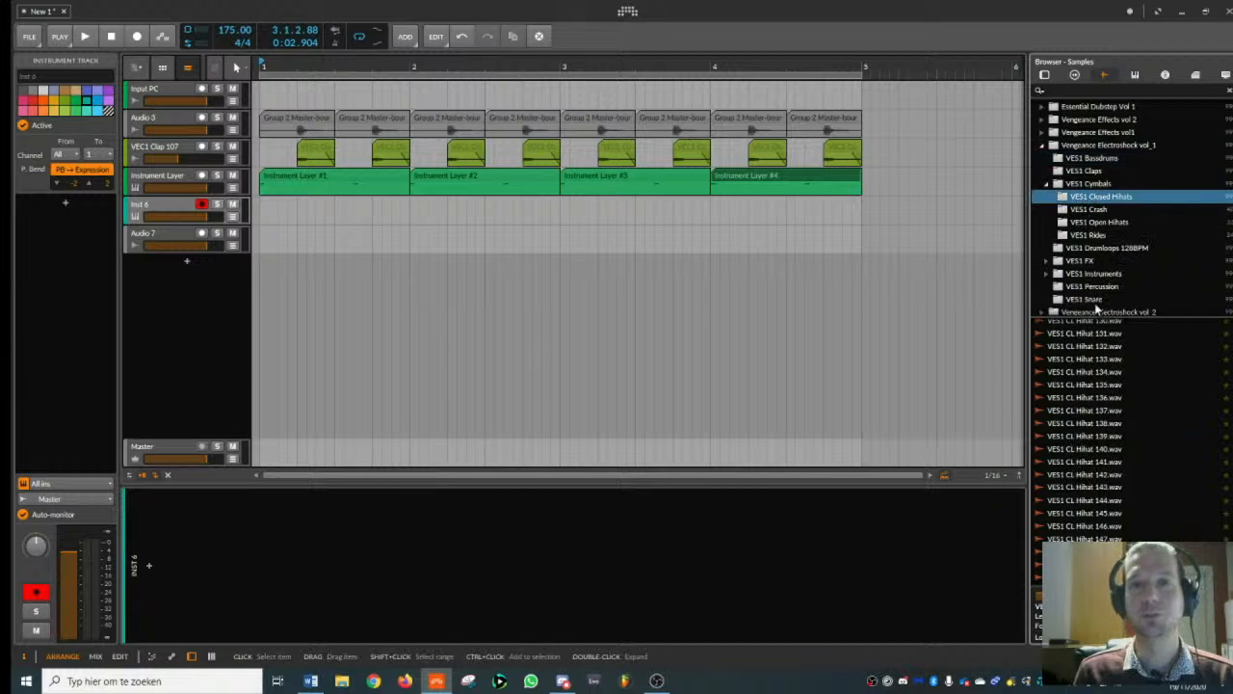
- Load VES1 CL Hihat 143.wav onto the new instrument track and create a one-bar clip at bar 1
{"action": "left_click", "coordinate": [1097, 374]}
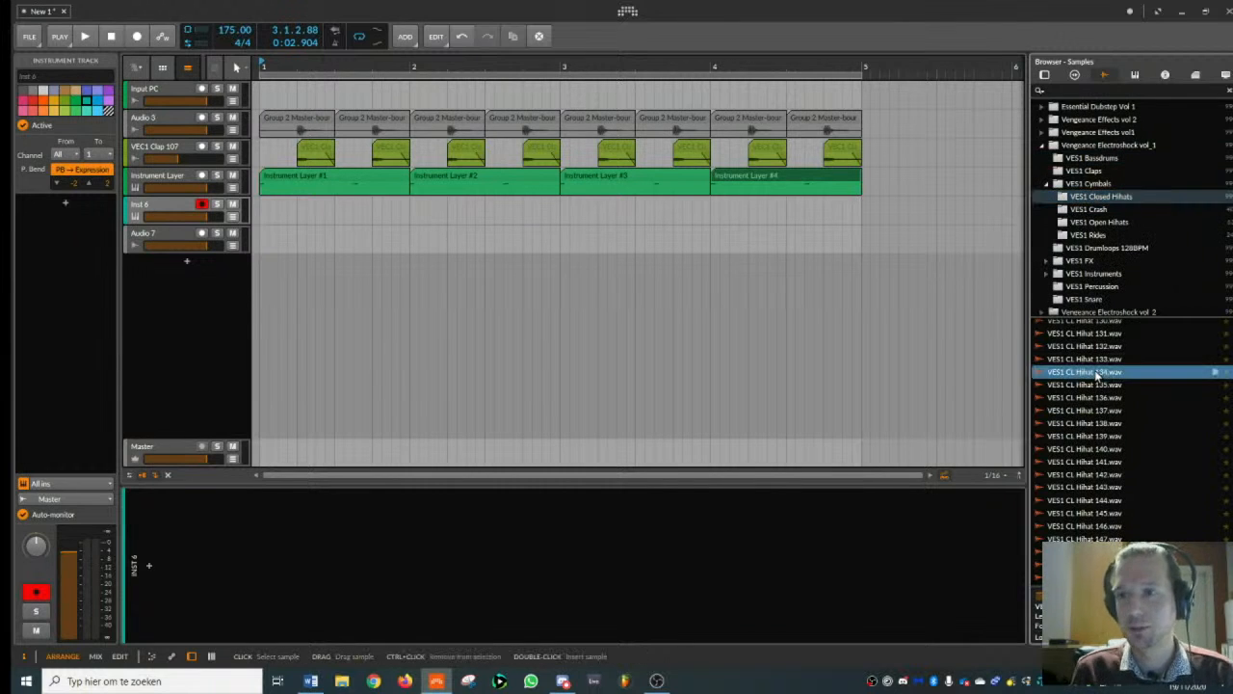
{"action": "left_click", "coordinate": [1099, 462]}
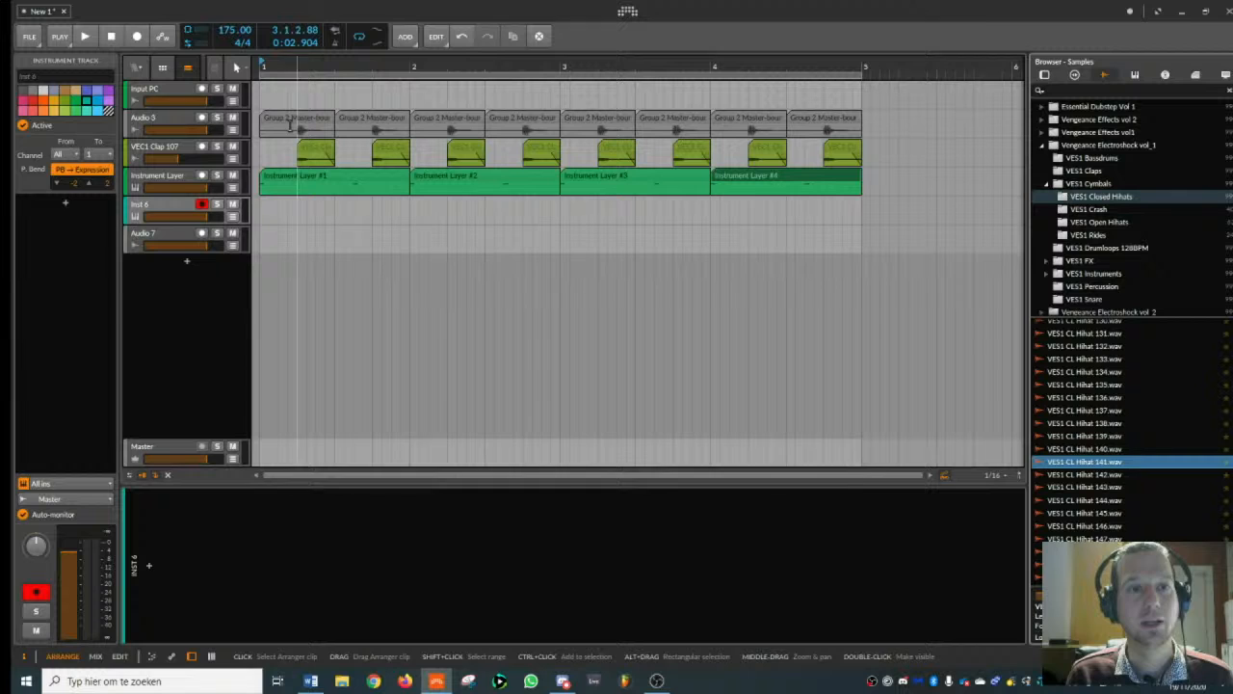
{"action": "left_click", "coordinate": [180, 119]}
{"action": "left_click", "coordinate": [181, 205]}
{"action": "left_click", "coordinate": [1098, 489]}
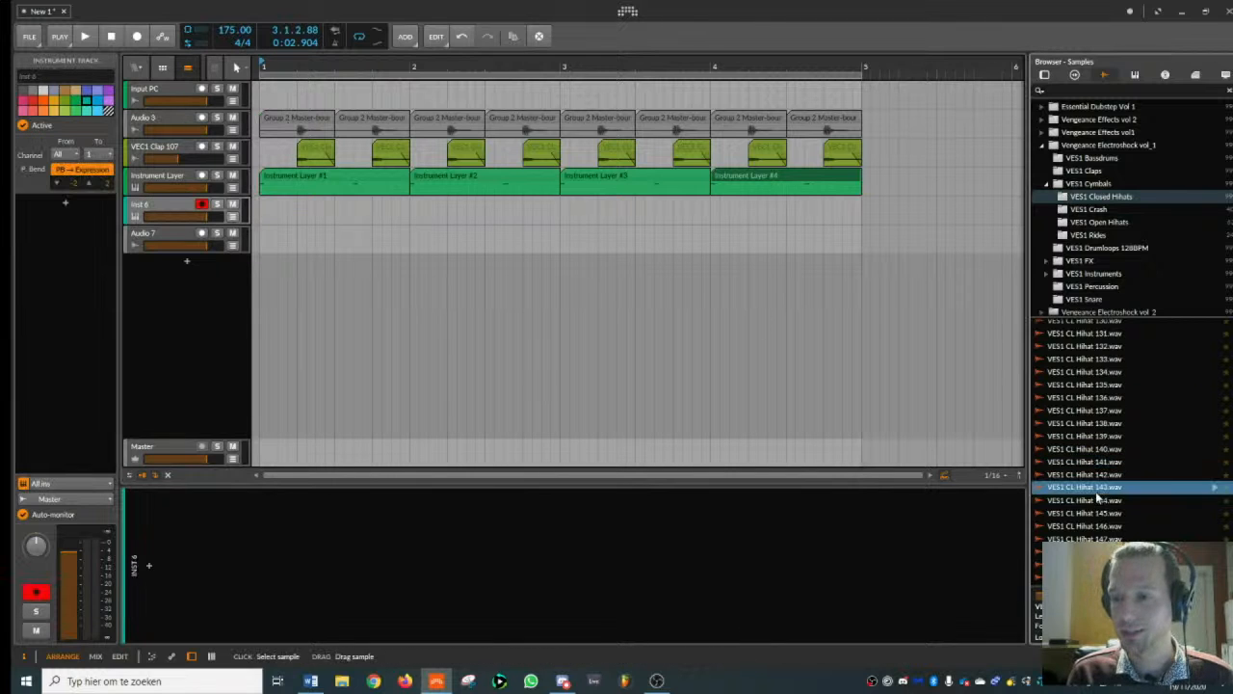
{"action": "left_click_drag", "start_coordinate": [1098, 488], "coordinate": [611, 539]}
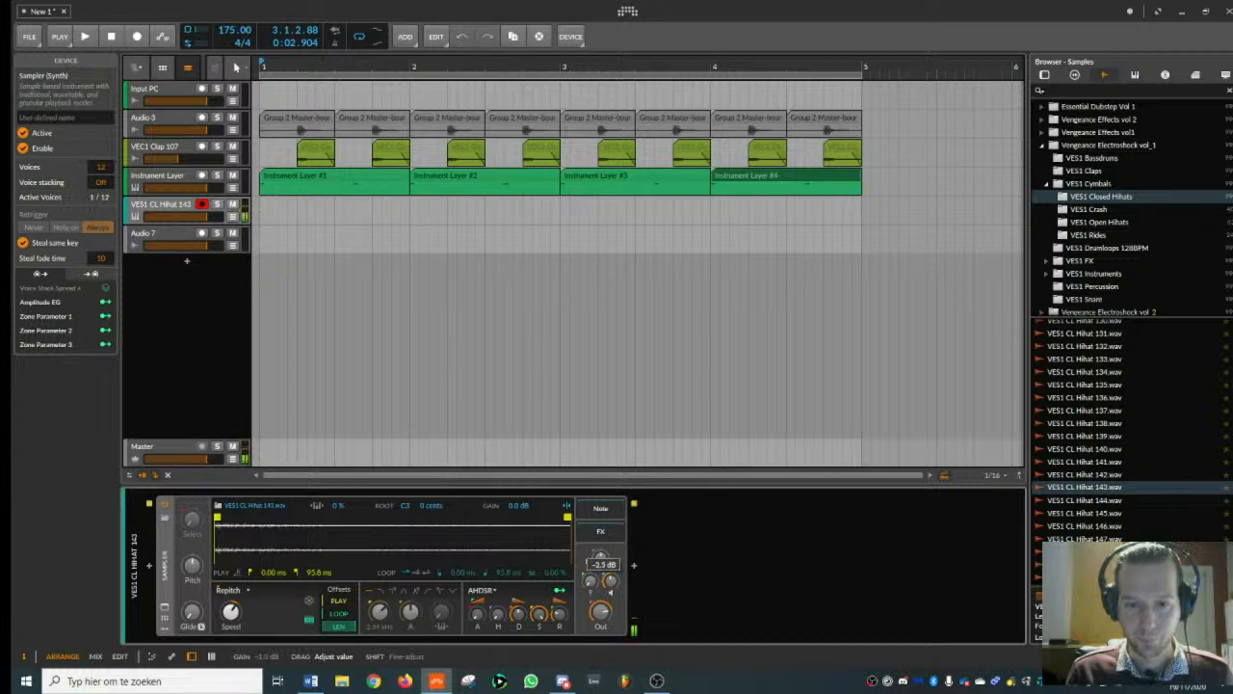
{"action": "double_click", "coordinate": [322, 212]}
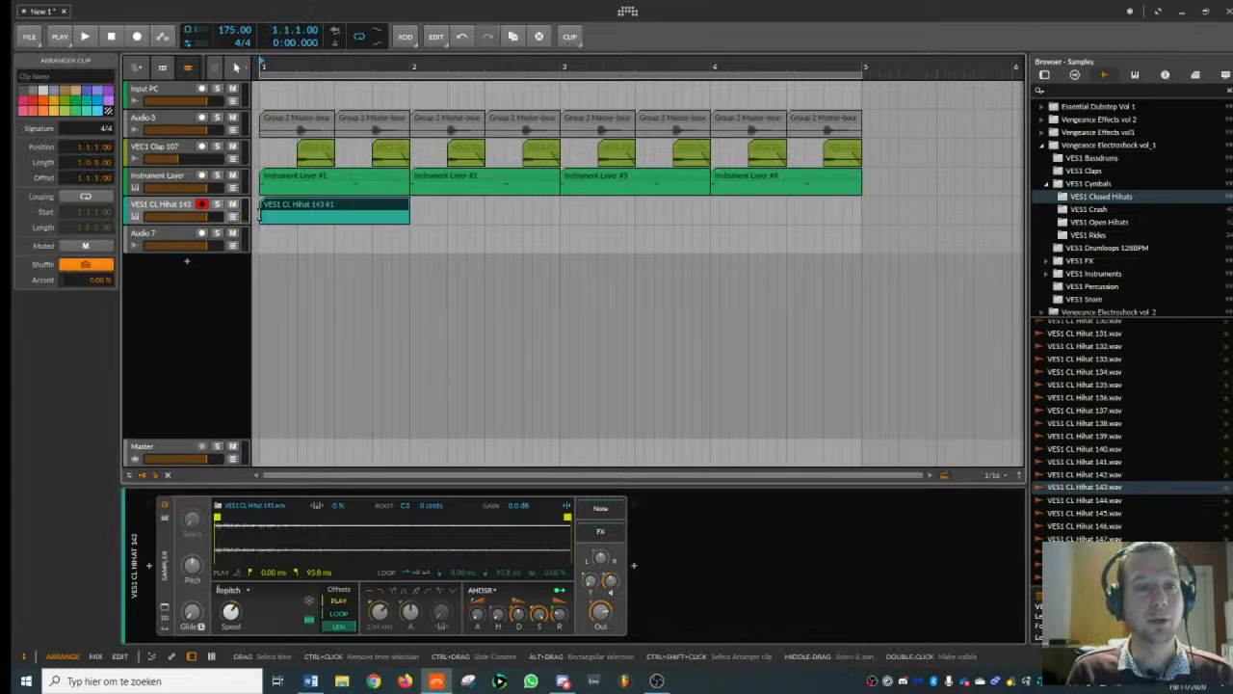
- Move the opening D#2 kick note of the second Instrument Layer clip to 2.1.3 and play the pattern
{"action": "left_click", "coordinate": [431, 176]}
{"action": "double_click", "coordinate": [430, 177]}
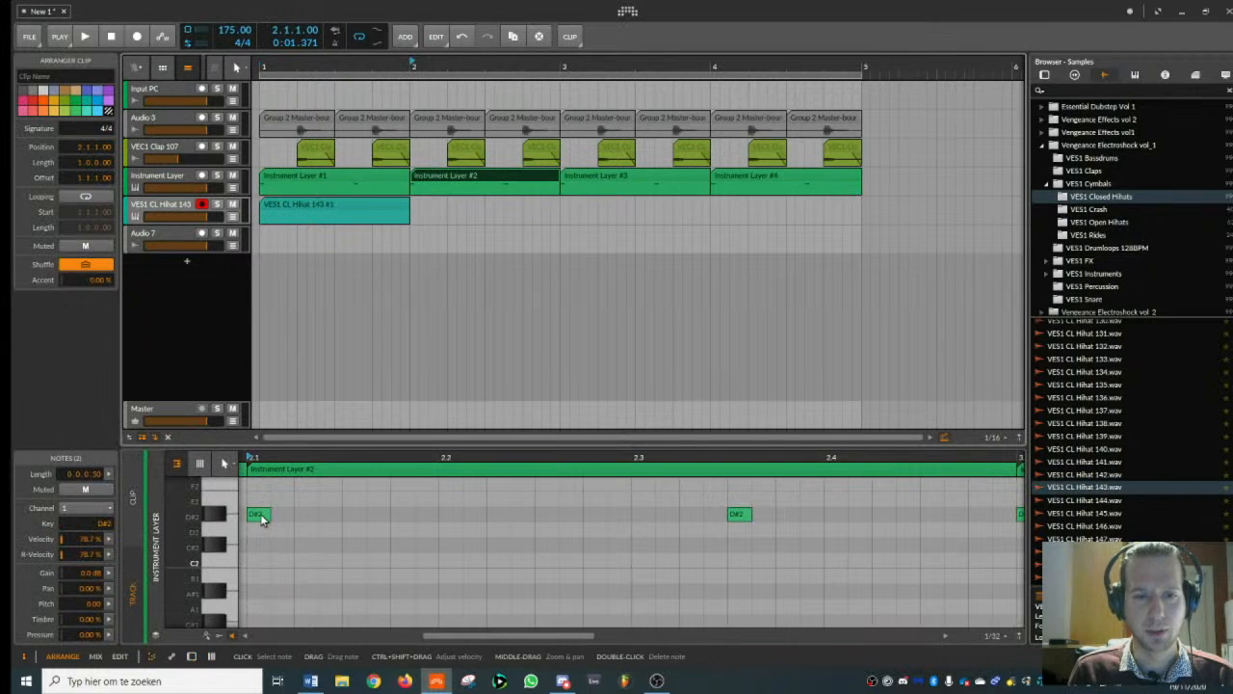
{"action": "left_click_drag", "start_coordinate": [262, 520], "coordinate": [358, 519]}
{"action": "left_click", "coordinate": [293, 177]}
{"action": "key", "text": "space"}
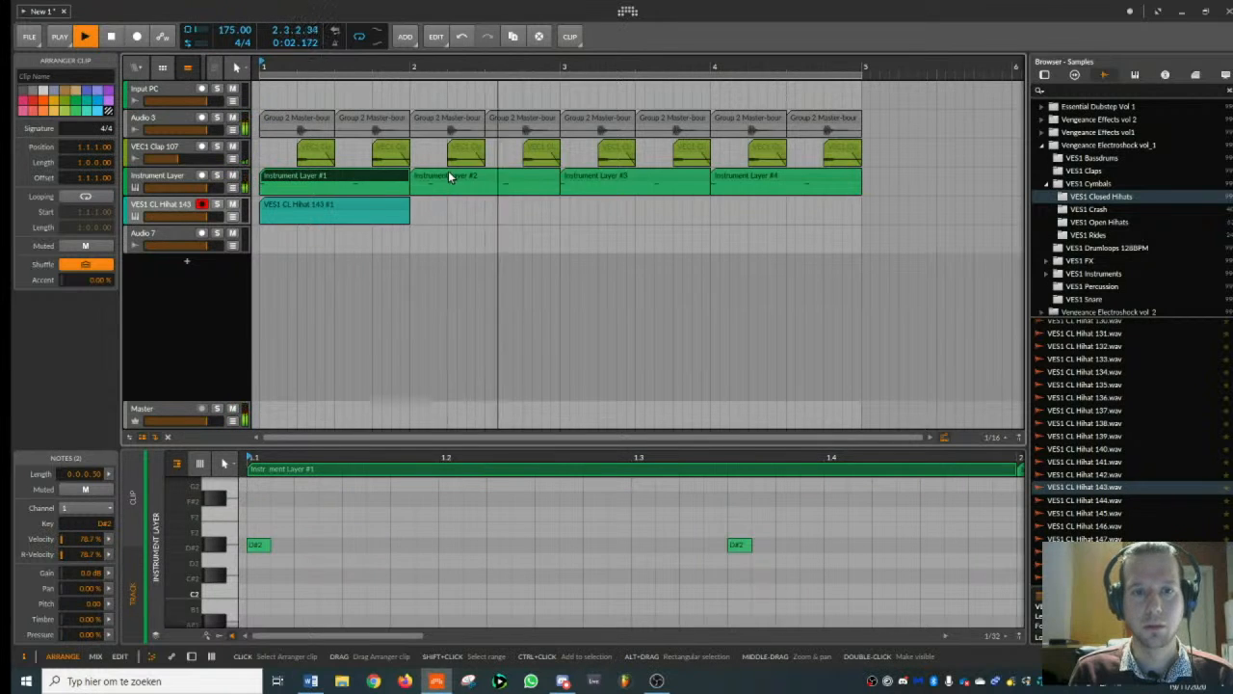
{"action": "key", "text": "space"}
- Try to copy the second Instrument Layer clip over the clips in the other bars
{"action": "left_click_drag", "start_coordinate": [434, 176], "coordinate": [637, 176]}
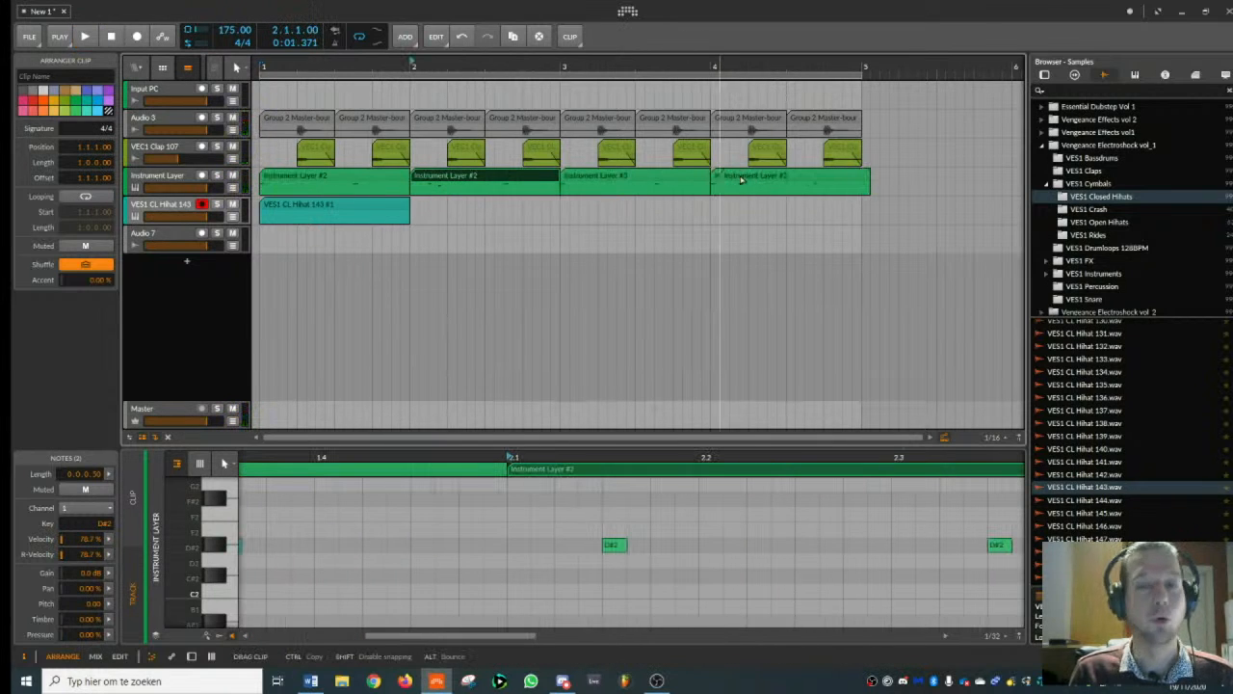
{"action": "left_click_drag", "start_coordinate": [738, 181], "coordinate": [737, 181]}
- Open the hi-hat clip in an enlarged note editor and place a C#2 note at 1.1.3
{"action": "left_click", "coordinate": [338, 204]}
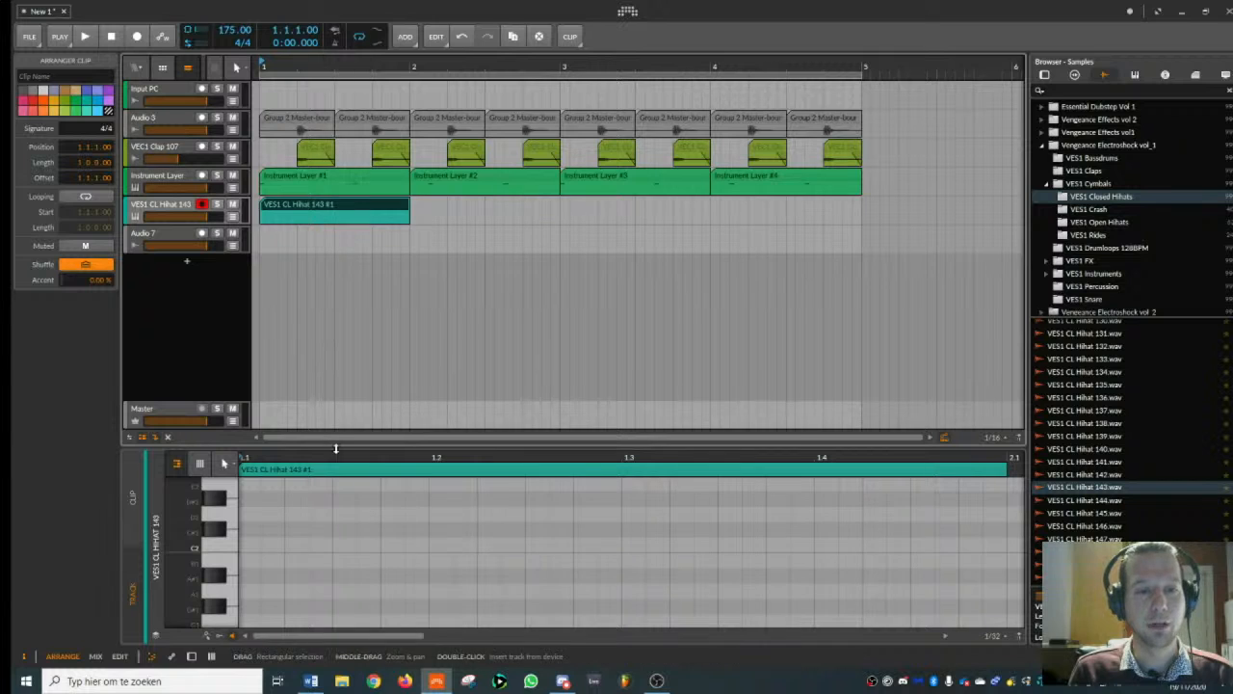
{"action": "left_click_drag", "start_coordinate": [342, 443], "coordinate": [356, 349]}
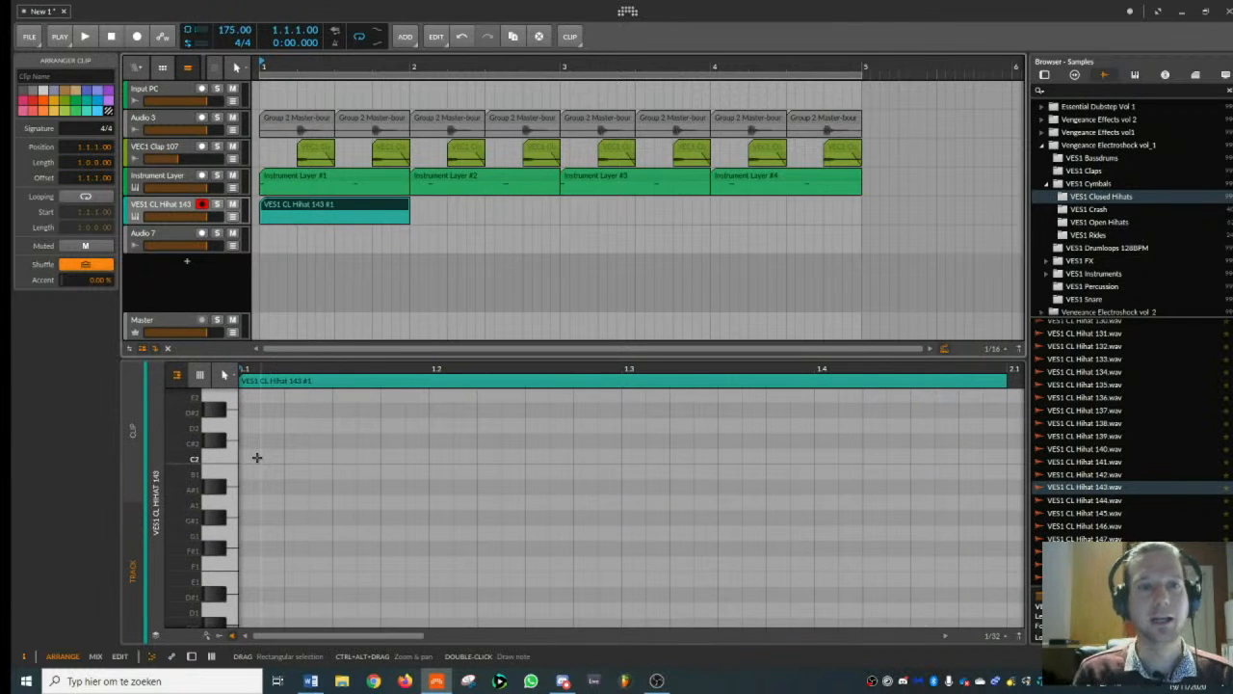
{"action": "left_click_drag", "start_coordinate": [333, 370], "coordinate": [342, 370]}
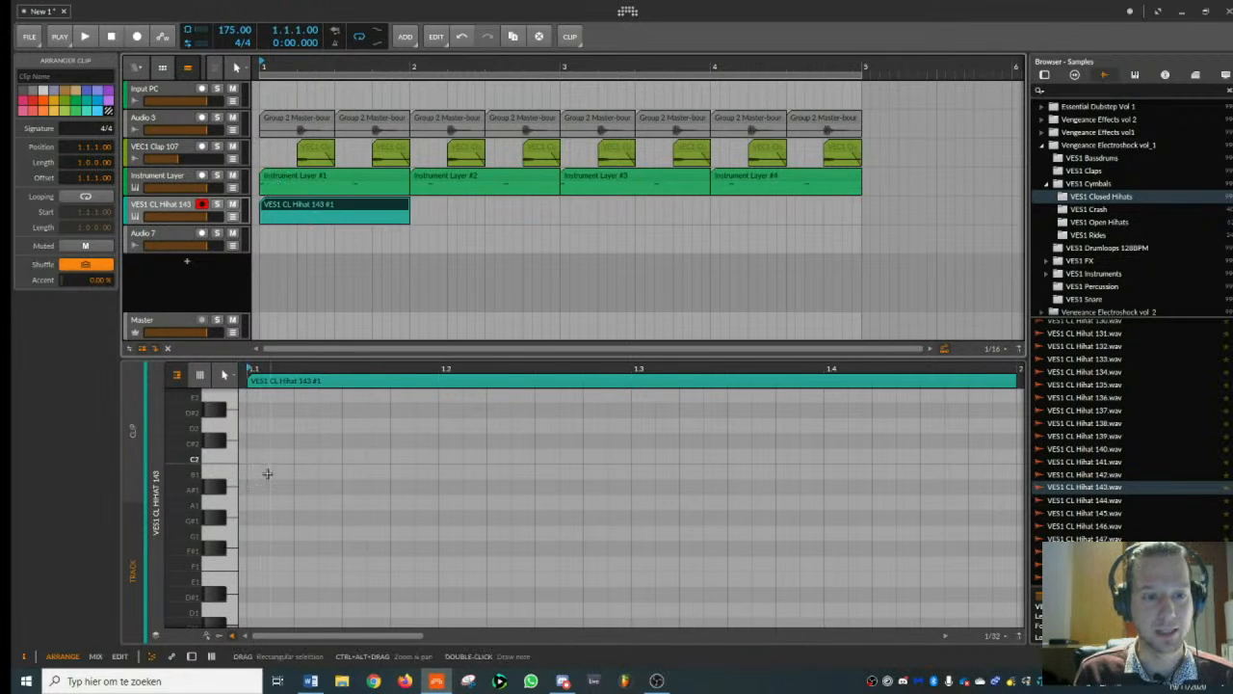
{"action": "double_click", "coordinate": [260, 440]}
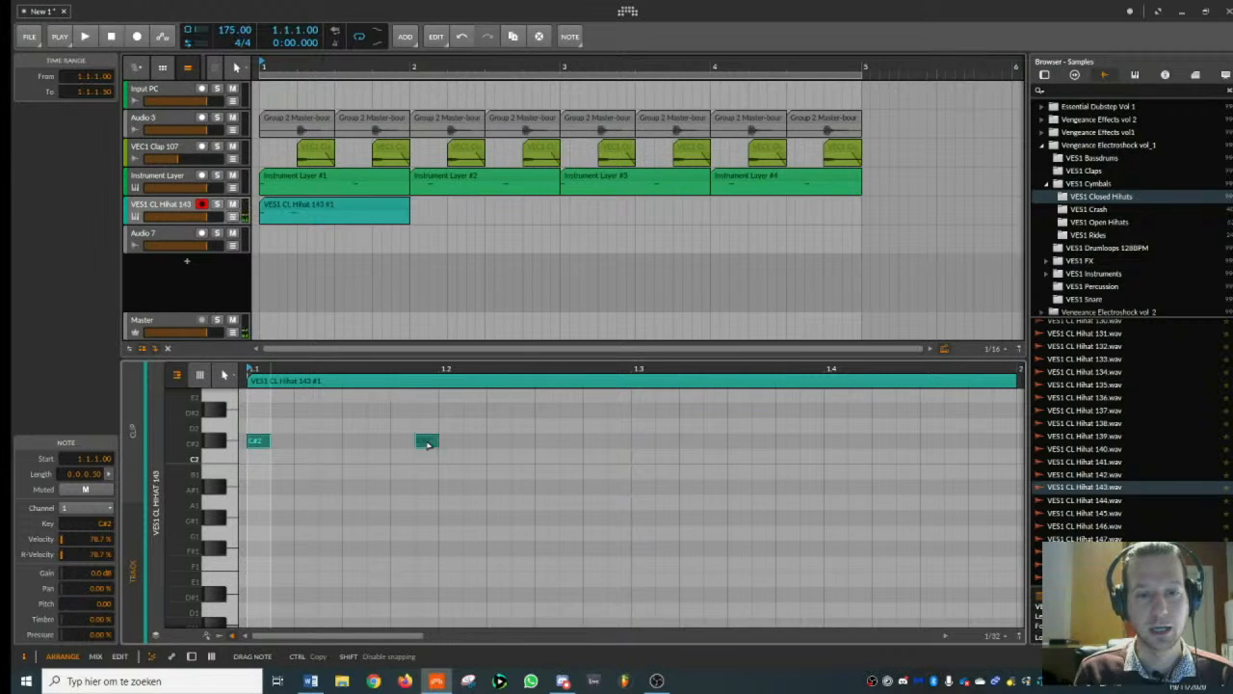
{"action": "left_click_drag", "start_coordinate": [450, 443], "coordinate": [353, 446]}
- Add C#2 notes at 1.2.3, 1.3.1 and 1.4.3 in the hi-hat clip and play the pattern
{"action": "key", "text": "space"}
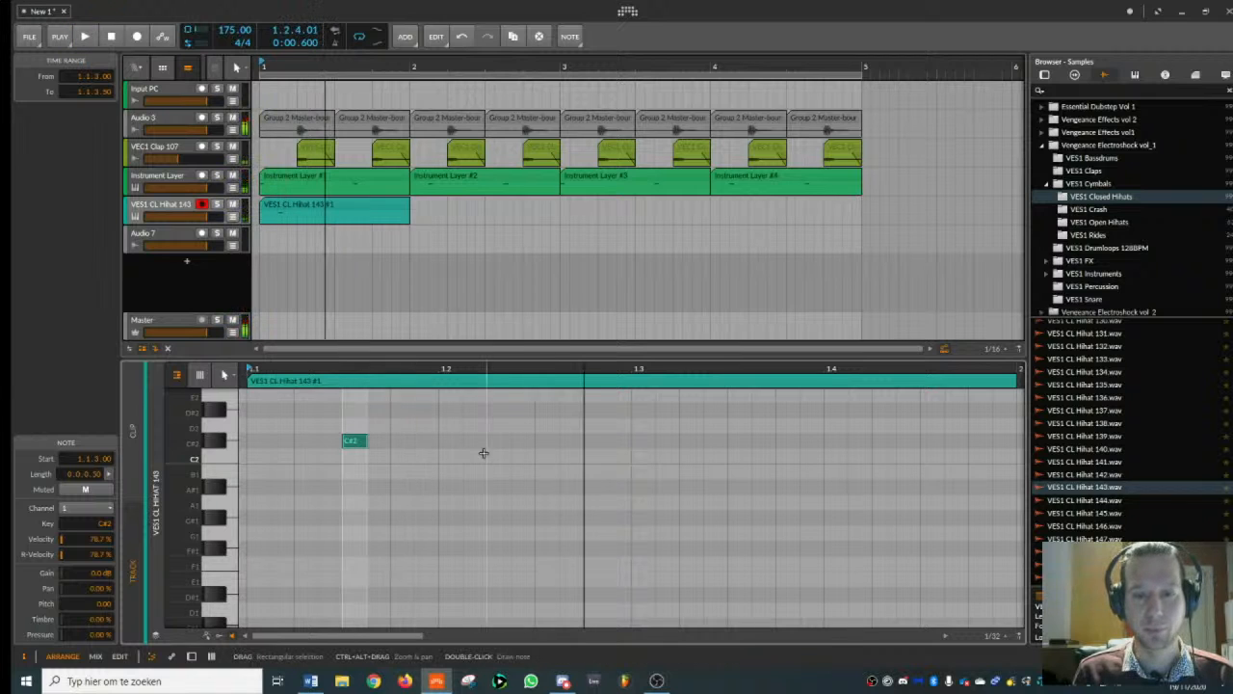
{"action": "double_click", "coordinate": [498, 441]}
{"action": "left_click_drag", "start_coordinate": [552, 442], "coordinate": [551, 443]}
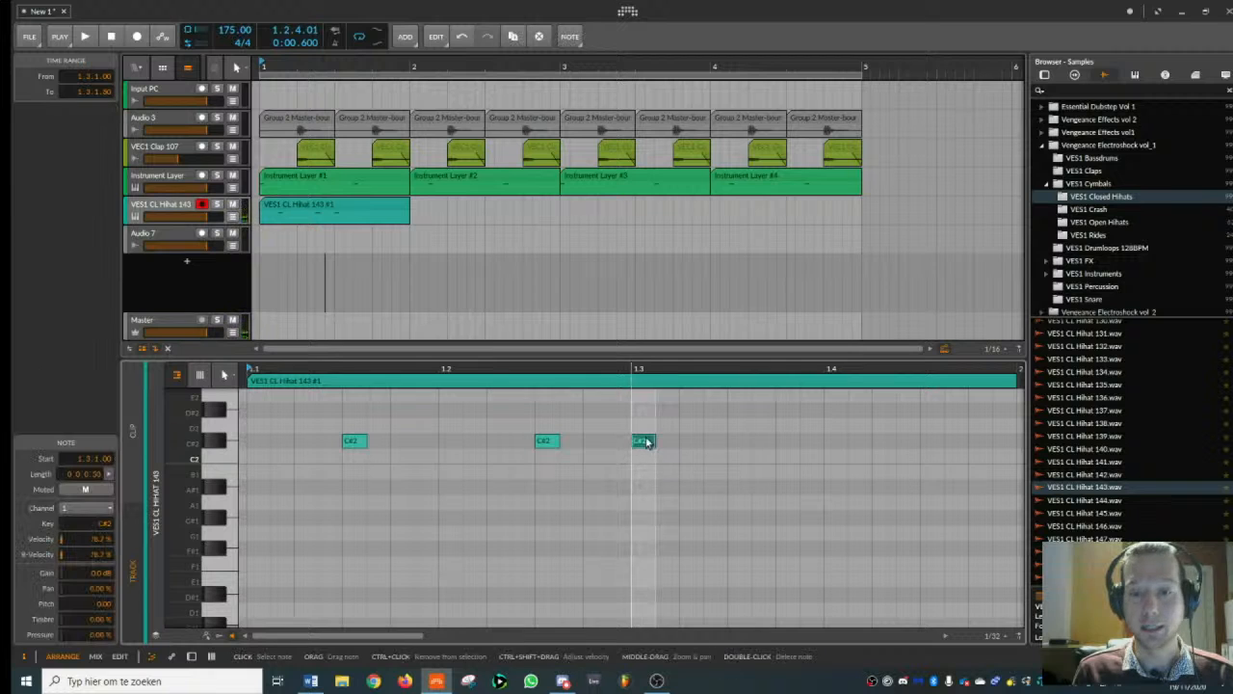
{"action": "key", "text": "space"}
{"action": "key", "text": "space"}
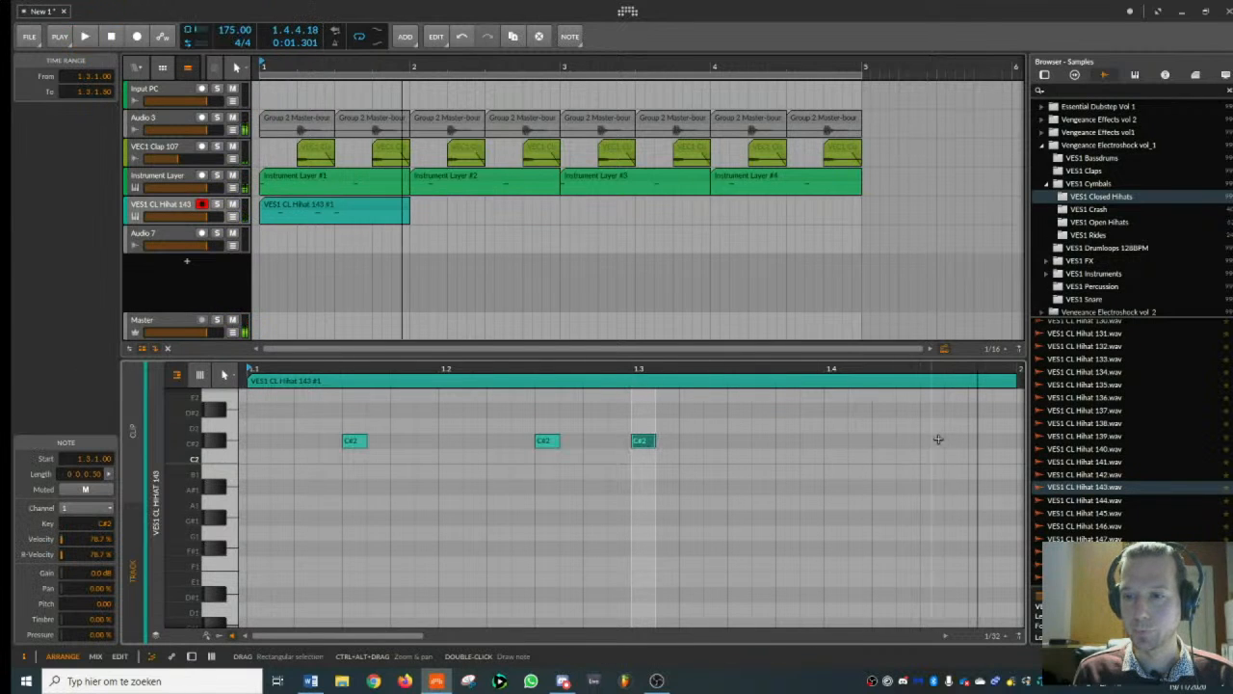
{"action": "double_click", "coordinate": [931, 441]}
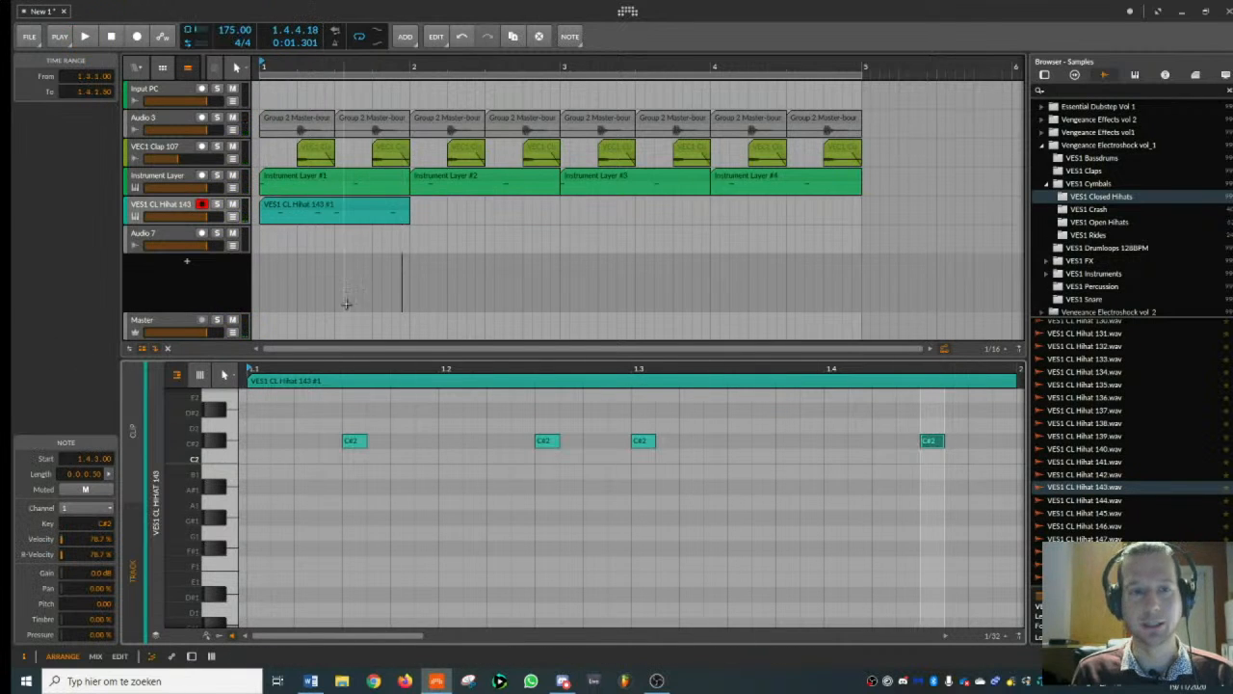
{"action": "key", "text": "space"}
{"action": "key", "text": "space"}
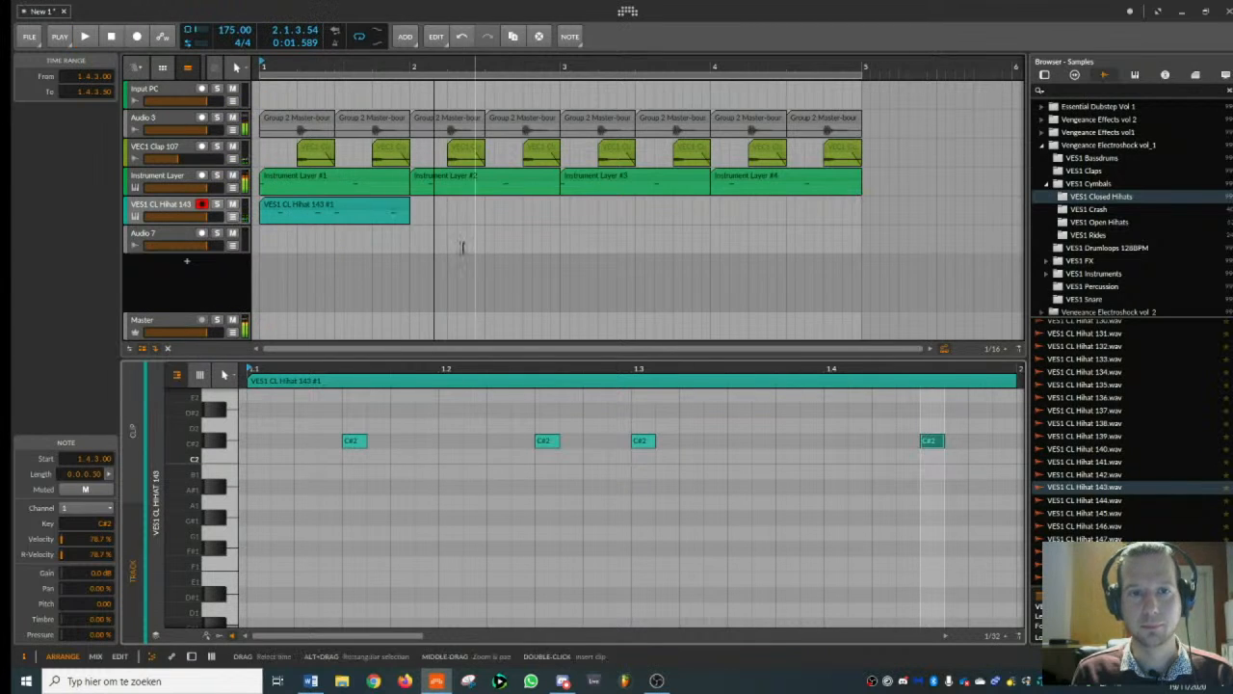
- Duplicate the hi-hat clip into bar 2, move the copy's first C#2 note to 2.1.1, and play both bars
{"action": "left_click", "coordinate": [359, 206]}
{"action": "key", "text": "ctrl+d"}
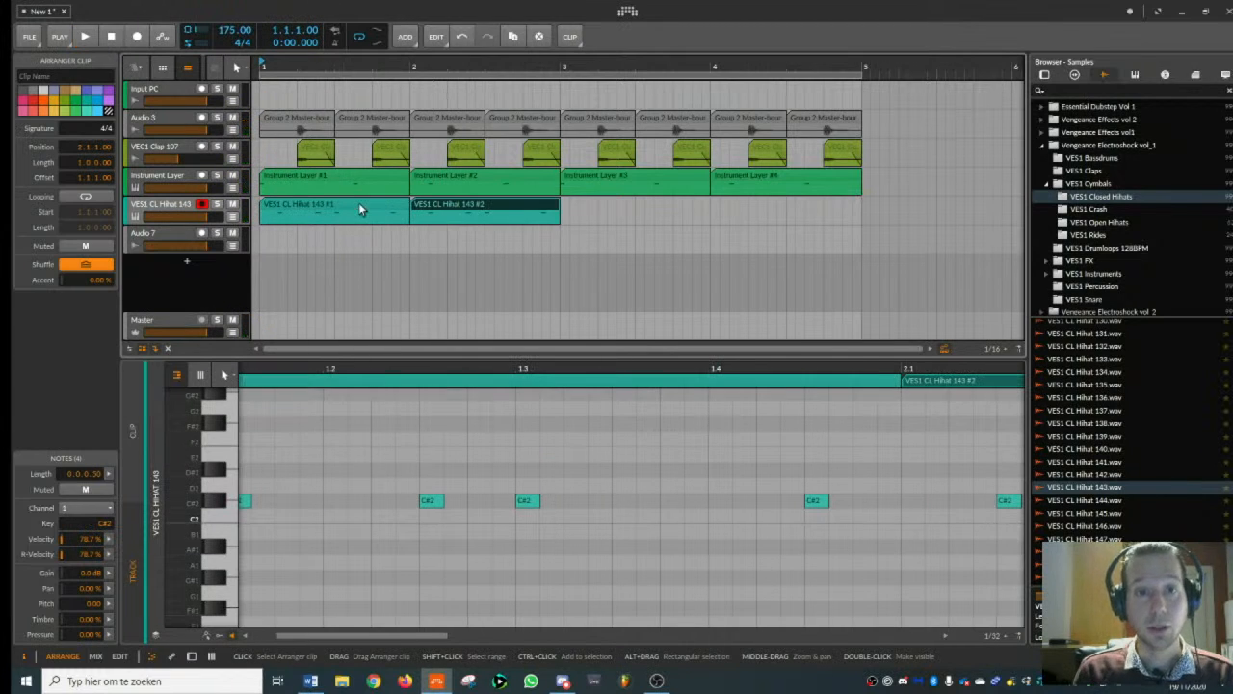
{"action": "left_click", "coordinate": [436, 204]}
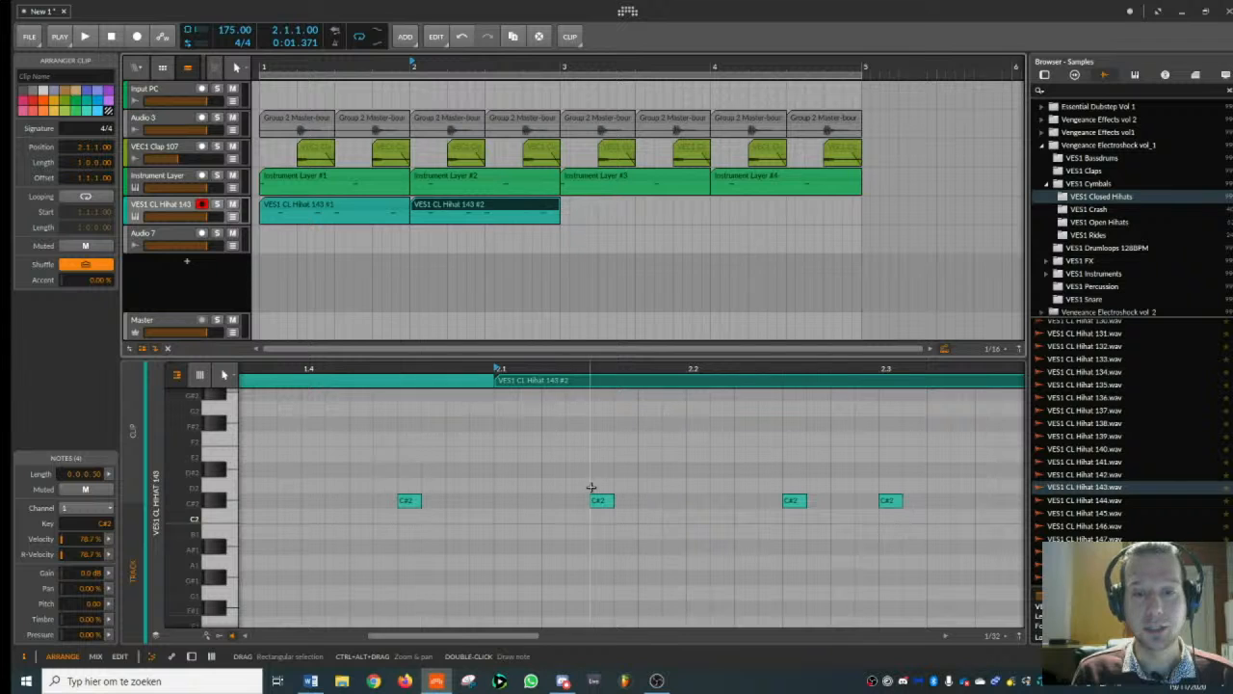
{"action": "left_click_drag", "start_coordinate": [603, 502], "coordinate": [510, 502]}
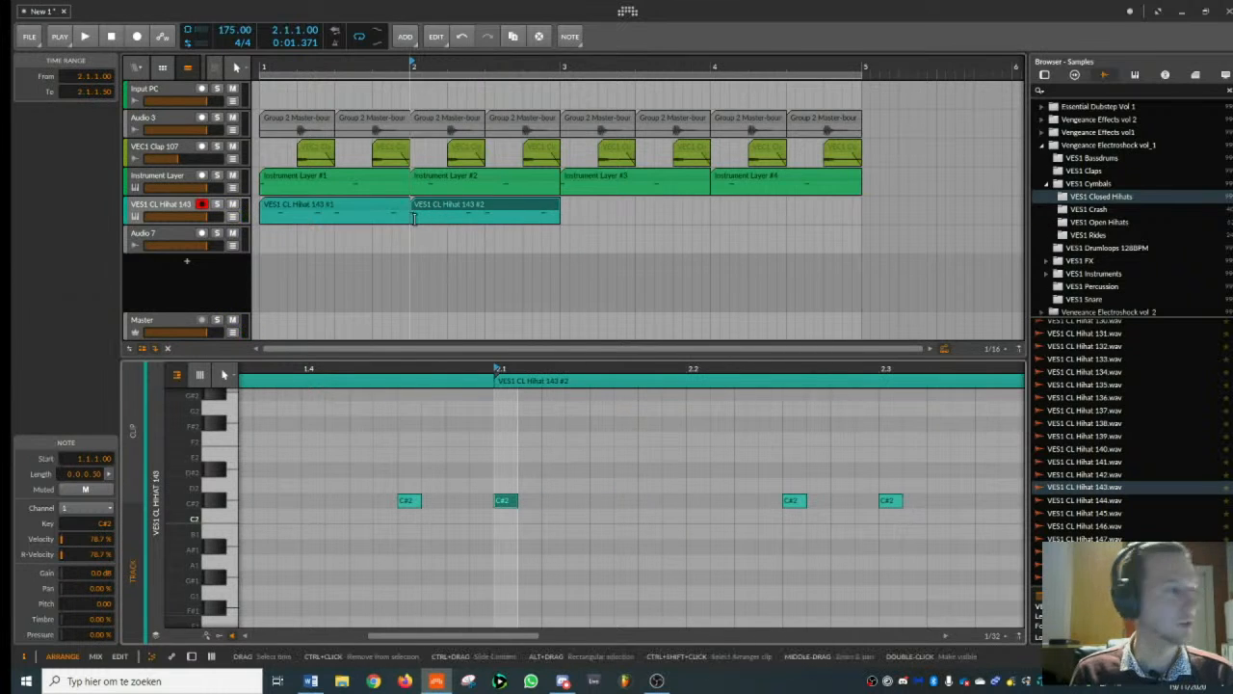
{"action": "left_click", "coordinate": [366, 199]}
{"action": "key", "text": "space"}
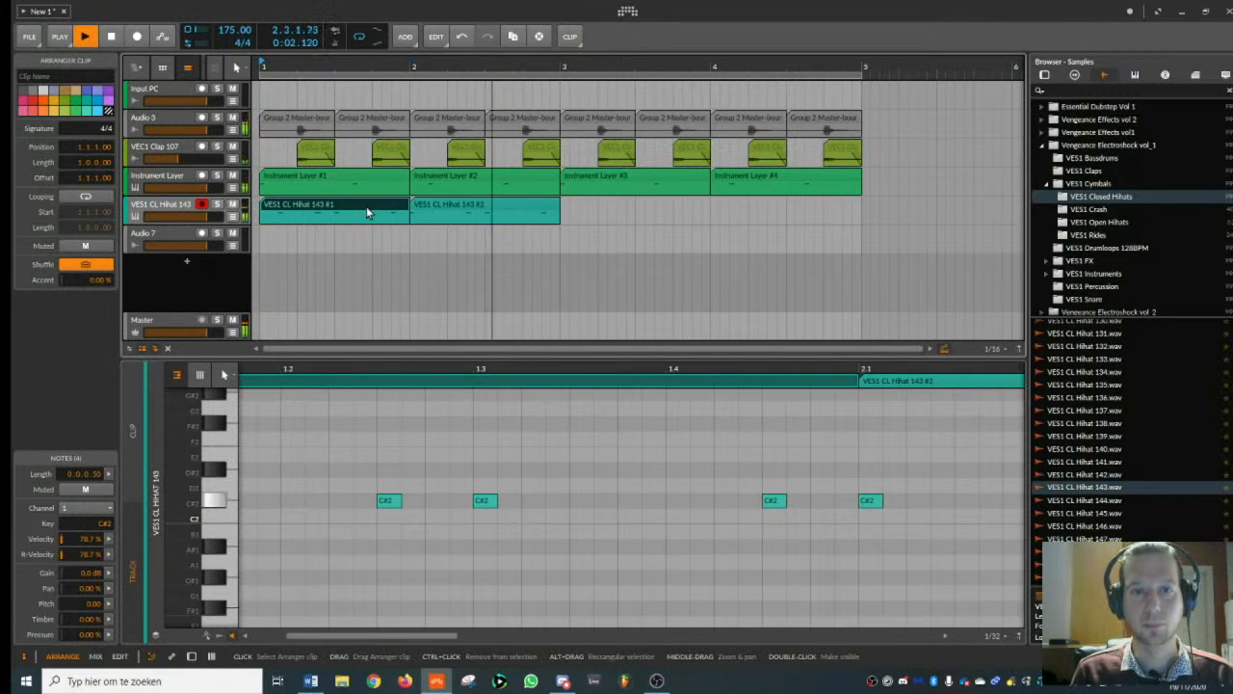
{"action": "key", "text": "space"}
- Duplicate the two-bar hi-hat section into bars 3 and 4
{"action": "left_click_drag", "start_coordinate": [560, 214], "coordinate": [262, 216]}
{"action": "key", "text": "ctrl+d"}
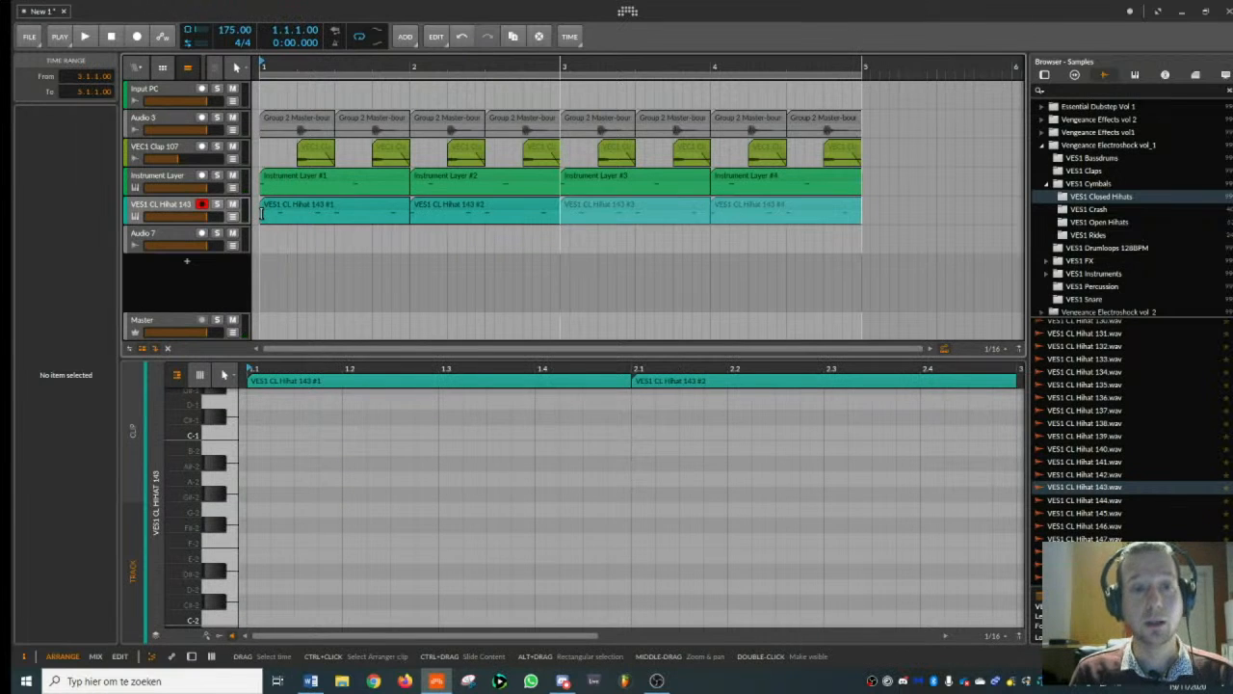
{"action": "left_click", "coordinate": [279, 212]}
- Add an instrument track below the hi-hat track, load Addictive Drums 2 on it, and close the plug-in window
{"action": "left_click", "coordinate": [167, 212]}
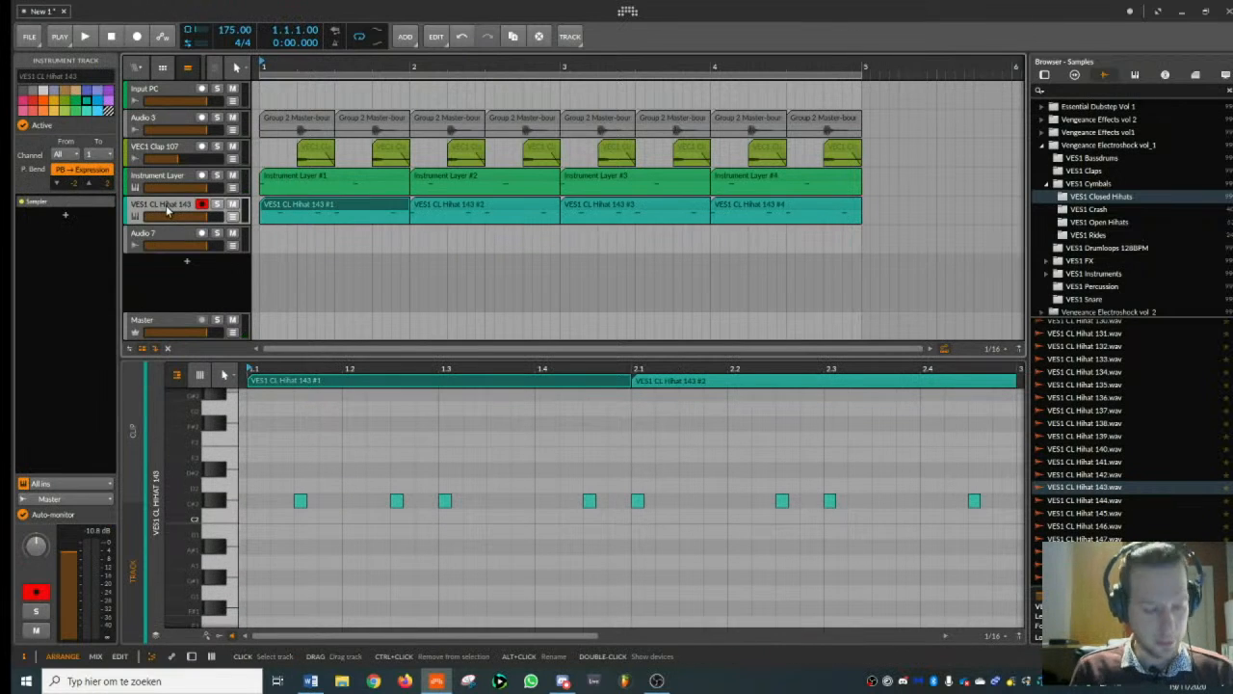
{"action": "key", "text": "ctrl+t"}
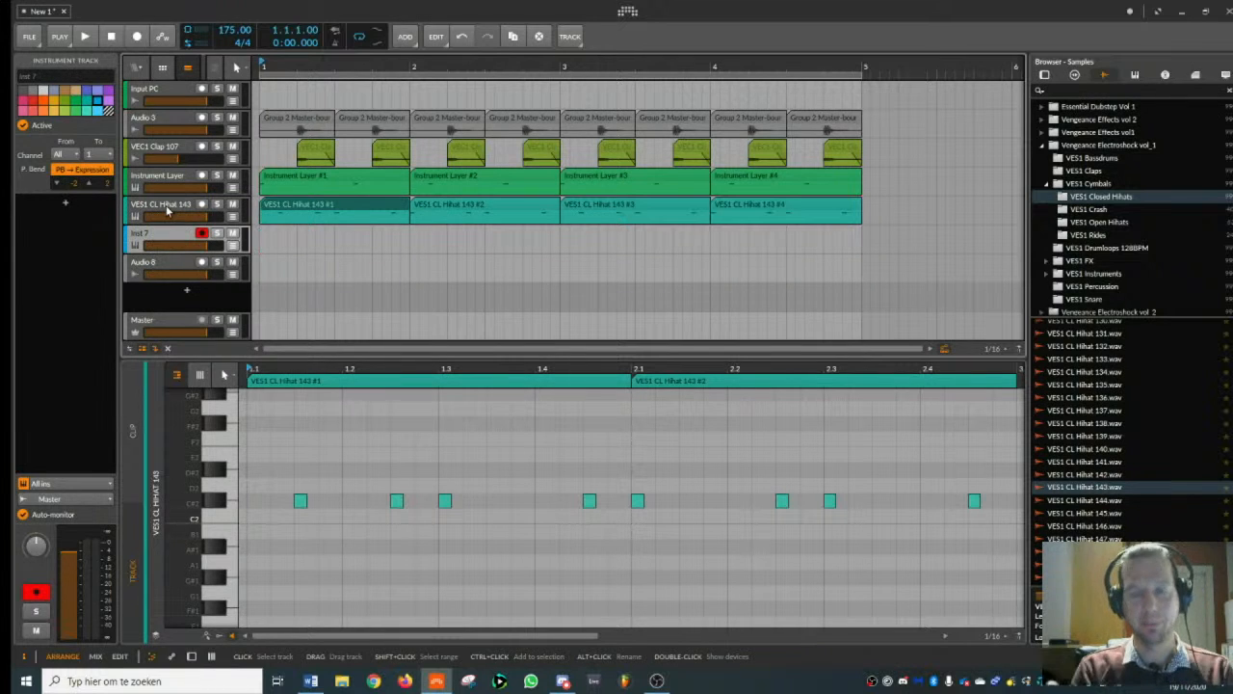
{"action": "left_click", "coordinate": [1045, 75]}
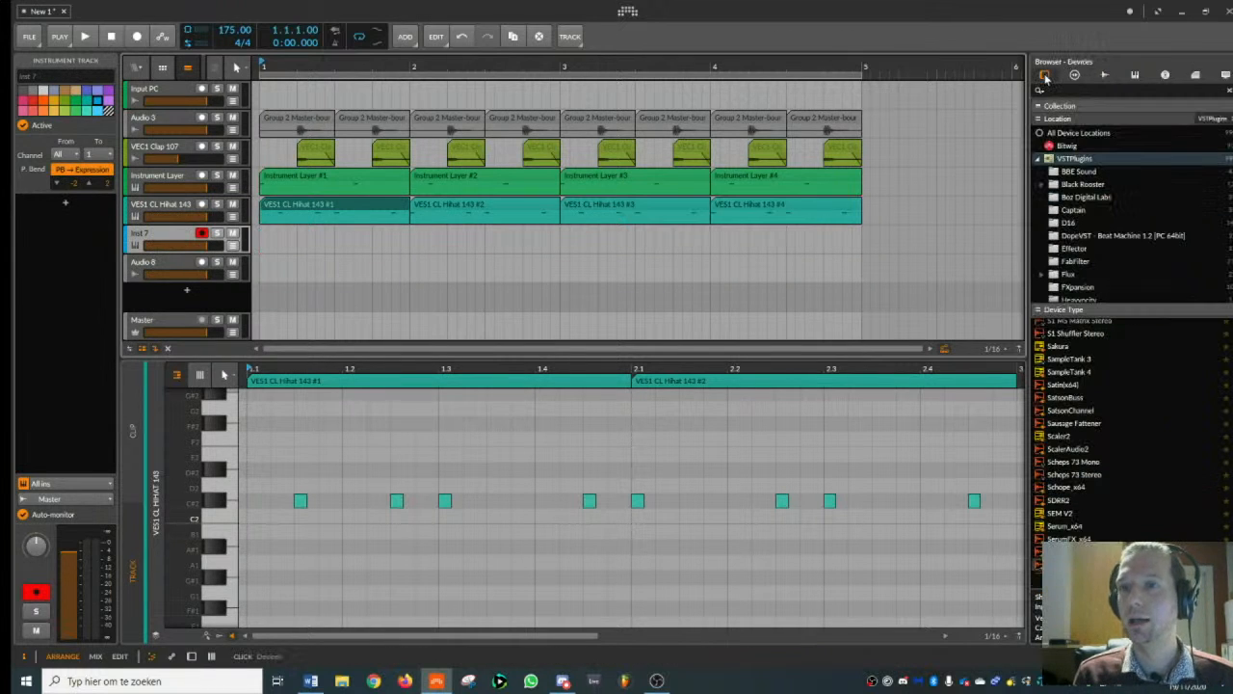
{"action": "left_click", "coordinate": [1070, 89]}
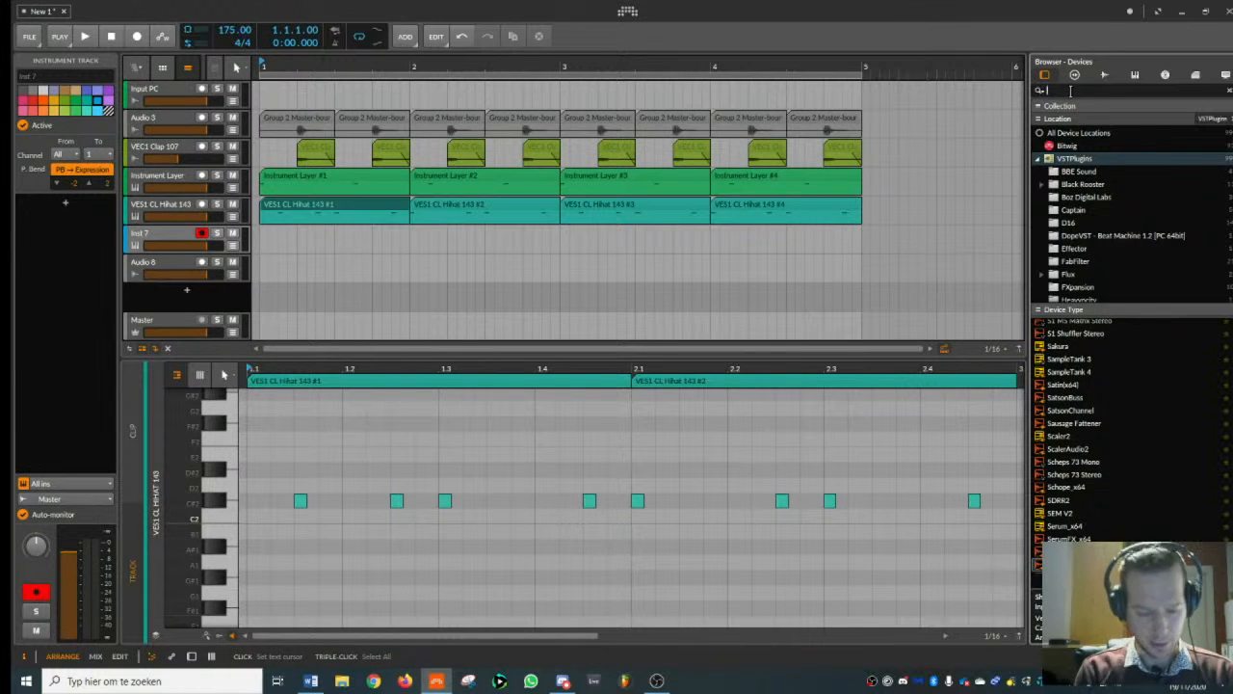
{"action": "type", "text": "addi"}
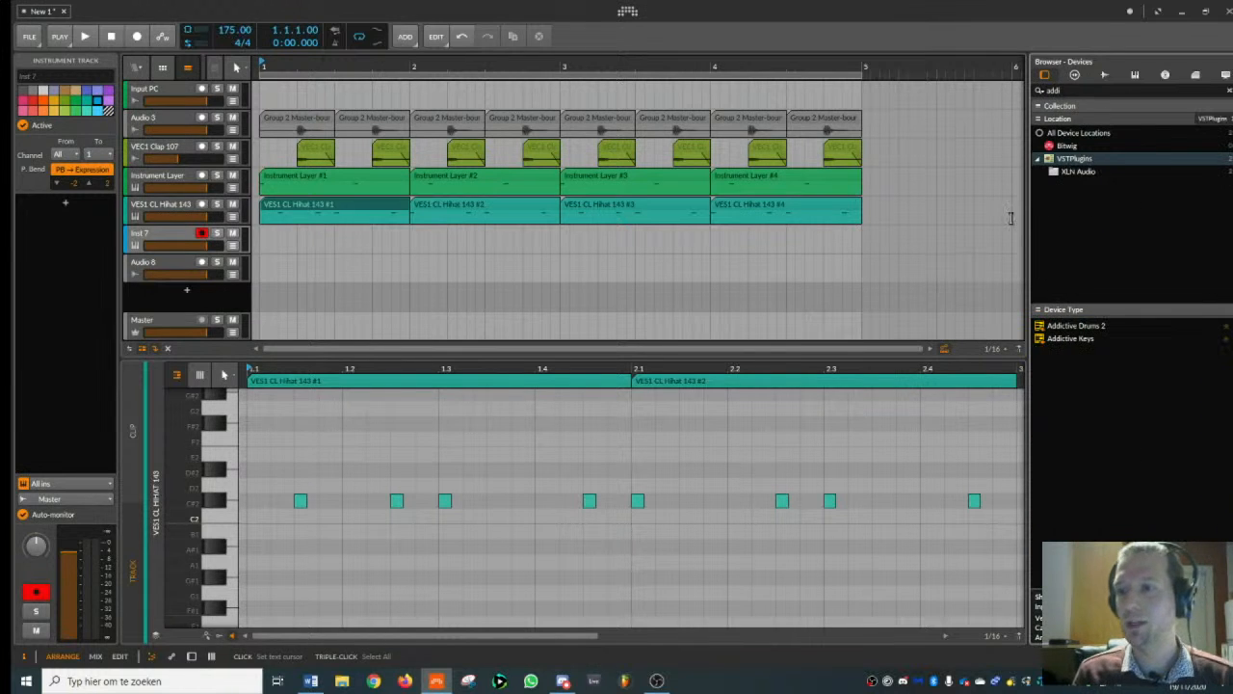
{"action": "double_click", "coordinate": [1076, 326]}
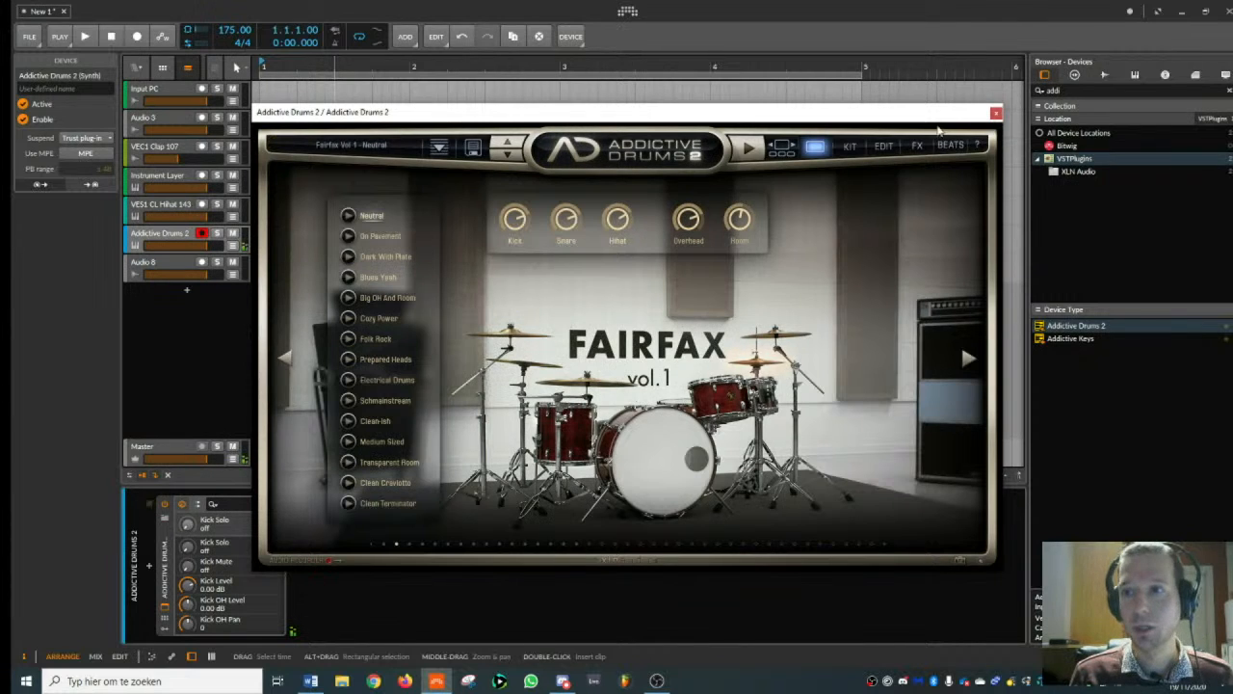
{"action": "left_click", "coordinate": [995, 114]}
- Create a one-bar Addictive Drums 2 clip at bar 1 and place an A2 note on each of its four beats
{"action": "double_click", "coordinate": [277, 243]}
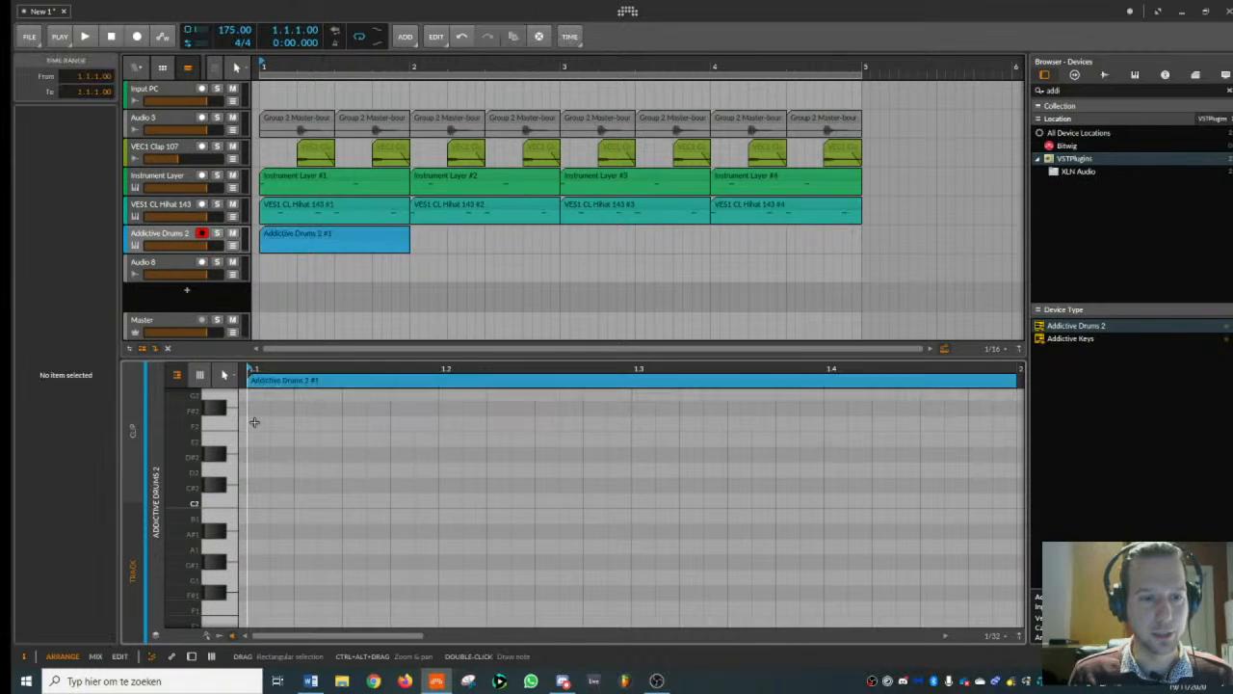
{"action": "double_click", "coordinate": [254, 424]}
{"action": "left_click_drag", "start_coordinate": [261, 425], "coordinate": [255, 579]}
{"action": "scroll", "coordinate": [270, 440], "scroll_direction": "down", "scroll_amount": 3}
{"action": "scroll", "coordinate": [262, 445], "scroll_direction": "up", "scroll_amount": 3}
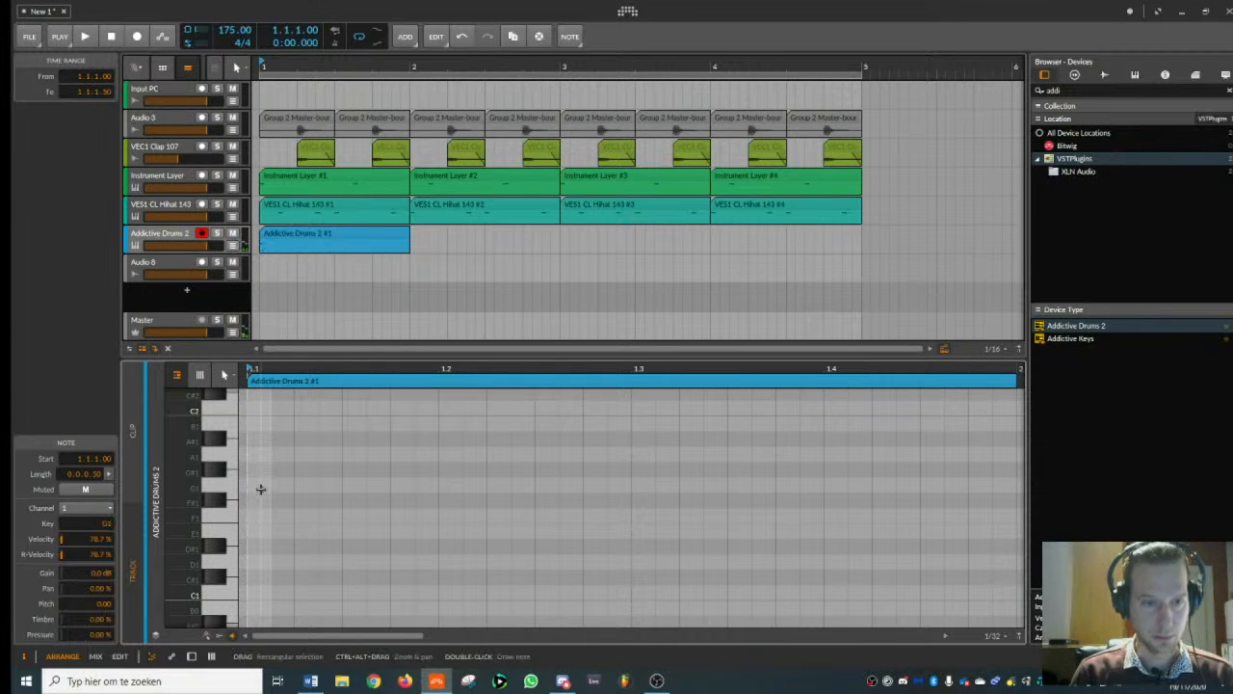
{"action": "key", "text": "shift+Up"}
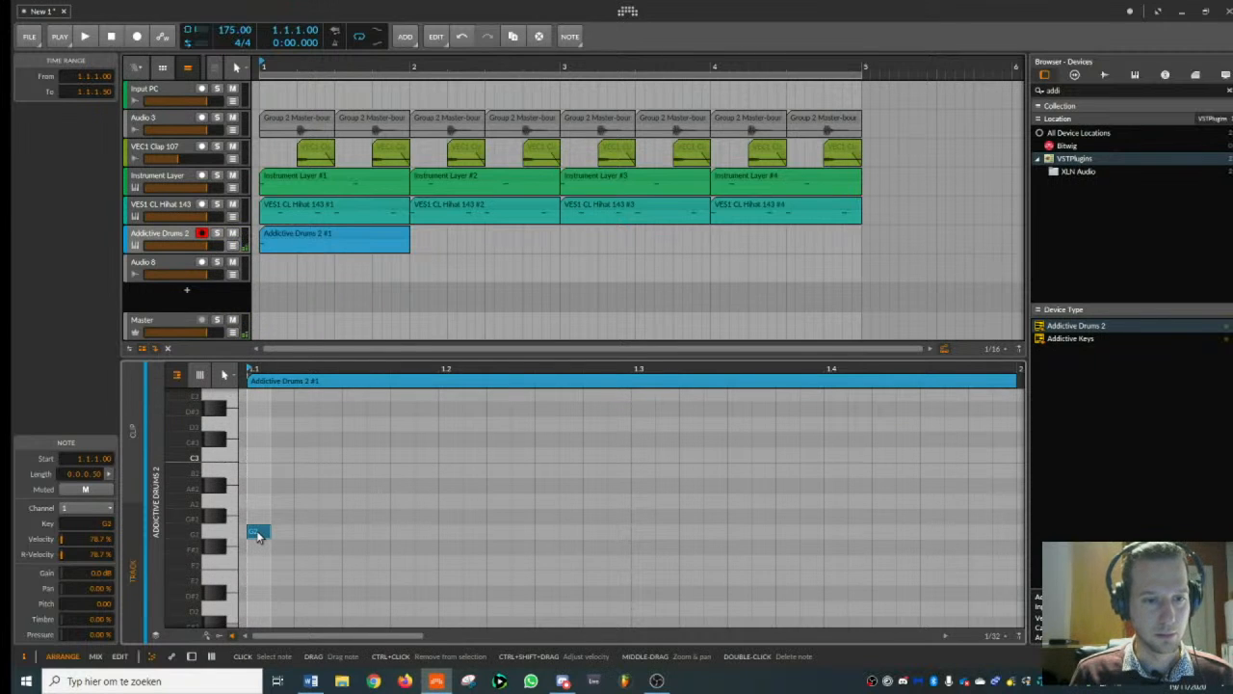
{"action": "left_click_drag", "start_coordinate": [256, 531], "coordinate": [258, 502]}
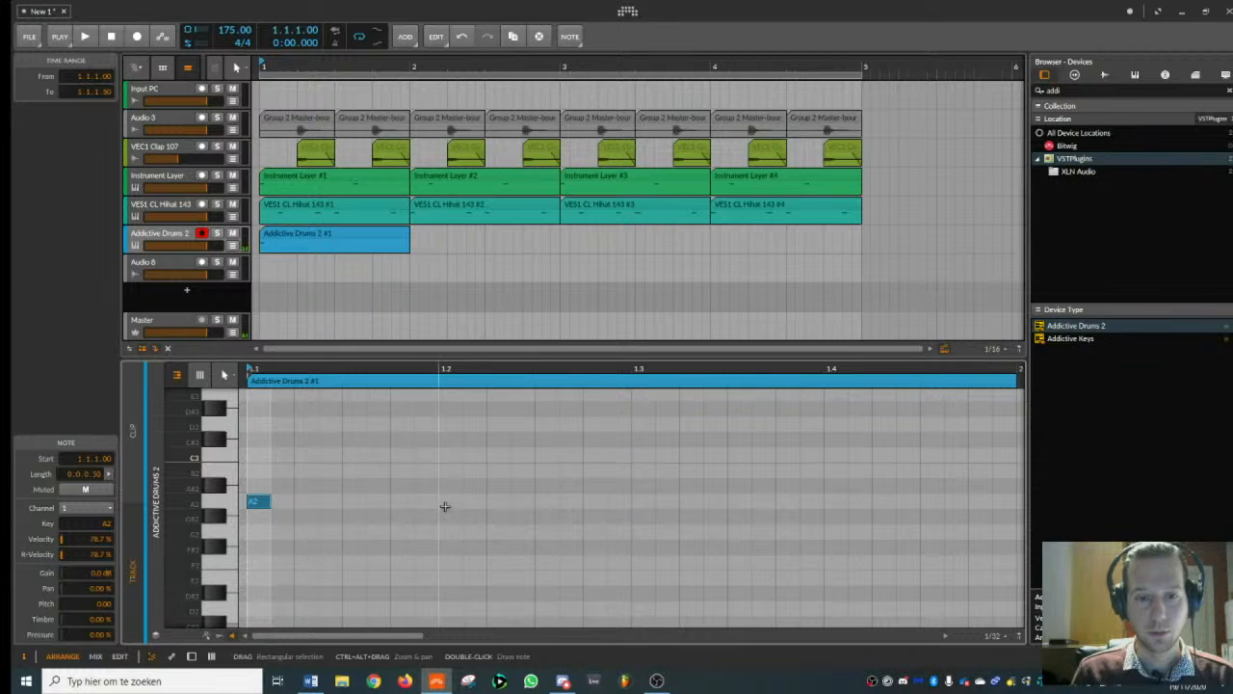
{"action": "double_click", "coordinate": [446, 502]}
{"action": "double_click", "coordinate": [642, 502]}
{"action": "double_click", "coordinate": [834, 502]}
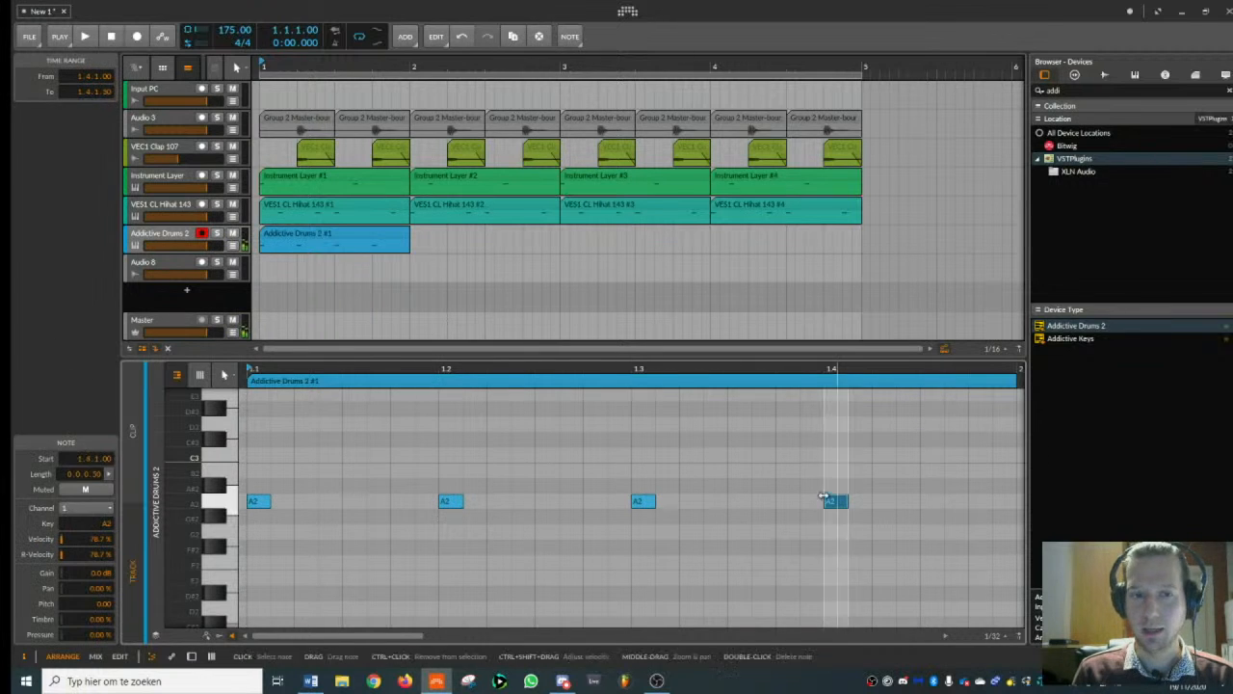
- Duplicate the Addictive Drums 2 clip three times to fill bars 2 through 4
{"action": "left_click", "coordinate": [300, 234]}
{"action": "key", "text": "ctrl+d"}
{"action": "key", "text": "ctrl+d"}
{"action": "key", "text": "ctrl+d"}
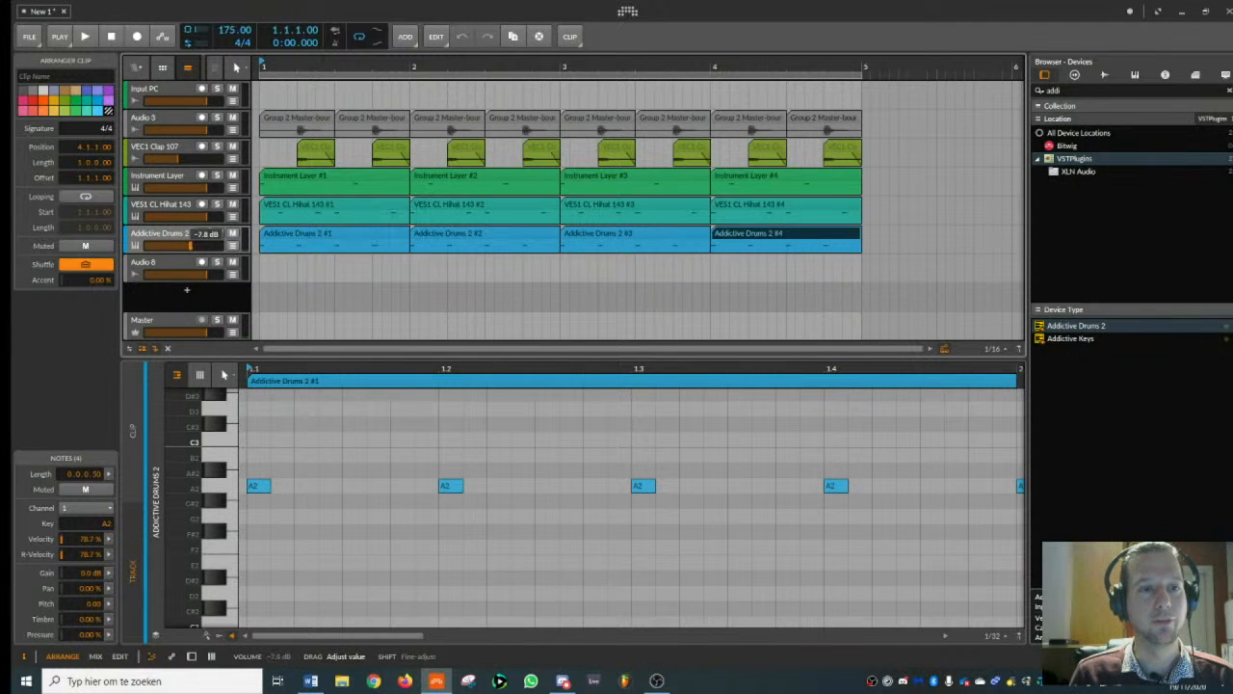
- Lower the Addictive Drums 2 track volume to about -5.5 dB and play the beat
{"action": "left_click", "coordinate": [188, 246]}
{"action": "key", "text": "space"}
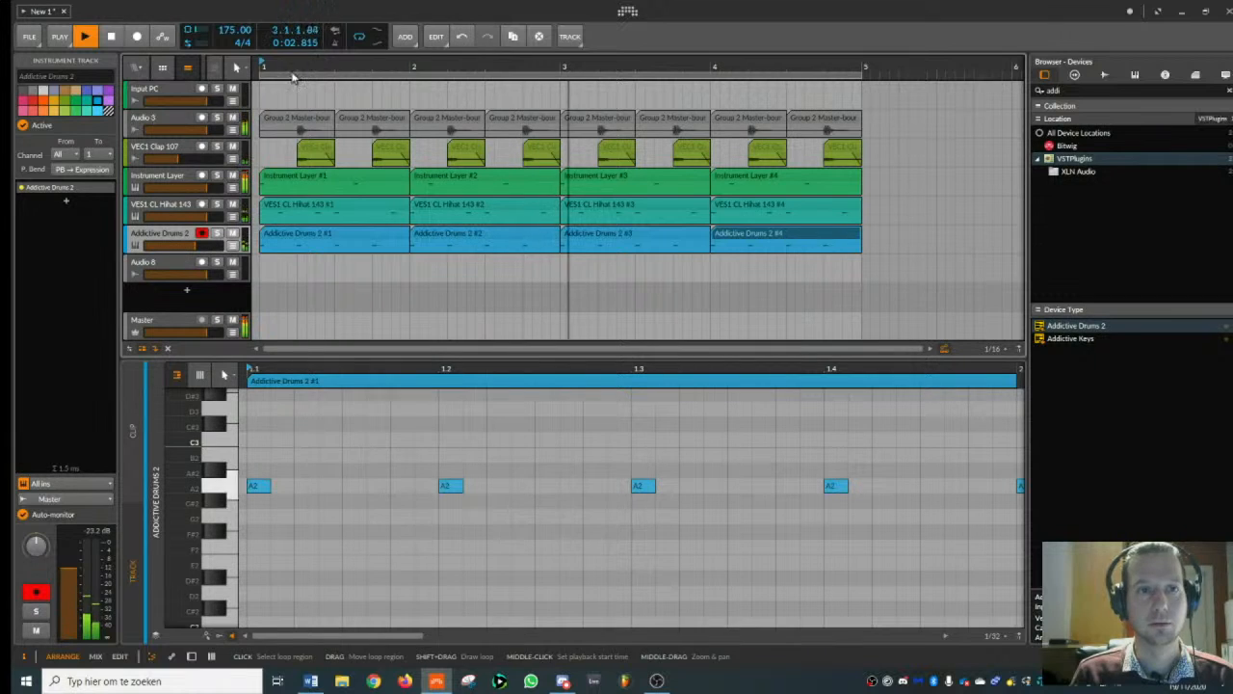
{"action": "scroll", "coordinate": [292, 79], "scroll_direction": "down", "scroll_amount": 1}
{"action": "key", "text": "space"}
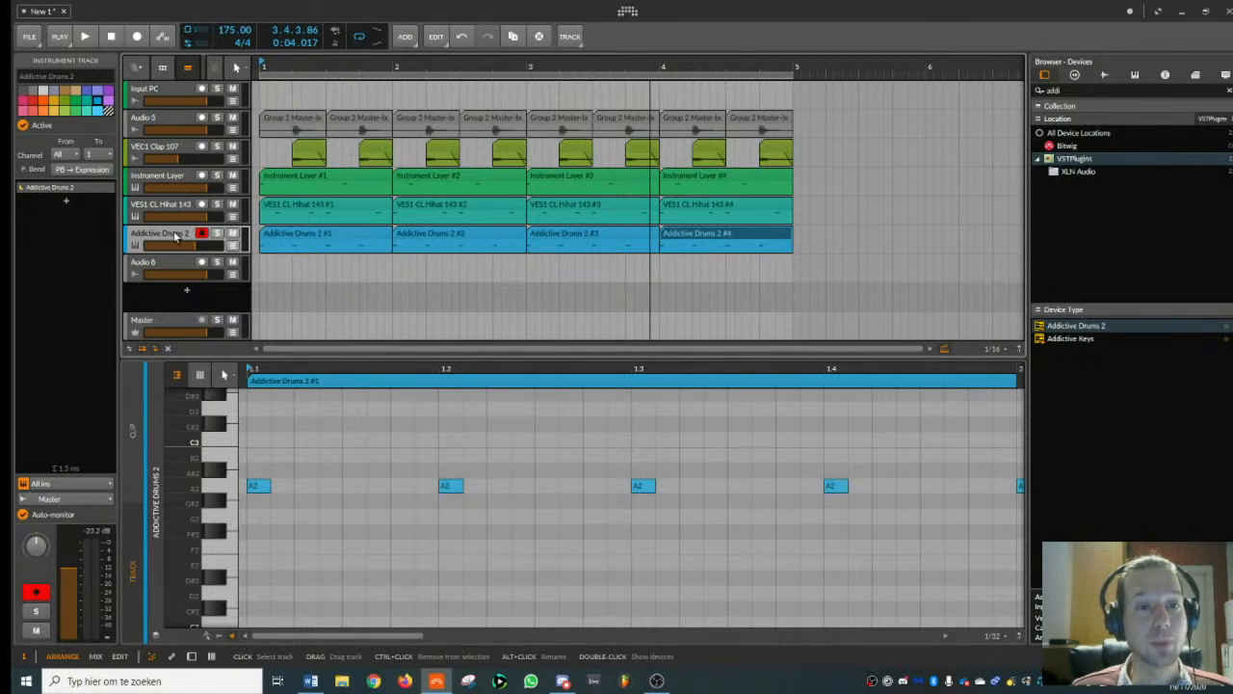
- Add an audio track directly below the Addictive Drums 2 track
{"action": "left_click", "coordinate": [180, 209]}
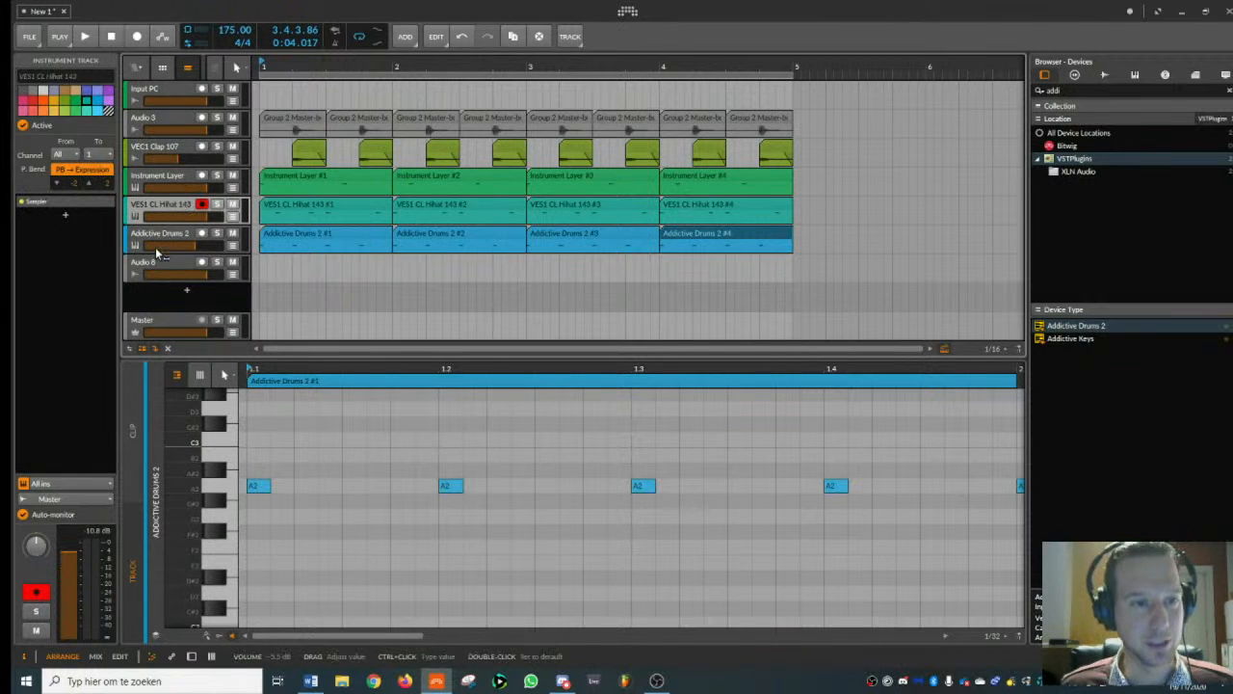
{"action": "left_click", "coordinate": [166, 241]}
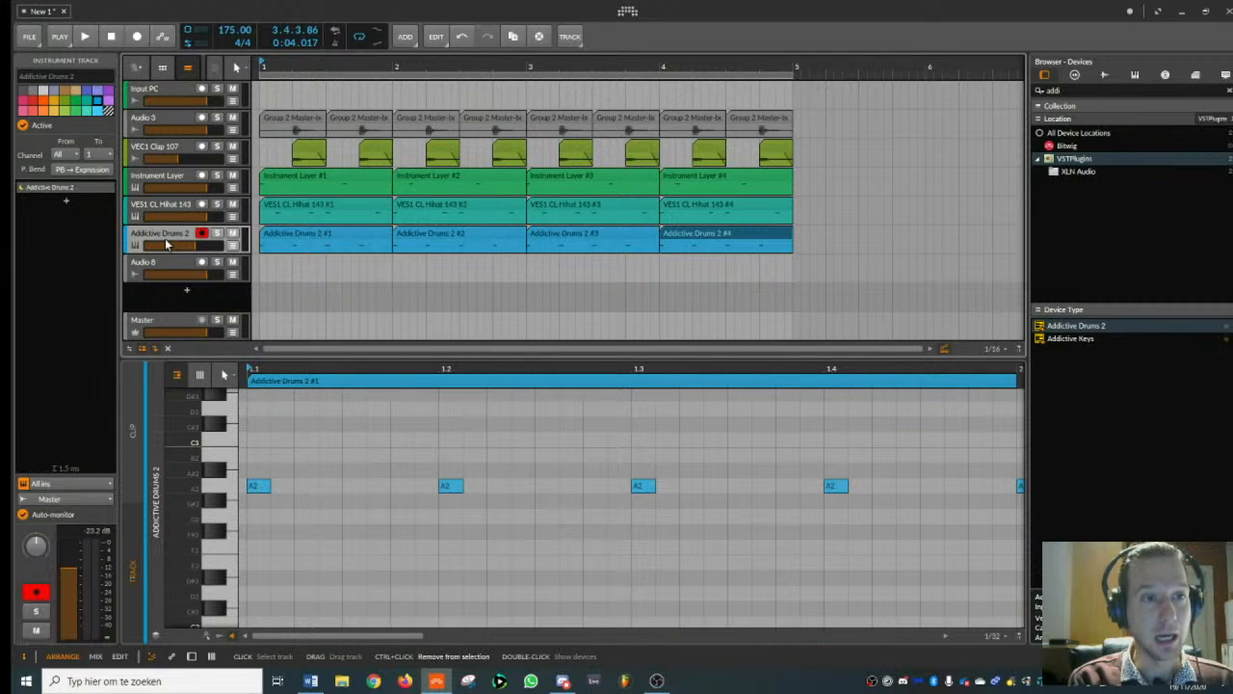
{"action": "key", "text": "ctrl+shift+t"}
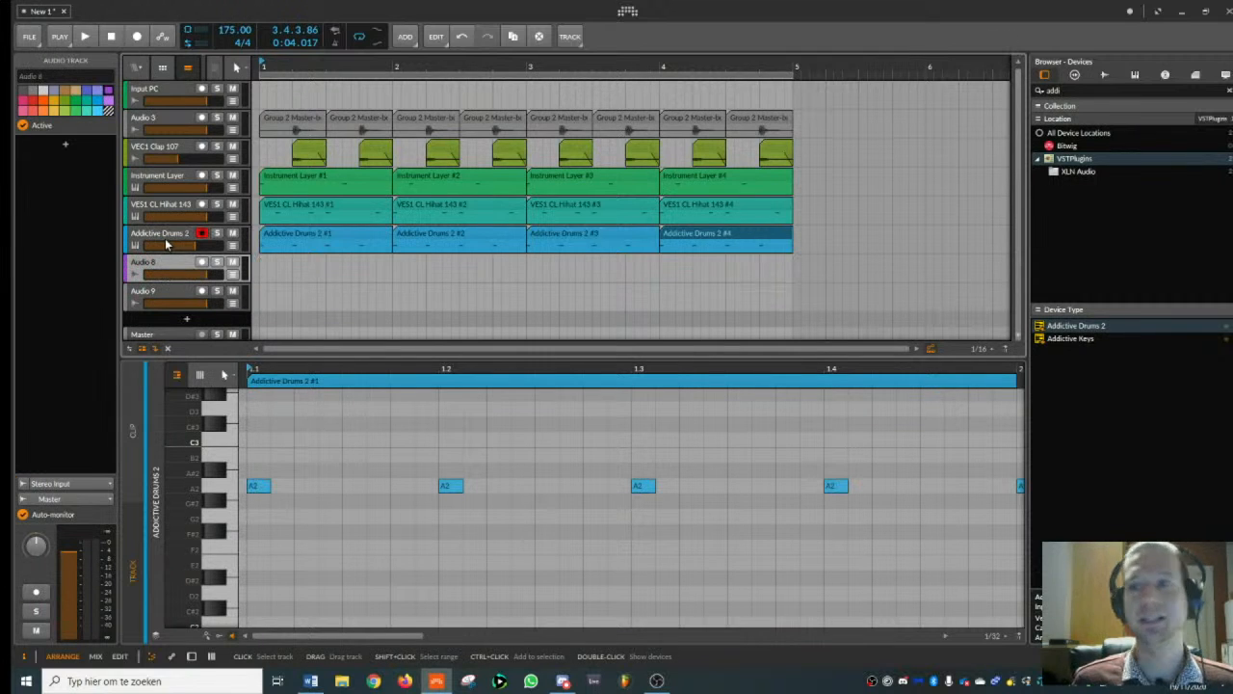
- Clear the device search and switch the browser to samples
{"action": "left_click", "coordinate": [1070, 91]}
{"action": "key", "text": "BackSpace"}
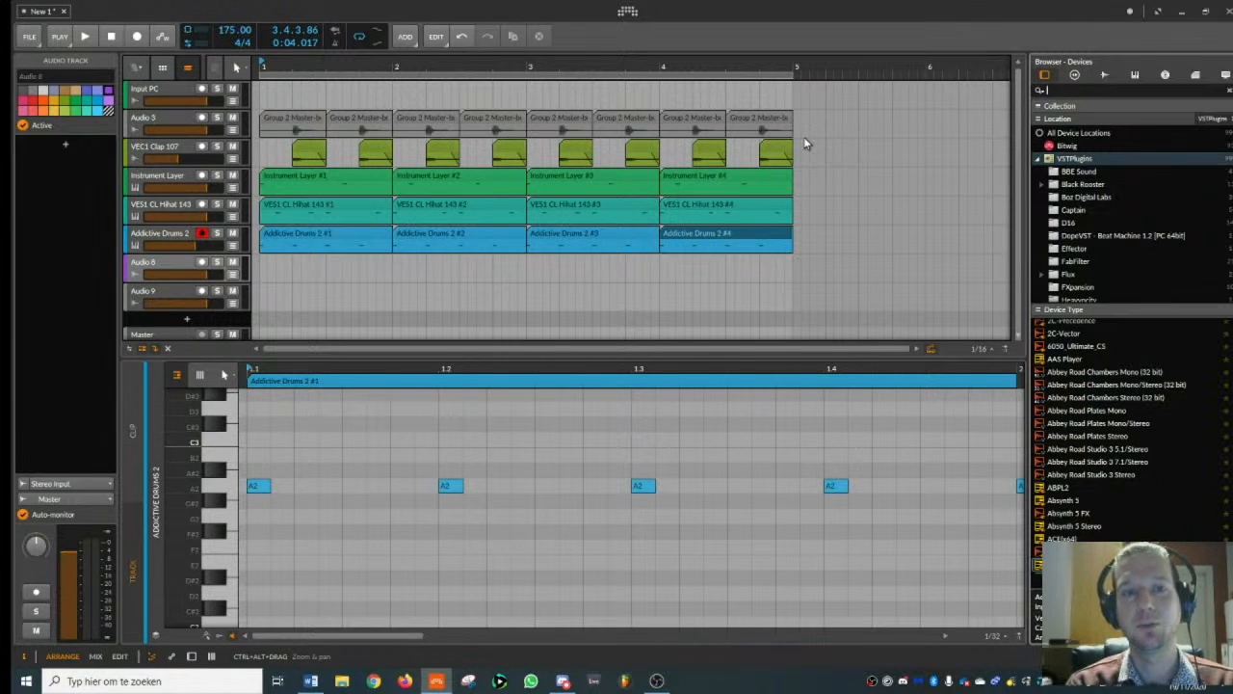
{"action": "left_click", "coordinate": [1104, 76]}
{"action": "left_click", "coordinate": [1093, 85]}
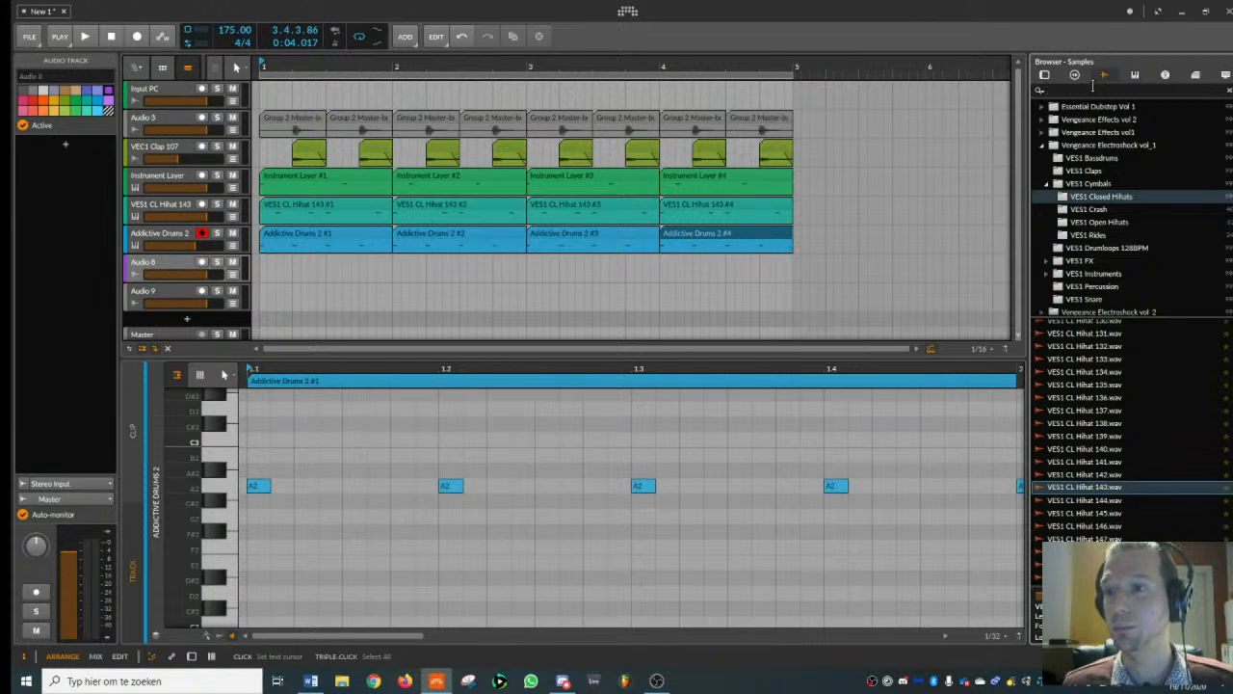
- Collapse the expanded Vengeance, SuperDrums8000 and Goldbaby folders in the sample locations
{"action": "left_click", "coordinate": [1042, 144]}
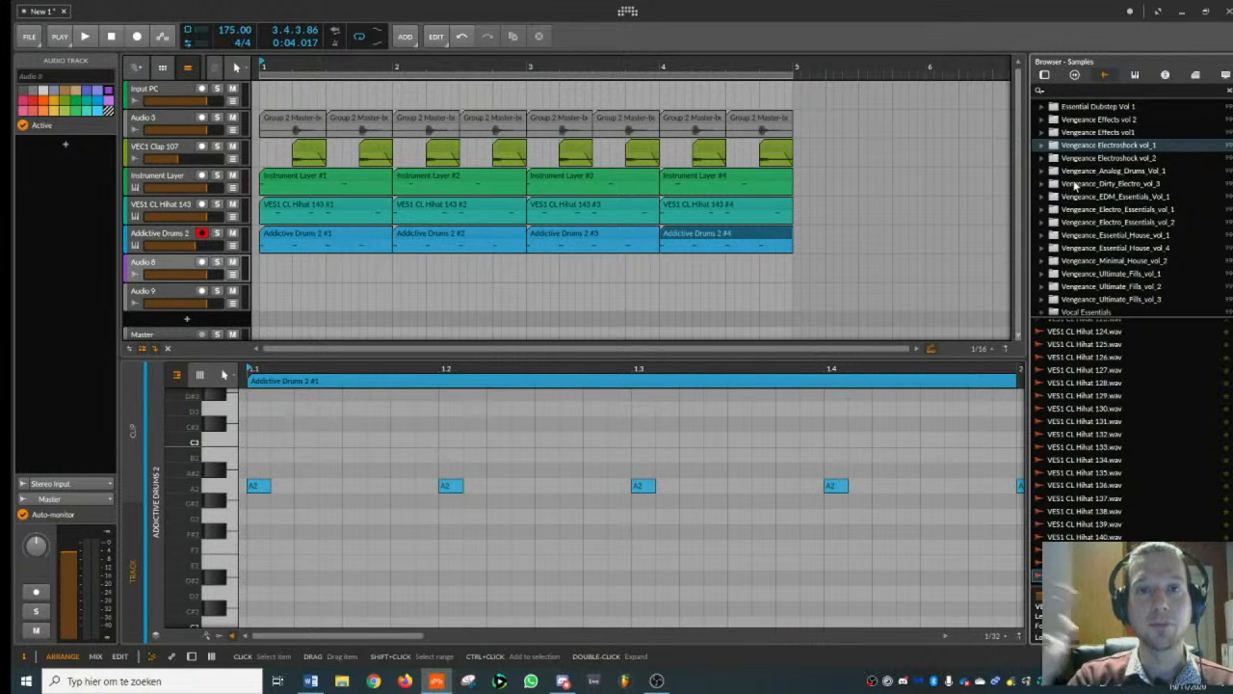
{"action": "scroll", "coordinate": [1075, 186], "scroll_direction": "up", "scroll_amount": 3}
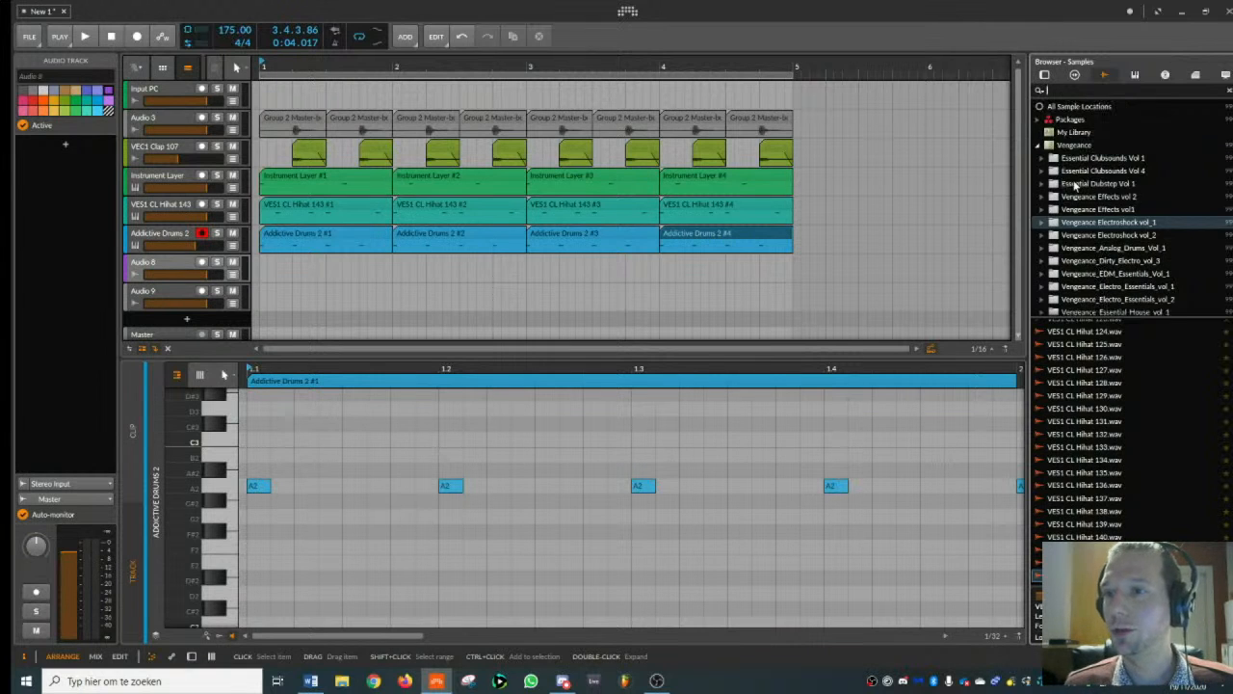
{"action": "left_click", "coordinate": [1040, 154]}
{"action": "scroll", "coordinate": [1072, 234], "scroll_direction": "down", "scroll_amount": 3}
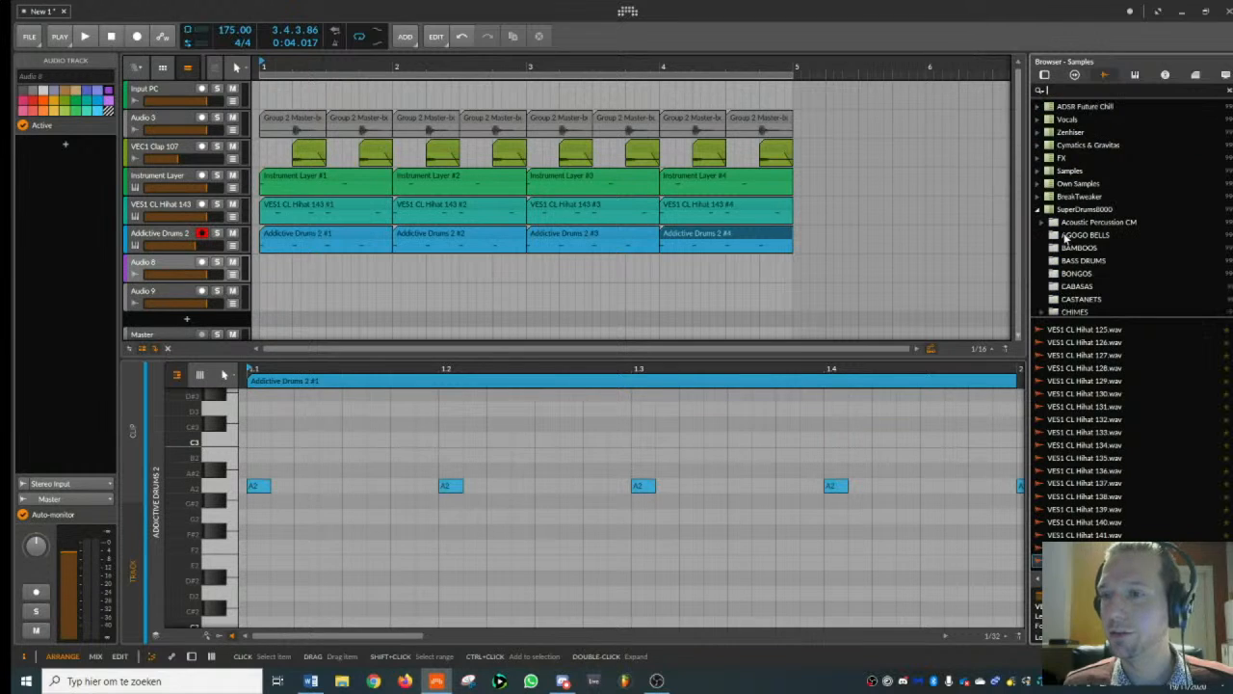
{"action": "left_click", "coordinate": [1040, 209]}
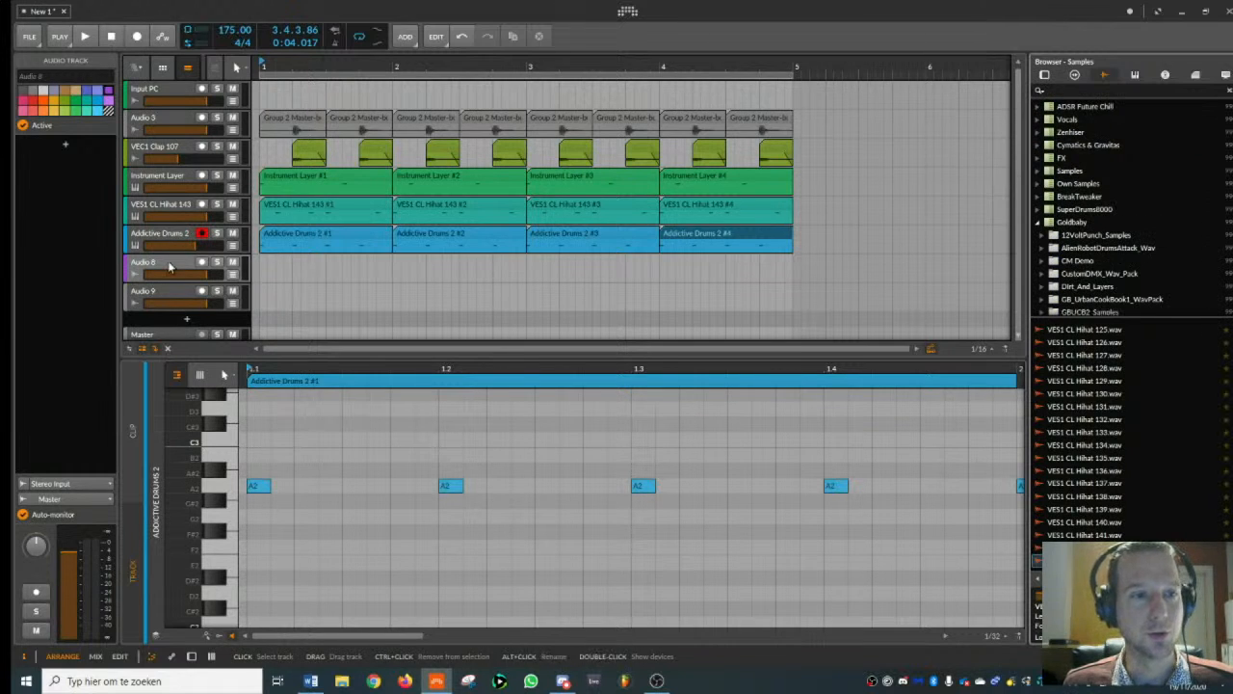
{"action": "left_click", "coordinate": [1037, 223]}
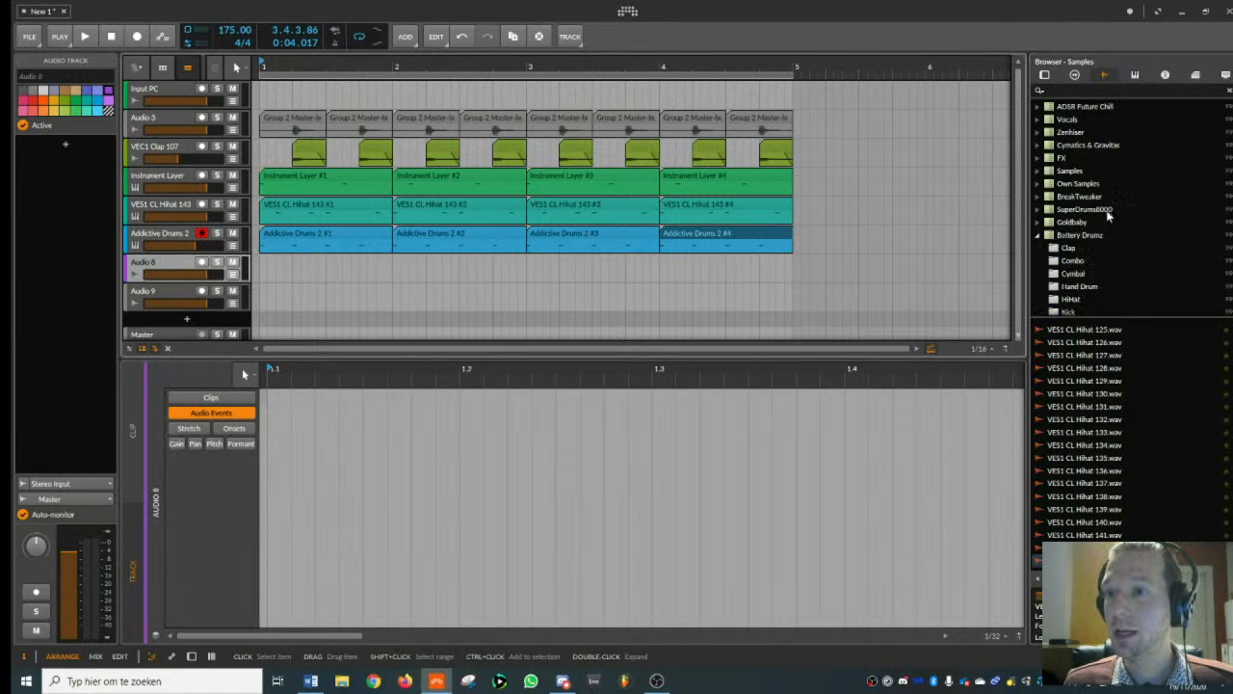
{"action": "scroll", "coordinate": [1059, 174], "scroll_direction": "up", "scroll_amount": 3}
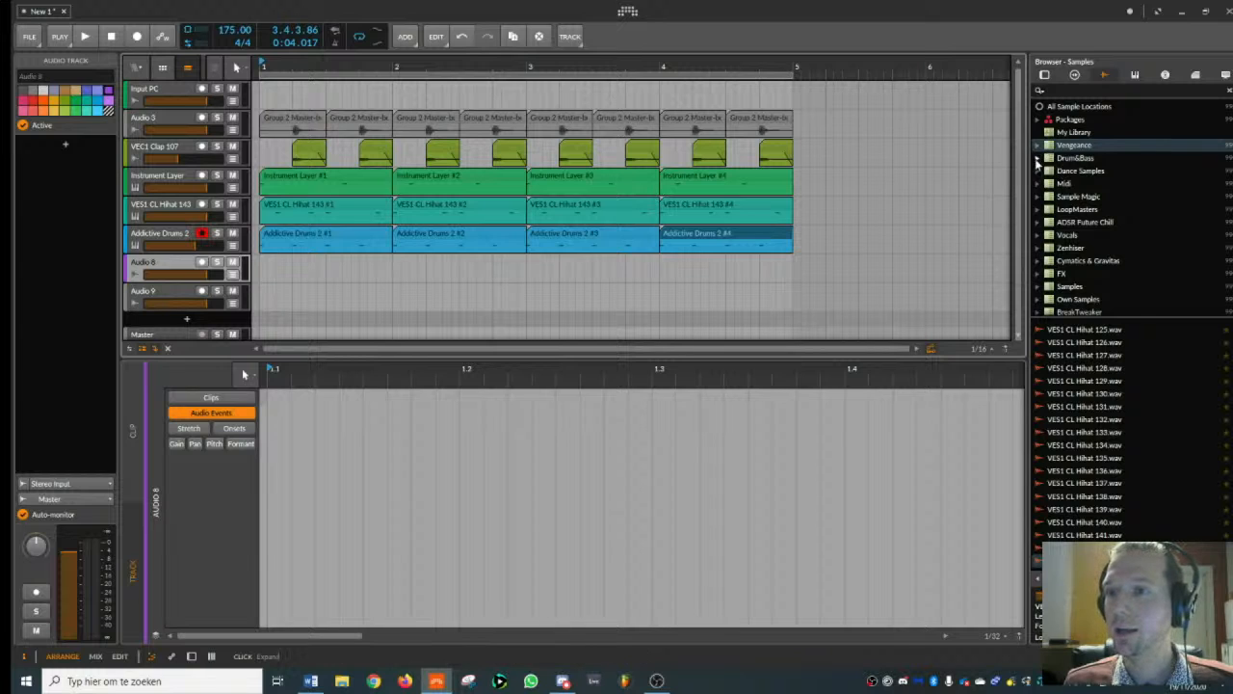
- Open the RC_Vol.1_Breakbeats folder inside Drum&Bass, BHK Samples, Rough Connections Gold, Rough Connections Vol.1
{"action": "left_click", "coordinate": [1038, 159]}
{"action": "left_click", "coordinate": [1037, 159]}
{"action": "left_click", "coordinate": [1039, 158]}
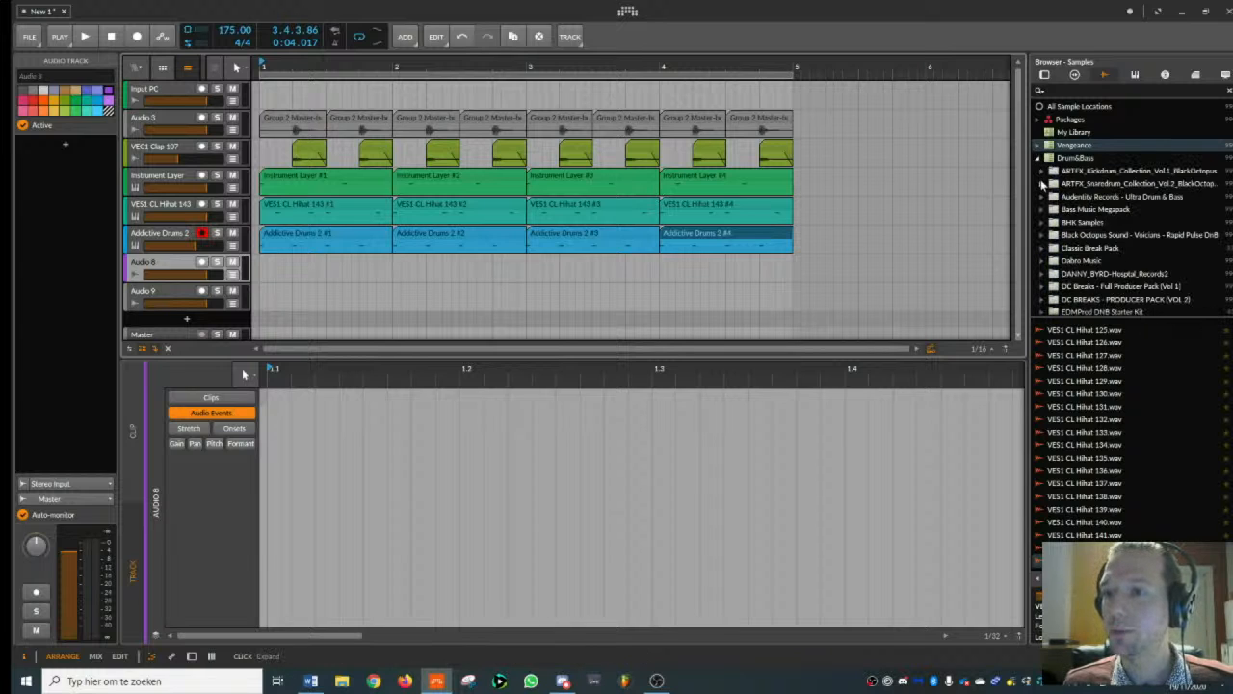
{"action": "left_click", "coordinate": [1045, 222]}
{"action": "scroll", "coordinate": [1092, 228], "scroll_direction": "down", "scroll_amount": 2}
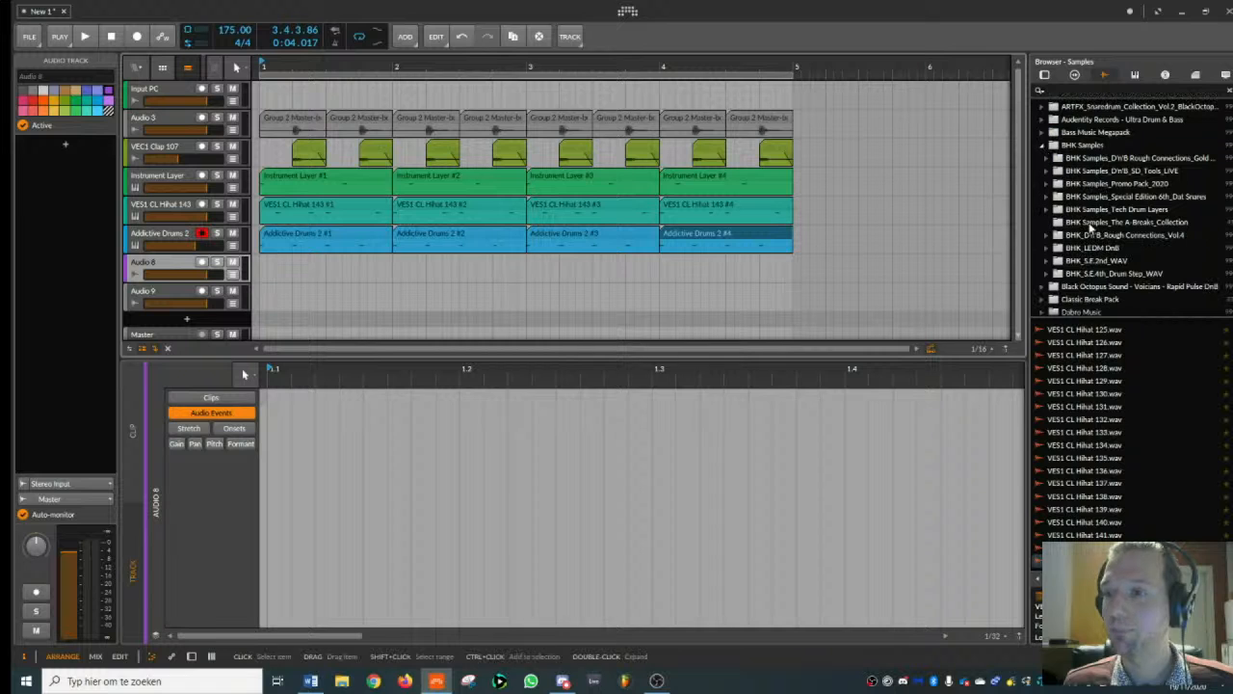
{"action": "left_click", "coordinate": [1050, 158]}
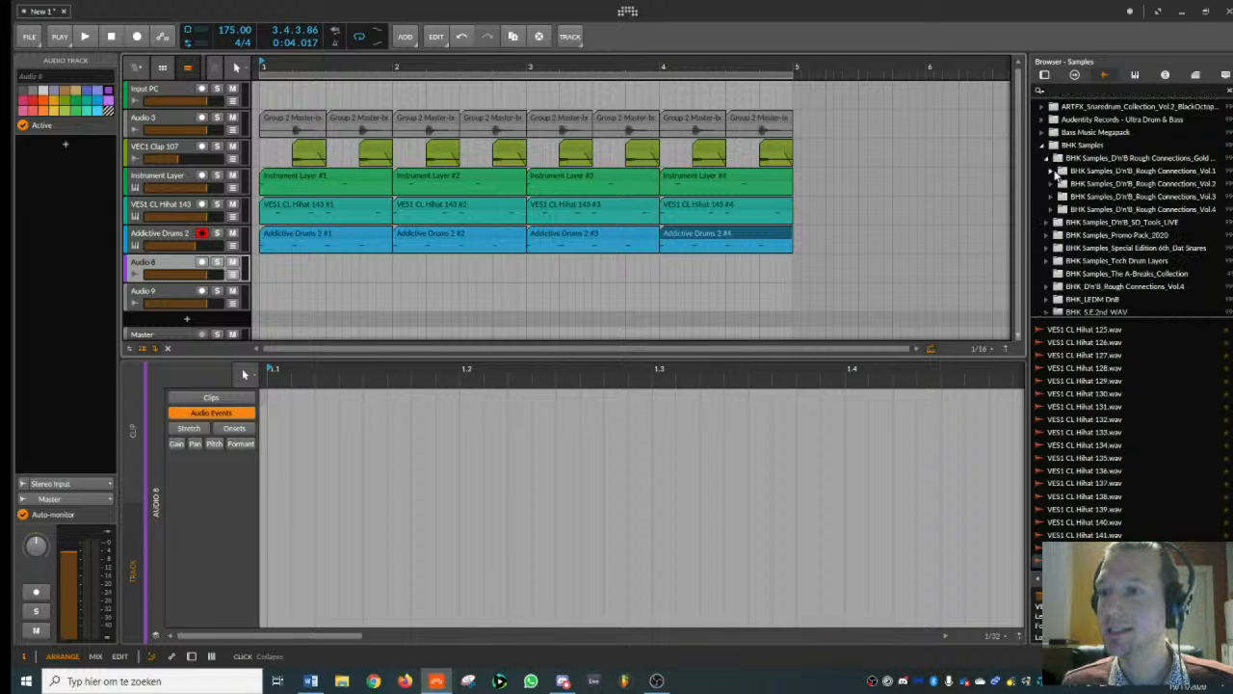
{"action": "left_click", "coordinate": [1051, 171]}
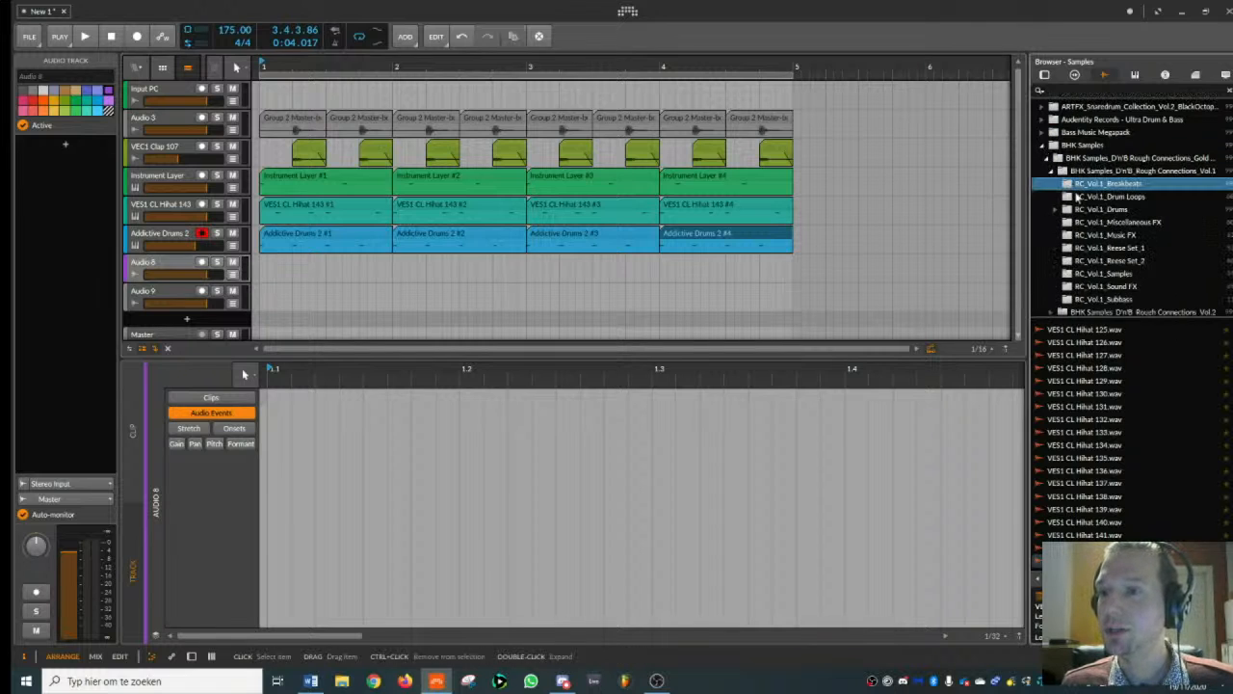
{"action": "left_click", "coordinate": [1108, 183]}
- Audition several breakbeat loops and place RC_Vol.1_Breakbeat_138_174 at bar 1 on the Audio 8 track
{"action": "left_click", "coordinate": [1114, 371]}
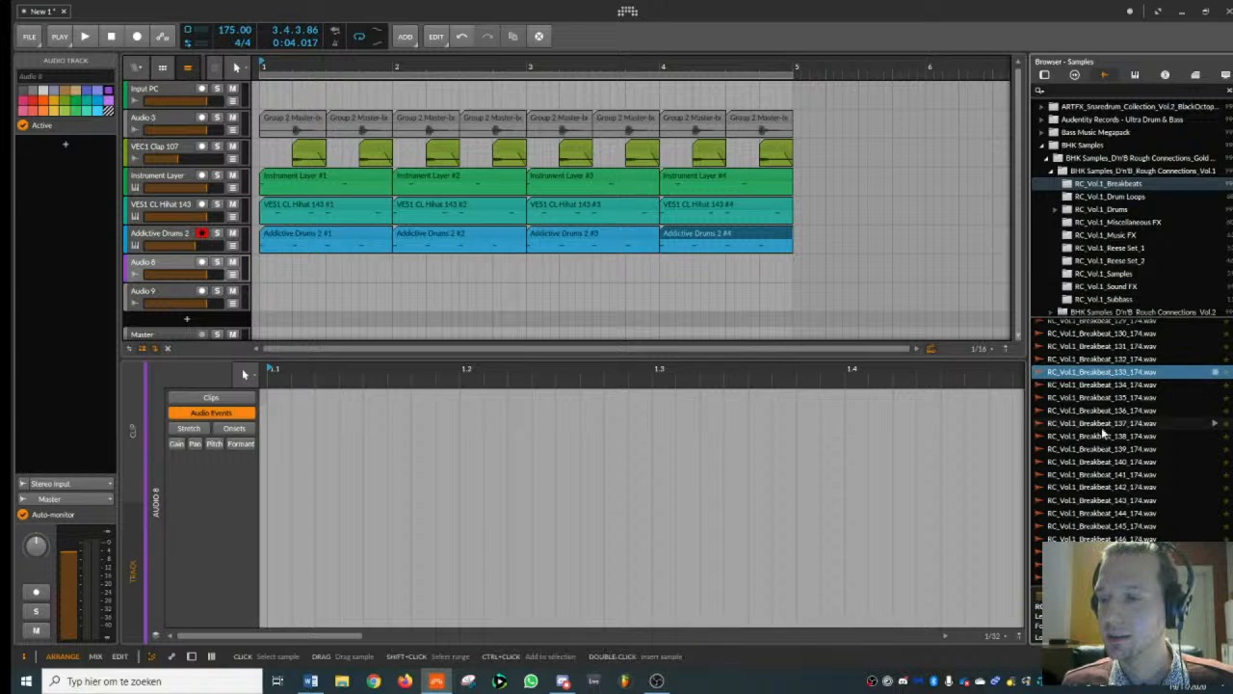
{"action": "left_click", "coordinate": [1090, 426]}
{"action": "left_click", "coordinate": [1091, 437]}
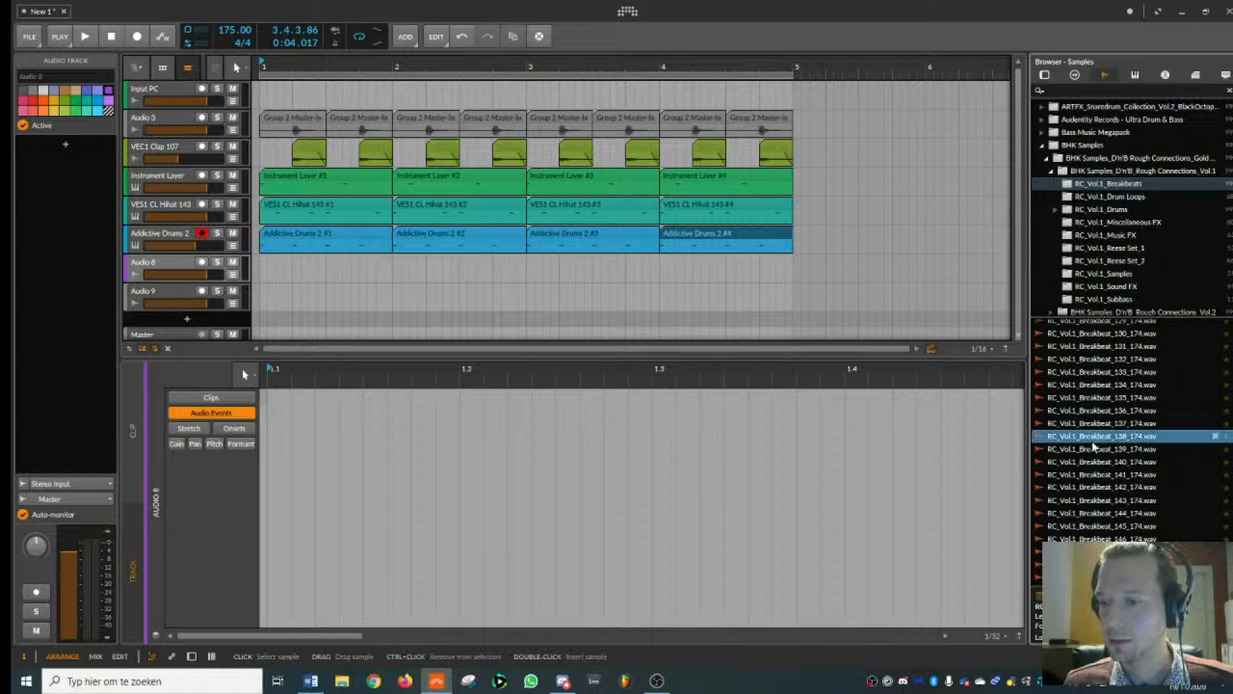
{"action": "left_click_drag", "start_coordinate": [1094, 442], "coordinate": [312, 270]}
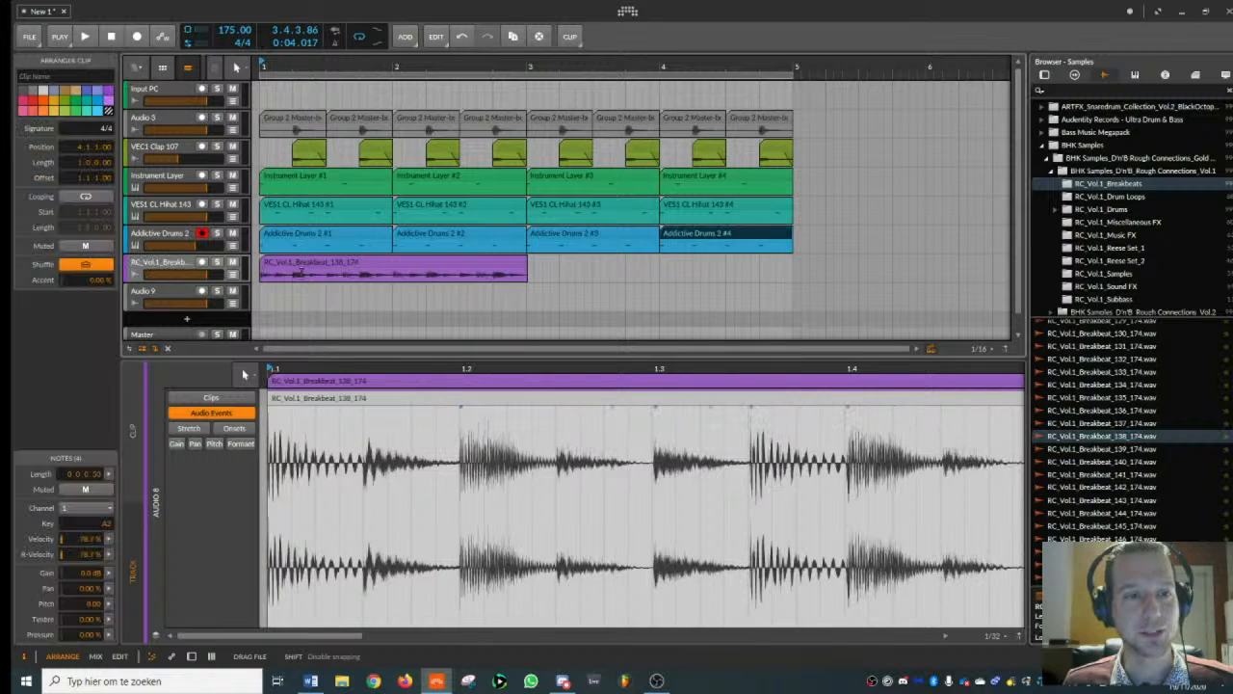
- Set the breakbeat clip's playback mode to Stretch HD and its event tempo to 174
{"action": "double_click", "coordinate": [356, 262]}
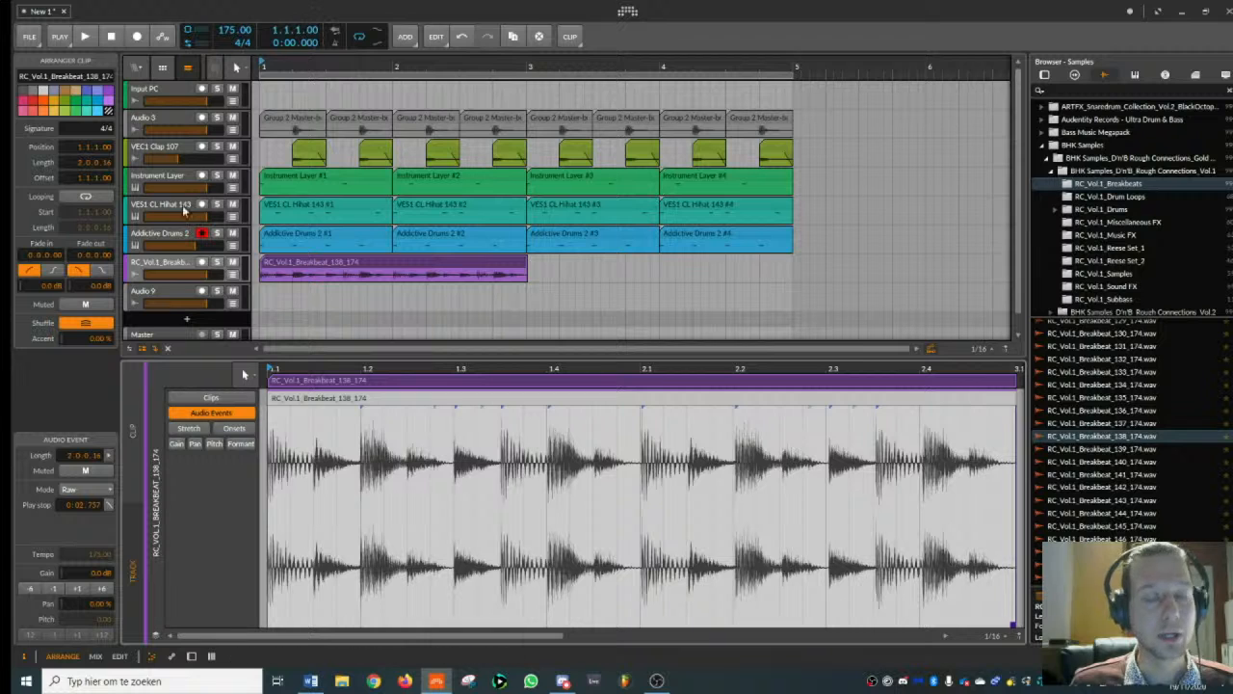
{"action": "left_click", "coordinate": [97, 490]}
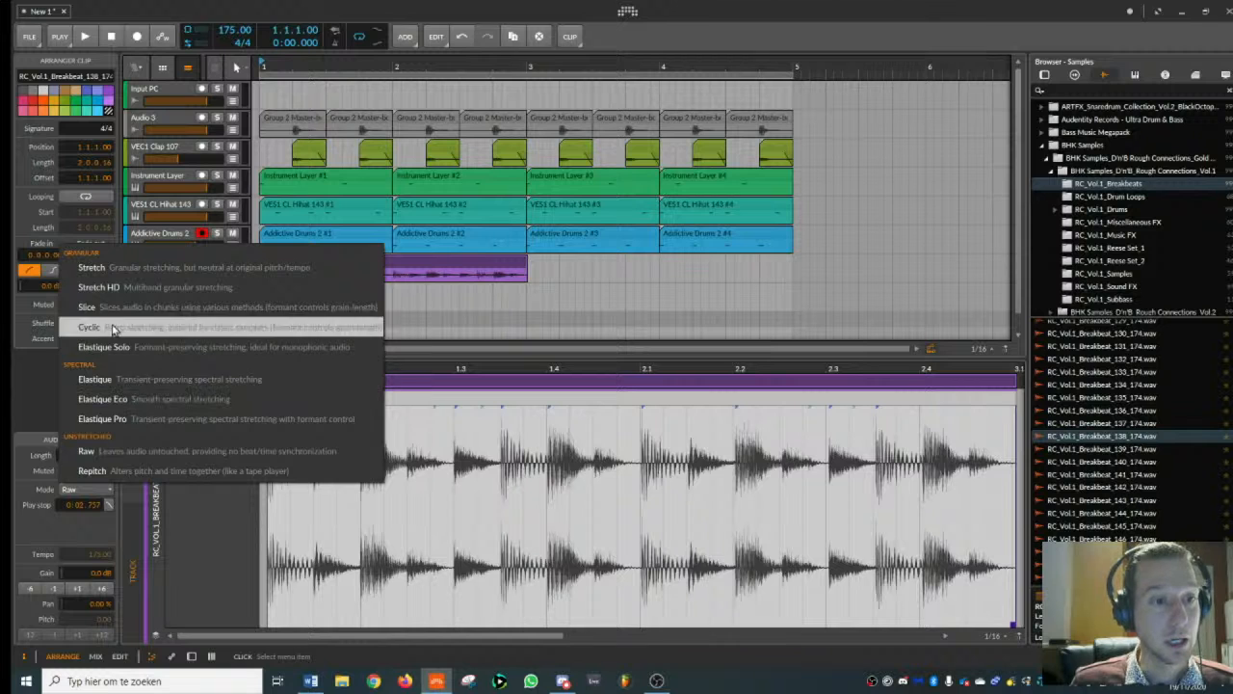
{"action": "left_click", "coordinate": [113, 287]}
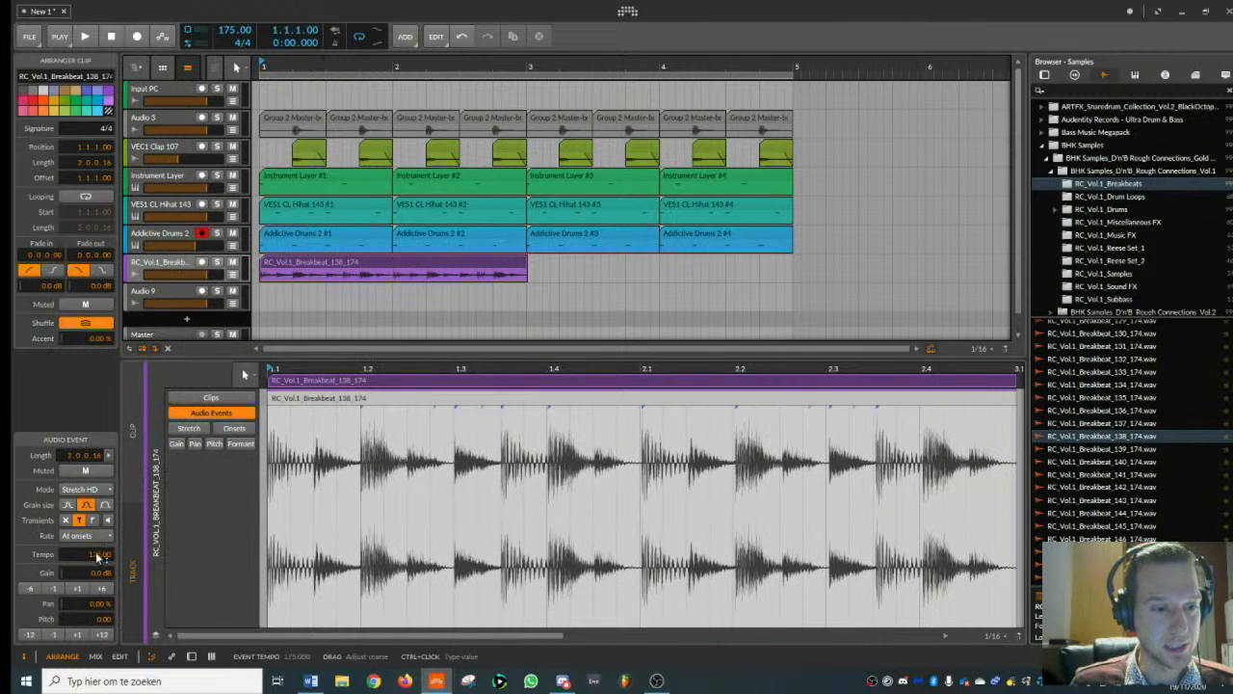
{"action": "left_click_drag", "start_coordinate": [100, 556], "coordinate": [100, 562]}
{"action": "left_click", "coordinate": [478, 261]}
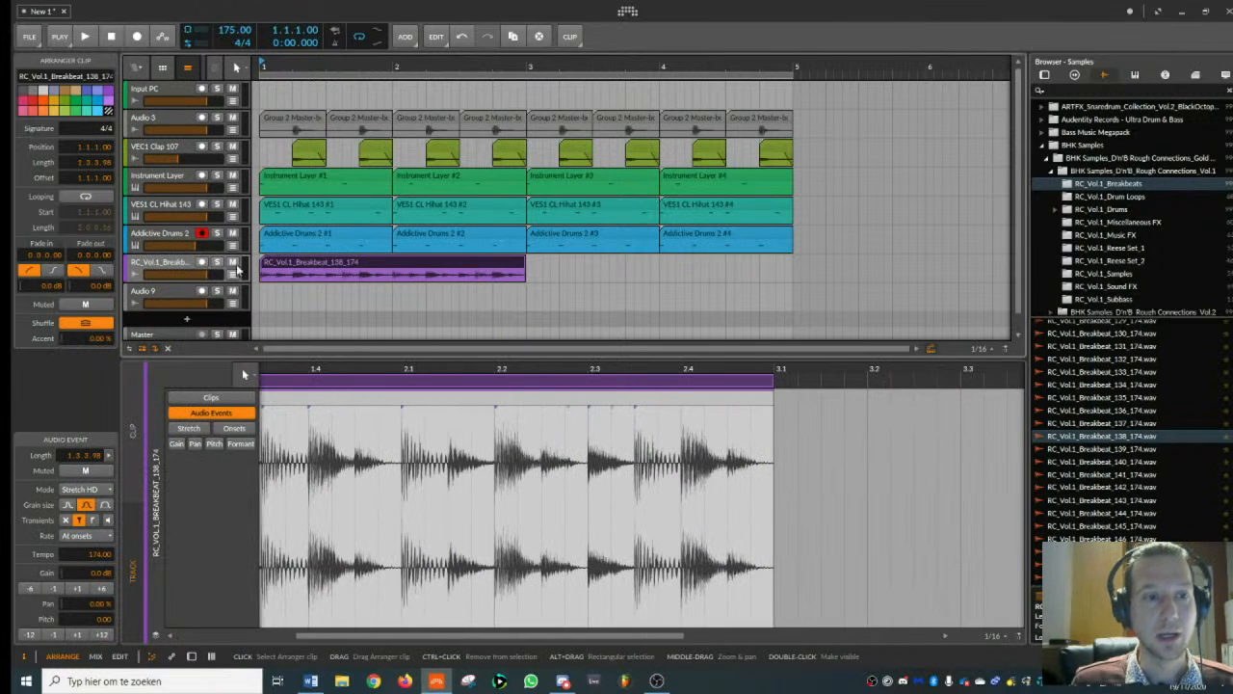
- Search the devices for "fab" and insert FabFilter Pro-Q 2 on the breakbeat track
{"action": "double_click", "coordinate": [168, 264]}
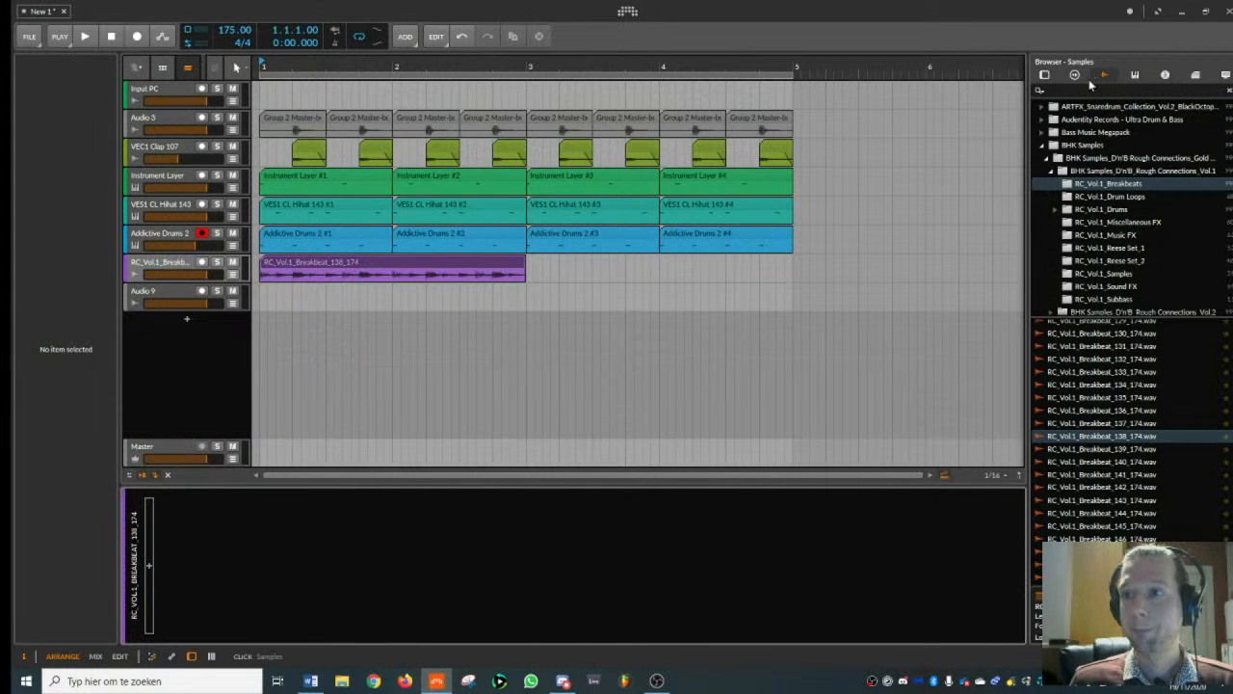
{"action": "left_click", "coordinate": [1047, 75]}
{"action": "type", "text": "fab"}
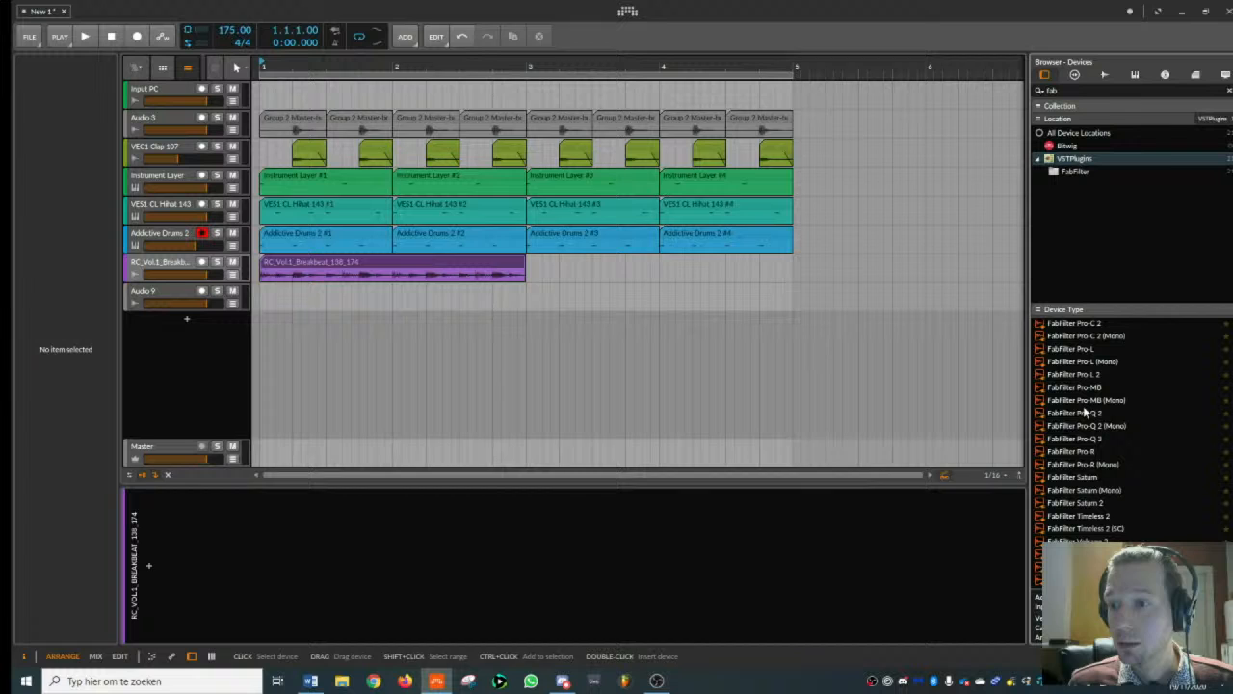
{"action": "double_click", "coordinate": [1086, 413]}
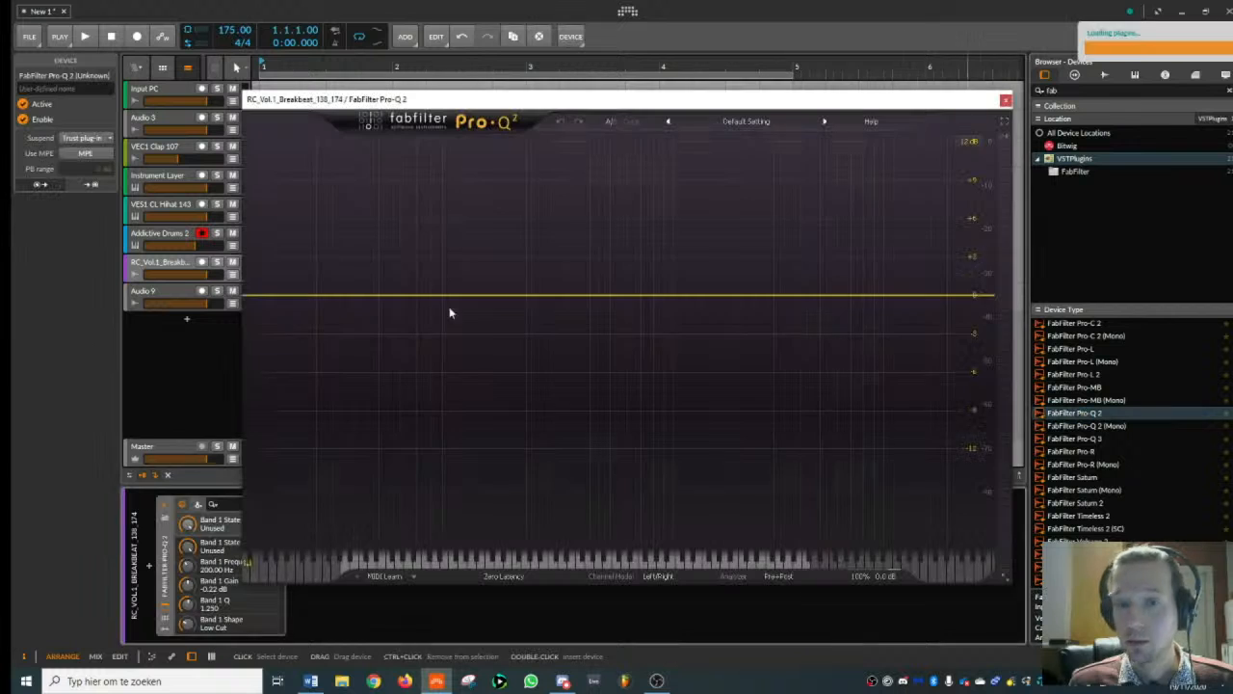
- Filter the breakbeat with a low cut at about 918 Hz and a high cut in the upper treble while playing the beat
{"action": "left_click_drag", "start_coordinate": [269, 295], "coordinate": [634, 304]}
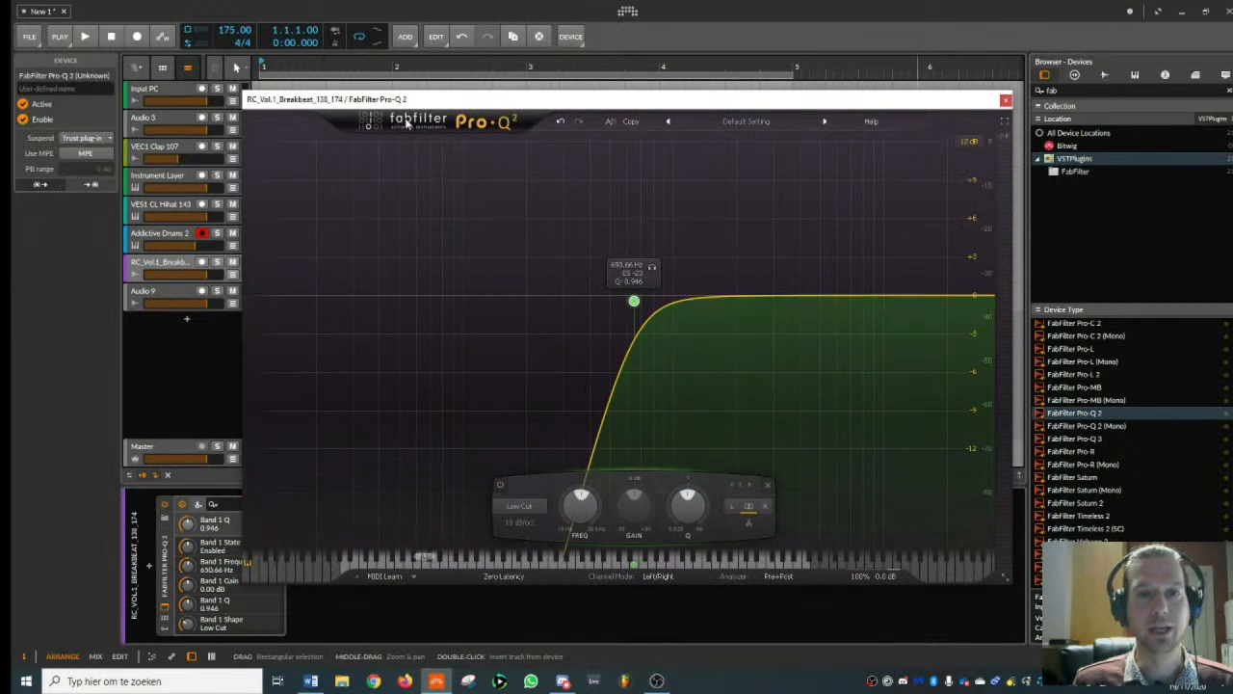
{"action": "key", "text": "space"}
{"action": "left_click_drag", "start_coordinate": [409, 101], "coordinate": [635, 134]}
{"action": "left_click_drag", "start_coordinate": [861, 338], "coordinate": [892, 337]}
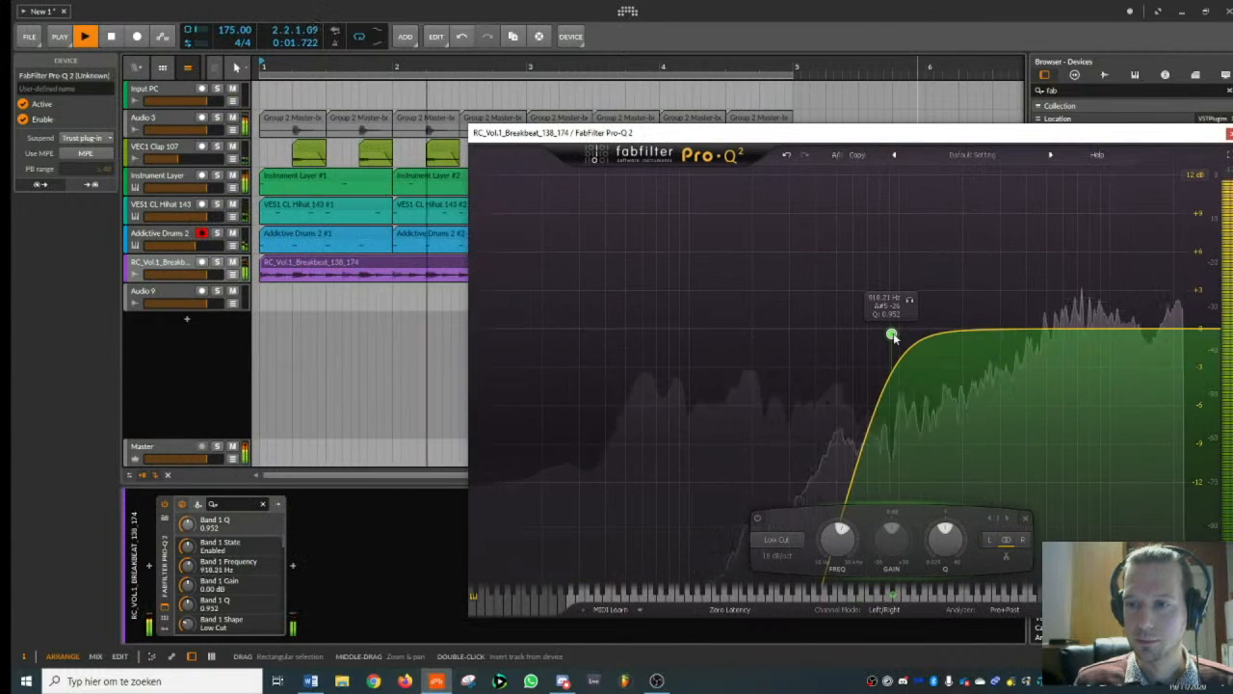
{"action": "left_click_drag", "start_coordinate": [1220, 334], "coordinate": [1172, 334]}
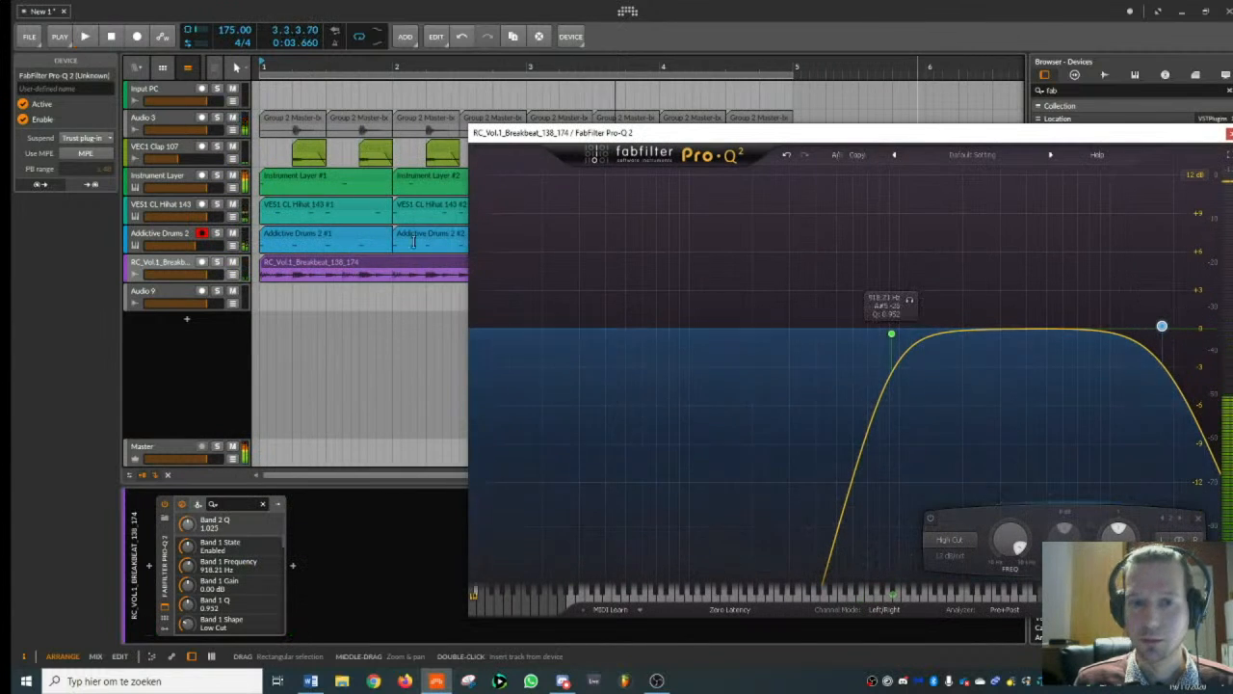
- Lower the breakbeat track's volume slightly during playback and close the equalizer window
{"action": "key", "text": "space"}
{"action": "key", "text": "space"}
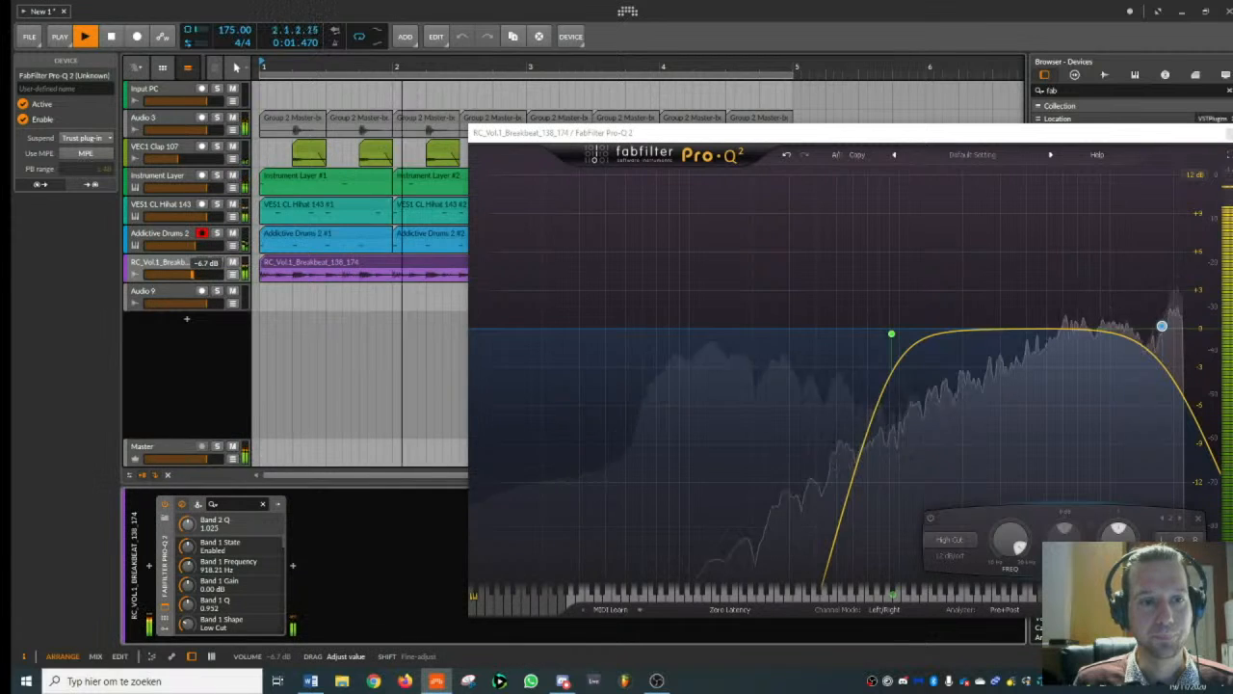
{"action": "left_click", "coordinate": [206, 275]}
{"action": "key", "text": "space"}
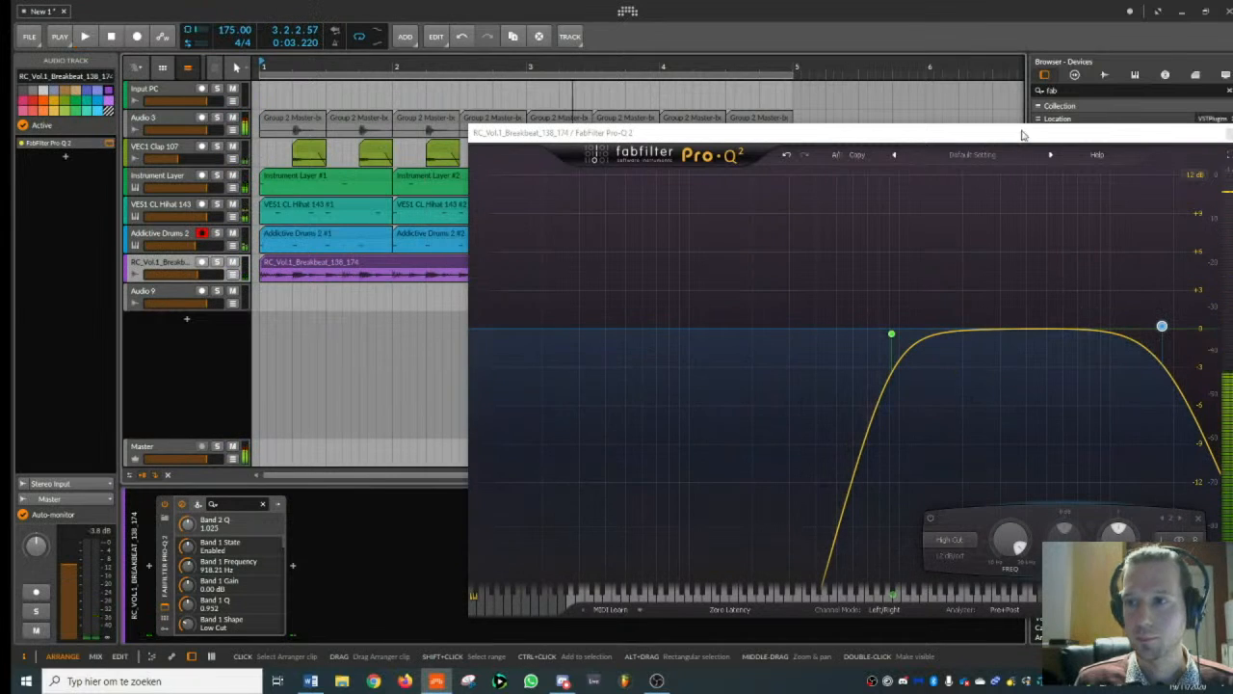
{"action": "left_click", "coordinate": [1231, 133]}
- Duplicate the breakbeat clip to fill bars 3 and 4 and play the beat
{"action": "left_click", "coordinate": [415, 262]}
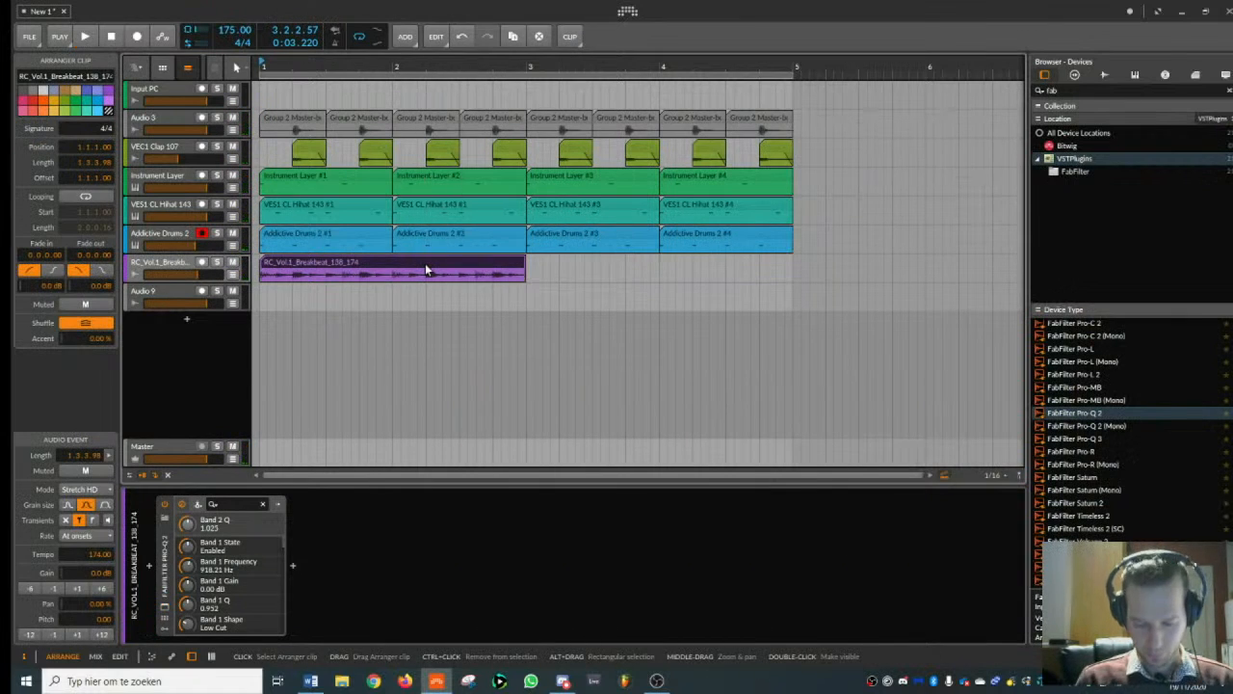
{"action": "key", "text": "ctrl+d"}
{"action": "left_click", "coordinate": [425, 264]}
{"action": "key", "text": "space"}
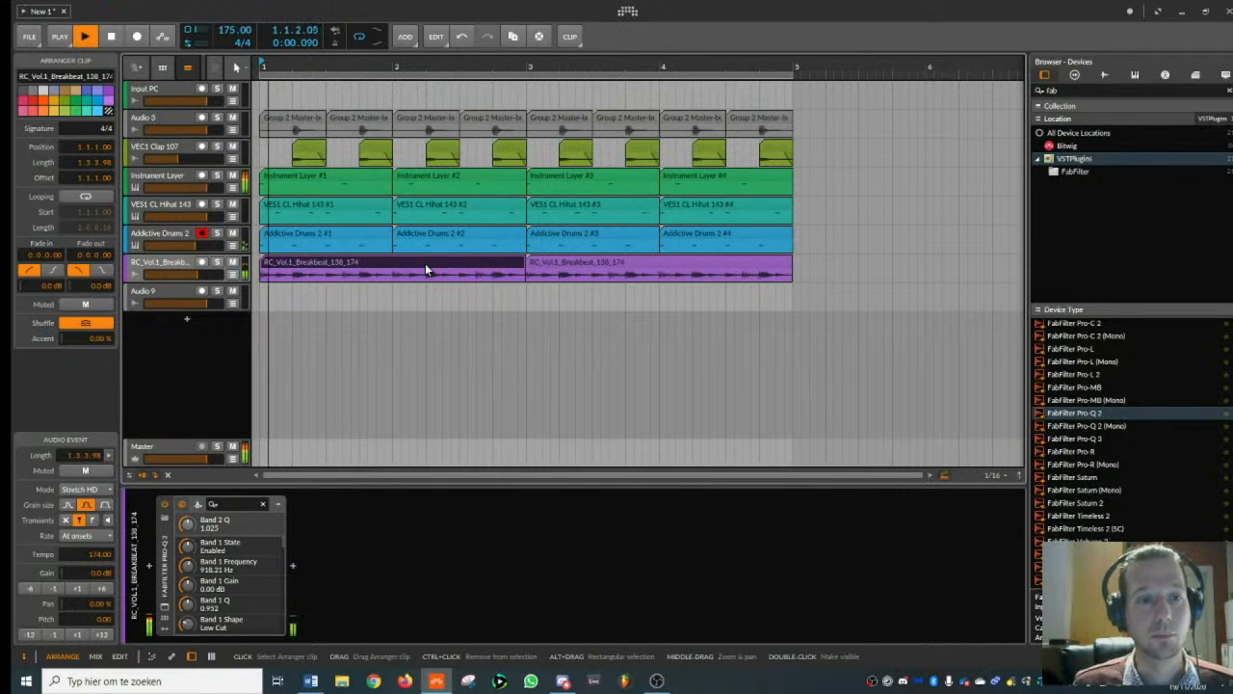
{"action": "left_click", "coordinate": [173, 267]}
{"action": "key", "text": "space"}
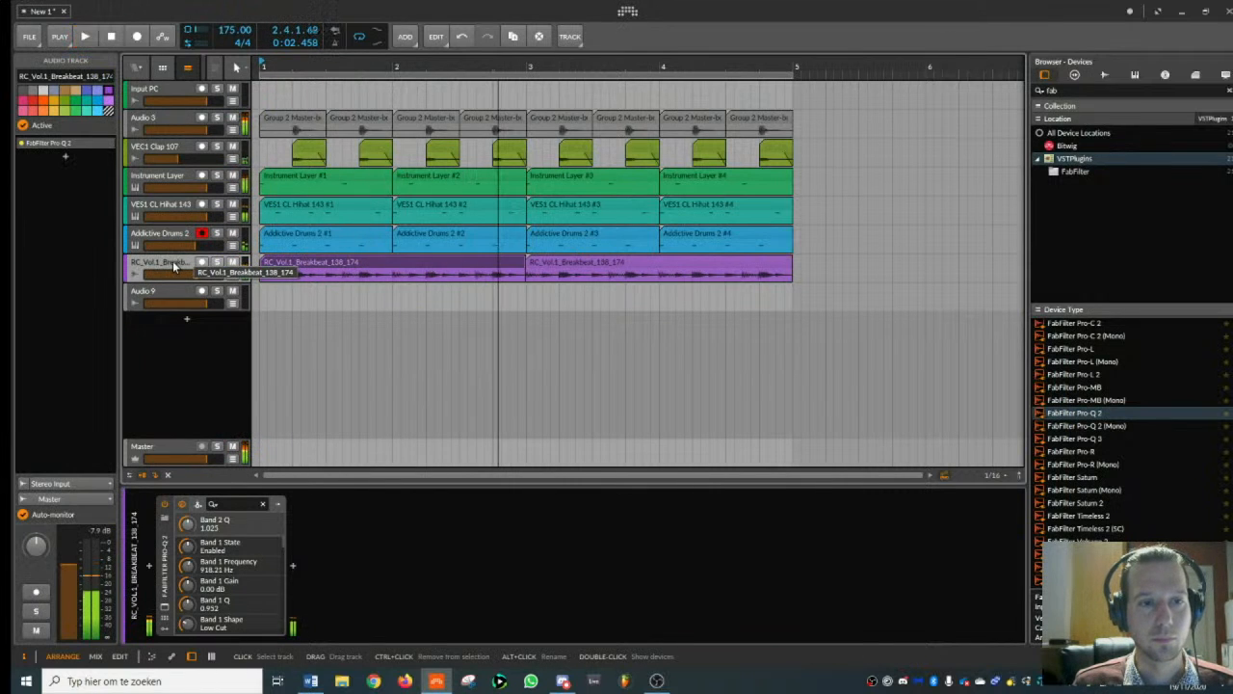
- Delete both RC_Vol.1_Breakbeat_138_174 clips from the breakbeat track
{"action": "left_click", "coordinate": [364, 267]}
{"action": "key", "text": "Delete"}
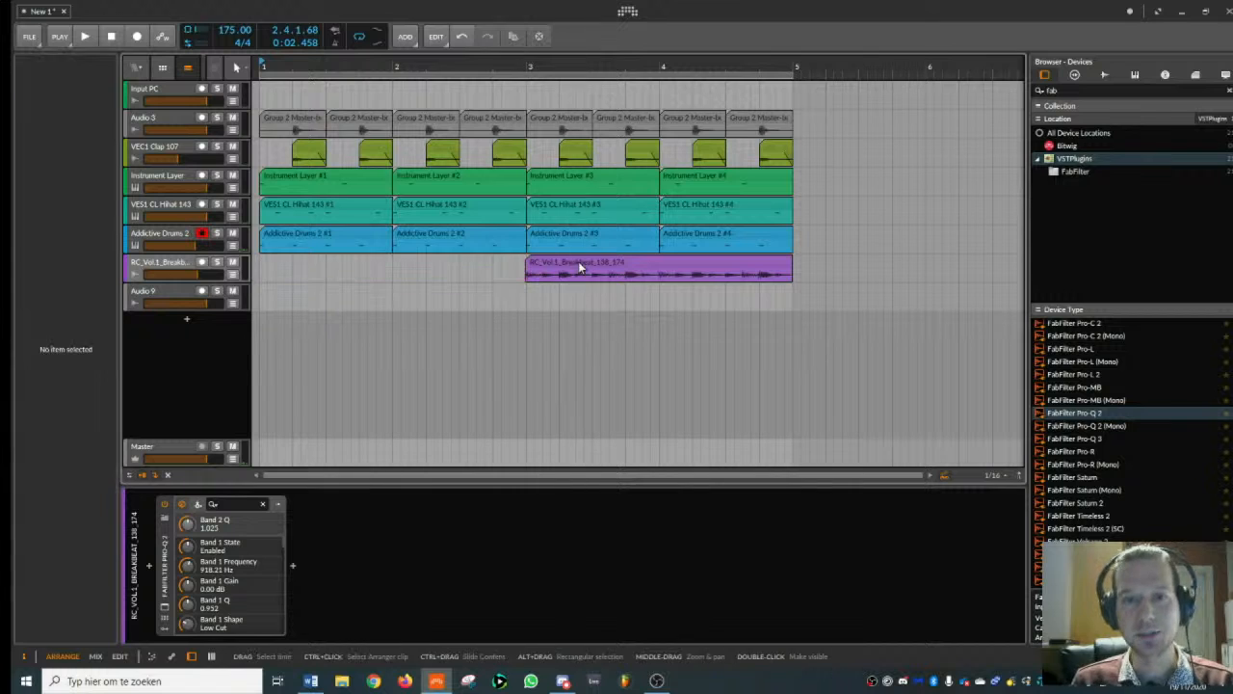
{"action": "left_click", "coordinate": [578, 261]}
{"action": "key", "text": "Delete"}
- Return to the RC_Vol.1_Breakbeats samples and place RC_Vol.1_Breakbeat_135_174 at bar 1 on the breakbeat track
{"action": "left_click", "coordinate": [1105, 75]}
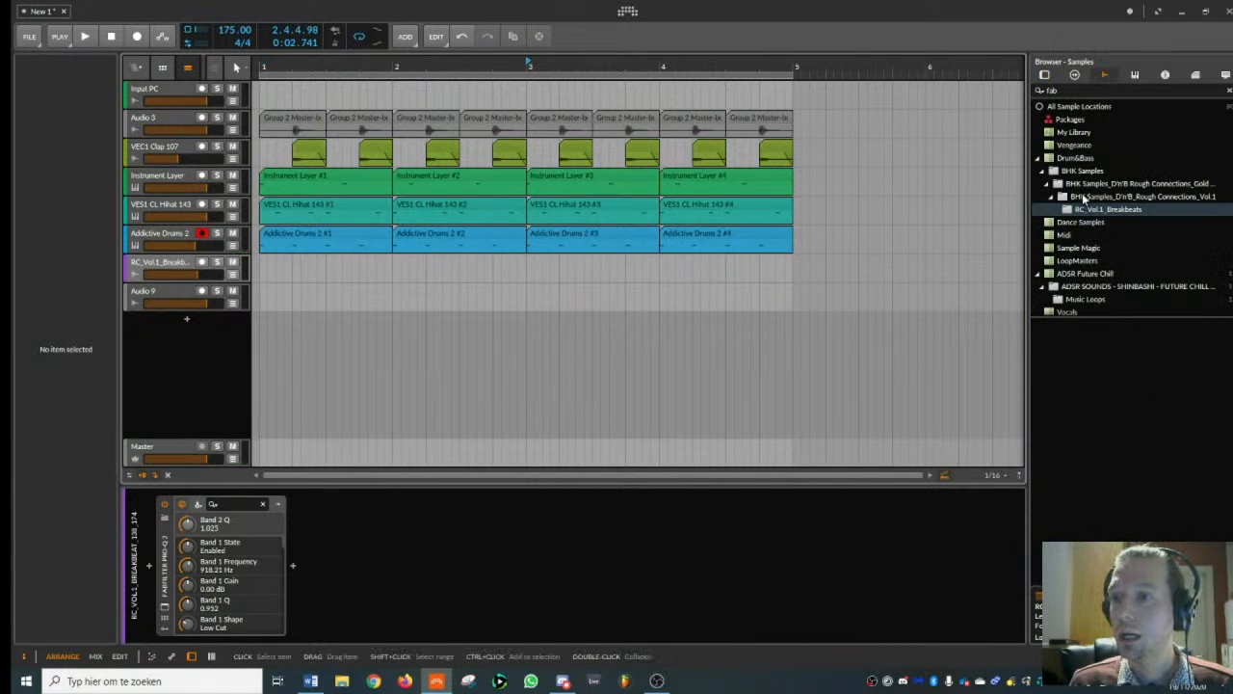
{"action": "left_click", "coordinate": [1086, 209]}
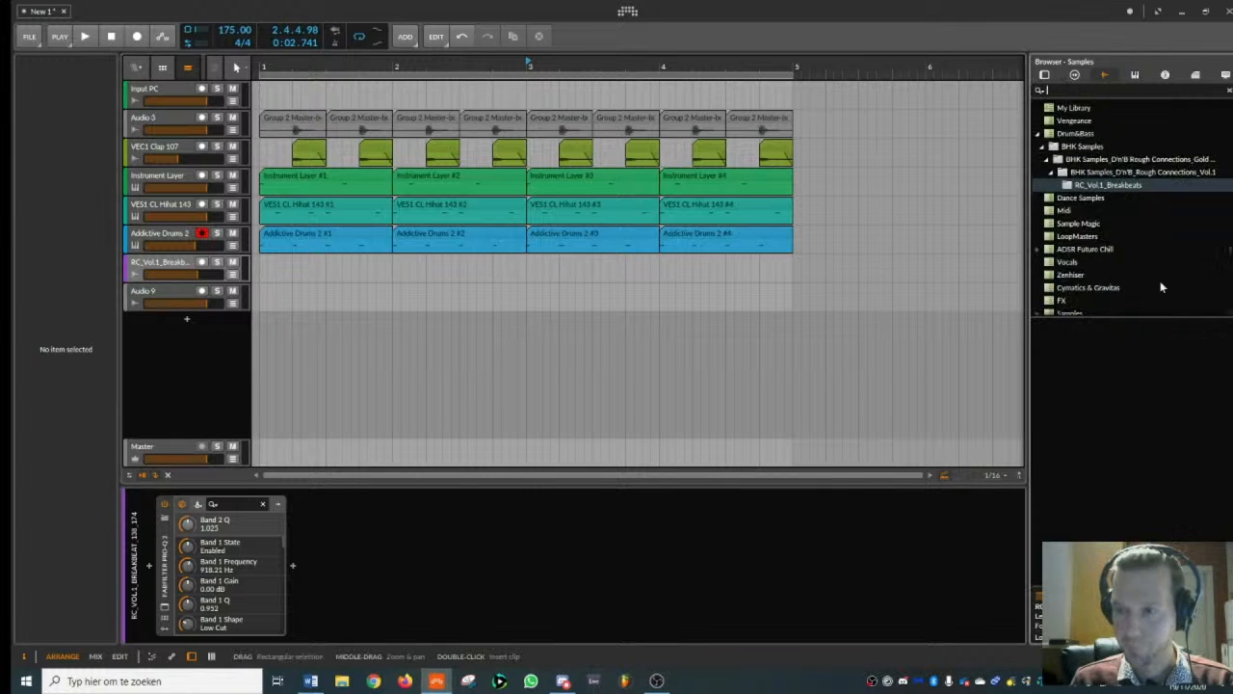
{"action": "left_click", "coordinate": [1120, 537]}
{"action": "left_click_drag", "start_coordinate": [1119, 537], "coordinate": [324, 260]}
- Set the RC_Vol.1_Breakbeat_135_174 clip to Stretch HD mode with an event tempo of 174
{"action": "left_click", "coordinate": [324, 258]}
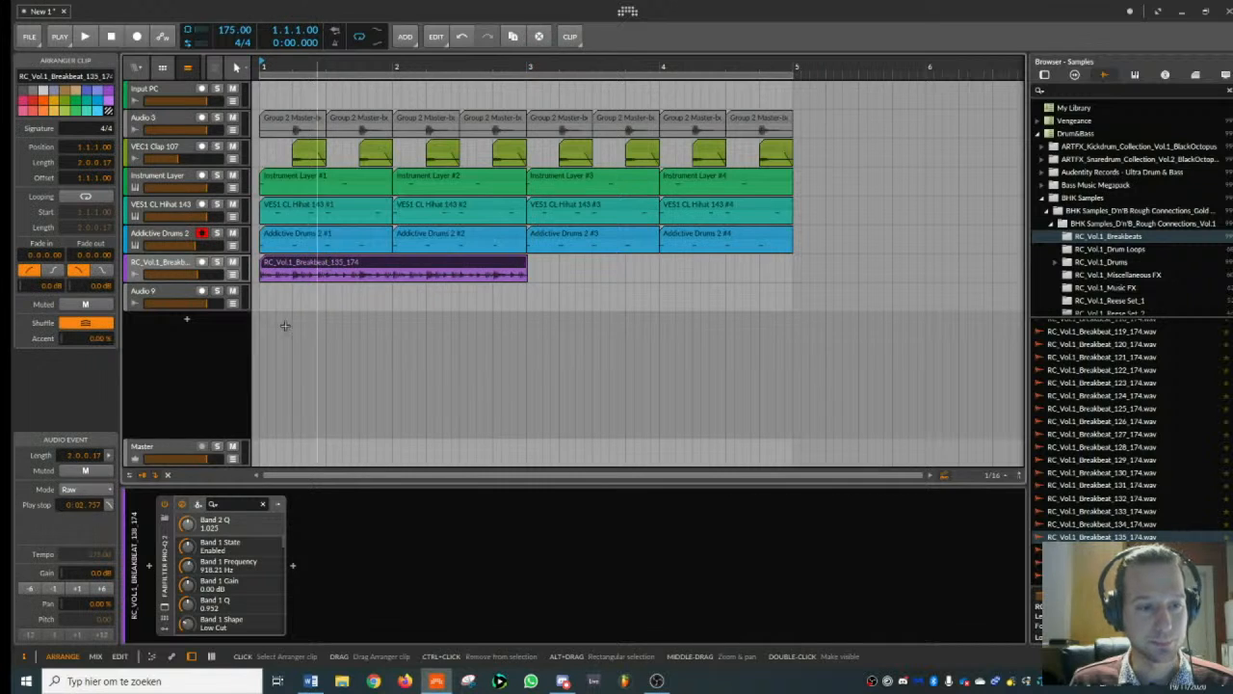
{"action": "left_click", "coordinate": [96, 489]}
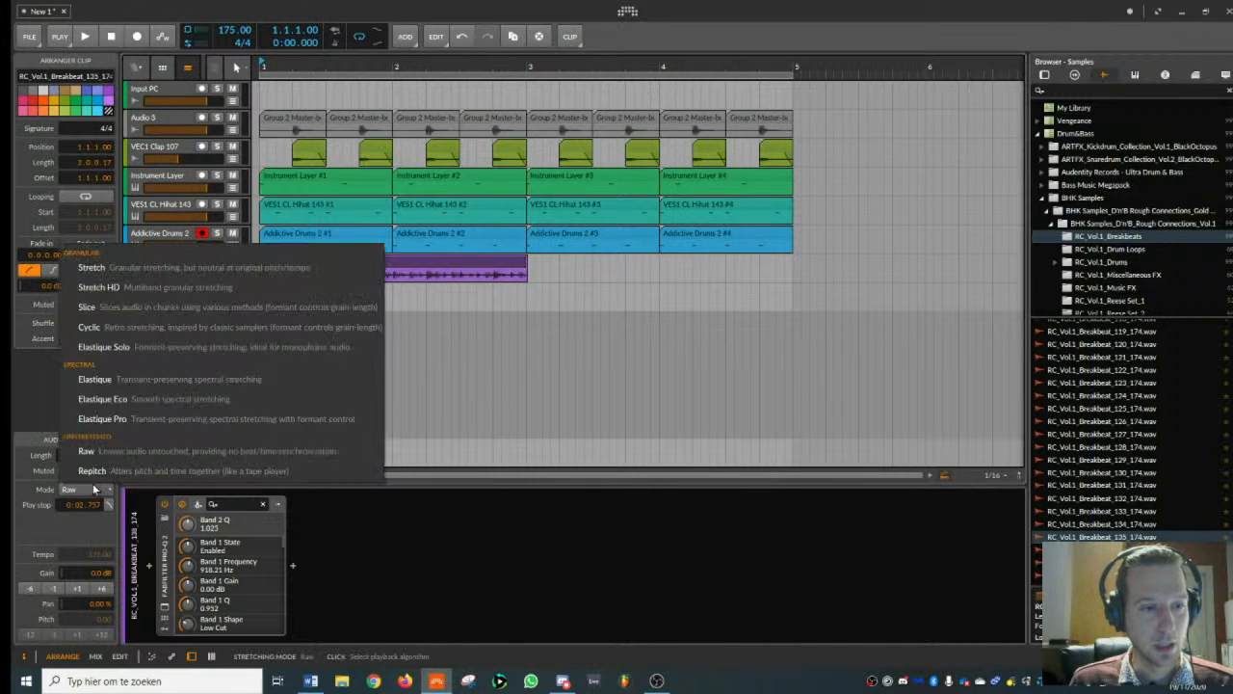
{"action": "left_click", "coordinate": [113, 287]}
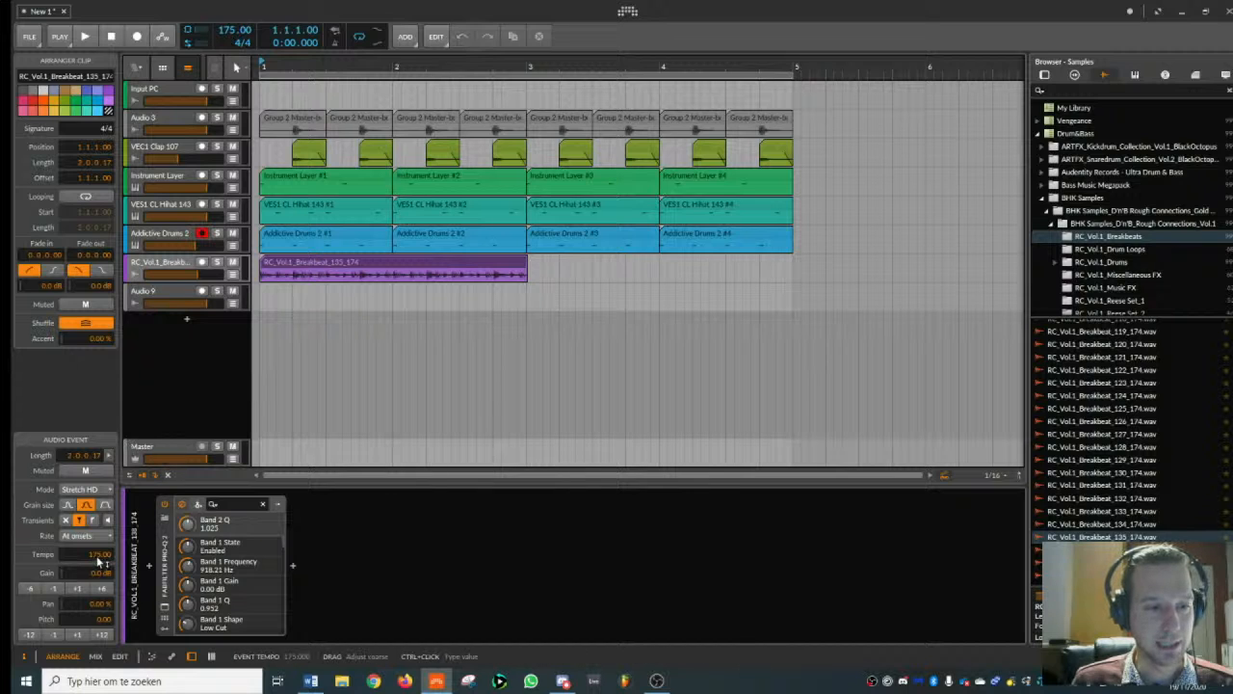
{"action": "left_click_drag", "start_coordinate": [100, 557], "coordinate": [99, 559]}
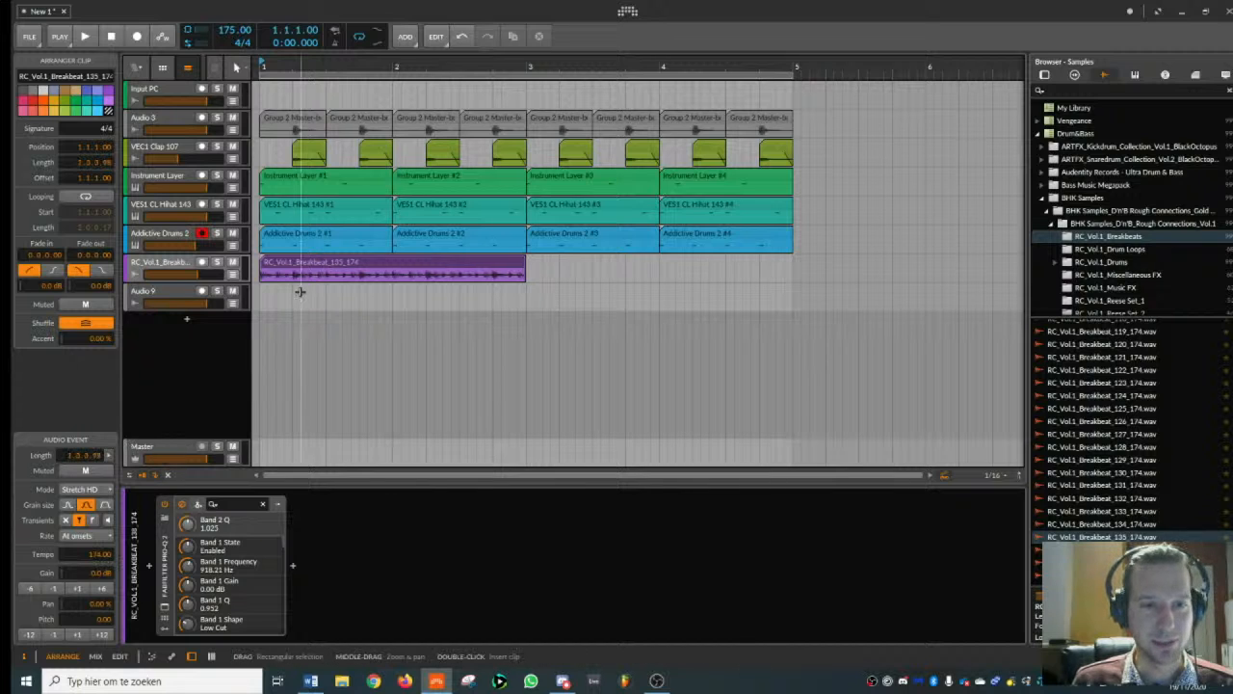
- Duplicate the breakbeat clip to fill bars 3 and 4 while playing the beat
{"action": "key", "text": "space"}
{"action": "key", "text": "ctrl+d"}
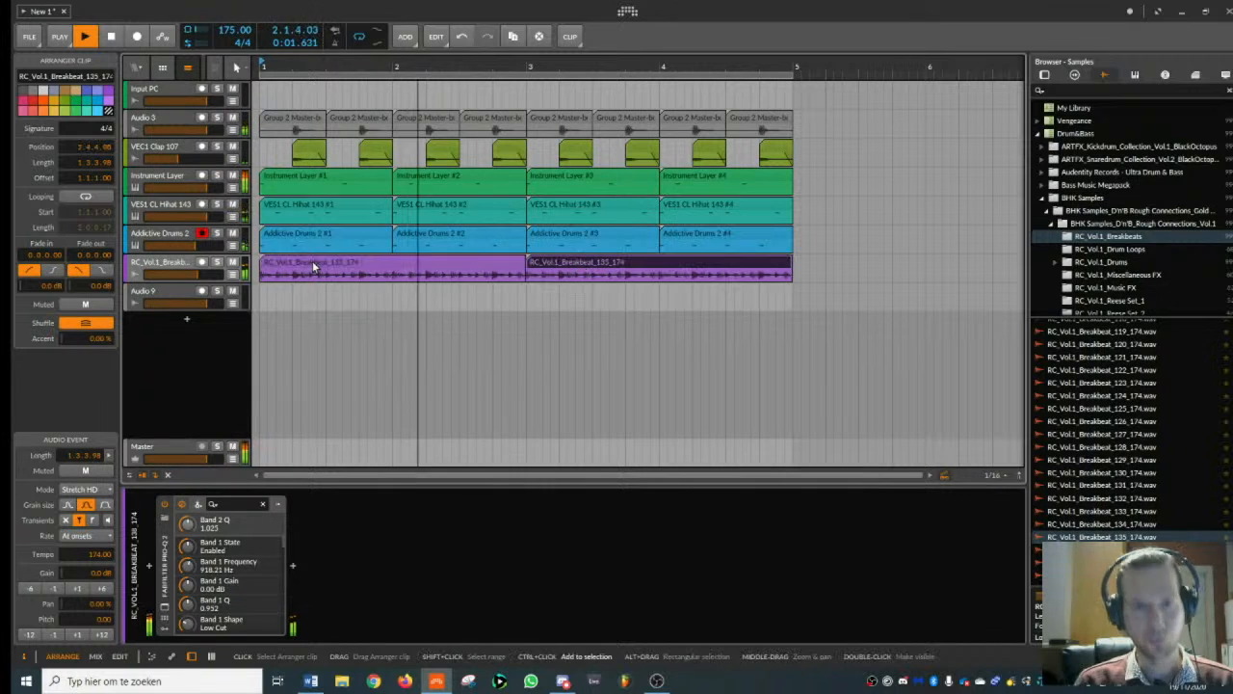
{"action": "key", "text": "space"}
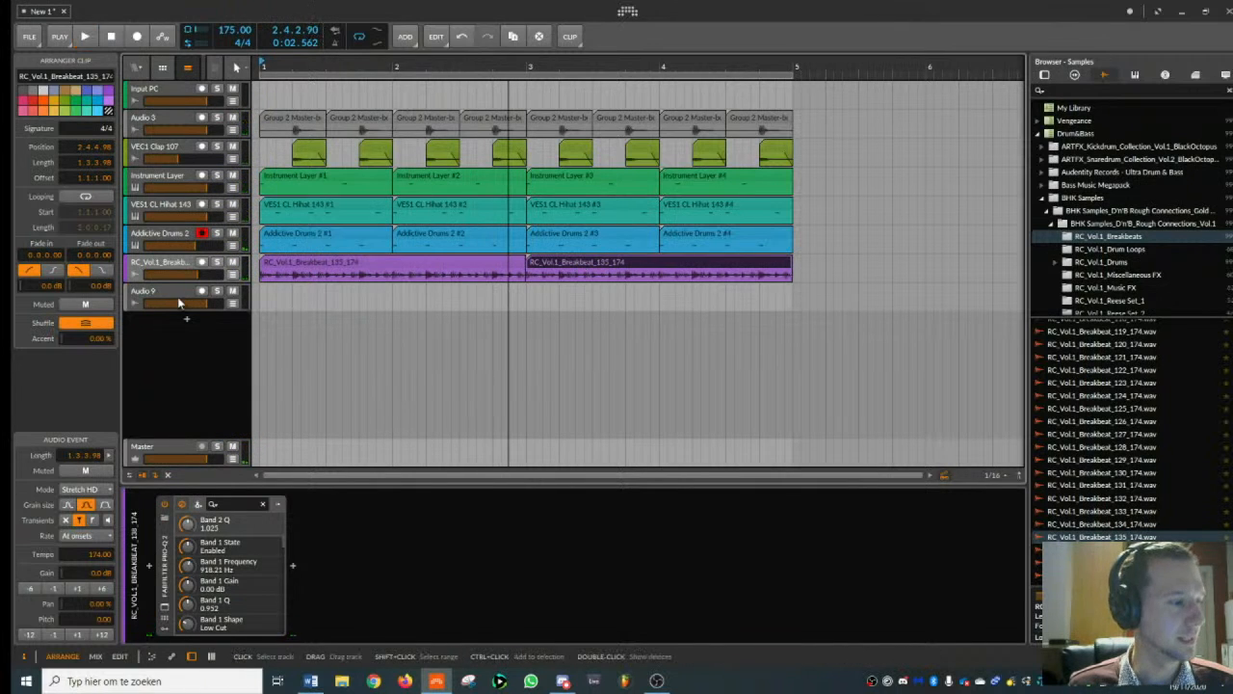
- Lower the breakbeat track's volume to about -11 dB, checking the balance in playback
{"action": "key", "text": "space"}
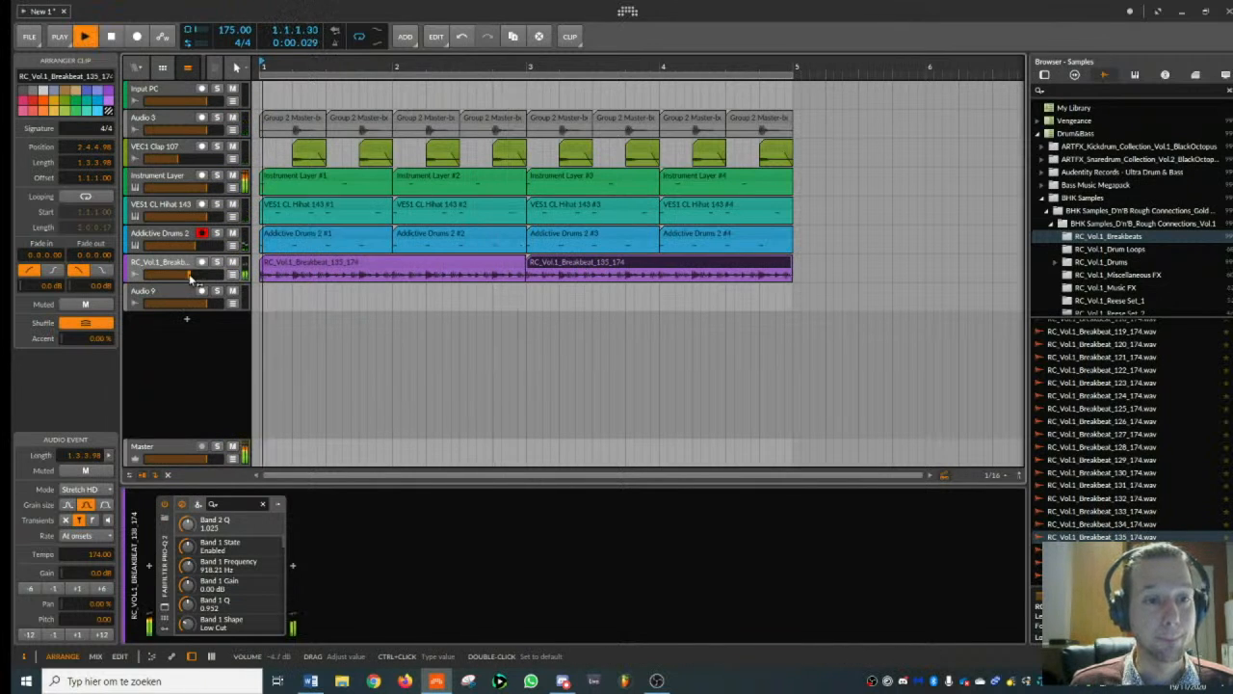
{"action": "left_click_drag", "start_coordinate": [189, 273], "coordinate": [190, 274]}
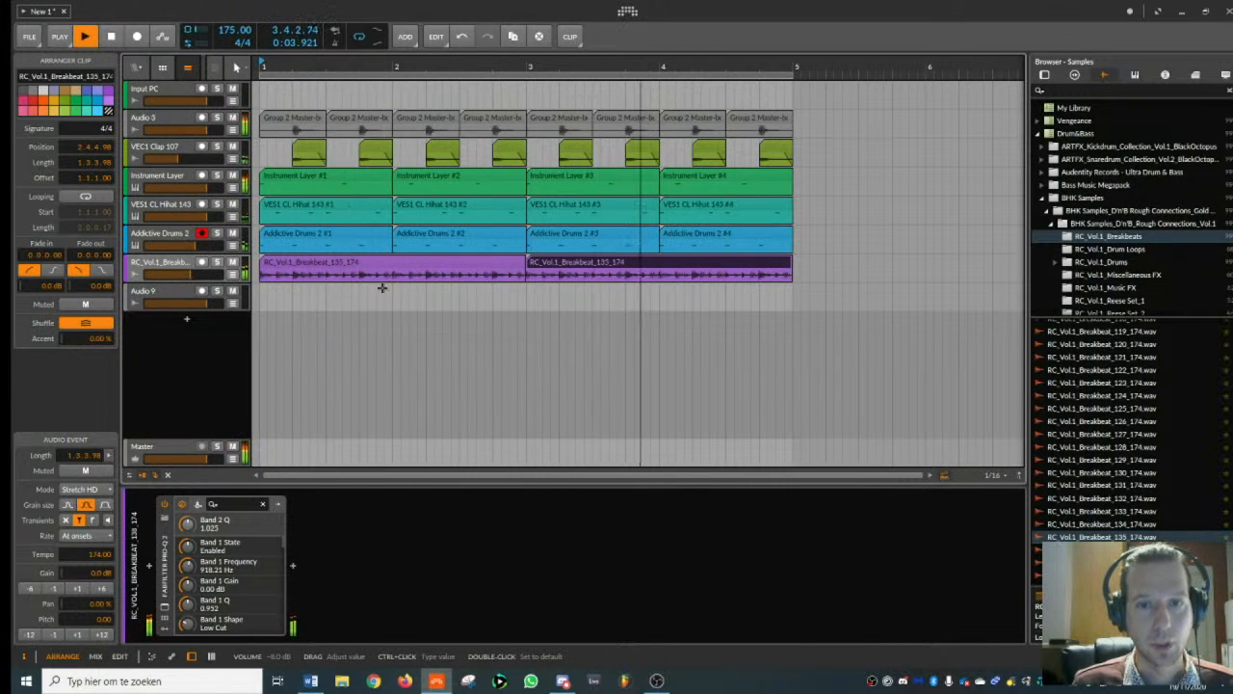
{"action": "key", "text": "space"}
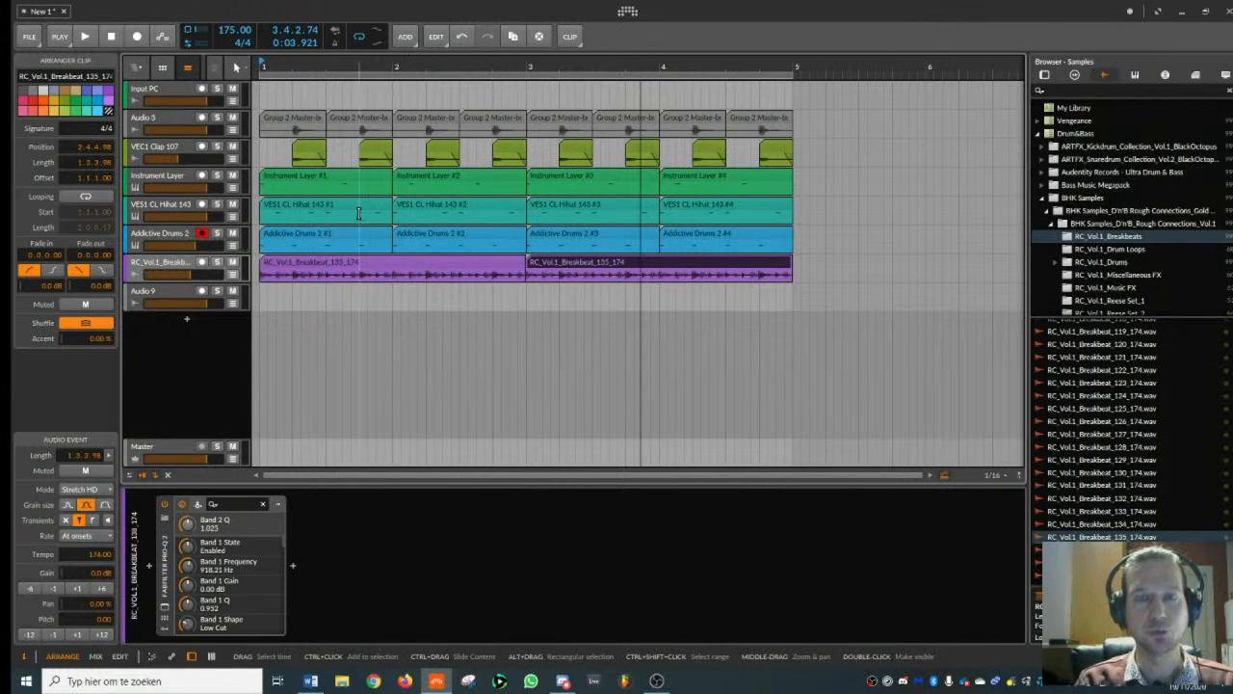
{"action": "left_click", "coordinate": [184, 275]}
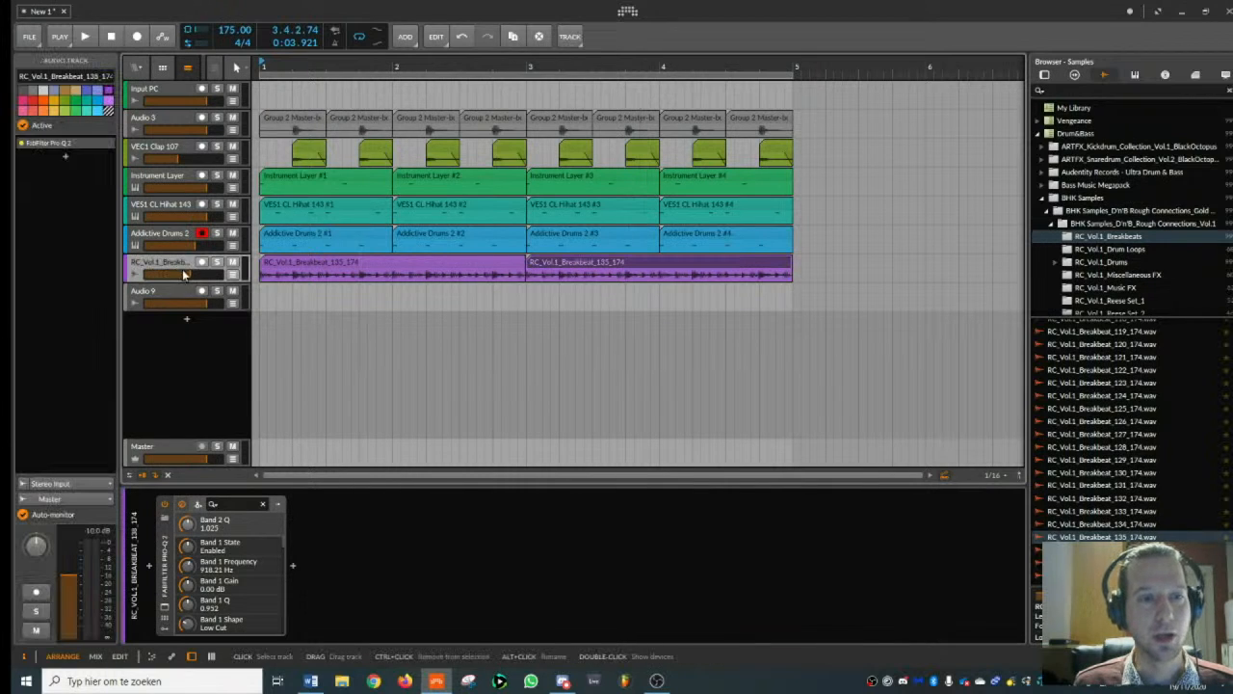
{"action": "left_click_drag", "start_coordinate": [189, 279], "coordinate": [186, 278]}
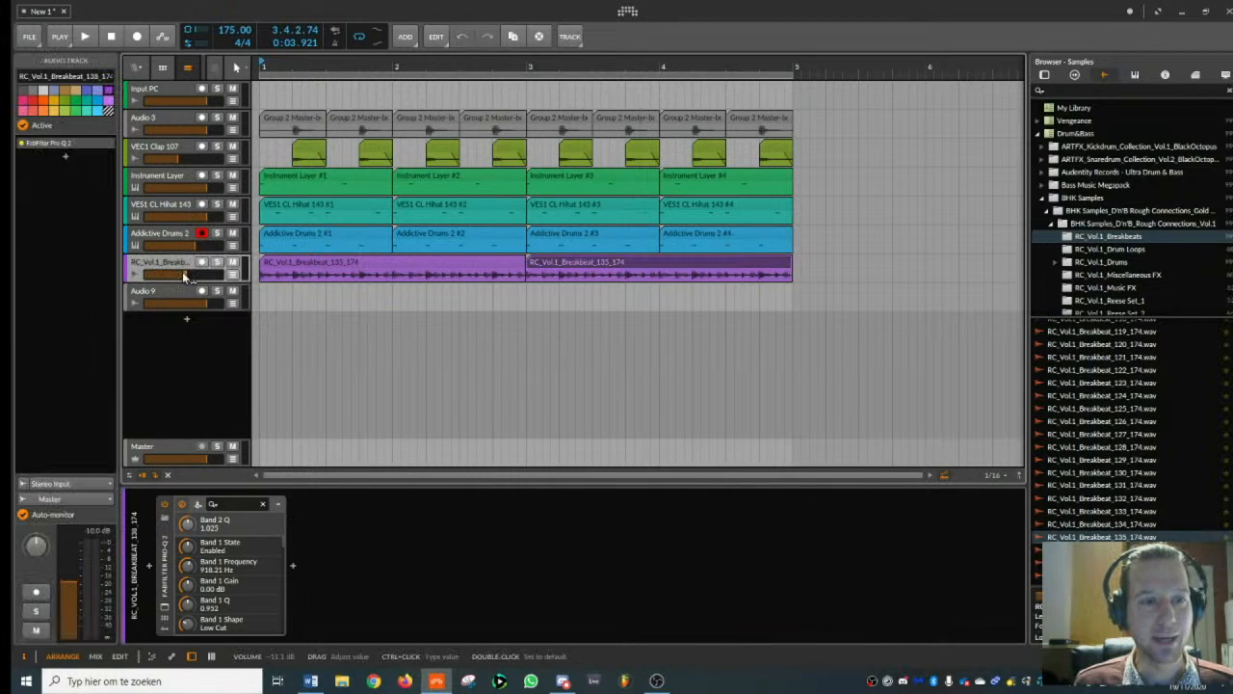
{"action": "key", "text": "space"}
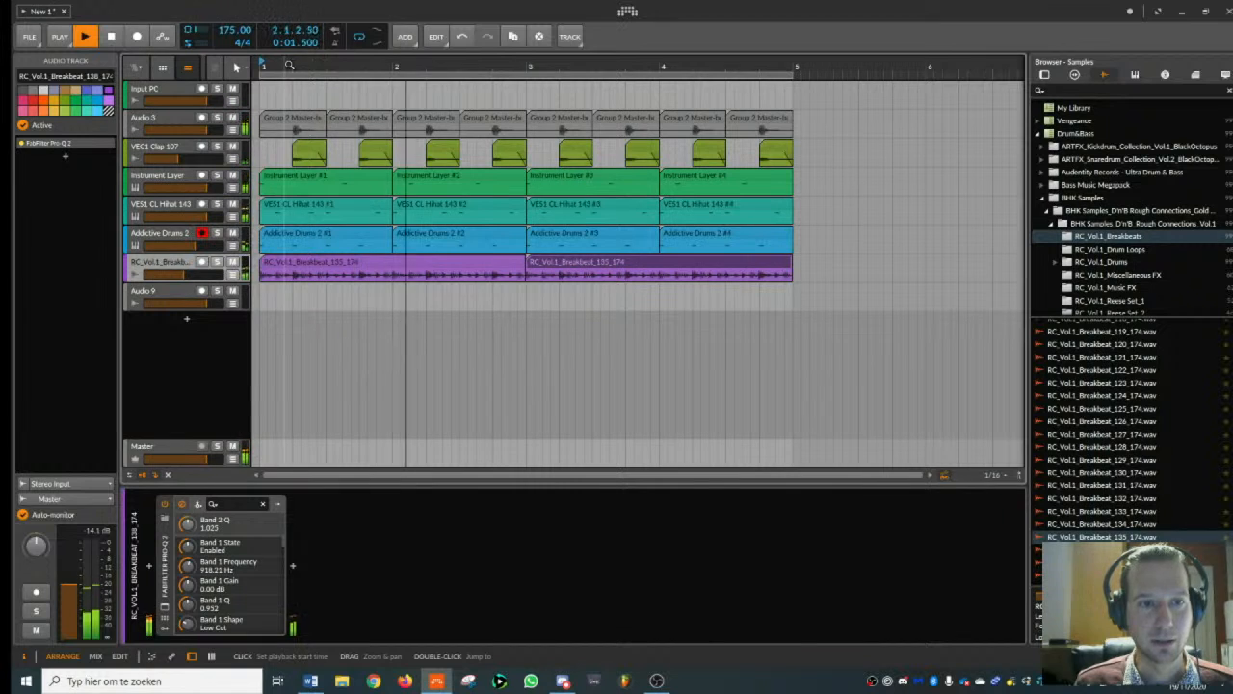
{"action": "key", "text": "space"}
- Add LFOTool_x64 after the equalizer on the breakbeat track and load Tom's Extract Snare 2 preset
{"action": "left_click", "coordinate": [1045, 76]}
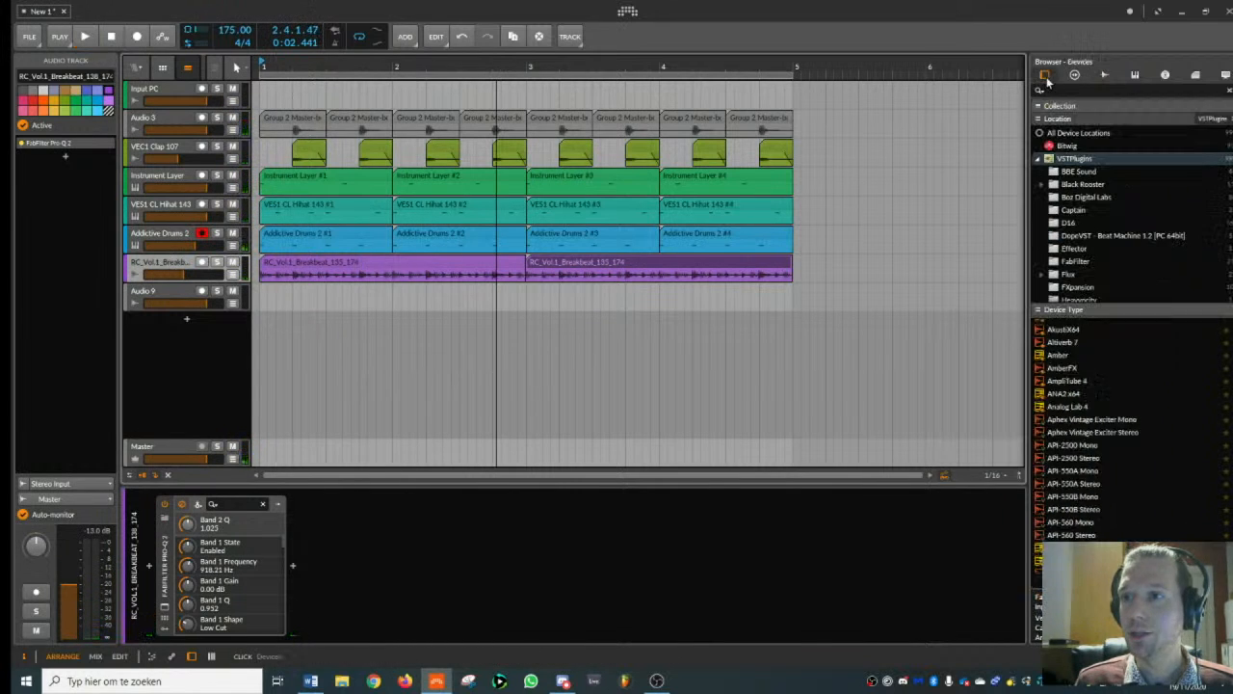
{"action": "type", "text": "lfo"}
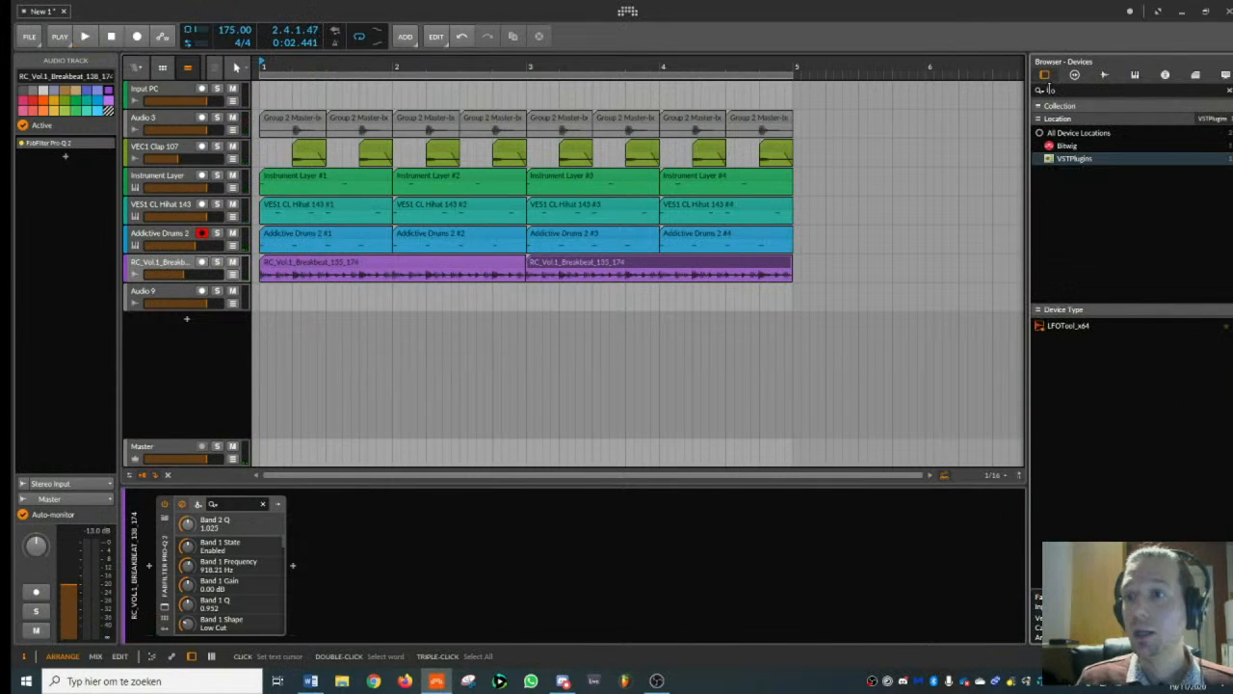
{"action": "double_click", "coordinate": [1070, 326]}
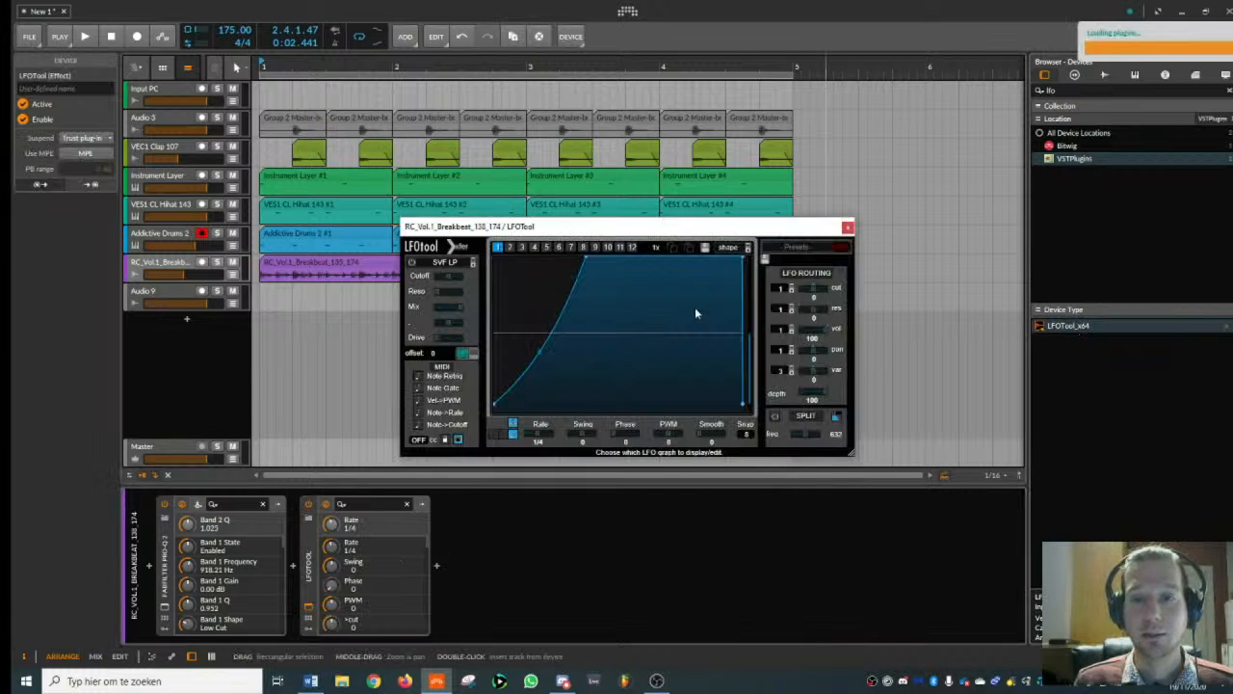
{"action": "left_click", "coordinate": [808, 249]}
{"action": "mouse_move", "coordinate": [819, 419]}
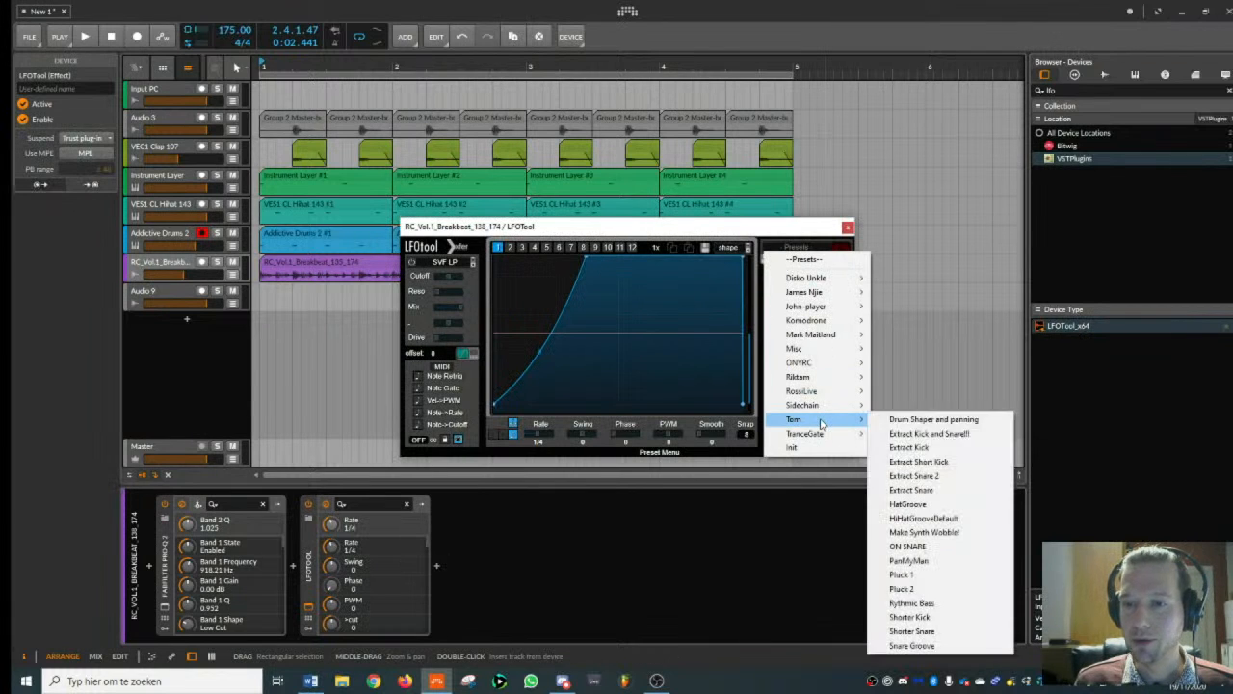
{"action": "left_click", "coordinate": [920, 476]}
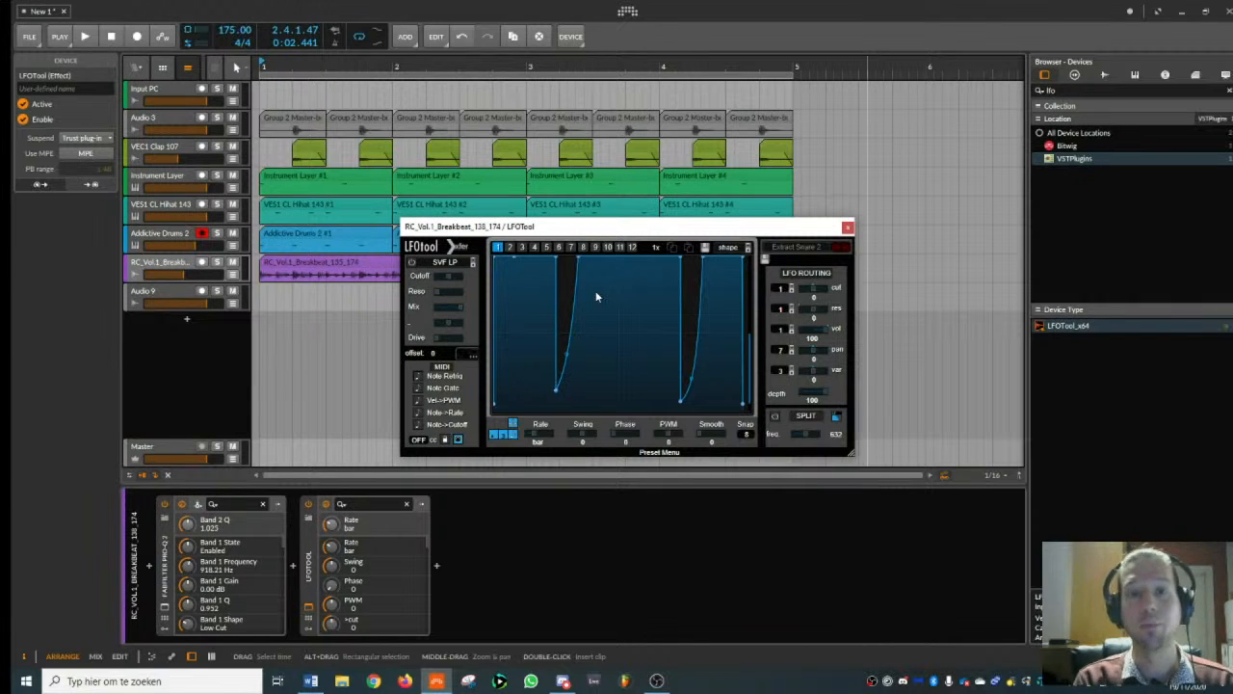
- Play the beat with LFOTool active and bypassed to compare its effect on the breakbeat
{"action": "key", "text": "space"}
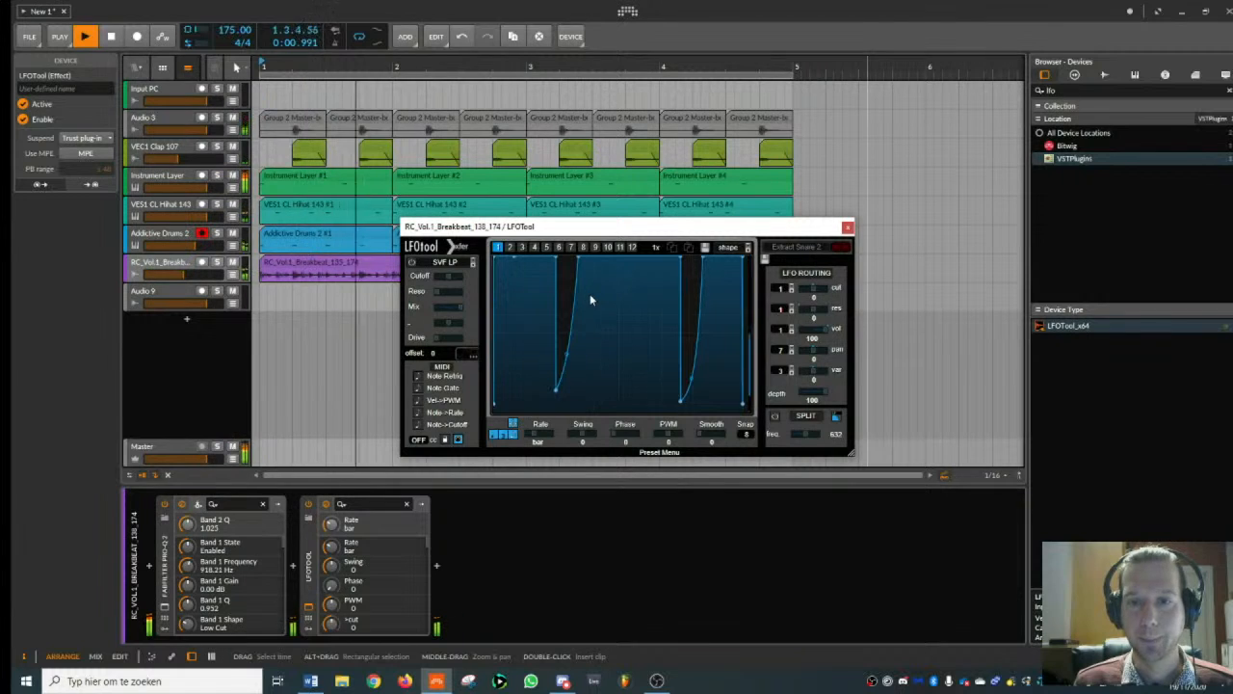
{"action": "key", "text": "space"}
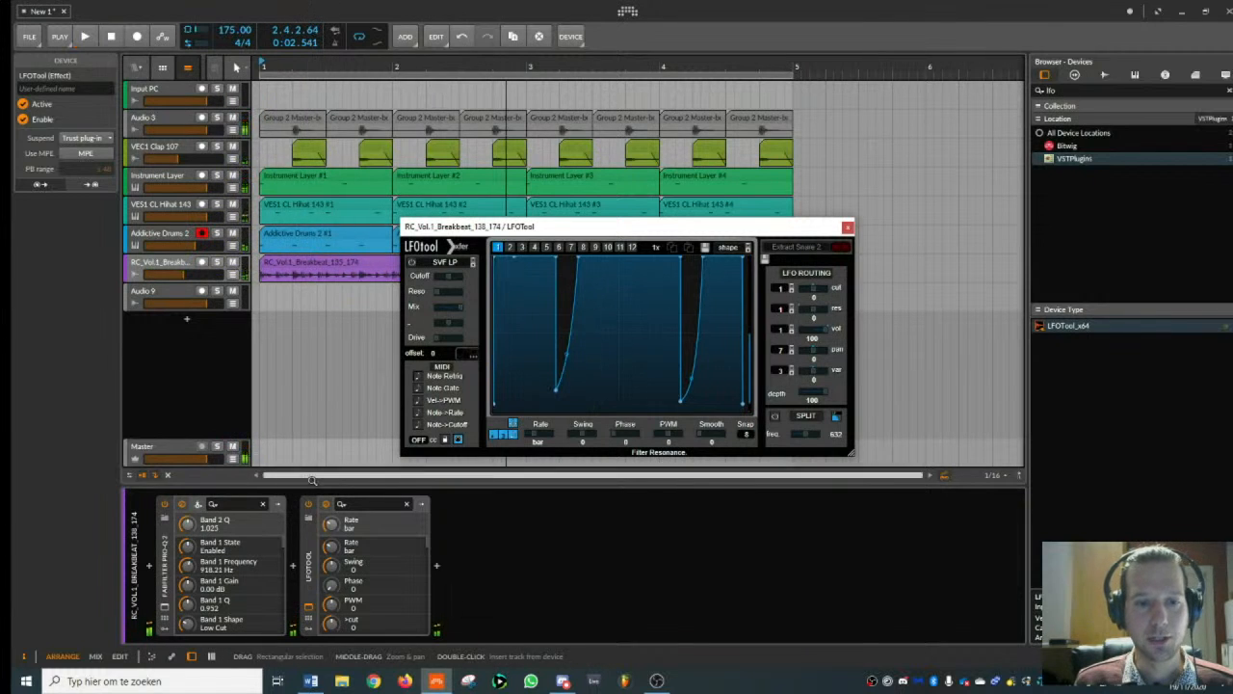
{"action": "left_click", "coordinate": [309, 506]}
{"action": "key", "text": "space"}
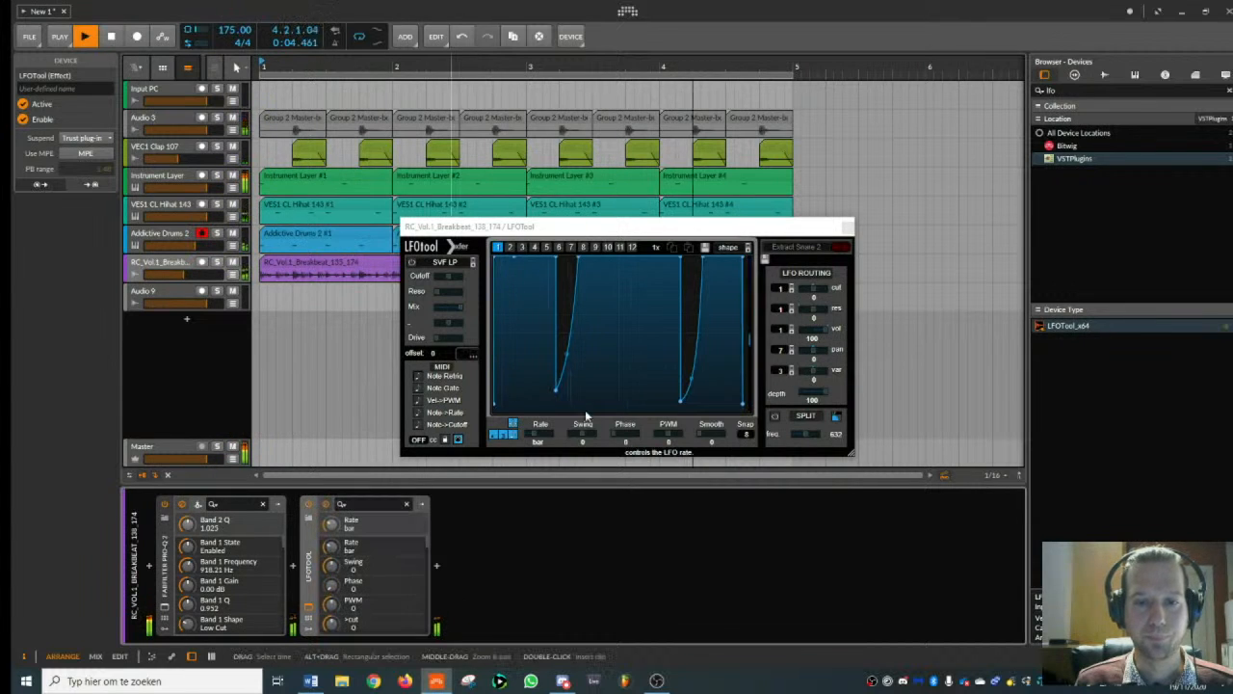
- Raise the low points of both dips in the LFOTool curve during playback and close its window
{"action": "left_click", "coordinate": [591, 379]}
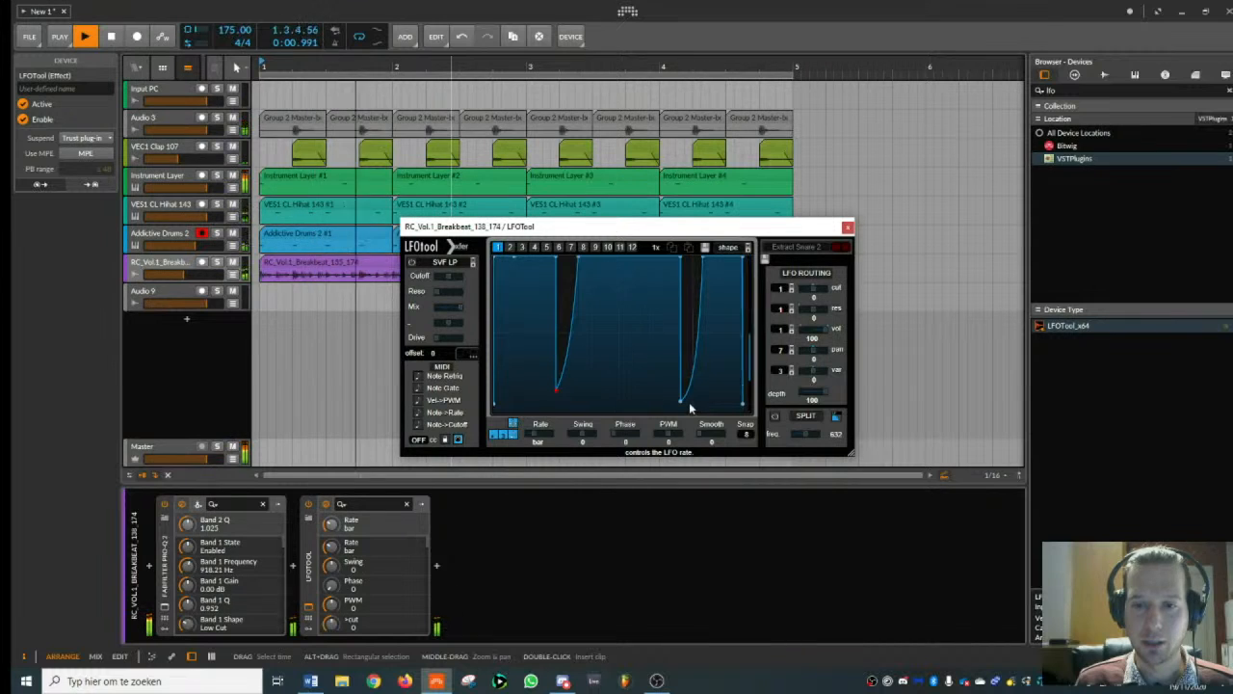
{"action": "left_click_drag", "start_coordinate": [682, 399], "coordinate": [682, 371]}
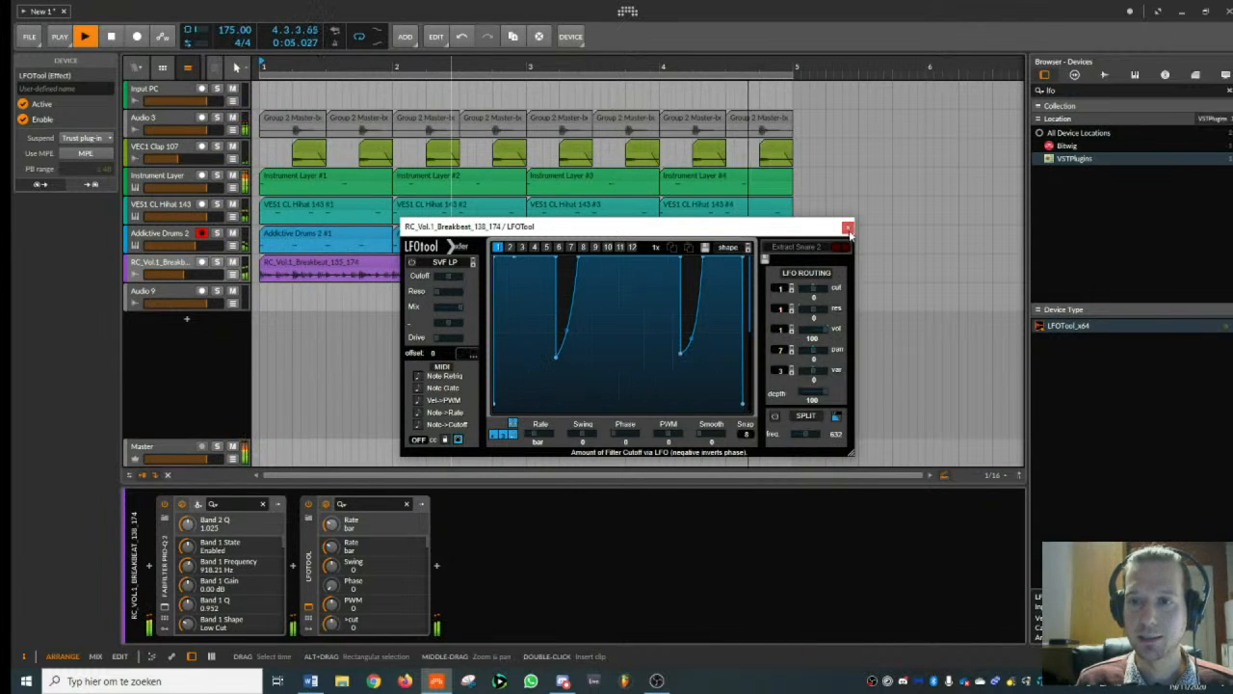
{"action": "left_click", "coordinate": [338, 321]}
- Add a new instrument track below the breakbeat track and clear the device search text
{"action": "left_click", "coordinate": [164, 268]}
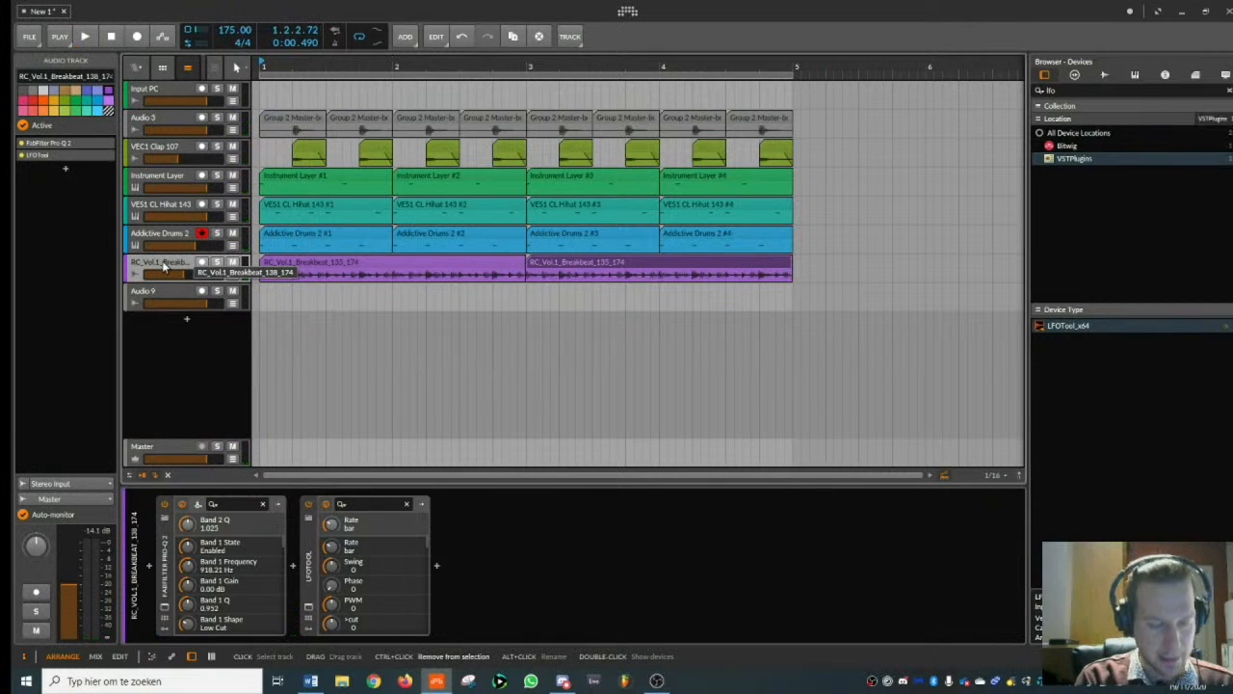
{"action": "key", "text": "ctrl+t"}
{"action": "left_click_drag", "start_coordinate": [1057, 93], "coordinate": [1019, 102]}
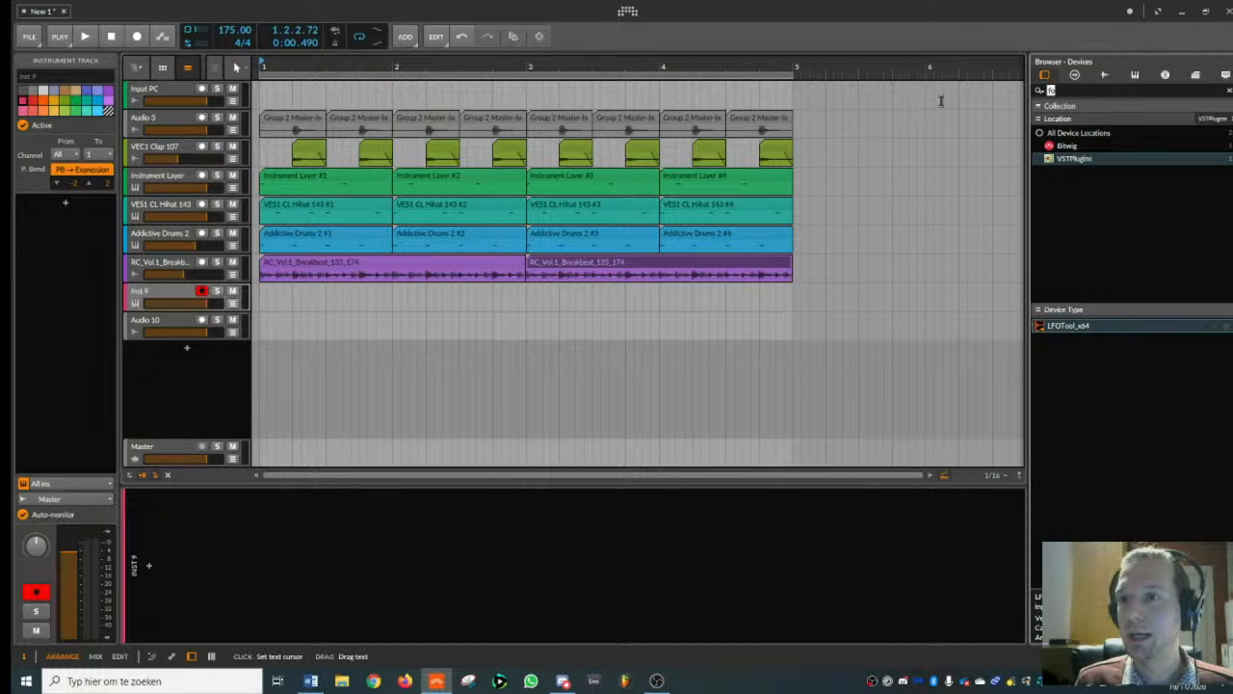
{"action": "key", "text": "BackSpace"}
- Search the samples for "crash" and preview VEC1 Cymbals CR 004 from Vengeance's Essential Clubsounds Vol 1
{"action": "left_click", "coordinate": [1107, 75]}
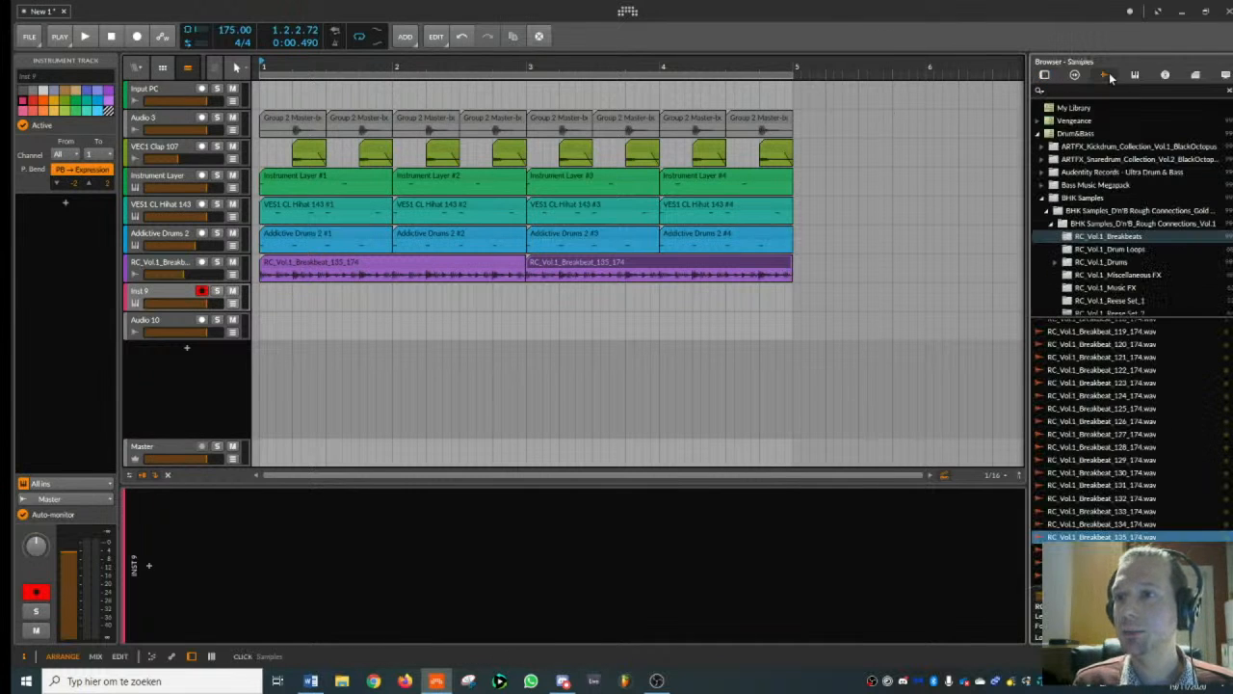
{"action": "key", "text": "e"}
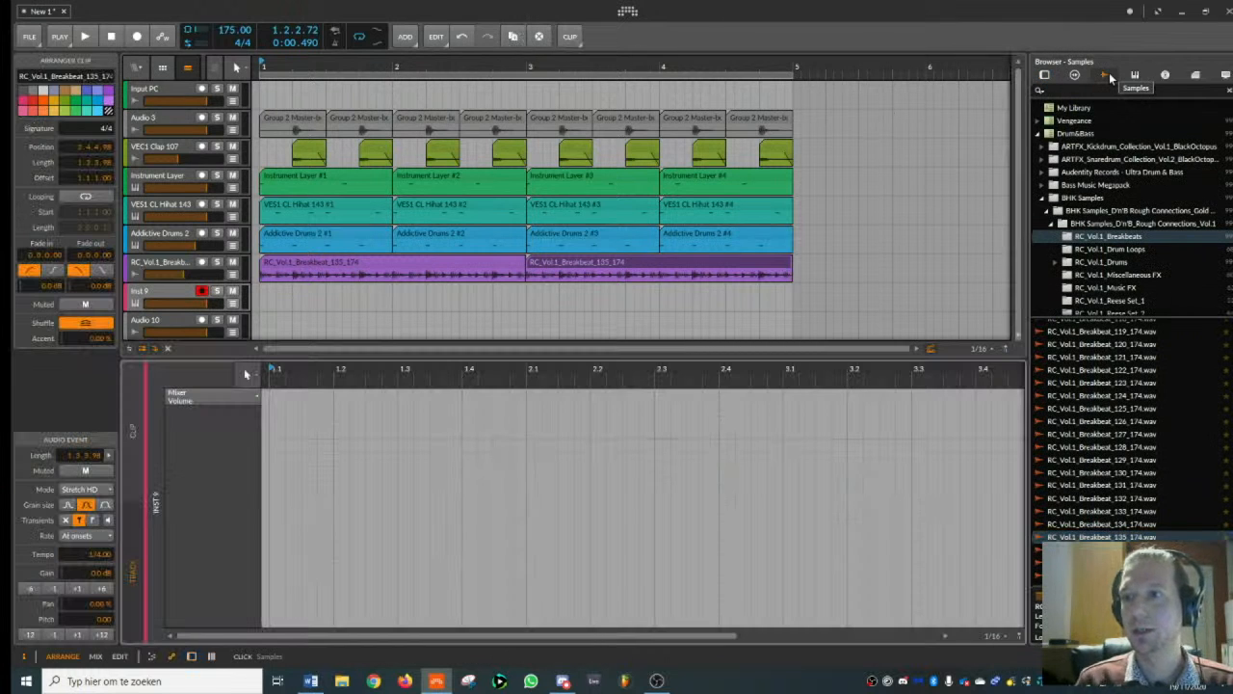
{"action": "type", "text": "crash"}
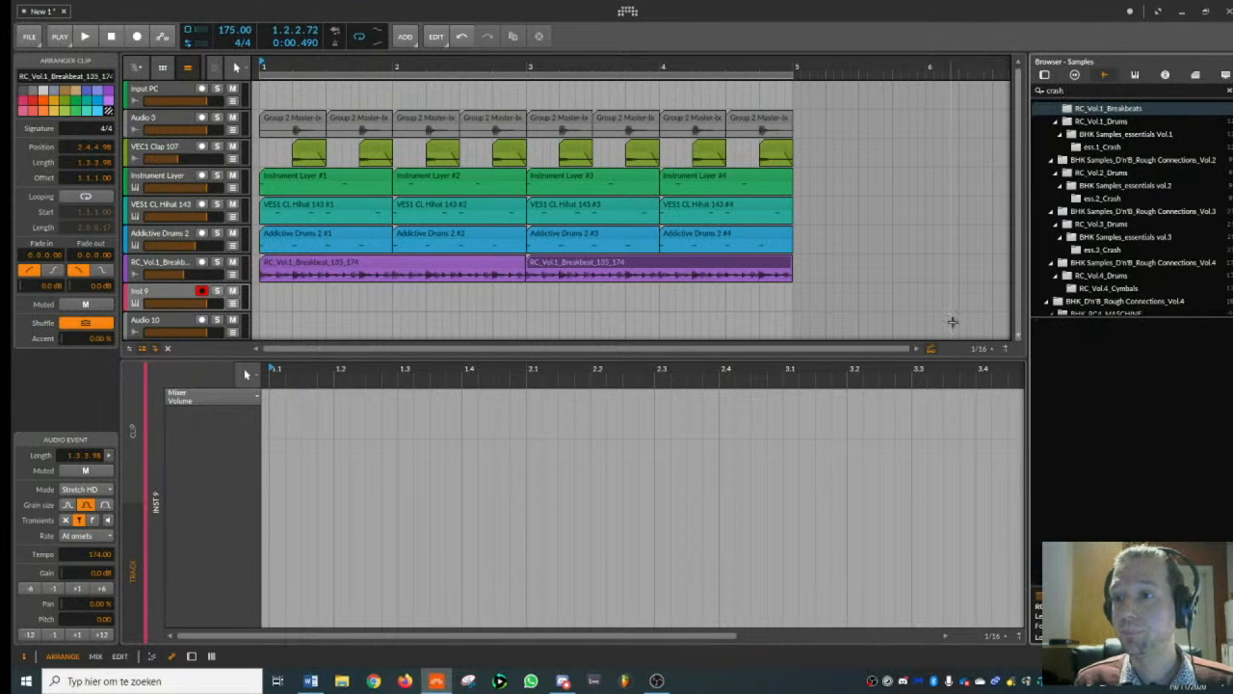
{"action": "scroll", "coordinate": [1134, 207], "scroll_direction": "down", "scroll_amount": 6}
{"action": "scroll", "coordinate": [1124, 203], "scroll_direction": "up", "scroll_amount": 10}
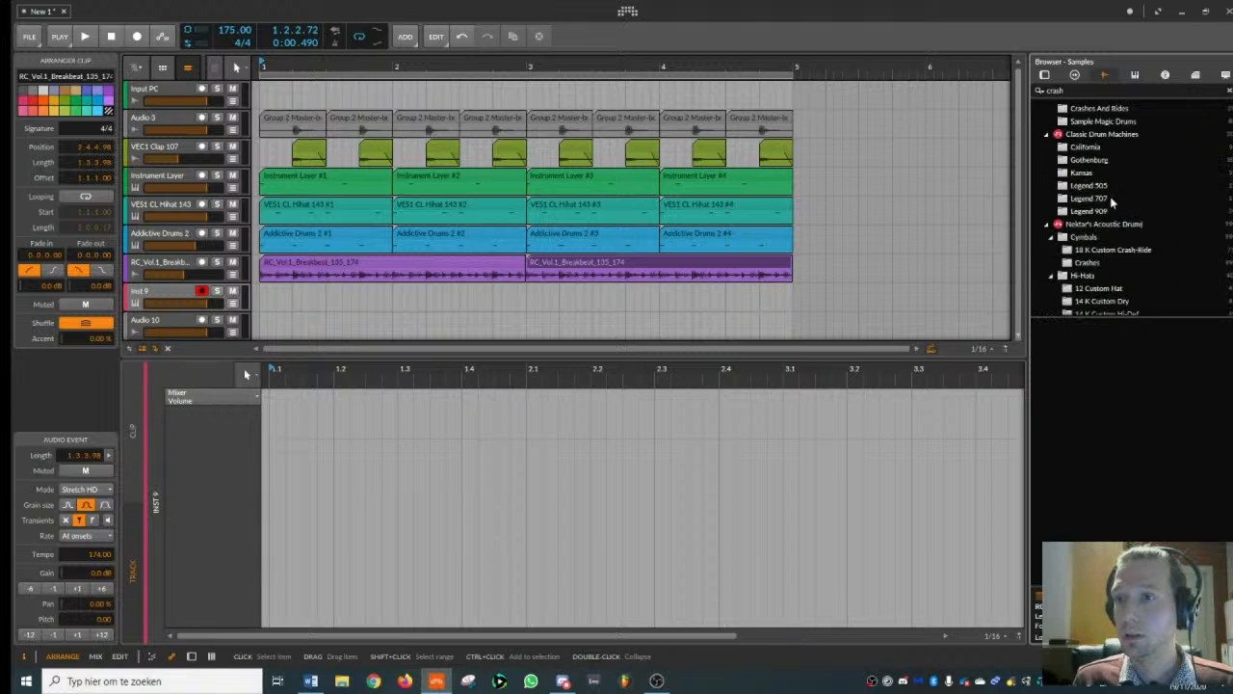
{"action": "left_click", "coordinate": [1041, 118]}
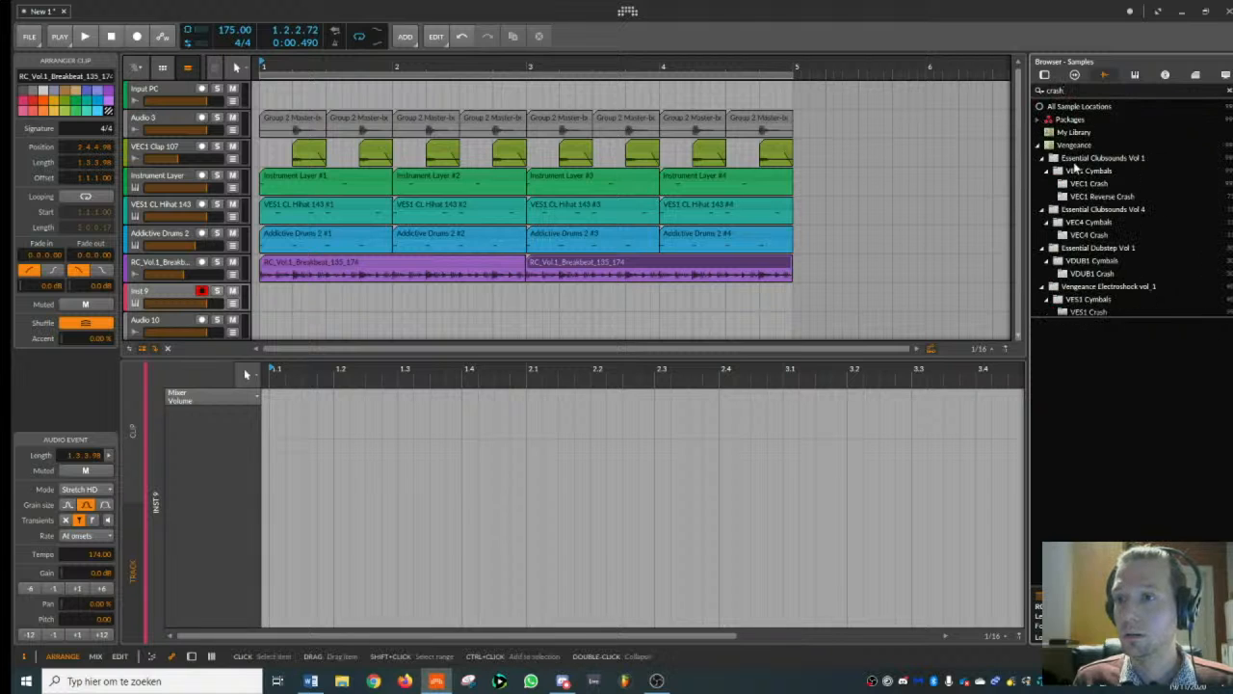
{"action": "left_click", "coordinate": [1099, 157]}
{"action": "left_click", "coordinate": [1093, 364]}
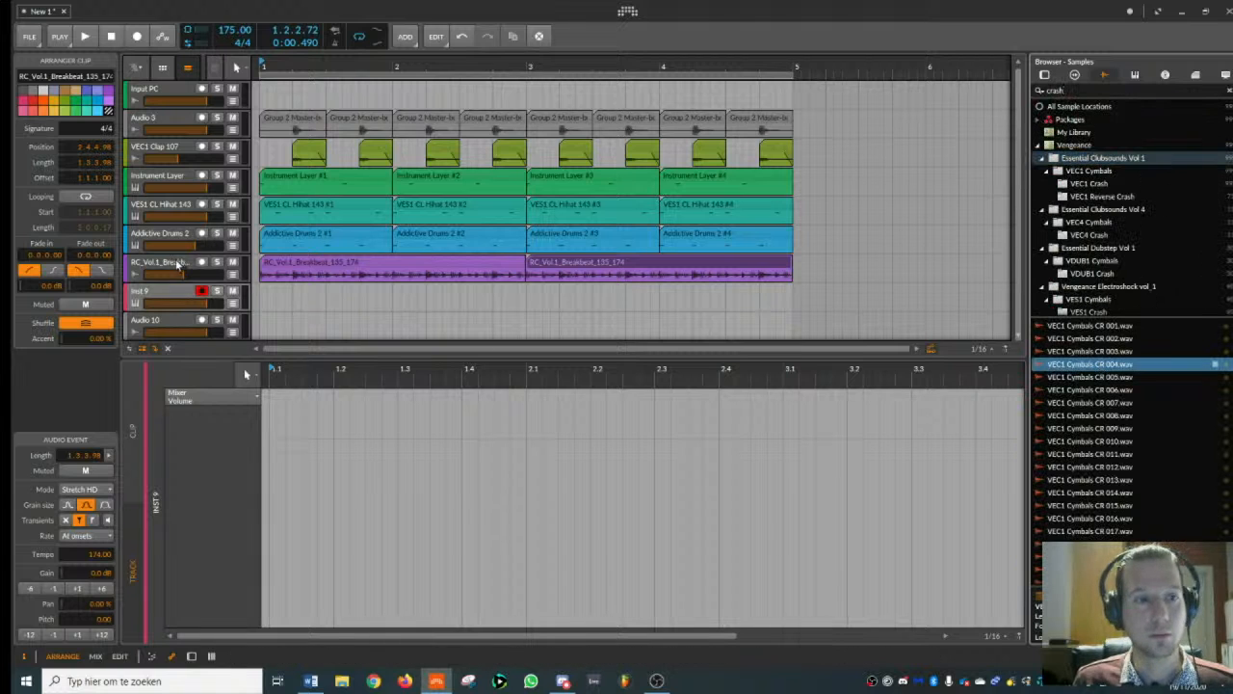
- Preview VEC1 Cymbals CR 016, place it at bar 1 on the new track and play the beat briefly
{"action": "left_click", "coordinate": [185, 302]}
{"action": "left_click", "coordinate": [1105, 519]}
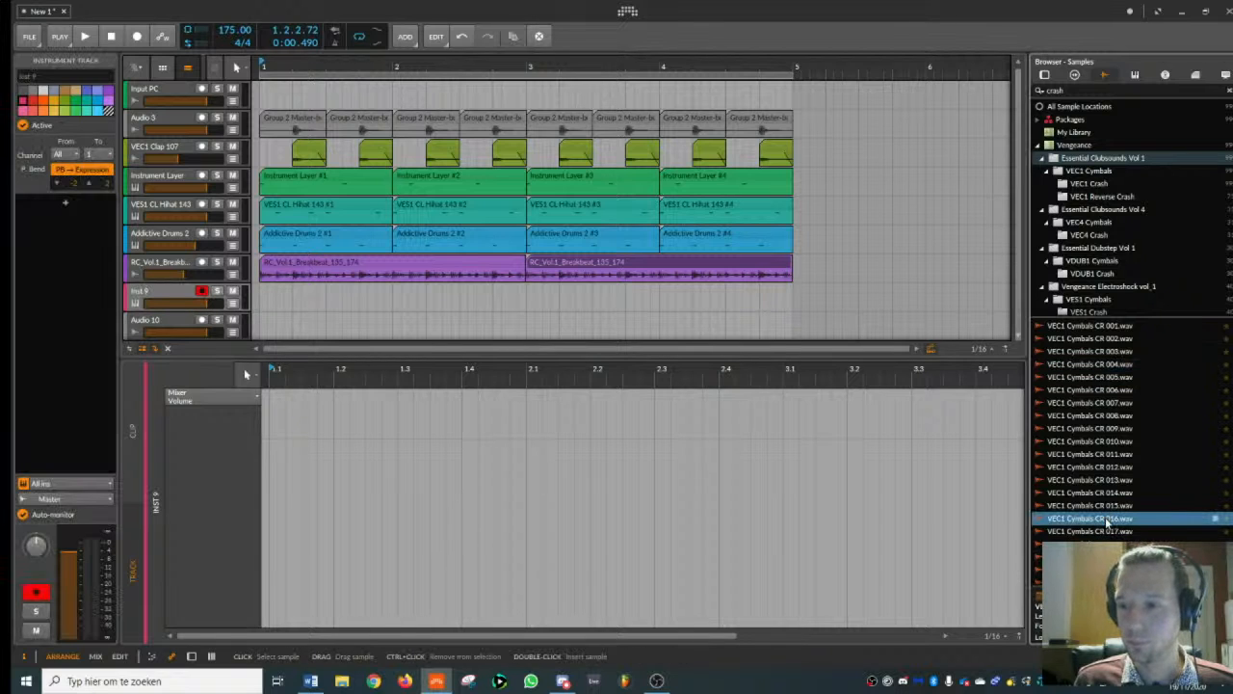
{"action": "left_click_drag", "start_coordinate": [1105, 519], "coordinate": [318, 299]}
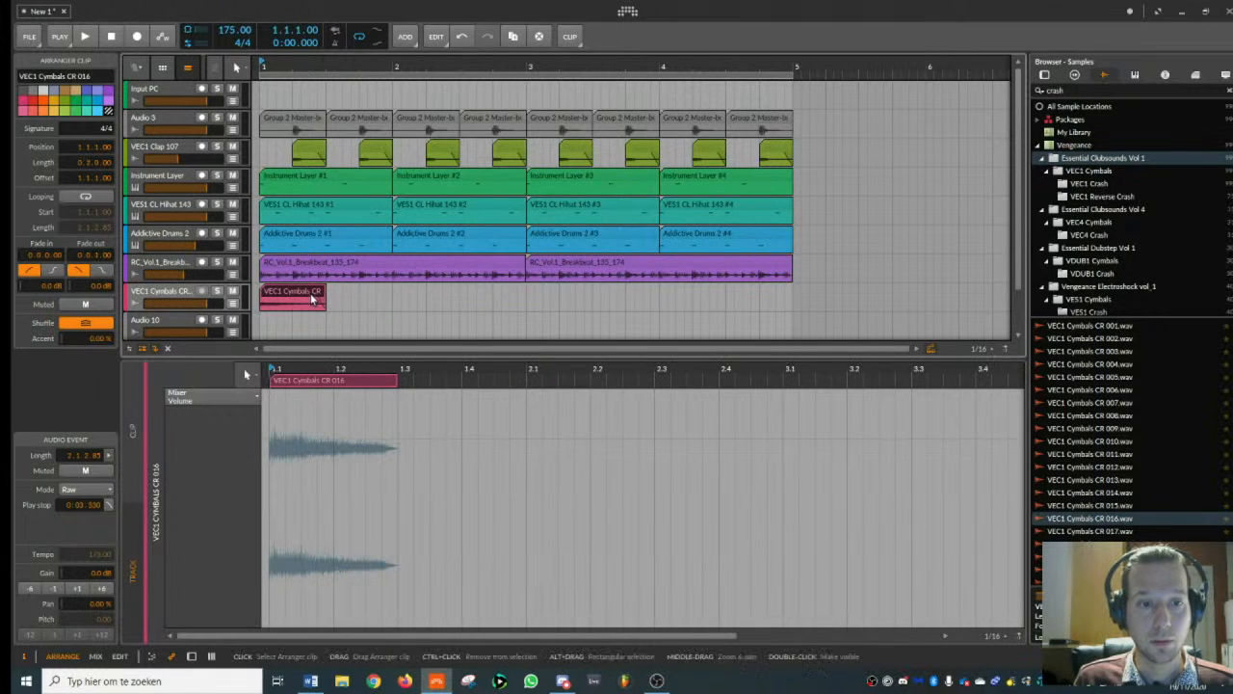
{"action": "key", "text": "space"}
- Duplicate the crash clip every half bar through bar 4, play the beat and show the crash track's devices
{"action": "key", "text": "space"}
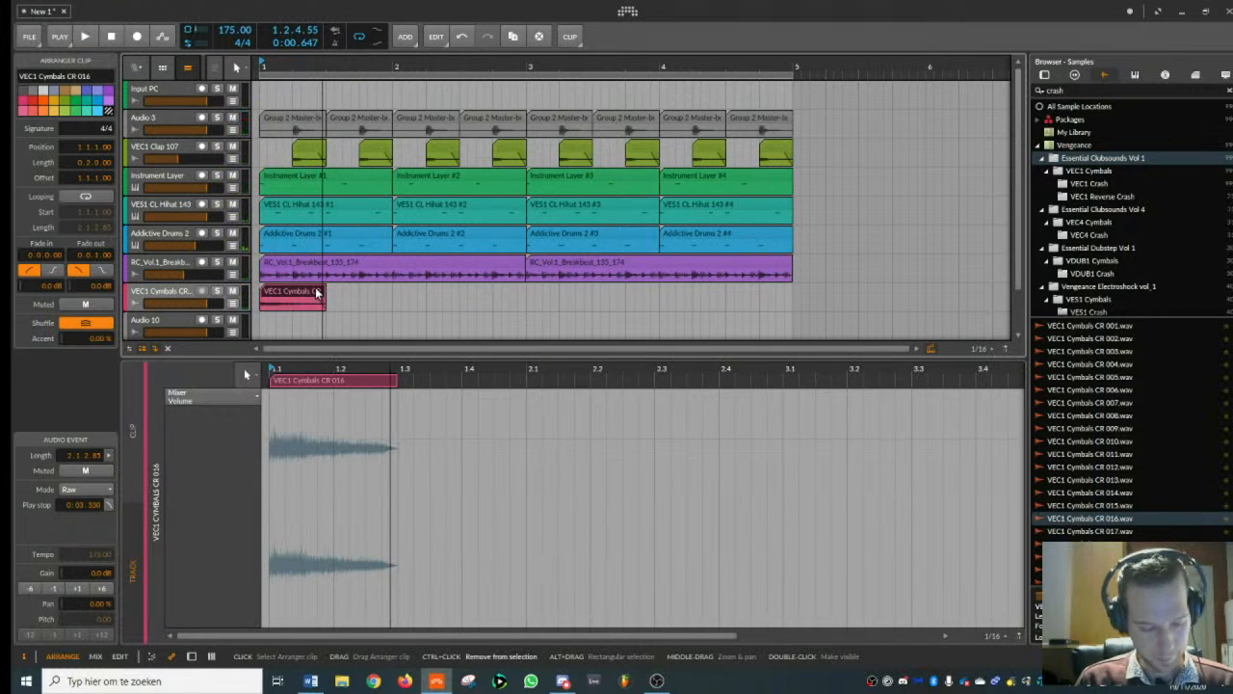
{"action": "key", "text": "ctrl+d"}
{"action": "key", "text": "ctrl+d"}
{"action": "key", "text": "ctrl+d"}
{"action": "key", "text": "ctrl+d"}
{"action": "key", "text": "ctrl+d"}
{"action": "key", "text": "ctrl+d"}
{"action": "key", "text": "ctrl+d"}
{"action": "key", "text": "space"}
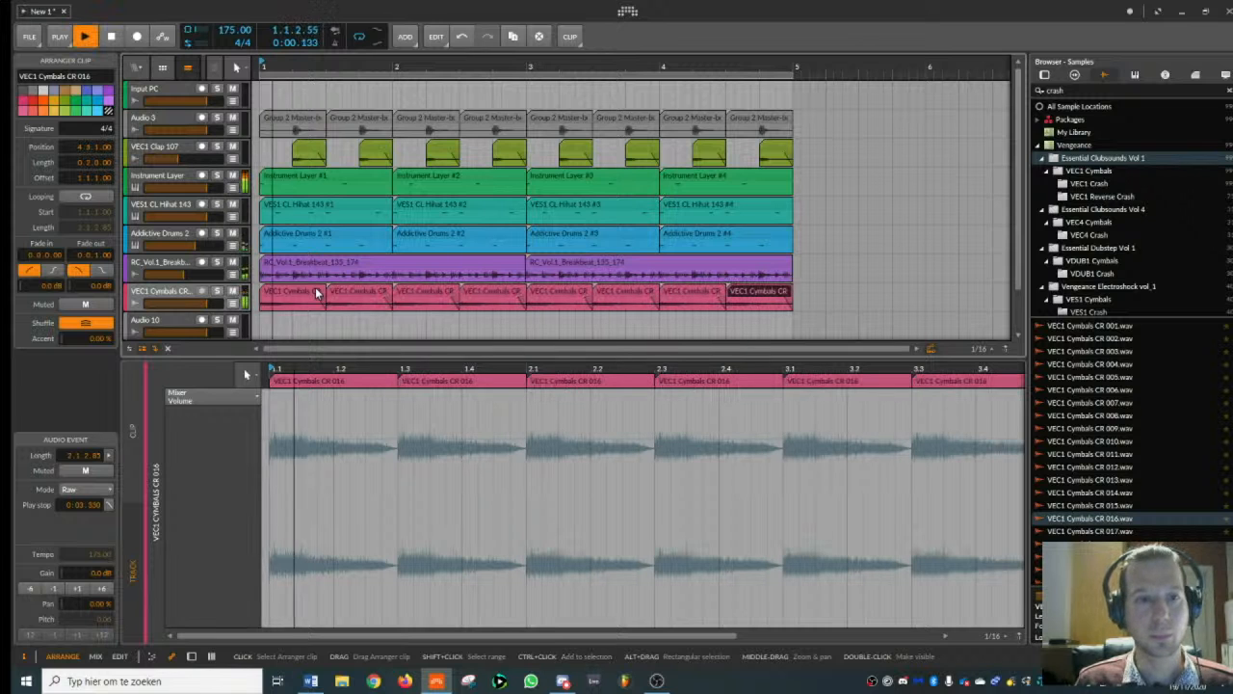
{"action": "double_click", "coordinate": [170, 292]}
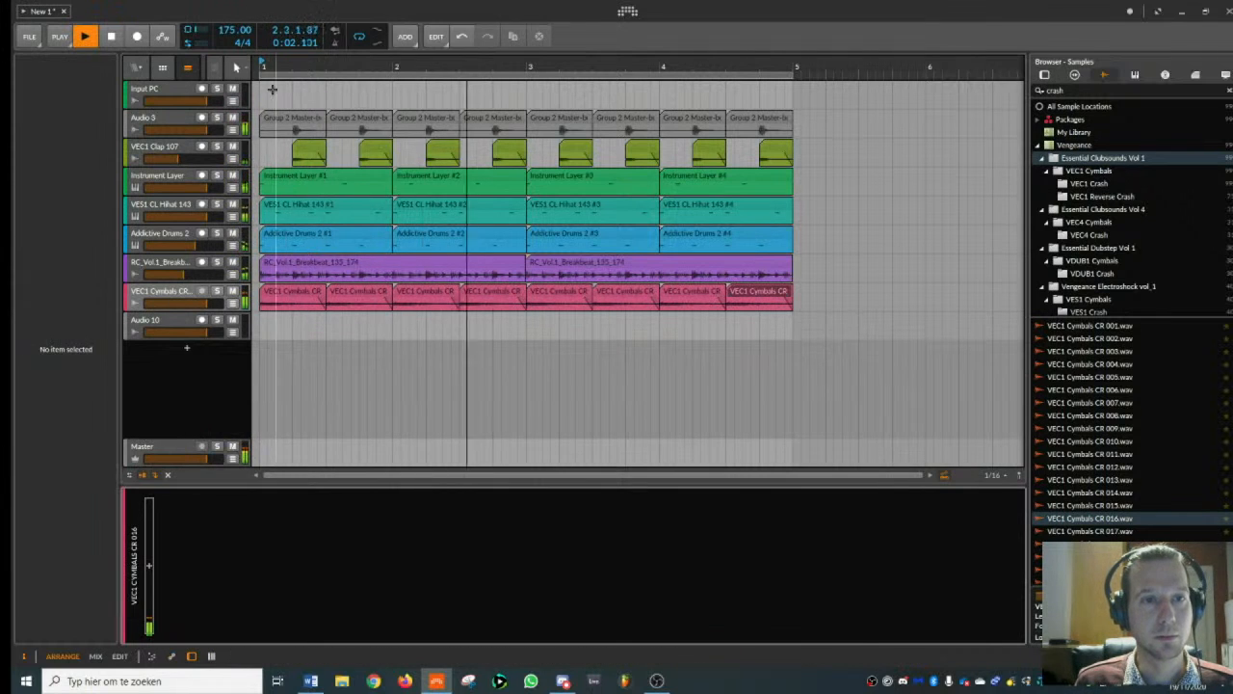
- Select all the crash clips and lengthen them slightly while the beat plays
{"action": "key", "text": "space"}
{"action": "left_click", "coordinate": [170, 302]}
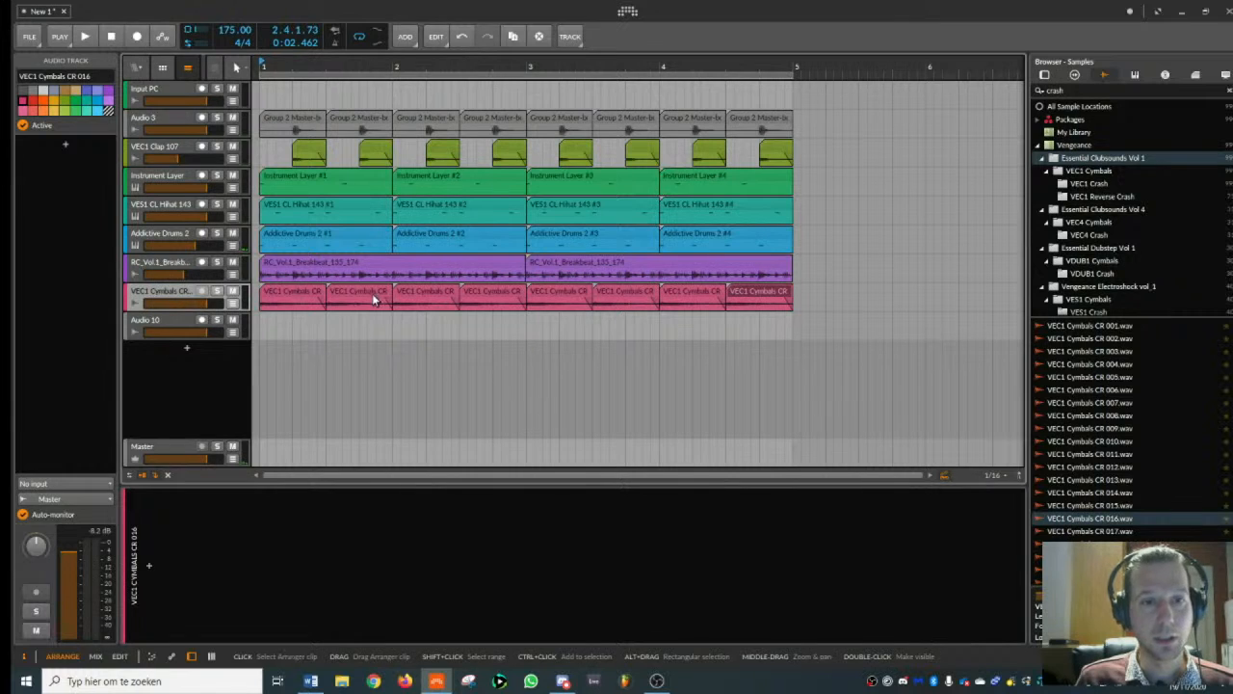
{"action": "left_click", "coordinate": [317, 295]}
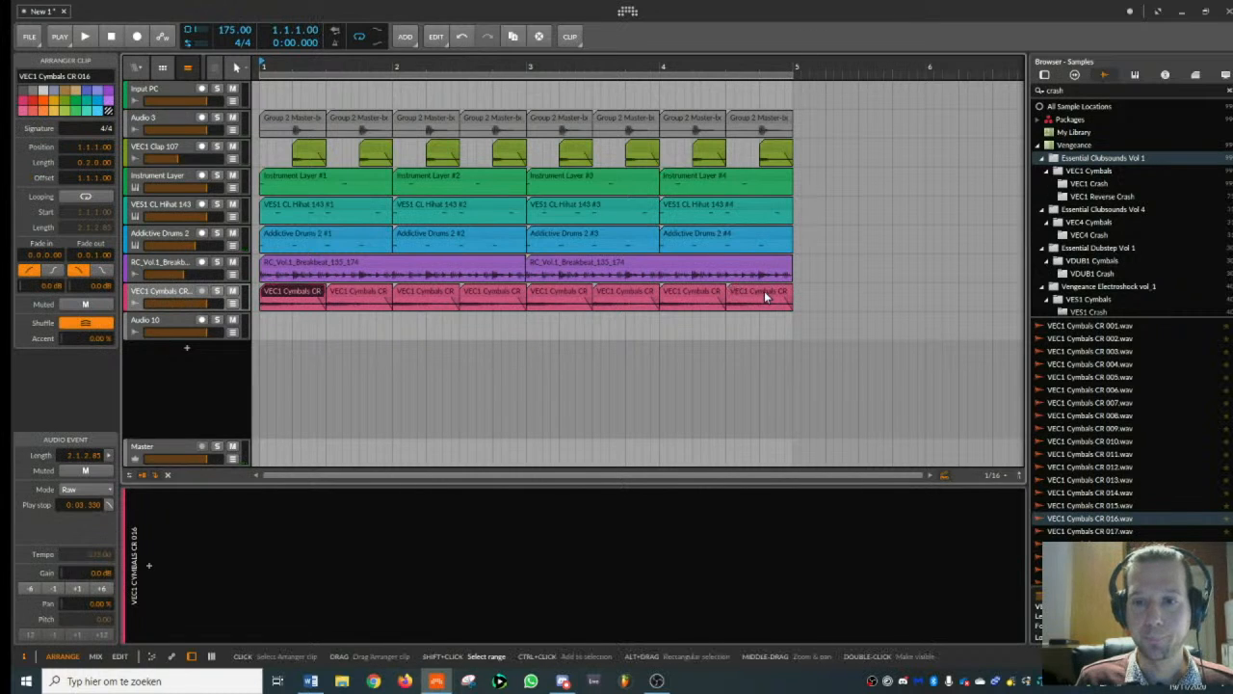
{"action": "key", "text": "space"}
{"action": "left_click_drag", "start_coordinate": [318, 298], "coordinate": [332, 300]}
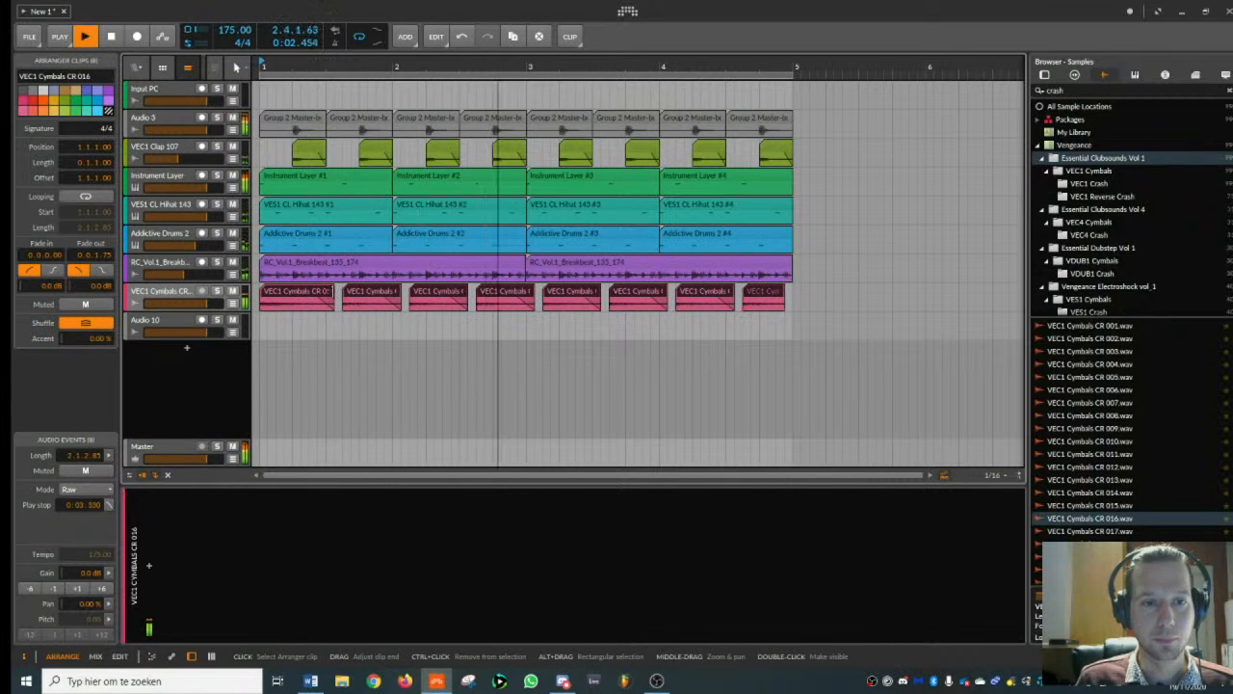
- Stop playback and delete every copy of the crash clip, keeping only the first one at bar 1
{"action": "key", "text": "space"}
{"action": "left_click", "coordinate": [386, 293]}
{"action": "key", "text": "Delete"}
{"action": "left_click", "coordinate": [441, 291]}
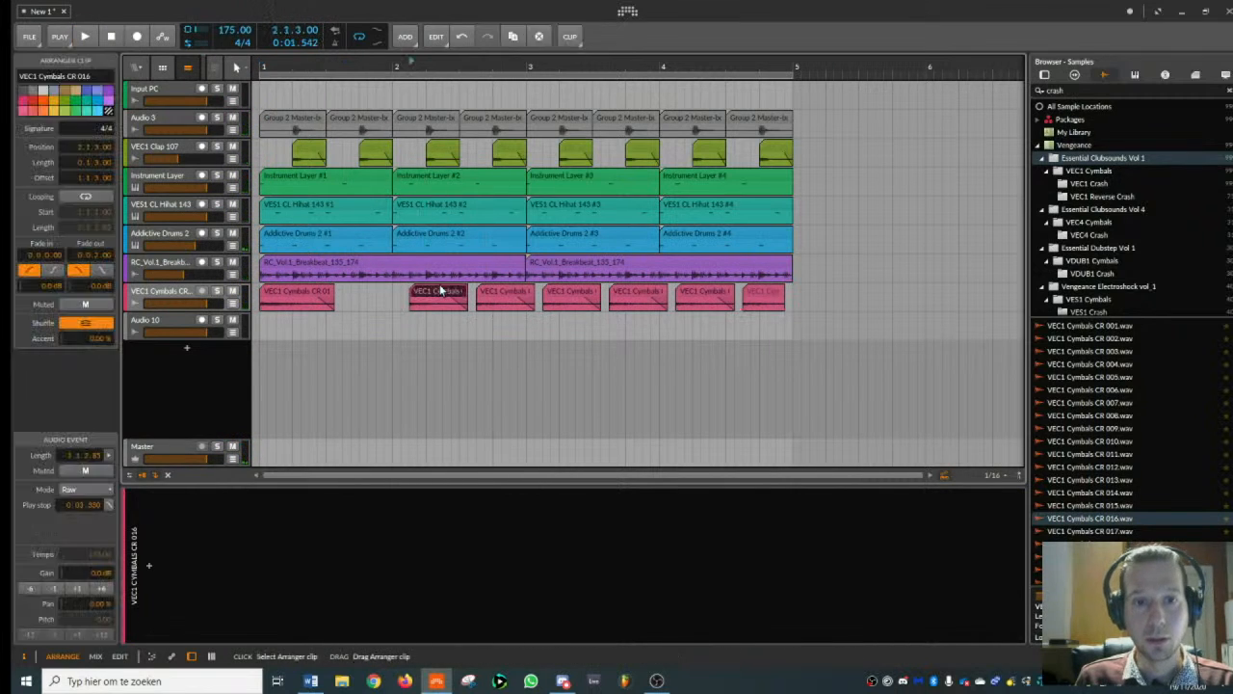
{"action": "key", "text": "Delete"}
{"action": "left_click", "coordinate": [518, 295]}
{"action": "key", "text": "Delete"}
{"action": "left_click", "coordinate": [571, 295]}
{"action": "key", "text": "Delete"}
{"action": "left_click", "coordinate": [638, 295]}
{"action": "key", "text": "Delete"}
{"action": "left_click", "coordinate": [704, 294]}
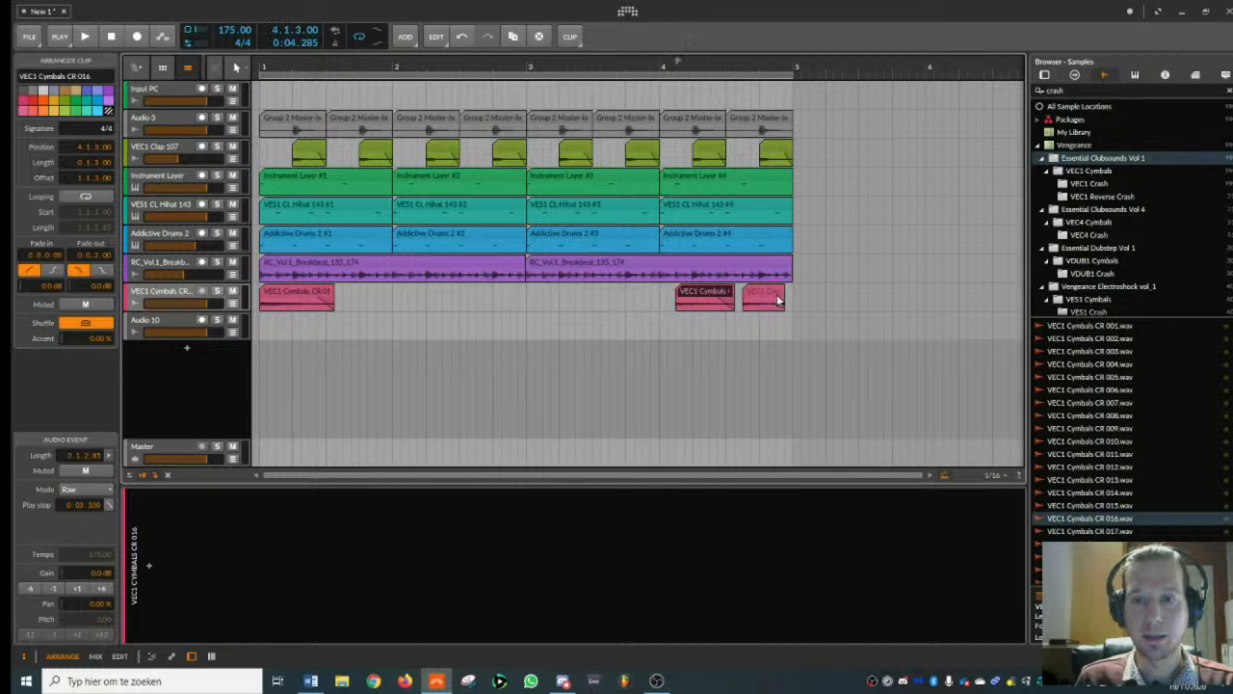
{"action": "key", "text": "Delete"}
{"action": "key", "text": "Delete"}
- Preview more crash samples and place VEC1 Cymbals CR 019 at the middle of bar 1 on the Audio 10 track
{"action": "left_click", "coordinate": [174, 297]}
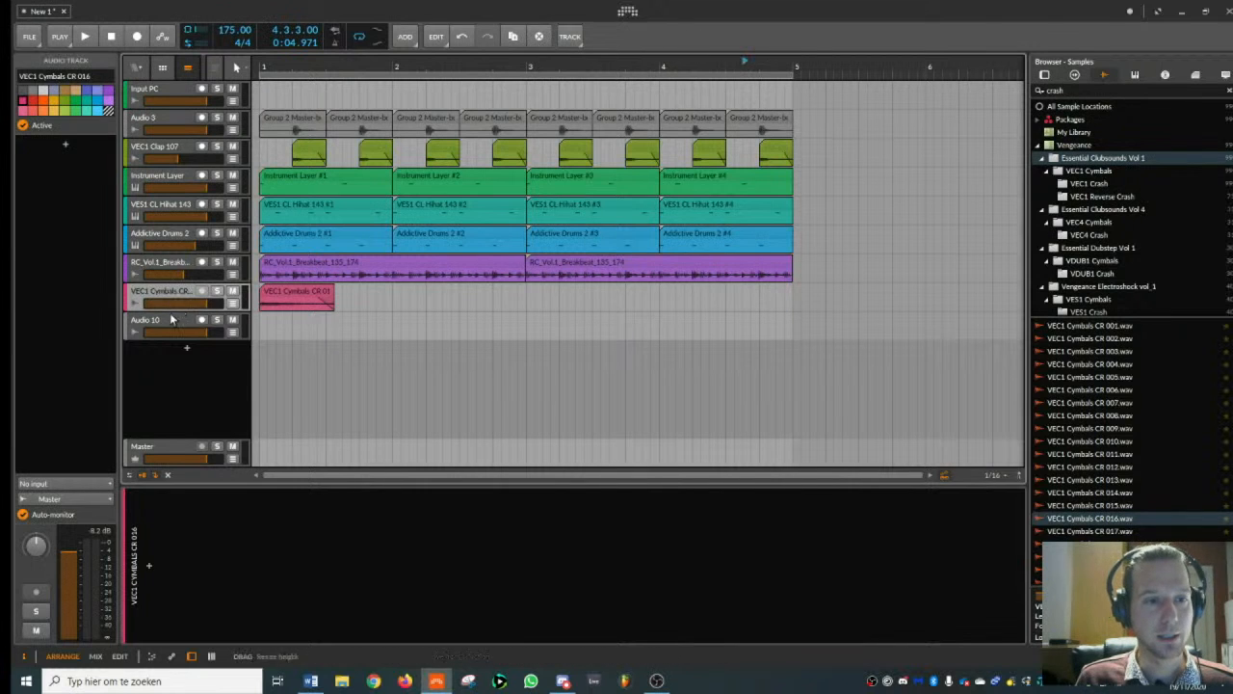
{"action": "left_click", "coordinate": [172, 319]}
{"action": "left_click", "coordinate": [1143, 484]}
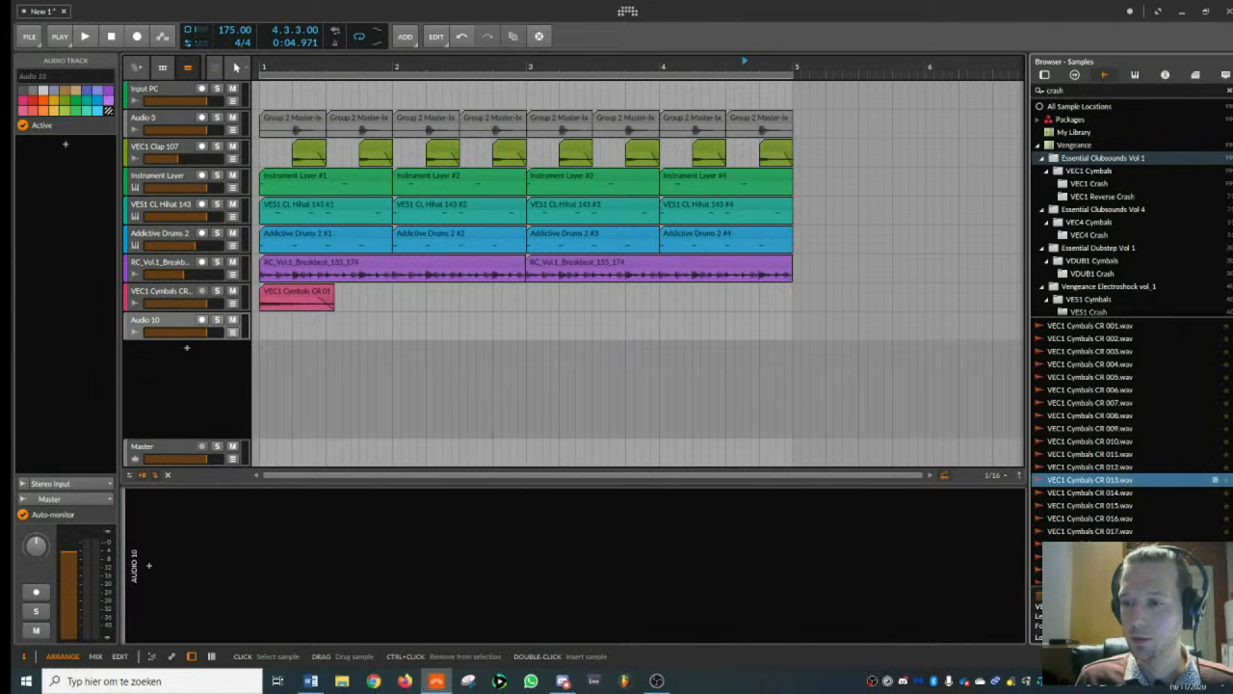
{"action": "left_click", "coordinate": [1118, 569]}
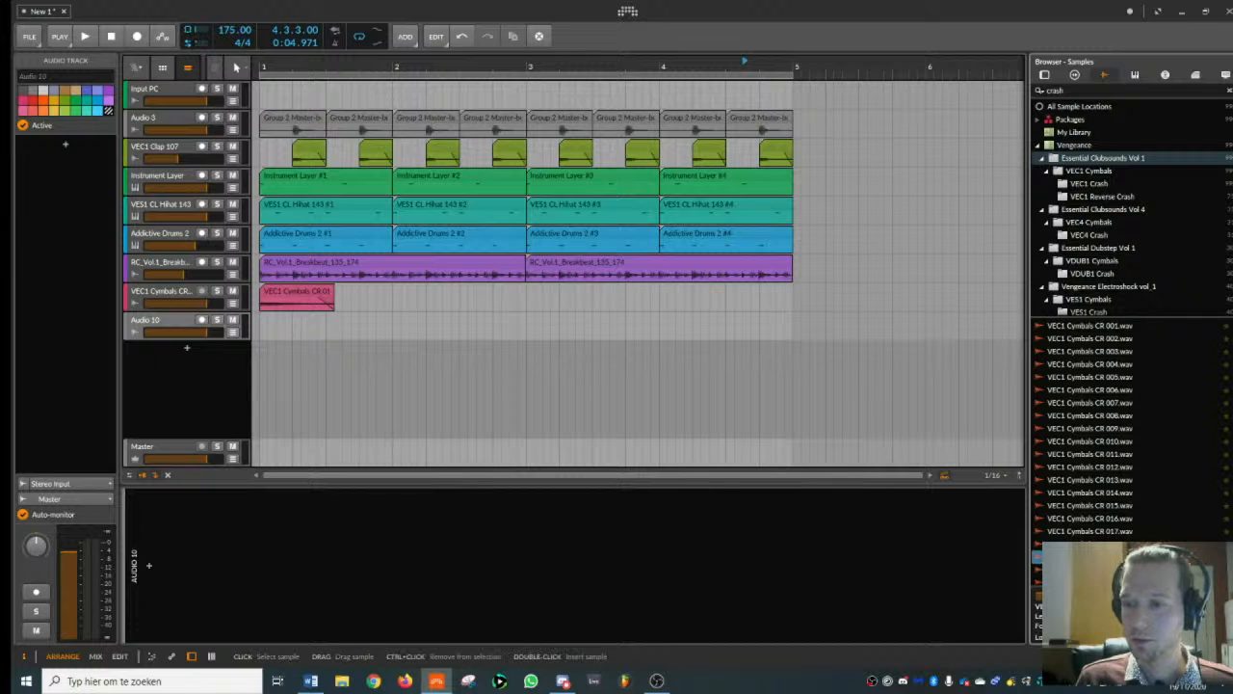
{"action": "left_click_drag", "start_coordinate": [1118, 570], "coordinate": [323, 331]}
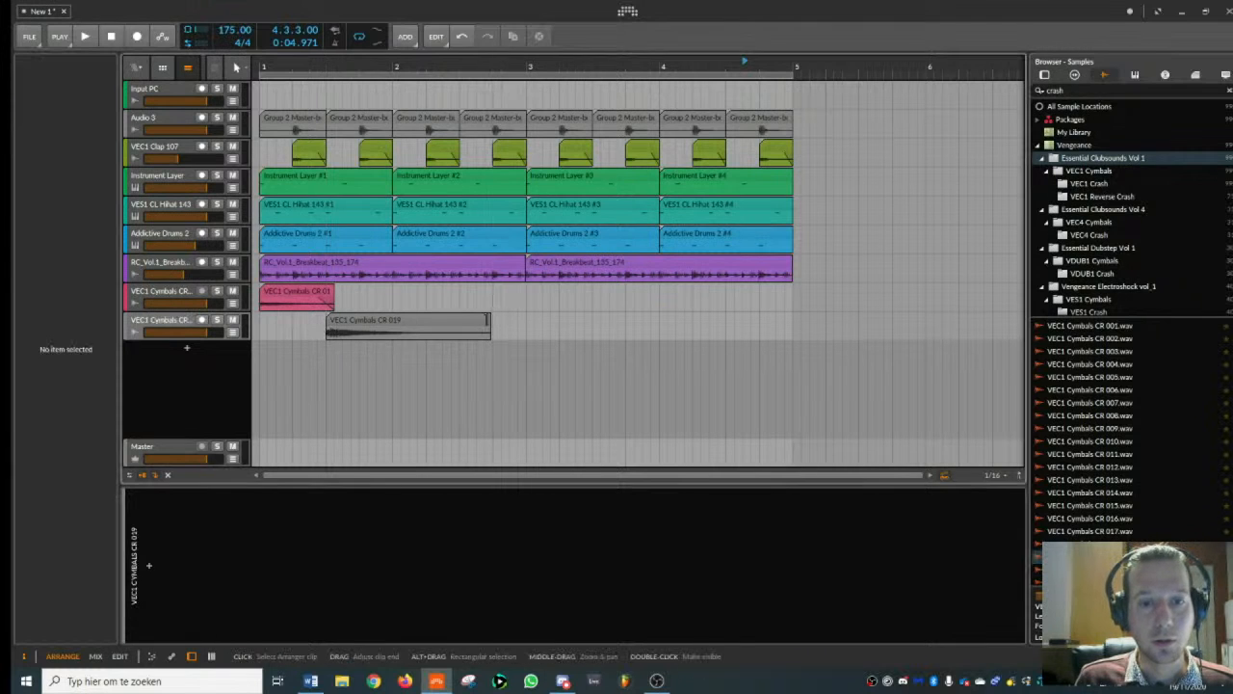
- Resize both crash clips so each slightly outlasts its half bar, and set the CR 019 clip's gain to -3.0 dB
{"action": "left_click_drag", "start_coordinate": [489, 319], "coordinate": [339, 291]}
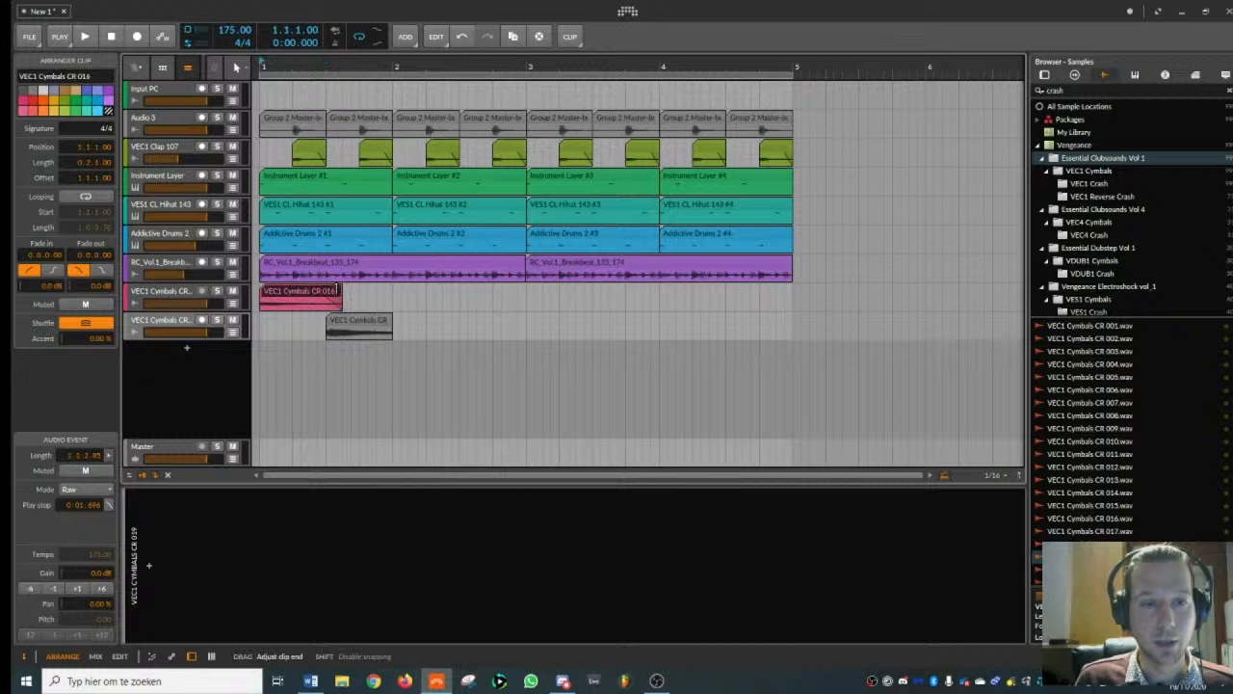
{"action": "key", "text": "space"}
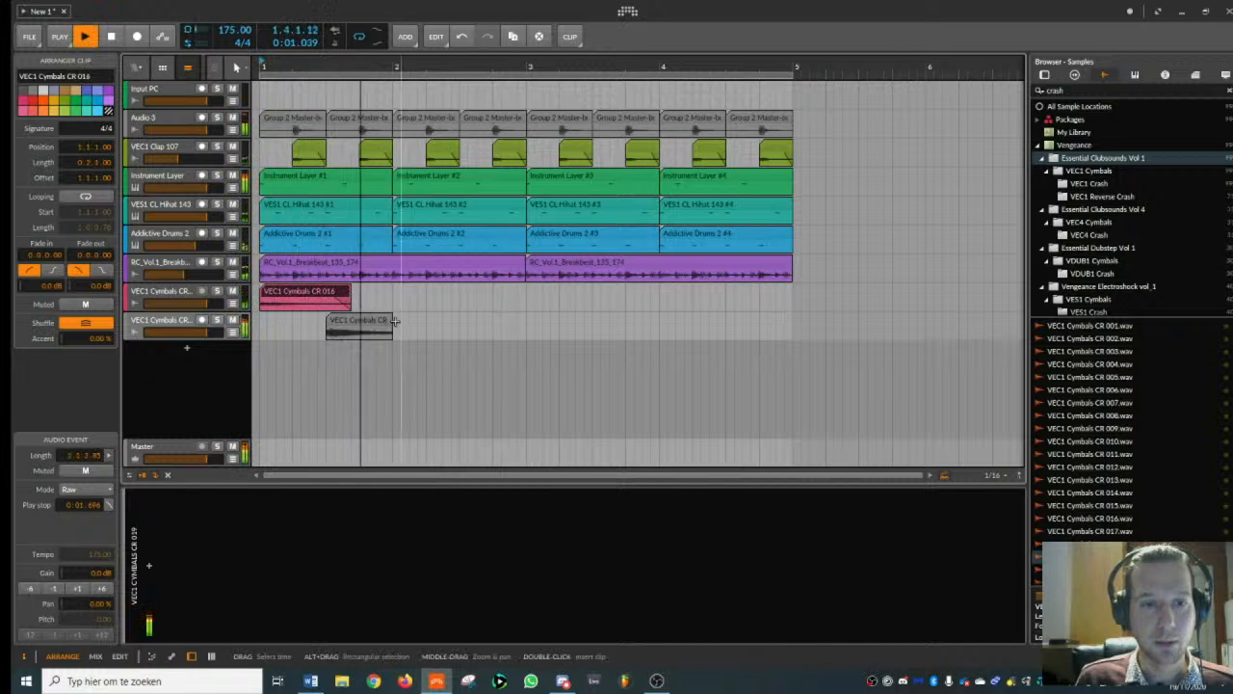
{"action": "left_click_drag", "start_coordinate": [390, 321], "coordinate": [393, 323]}
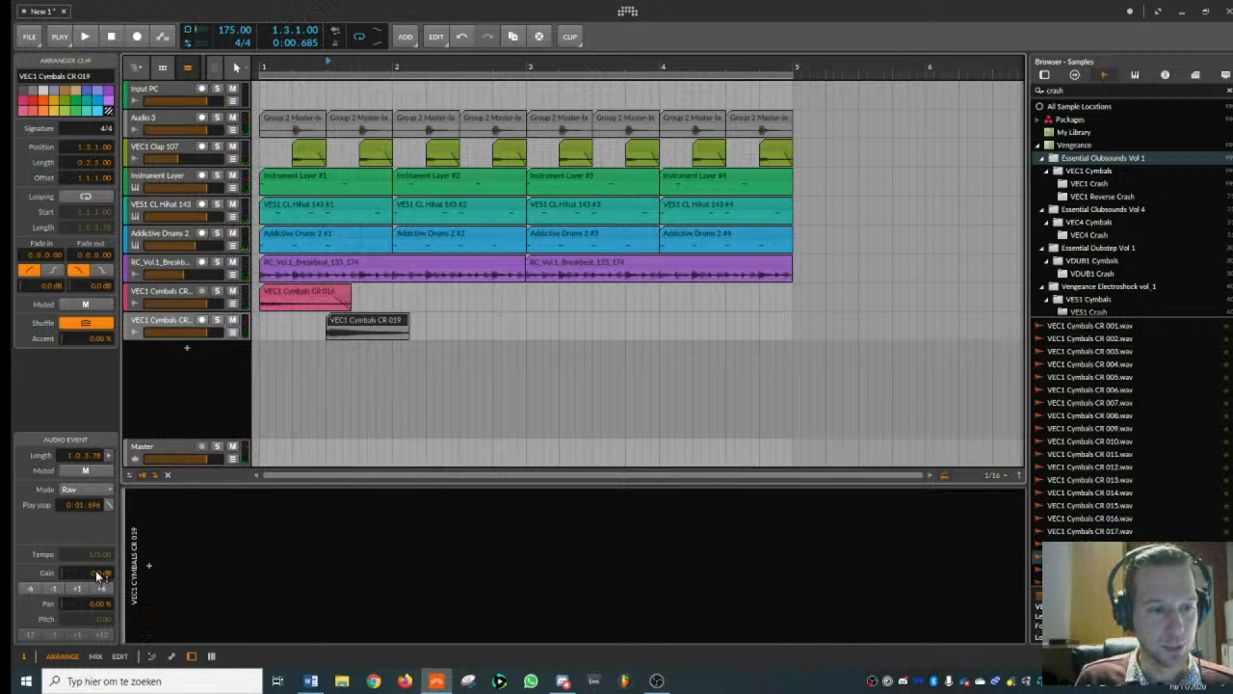
{"action": "left_click_drag", "start_coordinate": [97, 575], "coordinate": [97, 590]}
- Copy the CR 016 crash to the start of bars 2, 3 and 4 and the CR 019 crash to the middle of those bars
{"action": "left_click", "coordinate": [310, 292]}
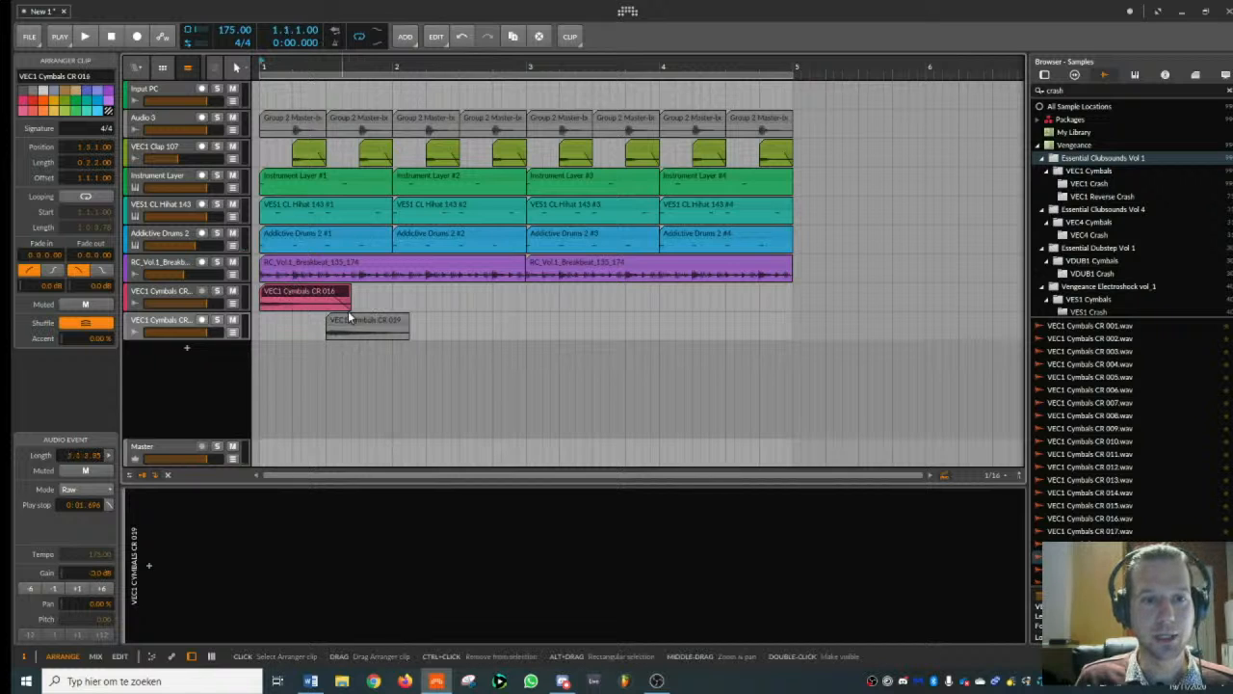
{"action": "left_click_drag", "start_coordinate": [311, 292], "coordinate": [552, 292]}
{"action": "left_click_drag", "start_coordinate": [553, 292], "coordinate": [679, 293]}
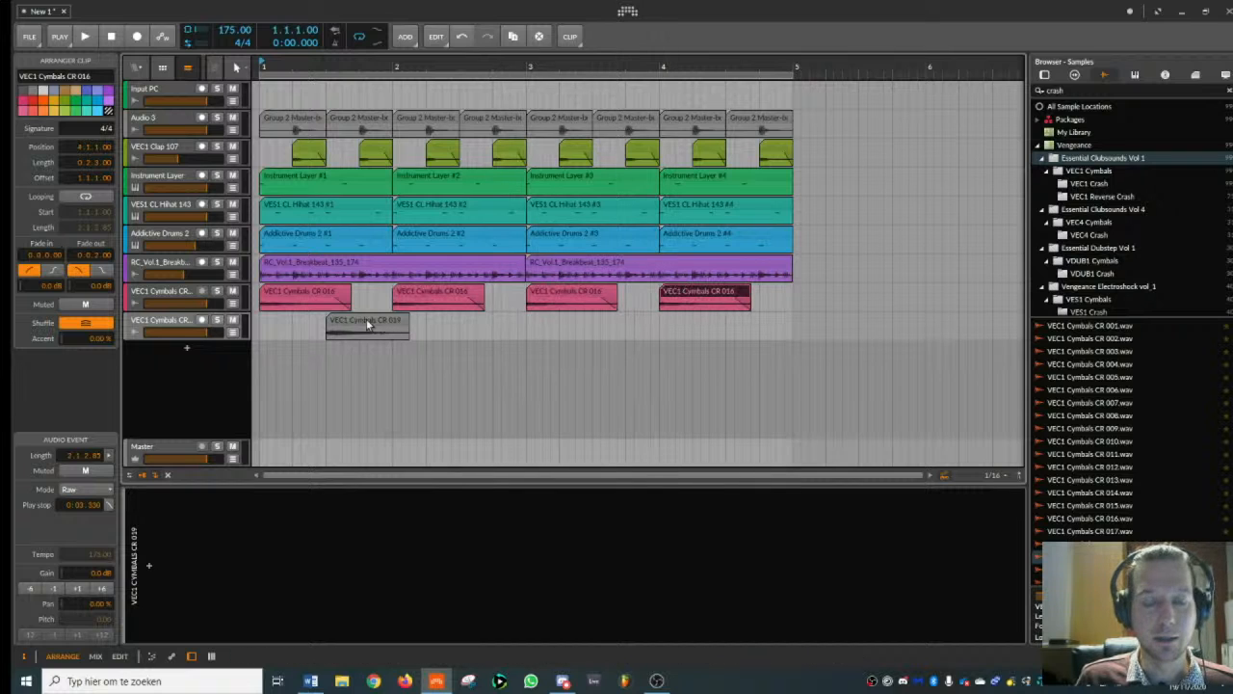
{"action": "left_click_drag", "start_coordinate": [367, 325], "coordinate": [609, 323]}
{"action": "left_click_drag", "start_coordinate": [489, 322], "coordinate": [498, 321]}
{"action": "left_click_drag", "start_coordinate": [629, 323], "coordinate": [763, 325]}
- Group the two crash tracks and play the beat to check the alternating crashes
{"action": "left_click", "coordinate": [162, 292]}
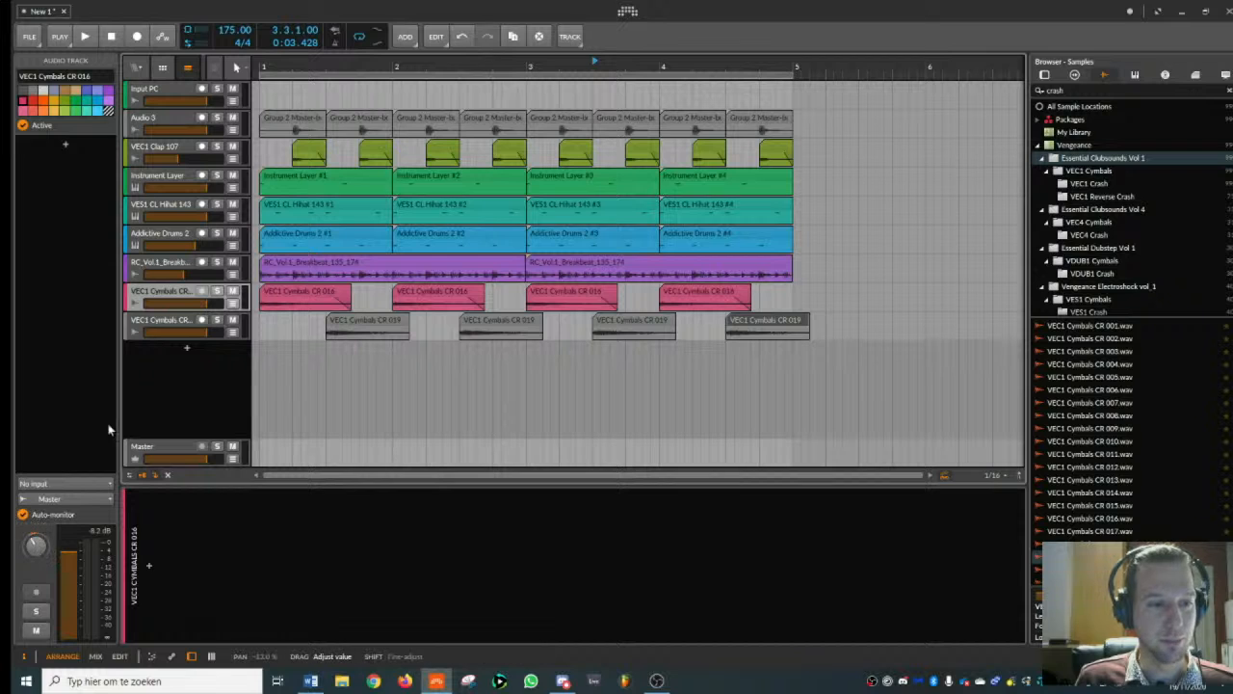
{"action": "left_click", "coordinate": [162, 321]}
{"action": "left_click", "coordinate": [170, 304], "text": "ctrl"}
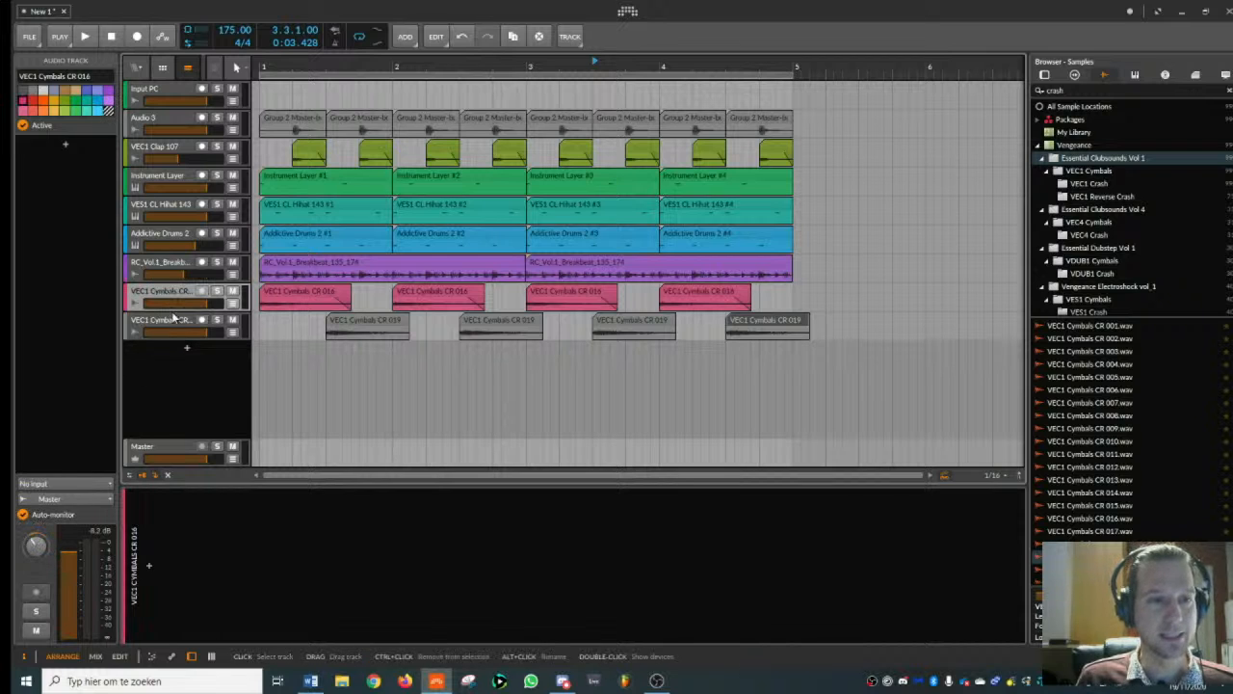
{"action": "key", "text": "ctrl+g"}
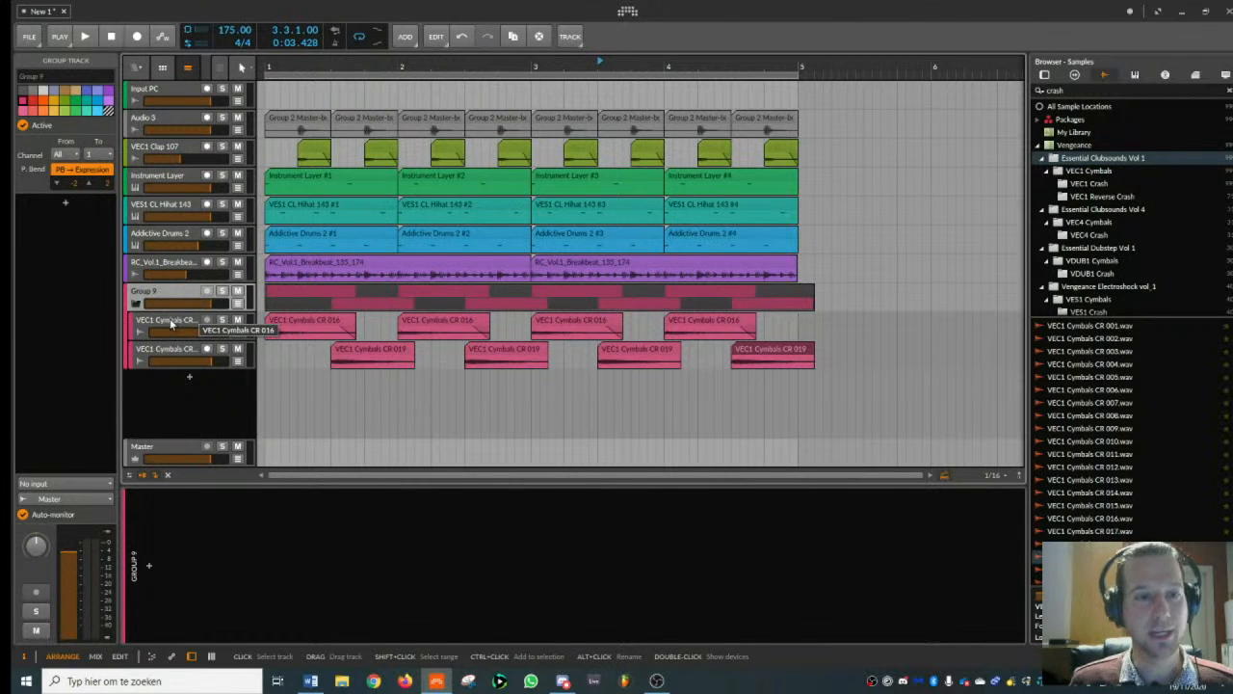
{"action": "key", "text": "space"}
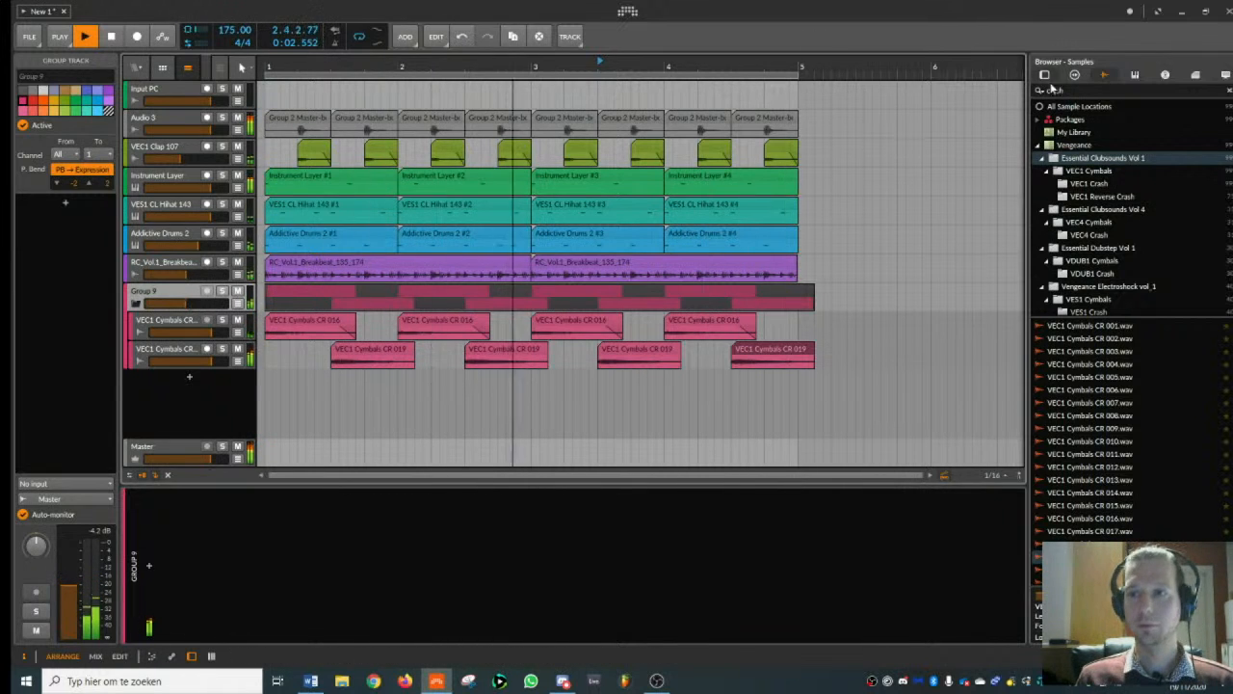
{"action": "key", "text": "space"}
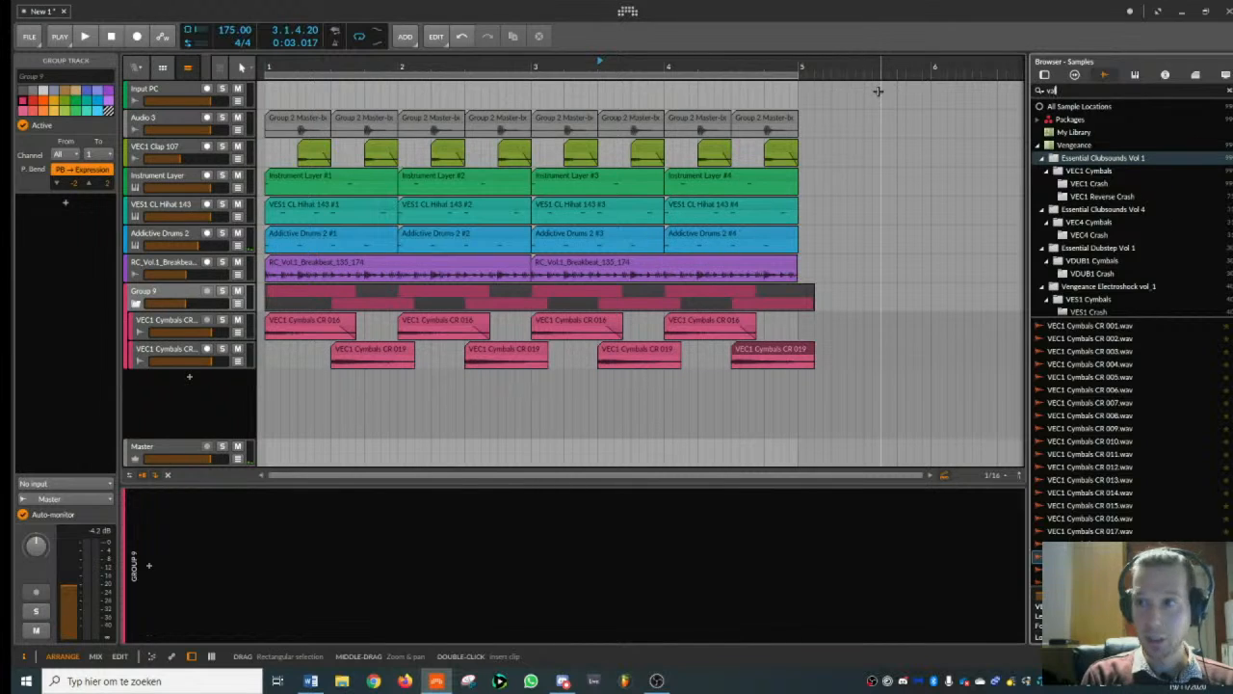
- Search the devices for "valhalla" and add ValhallaRoom to the crash group
{"action": "type", "text": "lhalla"}
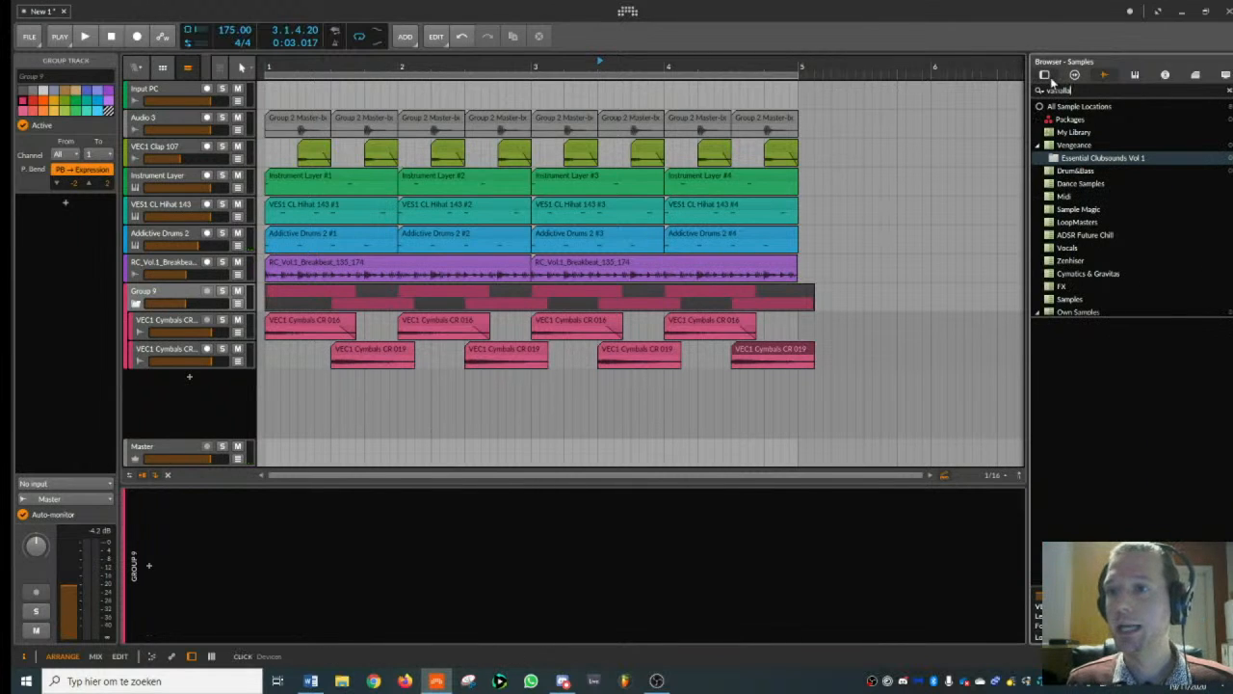
{"action": "left_click", "coordinate": [1045, 75]}
{"action": "double_click", "coordinate": [1089, 347]}
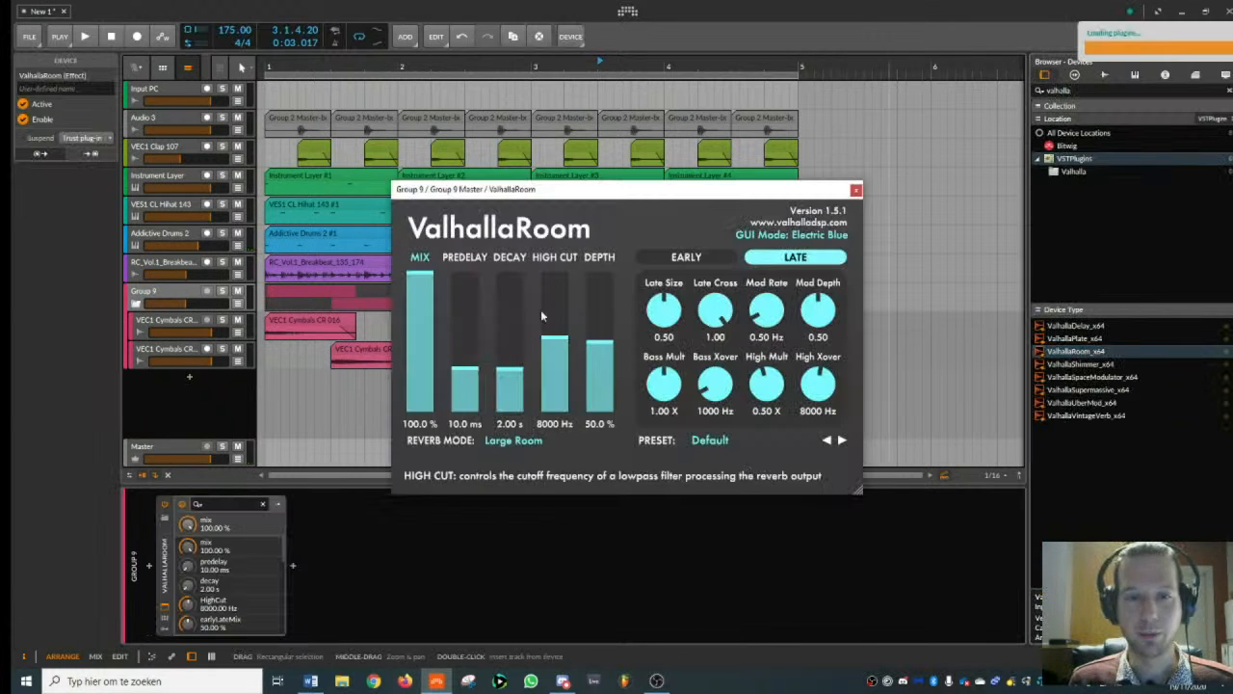
- Set ValhallaRoom's mix to 52.5 %, decay to 0.95 s and predelay to 22.9 ms while the beat plays
{"action": "left_click", "coordinate": [417, 333]}
{"action": "key", "text": "space"}
{"action": "left_click_drag", "start_coordinate": [420, 352], "coordinate": [425, 343]}
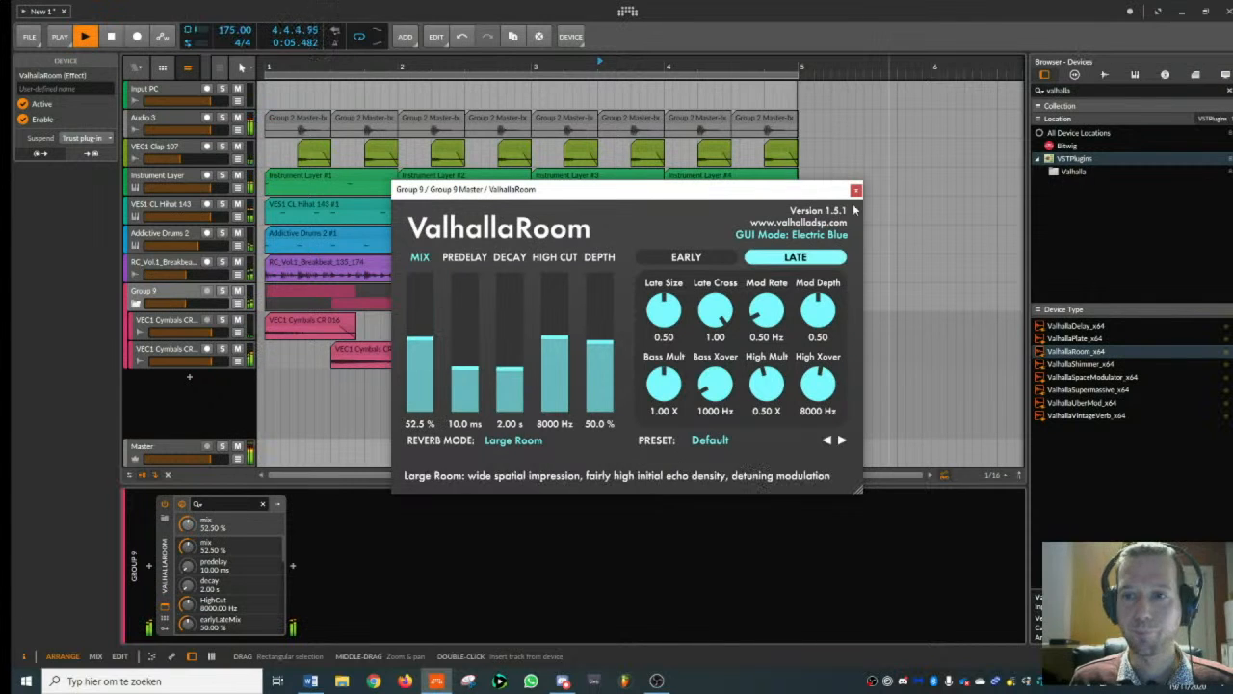
{"action": "left_click_drag", "start_coordinate": [509, 370], "coordinate": [502, 385]}
{"action": "left_click", "coordinate": [484, 373]}
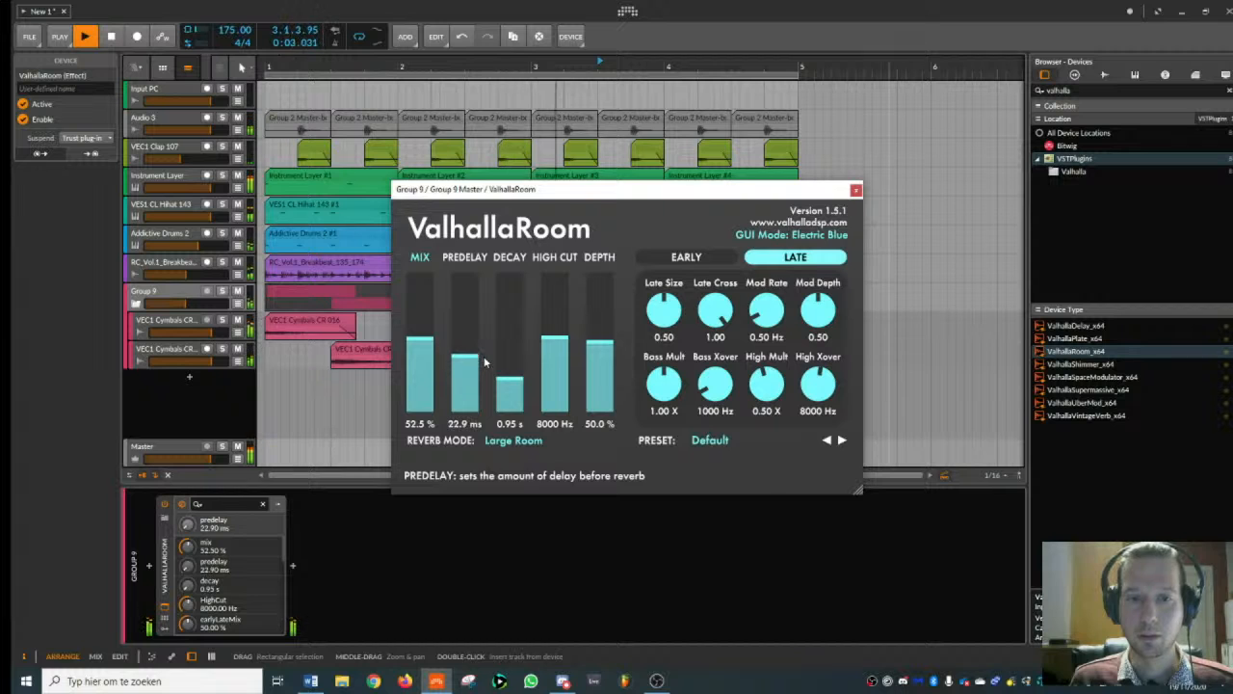
- Close the reverb window, lower the crash group's volume and stop playback
{"action": "left_click", "coordinate": [855, 191]}
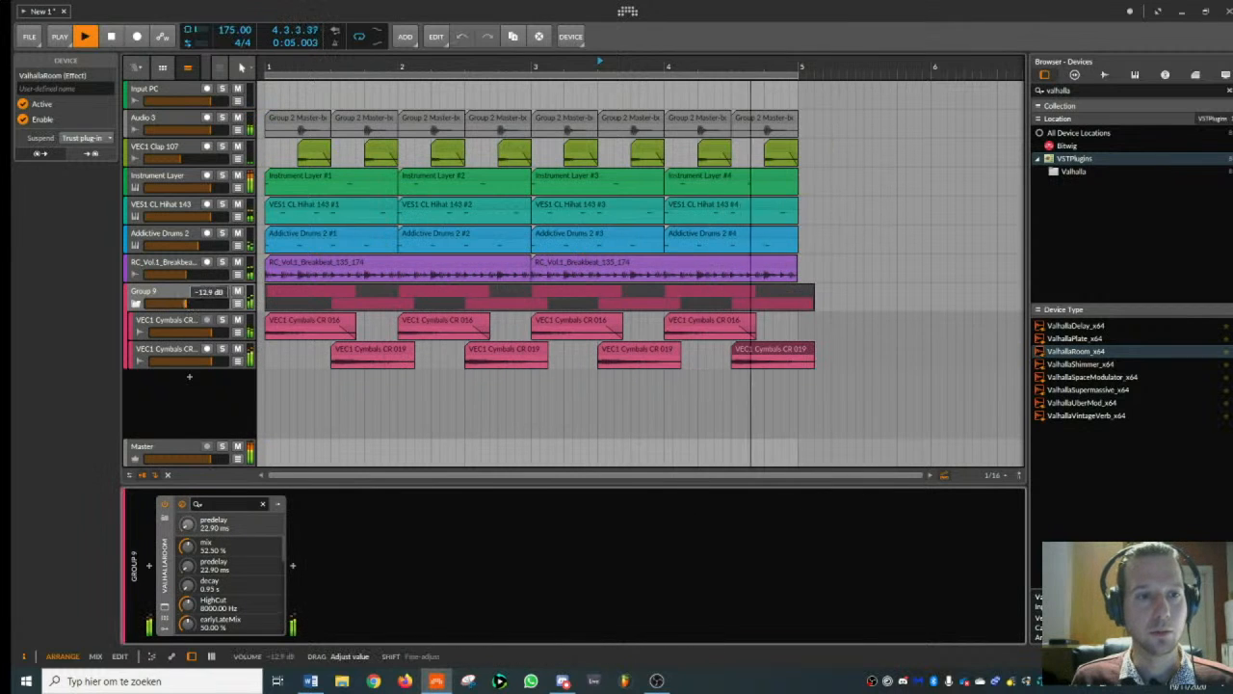
{"action": "key", "text": "space"}
{"action": "left_click", "coordinate": [181, 296]}
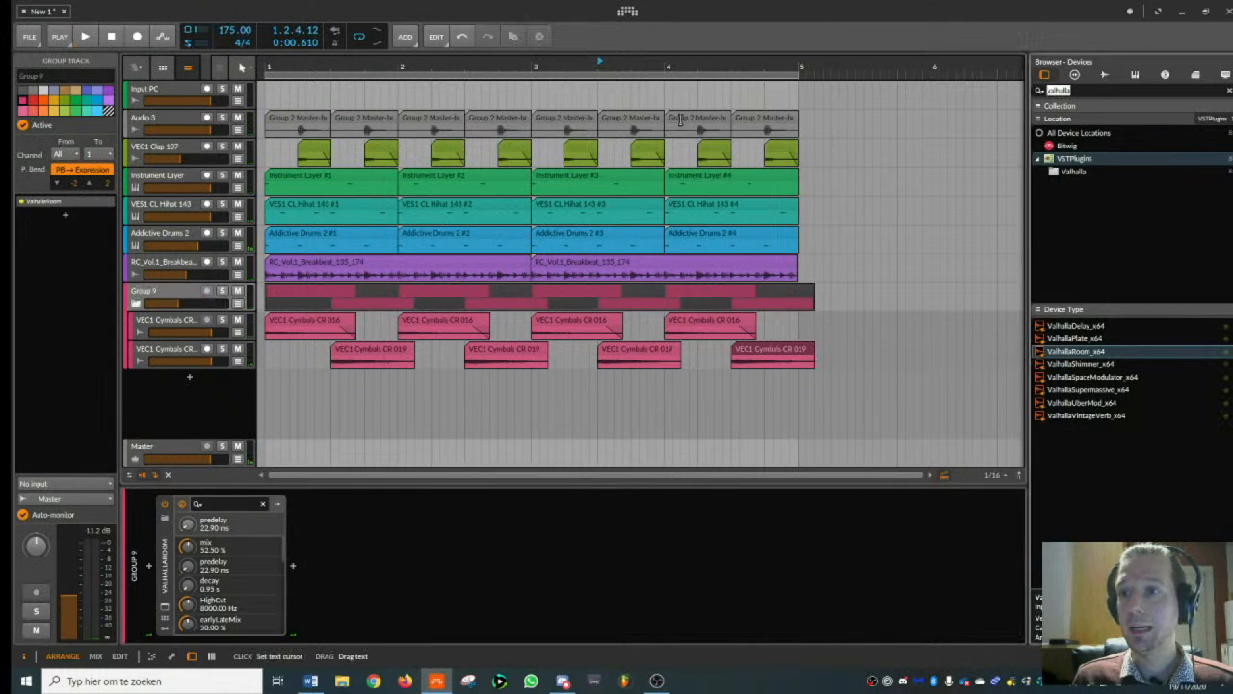
- Add FabFilter Pro-Q 2 after the reverb on the crash group, with a low cut at about 838 Hz
{"action": "type", "text": "fab"}
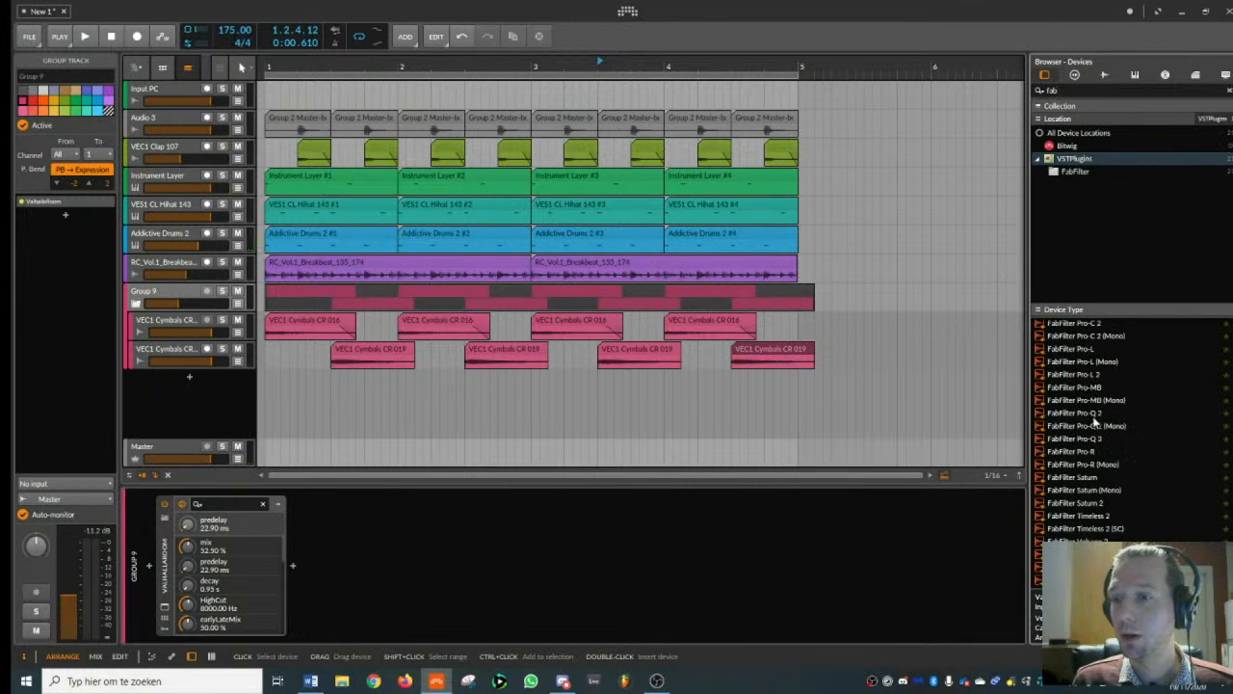
{"action": "double_click", "coordinate": [1095, 414]}
{"action": "left_click_drag", "start_coordinate": [287, 305], "coordinate": [655, 298]}
{"action": "key", "text": "space"}
{"action": "left_click", "coordinate": [303, 241]}
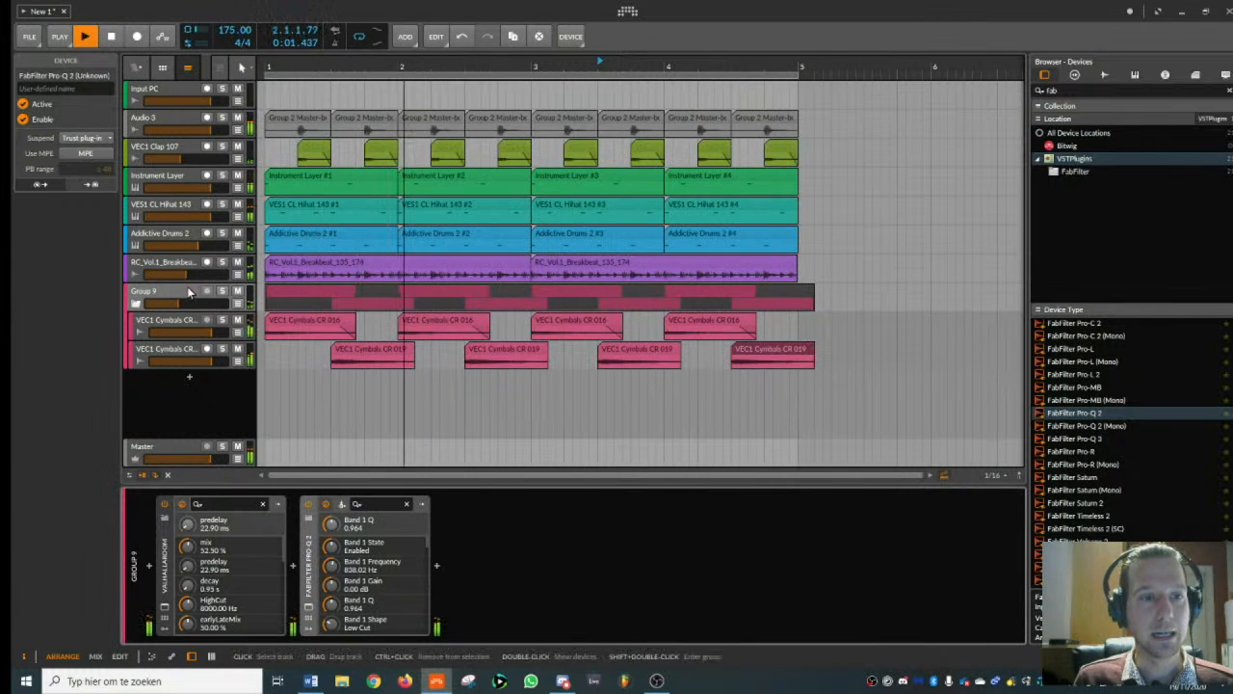
- Lower the crash group's volume further during playback, stop the beat and collapse the group
{"action": "left_click", "coordinate": [174, 300]}
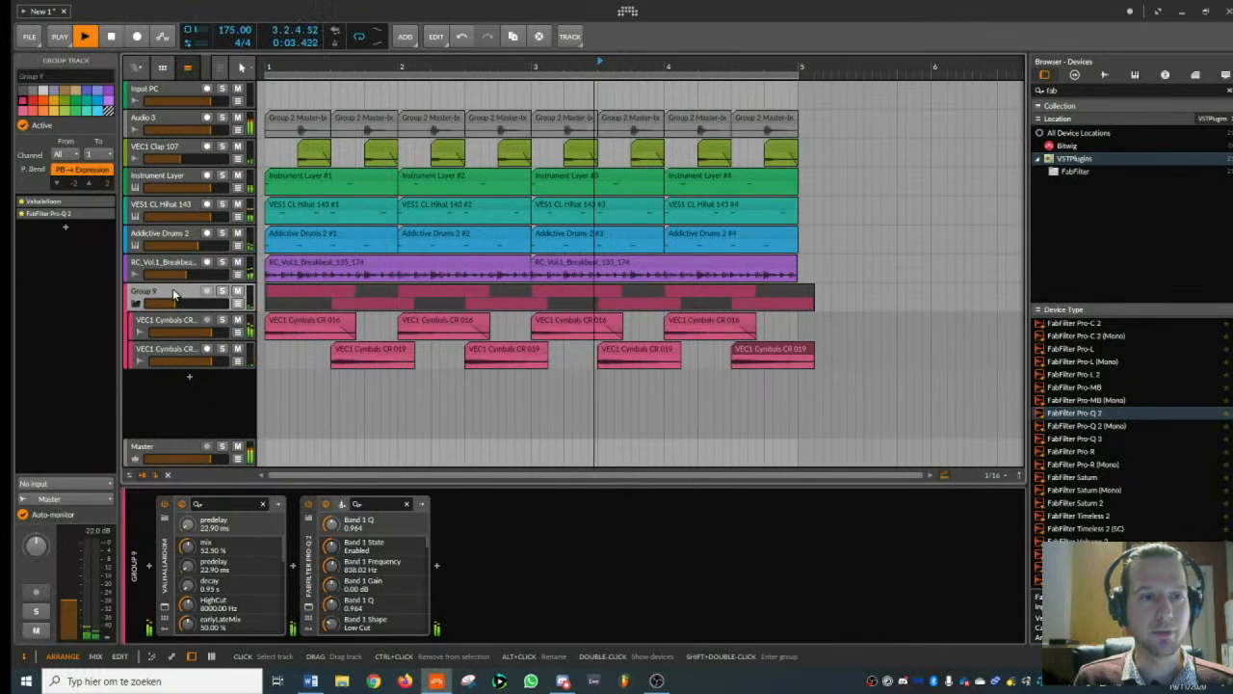
{"action": "key", "text": "space"}
{"action": "left_click", "coordinate": [136, 303]}
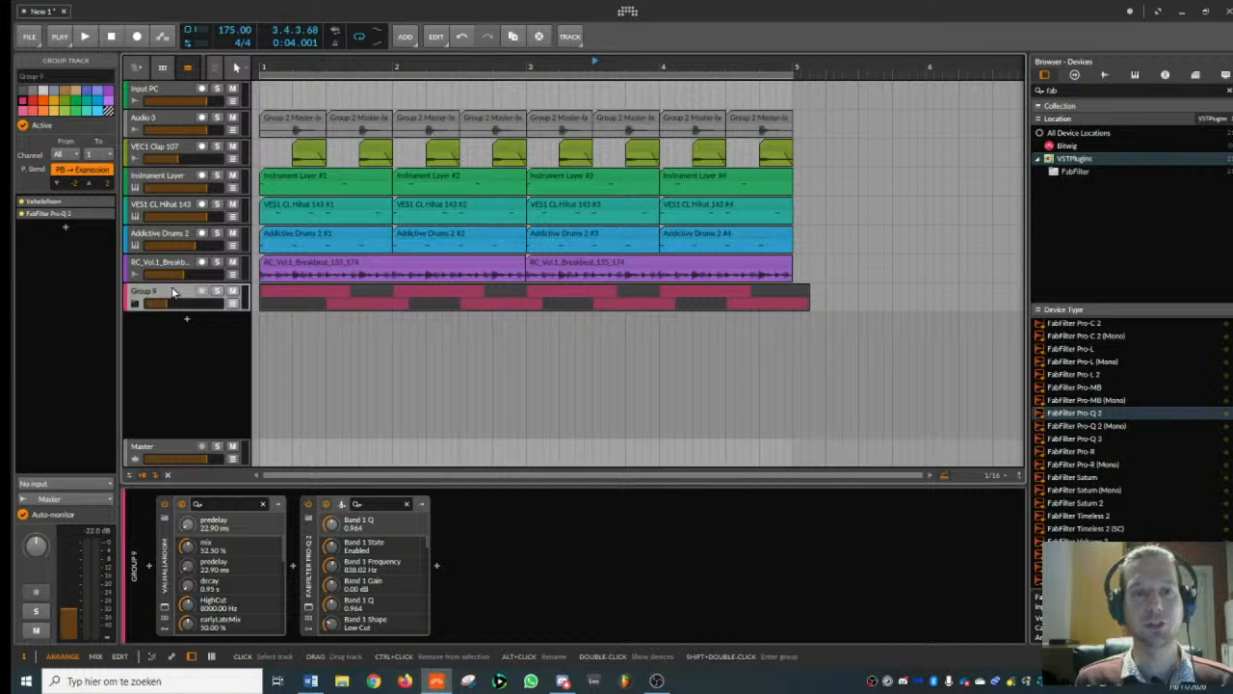
- Group all drum tracks from Audio 3 down to the crash group into one group
{"action": "left_click", "coordinate": [182, 120]}
{"action": "left_click", "coordinate": [168, 291], "text": "shift"}
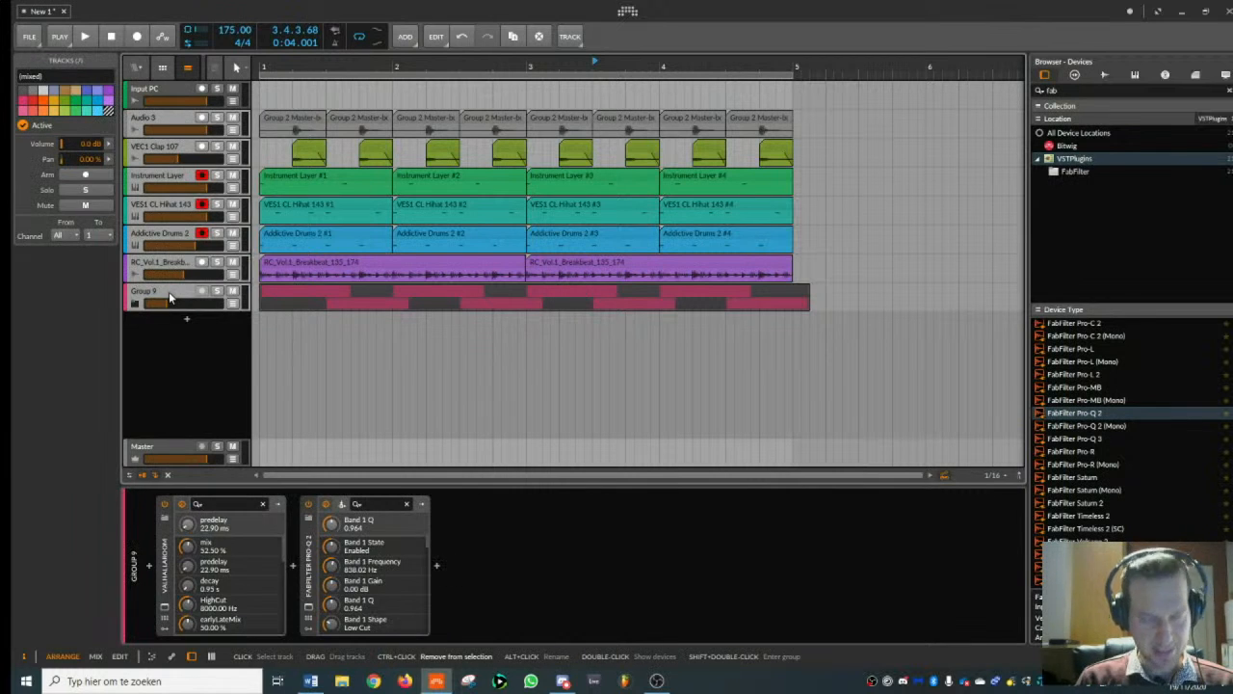
{"action": "key", "text": "ctrl+g"}
- Add FabFilter Pro-Q 3 to the new drum group with a low cut at about 35 Hz and start playback
{"action": "left_click_drag", "start_coordinate": [1116, 91], "coordinate": [897, 100]}
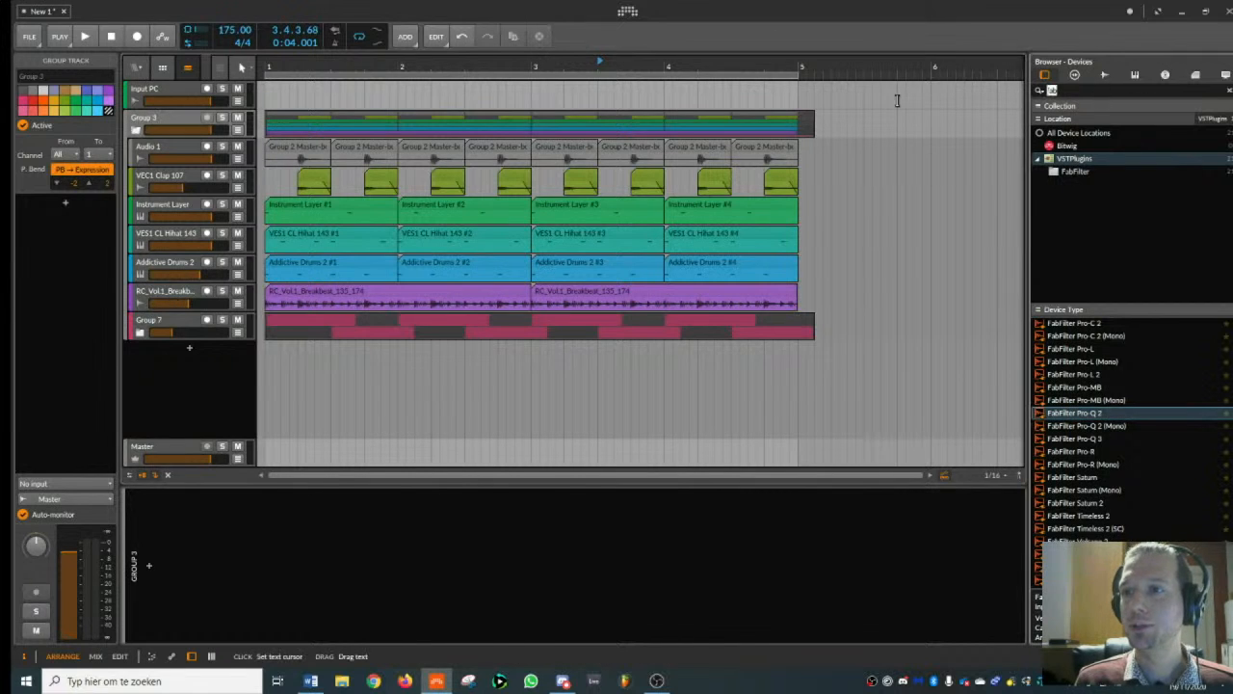
{"action": "double_click", "coordinate": [1099, 440]}
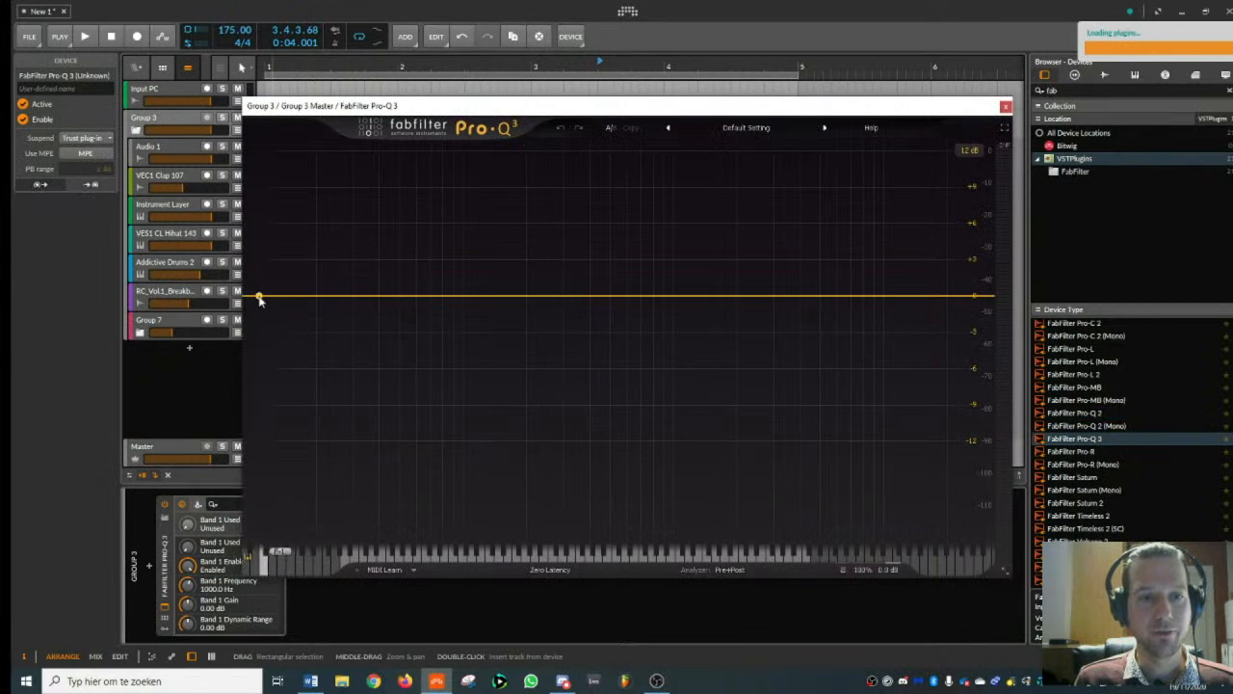
{"action": "left_click_drag", "start_coordinate": [258, 300], "coordinate": [367, 291]}
{"action": "key", "text": "space"}
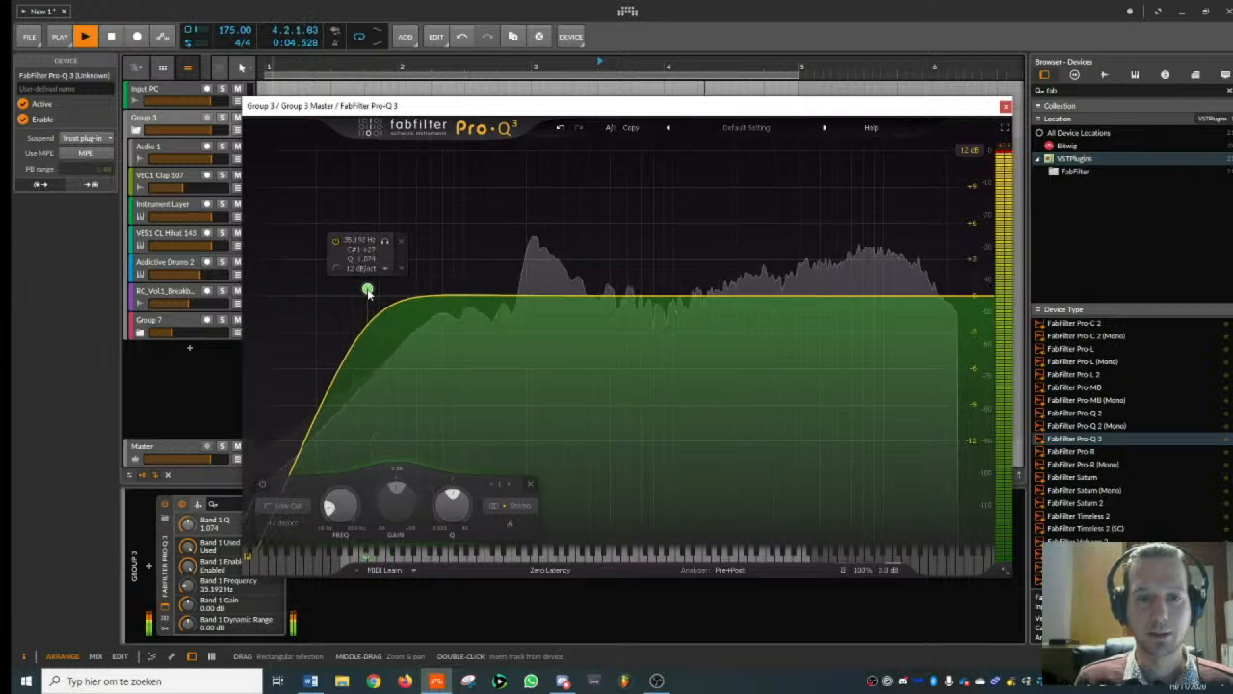
- Add a high cut at the highest frequencies and bell dips of -1.27 dB at 1259.8 Hz and -0.74 dB at about 311 Hz
{"action": "mouse_move", "coordinate": [974, 295]}
{"action": "left_mouse_down"}
{"action": "mouse_move", "coordinate": [945, 301]}
{"action": "mouse_move", "coordinate": [958, 297]}
{"action": "left_mouse_up"}
{"action": "left_click_drag", "start_coordinate": [693, 298], "coordinate": [695, 311]}
{"action": "scroll", "coordinate": [692, 305], "scroll_direction": "up", "scroll_amount": 5}
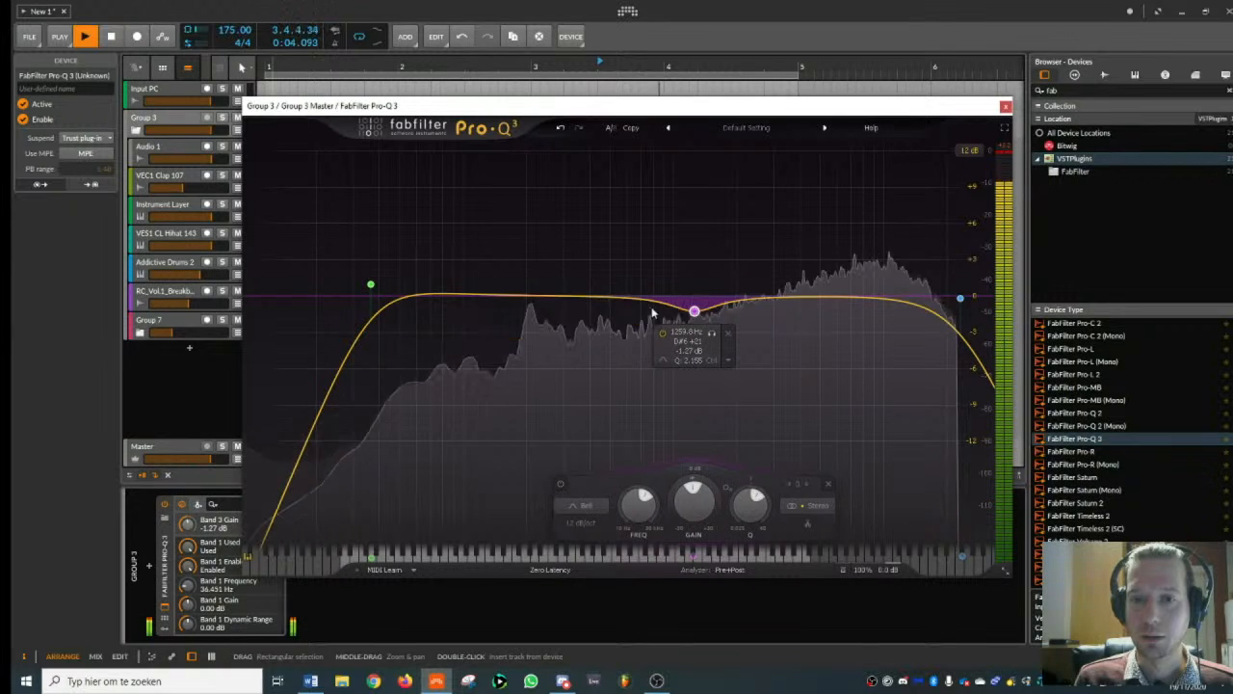
{"action": "left_click", "coordinate": [568, 304]}
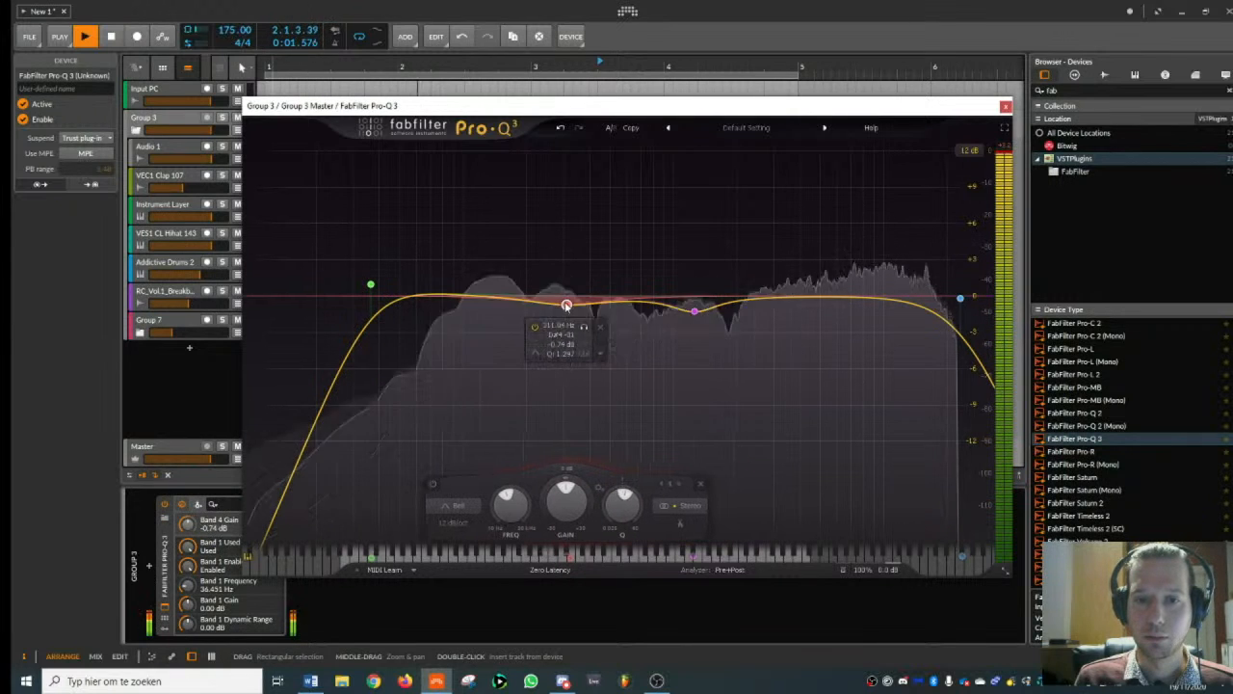
- Reduce the group EQ's low-mid dip to -0.11 dB, raise the low cut to about 46 Hz, and stop playback
{"action": "left_click_drag", "start_coordinate": [567, 304], "coordinate": [568, 298]}
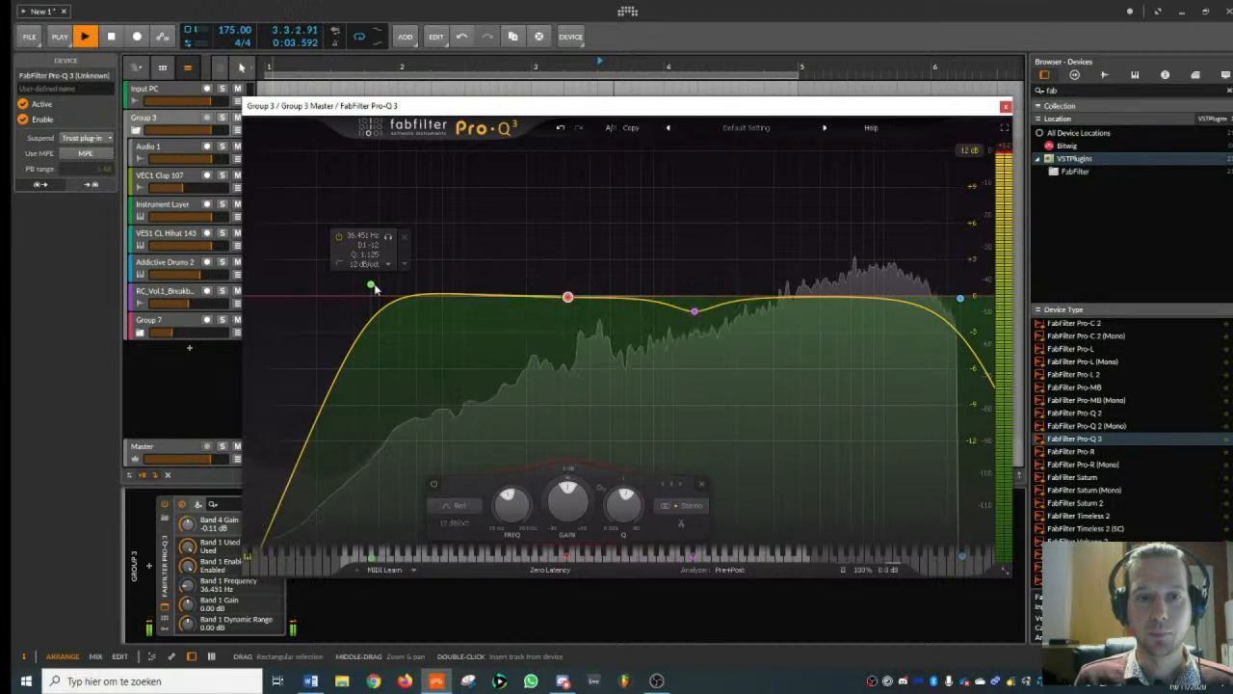
{"action": "left_click_drag", "start_coordinate": [373, 286], "coordinate": [395, 277]}
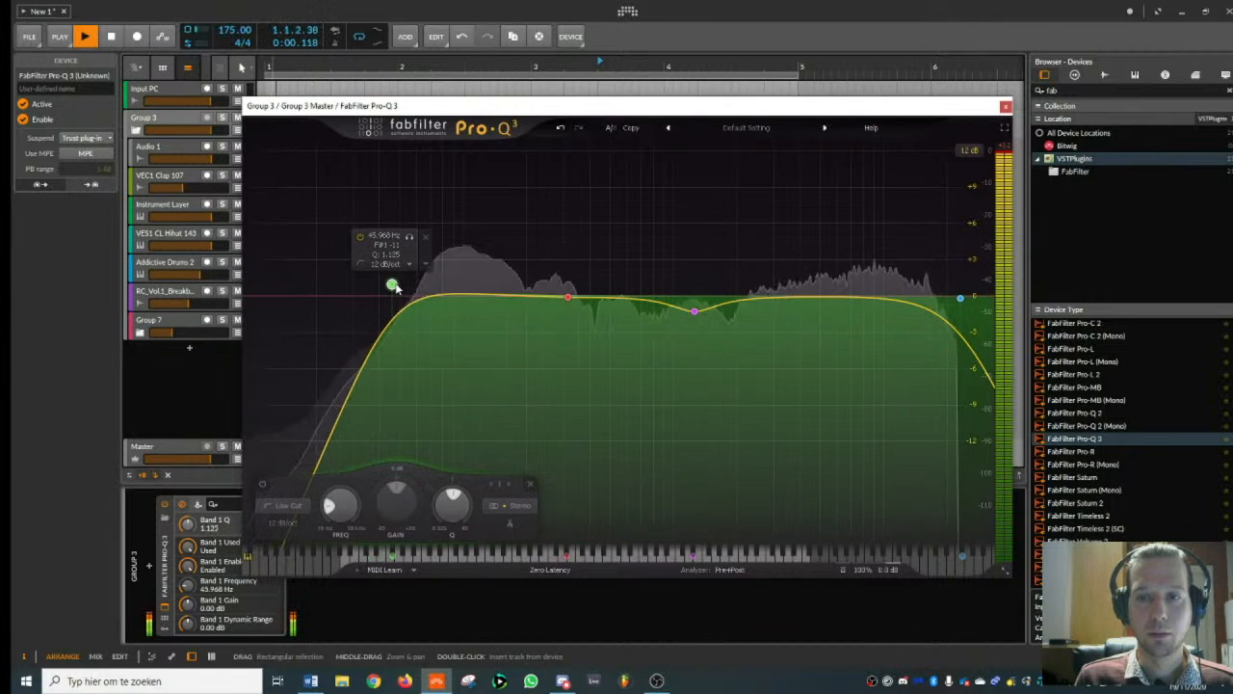
{"action": "key", "text": "space"}
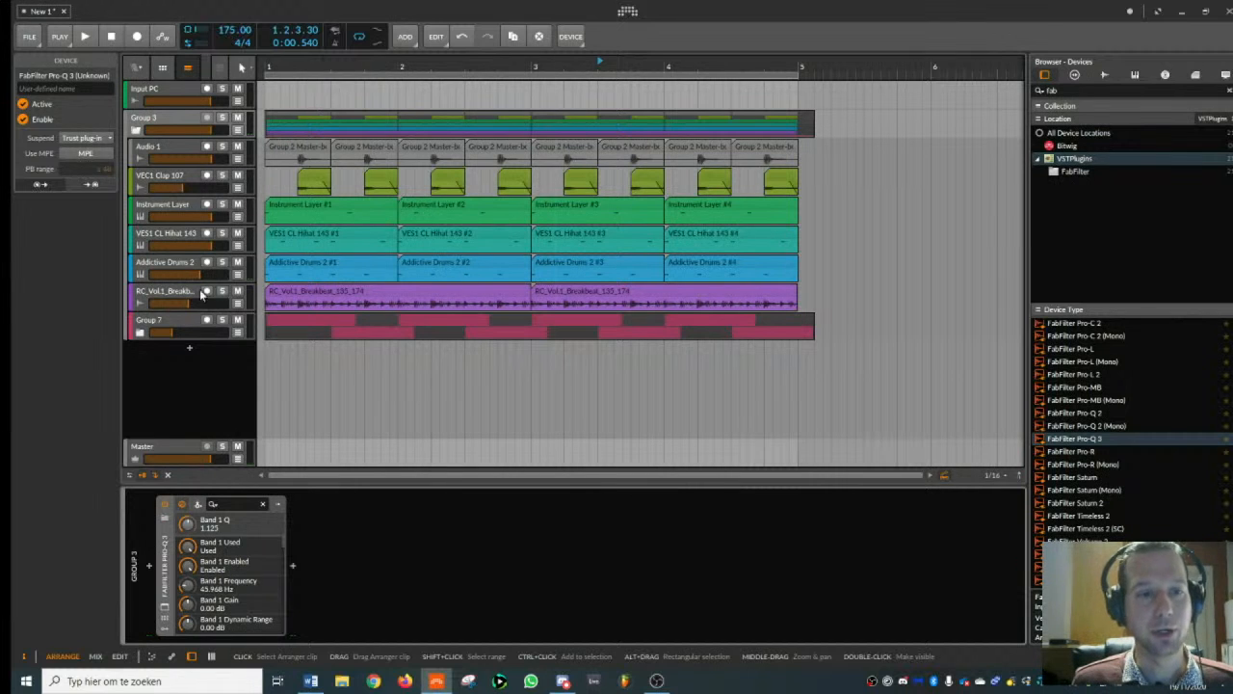
- Add iZotope Ozone 7 Dynamics after the EQ on the drum group and close its window
{"action": "left_click", "coordinate": [185, 123]}
{"action": "left_click_drag", "start_coordinate": [1083, 92], "coordinate": [893, 109]}
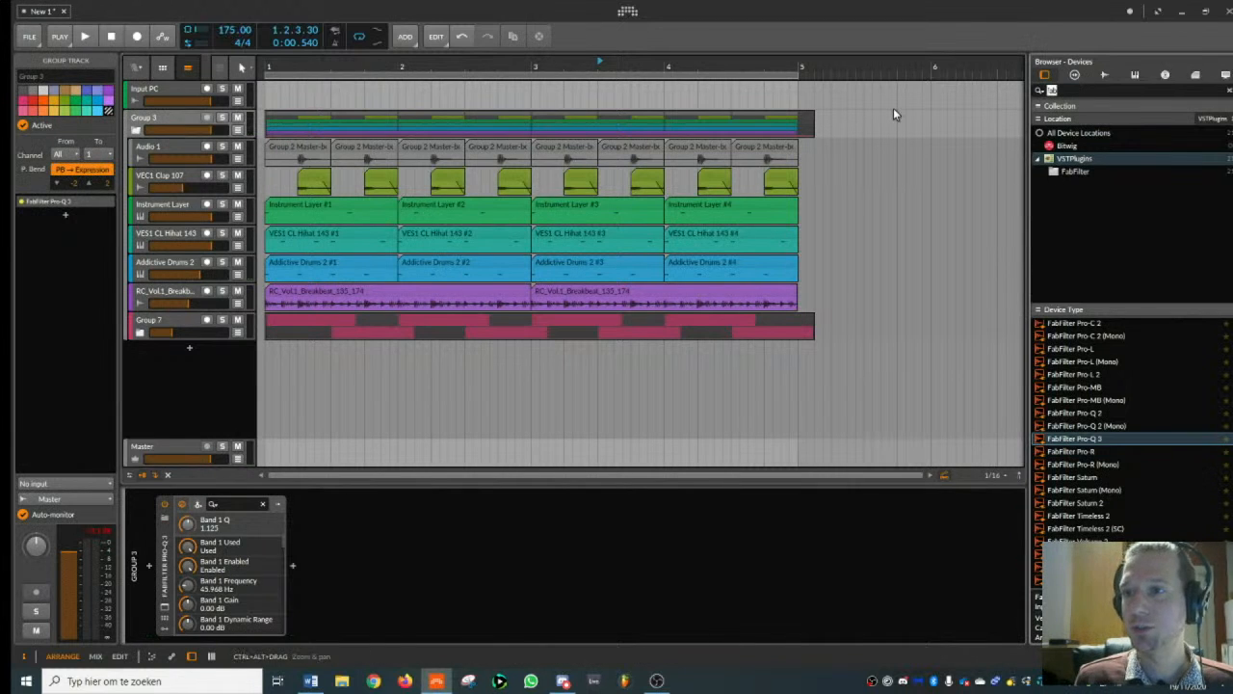
{"action": "type", "text": "dy"}
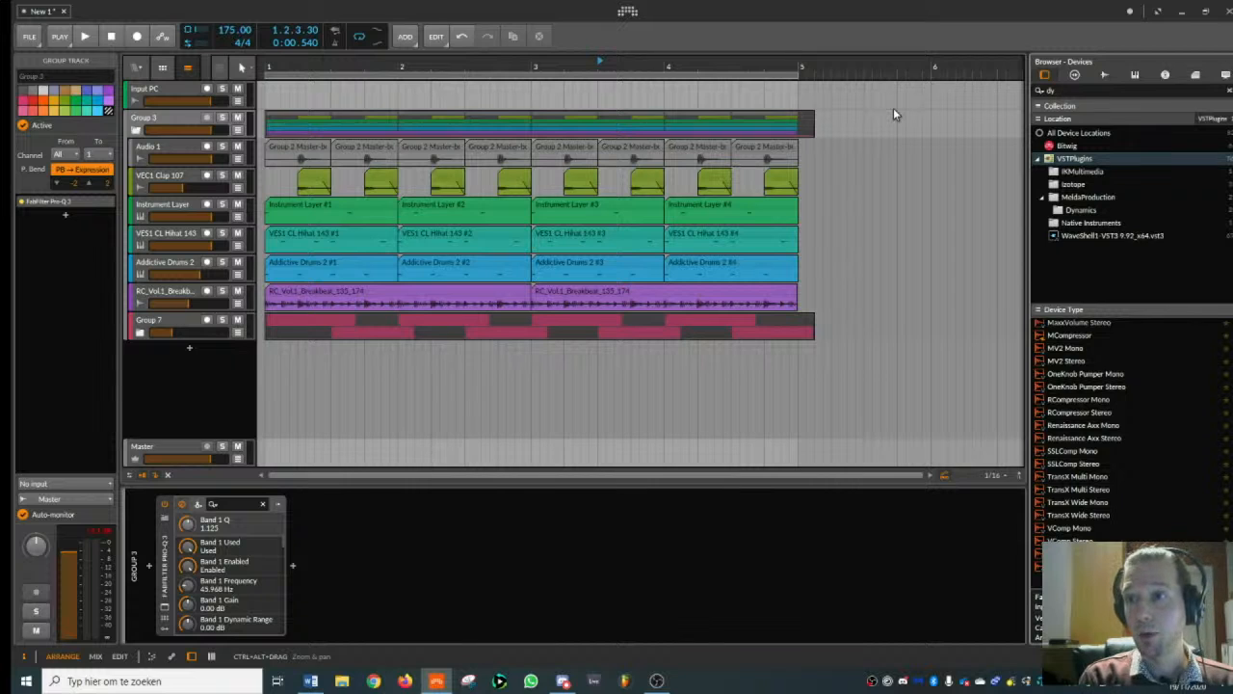
{"action": "type", "text": "namic"}
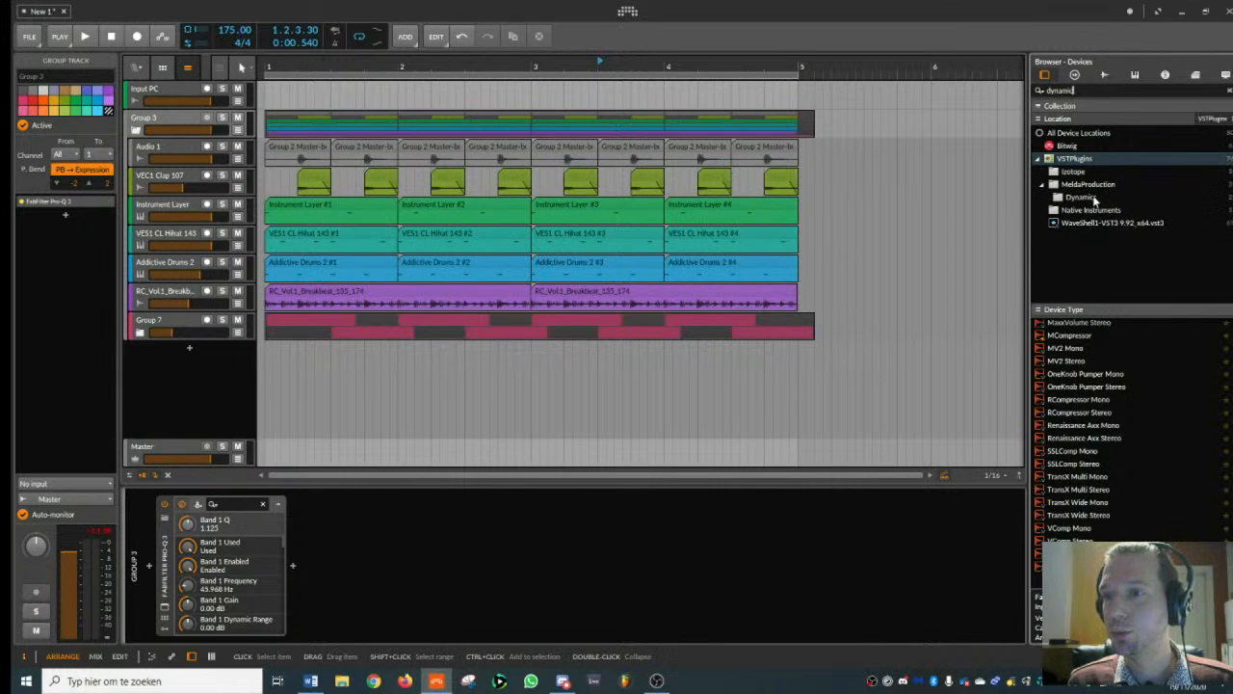
{"action": "left_click", "coordinate": [1074, 171]}
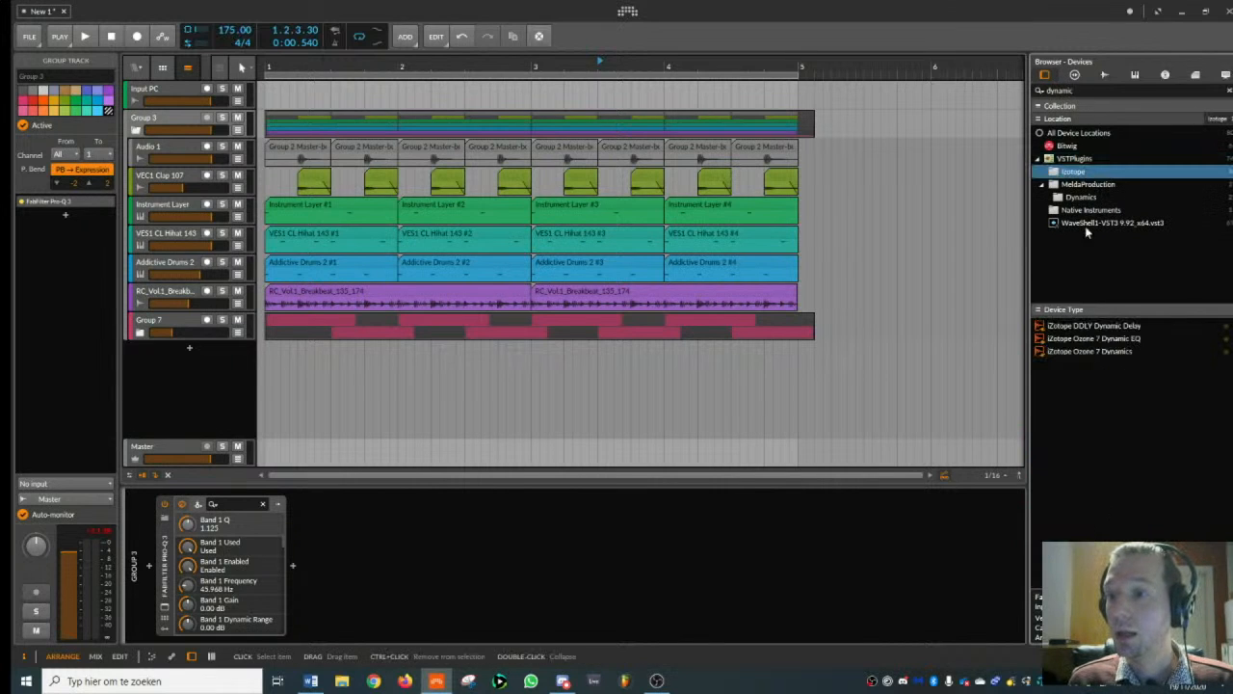
{"action": "double_click", "coordinate": [1092, 353]}
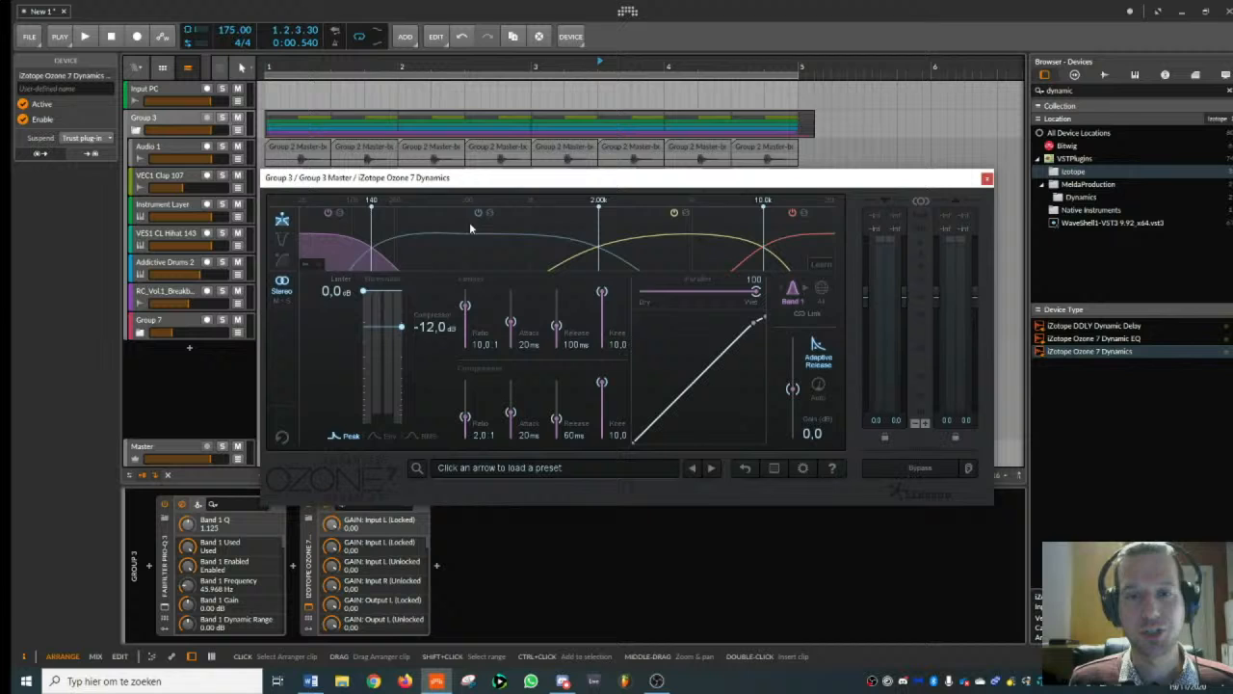
{"action": "left_click", "coordinate": [986, 178]}
- Add PSP VintageWarmer2 to the end of the drum group's device chain
{"action": "type", "text": "vintage"}
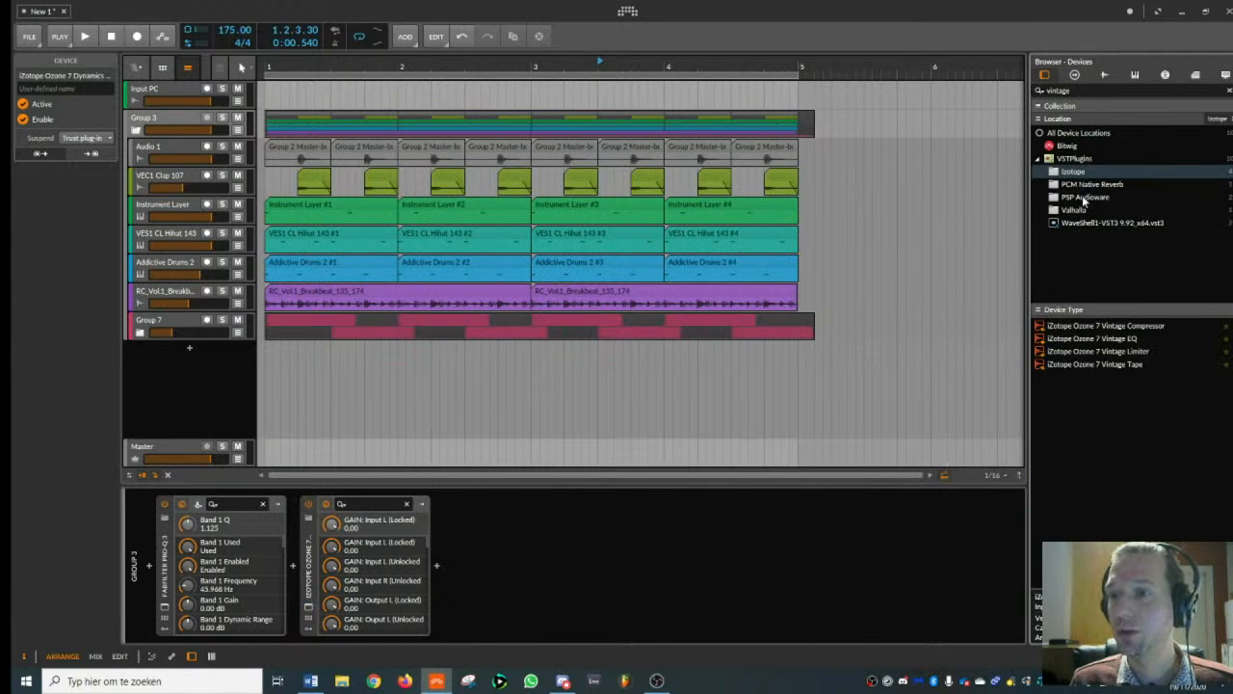
{"action": "left_click", "coordinate": [1085, 197]}
{"action": "double_click", "coordinate": [1081, 339]}
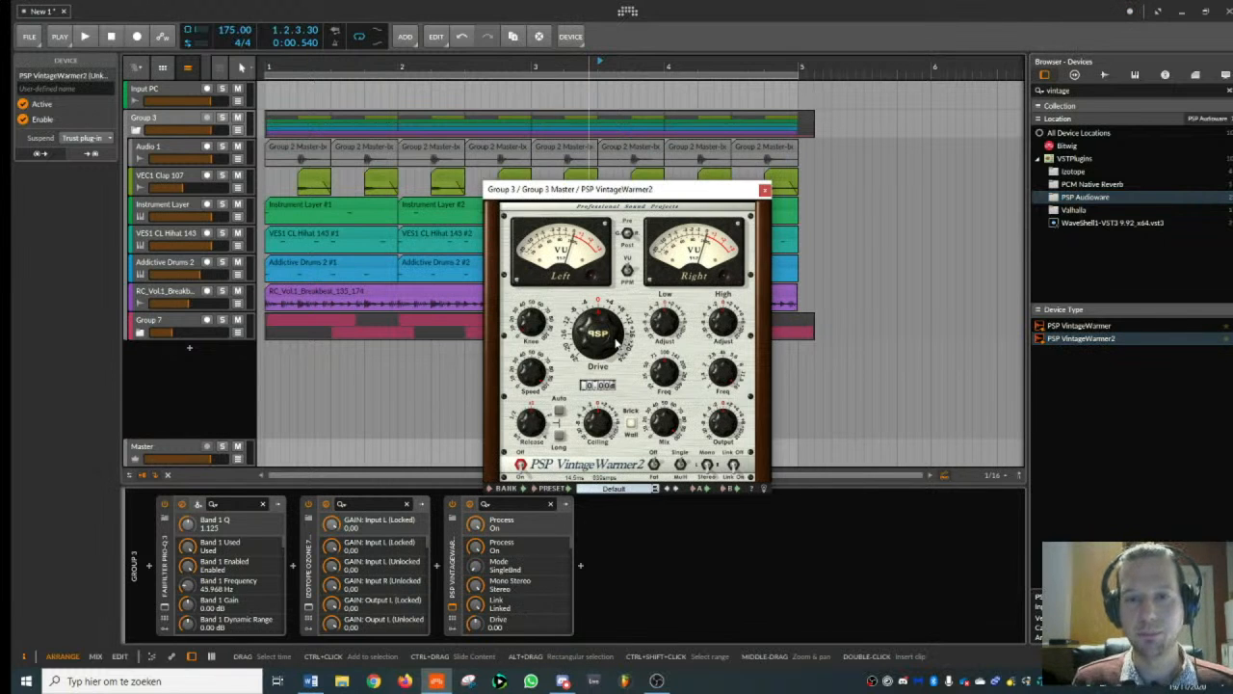
- Set VintageWarmer2's Drive to 2.64, Knee to 12.2 and, during playback, Mix to 35.2; close it and stop the beat
{"action": "left_click_drag", "start_coordinate": [604, 340], "coordinate": [540, 293]}
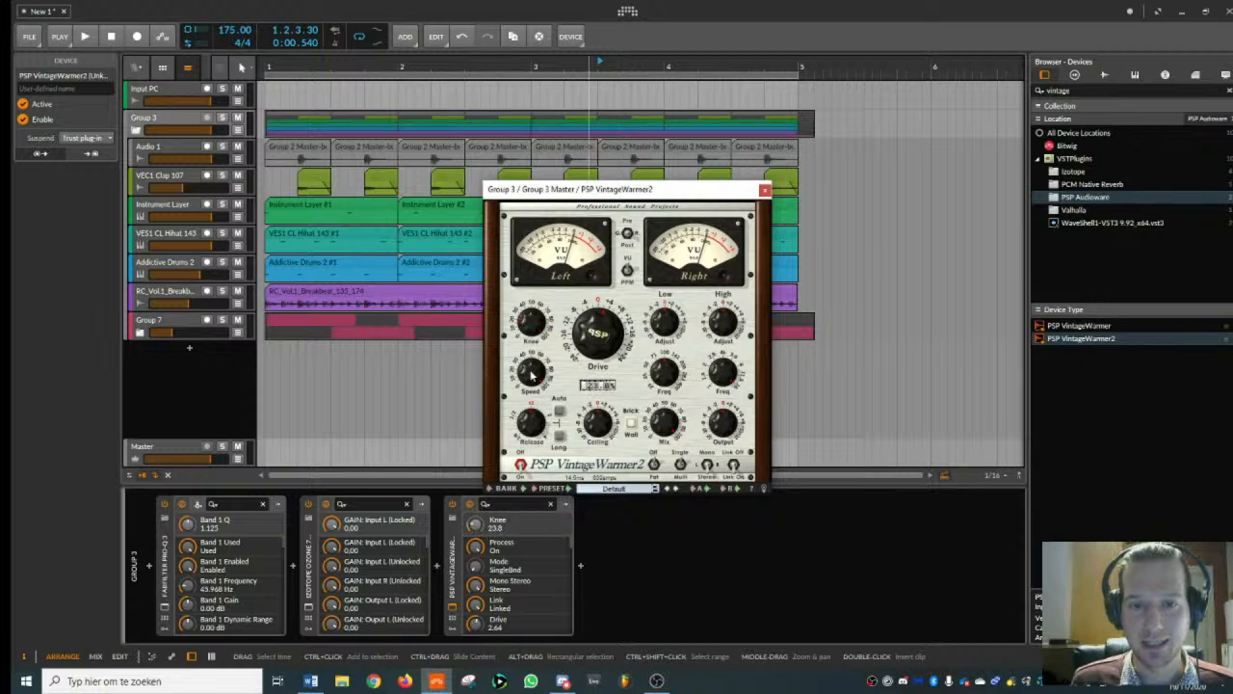
{"action": "left_click_drag", "start_coordinate": [531, 373], "coordinate": [530, 384]}
{"action": "key", "text": "space"}
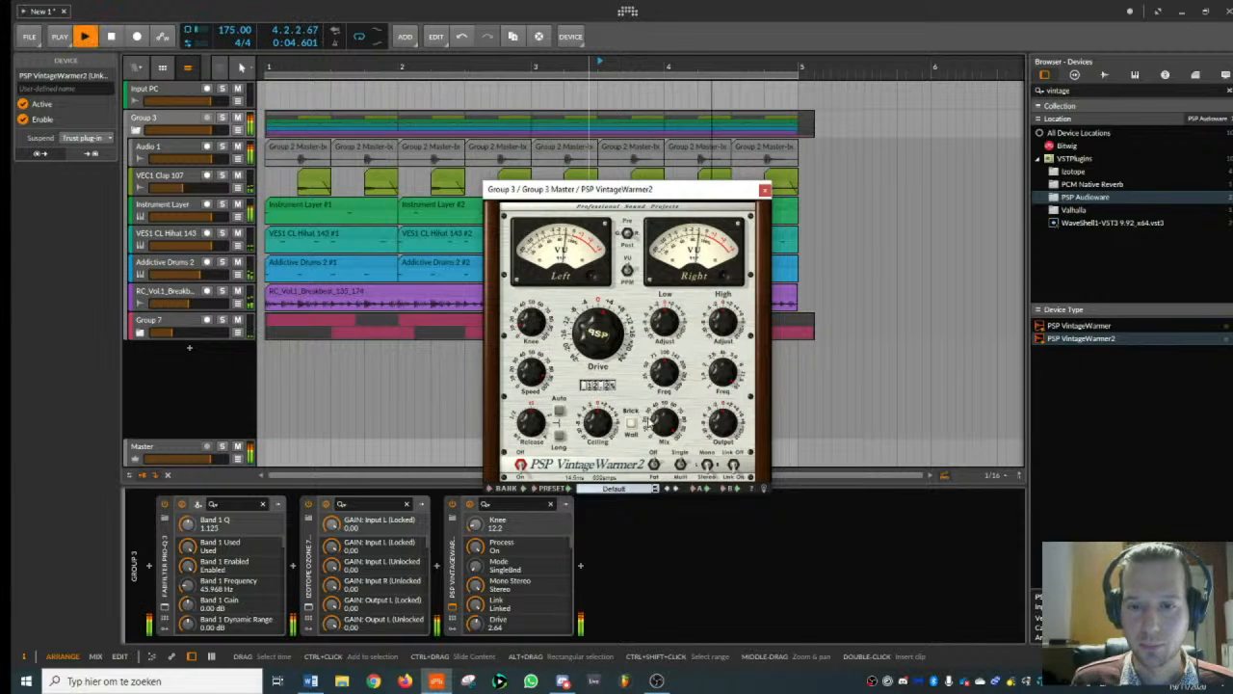
{"action": "left_click_drag", "start_coordinate": [663, 424], "coordinate": [681, 548]}
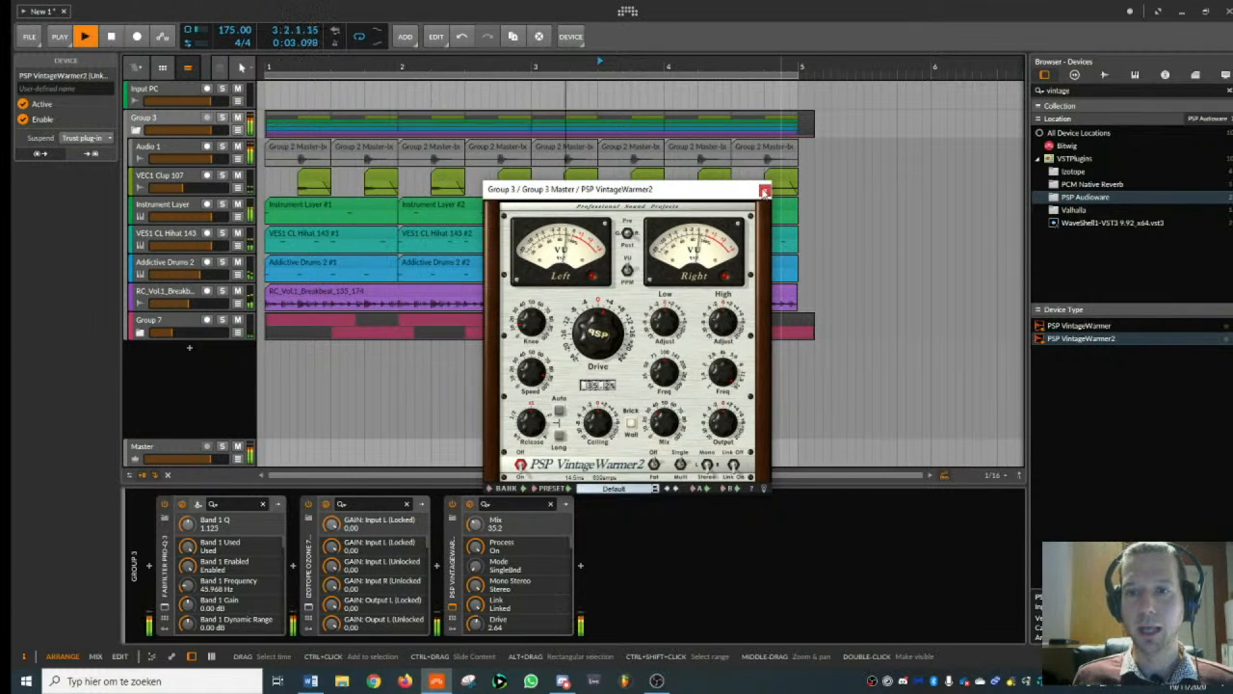
{"action": "left_click", "coordinate": [764, 191]}
{"action": "key", "text": "space"}
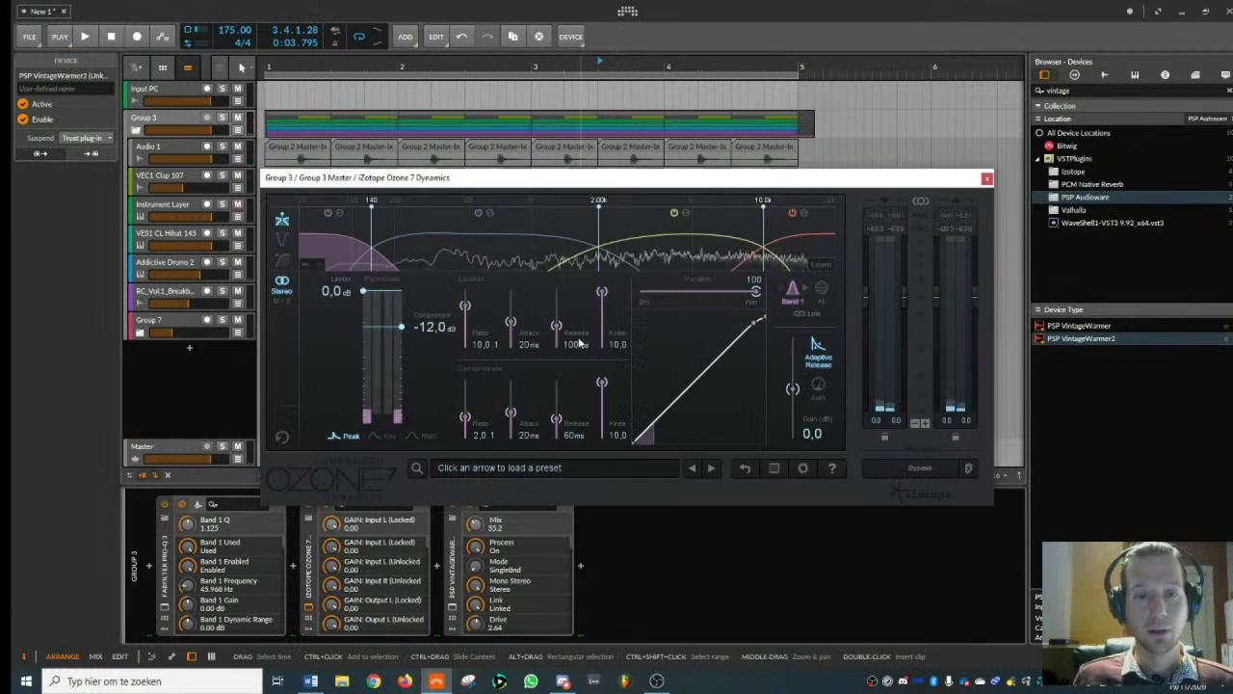
- In Ozone 7 Dynamics, move the lowest crossover to about 265 Hz and set band 2's compressor threshold to -8.9 dB
{"action": "key", "text": "space"}
{"action": "left_click", "coordinate": [425, 248]}
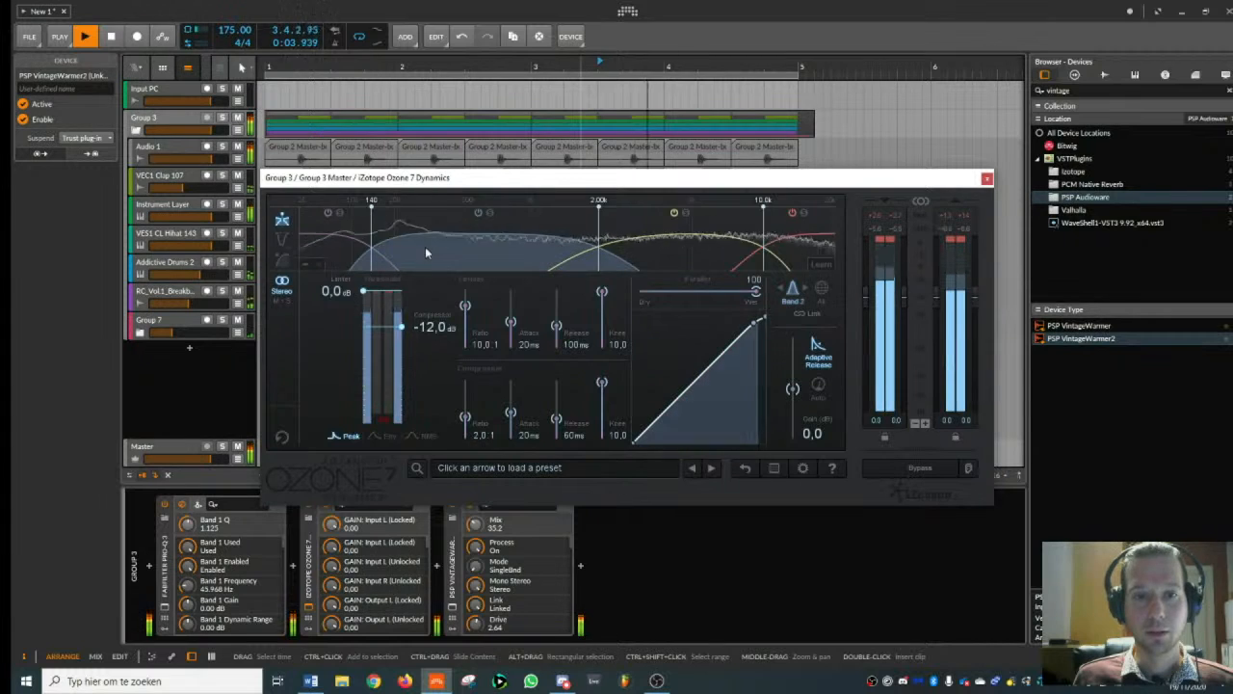
{"action": "left_click_drag", "start_coordinate": [401, 327], "coordinate": [402, 328]}
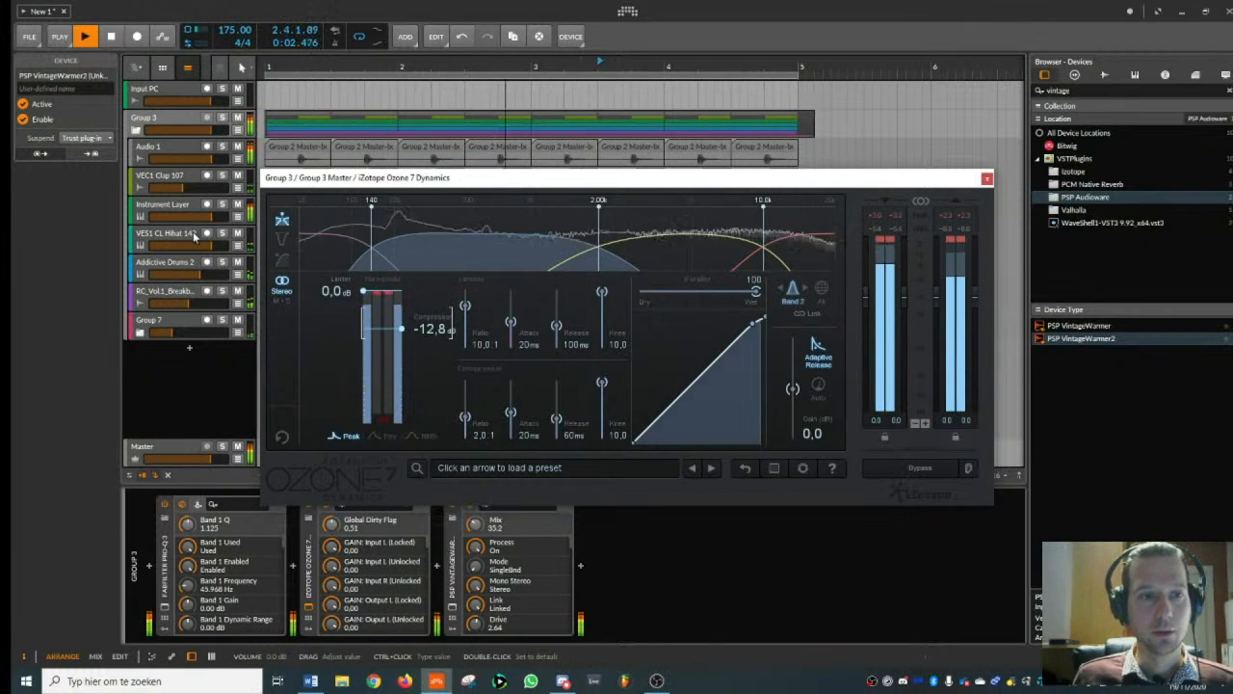
{"action": "left_click", "coordinate": [194, 237]}
{"action": "left_click_drag", "start_coordinate": [371, 251], "coordinate": [414, 252]}
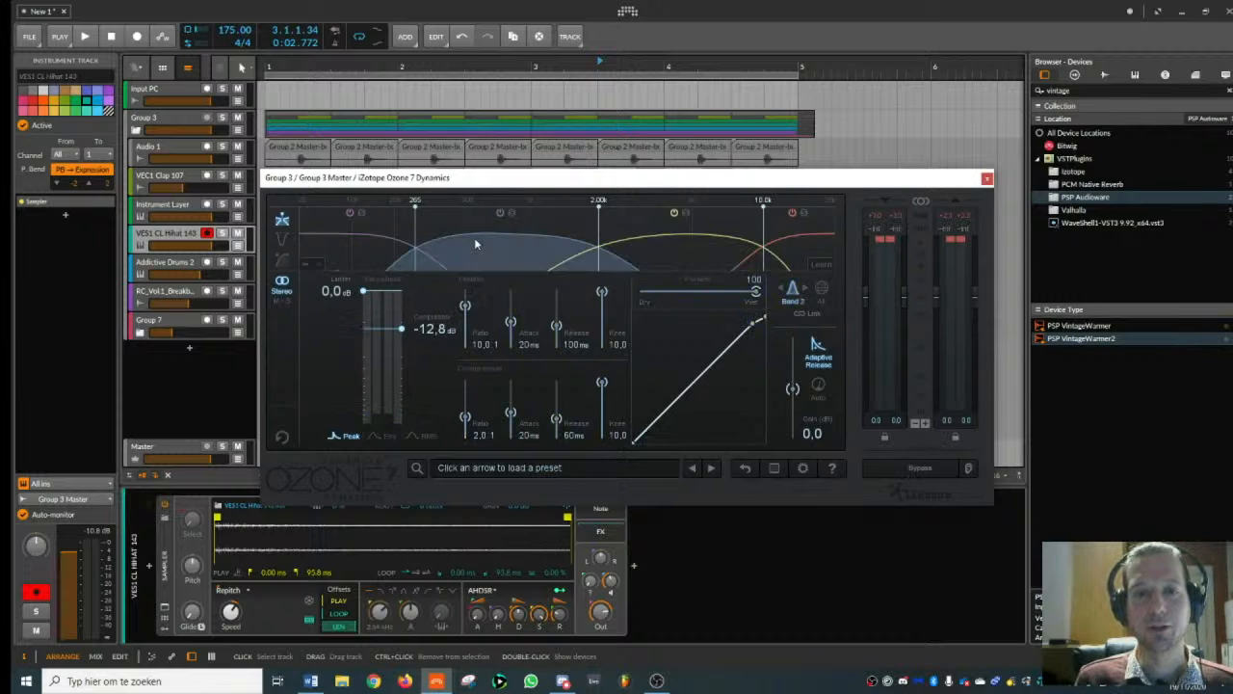
{"action": "left_click_drag", "start_coordinate": [401, 328], "coordinate": [401, 319]}
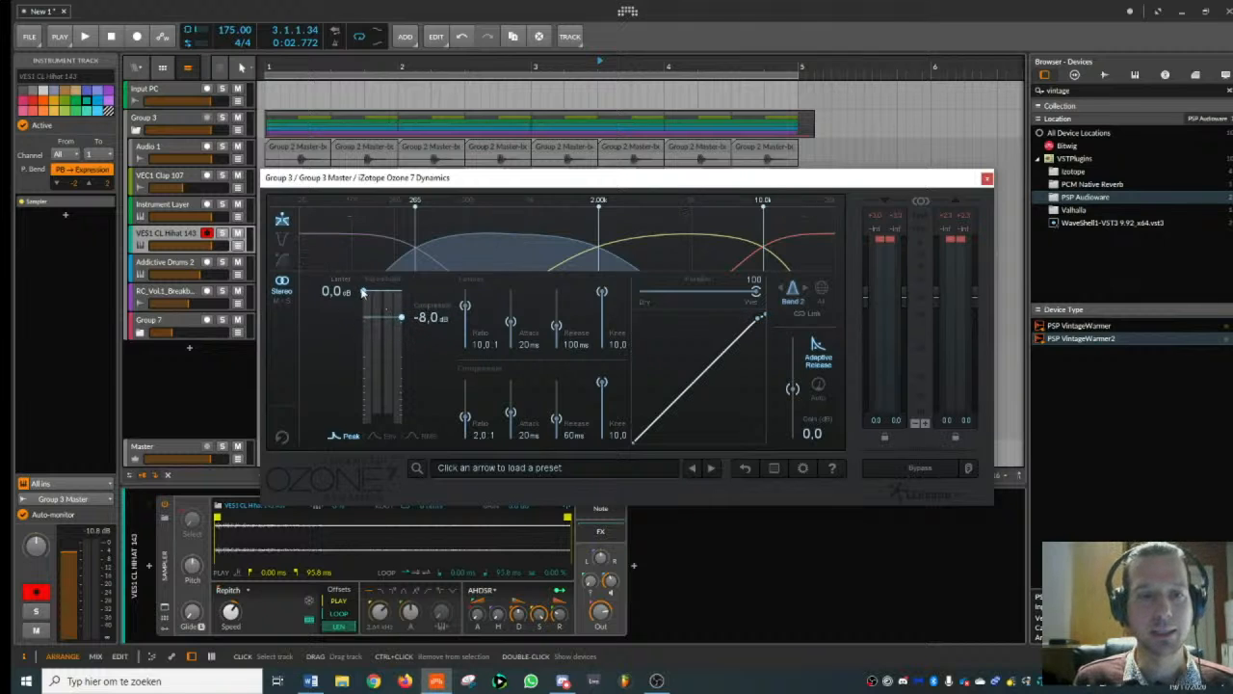
{"action": "left_click_drag", "start_coordinate": [402, 321], "coordinate": [401, 323]}
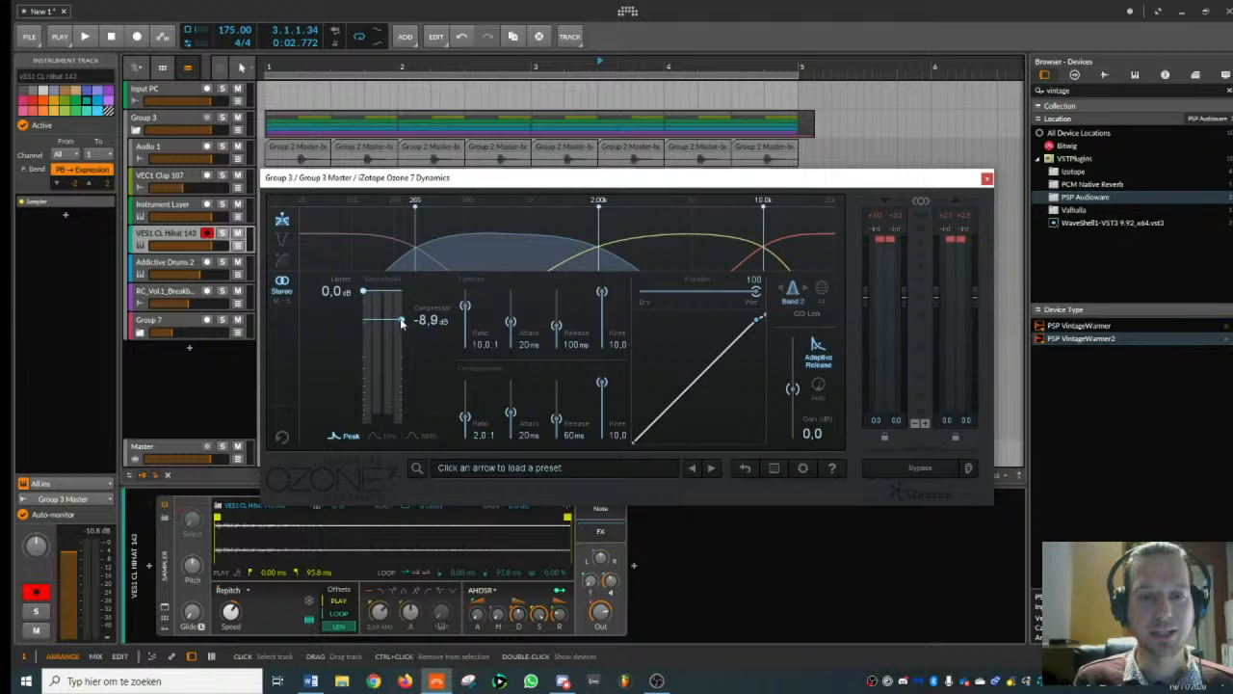
- During playback, move the lowest crossover to about 290 Hz and set band 2's compressor threshold to -9.7 dB
{"action": "key", "text": "space"}
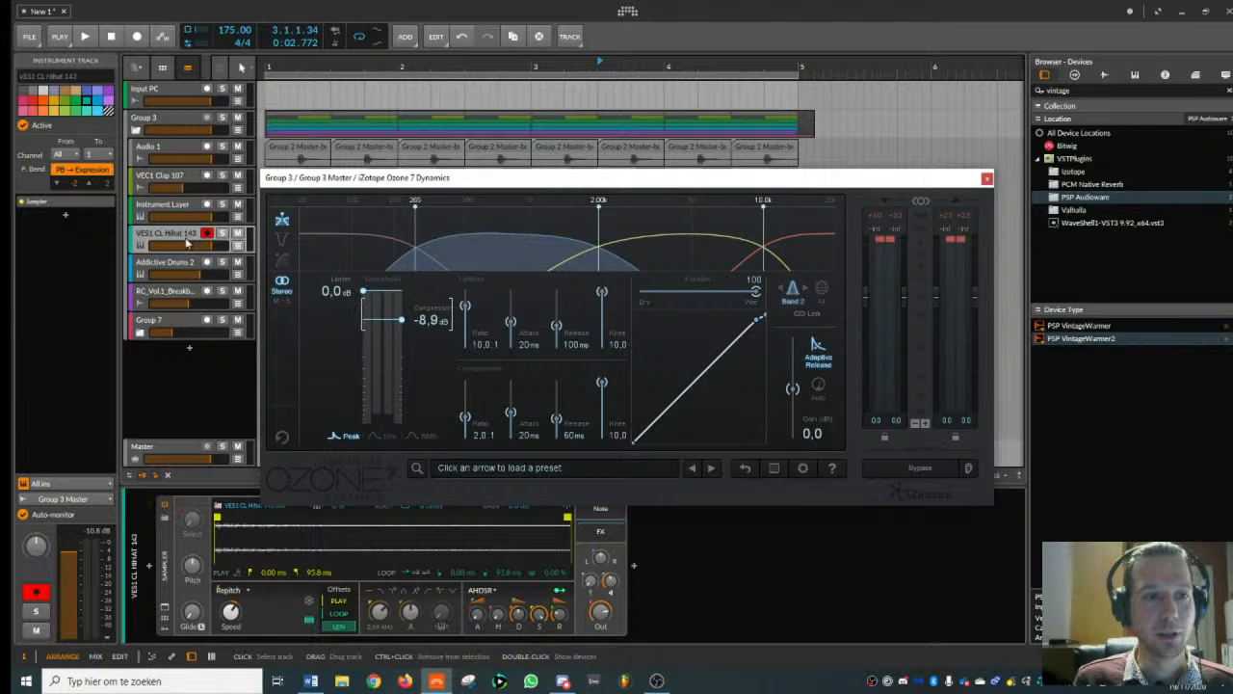
{"action": "left_click_drag", "start_coordinate": [403, 320], "coordinate": [402, 328]}
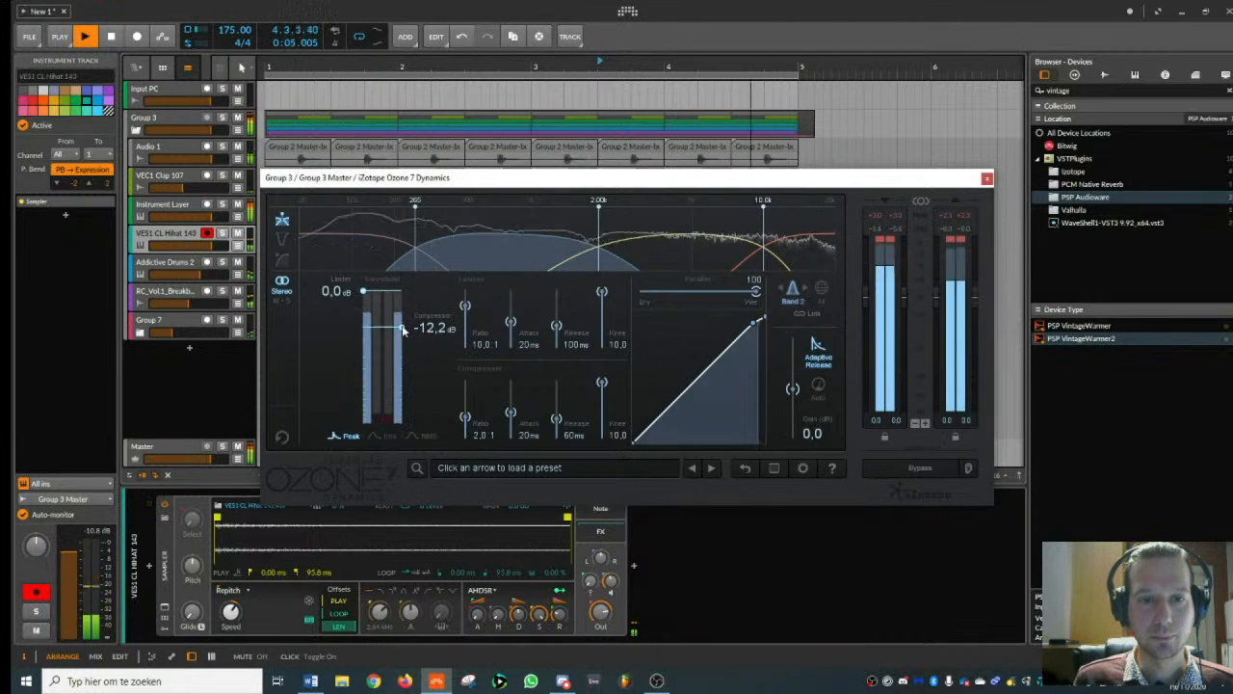
{"action": "left_click_drag", "start_coordinate": [415, 270], "coordinate": [422, 271]}
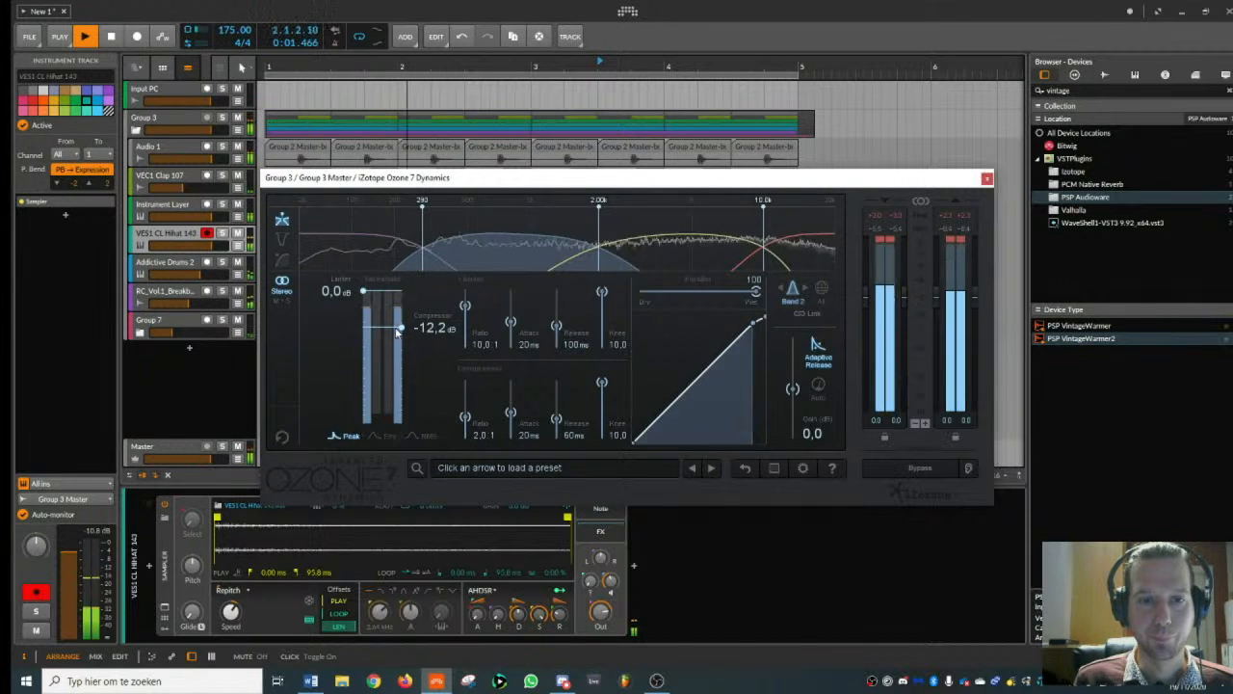
{"action": "left_click_drag", "start_coordinate": [402, 328], "coordinate": [402, 321]}
- Slightly raise band 1's compressor threshold and band 2's gain while checking the other bands, and close Ozone 7 Dynamics
{"action": "left_click", "coordinate": [788, 258]}
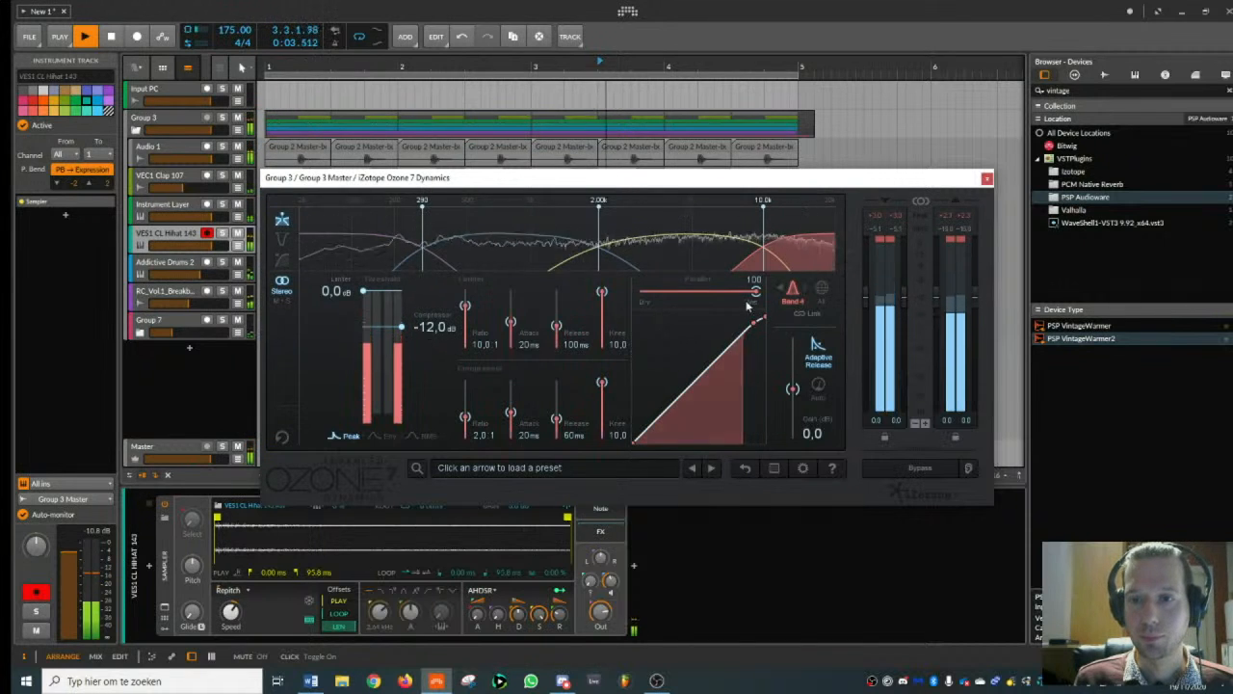
{"action": "left_click", "coordinate": [516, 257]}
{"action": "left_click", "coordinate": [410, 256]}
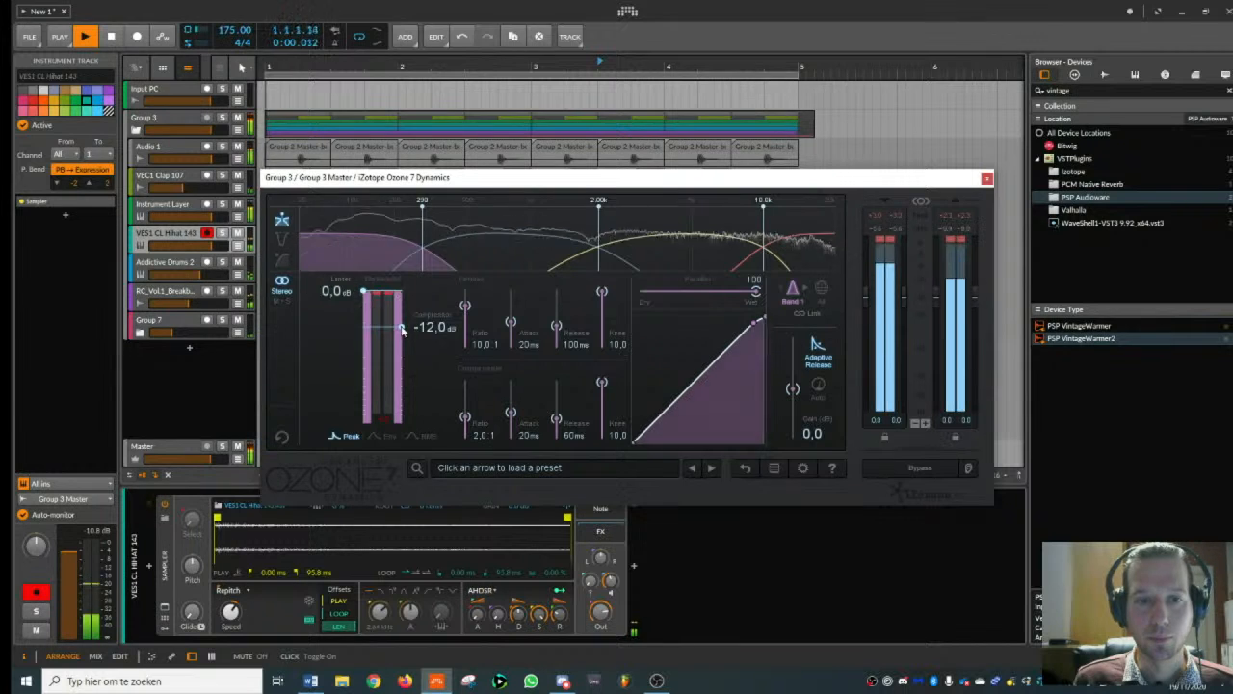
{"action": "left_click_drag", "start_coordinate": [402, 328], "coordinate": [404, 327]}
{"action": "left_click", "coordinate": [469, 262]}
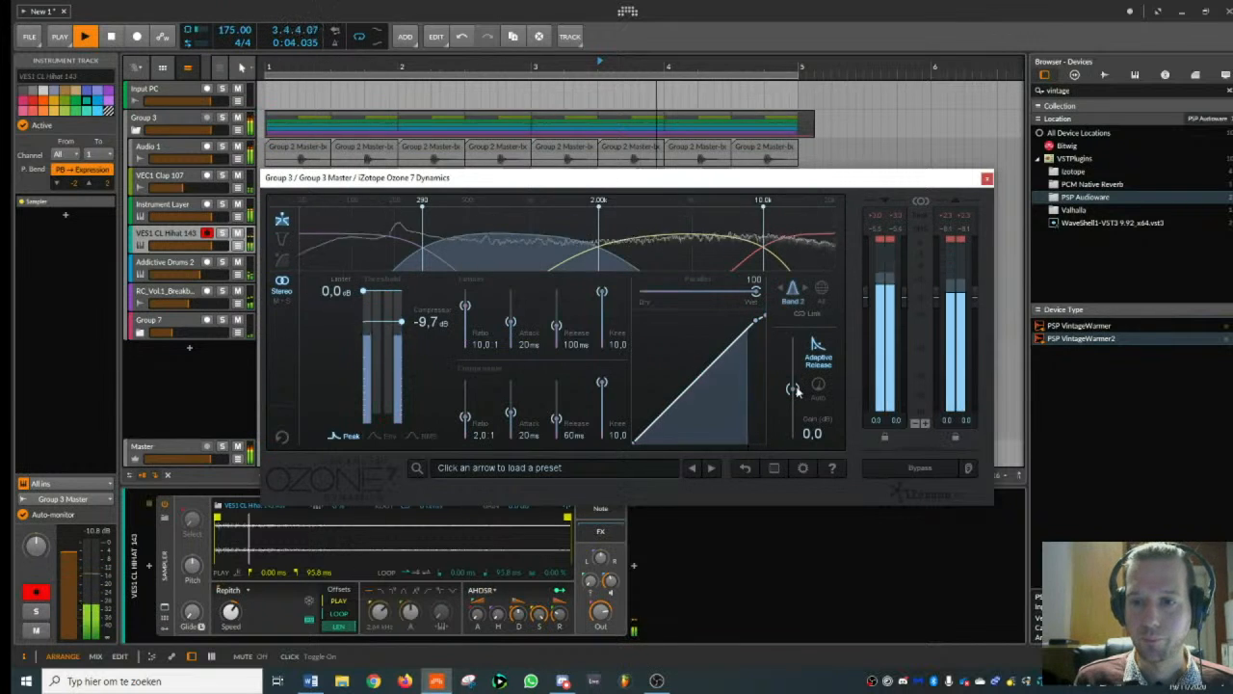
{"action": "left_click_drag", "start_coordinate": [793, 389], "coordinate": [793, 387]}
{"action": "left_click", "coordinate": [697, 269]}
{"action": "left_click", "coordinate": [796, 263]}
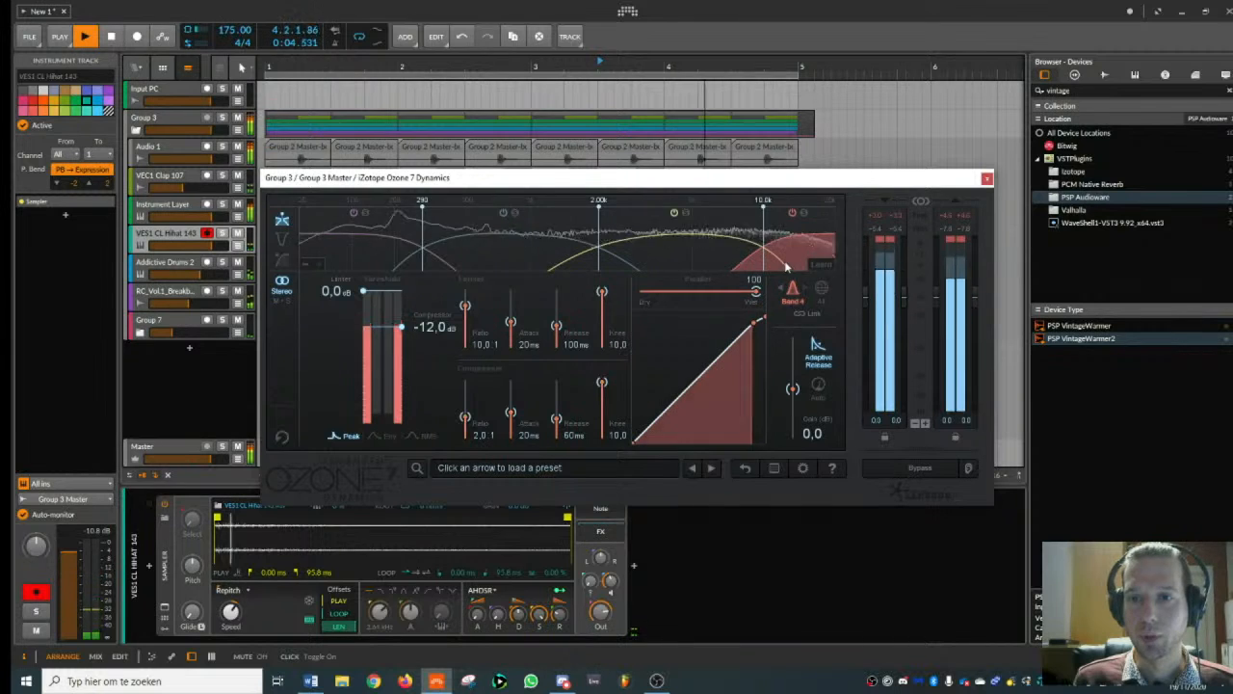
{"action": "left_click", "coordinate": [986, 179]}
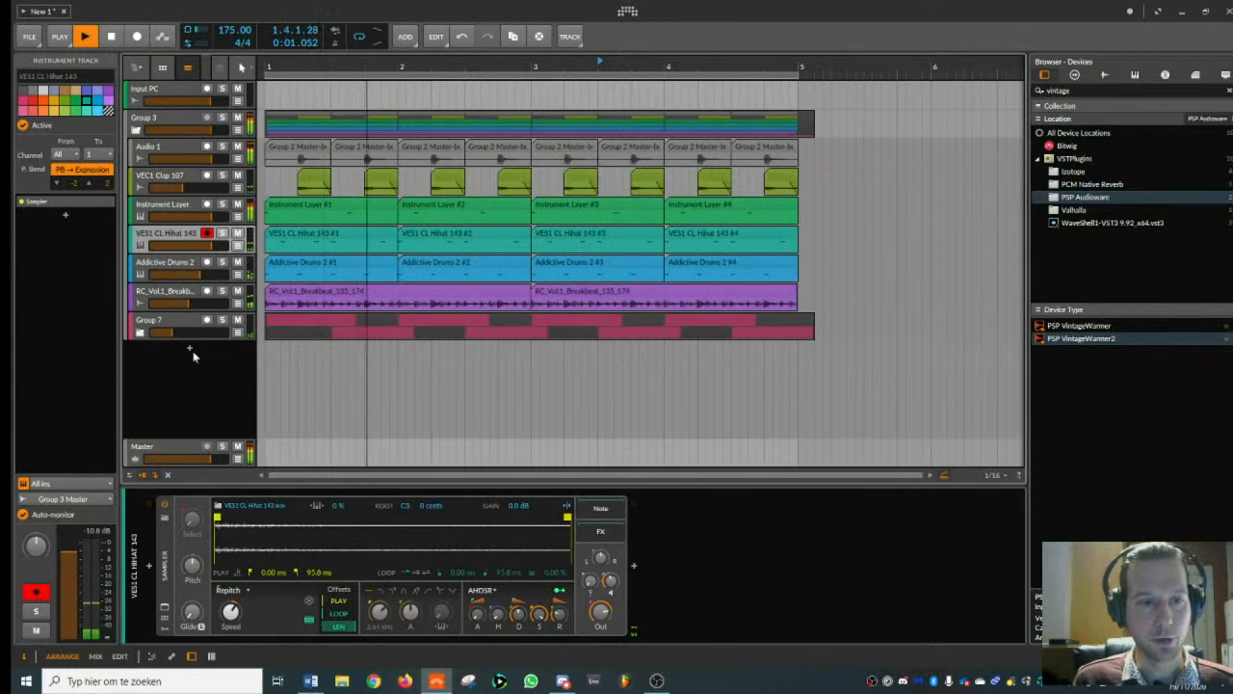
- Stop playback, rename the drum group to Drums and collapse it
{"action": "left_click", "coordinate": [164, 123]}
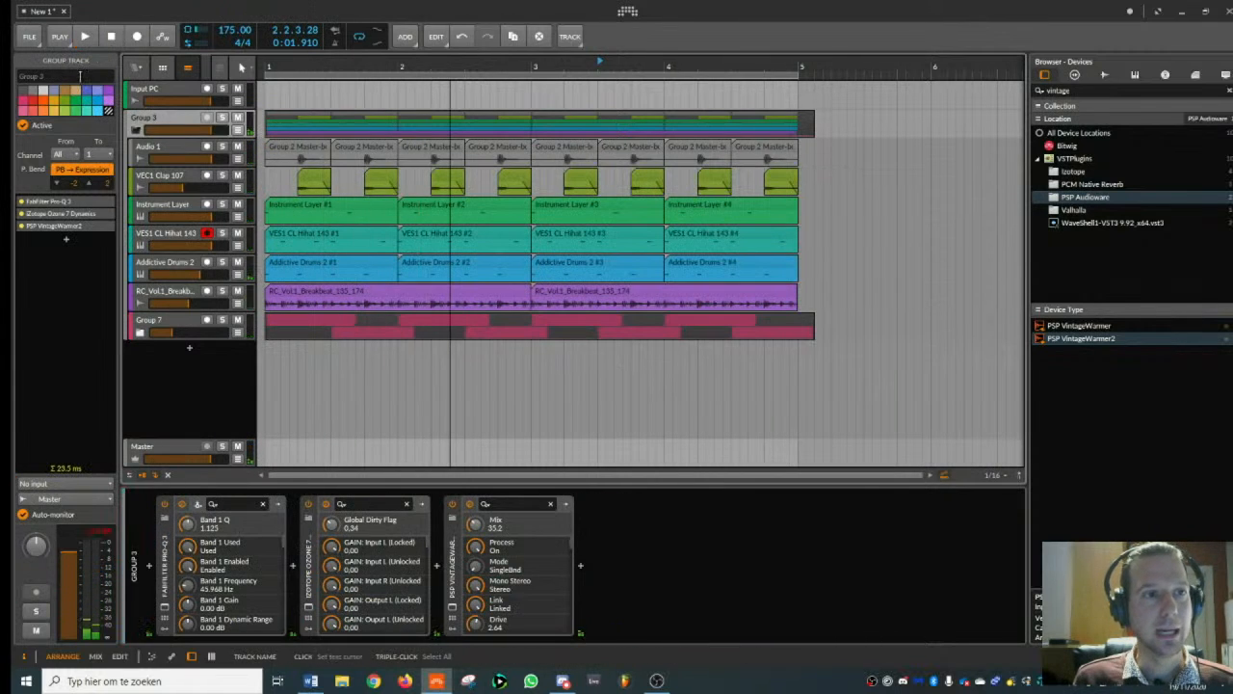
{"action": "double_click", "coordinate": [84, 74]}
{"action": "type", "text": "Drums"}
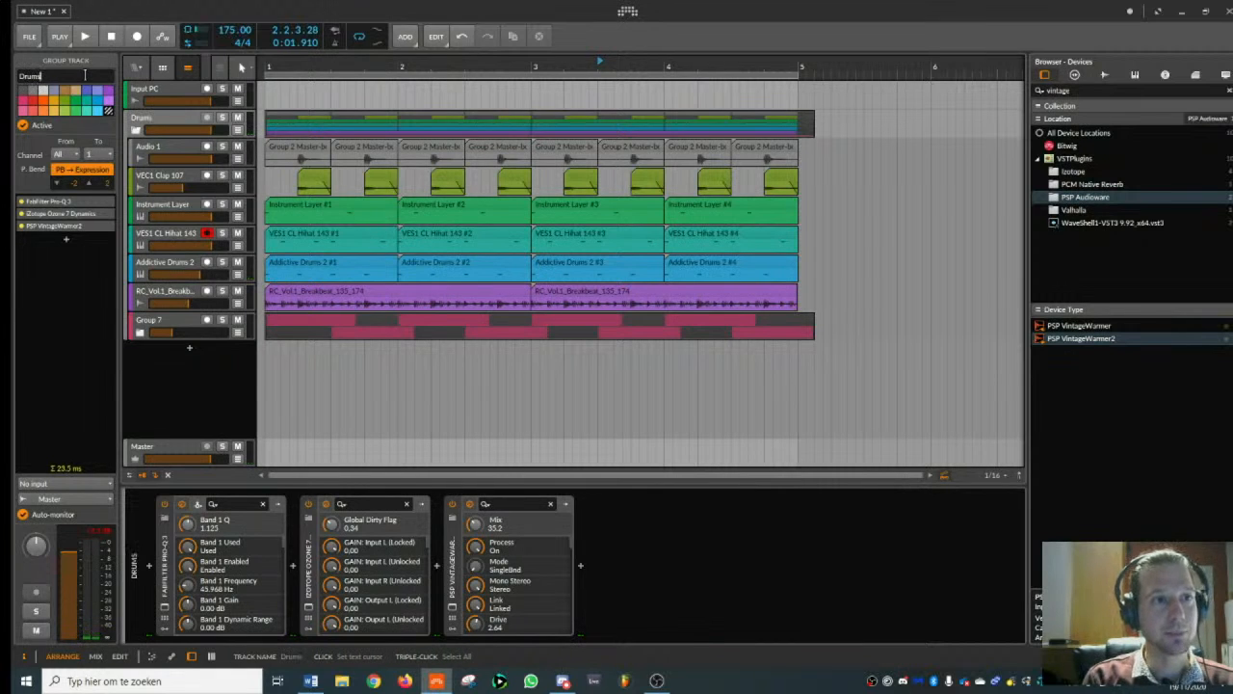
{"action": "double_click", "coordinate": [164, 122]}
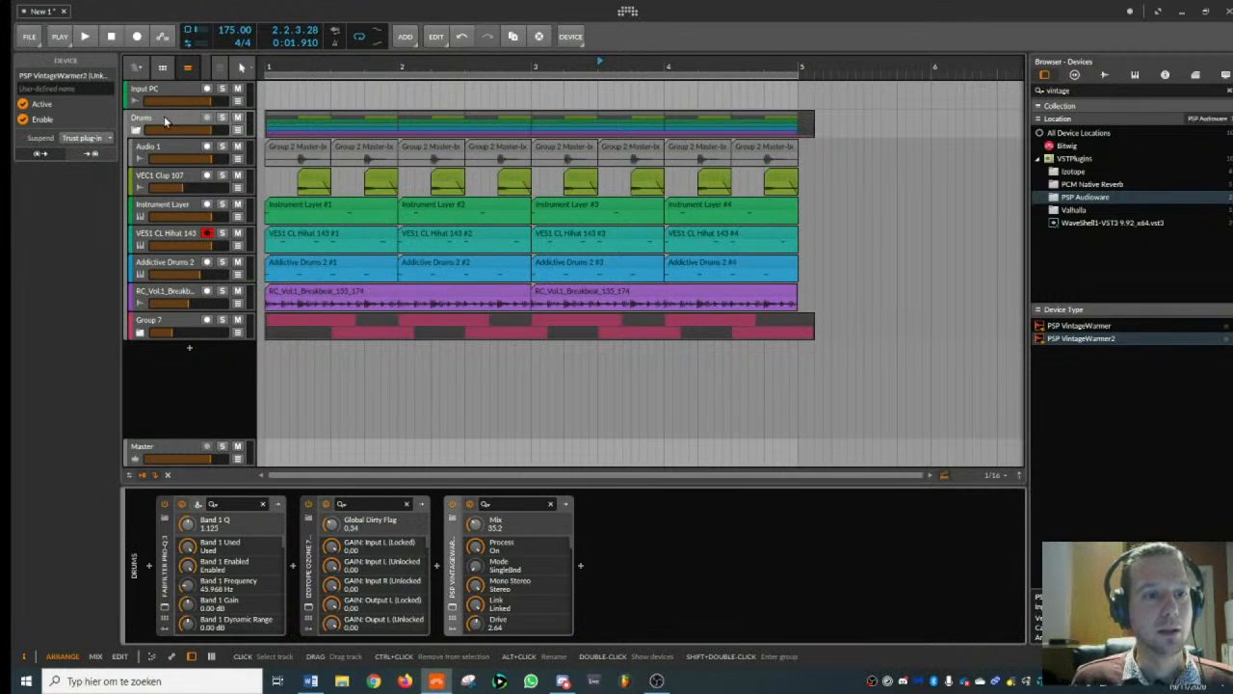
{"action": "left_click", "coordinate": [136, 131]}
- Add an instrument track below the collapsed Drums group and load the Serum_x64 synth on it
{"action": "left_click", "coordinate": [166, 121]}
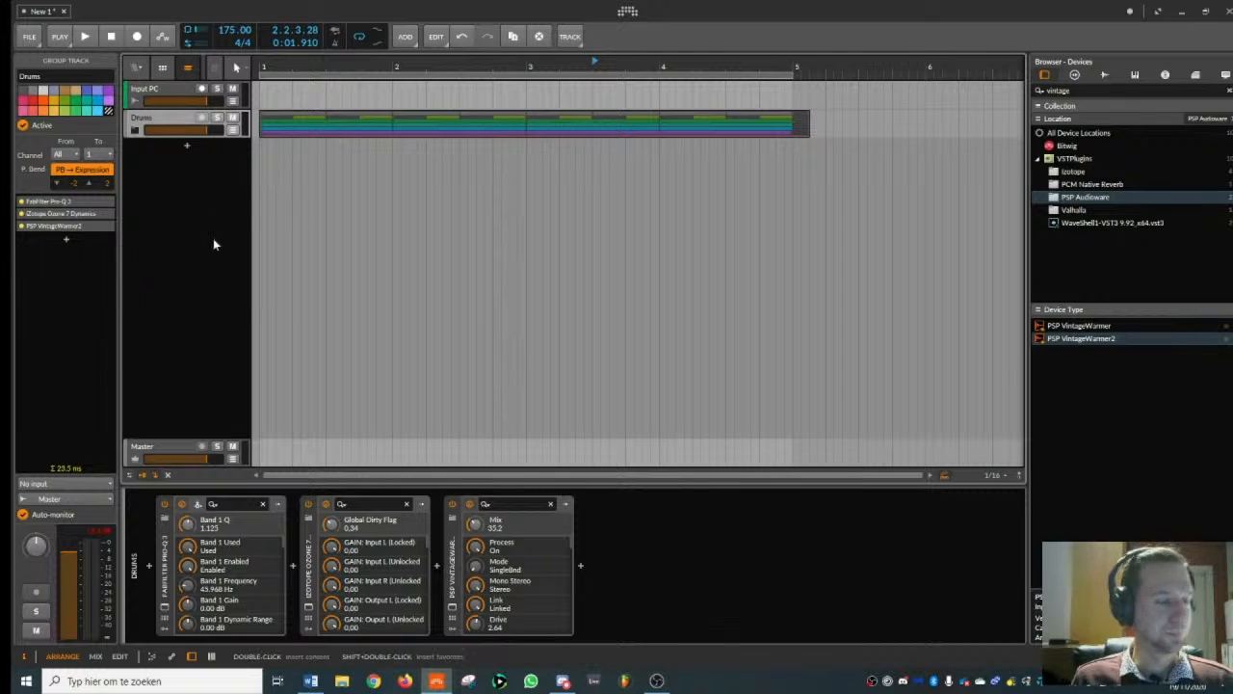
{"action": "key", "text": "ctrl+t"}
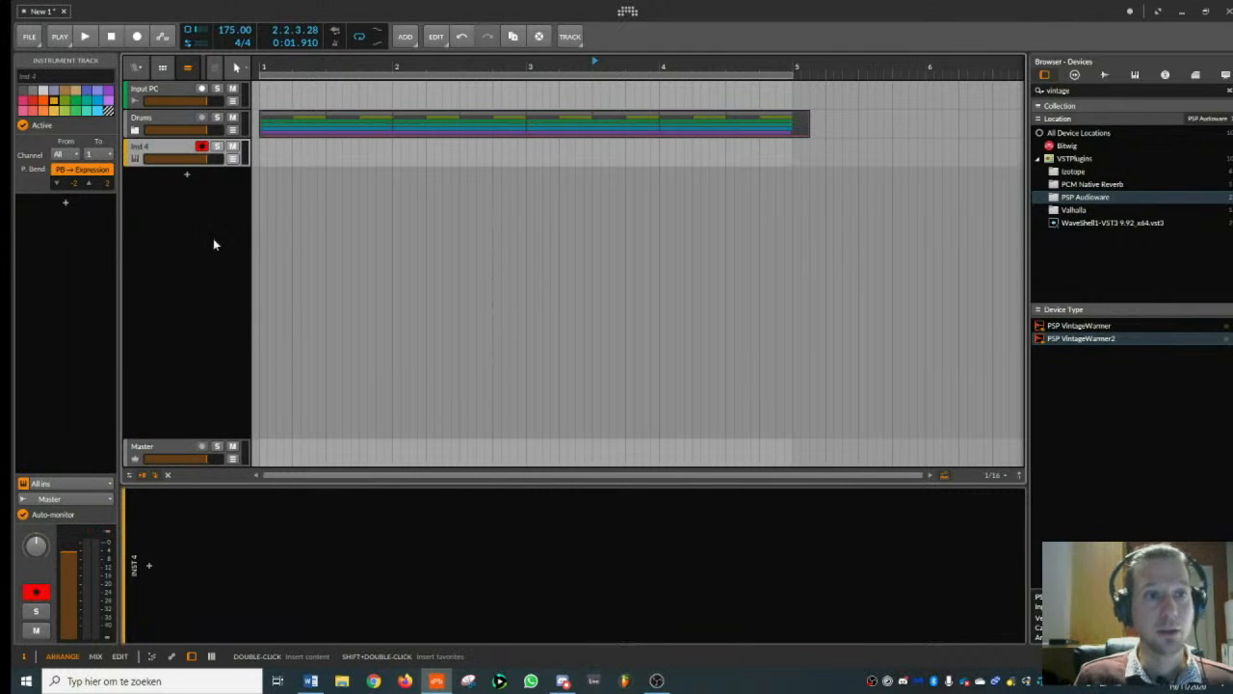
{"action": "left_click_drag", "start_coordinate": [1086, 91], "coordinate": [840, 105]}
{"action": "key", "text": "BackSpace"}
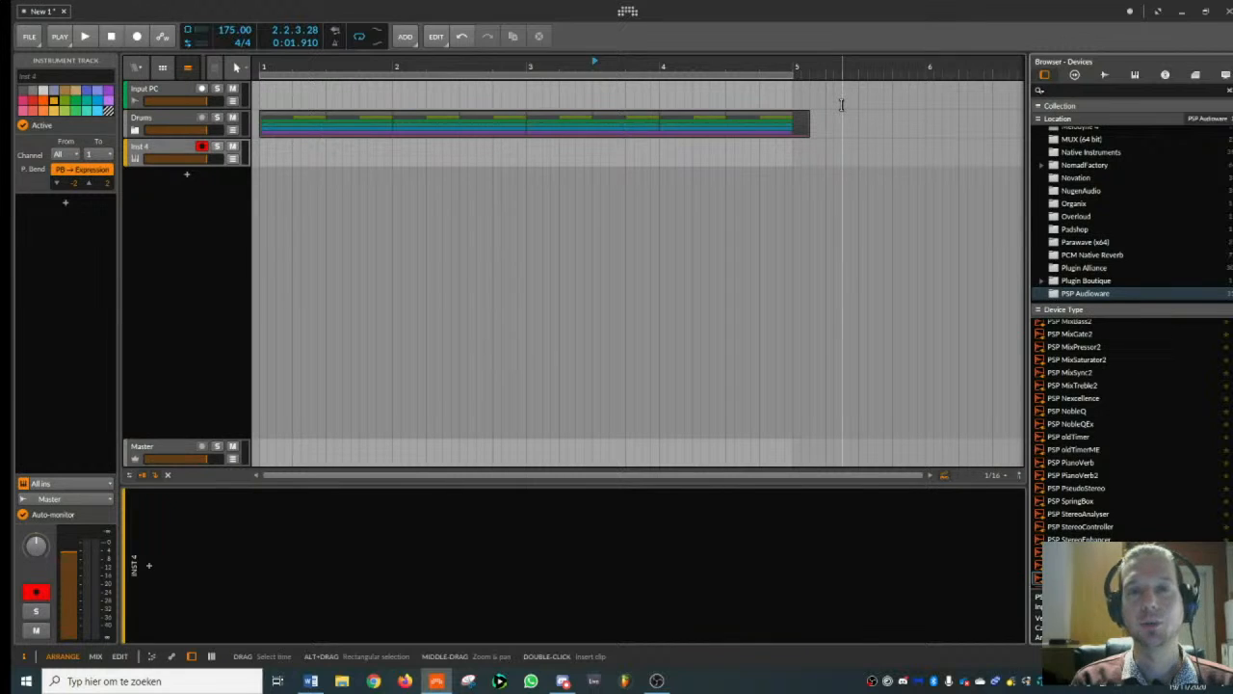
{"action": "type", "text": "serum"}
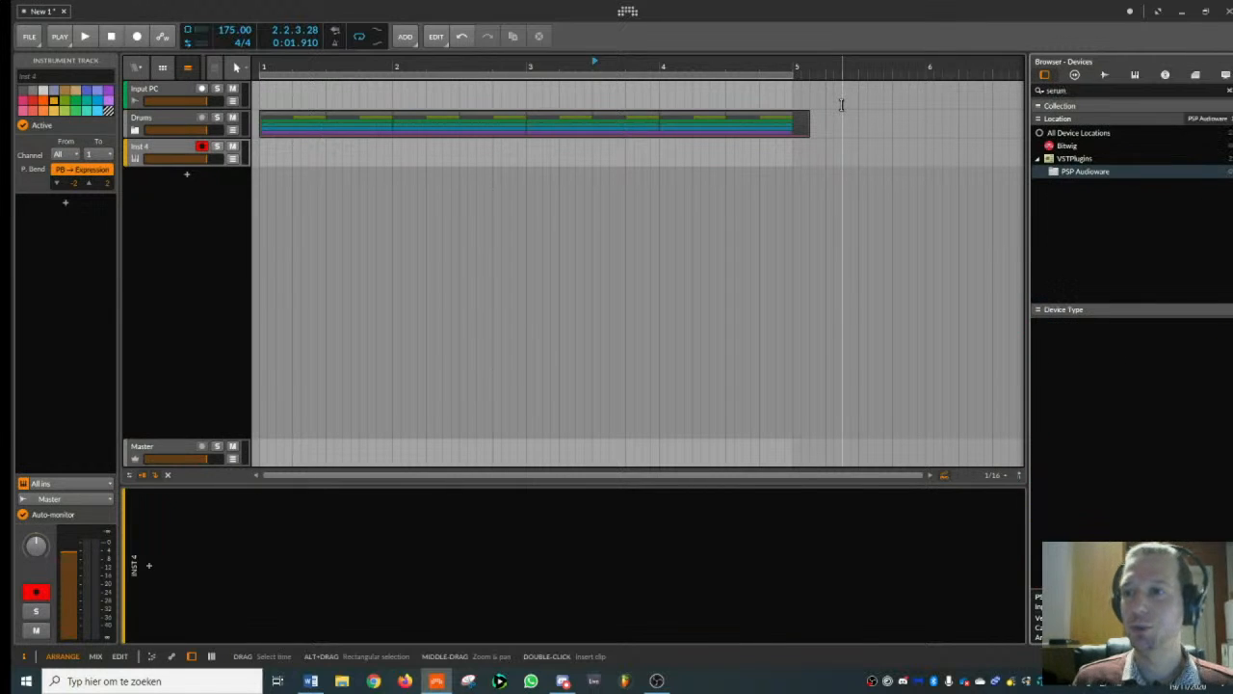
{"action": "left_click", "coordinate": [1086, 160]}
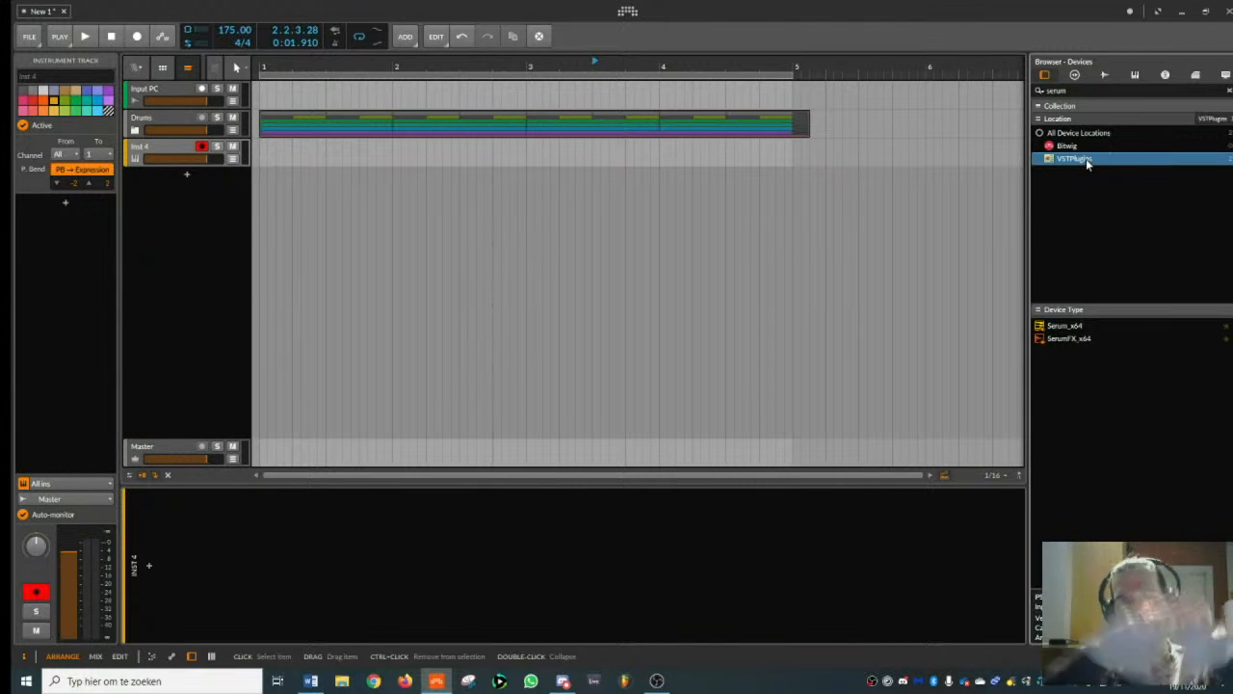
{"action": "left_click", "coordinate": [1063, 329]}
{"action": "double_click", "coordinate": [1063, 328]}
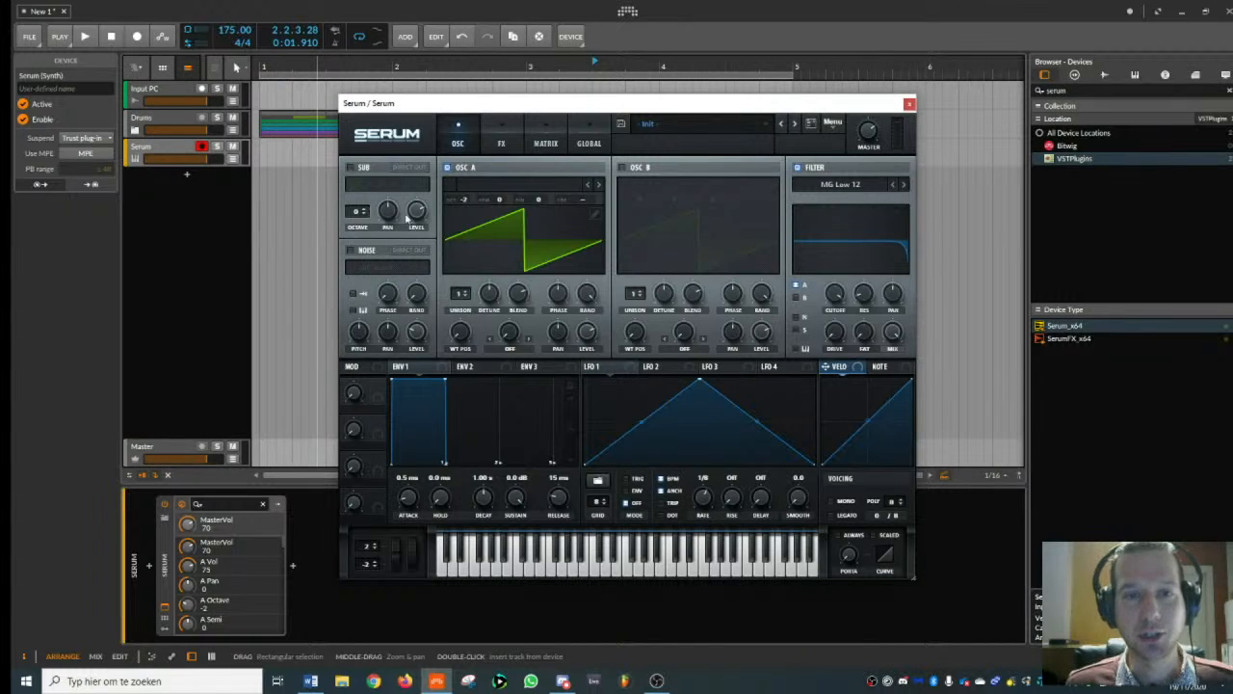
- Set Serum's oscillator A to octave 0 with 7 unison voices and a detune of 0.06
{"action": "left_click_drag", "start_coordinate": [460, 203], "coordinate": [472, 185]}
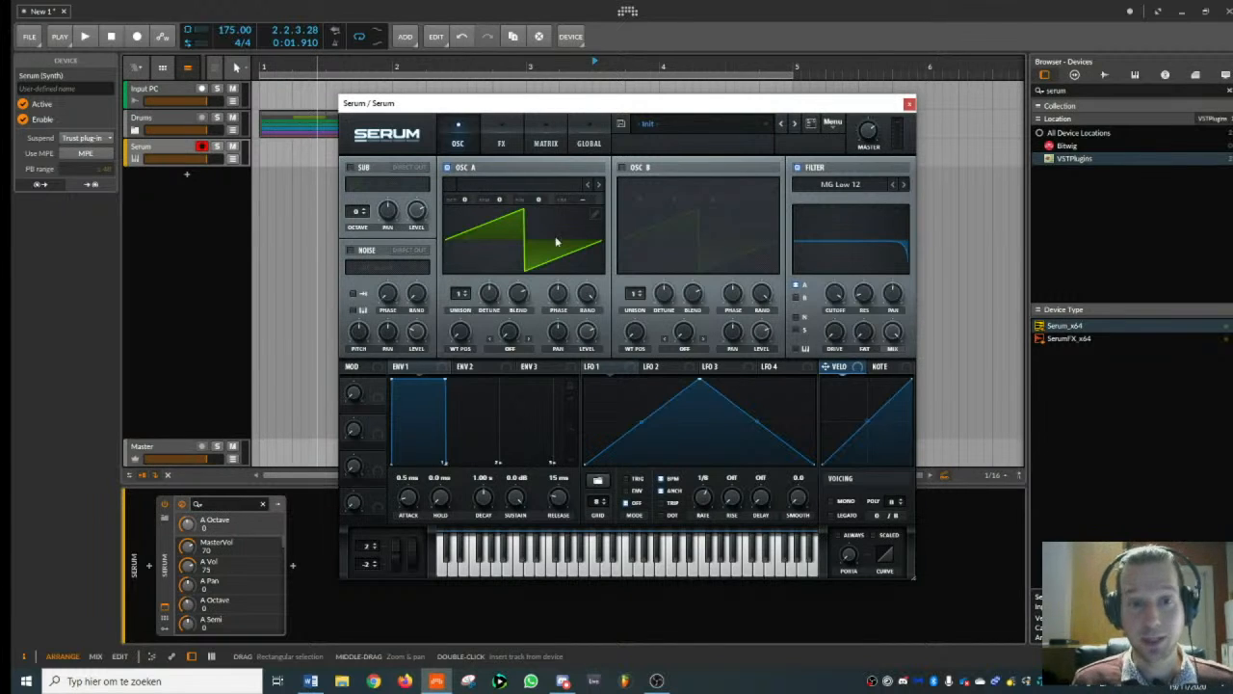
{"action": "left_click_drag", "start_coordinate": [469, 299], "coordinate": [482, 249]}
{"action": "left_click_drag", "start_coordinate": [488, 293], "coordinate": [491, 335]}
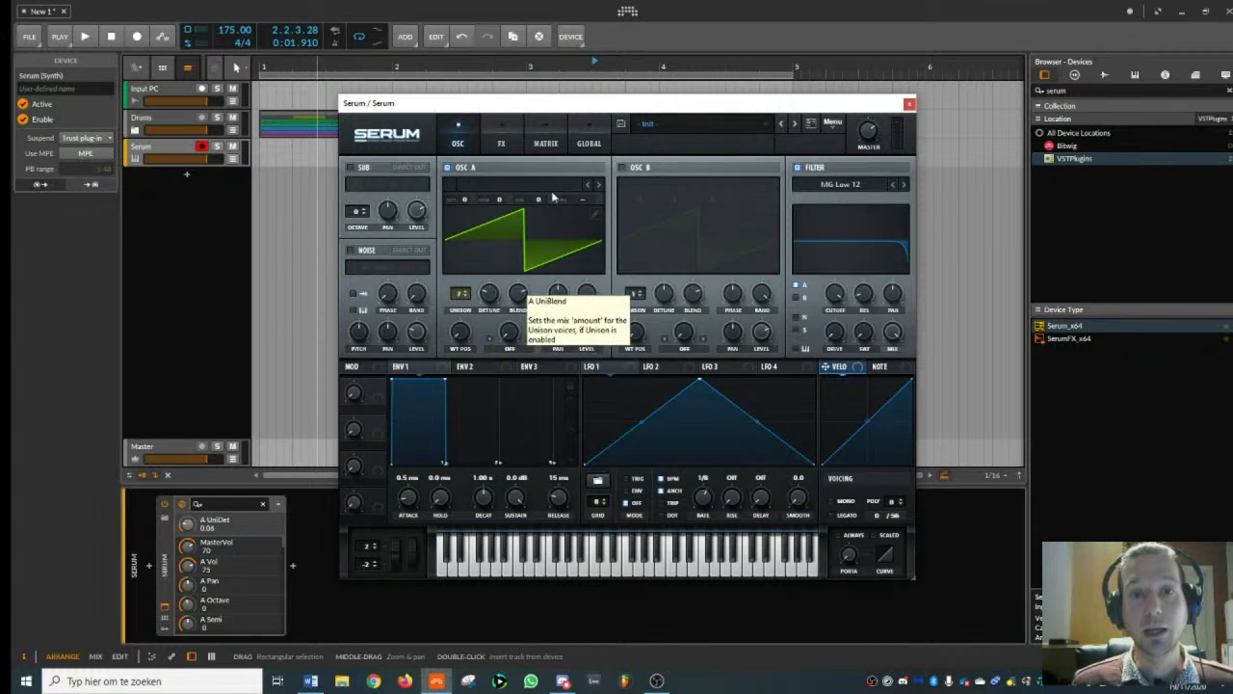
- Enable Serum's compressor effect, place it before the delay and turn on its multiband mode
{"action": "left_click", "coordinate": [499, 143]}
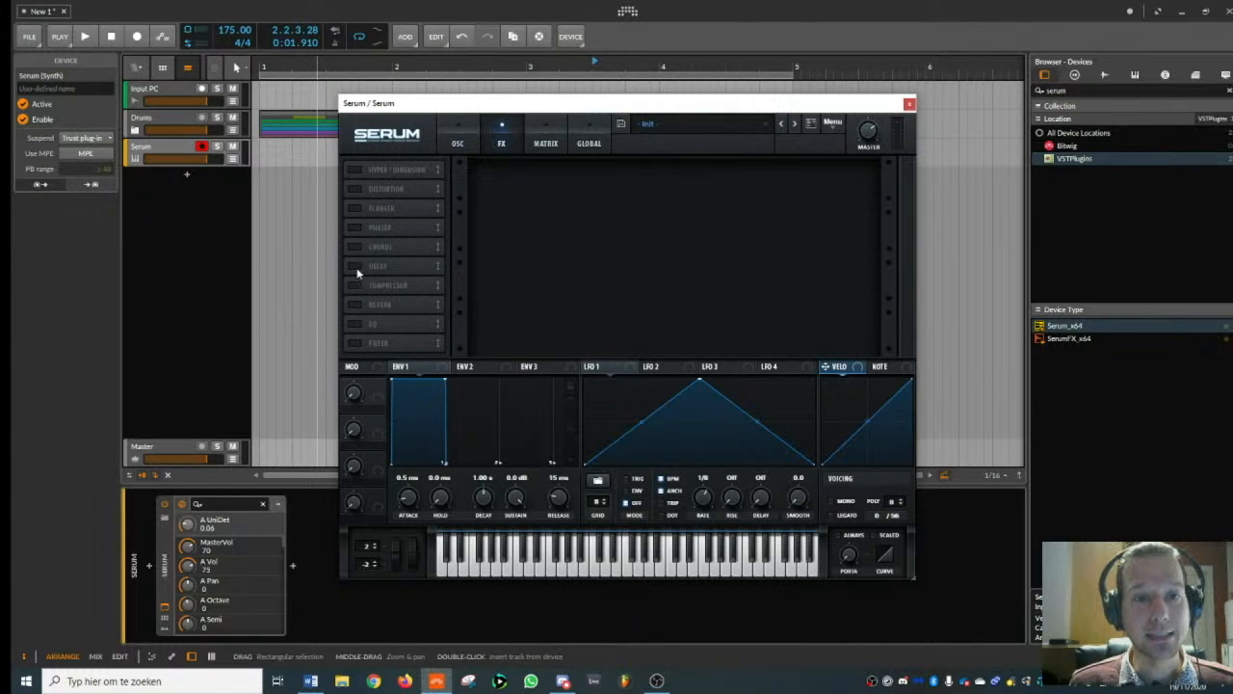
{"action": "left_click", "coordinate": [354, 285]}
{"action": "left_click_drag", "start_coordinate": [355, 285], "coordinate": [355, 266]}
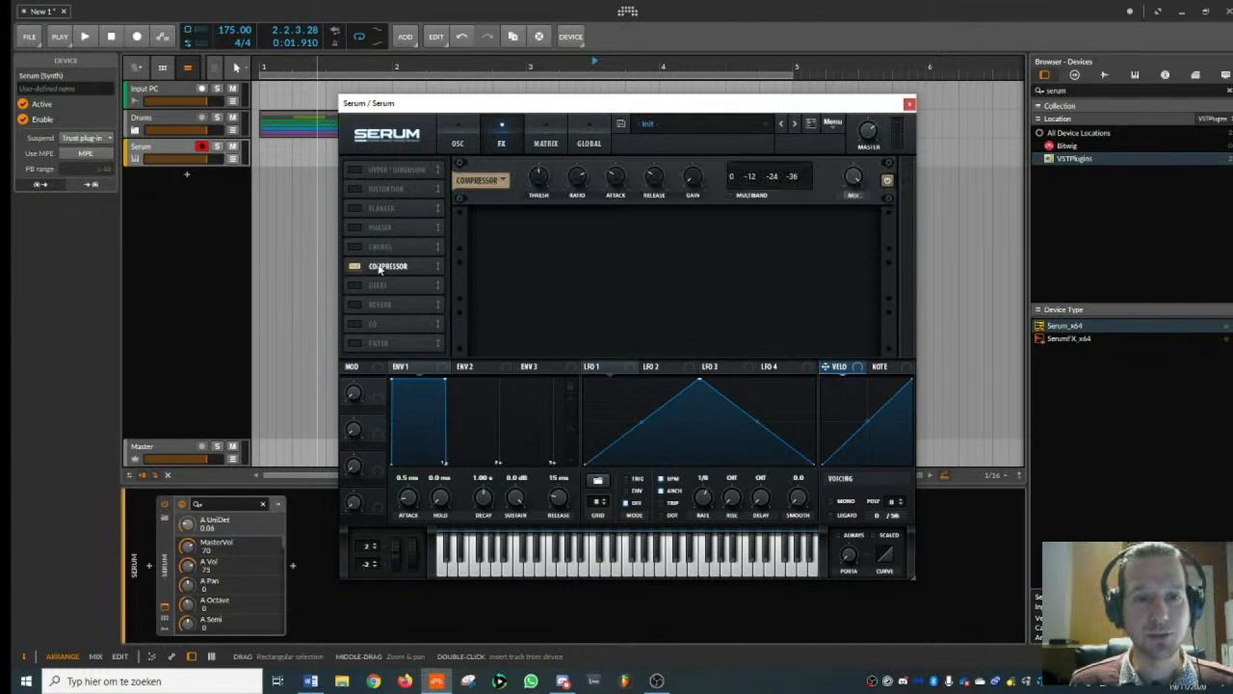
{"action": "left_click", "coordinate": [730, 195]}
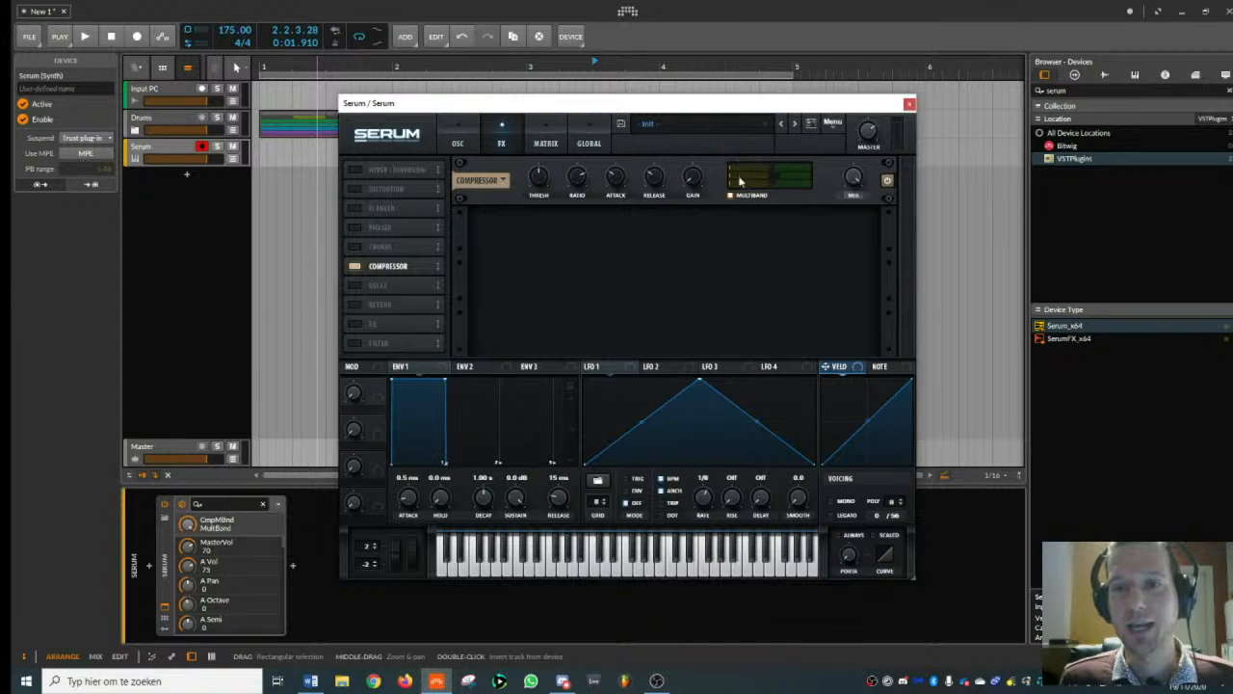
{"action": "left_click", "coordinate": [503, 182]}
{"action": "left_click", "coordinate": [514, 178]}
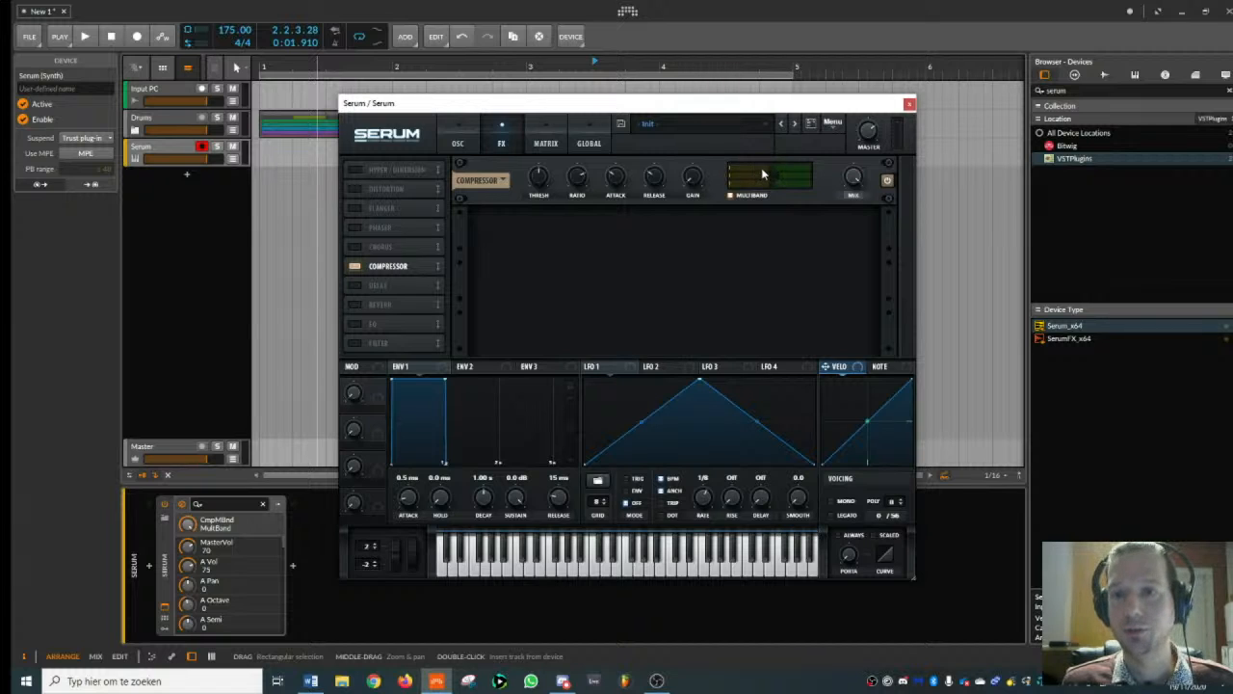
- Adjust the compressor's multiband levels while playing notes, and set its threshold to -20.2 and ratio to 3.1
{"action": "left_click_drag", "start_coordinate": [774, 171], "coordinate": [781, 174]}
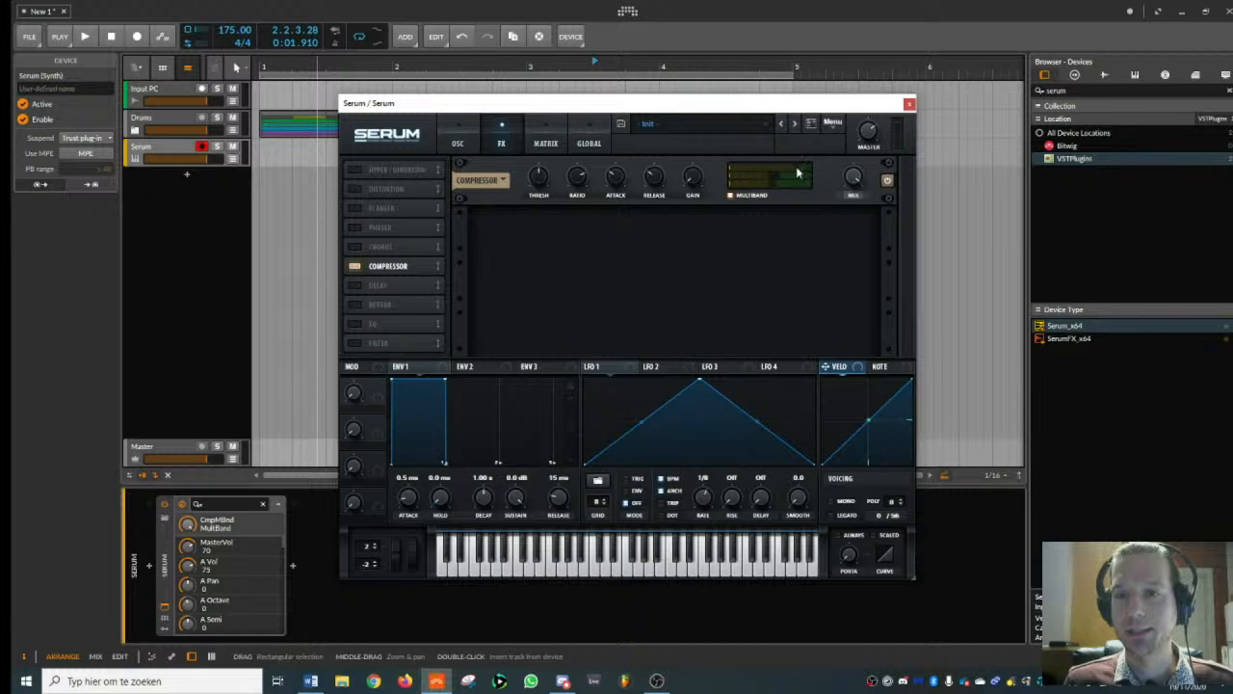
{"action": "left_click_drag", "start_coordinate": [774, 171], "coordinate": [760, 170]}
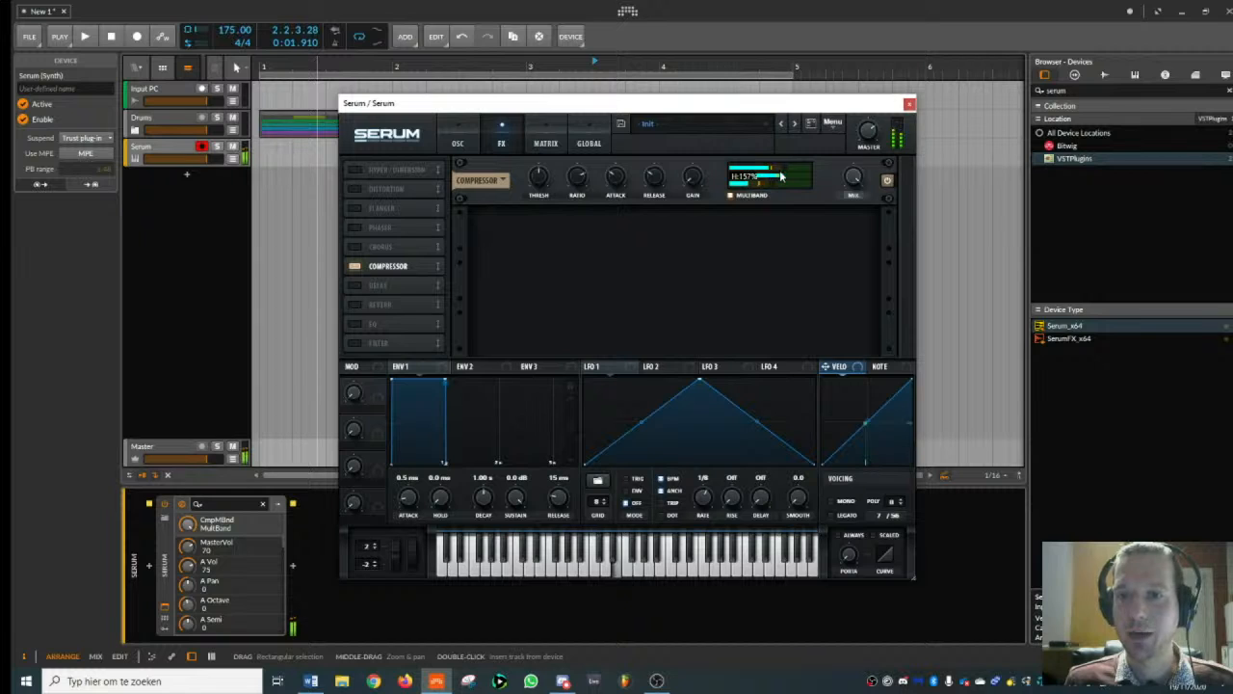
{"action": "left_click_drag", "start_coordinate": [780, 175], "coordinate": [762, 177]}
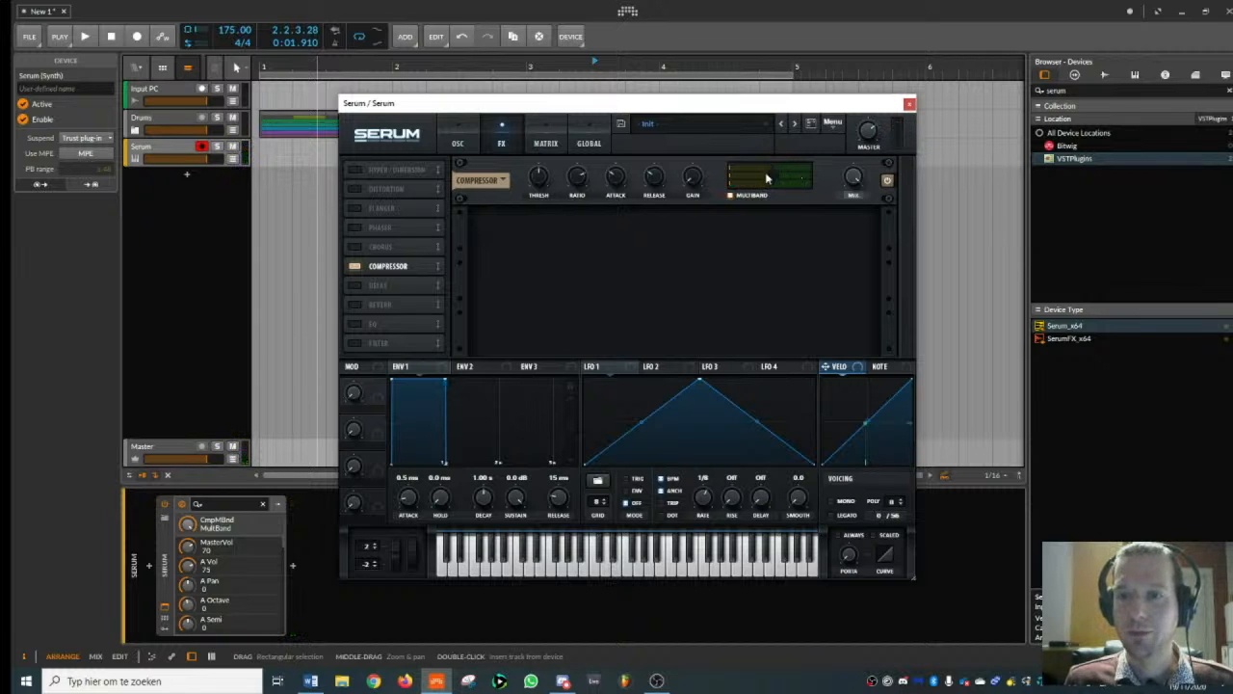
{"action": "mouse_move", "coordinate": [540, 180]}
{"action": "left_mouse_down"}
{"action": "mouse_move", "coordinate": [556, 203]}
{"action": "mouse_move", "coordinate": [559, 192]}
{"action": "left_mouse_up"}
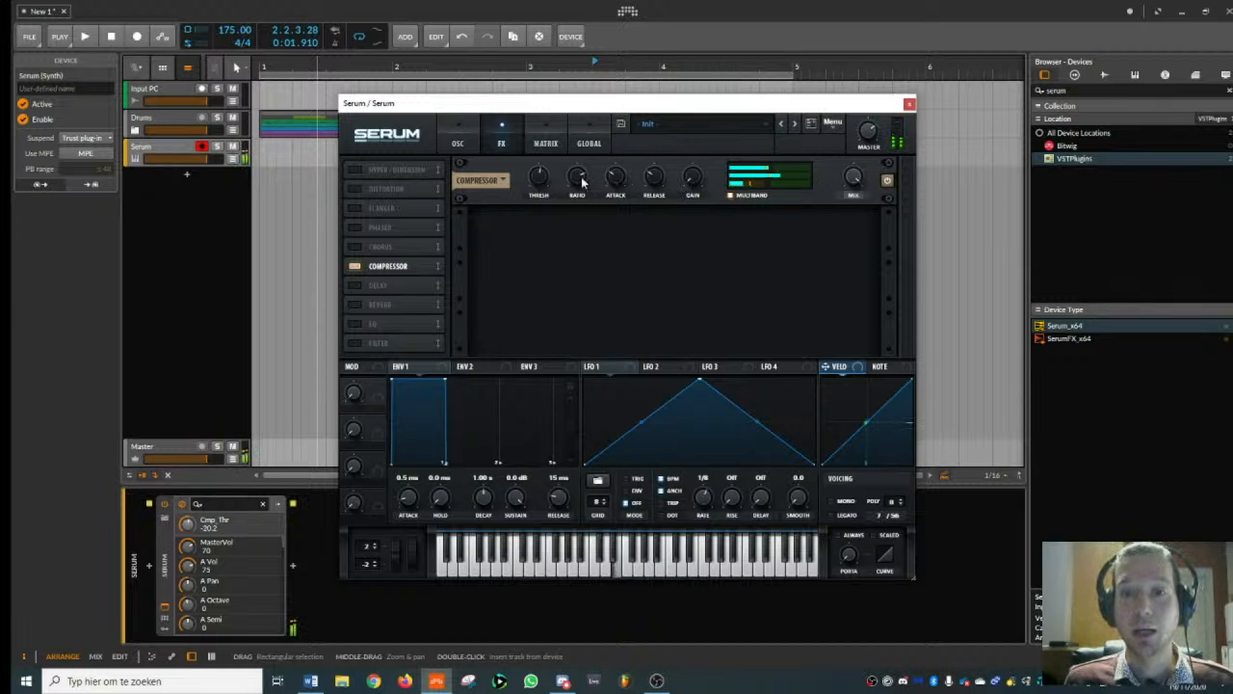
{"action": "left_click_drag", "start_coordinate": [583, 181], "coordinate": [581, 194]}
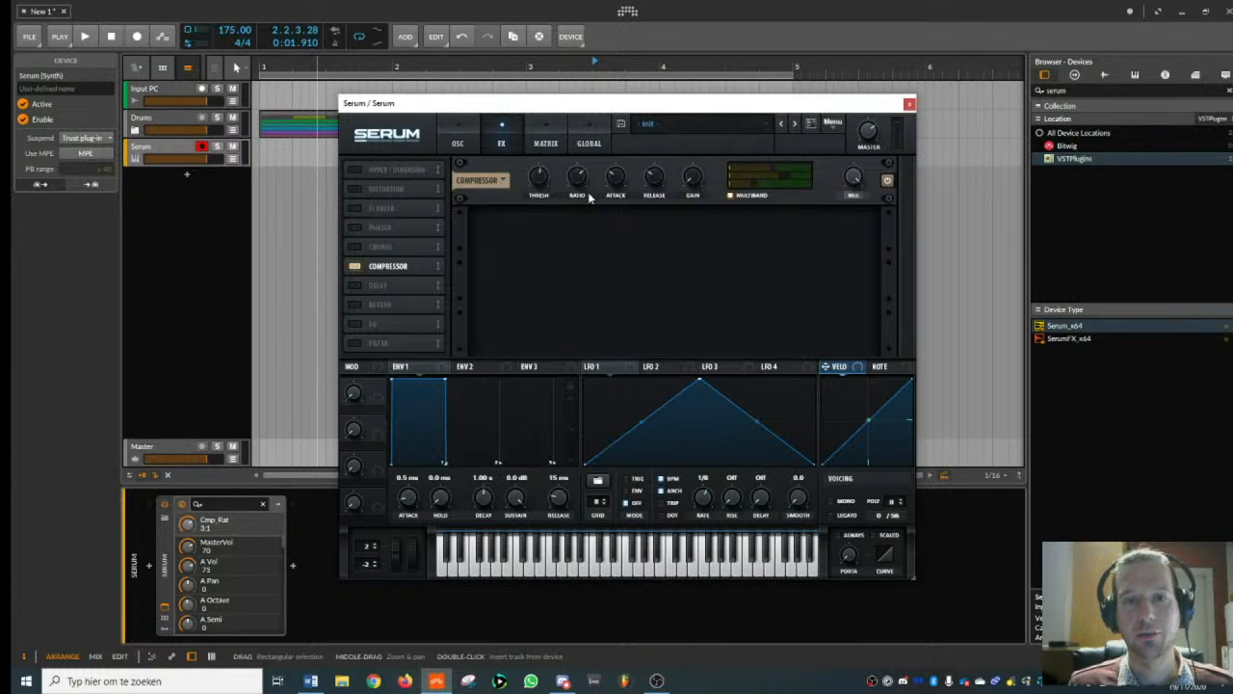
- Set oscillator A's unison detune to 0.08 and envelope 1's release to 603 ms
{"action": "left_click", "coordinate": [461, 142]}
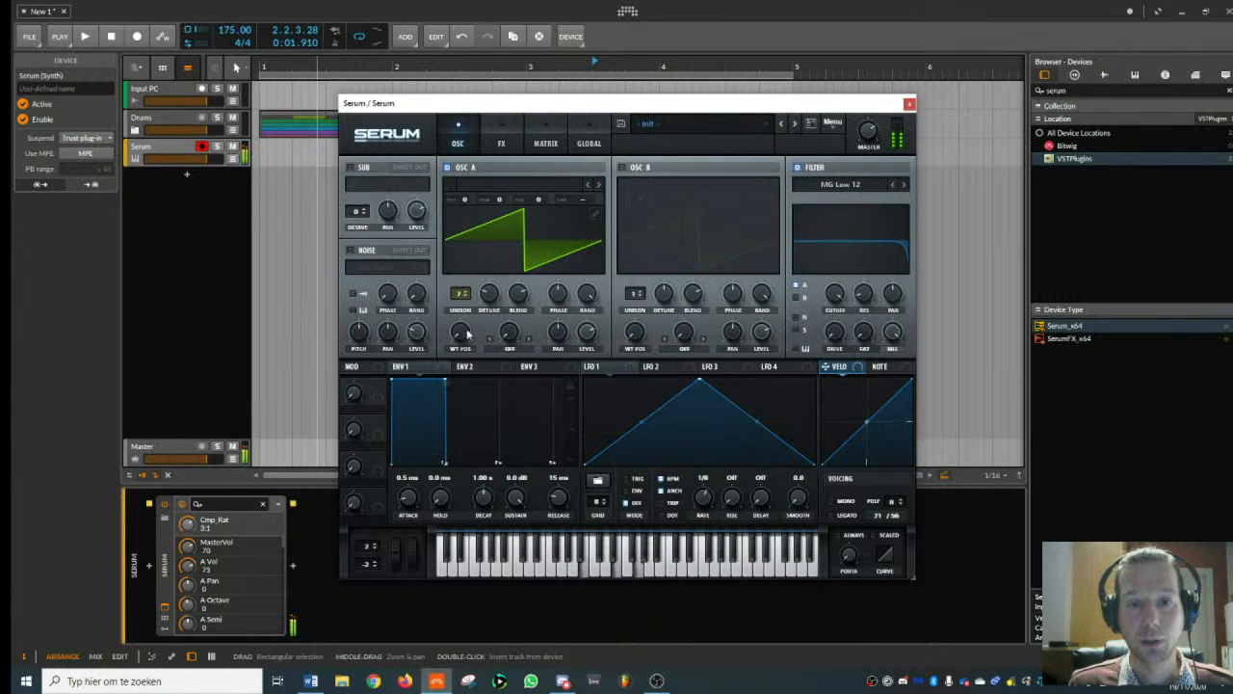
{"action": "left_click_drag", "start_coordinate": [489, 297], "coordinate": [491, 292]}
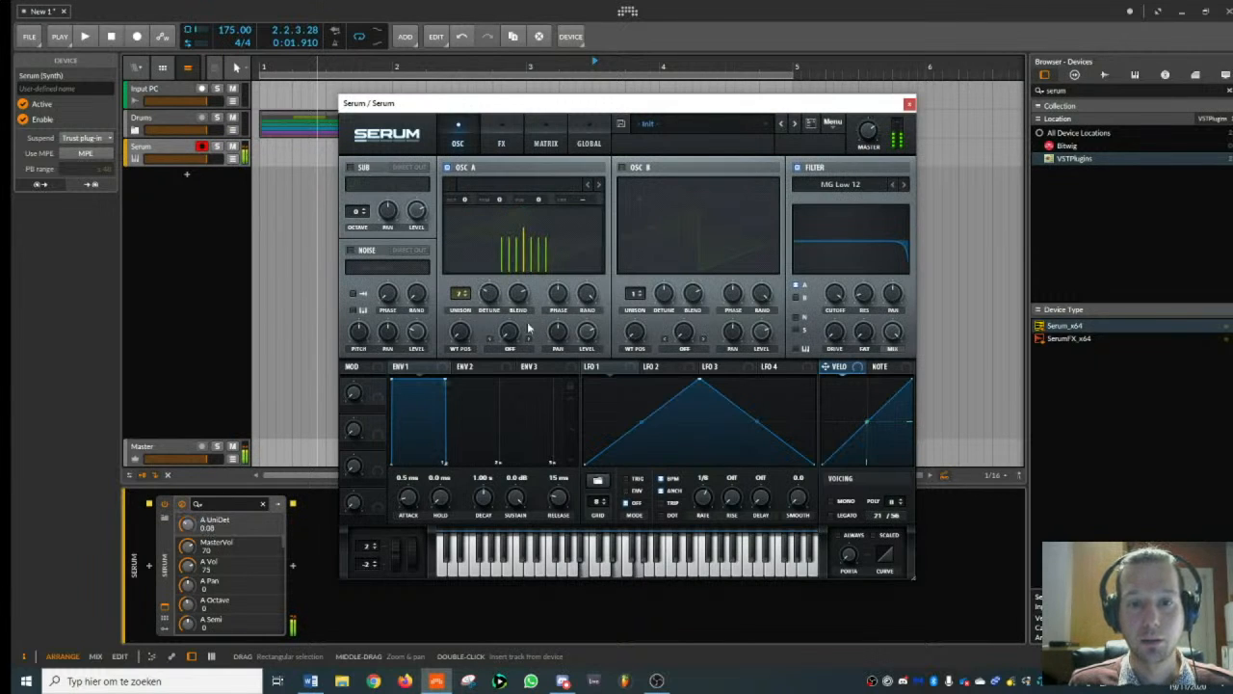
{"action": "left_click_drag", "start_coordinate": [556, 499], "coordinate": [557, 479]}
- Enable Serum's reverb effect with a mix of 31 and close the synth window
{"action": "left_click", "coordinate": [501, 141]}
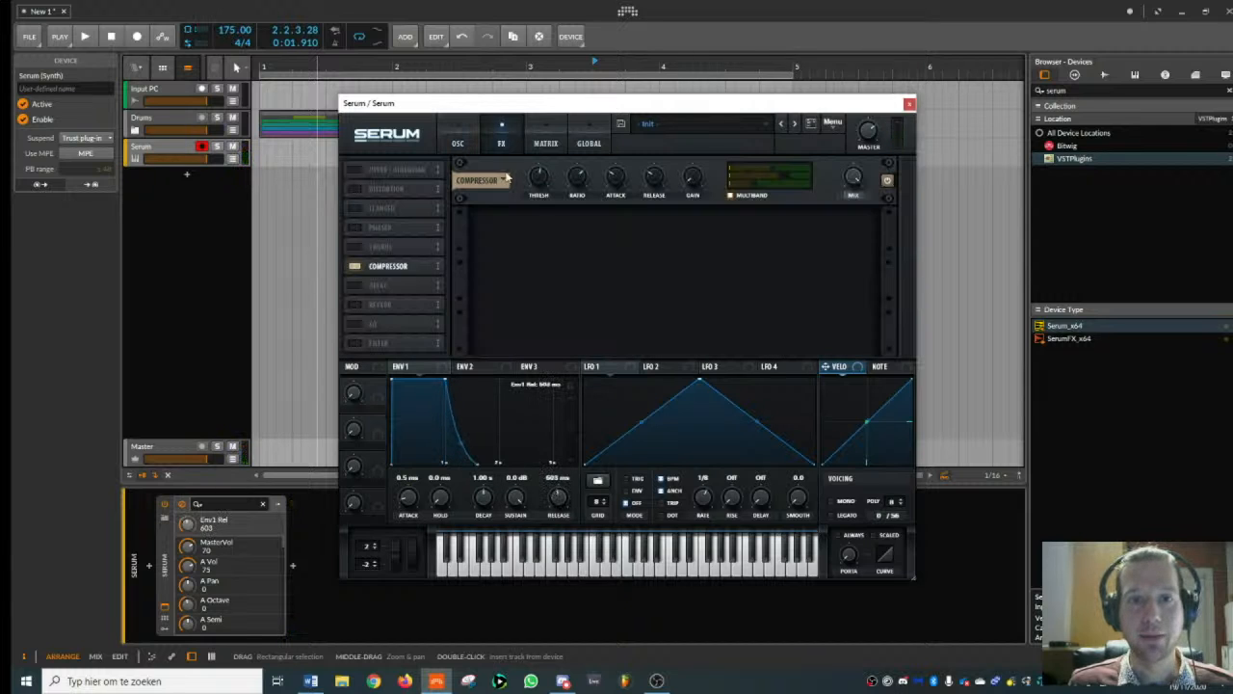
{"action": "left_click", "coordinate": [354, 305]}
{"action": "mouse_move", "coordinate": [852, 233]}
{"action": "left_mouse_down"}
{"action": "mouse_move", "coordinate": [854, 221]}
{"action": "mouse_move", "coordinate": [854, 242]}
{"action": "left_mouse_up"}
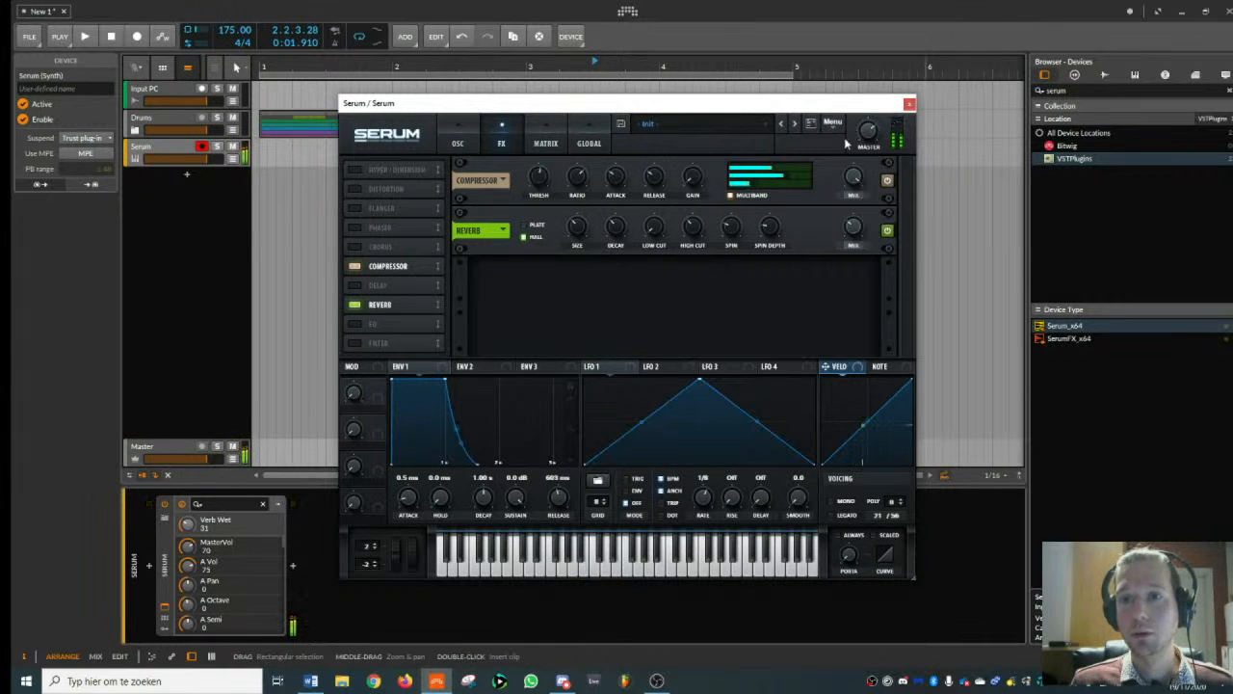
{"action": "left_click", "coordinate": [909, 106]}
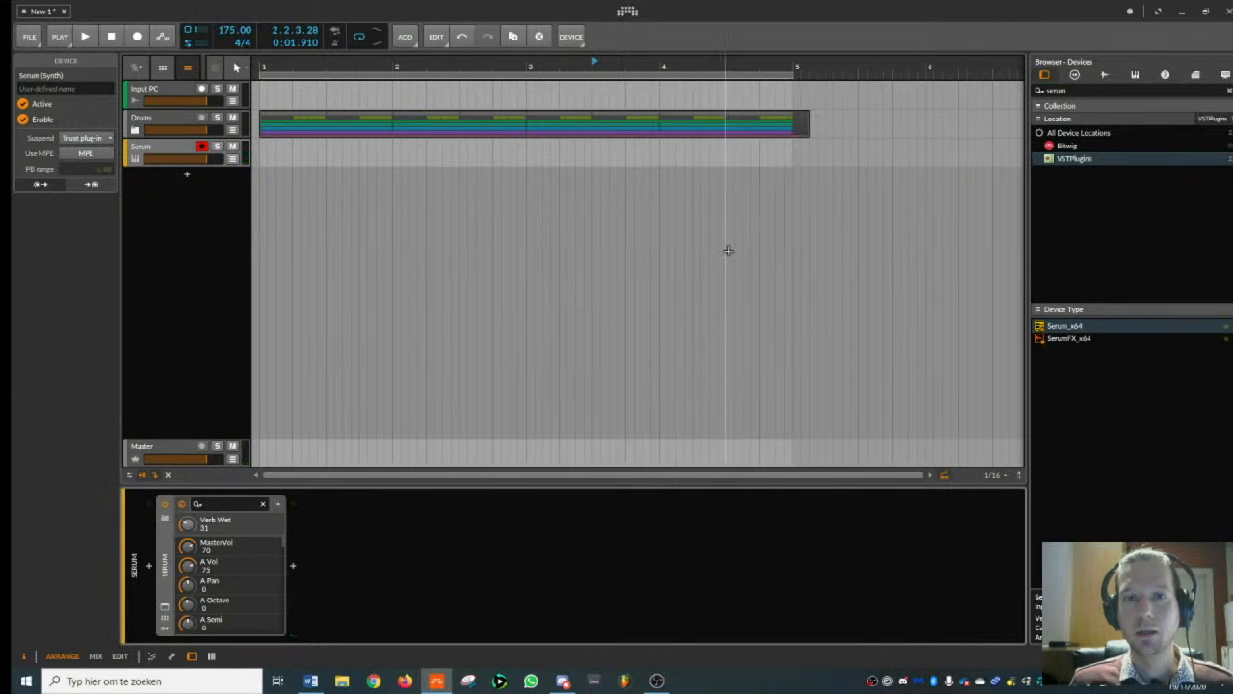
- Create a clip at bar 1 on the Serum track and draw a G#1 note of length 0.0.1.50 at its start
{"action": "left_click_drag", "start_coordinate": [561, 66], "coordinate": [285, 106]}
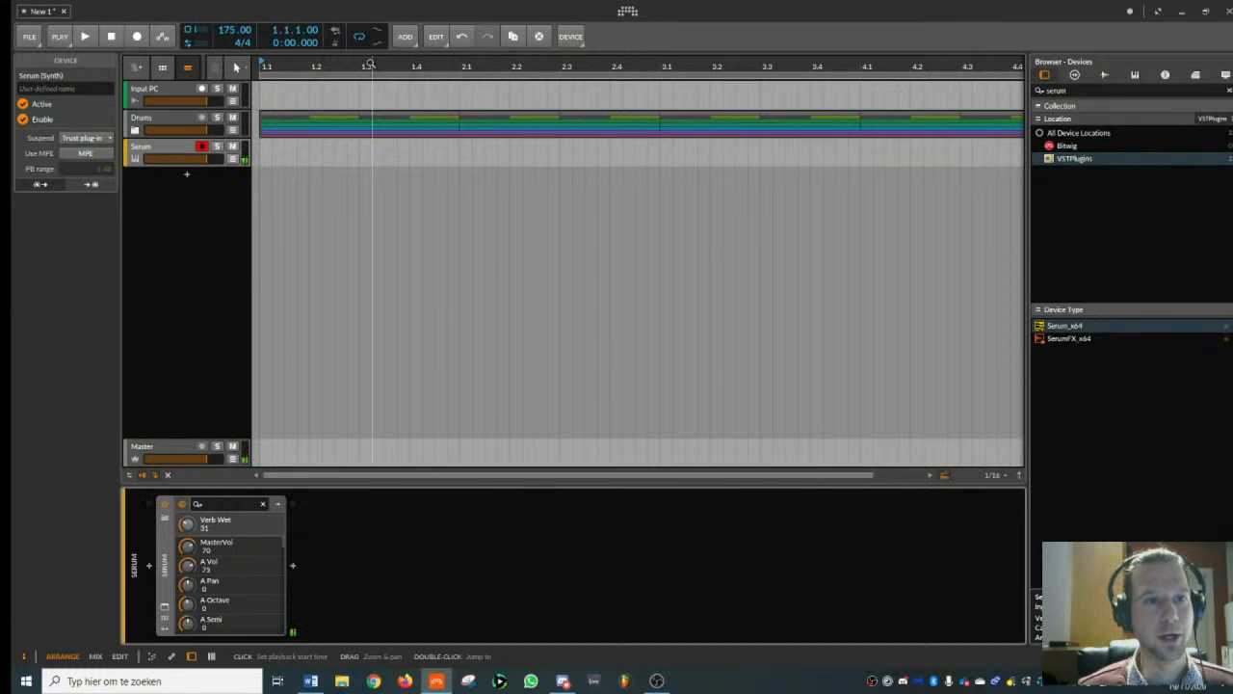
{"action": "double_click", "coordinate": [267, 158]}
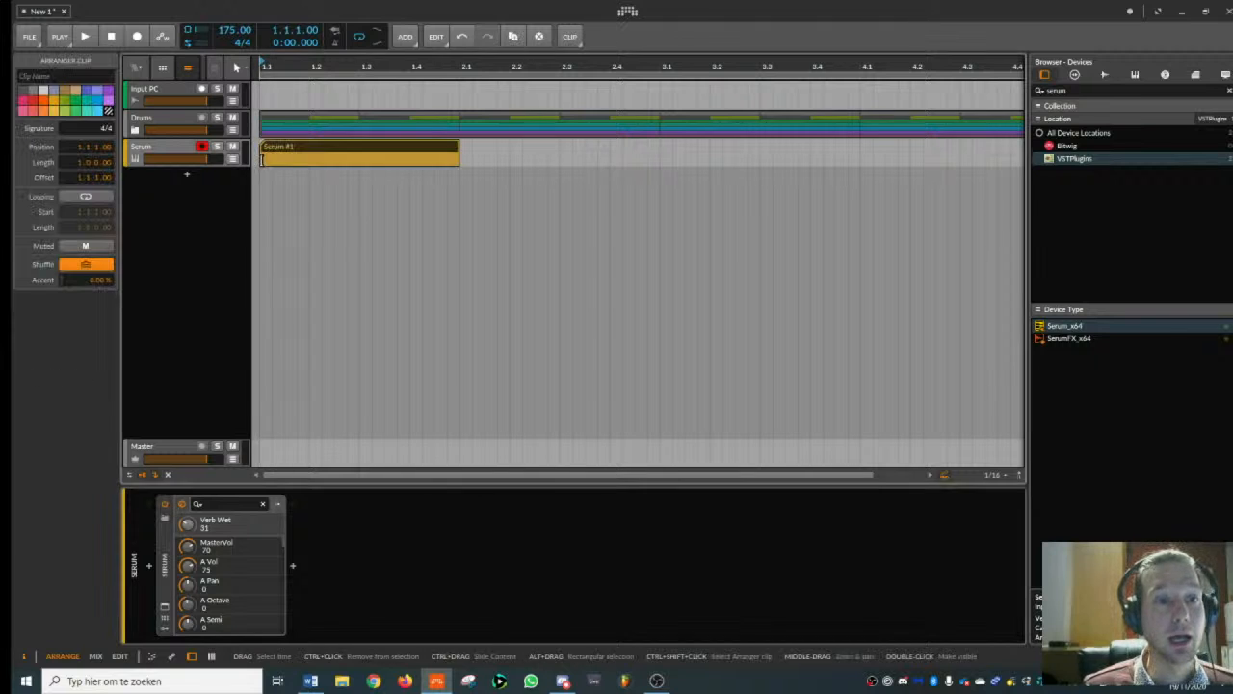
{"action": "double_click", "coordinate": [338, 145]}
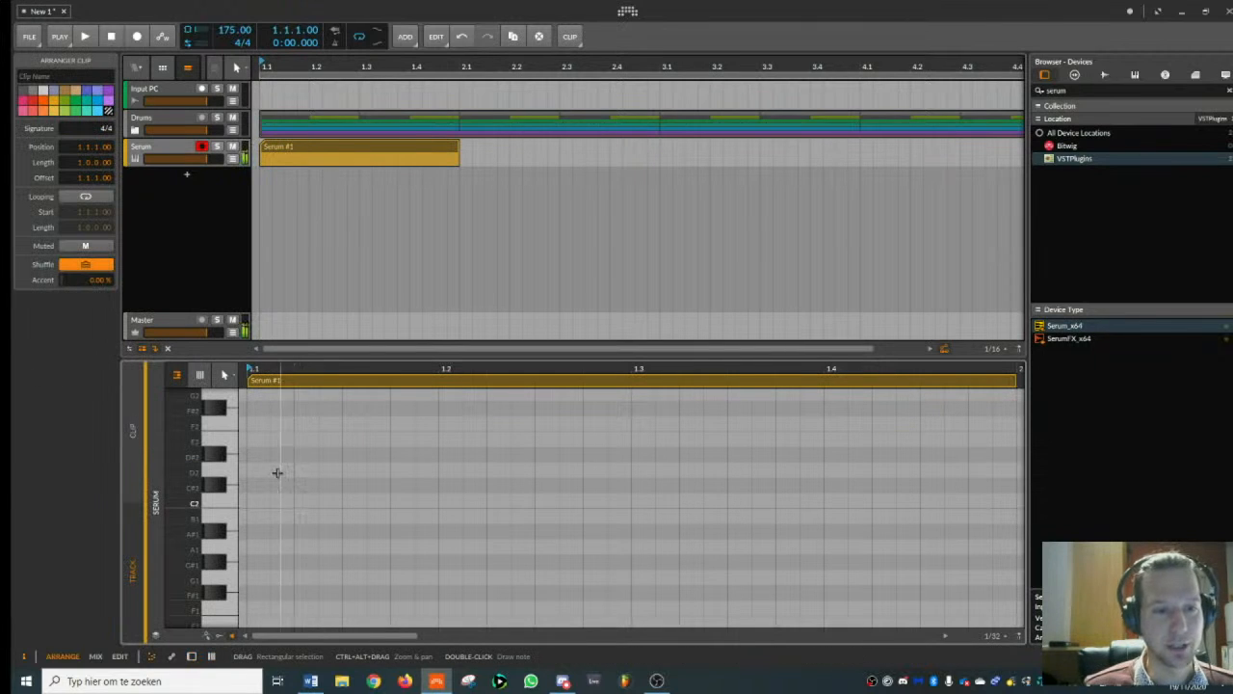
{"action": "double_click", "coordinate": [260, 563]}
{"action": "left_click_drag", "start_coordinate": [267, 562], "coordinate": [312, 562]}
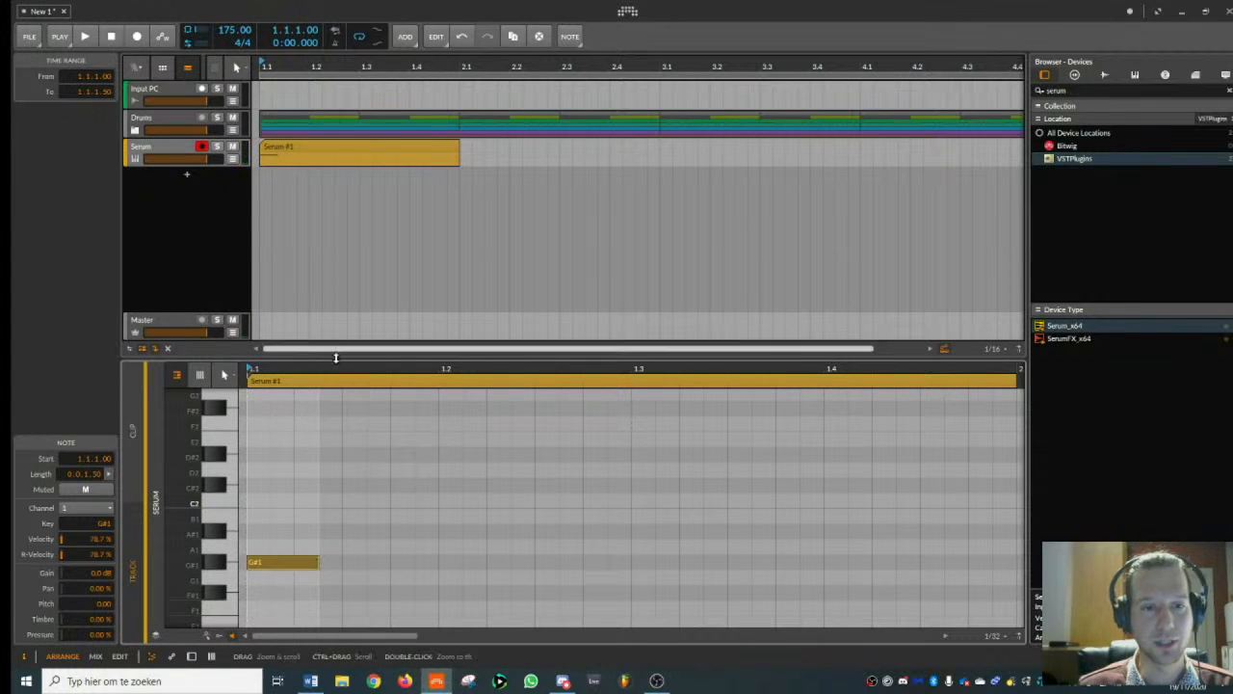
- Extend the Serum clip to four bars to match the drums and briefly play it back
{"action": "left_click_drag", "start_coordinate": [463, 67], "coordinate": [464, 50]}
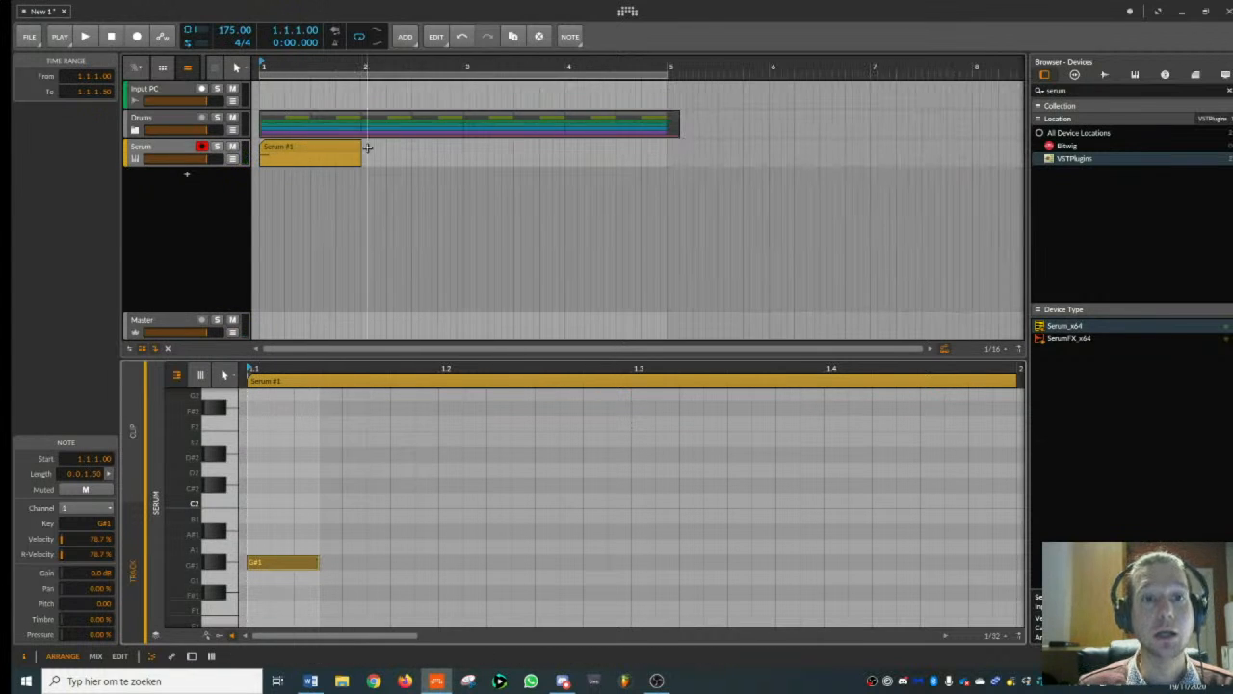
{"action": "left_click_drag", "start_coordinate": [358, 146], "coordinate": [665, 144]}
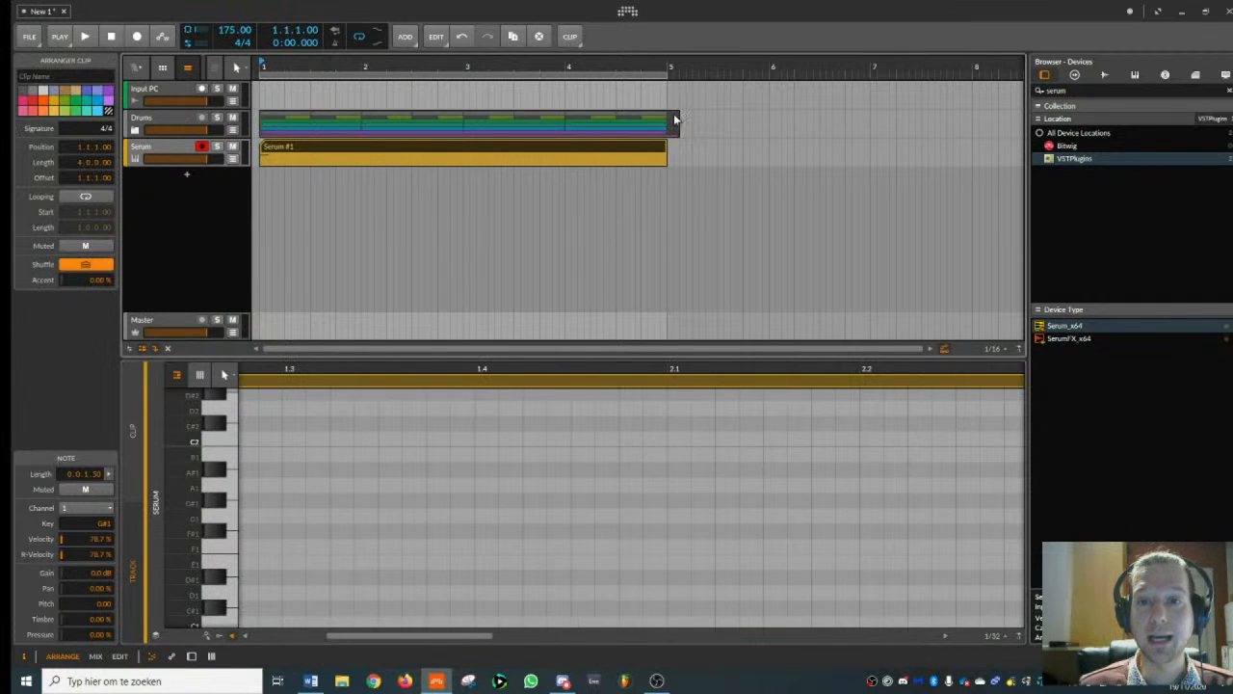
{"action": "key", "text": "space"}
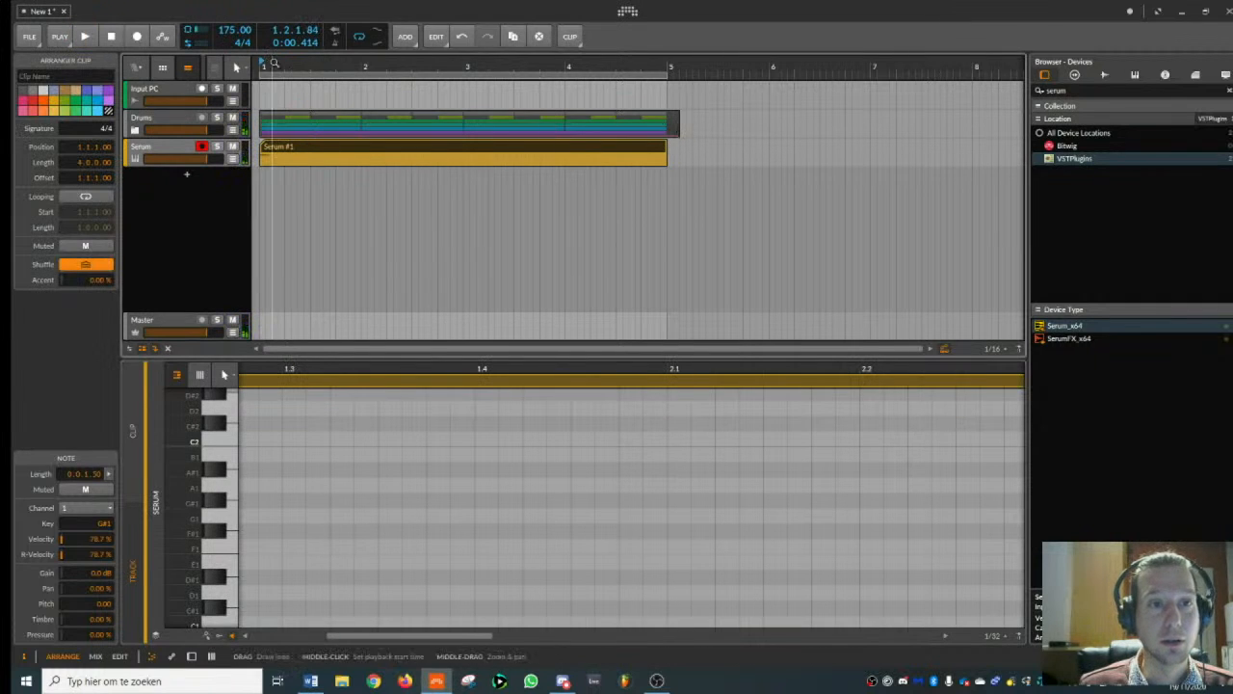
{"action": "key", "text": "space"}
- Lengthen the G#1 note to 0.0.3.50, copy it to about beat 1.2.3 and audition both notes with the drums
{"action": "double_click", "coordinate": [289, 500]}
{"action": "left_click", "coordinate": [275, 499]}
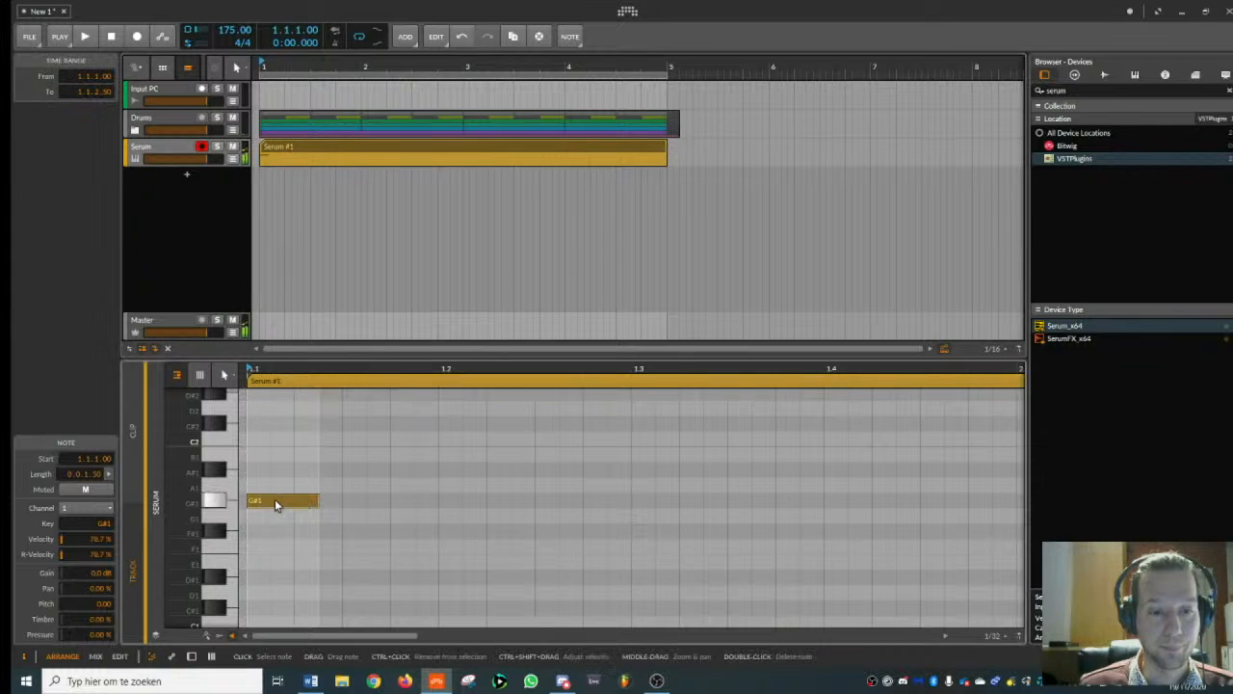
{"action": "key", "text": "space"}
{"action": "left_click_drag", "start_coordinate": [271, 505], "coordinate": [697, 503]}
{"action": "key", "text": "space"}
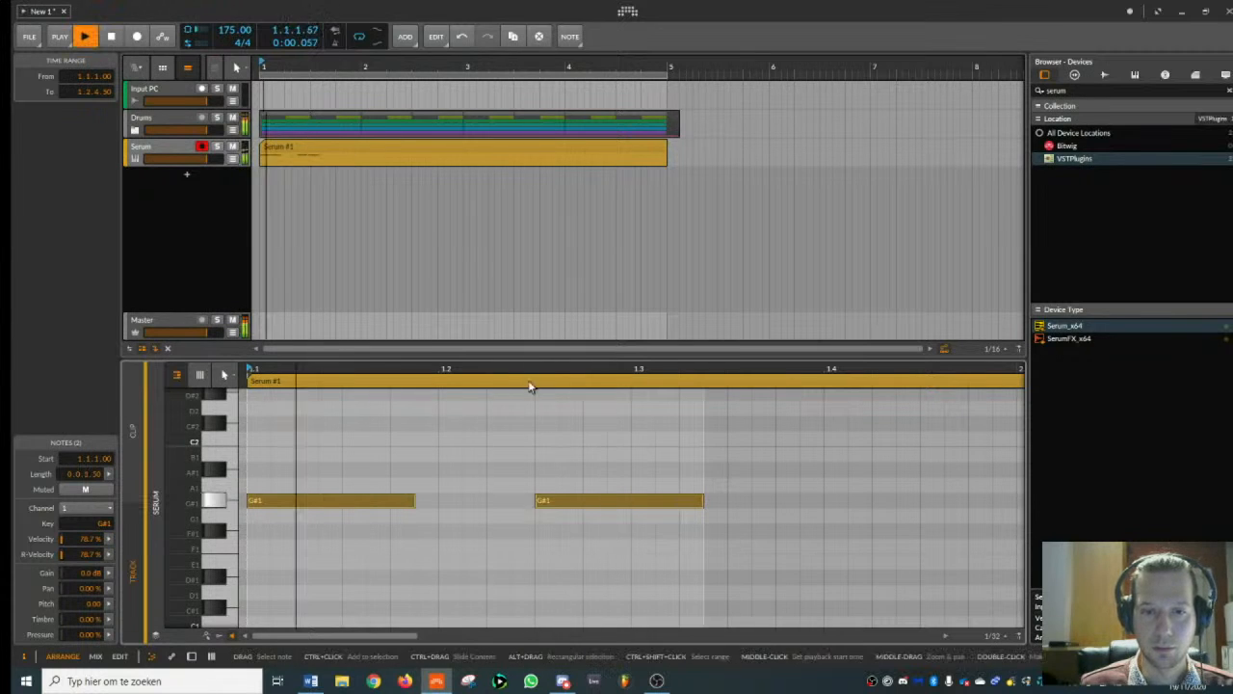
{"action": "left_click_drag", "start_coordinate": [531, 369], "coordinate": [531, 316]}
{"action": "key", "text": "space"}
- Add a third note of the same length on A#1 and place it at about beat 2.1.3
{"action": "left_click", "coordinate": [447, 460]}
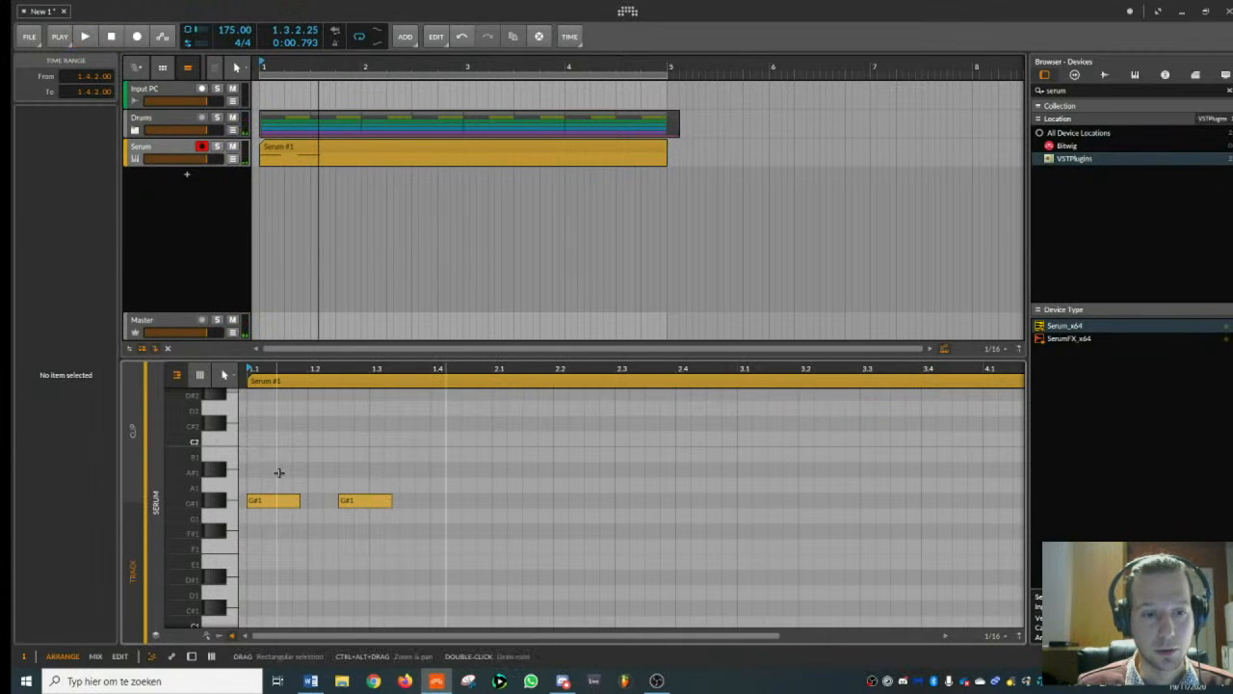
{"action": "double_click", "coordinate": [461, 515]}
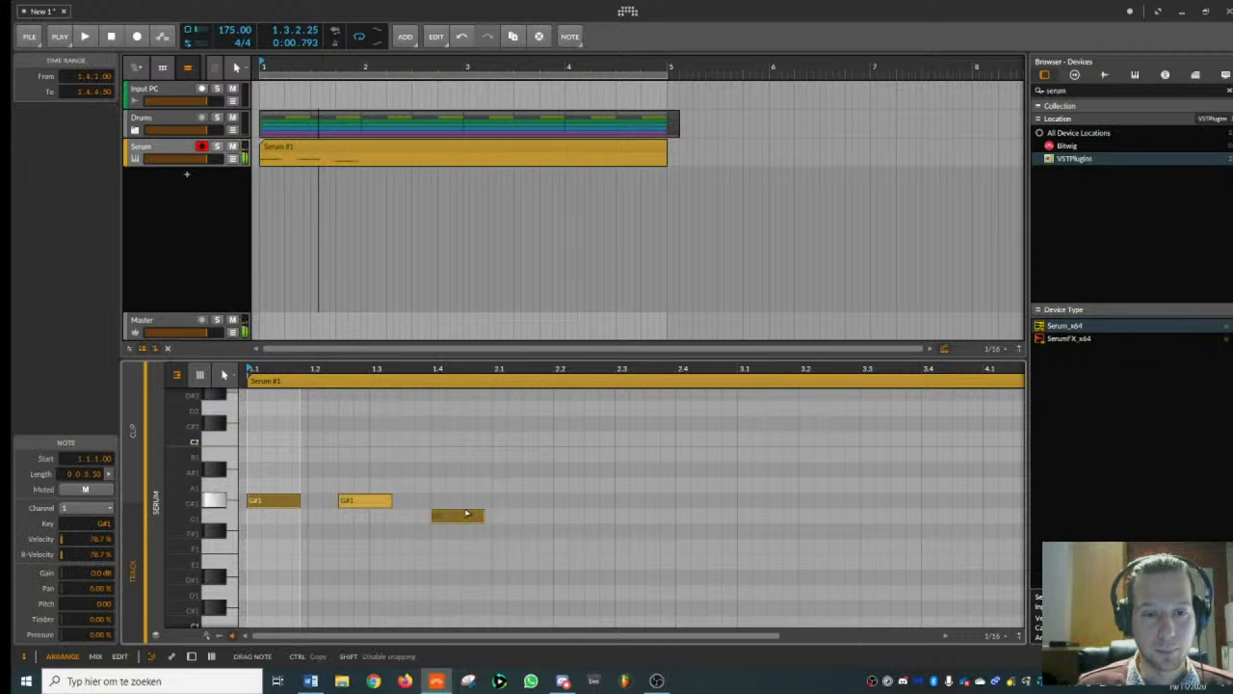
{"action": "left_click_drag", "start_coordinate": [461, 515], "coordinate": [464, 474]}
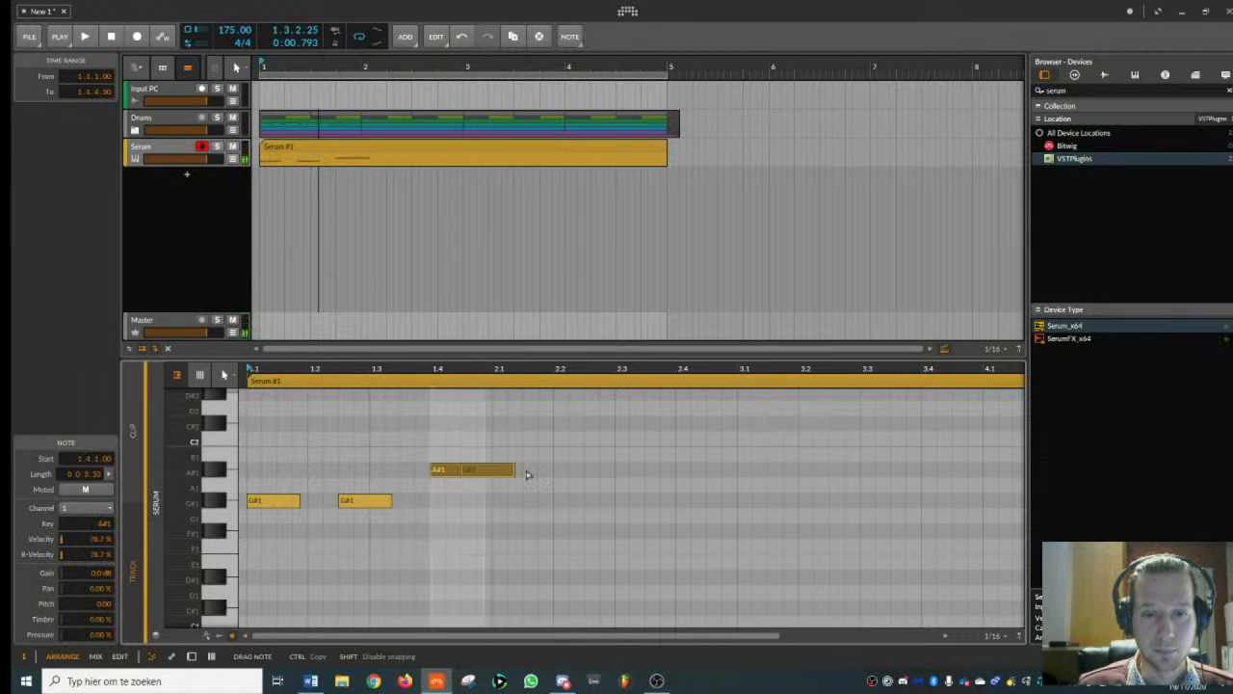
{"action": "double_click", "coordinate": [560, 471]}
{"action": "left_click_drag", "start_coordinate": [561, 471], "coordinate": [546, 474]}
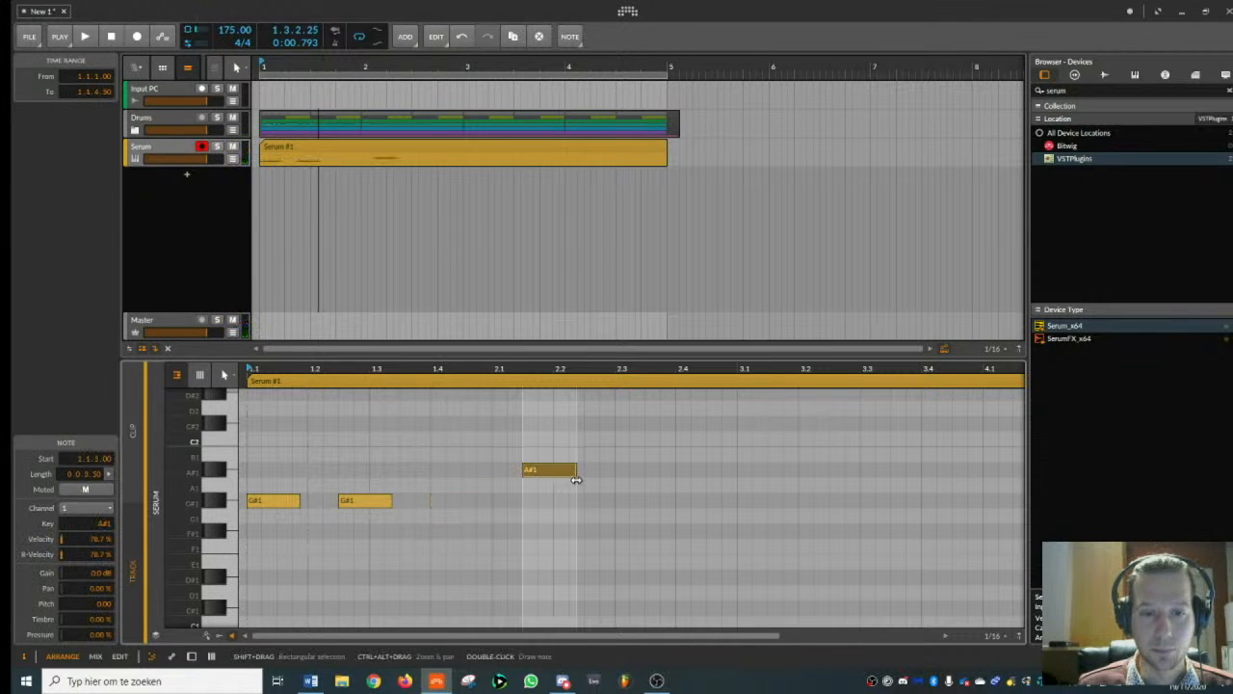
- Copy the A#1 note to beat 1.4, audition it, and add two shorter A#1 notes of length 0.0.2.00 at beats 2.3 and 2.4
{"action": "left_click", "coordinate": [468, 472]}
{"action": "key", "text": "space"}
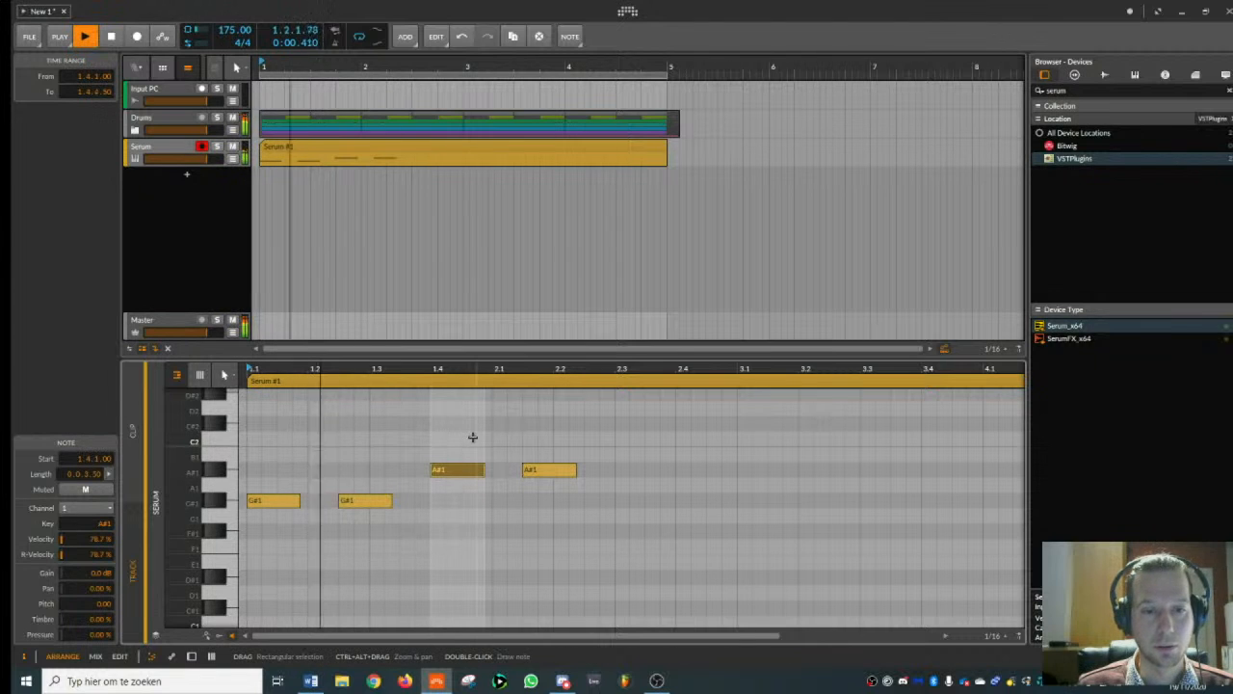
{"action": "key", "text": "space"}
{"action": "left_click_drag", "start_coordinate": [538, 472], "coordinate": [706, 473]}
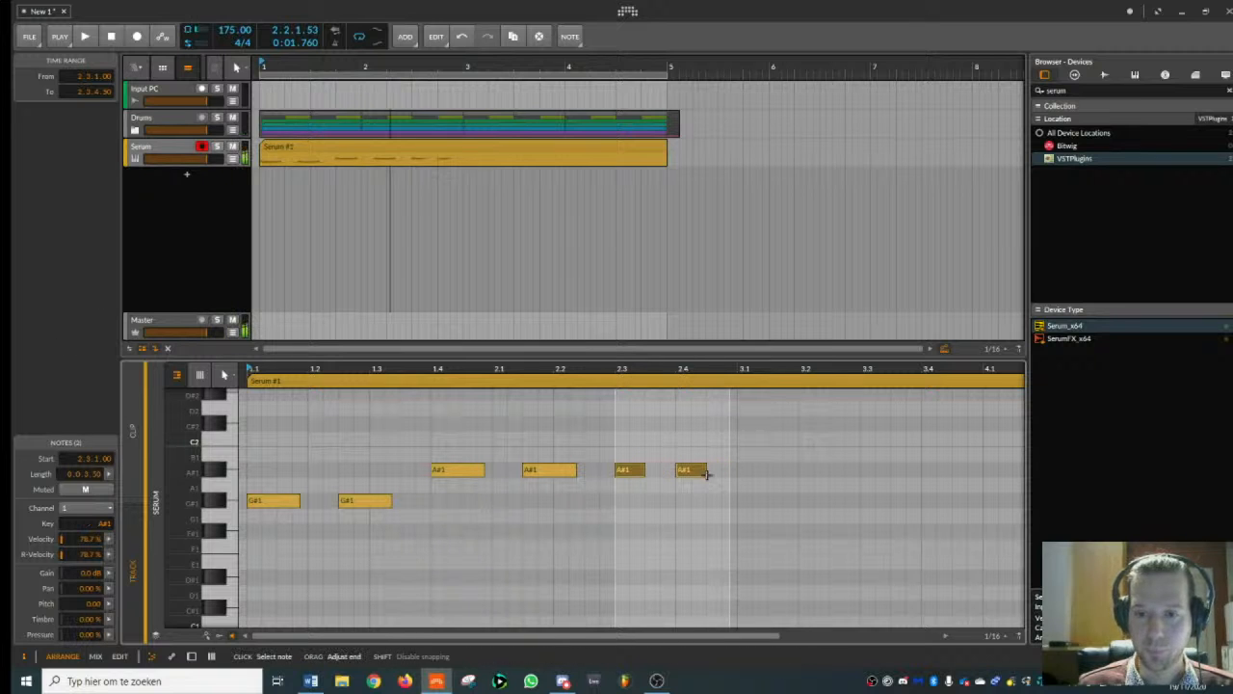
- Copy the six-note two-bar pattern to bar 3 and lower the two copied G#1 notes to F#1
{"action": "left_click_drag", "start_coordinate": [248, 446], "coordinate": [627, 562]}
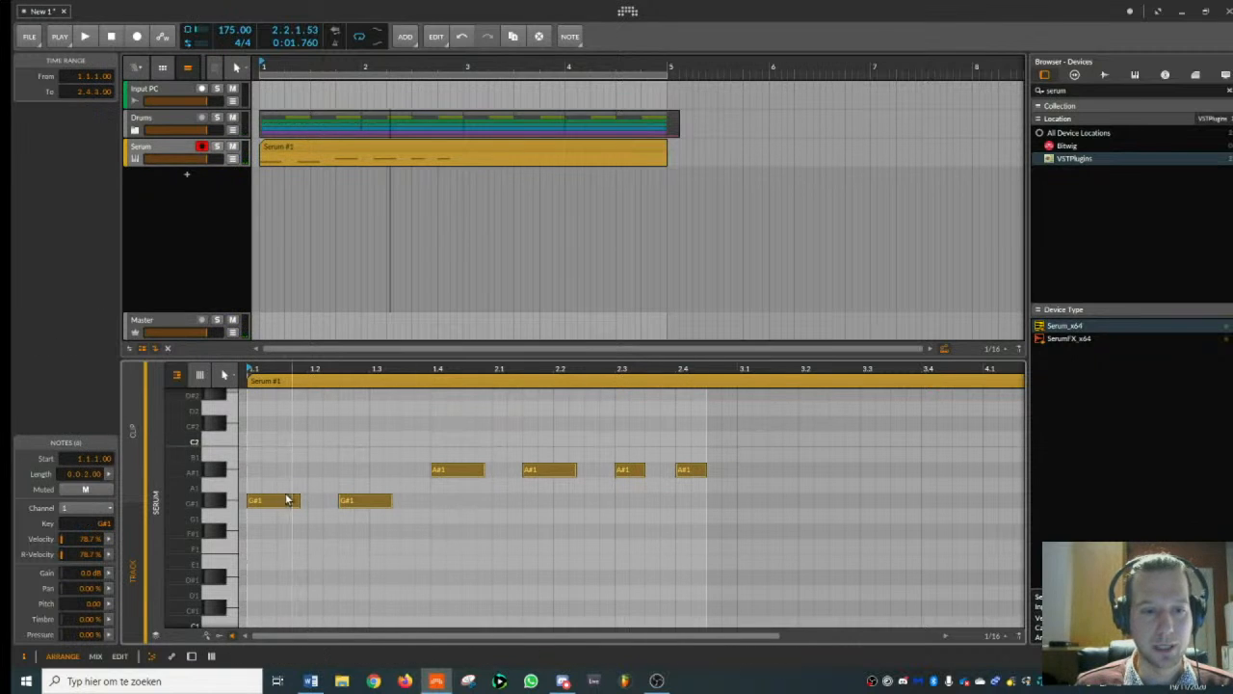
{"action": "left_click_drag", "start_coordinate": [286, 500], "coordinate": [854, 534]}
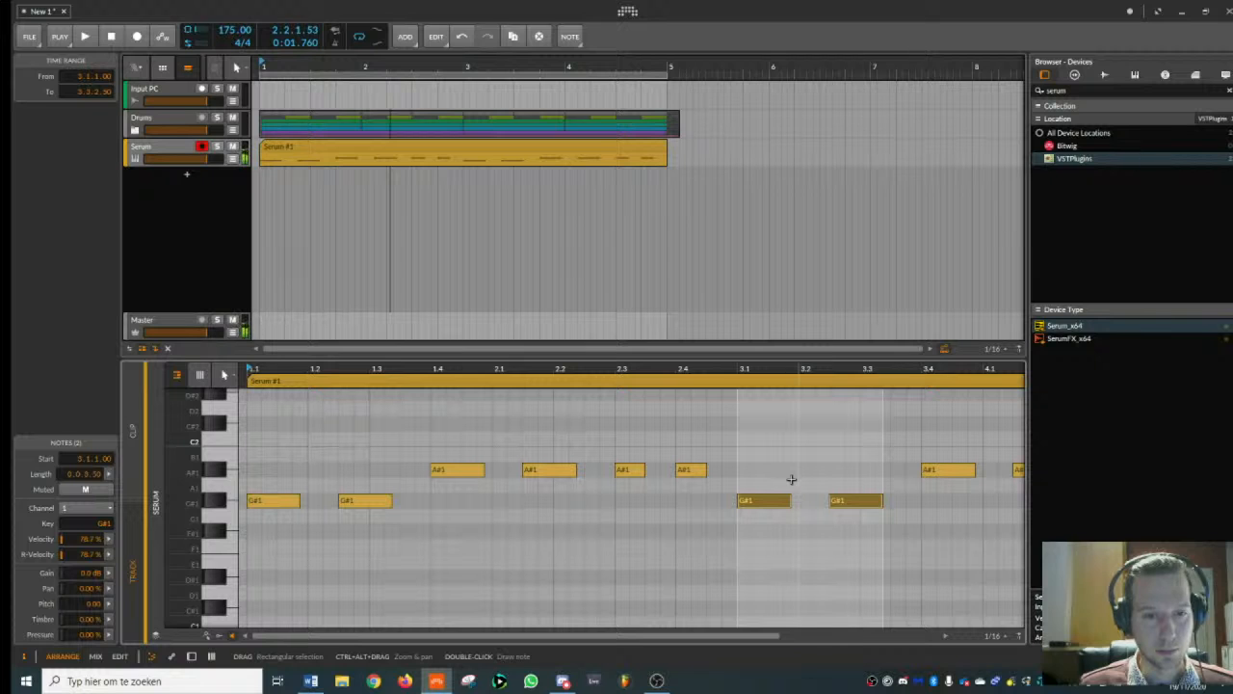
{"action": "left_click_drag", "start_coordinate": [753, 484], "coordinate": [902, 559]}
{"action": "left_click_drag", "start_coordinate": [867, 505], "coordinate": [865, 533]}
- Lower the last four A#1 notes, from beat 3.4 onward, to C#1
{"action": "left_click_drag", "start_coordinate": [835, 366], "coordinate": [529, 367]}
{"action": "left_click_drag", "start_coordinate": [563, 449], "coordinate": [725, 508]}
{"action": "left_click_drag", "start_coordinate": [584, 472], "coordinate": [585, 609]}
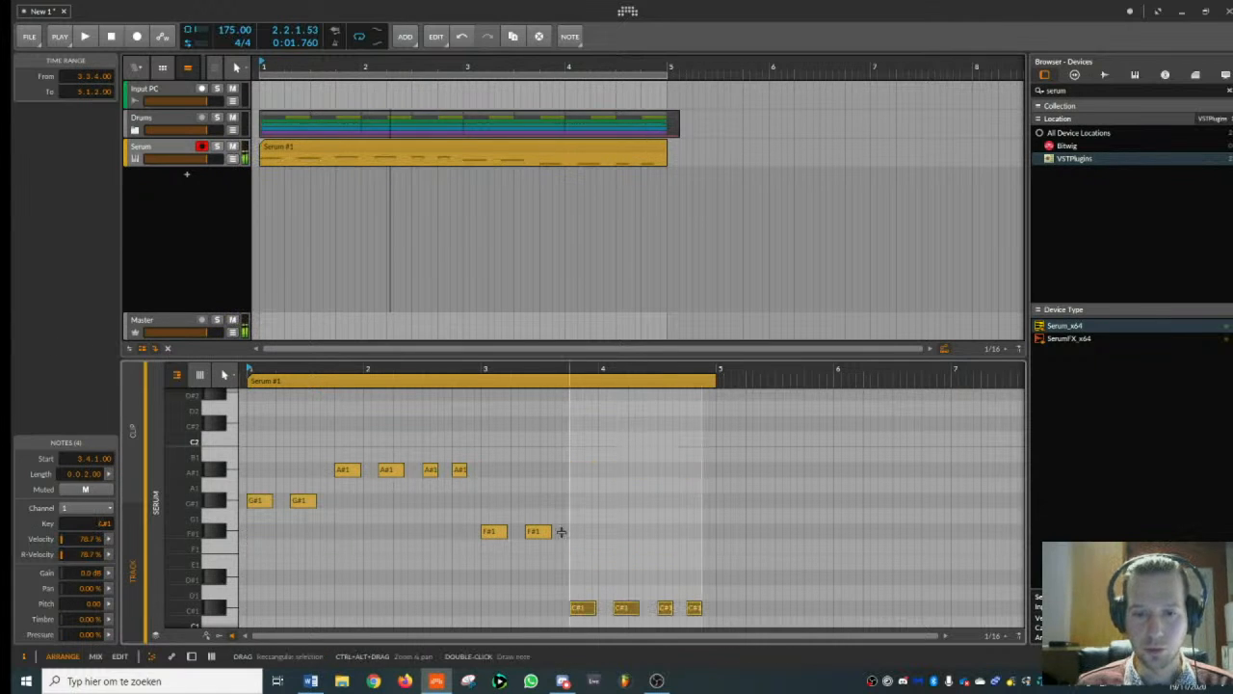
- Copy the first ten notes of the pattern to a higher register, with the opening copies on C#3
{"action": "left_click_drag", "start_coordinate": [292, 367], "coordinate": [237, 443]}
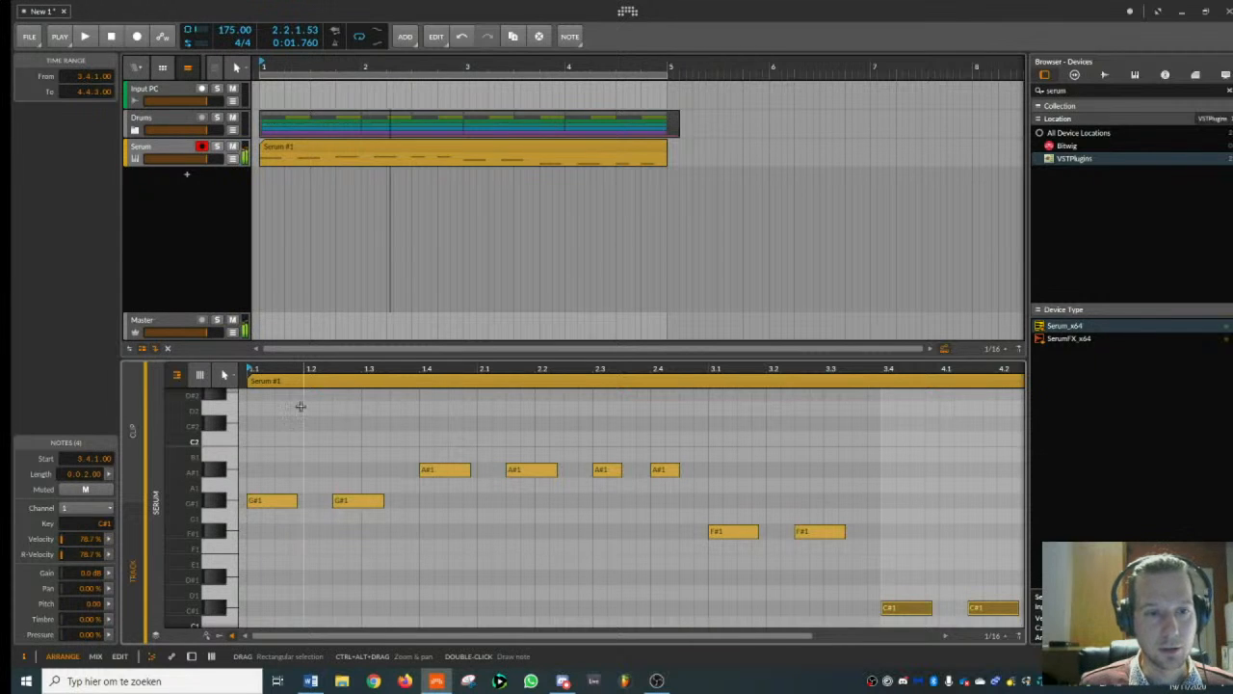
{"action": "scroll", "coordinate": [289, 463], "scroll_direction": "up", "scroll_amount": 6}
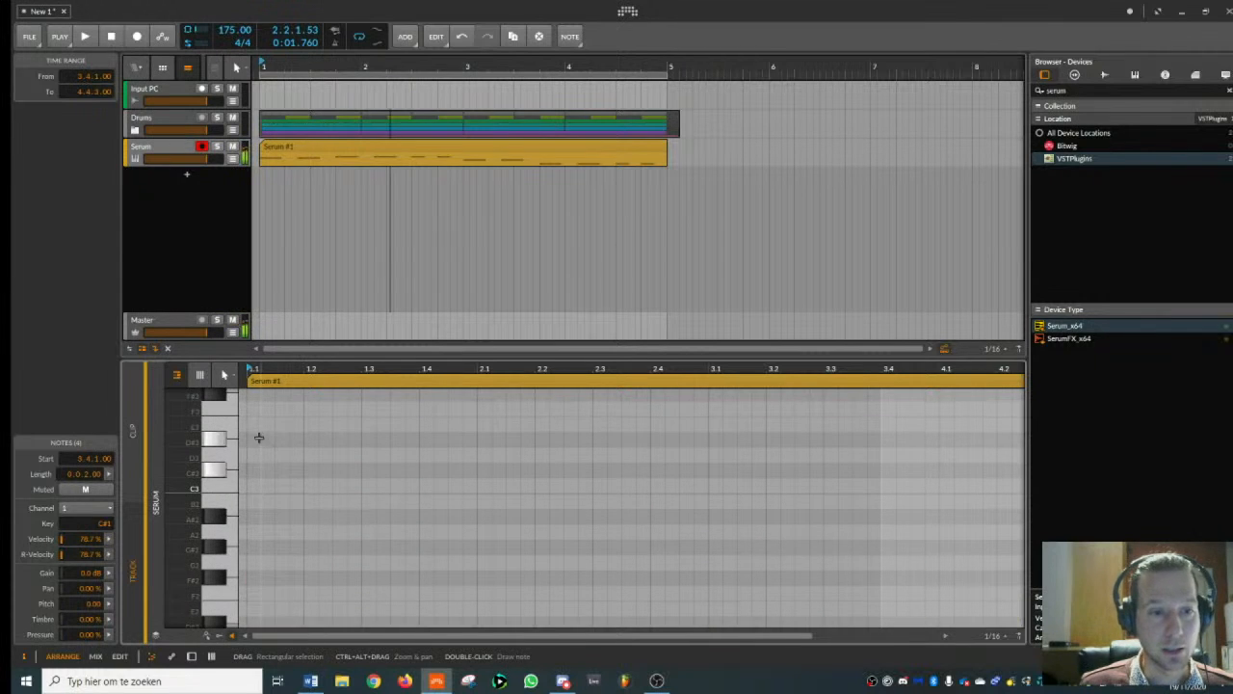
{"action": "scroll", "coordinate": [271, 432], "scroll_direction": "down", "scroll_amount": 3}
{"action": "left_click_drag", "start_coordinate": [293, 369], "coordinate": [279, 318]}
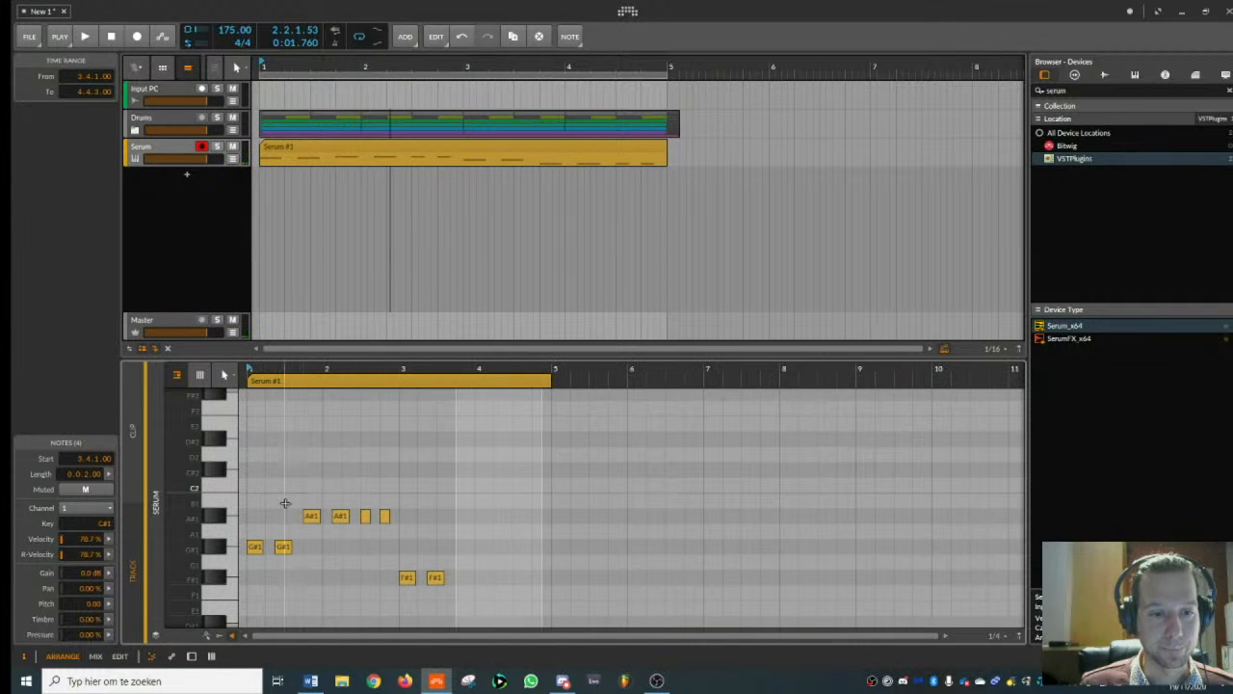
{"action": "scroll", "coordinate": [275, 443], "scroll_direction": "up", "scroll_amount": 2}
{"action": "scroll", "coordinate": [270, 467], "scroll_direction": "down", "scroll_amount": 2}
{"action": "left_click_drag", "start_coordinate": [257, 482], "coordinate": [510, 631]}
{"action": "left_click_drag", "start_coordinate": [257, 528], "coordinate": [254, 498]}
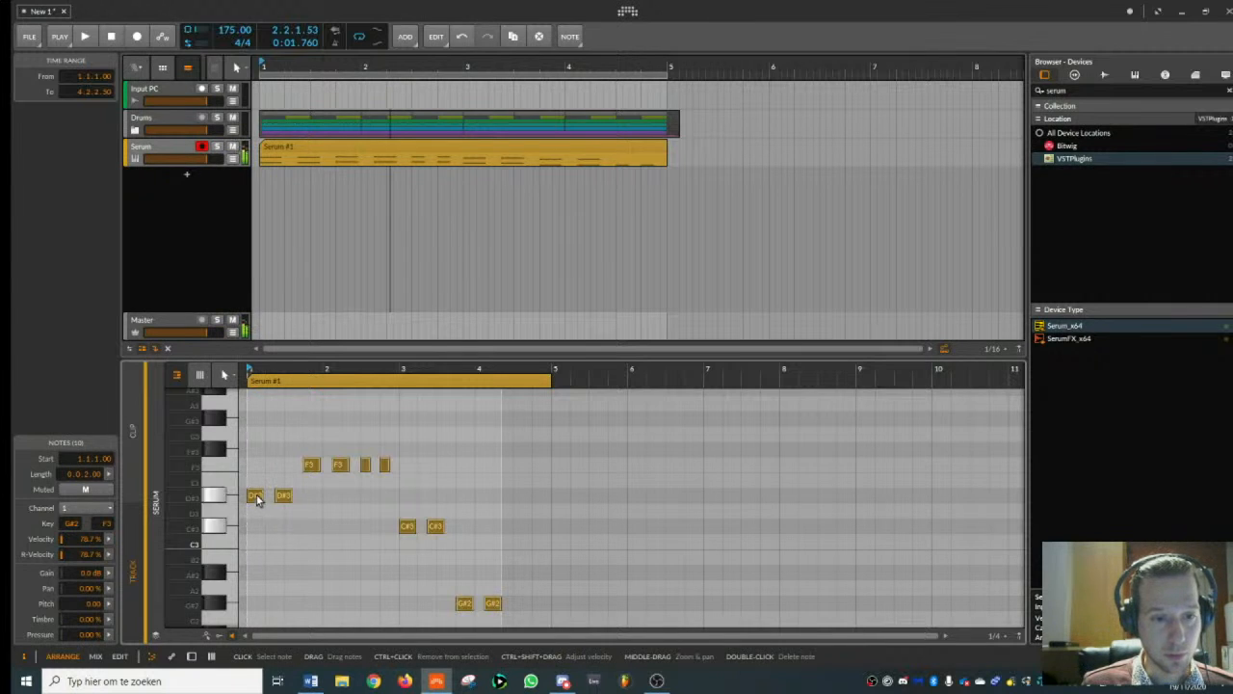
{"action": "left_click_drag", "start_coordinate": [255, 497], "coordinate": [255, 527]}
- Shift the copied upper notes in bars 1 to 3 so that they all sit on C#3
{"action": "left_click", "coordinate": [304, 484]}
{"action": "left_click_drag", "start_coordinate": [304, 484], "coordinate": [447, 574]}
{"action": "key", "text": "Down"}
{"action": "key", "text": "Down"}
{"action": "key", "text": "Up"}
{"action": "key", "text": "Up"}
{"action": "scroll", "coordinate": [452, 545], "scroll_direction": "down", "scroll_amount": 4}
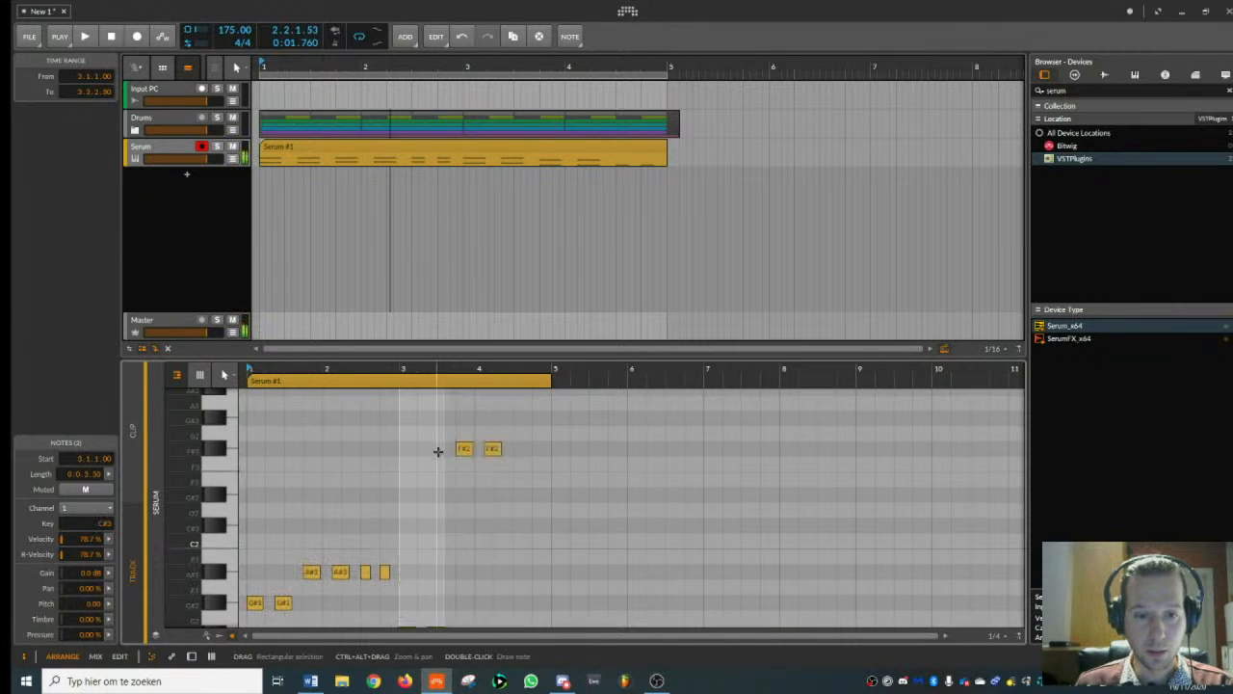
- Raise the last two copied notes, from beat 3.4 onward, to C#3 and play the pattern
{"action": "left_click_drag", "start_coordinate": [438, 451], "coordinate": [542, 505]}
{"action": "scroll", "coordinate": [544, 514], "scroll_direction": "up", "scroll_amount": 3}
{"action": "key", "text": "Up"}
{"action": "key", "text": "Up"}
{"action": "key", "text": "Up"}
{"action": "key", "text": "Up"}
{"action": "key", "text": "Up"}
{"action": "key", "text": "Up"}
{"action": "key", "text": "Up"}
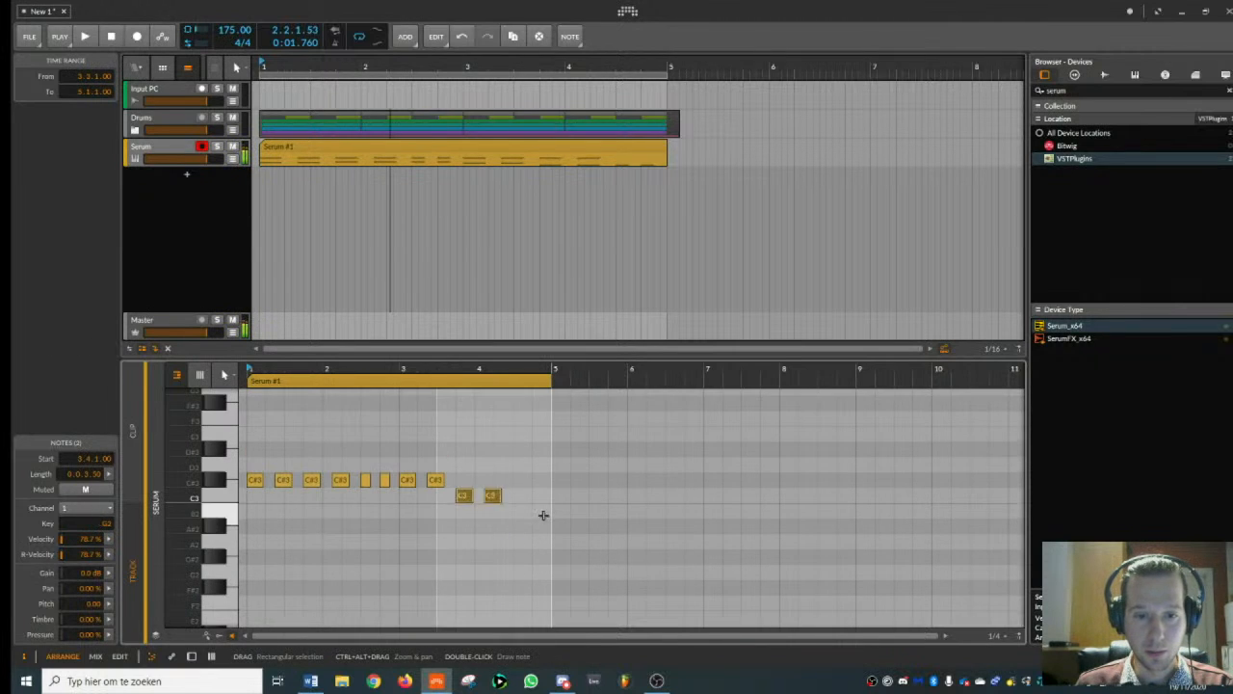
{"action": "key", "text": "space"}
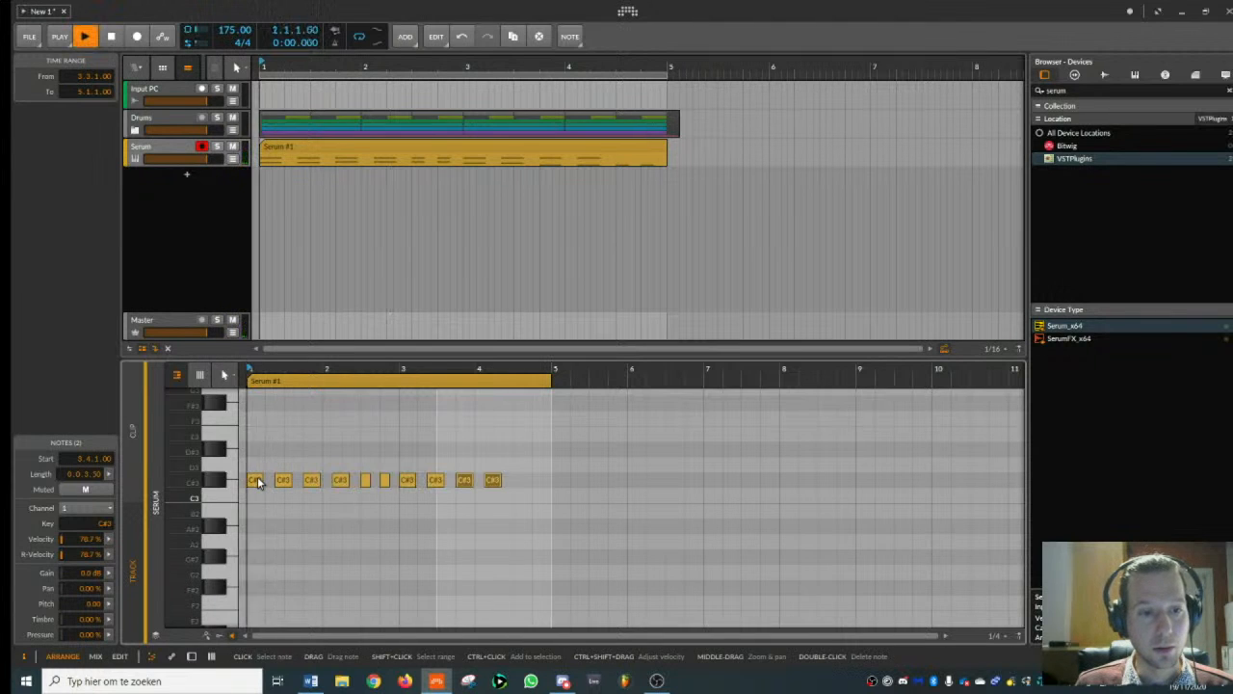
- Duplicate the row of ten C#3 notes onto D#3 and audition the stacked notes
{"action": "left_click", "coordinate": [260, 470]}
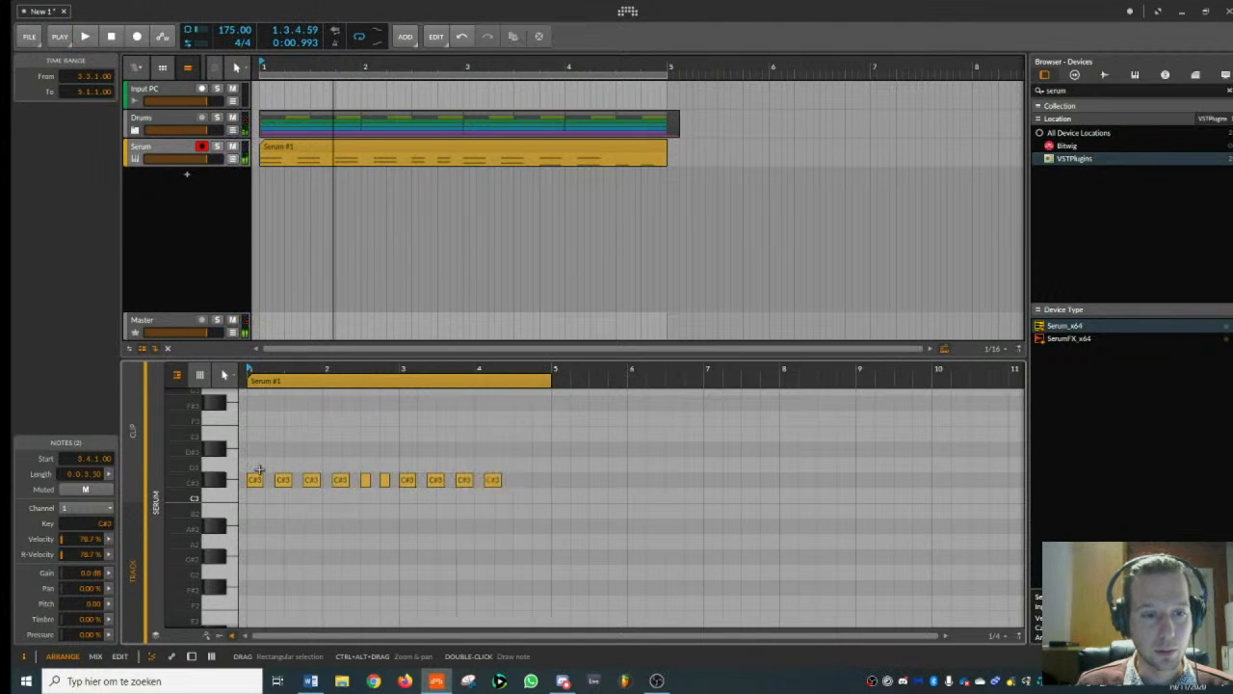
{"action": "key", "text": "ctrl+a"}
{"action": "left_click_drag", "start_coordinate": [256, 481], "coordinate": [256, 450]}
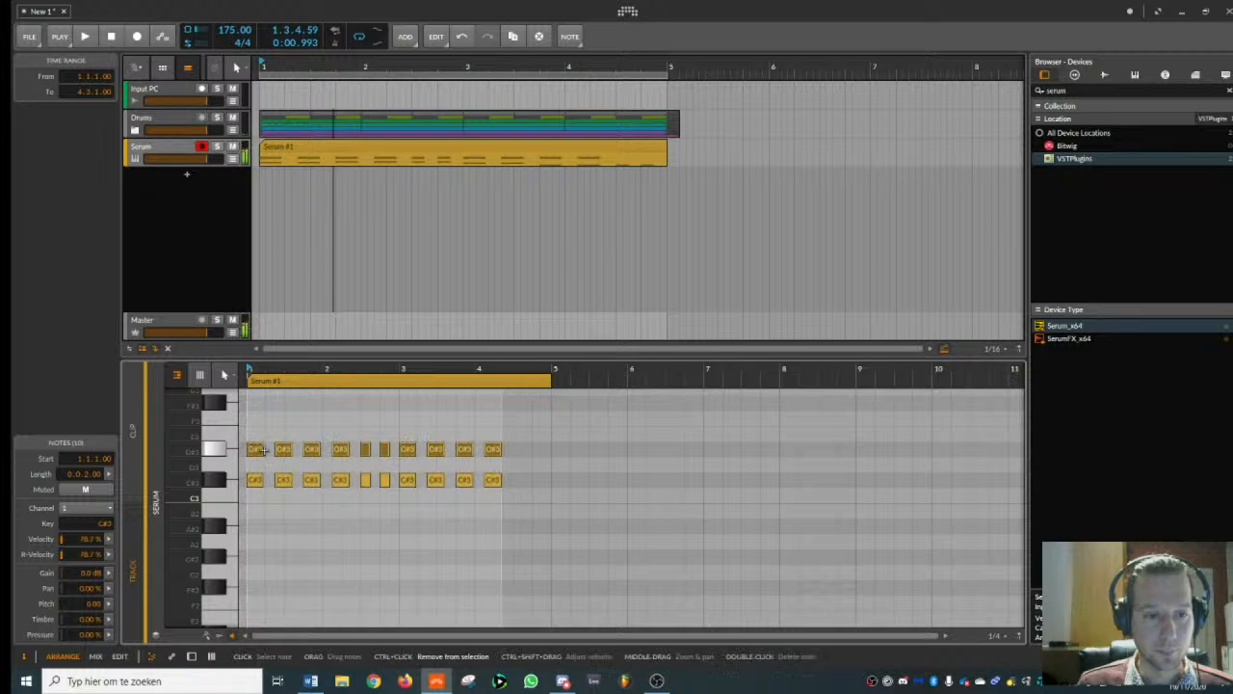
{"action": "key", "text": "space"}
- Copy the two short C#3 and D#3 note pairs from bar 2 to beats 4.3 and 4.4
{"action": "scroll", "coordinate": [543, 483], "scroll_direction": "down", "scroll_amount": 3}
{"action": "scroll", "coordinate": [540, 501], "scroll_direction": "up", "scroll_amount": 3}
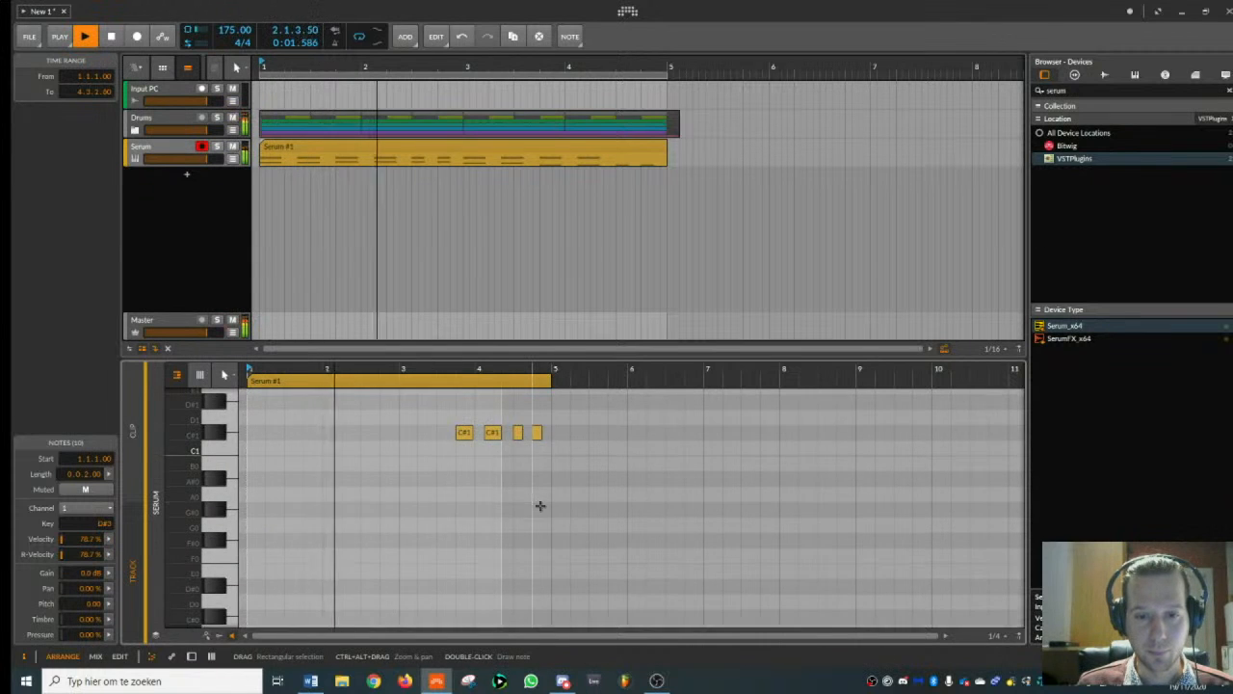
{"action": "scroll", "coordinate": [509, 531], "scroll_direction": "up", "scroll_amount": 1}
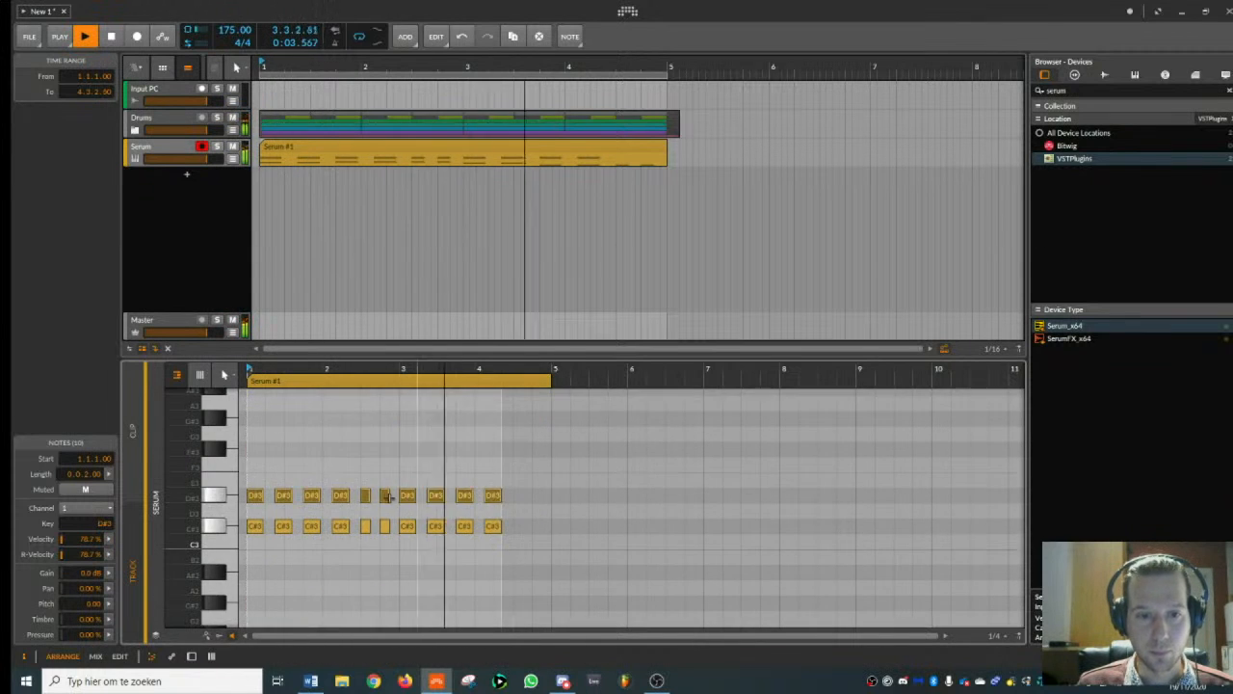
{"action": "left_click_drag", "start_coordinate": [365, 486], "coordinate": [523, 530]}
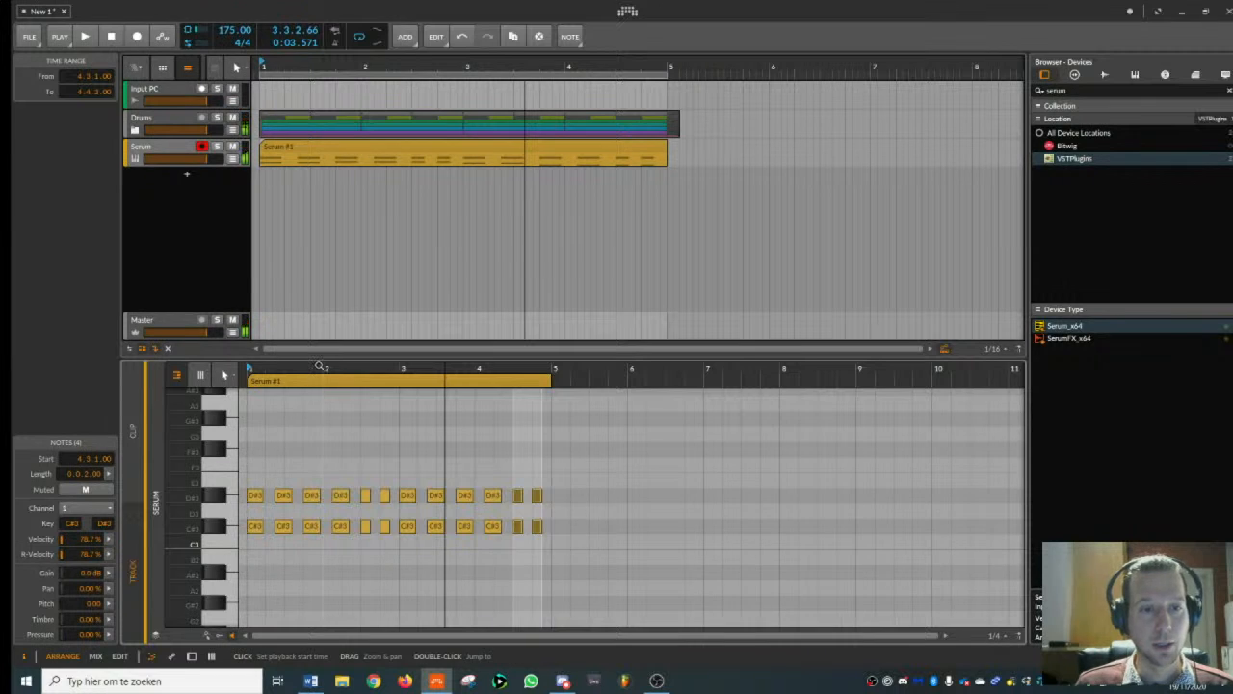
{"action": "left_click_drag", "start_coordinate": [319, 368], "coordinate": [289, 307]}
- In Serum, assign velocity to modulate oscillator A's level by about 66 and reduce the base level to 33
{"action": "double_click", "coordinate": [179, 147]}
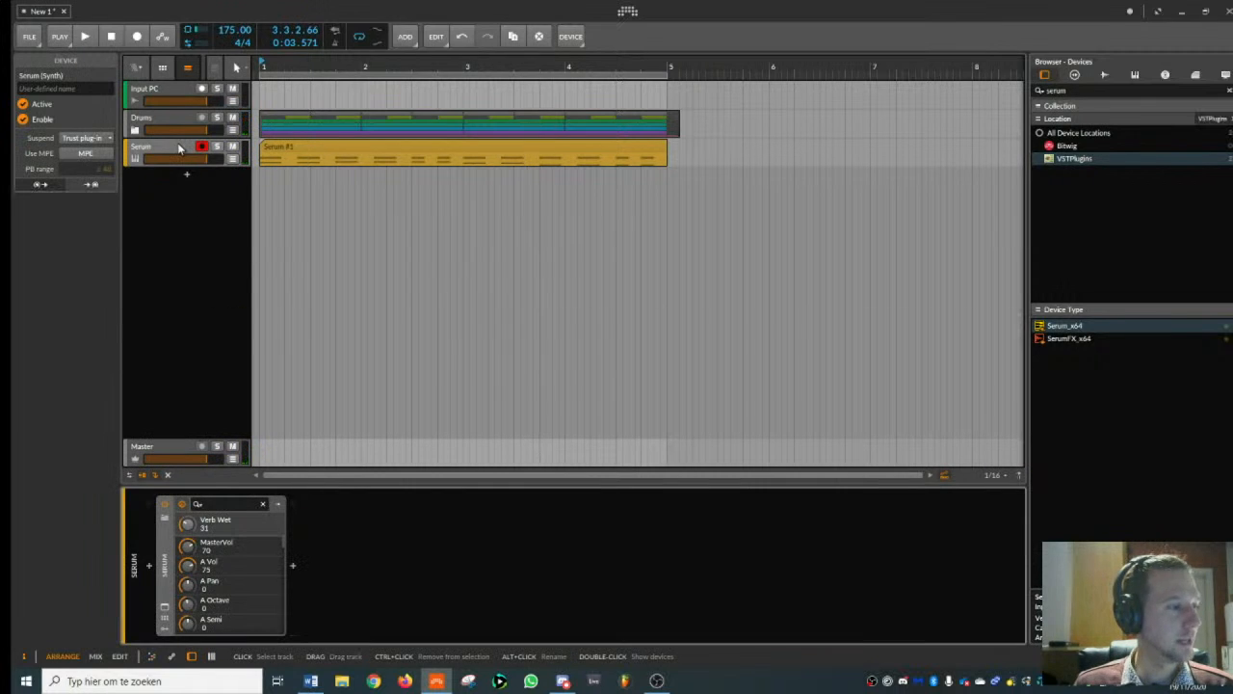
{"action": "left_click", "coordinate": [166, 607]}
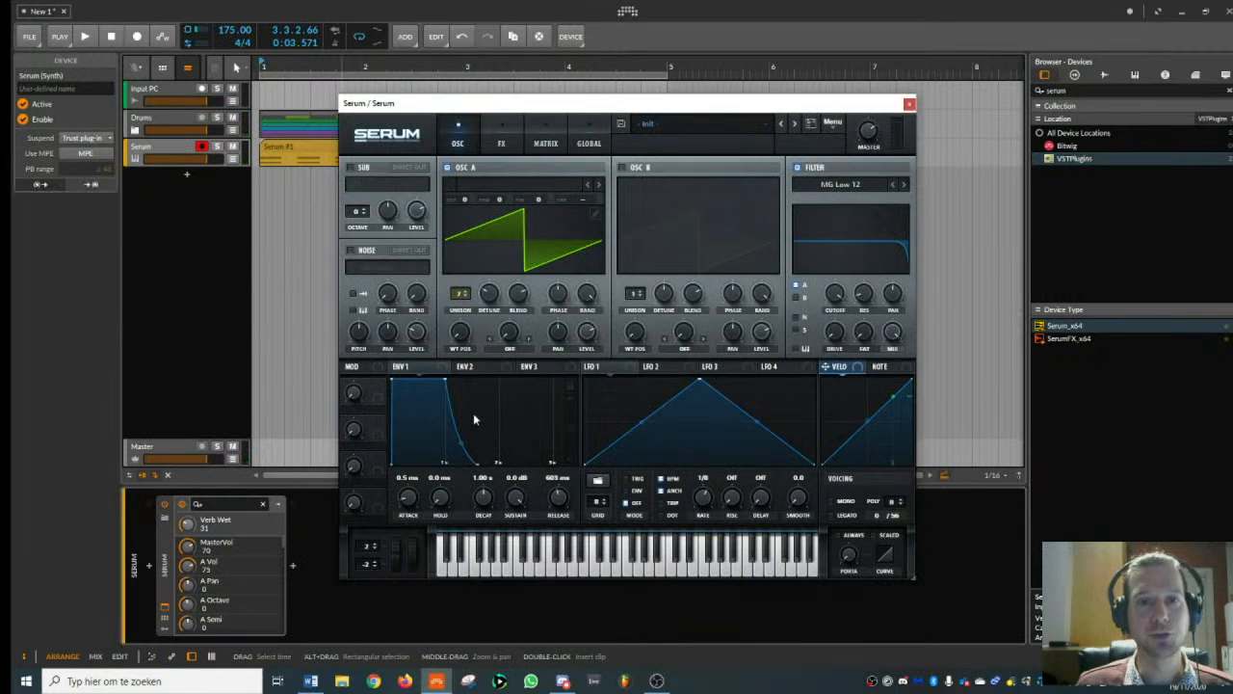
{"action": "left_click_drag", "start_coordinate": [544, 113], "coordinate": [723, 195]}
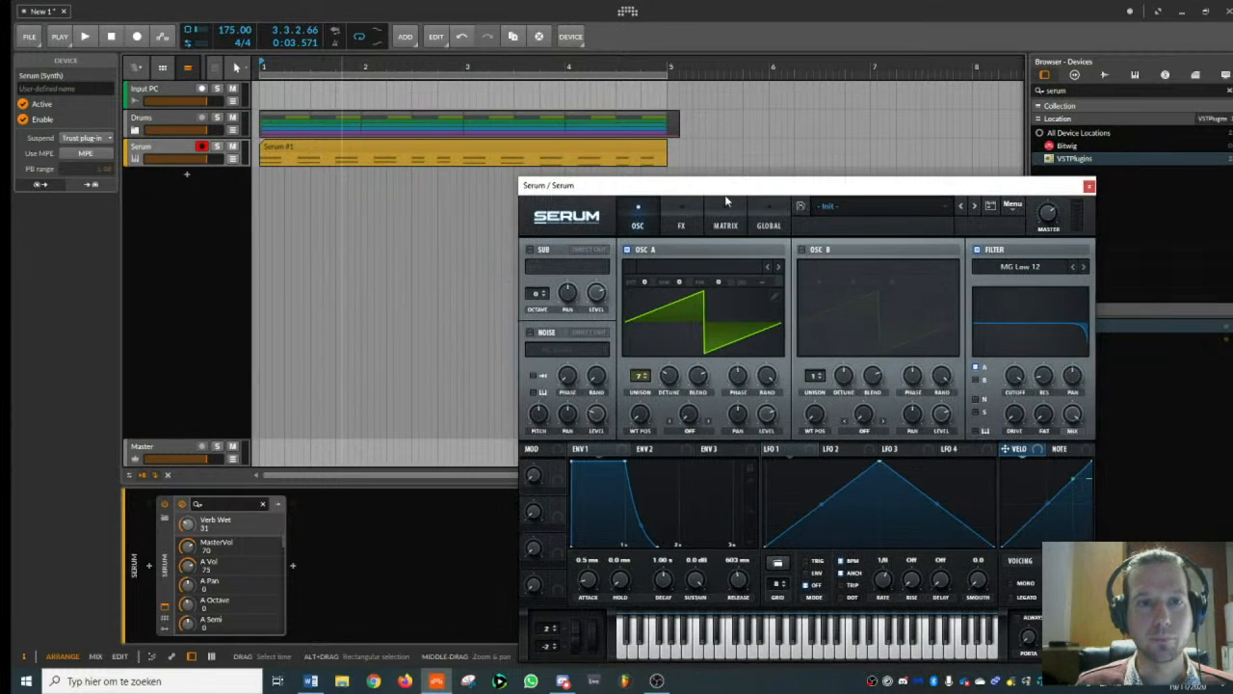
{"action": "left_click_drag", "start_coordinate": [761, 417], "coordinate": [772, 431]}
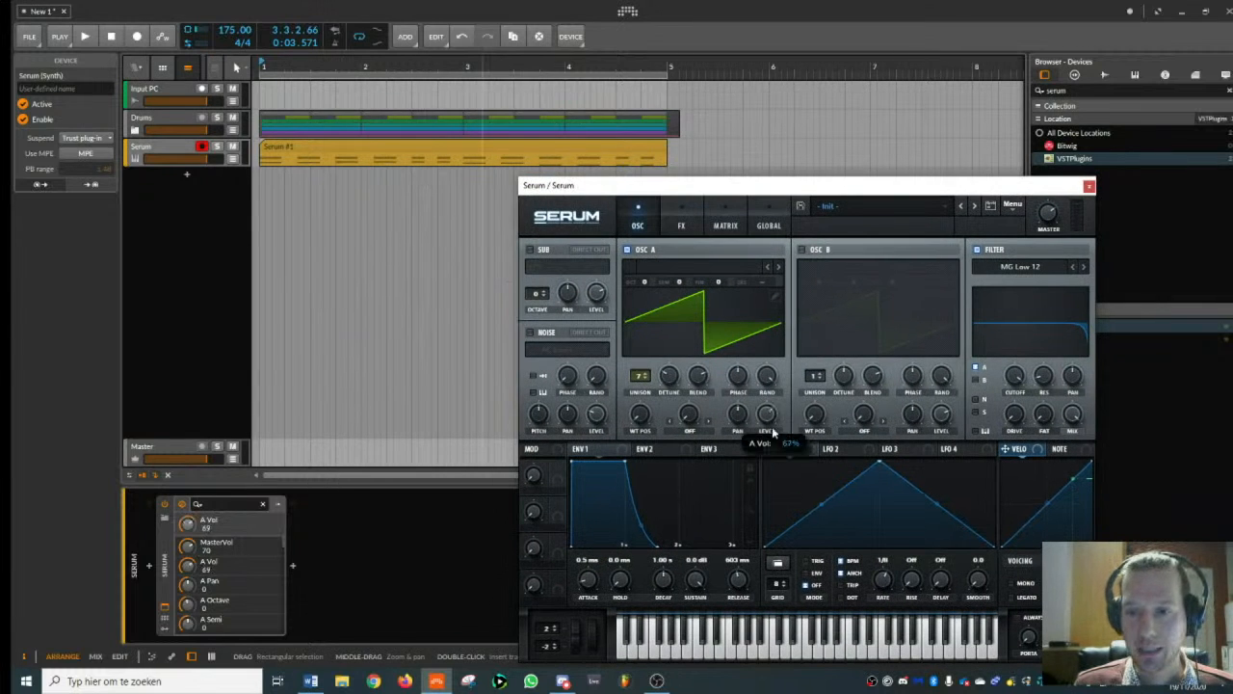
{"action": "left_click_drag", "start_coordinate": [783, 479], "coordinate": [785, 493]}
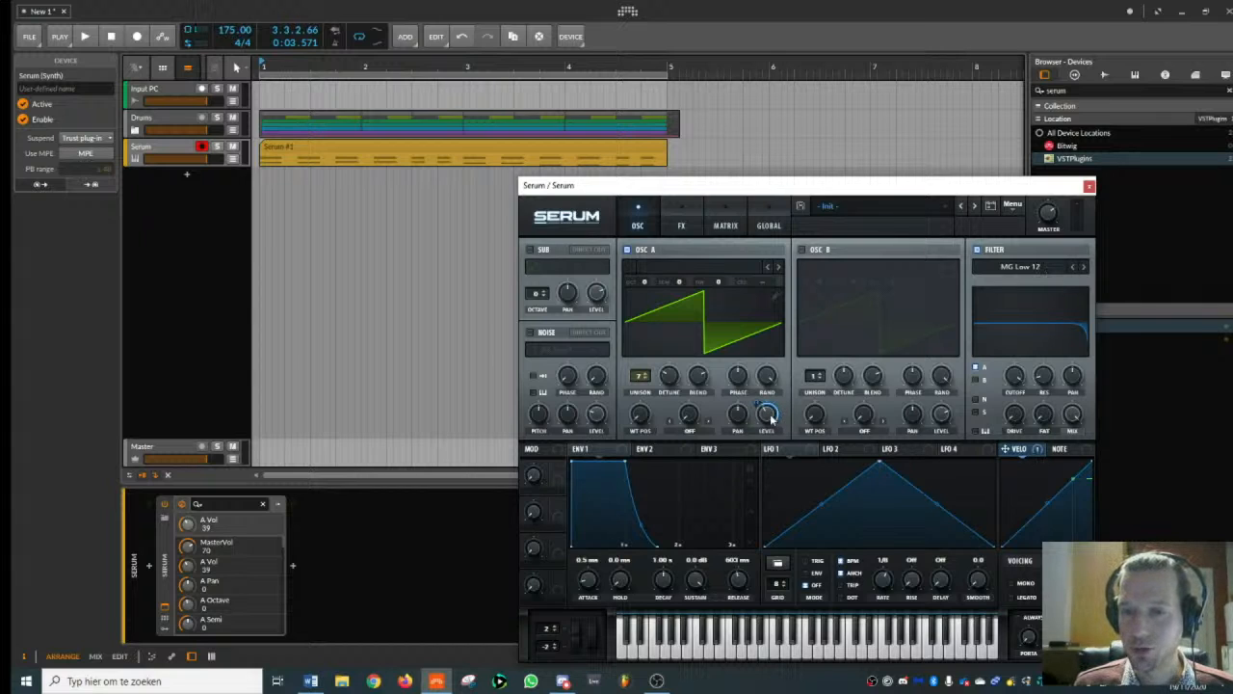
{"action": "left_click_drag", "start_coordinate": [771, 419], "coordinate": [770, 429]}
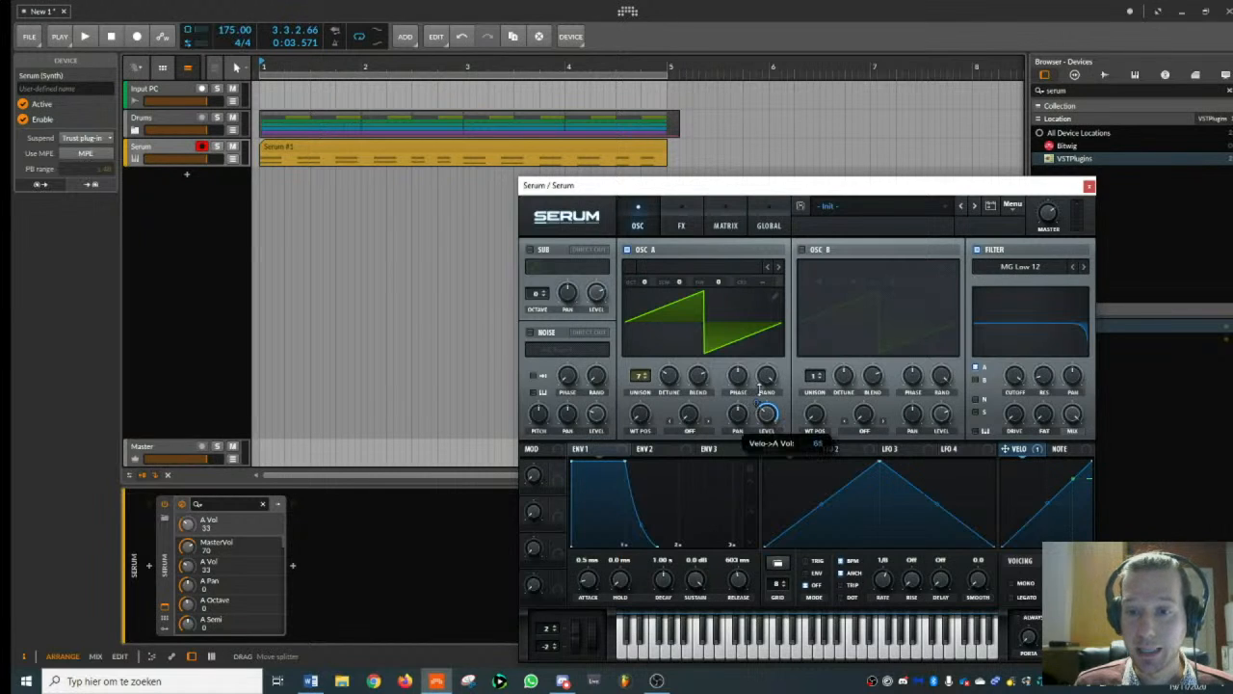
- Lower the velocity of all C#3 and D#3 notes in the Serum clip to about 36% and play back the result
{"action": "double_click", "coordinate": [294, 148]}
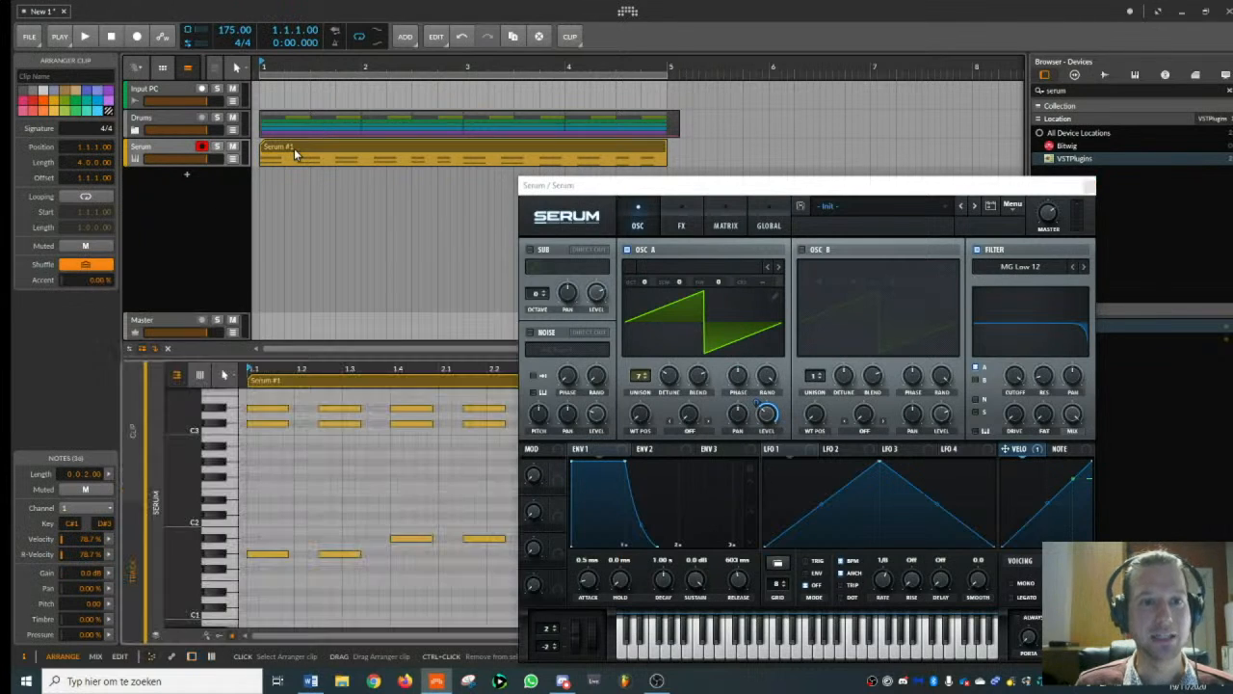
{"action": "left_click", "coordinate": [1089, 185]}
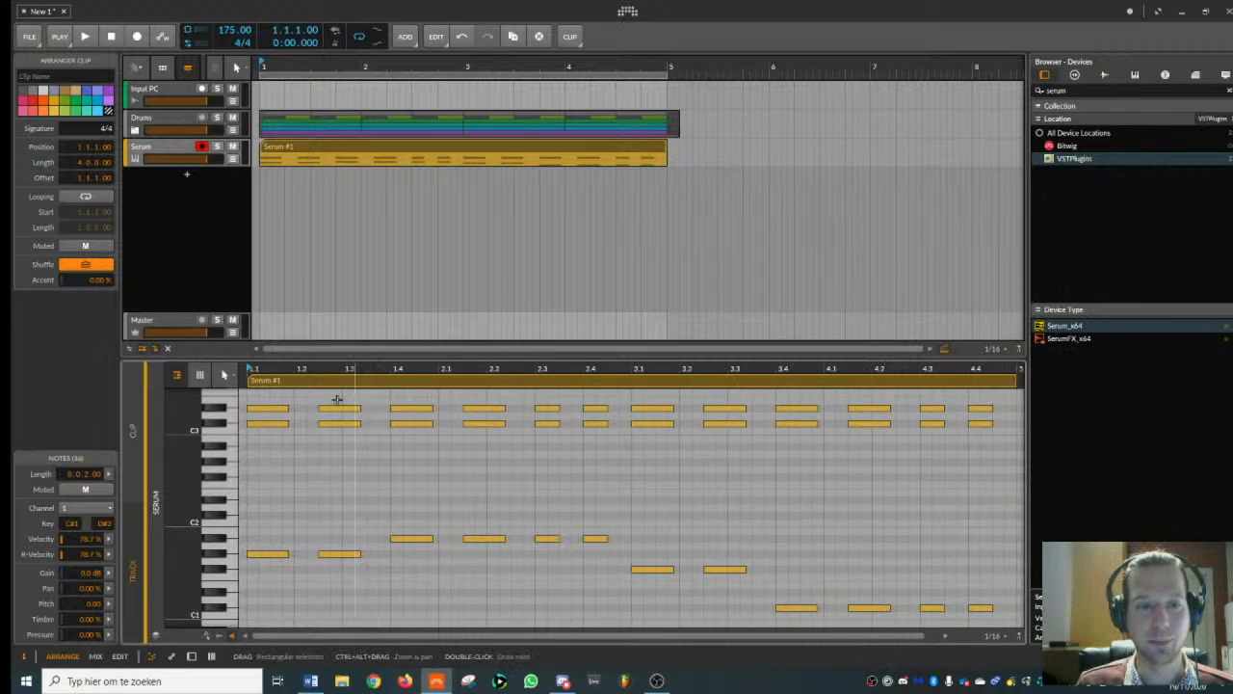
{"action": "left_click_drag", "start_coordinate": [282, 369], "coordinate": [282, 332]}
{"action": "left_click_drag", "start_coordinate": [249, 399], "coordinate": [605, 469]}
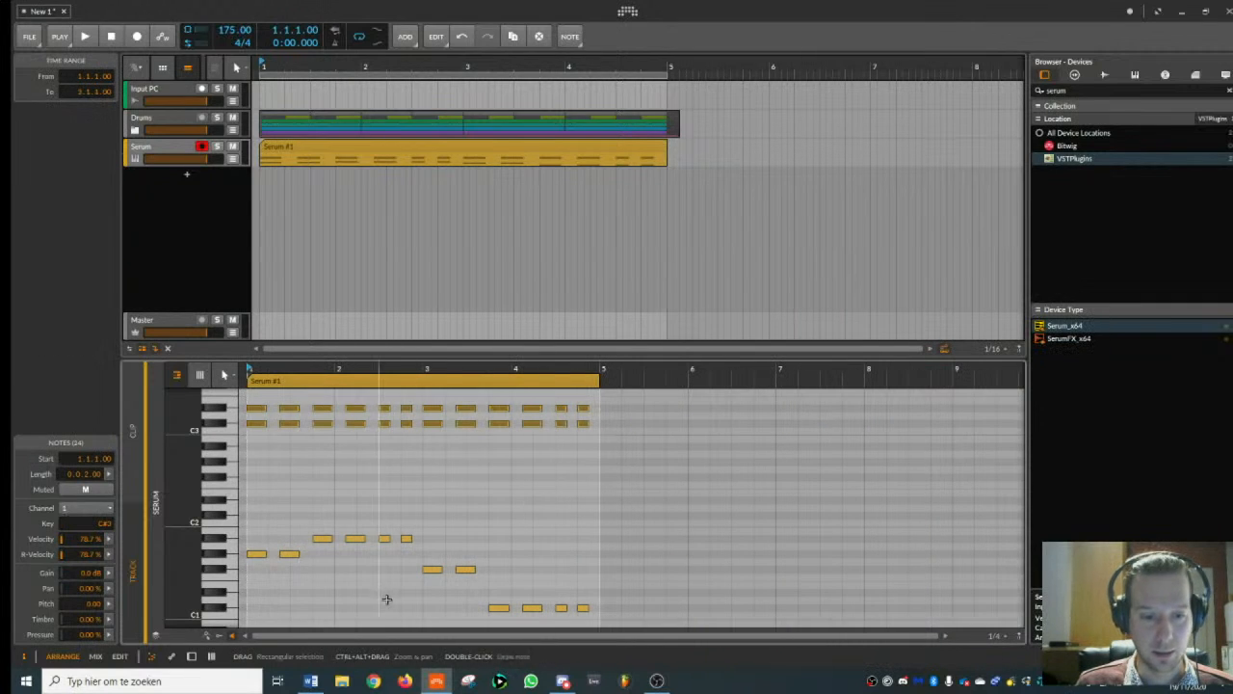
{"action": "left_click", "coordinate": [218, 636]}
{"action": "left_click_drag", "start_coordinate": [252, 579], "coordinate": [260, 600]}
{"action": "key", "text": "space"}
{"action": "left_click_drag", "start_coordinate": [283, 73], "coordinate": [281, 65]}
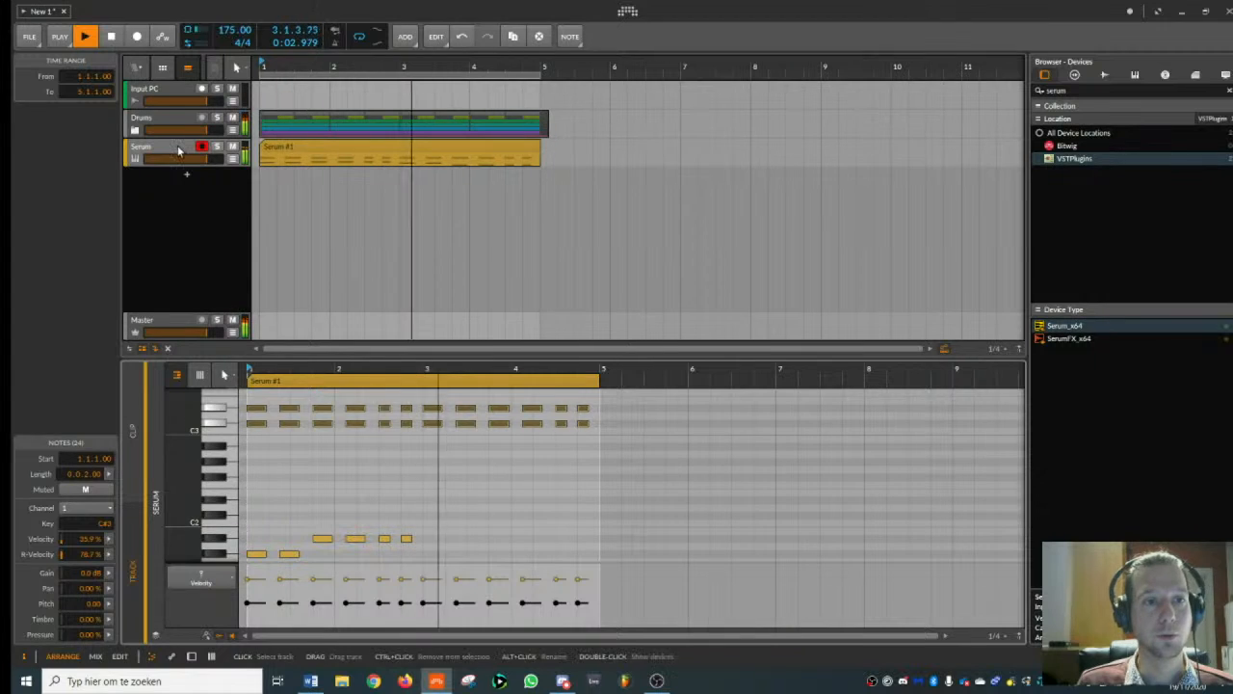
{"action": "key", "text": "space"}
- Add a new instrument track below the Serum track and load Serum_x64 on it
{"action": "double_click", "coordinate": [177, 150]}
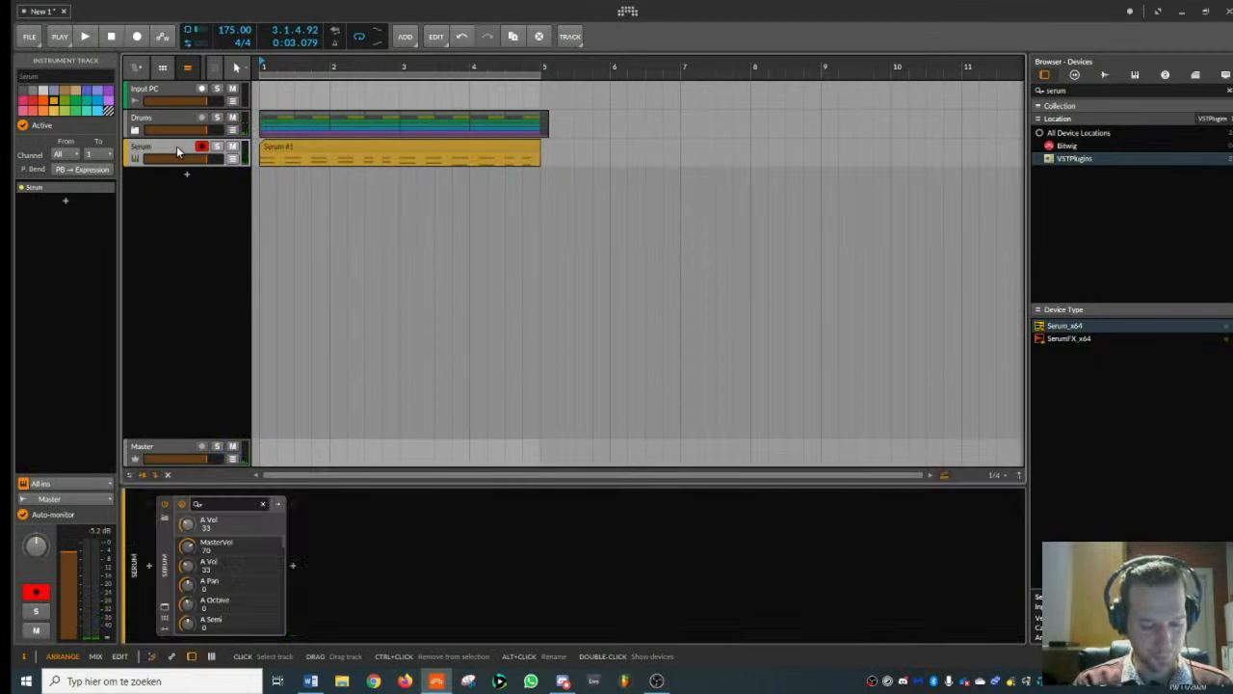
{"action": "key", "text": "ctrl+t"}
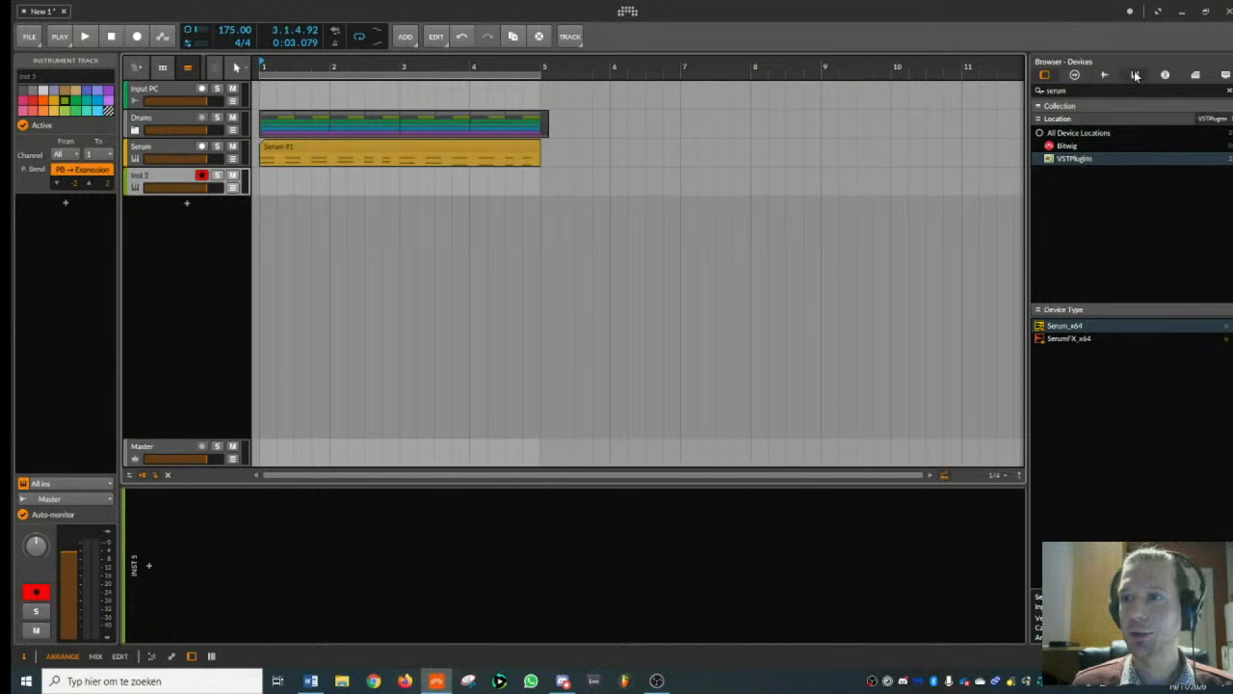
{"action": "double_click", "coordinate": [1093, 324]}
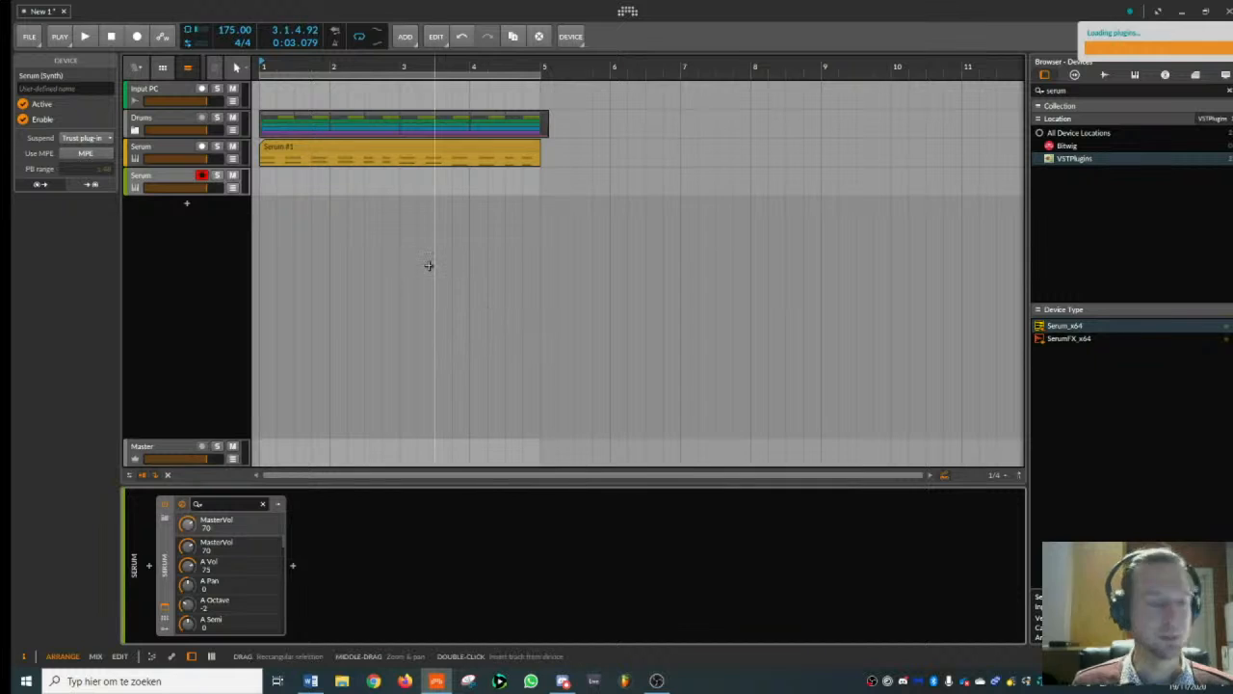
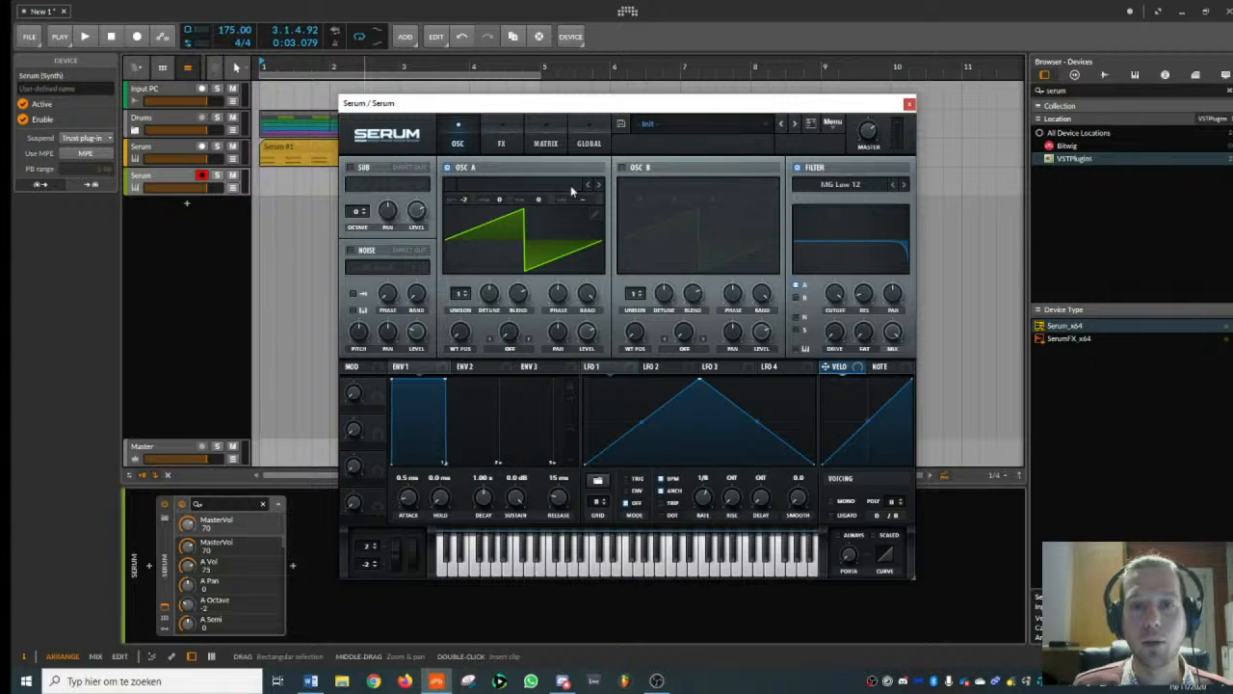
- Set oscillator A on the second Serum instrument to the Analog_BD_Sin wavetable and close the plug-in
{"action": "left_click", "coordinate": [599, 184]}
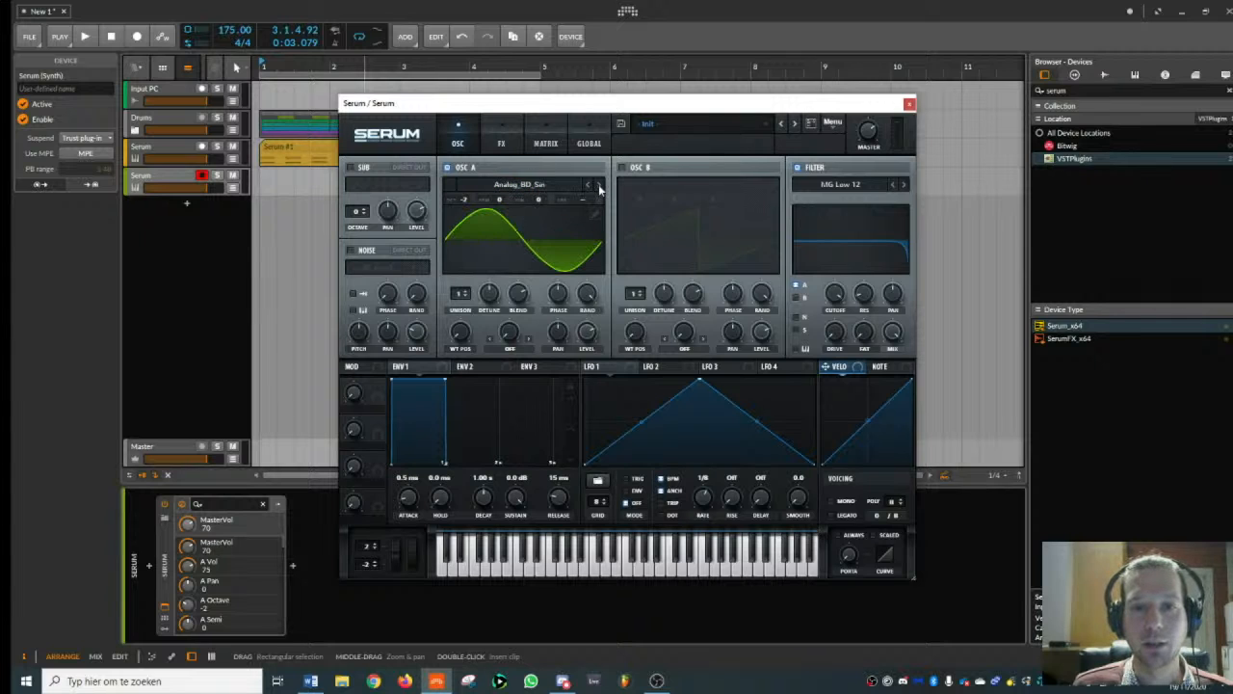
{"action": "left_click", "coordinate": [908, 104]}
- Copy the four-bar Serum chord clip to the second Serum track and delete its upper notes, keeping only the lowest note line
{"action": "left_click_drag", "start_coordinate": [298, 146], "coordinate": [305, 184]}
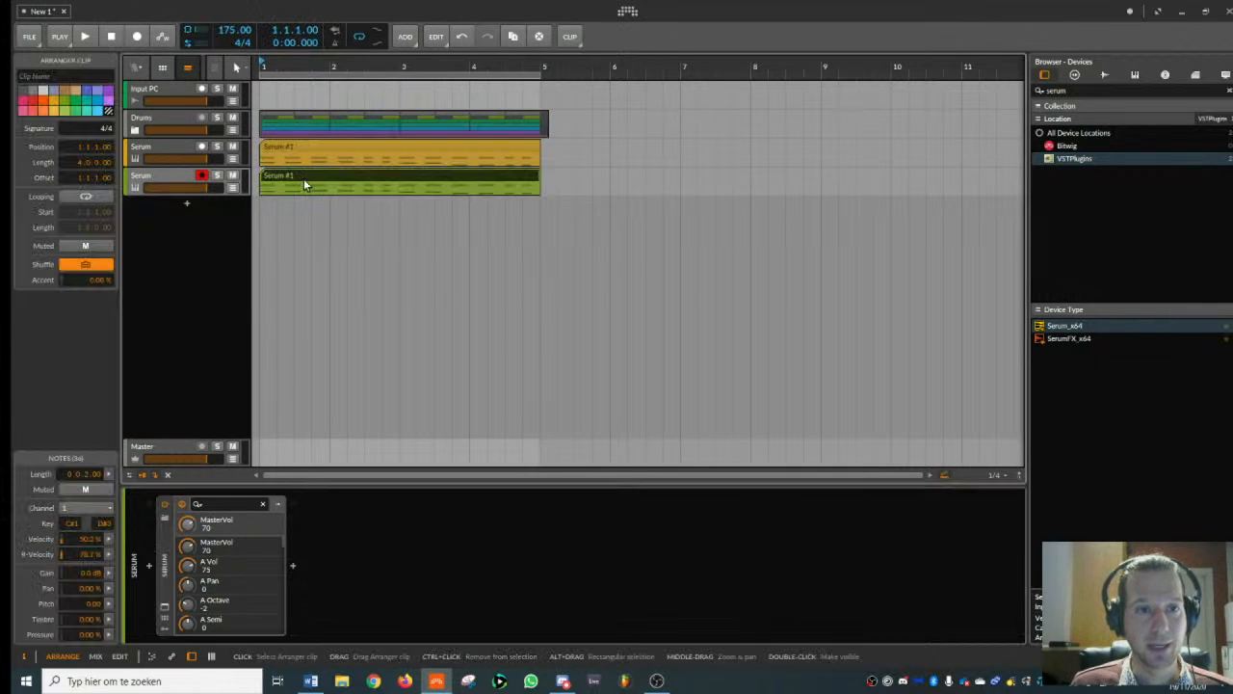
{"action": "double_click", "coordinate": [304, 184]}
{"action": "left_click_drag", "start_coordinate": [259, 394], "coordinate": [1003, 462]}
{"action": "key", "text": "Delete"}
- Turn the bass line into four sustained notes: G#1 to 1.4, A#1 to 3.1, F#1 to 3.4 and C#1 to bar 5
{"action": "left_click", "coordinate": [283, 510]}
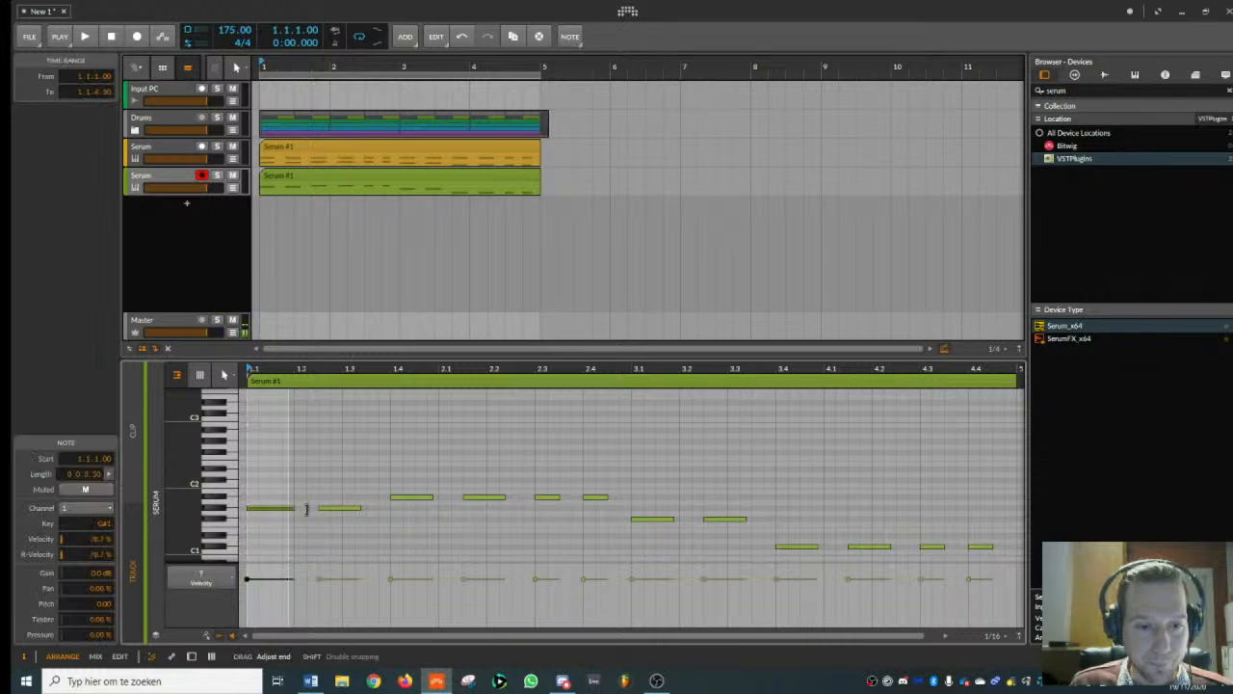
{"action": "left_click_drag", "start_coordinate": [382, 511], "coordinate": [506, 496]}
{"action": "left_click", "coordinate": [424, 497]}
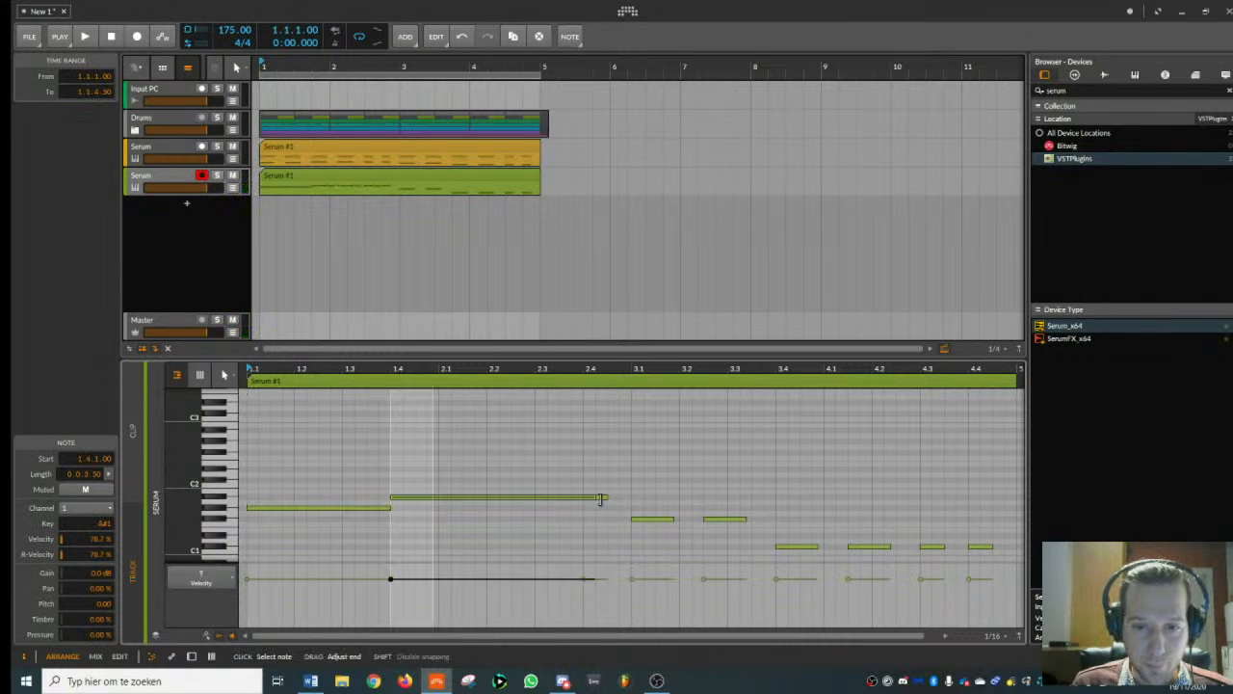
{"action": "left_click_drag", "start_coordinate": [630, 498], "coordinate": [631, 498]}
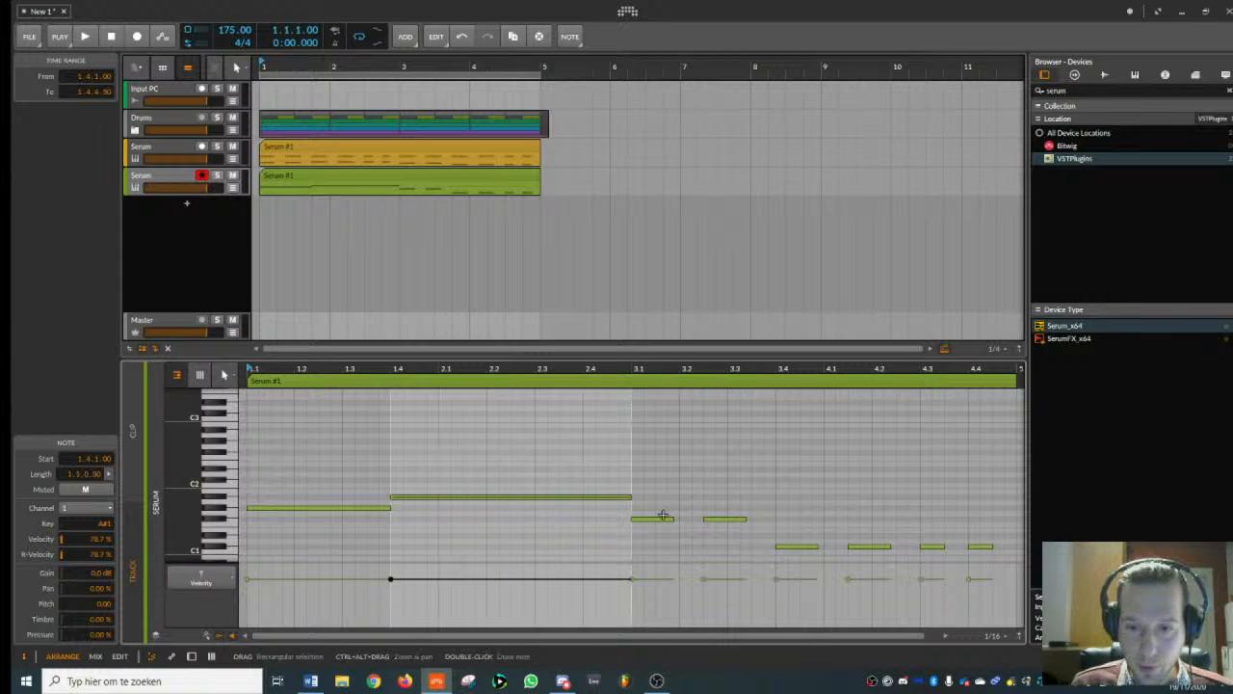
{"action": "left_click_drag", "start_coordinate": [303, 472], "coordinate": [713, 517]}
{"action": "left_click", "coordinate": [337, 503]}
{"action": "left_click_drag", "start_coordinate": [542, 498], "coordinate": [925, 513]}
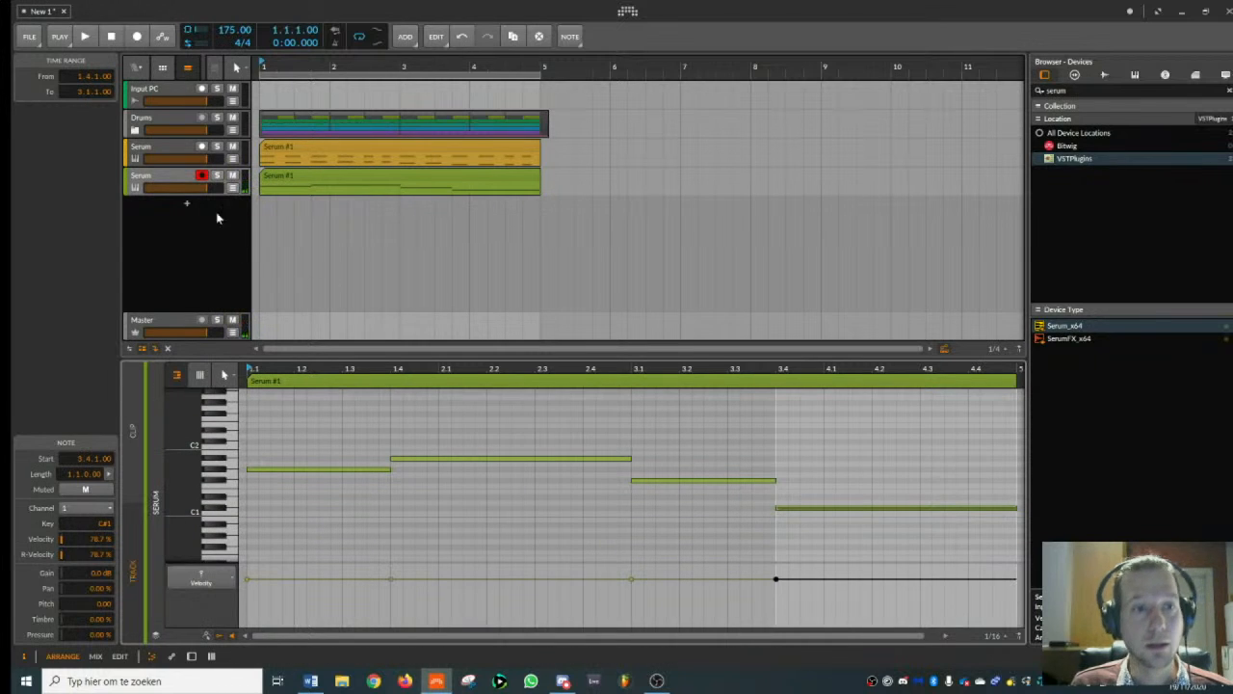
- In the second track's Serum, set envelope 1 to about 108 ms attack and 34 ms release, and enable mono and legato
{"action": "left_click", "coordinate": [183, 184]}
{"action": "left_click", "coordinate": [174, 318]}
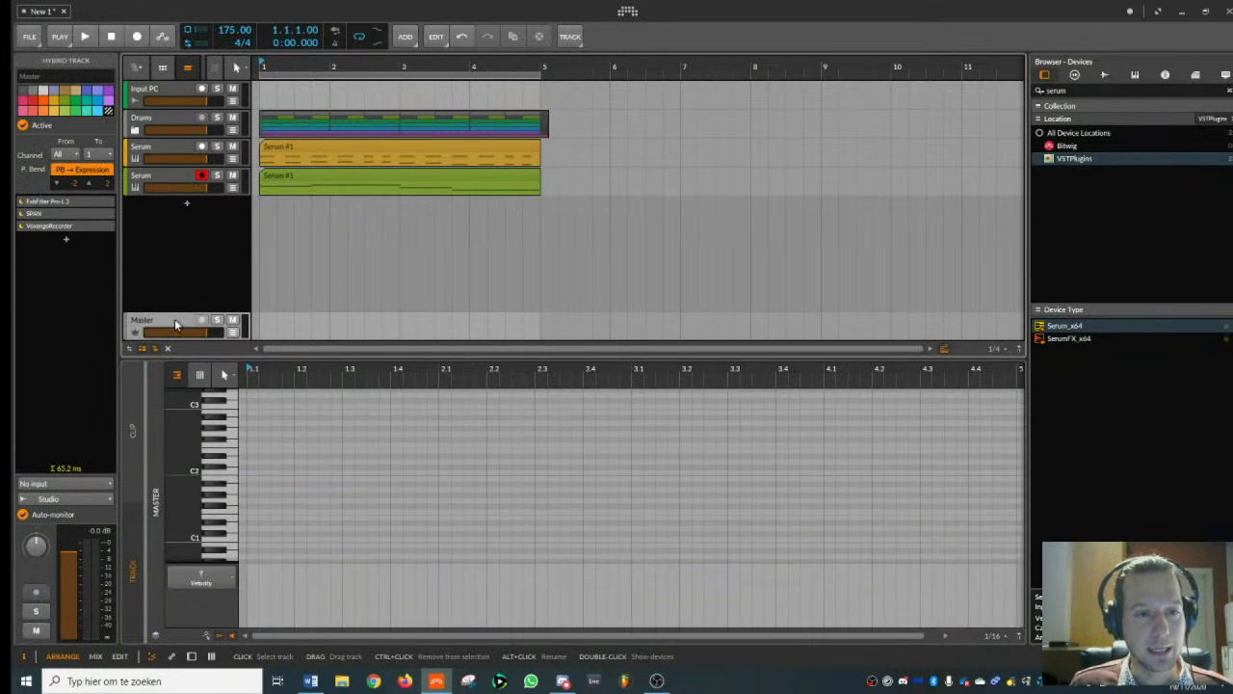
{"action": "double_click", "coordinate": [175, 319]}
{"action": "left_click", "coordinate": [184, 176]}
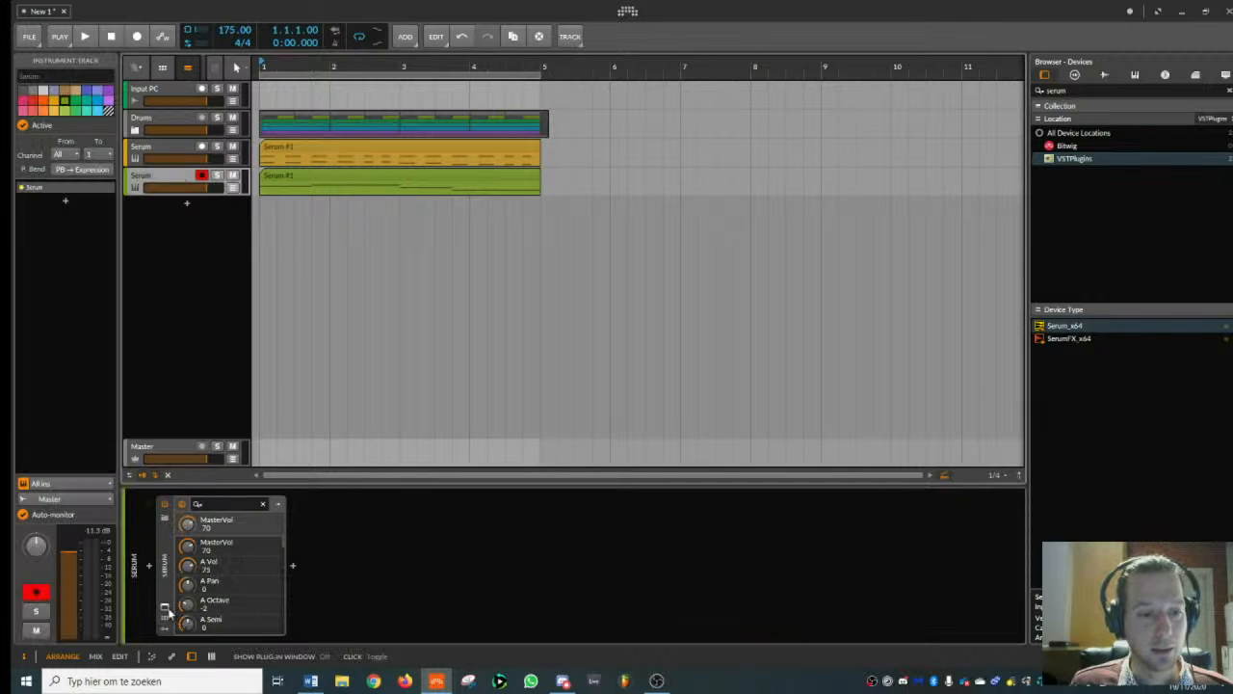
{"action": "left_click", "coordinate": [165, 608]}
{"action": "left_click_drag", "start_coordinate": [392, 378], "coordinate": [421, 397]}
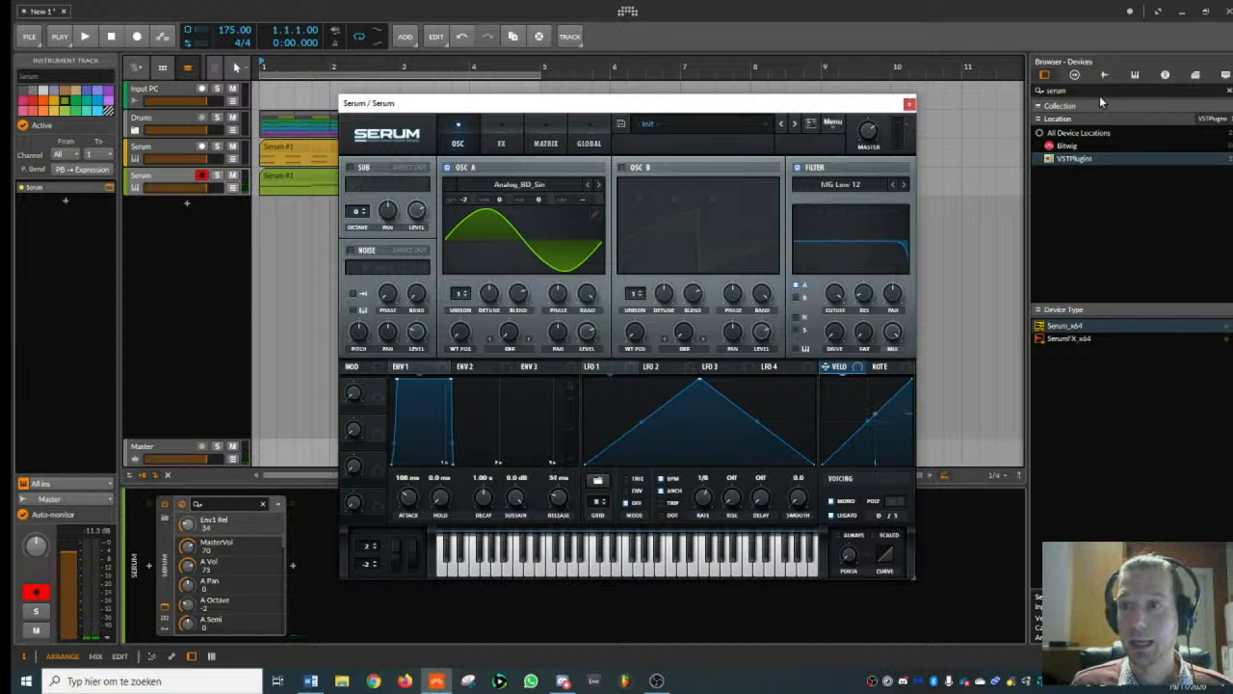
- Search the device browser for "fab" and add FabFilter Pro-Q 2 after Serum on the bass track
{"action": "left_click", "coordinate": [1086, 250]}
{"action": "type", "text": "fab"}
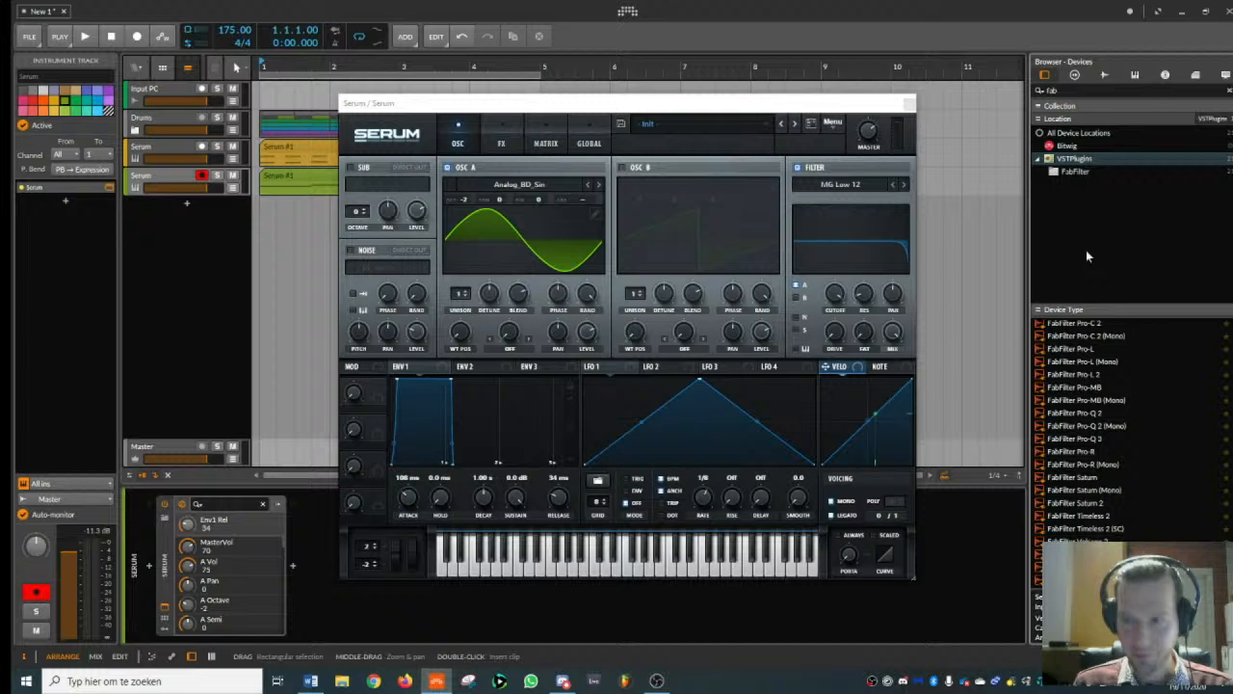
{"action": "double_click", "coordinate": [1092, 412]}
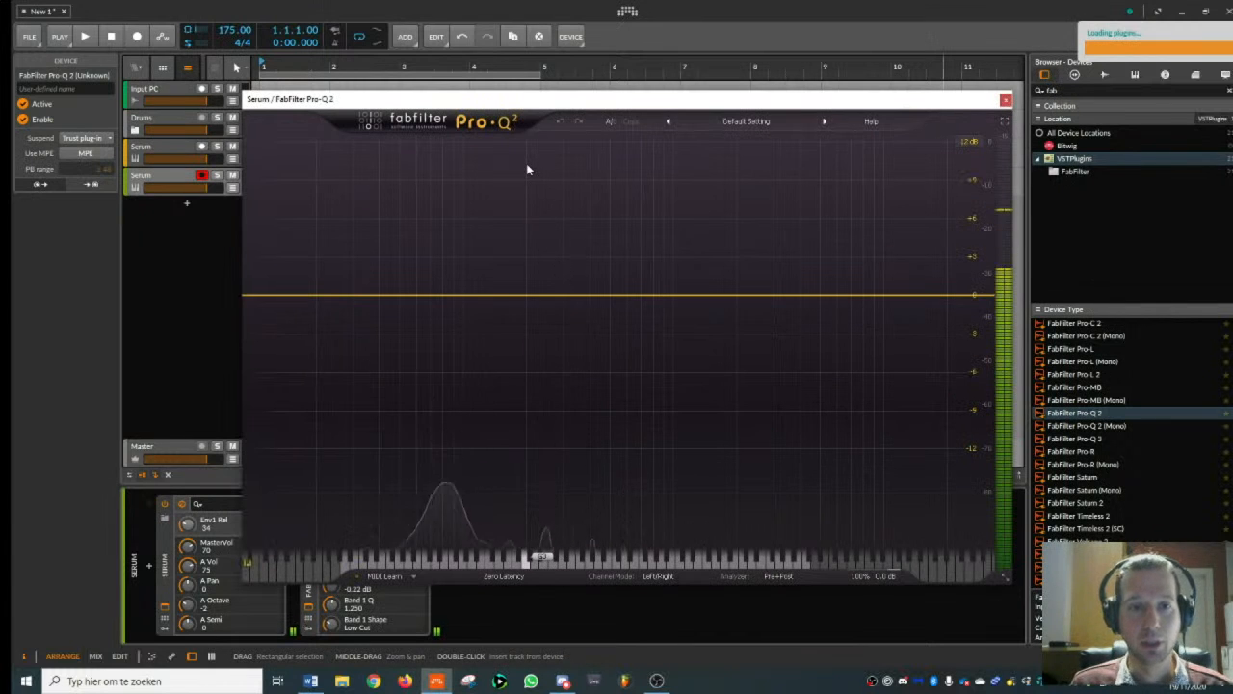
{"action": "key", "text": "space"}
{"action": "key", "text": "space"}
{"action": "left_click_drag", "start_coordinate": [498, 100], "coordinate": [875, 81]}
- Close the plug-in windows and transpose all four notes of the bass clip up one octave
{"action": "left_click", "coordinate": [313, 171]}
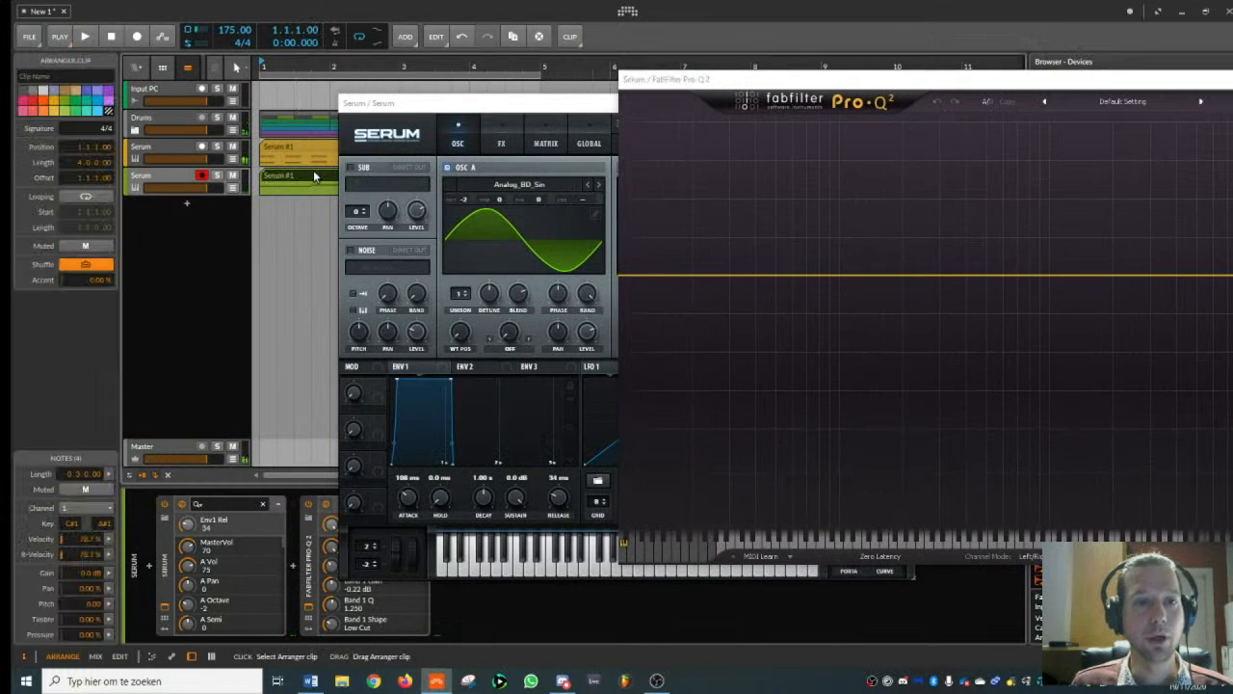
{"action": "double_click", "coordinate": [288, 175]}
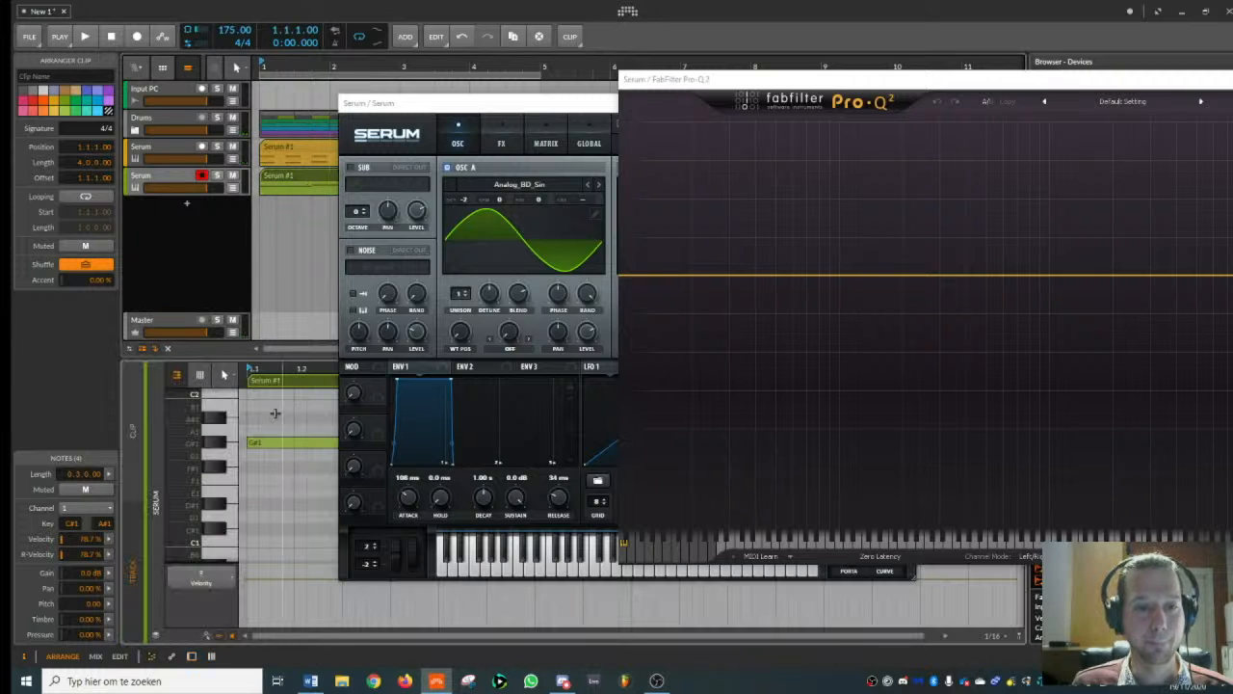
{"action": "left_click_drag", "start_coordinate": [579, 106], "coordinate": [399, 131]}
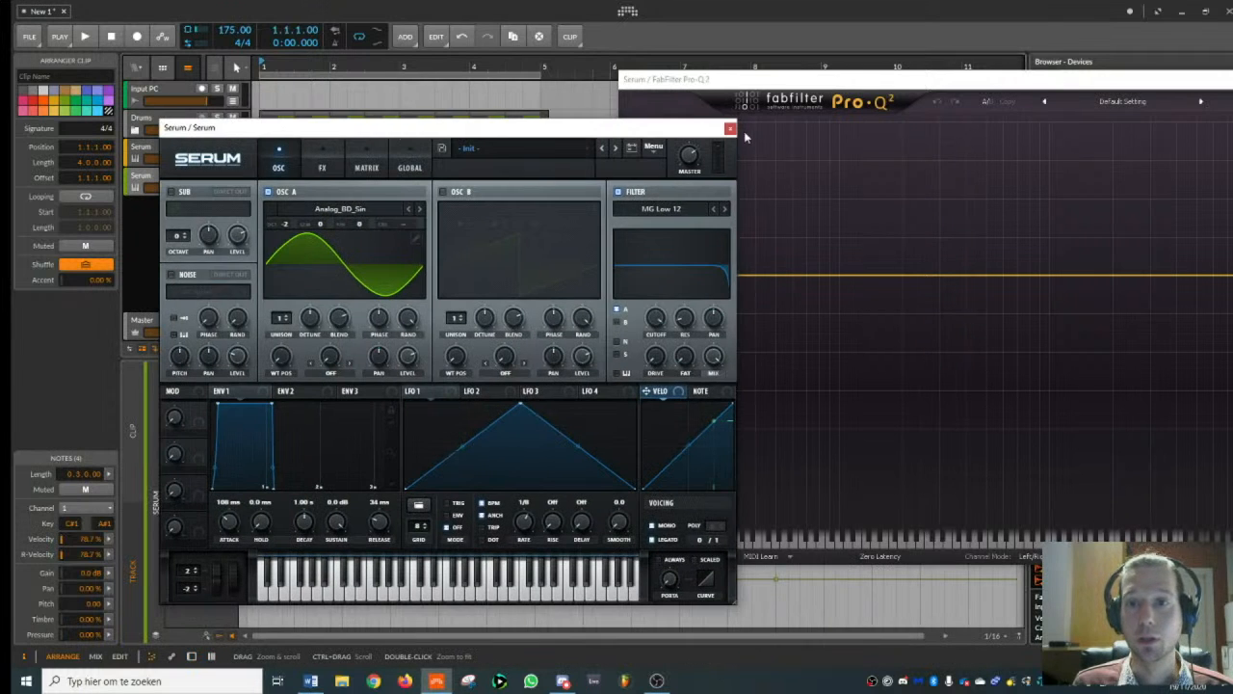
{"action": "left_click", "coordinate": [729, 128]}
{"action": "left_click_drag", "start_coordinate": [824, 79], "coordinate": [573, 107]}
{"action": "left_click", "coordinate": [1133, 107]}
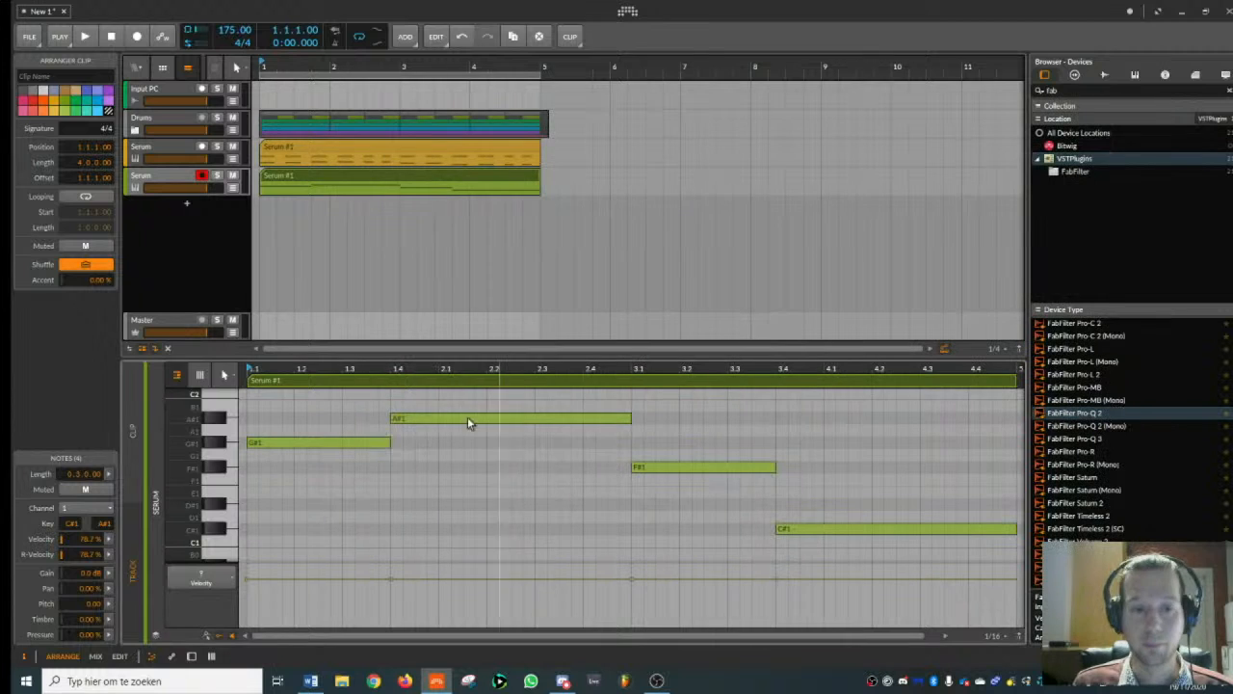
{"action": "left_click_drag", "start_coordinate": [327, 398], "coordinate": [840, 601]}
{"action": "key", "text": "shift+Up"}
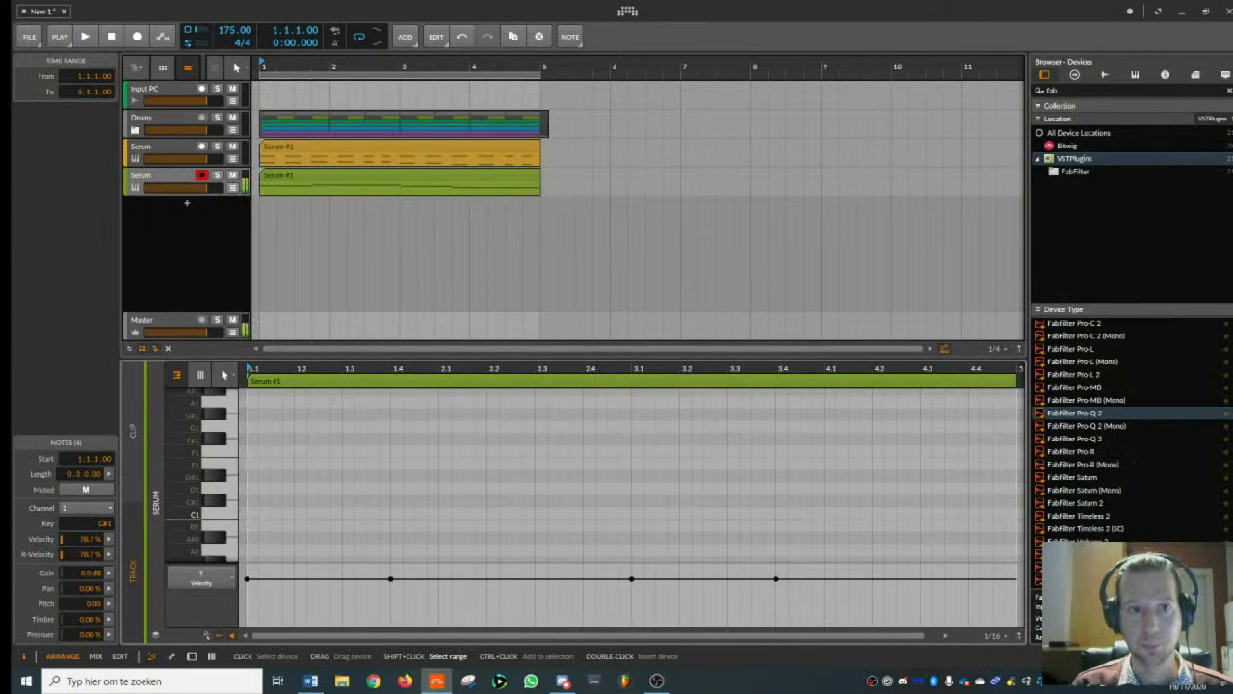
- Play back the beat and examine the bass track's frequency spectrum in FabFilter Pro-Q 2
{"action": "key", "text": "space"}
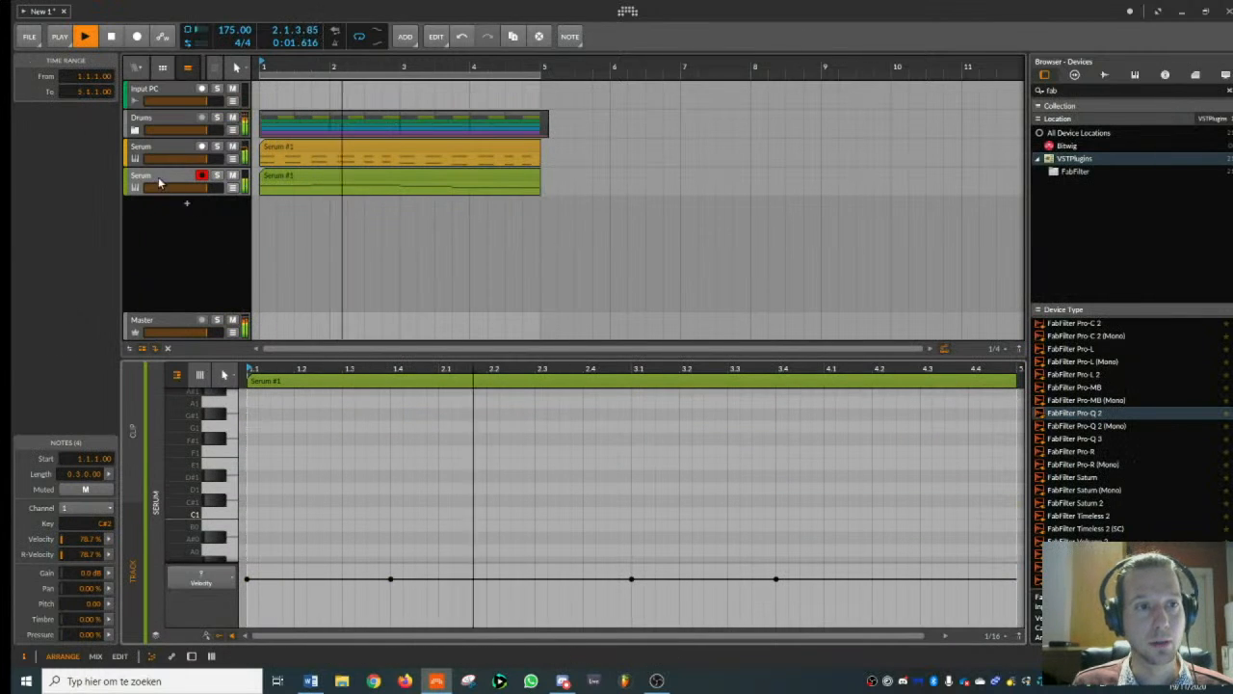
{"action": "key", "text": "d"}
{"action": "left_click", "coordinate": [309, 607]}
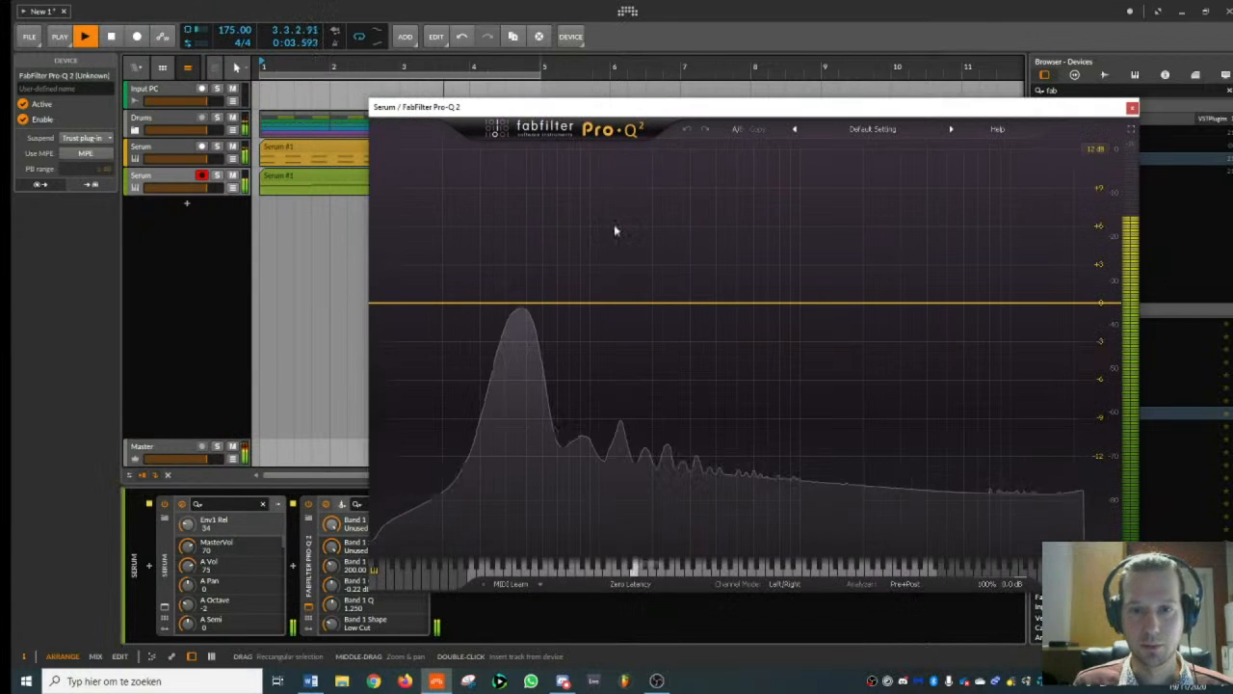
{"action": "left_click_drag", "start_coordinate": [535, 114], "coordinate": [862, 50]}
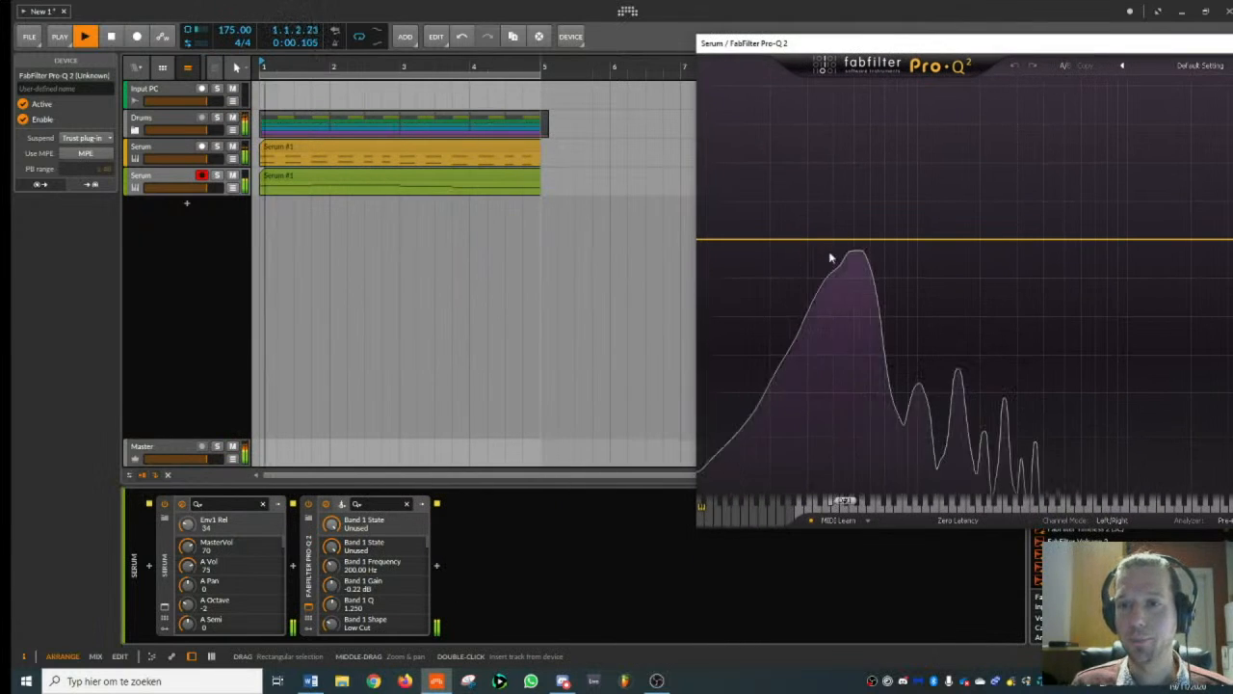
{"action": "left_click", "coordinate": [361, 179]}
{"action": "key", "text": "space"}
{"action": "left_click", "coordinate": [189, 178]}
{"action": "left_click_drag", "start_coordinate": [1121, 44], "coordinate": [874, 76]}
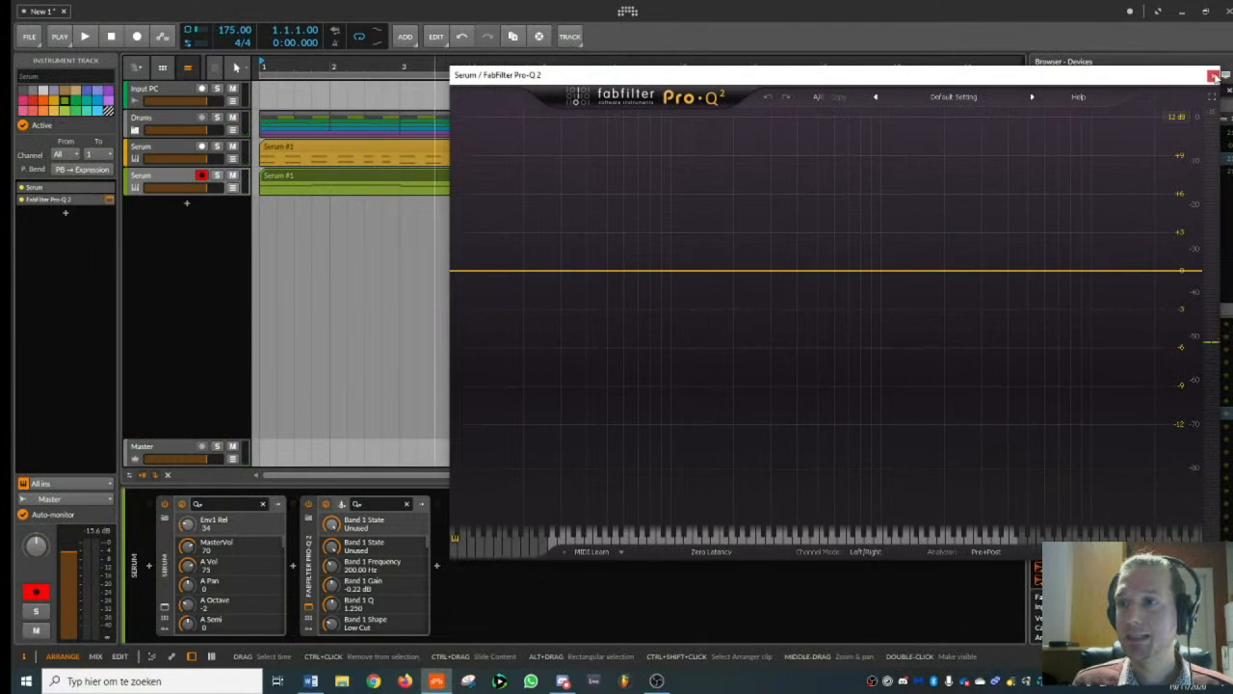
{"action": "left_click", "coordinate": [1213, 75]}
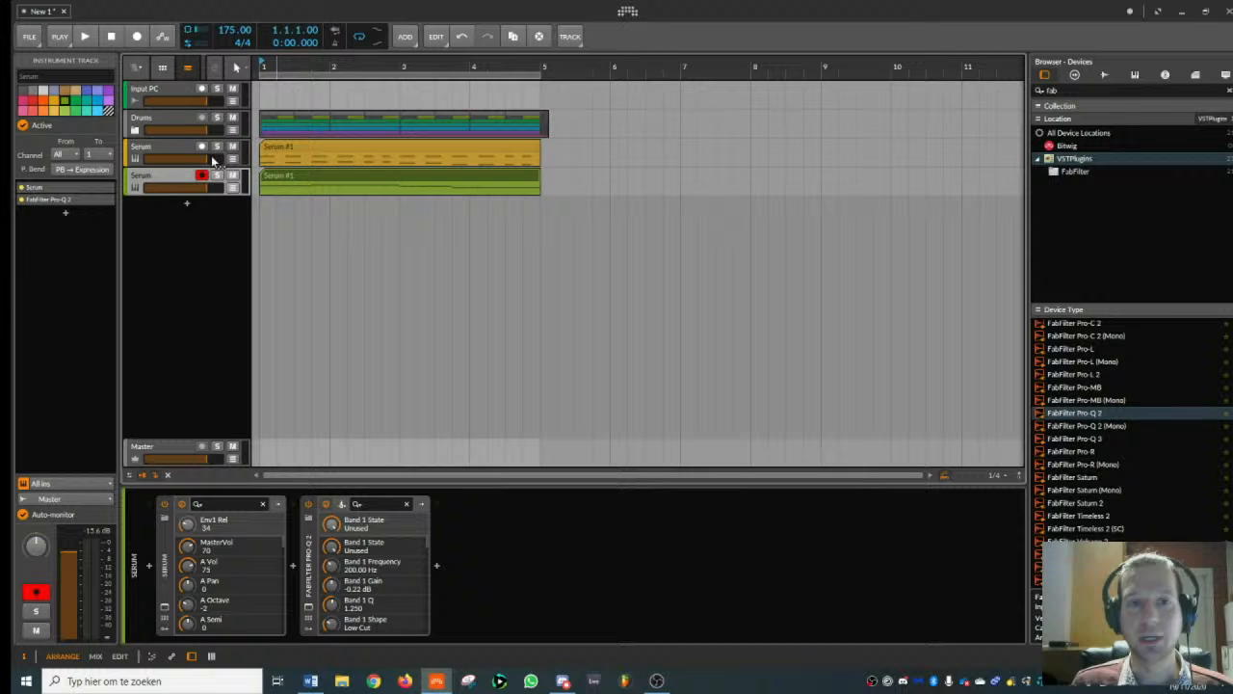
- In Serum's oscillator A wavetable editor, draw harmonic bin 1 at full height, bin 2 at about half and bin 3 at about a quarter
{"action": "left_click", "coordinate": [165, 607]}
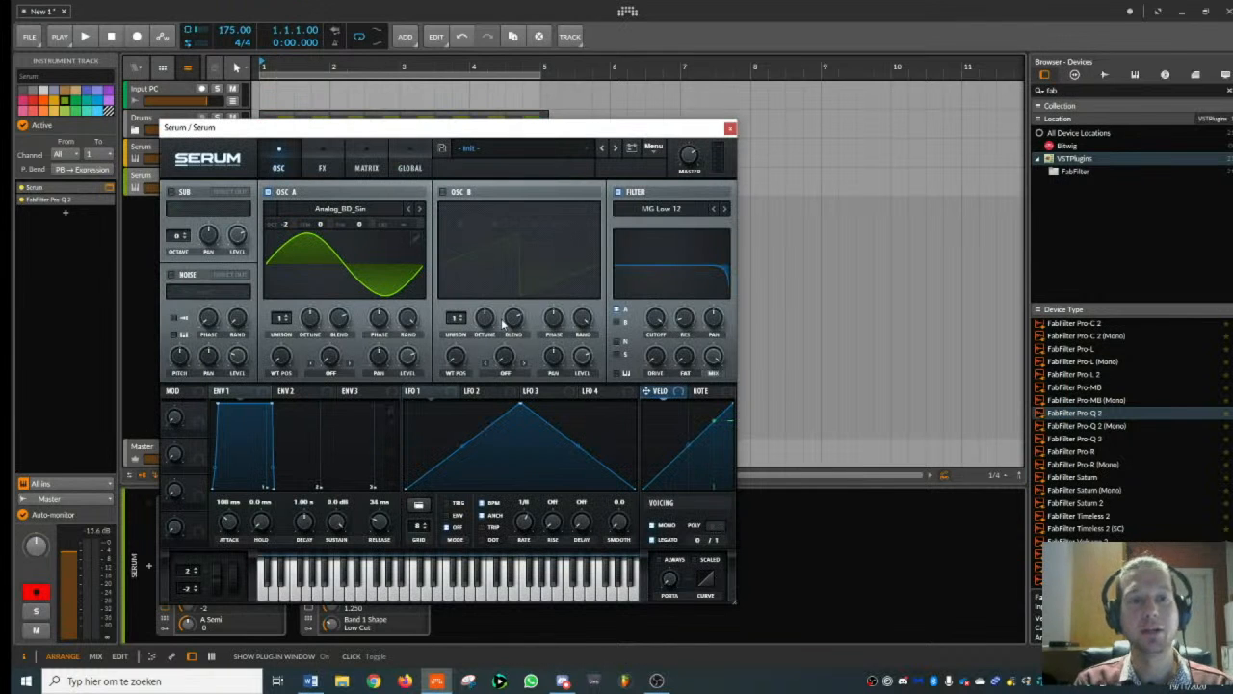
{"action": "left_click", "coordinate": [416, 239]}
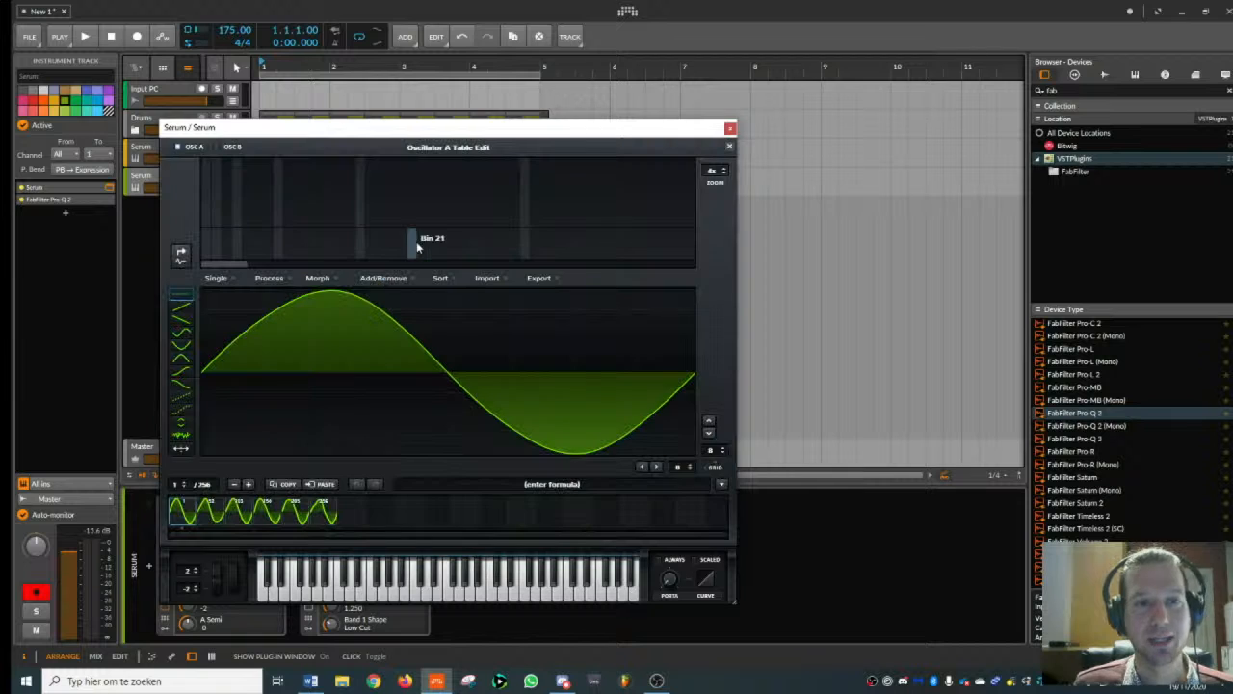
{"action": "left_click_drag", "start_coordinate": [208, 148], "coordinate": [208, 150]}
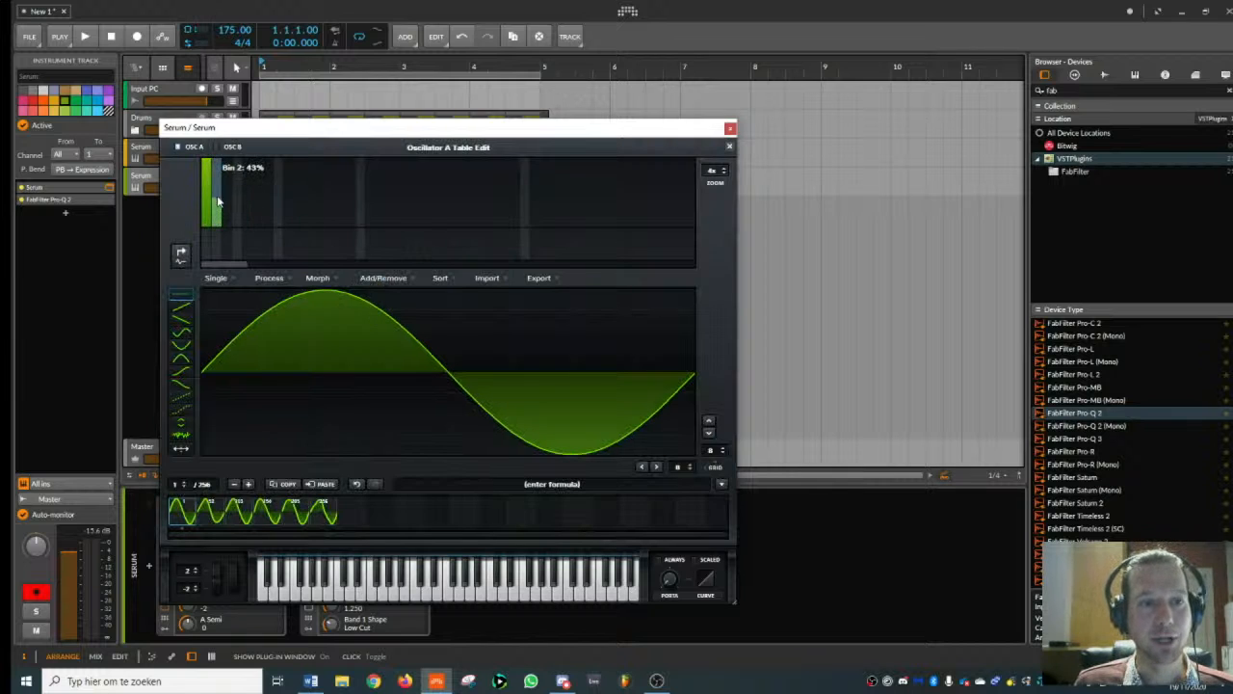
{"action": "left_click_drag", "start_coordinate": [218, 197], "coordinate": [218, 198]}
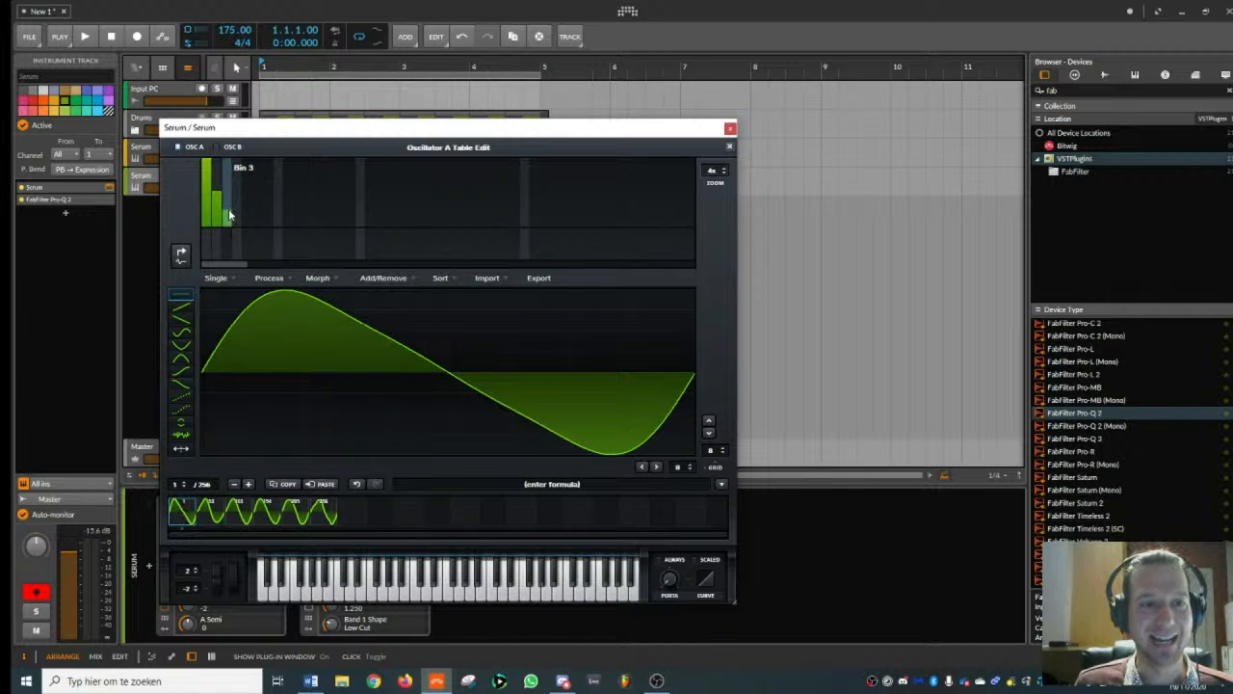
- Play back the edited bass waveform, inspect its added harmonics in FabFilter Pro-Q 2, and close both plug-in windows
{"action": "left_click_drag", "start_coordinate": [390, 129], "coordinate": [896, 44]}
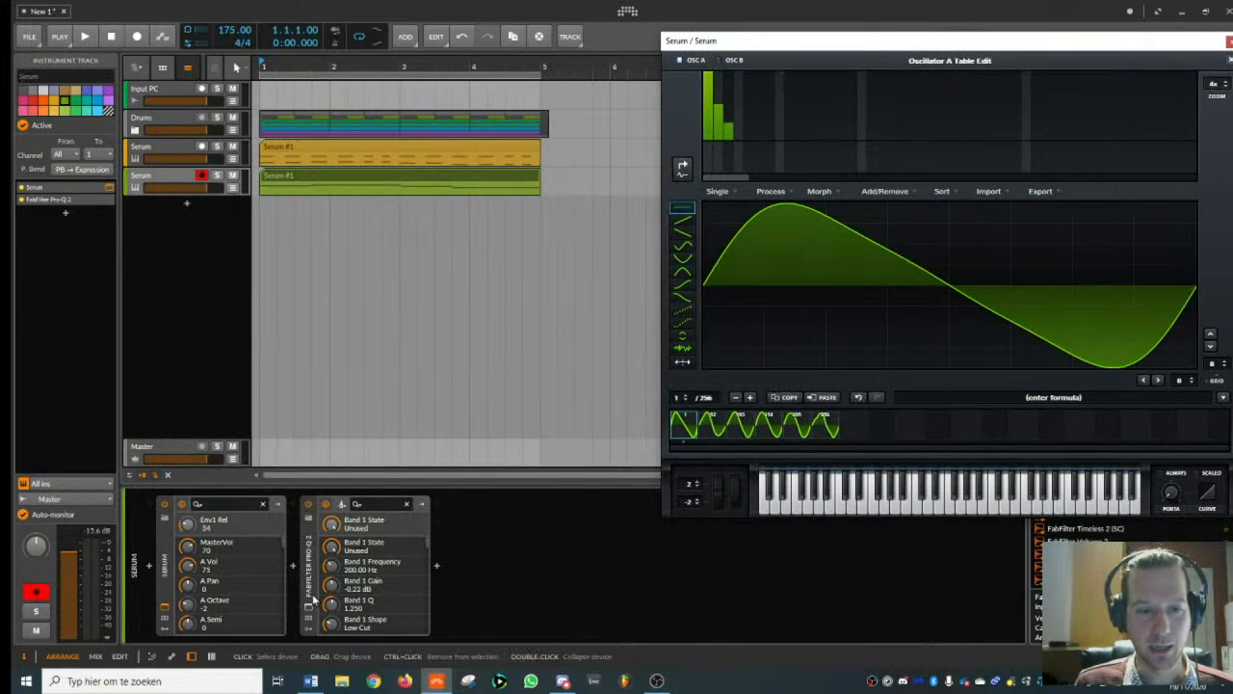
{"action": "left_click", "coordinate": [309, 610]}
{"action": "key", "text": "space"}
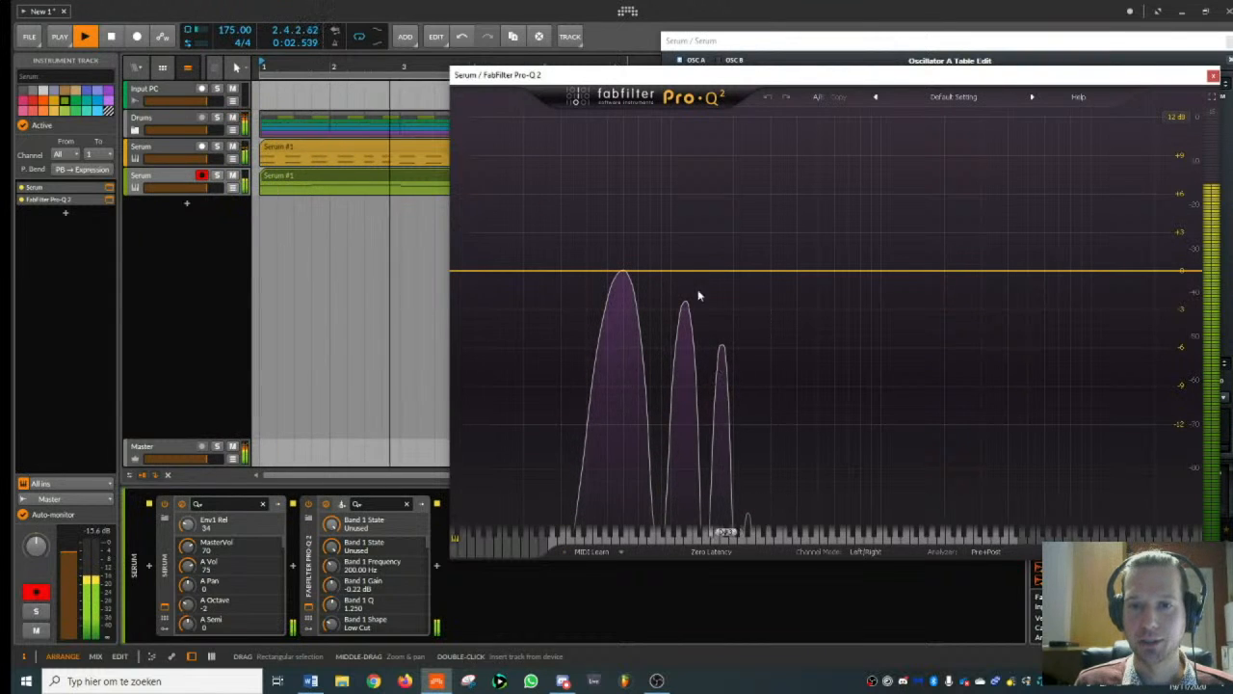
{"action": "key", "text": "space"}
{"action": "left_click_drag", "start_coordinate": [831, 80], "coordinate": [1012, 93]}
{"action": "left_click_drag", "start_coordinate": [1120, 89], "coordinate": [814, 134]}
{"action": "left_click", "coordinate": [1087, 131]}
{"action": "left_click_drag", "start_coordinate": [1139, 44], "coordinate": [954, 49]}
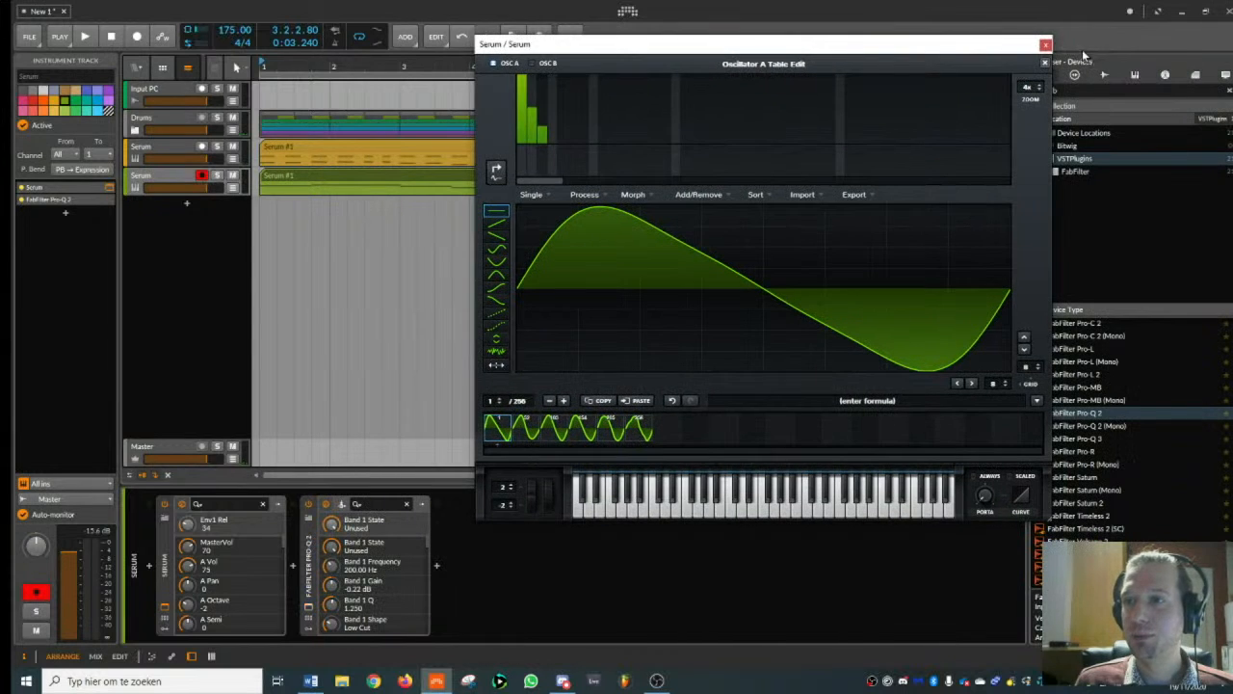
{"action": "left_click", "coordinate": [1045, 45]}
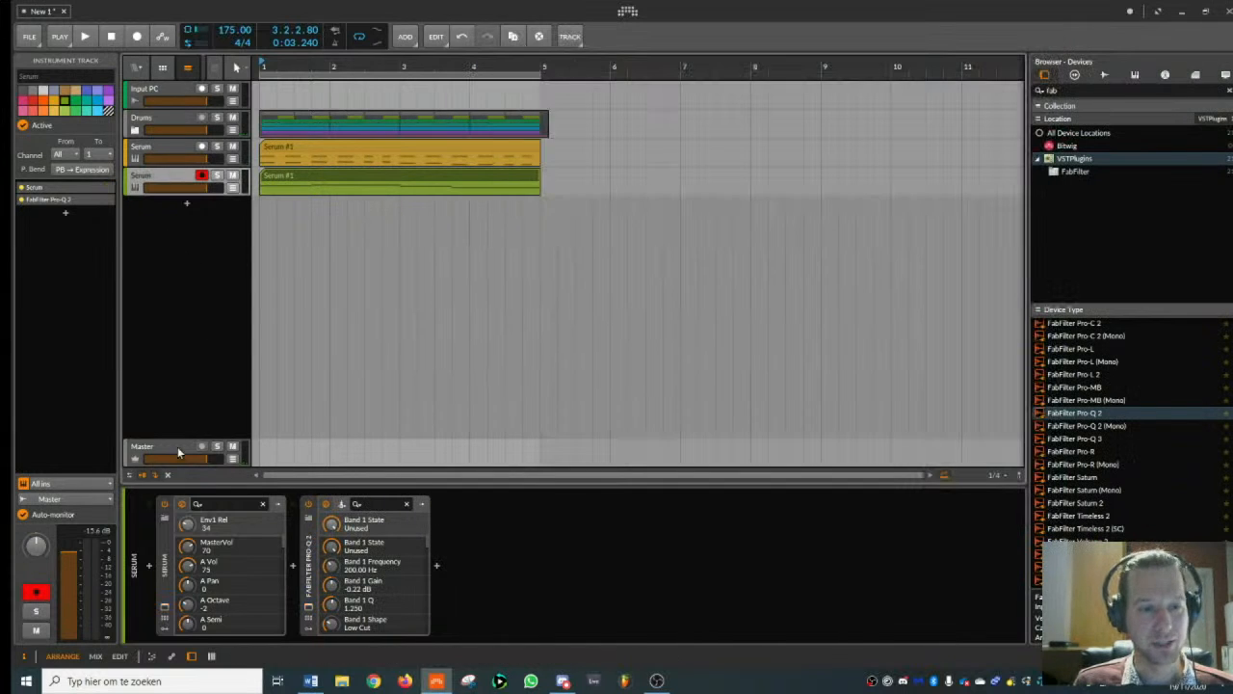
- With the bass Serum open beside the master track's SPAN, play the beat, check the bass level in the full mix, and close both plug-ins
{"action": "left_click", "coordinate": [164, 608]}
{"action": "left_click_drag", "start_coordinate": [570, 59], "coordinate": [408, 87]}
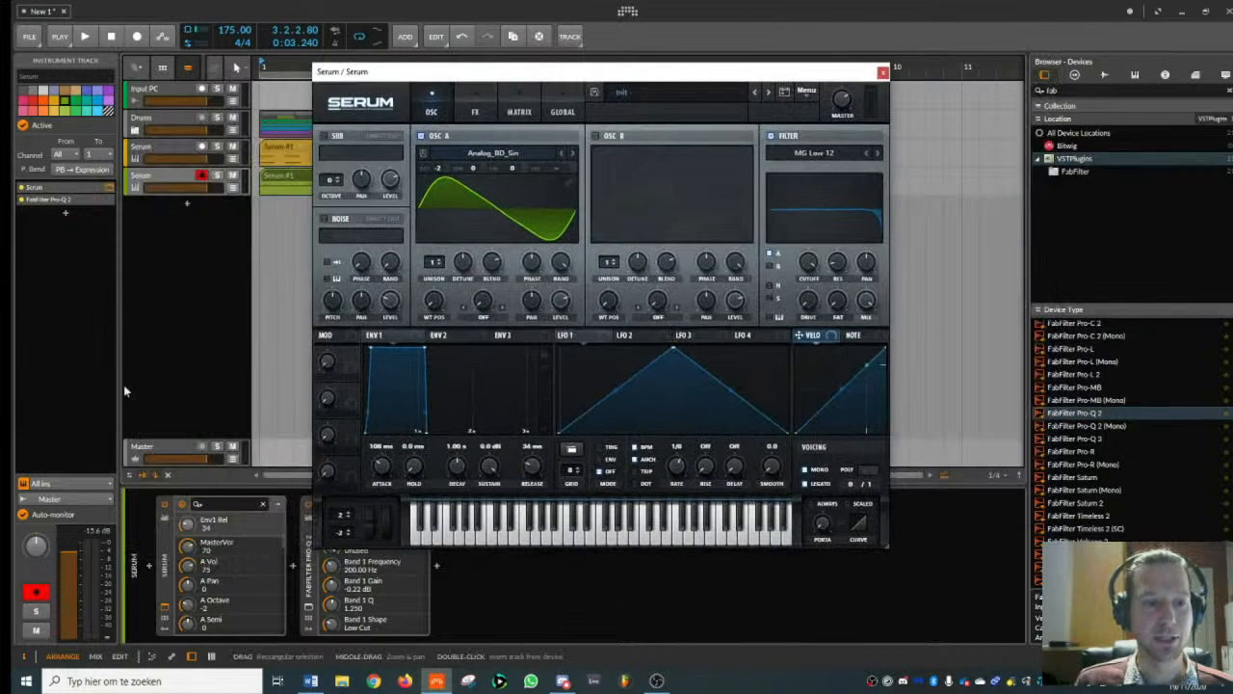
{"action": "left_click", "coordinate": [154, 451]}
{"action": "left_click", "coordinate": [318, 611]}
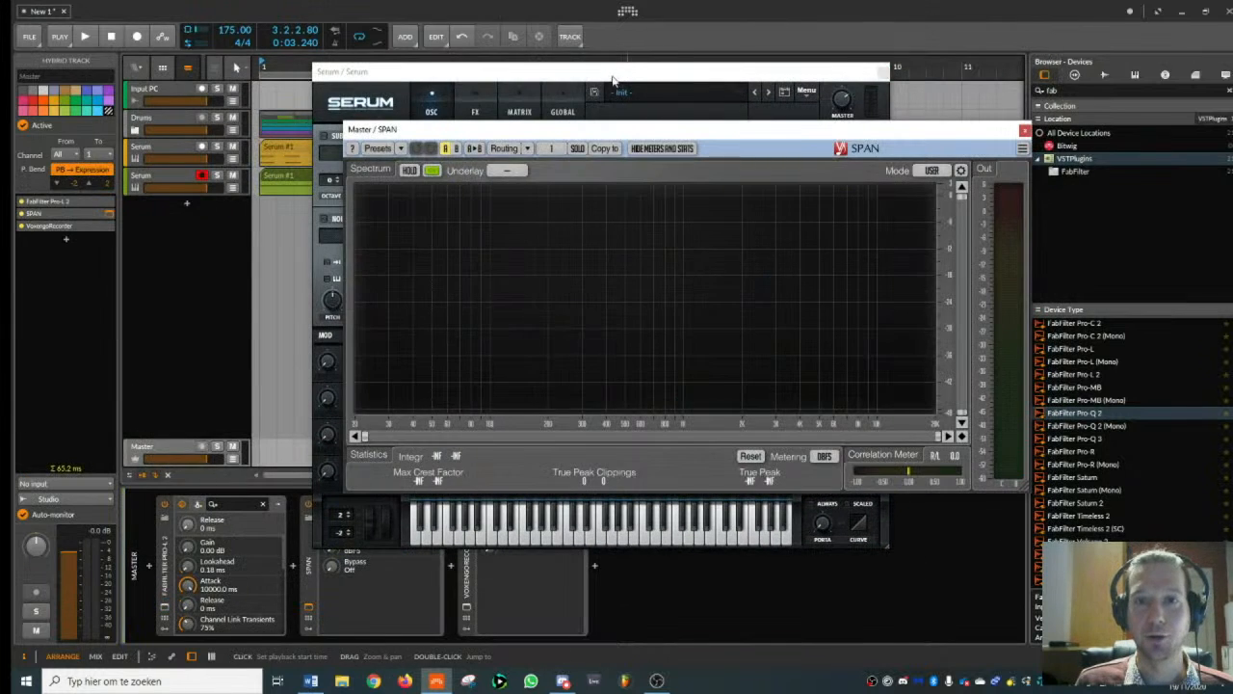
{"action": "left_click_drag", "start_coordinate": [690, 71], "coordinate": [457, 66]}
{"action": "left_click_drag", "start_coordinate": [730, 134], "coordinate": [1012, 40]}
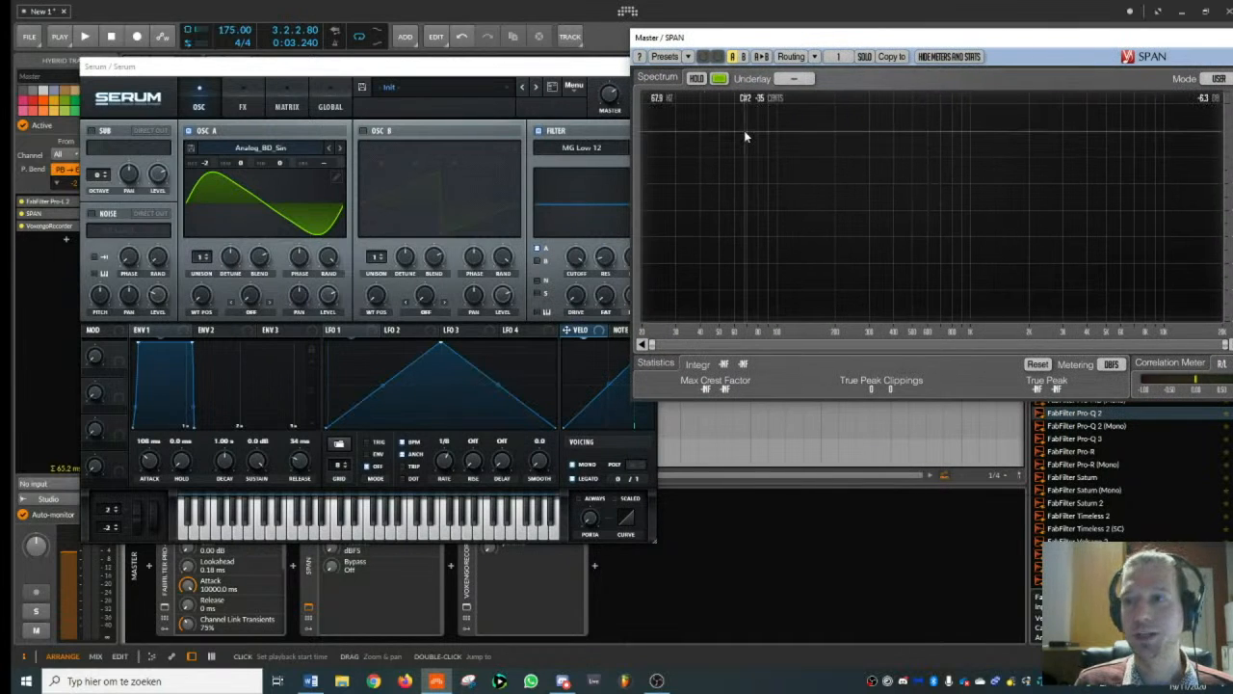
{"action": "key", "text": "space"}
{"action": "left_click", "coordinate": [607, 99]}
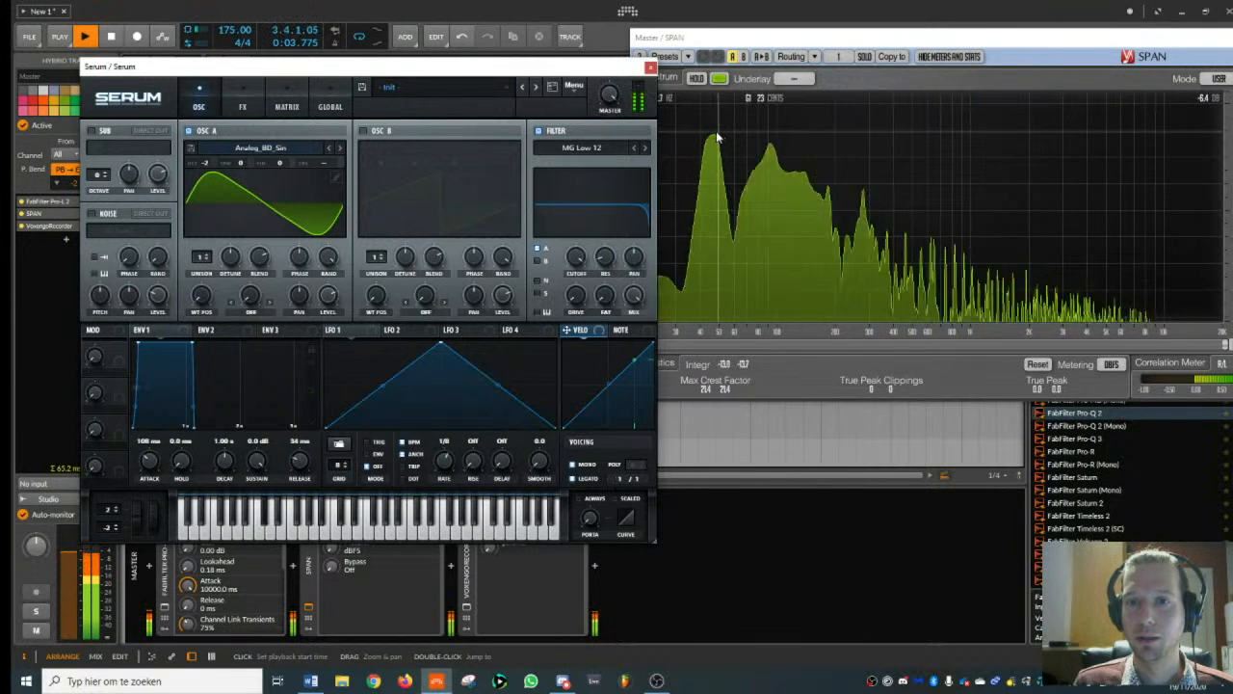
{"action": "key", "text": "space"}
{"action": "left_click", "coordinate": [650, 68]}
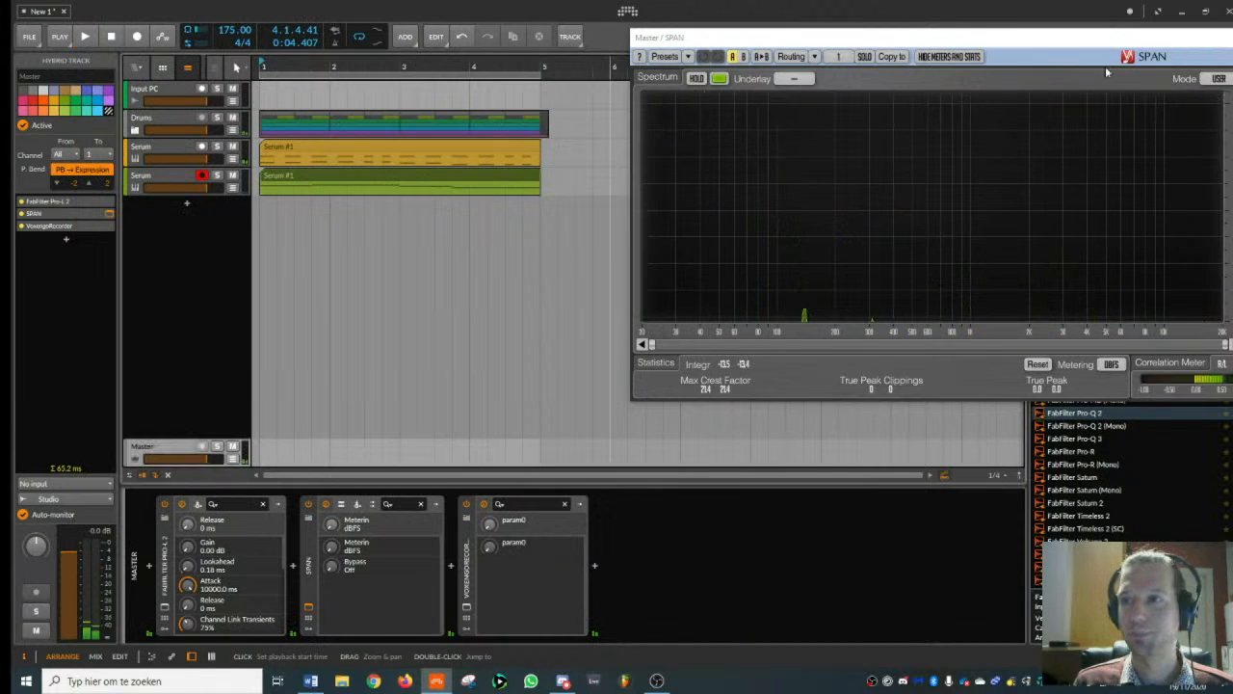
{"action": "left_click_drag", "start_coordinate": [1147, 40], "coordinate": [846, 63]}
{"action": "left_click", "coordinate": [1010, 63]}
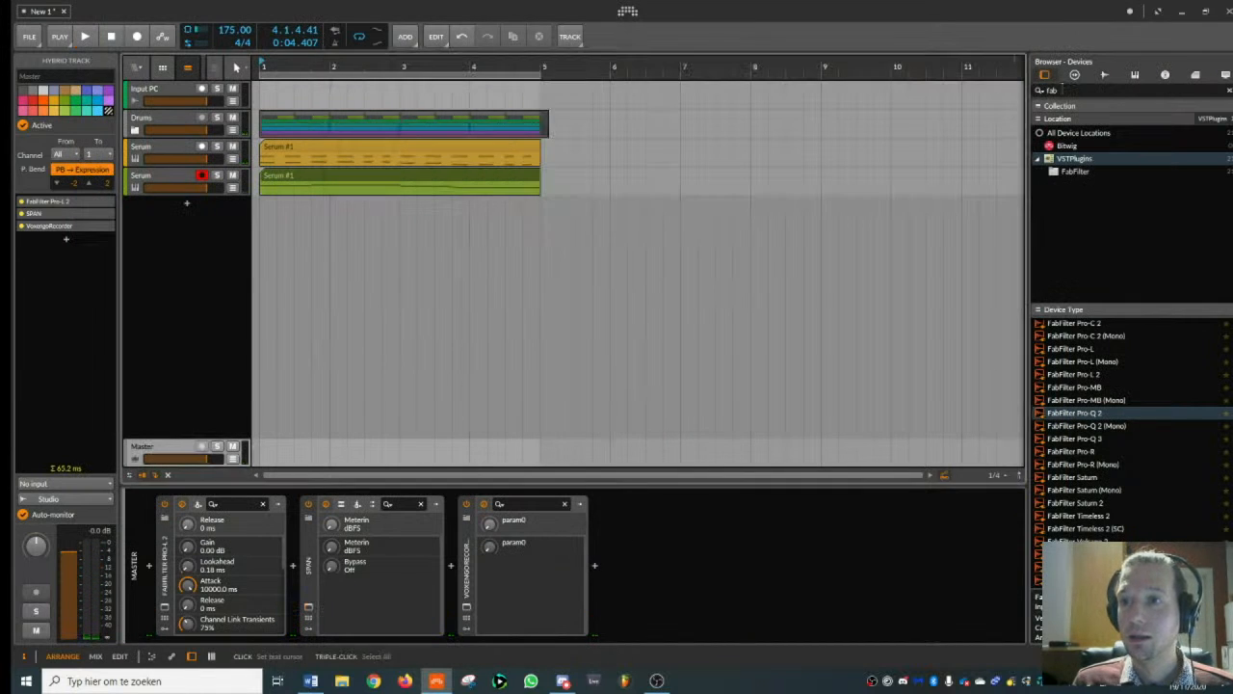
- Load LFOTool, shape its curve with a steep rise, gentle decline and sharp final drop at rate 1/8, and place it on the bass Serum track
{"action": "type", "text": "lfo"}
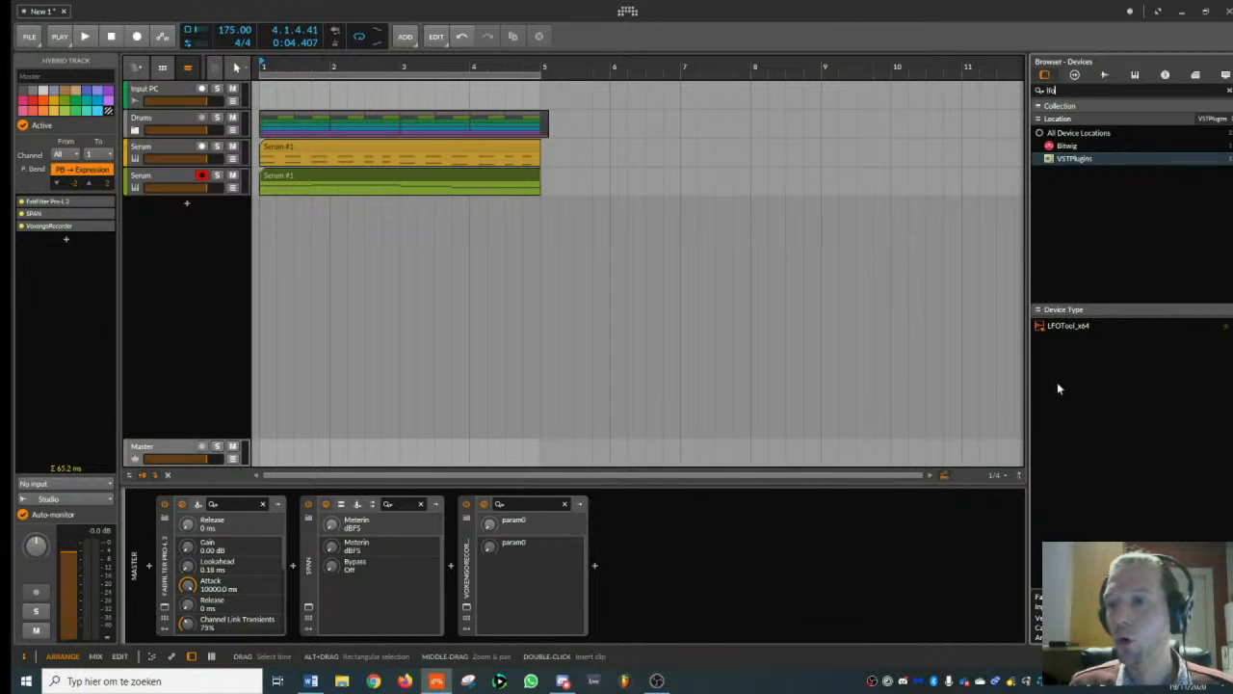
{"action": "double_click", "coordinate": [1066, 327]}
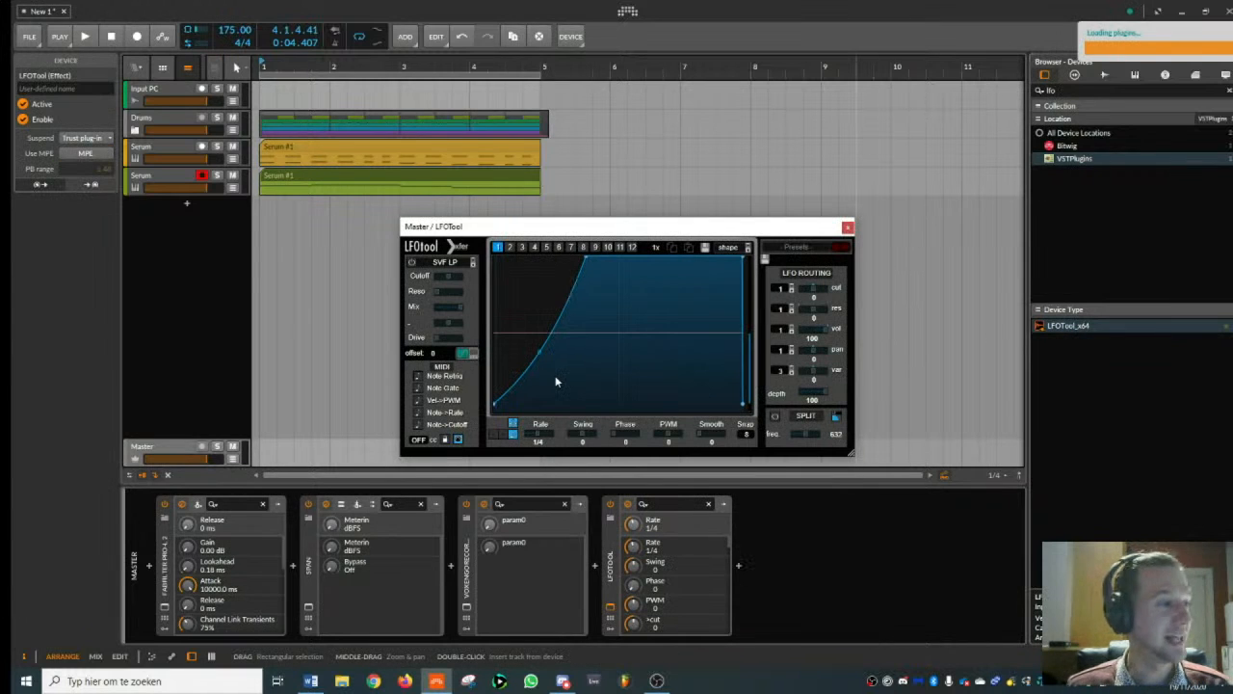
{"action": "left_click_drag", "start_coordinate": [586, 274], "coordinate": [503, 375]}
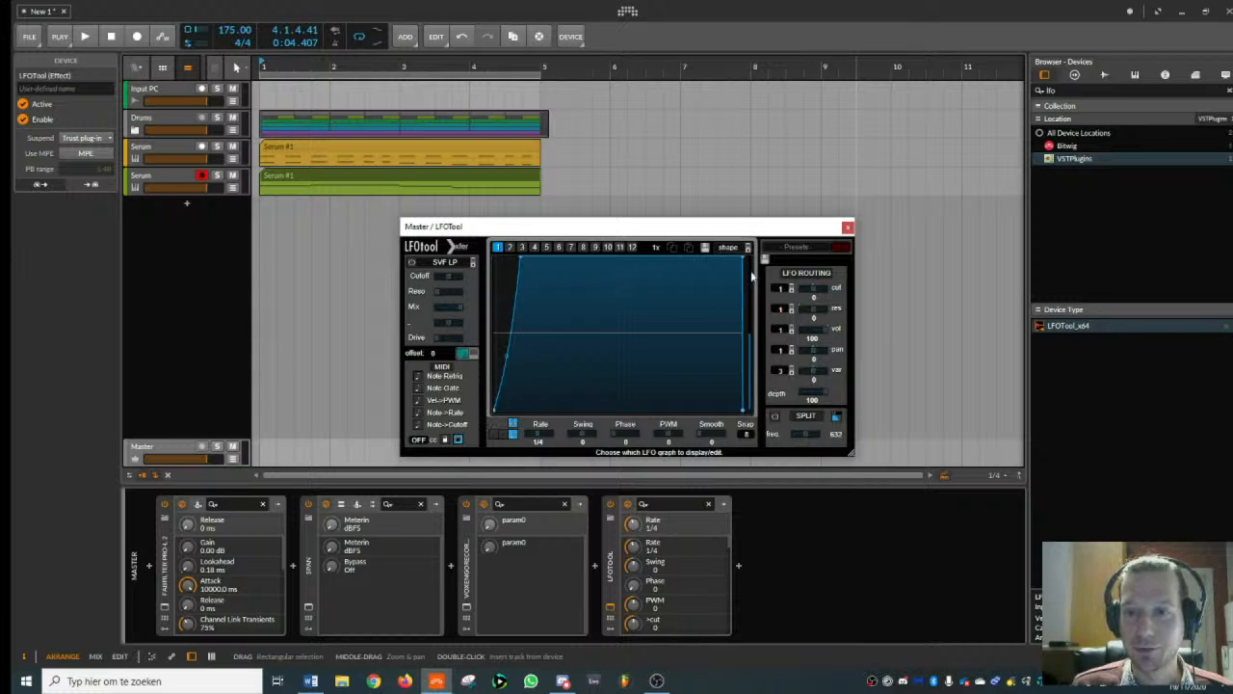
{"action": "left_click_drag", "start_coordinate": [743, 257], "coordinate": [730, 288]}
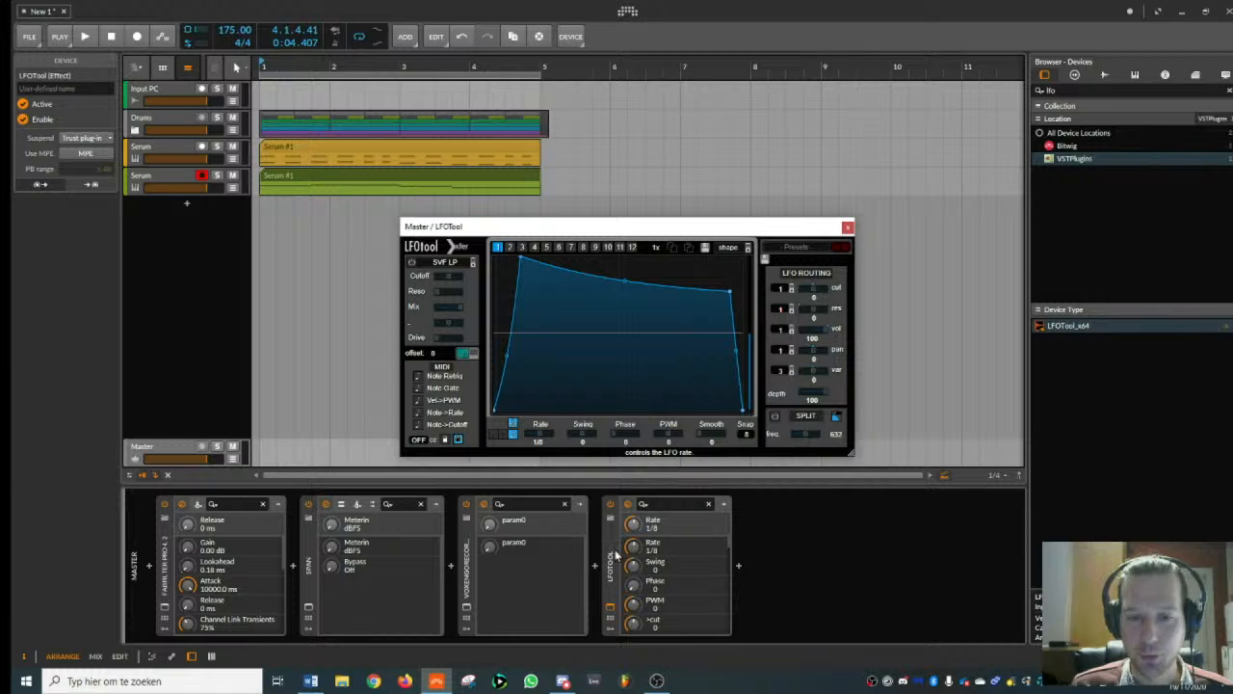
{"action": "left_click", "coordinate": [171, 179]}
{"action": "left_click_drag", "start_coordinate": [470, 518], "coordinate": [471, 521]}
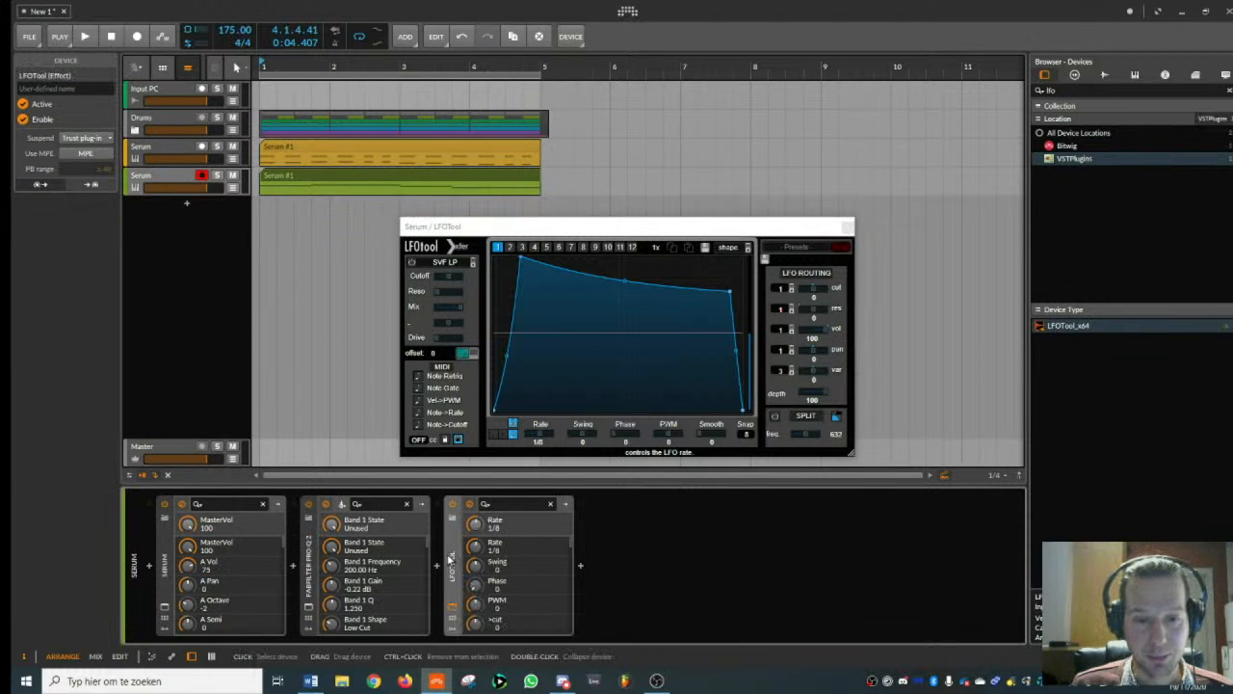
- Solo the bass during playback and soften LFOTool's curve by moving the peak slightly later and starting the final drop earlier and higher
{"action": "key", "text": "space"}
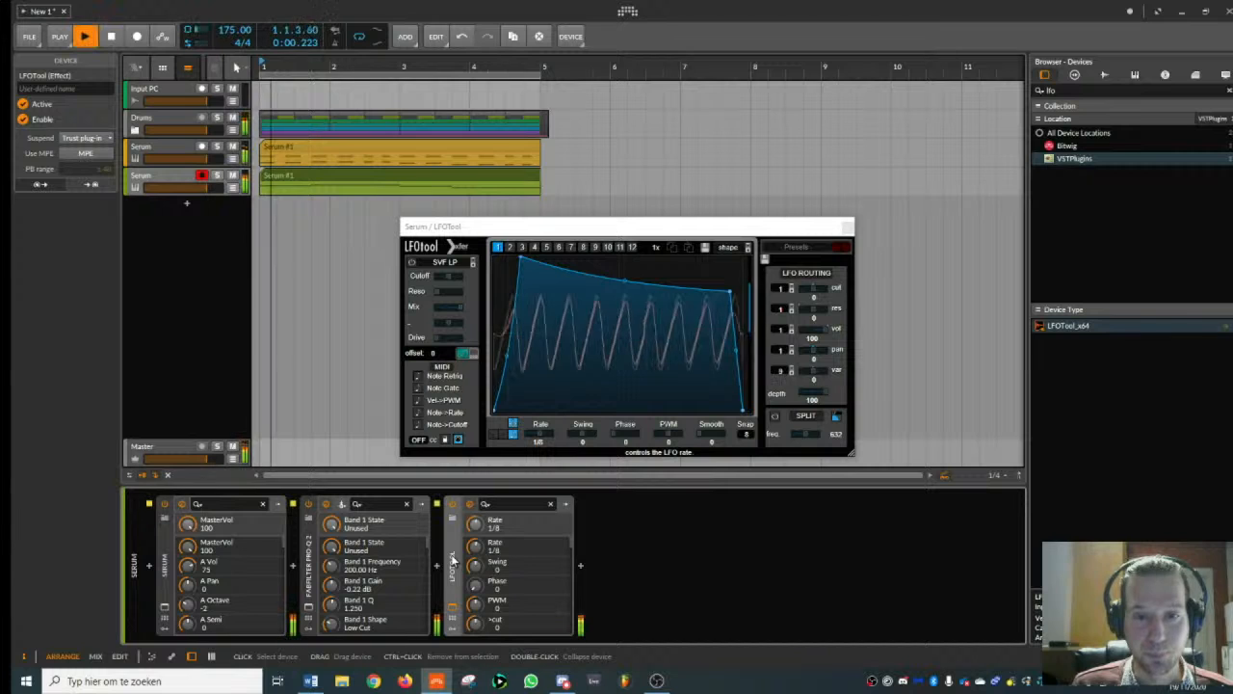
{"action": "left_click", "coordinate": [218, 186]}
{"action": "left_click", "coordinate": [217, 176]}
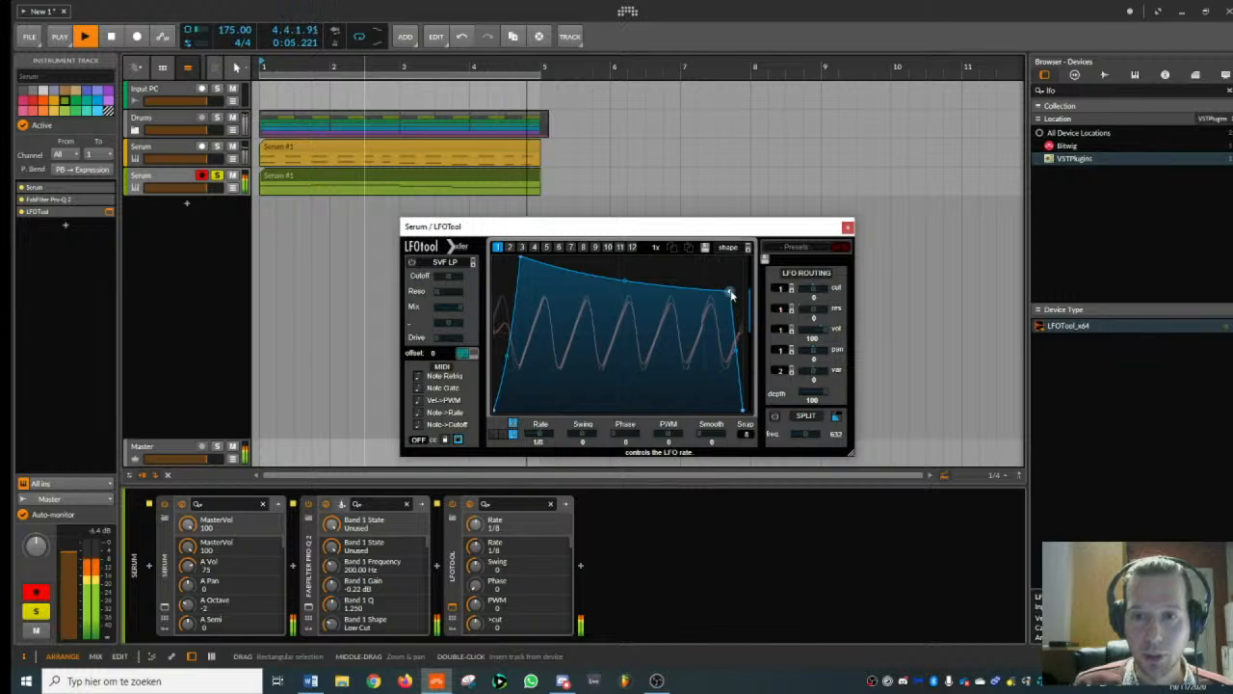
{"action": "left_click_drag", "start_coordinate": [730, 292], "coordinate": [710, 272]}
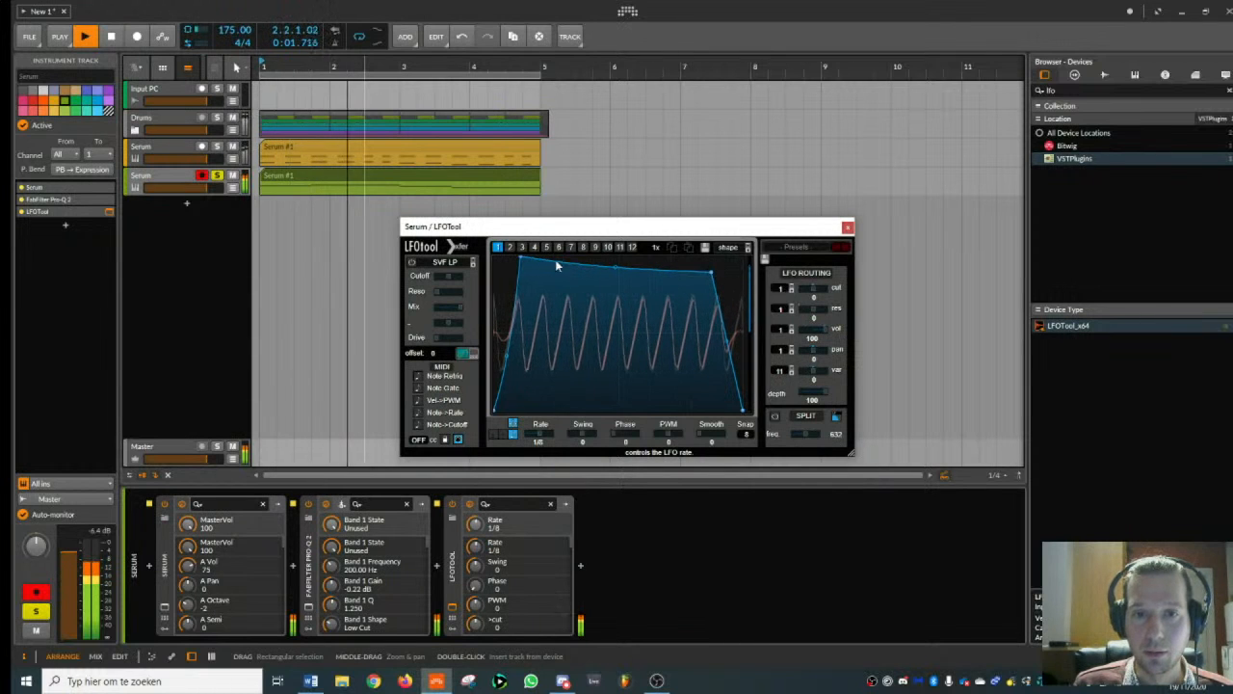
{"action": "left_click_drag", "start_coordinate": [526, 259], "coordinate": [533, 255]}
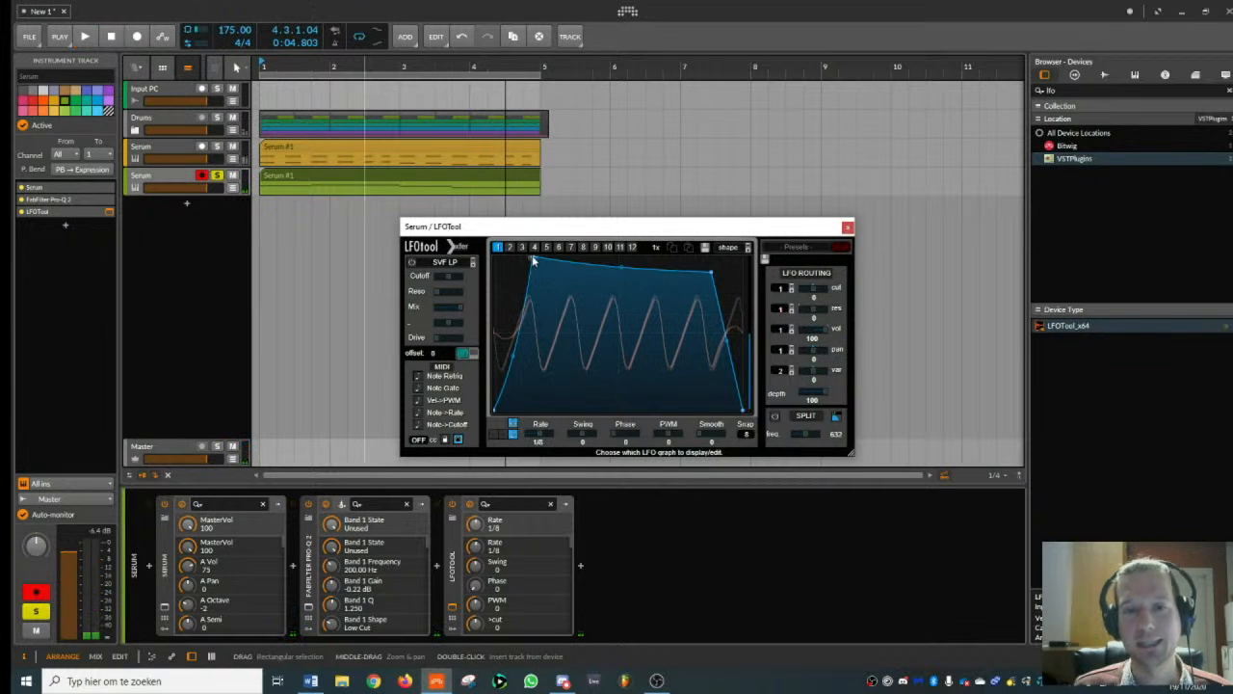
{"action": "key", "text": "space"}
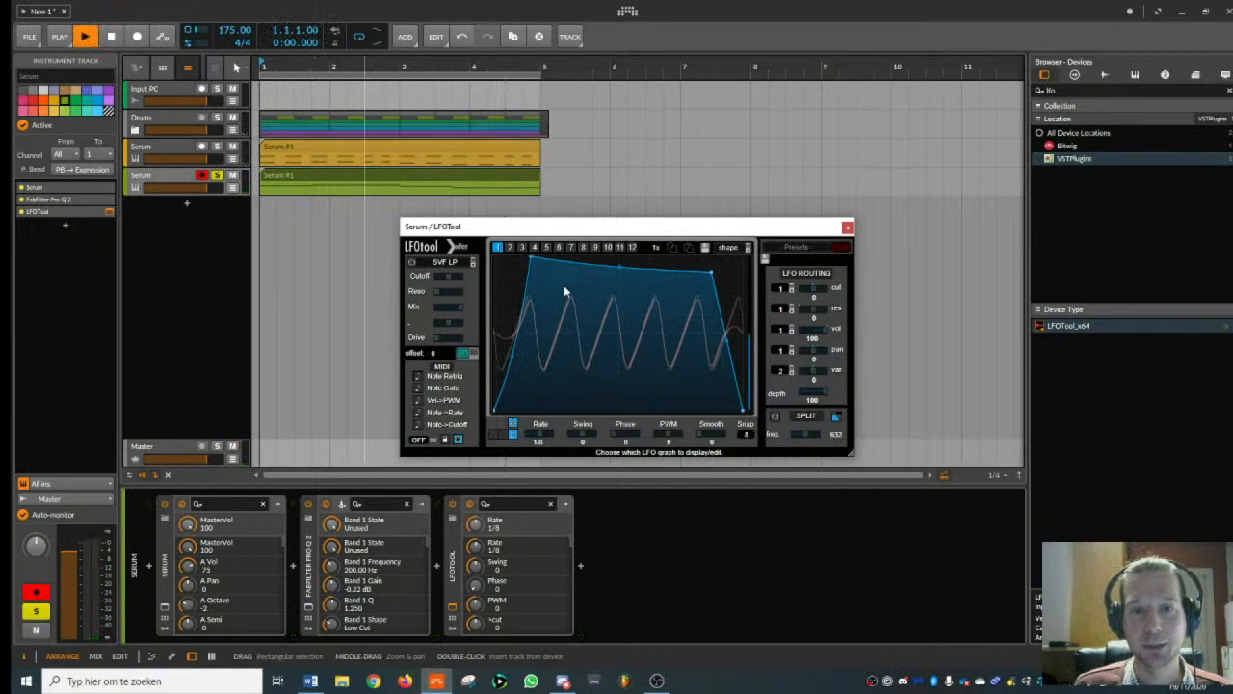
{"action": "left_click", "coordinate": [848, 228]}
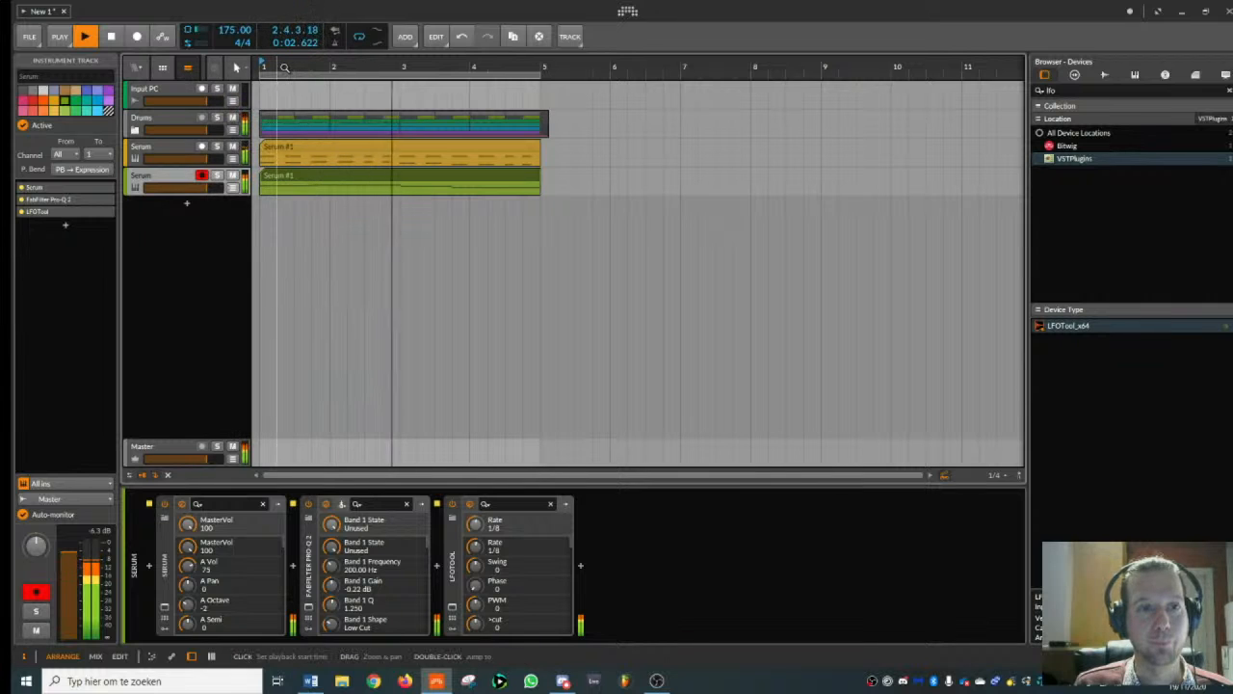
- Play the full beat with the master track's SPAN open, inspect the spectrum with the pulsing bass, and close SPAN
{"action": "key", "text": "space"}
{"action": "left_click", "coordinate": [174, 452]}
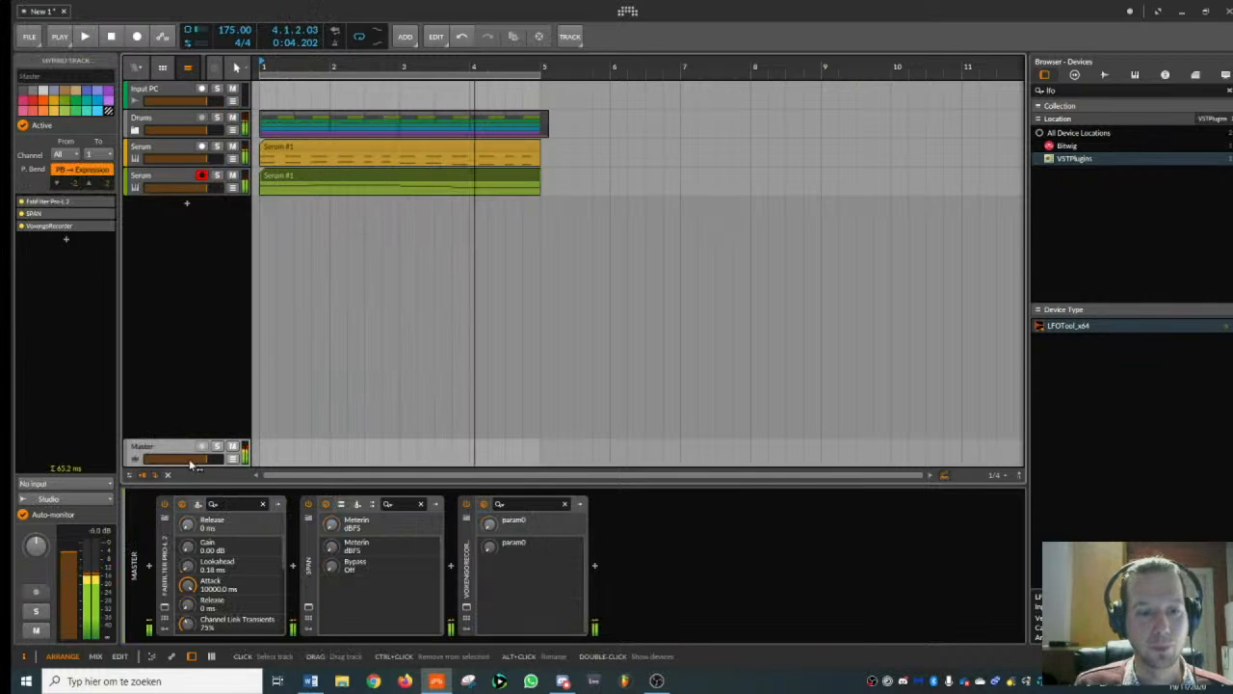
{"action": "left_click", "coordinate": [308, 607]}
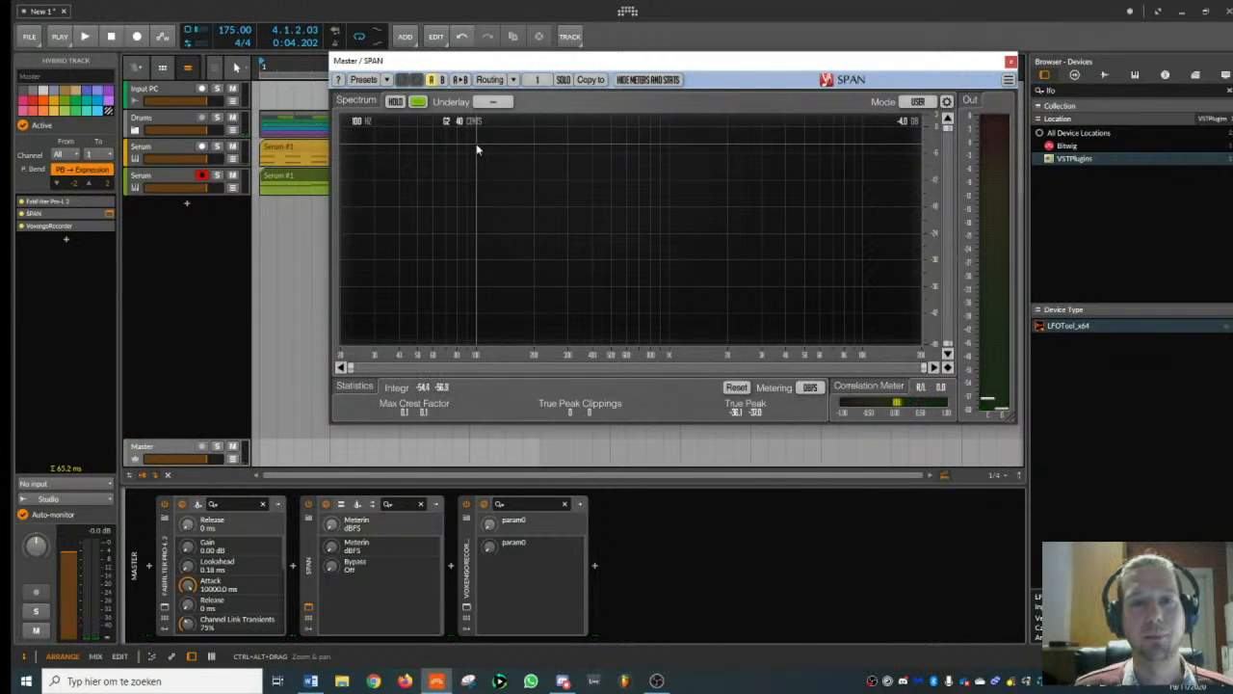
{"action": "key", "text": "space"}
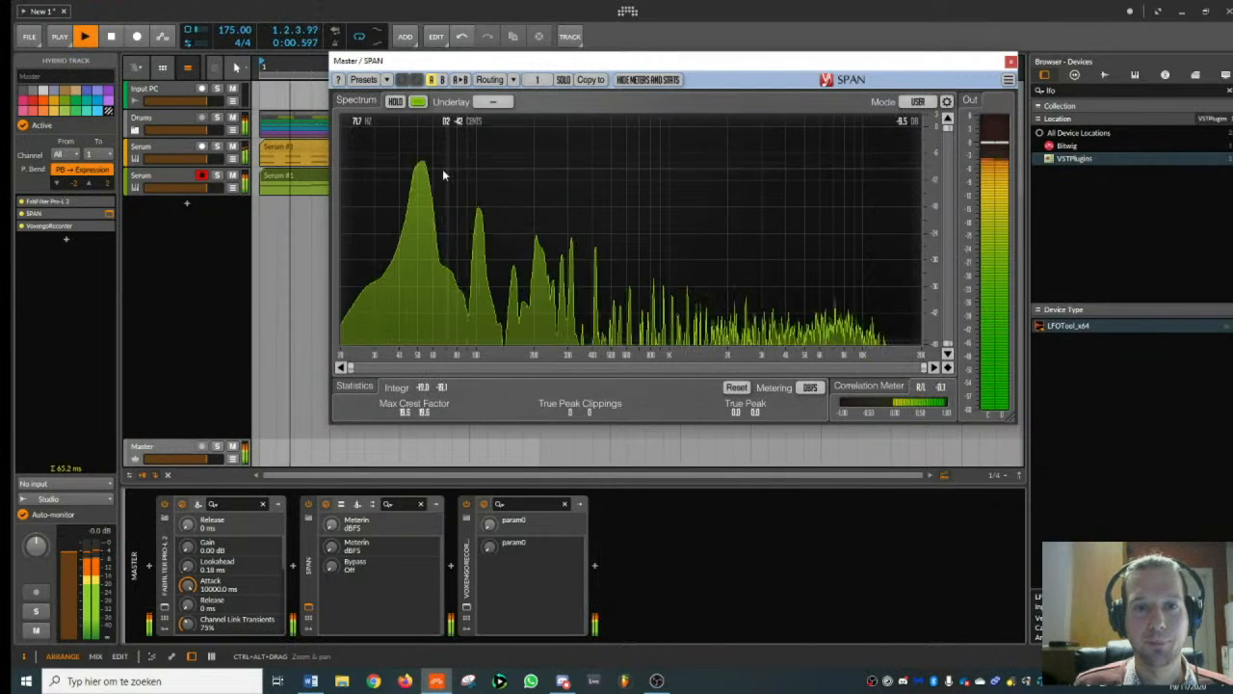
{"action": "key", "text": "space"}
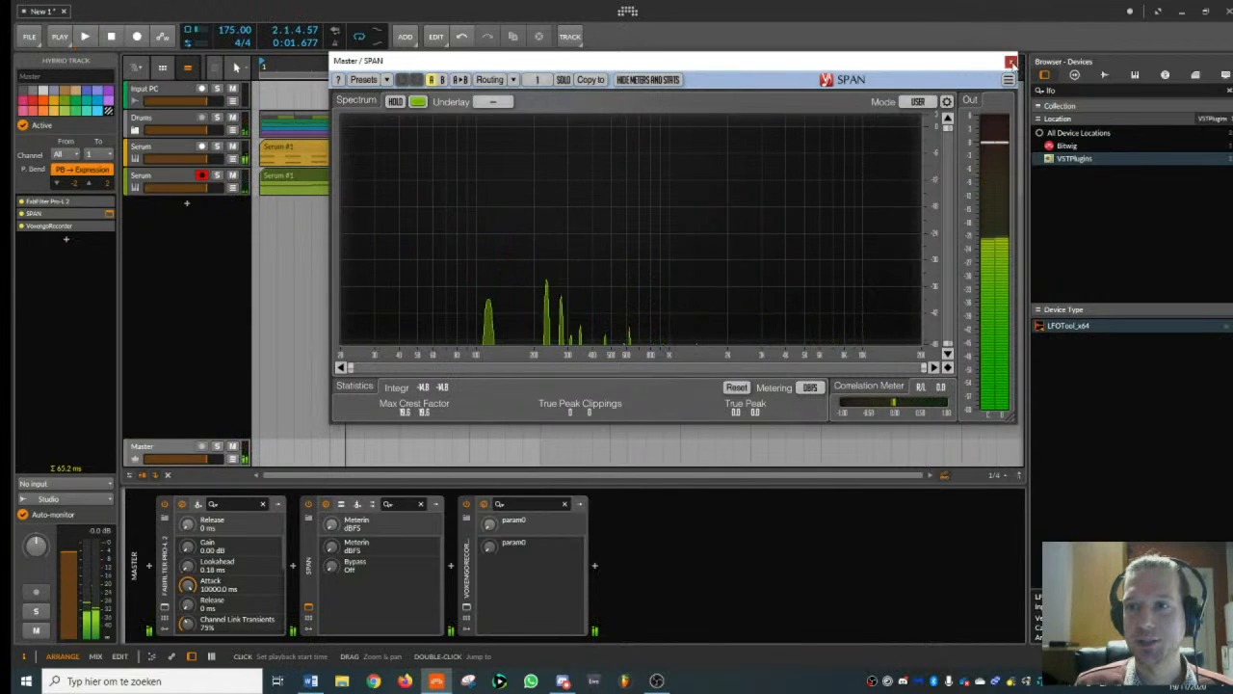
{"action": "left_click", "coordinate": [1011, 62]}
- Duplicate the bass Serum track and mute the original
{"action": "left_click", "coordinate": [178, 179]}
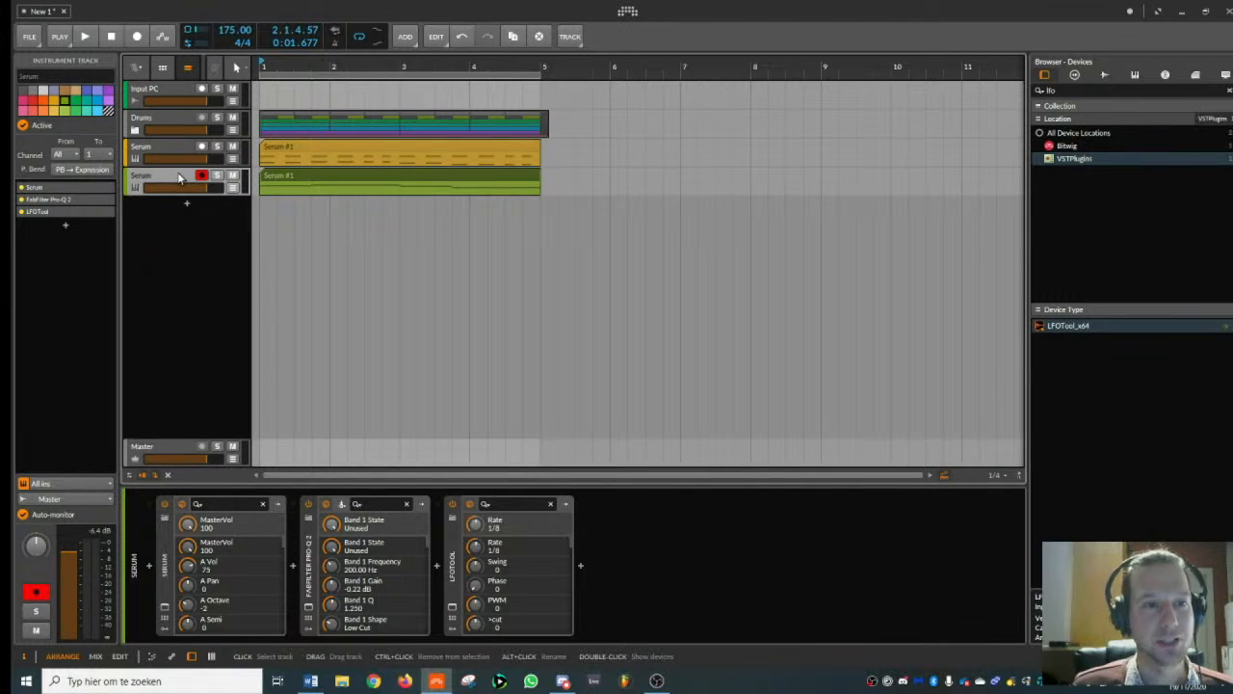
{"action": "key", "text": "ctrl+d"}
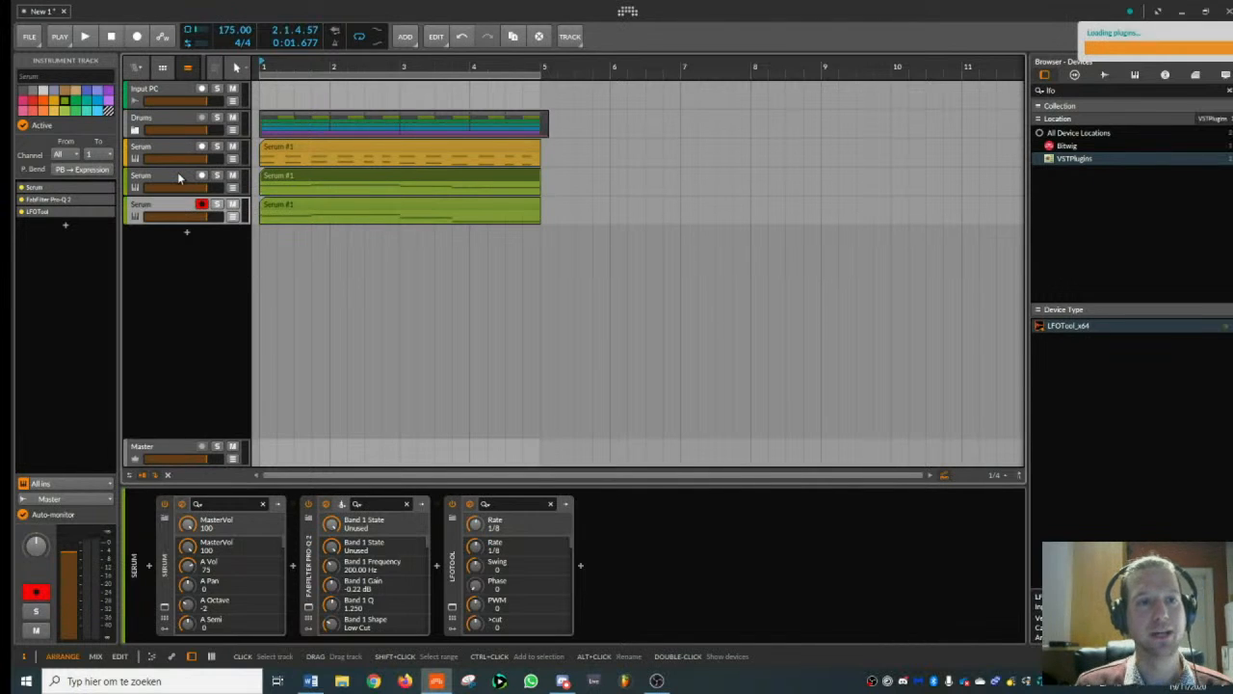
{"action": "left_click", "coordinate": [233, 175]}
{"action": "left_click", "coordinate": [160, 210]}
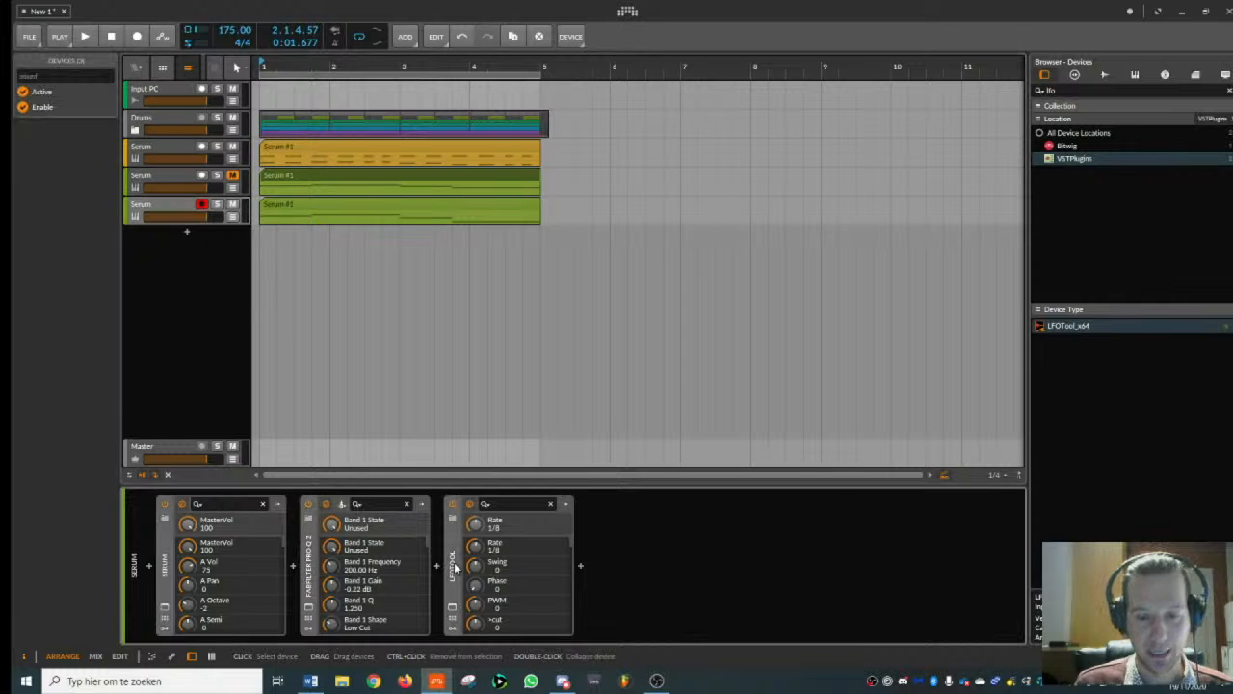
- Remove LFOTool from the duplicated bass track and check its FabFilter Pro-Q 2 curve
{"action": "left_click", "coordinate": [454, 562]}
{"action": "key", "text": "Delete"}
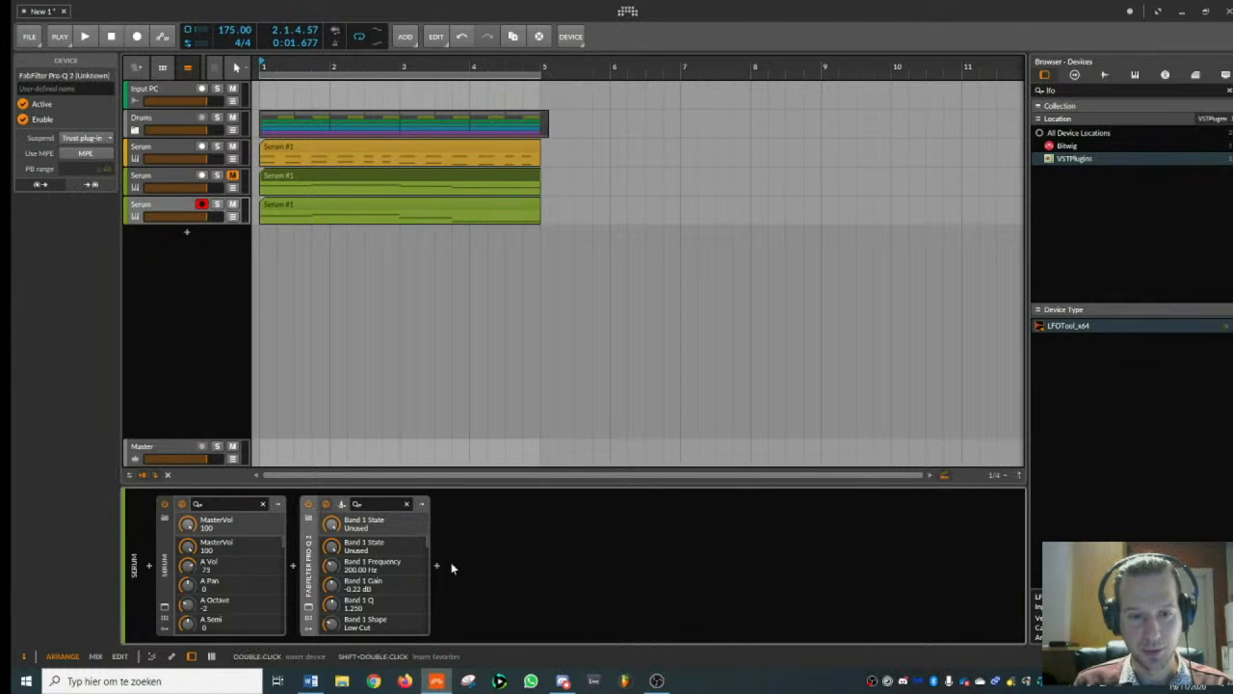
{"action": "left_click", "coordinate": [309, 605]}
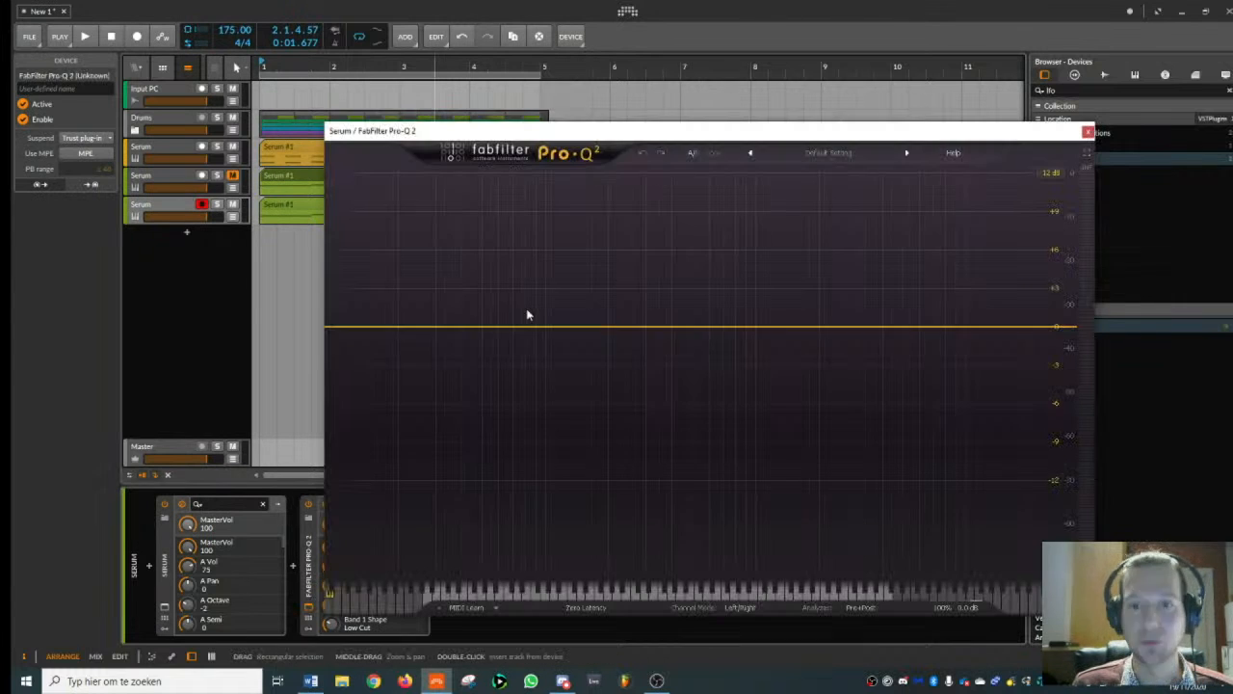
{"action": "left_click", "coordinate": [1088, 133]}
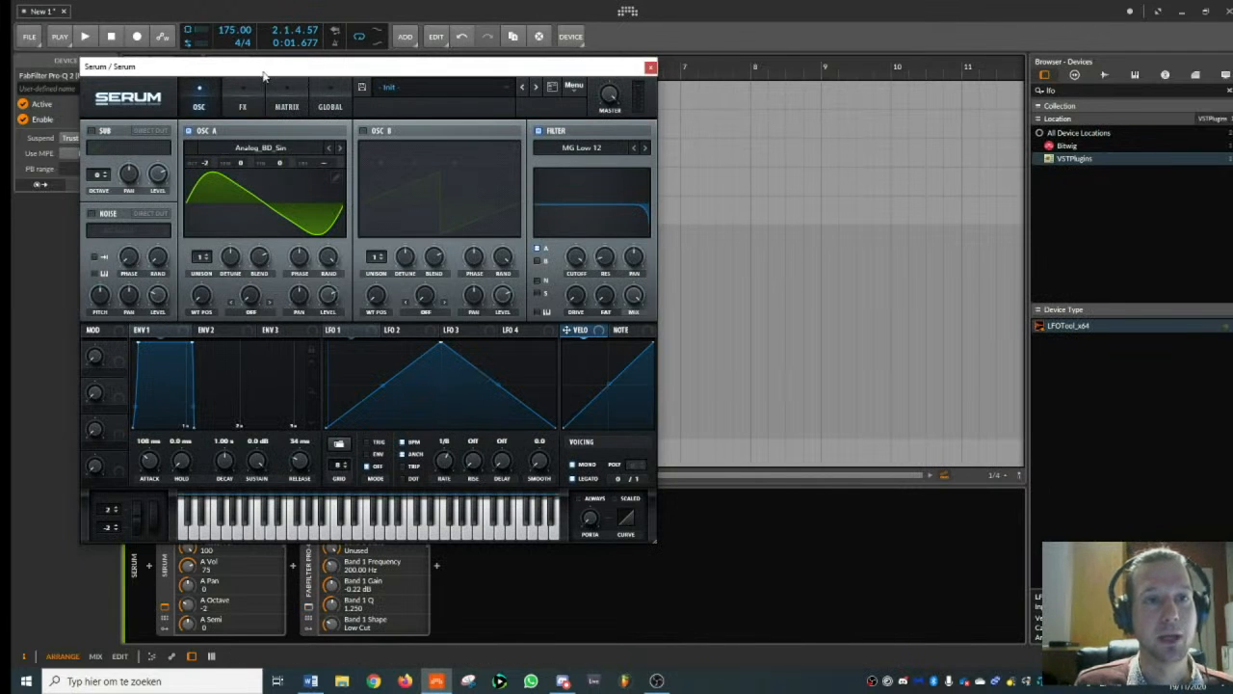
- In the duplicate's Serum, load the Basic Shapes wavetable in oscillator A, select the saw shape, and set 6 unison voices with 0.04 detune
{"action": "left_click_drag", "start_coordinate": [270, 75], "coordinate": [675, 135]}
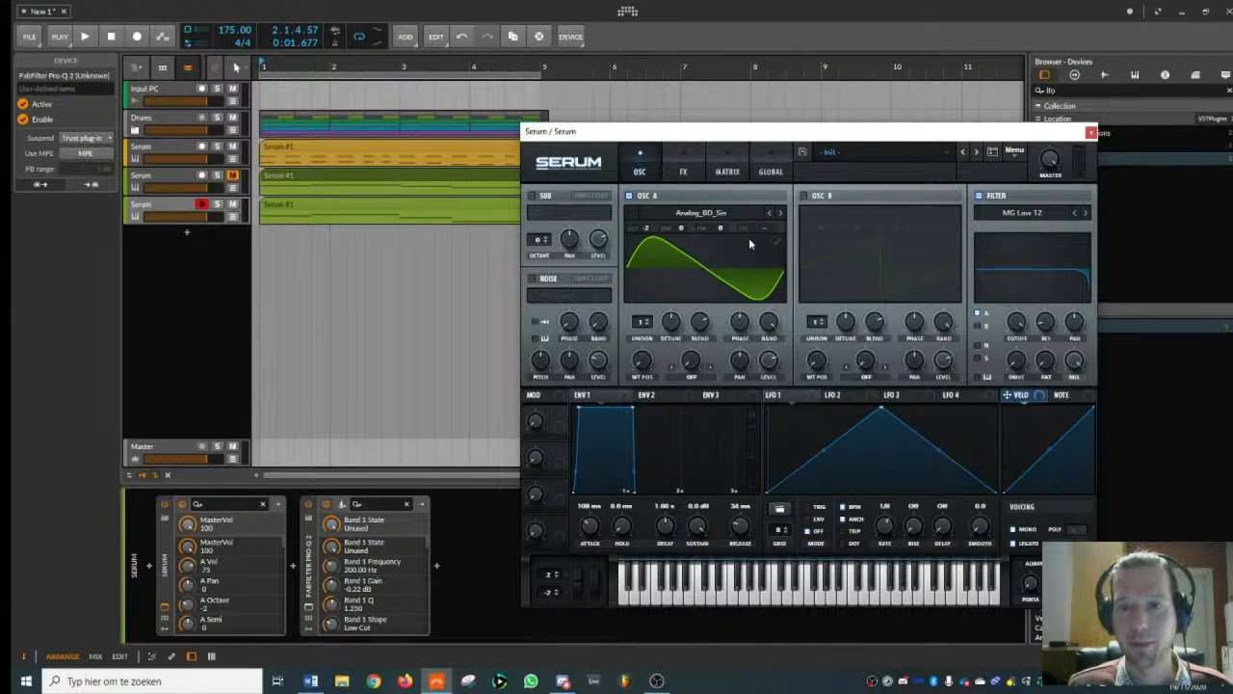
{"action": "left_click", "coordinate": [717, 214]}
{"action": "mouse_move", "coordinate": [699, 227]}
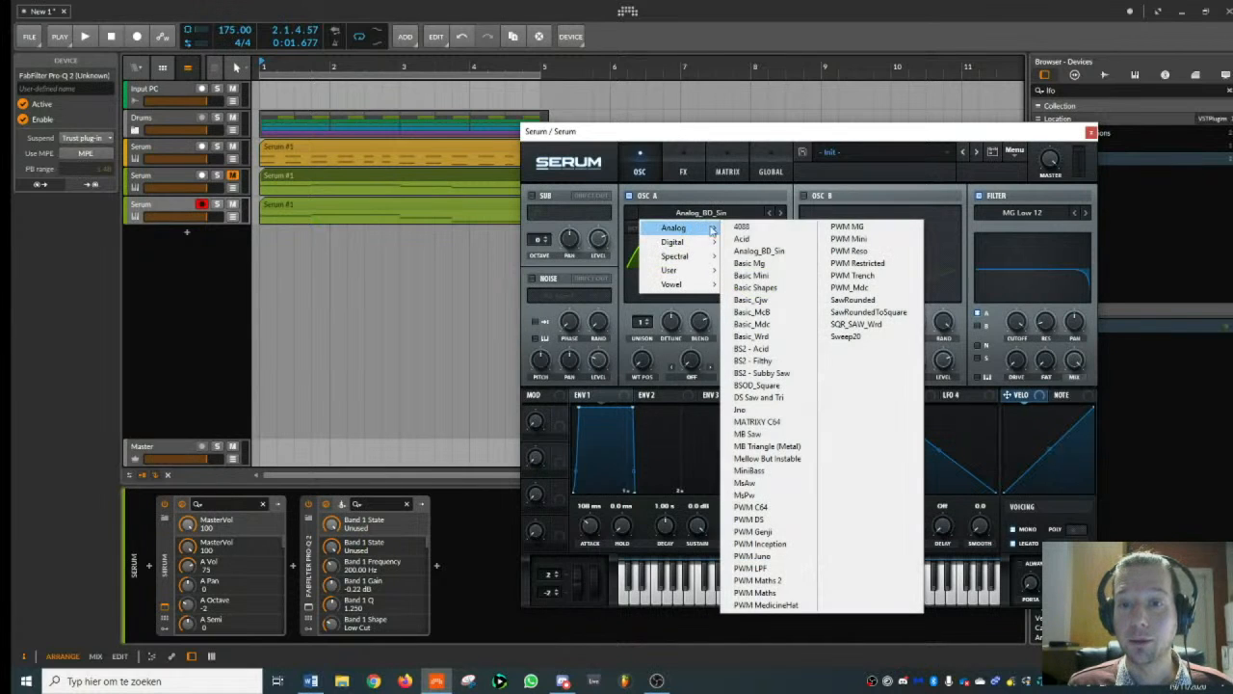
{"action": "left_click", "coordinate": [766, 289]}
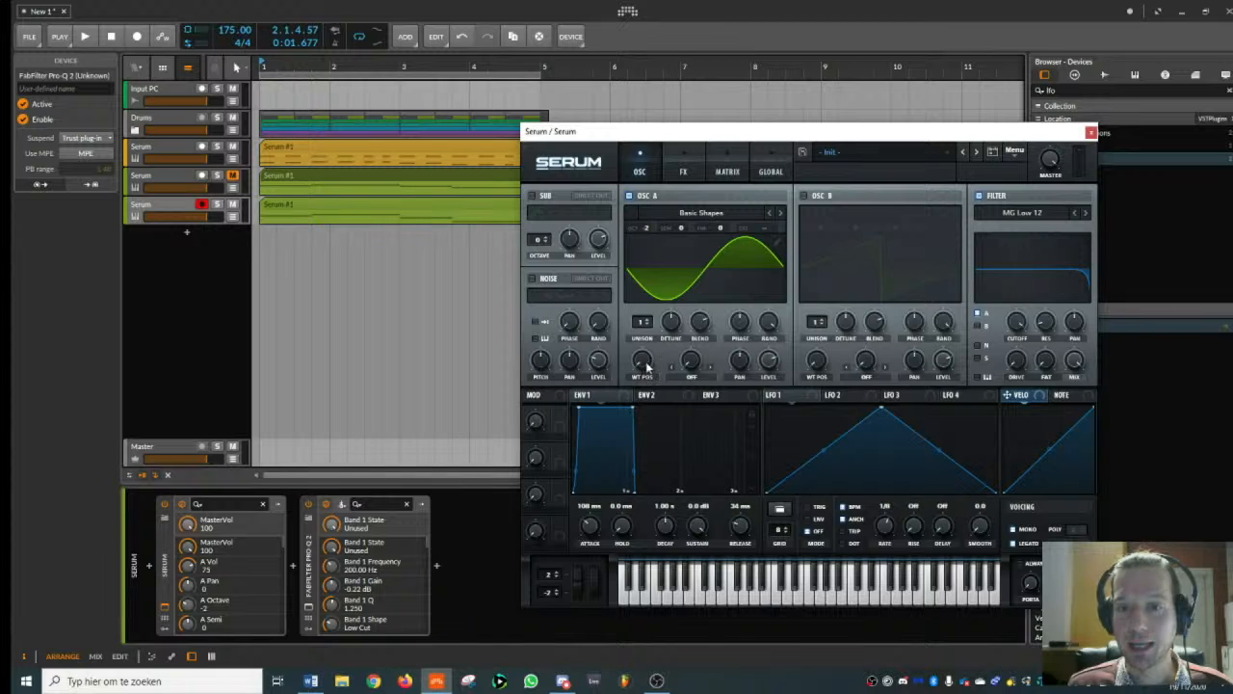
{"action": "left_click_drag", "start_coordinate": [643, 365], "coordinate": [671, 316]}
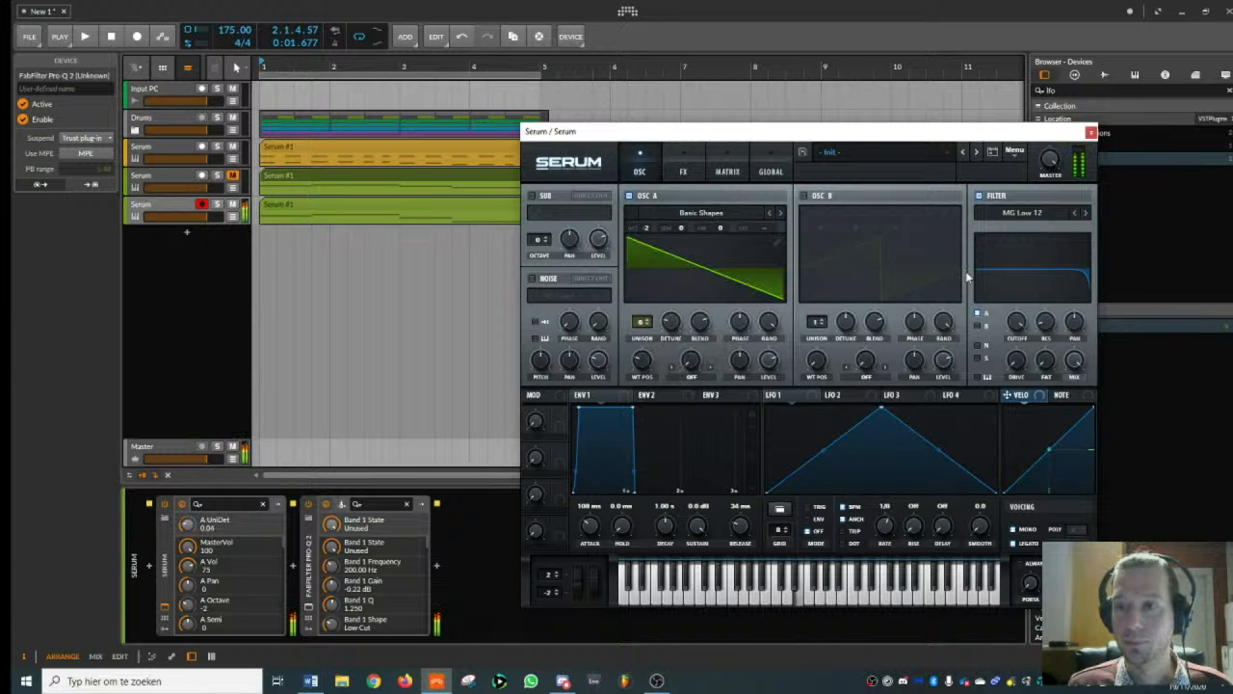
- Set envelope 1's attack to 0 ms and release to 117 ms, and look over Serum's global settings
{"action": "left_click_drag", "start_coordinate": [845, 133], "coordinate": [821, 55]}
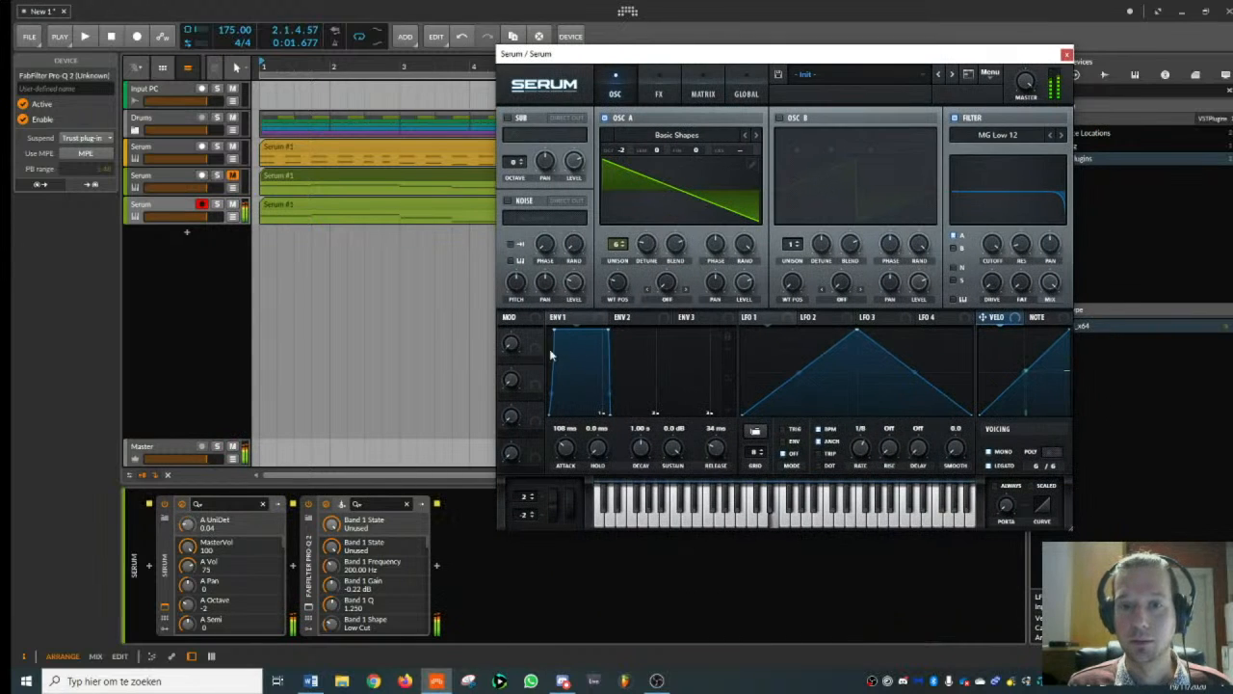
{"action": "left_click_drag", "start_coordinate": [608, 331], "coordinate": [602, 334]}
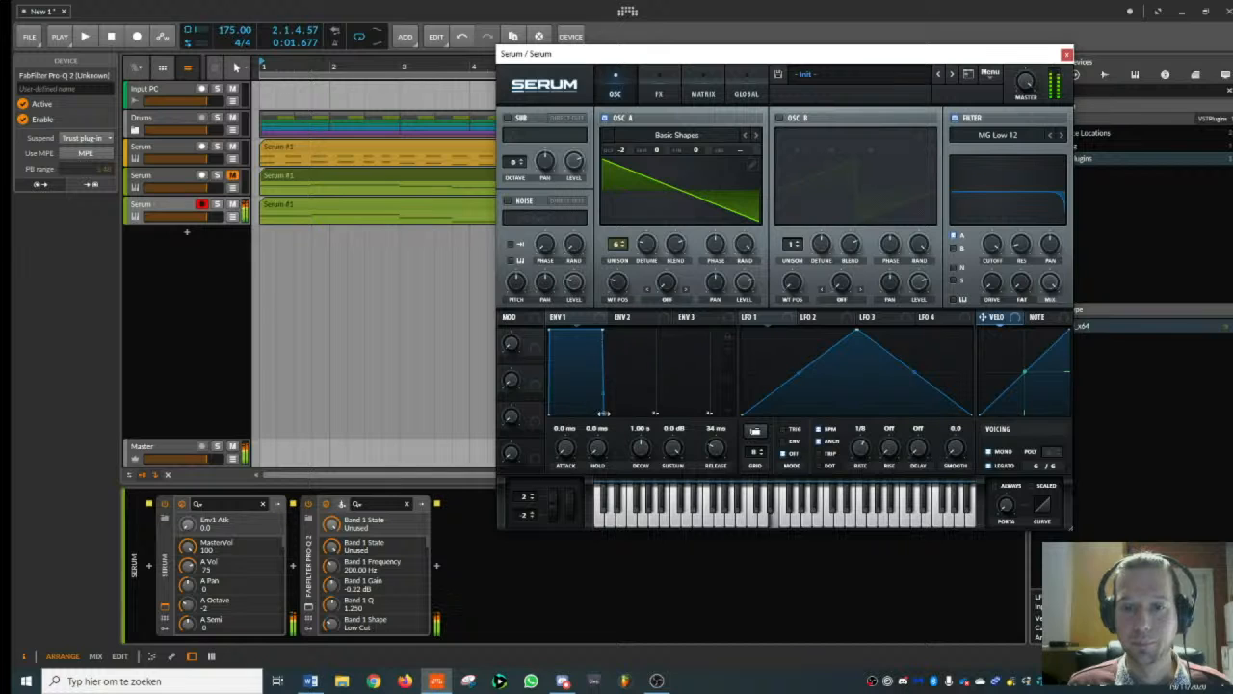
{"action": "left_click_drag", "start_coordinate": [603, 413], "coordinate": [611, 412]}
{"action": "left_click", "coordinate": [748, 94]}
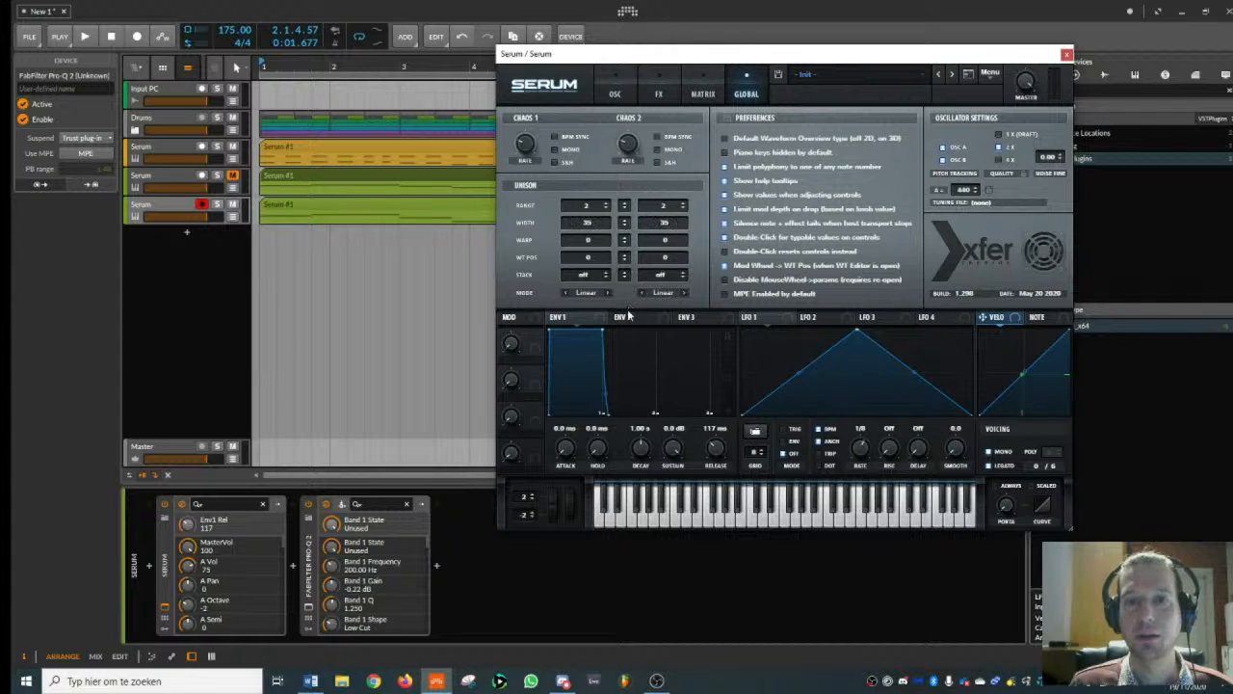
{"action": "left_click", "coordinate": [618, 86]}
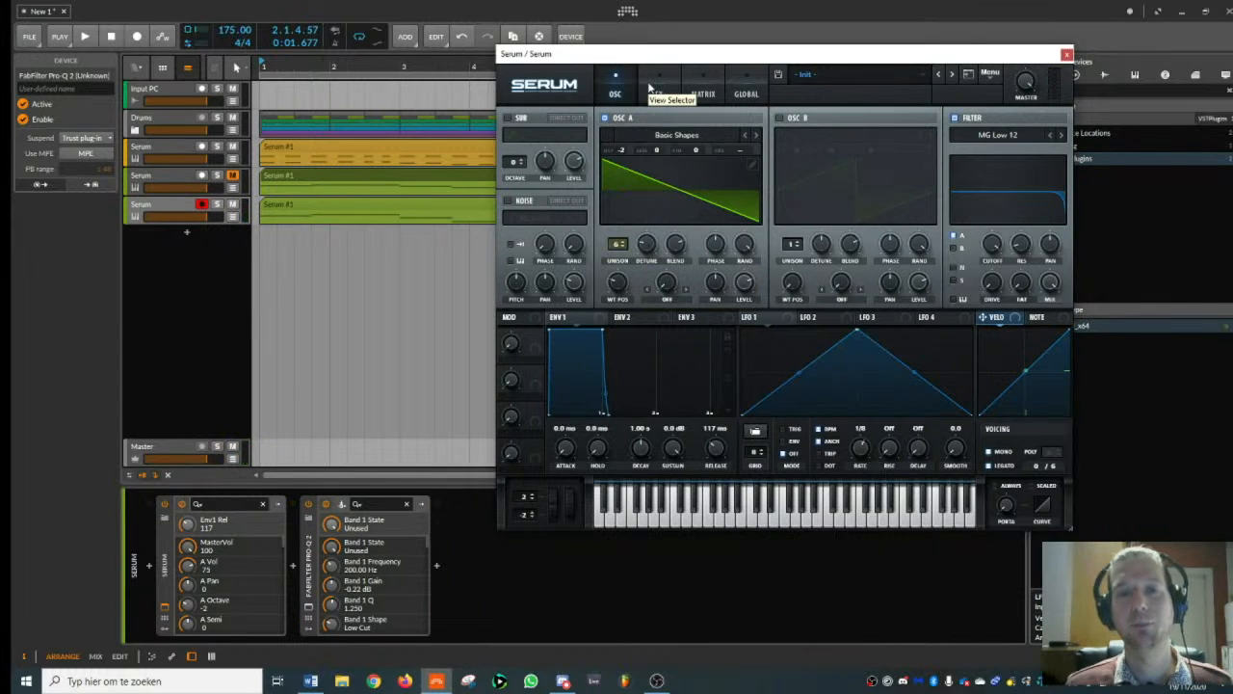
- Enable Serum's sine sub oscillator, raise its level to about 97% and set its octave to -2
{"action": "left_click", "coordinate": [508, 118]}
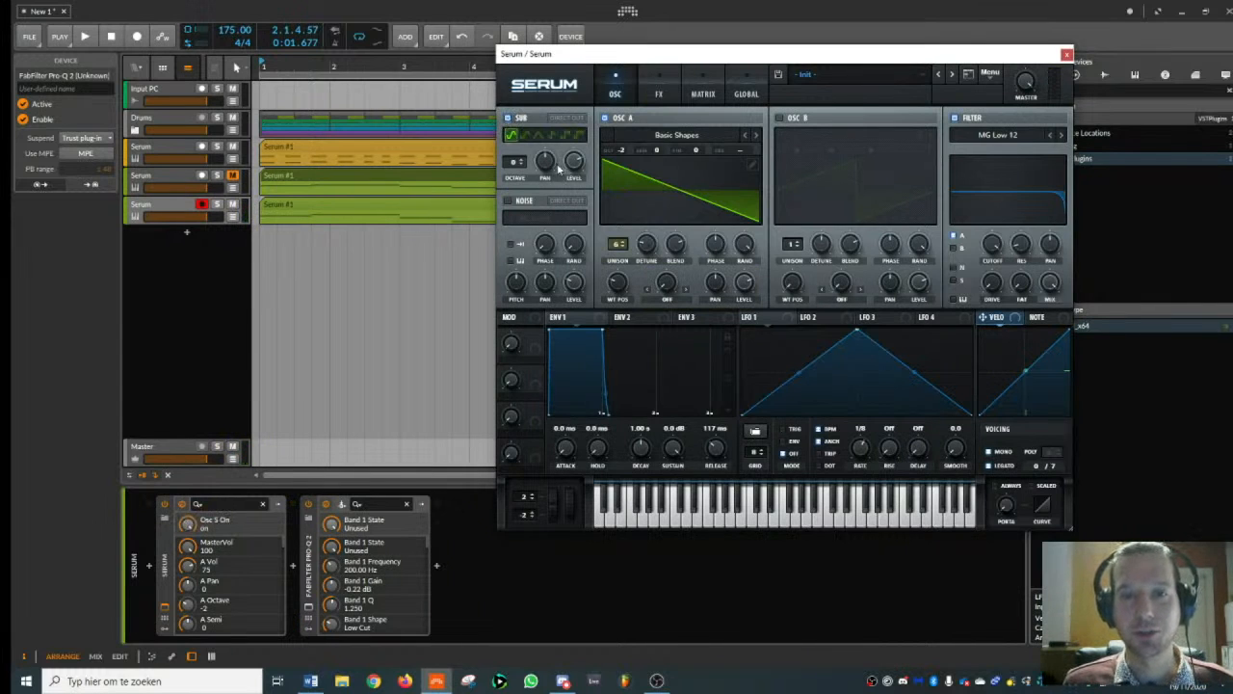
{"action": "left_click", "coordinate": [524, 164]}
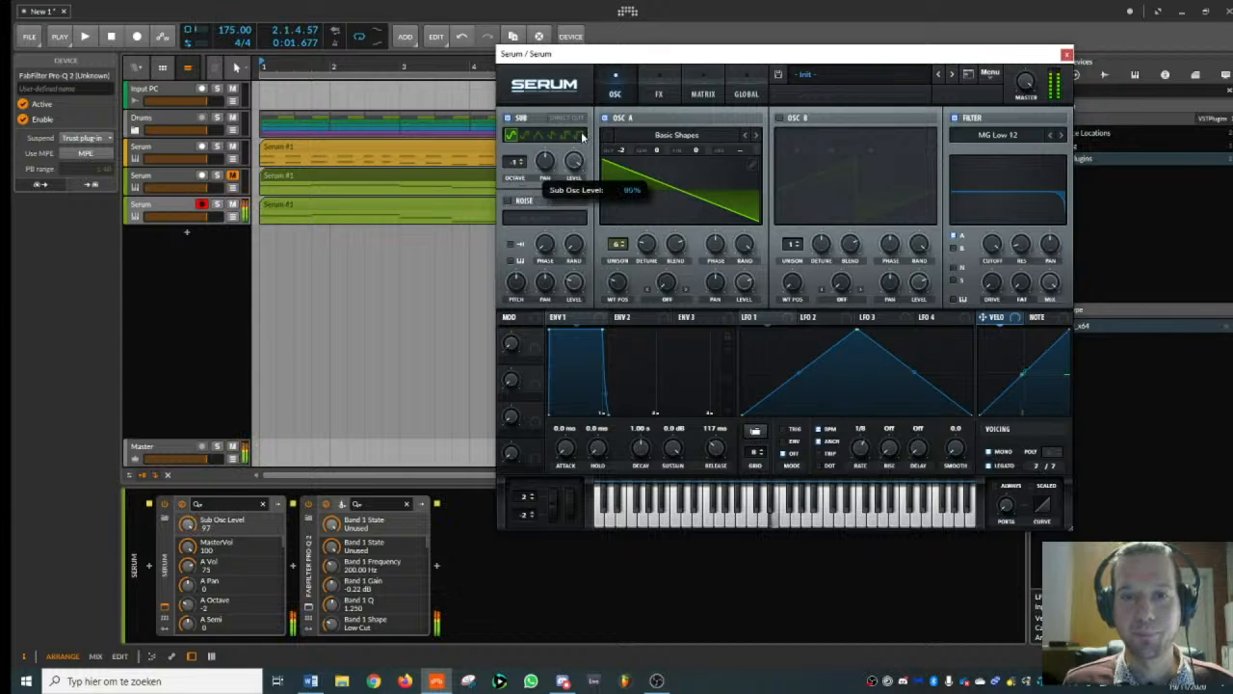
{"action": "left_click_drag", "start_coordinate": [518, 166], "coordinate": [519, 180]}
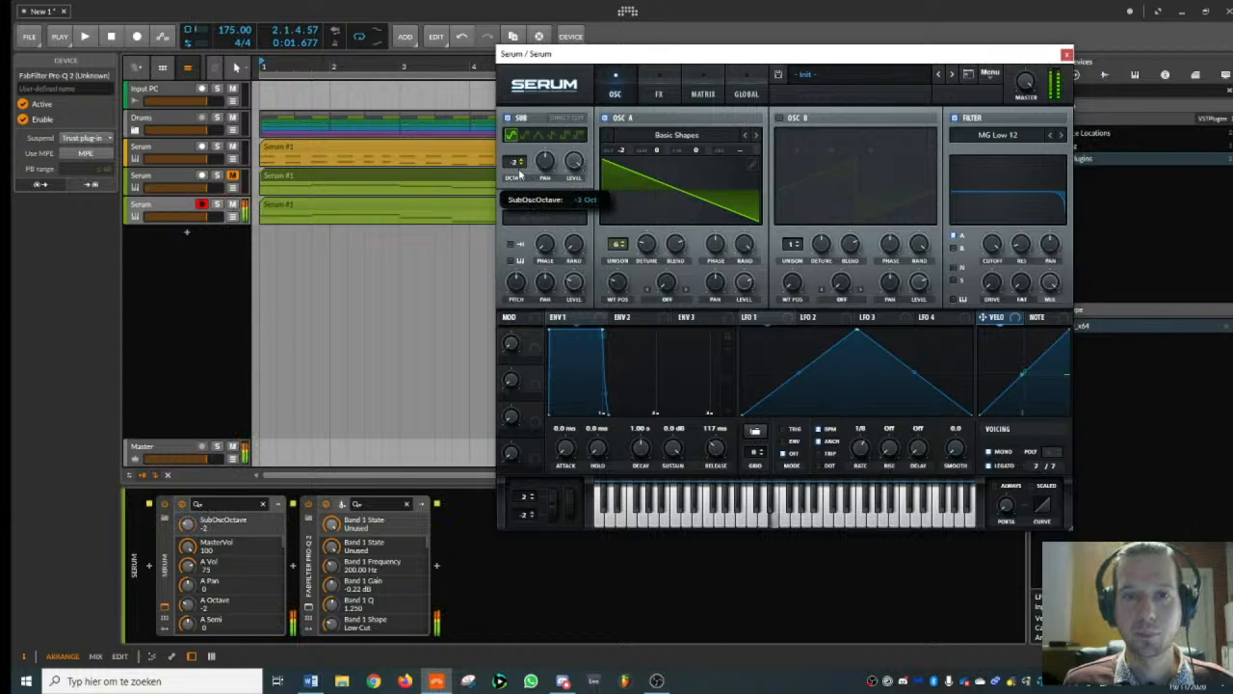
- Play the beat with FabFilter Pro-Q 2 open beside Serum, inspect the layered bass spectrum, and return to Serum
{"action": "left_click", "coordinate": [309, 608]}
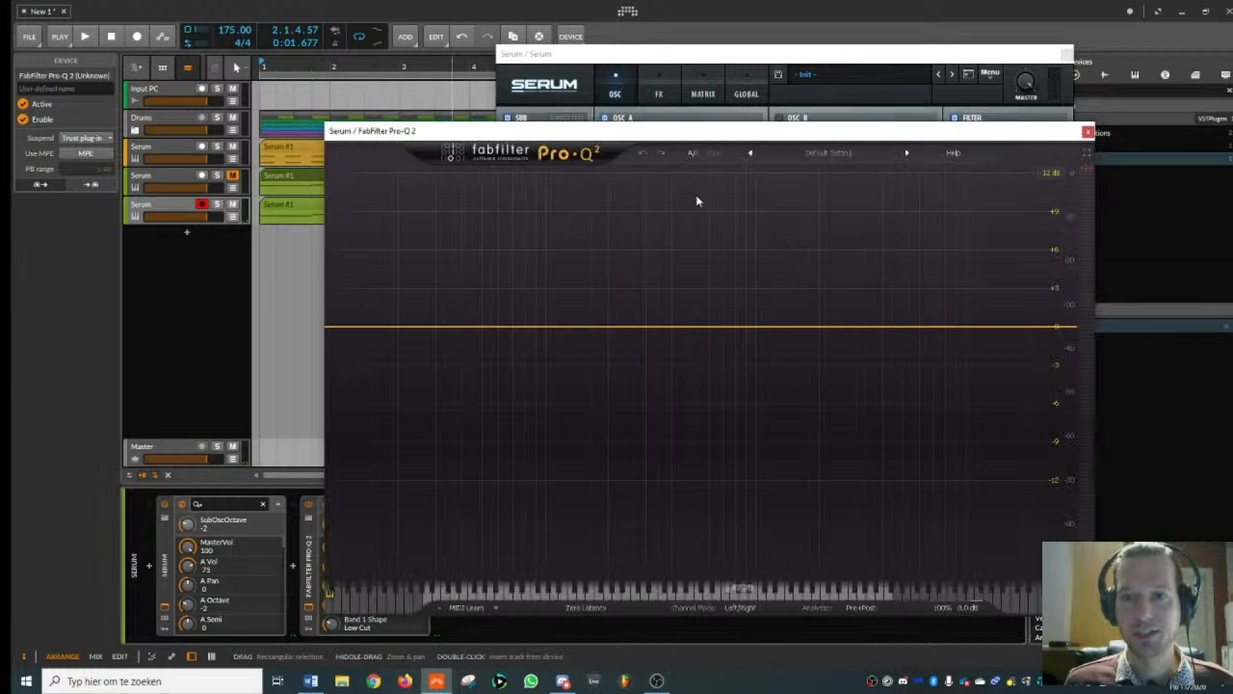
{"action": "left_click_drag", "start_coordinate": [624, 130], "coordinate": [824, 165]}
{"action": "key", "text": "space"}
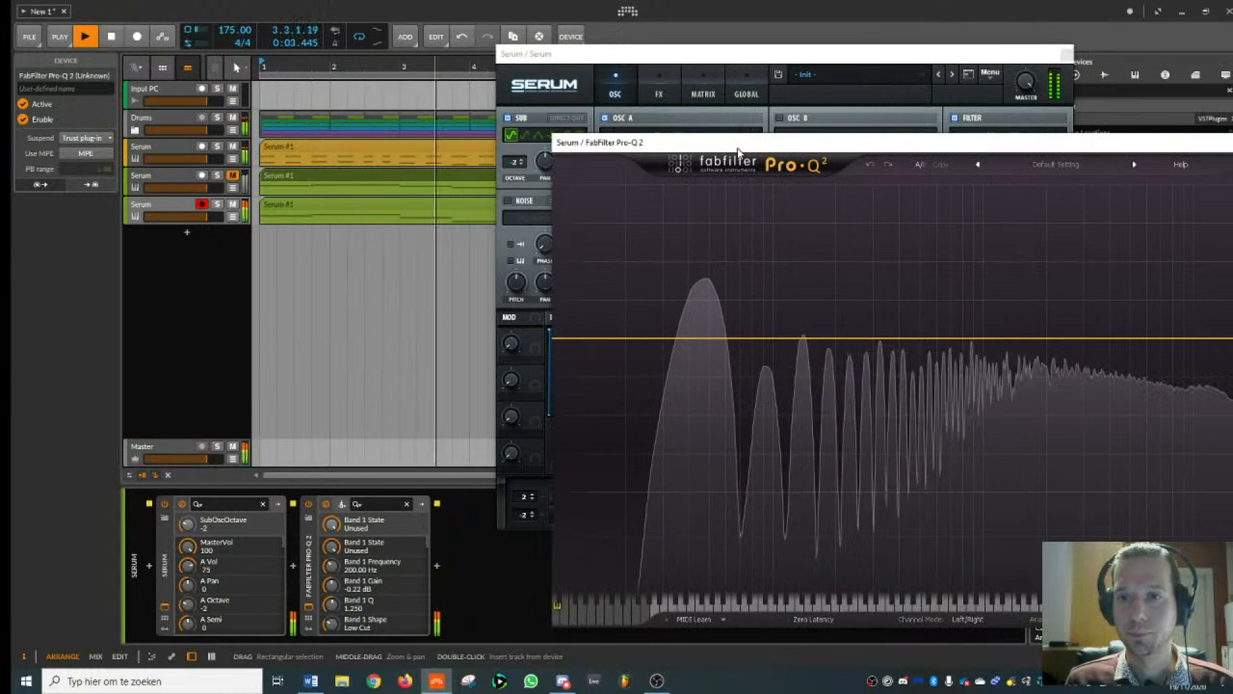
{"action": "key", "text": "space"}
{"action": "left_click", "coordinate": [778, 83]}
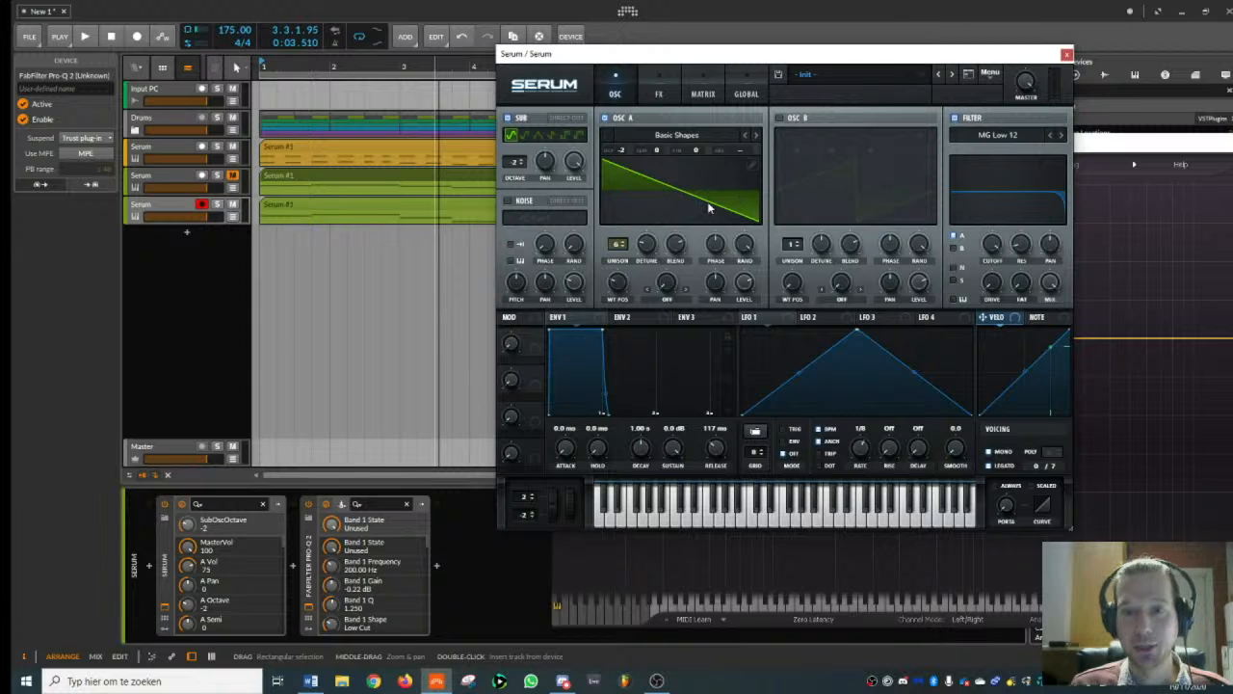
- Set oscillator A's unison detune to 0.06, and enable Serum's compressor effect in multiband mode with adjusted band levels
{"action": "left_click_drag", "start_coordinate": [650, 249], "coordinate": [648, 253]}
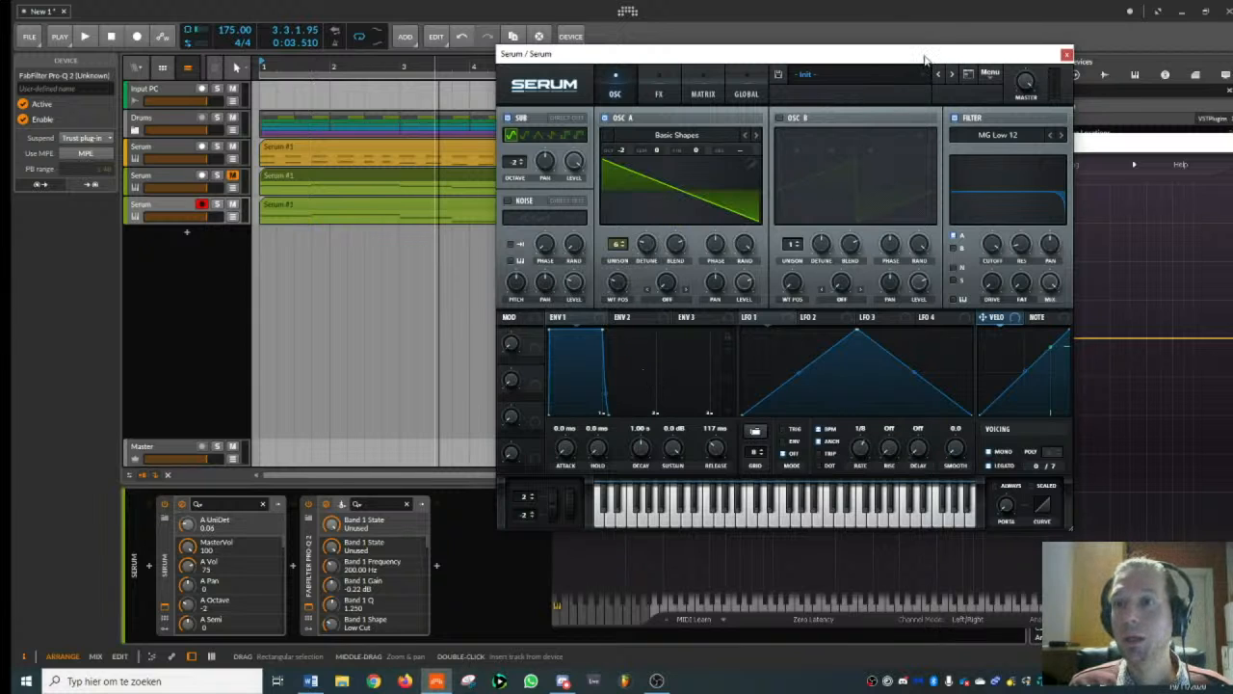
{"action": "left_click_drag", "start_coordinate": [925, 60], "coordinate": [636, 63]}
{"action": "left_click", "coordinate": [370, 98]}
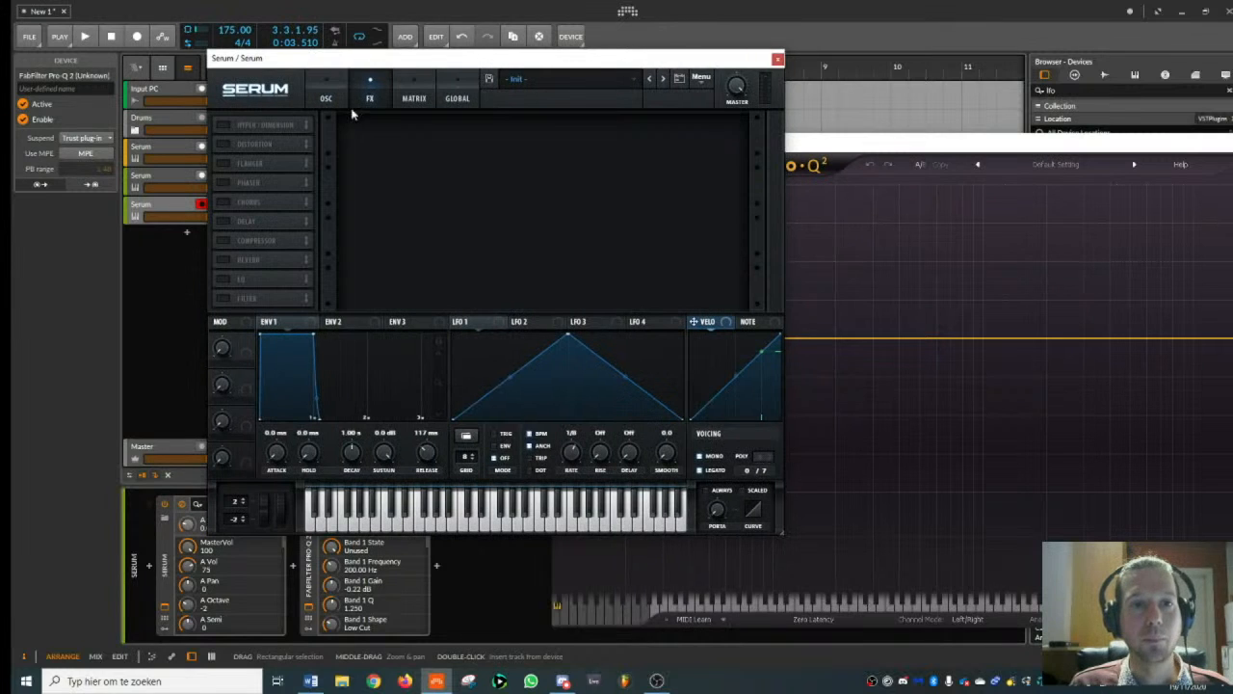
{"action": "left_click", "coordinate": [258, 239]}
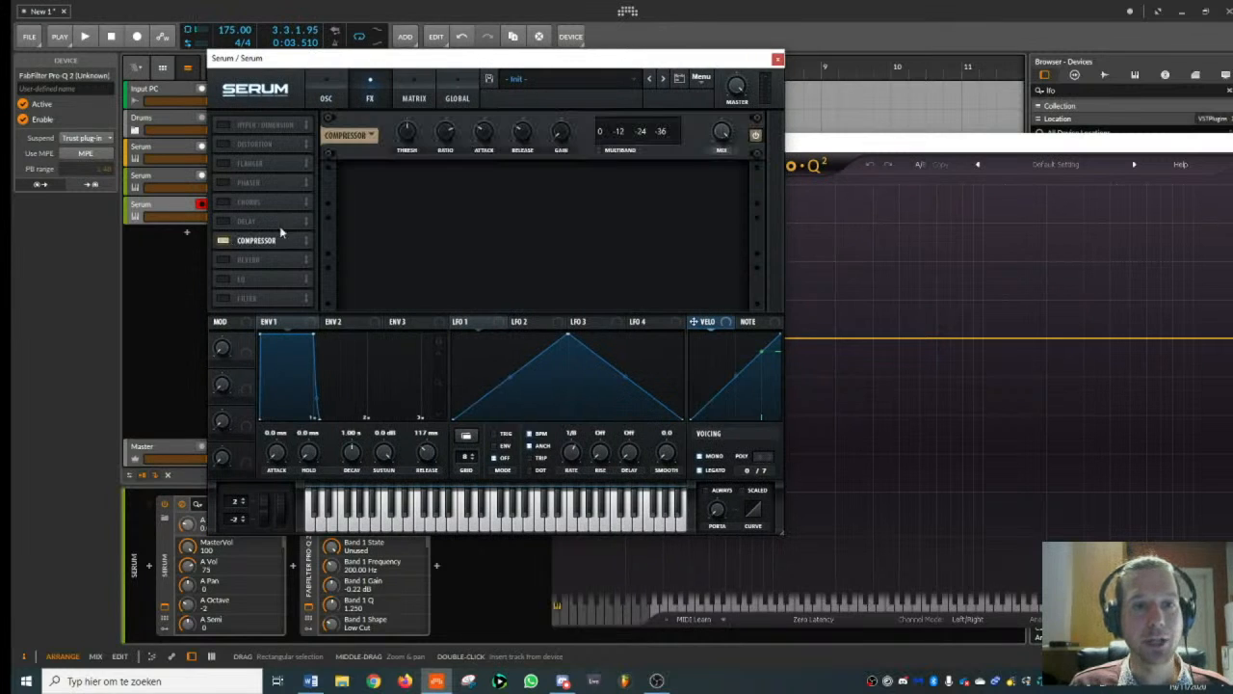
{"action": "left_click", "coordinate": [599, 150]}
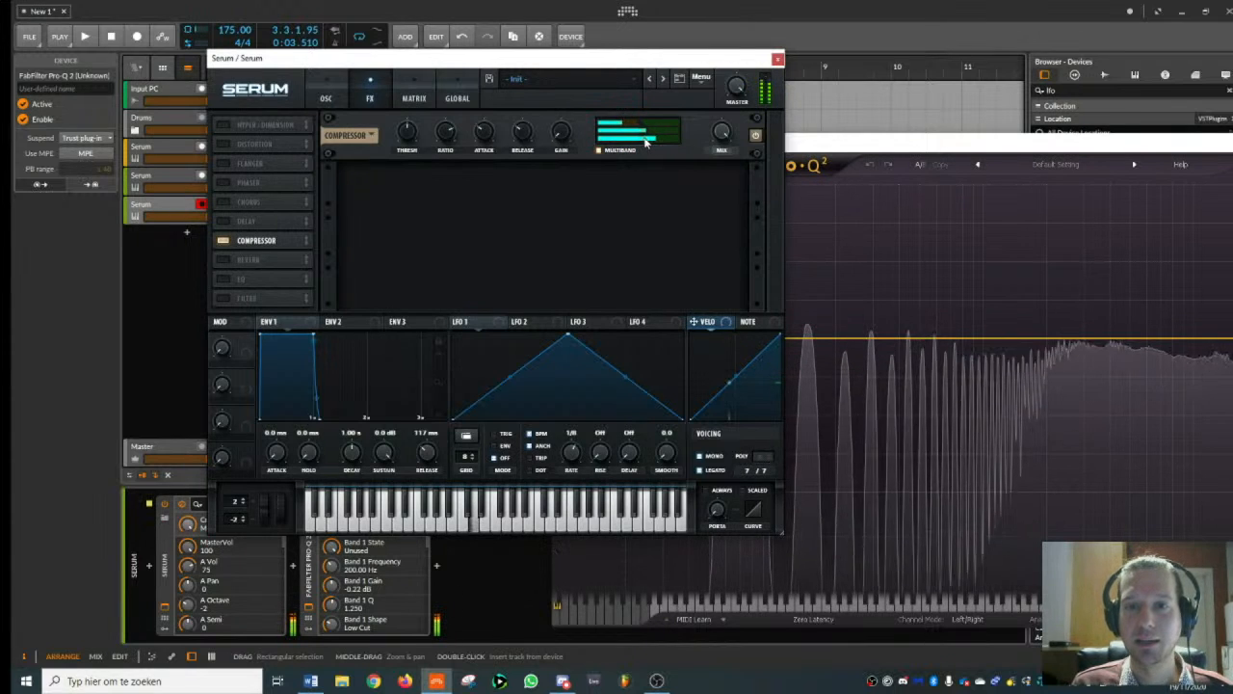
{"action": "mouse_move", "coordinate": [647, 141]}
{"action": "left_mouse_down"}
{"action": "mouse_move", "coordinate": [670, 145]}
{"action": "mouse_move", "coordinate": [628, 127]}
{"action": "left_mouse_up"}
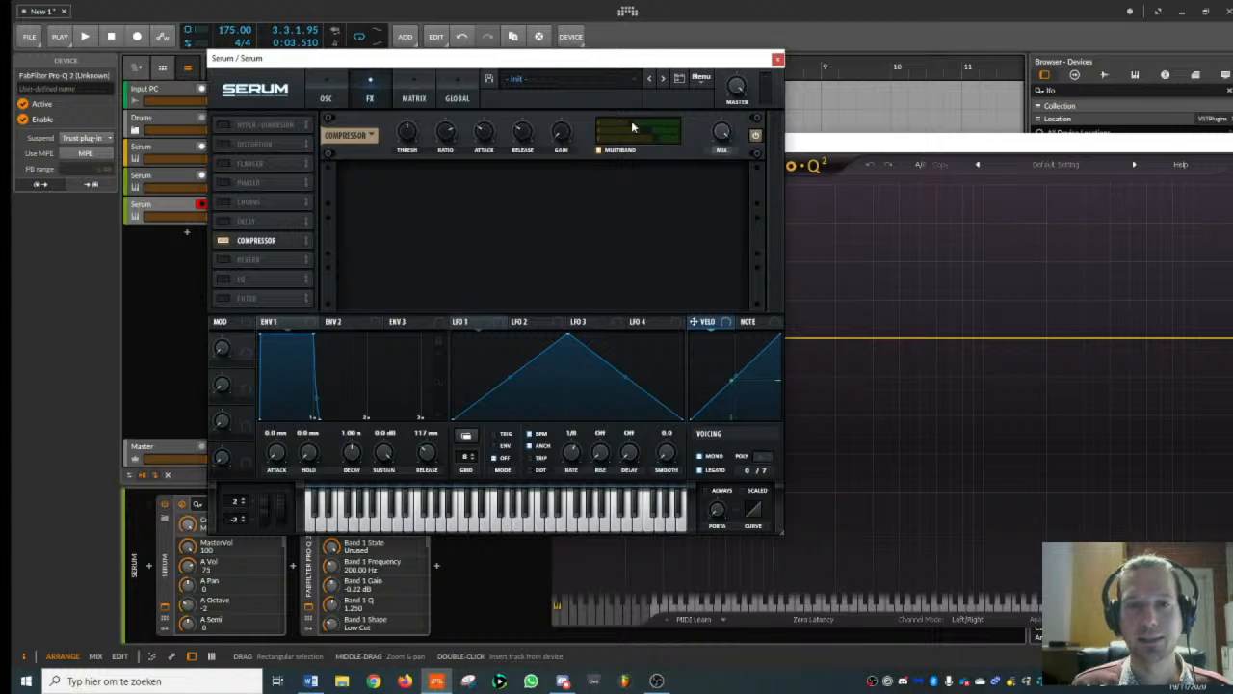
- Set oscillator A's level to about 57 and modulate it with LFO 1 at a free-running rate of 5.0 Hz
{"action": "left_click", "coordinate": [327, 97]}
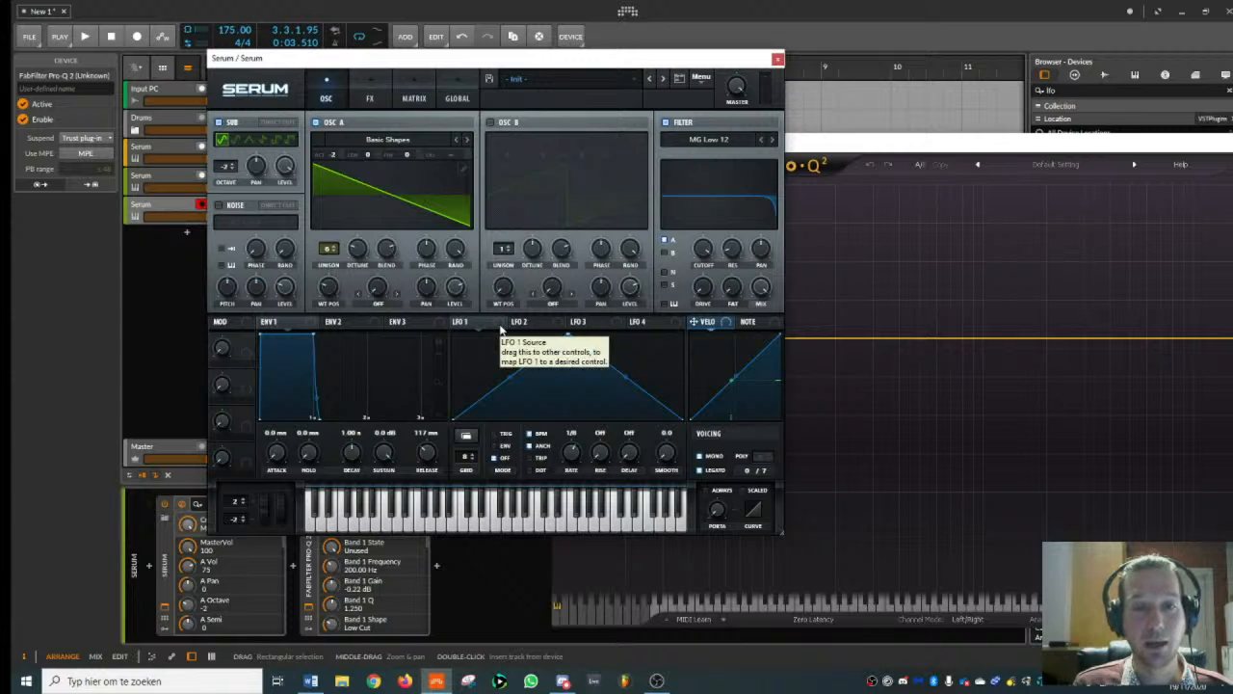
{"action": "left_click_drag", "start_coordinate": [460, 294], "coordinate": [458, 295]}
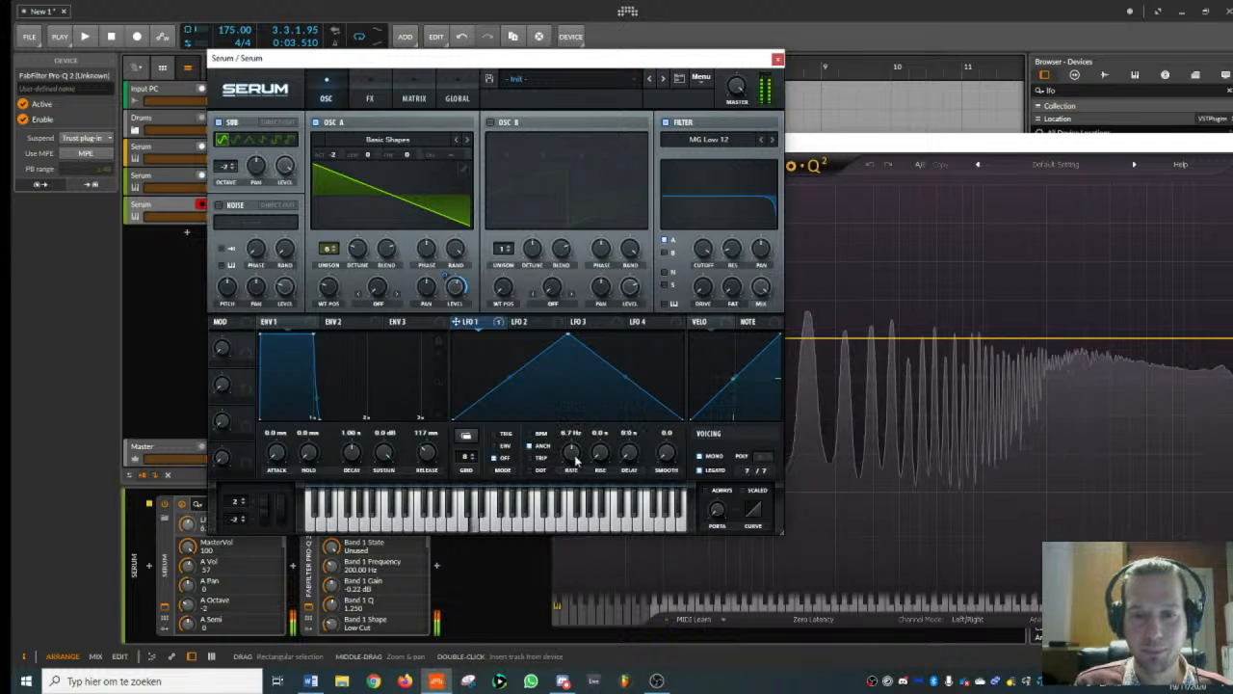
{"action": "left_click_drag", "start_coordinate": [574, 454], "coordinate": [574, 463]}
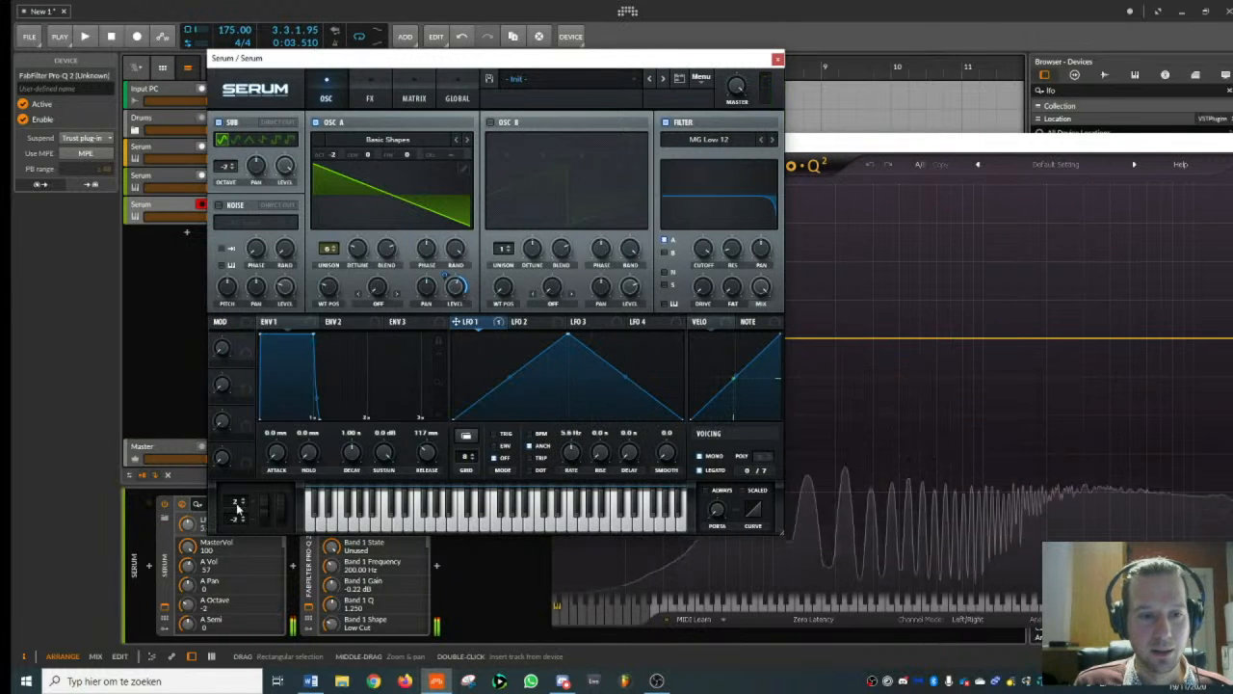
- Set Serum's upward pitch bend range to 12, and assign Pitch Bend to LFO 1's rate with a small positive amount
{"action": "left_click_drag", "start_coordinate": [236, 501], "coordinate": [243, 487]}
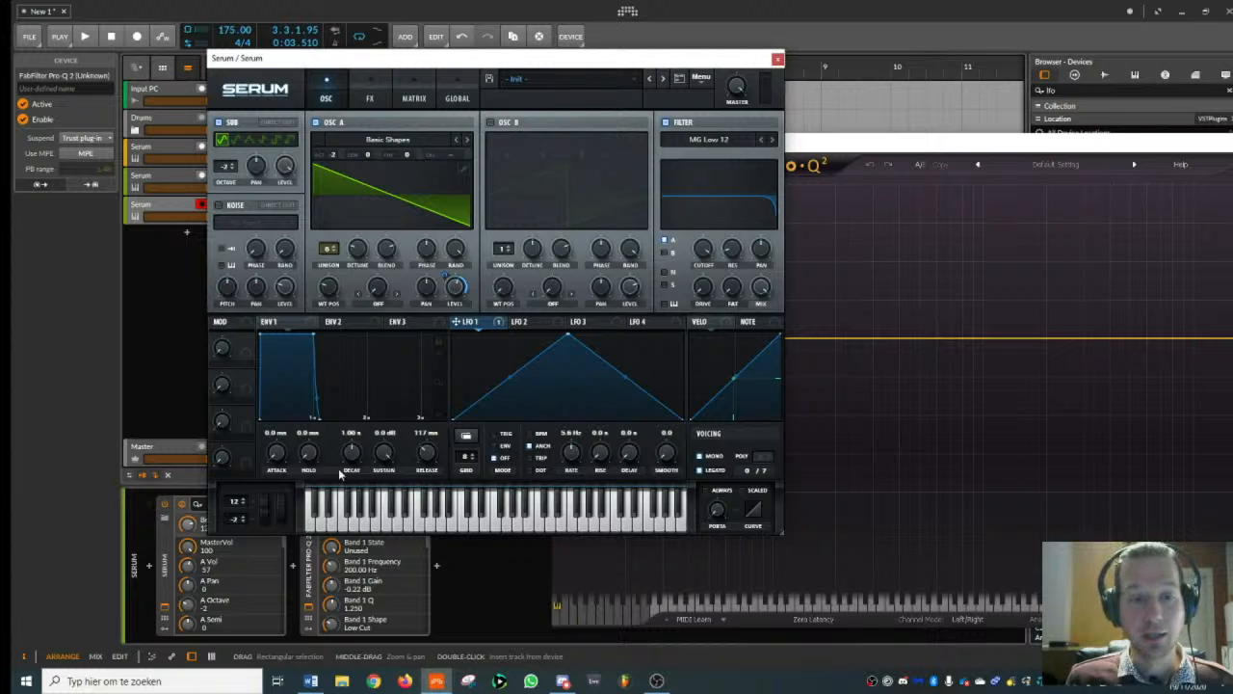
{"action": "right_click", "coordinate": [575, 453]}
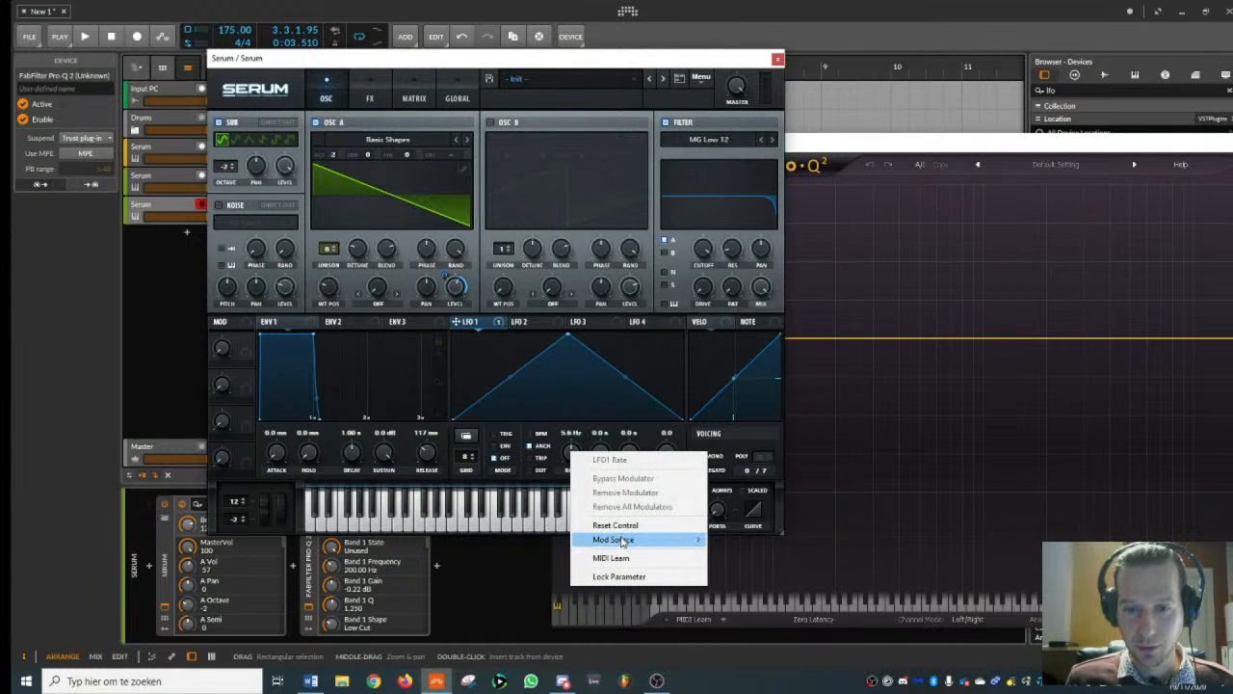
{"action": "mouse_move", "coordinate": [625, 541]}
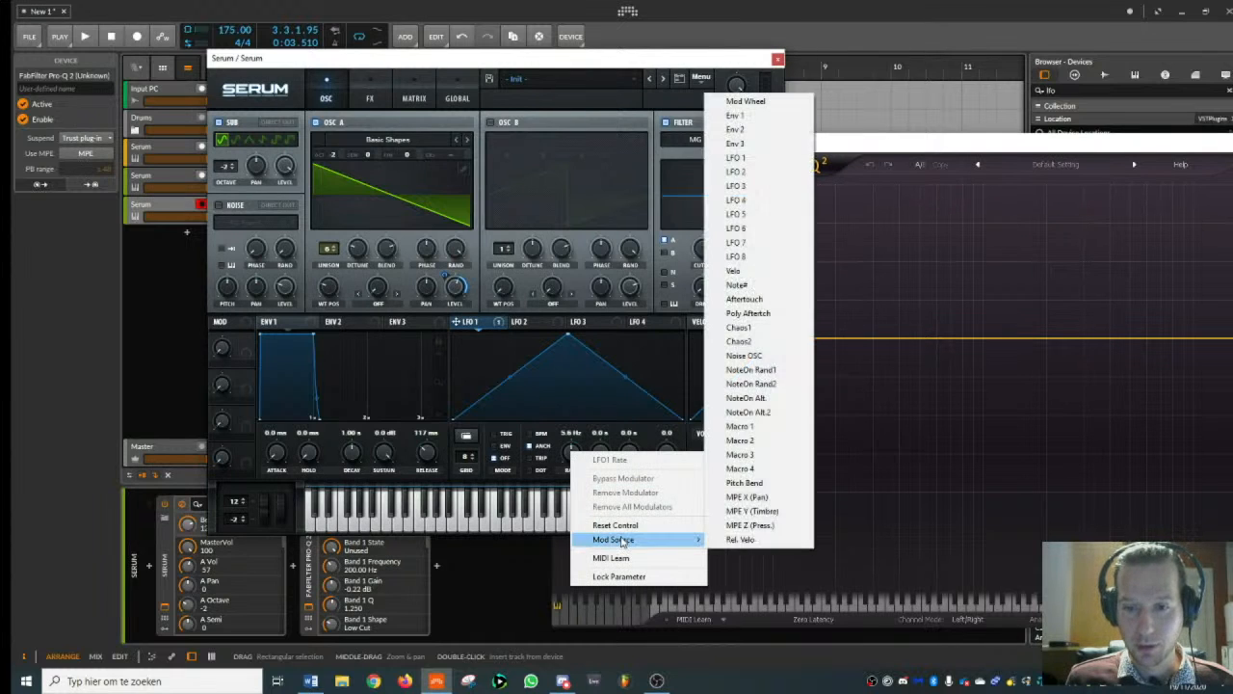
{"action": "left_click", "coordinate": [755, 486]}
{"action": "left_click", "coordinate": [457, 99]}
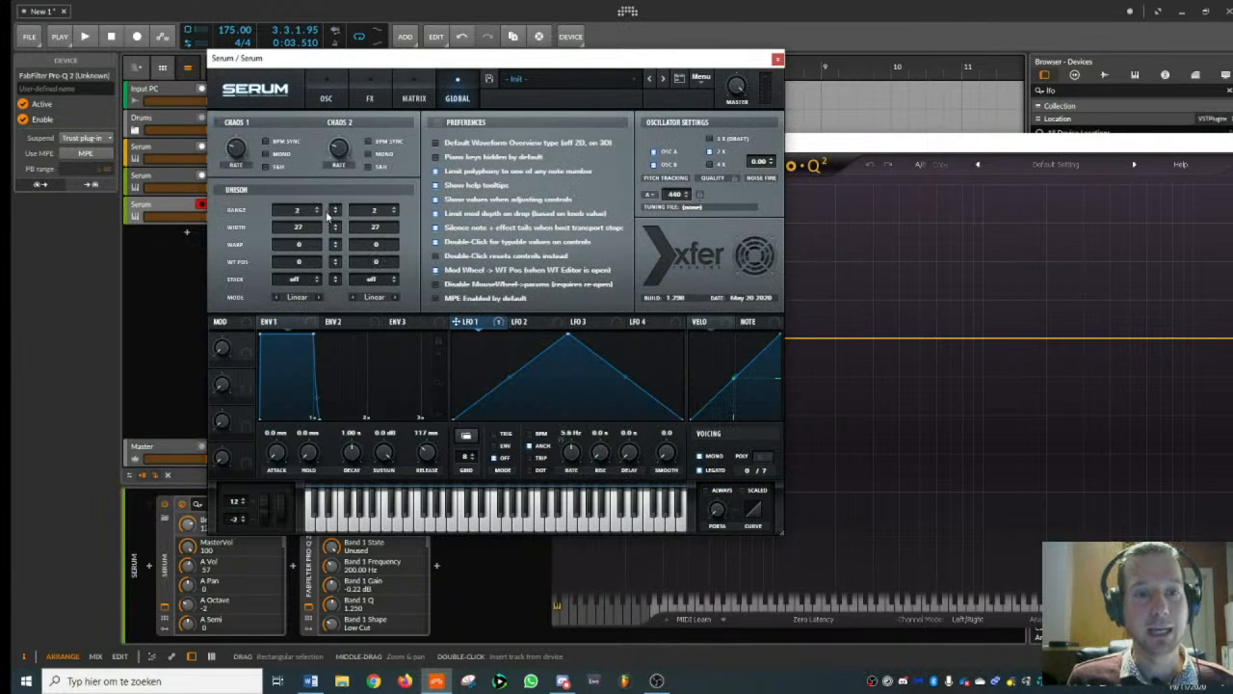
{"action": "left_click", "coordinate": [412, 90]}
{"action": "left_click_drag", "start_coordinate": [378, 166], "coordinate": [370, 164]}
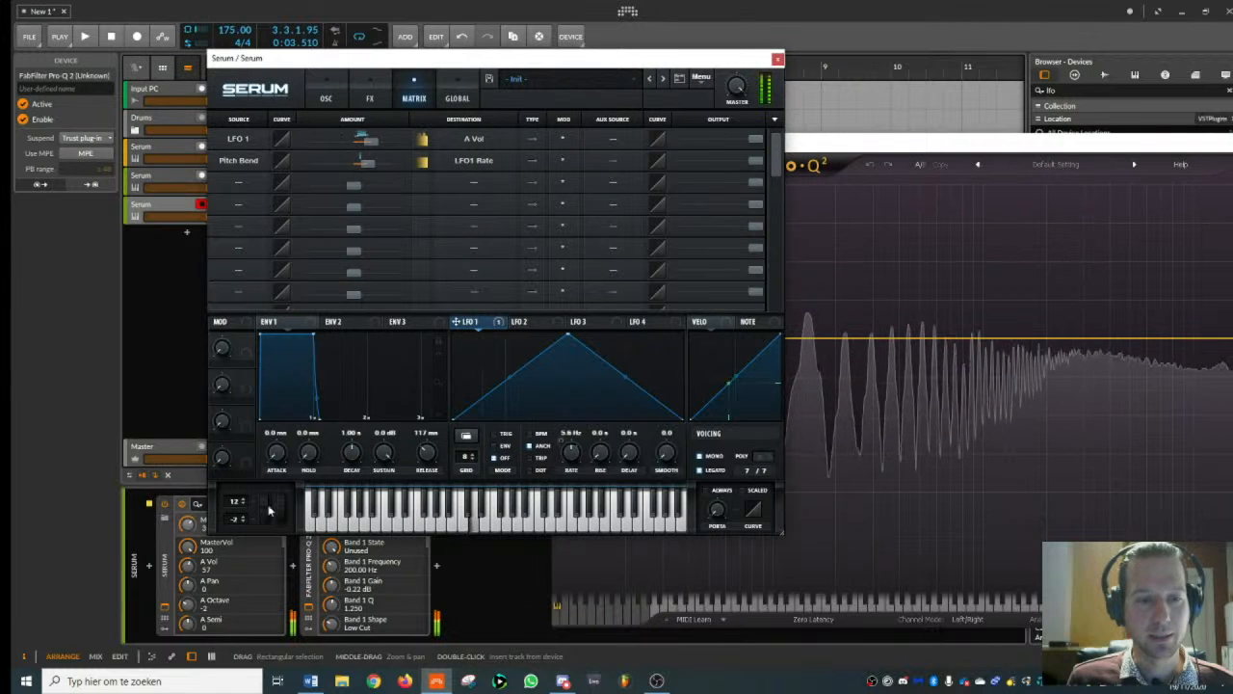
- Lower LFO 1's rate to 2.7 Hz and slightly reduce the Pitch Bend modulation amount while testing the bass
{"action": "left_click", "coordinate": [325, 92]}
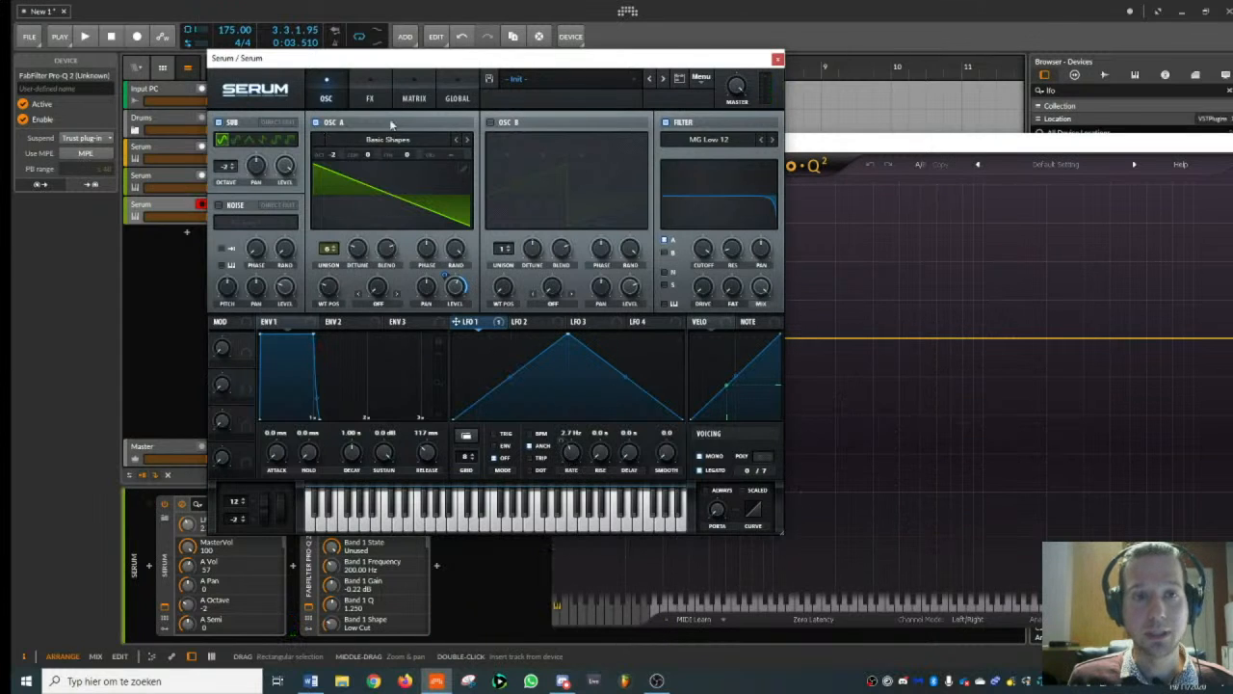
{"action": "left_click", "coordinate": [415, 98]}
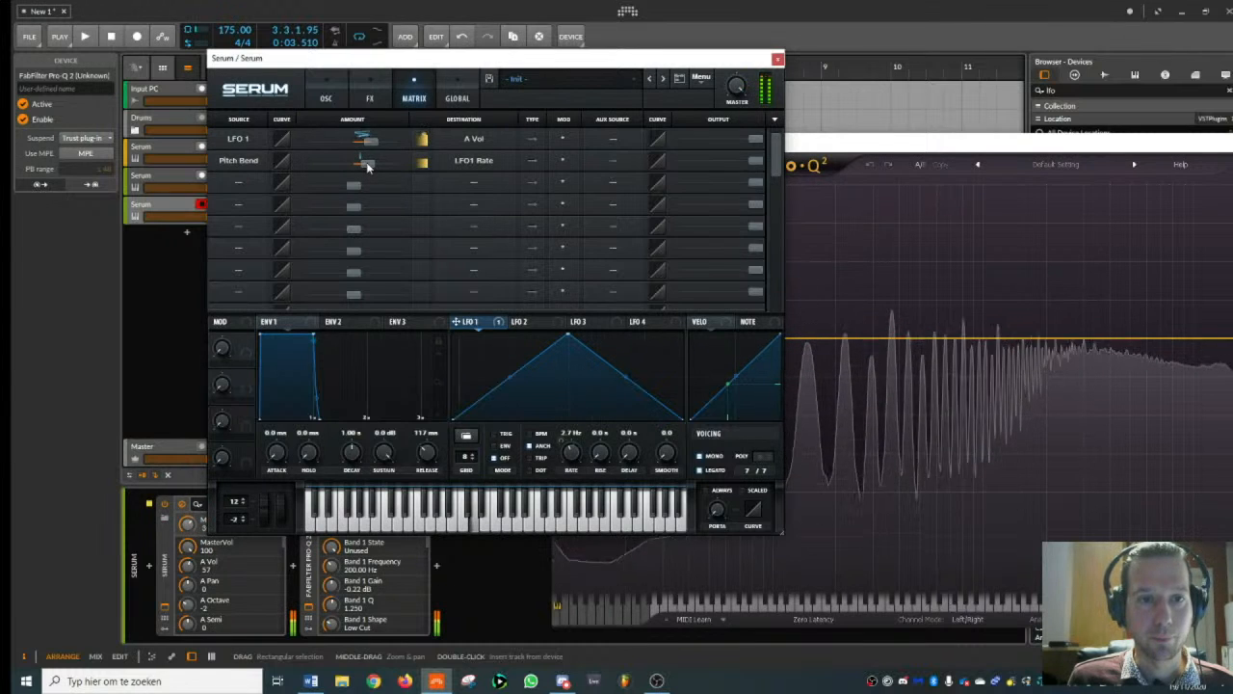
{"action": "mouse_move", "coordinate": [365, 166]}
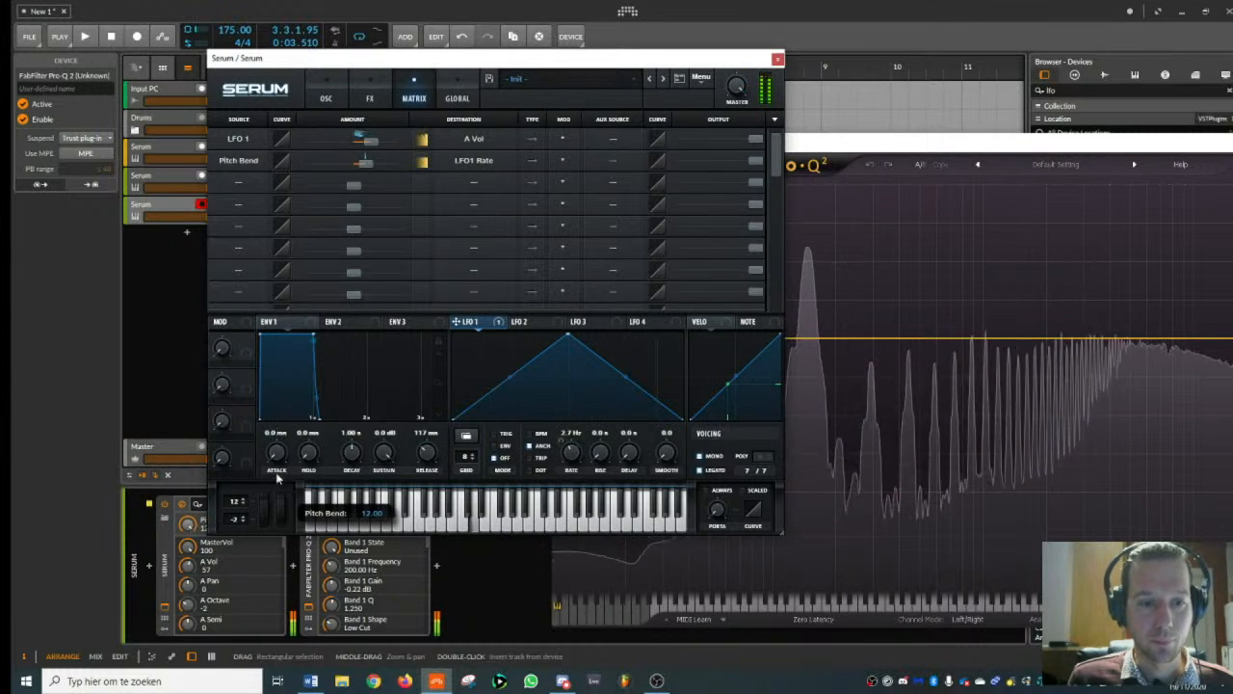
{"action": "left_click", "coordinate": [323, 94]}
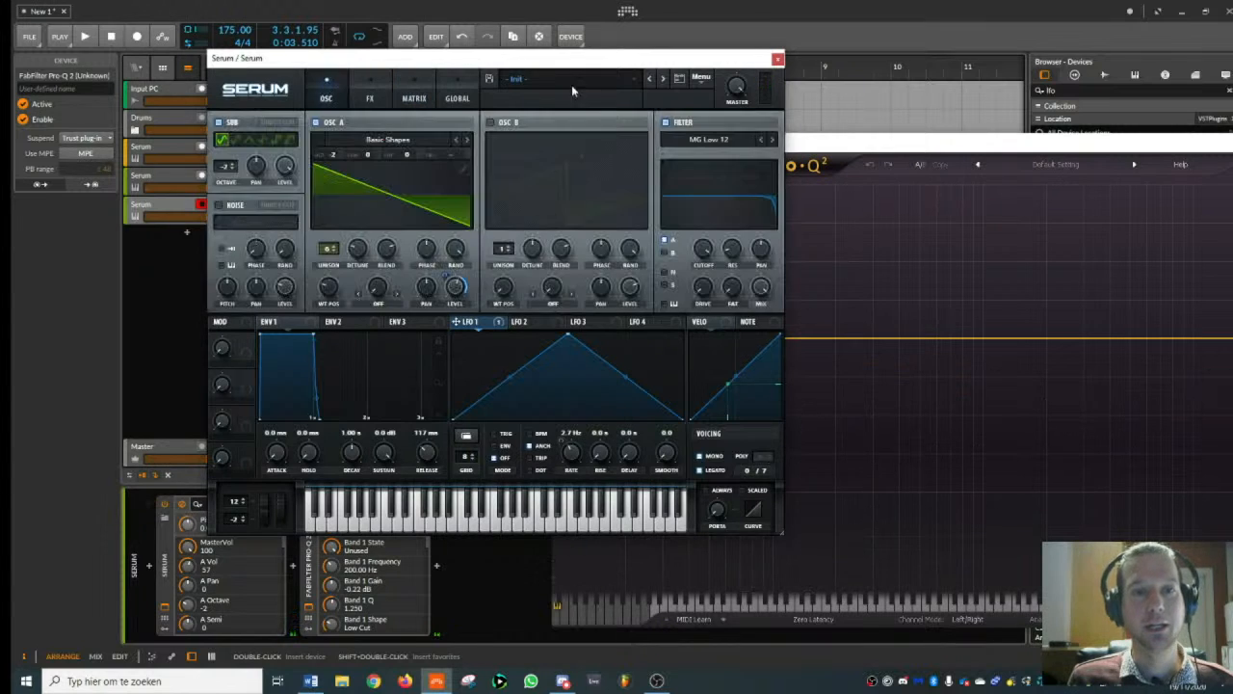
- Close the plug-in windows and add a MIDI channel 1 Pitch Bend automation lane to the lowest Serum track
{"action": "left_click", "coordinate": [778, 61]}
{"action": "left_click", "coordinate": [940, 125]}
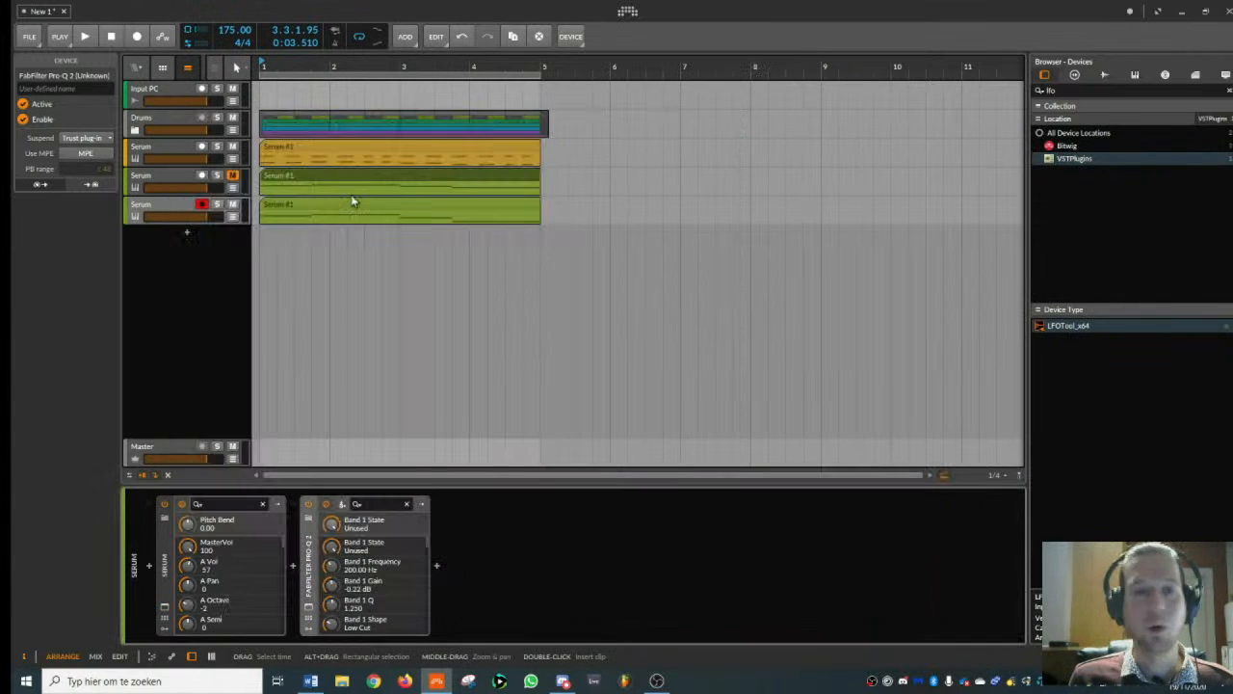
{"action": "left_click_drag", "start_coordinate": [261, 68], "coordinate": [263, 102]}
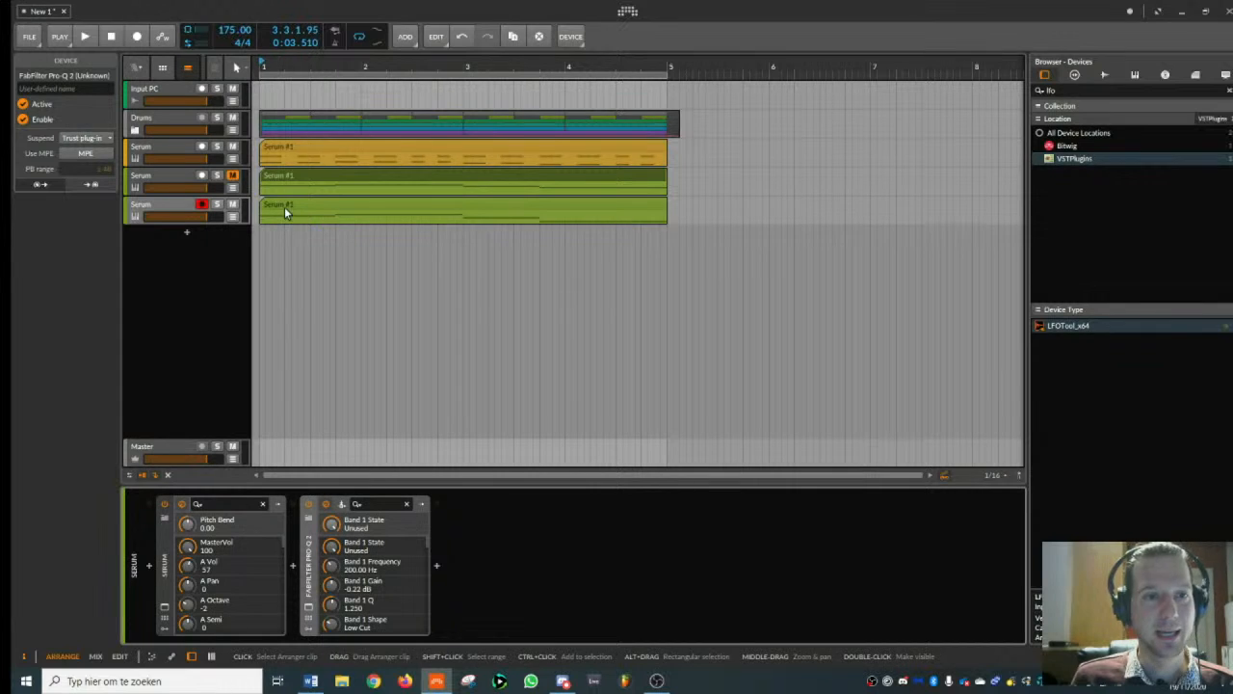
{"action": "left_click", "coordinate": [233, 218]}
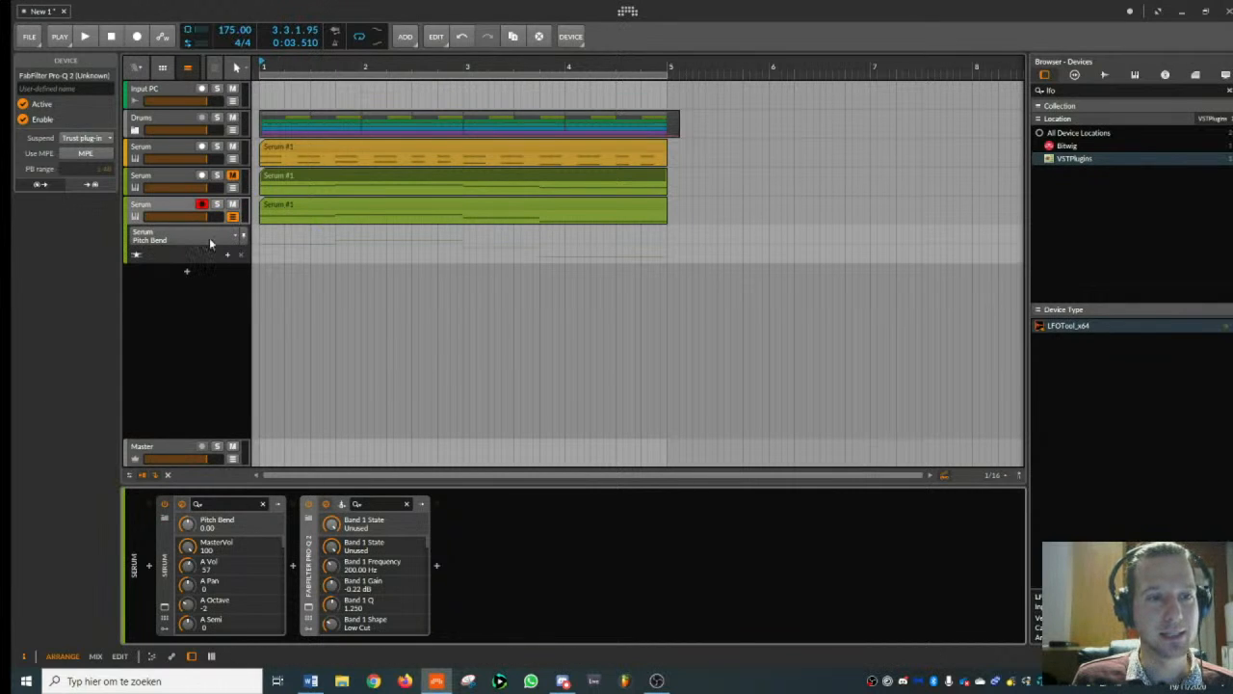
{"action": "left_click", "coordinate": [221, 241]}
{"action": "left_click", "coordinate": [201, 320]}
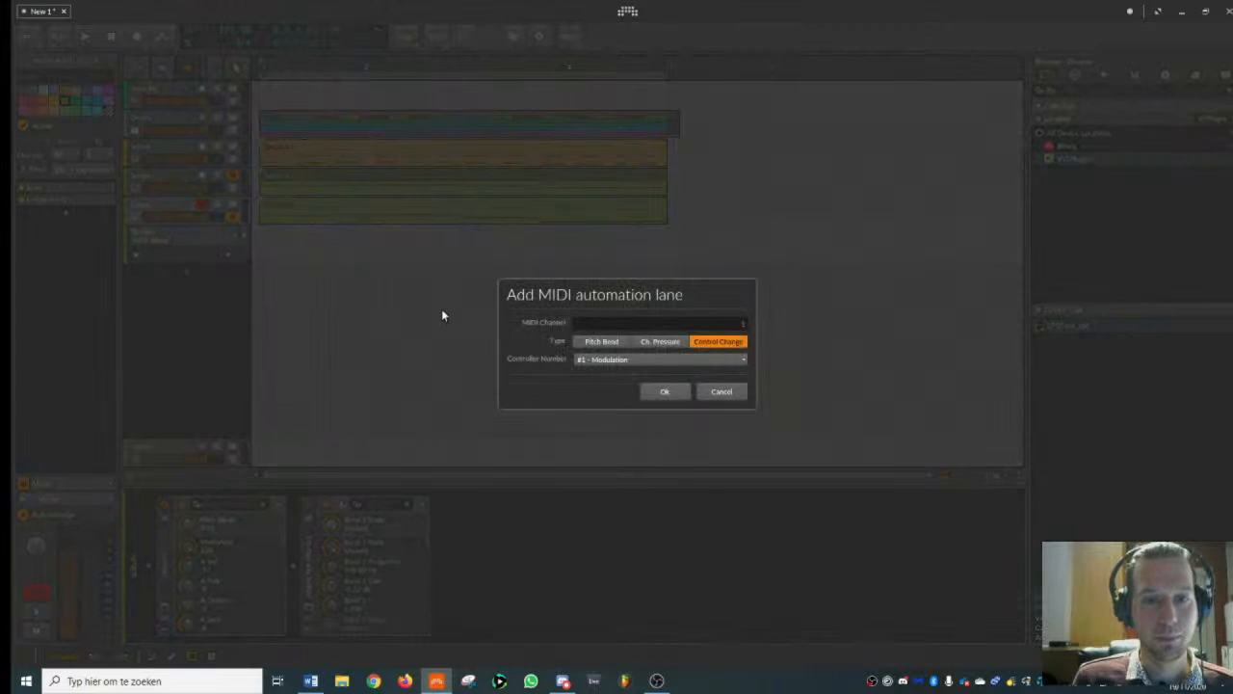
{"action": "left_click", "coordinate": [603, 342]}
{"action": "left_click", "coordinate": [667, 391]}
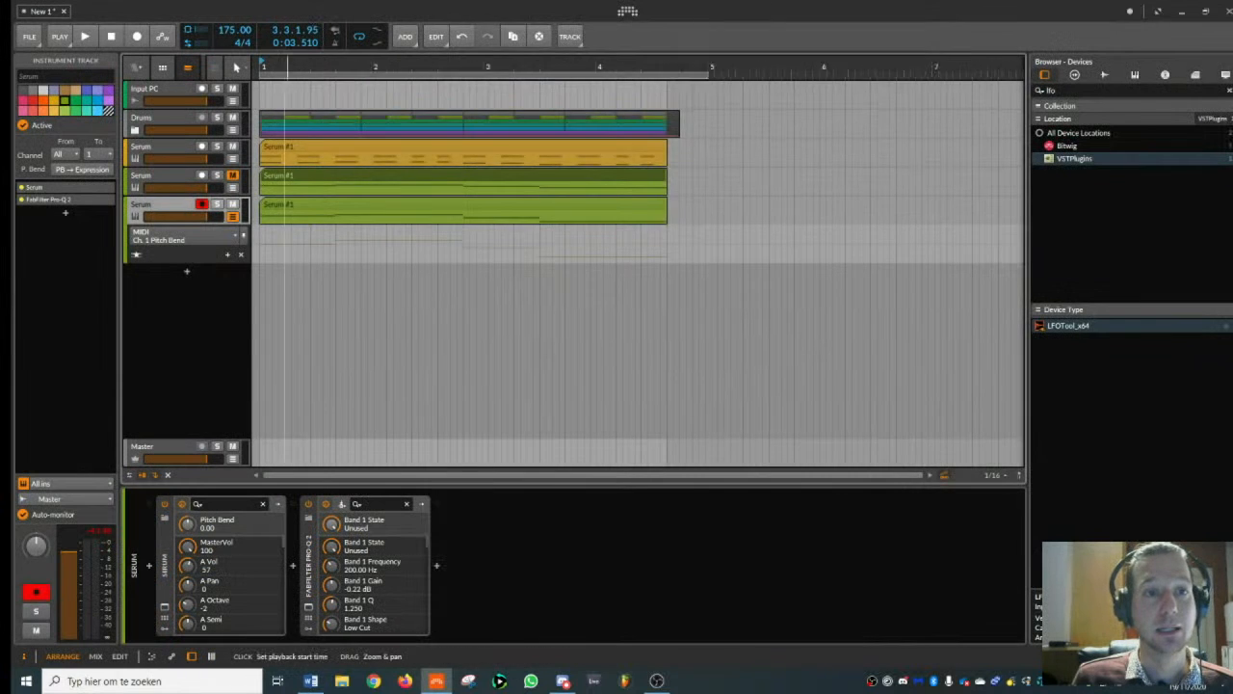
- View the lowest Serum clip's pitch bend automation in the detail editor and briefly audition the track soloed
{"action": "double_click", "coordinate": [313, 206]}
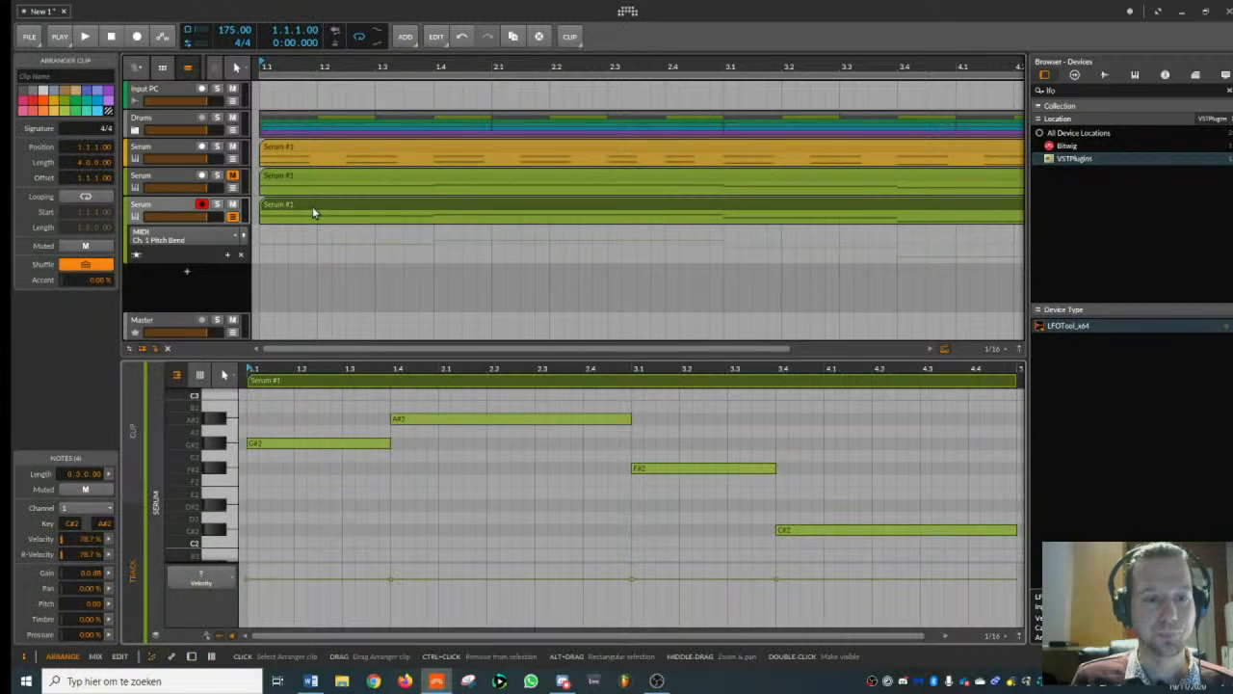
{"action": "left_click", "coordinate": [175, 656]}
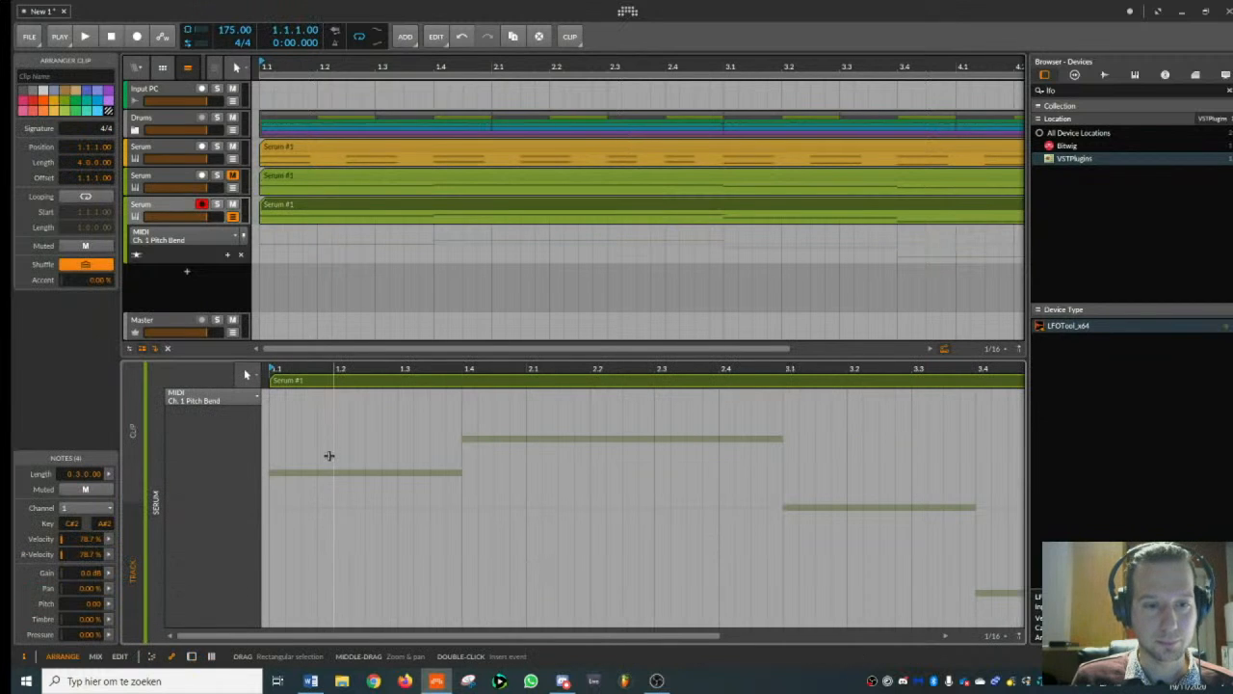
{"action": "key", "text": "space"}
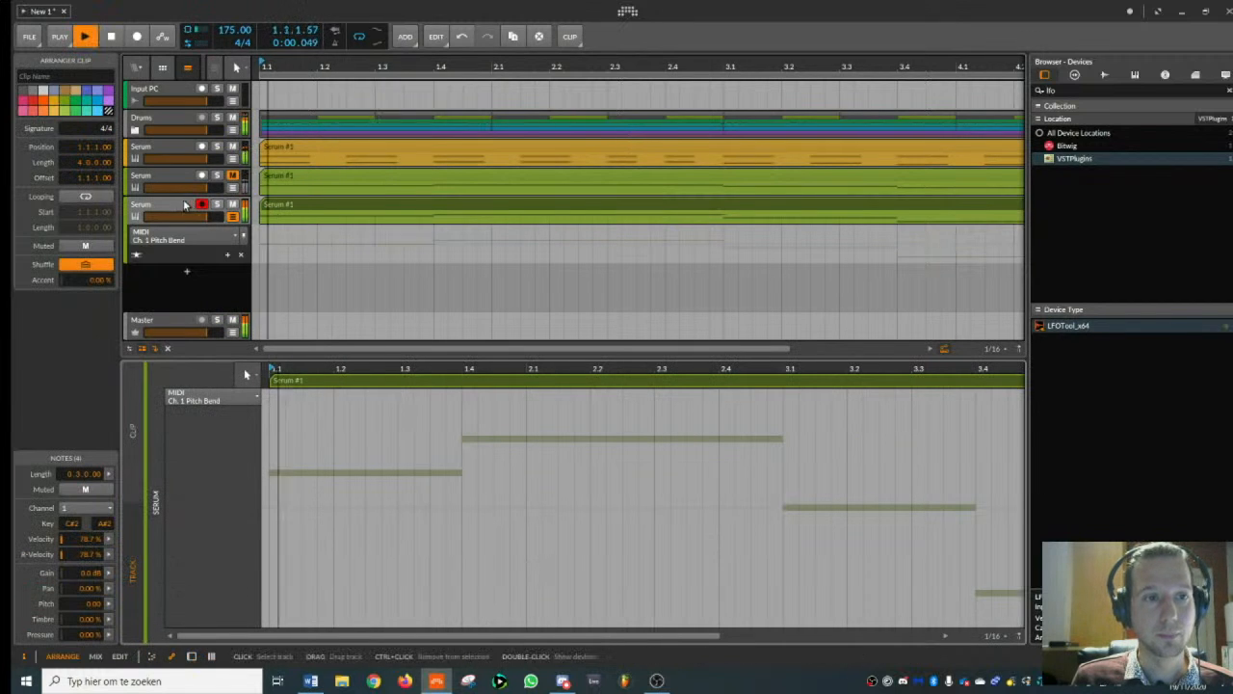
{"action": "left_click", "coordinate": [219, 207]}
{"action": "left_click", "coordinate": [220, 208]}
{"action": "key", "text": "space"}
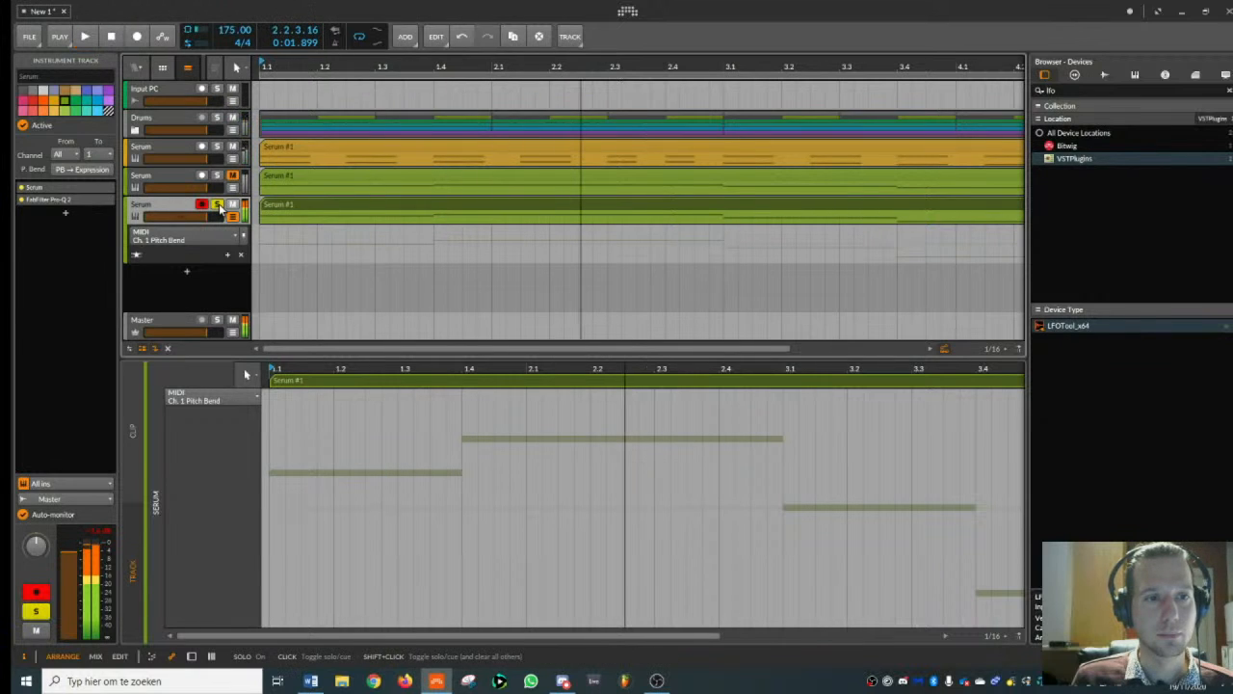
{"action": "left_click", "coordinate": [219, 207]}
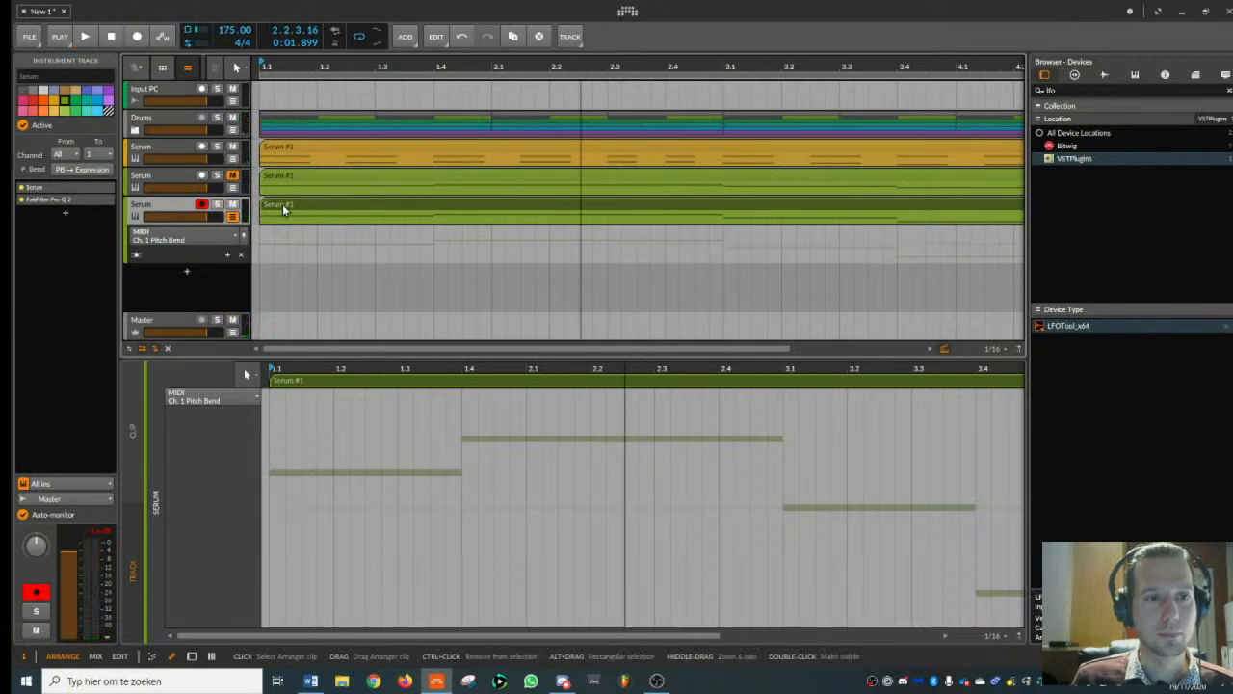
- Play the beat with the new bass track's Serum window open, and close the window
{"action": "left_click", "coordinate": [283, 204]}
{"action": "double_click", "coordinate": [186, 208]}
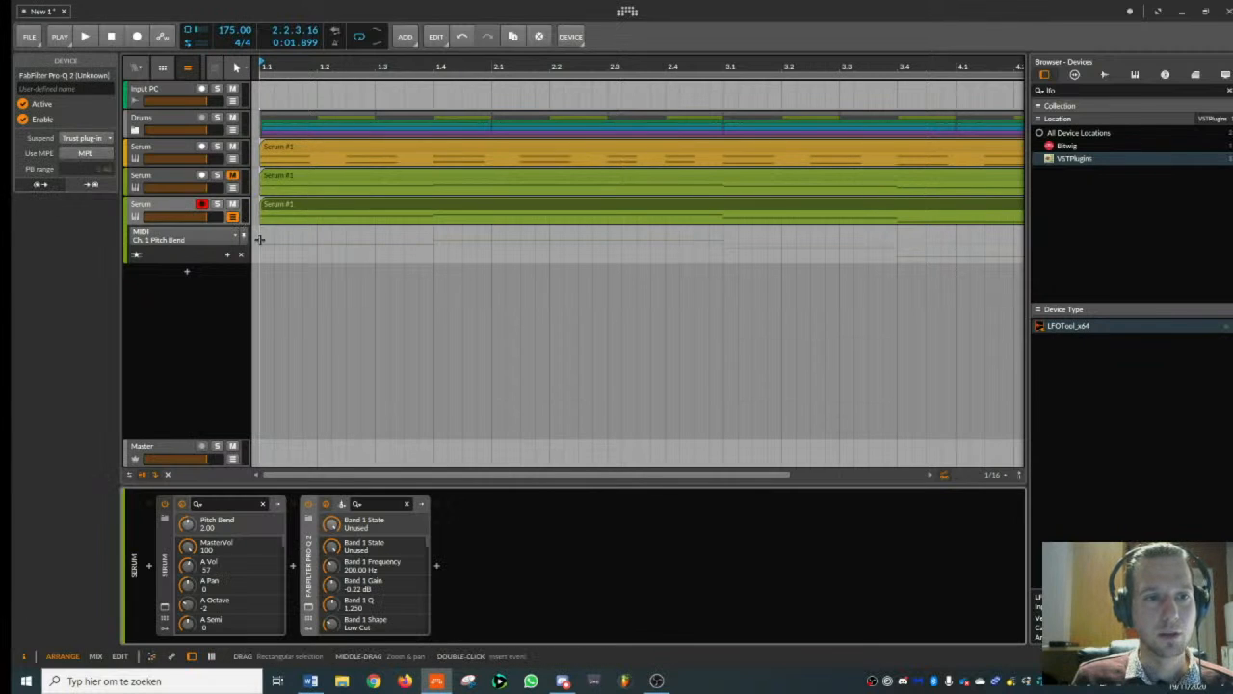
{"action": "left_click", "coordinate": [164, 609]}
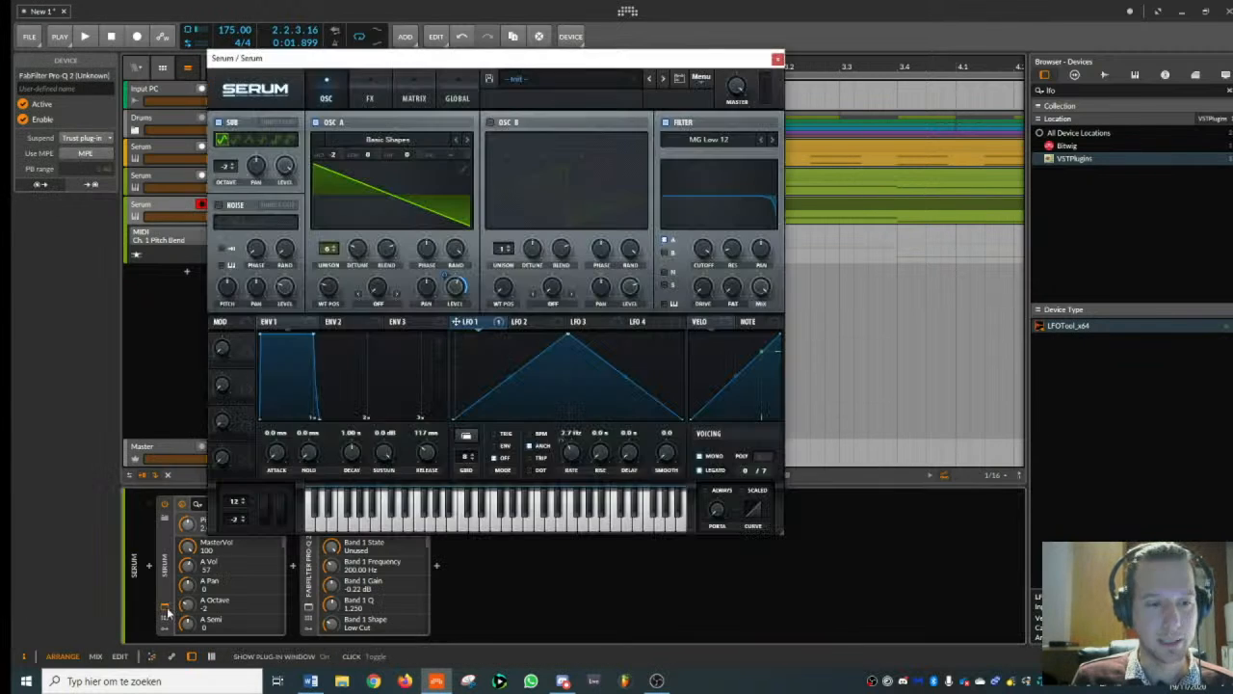
{"action": "key", "text": "space"}
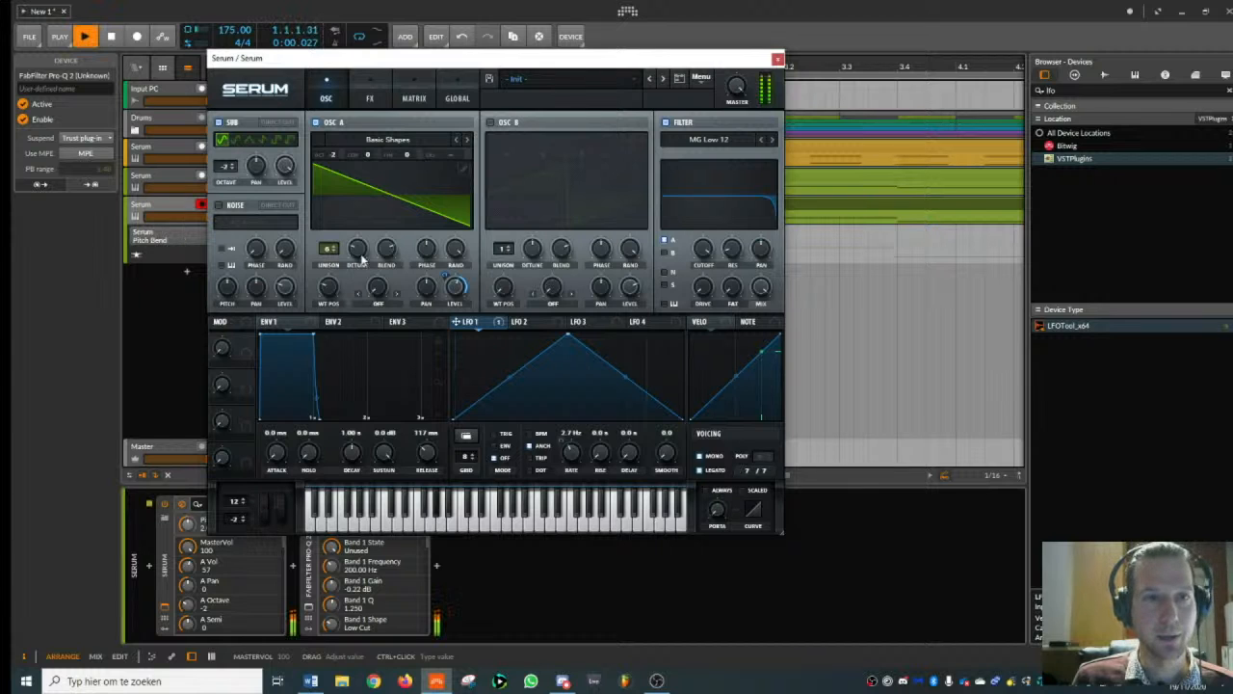
{"action": "left_click", "coordinate": [778, 58]}
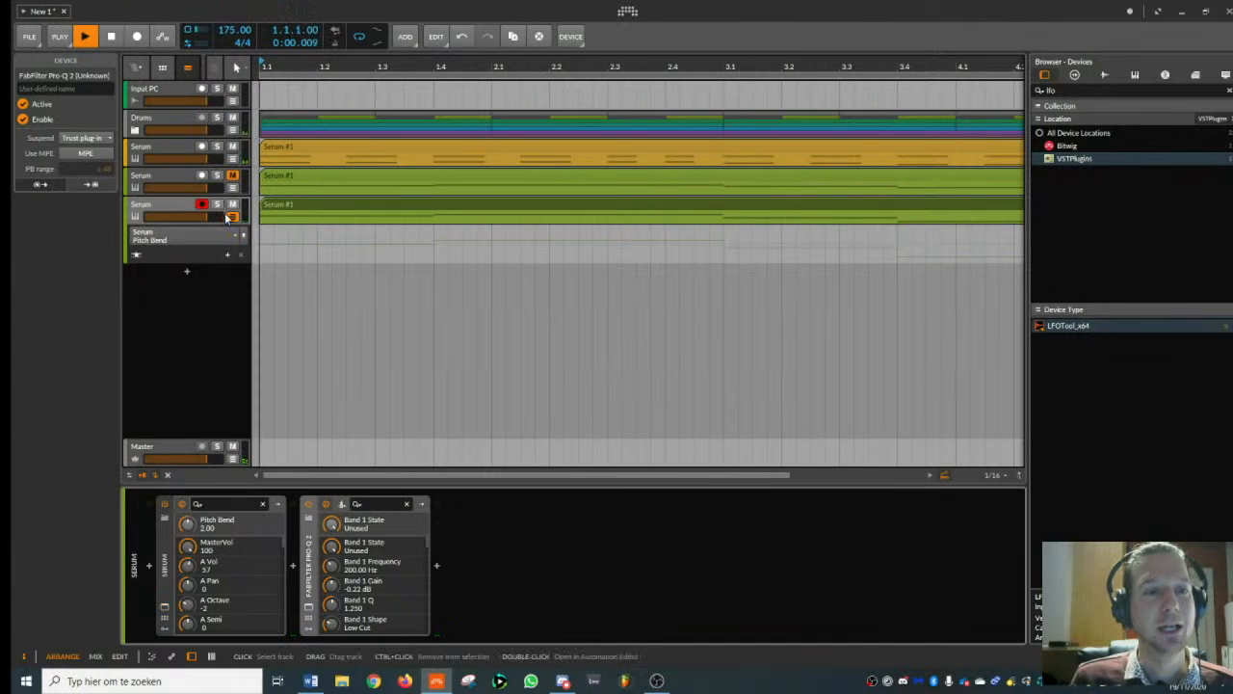
- Replay the beat, lower the new bass track's volume slightly, and show the track's device chain
{"action": "left_click", "coordinate": [165, 210]}
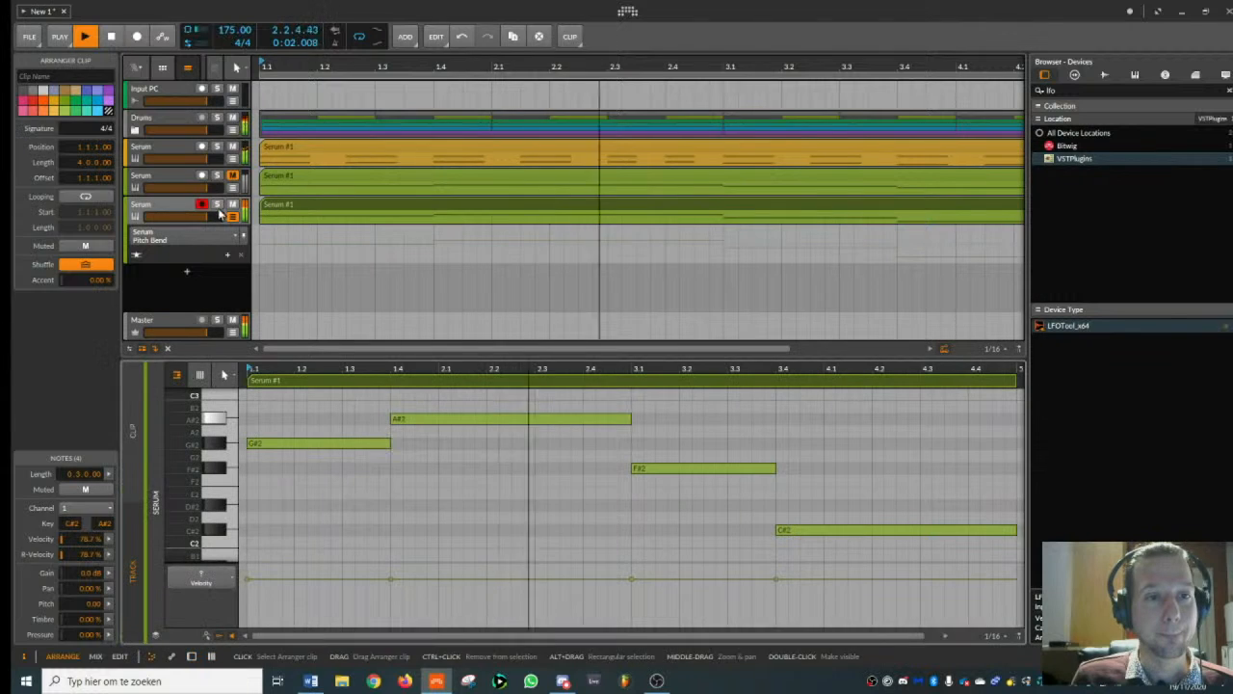
{"action": "key", "text": "space"}
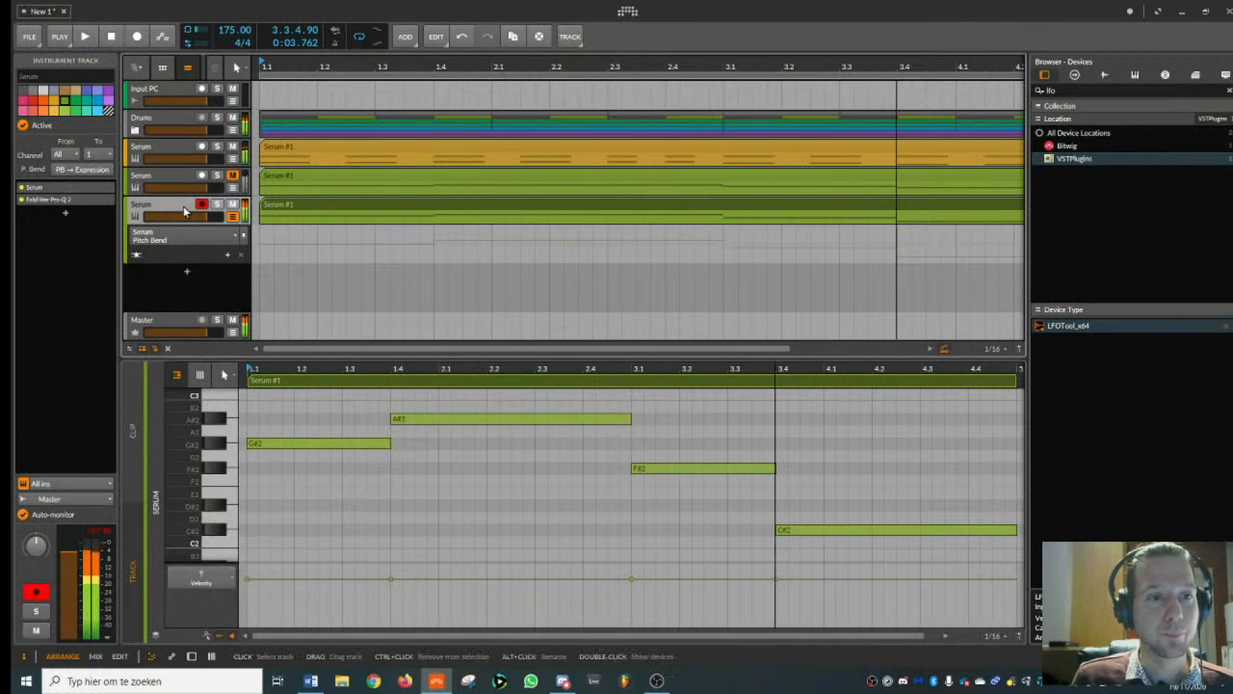
{"action": "key", "text": "space"}
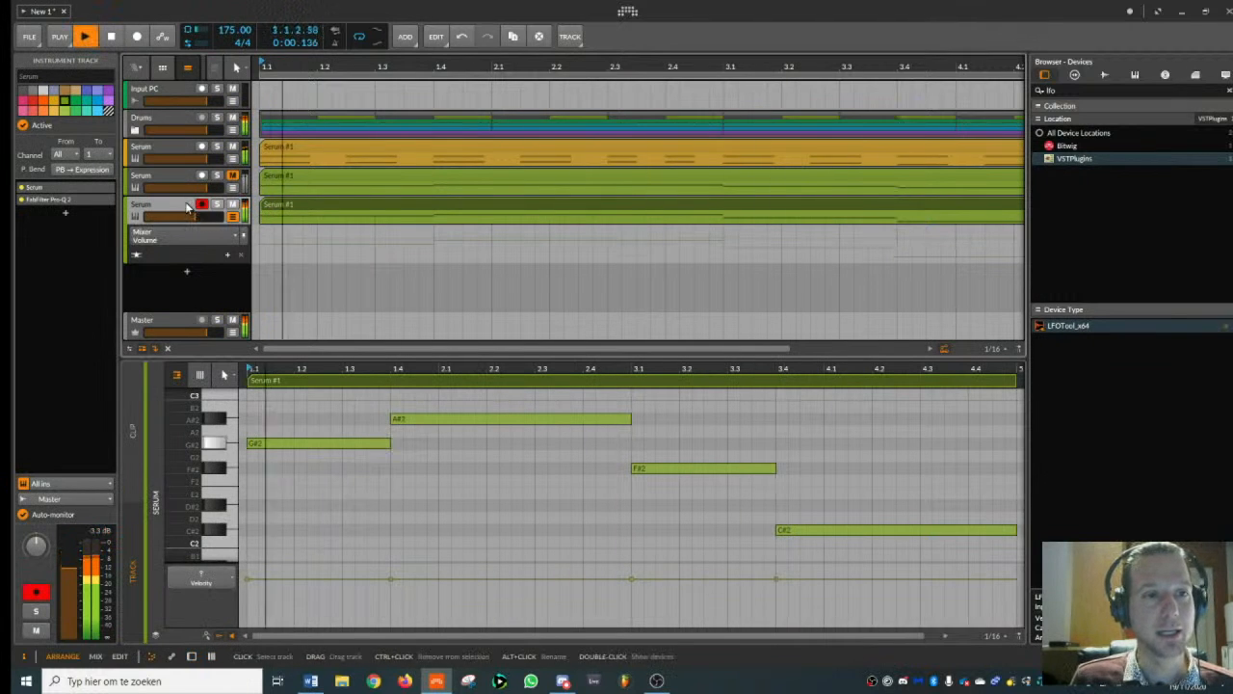
{"action": "key", "text": "d"}
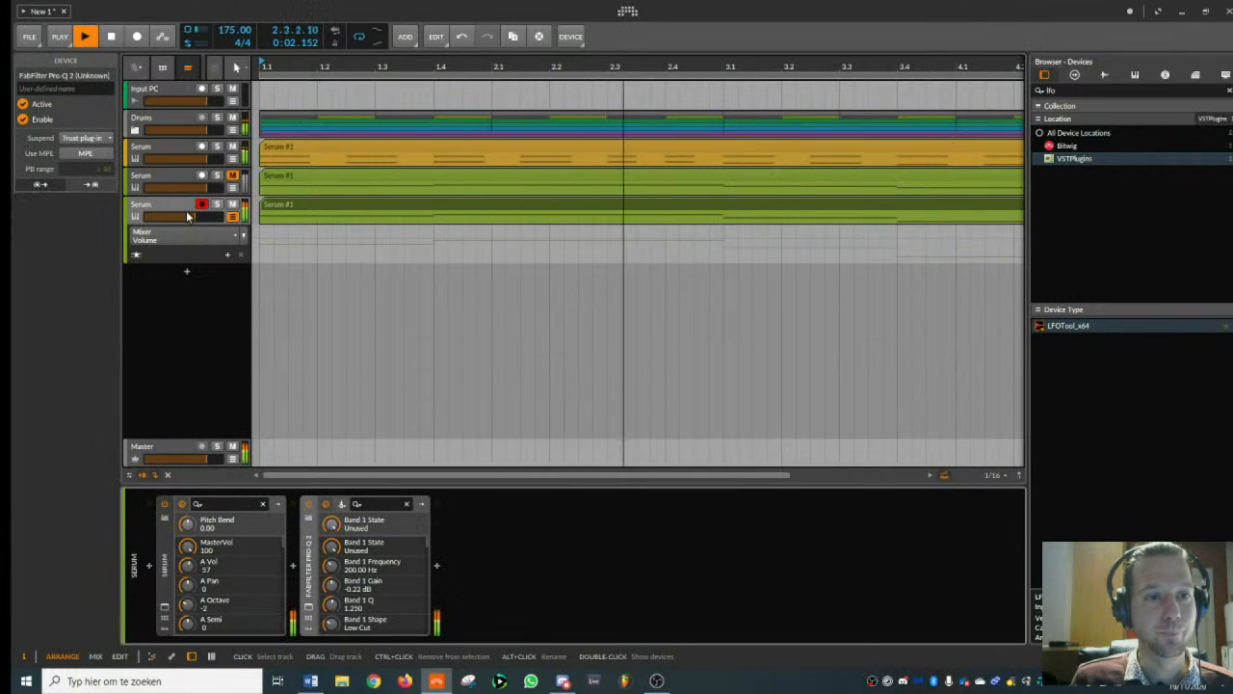
- Open the lowest Serum clip in the automation editor and show its MIDI channel 1 Pitch Bend automation
{"action": "double_click", "coordinate": [305, 204]}
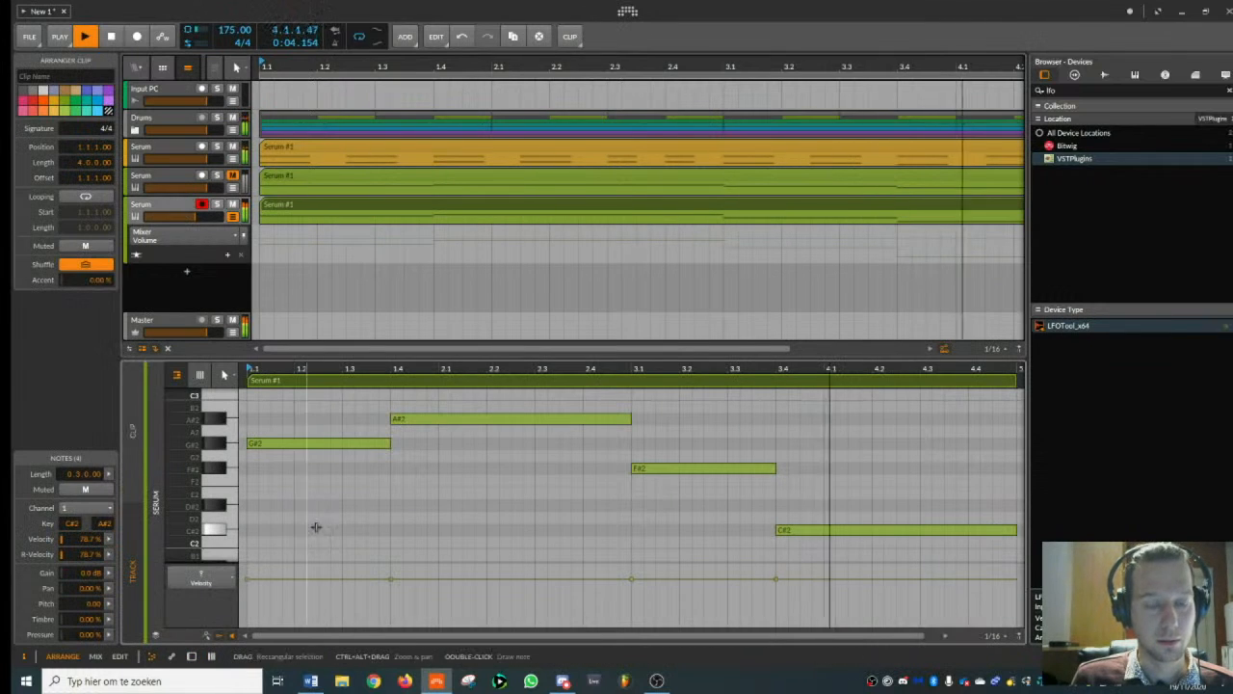
{"action": "left_click", "coordinate": [172, 658]}
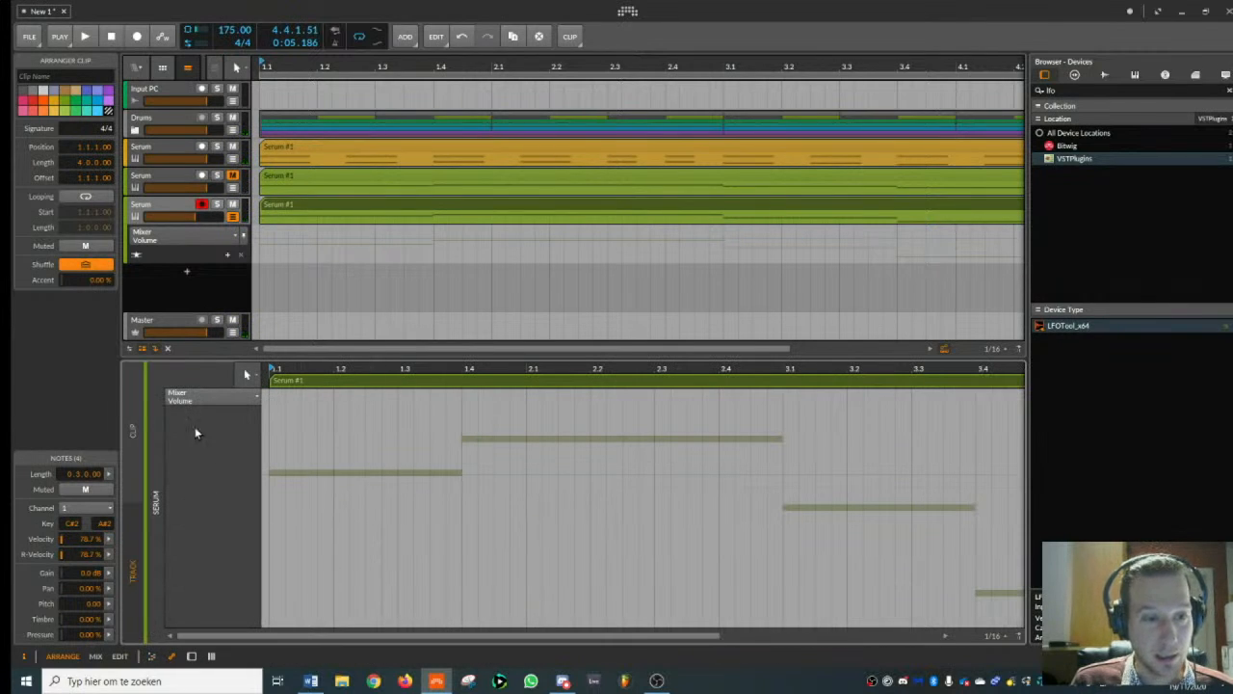
{"action": "left_click", "coordinate": [193, 237]}
{"action": "left_click", "coordinate": [188, 259]}
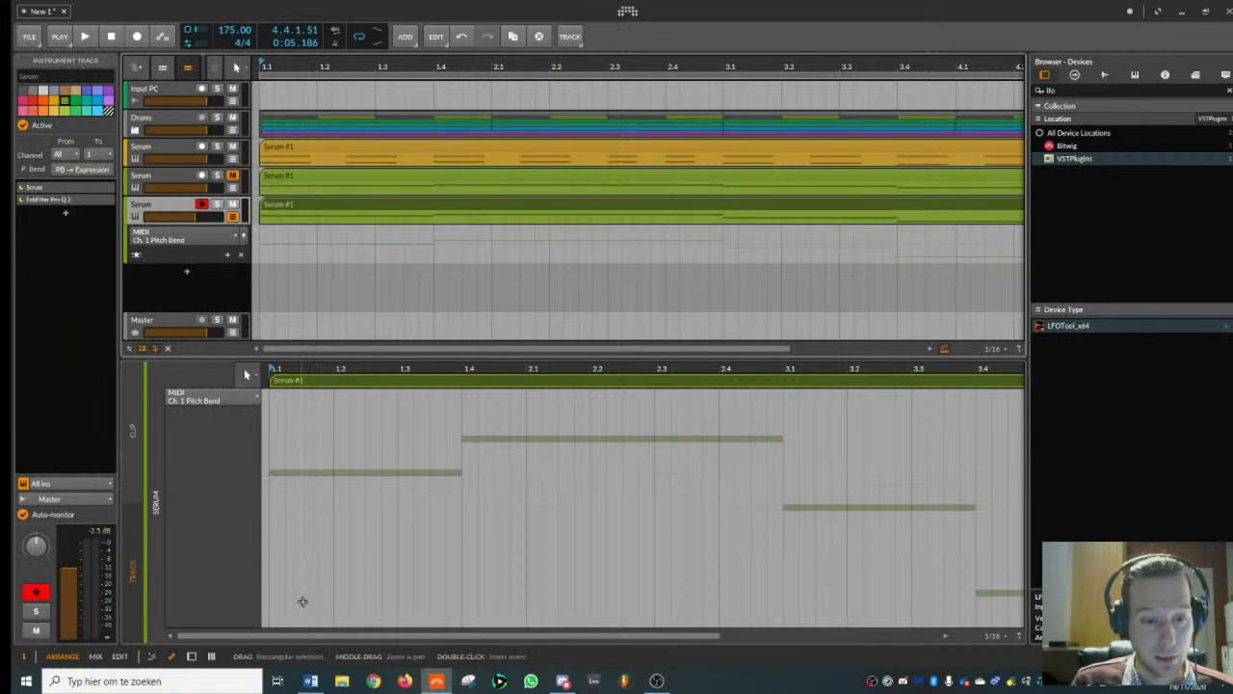
- Draw a pitch bend plateau at 100% from around beat 1.3 to just before 1.4, returning to 0%, and play it
{"action": "left_click", "coordinate": [381, 508]}
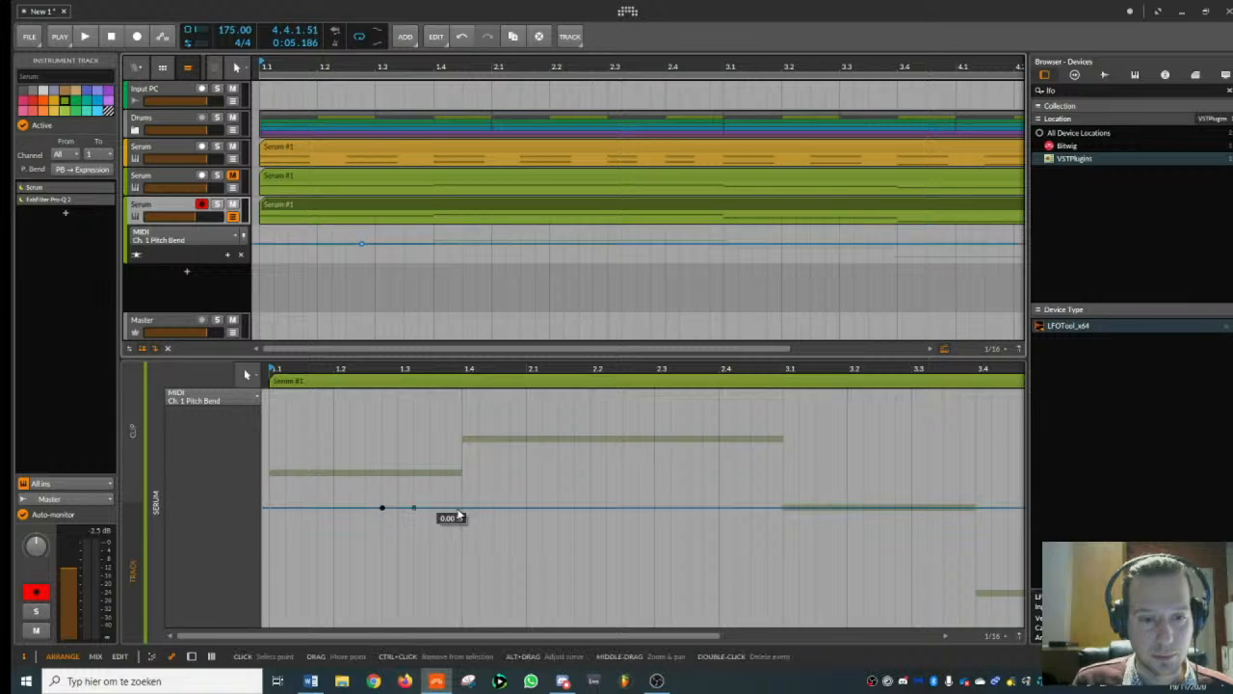
{"action": "left_click", "coordinate": [459, 508]}
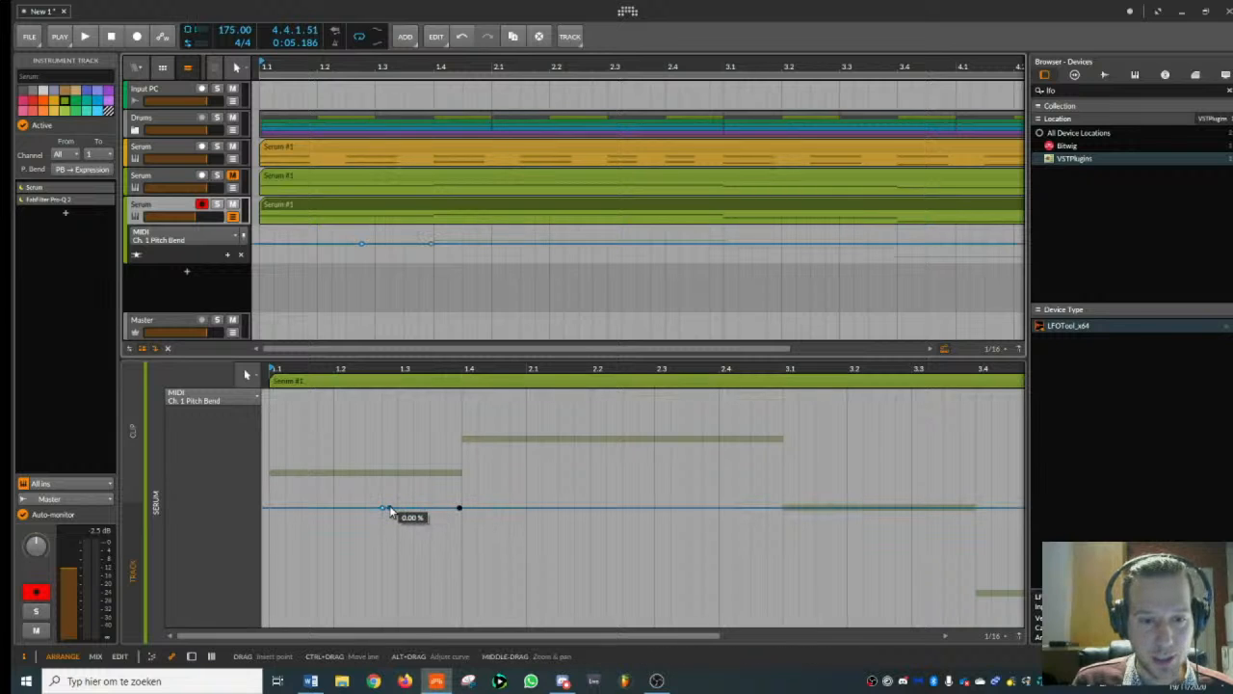
{"action": "left_click_drag", "start_coordinate": [392, 505], "coordinate": [398, 393]}
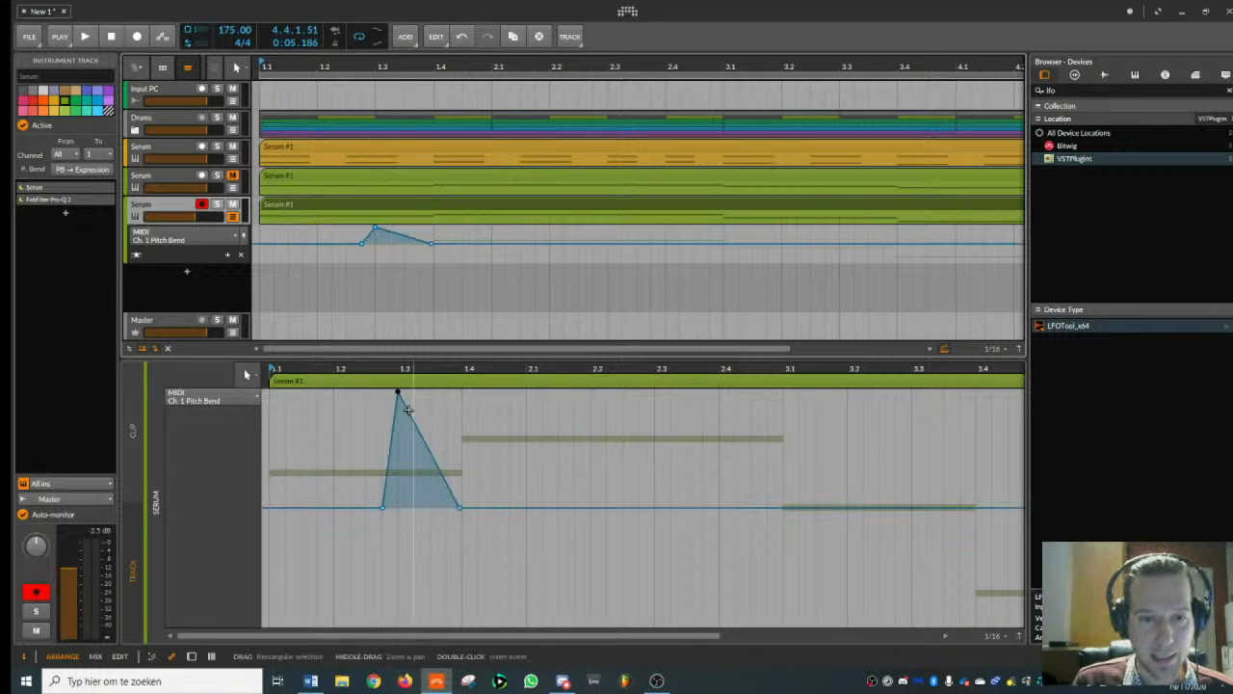
{"action": "left_click_drag", "start_coordinate": [421, 437], "coordinate": [460, 394]}
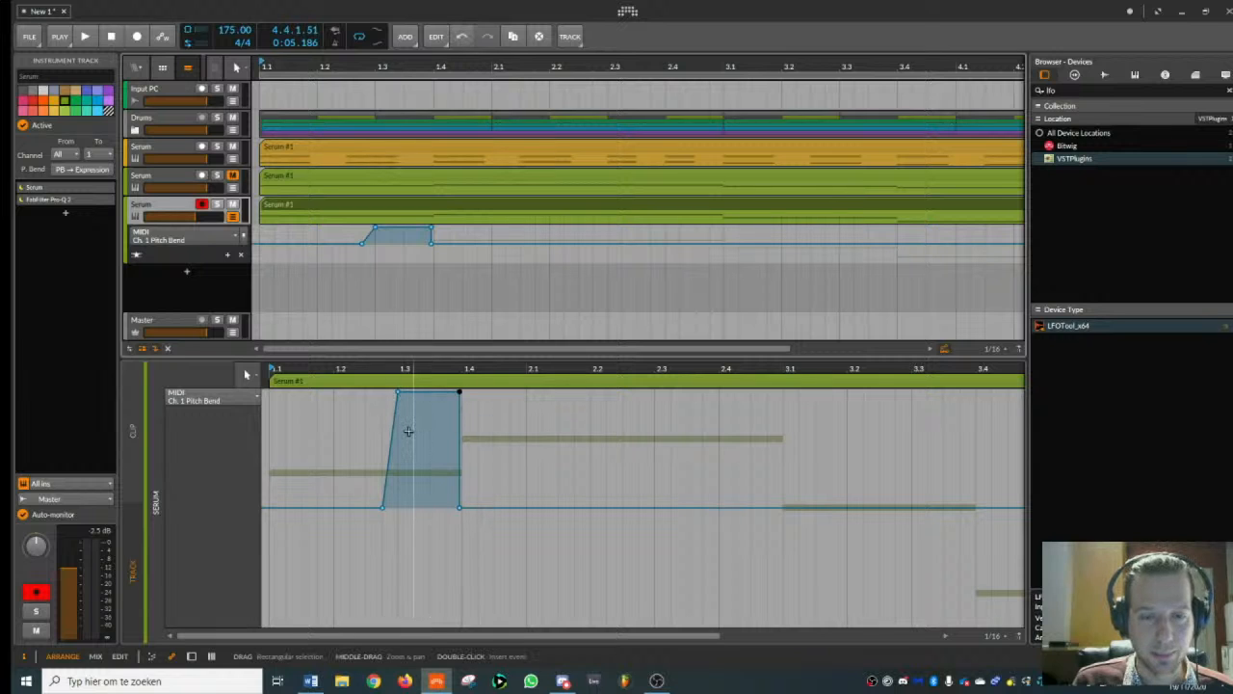
{"action": "key", "text": "space"}
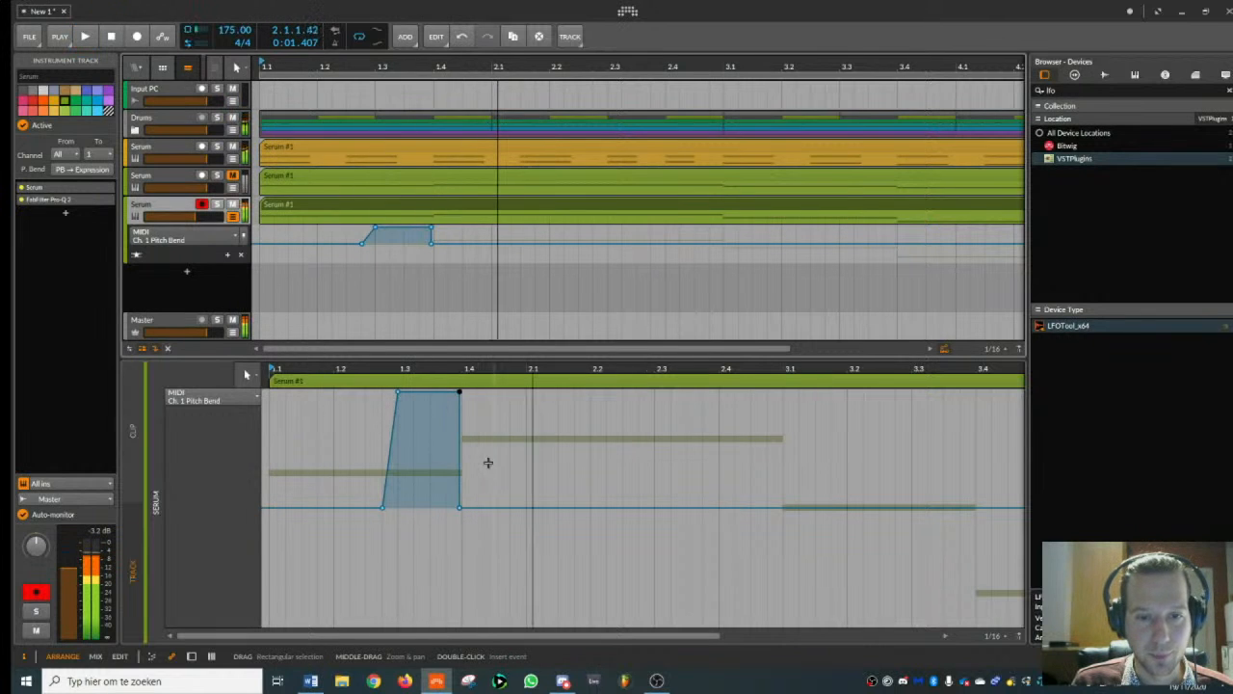
- Move the first bend's upper end point slightly earlier and shift its rise to reach 100% at 1.2.4.00, auditioning the result
{"action": "left_click", "coordinate": [459, 395]}
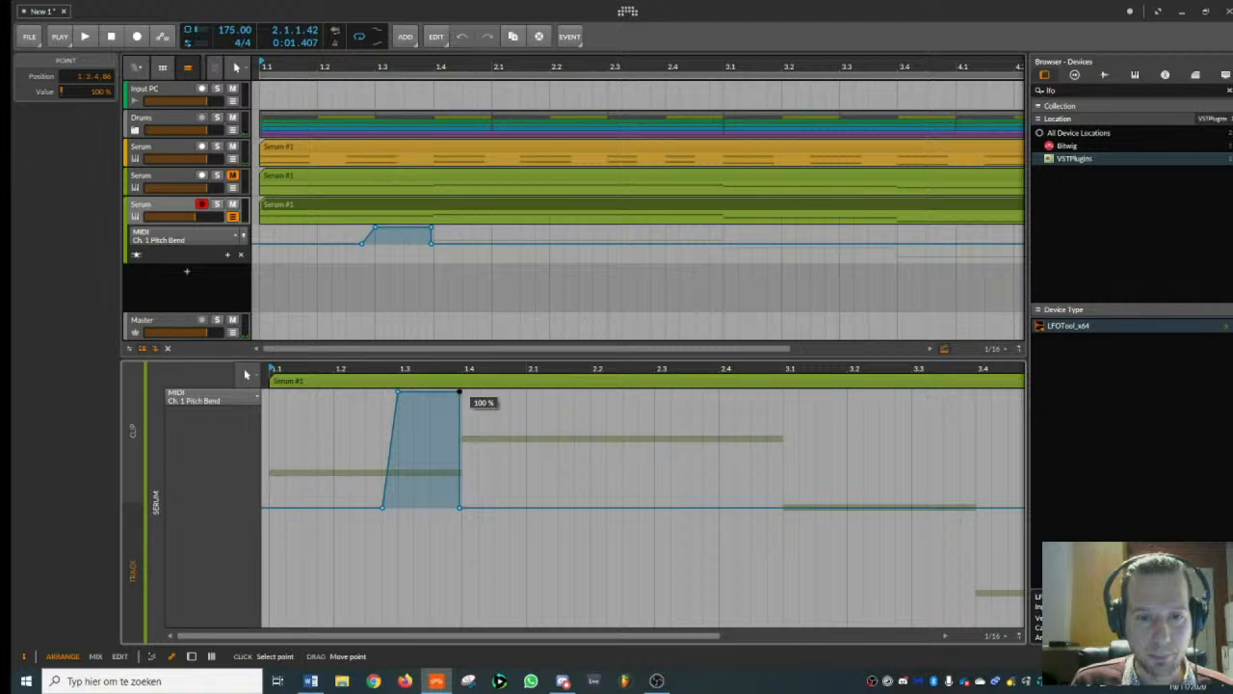
{"action": "scroll", "coordinate": [462, 394], "scroll_direction": "up", "scroll_amount": 3}
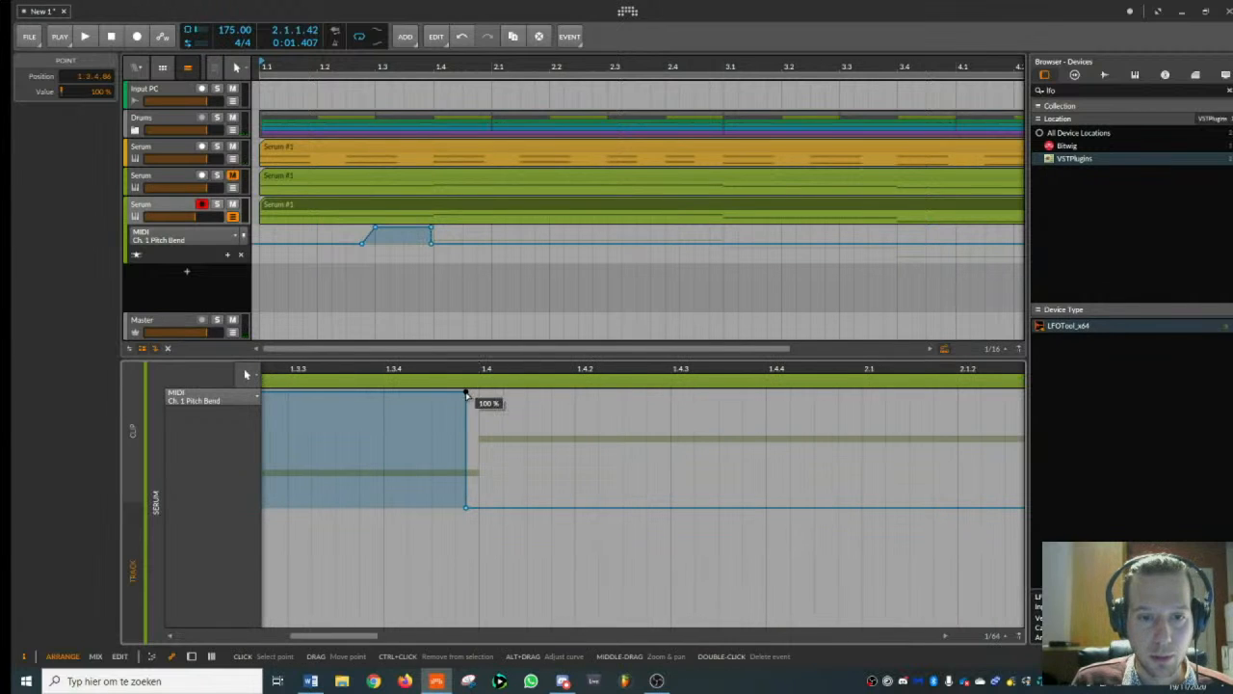
{"action": "key", "text": "space"}
{"action": "scroll", "coordinate": [494, 368], "scroll_direction": "down", "scroll_amount": 3}
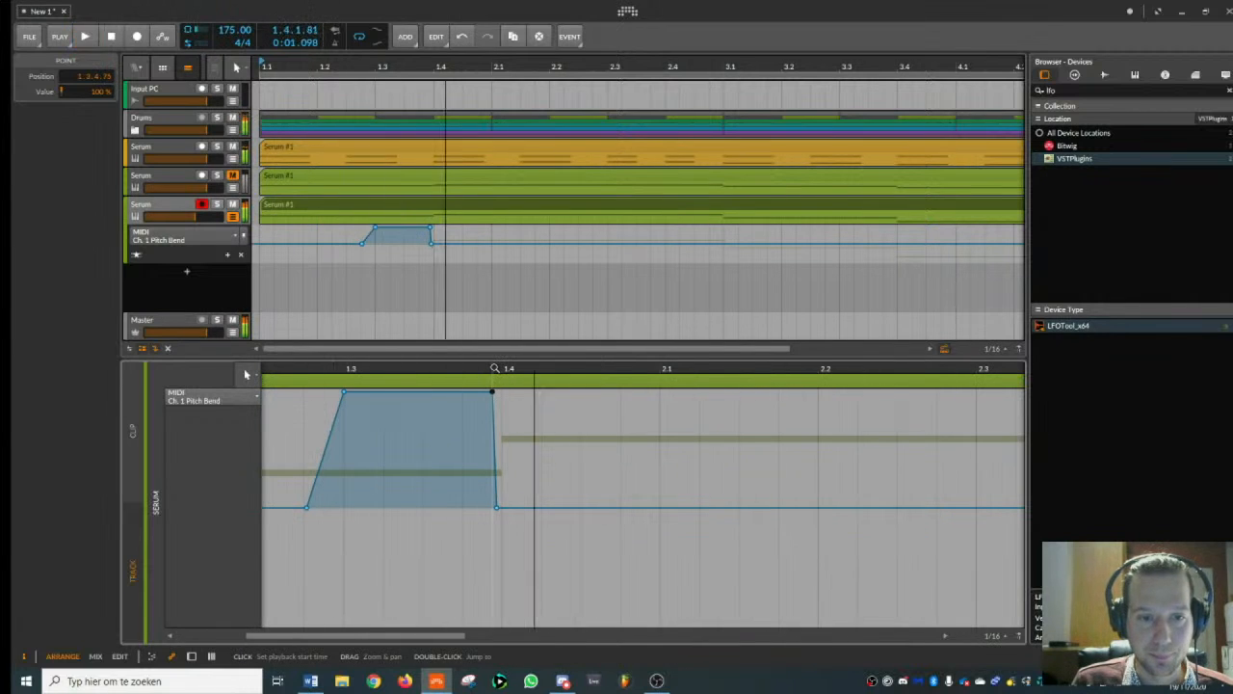
{"action": "scroll", "coordinate": [376, 369], "scroll_direction": "down", "scroll_amount": 2}
{"action": "left_click_drag", "start_coordinate": [432, 507], "coordinate": [407, 507]}
{"action": "left_click_drag", "start_coordinate": [453, 393], "coordinate": [335, 372]}
{"action": "key", "text": "space"}
{"action": "key", "text": "space"}
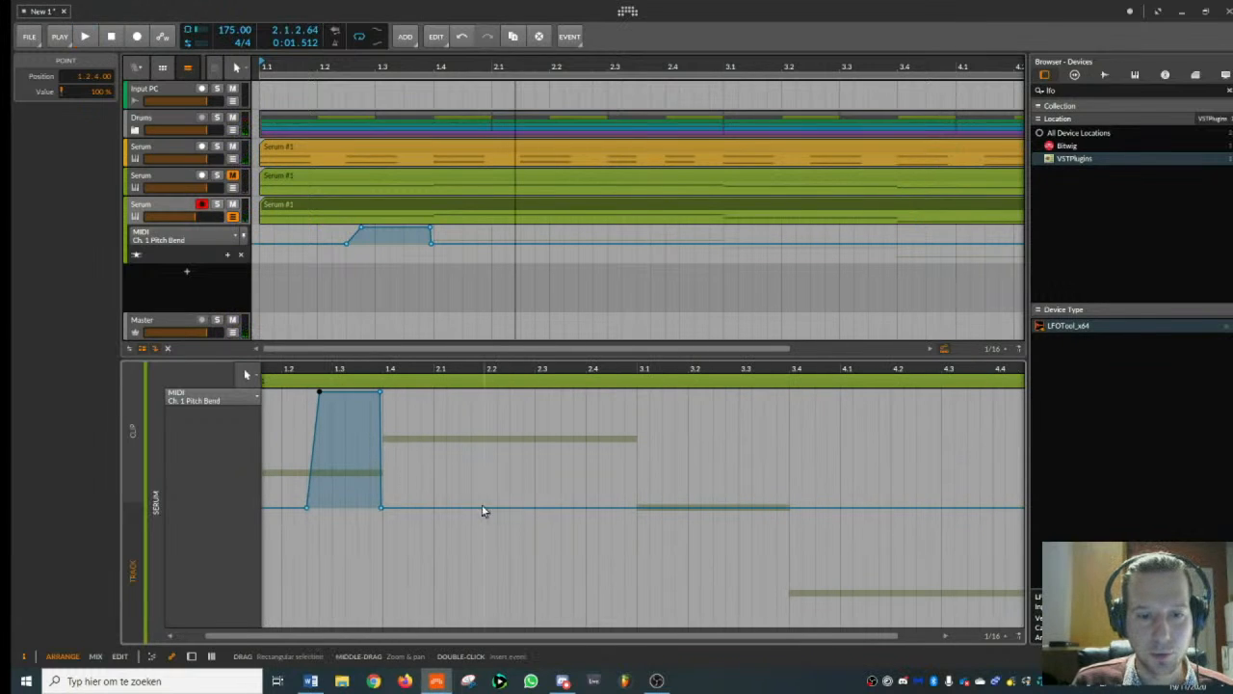
- Draw a second 100% pitch bend plateau starting around beat 2.2 and return it to exactly 0% at 3.1.1.00
{"action": "left_click_drag", "start_coordinate": [495, 512], "coordinate": [493, 392]}
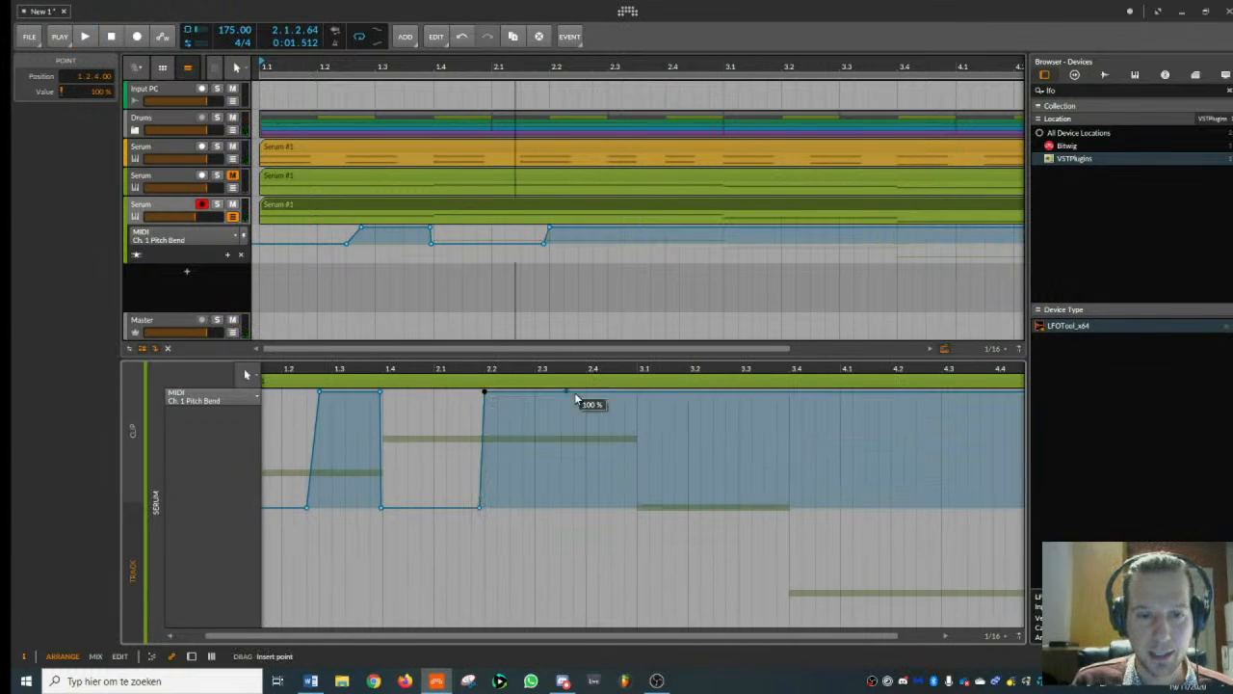
{"action": "left_click_drag", "start_coordinate": [627, 393], "coordinate": [637, 509]}
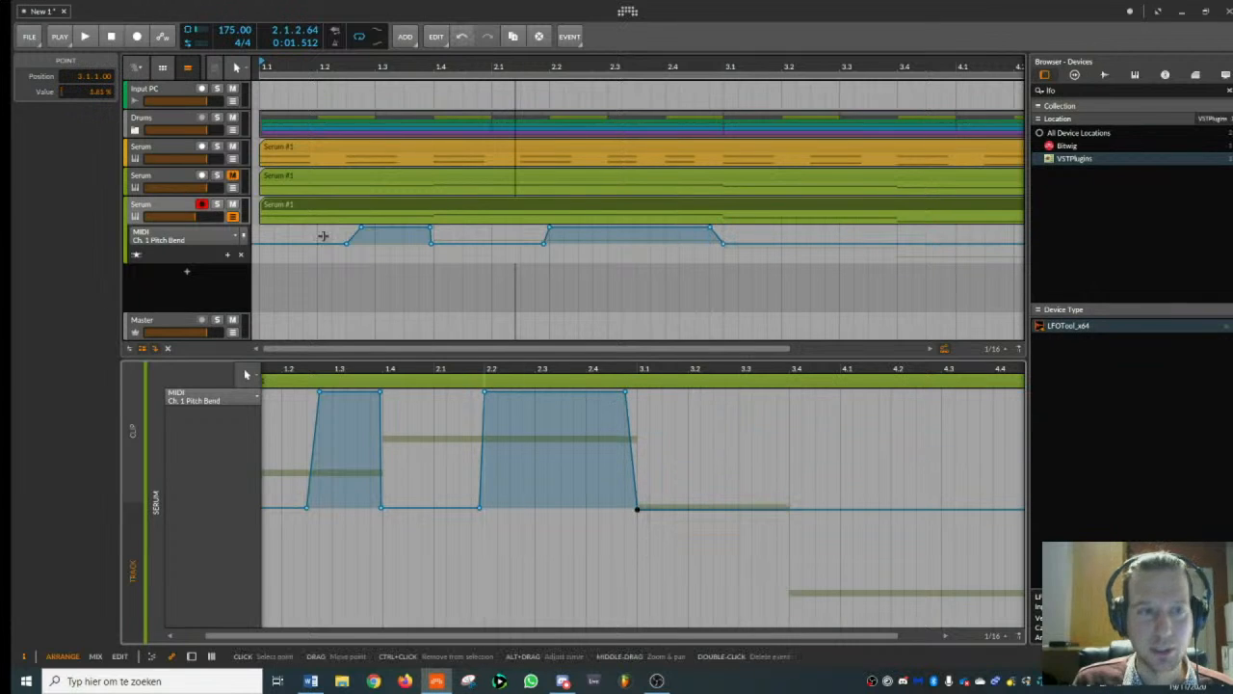
{"action": "double_click", "coordinate": [93, 94]}
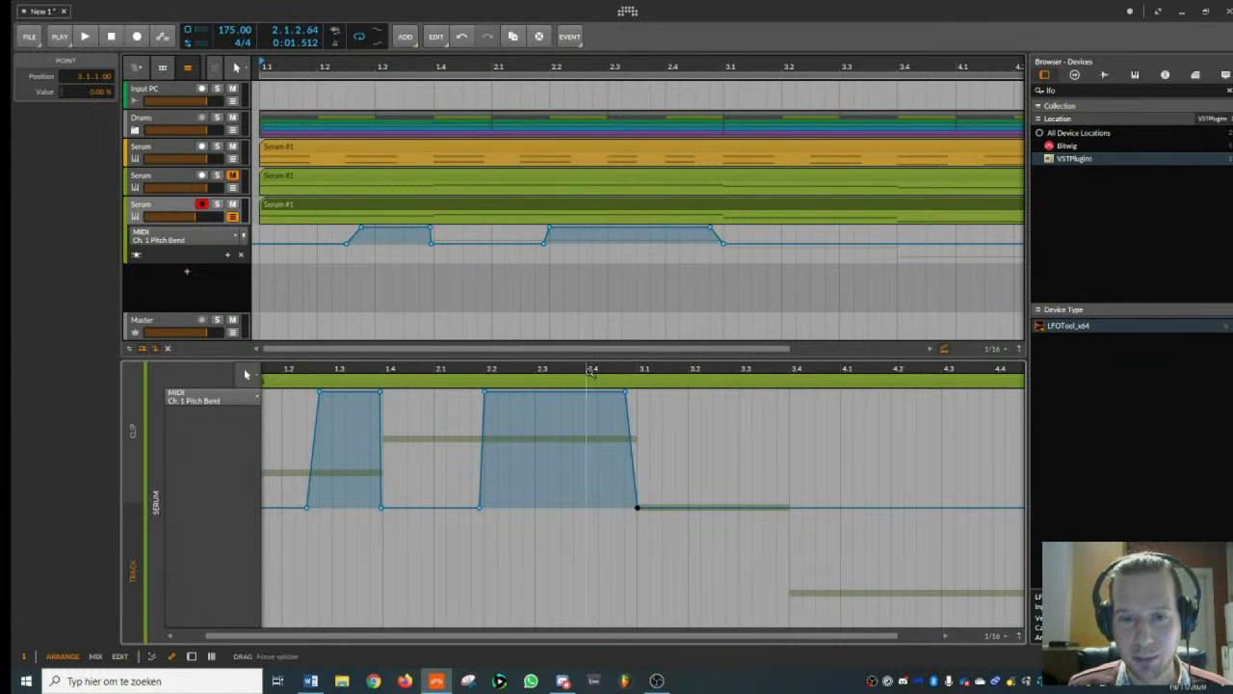
- Shorten the second pitch bend so it falls back to 0% at 2.3.4.00, and audition the beat
{"action": "left_click_drag", "start_coordinate": [593, 370], "coordinate": [607, 369]}
{"action": "key", "text": "space"}
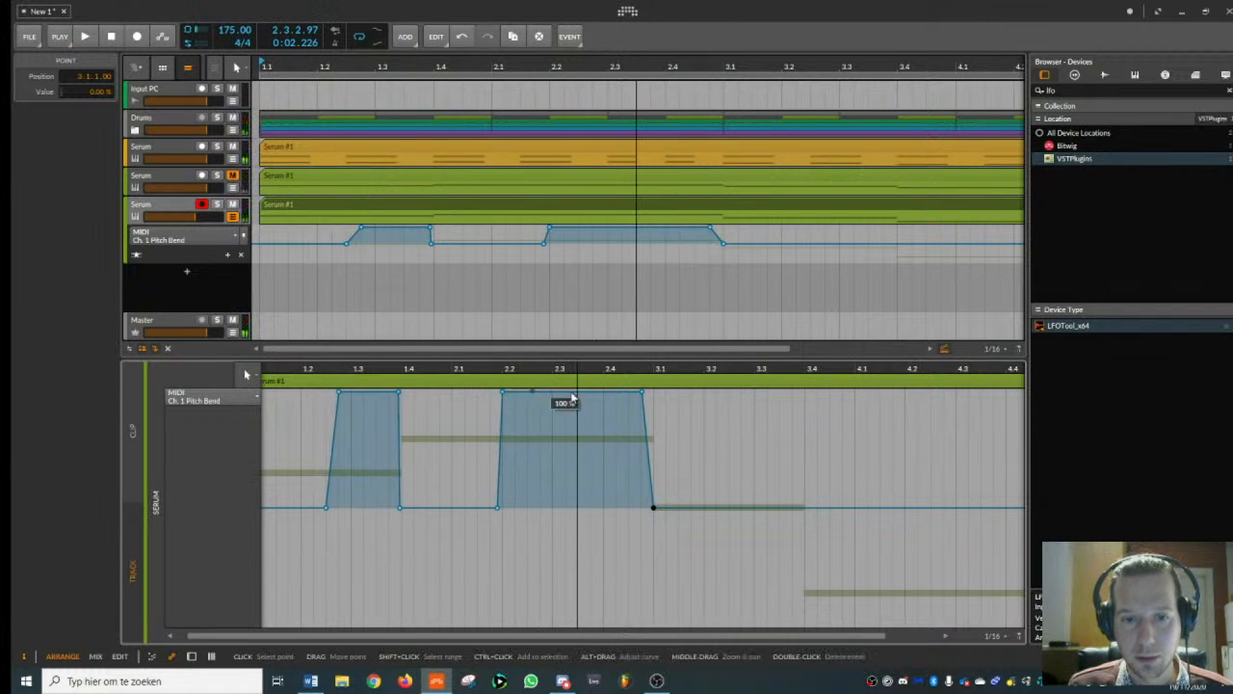
{"action": "left_click_drag", "start_coordinate": [641, 392], "coordinate": [576, 392]}
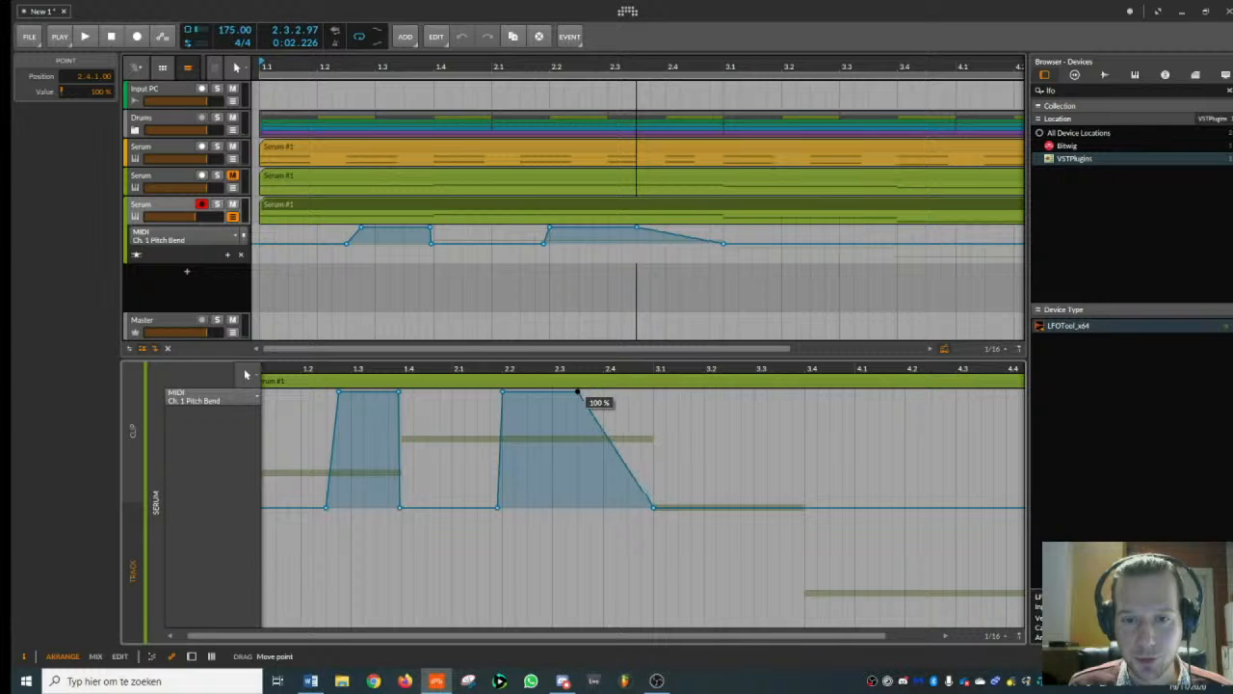
{"action": "left_click_drag", "start_coordinate": [653, 507], "coordinate": [590, 506]}
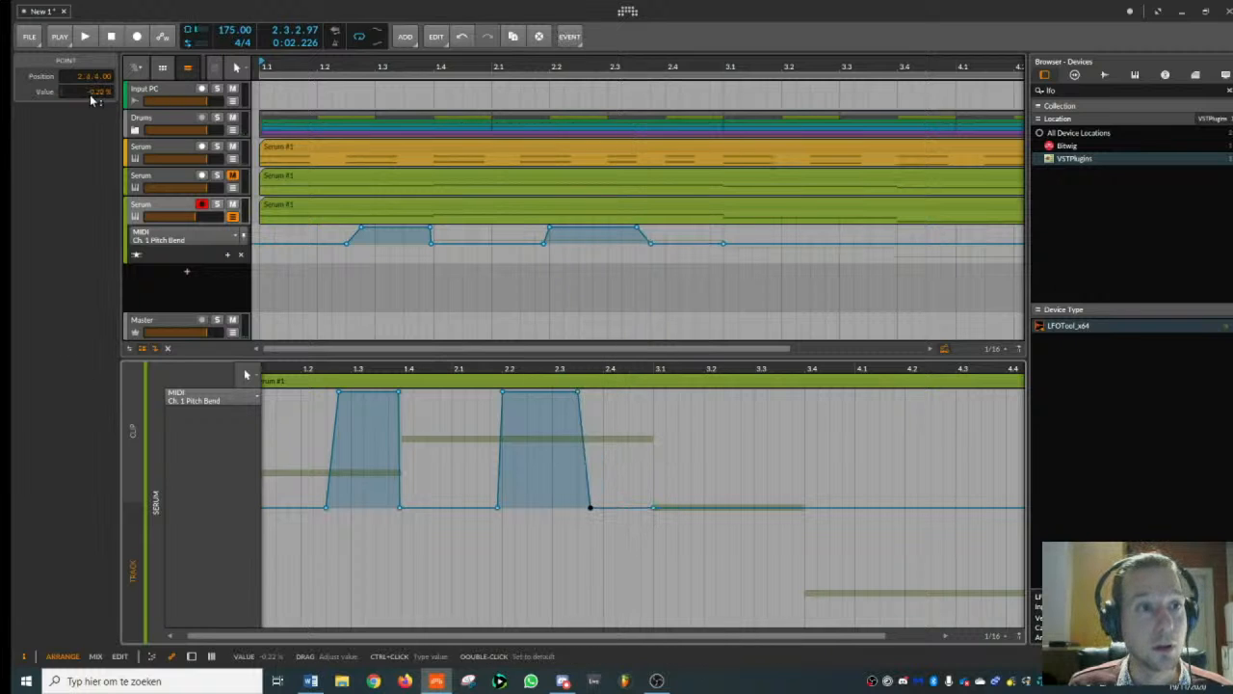
{"action": "key", "text": "space"}
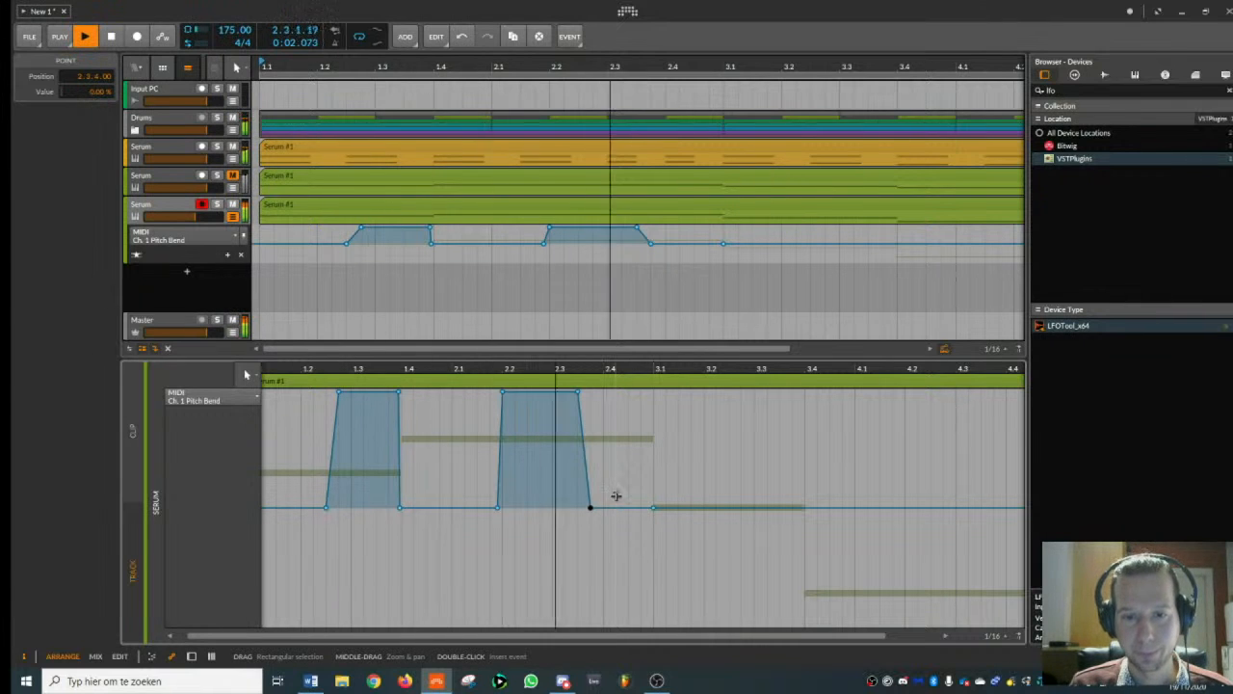
- Duplicate the first two bars of pitch bend automation onto bars 3 and 4
{"action": "left_click_drag", "start_coordinate": [647, 375], "coordinate": [270, 482]}
{"action": "right_click", "coordinate": [618, 459]}
{"action": "left_click", "coordinate": [669, 463]}
{"action": "key", "text": "ctrl+d"}
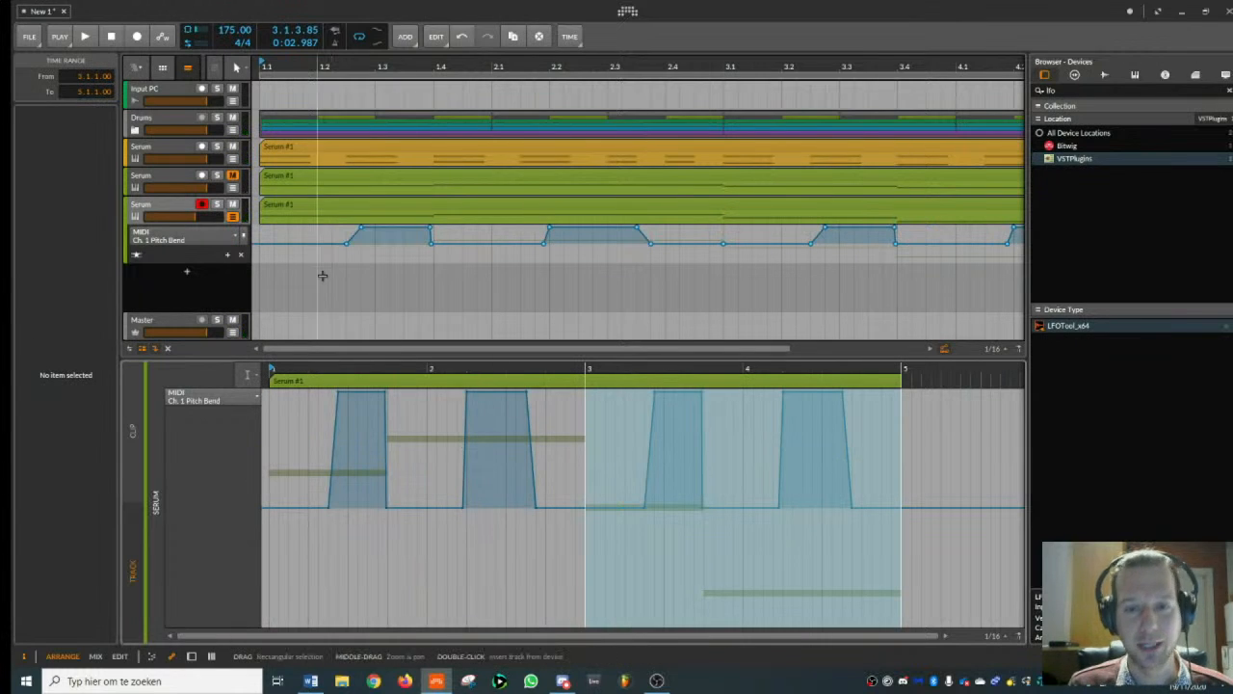
- Play the beat, hide the lowest Serum track's automation lane, and show the track's device chain
{"action": "key", "text": "space"}
{"action": "left_click", "coordinate": [212, 218]}
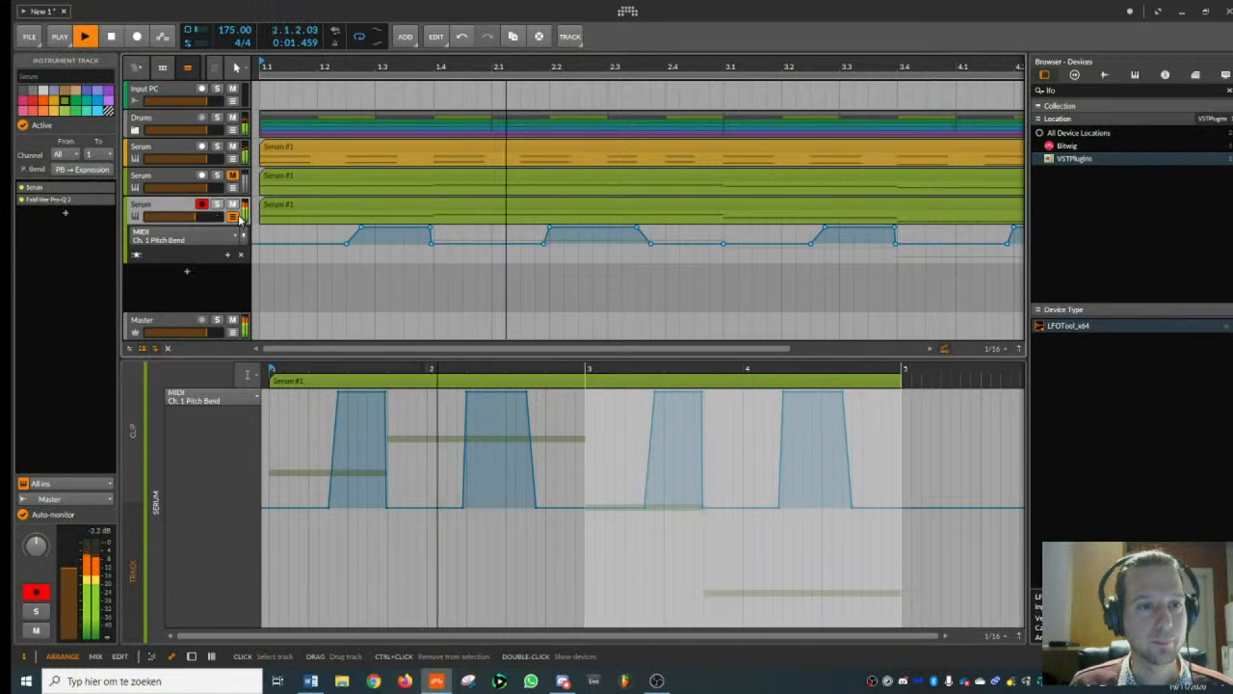
{"action": "left_click", "coordinate": [232, 218]}
{"action": "double_click", "coordinate": [173, 208]}
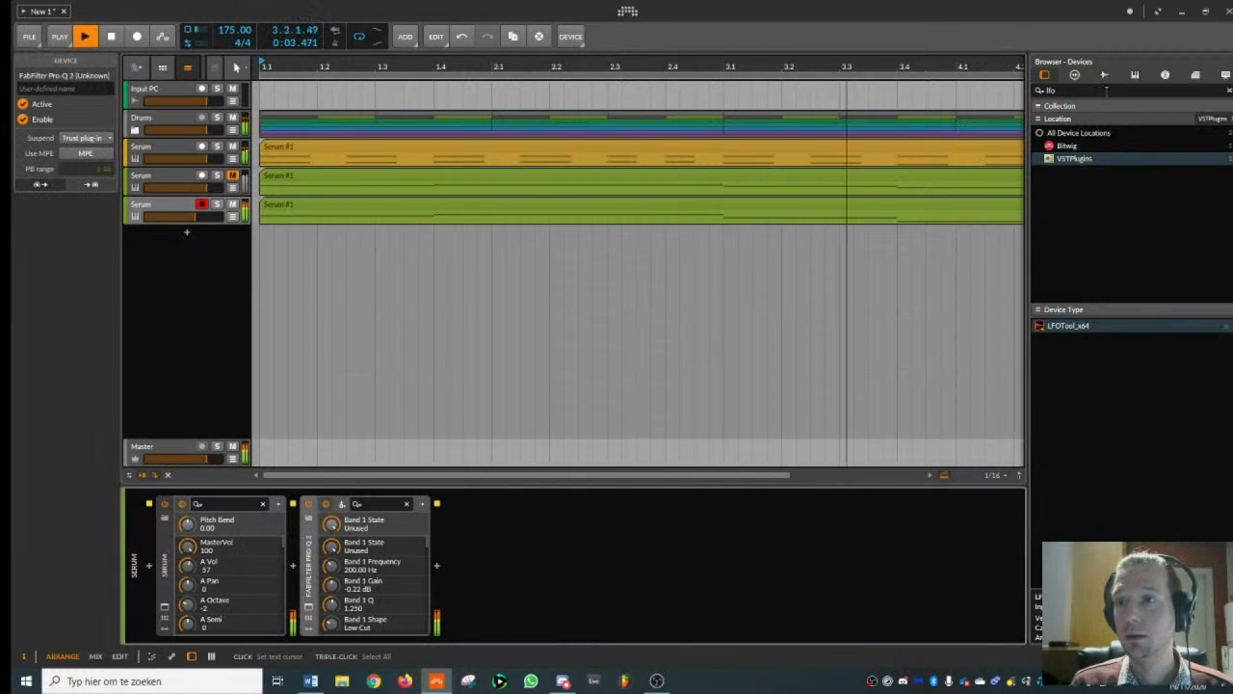
- Search the device browser for "sat" and add FabFilter Saturn 2 to the end of the lowest Serum track's chain
{"action": "left_click", "coordinate": [1079, 91]}
{"action": "type", "text": "sat"}
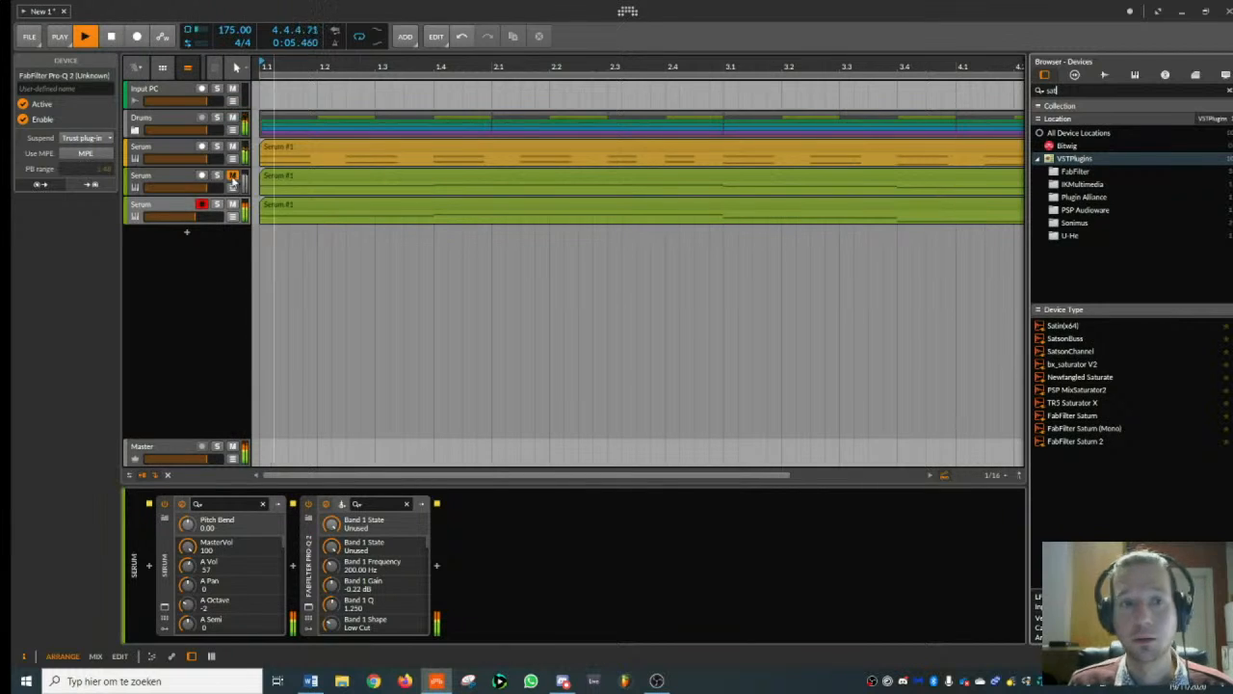
{"action": "left_click", "coordinate": [151, 206]}
{"action": "key", "text": "space"}
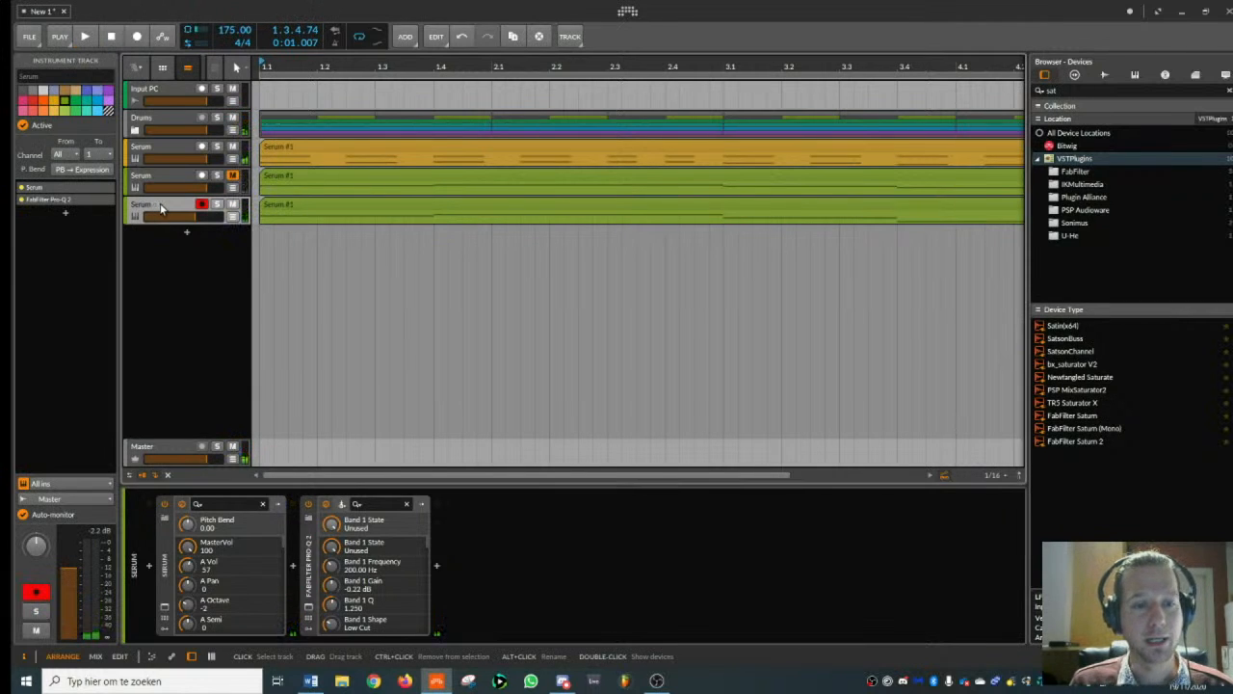
{"action": "double_click", "coordinate": [1089, 441]}
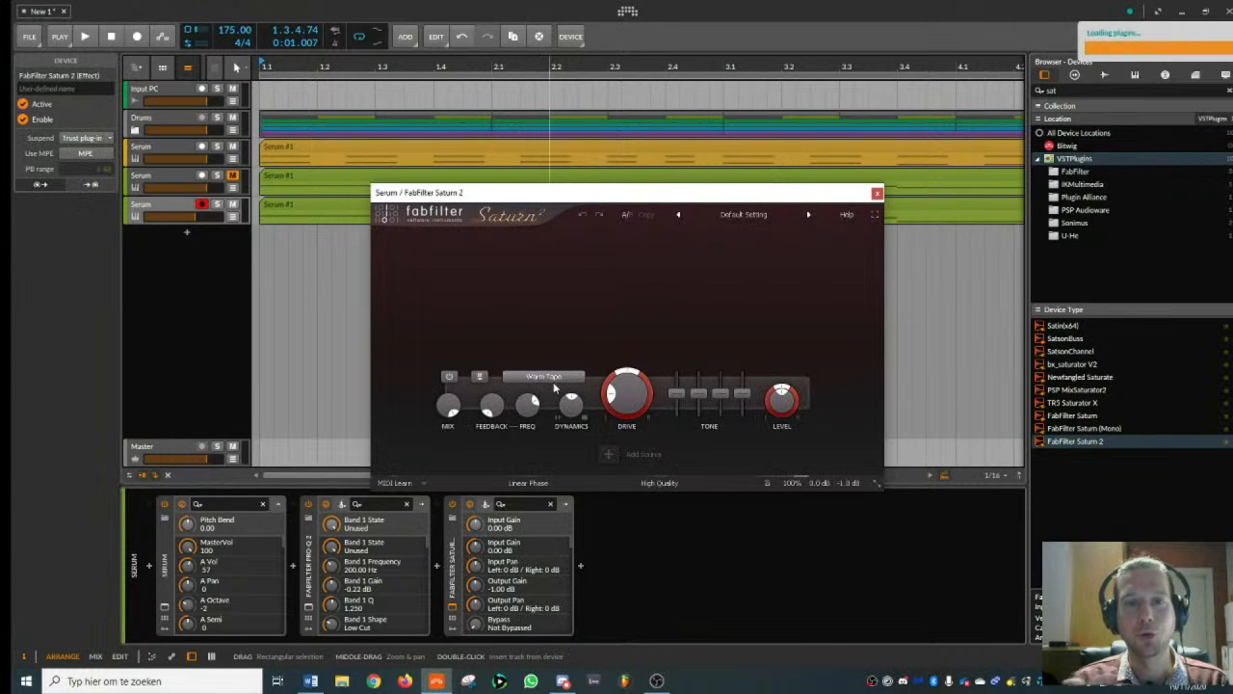
- Split Saturn 2 into three bands and set the middle band's style to American Plexi Amp
{"action": "left_click", "coordinate": [585, 237]}
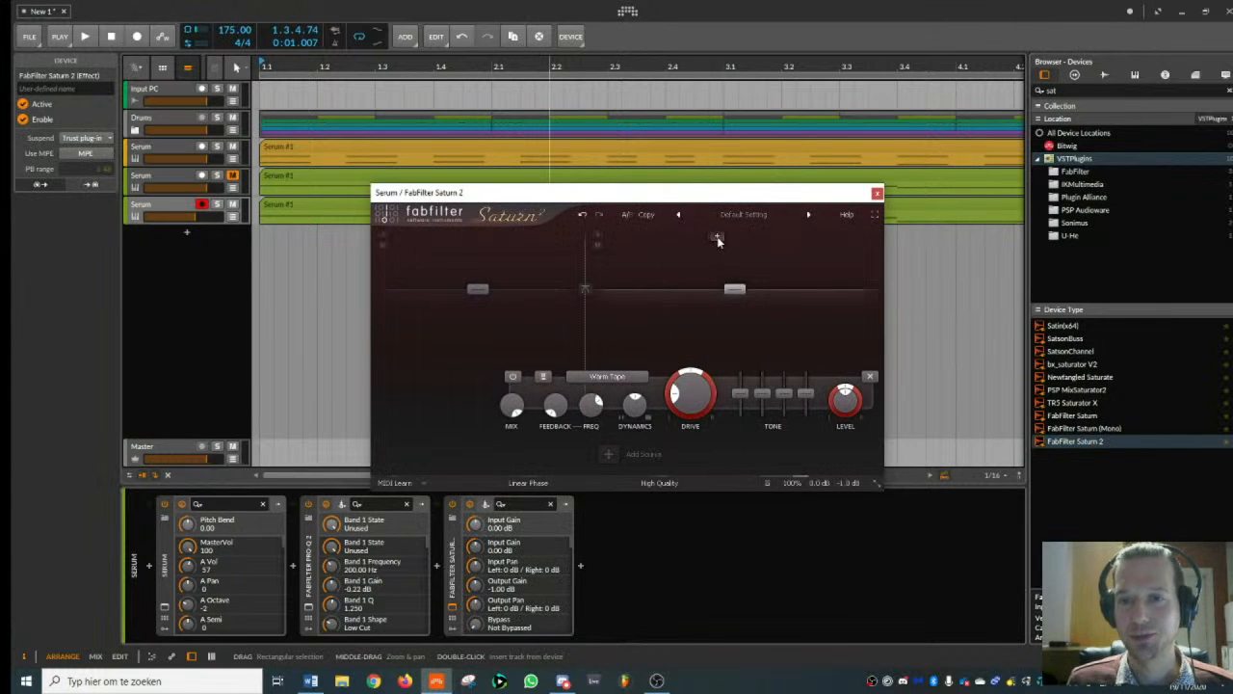
{"action": "left_click", "coordinate": [719, 240]}
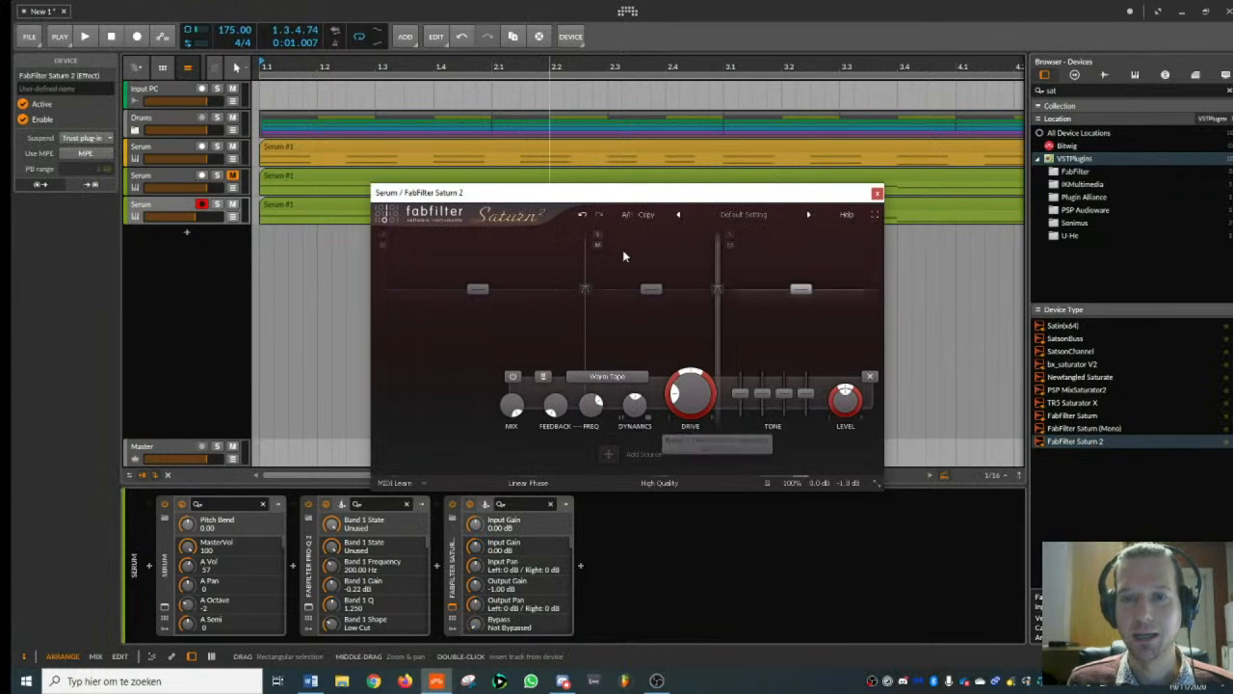
{"action": "left_click", "coordinate": [567, 376]}
{"action": "mouse_move", "coordinate": [571, 424]}
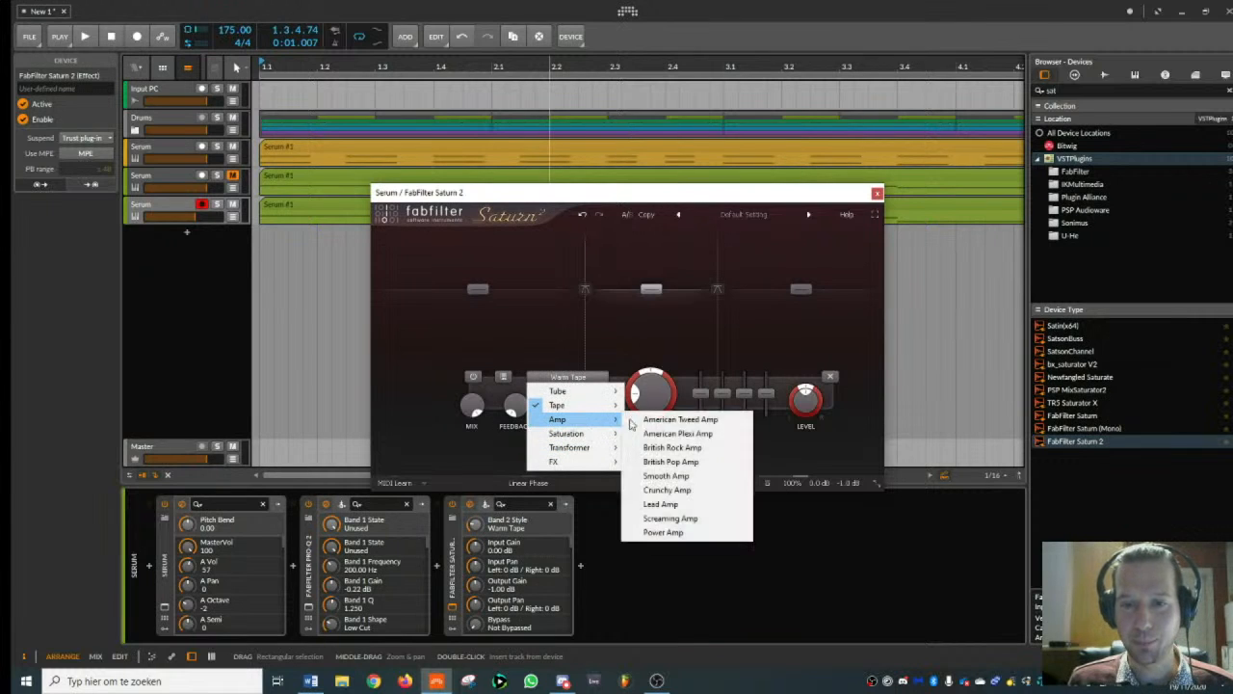
{"action": "left_click", "coordinate": [638, 433]}
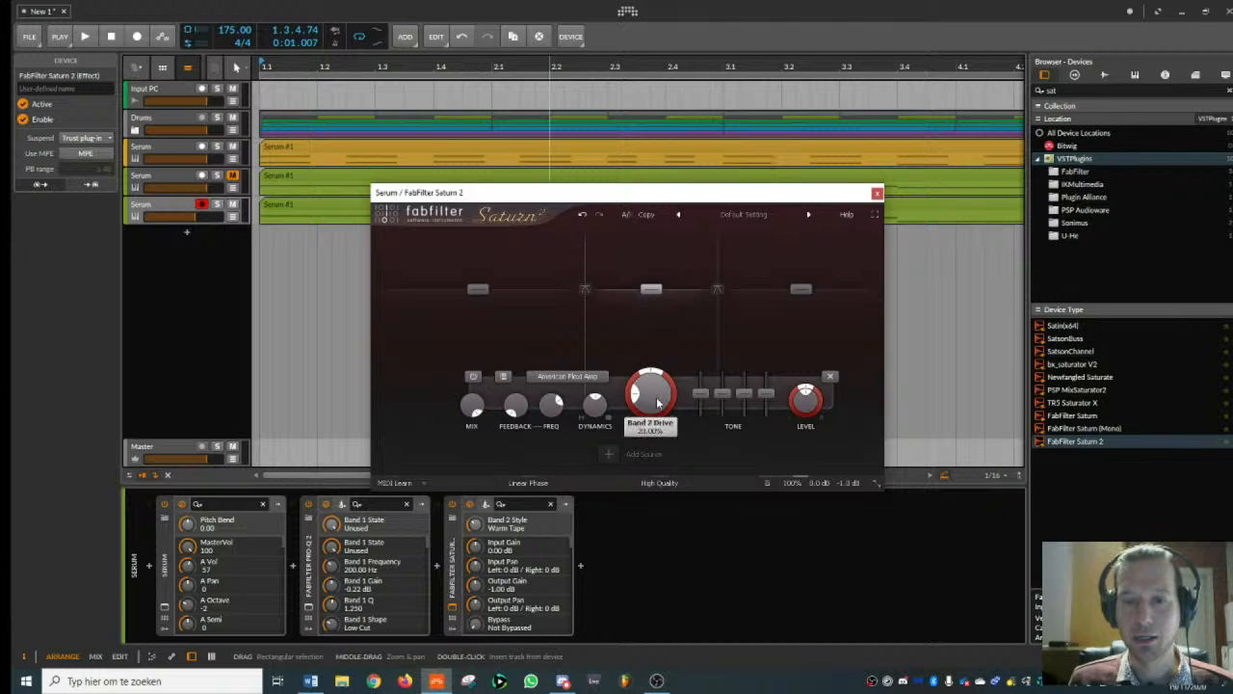
- Raise band 2's drive to about 84% and boost its upper tone controls, with treble at +6.37 dB, while auditioning
{"action": "left_click_drag", "start_coordinate": [669, 319], "coordinate": [669, 304]}
{"action": "key", "text": "space"}
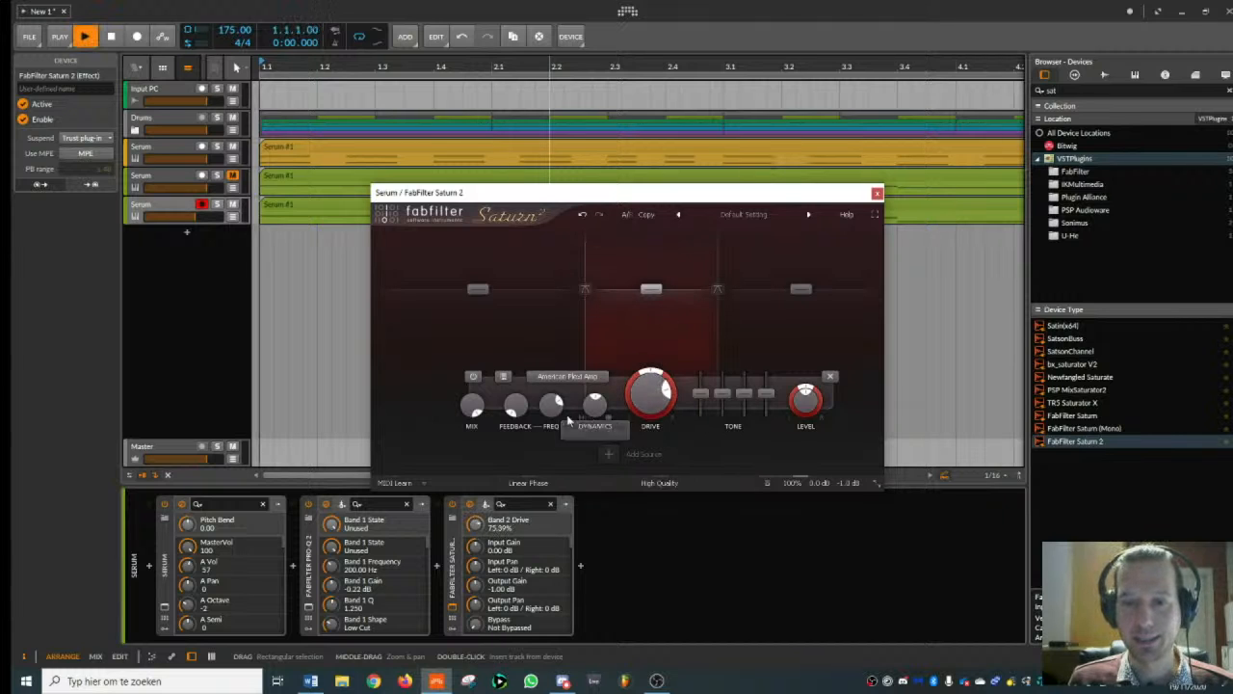
{"action": "key", "text": "space"}
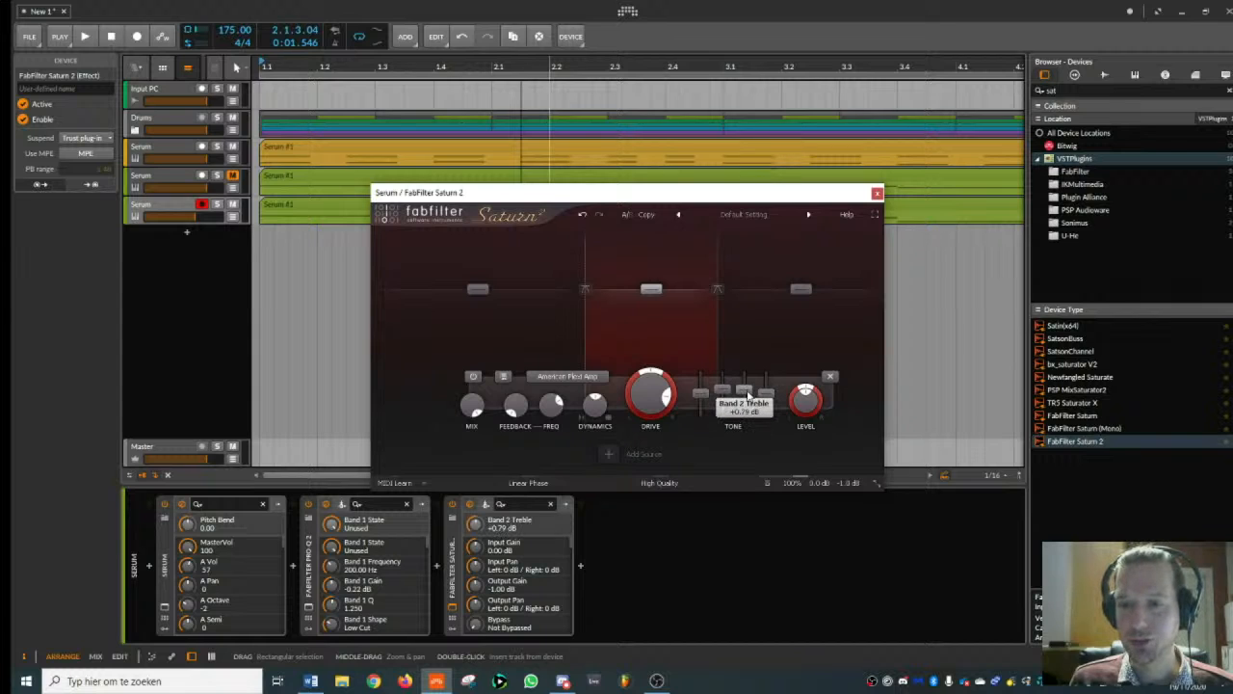
{"action": "left_click_drag", "start_coordinate": [769, 394], "coordinate": [723, 385]}
{"action": "key", "text": "space"}
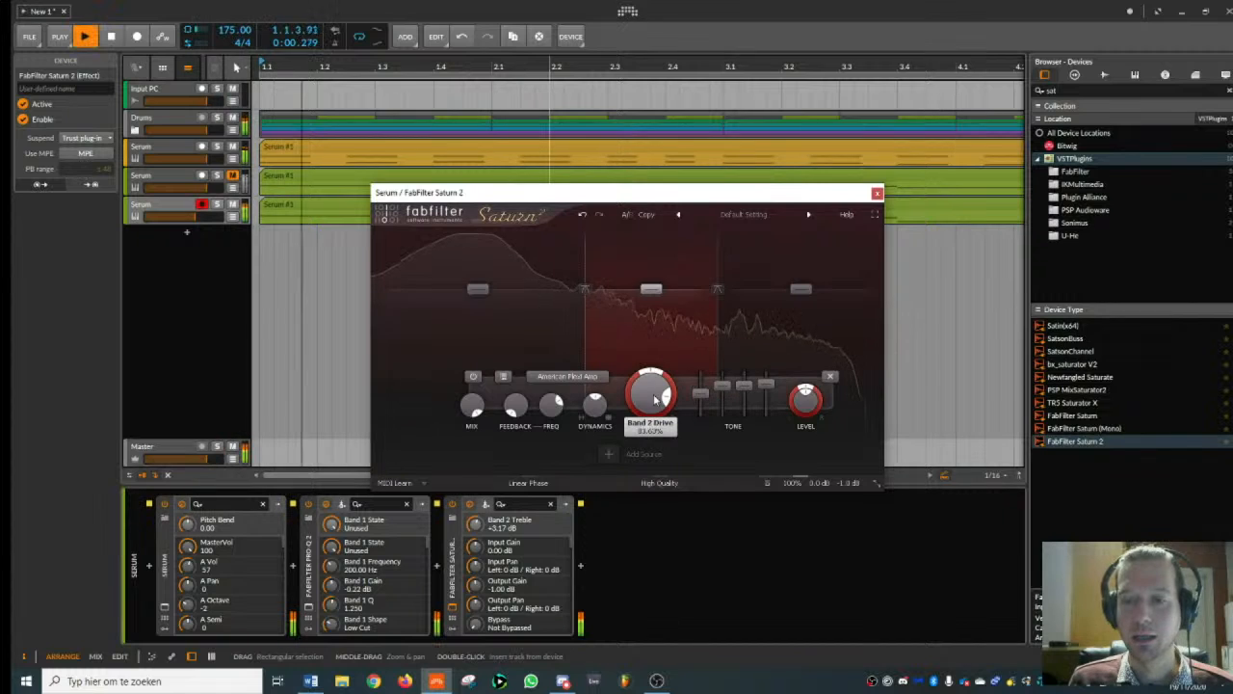
{"action": "left_click_drag", "start_coordinate": [744, 388], "coordinate": [742, 384]}
- Set the distortion style of Saturn 2's high band to British Rock Amp
{"action": "left_click", "coordinate": [729, 349]}
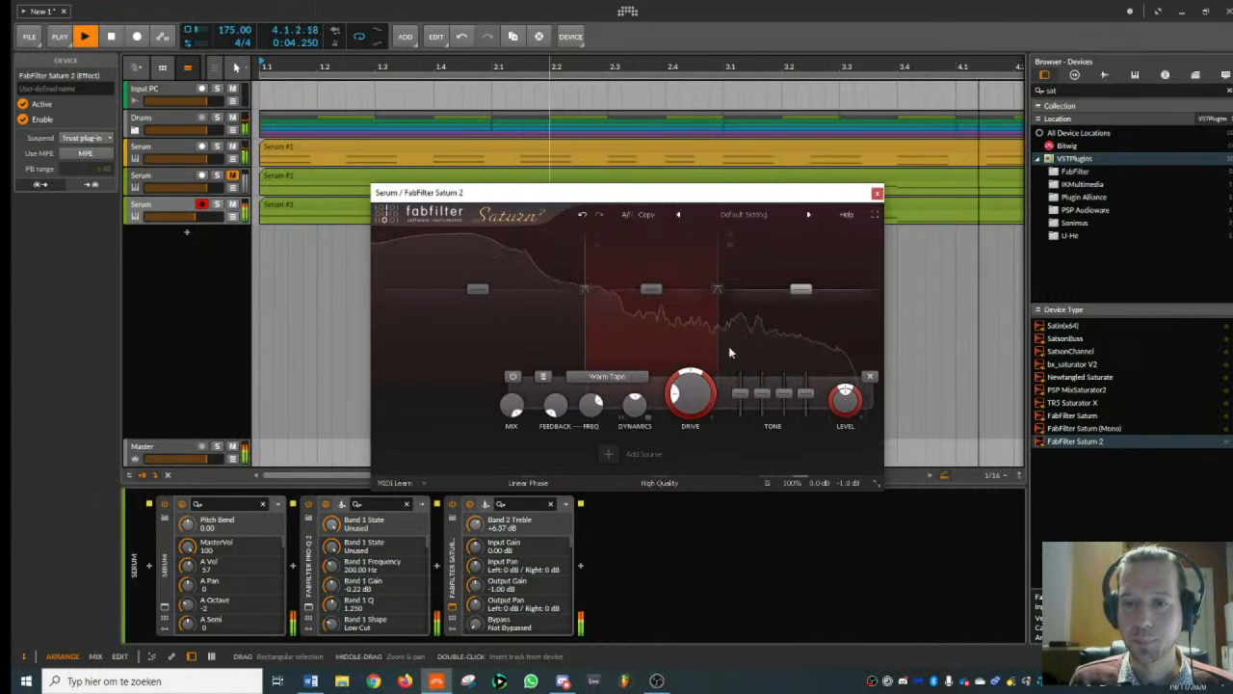
{"action": "left_click", "coordinate": [630, 376]}
{"action": "mouse_move", "coordinate": [627, 409]}
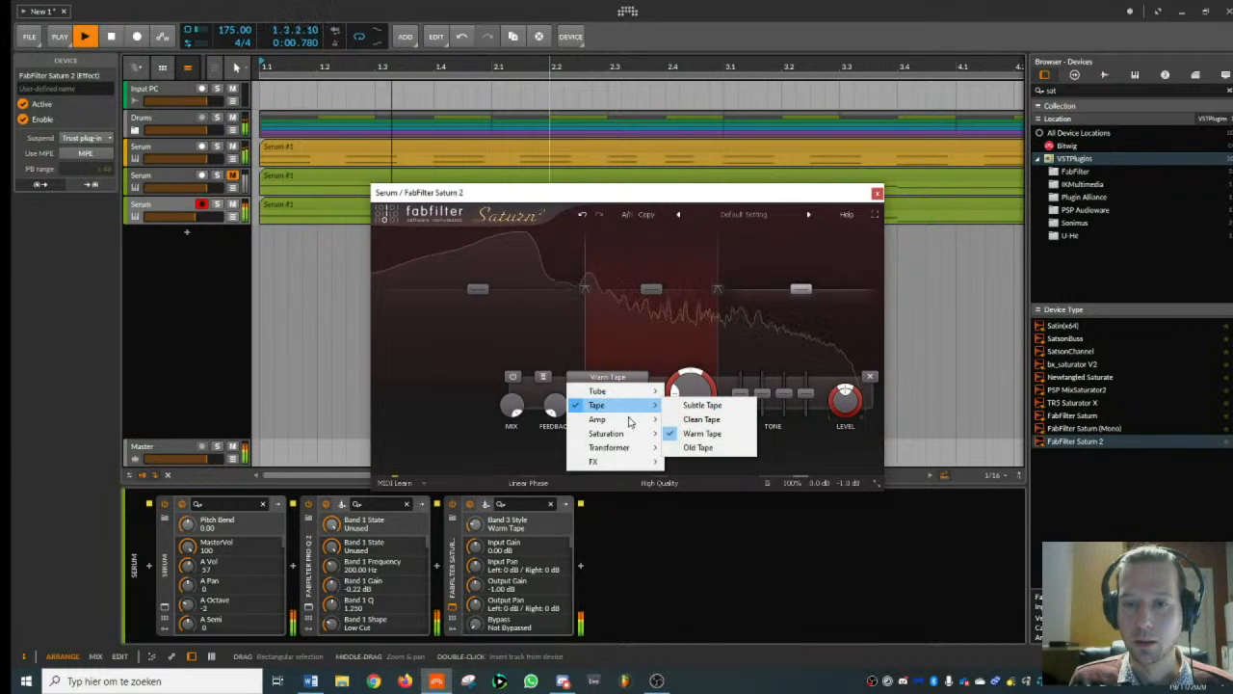
{"action": "left_click", "coordinate": [728, 446]}
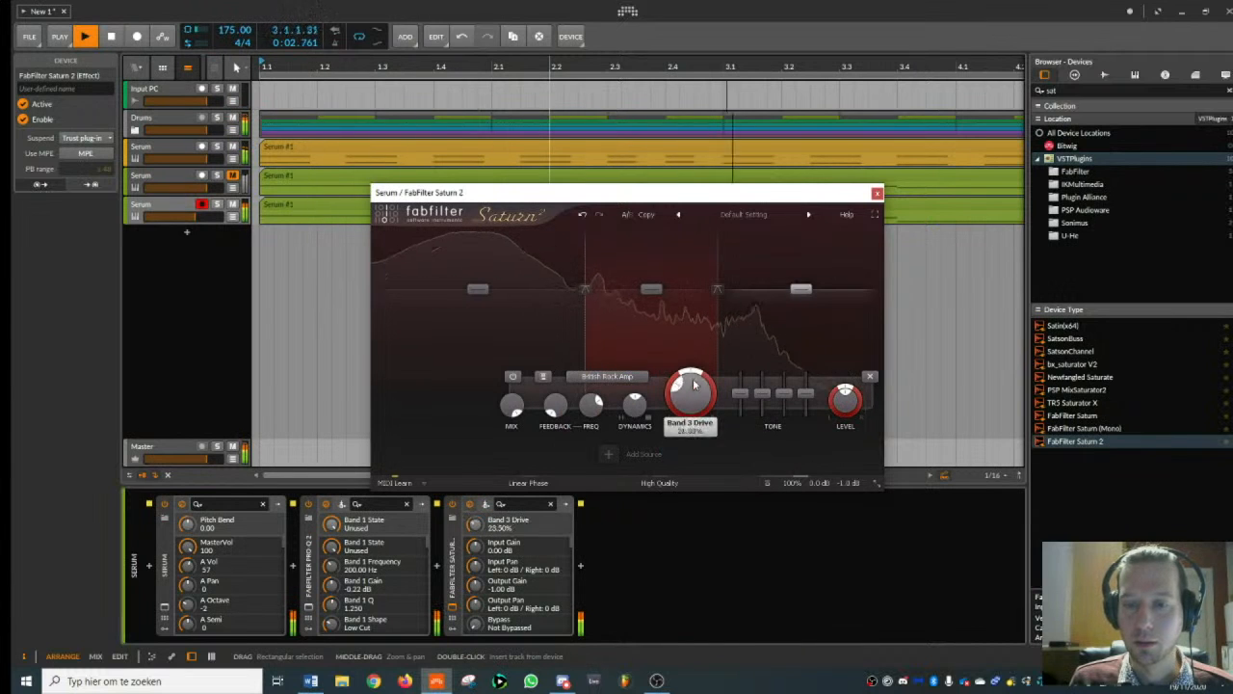
- Raise Saturn 2's band 3 drive and boost its upper tone controls, with treble at +2.20 dB, then close the plugin and stop playback
{"action": "left_click_drag", "start_coordinate": [693, 386], "coordinate": [700, 363]}
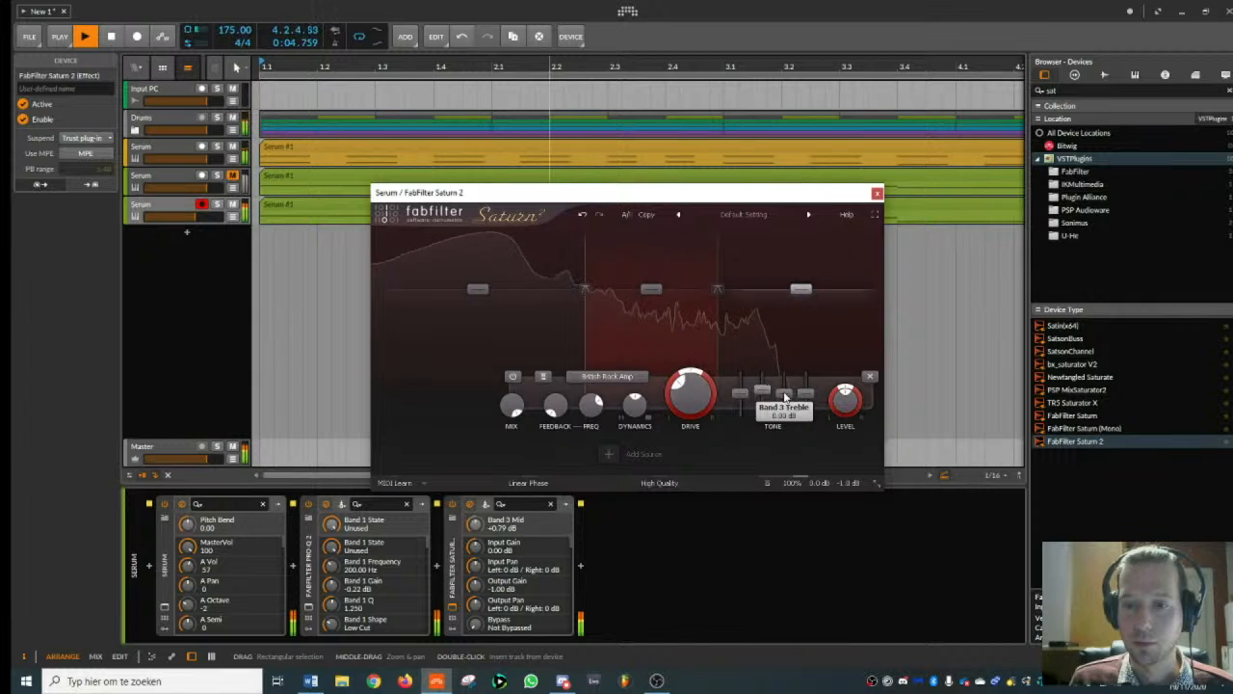
{"action": "left_click_drag", "start_coordinate": [806, 393], "coordinate": [785, 386]}
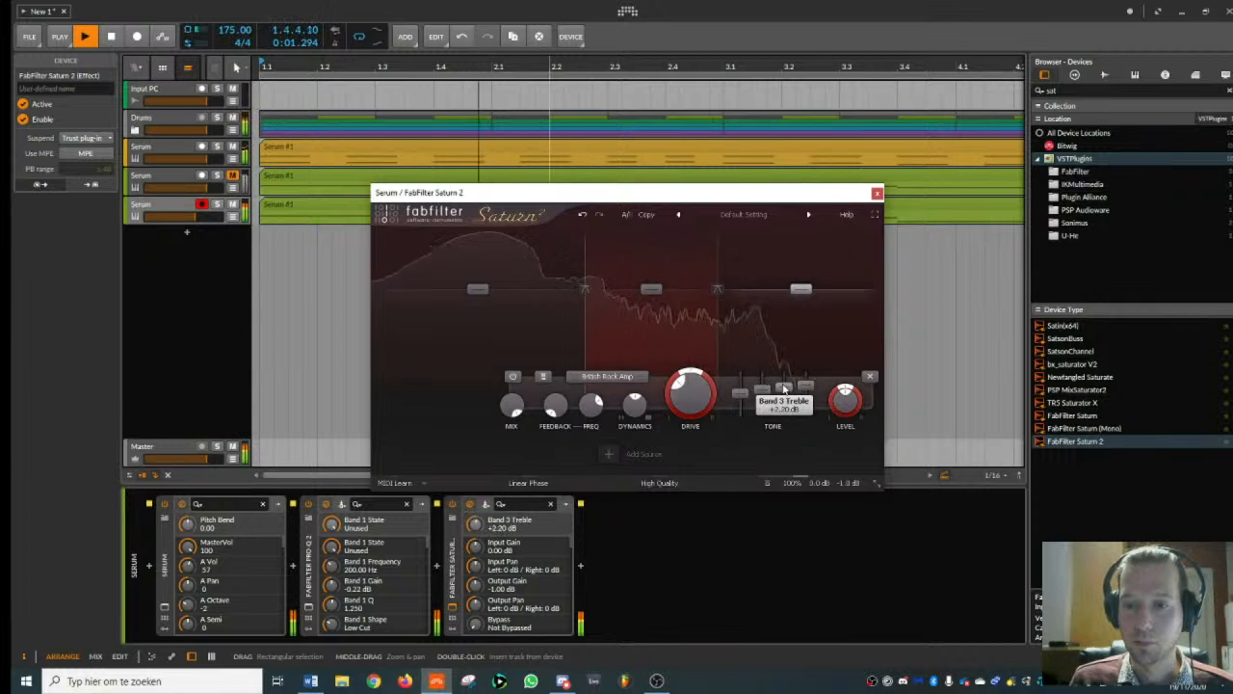
{"action": "left_click", "coordinate": [877, 193]}
{"action": "key", "text": "space"}
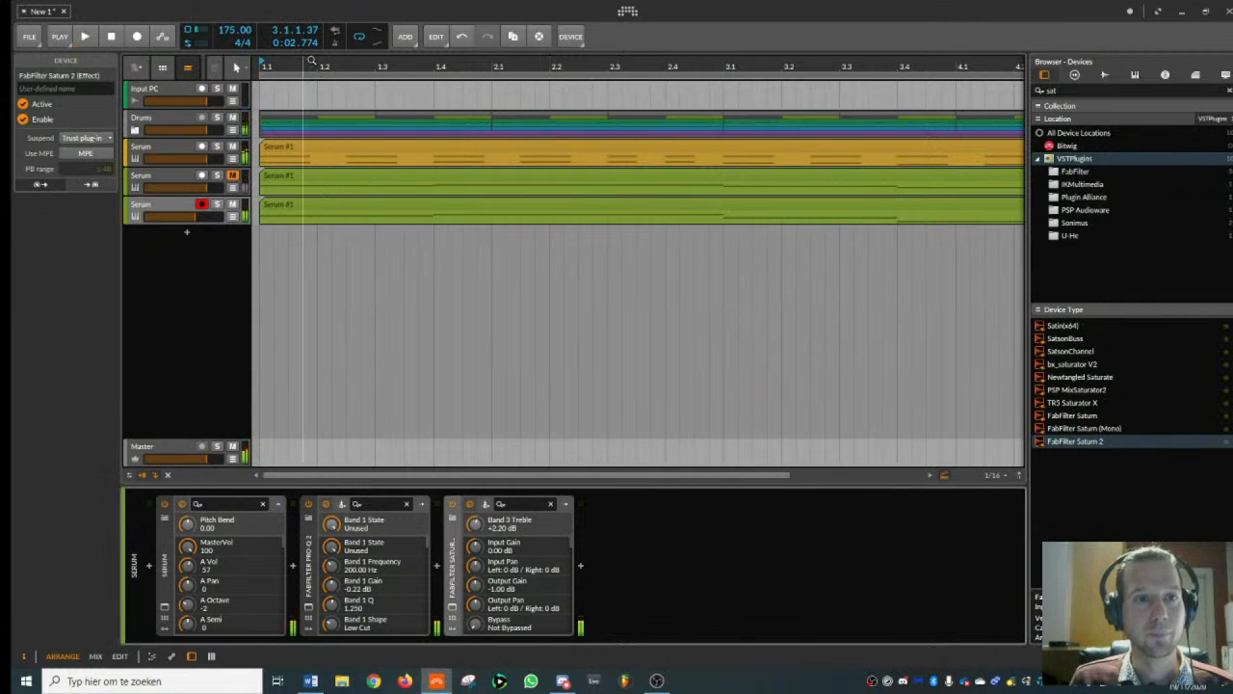
- Shorten the last VEC1 Cymbals CR 019 clip in the Drums group so that it ends at bar 5
{"action": "left_click_drag", "start_coordinate": [302, 67], "coordinate": [348, 64]}
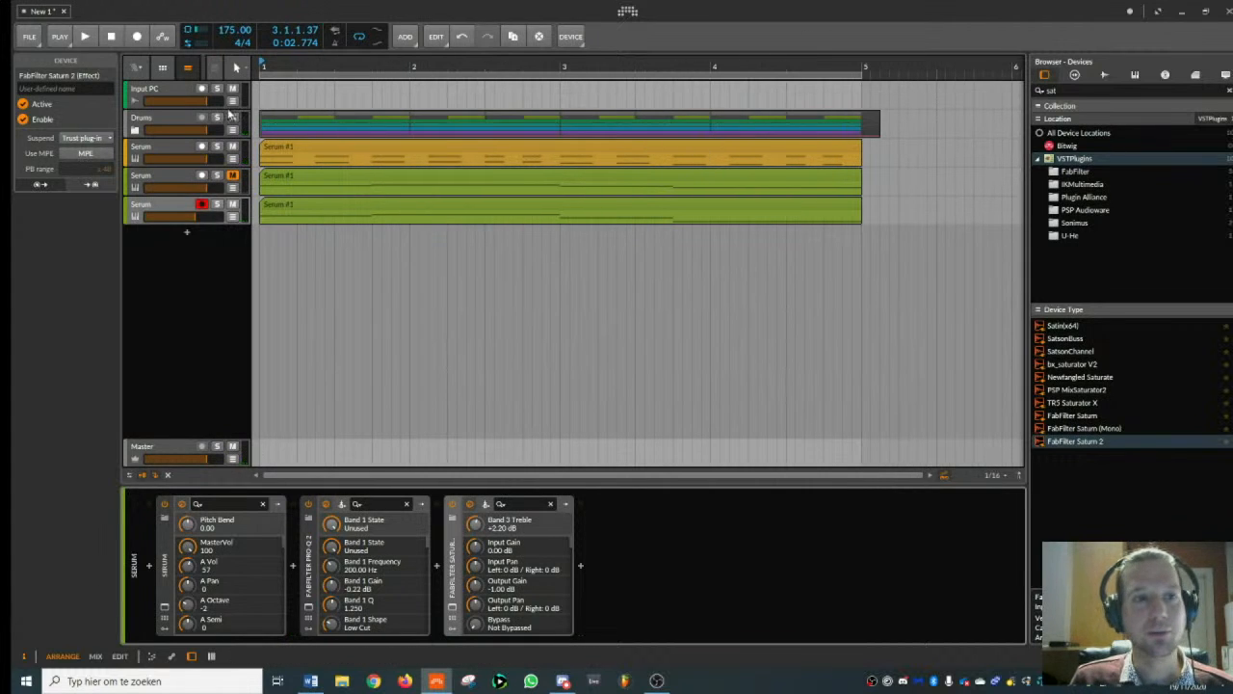
{"action": "left_click", "coordinate": [136, 131]}
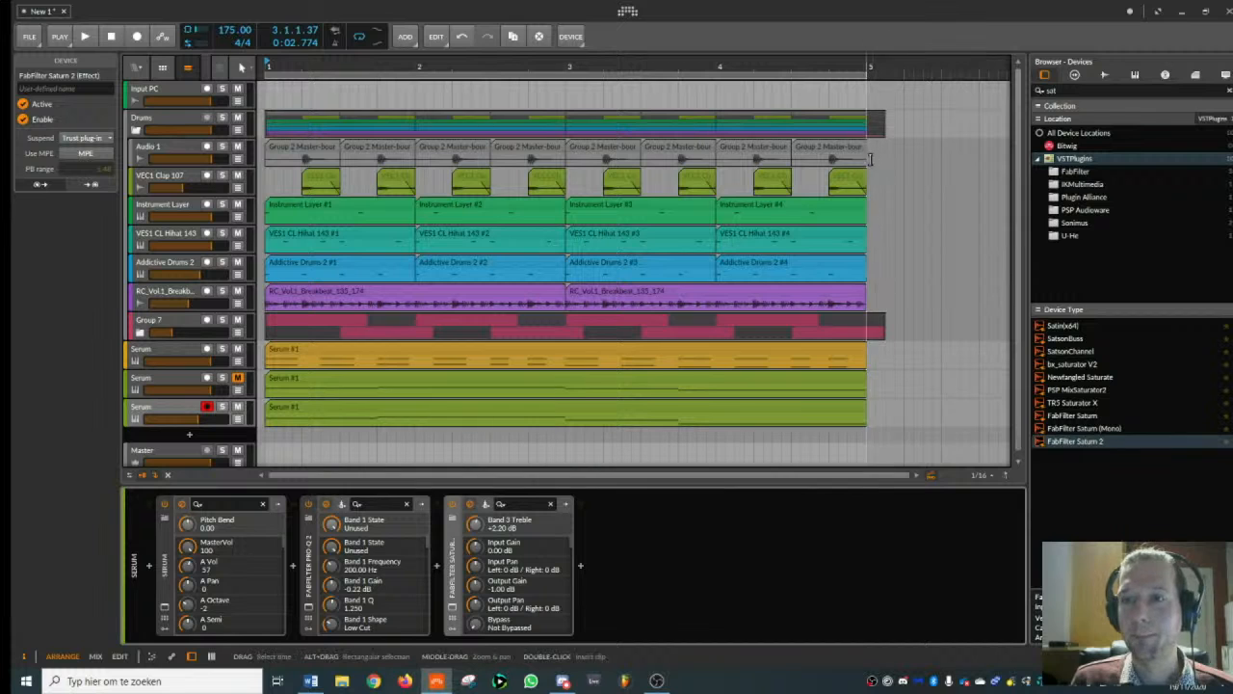
{"action": "left_click", "coordinate": [140, 332]}
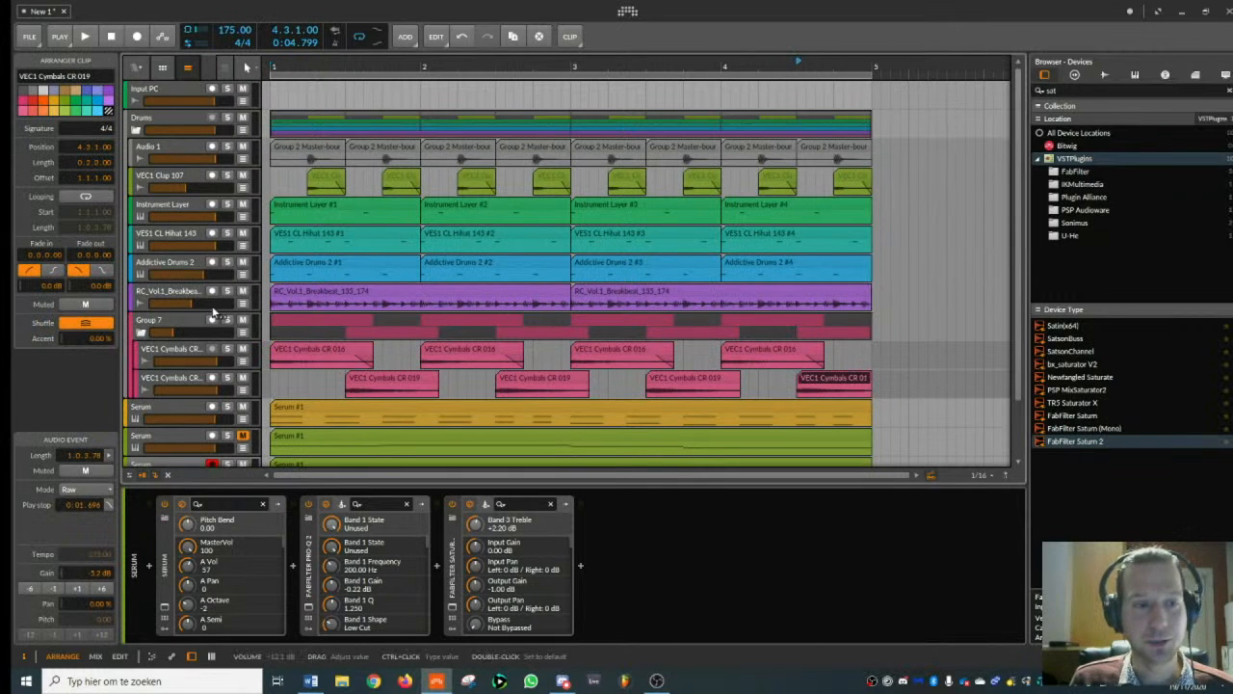
{"action": "left_click", "coordinate": [137, 132]}
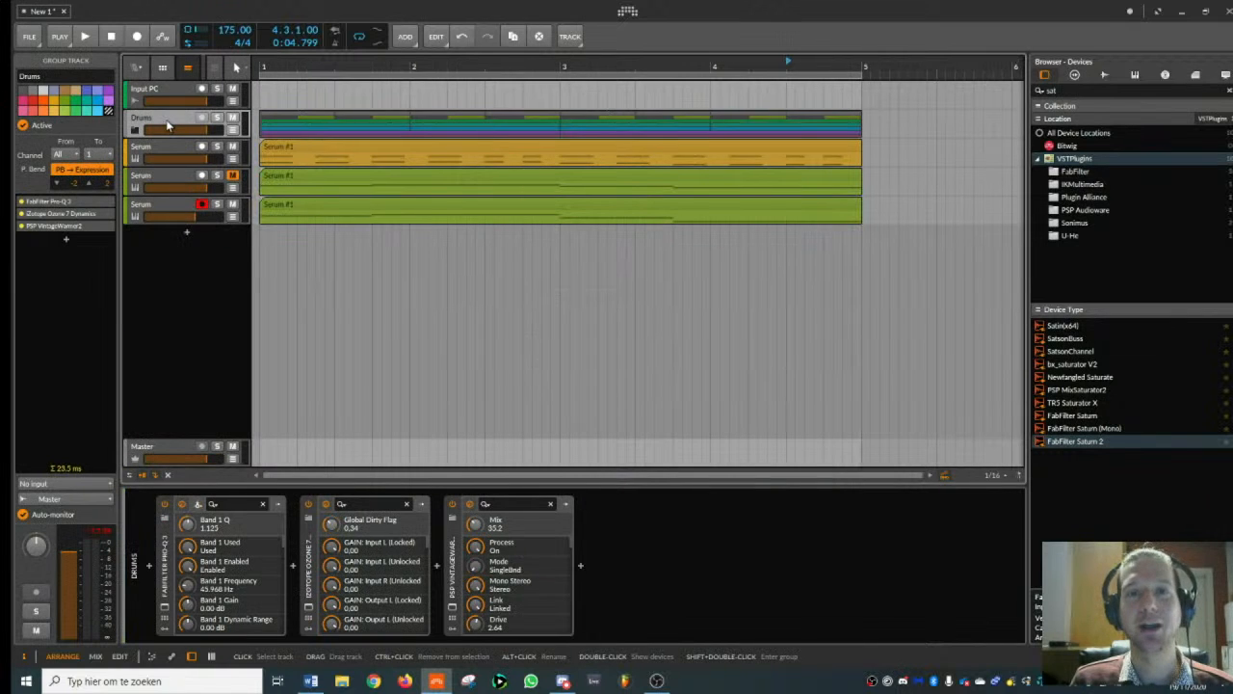
- Audition the sub bass Serum track against the lowest Serum track by swapping their mutes, and restore the original mutes
{"action": "left_click", "coordinate": [177, 206]}
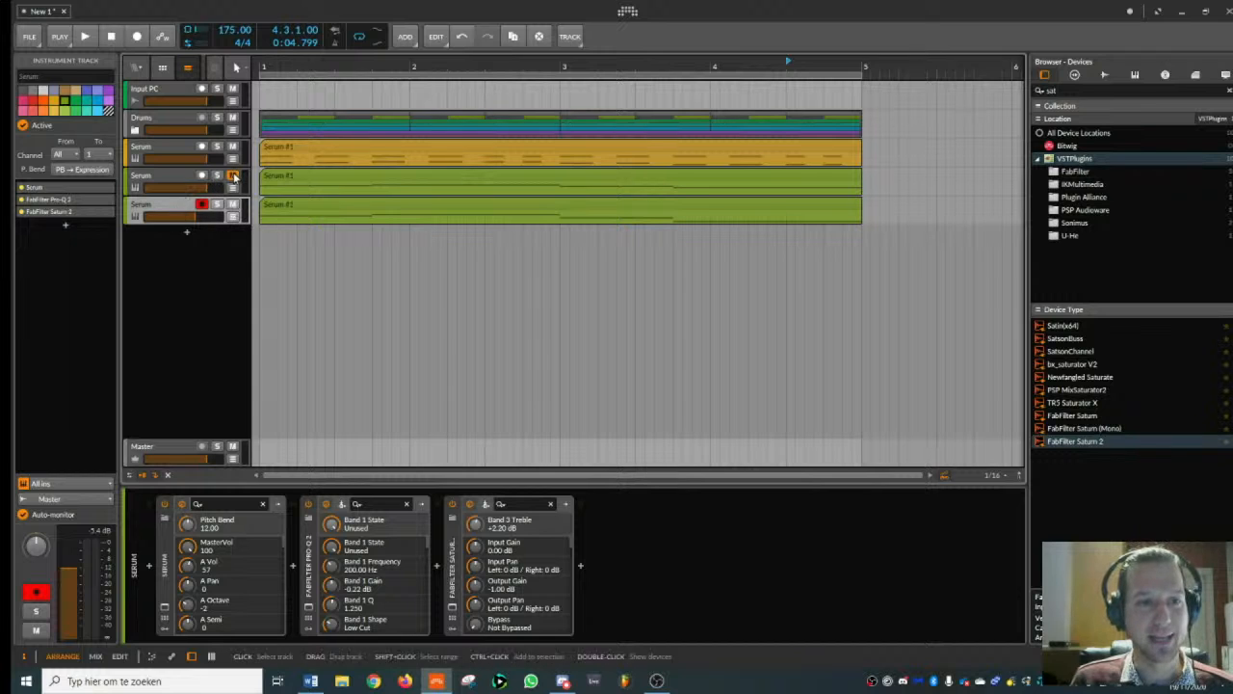
{"action": "left_click", "coordinate": [233, 204]}
{"action": "key", "text": "space"}
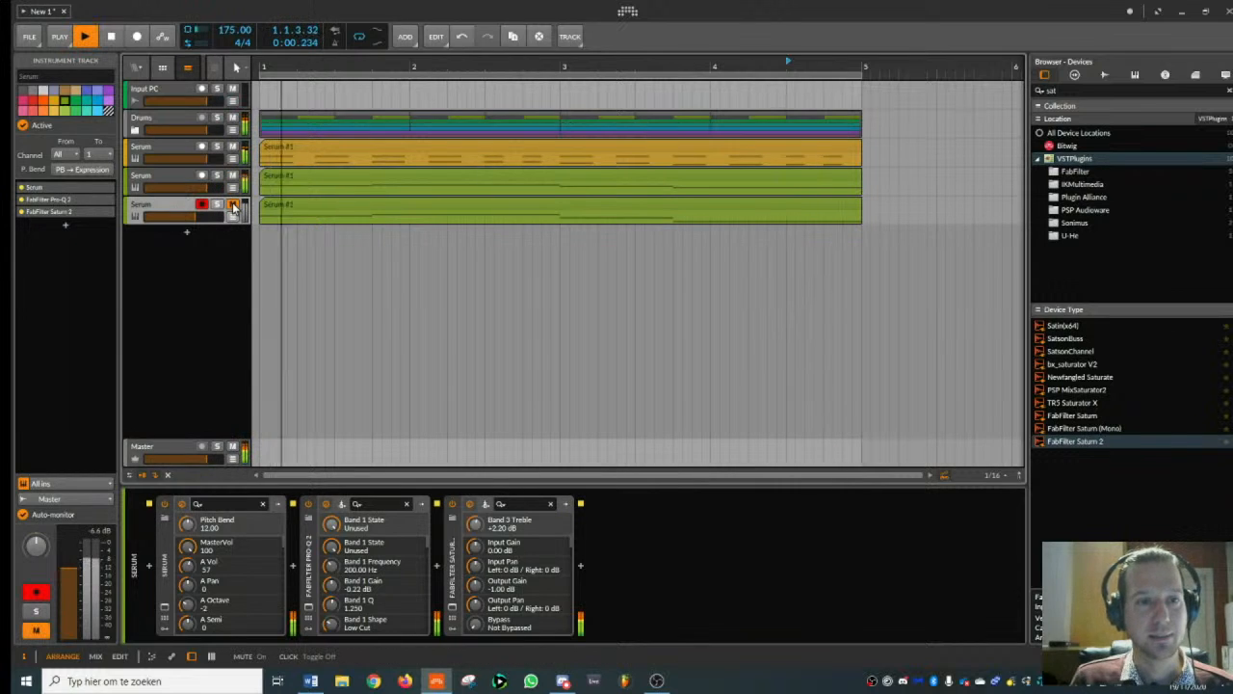
{"action": "key", "text": "space"}
{"action": "left_click", "coordinate": [266, 178]}
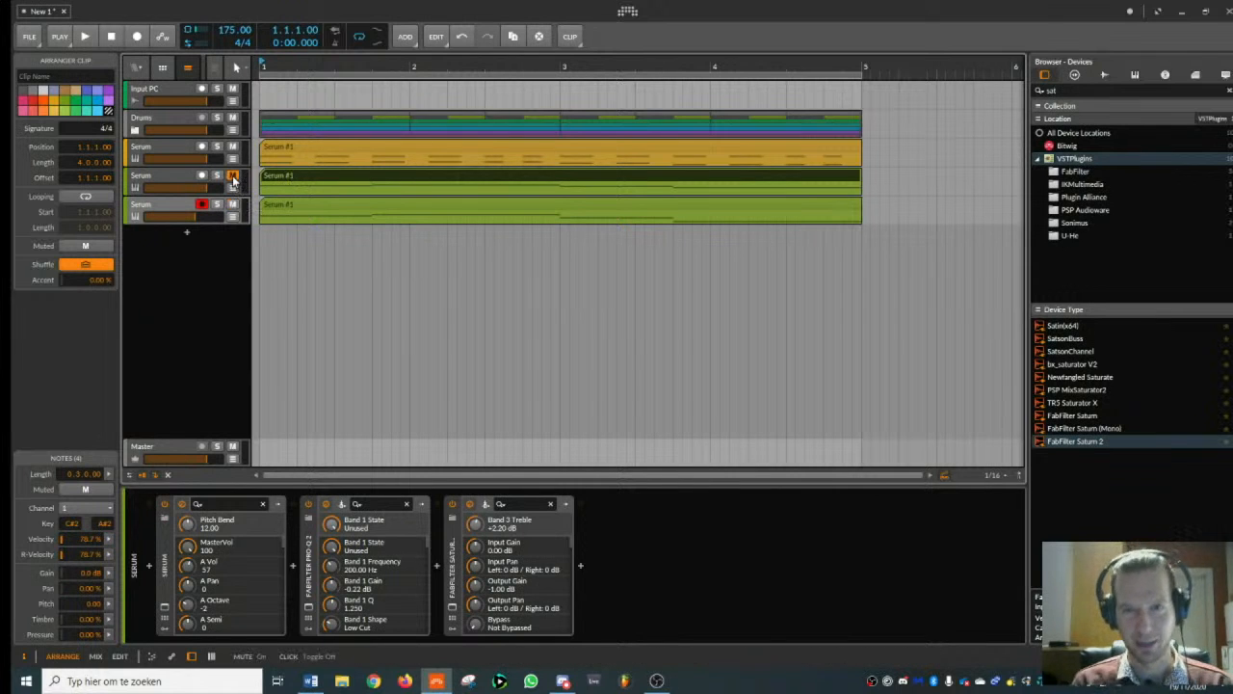
{"action": "left_click", "coordinate": [159, 211]}
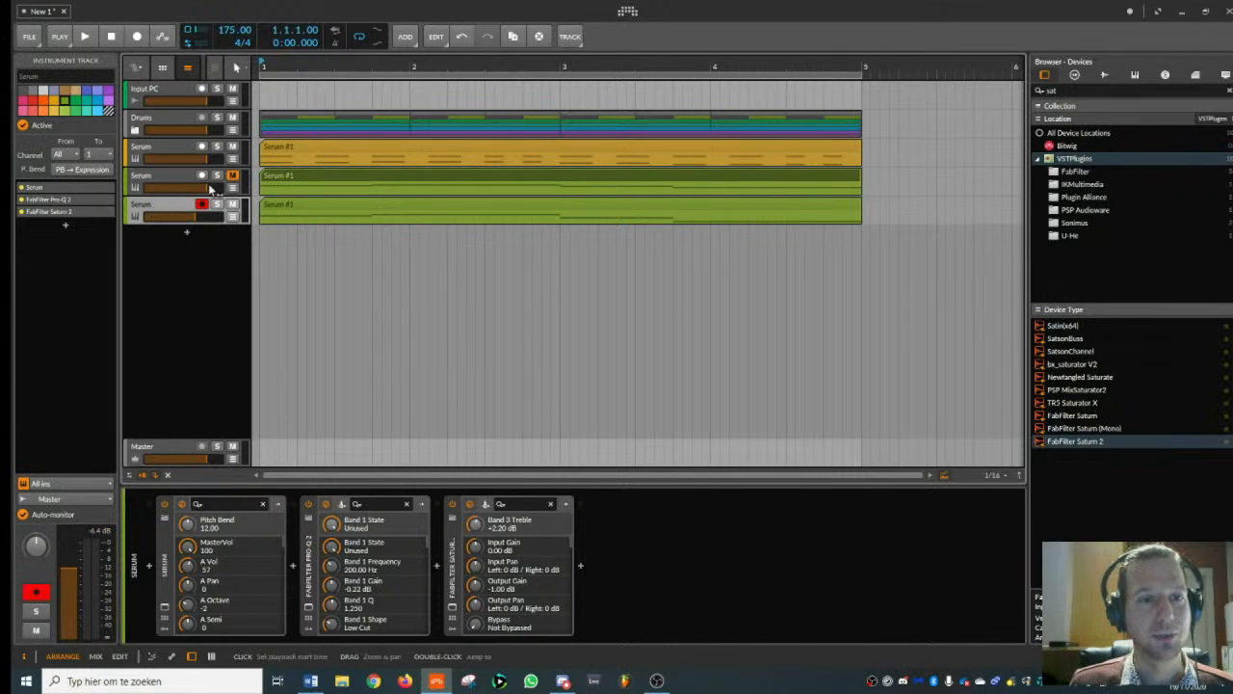
- Add a new instrument track directly below the Input PC track
{"action": "left_click_drag", "start_coordinate": [279, 67], "coordinate": [288, 92]}
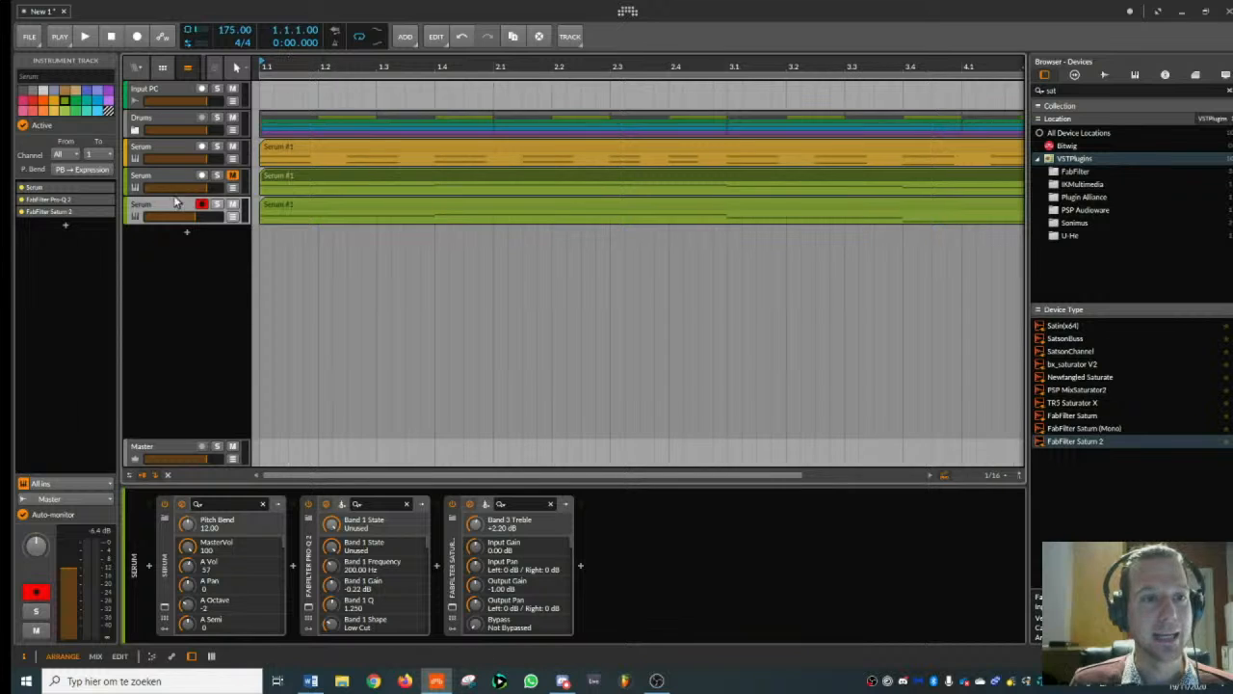
{"action": "left_click", "coordinate": [183, 123]}
{"action": "left_click", "coordinate": [175, 93]}
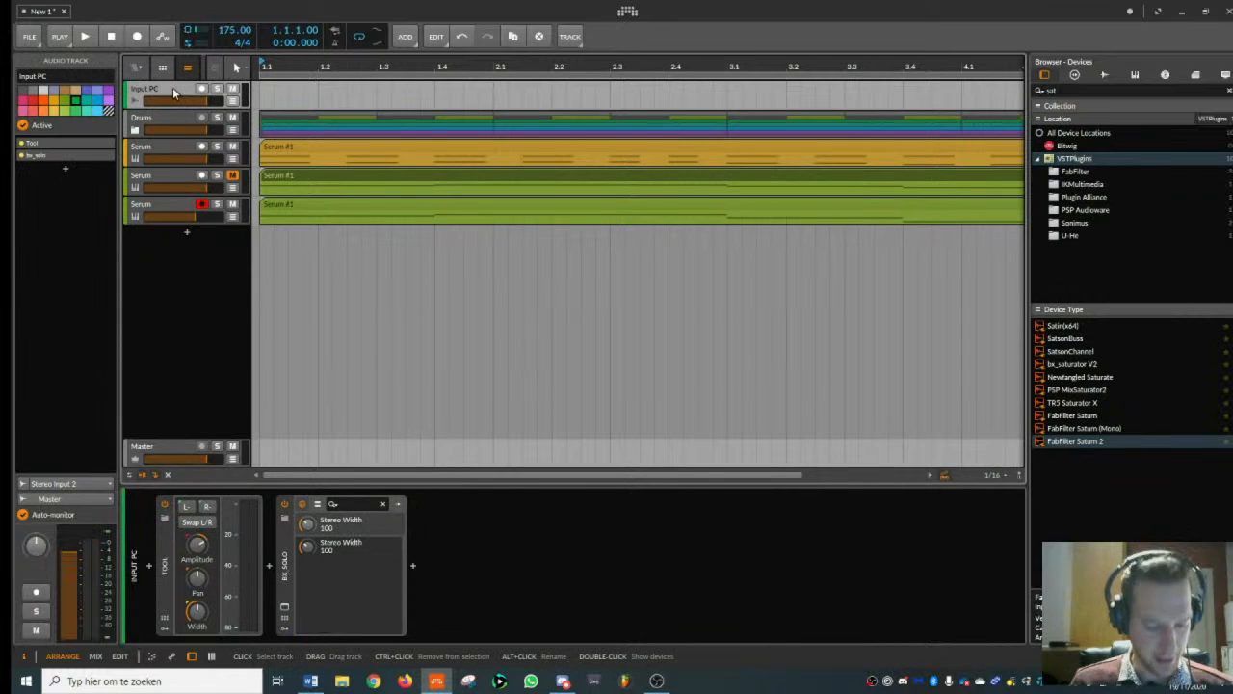
{"action": "key", "text": "ctrl+t"}
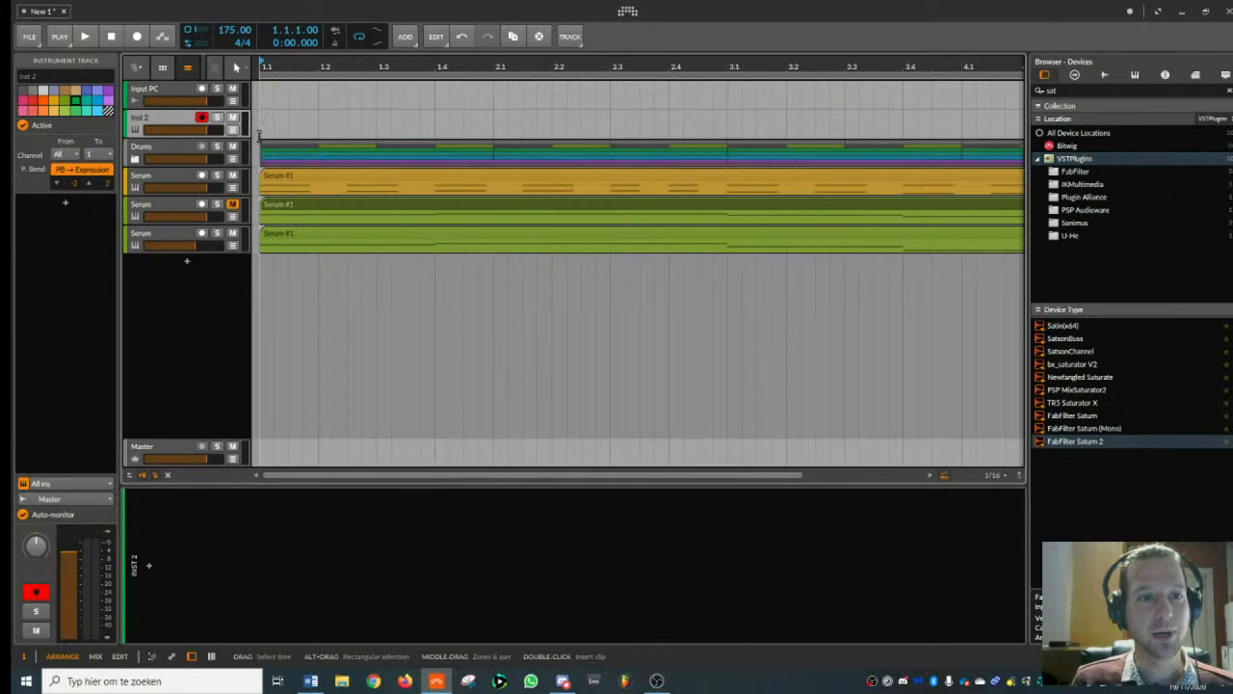
- Unfold the Drums group and copy the four Instrument Layer clips onto the new instrument track, from bar 1 to bar 5
{"action": "left_click", "coordinate": [134, 159]}
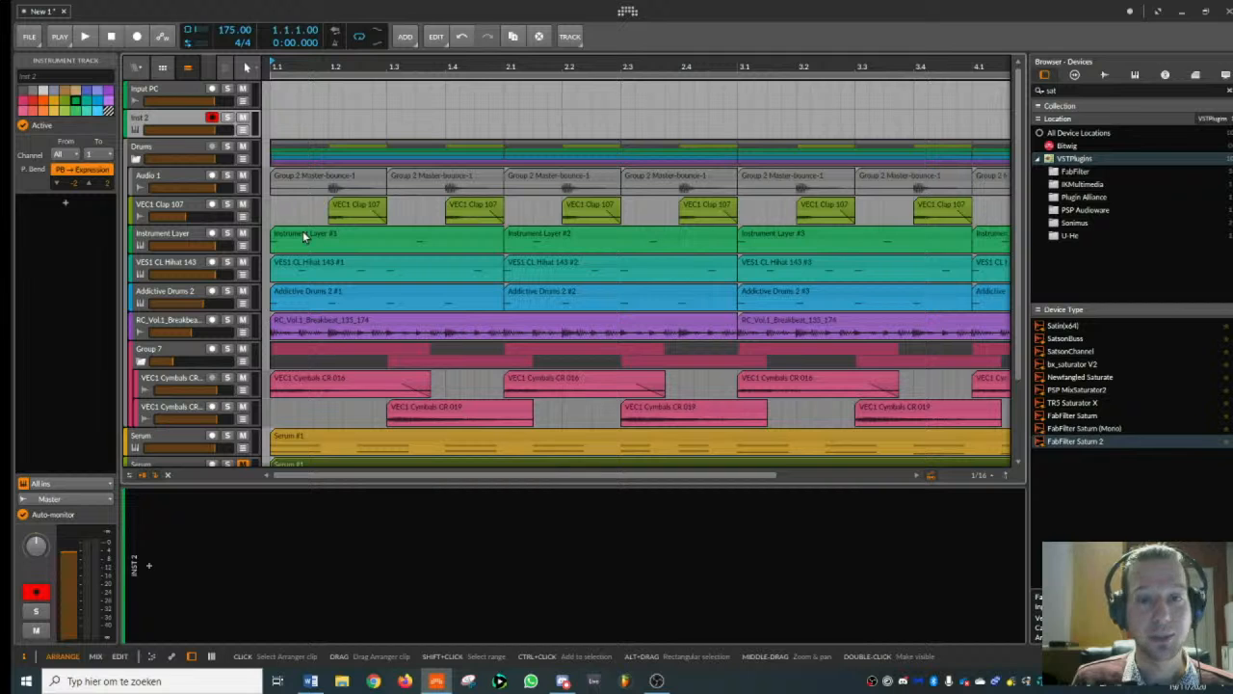
{"action": "scroll", "coordinate": [288, 67], "scroll_direction": "down", "scroll_amount": 4}
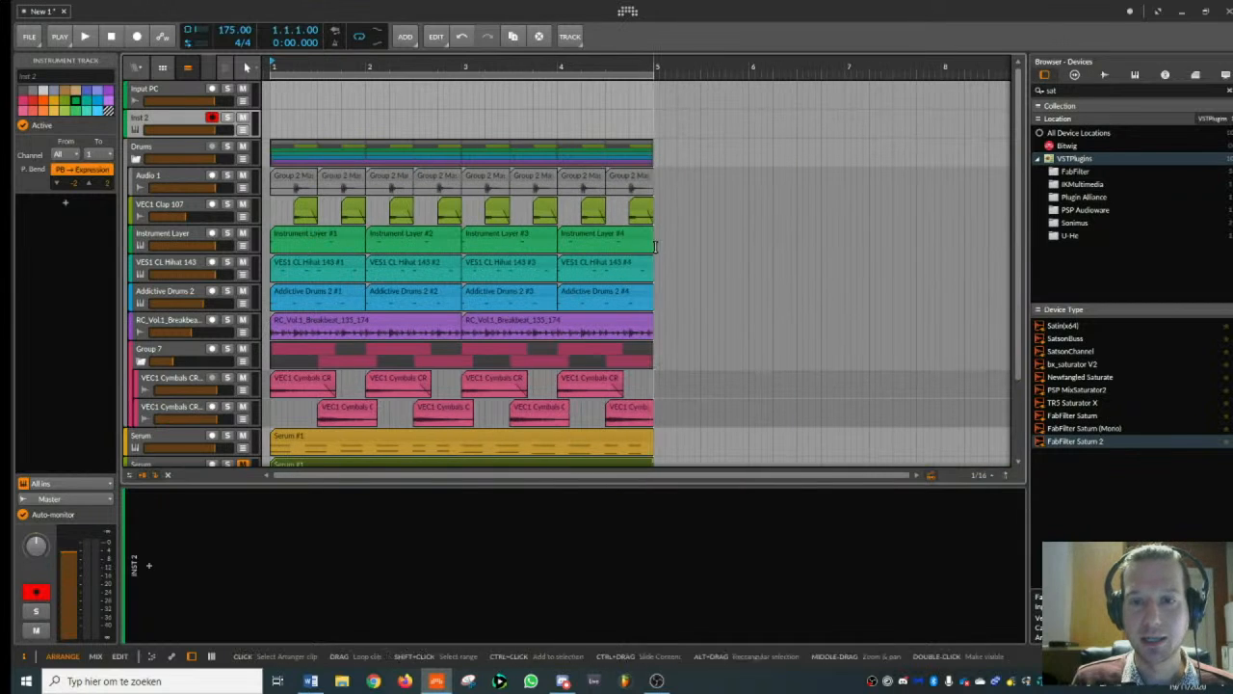
{"action": "left_click_drag", "start_coordinate": [657, 249], "coordinate": [283, 117]}
{"action": "left_click", "coordinate": [160, 119]}
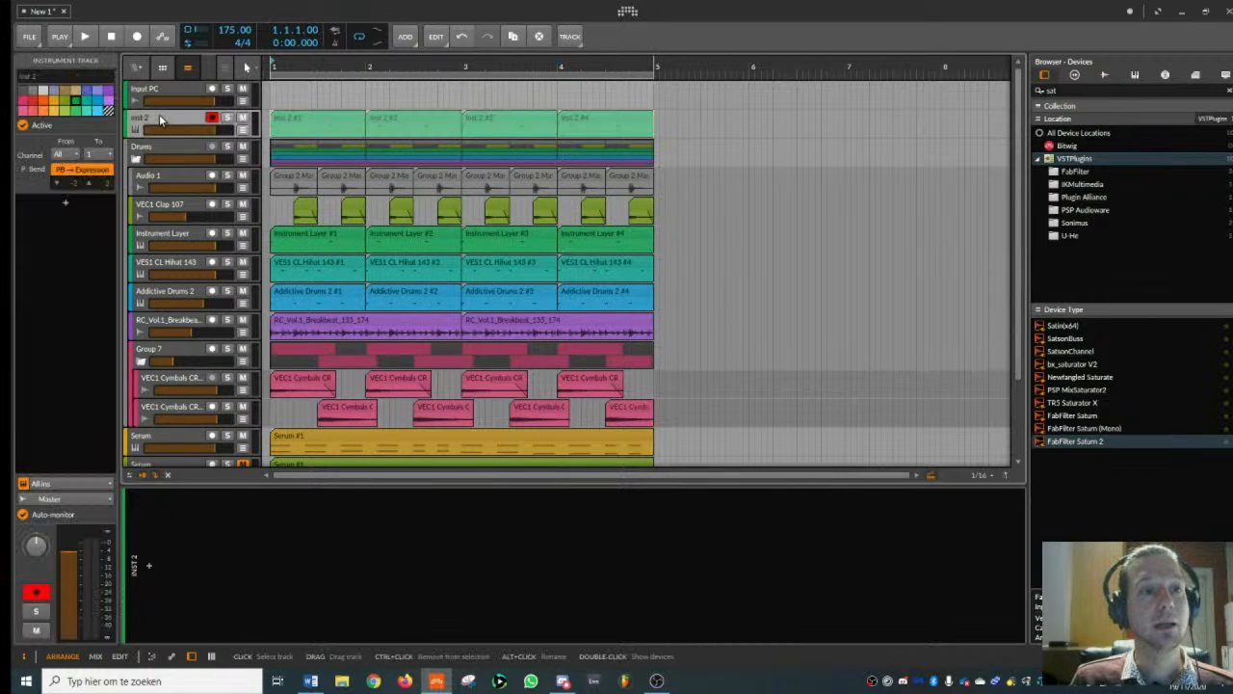
- Search the device browser for "midi", insert VPS MidiBay on the new instrument track and name its channel Kick
{"action": "left_click_drag", "start_coordinate": [1118, 94], "coordinate": [800, 126]}
{"action": "key", "text": "BackSpace"}
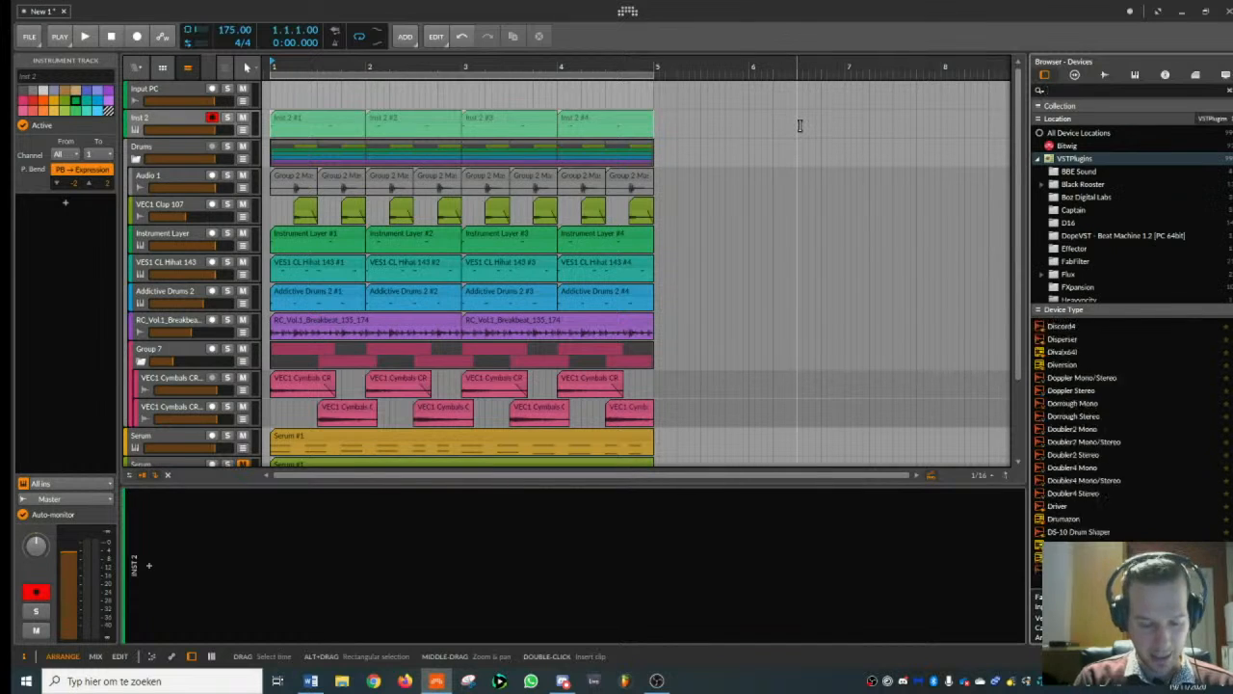
{"action": "type", "text": "midi"}
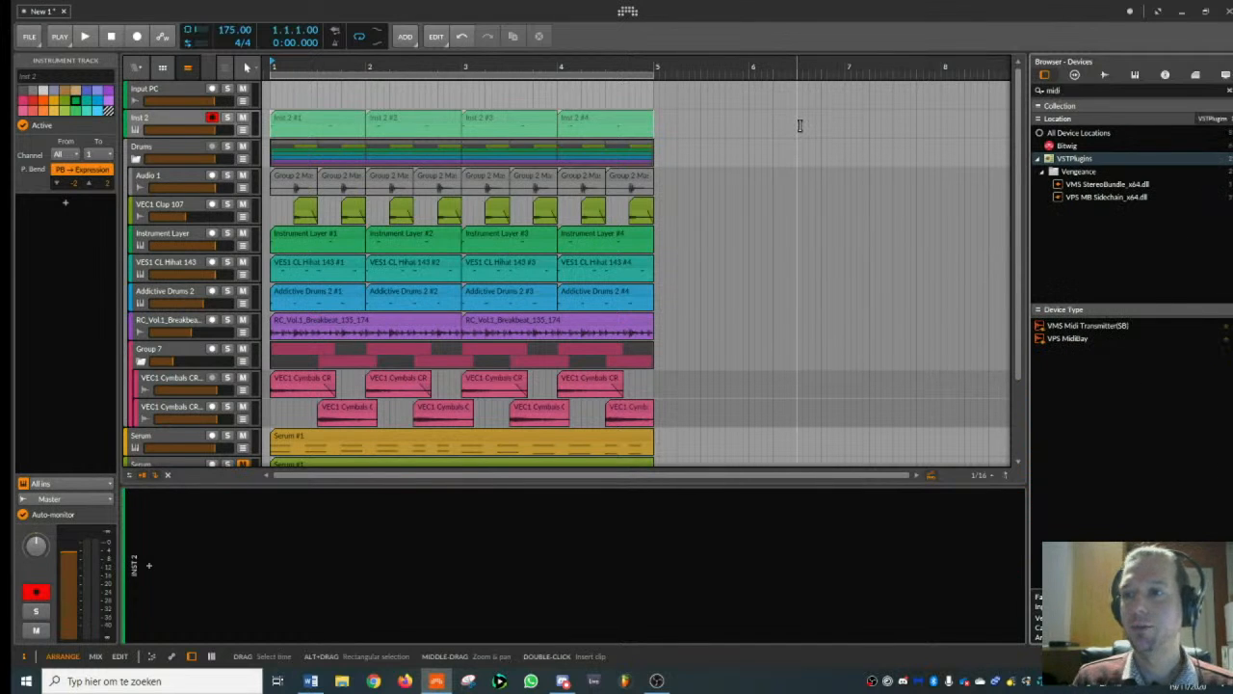
{"action": "left_click", "coordinate": [1079, 172]}
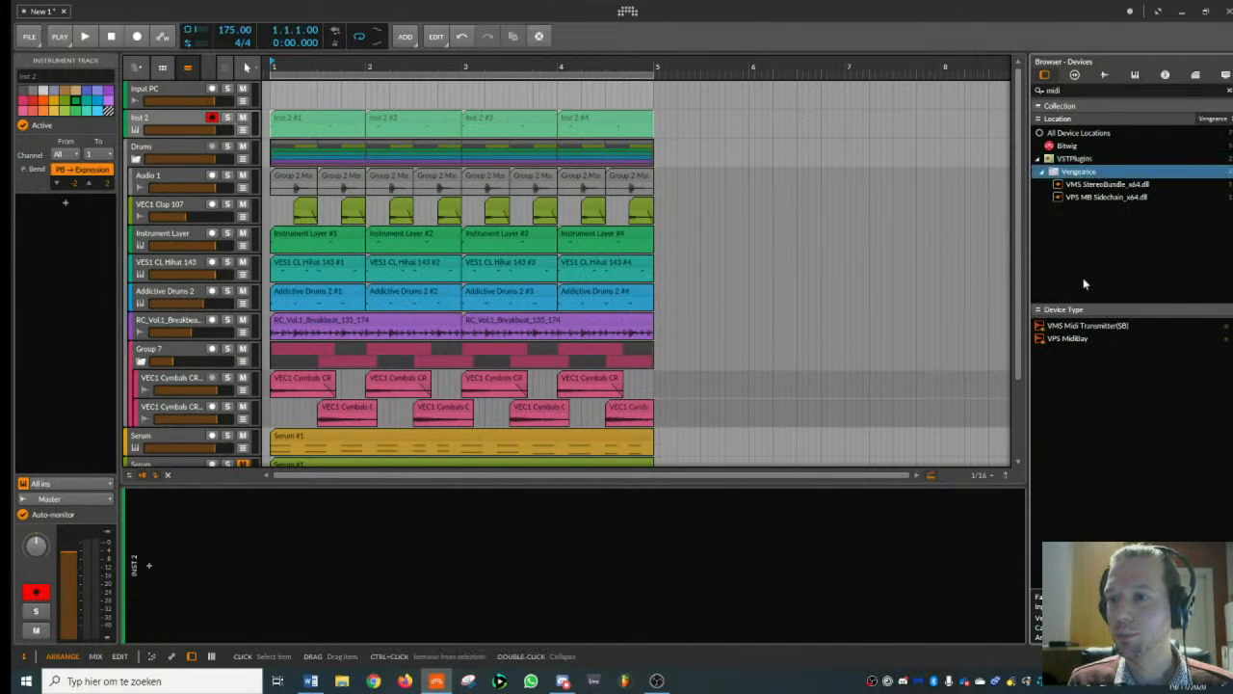
{"action": "double_click", "coordinate": [1075, 338]}
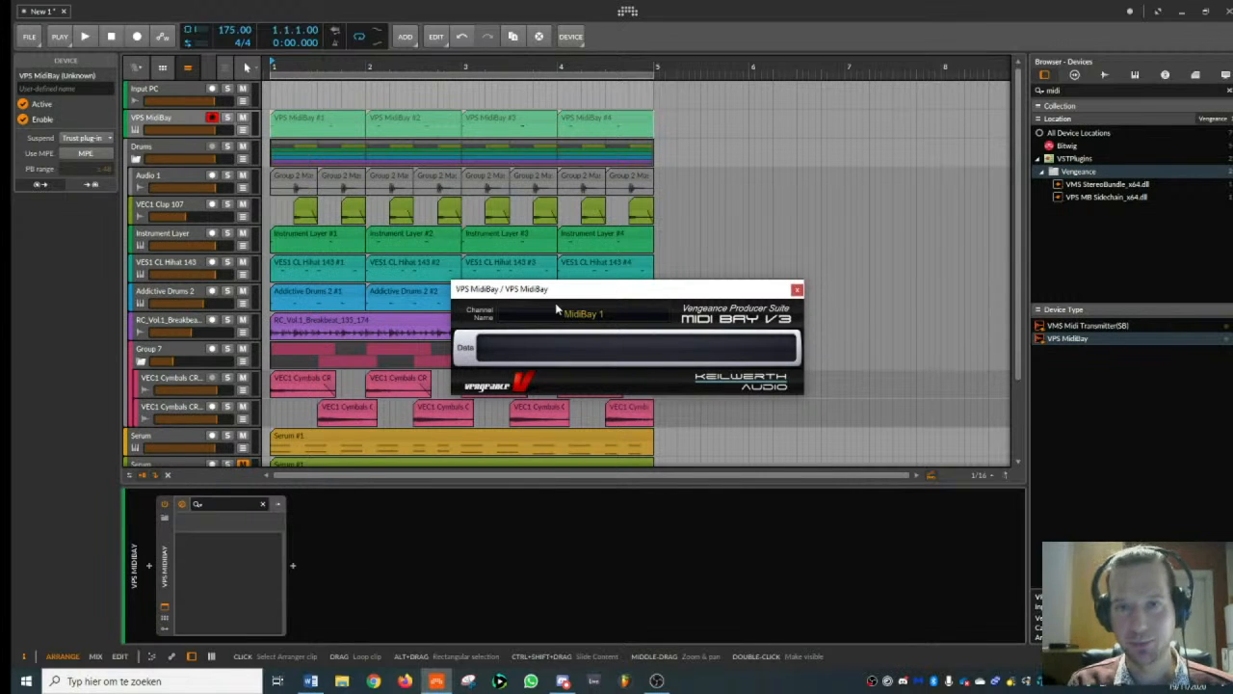
{"action": "left_click", "coordinate": [559, 312]}
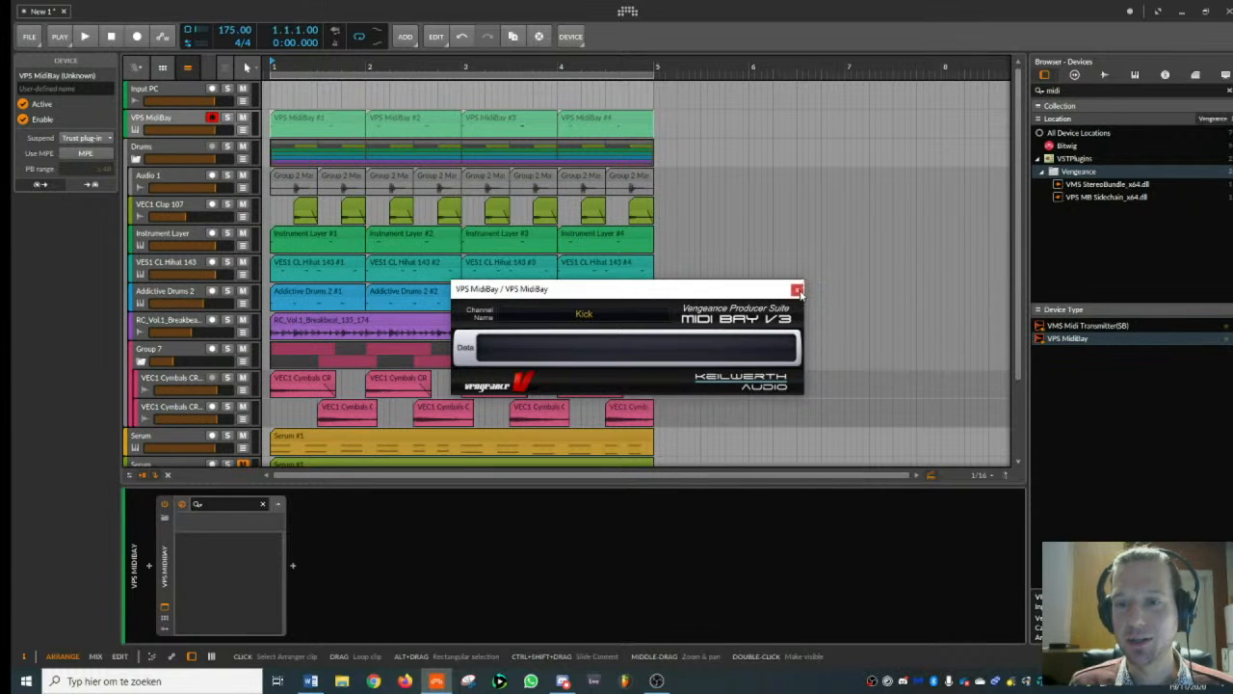
{"action": "left_click", "coordinate": [797, 289]}
- Open the first VPS MidiBay clip in the note editor to inspect its D#2 notes, and return to the track's devices
{"action": "left_click", "coordinate": [154, 118]}
{"action": "left_click", "coordinate": [285, 120]}
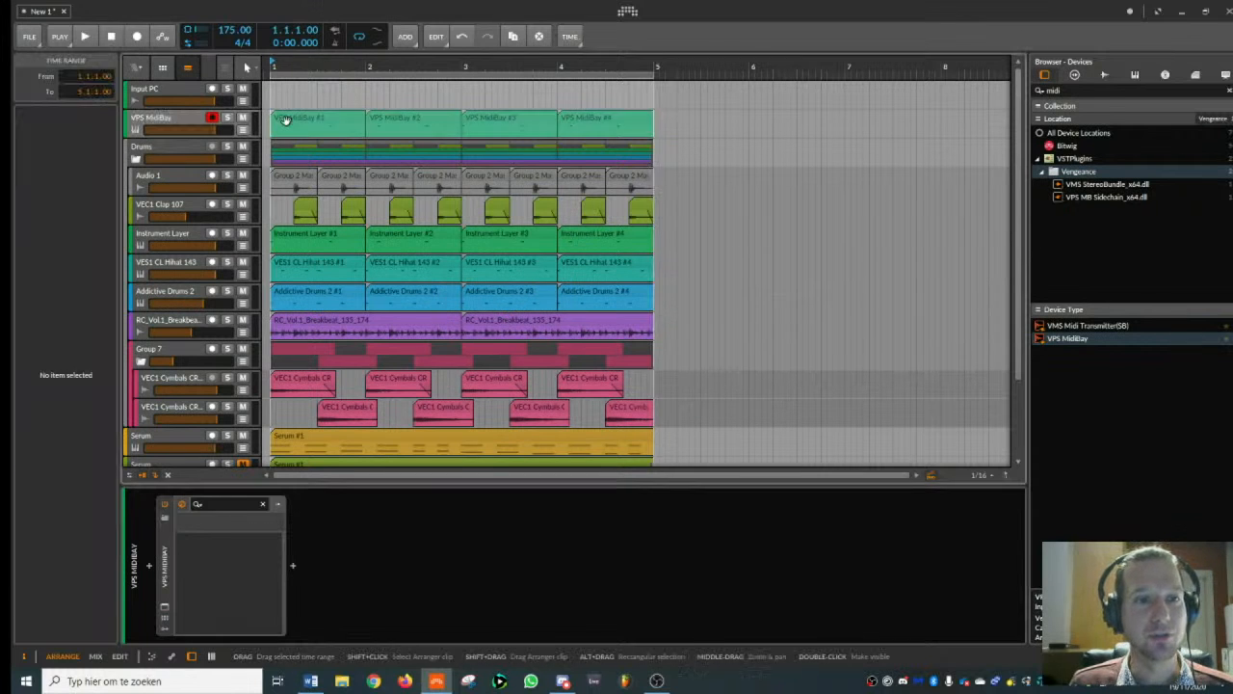
{"action": "double_click", "coordinate": [285, 119]}
{"action": "left_click", "coordinate": [212, 428]}
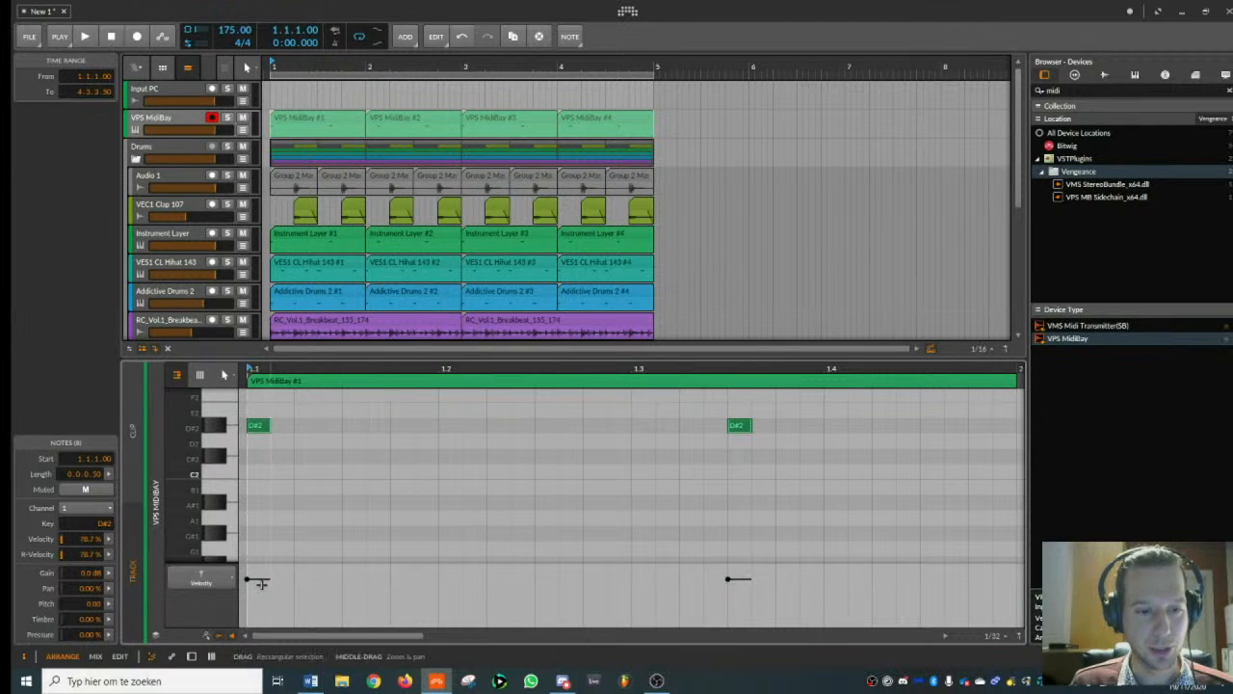
{"action": "double_click", "coordinate": [176, 121]}
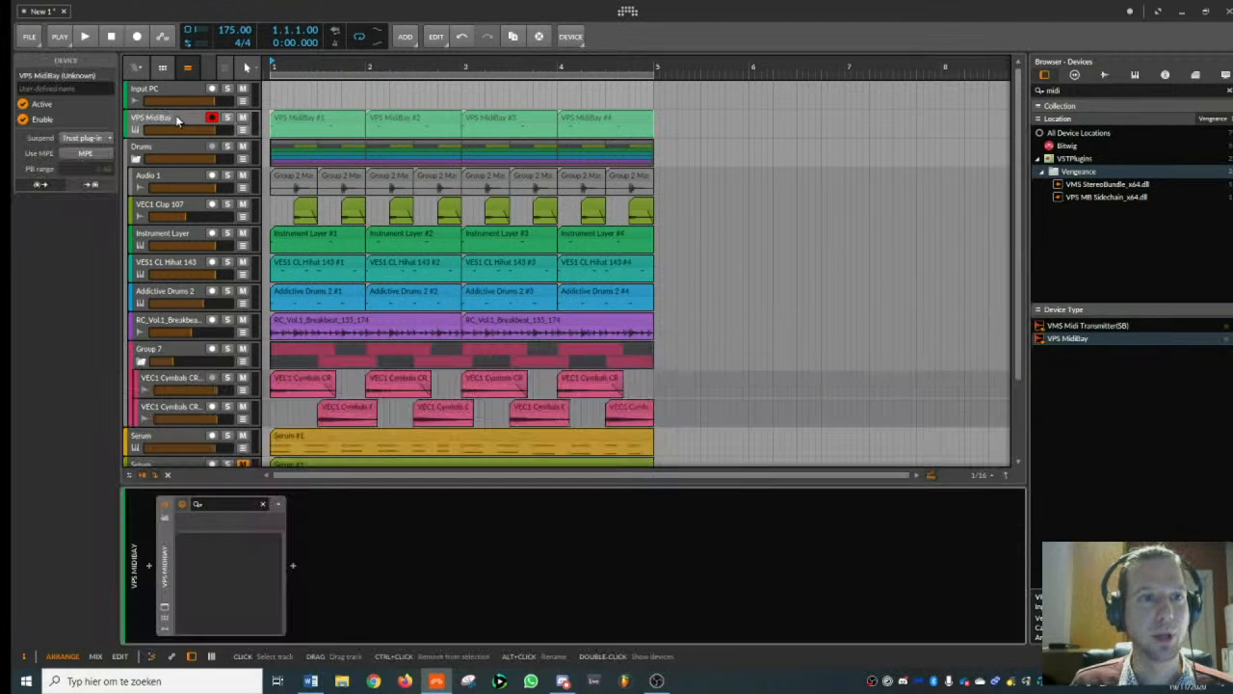
- Add an audio track below VPS MidiBay and name it Bass SC
{"action": "left_click", "coordinate": [177, 118]}
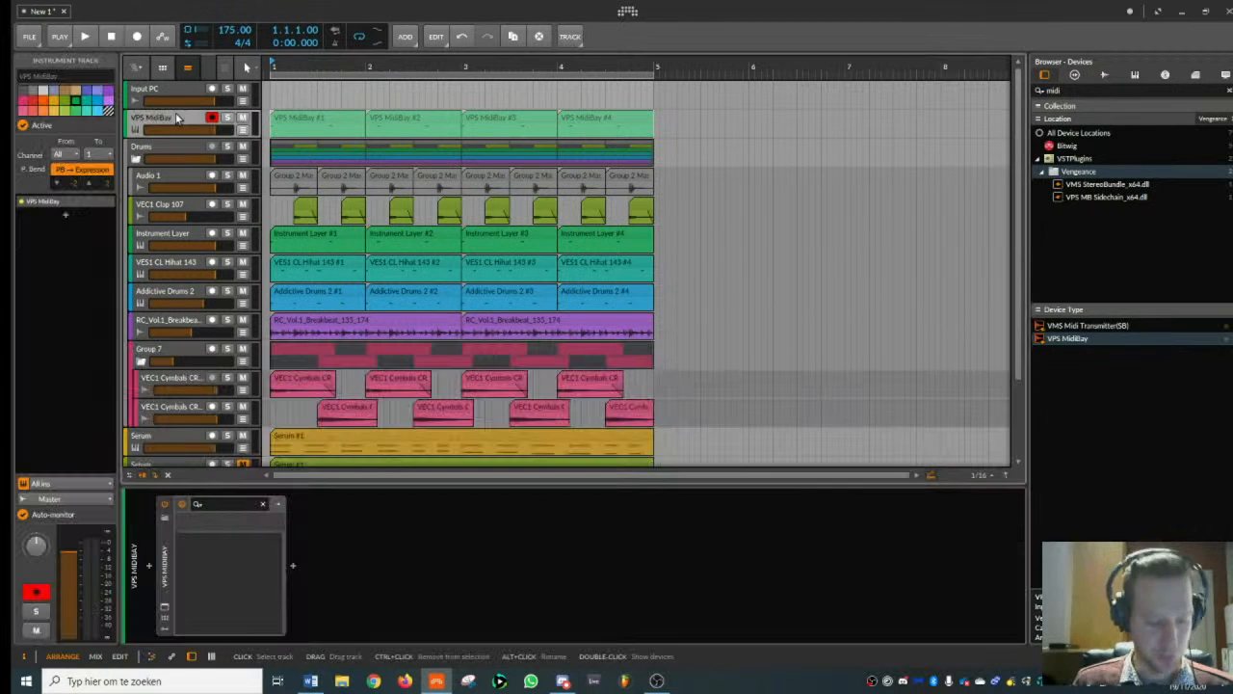
{"action": "key", "text": "ctrl+t"}
{"action": "left_click", "coordinate": [82, 75]}
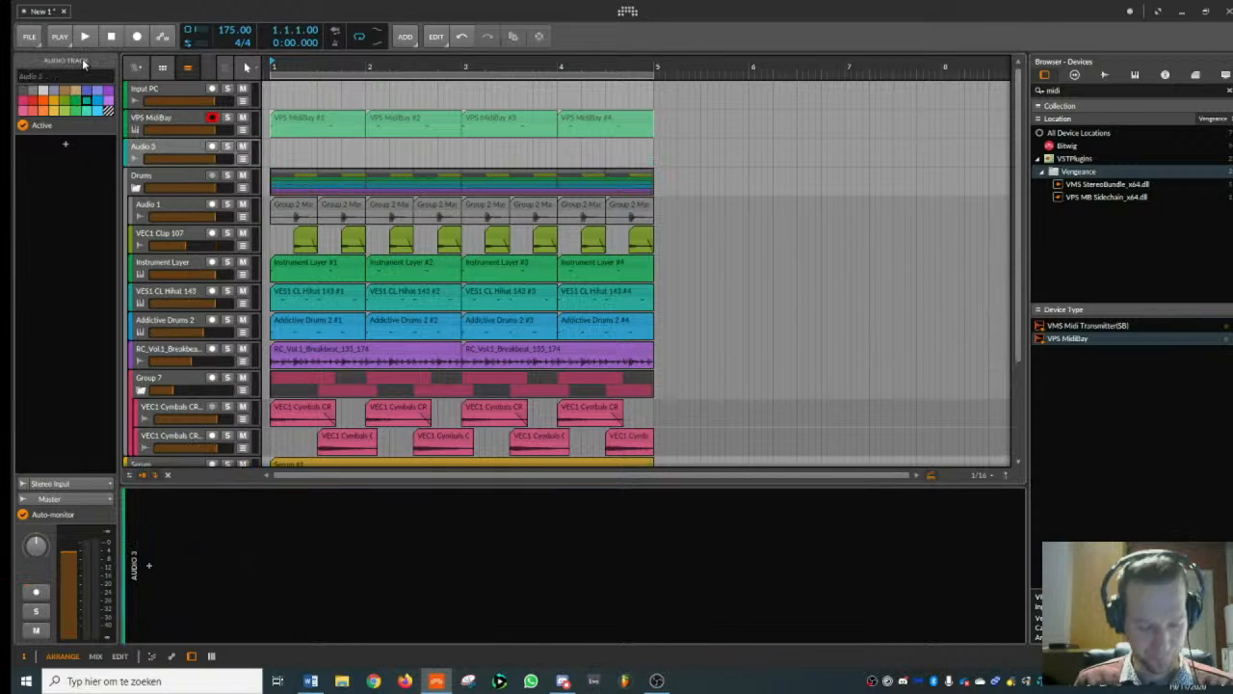
{"action": "type", "text": "Bass SC"}
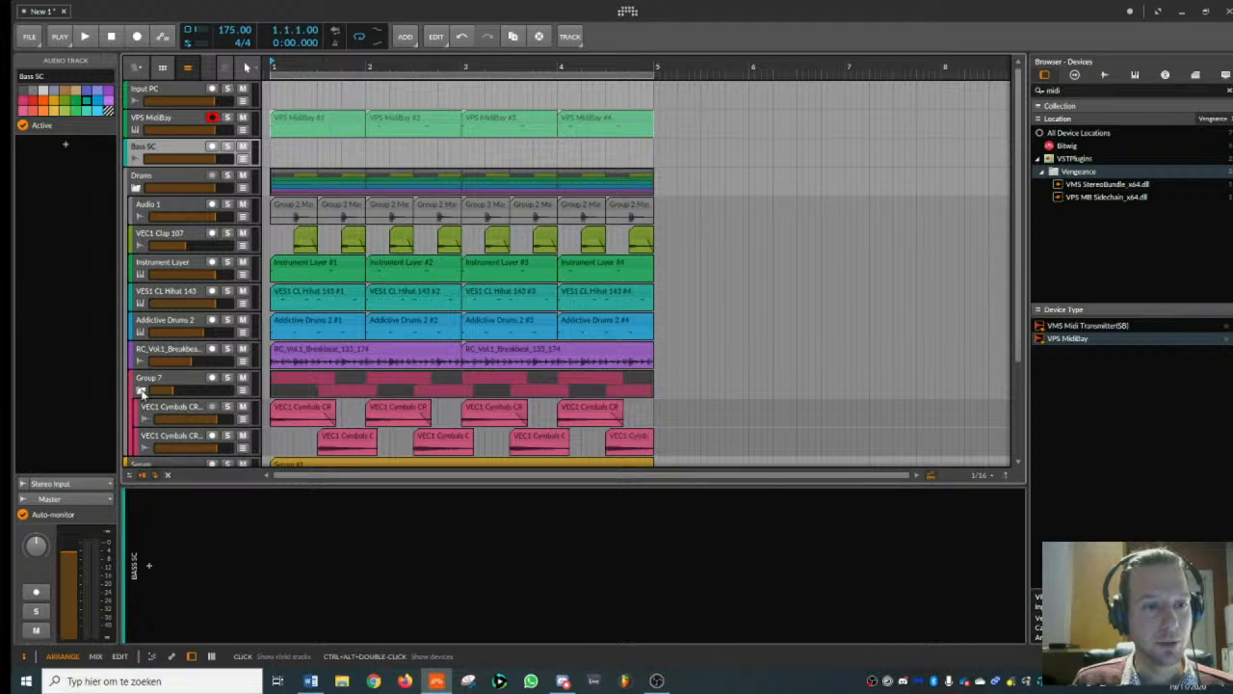
- Collapse the cymbals group, then group the two green Serum bass tracks and name the group Bass Buss
{"action": "left_click", "coordinate": [141, 390]}
{"action": "left_click", "coordinate": [174, 353]}
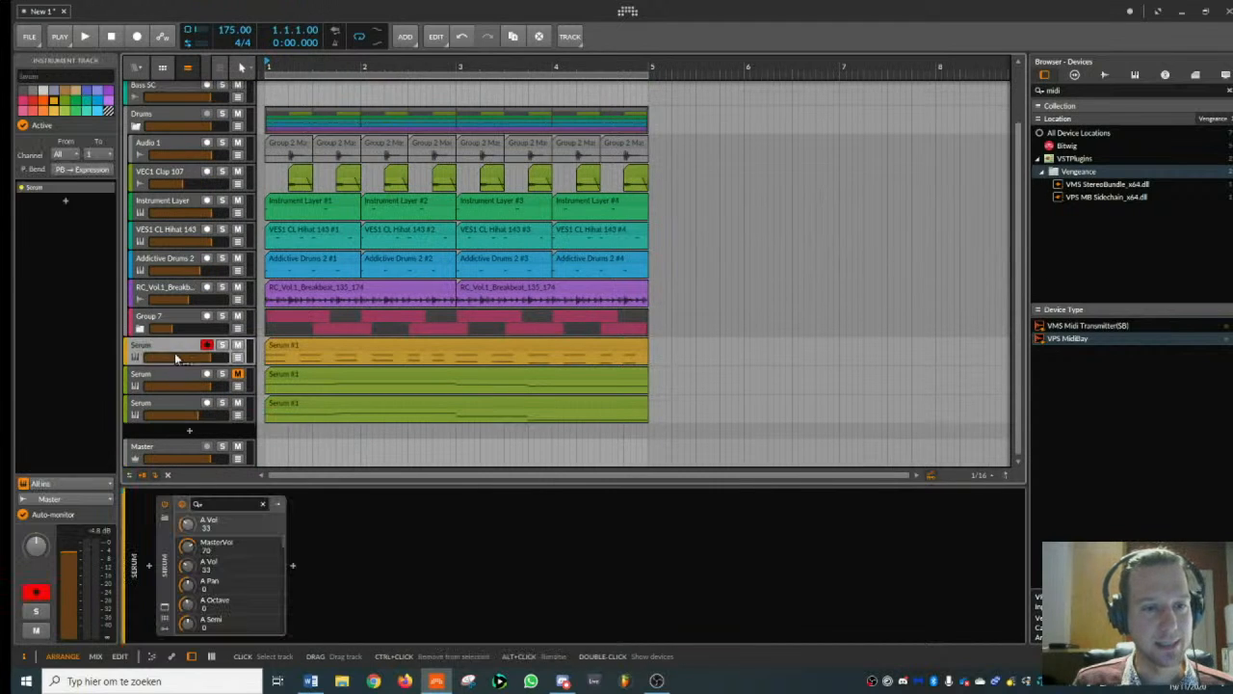
{"action": "left_click", "coordinate": [175, 372], "text": "ctrl"}
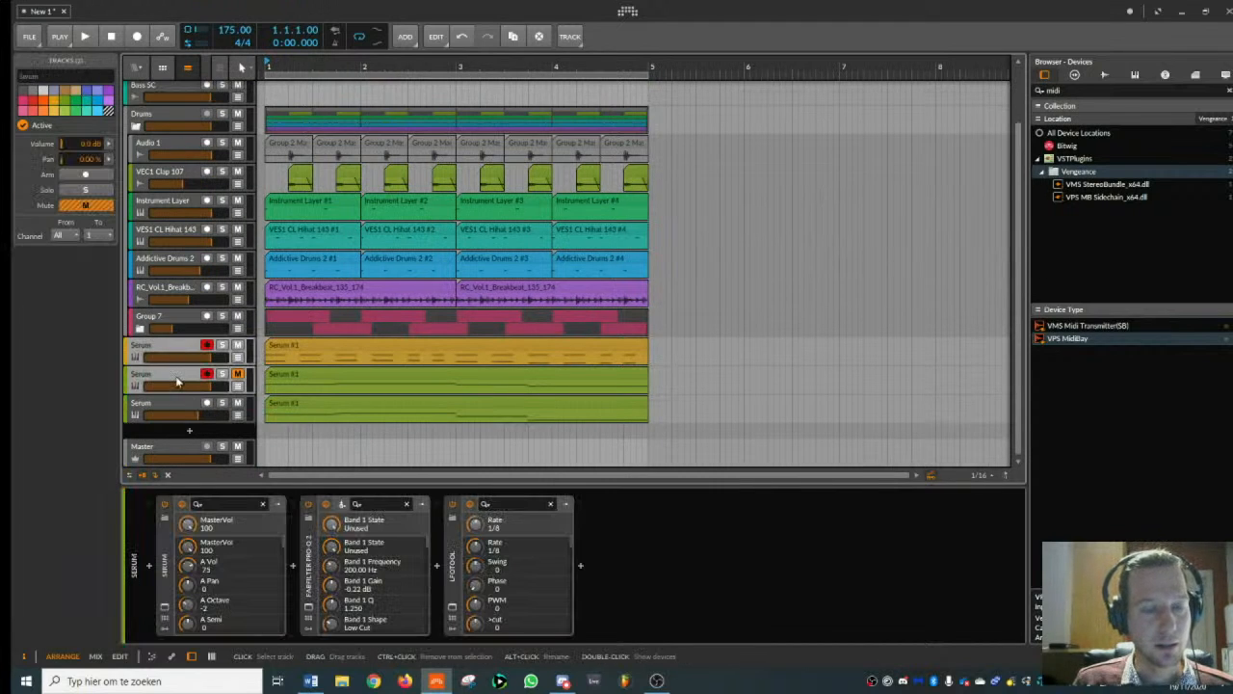
{"action": "left_click", "coordinate": [176, 361], "text": "ctrl"}
{"action": "left_click", "coordinate": [175, 400], "text": "ctrl"}
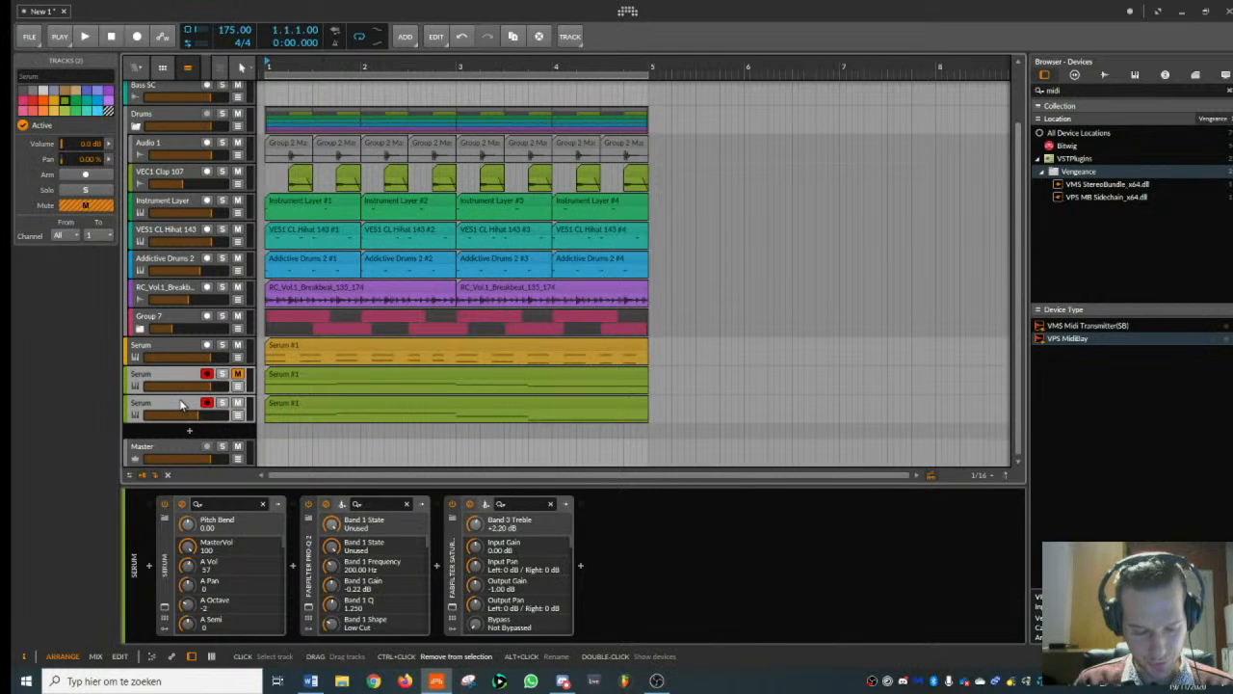
{"action": "key", "text": "ctrl+g"}
{"action": "left_click", "coordinate": [86, 76]}
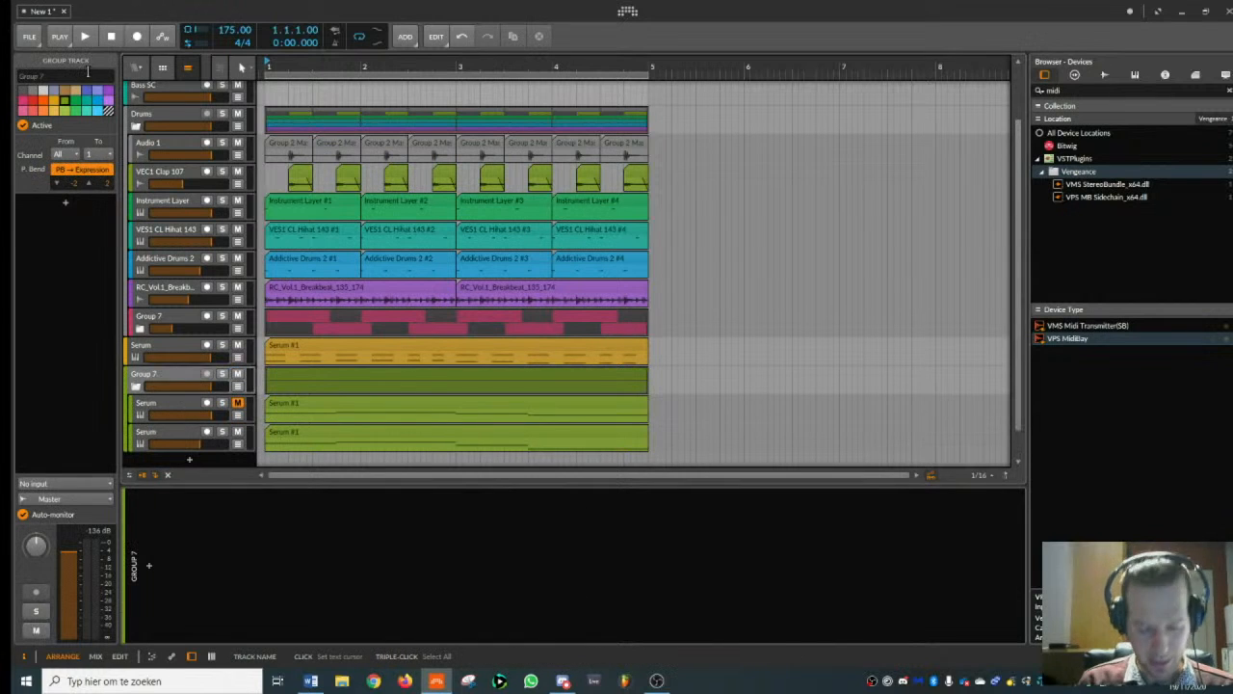
{"action": "type", "text": "Bass Buss"}
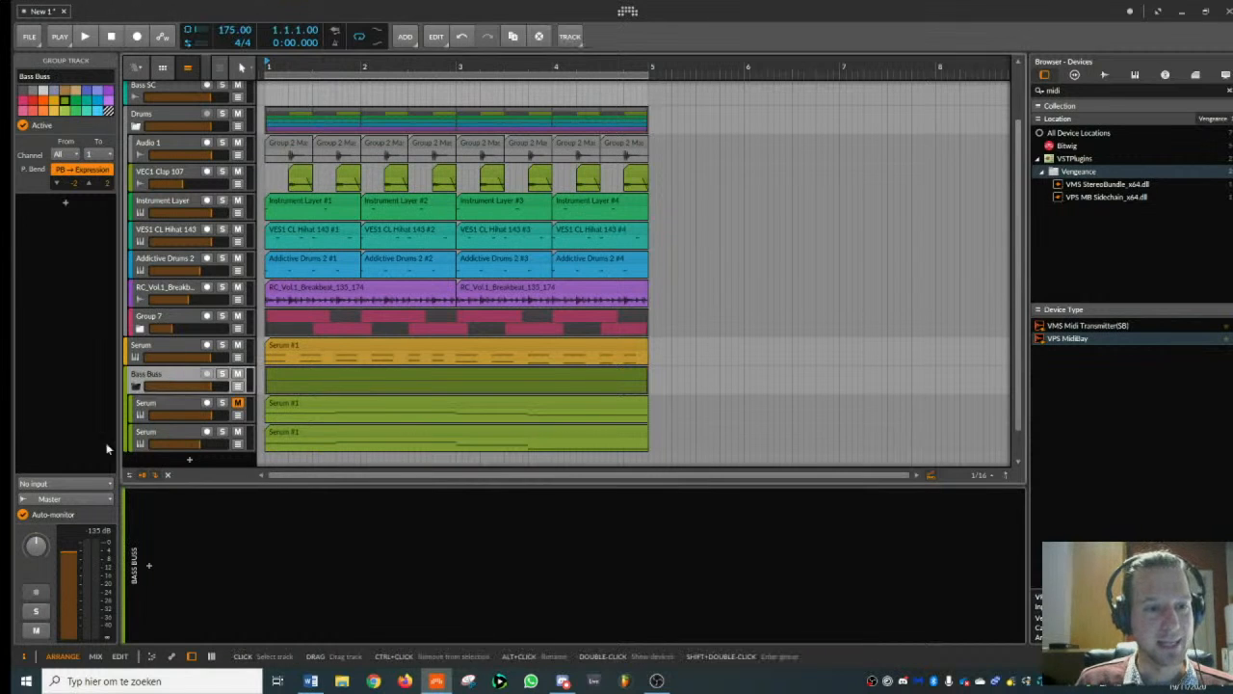
- Route the output of the Bass Buss group to the Bass SC track
{"action": "left_click", "coordinate": [89, 499]}
{"action": "left_click", "coordinate": [88, 499]}
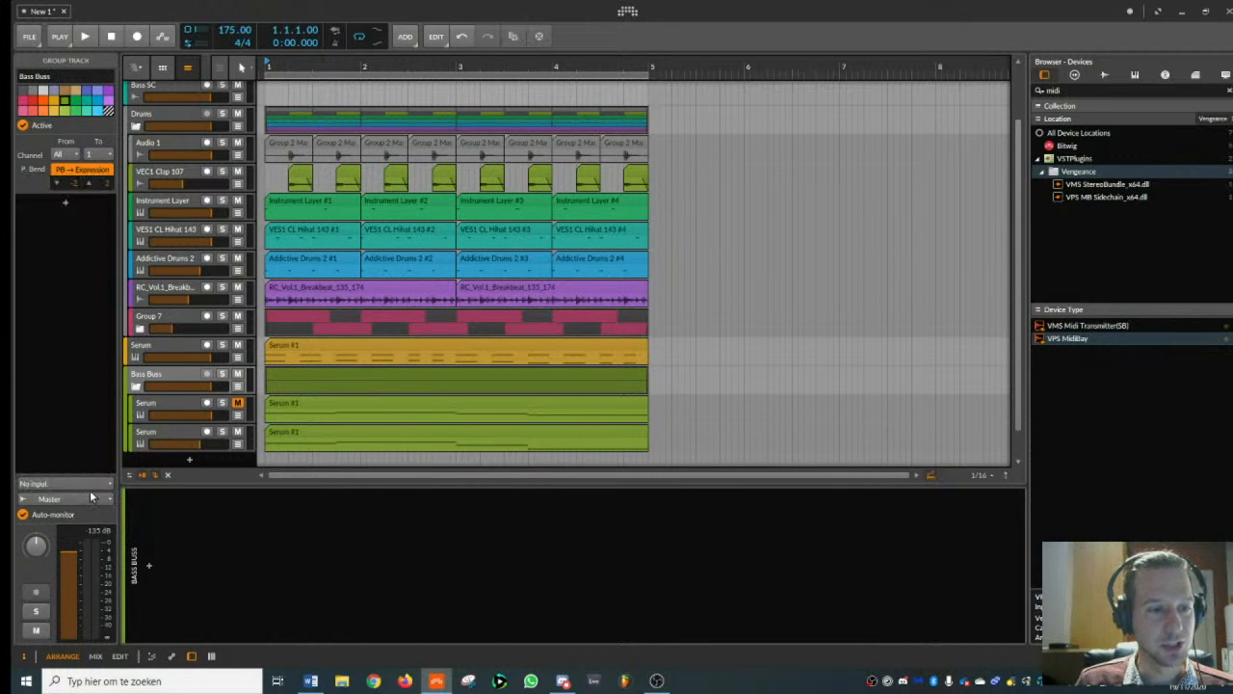
{"action": "left_click", "coordinate": [89, 499]}
{"action": "left_click", "coordinate": [51, 348]}
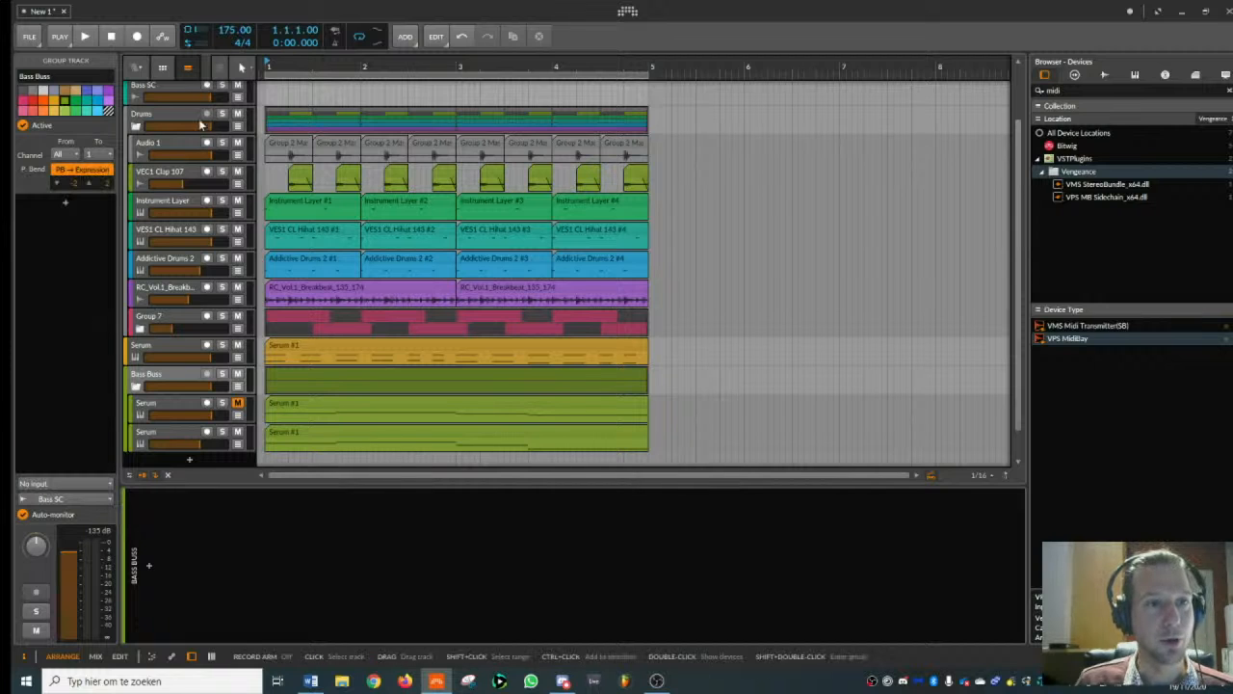
- Play the beat while briefly muting the Bass SC track to check the Bass Buss routing
{"action": "scroll", "coordinate": [199, 122], "scroll_direction": "up", "scroll_amount": 2}
{"action": "left_click", "coordinate": [177, 152]}
{"action": "key", "text": "space"}
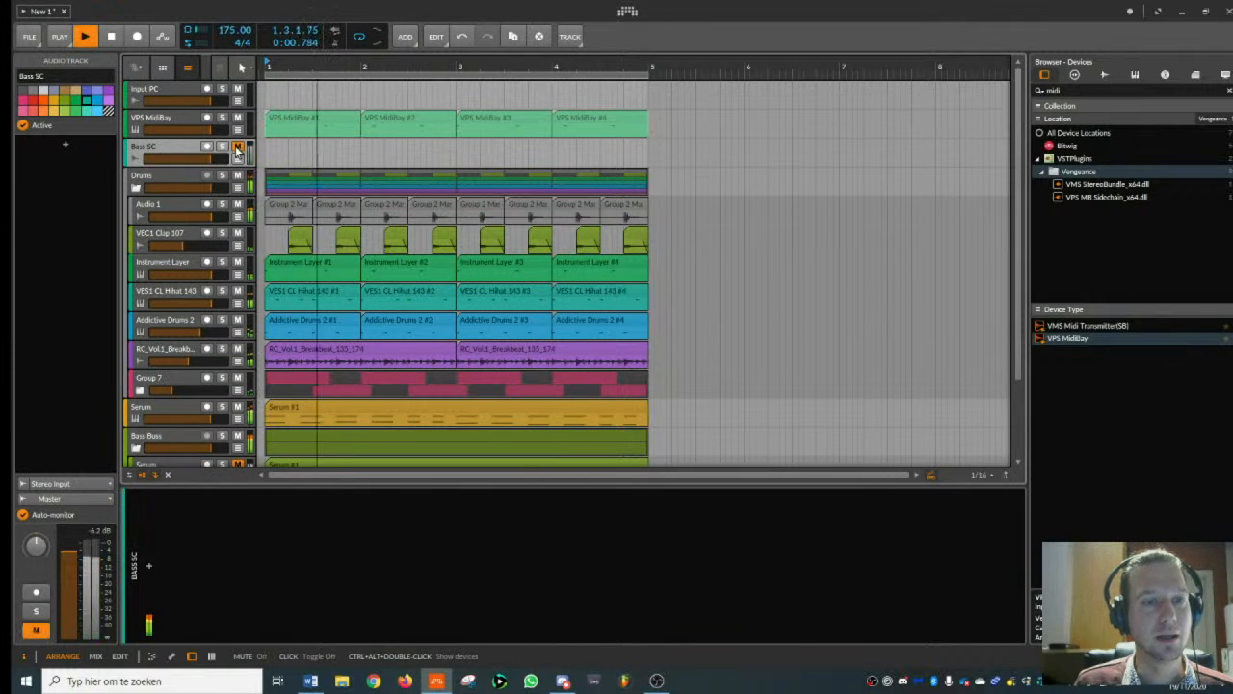
{"action": "key", "text": "space"}
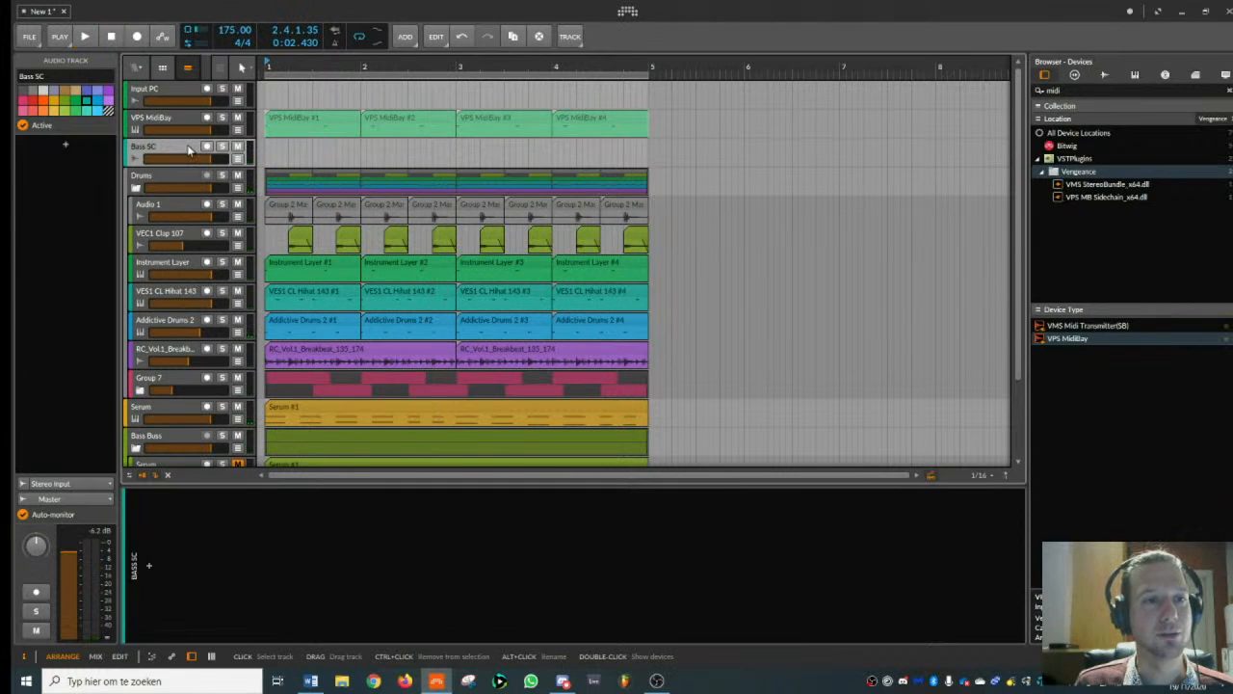
- Find VPS Multiband Sidechain in the device browser and add it to the Bass SC track
{"action": "left_click_drag", "start_coordinate": [1071, 89], "coordinate": [845, 107]}
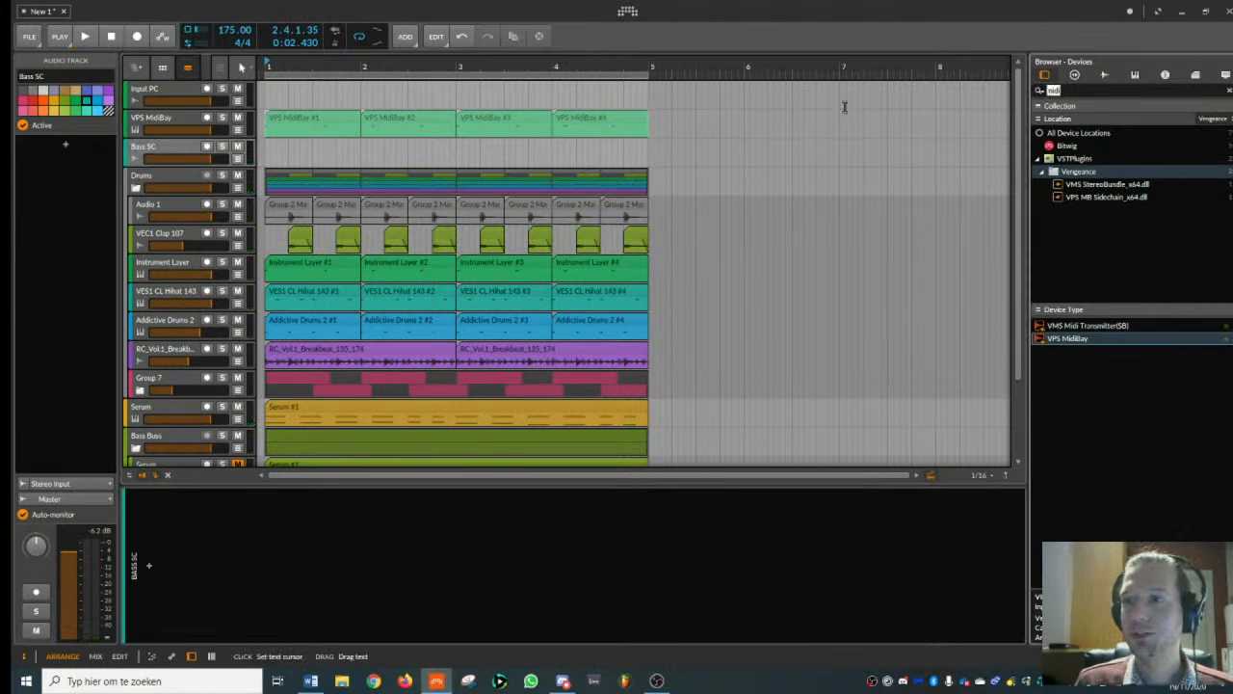
{"action": "type", "text": "veng"}
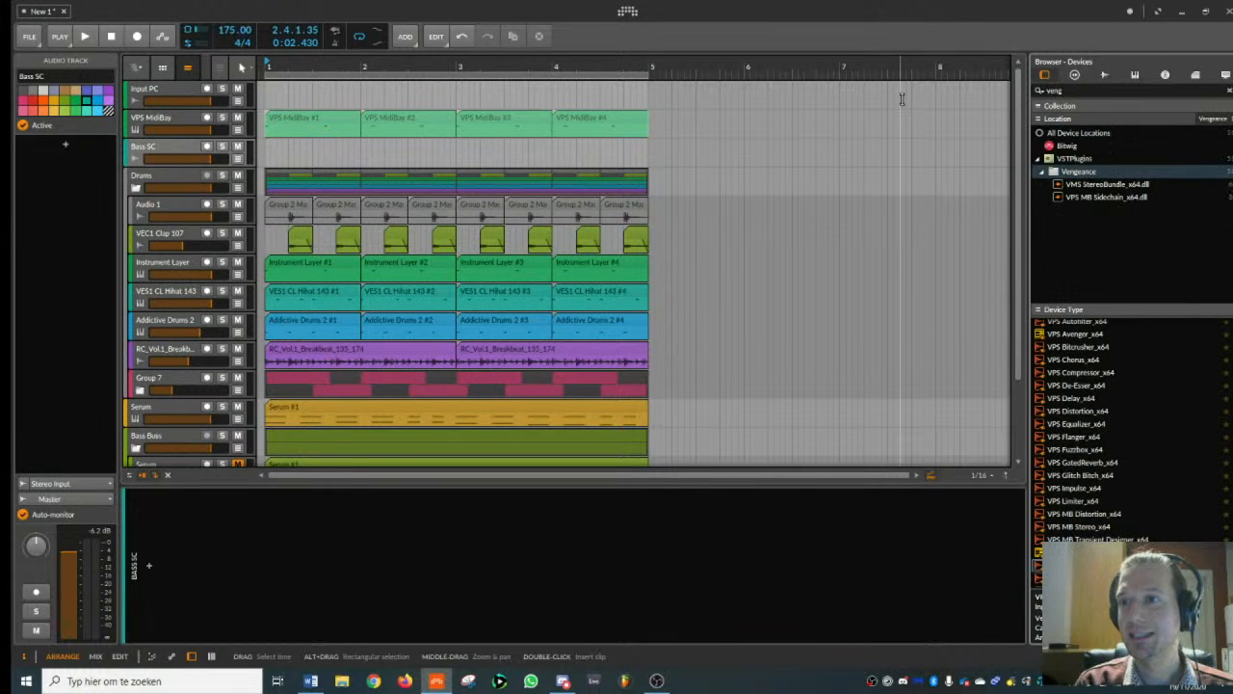
{"action": "key", "text": "BackSpace"}
{"action": "key", "text": "BackSpace"}
{"action": "key", "text": "BackSpace"}
{"action": "type", "text": "ps m"}
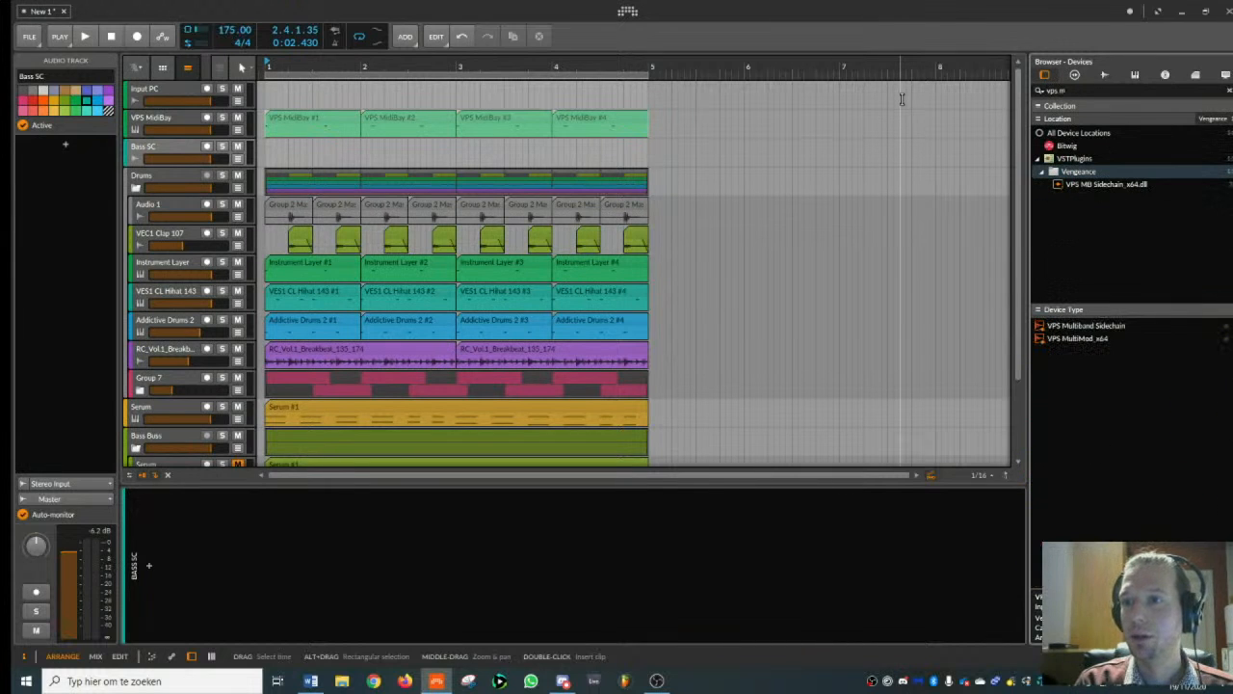
{"action": "type", "text": "b"}
{"action": "double_click", "coordinate": [1104, 377]}
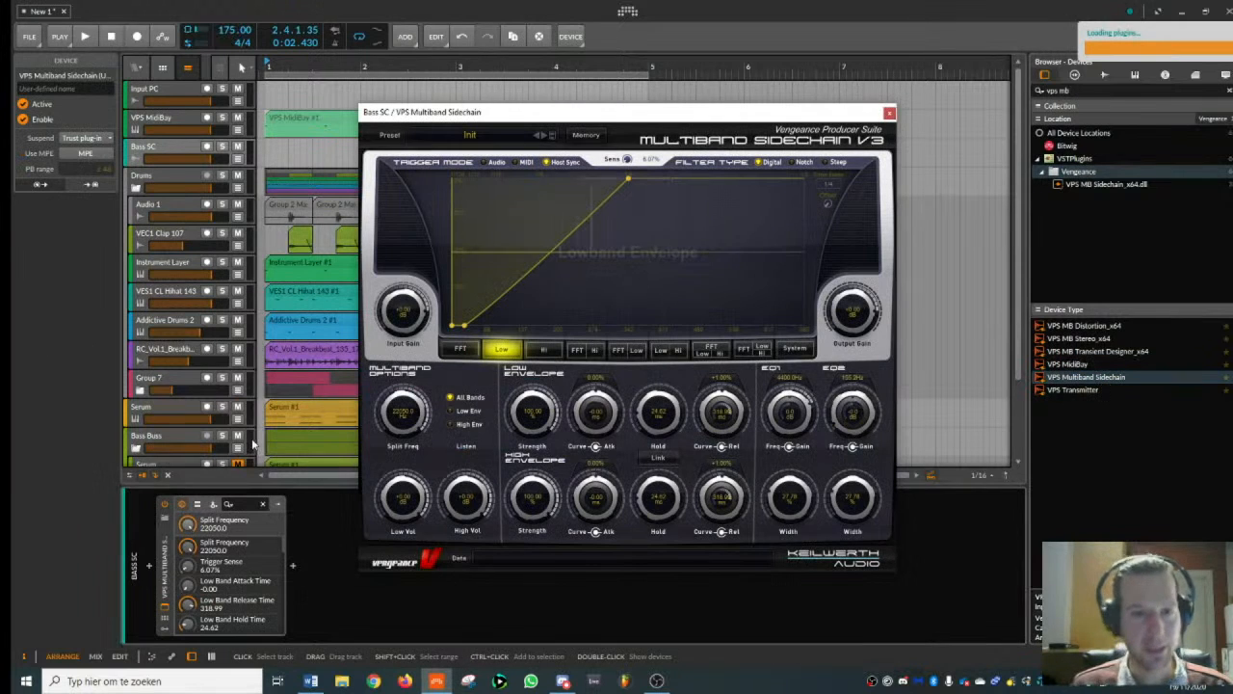
- Set the sidechain to MIDI trigger, low-band attack 6.25 ms, hold 40.86 ms and release 38.61 ms, and split frequency 468.9 Hz
{"action": "left_click_drag", "start_coordinate": [629, 179], "coordinate": [494, 181]}
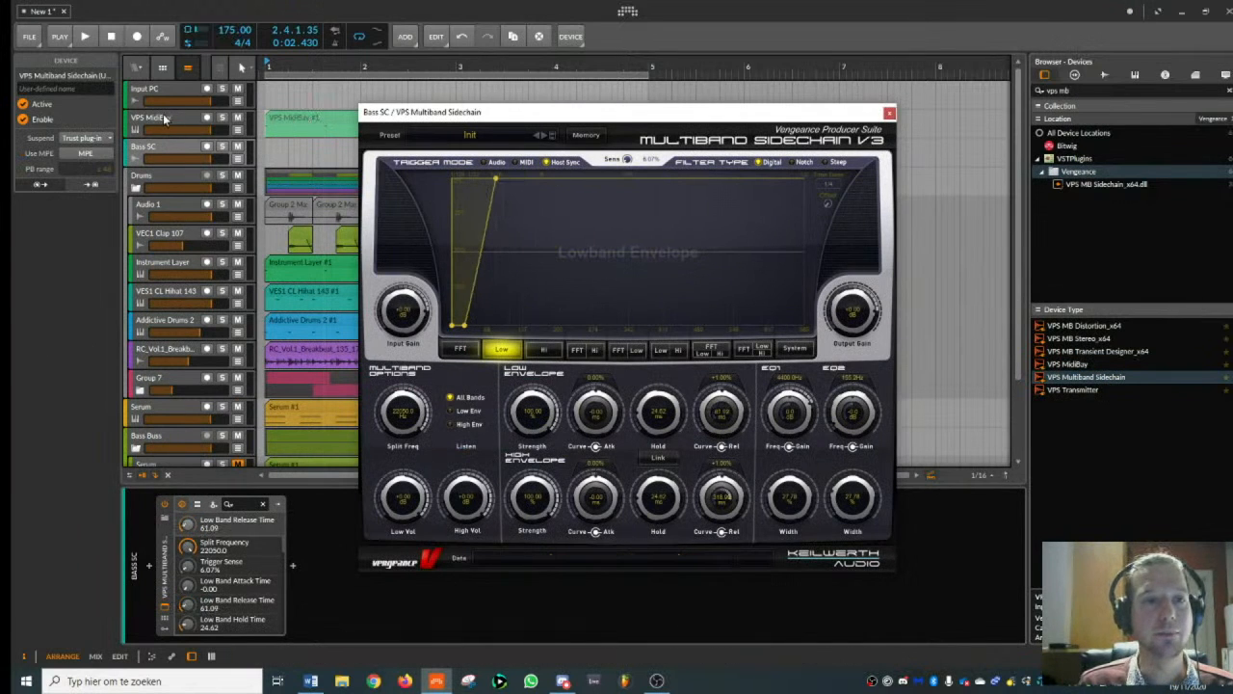
{"action": "left_click", "coordinate": [525, 162]}
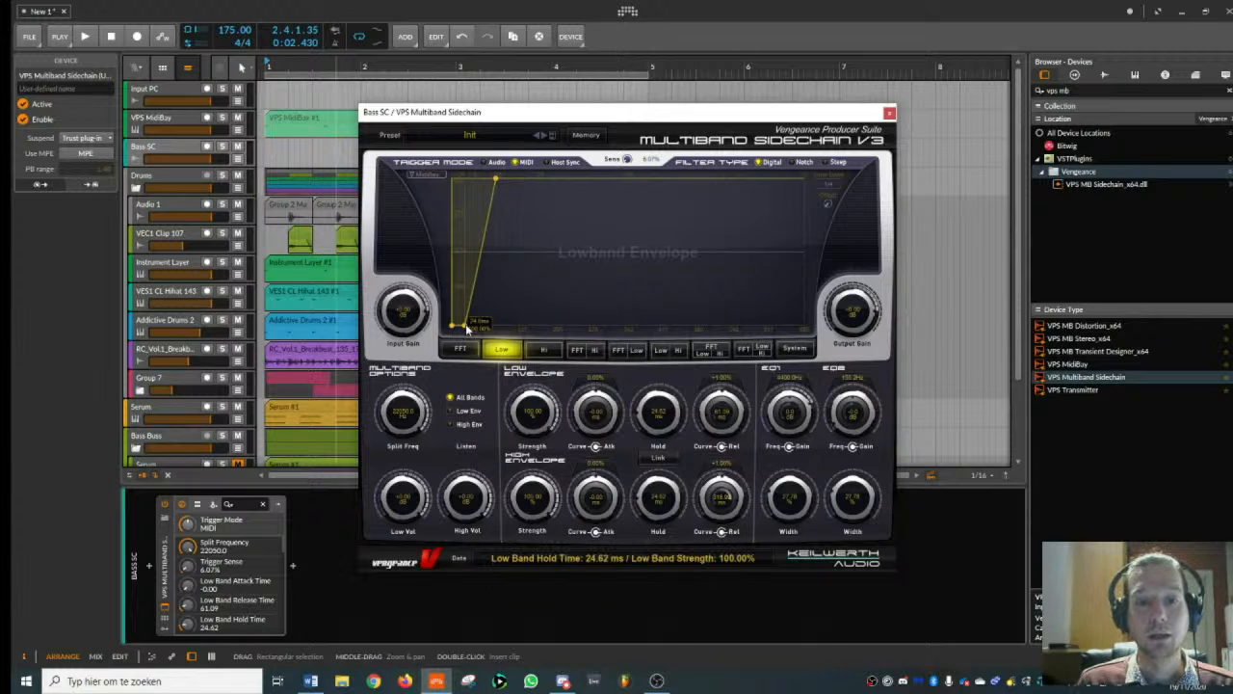
{"action": "mouse_move", "coordinate": [468, 329]}
{"action": "left_mouse_down"}
{"action": "mouse_move", "coordinate": [479, 331]}
{"action": "mouse_move", "coordinate": [455, 327]}
{"action": "left_mouse_up"}
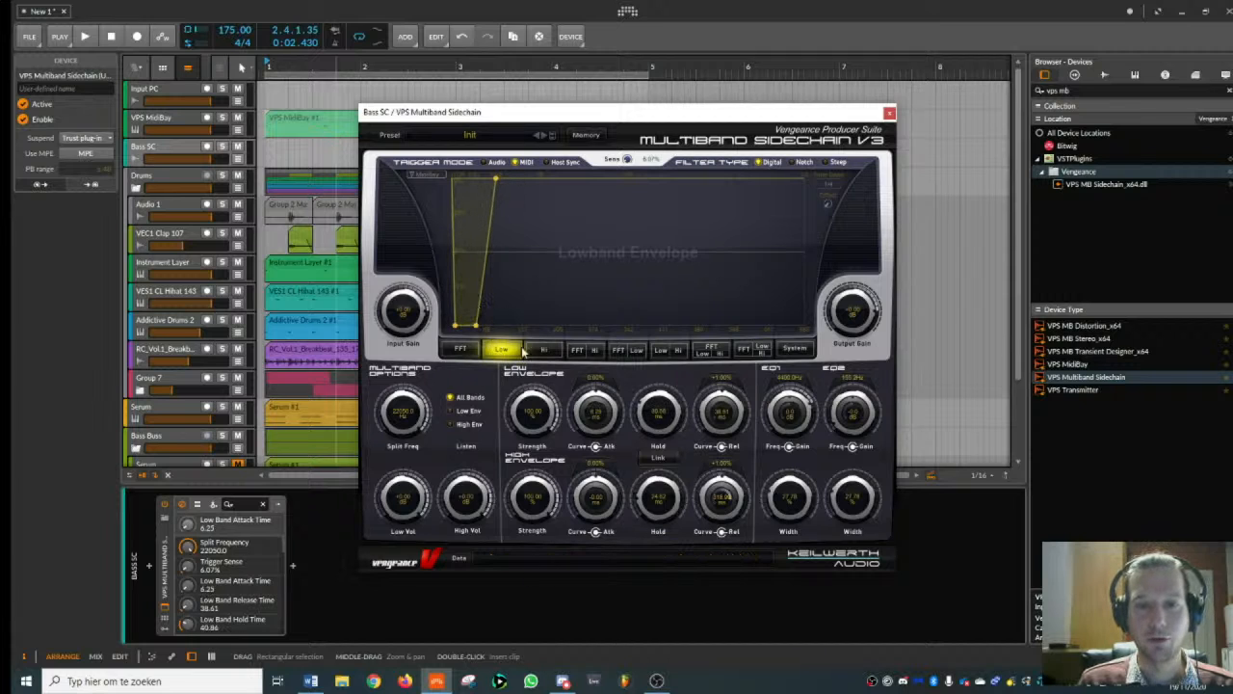
{"action": "left_click_drag", "start_coordinate": [404, 421], "coordinate": [412, 496]}
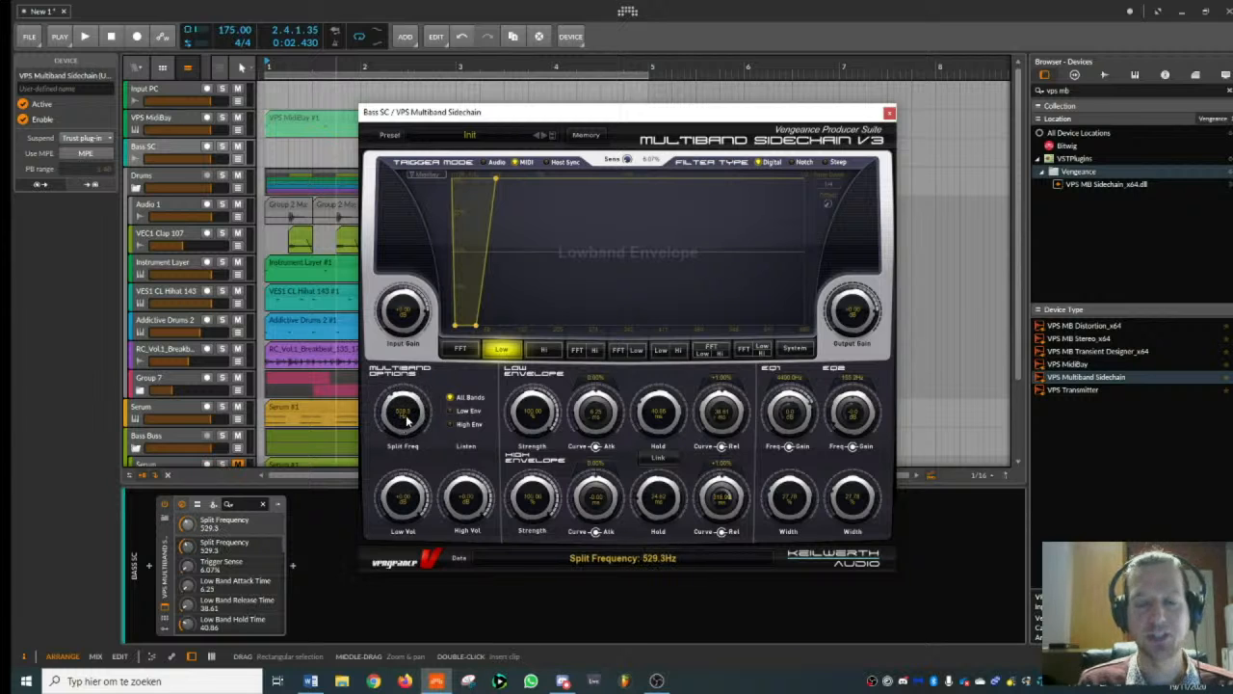
{"action": "left_click_drag", "start_coordinate": [409, 416], "coordinate": [410, 424]}
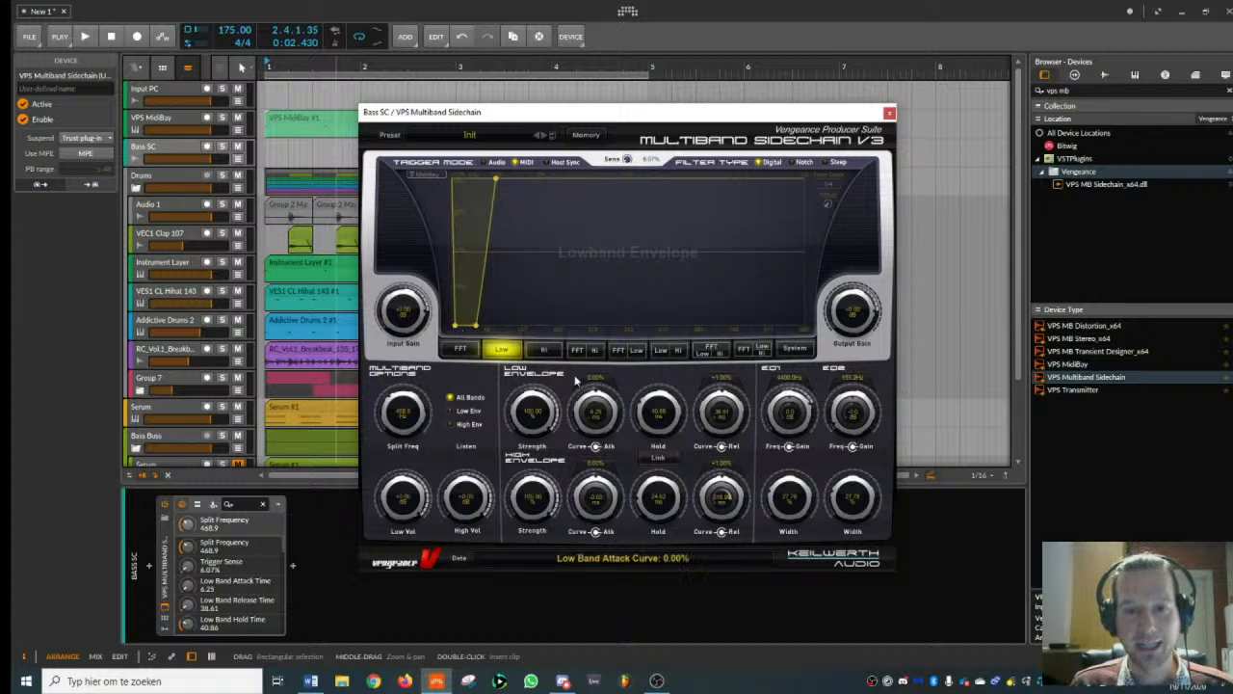
- Shorten the high-band envelope's release and reduce its strength, and return to the low-band envelope
{"action": "left_click", "coordinate": [544, 349]}
{"action": "left_click_drag", "start_coordinate": [634, 180], "coordinate": [450, 218]}
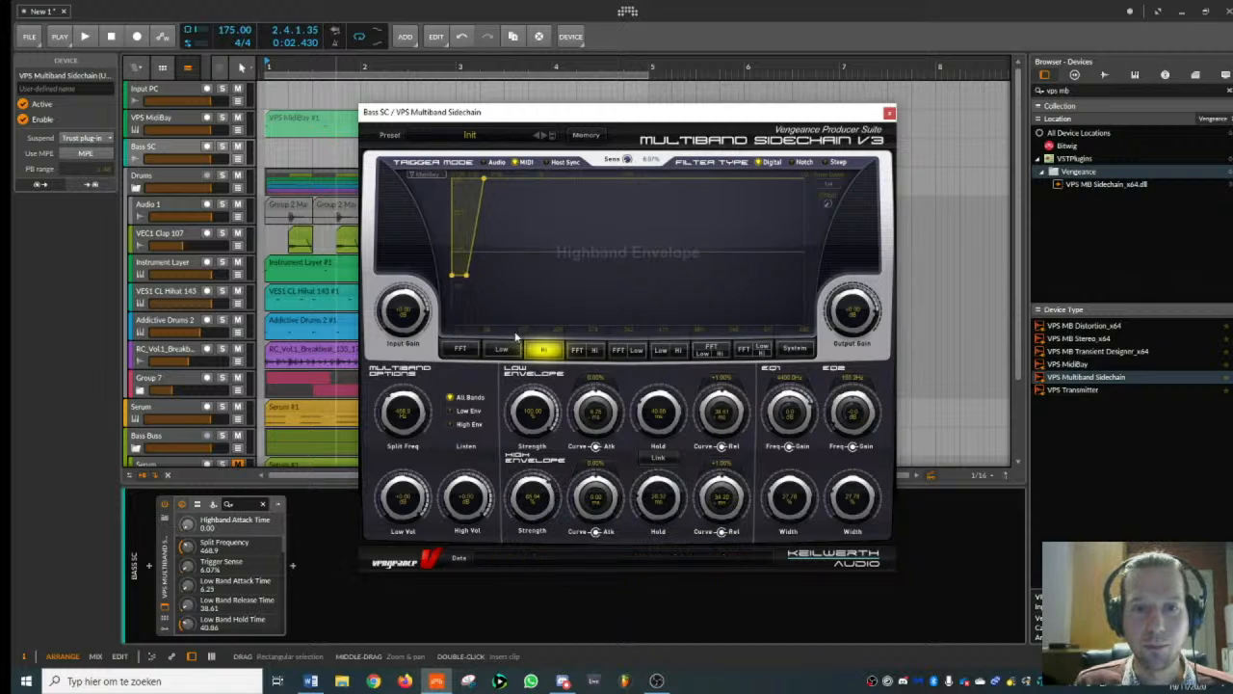
{"action": "left_click", "coordinate": [509, 351]}
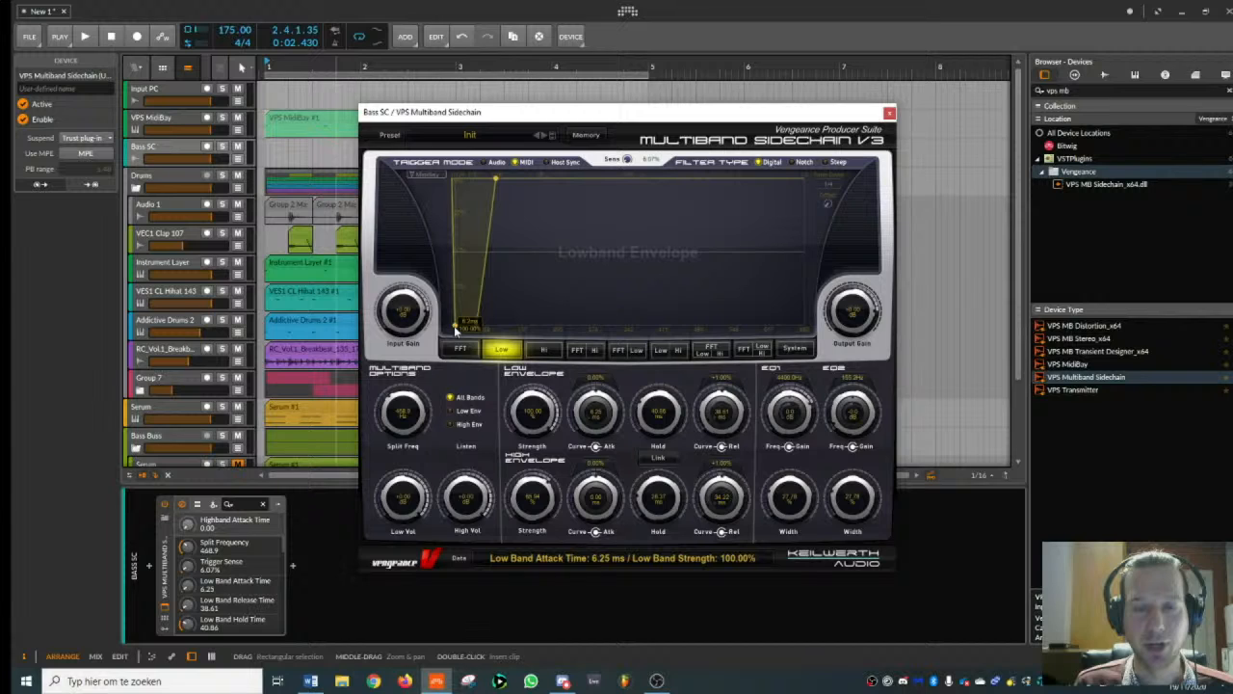
- Play the beat to hear the bass ducking, and close the sidechain plugin window
{"action": "key", "text": "space"}
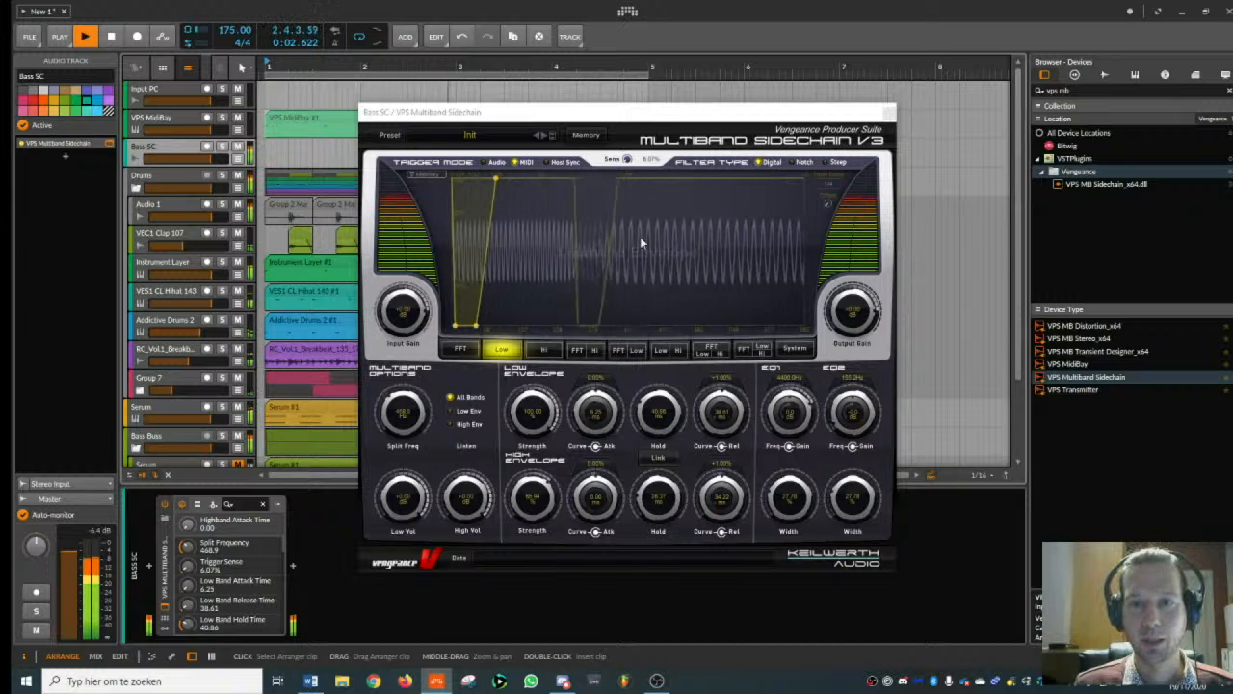
{"action": "key", "text": "space"}
{"action": "left_click", "coordinate": [890, 114]}
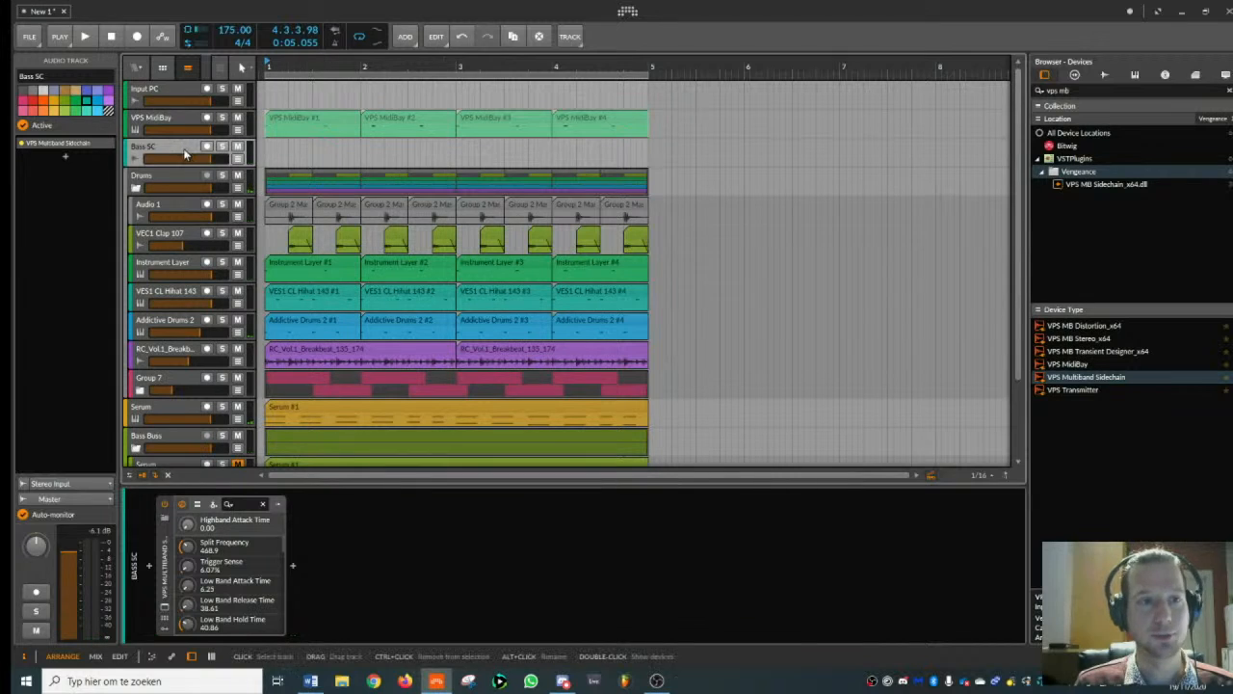
- Add an instrument track below VPS MidiBay and load a second VPS MidiBay on it
{"action": "left_click", "coordinate": [193, 121]}
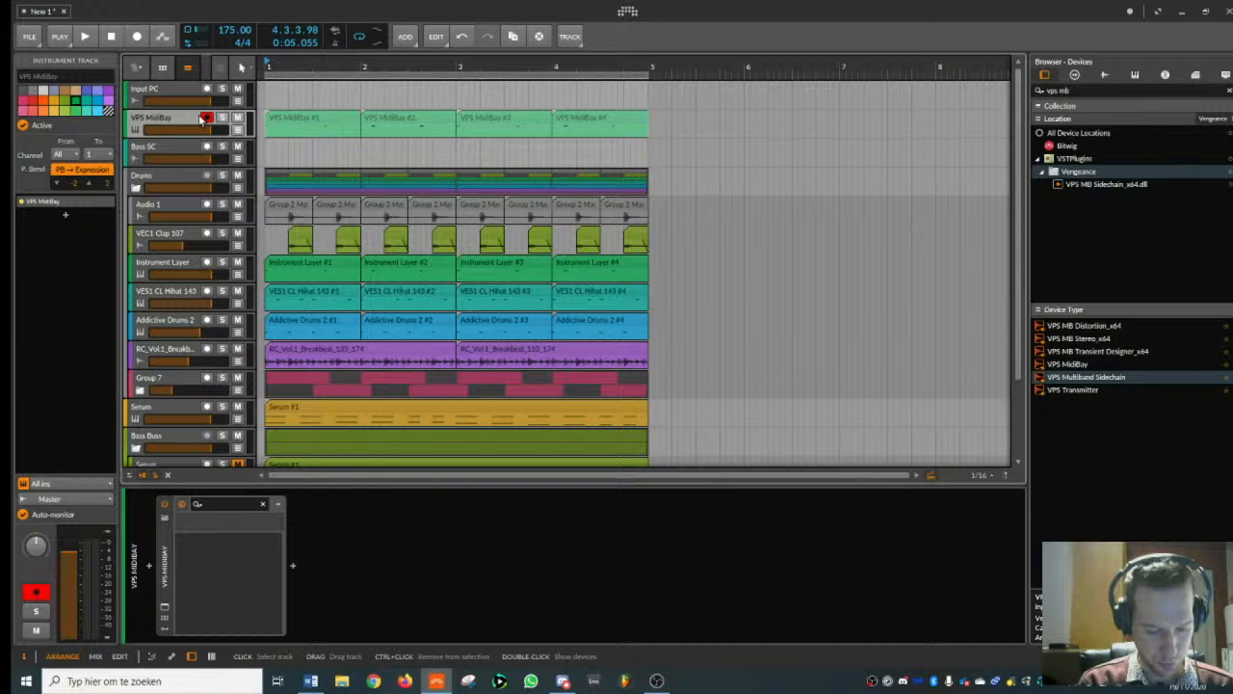
{"action": "type", "text": "midi"}
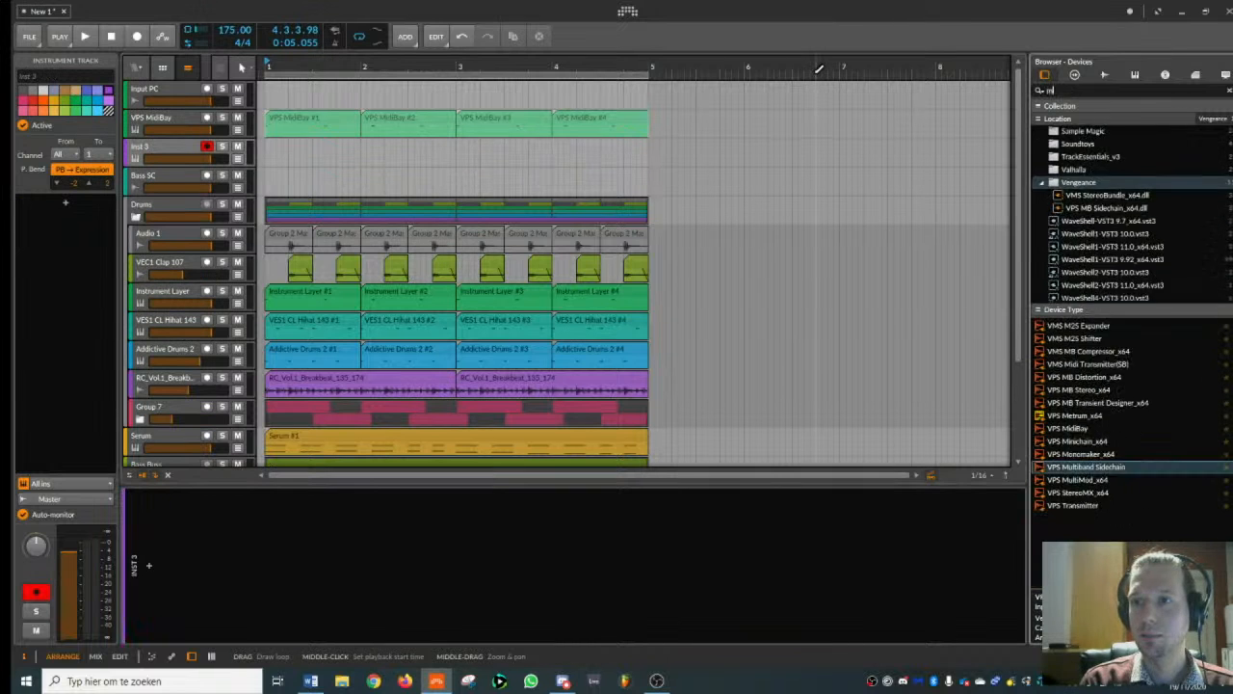
{"action": "double_click", "coordinate": [1068, 338]}
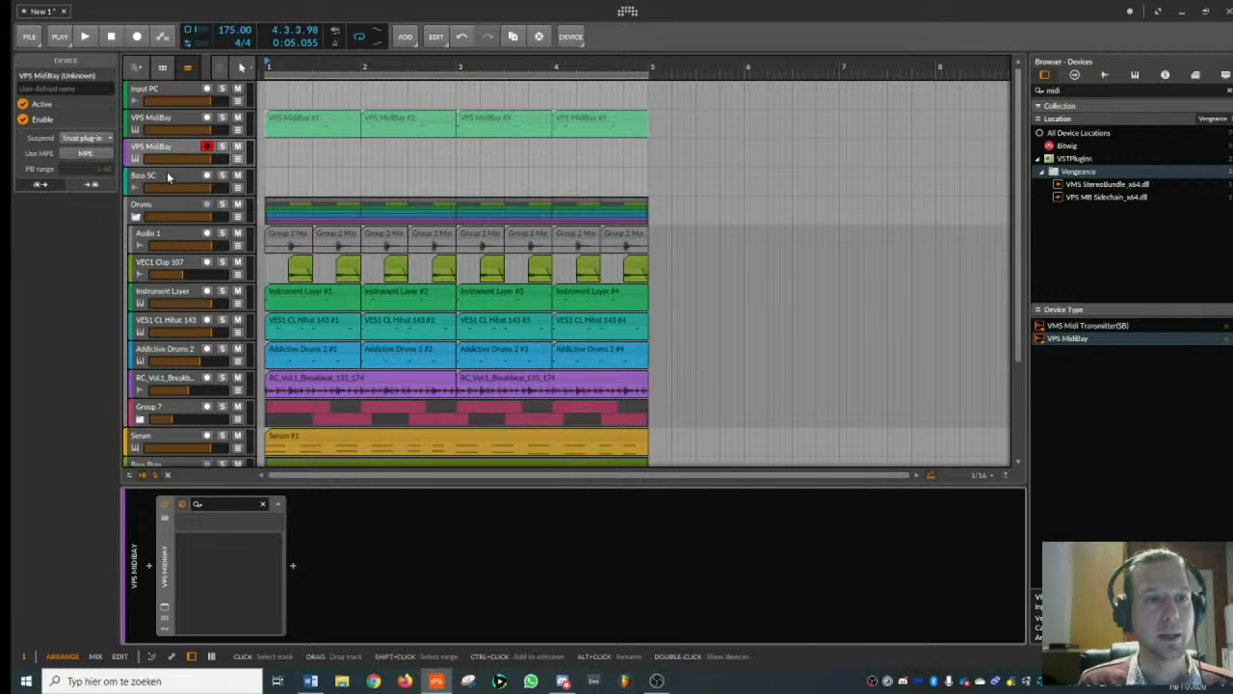
- Add a second VPS Multiband Sidechain after the first one on the Bass SC track
{"action": "left_click", "coordinate": [168, 176]}
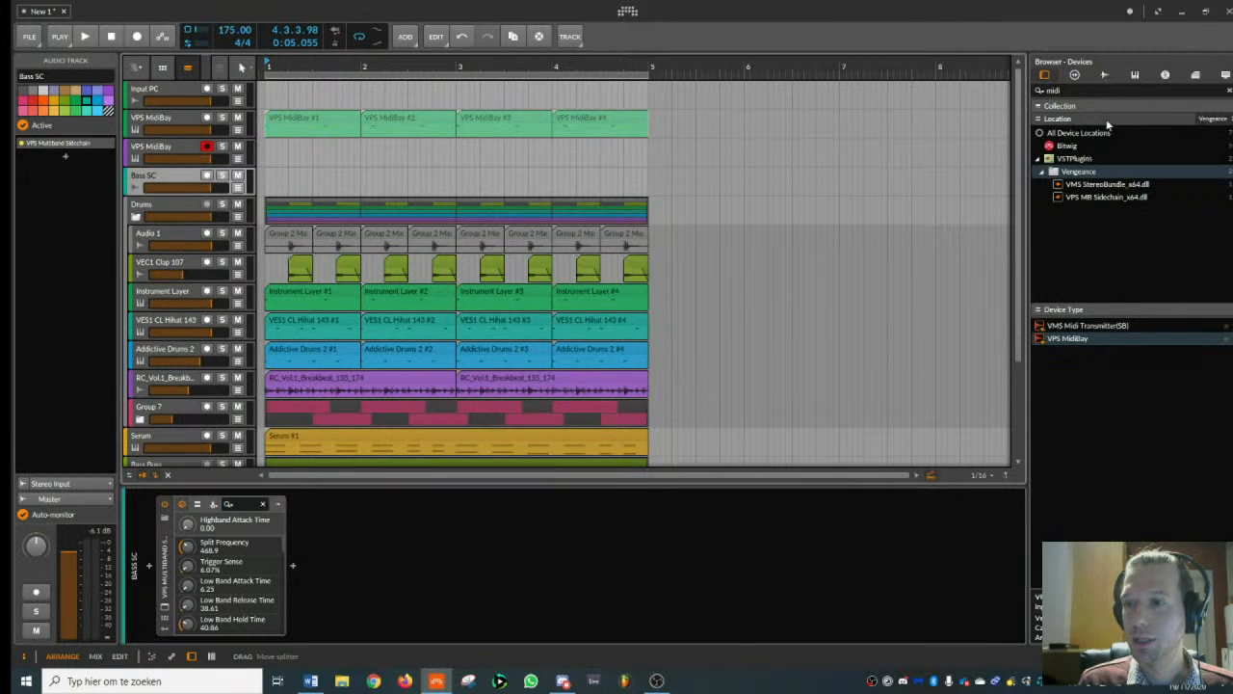
{"action": "left_click_drag", "start_coordinate": [1068, 90], "coordinate": [785, 90]}
{"action": "type", "text": "mb "}
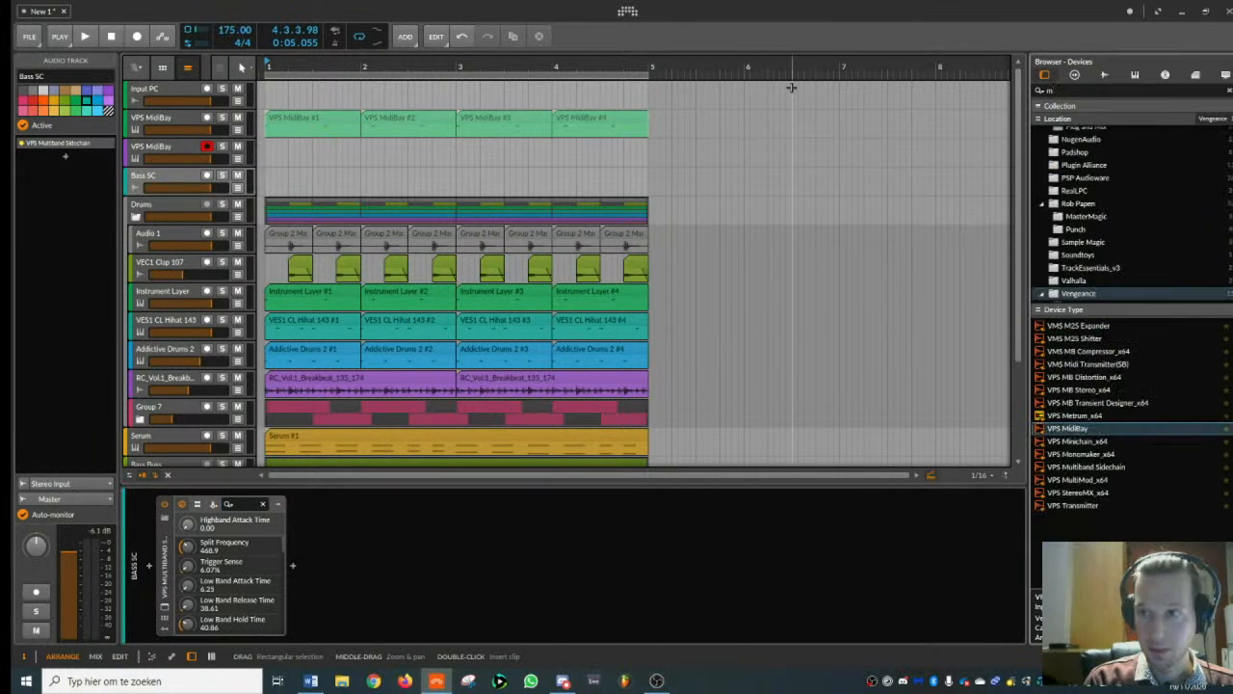
{"action": "type", "text": "s"}
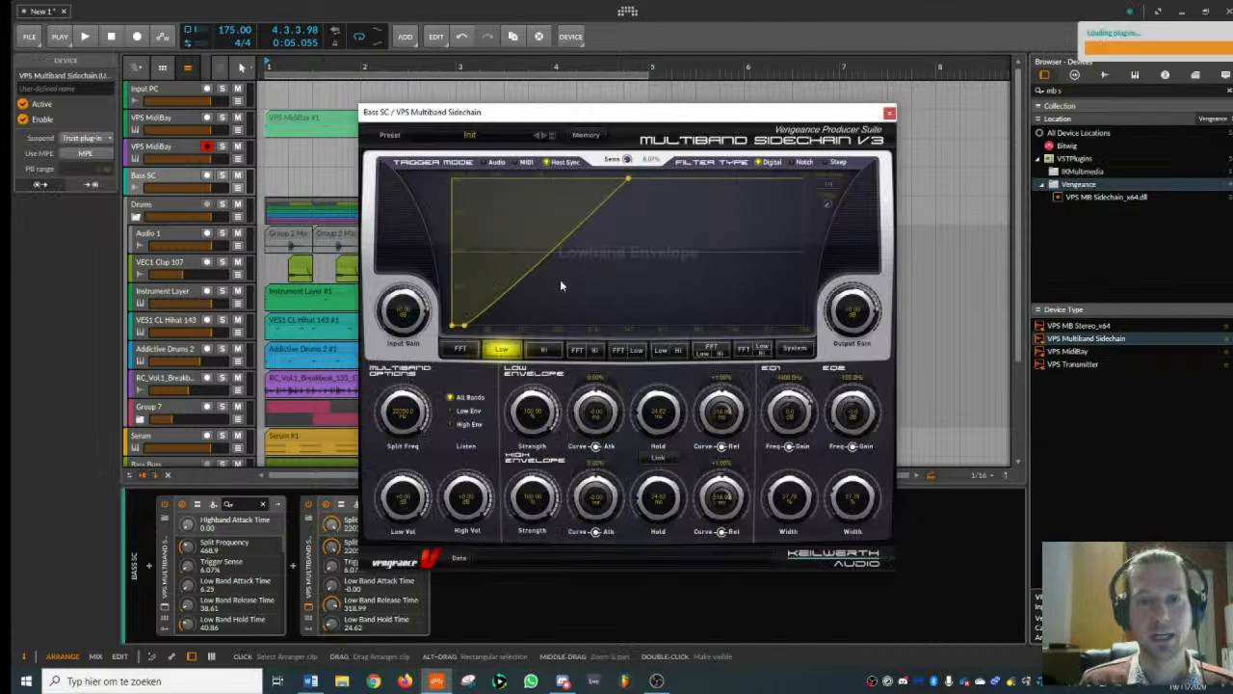
- Set the second sidechain's trigger mode to MIDI and choose its MidiBay source
{"action": "left_click", "coordinate": [526, 162]}
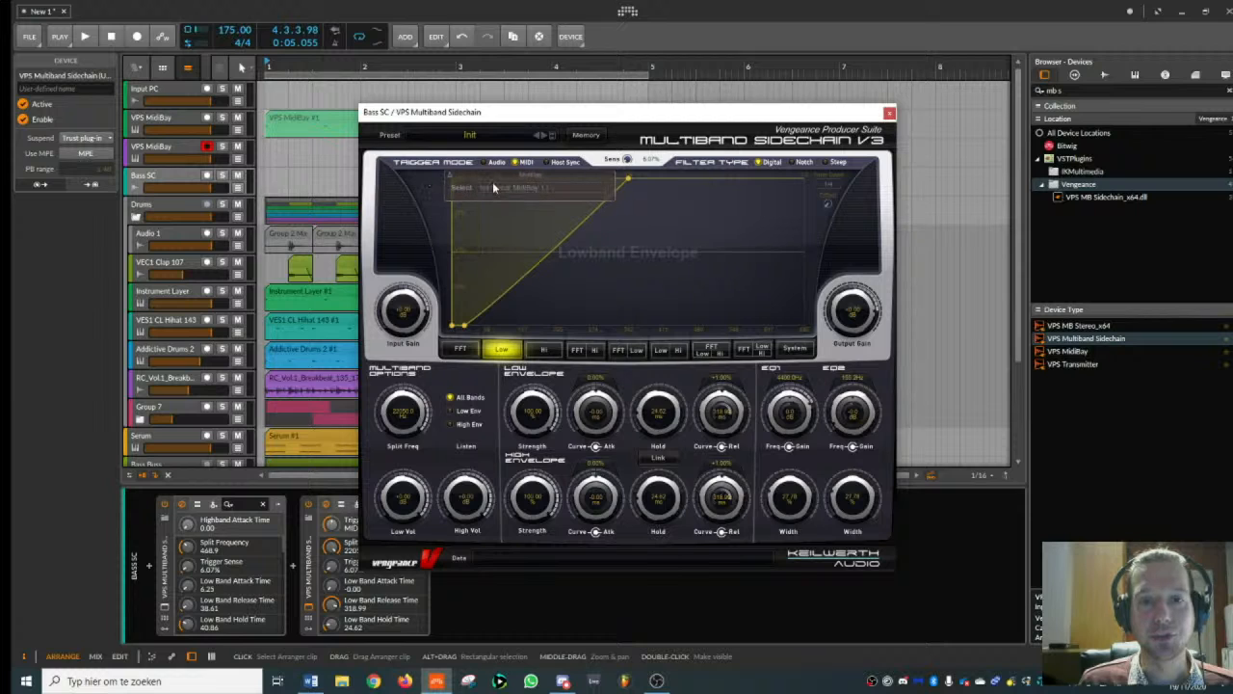
{"action": "left_click", "coordinate": [494, 187]}
{"action": "left_click", "coordinate": [509, 213]}
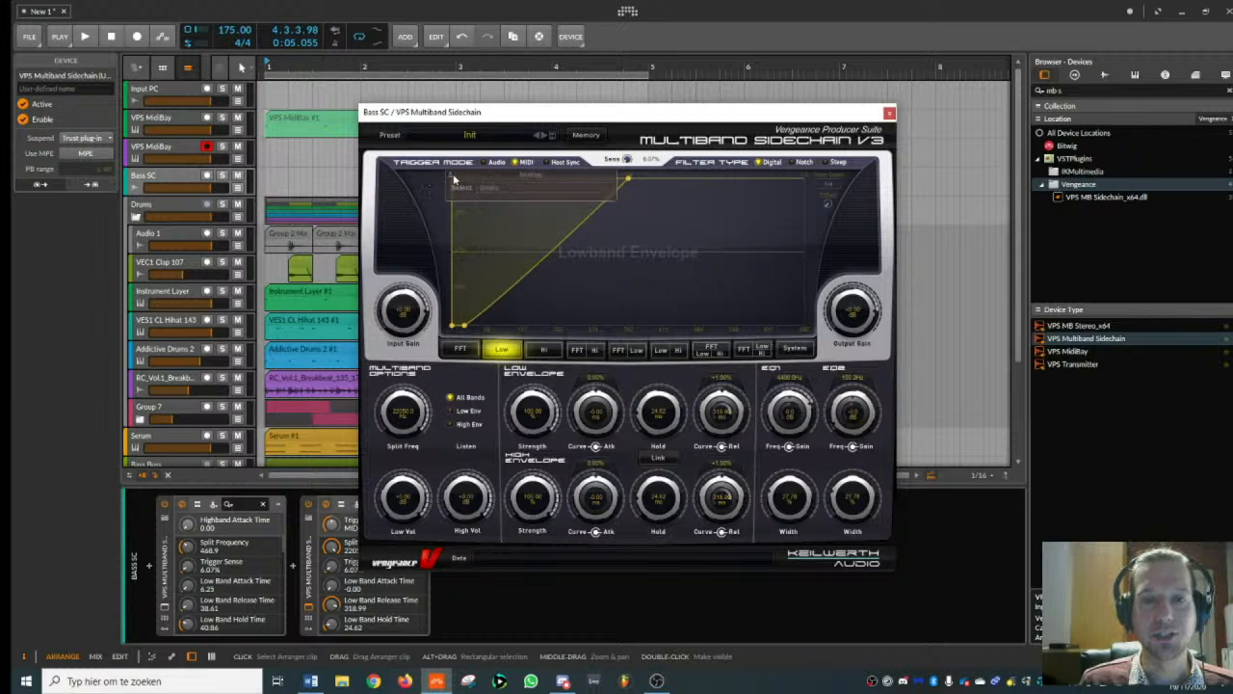
- Set the second sidechain's split frequency to 488.5 Hz, low-band attack 7.49 ms and release 47.35 ms, and high-band hold 13.38 ms
{"action": "left_click_drag", "start_coordinate": [630, 178], "coordinate": [496, 180]}
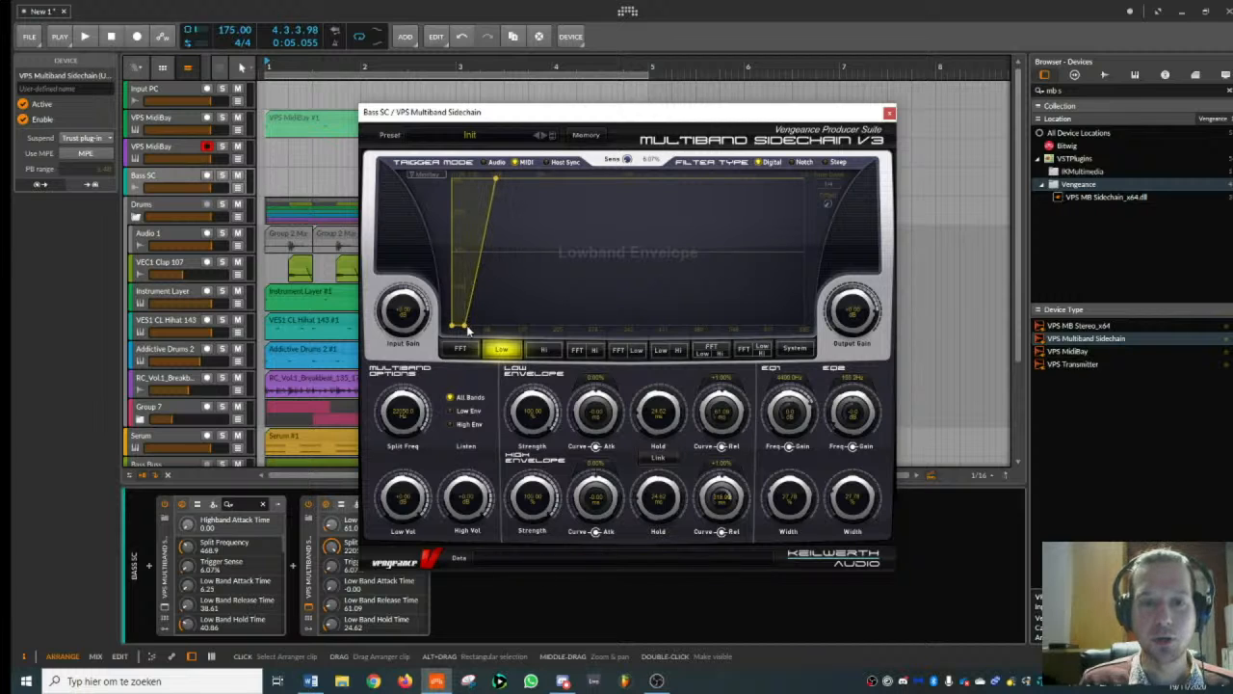
{"action": "mouse_move", "coordinate": [404, 412]}
{"action": "left_mouse_down"}
{"action": "mouse_move", "coordinate": [405, 495]}
{"action": "mouse_move", "coordinate": [409, 429]}
{"action": "left_mouse_up"}
{"action": "mouse_move", "coordinate": [463, 325]}
{"action": "left_mouse_down"}
{"action": "mouse_move", "coordinate": [471, 300]}
{"action": "mouse_move", "coordinate": [459, 308]}
{"action": "left_mouse_up"}
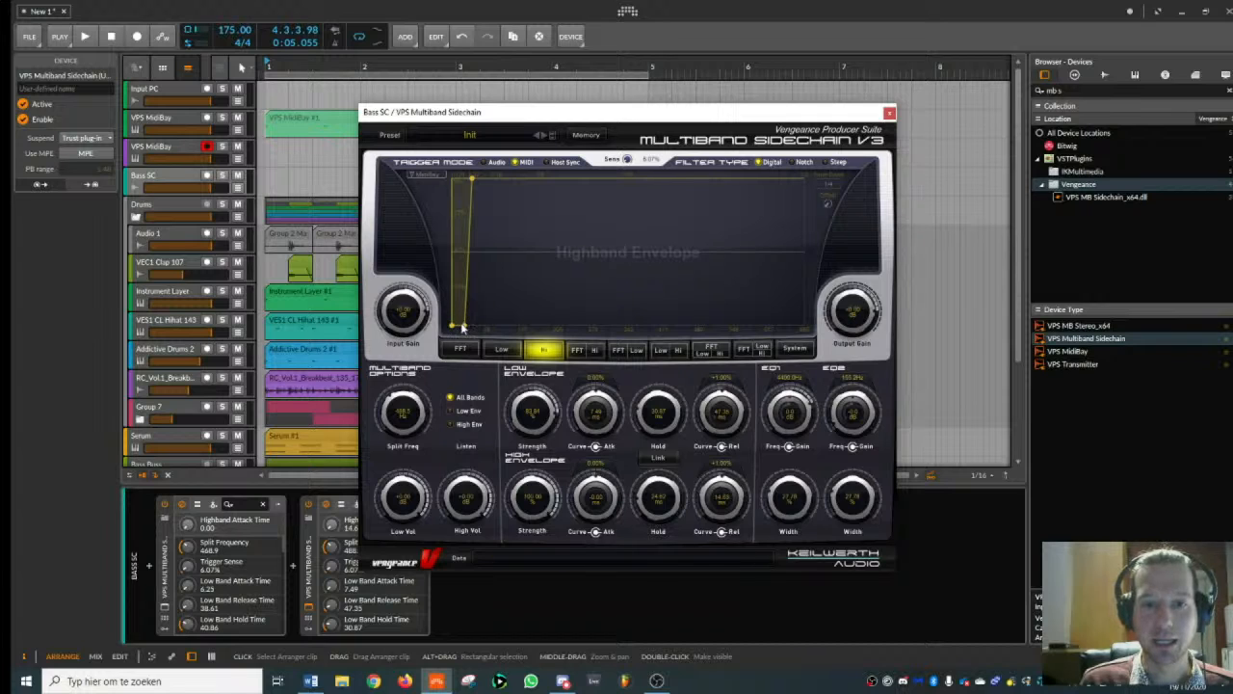
{"action": "mouse_move", "coordinate": [462, 325]}
{"action": "left_mouse_down"}
{"action": "mouse_move", "coordinate": [463, 313]}
{"action": "mouse_move", "coordinate": [459, 334]}
{"action": "left_mouse_up"}
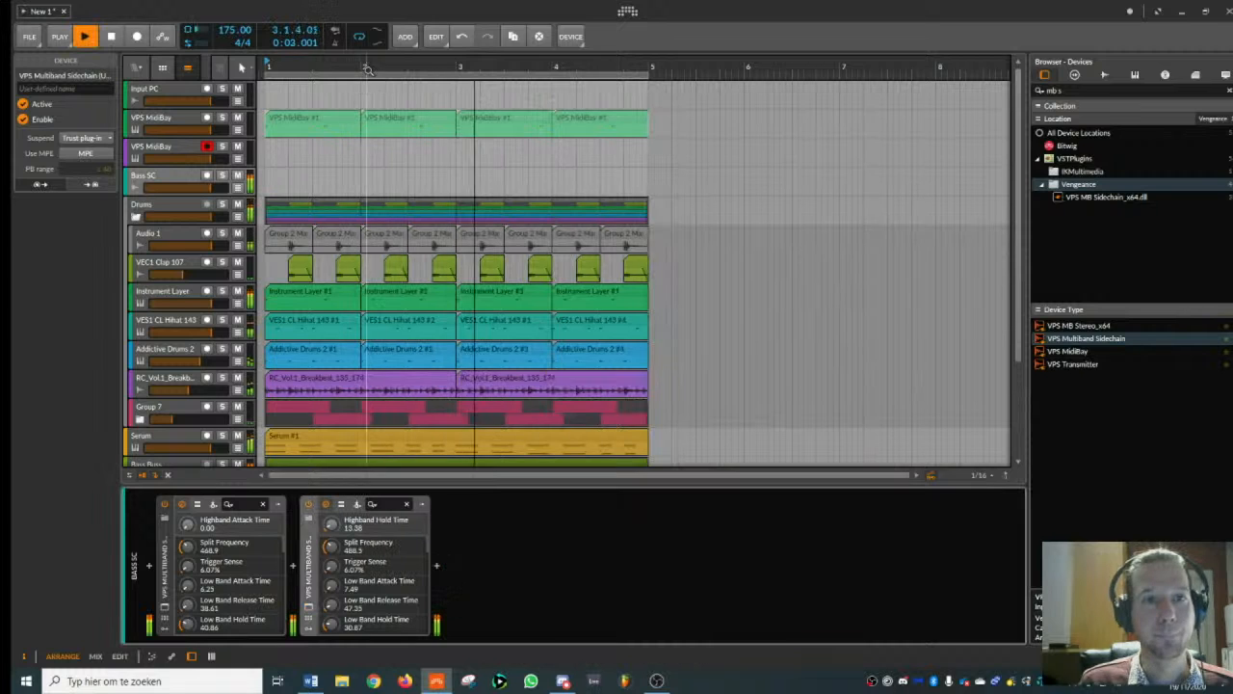
- Play the beat with both sidechains active and check the Bass SC track
{"action": "scroll", "coordinate": [397, 66], "scroll_direction": "down", "scroll_amount": 1}
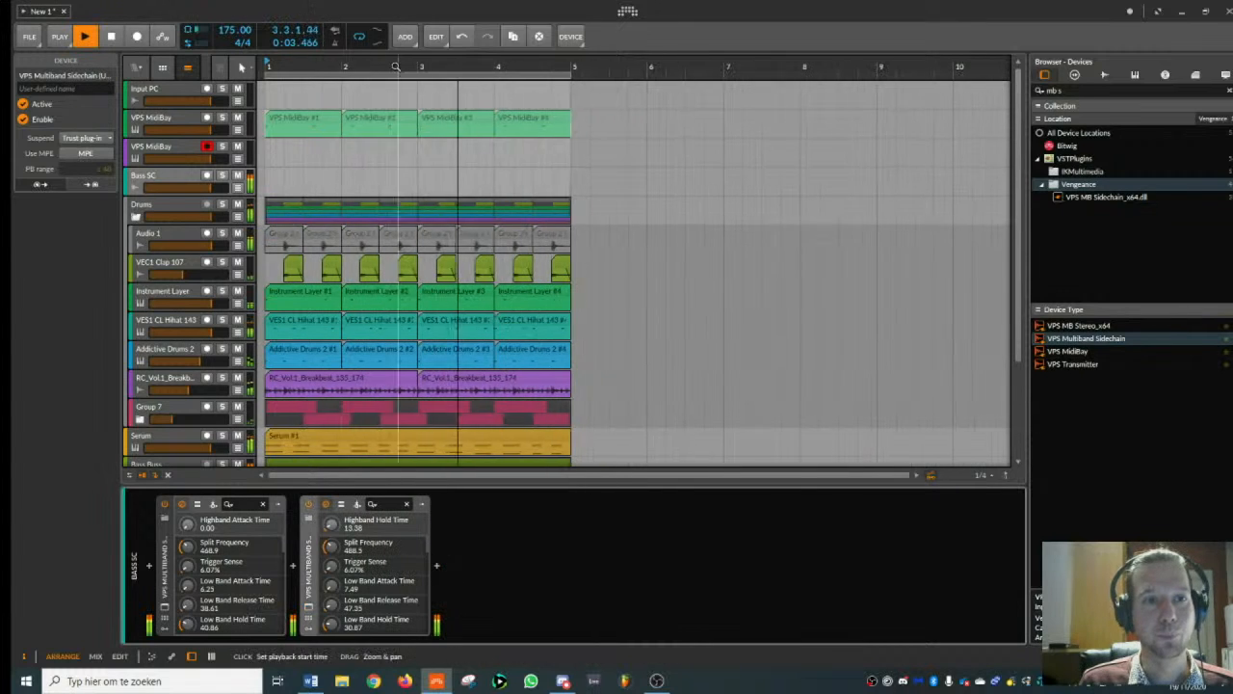
{"action": "left_click", "coordinate": [179, 177]}
{"action": "key", "text": "space"}
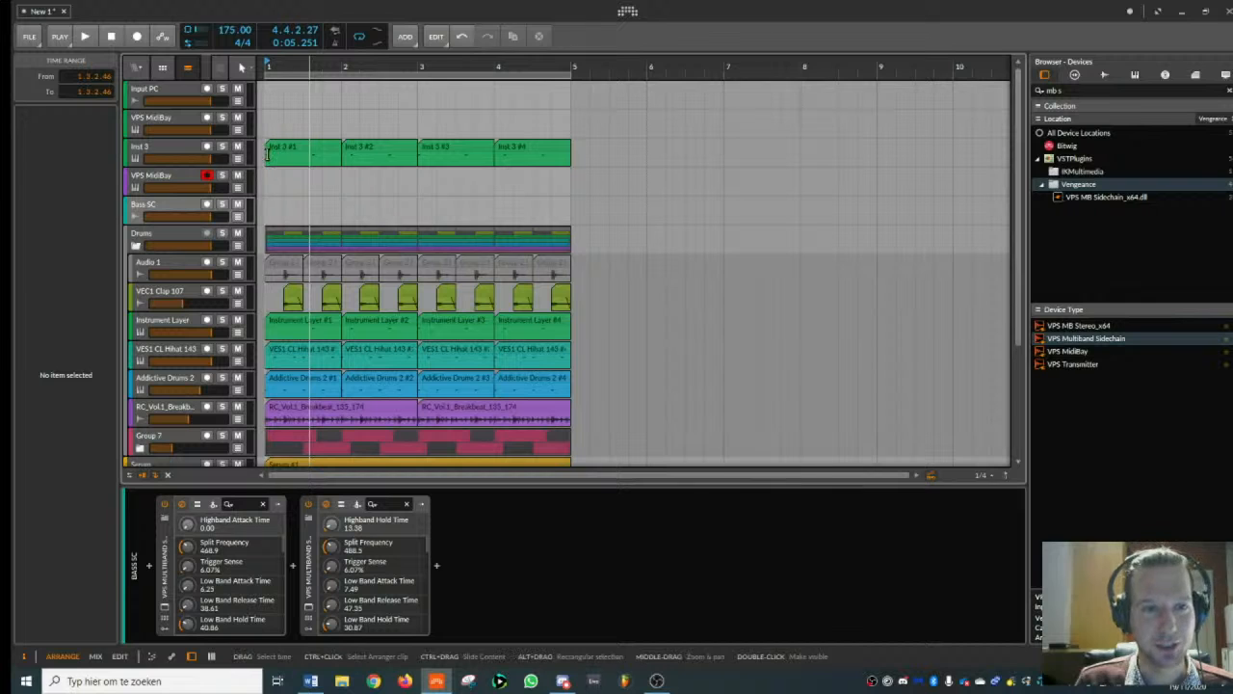
- Move the trigger clips back to VPS MidiBay, and create a one-bar clip on Inst 3 with D#2 notes on beats 2 and 4
{"action": "left_click_drag", "start_coordinate": [269, 152], "coordinate": [548, 122]}
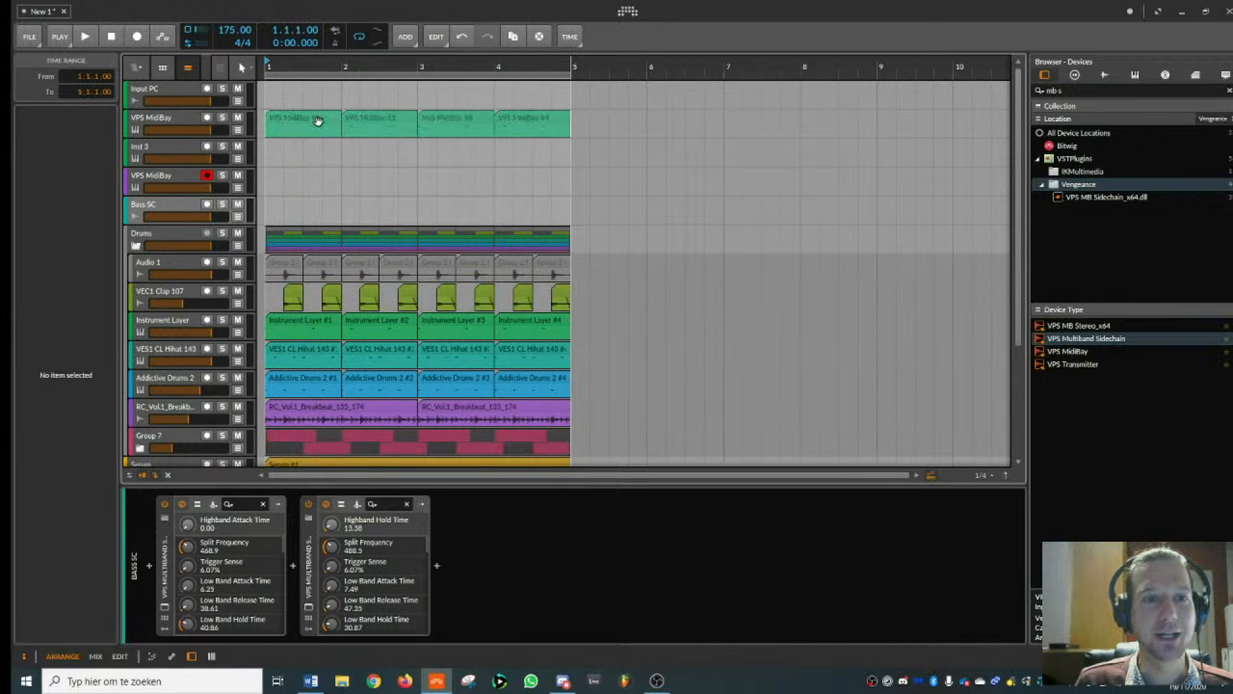
{"action": "left_click", "coordinate": [306, 154]}
{"action": "double_click", "coordinate": [269, 157]}
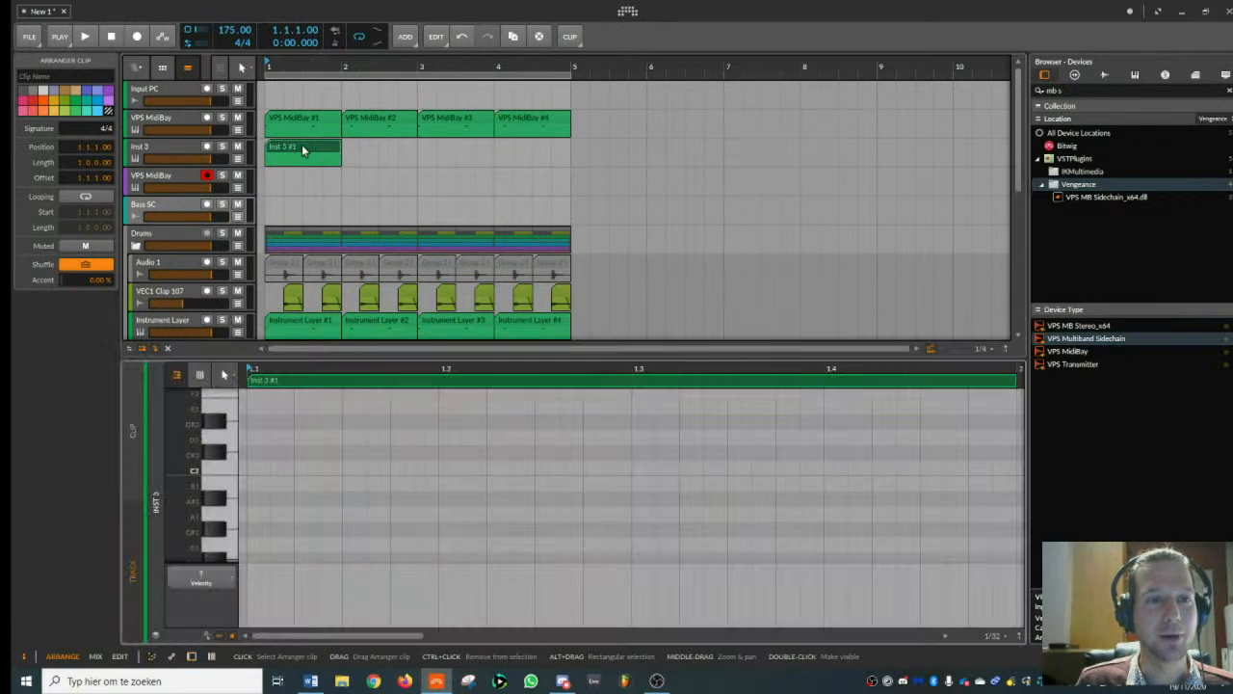
{"action": "double_click", "coordinate": [302, 146]}
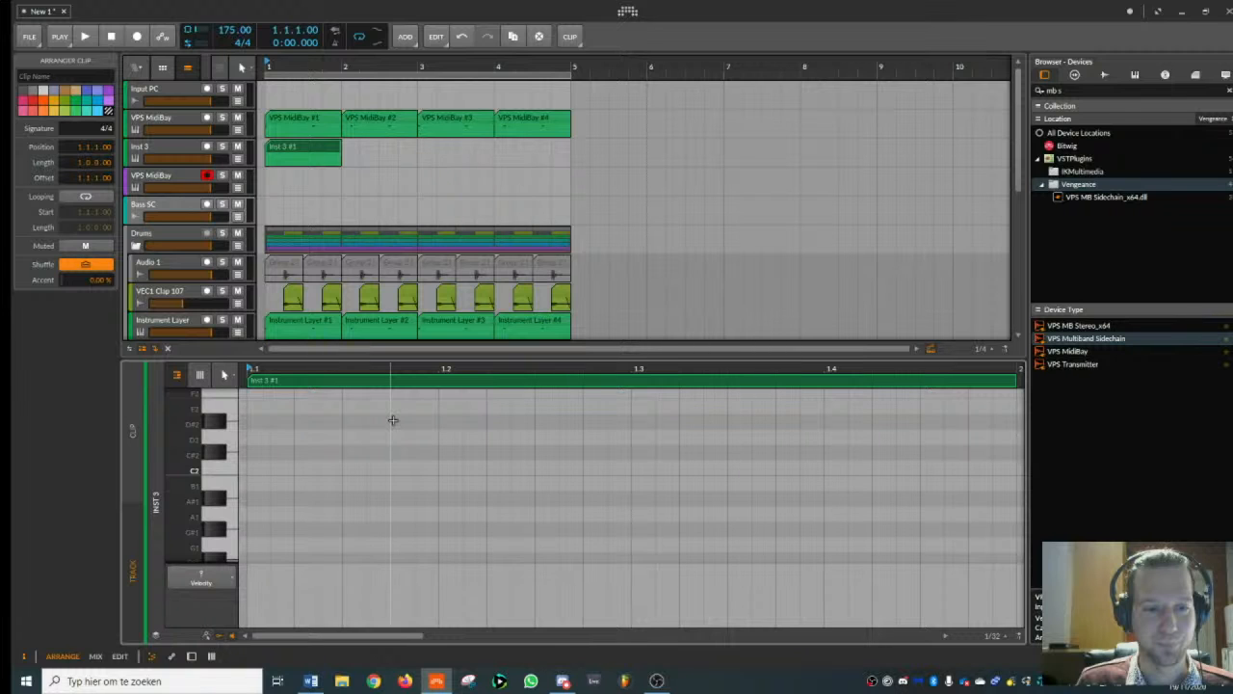
{"action": "key", "text": "ctrl+v"}
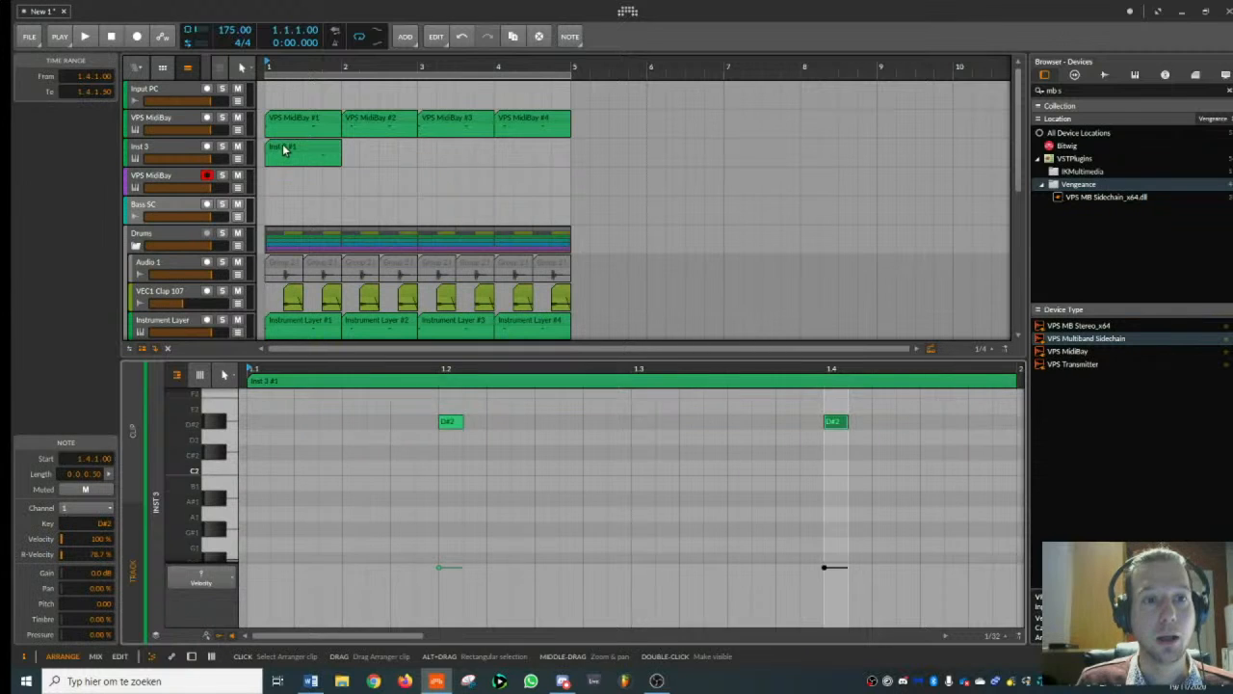
- Duplicate the Inst 3 clip three times, merge the copies into one four-bar clip, and select the Inst 3 track
{"action": "left_click", "coordinate": [285, 147]}
{"action": "key", "text": "ctrl+d"}
{"action": "key", "text": "ctrl+d"}
{"action": "key", "text": "ctrl+d"}
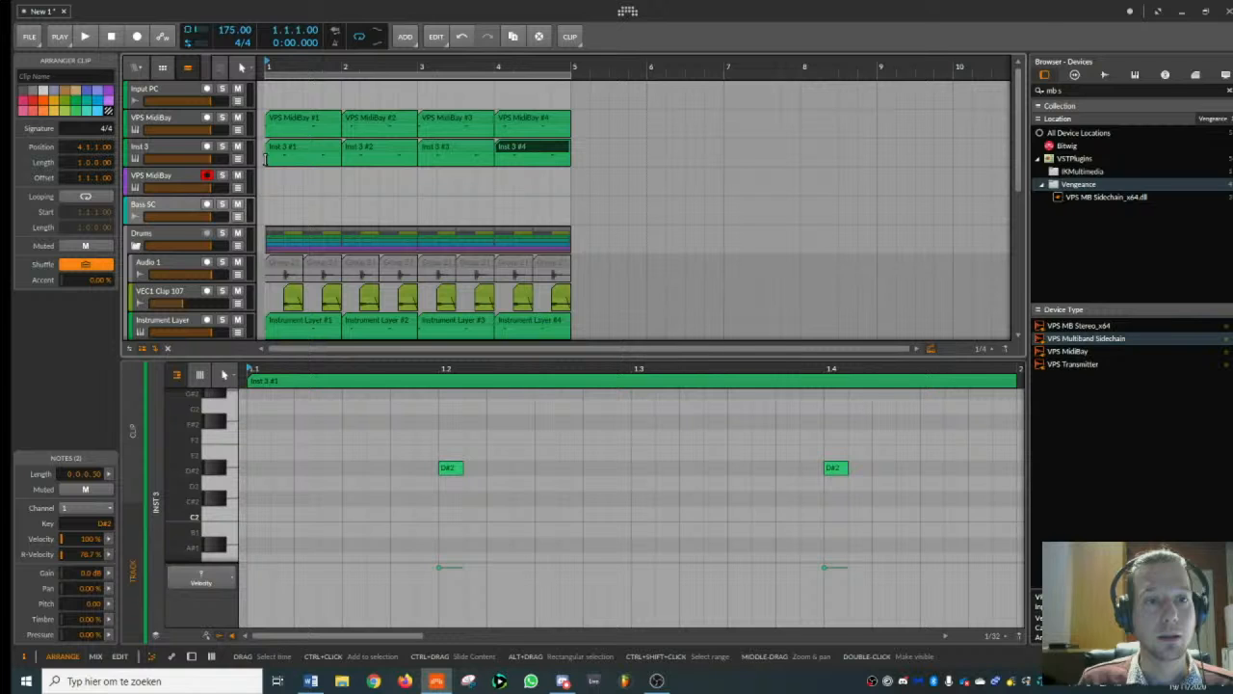
{"action": "left_click", "coordinate": [296, 566]}
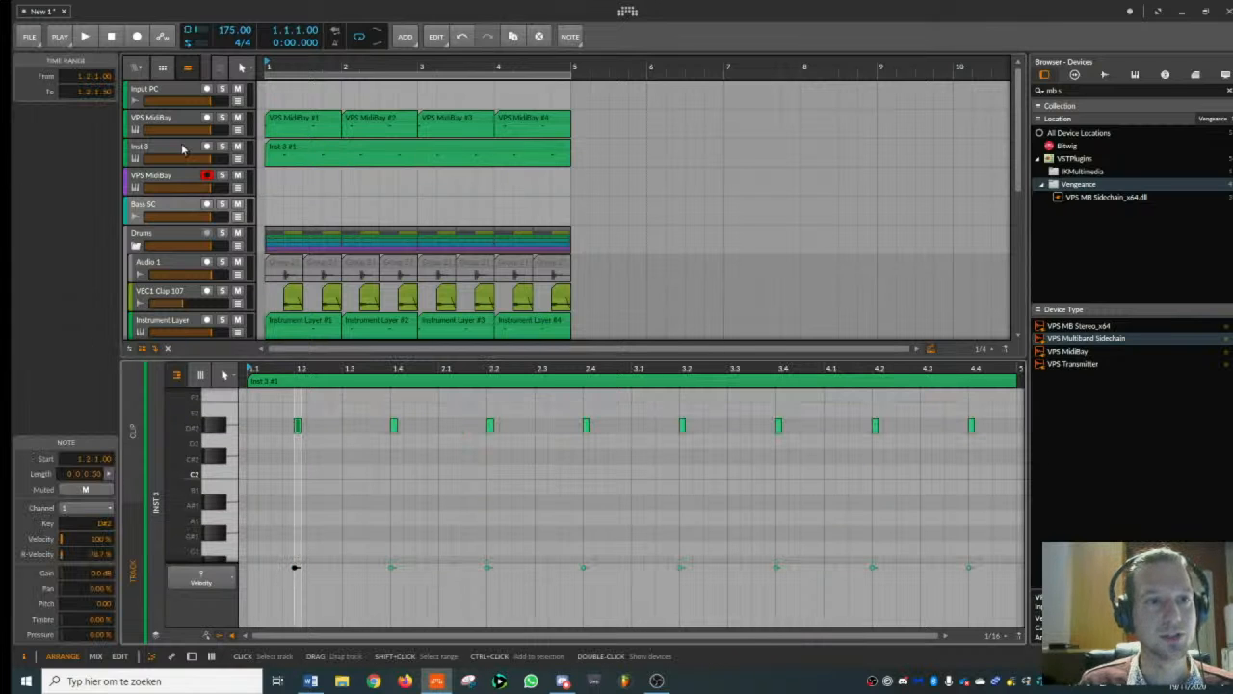
{"action": "left_click", "coordinate": [182, 149]}
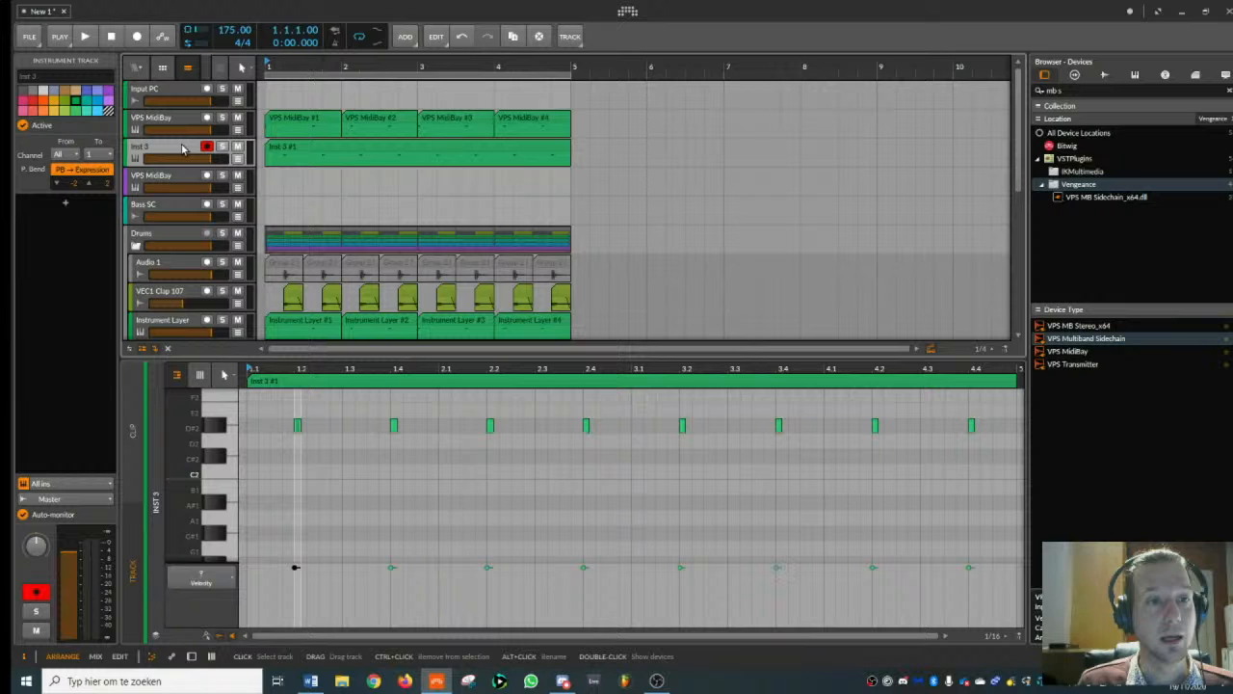
- Move the four-bar D#2 clip from Inst 3 to the purple VPS MidiBay track and delete the Inst 3 track
{"action": "key", "text": "Delete"}
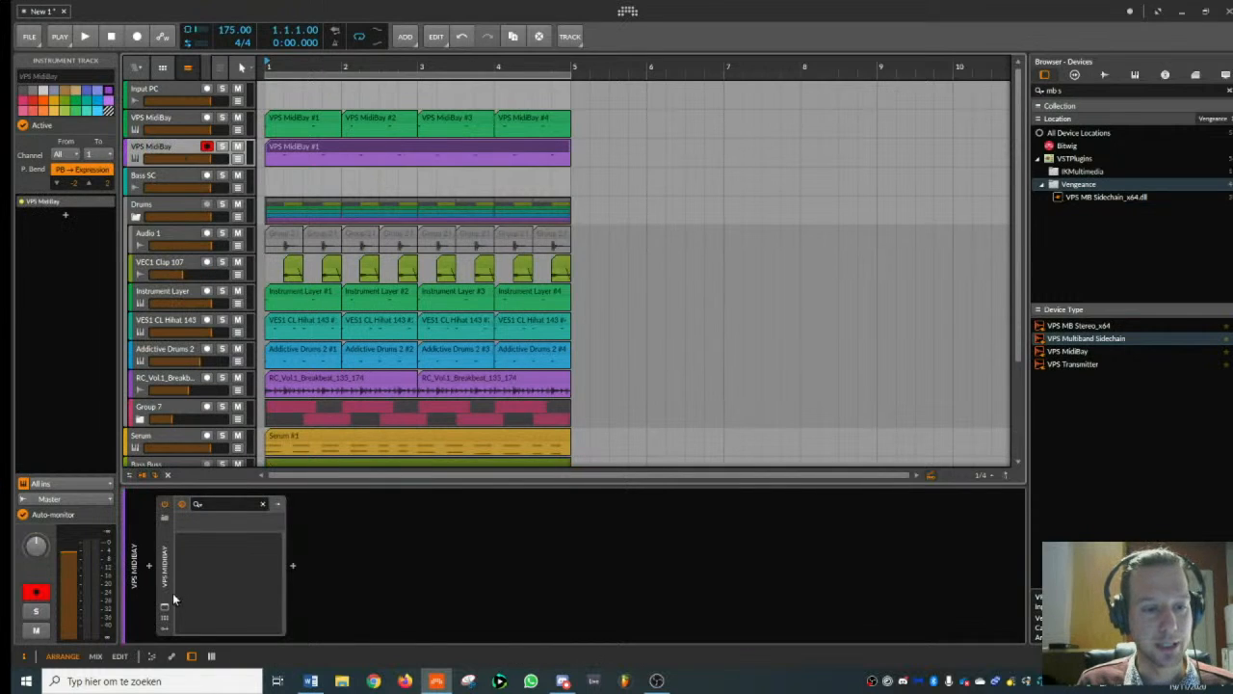
{"action": "left_click", "coordinate": [165, 607]}
{"action": "left_click", "coordinate": [165, 608]}
- Play the beat and check the second VPS Multiband Sidechain on the Bass SC track
{"action": "key", "text": "space"}
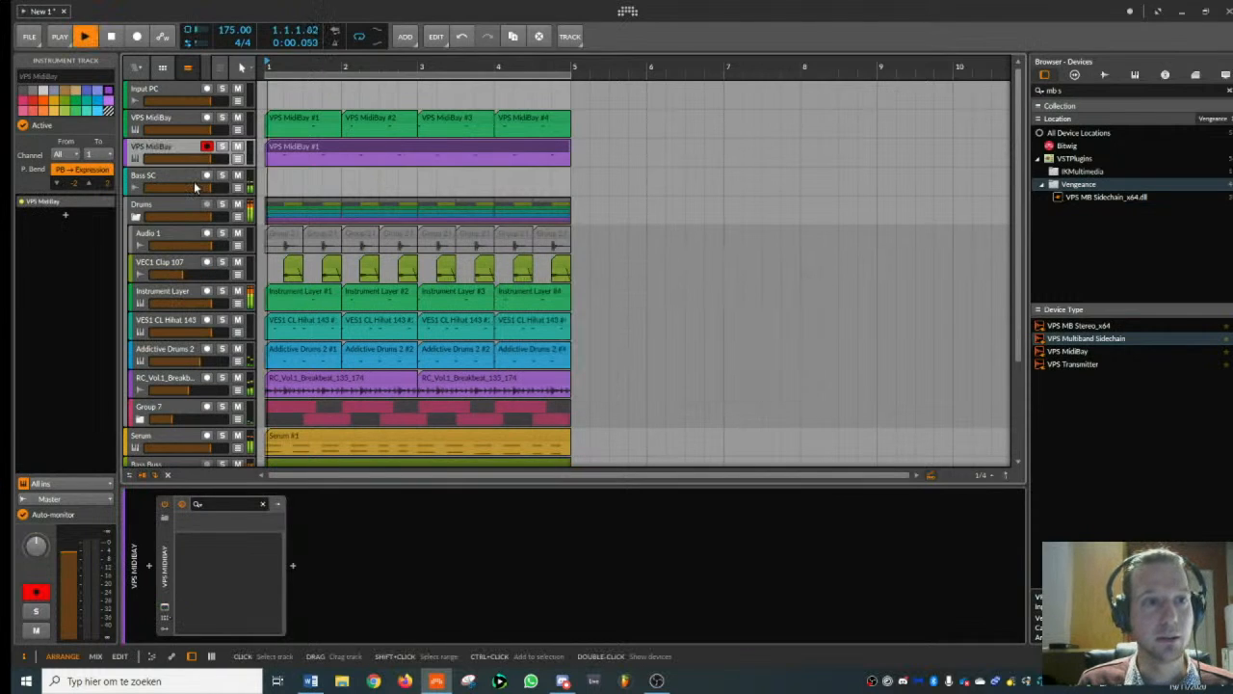
{"action": "key", "text": "space"}
{"action": "left_click", "coordinate": [169, 175]}
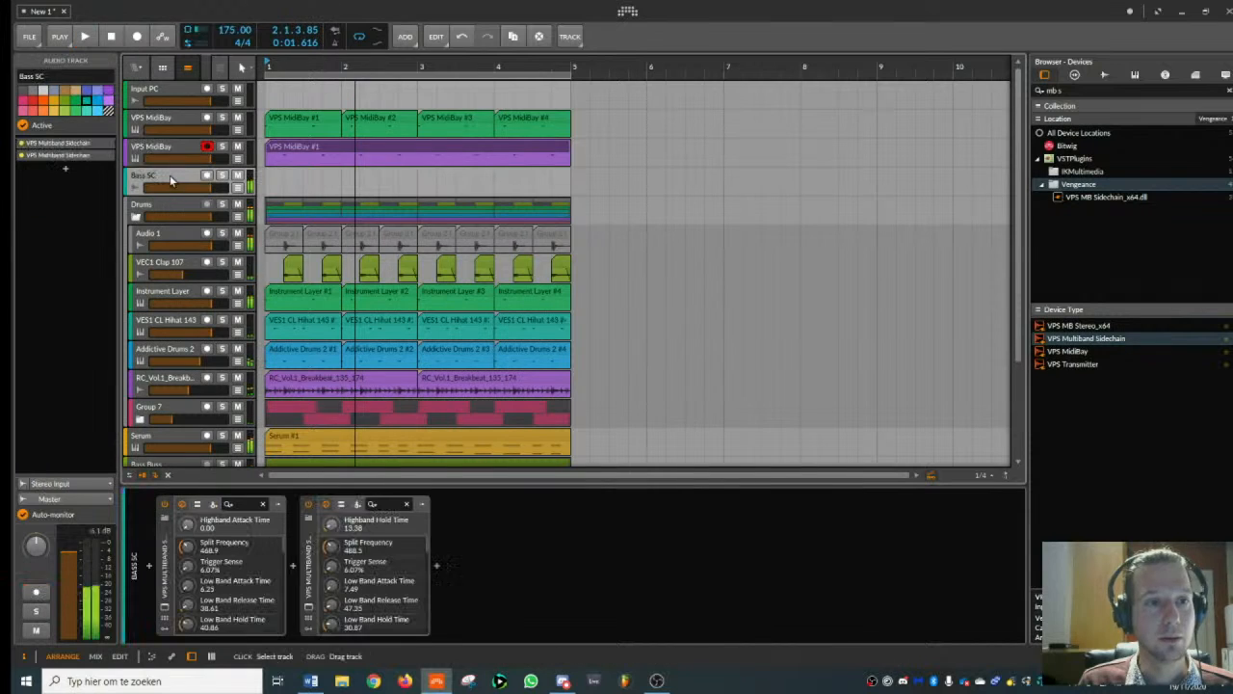
{"action": "left_click", "coordinate": [309, 607]}
{"action": "key", "text": "space"}
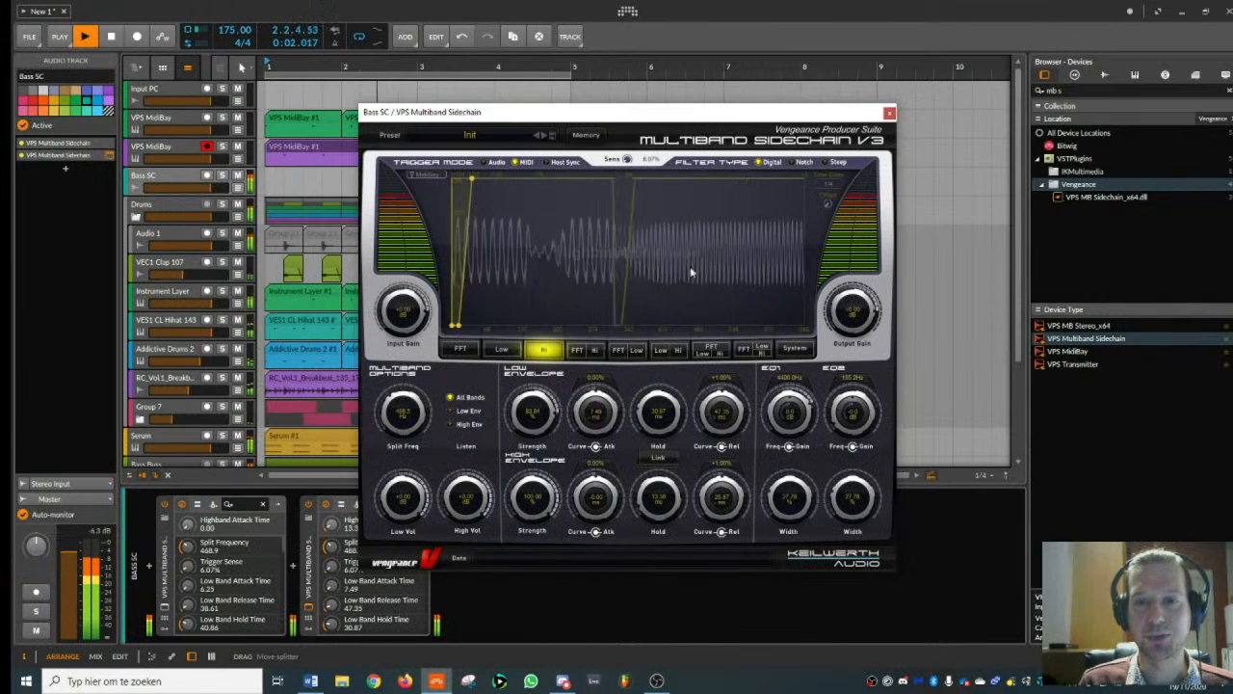
{"action": "key", "text": "space"}
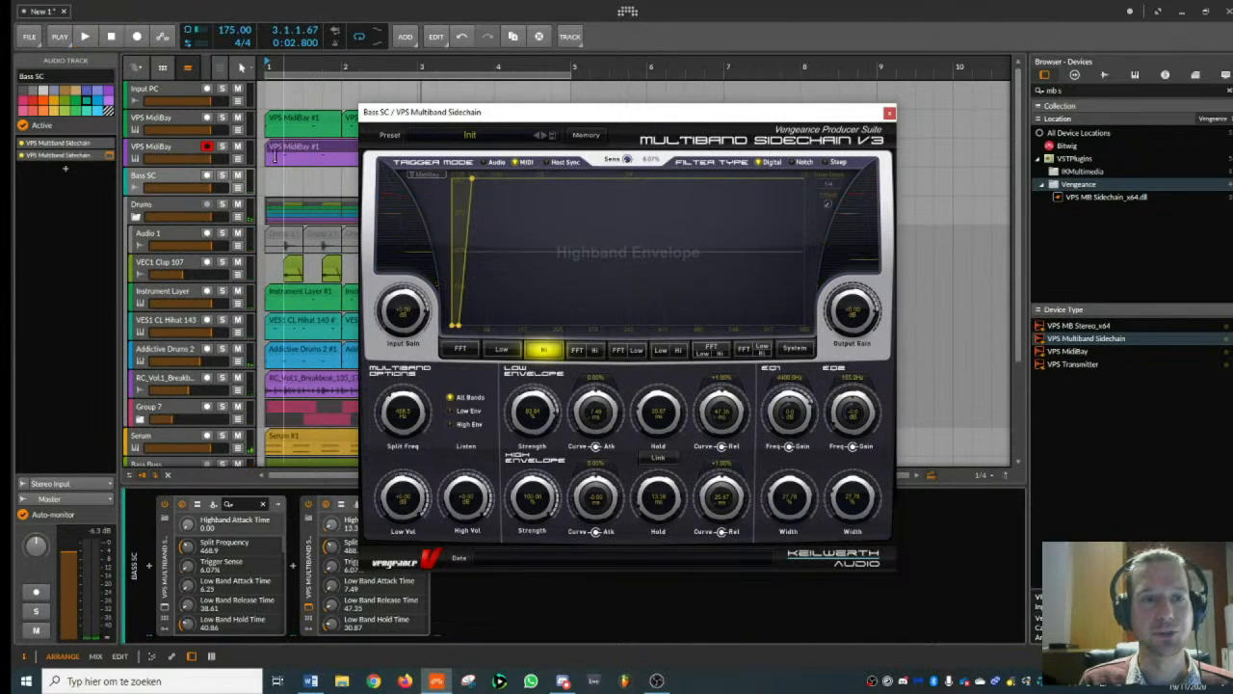
- Rename the purple VPS MidiBay track as Snare Trigger and the green one as Kick Trigger, and close the sidechain window
{"action": "left_click", "coordinate": [176, 152]}
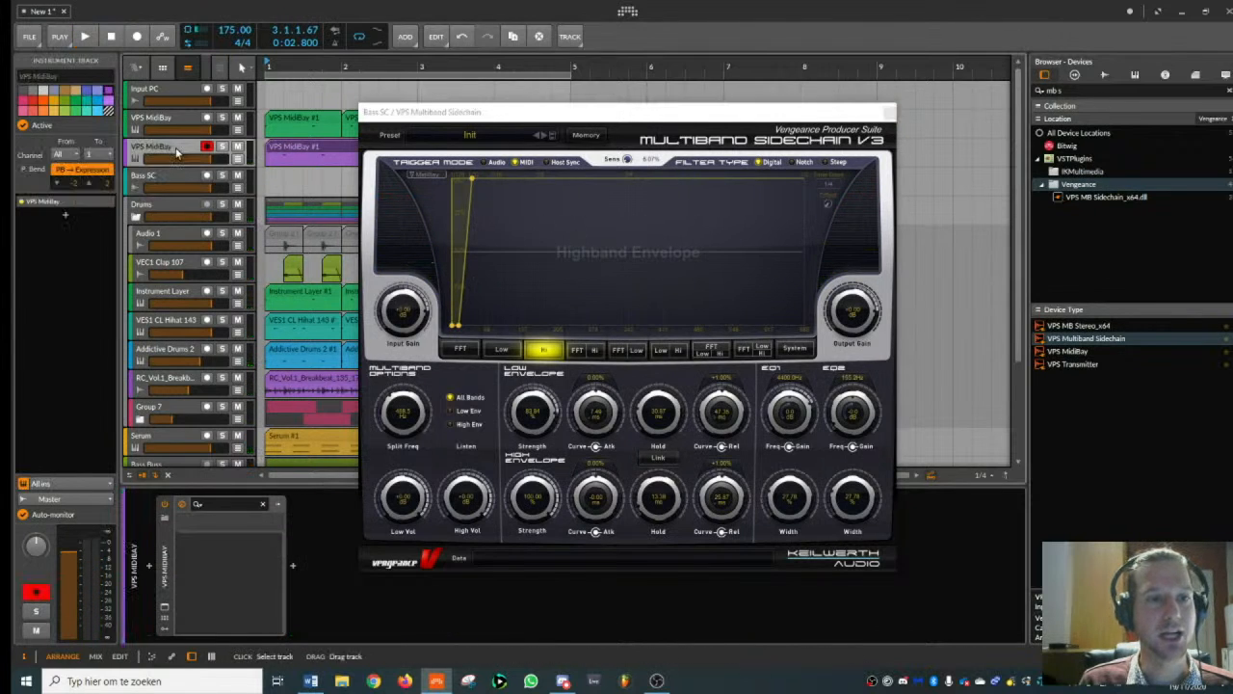
{"action": "left_click", "coordinate": [89, 77]}
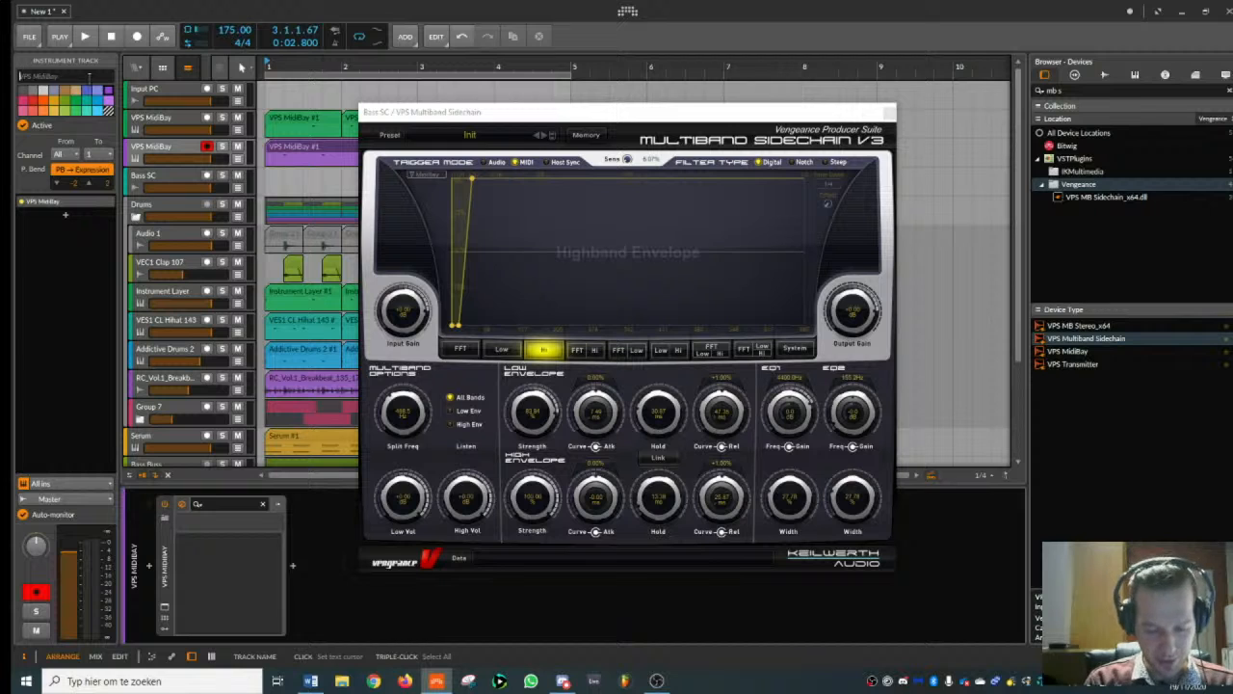
{"action": "type", "text": "Snare Trigger"}
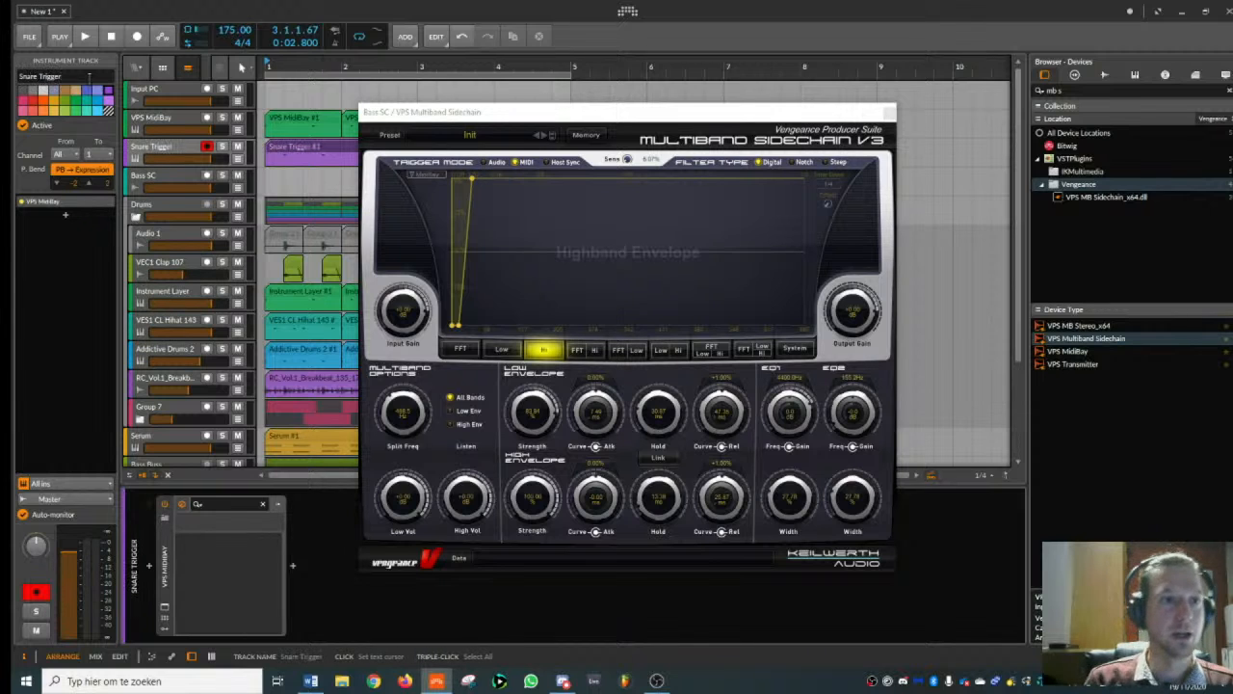
{"action": "left_click", "coordinate": [172, 123]}
{"action": "left_click", "coordinate": [62, 76]}
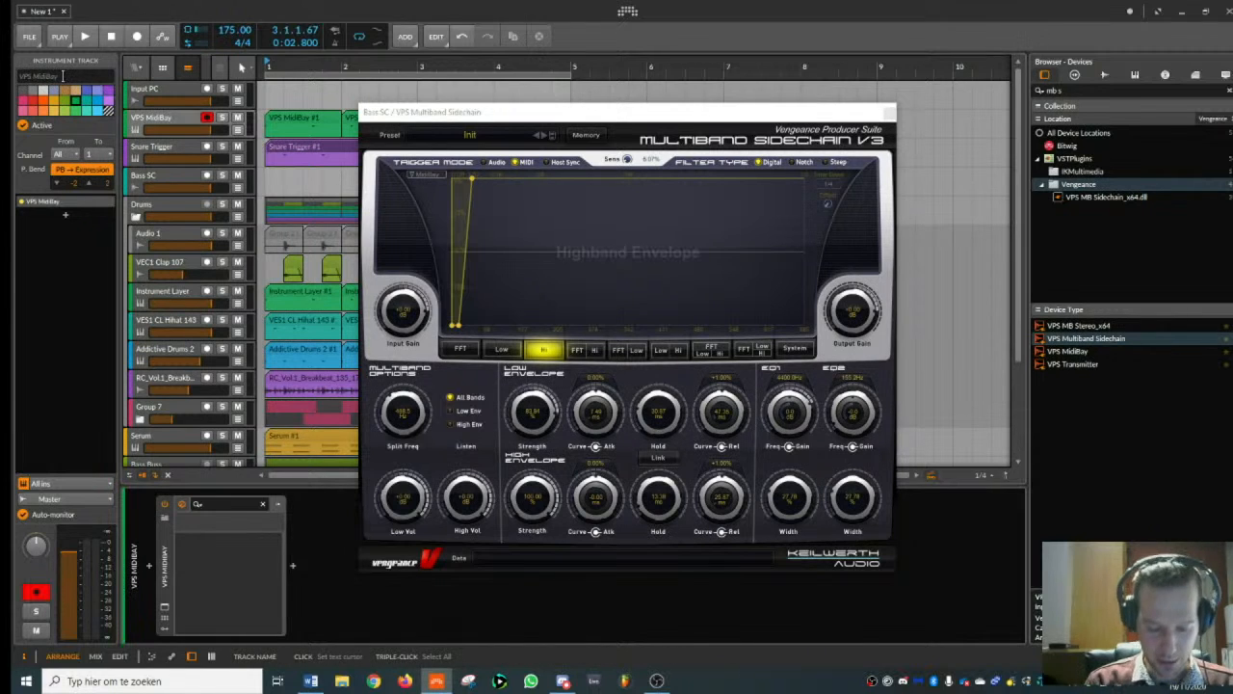
{"action": "type", "text": "Kick Trigger"}
{"action": "key", "text": "Return"}
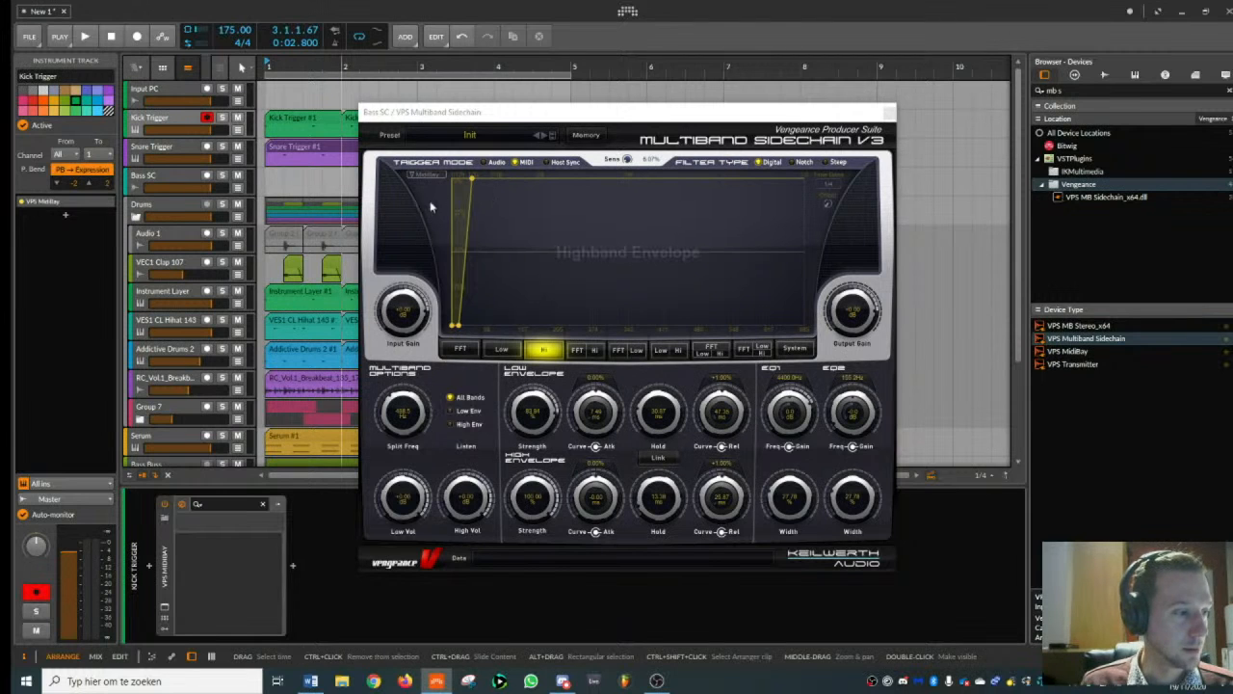
{"action": "left_click", "coordinate": [888, 113]}
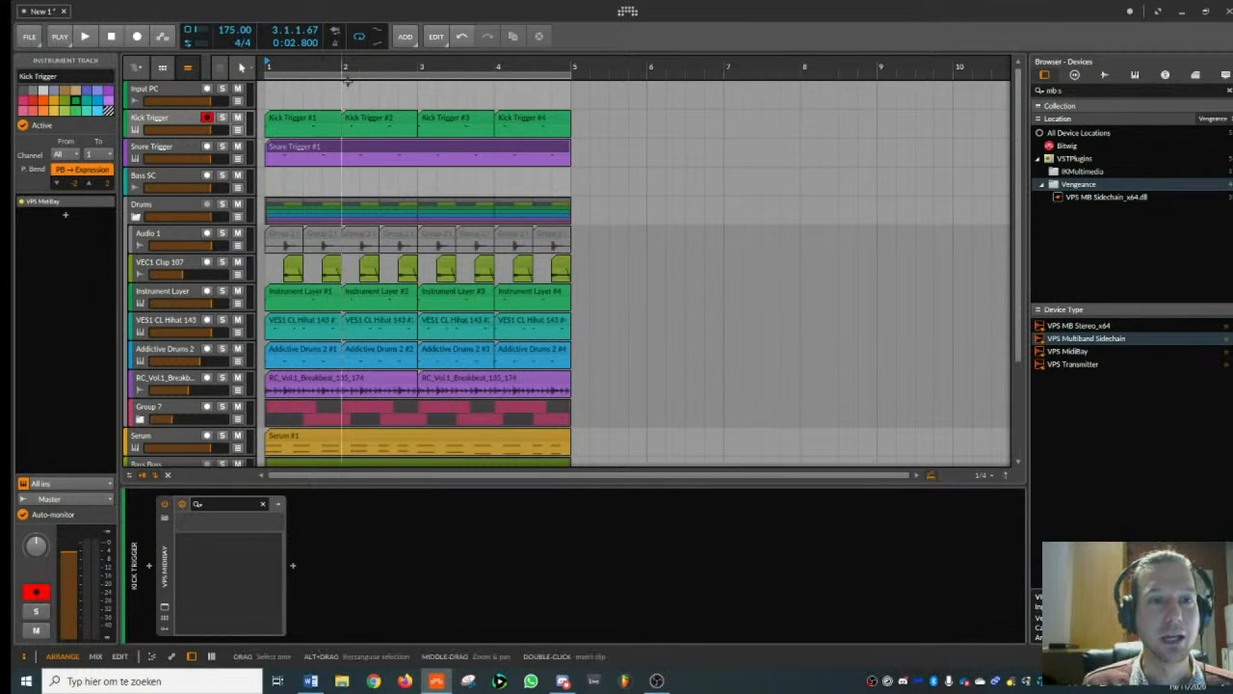
- Collapse the Bass Buss and Drums group tracks in the arrangement
{"action": "left_click_drag", "start_coordinate": [324, 67], "coordinate": [358, 77]}
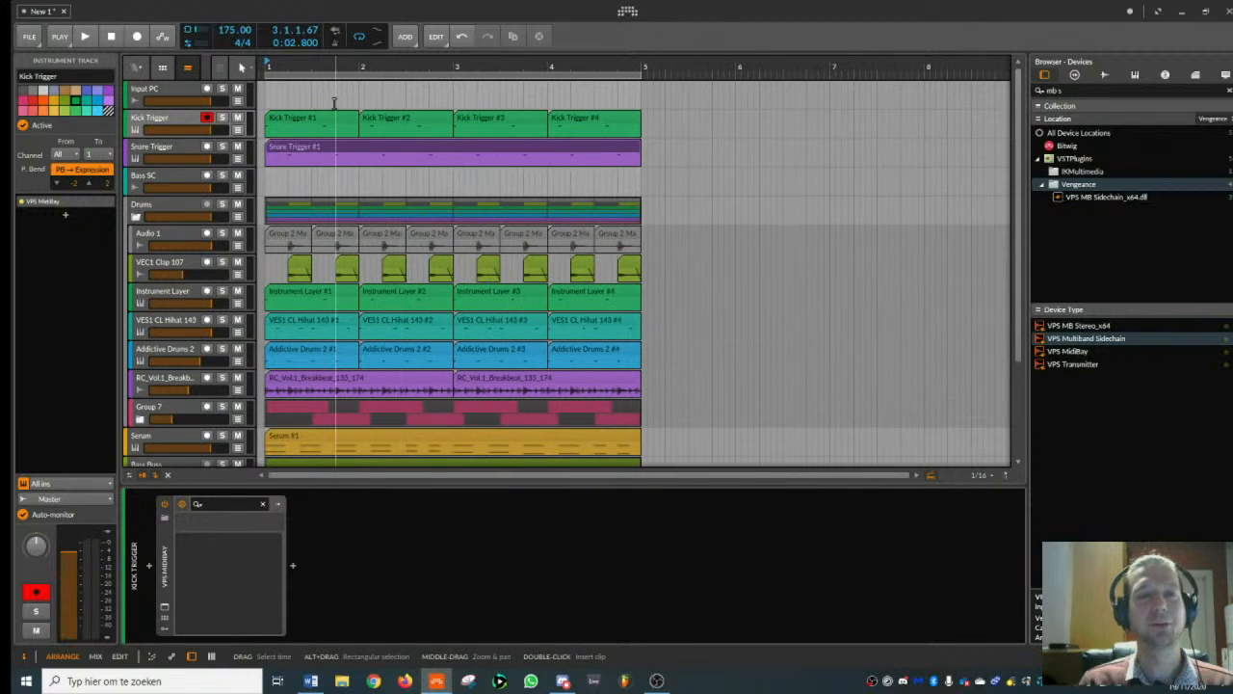
{"action": "left_click_drag", "start_coordinate": [364, 68], "coordinate": [365, 89]}
{"action": "scroll", "coordinate": [303, 331], "scroll_direction": "down", "scroll_amount": 3}
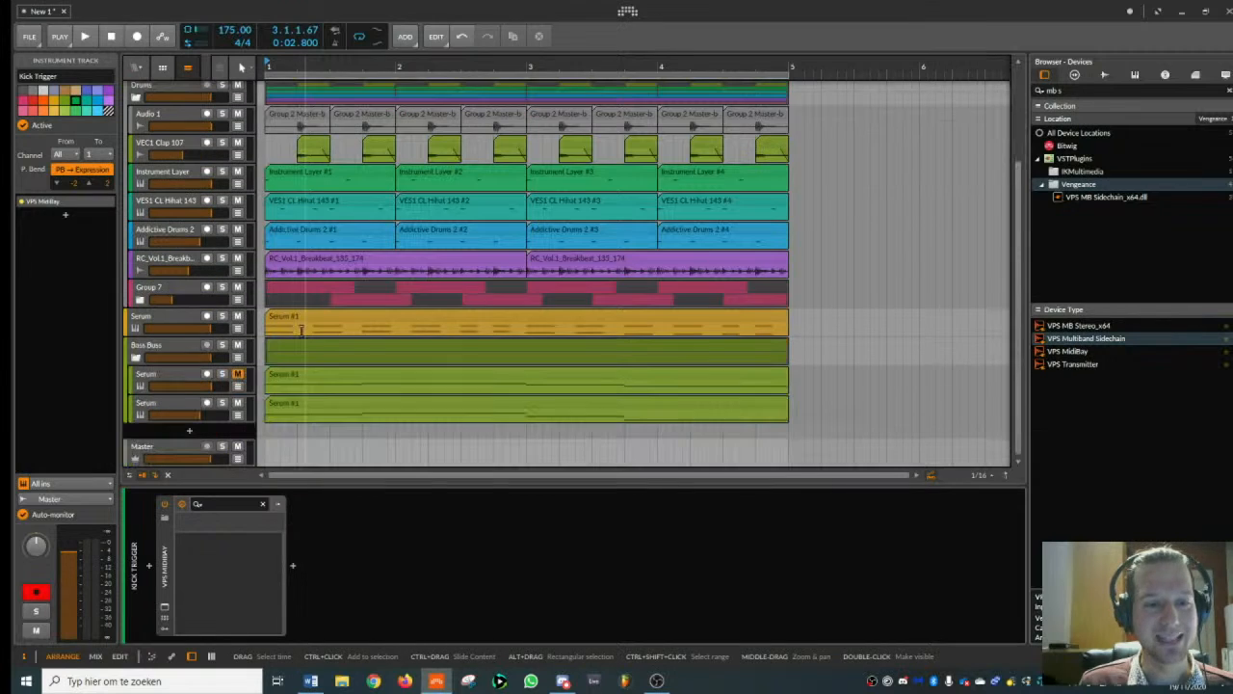
{"action": "left_click", "coordinate": [184, 405]}
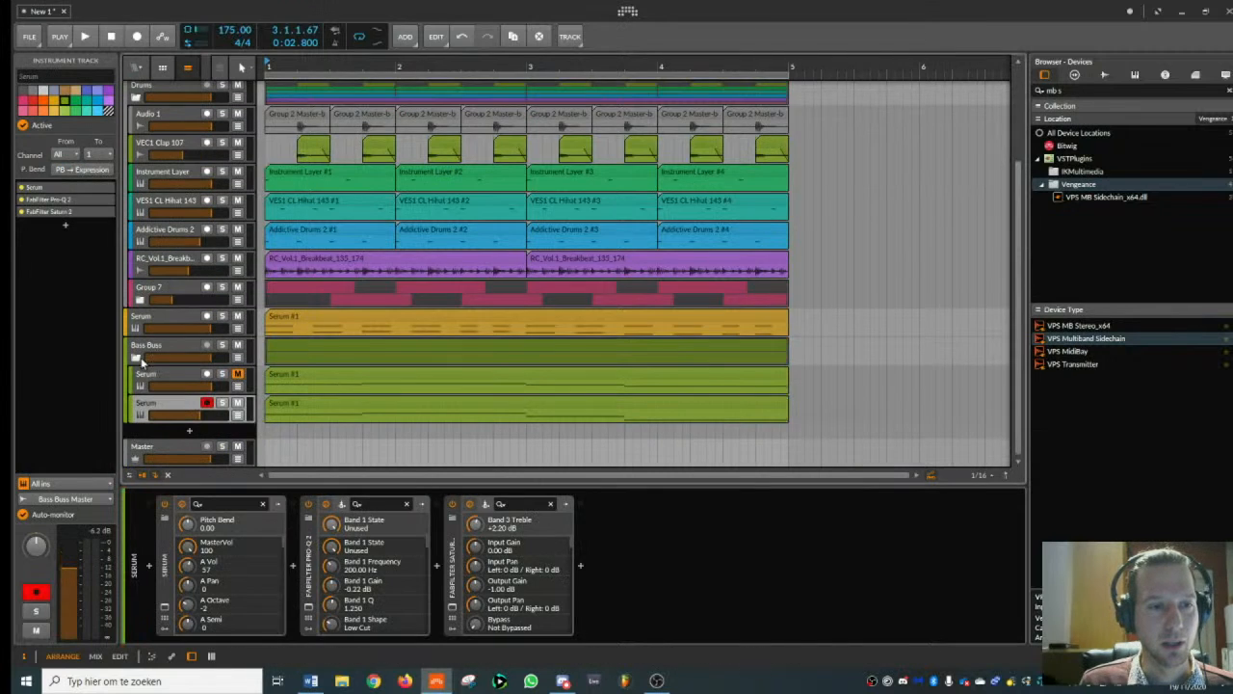
{"action": "left_click", "coordinate": [136, 358]}
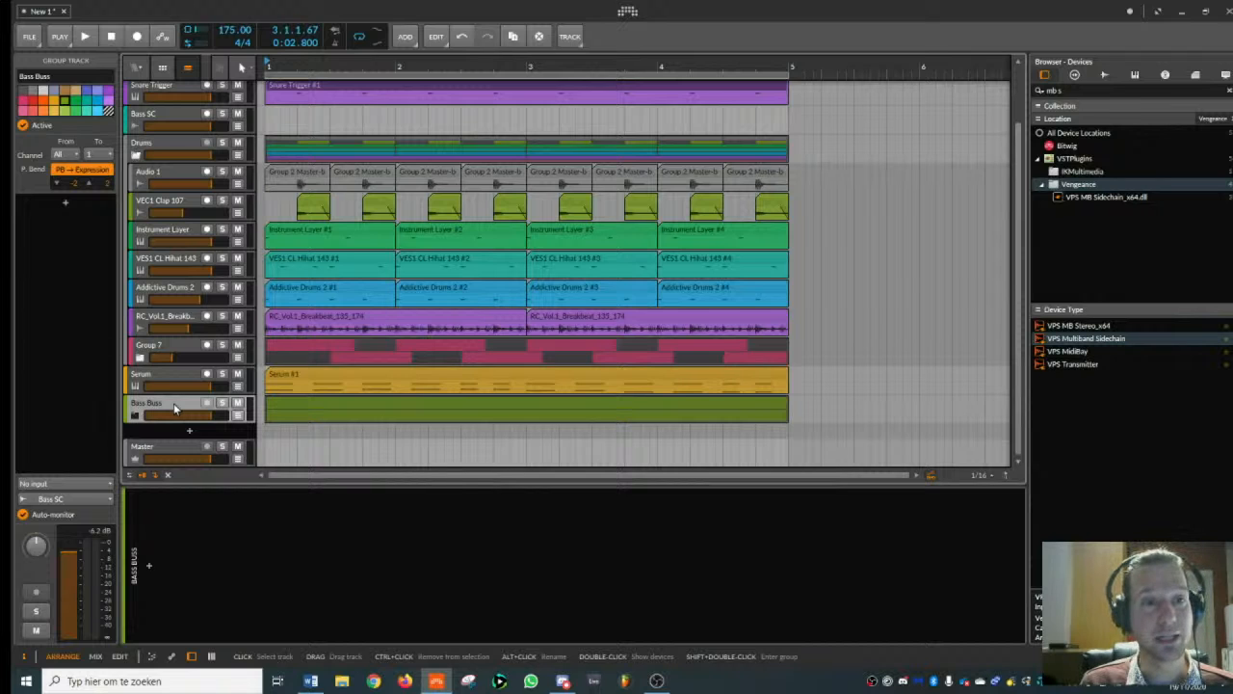
{"action": "scroll", "coordinate": [181, 153], "scroll_direction": "up", "scroll_amount": 2}
{"action": "left_click", "coordinate": [136, 217]}
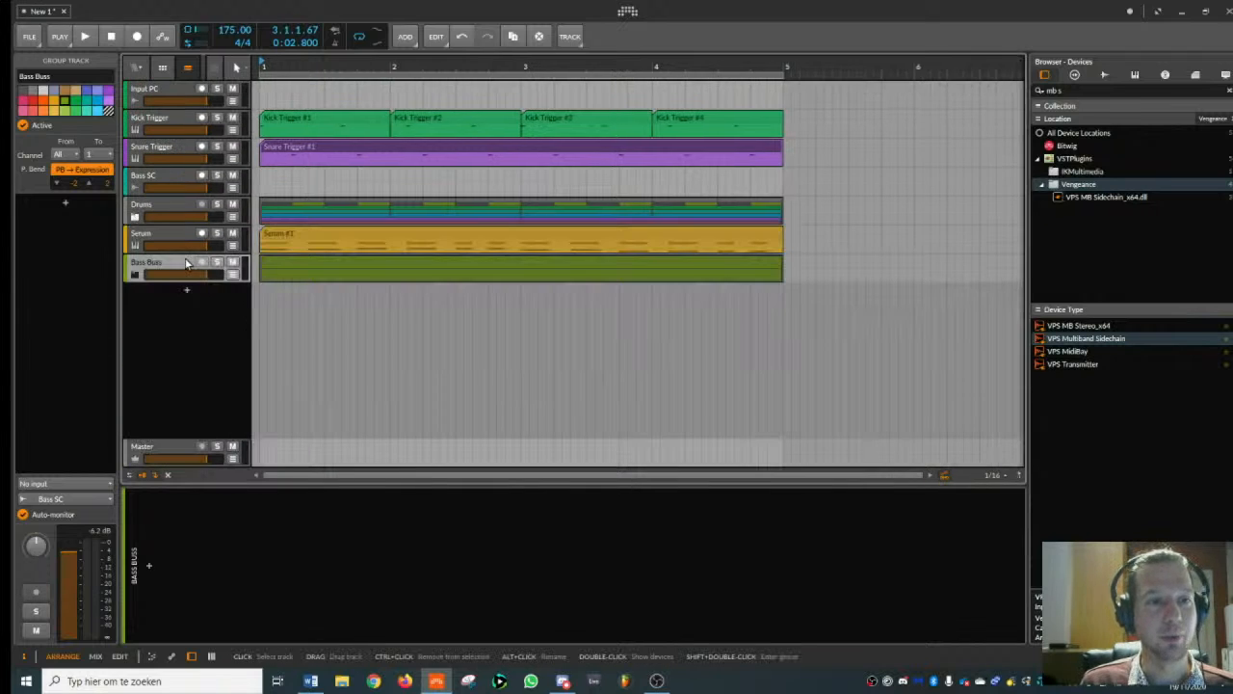
- Add a new instrument track below Bass Buss and play the beat briefly
{"action": "key", "text": "ctrl+t"}
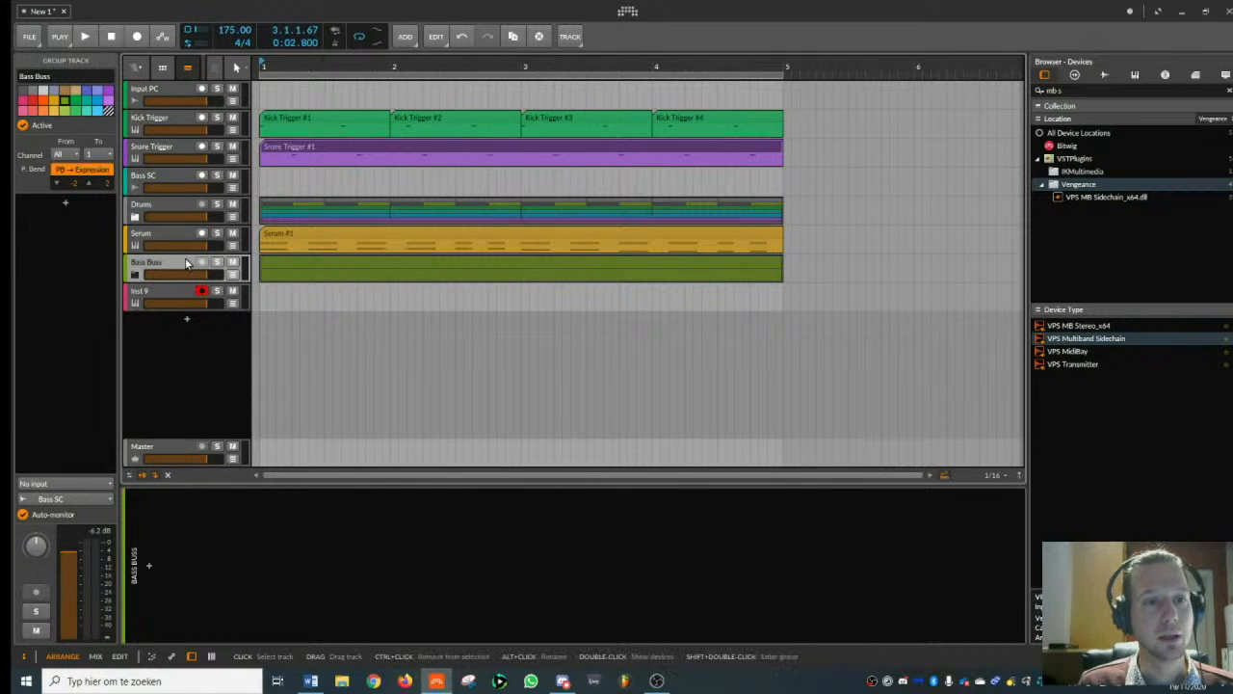
{"action": "key", "text": "space"}
{"action": "key", "text": "space"}
- Search the VST plug-ins for "serum" and insert Serum_x64 on the Bass Buss track
{"action": "left_click_drag", "start_coordinate": [1069, 91], "coordinate": [827, 128]}
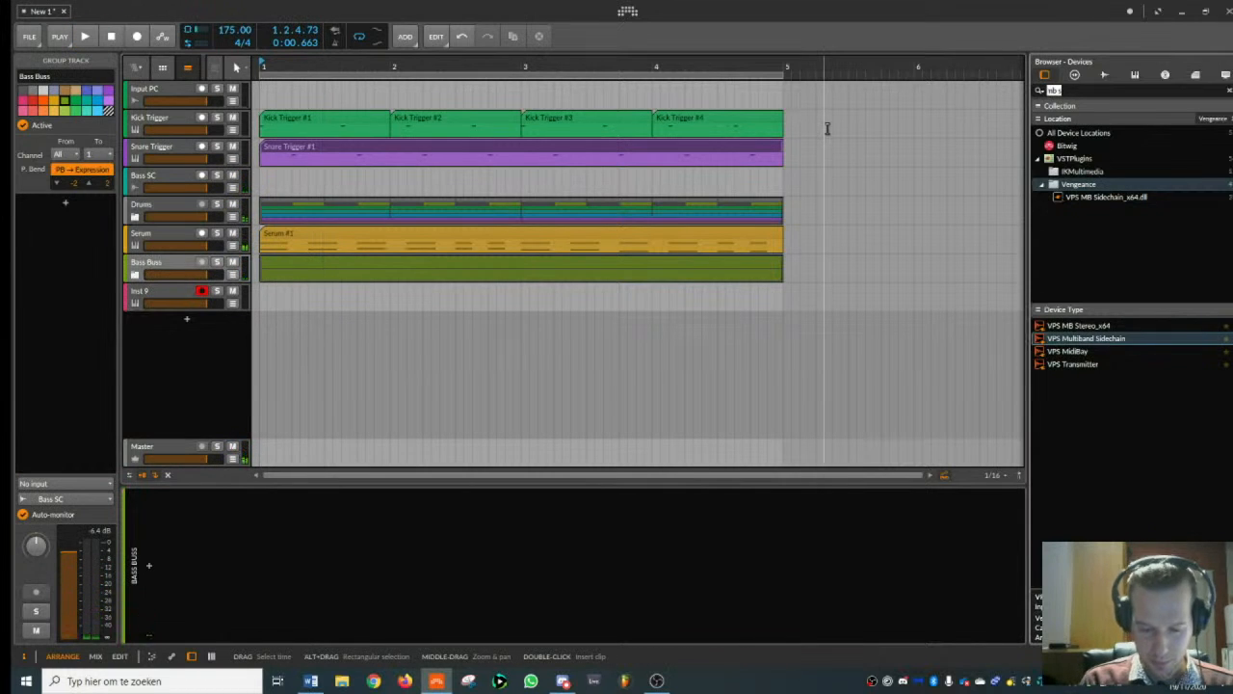
{"action": "key", "text": "BackSpace"}
{"action": "type", "text": "serum"}
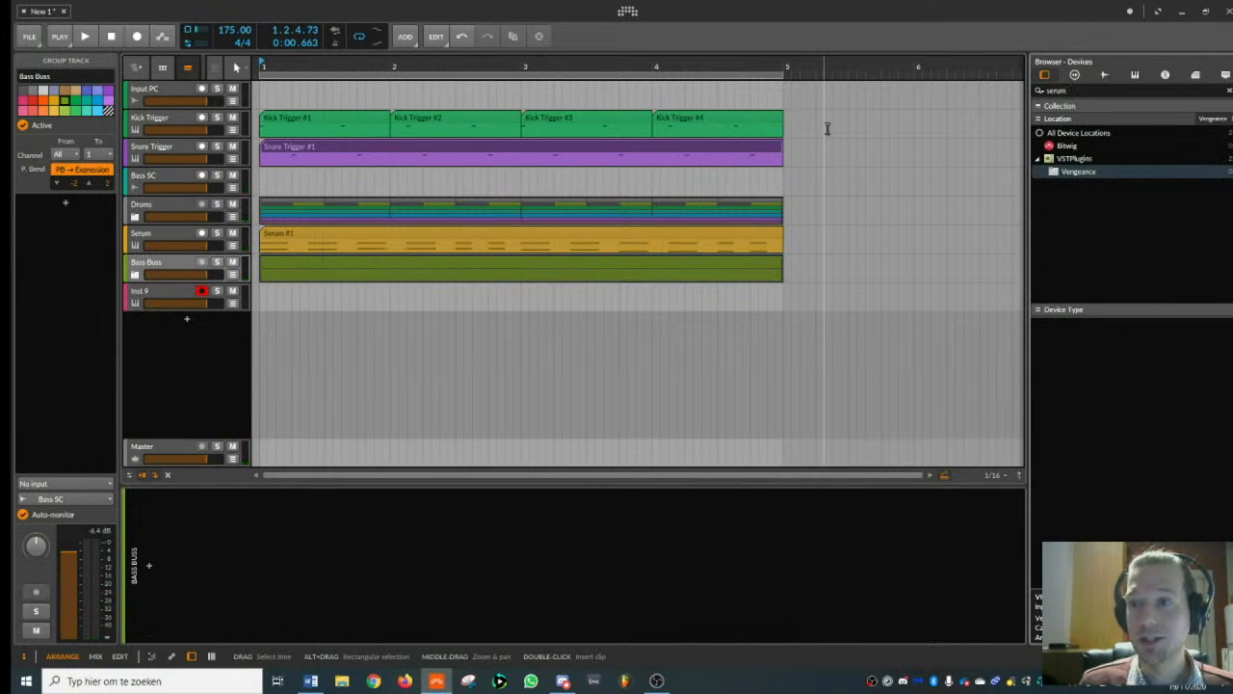
{"action": "left_click", "coordinate": [1075, 159]}
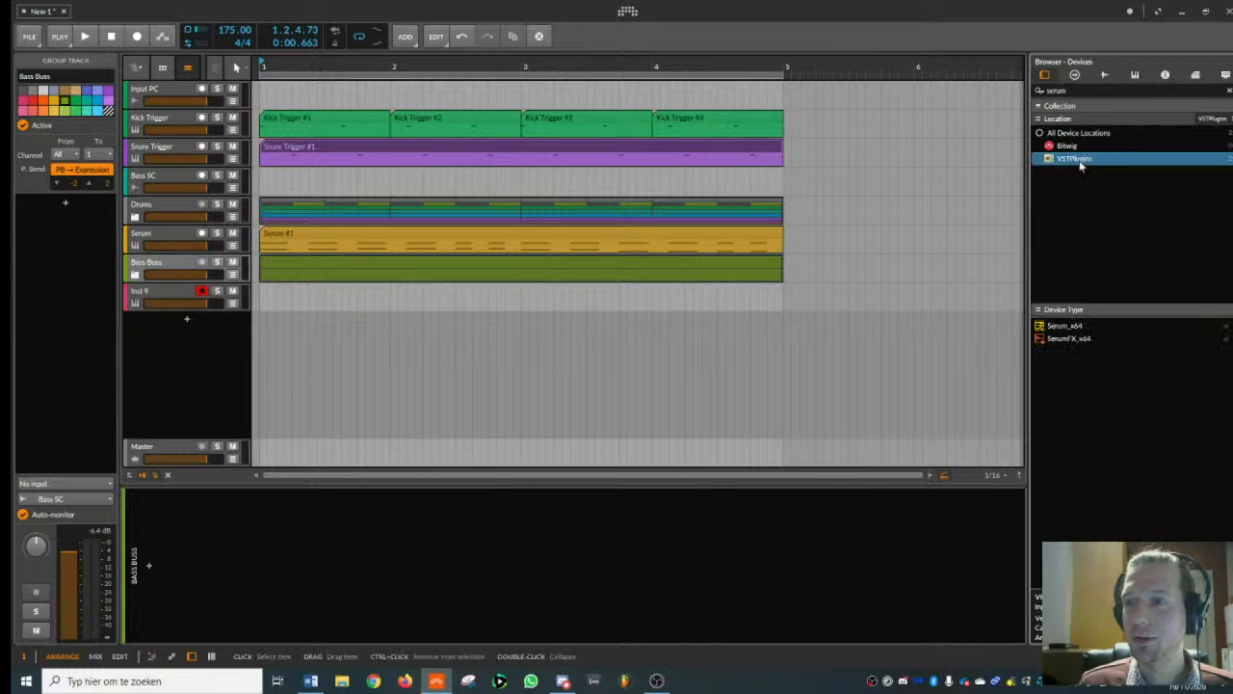
{"action": "double_click", "coordinate": [1078, 331]}
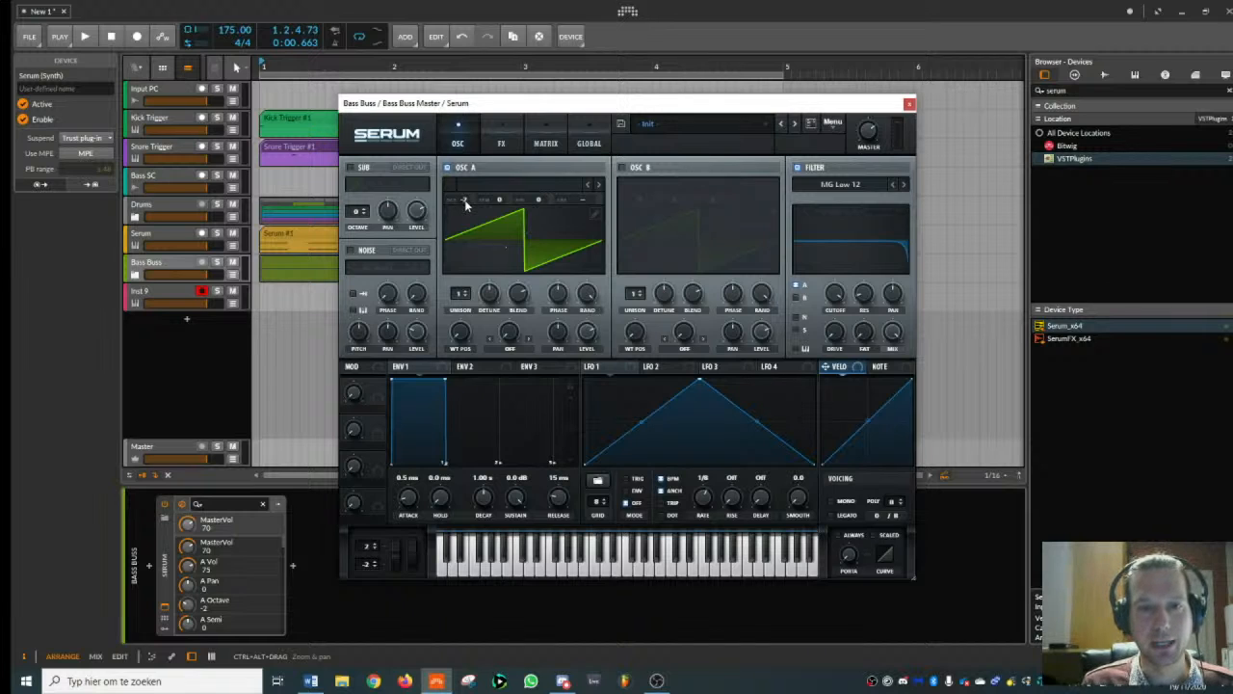
- Set oscillator A of the new Serum to octave 0, 3 unison voices and 0.01 detune, and add another instrument track
{"action": "scroll", "coordinate": [467, 200], "scroll_direction": "down", "scroll_amount": 1}
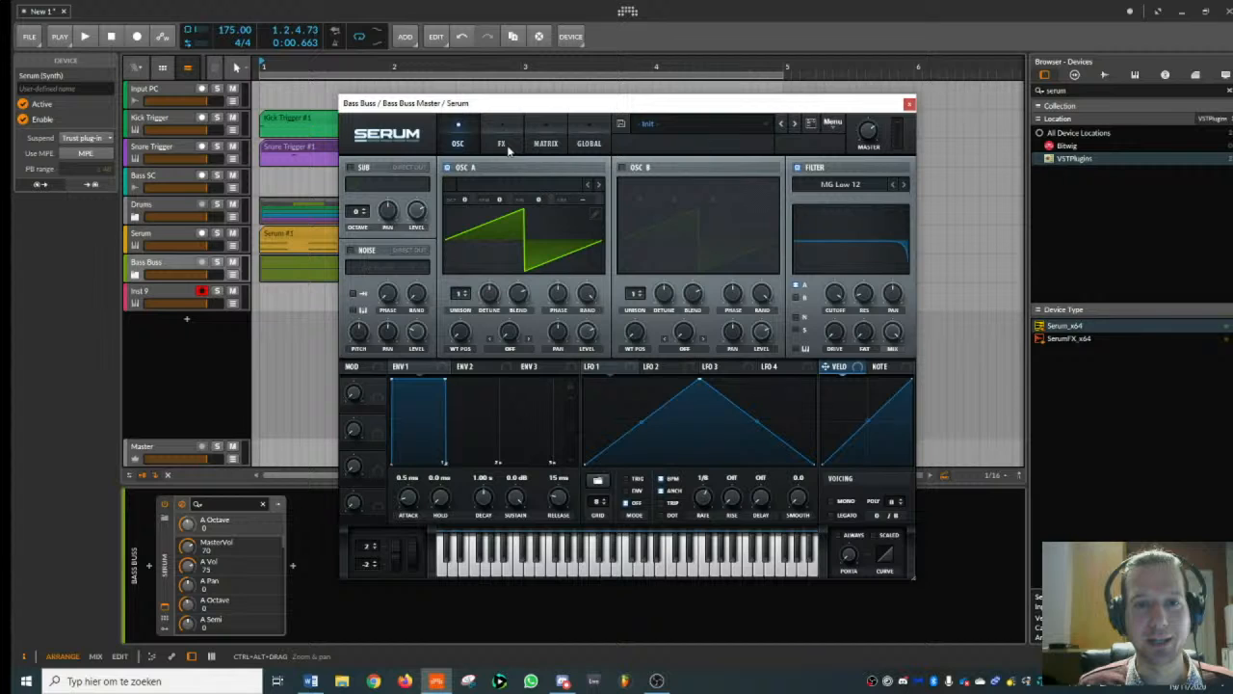
{"action": "left_click_drag", "start_coordinate": [490, 297], "coordinate": [487, 357]}
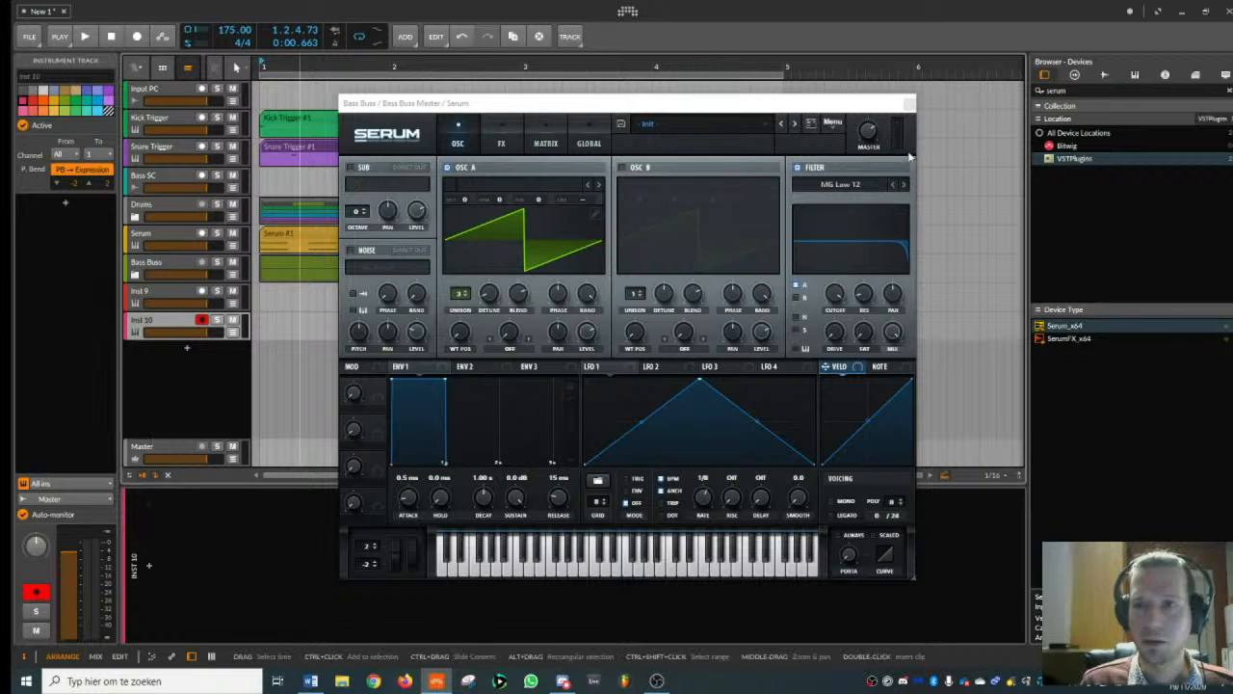
{"action": "left_click", "coordinate": [908, 104]}
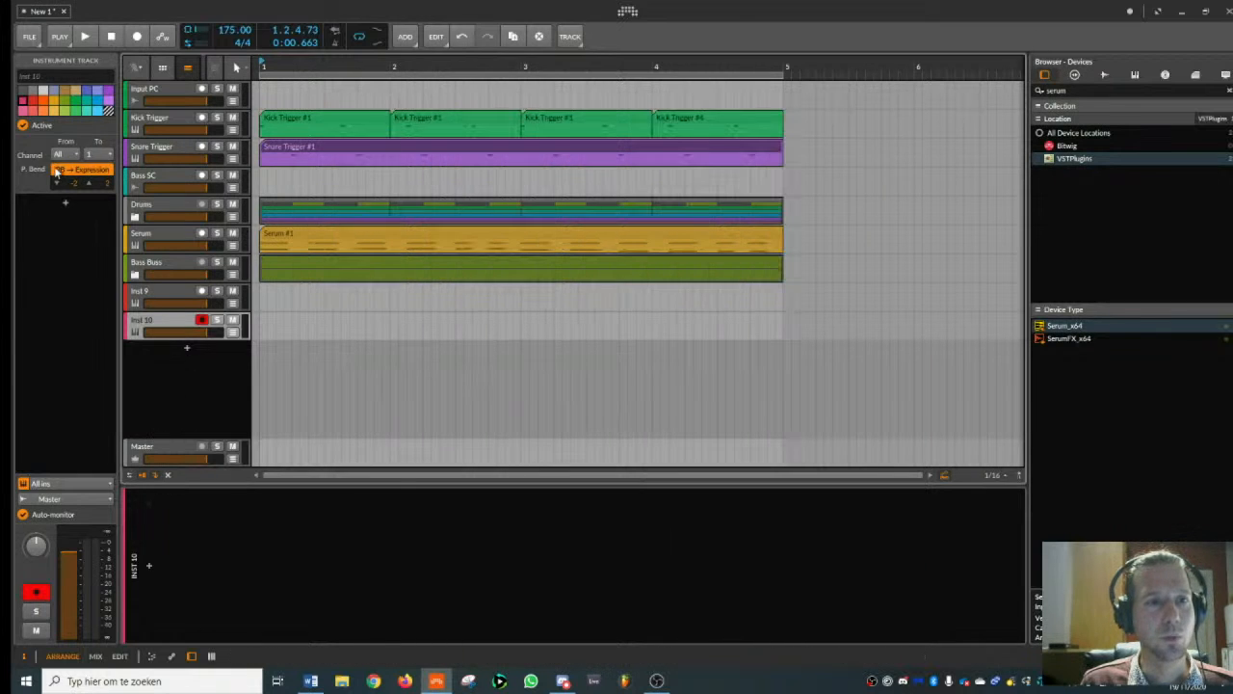
{"action": "left_click", "coordinate": [167, 100]}
{"action": "key", "text": "Down"}
{"action": "key", "text": "Down"}
{"action": "key", "text": "Down"}
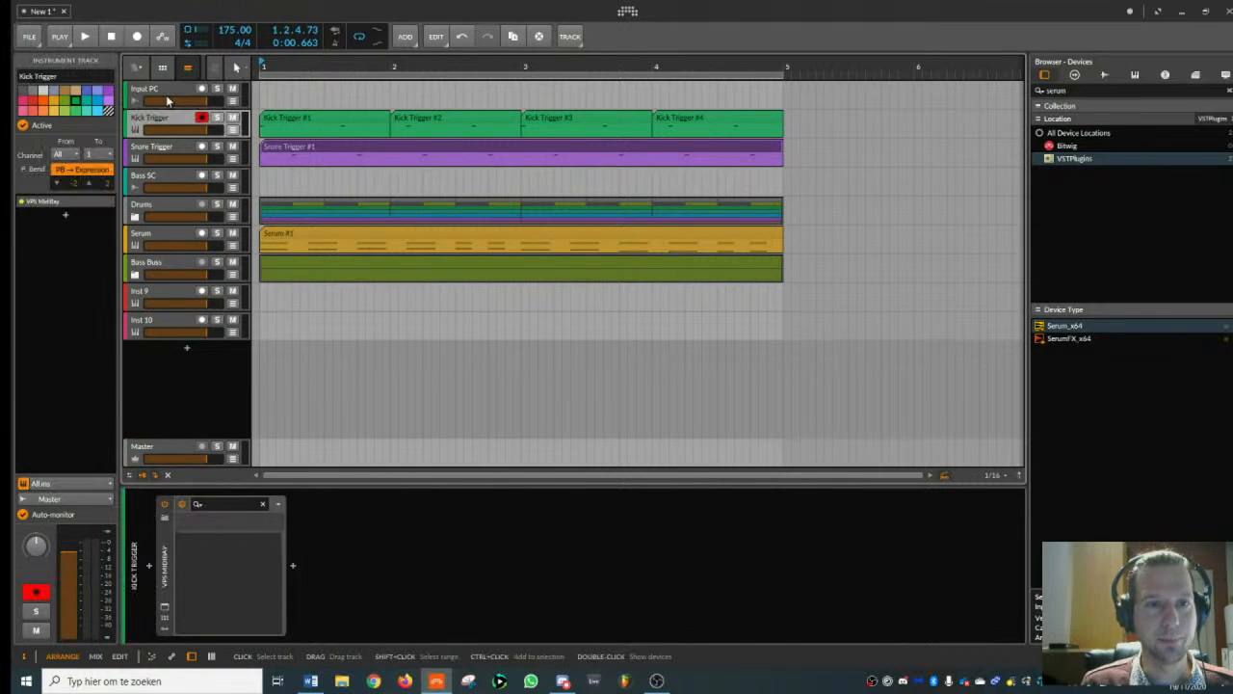
{"action": "key", "text": "Down"}
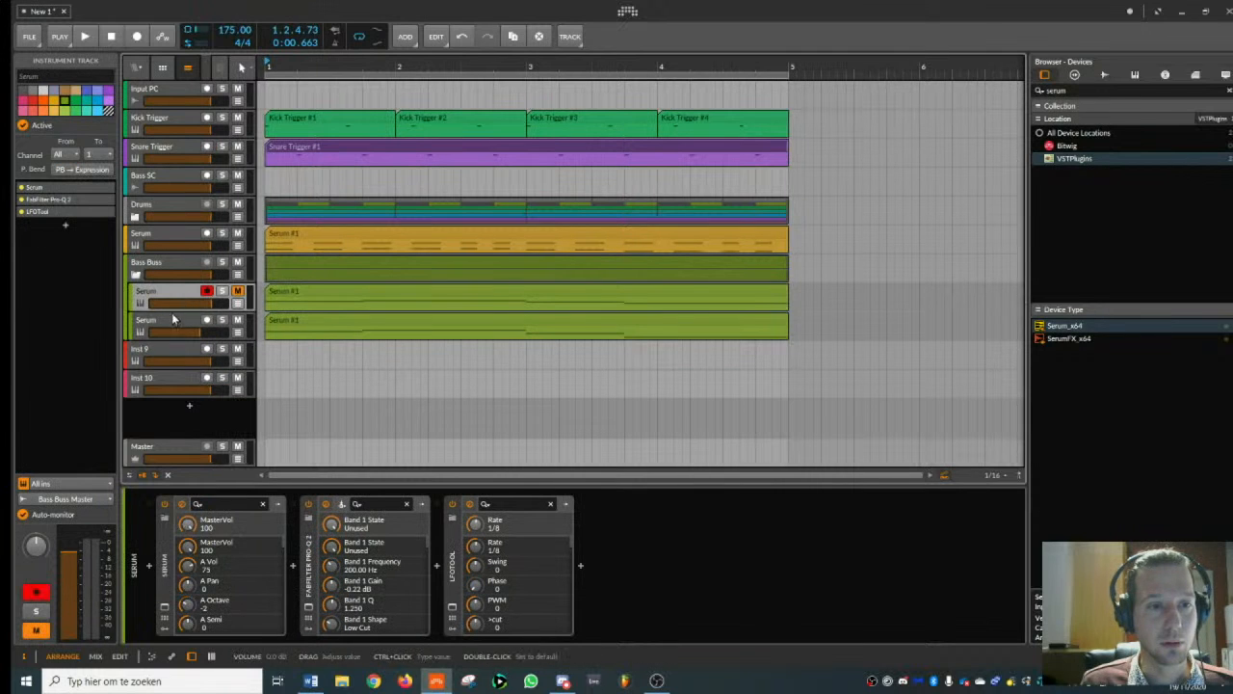
- Play the beat with the lower Serum bass track of Bass Buss in the mix and soloed to compare its sound
{"action": "left_click", "coordinate": [171, 322]}
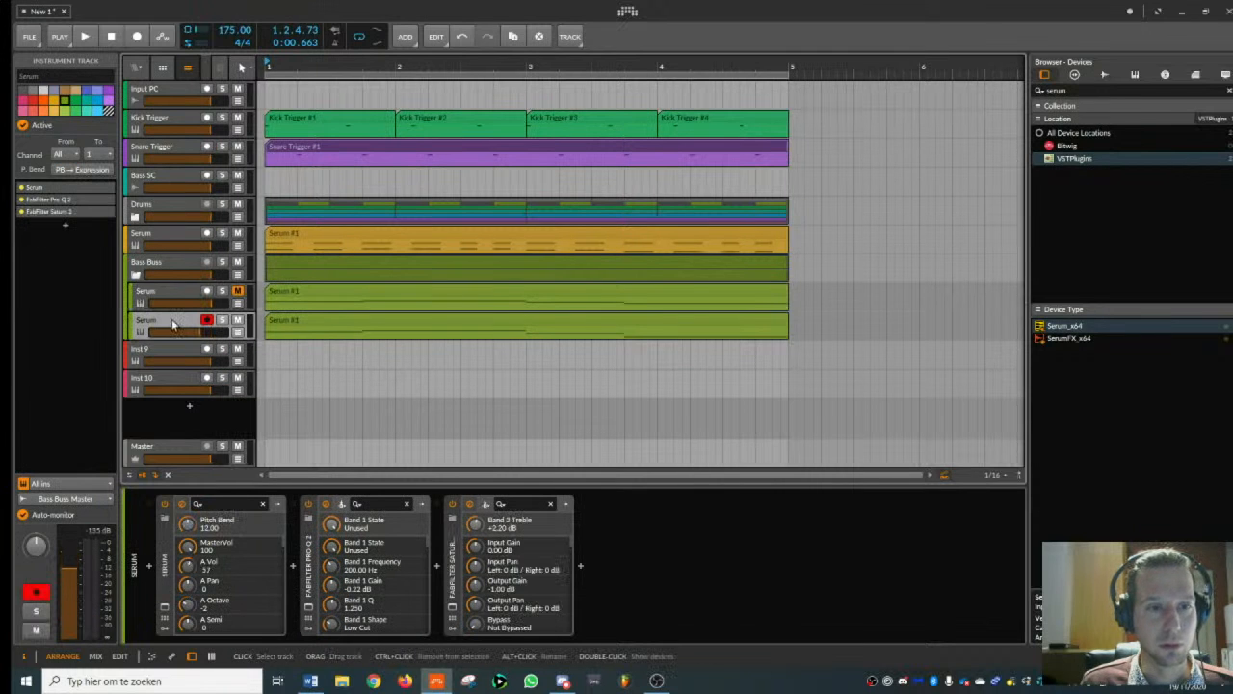
{"action": "key", "text": "space"}
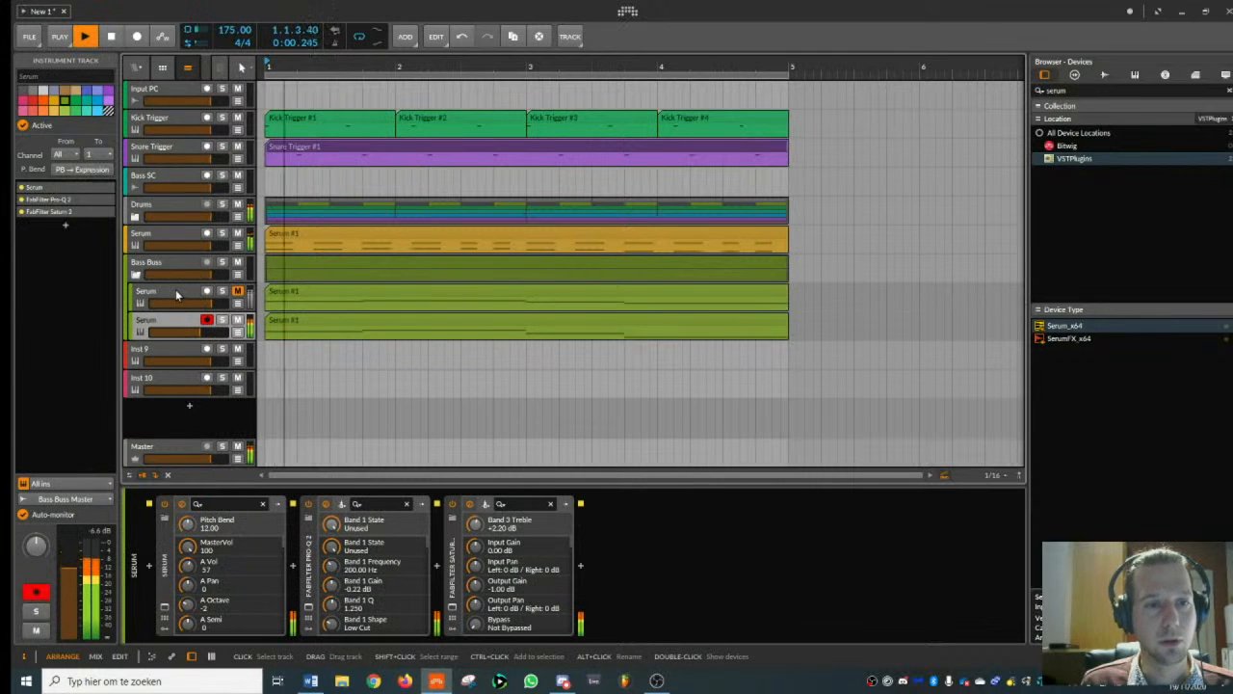
{"action": "key", "text": "space"}
{"action": "left_click", "coordinate": [222, 320]}
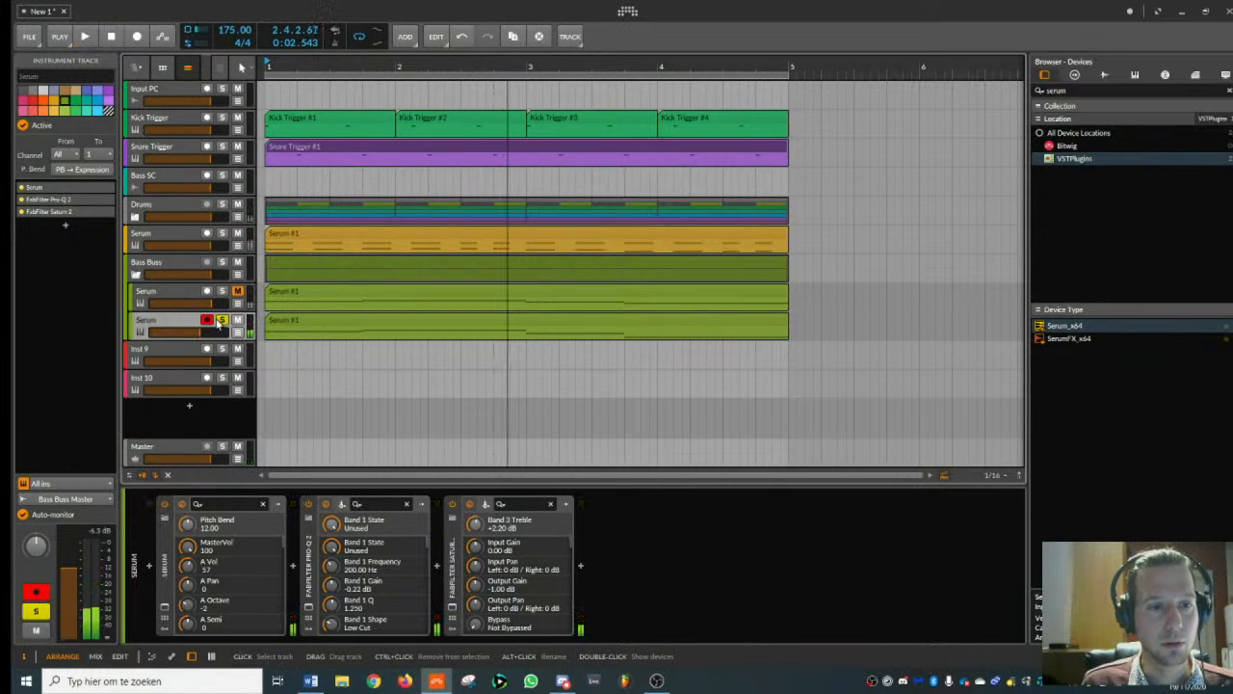
{"action": "left_click", "coordinate": [222, 320]}
{"action": "key", "text": "space"}
{"action": "left_click", "coordinate": [222, 320]}
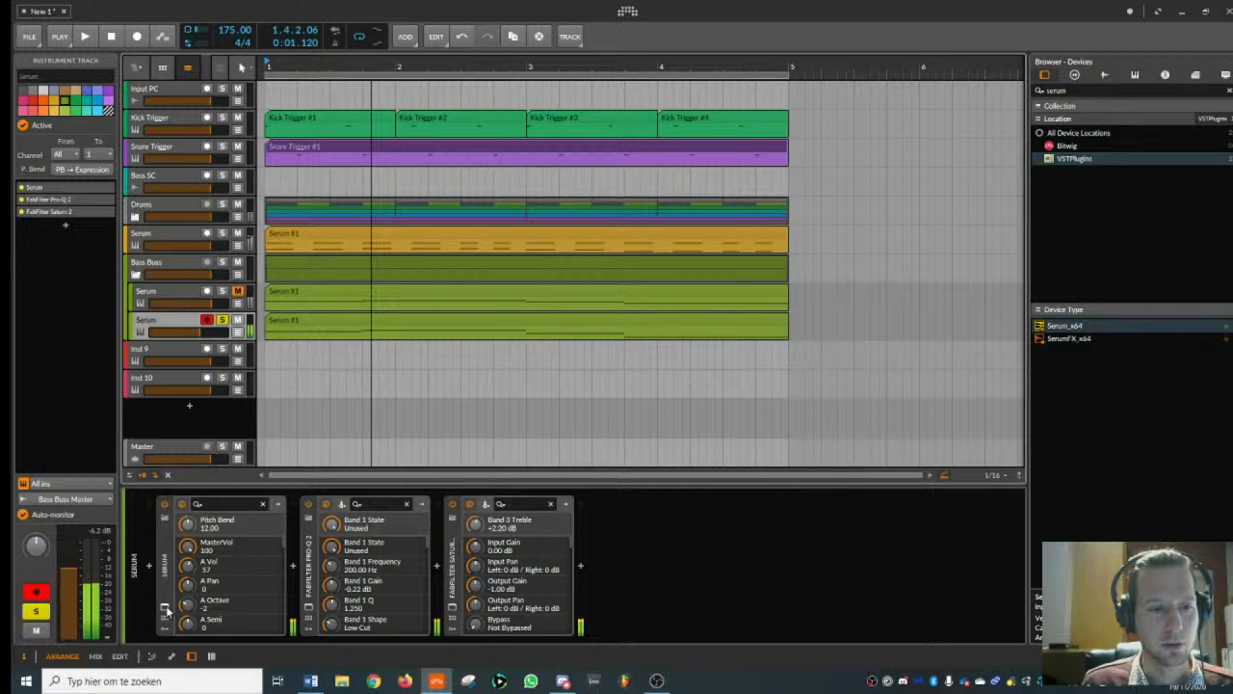
{"action": "left_click", "coordinate": [221, 320]}
- Play the beat and check the devices and signal on the Bass SC, Bass Buss and Snare Trigger tracks
{"action": "left_click", "coordinate": [175, 178]}
{"action": "key", "text": "space"}
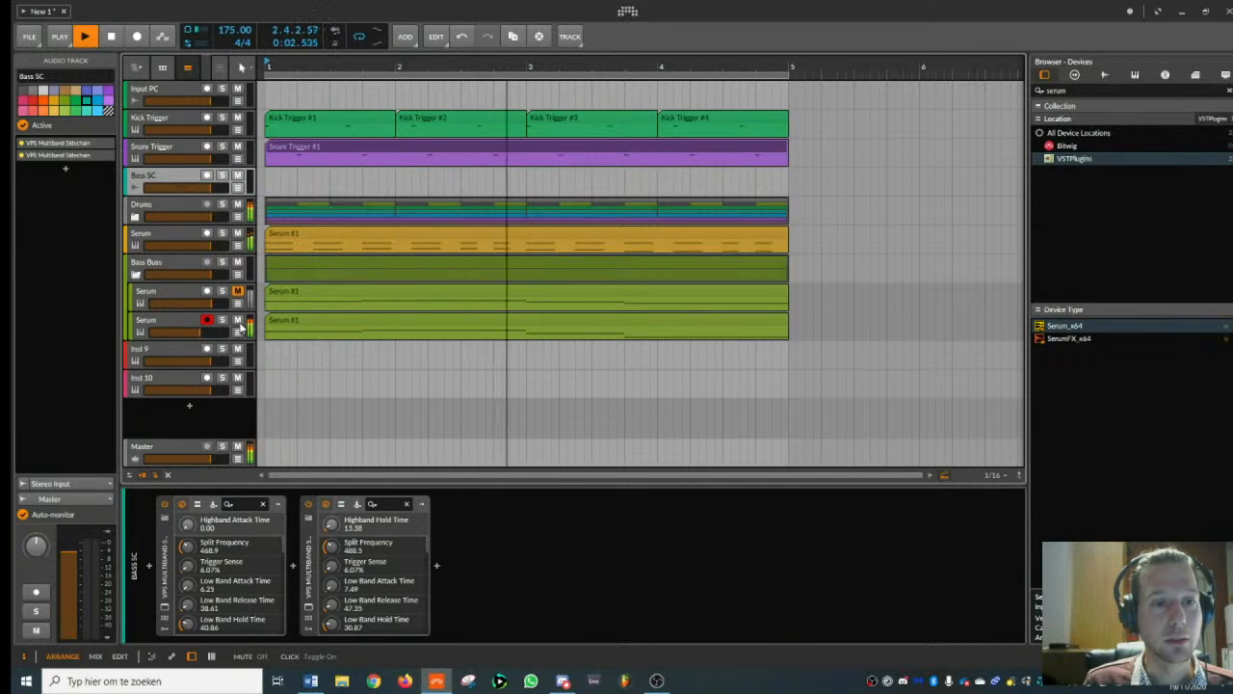
{"action": "left_click", "coordinate": [164, 268]}
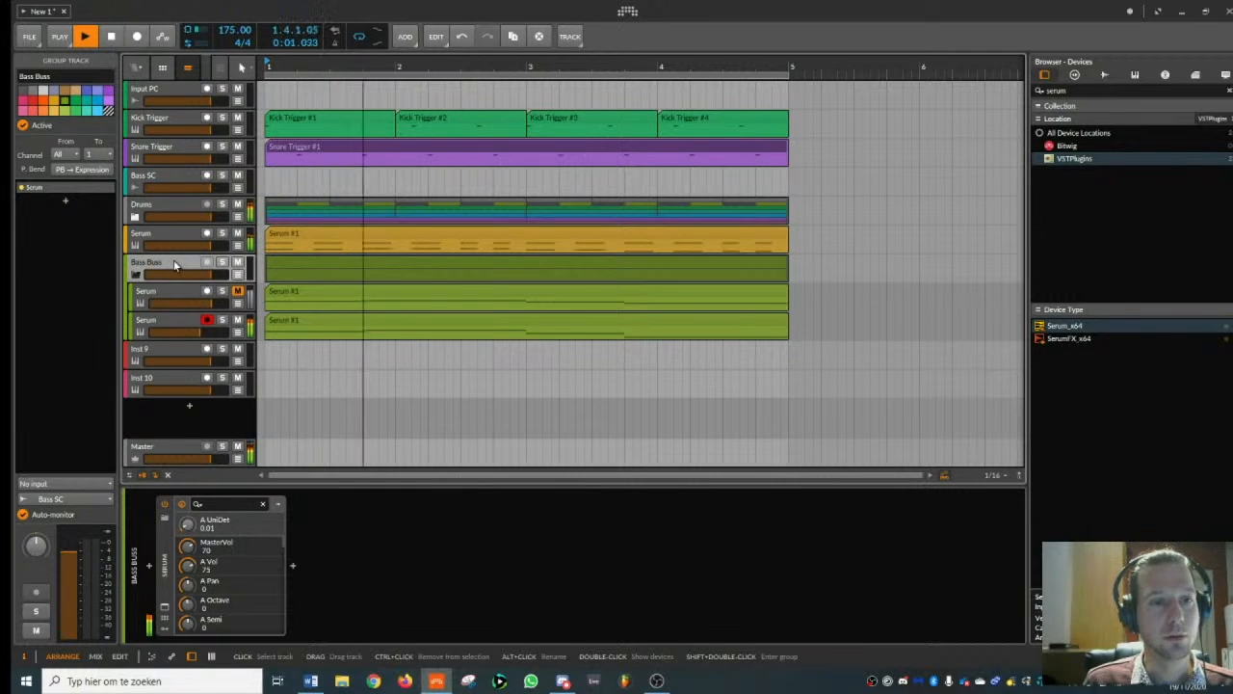
{"action": "left_click", "coordinate": [184, 155]}
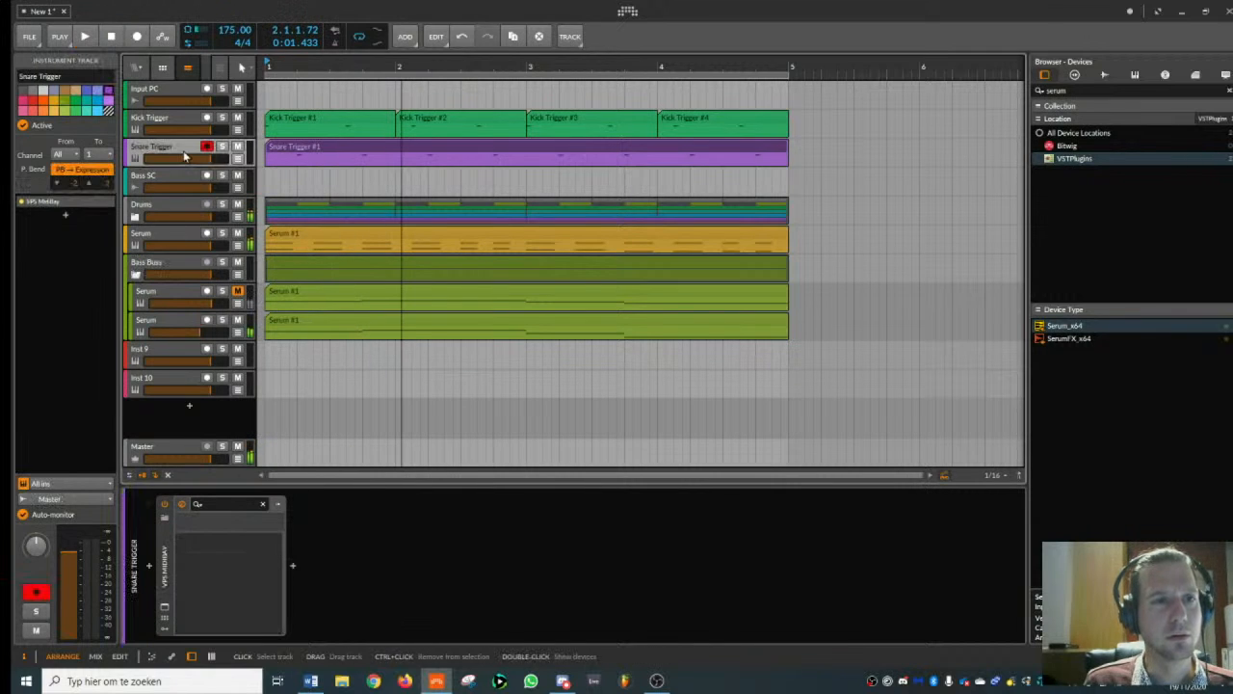
{"action": "left_click", "coordinate": [185, 270]}
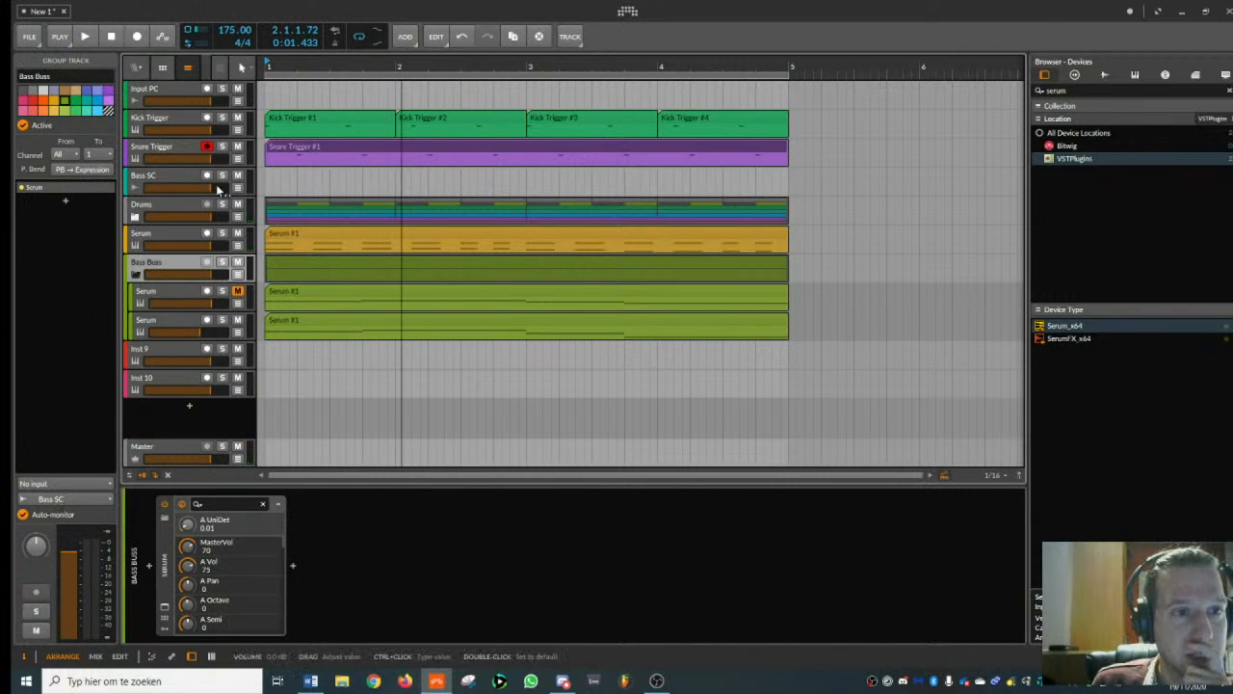
{"action": "left_click", "coordinate": [179, 179]}
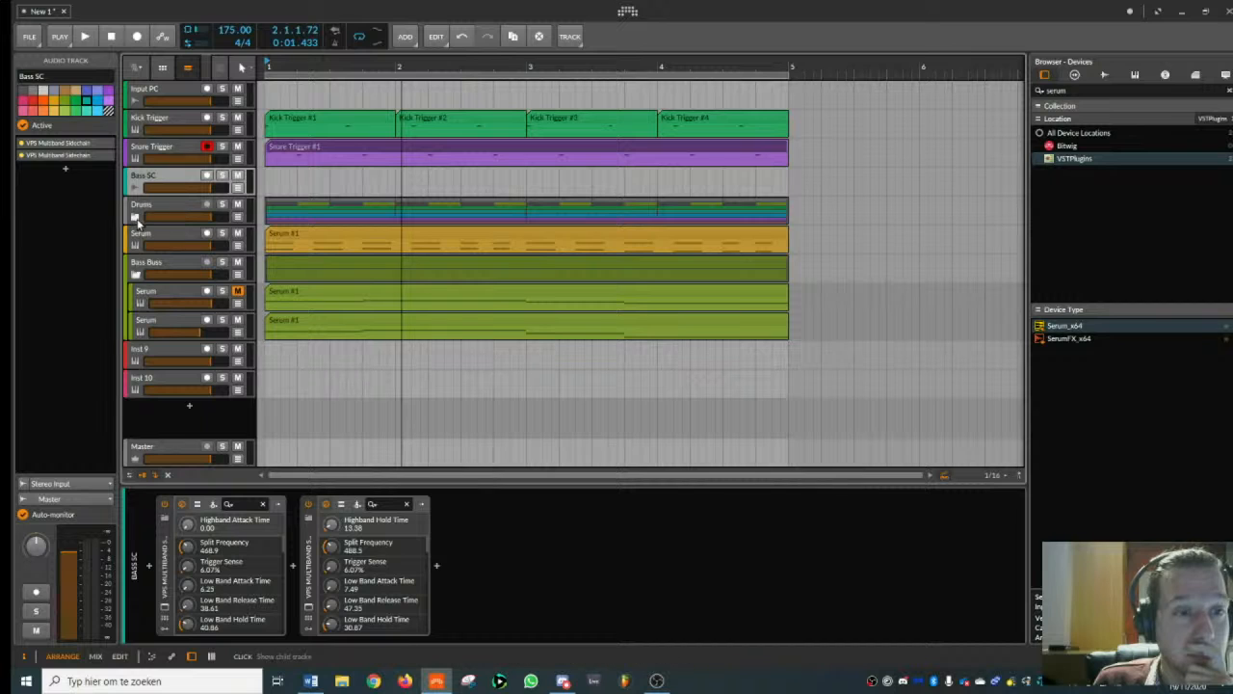
- Inspect the Bass Buss group and its child tracks, and route the group's output to the Bass SC audio track
{"action": "left_click", "coordinate": [142, 275]}
{"action": "left_click", "coordinate": [164, 270]}
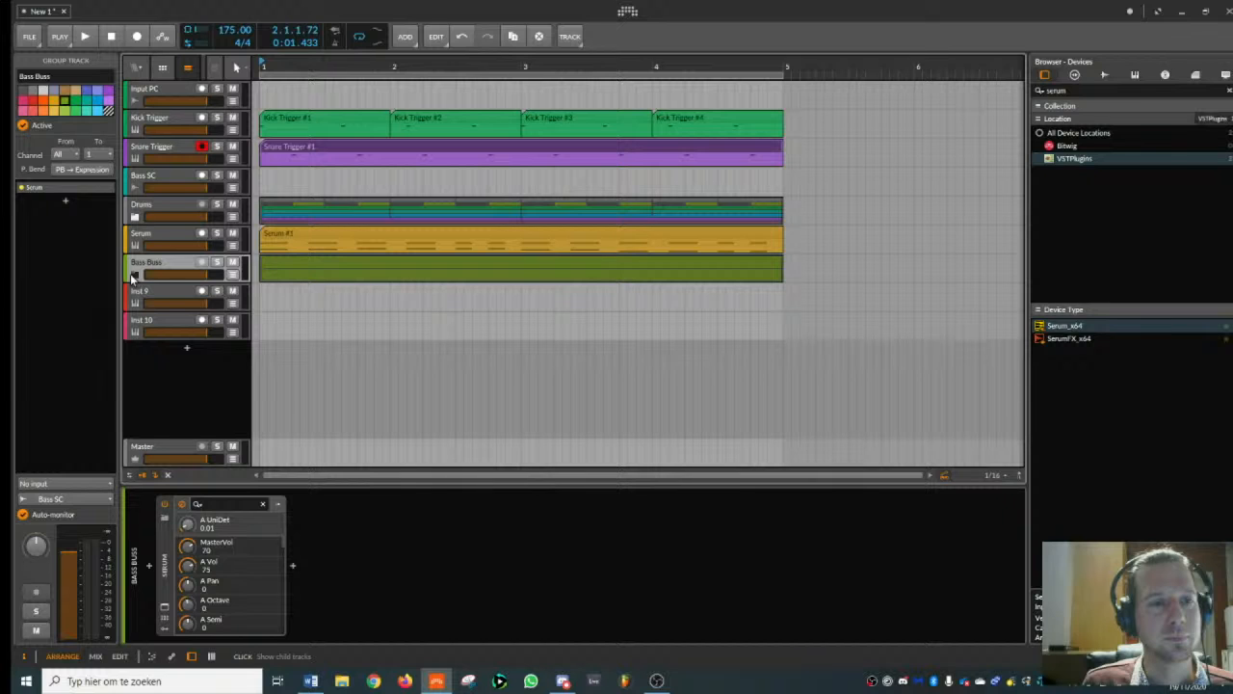
{"action": "left_click", "coordinate": [132, 275]}
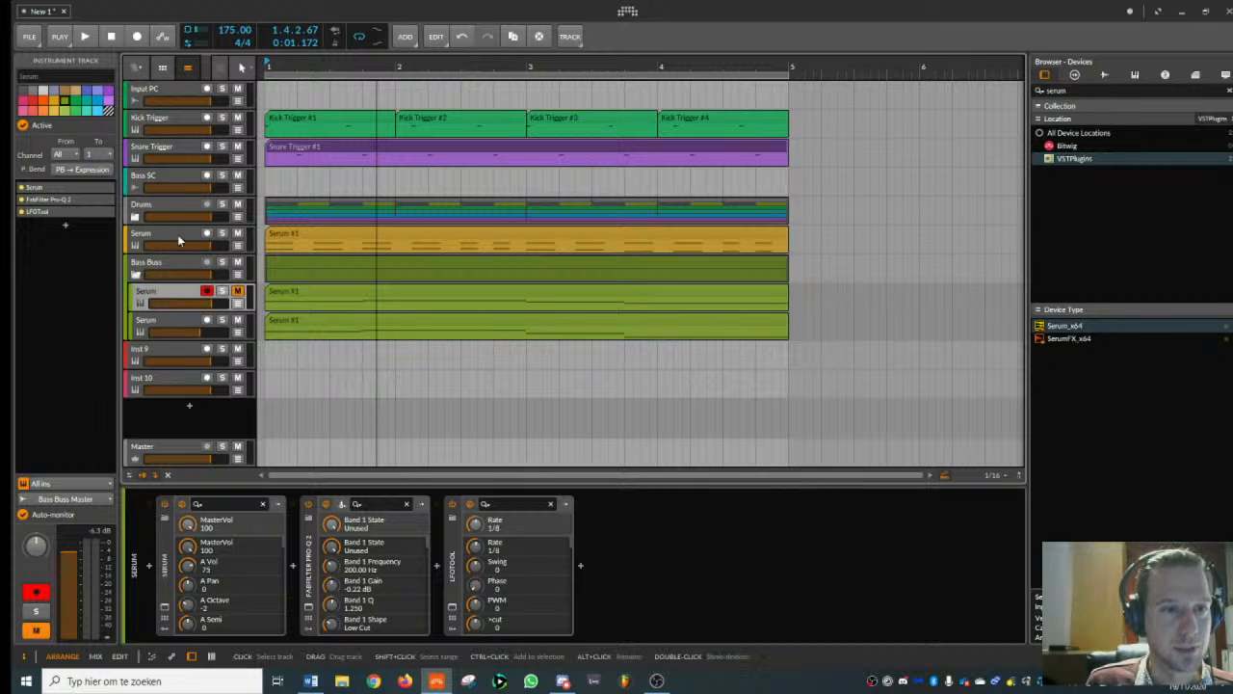
{"action": "left_click", "coordinate": [169, 266]}
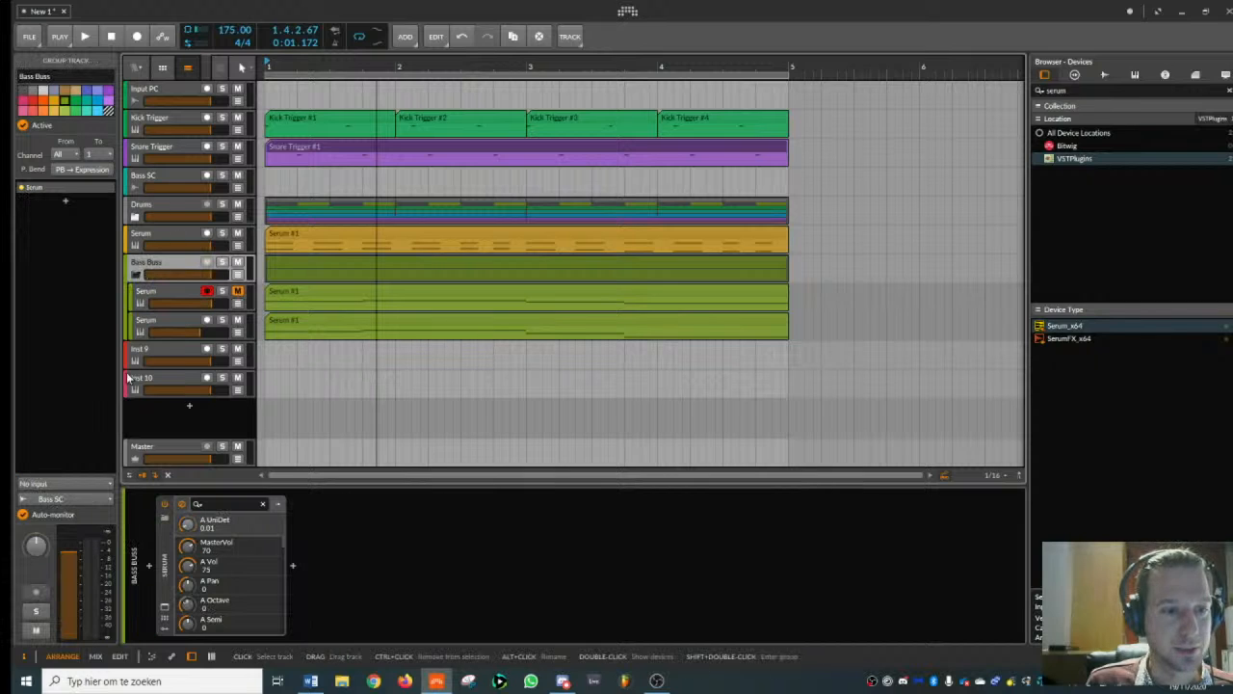
{"action": "left_click", "coordinate": [74, 499]}
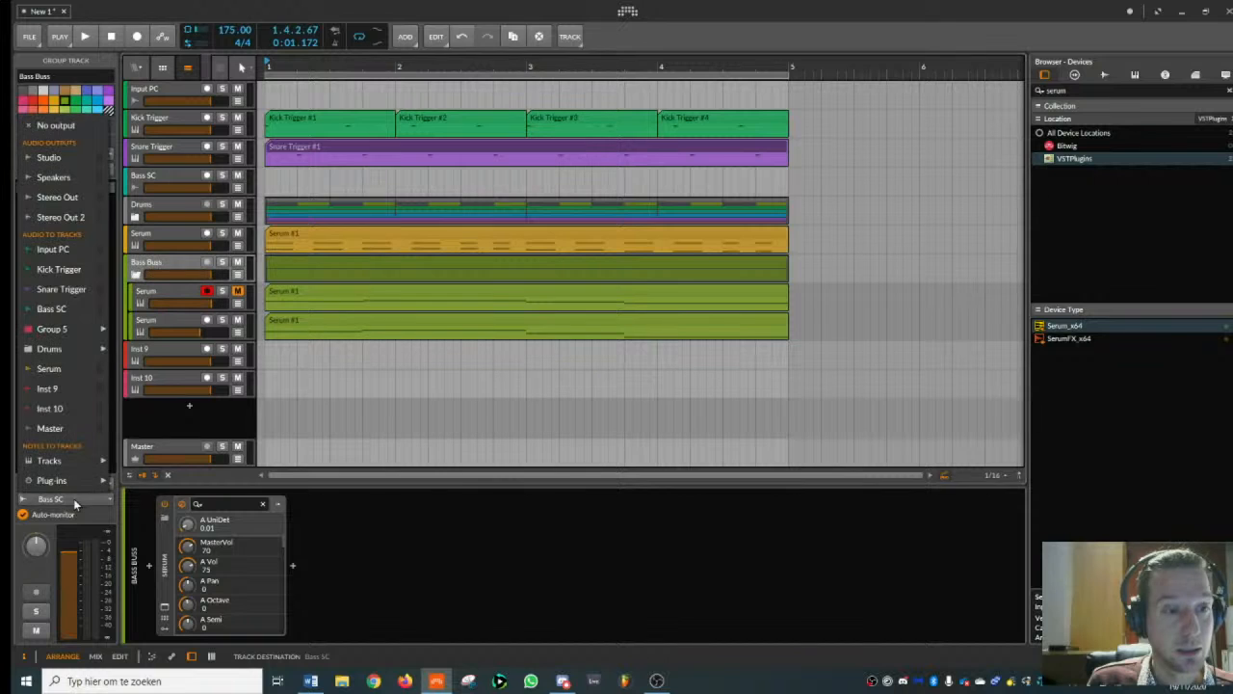
{"action": "left_click", "coordinate": [75, 309]}
- Play the beat briefly and check the signal arriving on the Bass SC track
{"action": "key", "text": "space"}
{"action": "left_click", "coordinate": [225, 184]}
{"action": "key", "text": "space"}
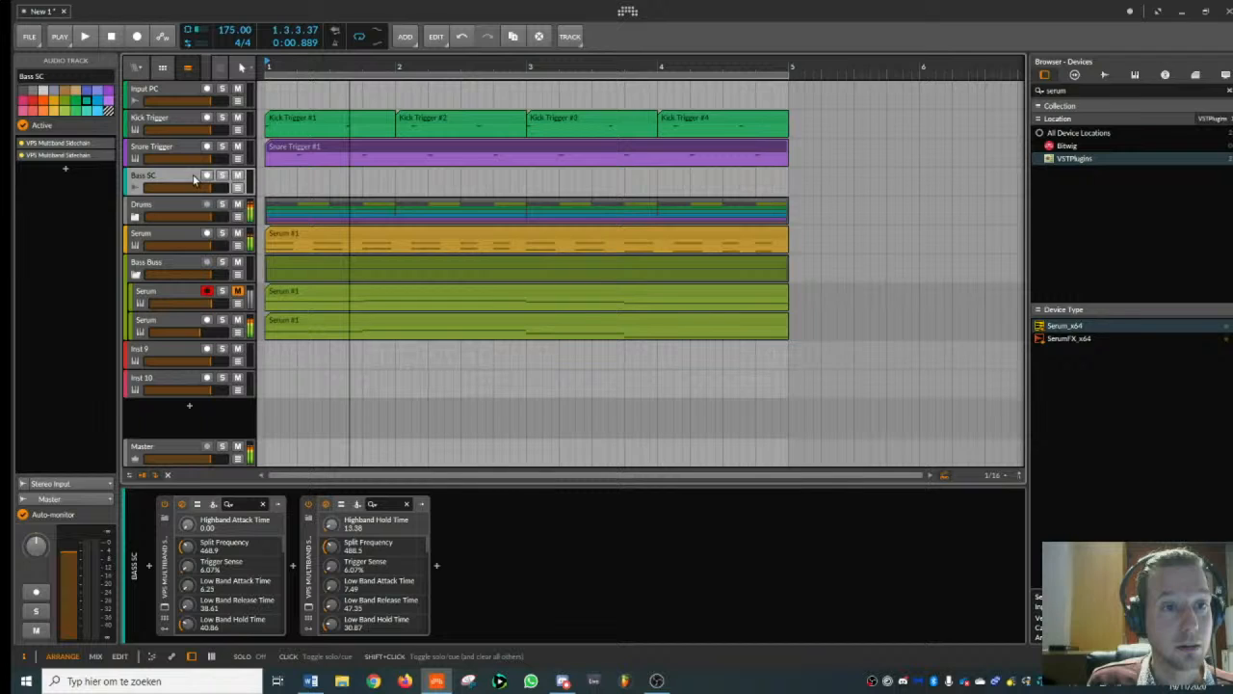
- Collapse the Bass Buss group and insert Serum_x64 on the Inst 9 track
{"action": "left_click", "coordinate": [160, 265]}
{"action": "left_click", "coordinate": [135, 275]}
{"action": "left_click", "coordinate": [166, 295]}
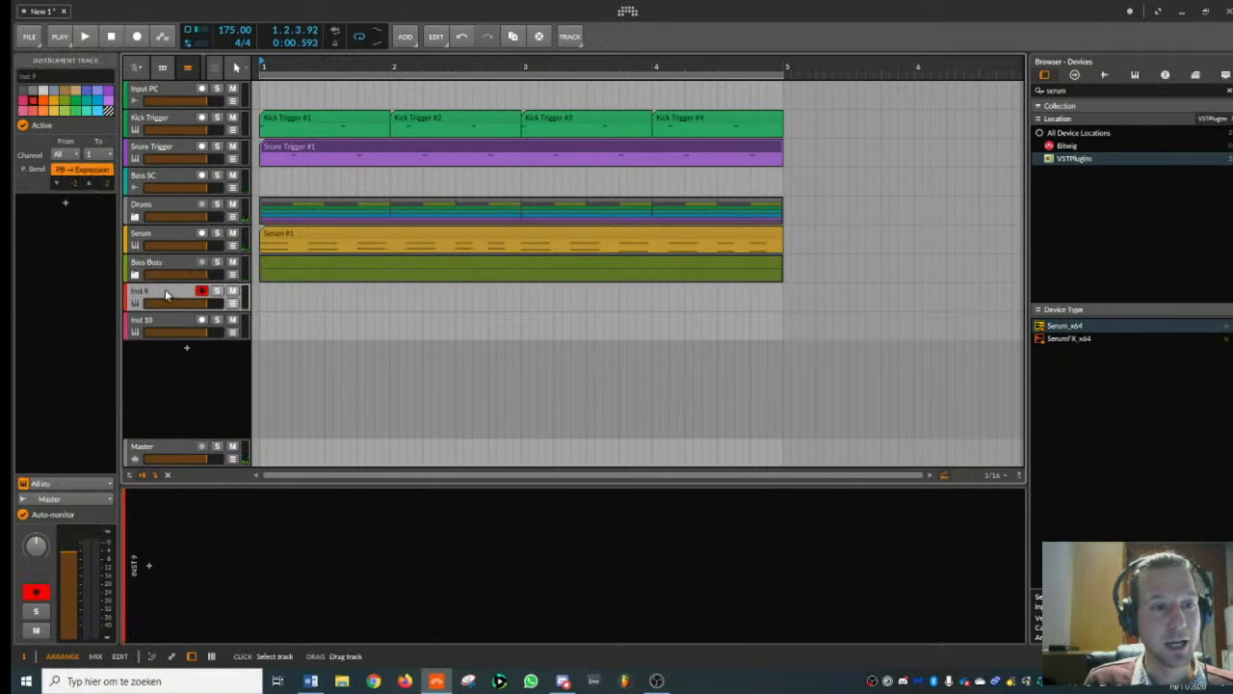
{"action": "double_click", "coordinate": [1068, 326]}
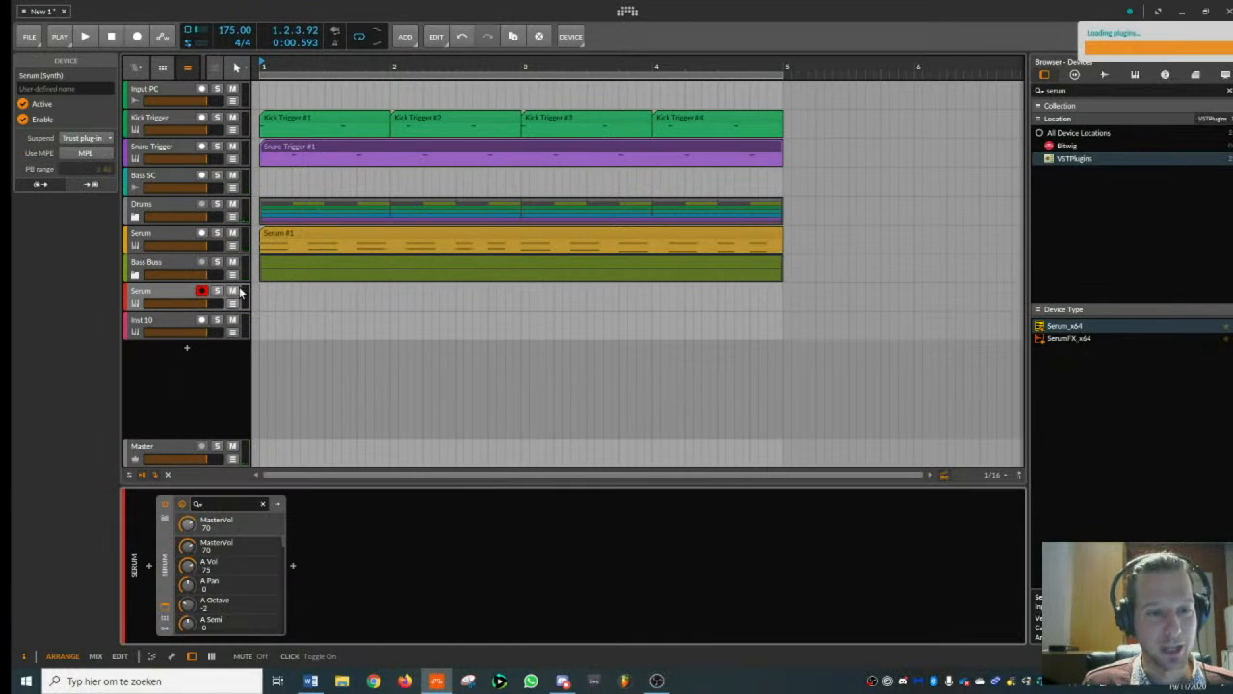
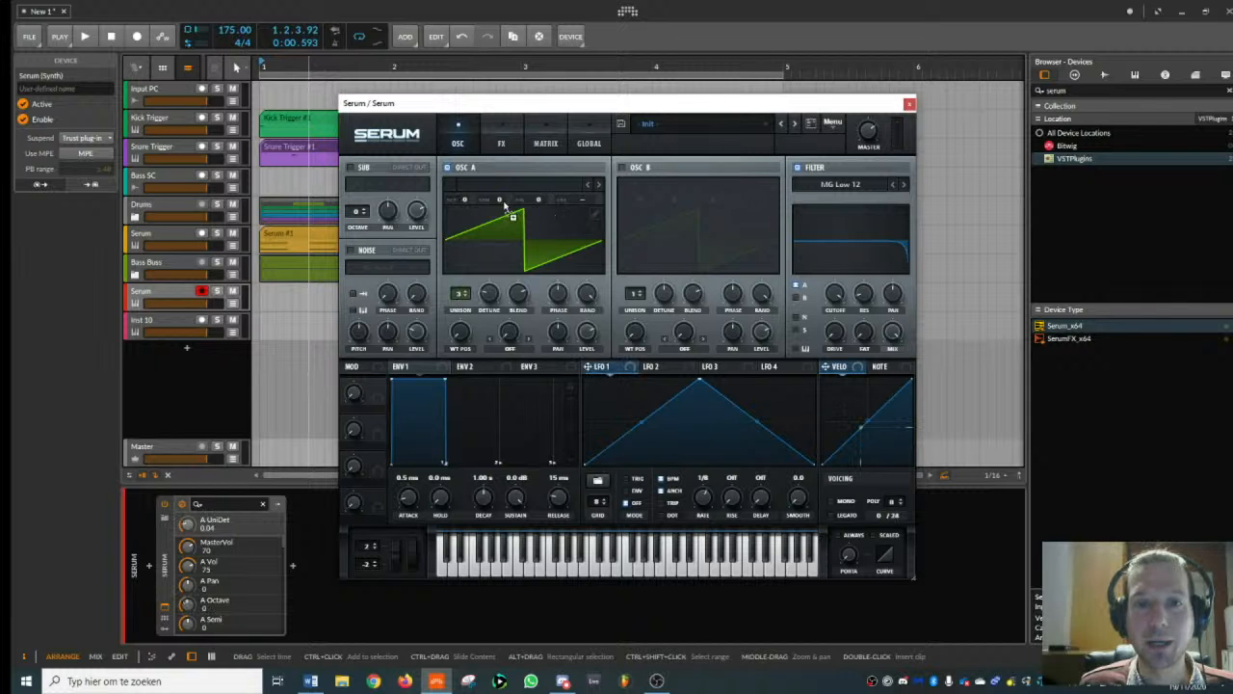
- Modulate oscillator A's fine tuning with LFO 1, set the LFO's rise to 1/16, and close Serum
{"action": "left_click_drag", "start_coordinate": [550, 199], "coordinate": [559, 273]}
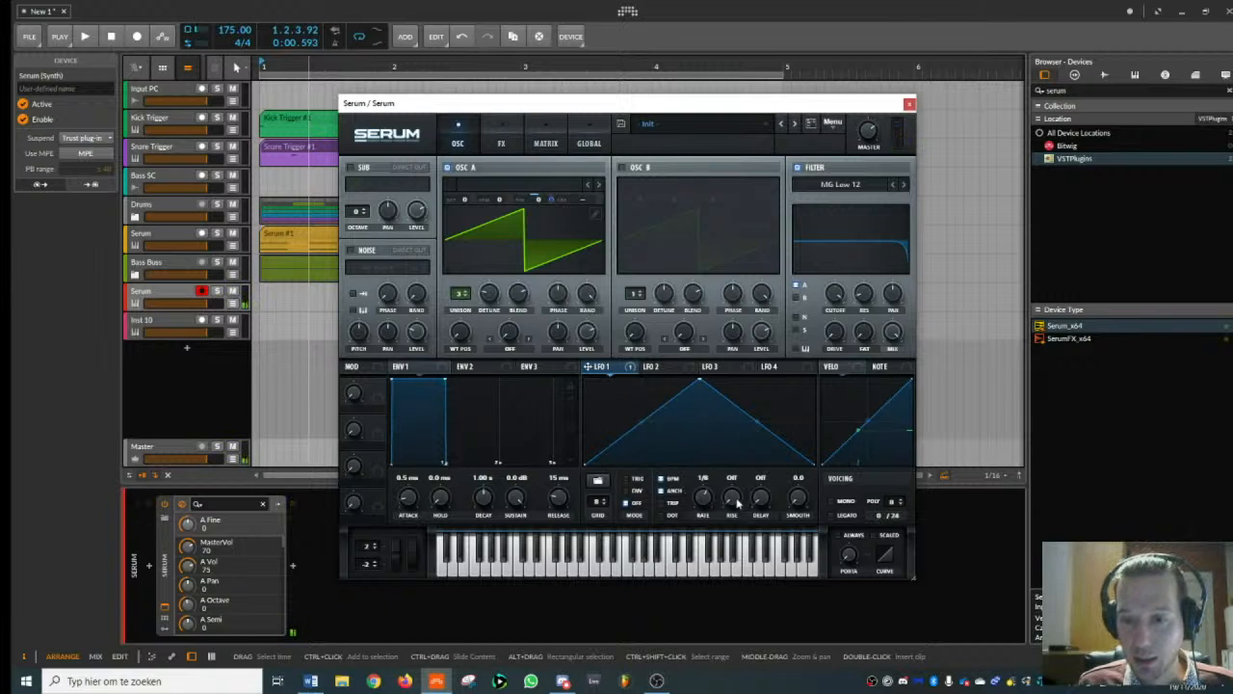
{"action": "mouse_move", "coordinate": [734, 509]}
{"action": "left_mouse_down"}
{"action": "mouse_move", "coordinate": [738, 470]}
{"action": "mouse_move", "coordinate": [738, 493]}
{"action": "left_mouse_up"}
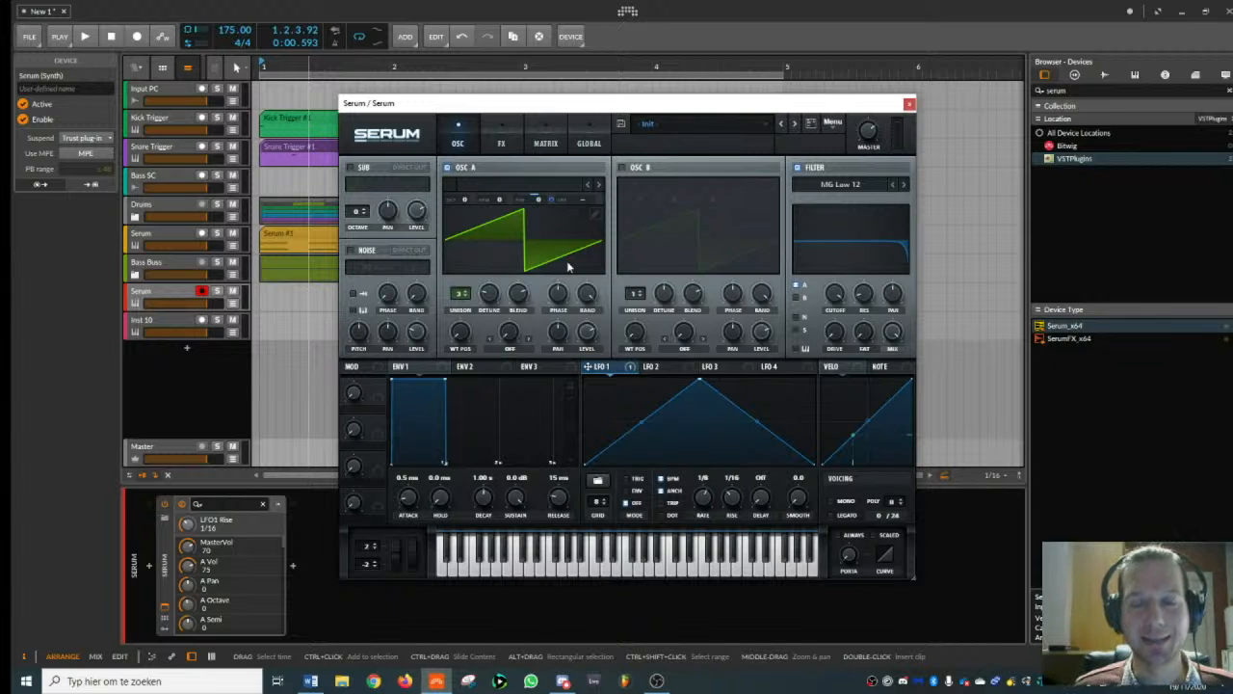
{"action": "left_click", "coordinate": [509, 144]}
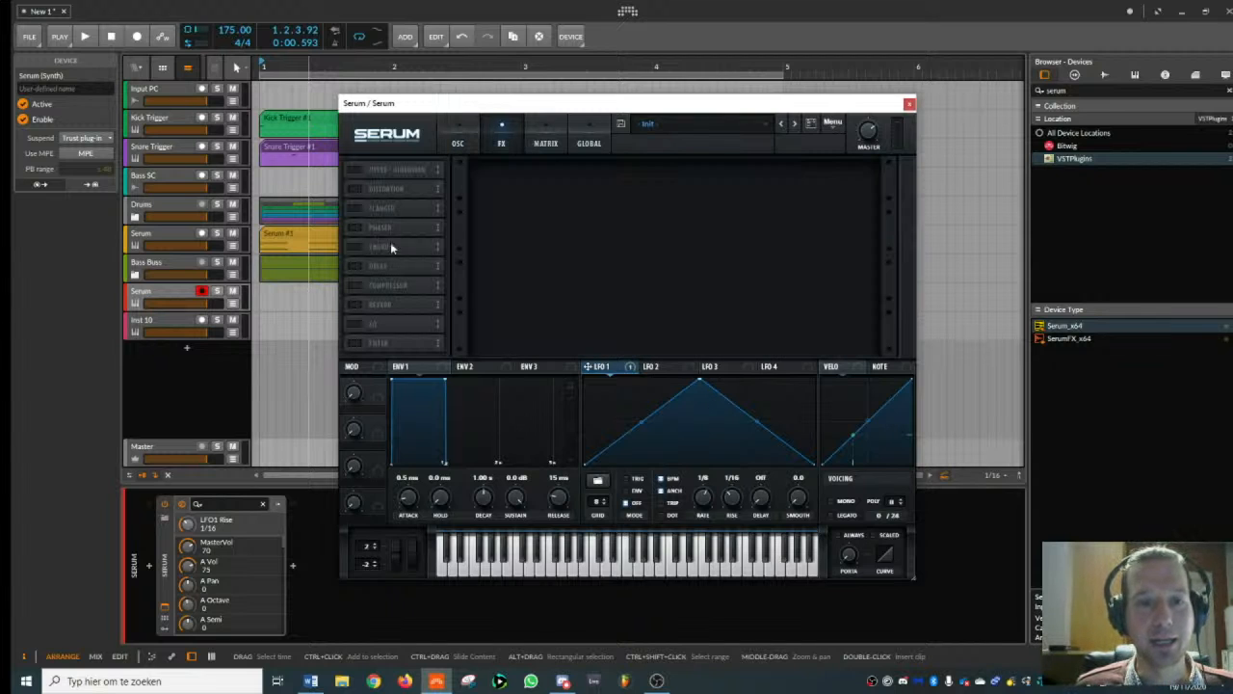
{"action": "left_click", "coordinate": [909, 102]}
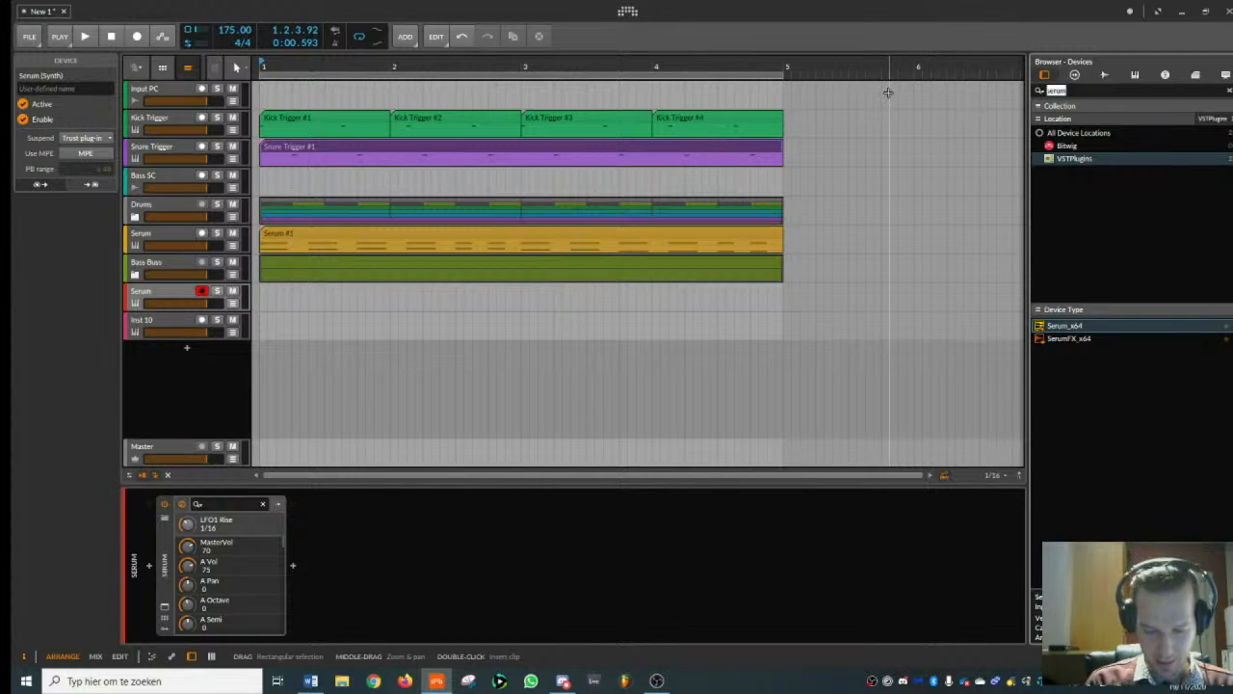
- Insert ValhallaVintageVerb_x64 after Serum and set its mix to 32.8 %
{"action": "type", "text": "valhalla"}
{"action": "double_click", "coordinate": [1086, 416]}
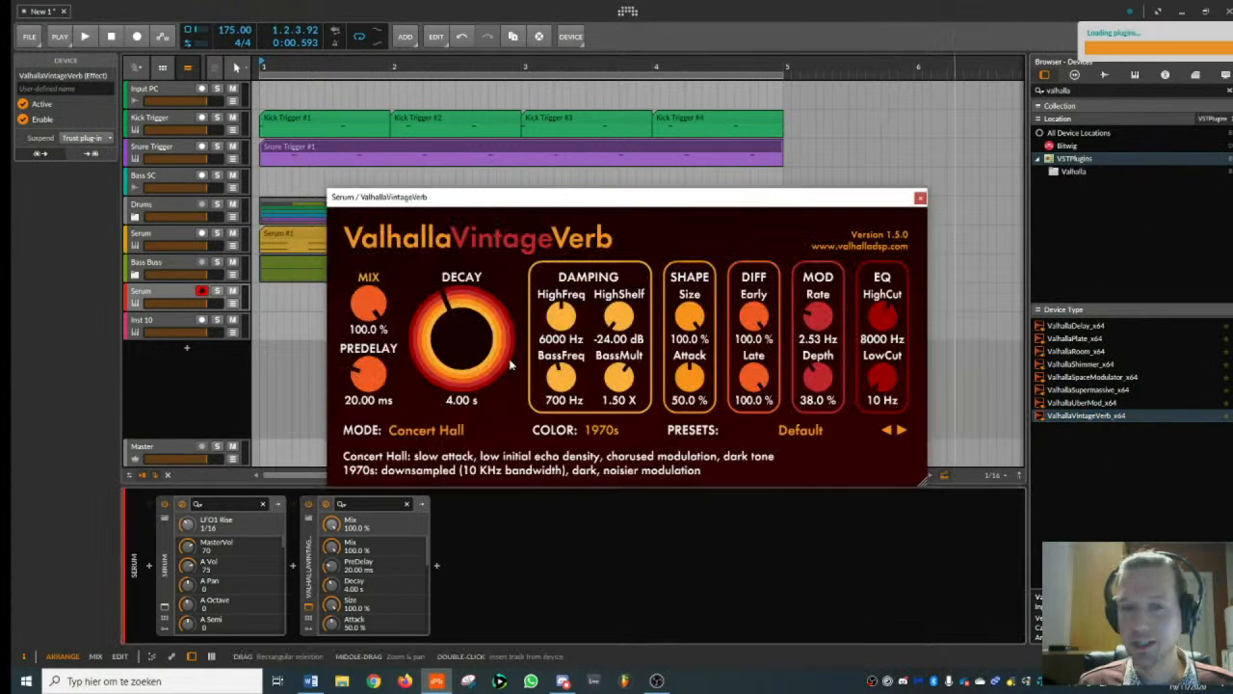
{"action": "left_click_drag", "start_coordinate": [368, 305], "coordinate": [410, 317]}
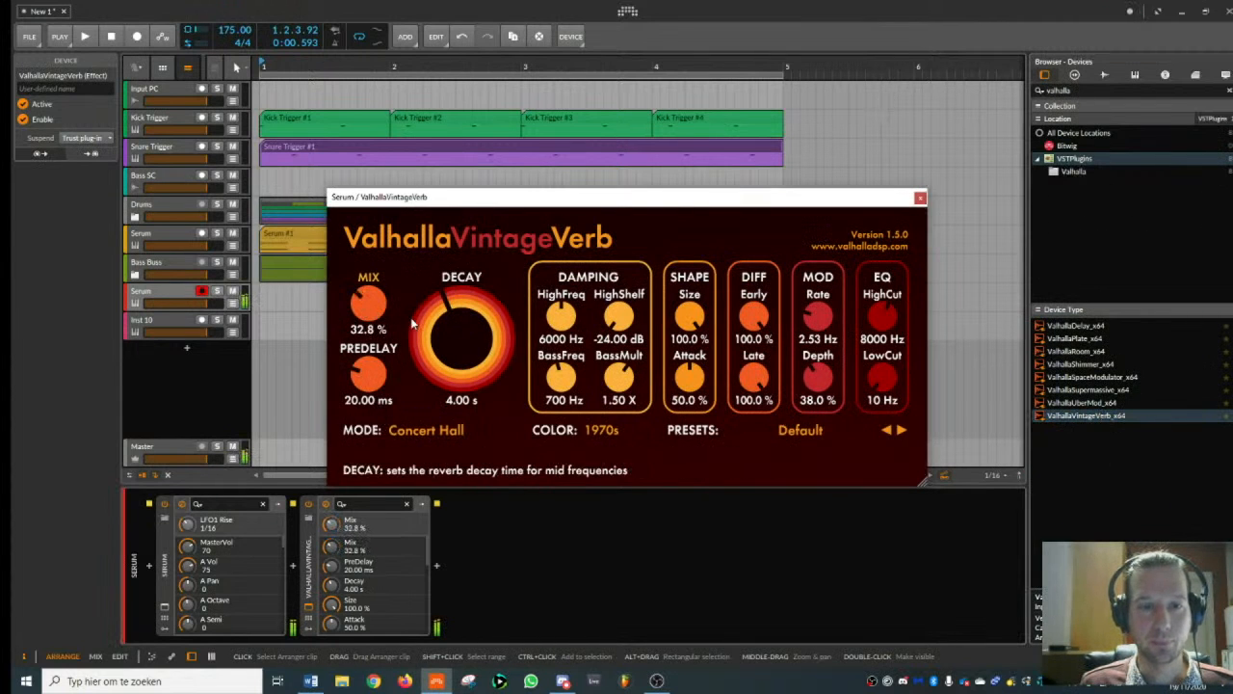
- Set the new Serum to mono with legato and a portamento time of 5, and close both plugin windows
{"action": "left_click", "coordinate": [150, 296]}
{"action": "left_click", "coordinate": [164, 607]}
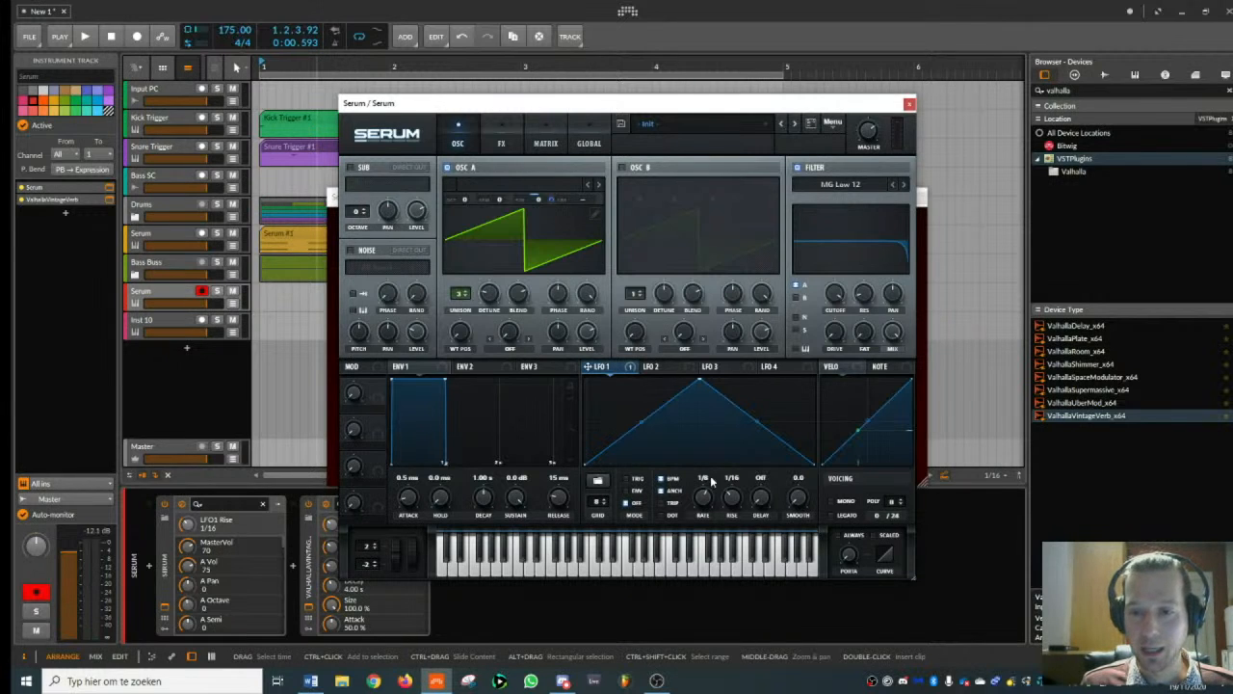
{"action": "left_click_drag", "start_coordinate": [495, 103], "coordinate": [656, 91]}
{"action": "left_click", "coordinate": [996, 492]}
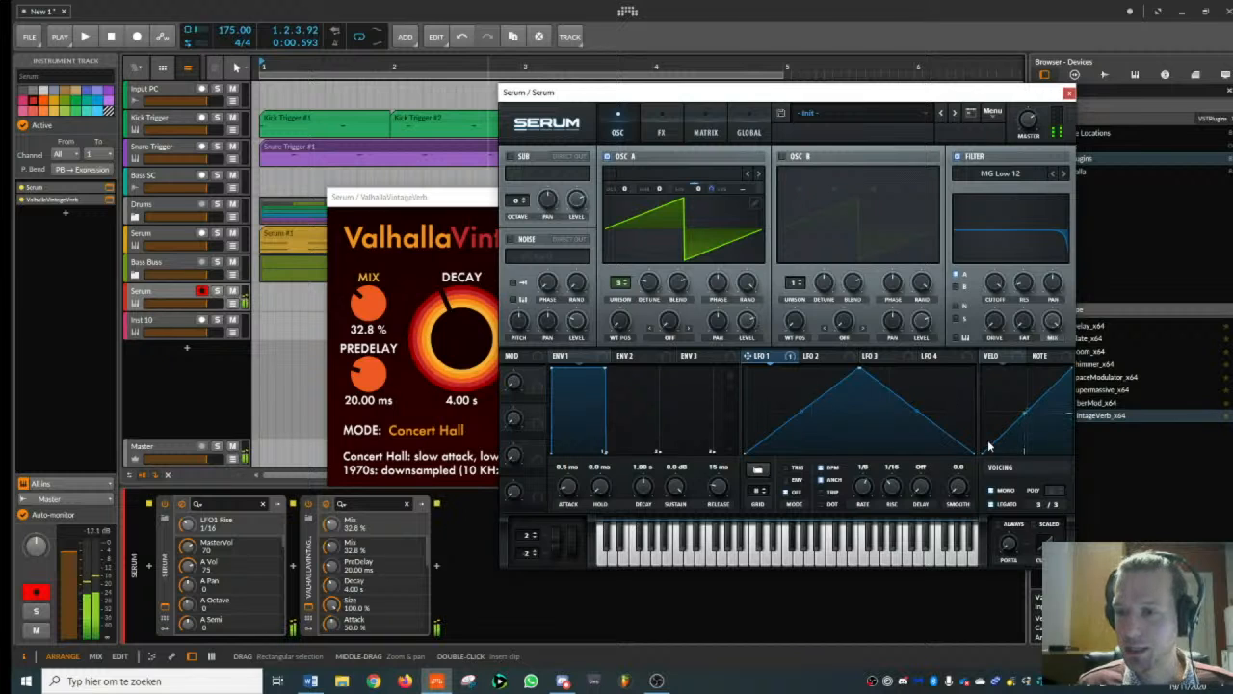
{"action": "left_click_drag", "start_coordinate": [1011, 548], "coordinate": [1020, 526]}
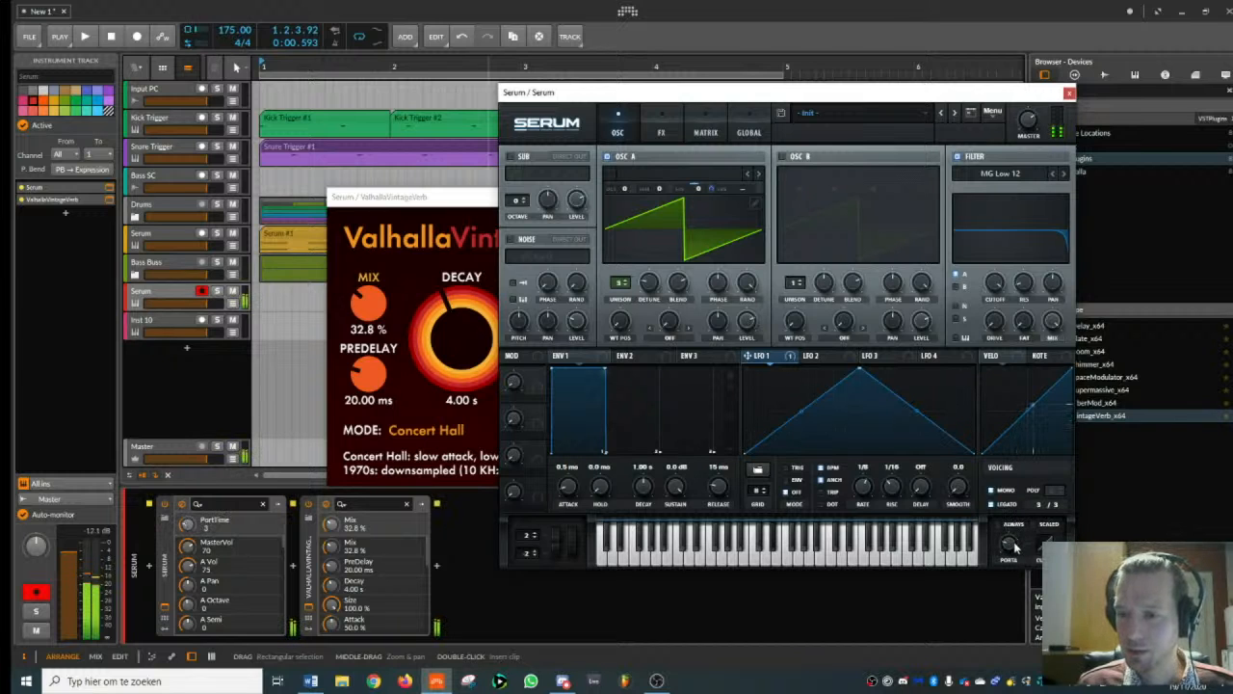
{"action": "left_click", "coordinate": [1069, 92]}
{"action": "left_click", "coordinate": [919, 199]}
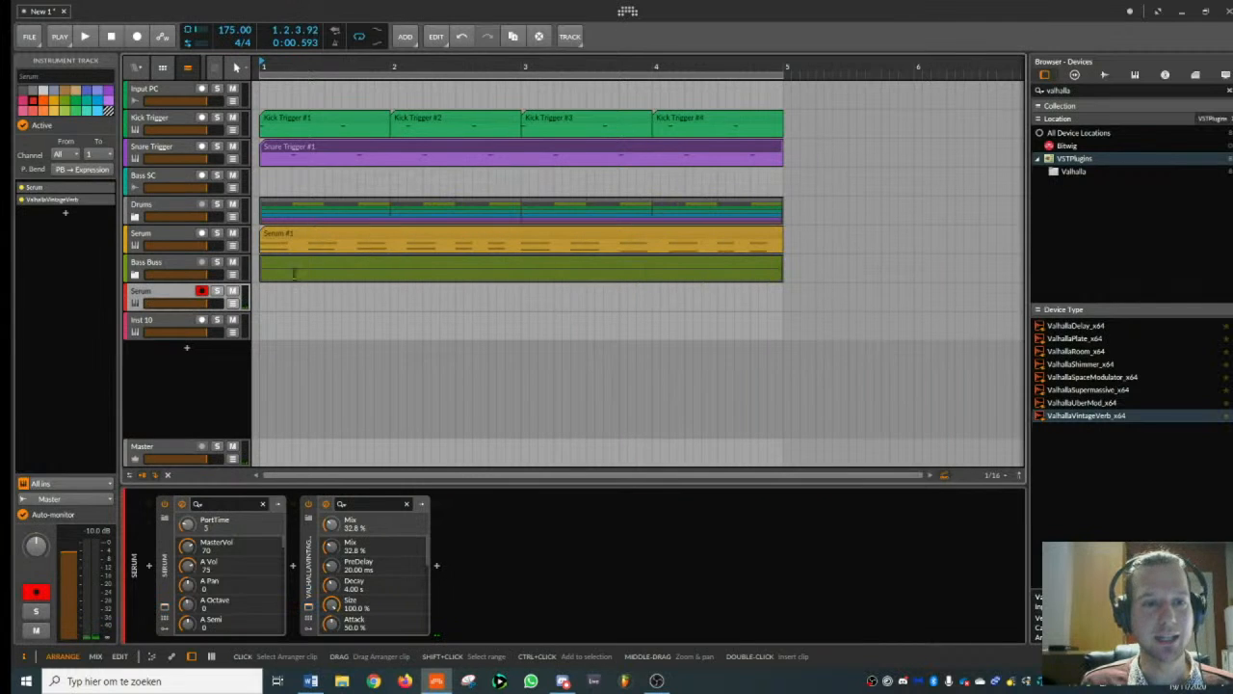
- Audition the new Serum sound over the beat and raise its master volume to 90
{"action": "key", "text": "space"}
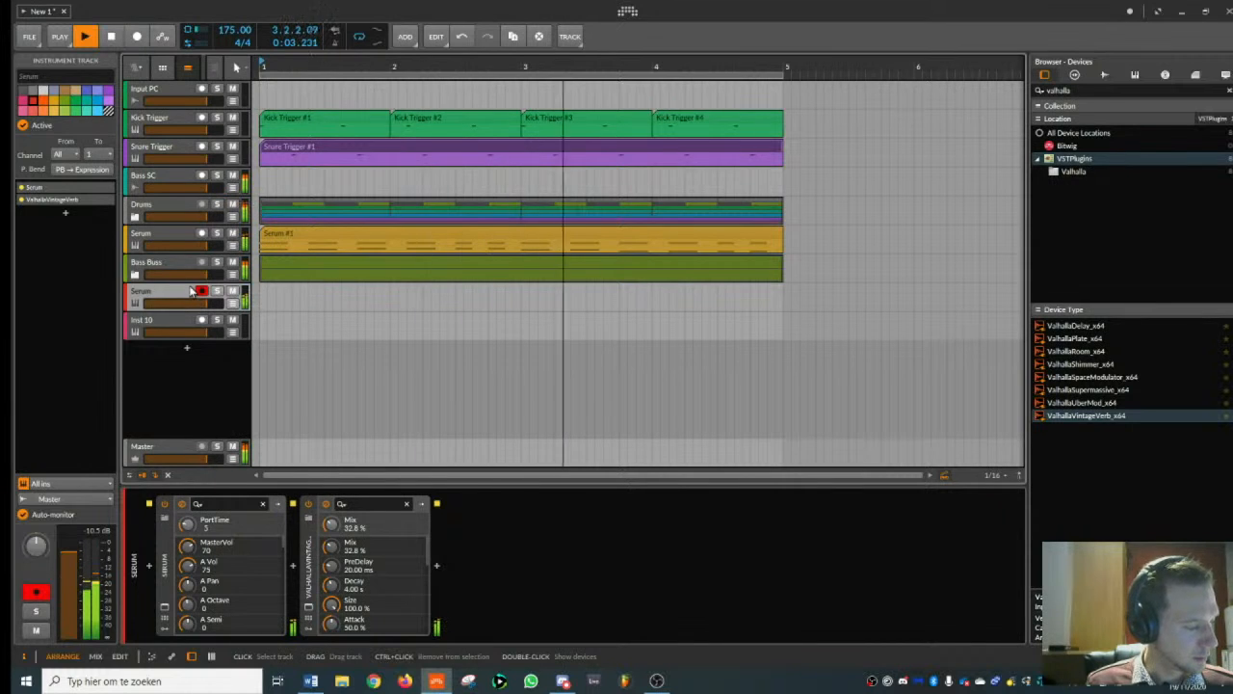
{"action": "key", "text": "space"}
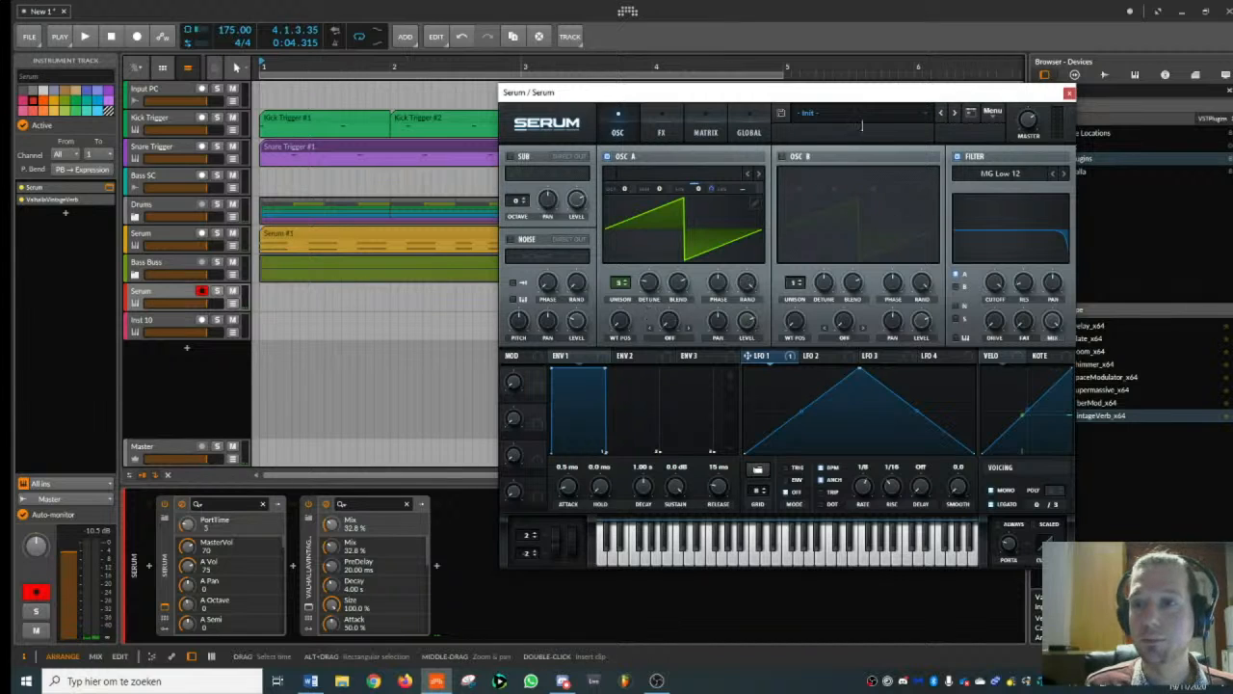
{"action": "left_click_drag", "start_coordinate": [1027, 119], "coordinate": [1036, 97]}
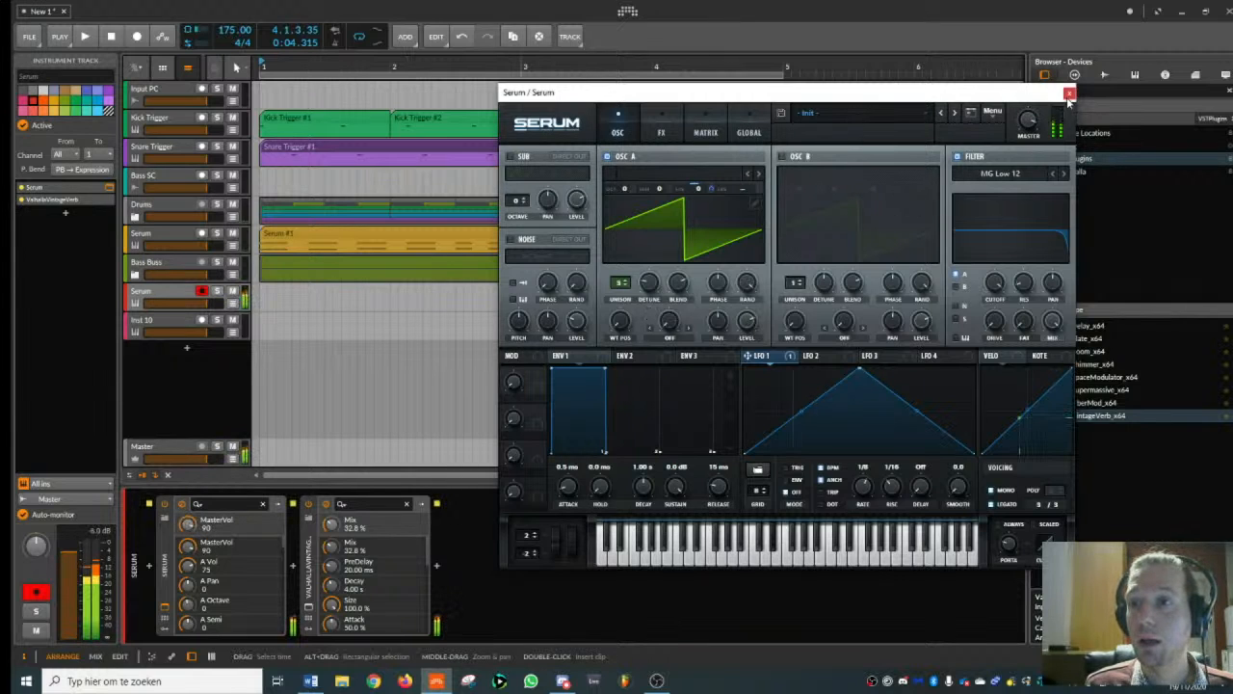
{"action": "left_click", "coordinate": [1070, 94]}
{"action": "key", "text": "space"}
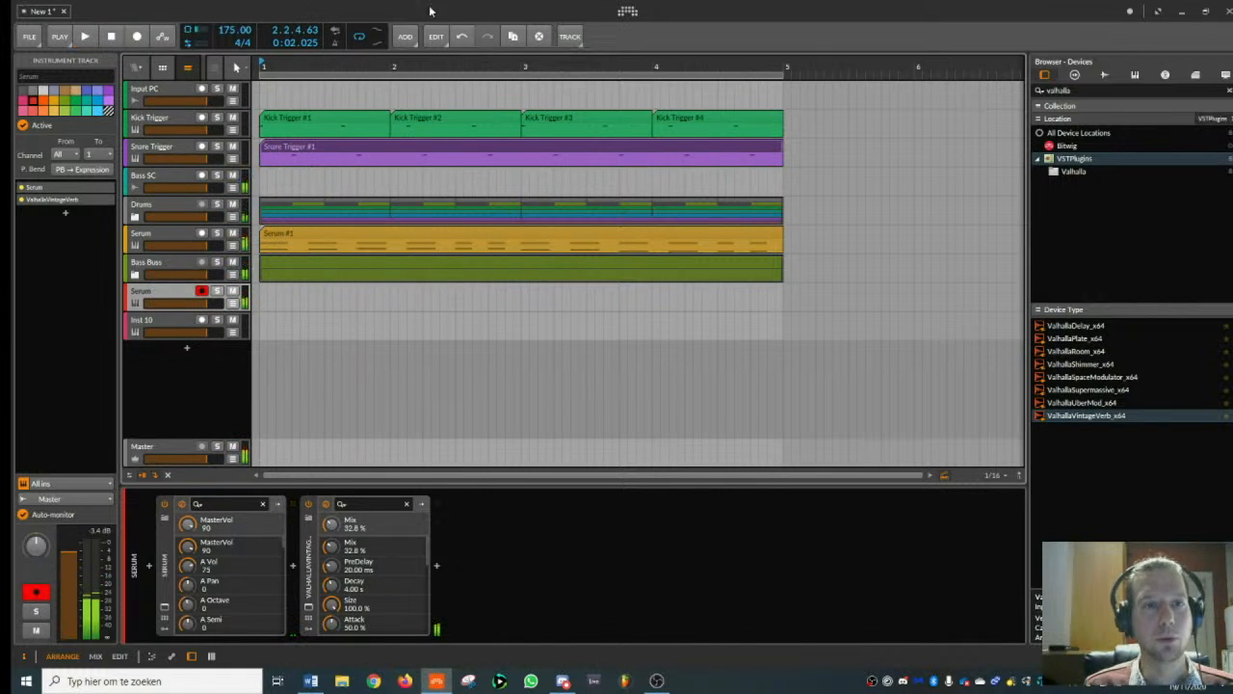
- Create a clip at bar 1 on the new Serum track and draw a D#3 note at 1.1.1, length 0.0.3.50
{"action": "left_click_drag", "start_coordinate": [310, 69], "coordinate": [312, 106]}
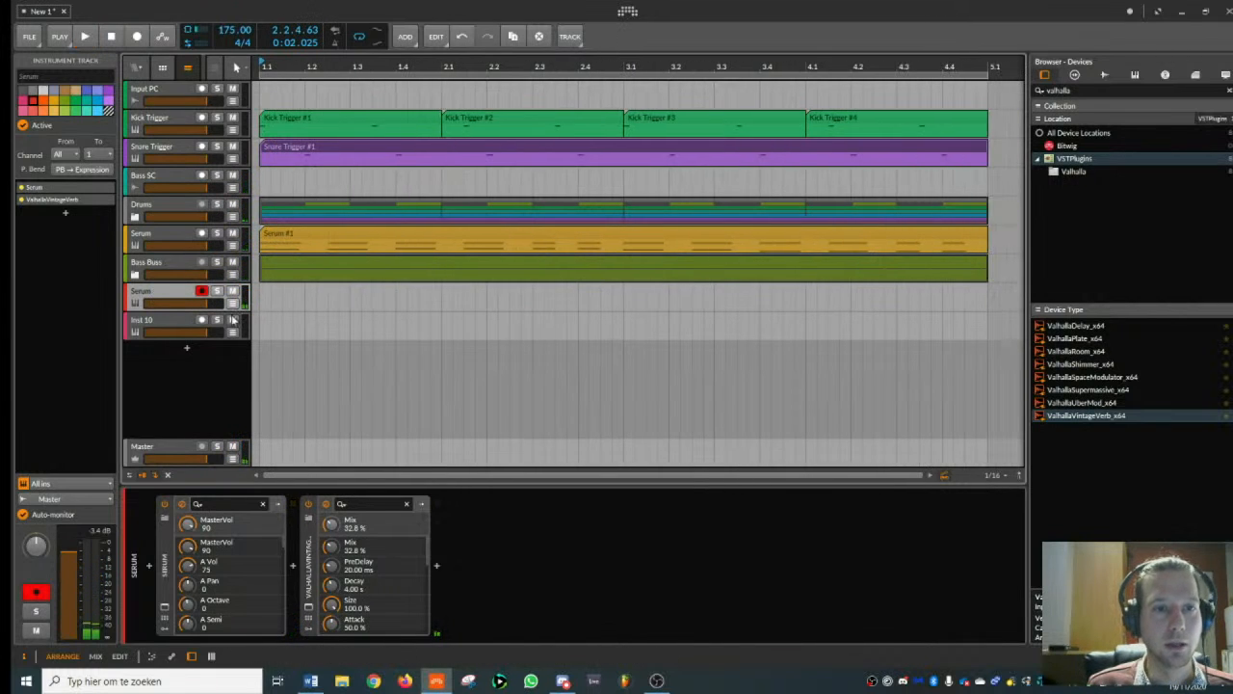
{"action": "double_click", "coordinate": [279, 292]}
{"action": "double_click", "coordinate": [282, 290]}
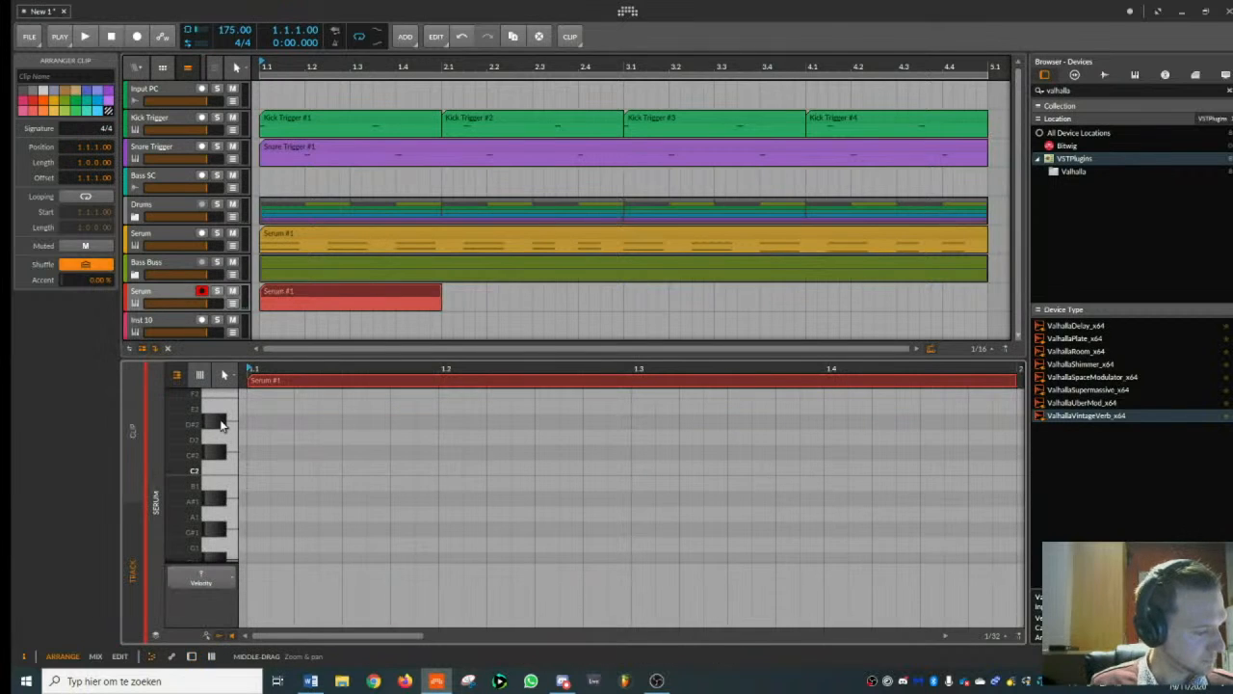
{"action": "scroll", "coordinate": [260, 457], "scroll_direction": "up", "scroll_amount": 3}
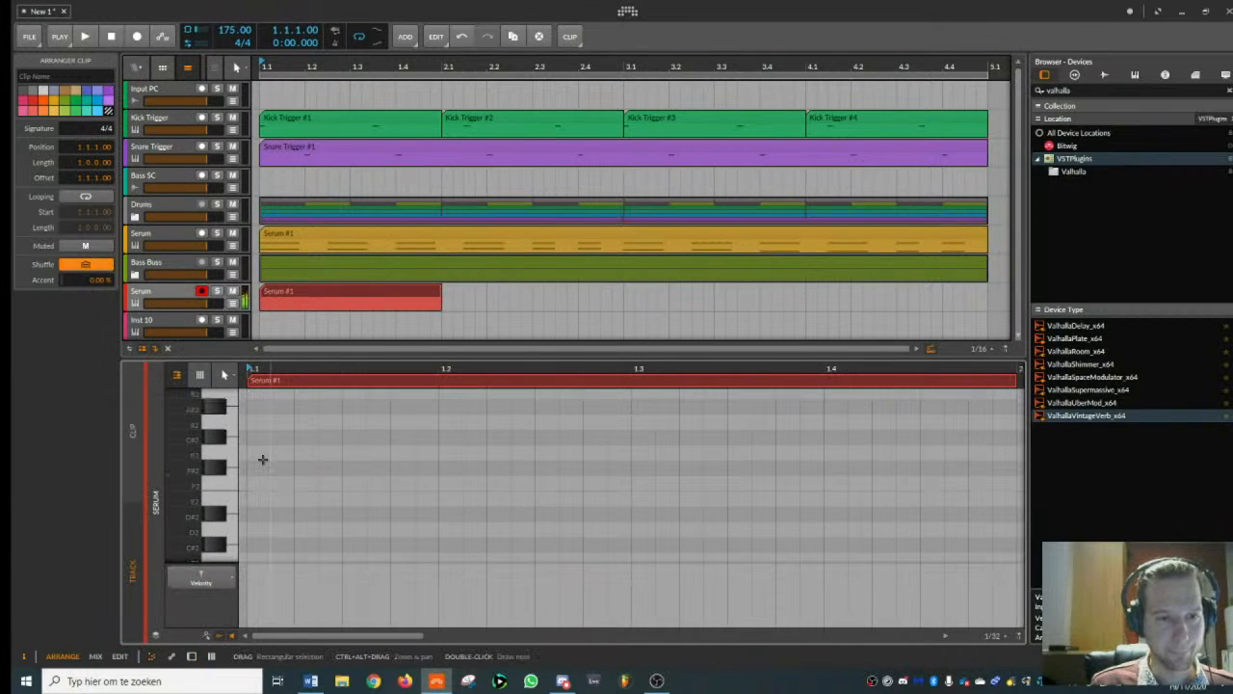
{"action": "double_click", "coordinate": [265, 512]}
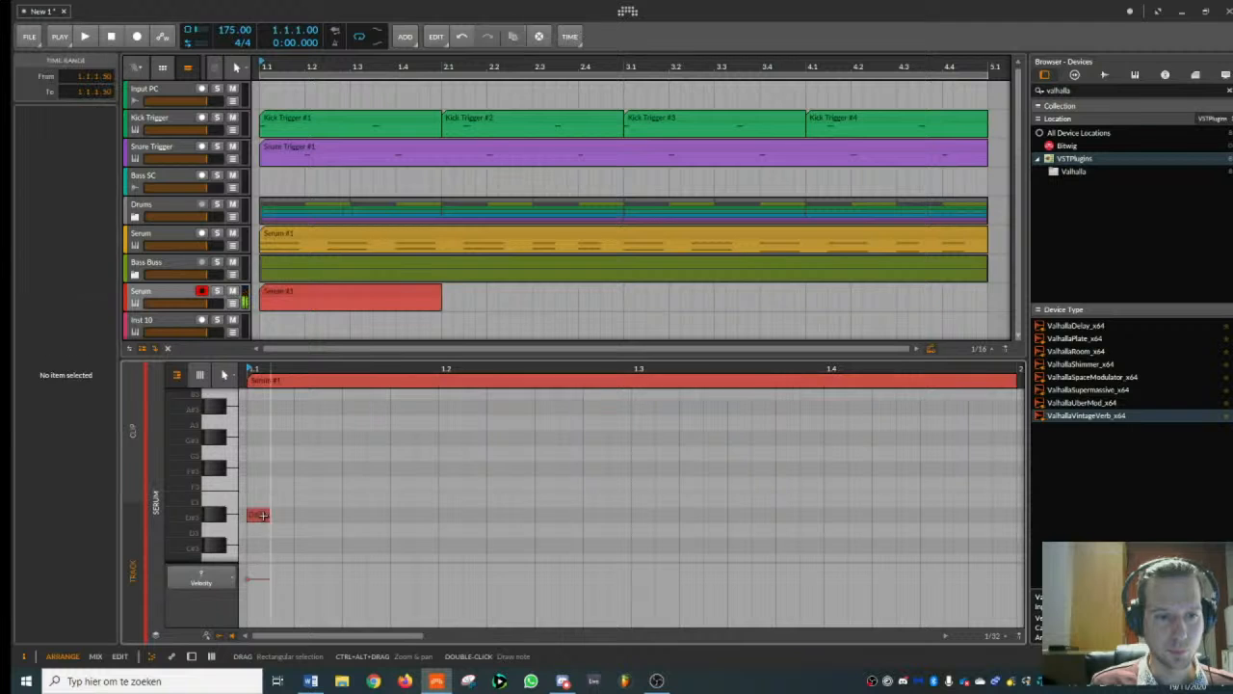
{"action": "left_click_drag", "start_coordinate": [267, 514], "coordinate": [415, 513]}
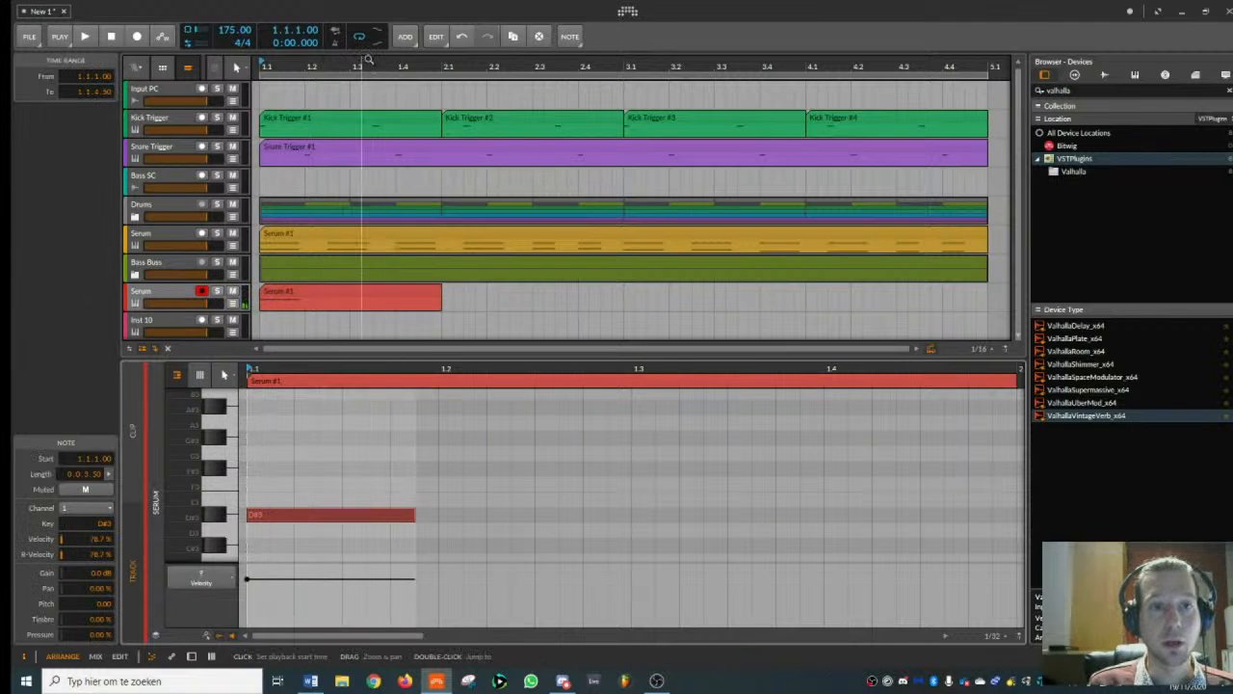
- Extend the new Serum clip to four bars
{"action": "left_click_drag", "start_coordinate": [368, 60], "coordinate": [366, 24]}
{"action": "left_click_drag", "start_coordinate": [312, 290], "coordinate": [481, 289]}
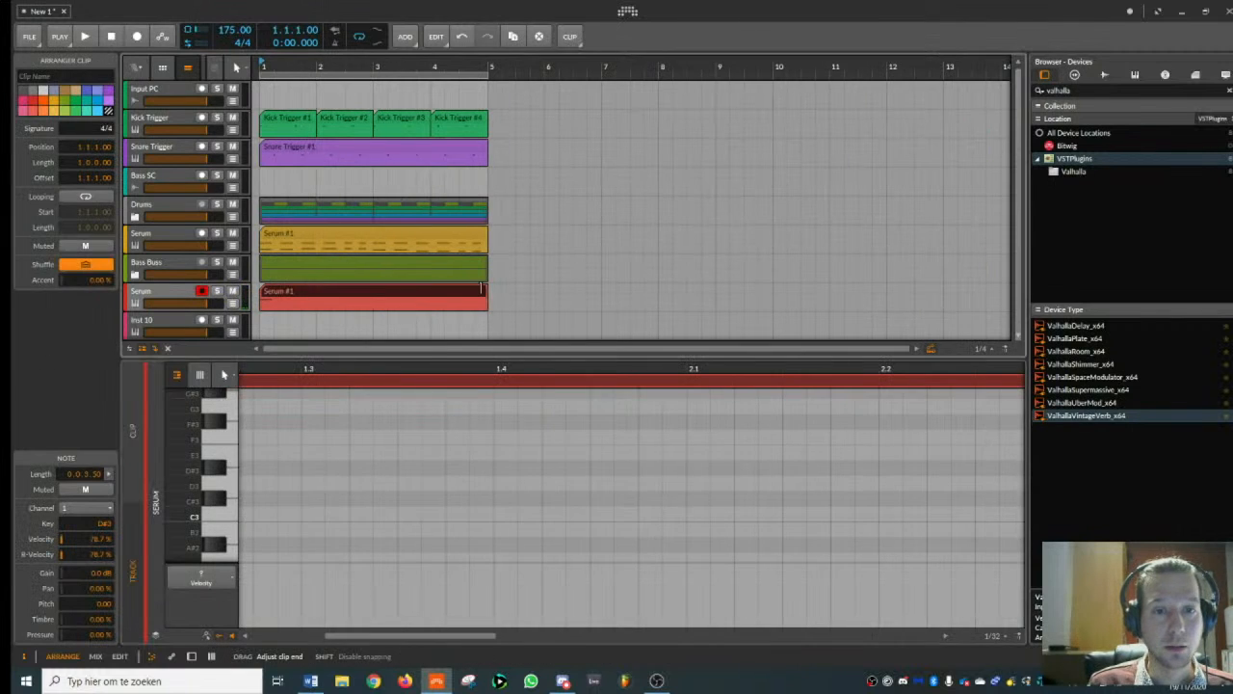
{"action": "left_click_drag", "start_coordinate": [361, 63], "coordinate": [357, 49]}
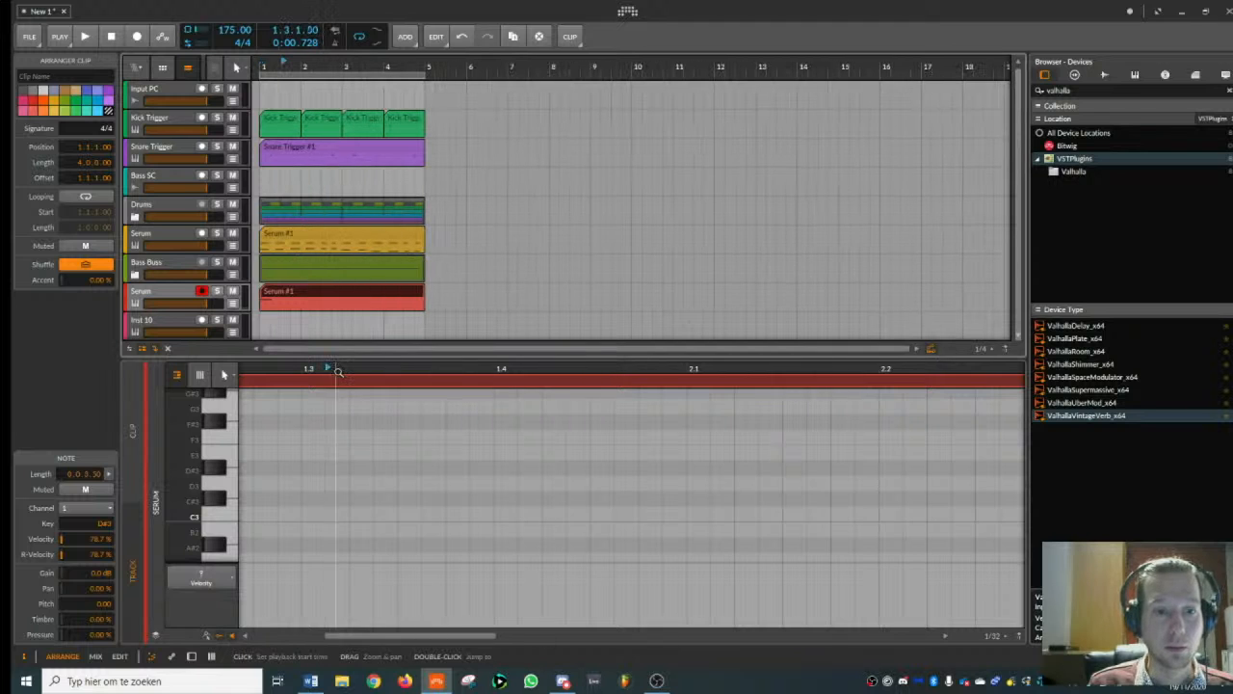
{"action": "left_click_drag", "start_coordinate": [337, 371], "coordinate": [392, 369]}
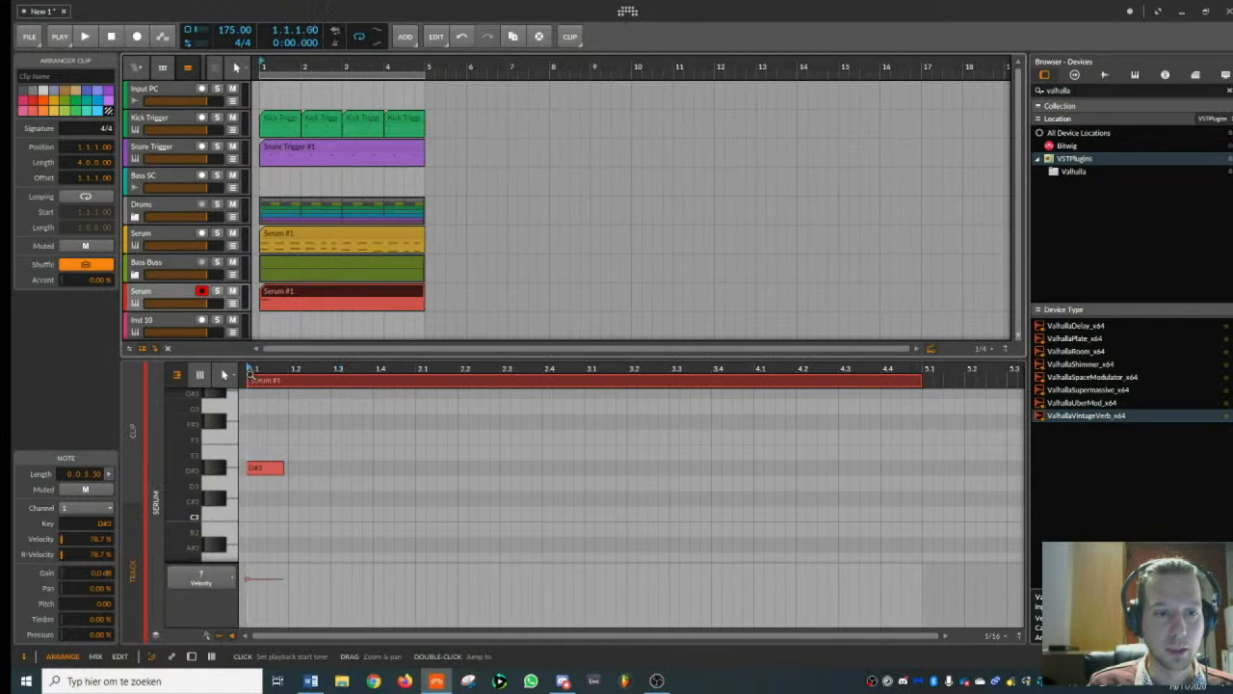
- Add an F#3 note at 1.1.3 overlapping the first D#3 note, and play it with the beat
{"action": "key", "text": "space"}
{"action": "scroll", "coordinate": [291, 435], "scroll_direction": "up", "scroll_amount": 2}
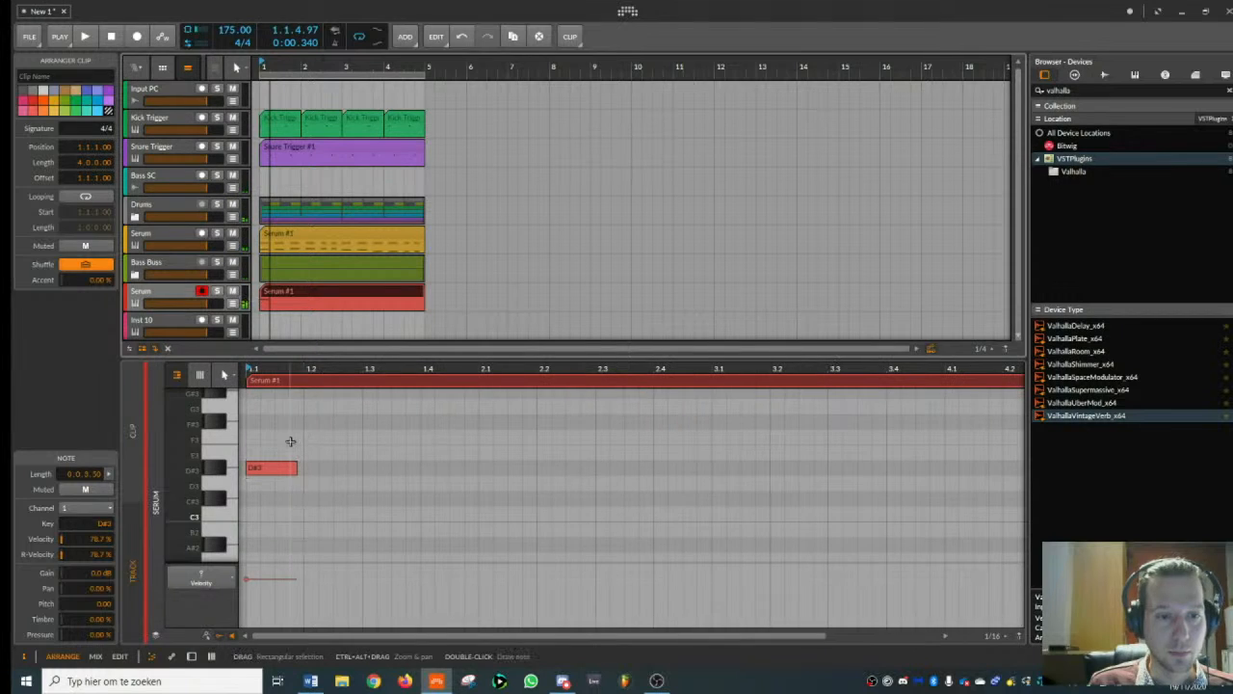
{"action": "left_click", "coordinate": [279, 433]}
{"action": "double_click", "coordinate": [280, 434]}
{"action": "left_click_drag", "start_coordinate": [282, 439], "coordinate": [302, 427]}
{"action": "key", "text": "space"}
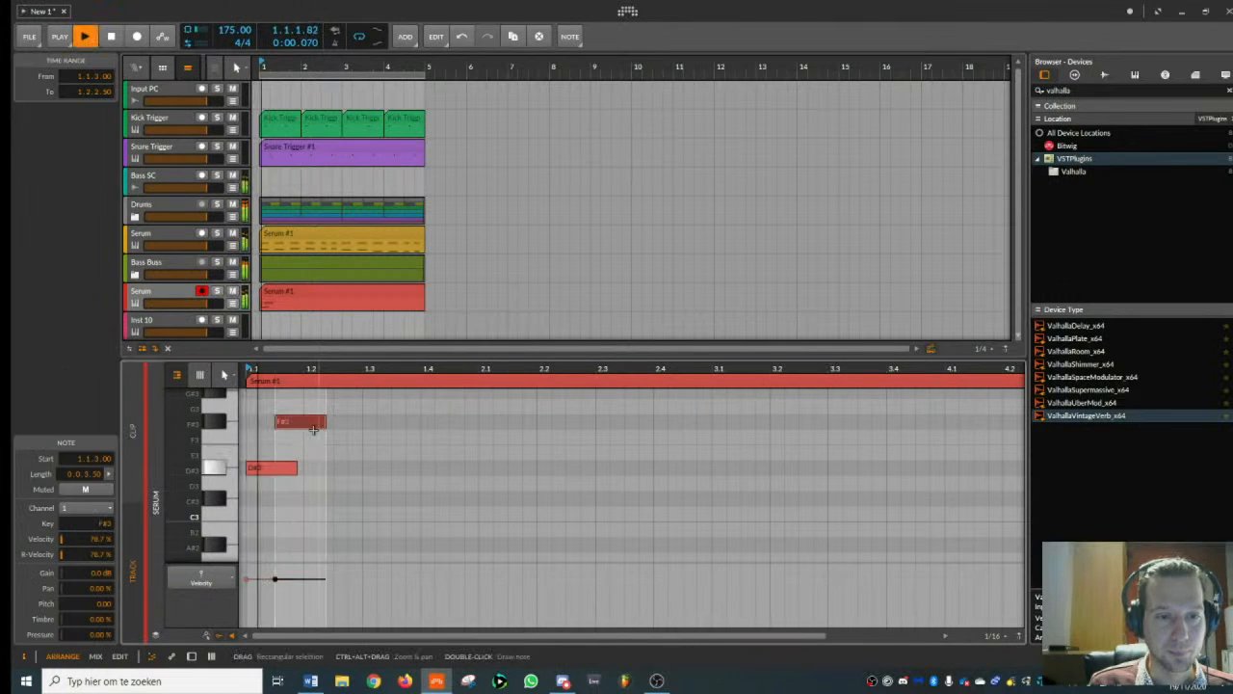
{"action": "key", "text": "space"}
- Try repeating the D#3 and F#3 notes from beat 1.2 and play the pattern
{"action": "double_click", "coordinate": [313, 470]}
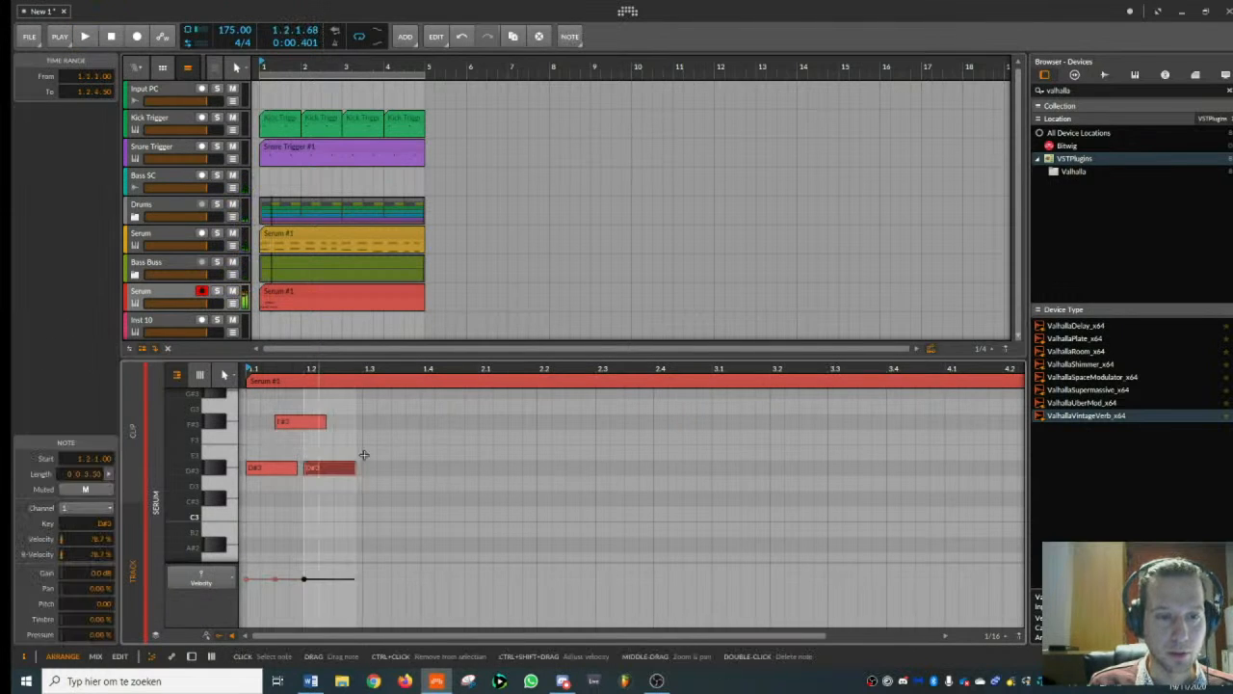
{"action": "double_click", "coordinate": [358, 423]}
{"action": "left_click_drag", "start_coordinate": [362, 428], "coordinate": [347, 426]}
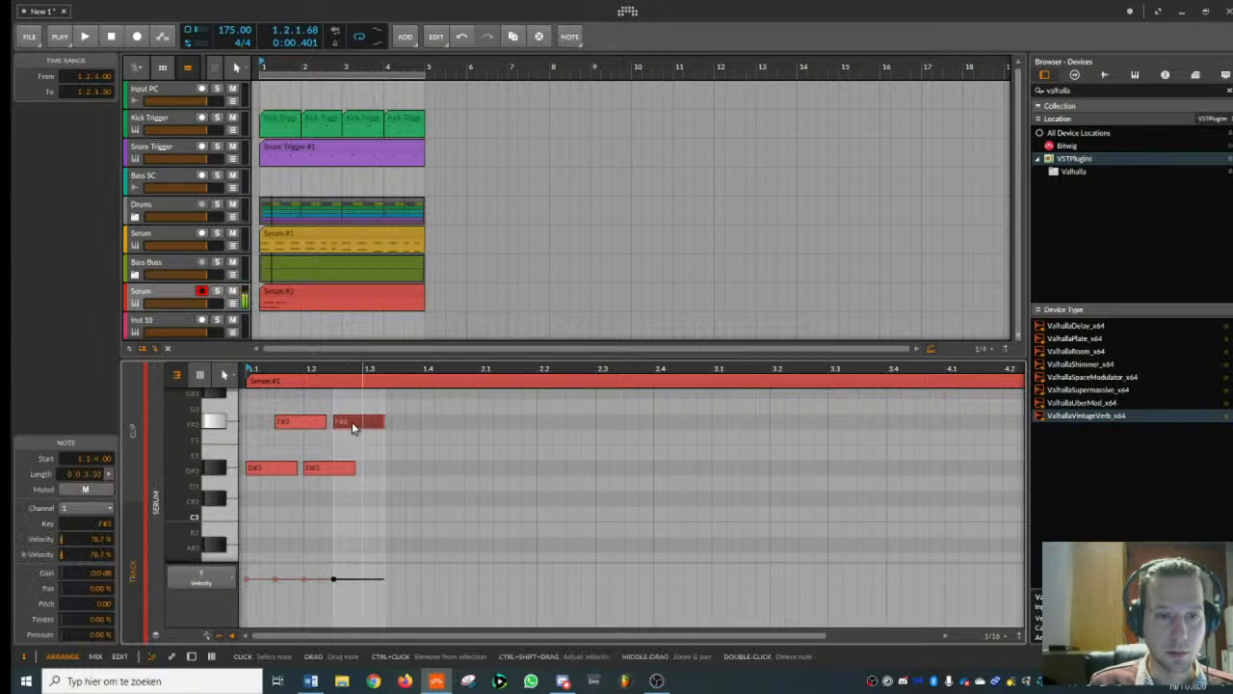
{"action": "key", "text": "space"}
- Reduce the pattern to a single two-beat F#3 note starting at 1.1.1, and play it with the beat
{"action": "key", "text": "space"}
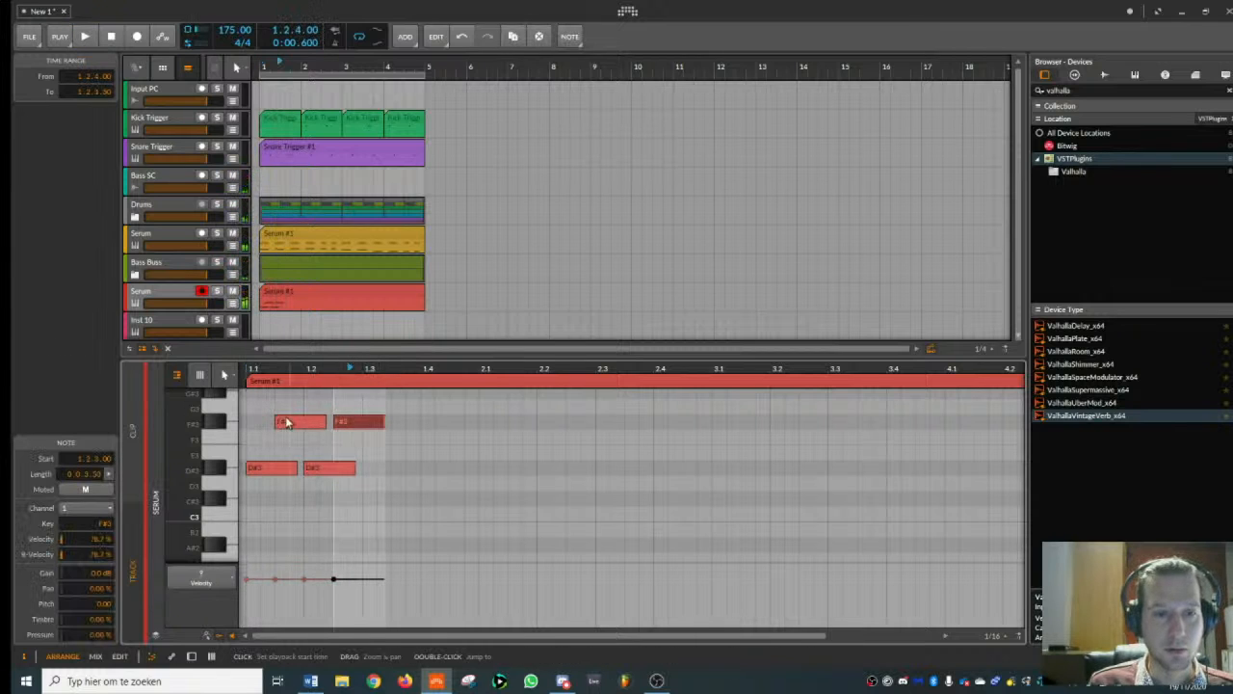
{"action": "left_click_drag", "start_coordinate": [291, 421], "coordinate": [363, 421]}
{"action": "double_click", "coordinate": [270, 470]}
{"action": "double_click", "coordinate": [321, 469]}
{"action": "double_click", "coordinate": [351, 422]}
{"action": "key", "text": "space"}
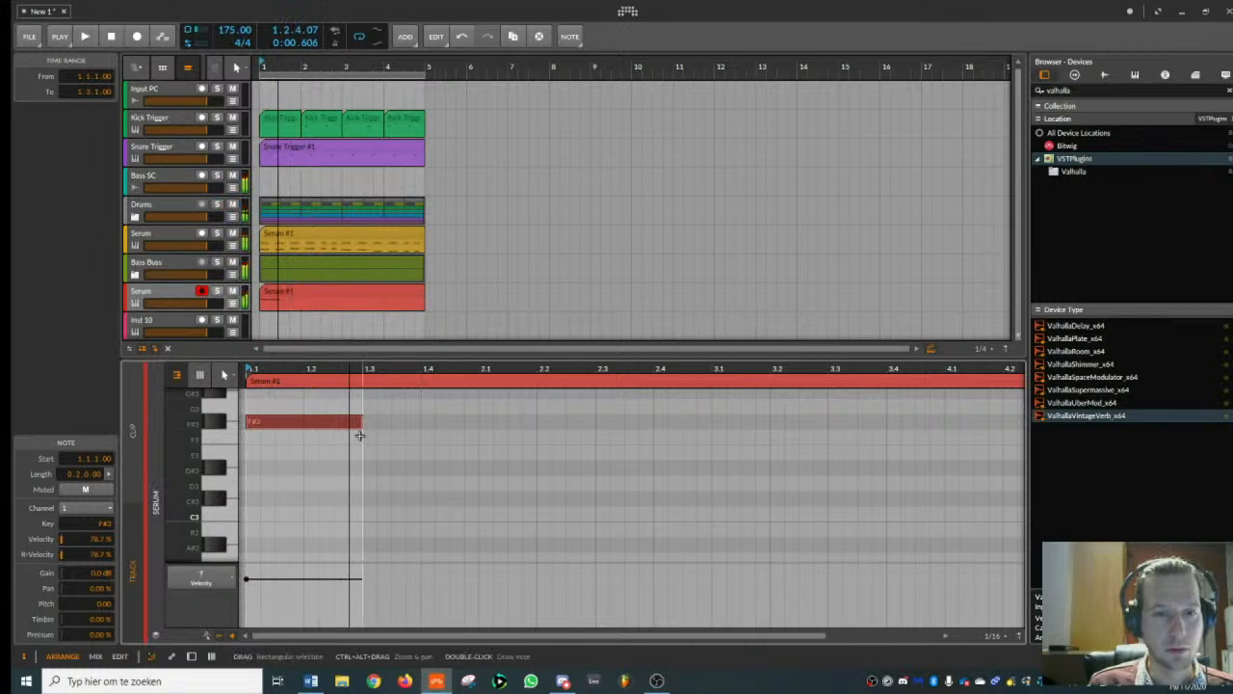
{"action": "scroll", "coordinate": [356, 429], "scroll_direction": "up", "scroll_amount": 3}
{"action": "scroll", "coordinate": [352, 461], "scroll_direction": "down", "scroll_amount": 3}
{"action": "key", "text": "space"}
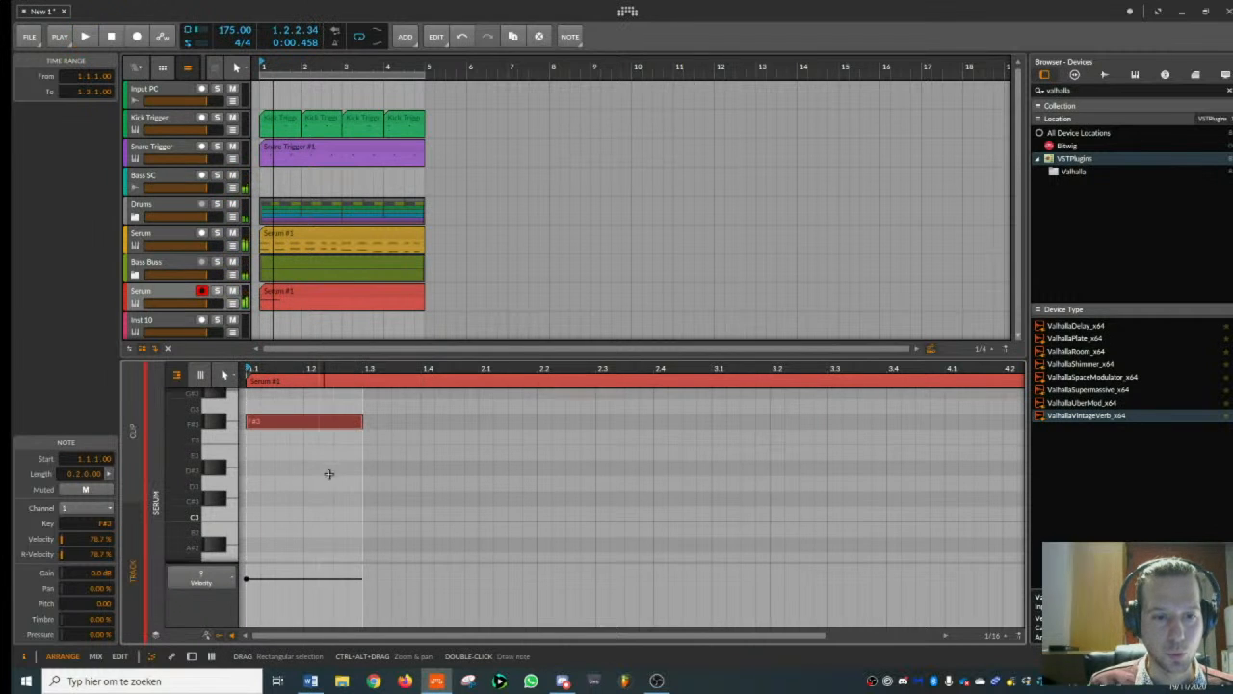
- Add a two-beat D#3 note at 1.2.3 overlapping the F#3 note, and play the phrase
{"action": "double_click", "coordinate": [345, 498]}
{"action": "left_click_drag", "start_coordinate": [345, 500], "coordinate": [353, 469]}
{"action": "key", "text": "space"}
- Add a two-beat A#3 note at 1.4.1 and play the three-note phrase
{"action": "key", "text": "space"}
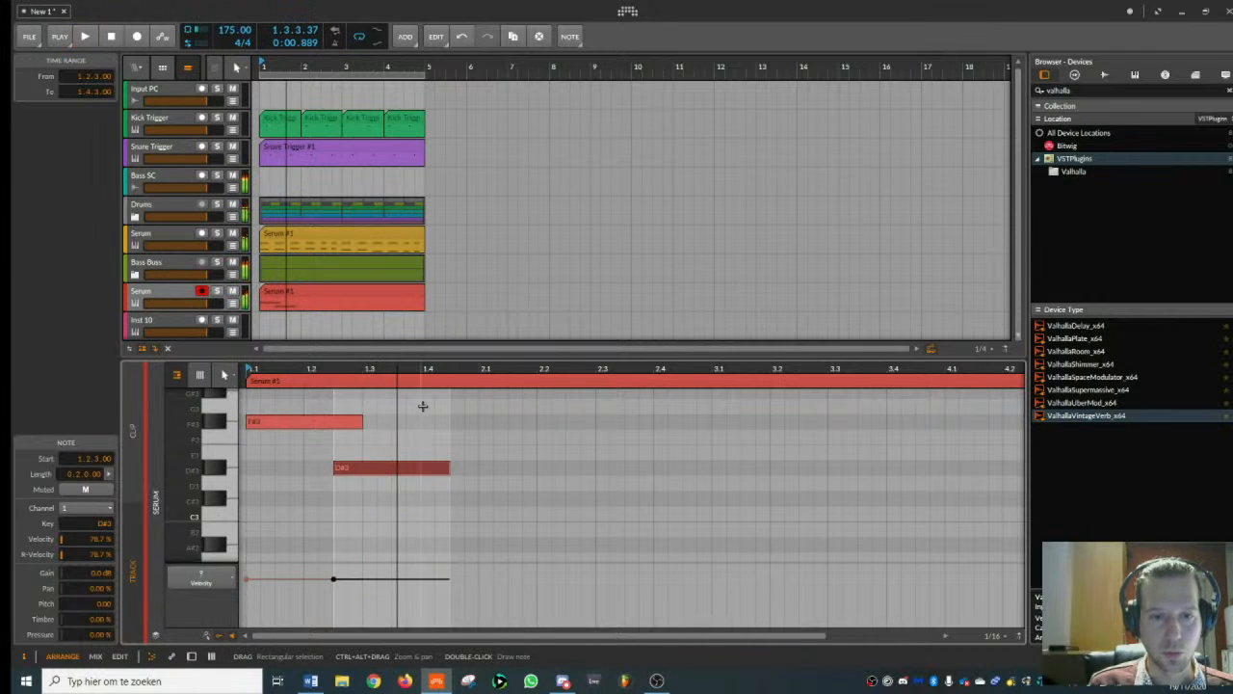
{"action": "double_click", "coordinate": [422, 406]}
{"action": "mouse_move", "coordinate": [434, 407]}
{"action": "left_mouse_down"}
{"action": "mouse_move", "coordinate": [444, 395]}
{"action": "mouse_move", "coordinate": [445, 422]}
{"action": "left_mouse_up"}
{"action": "key", "text": "space"}
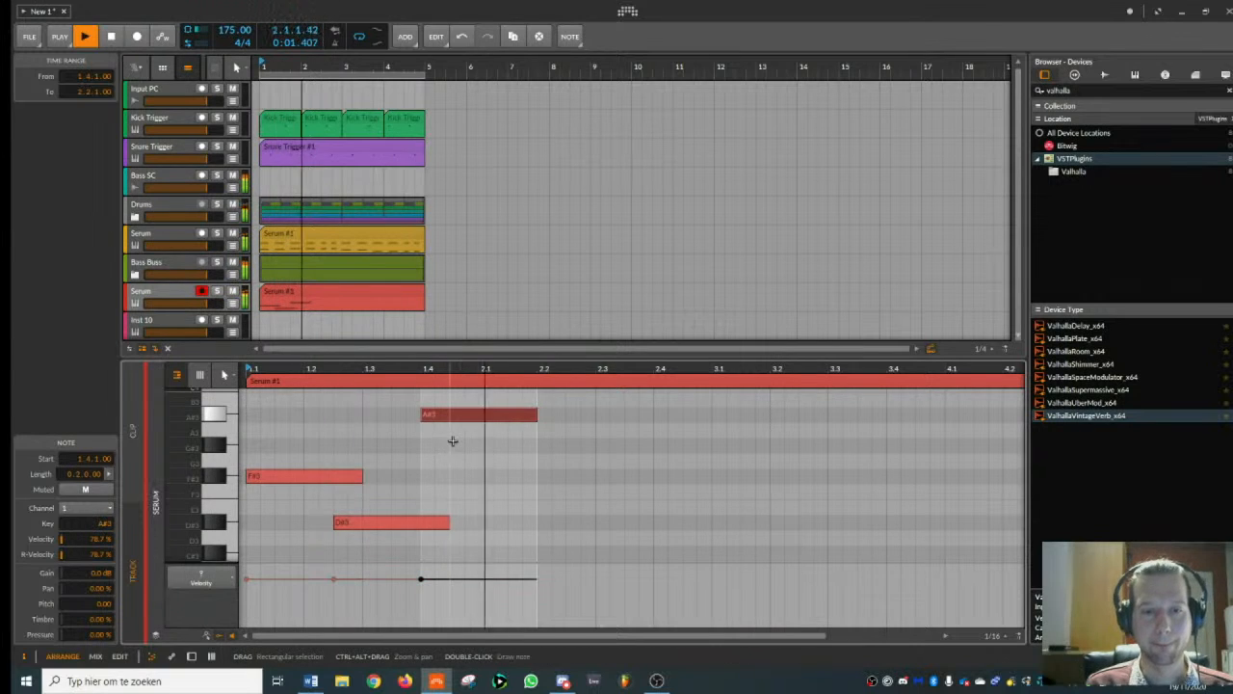
{"action": "key", "text": "space"}
- Lengthen the A#3 note to three beats and play the phrase again
{"action": "left_click_drag", "start_coordinate": [521, 370], "coordinate": [518, 361]}
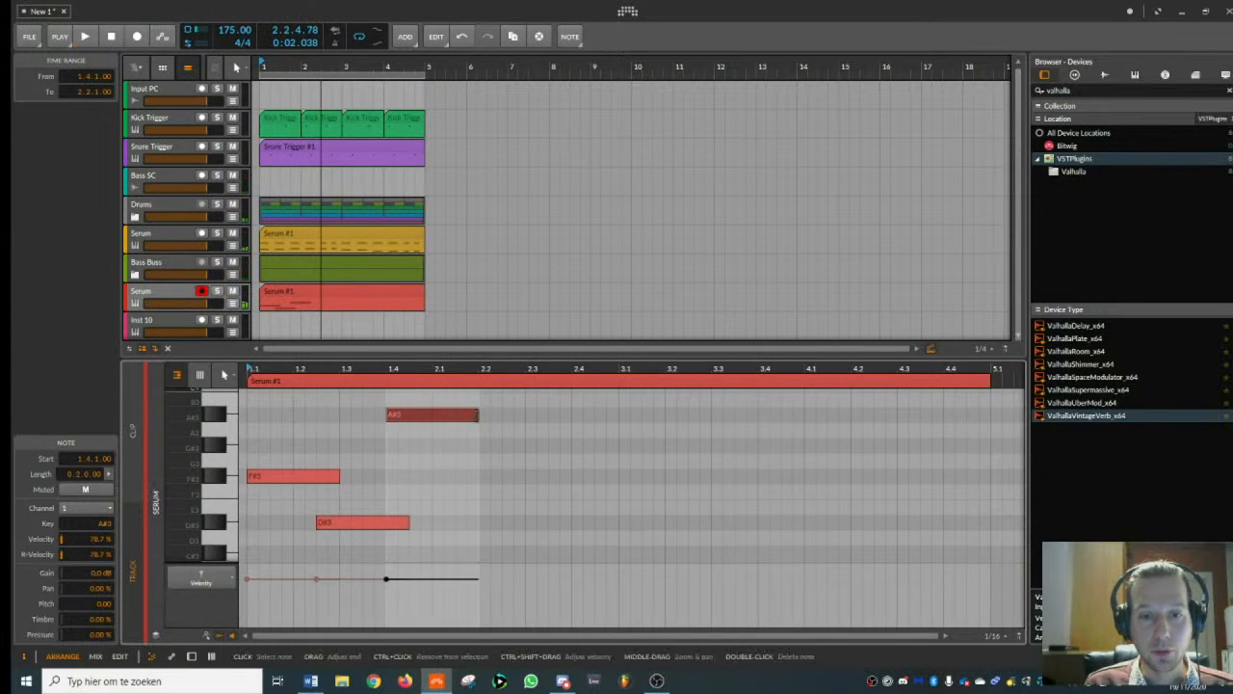
{"action": "left_click_drag", "start_coordinate": [477, 414], "coordinate": [526, 415]}
{"action": "key", "text": "space"}
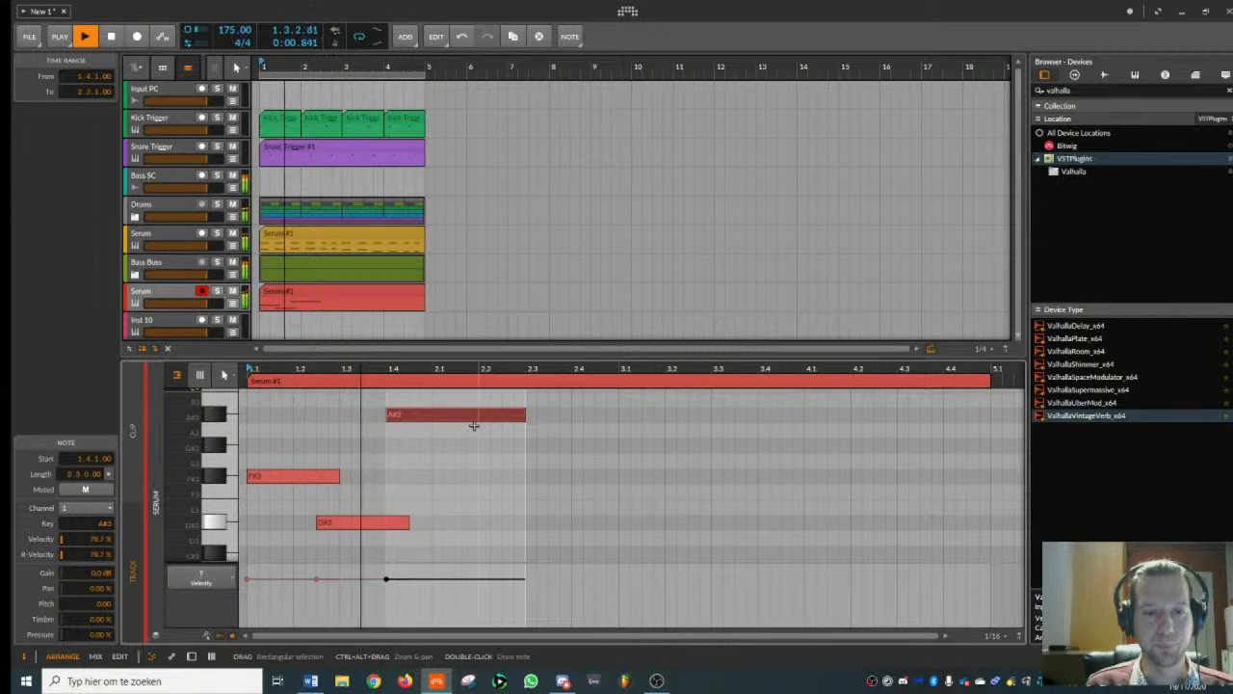
{"action": "key", "text": "space"}
- Add one-beat D#3, F#3 and D#3 notes at 2.3.1, 2.3.4 and 2.4.3, and play the phrase
{"action": "left_click_drag", "start_coordinate": [523, 371], "coordinate": [480, 467]}
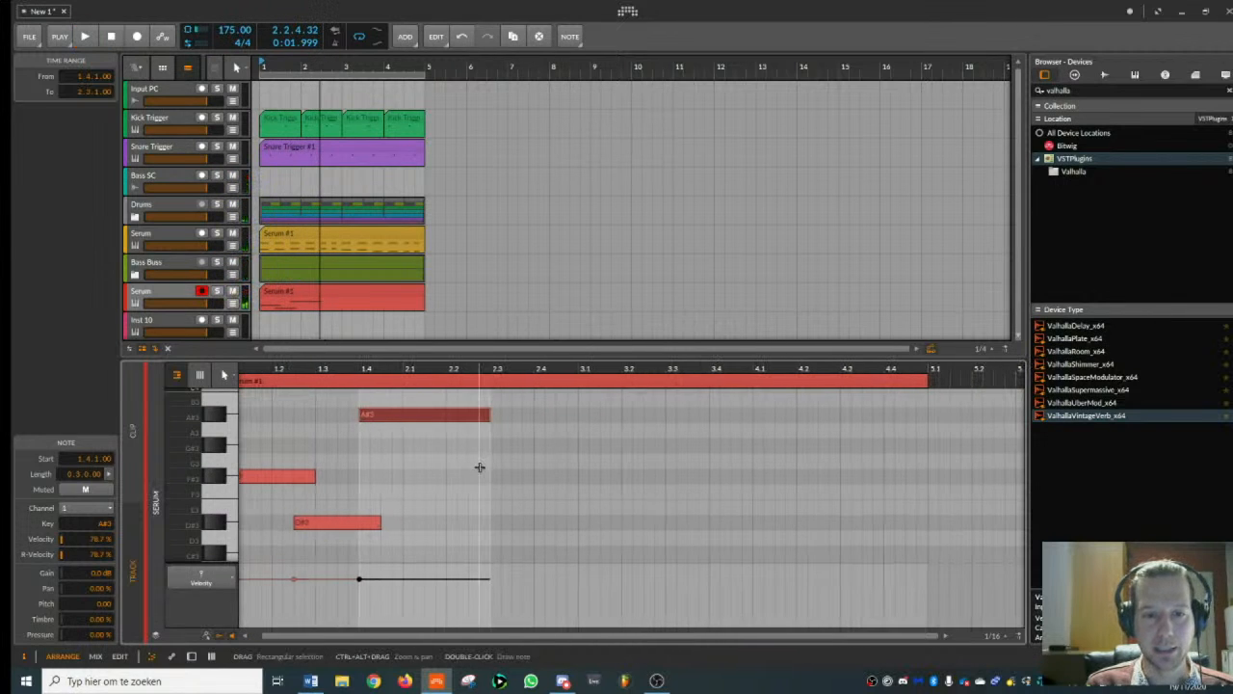
{"action": "left_click", "coordinate": [280, 479]}
{"action": "left_click", "coordinate": [319, 526]}
{"action": "left_click_drag", "start_coordinate": [319, 526], "coordinate": [521, 524]}
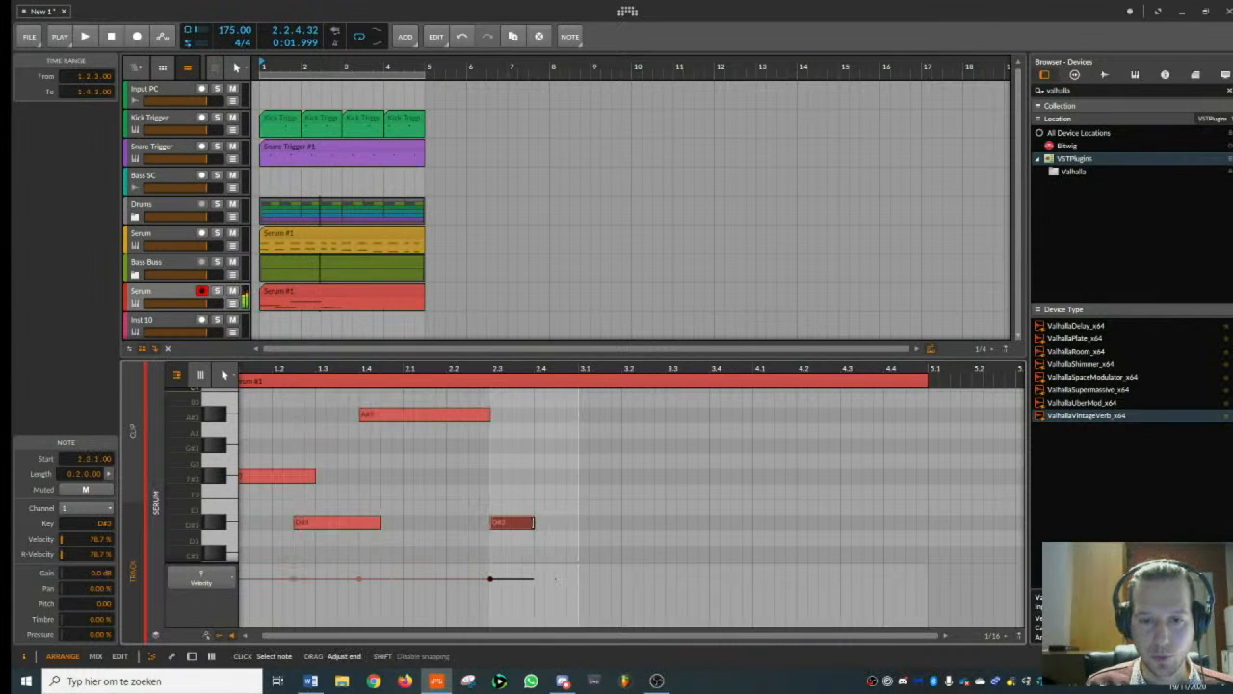
{"action": "double_click", "coordinate": [535, 496]}
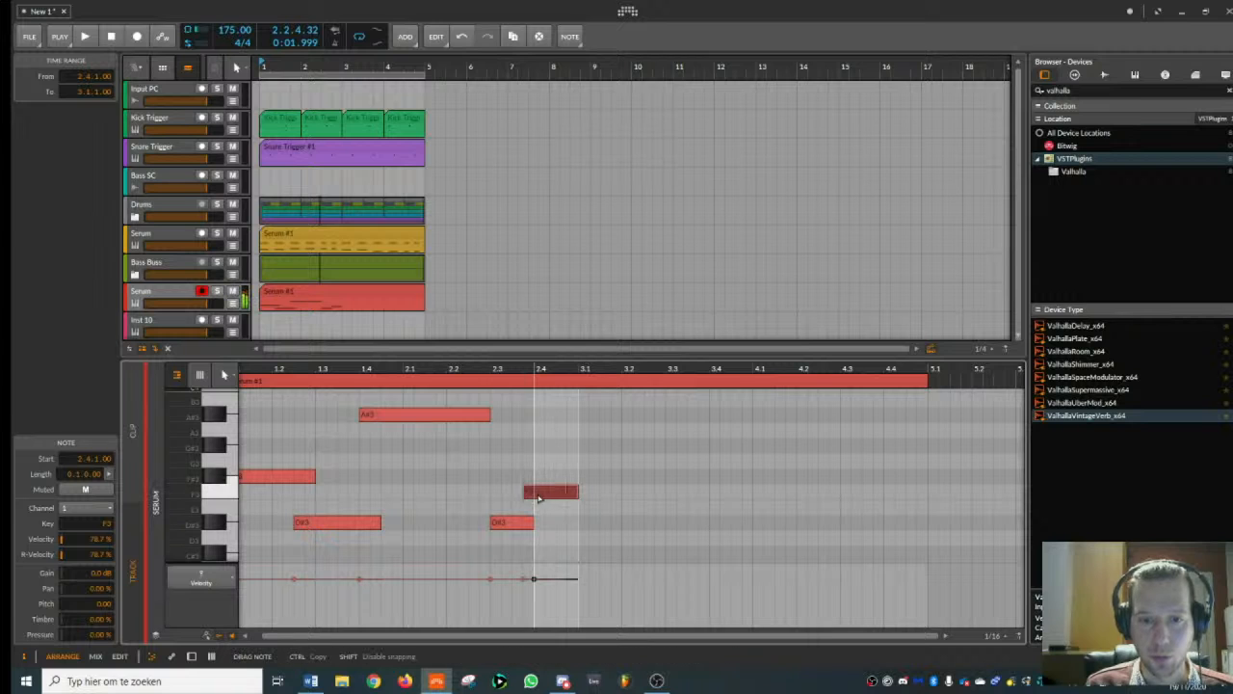
{"action": "left_click_drag", "start_coordinate": [537, 489], "coordinate": [537, 485]}
{"action": "double_click", "coordinate": [559, 526]}
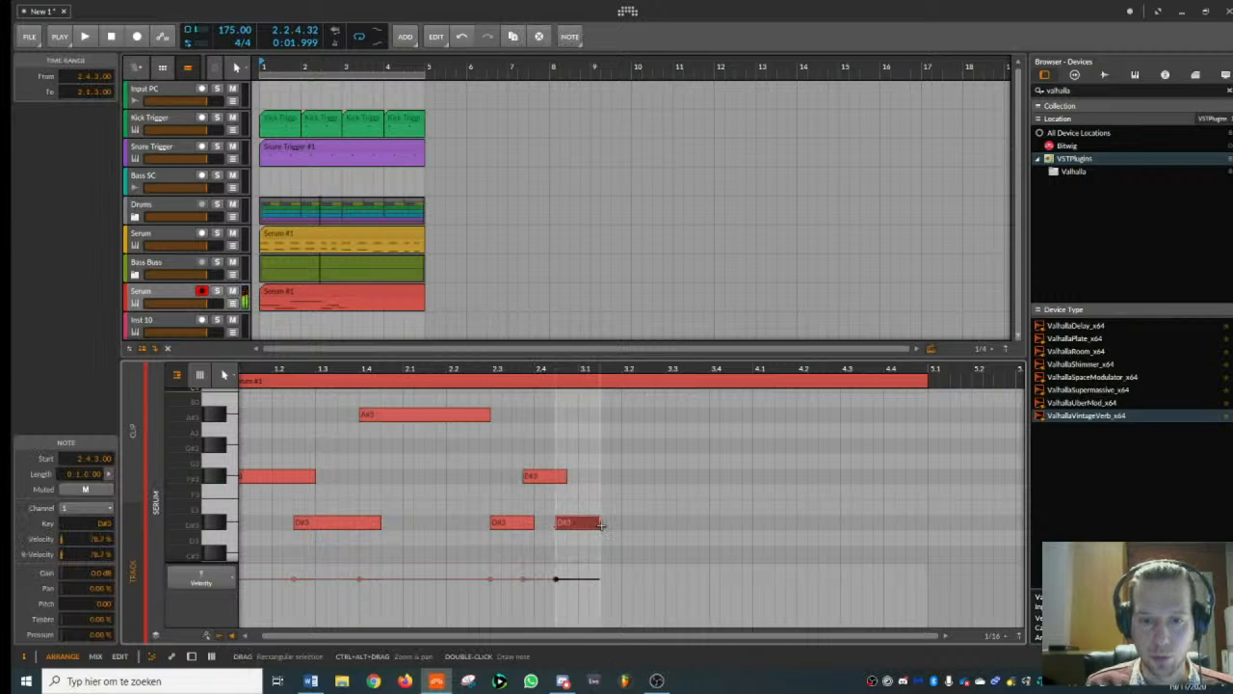
{"action": "key", "text": "space"}
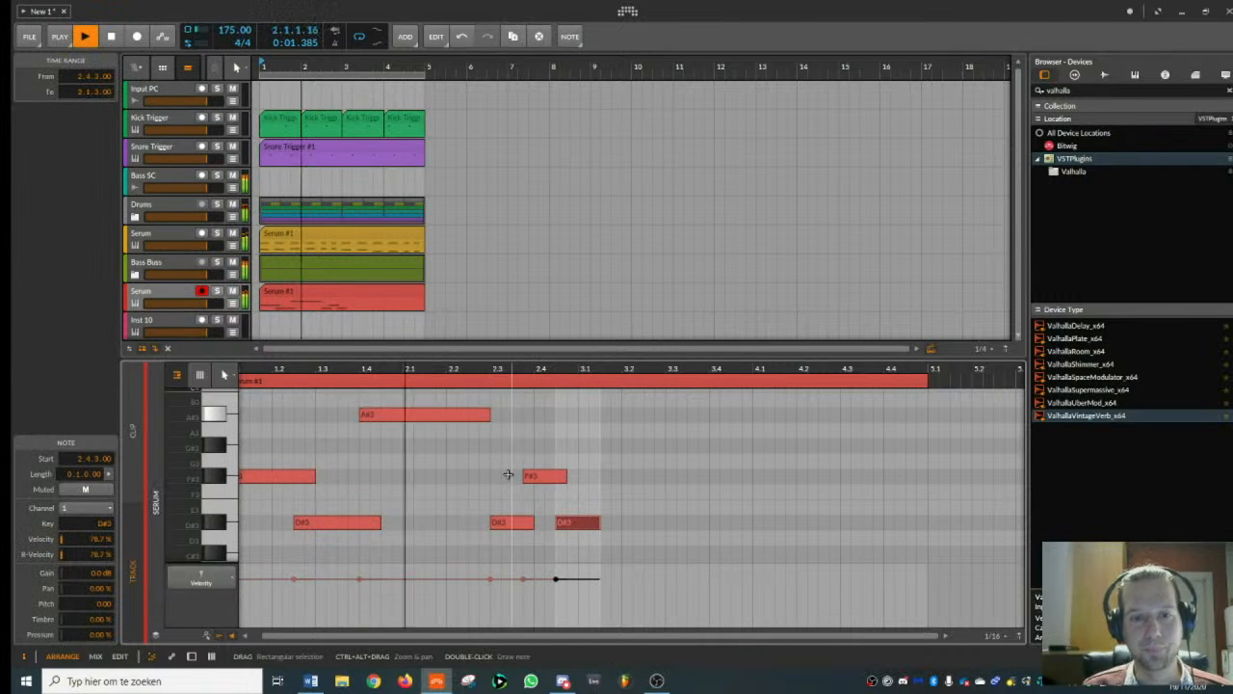
{"action": "key", "text": "space"}
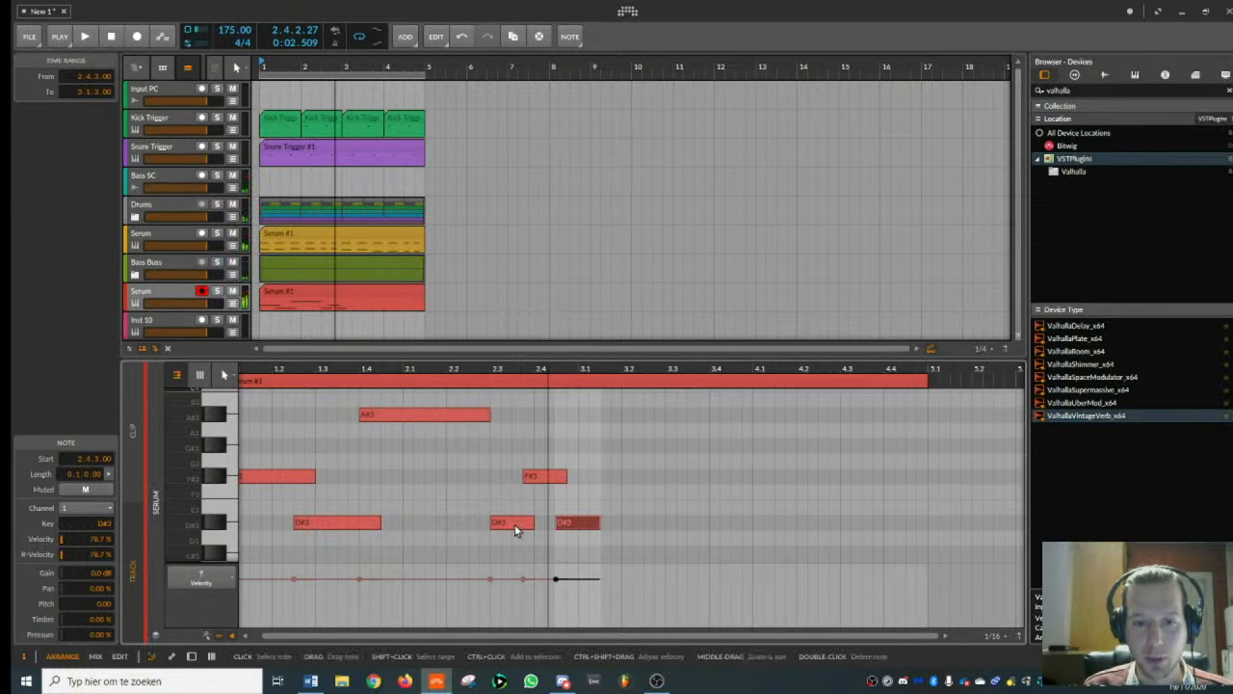
- Rearrange the three short notes as half-beat D#3, F#3 and D#3 at 2.3.3, 2.4.1 and 2.4.3, and play the phrase
{"action": "left_click_drag", "start_coordinate": [515, 525], "coordinate": [537, 528]}
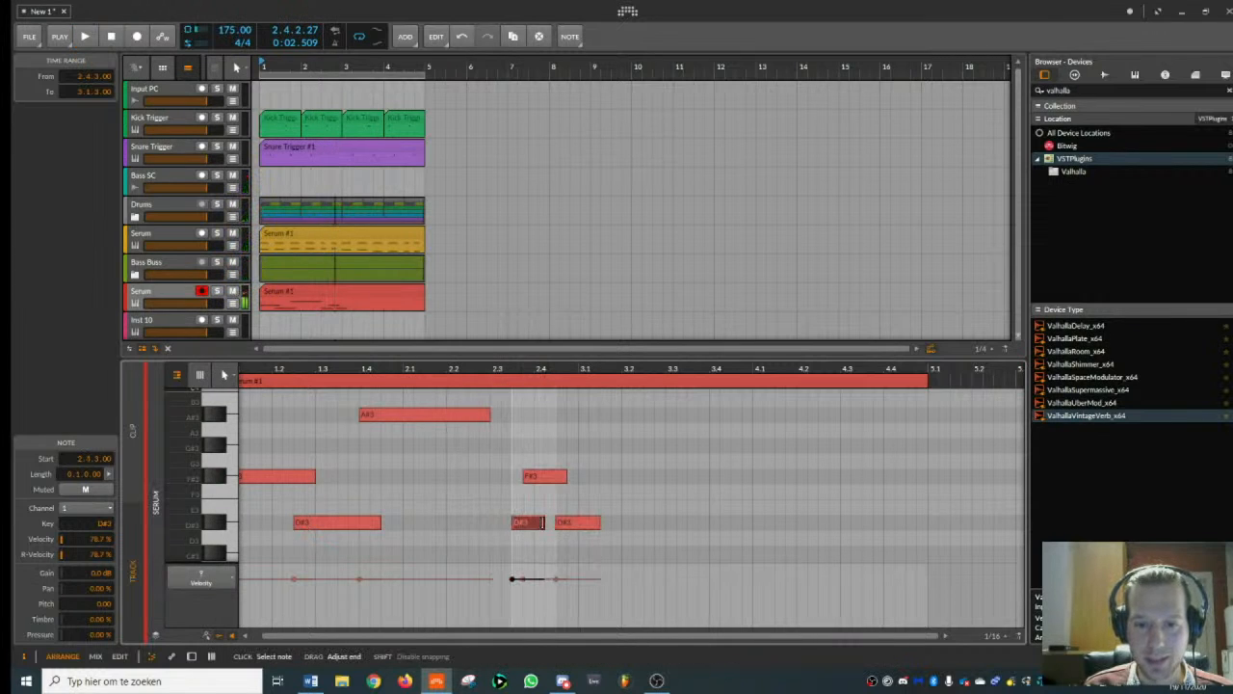
{"action": "left_click_drag", "start_coordinate": [540, 476], "coordinate": [556, 479]}
{"action": "left_click_drag", "start_coordinate": [597, 526], "coordinate": [577, 525]}
{"action": "key", "text": "space"}
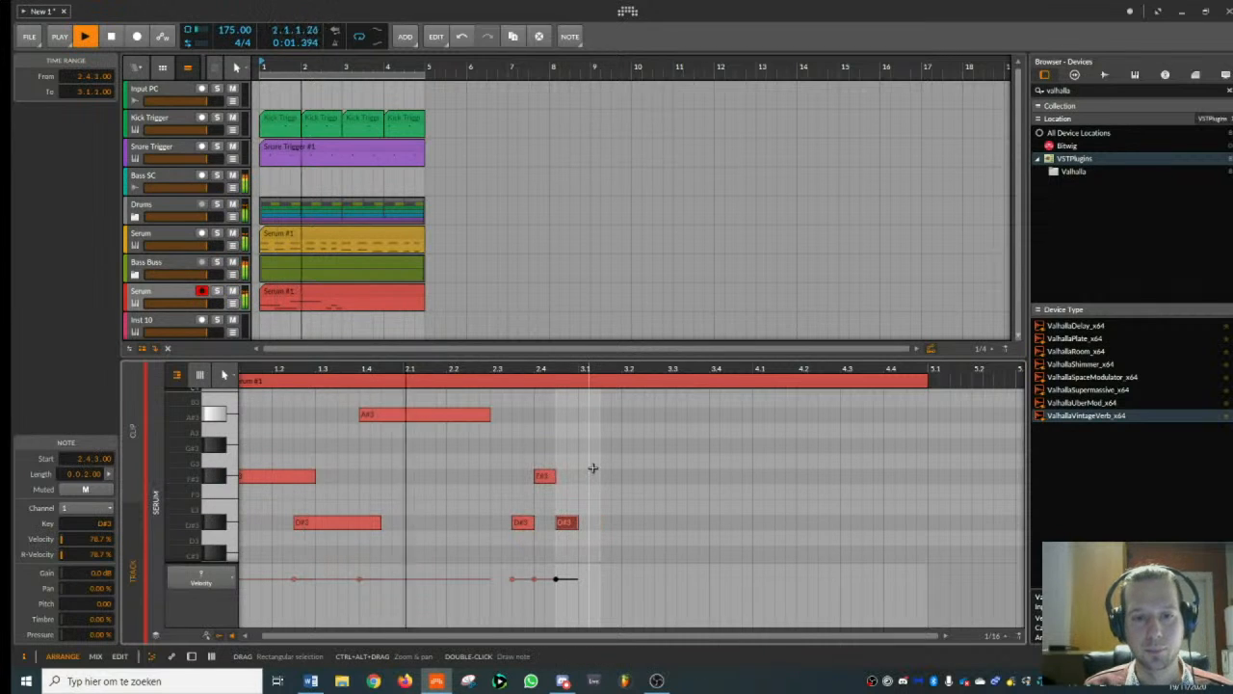
{"action": "key", "text": "space"}
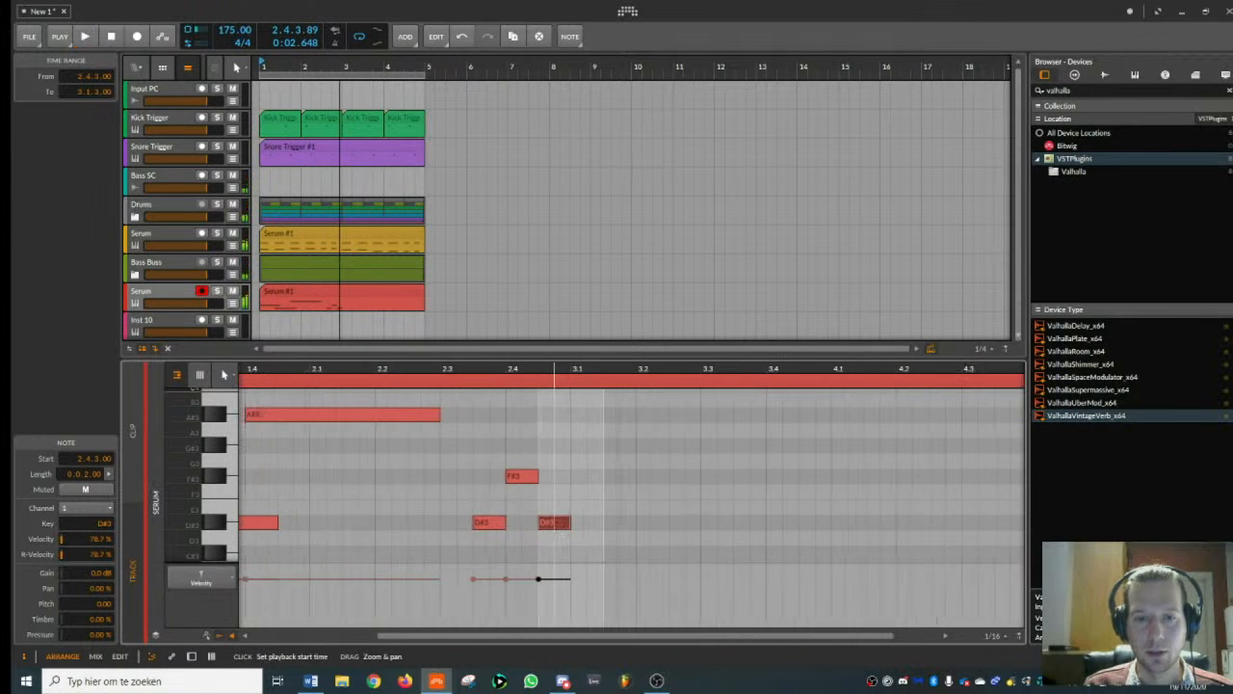
- Add a two-and-a-half-beat G#3 note at 3.1.1 and play the melody from the start
{"action": "scroll", "coordinate": [573, 463], "scroll_direction": "up", "scroll_amount": 2}
{"action": "double_click", "coordinate": [573, 416]}
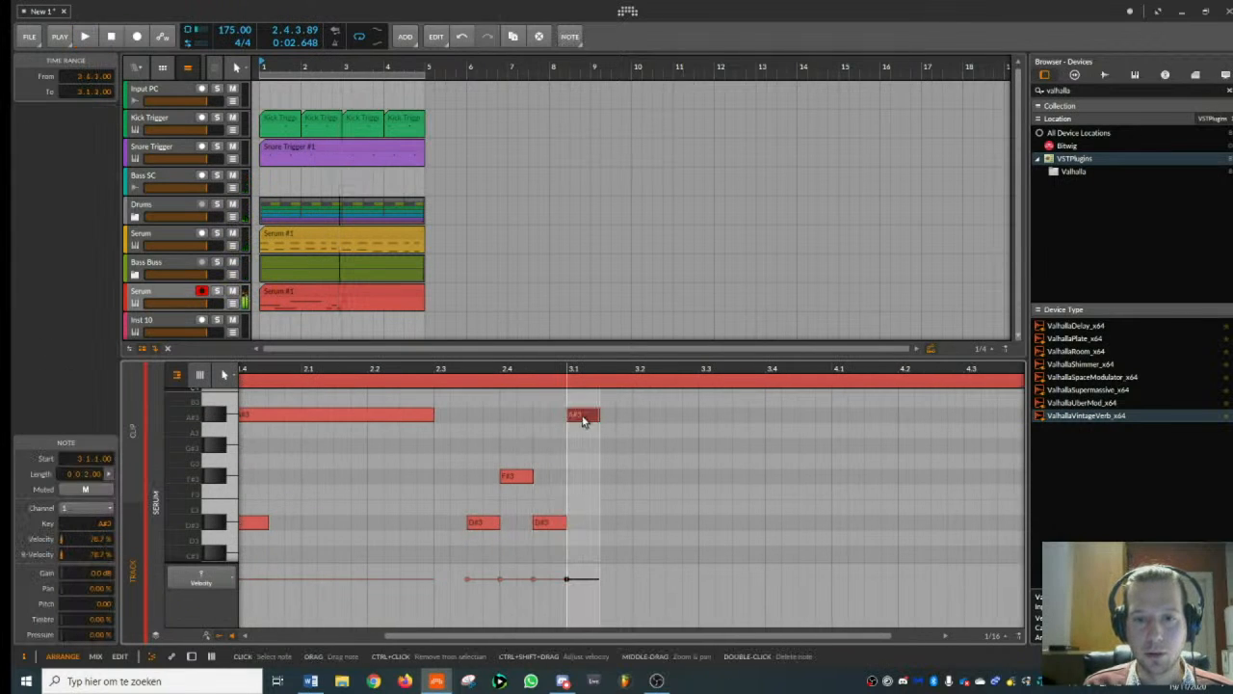
{"action": "left_click_drag", "start_coordinate": [598, 415], "coordinate": [661, 449]}
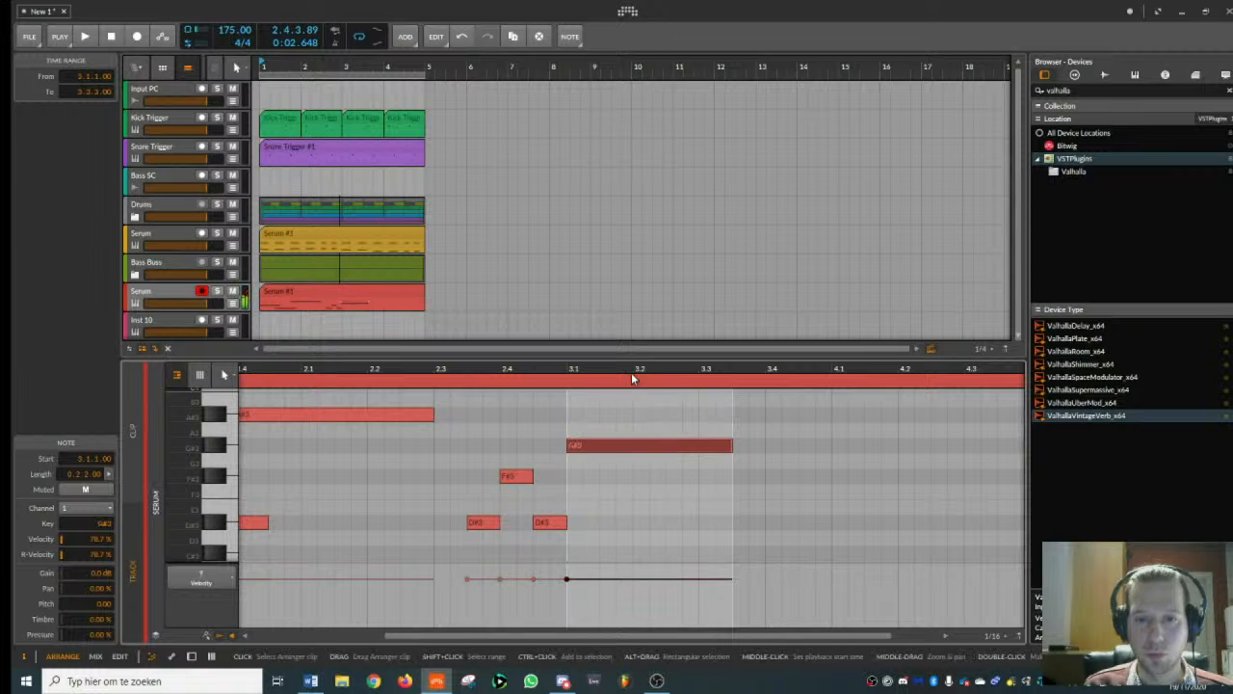
{"action": "left_click_drag", "start_coordinate": [632, 372], "coordinate": [583, 395]}
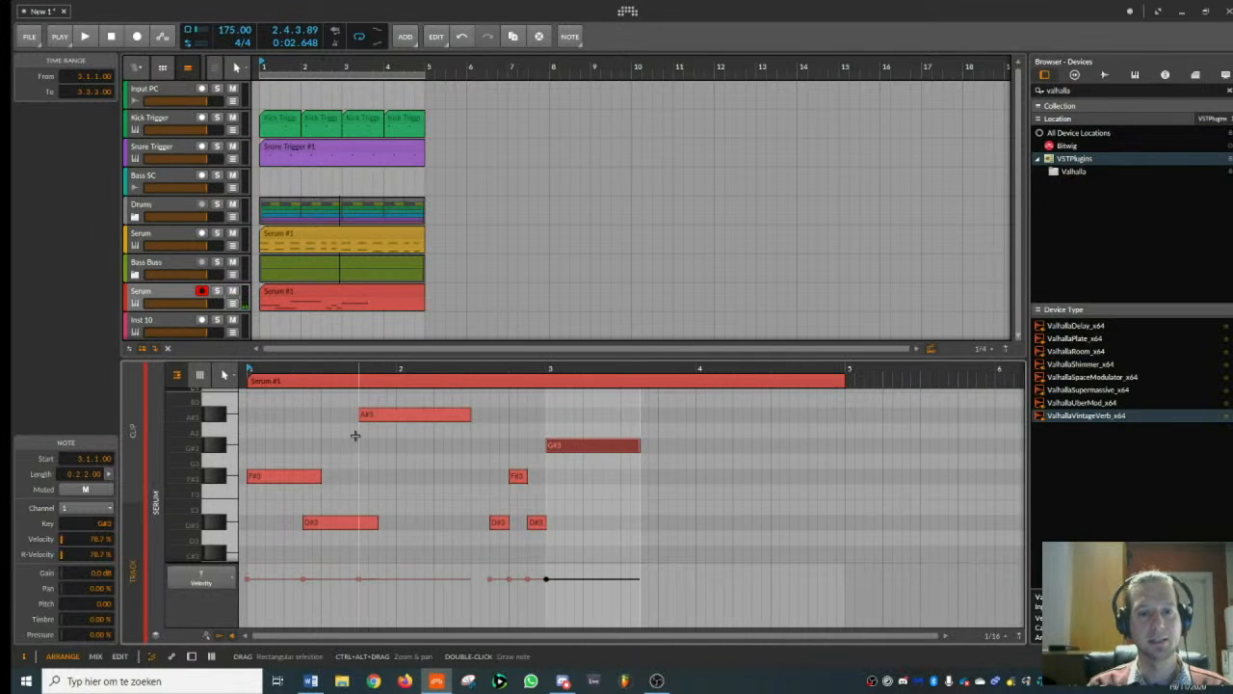
{"action": "key", "text": "space"}
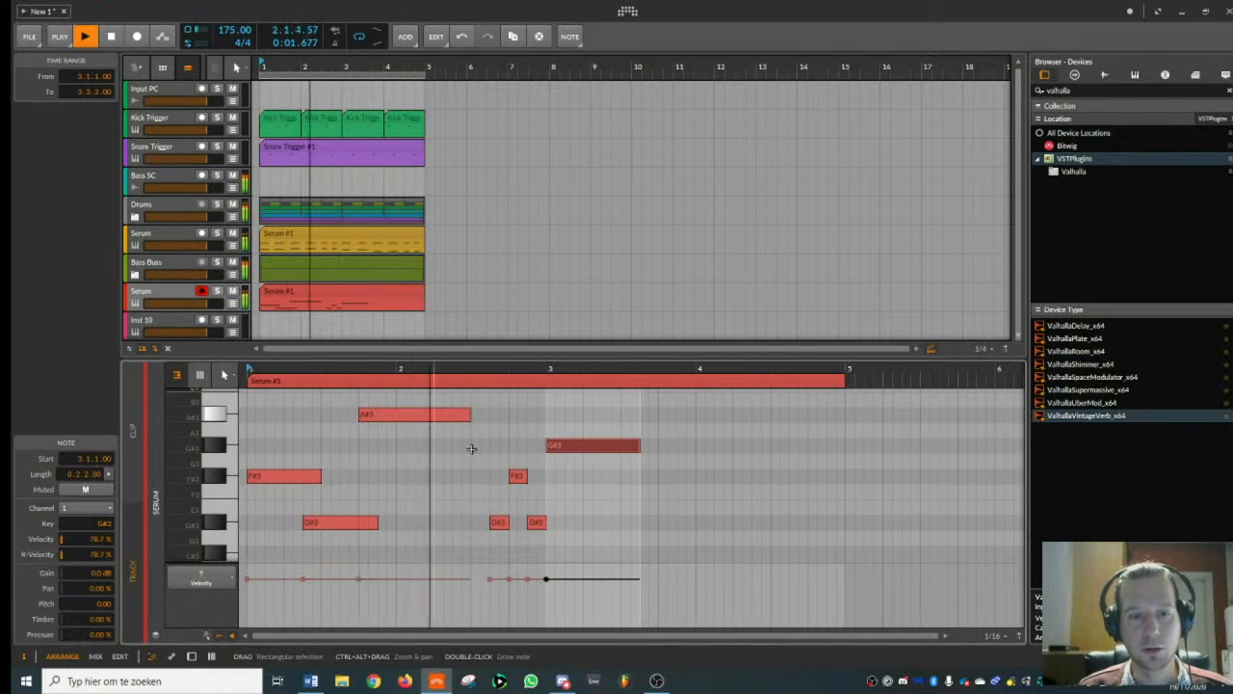
{"action": "key", "text": "space"}
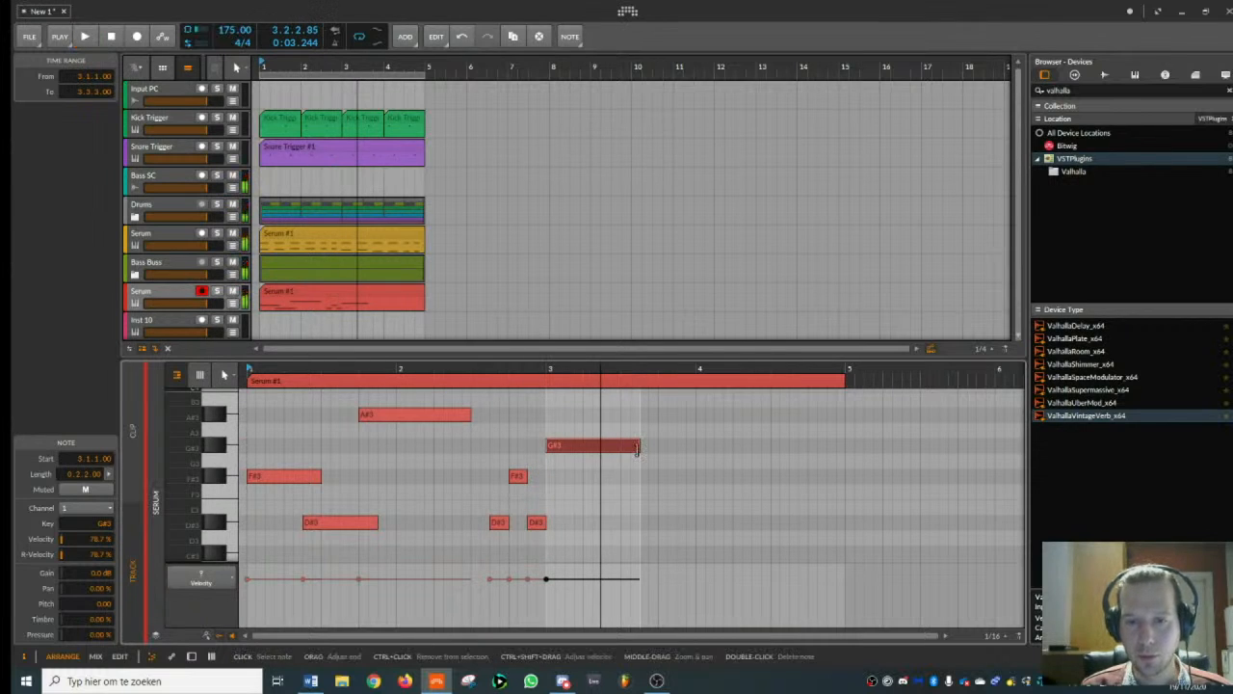
- Shorten the G#3 note to one and a half beats, add an equally long F#3 at 3.2.3, and play from bar 3
{"action": "left_click_drag", "start_coordinate": [637, 448], "coordinate": [618, 446]}
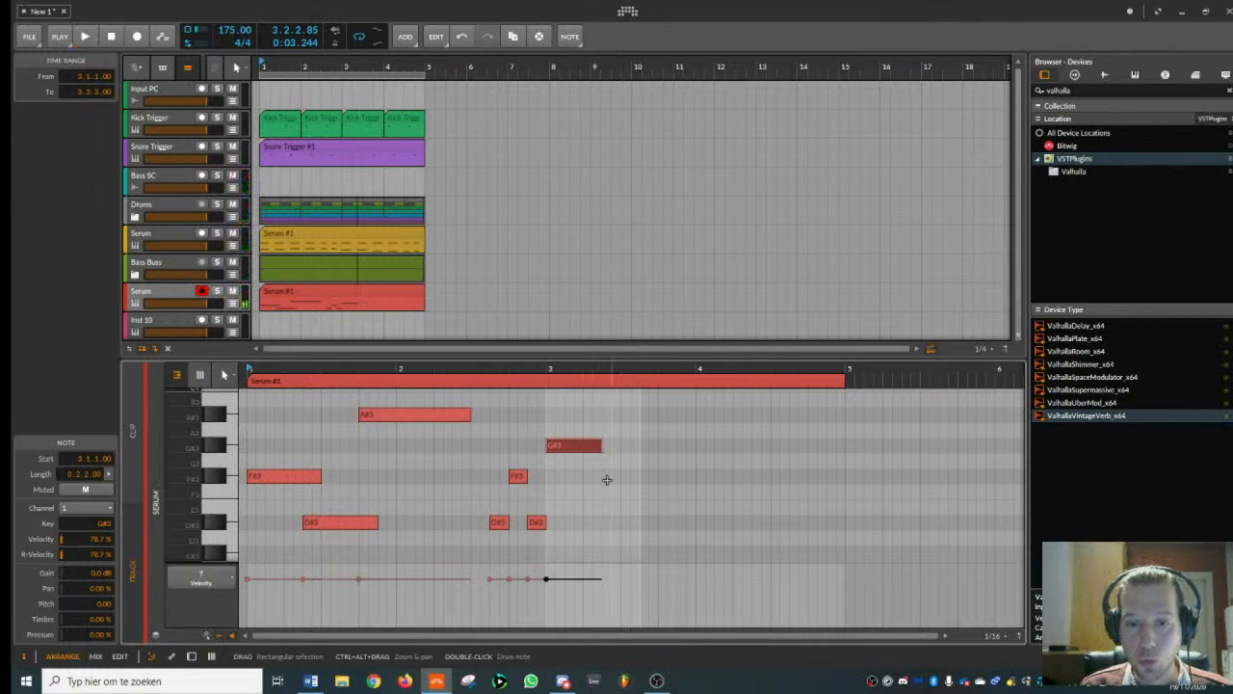
{"action": "double_click", "coordinate": [607, 477]}
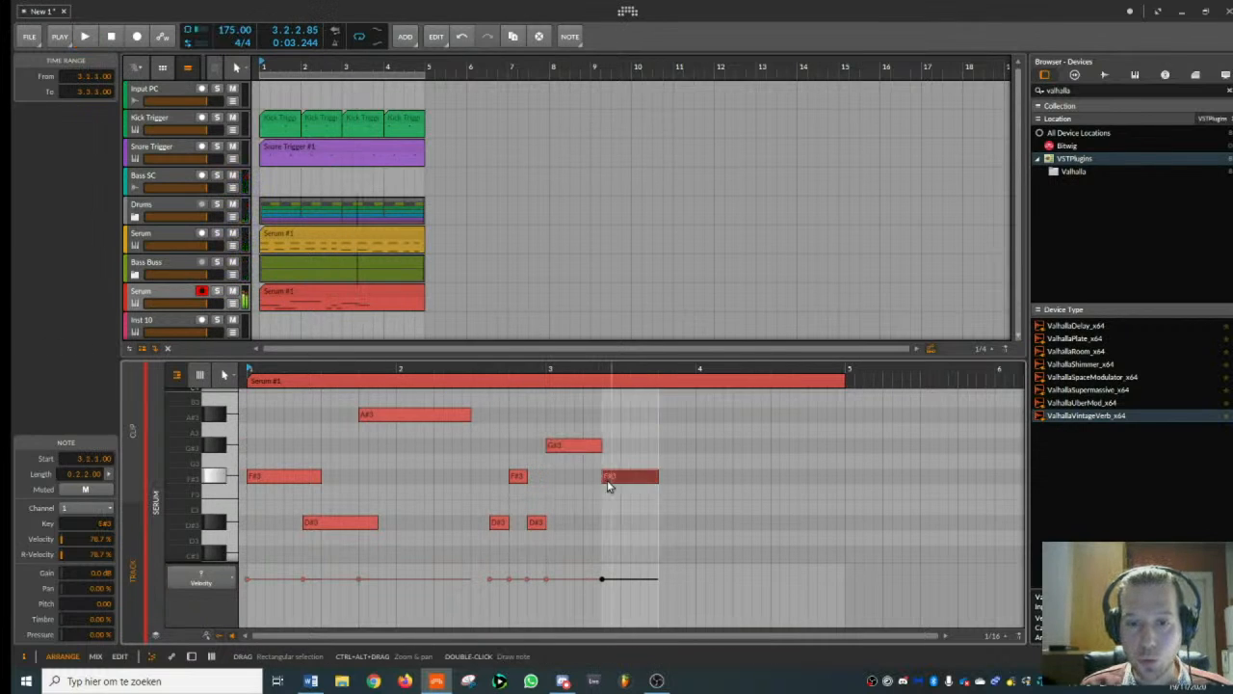
{"action": "left_click", "coordinate": [547, 369]}
{"action": "key", "text": "space"}
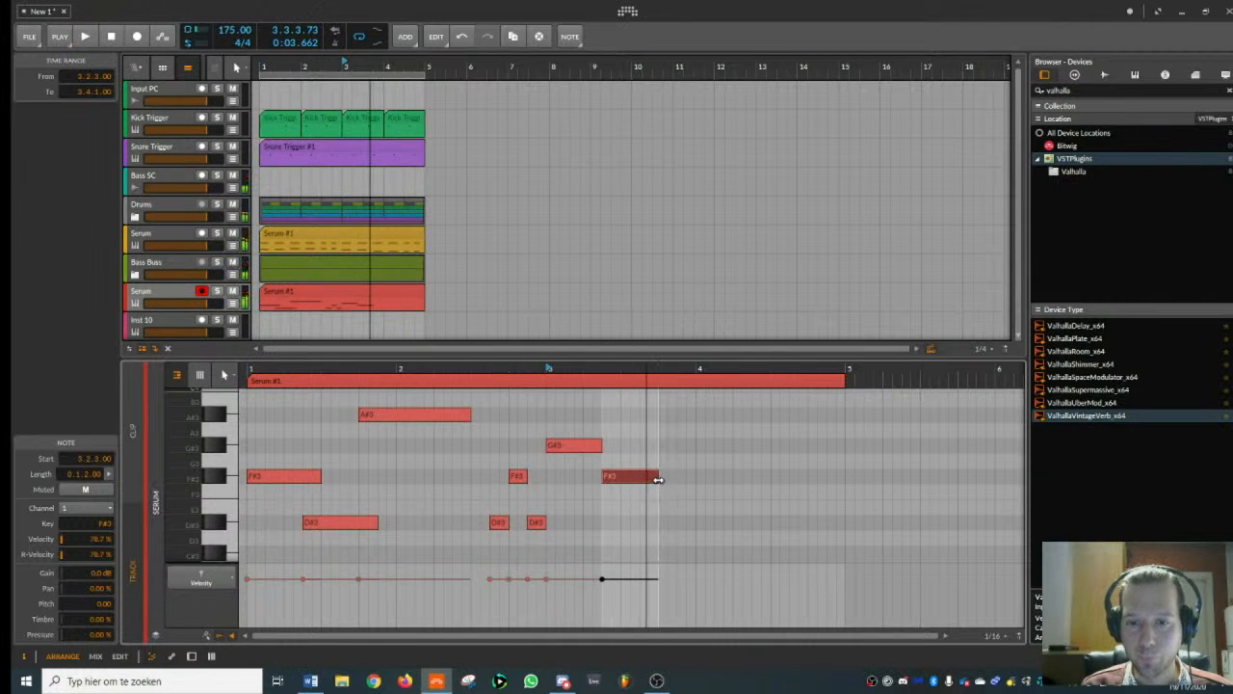
- Place a half-beat F3 note at 3.4.1 directly after the one-and-a-half-beat F#3, and play from bar 3
{"action": "left_click_drag", "start_coordinate": [658, 476], "coordinate": [647, 476]}
{"action": "double_click", "coordinate": [646, 486]}
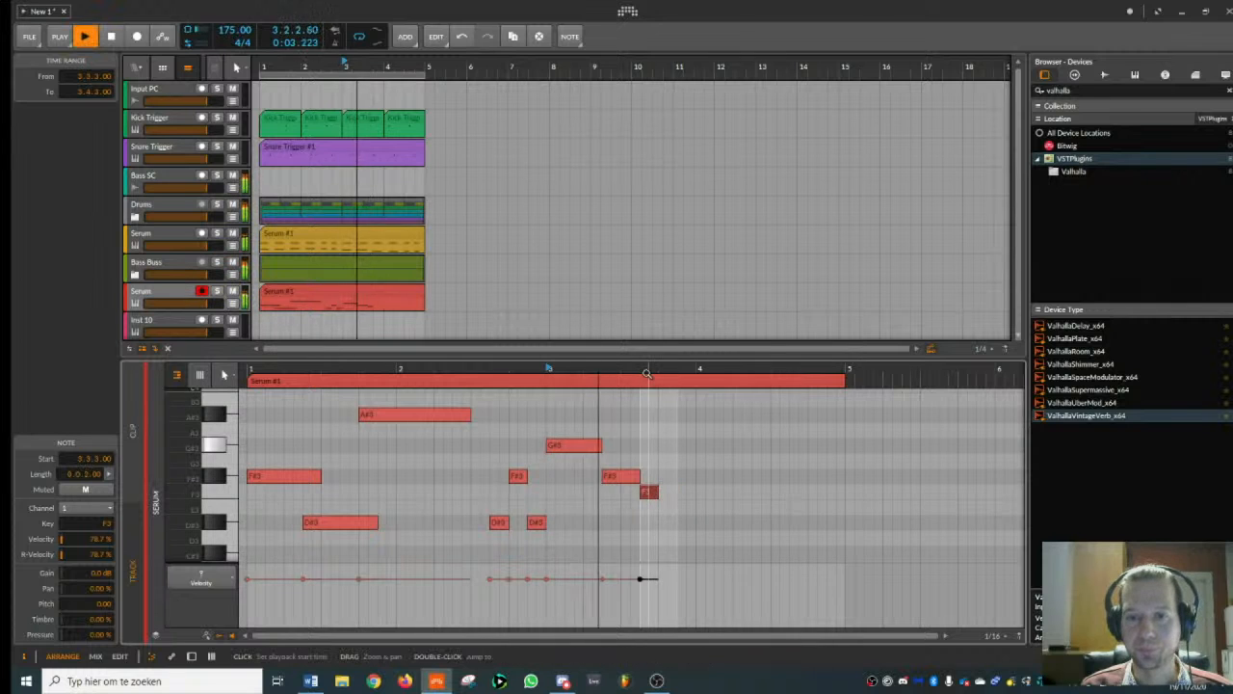
{"action": "scroll", "coordinate": [627, 493], "scroll_direction": "up", "scroll_amount": 2}
{"action": "mouse_move", "coordinate": [618, 495]}
{"action": "left_mouse_down"}
{"action": "mouse_move", "coordinate": [641, 494]}
{"action": "mouse_move", "coordinate": [611, 476]}
{"action": "mouse_move", "coordinate": [628, 476]}
{"action": "left_mouse_up"}
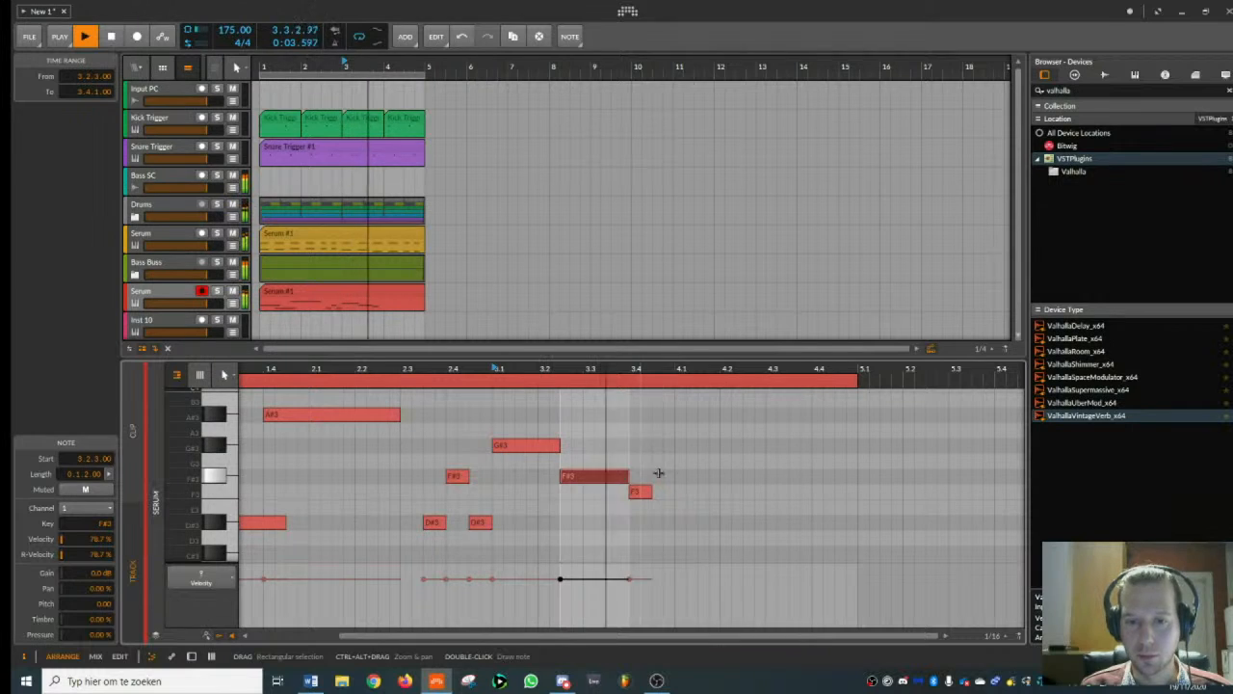
- Add half-beat F3, F#3 and F3 notes at 4.1.1, 4.1.3 and 4.2.1, and play from bar 3
{"action": "double_click", "coordinate": [680, 494]}
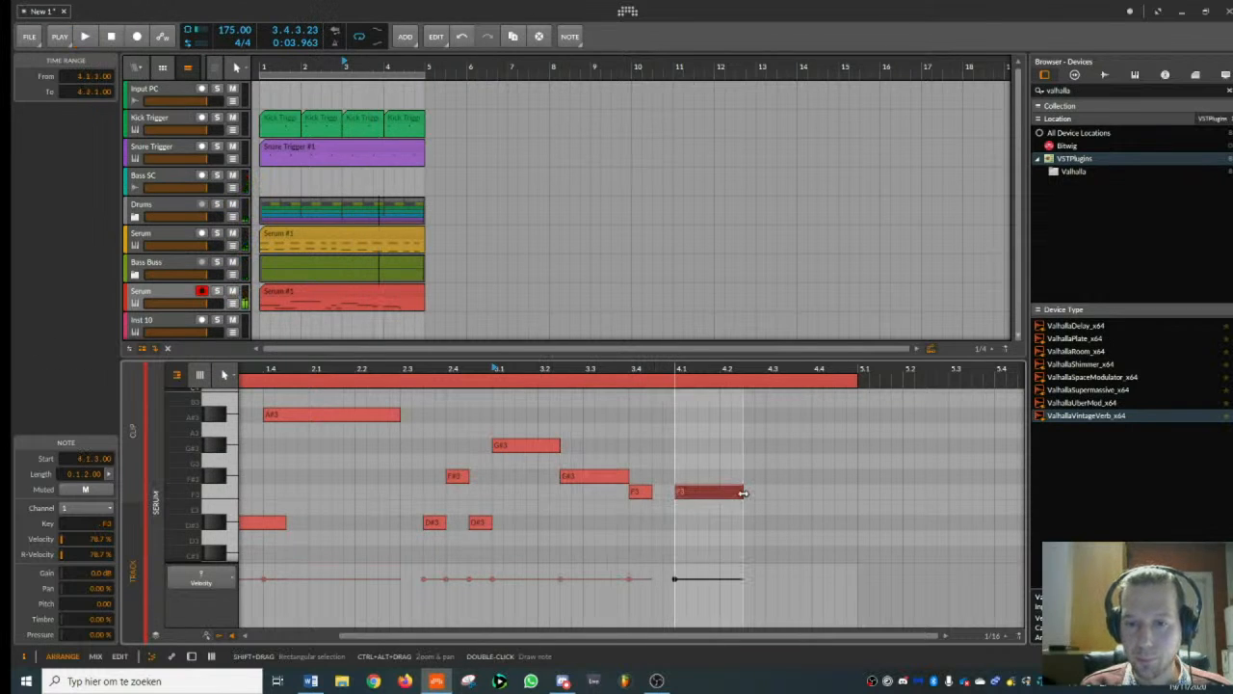
{"action": "left_click_drag", "start_coordinate": [741, 494], "coordinate": [688, 490]}
{"action": "double_click", "coordinate": [704, 475]}
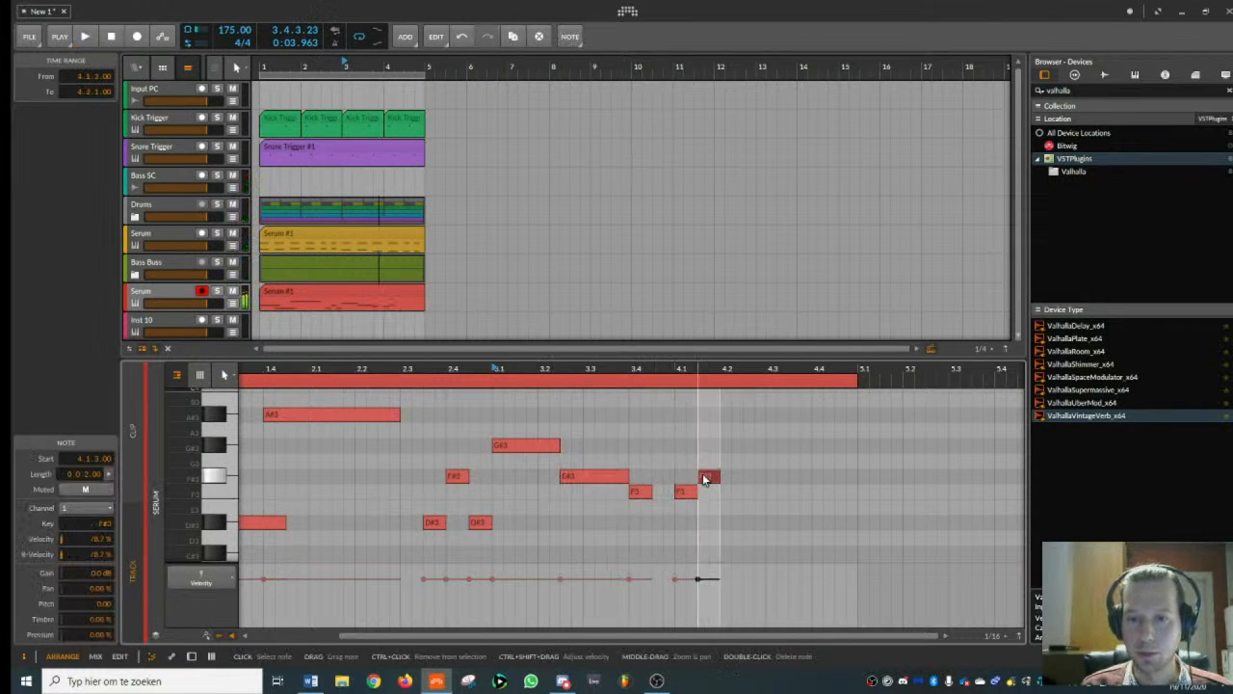
{"action": "double_click", "coordinate": [725, 493]}
{"action": "key", "text": "space"}
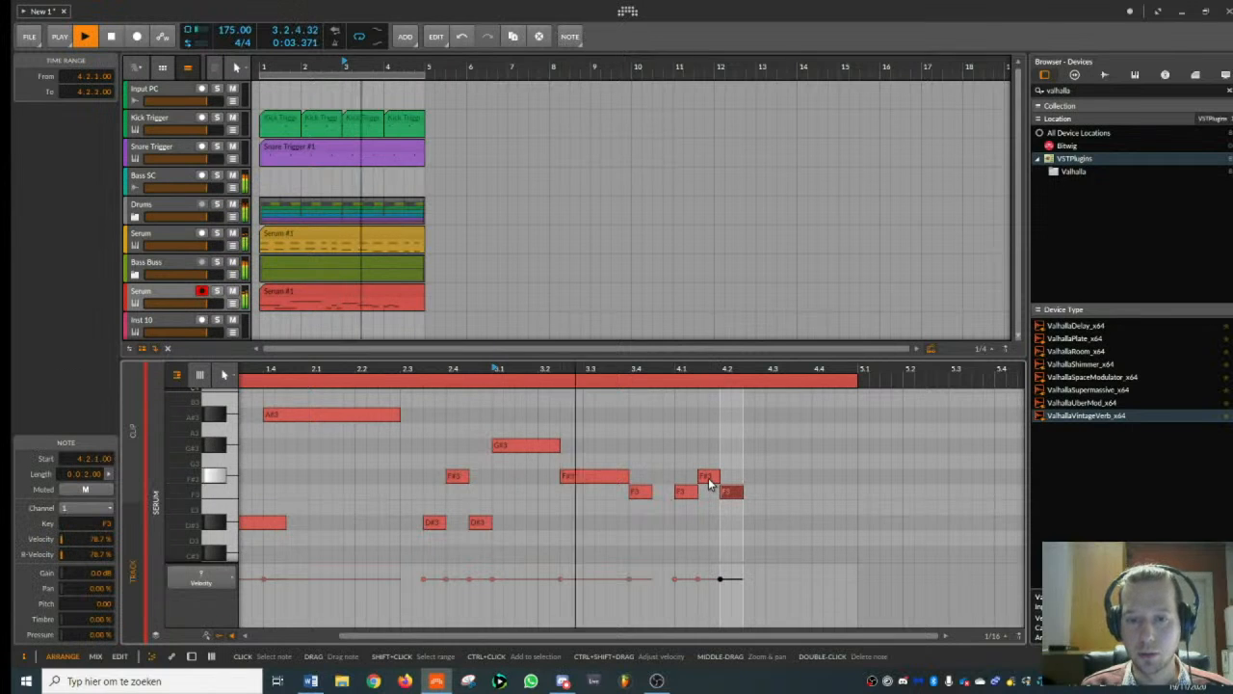
{"action": "key", "text": "space"}
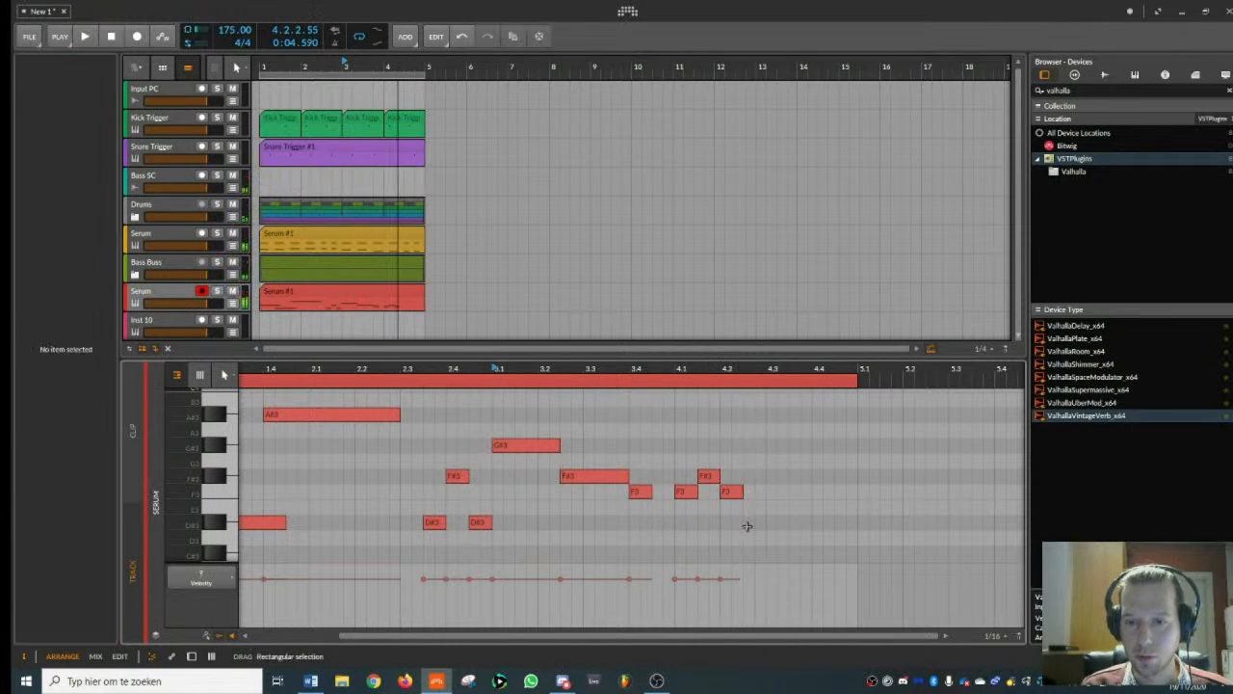
- End the melody with a two-beat C#3 note at 4.2.3 and play it
{"action": "double_click", "coordinate": [752, 523]}
{"action": "left_click_drag", "start_coordinate": [760, 531], "coordinate": [835, 514]}
{"action": "key", "text": "space"}
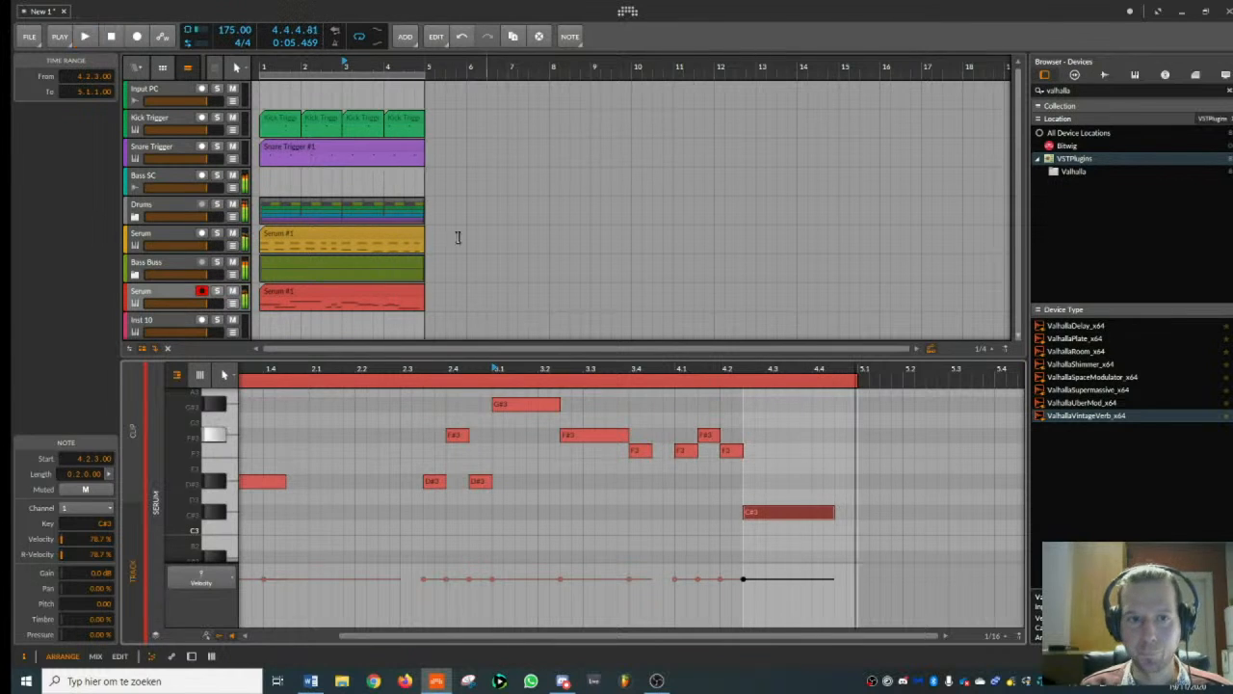
- Select the range 1.1.1 to 5.1.1 across all tracks down to the red Serum track with the Time Selection tool, and duplicate it
{"action": "left_click_drag", "start_coordinate": [334, 64], "coordinate": [332, 45]}
{"action": "right_click", "coordinate": [364, 65]}
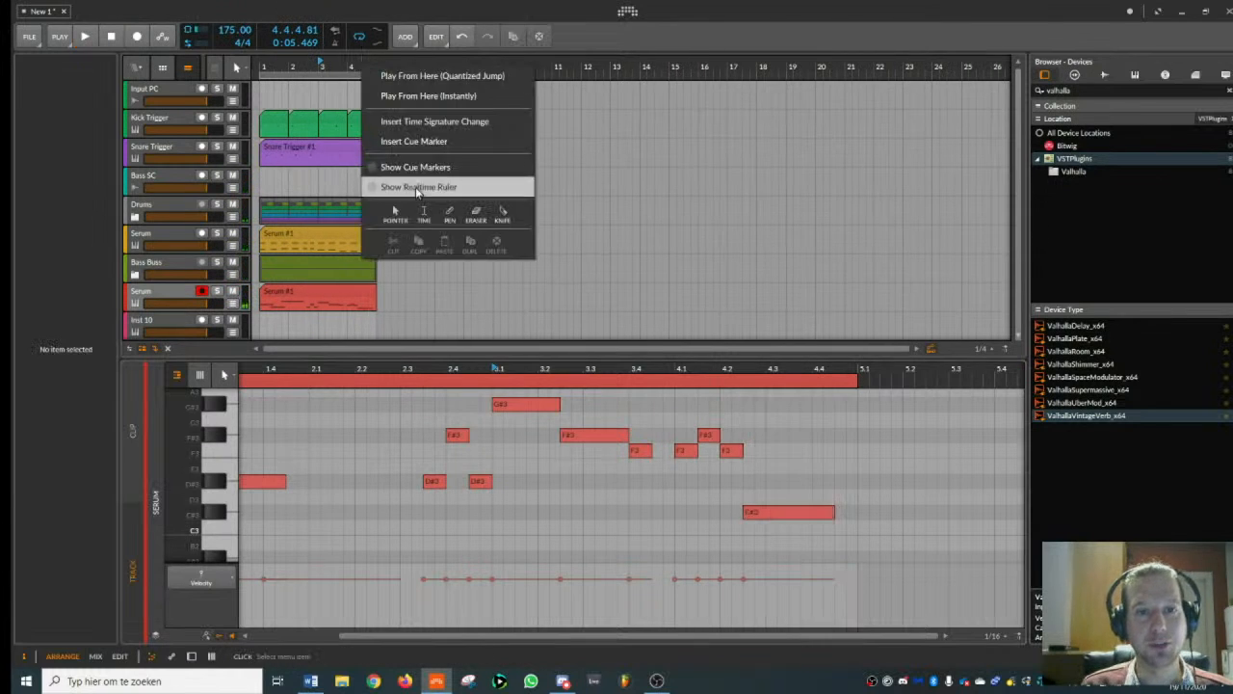
{"action": "left_click", "coordinate": [427, 214]}
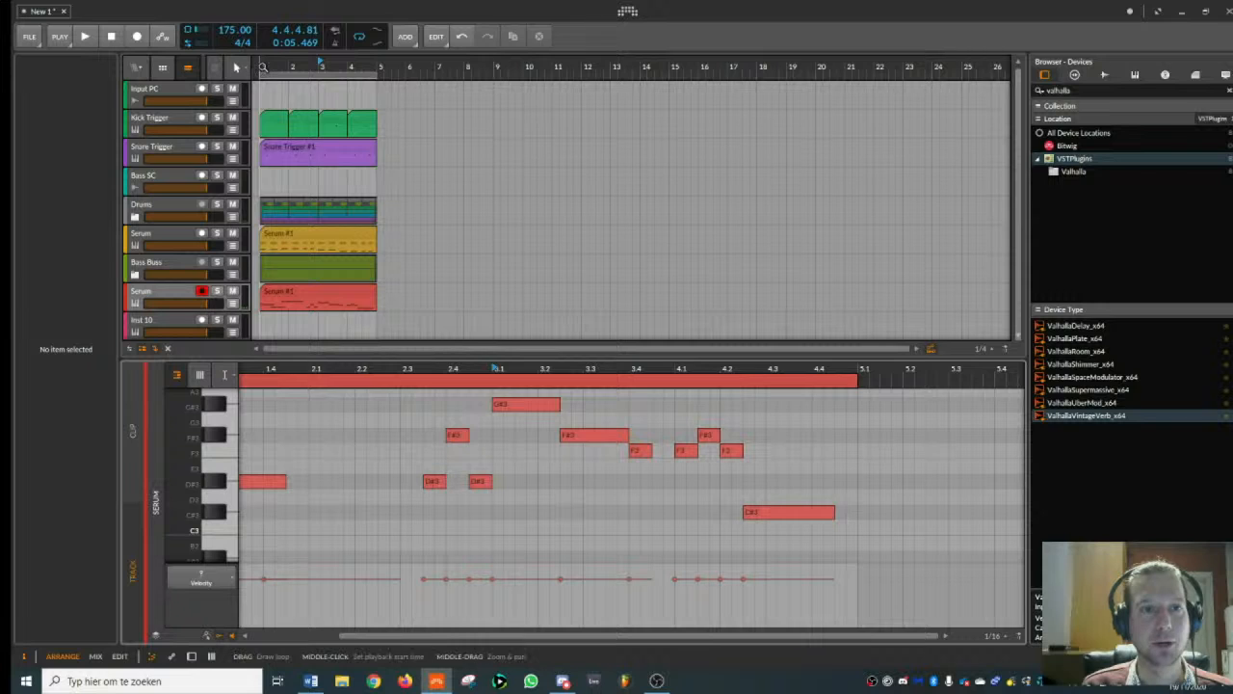
{"action": "right_click", "coordinate": [263, 66]}
{"action": "left_click", "coordinate": [327, 214]}
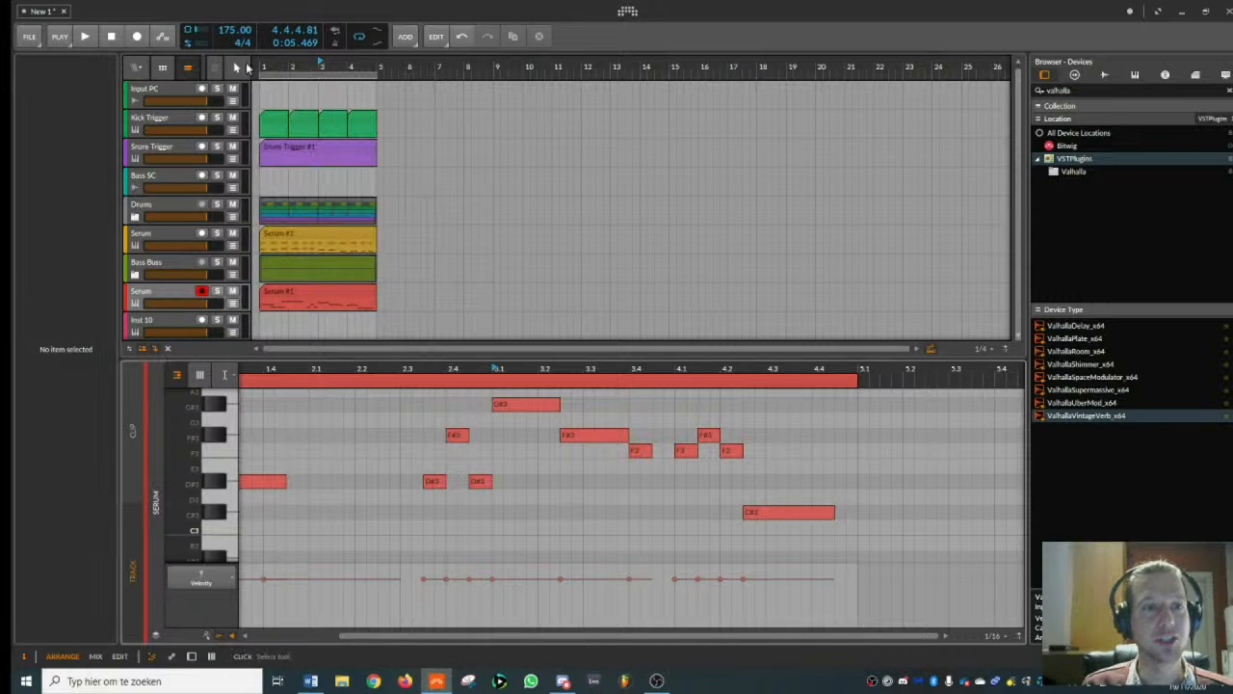
{"action": "left_click", "coordinate": [238, 66]}
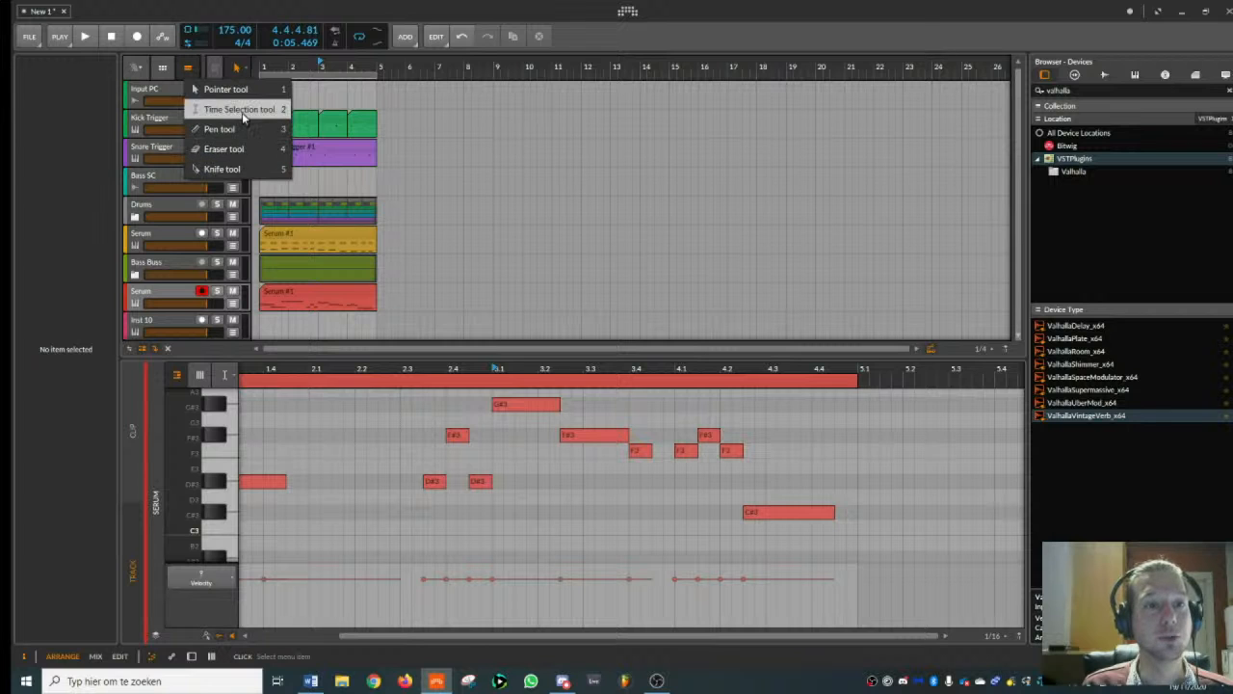
{"action": "left_click", "coordinate": [238, 109]}
{"action": "left_click_drag", "start_coordinate": [260, 91], "coordinate": [381, 267]}
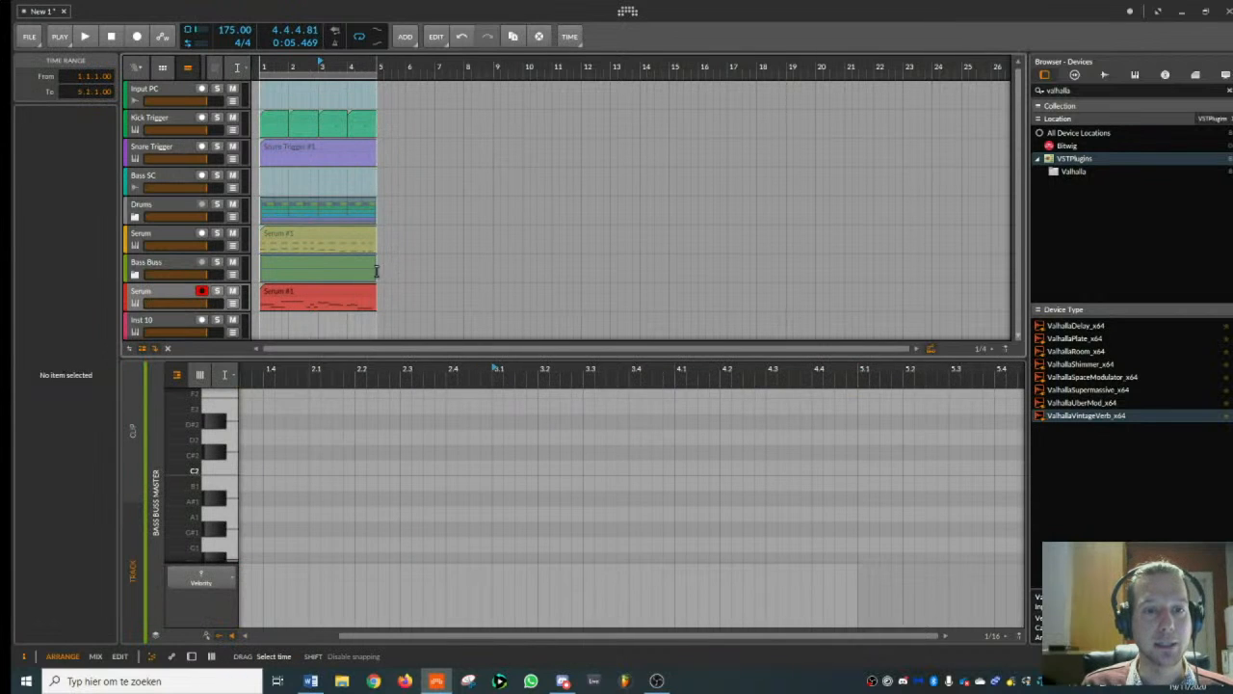
{"action": "left_click", "coordinate": [436, 299]}
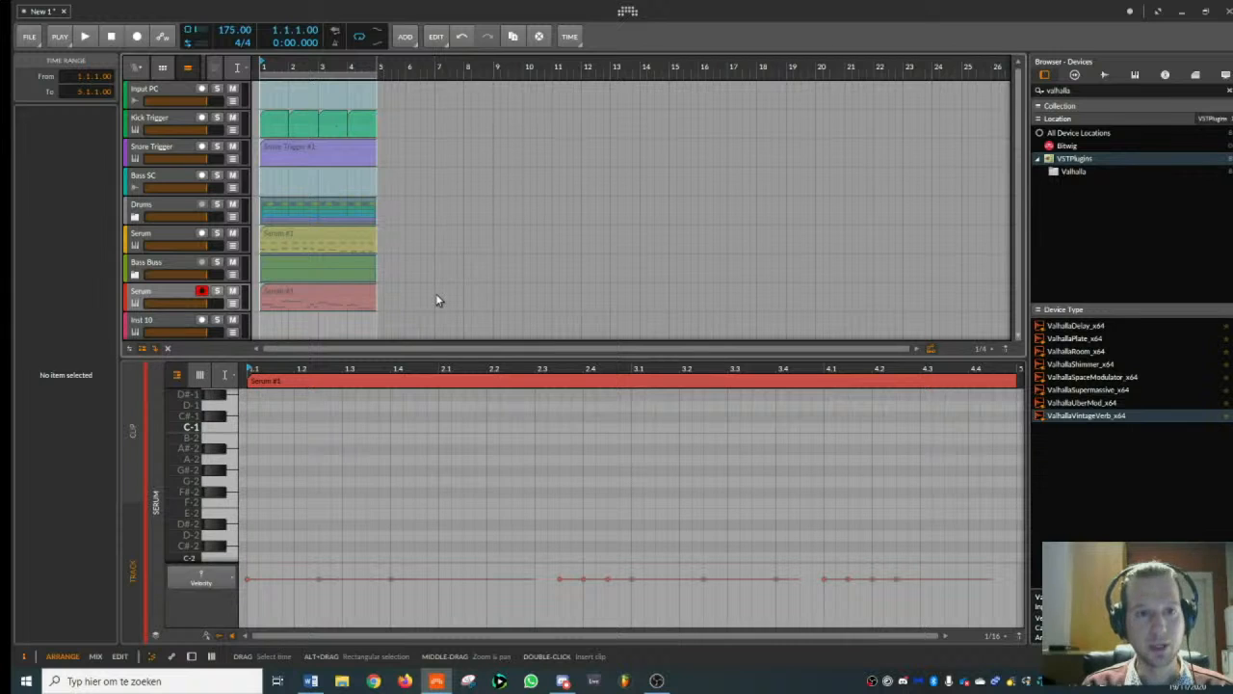
{"action": "key", "text": "ctrl+d"}
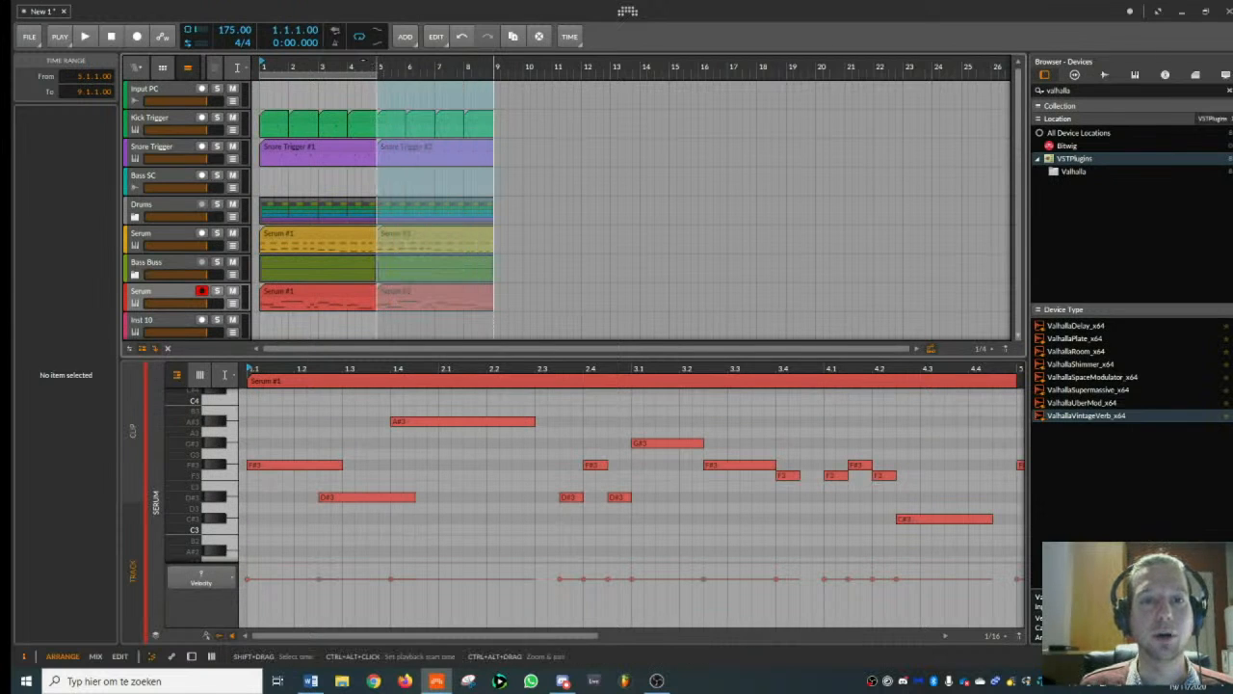
- Return to the Pointer tool, extend the arranger loop region to eight bars, and play the arrangement from the start
{"action": "right_click", "coordinate": [355, 68]}
{"action": "left_click", "coordinate": [387, 214]}
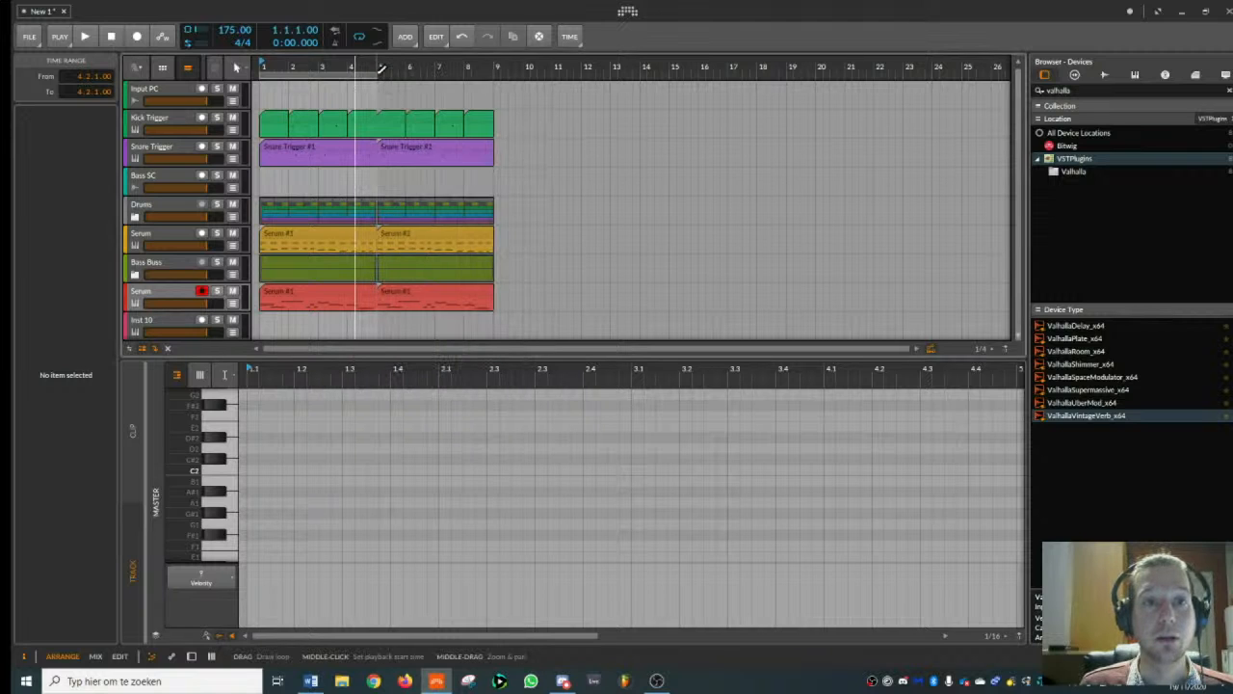
{"action": "left_click_drag", "start_coordinate": [381, 69], "coordinate": [496, 77]}
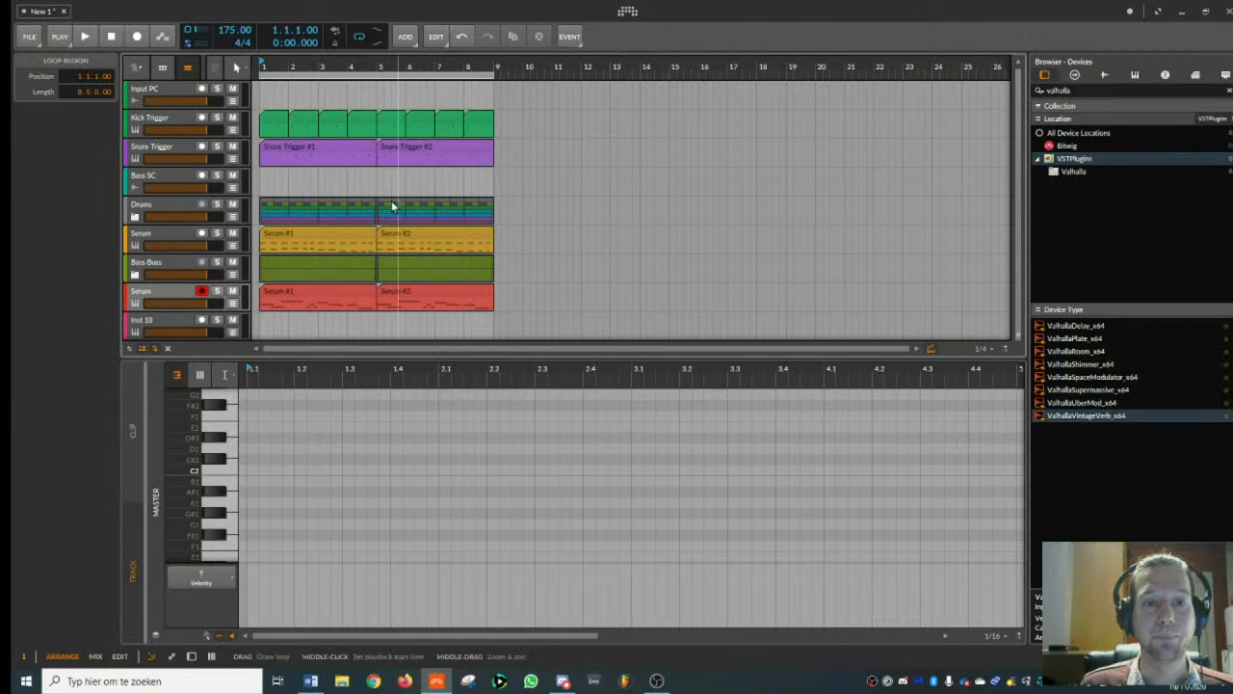
{"action": "key", "text": "space"}
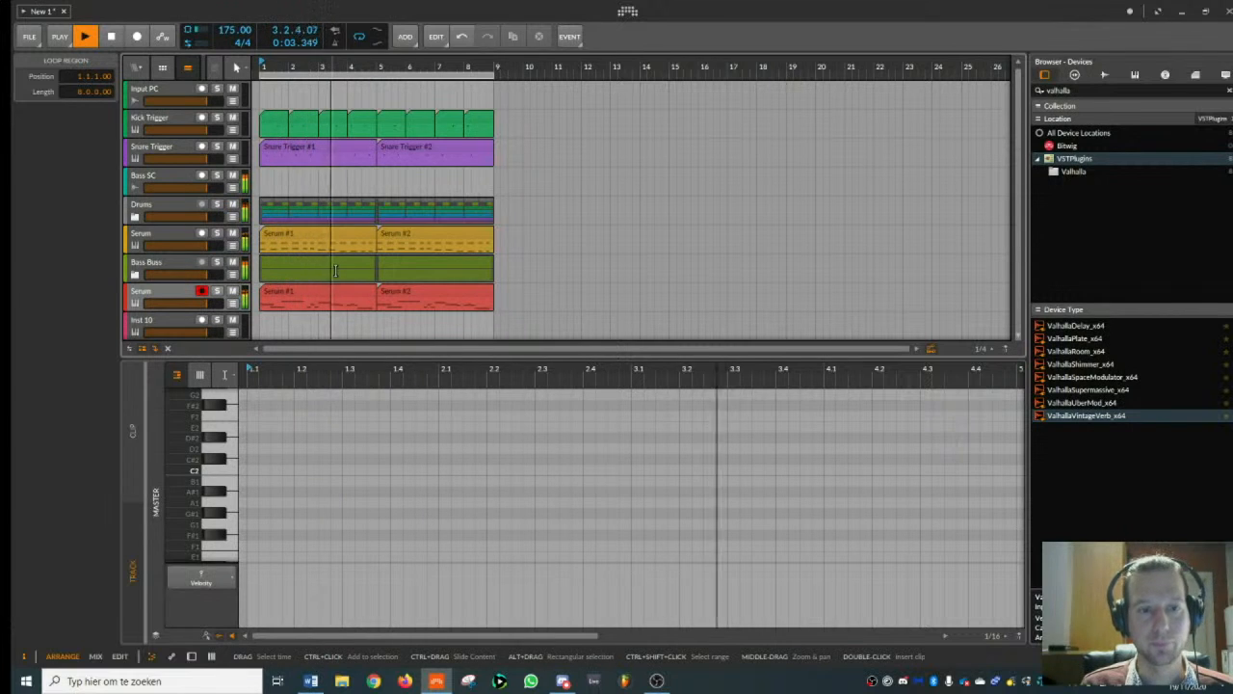
{"action": "scroll", "coordinate": [376, 294], "scroll_direction": "down", "scroll_amount": 1}
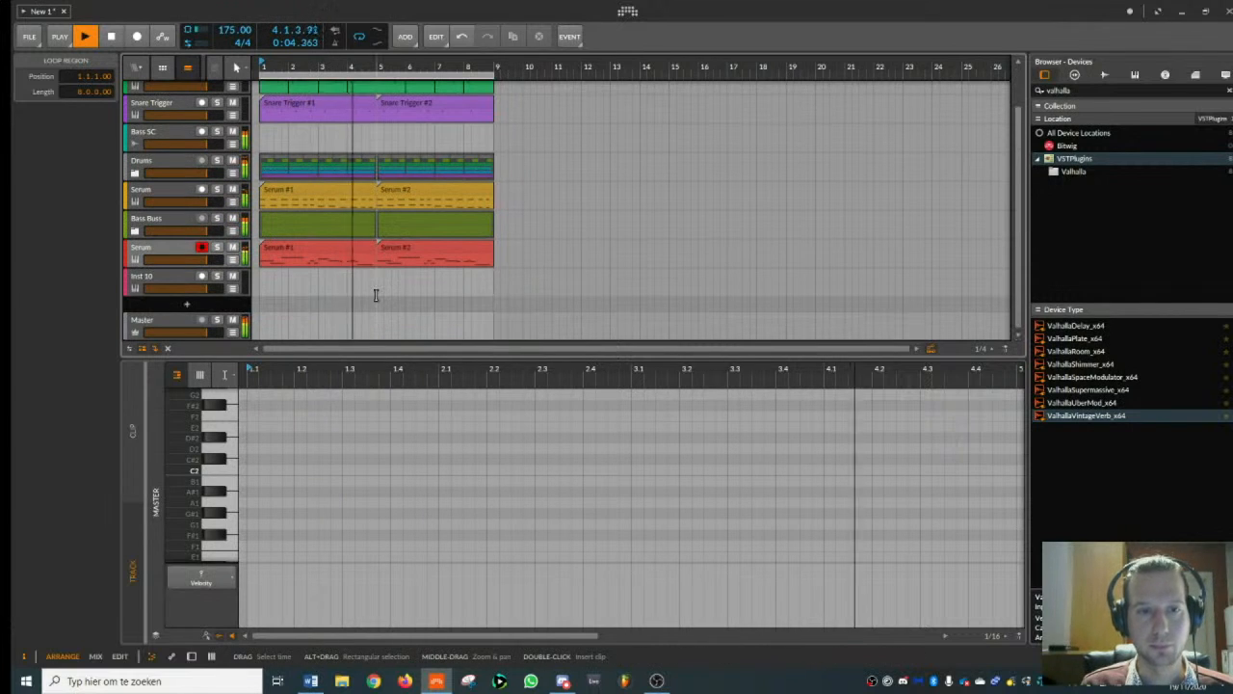
- Stop playback, open the second clip on the red Serum track for note editing, and switch the note editor to the Pointer tool
{"action": "left_click", "coordinate": [399, 249]}
{"action": "key", "text": "space"}
{"action": "double_click", "coordinate": [394, 249]}
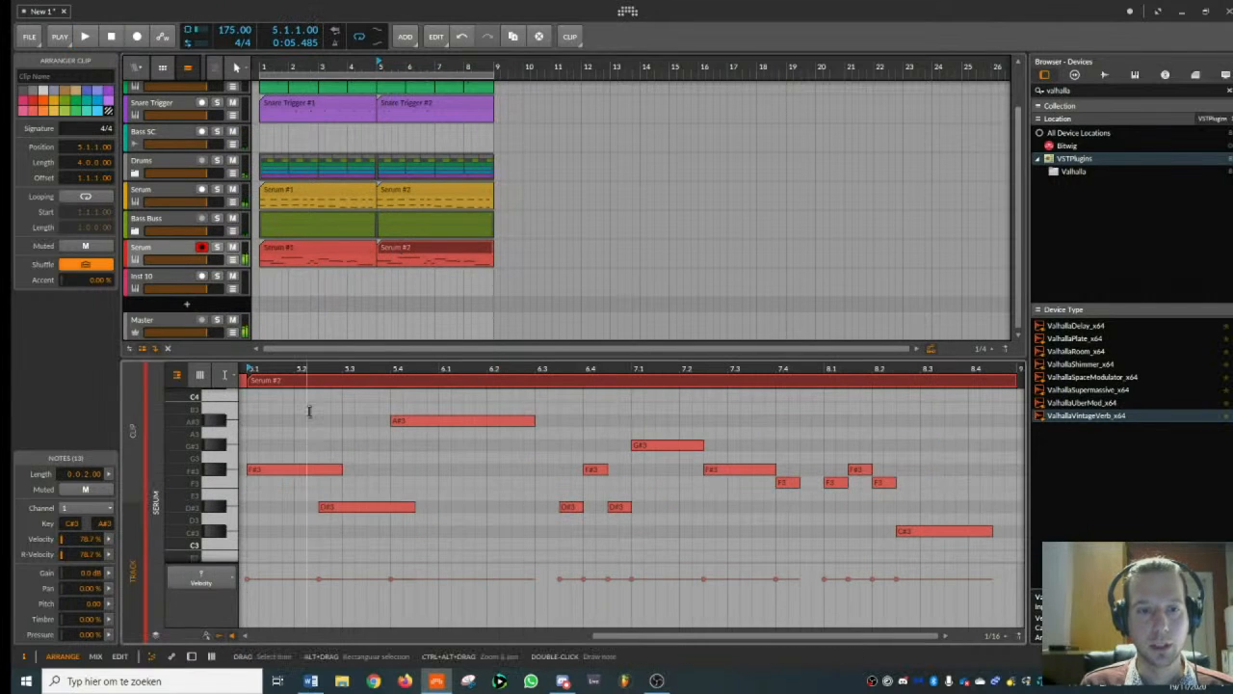
{"action": "left_click", "coordinate": [280, 469]}
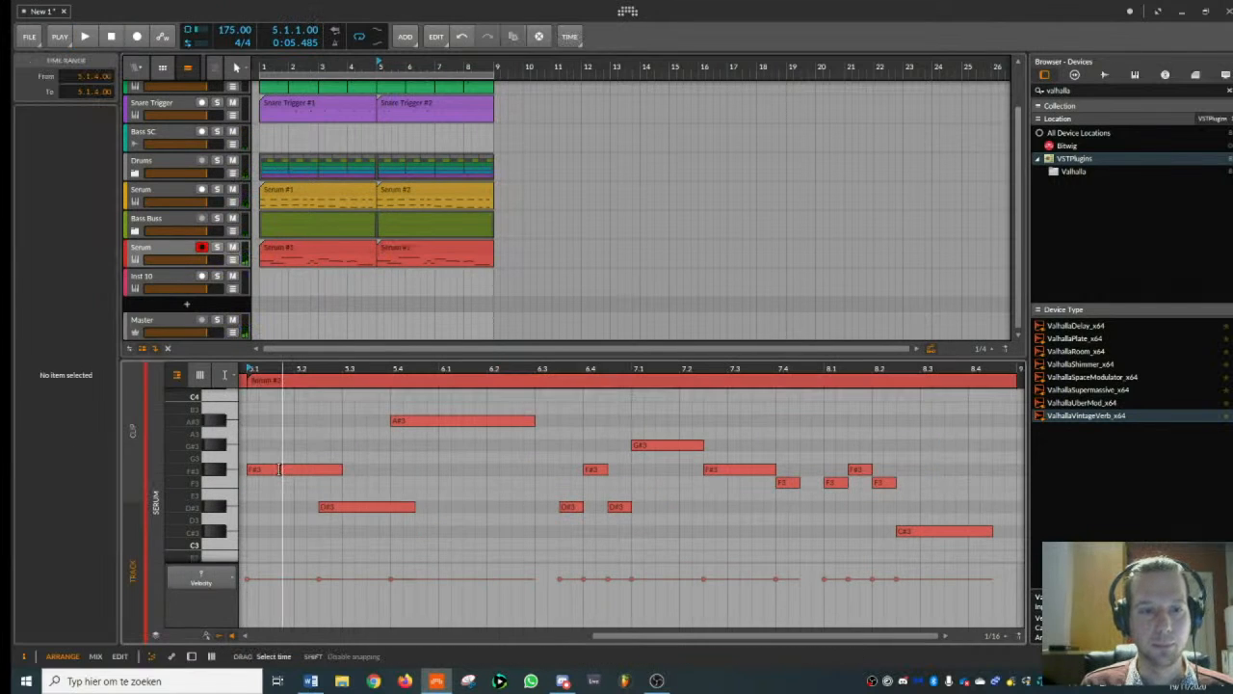
{"action": "right_click", "coordinate": [324, 432]}
{"action": "left_click", "coordinate": [322, 463]}
- Audition the clip's opening melody notes one by one, from 5.1.1 through the short notes around 6.4
{"action": "left_click", "coordinate": [272, 469]}
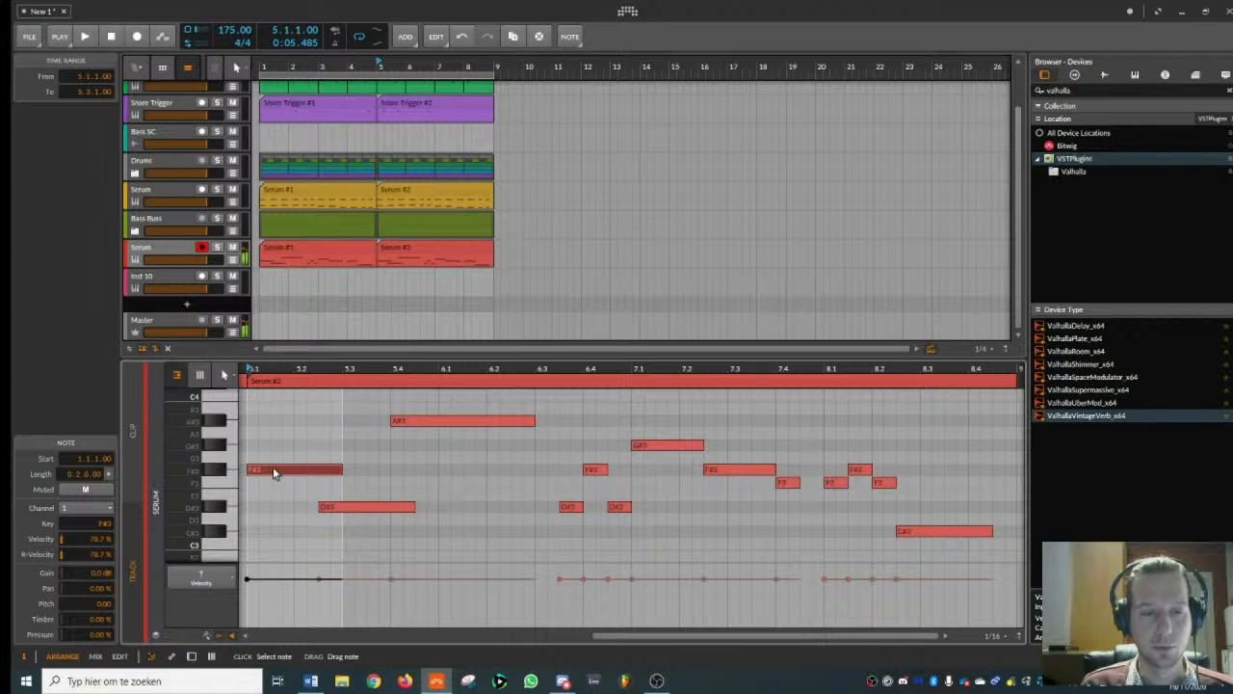
{"action": "left_click", "coordinate": [338, 508]}
{"action": "left_click", "coordinate": [421, 419]}
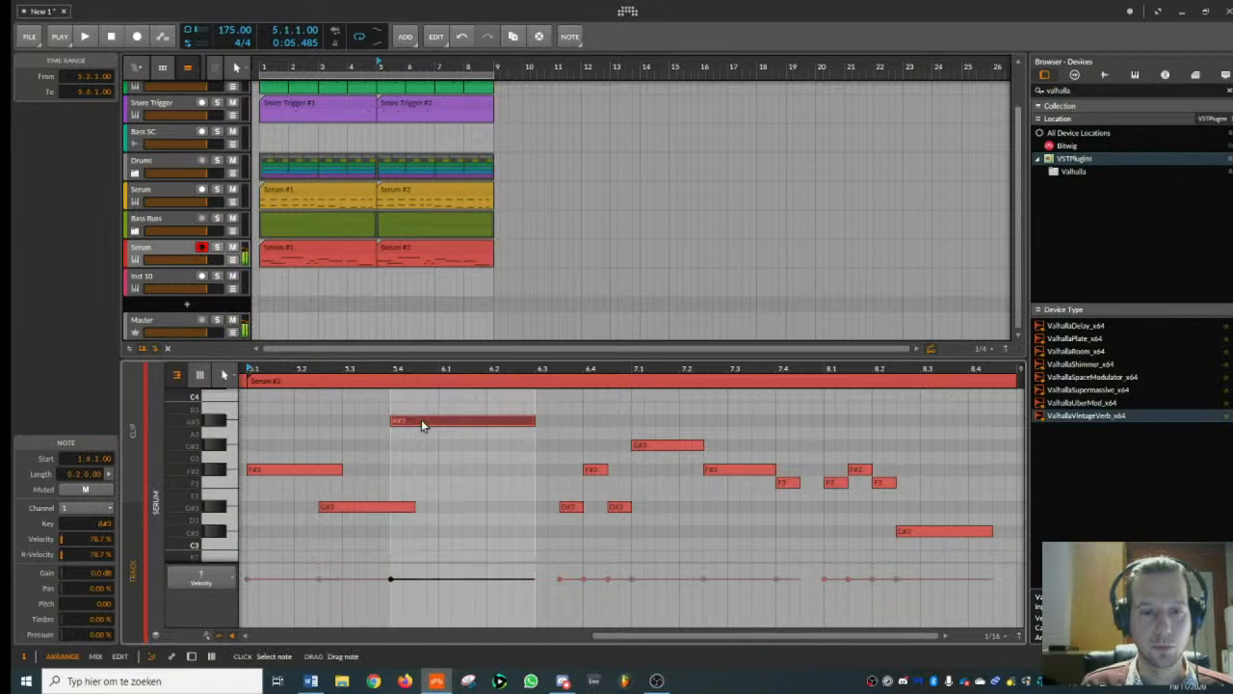
{"action": "left_click", "coordinate": [571, 507]}
{"action": "left_click", "coordinate": [594, 469]}
{"action": "left_click", "coordinate": [619, 506]}
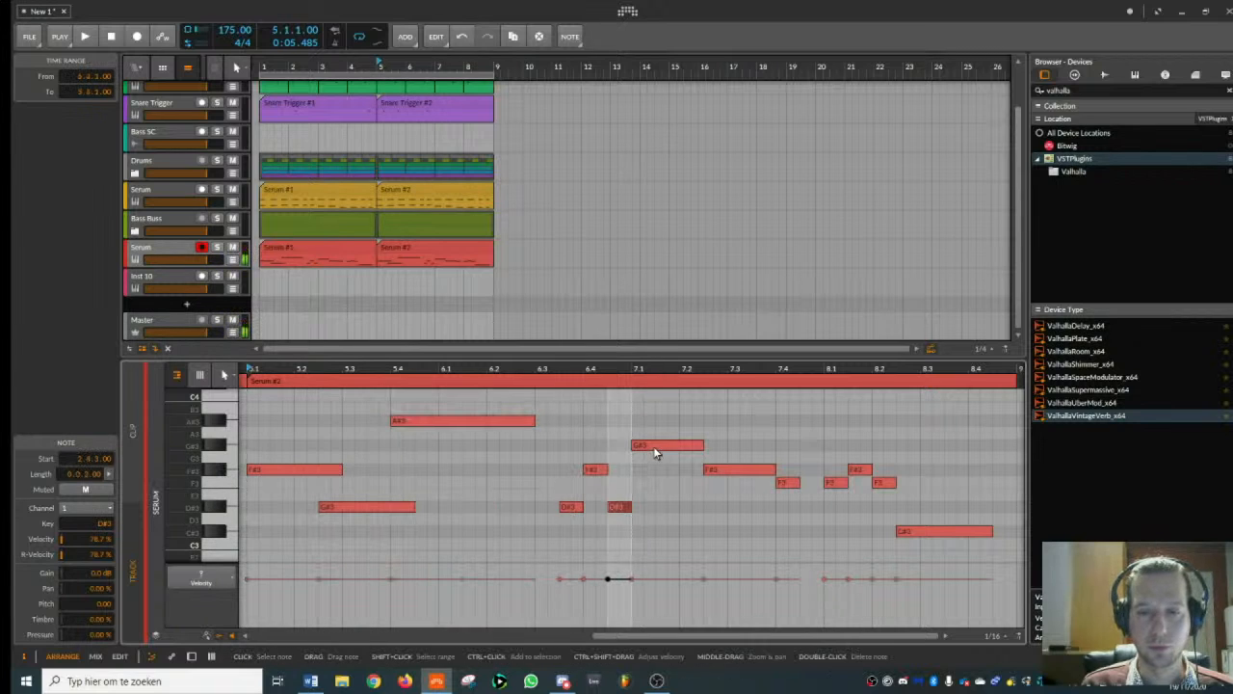
{"action": "left_click", "coordinate": [571, 507]}
{"action": "left_click", "coordinate": [594, 469]}
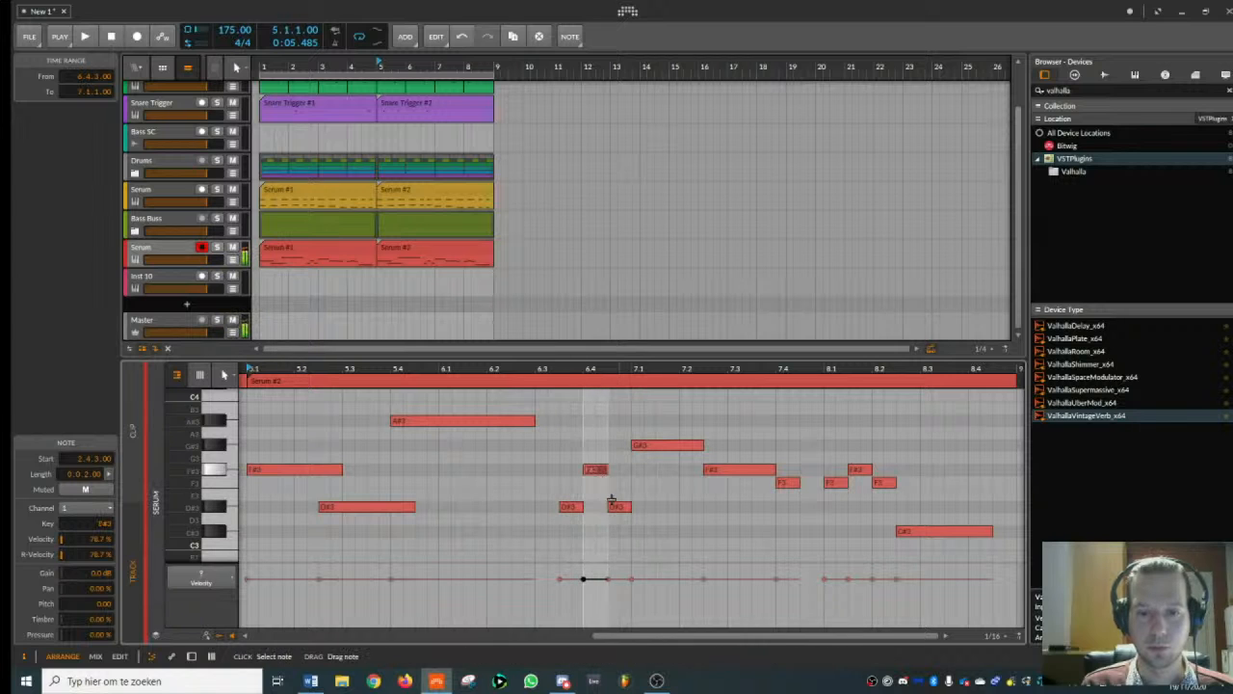
- Raise the D#3 note at 6.4.3 to G#3 and the G#3 note at 7.1.1 to A#3, and play the clip
{"action": "left_click_drag", "start_coordinate": [617, 506], "coordinate": [646, 417]}
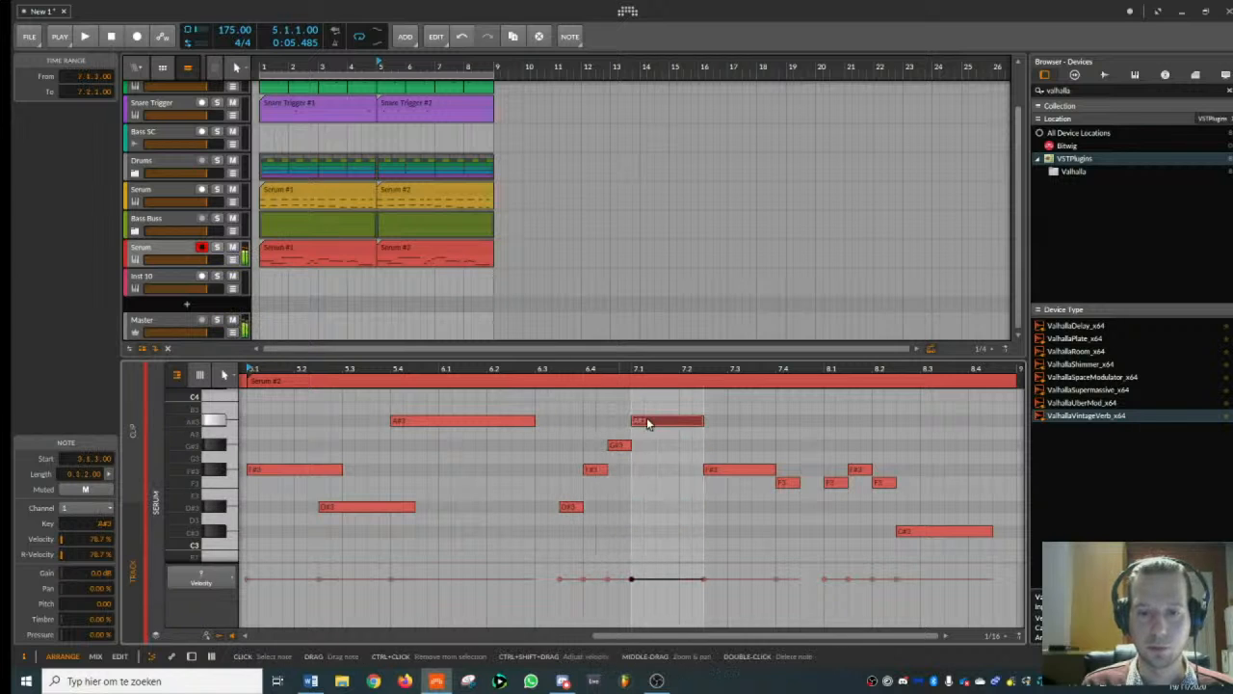
{"action": "key", "text": "space"}
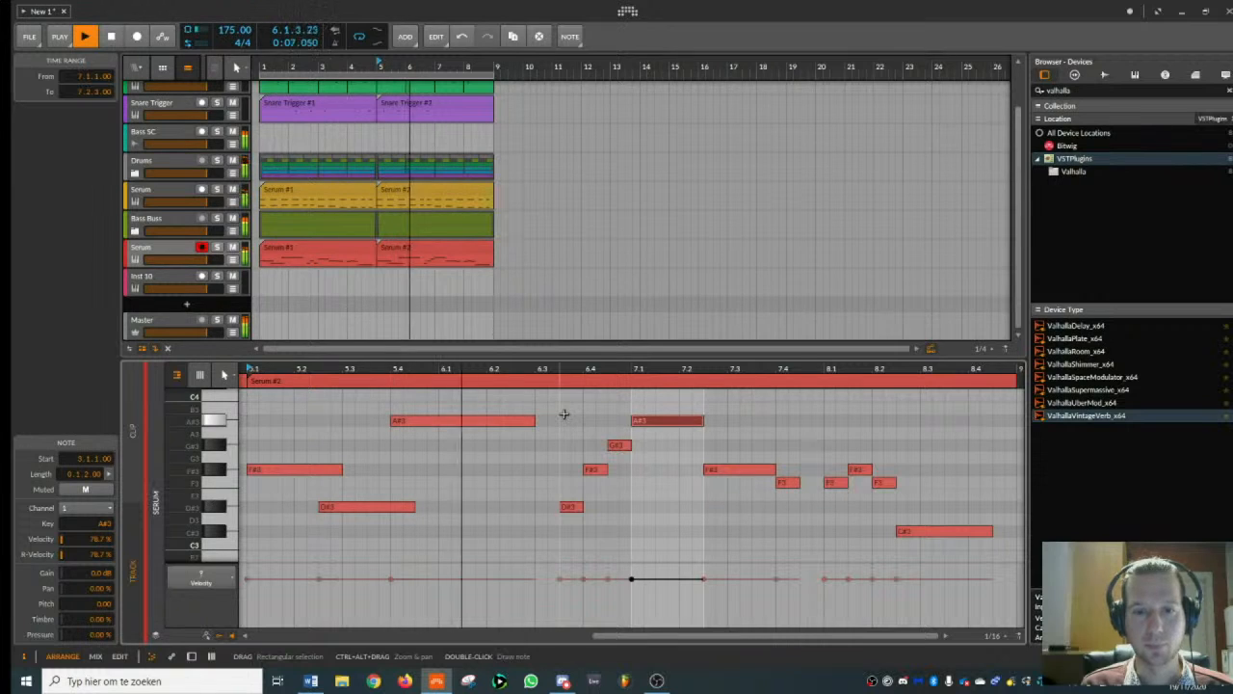
{"action": "left_click_drag", "start_coordinate": [593, 371], "coordinate": [534, 429]}
{"action": "key", "text": "space"}
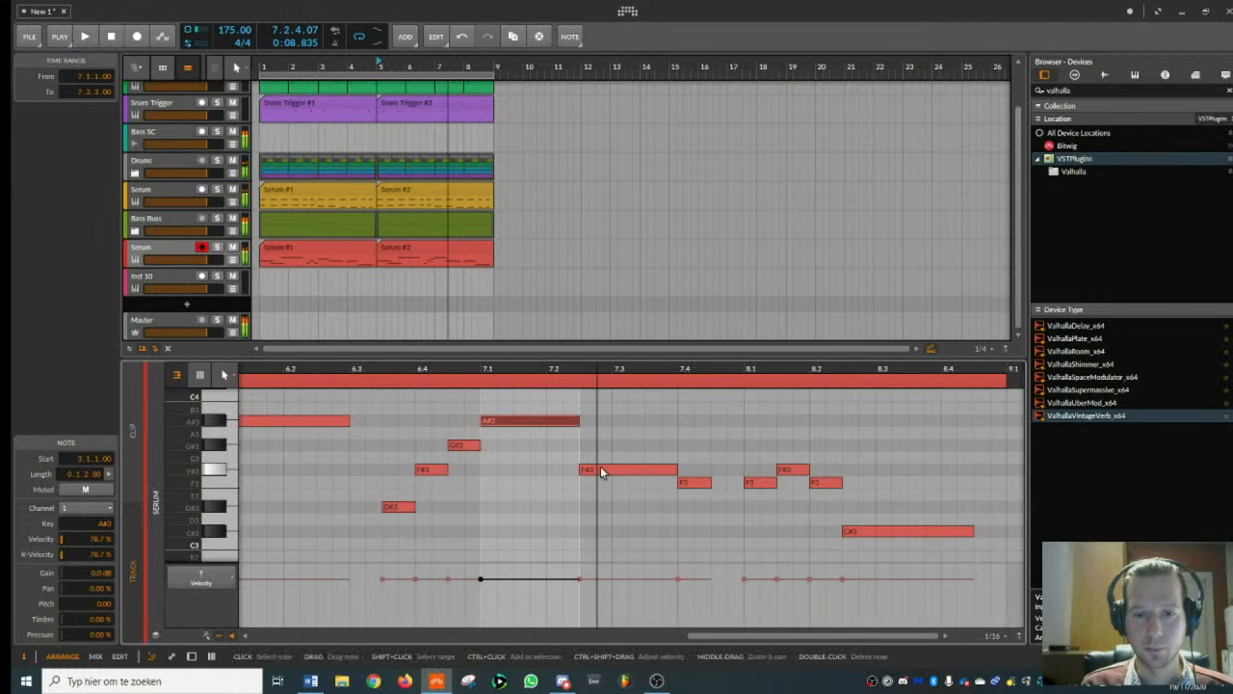
- Raise the F#3 note at 7.2.3 to G#3 and play back the phrase
{"action": "left_click_drag", "start_coordinate": [593, 475], "coordinate": [599, 446]}
{"action": "key", "text": "space"}
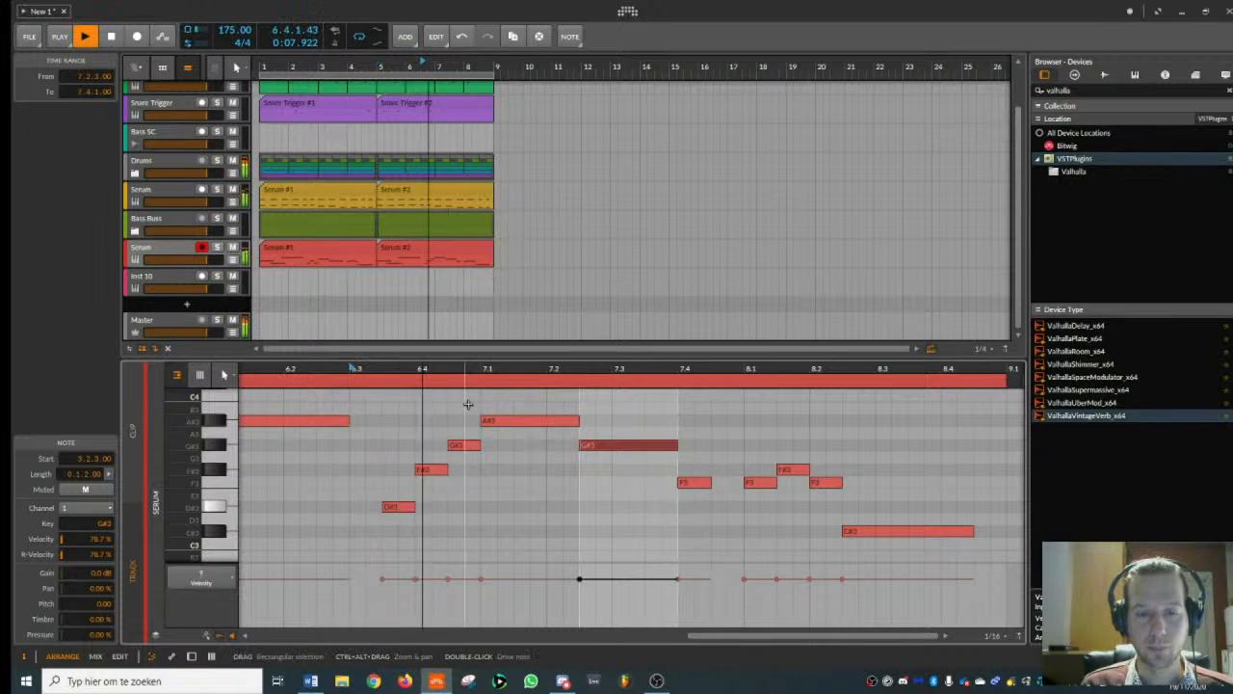
{"action": "key", "text": "space"}
- Raise the F3 note at 7.4.1 to F#3, audition the three short notes that follow it, and play the phrase
{"action": "left_click_drag", "start_coordinate": [711, 479], "coordinate": [695, 465]}
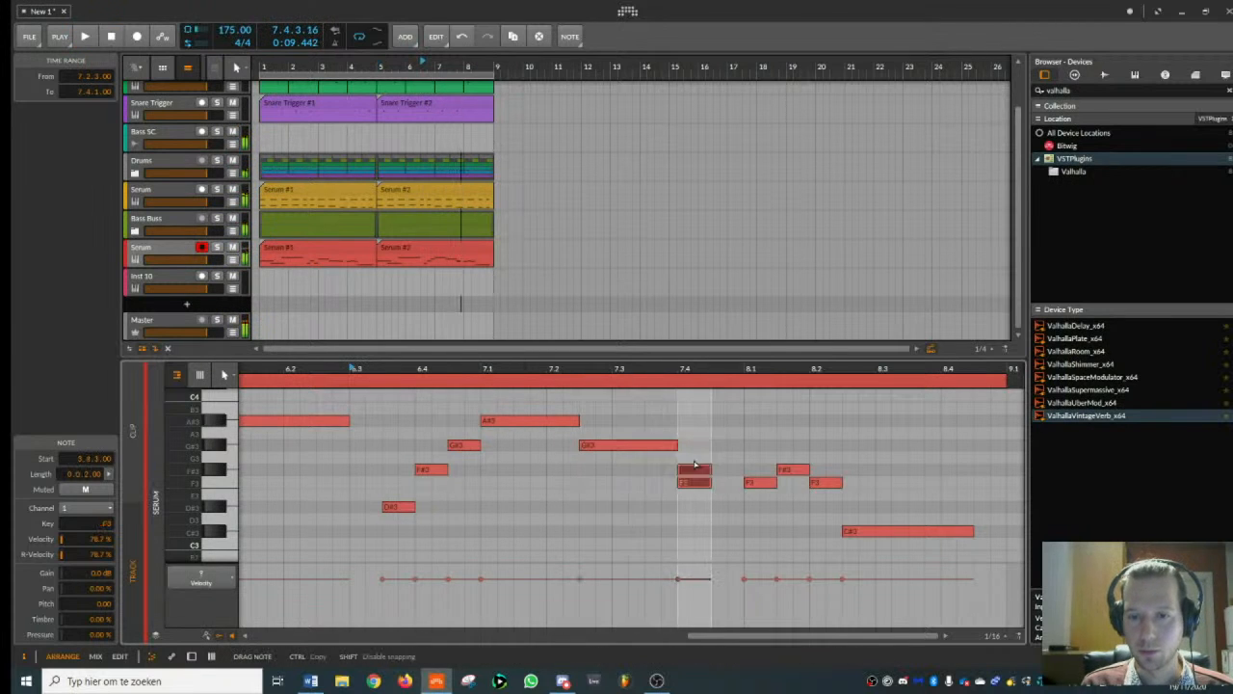
{"action": "left_click", "coordinate": [748, 482]}
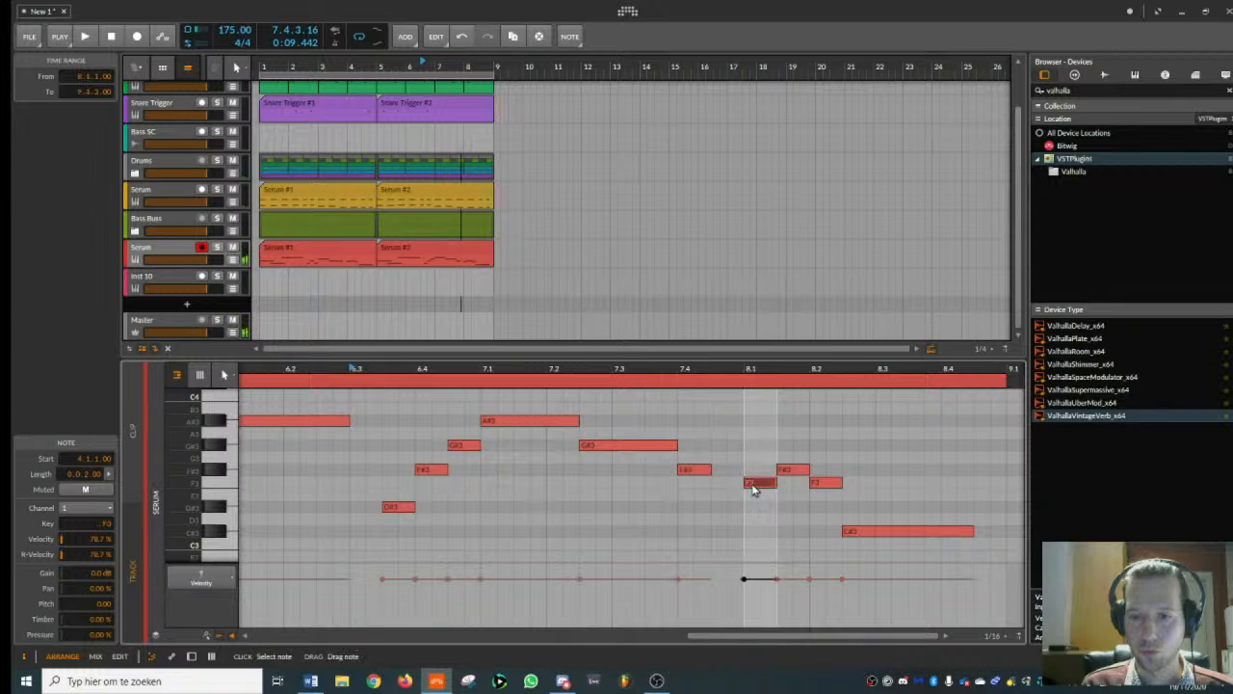
{"action": "left_click", "coordinate": [796, 471]}
{"action": "left_click", "coordinate": [826, 483]}
{"action": "key", "text": "space"}
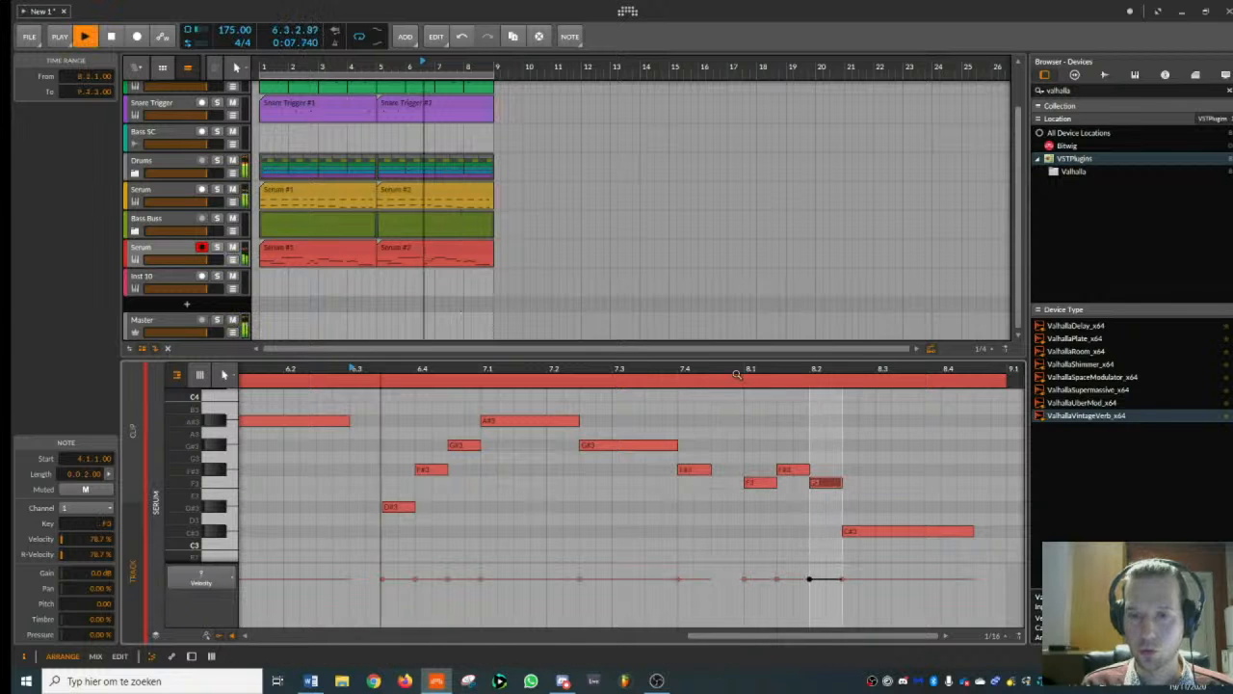
{"action": "left_click_drag", "start_coordinate": [734, 370], "coordinate": [579, 368]}
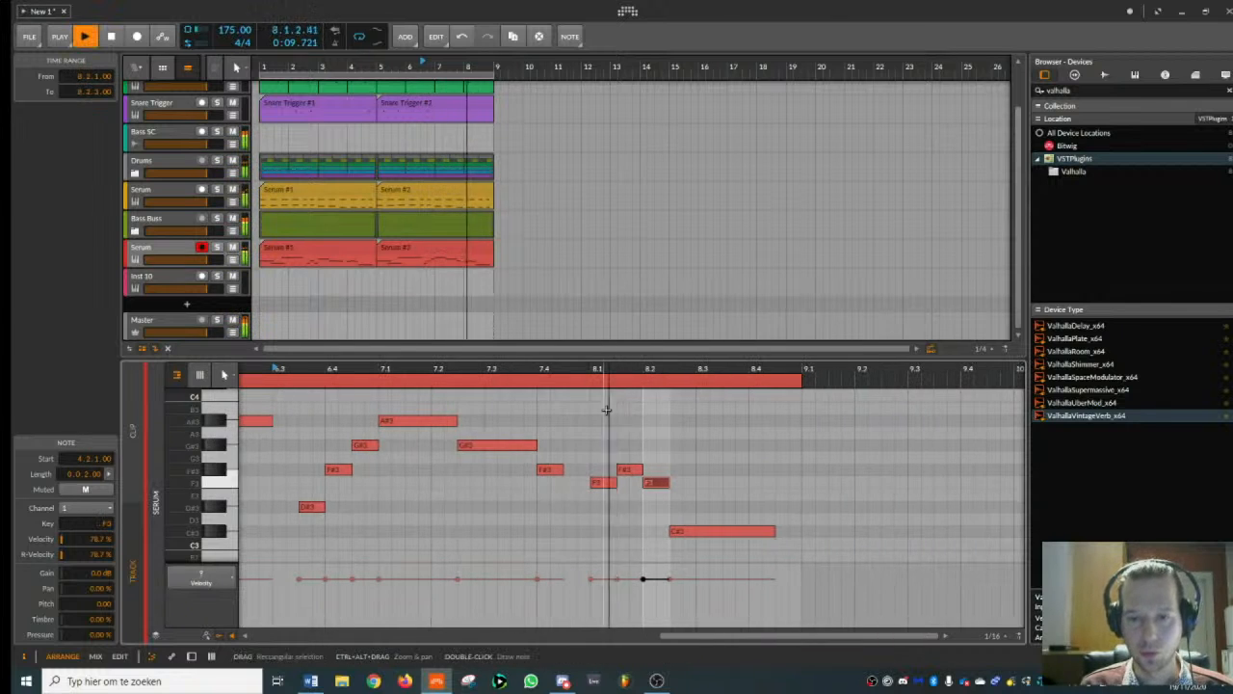
{"action": "key", "text": "space"}
- Replace the closing C#3 note at 8.2.3 with a G#3 note extended to 9.1.1
{"action": "left_click", "coordinate": [685, 533]}
{"action": "key", "text": "Delete"}
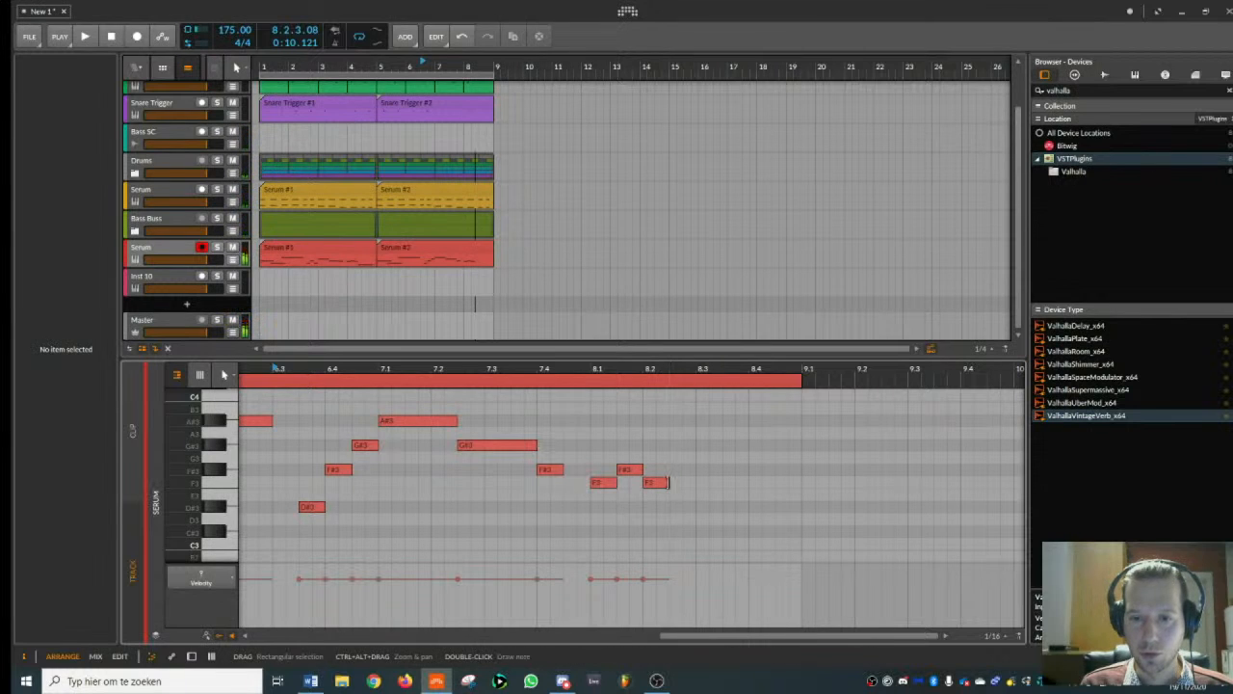
{"action": "left_click", "coordinate": [659, 484]}
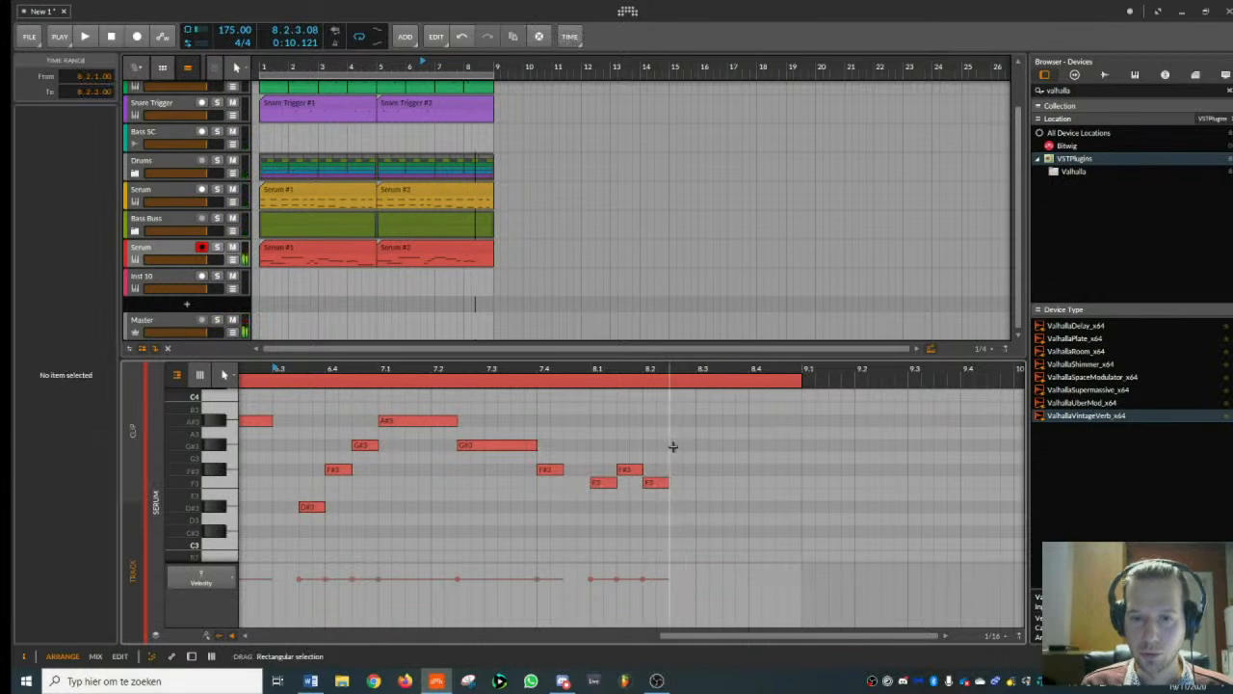
{"action": "double_click", "coordinate": [672, 445]}
{"action": "left_click_drag", "start_coordinate": [692, 445], "coordinate": [802, 445]}
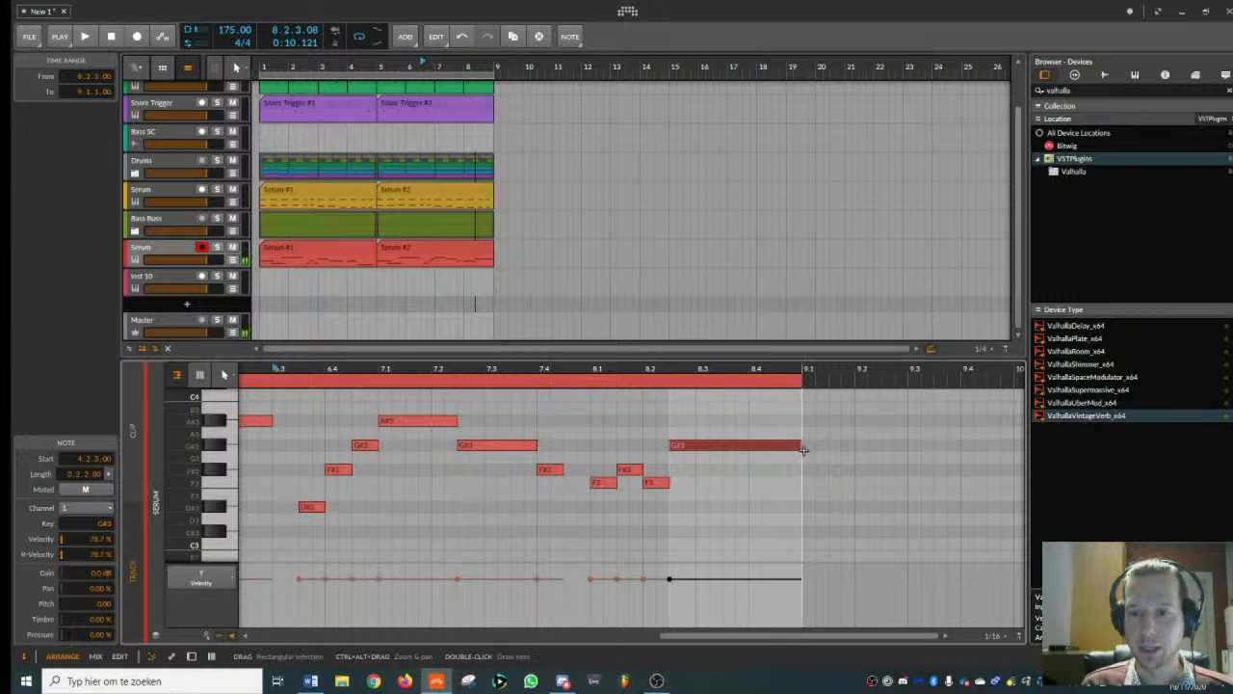
- Select the first clip on the red Serum track and play the eight-bar arrangement from the start
{"action": "left_click", "coordinate": [293, 248]}
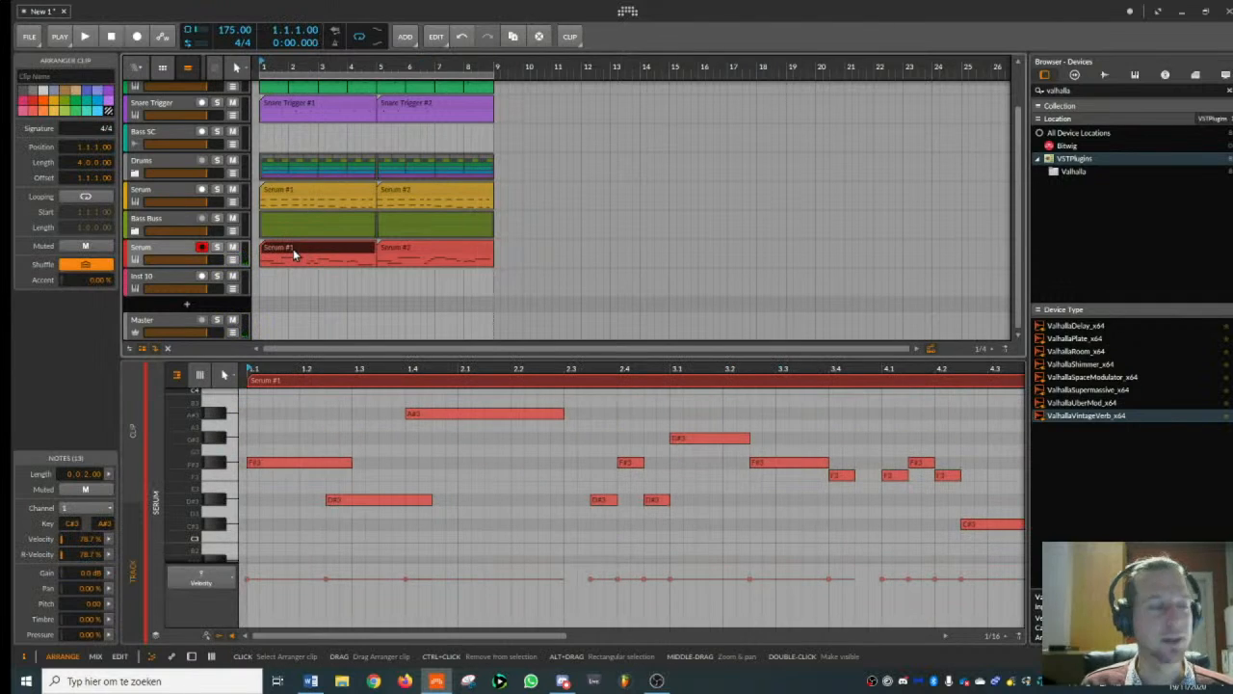
{"action": "key", "text": "space"}
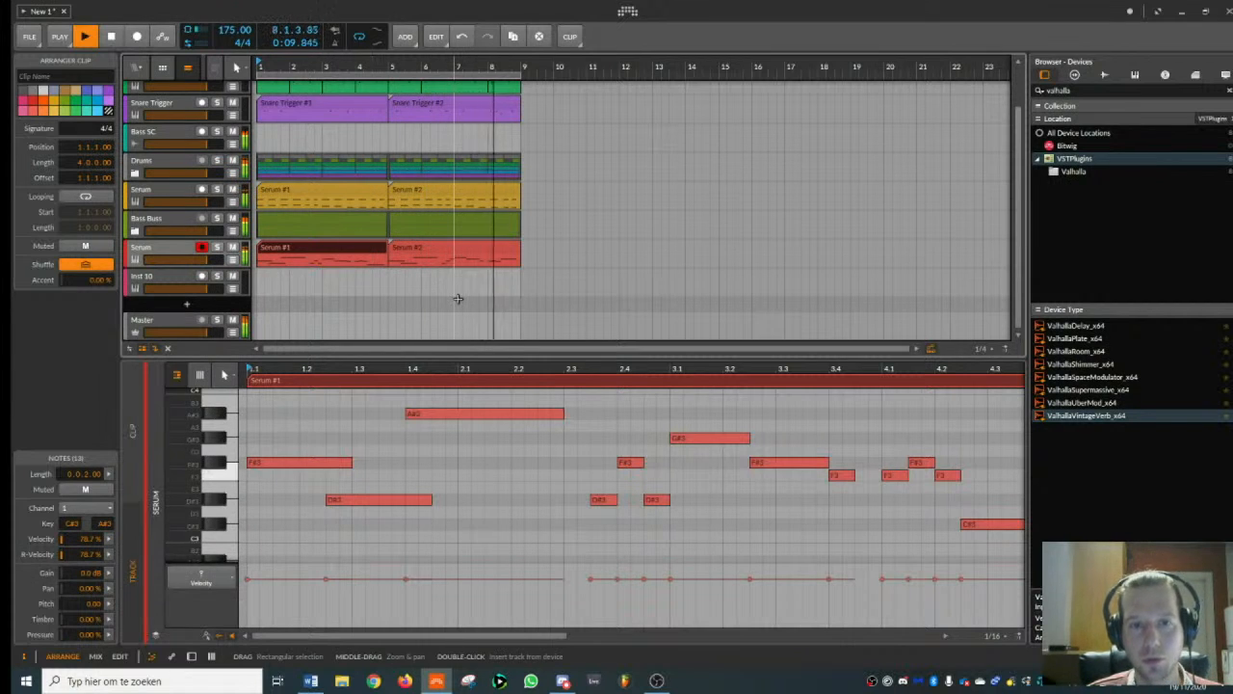
{"action": "key", "text": "space"}
{"action": "scroll", "coordinate": [311, 64], "scroll_direction": "down", "scroll_amount": 1}
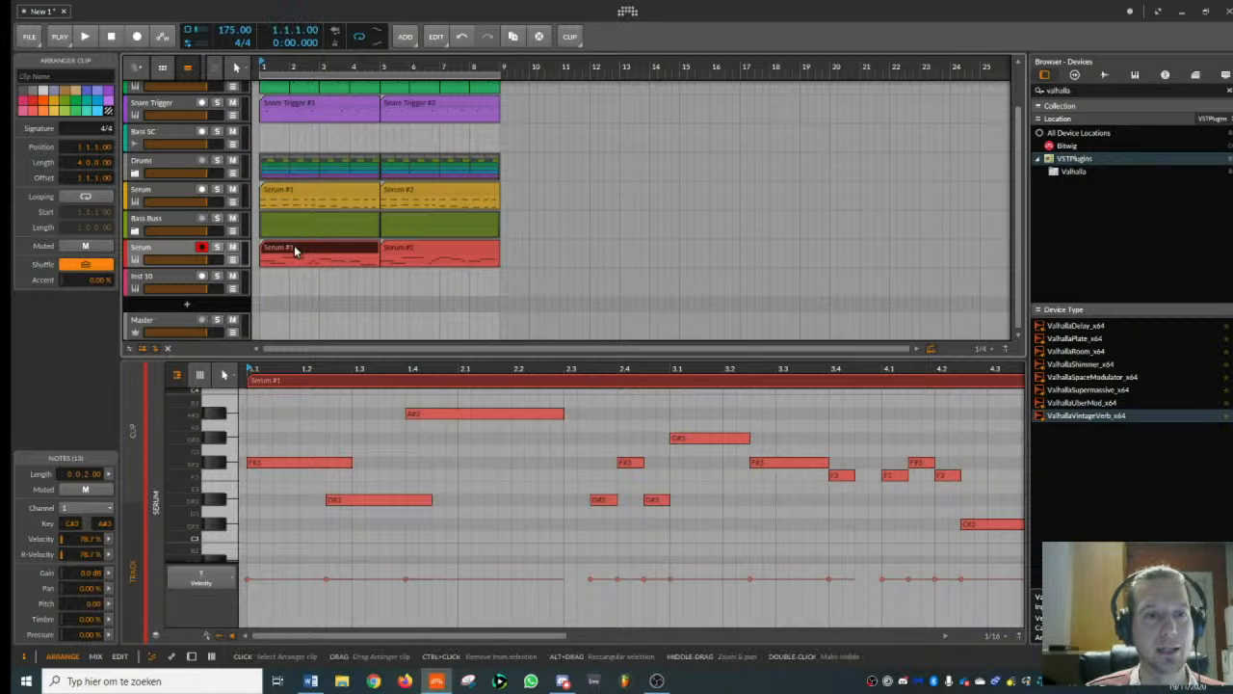
- Show the red Serum track's devices, duplicate the Bass SC track, and rename the copy "Lead SC"
{"action": "double_click", "coordinate": [184, 248]}
{"action": "left_click_drag", "start_coordinate": [285, 65], "coordinate": [392, 89]}
{"action": "left_click", "coordinate": [185, 291]}
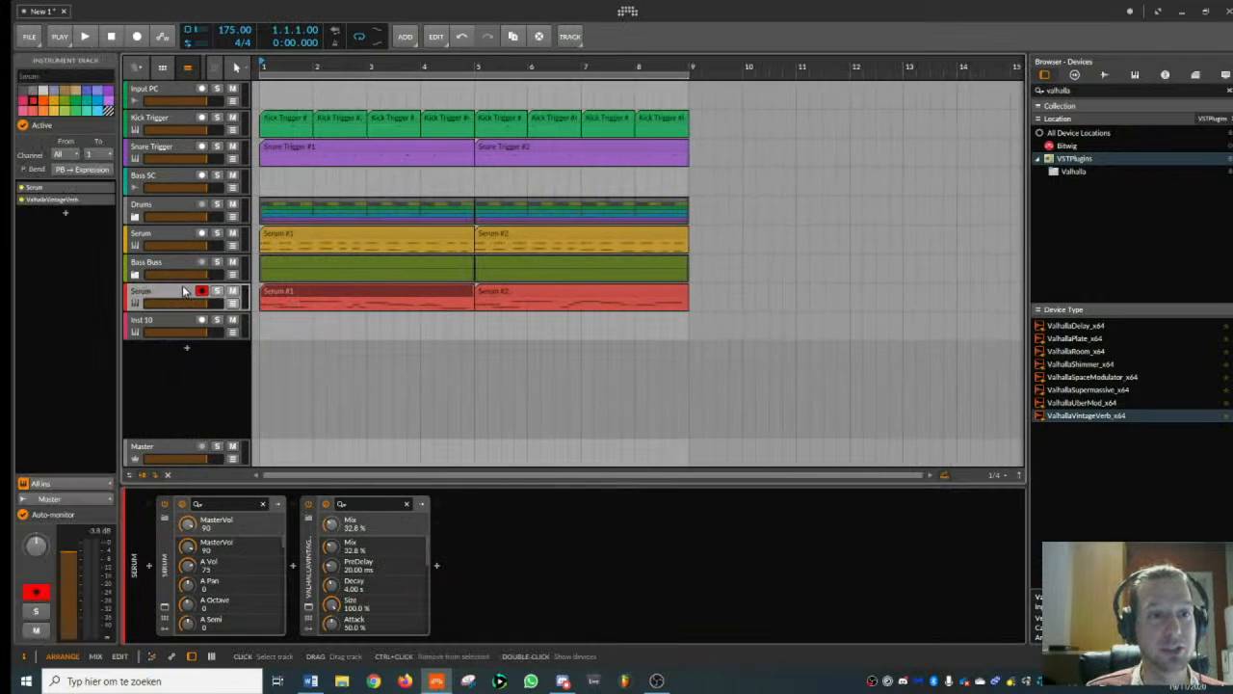
{"action": "left_click", "coordinate": [168, 178]}
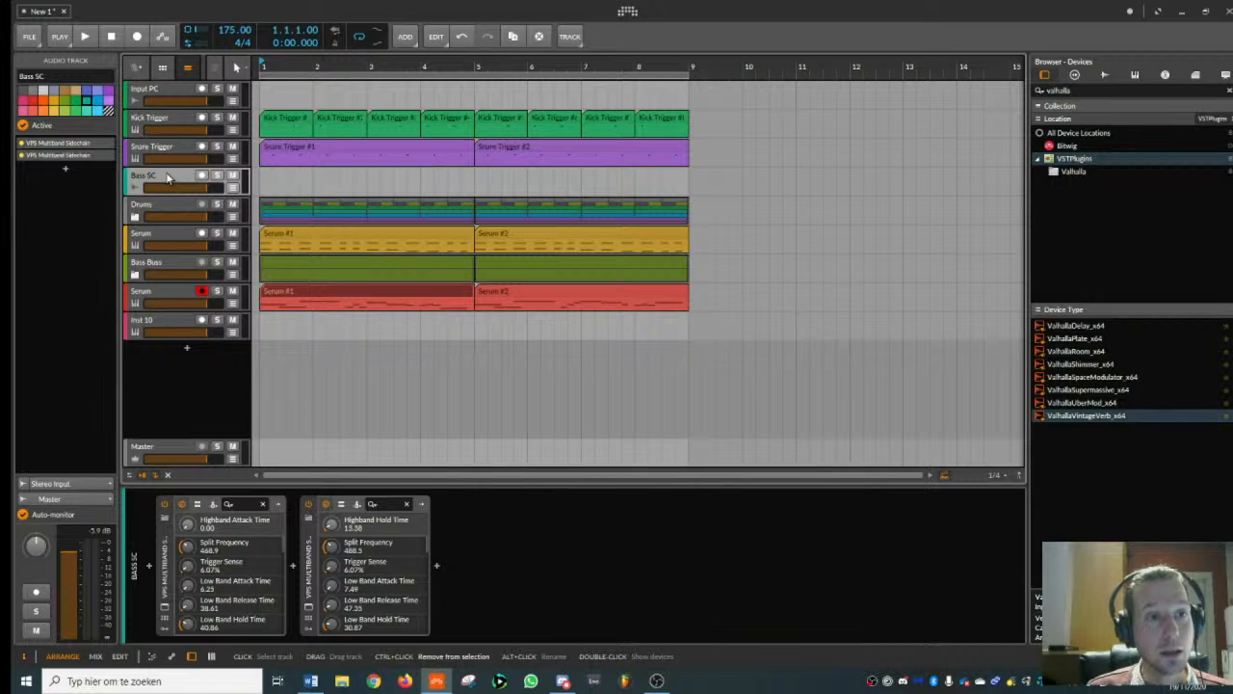
{"action": "key", "text": "ctrl+d"}
{"action": "double_click", "coordinate": [29, 76]}
{"action": "type", "text": "Lead"}
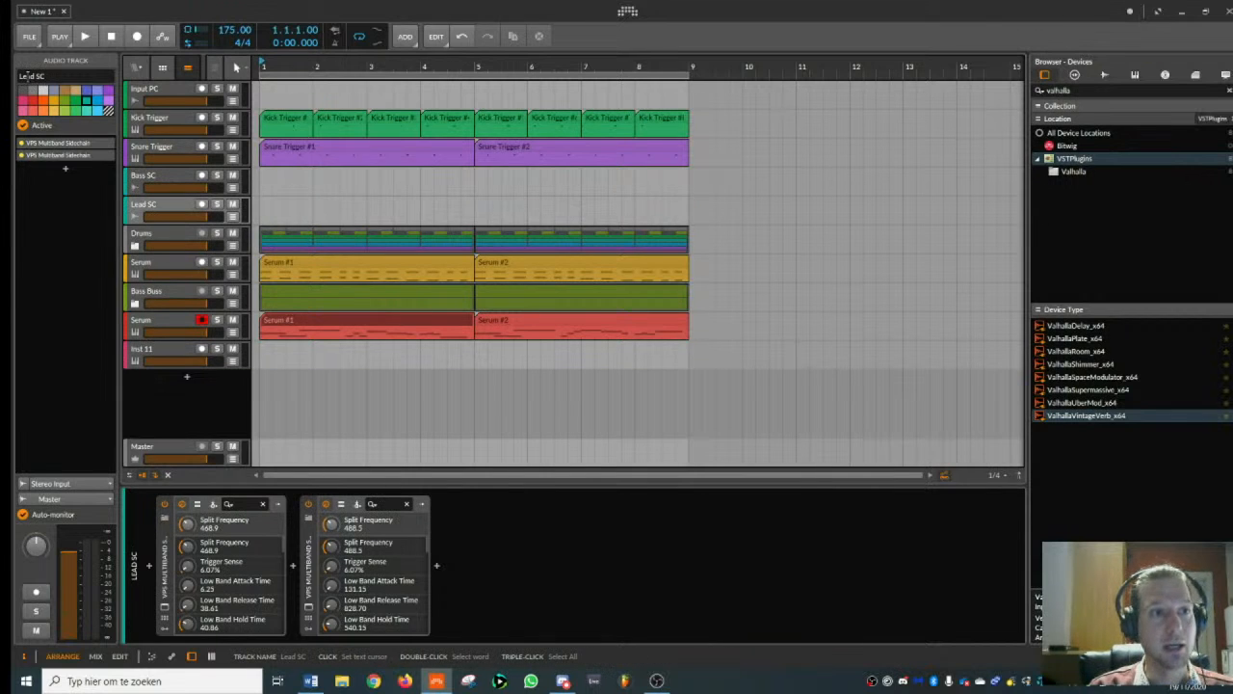
- Rename the red Serum track "Lead" and put it in a group track named "Lead Buss"
{"action": "left_click", "coordinate": [167, 320]}
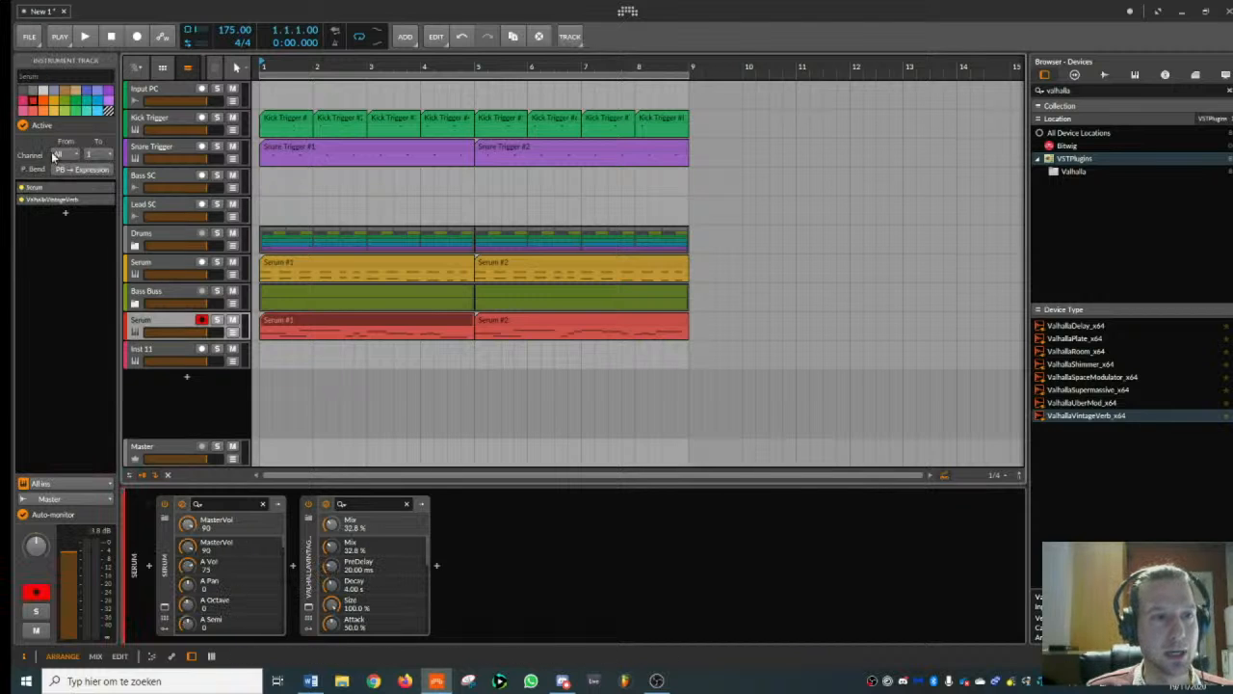
{"action": "left_click", "coordinate": [50, 75]}
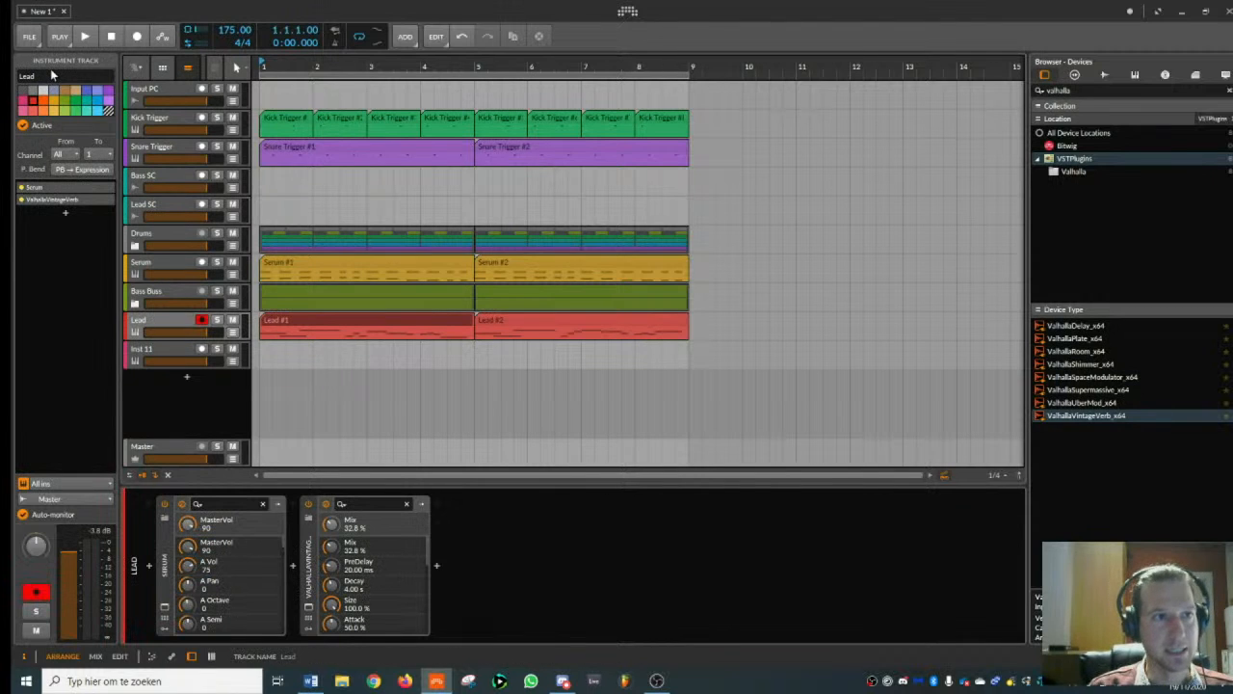
{"action": "left_click", "coordinate": [178, 325]}
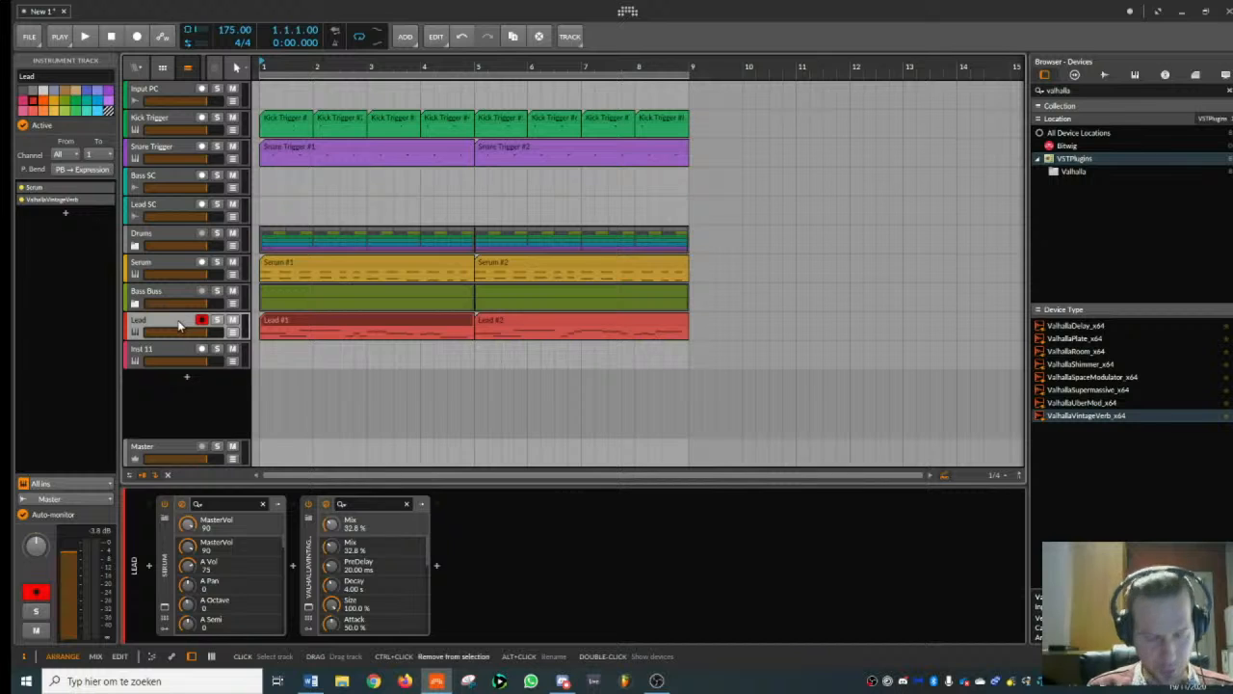
{"action": "key", "text": "ctrl+g"}
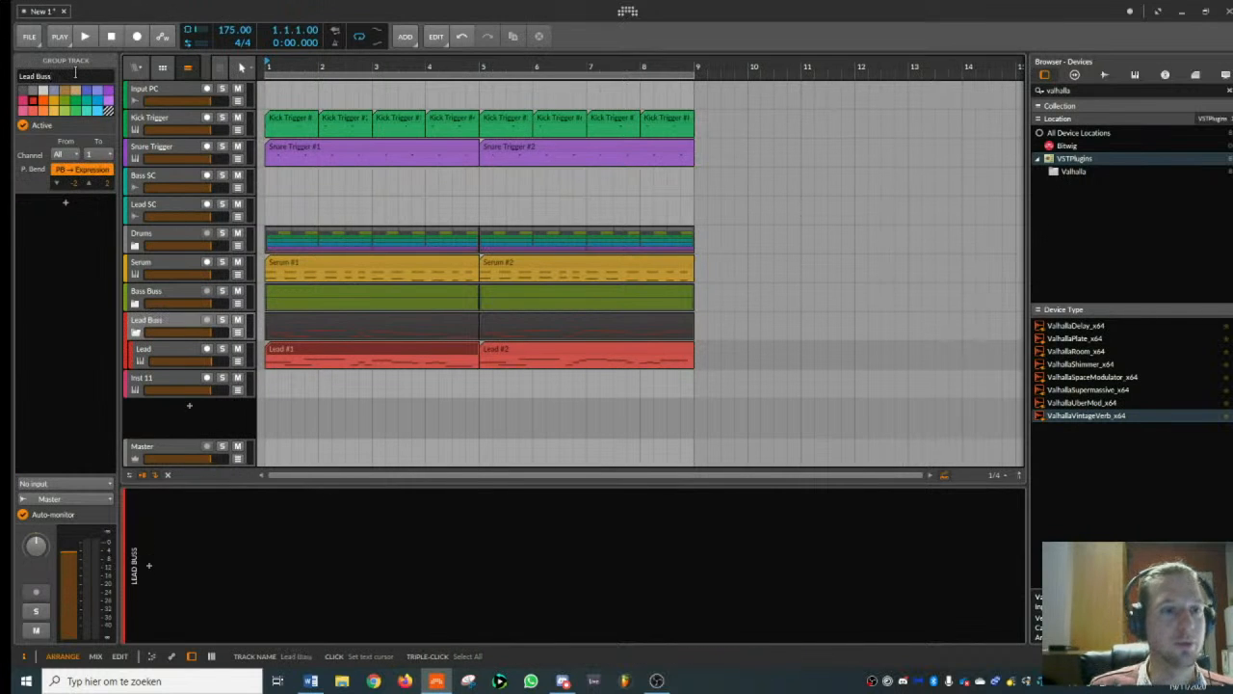
- Route the output of the Lead Buss group to the Lead SC track
{"action": "left_click", "coordinate": [178, 323]}
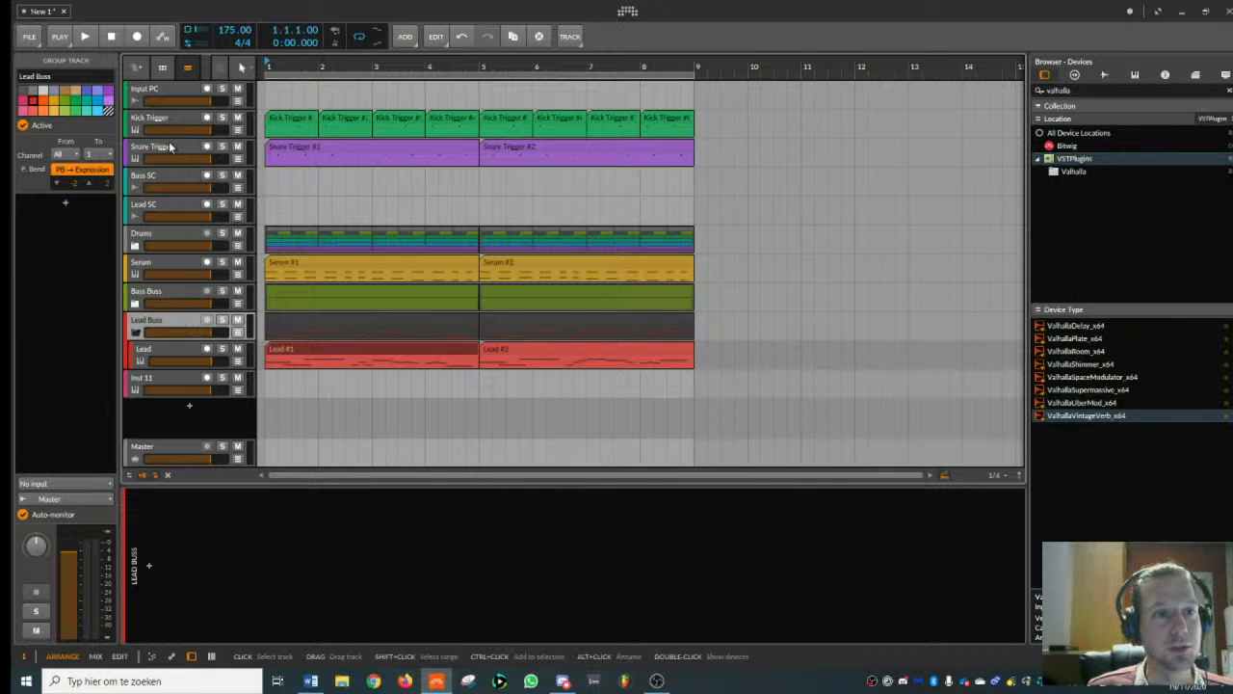
{"action": "left_click", "coordinate": [67, 500]}
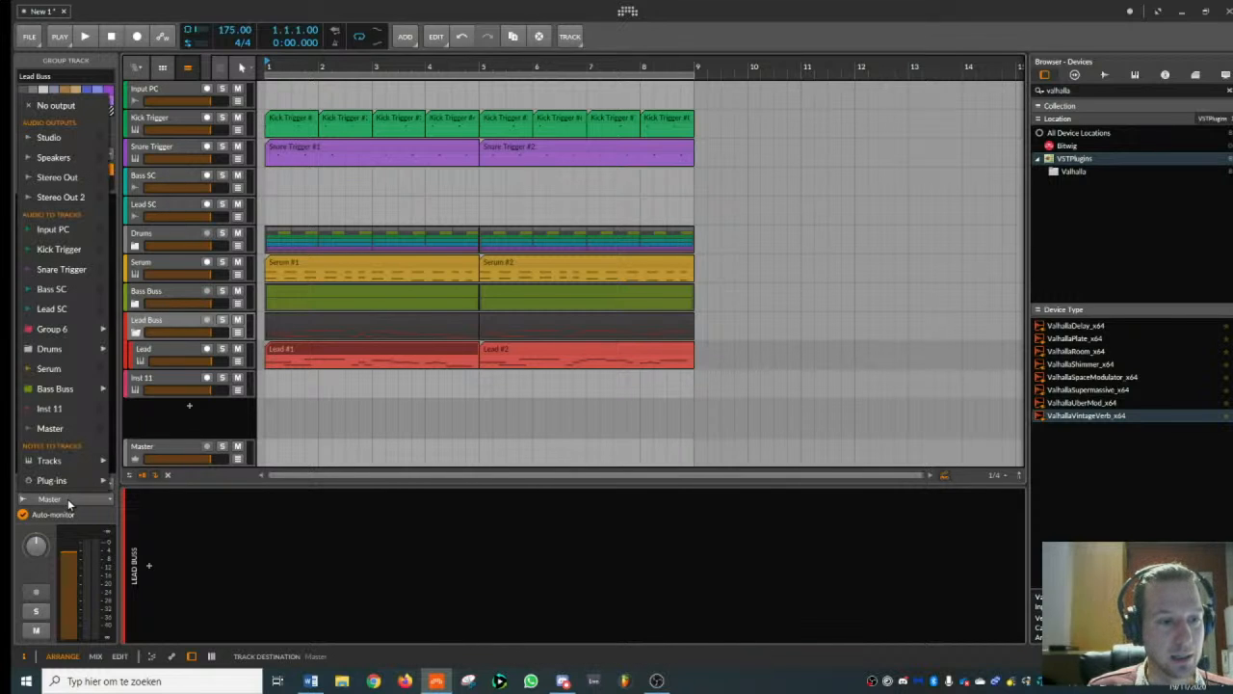
{"action": "left_click", "coordinate": [66, 309]}
- Play the arrangement and check the Bass SC and Lead SC tracks with their sidechain devices
{"action": "left_click", "coordinate": [179, 175]}
{"action": "key", "text": "space"}
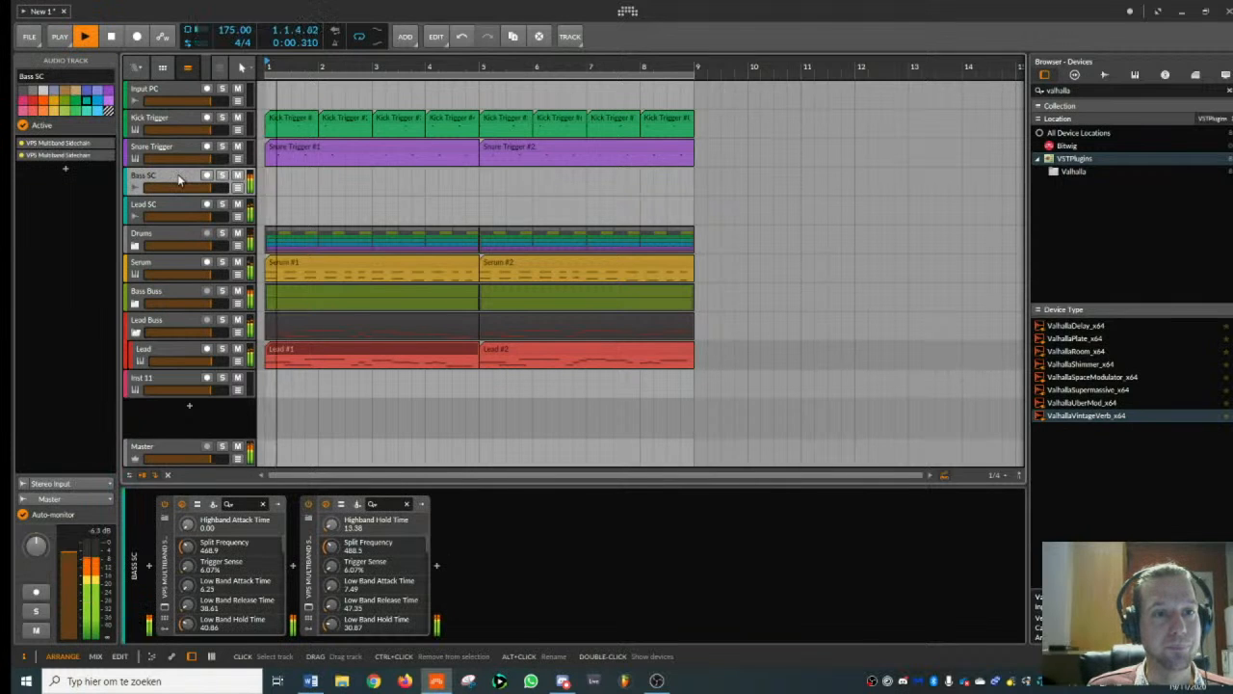
{"action": "left_click", "coordinate": [222, 205]}
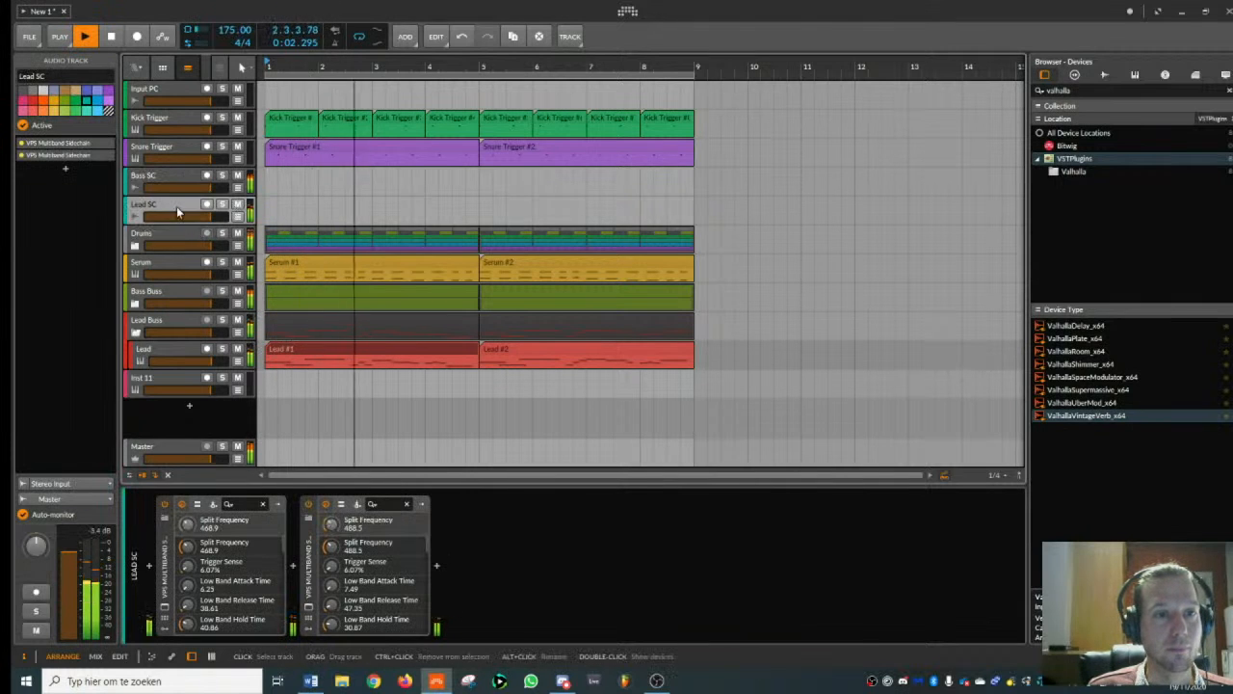
{"action": "left_click", "coordinate": [222, 205]}
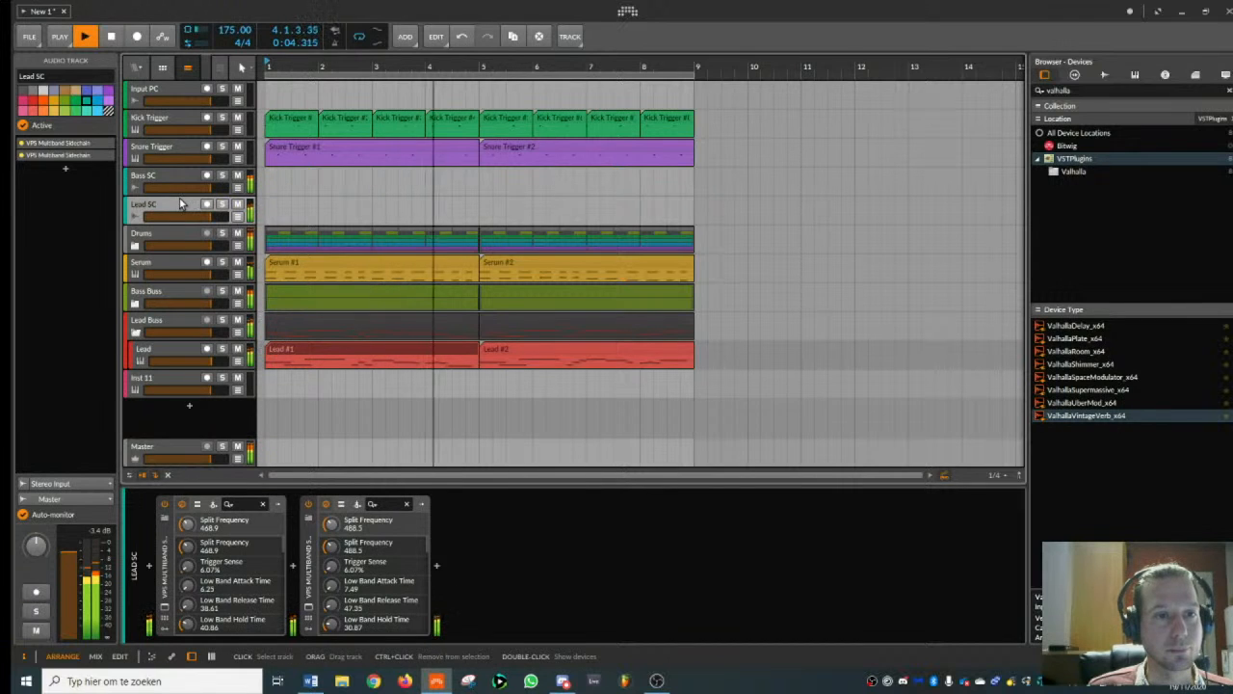
{"action": "left_click_drag", "start_coordinate": [363, 74], "coordinate": [370, 126]}
{"action": "key", "text": "space"}
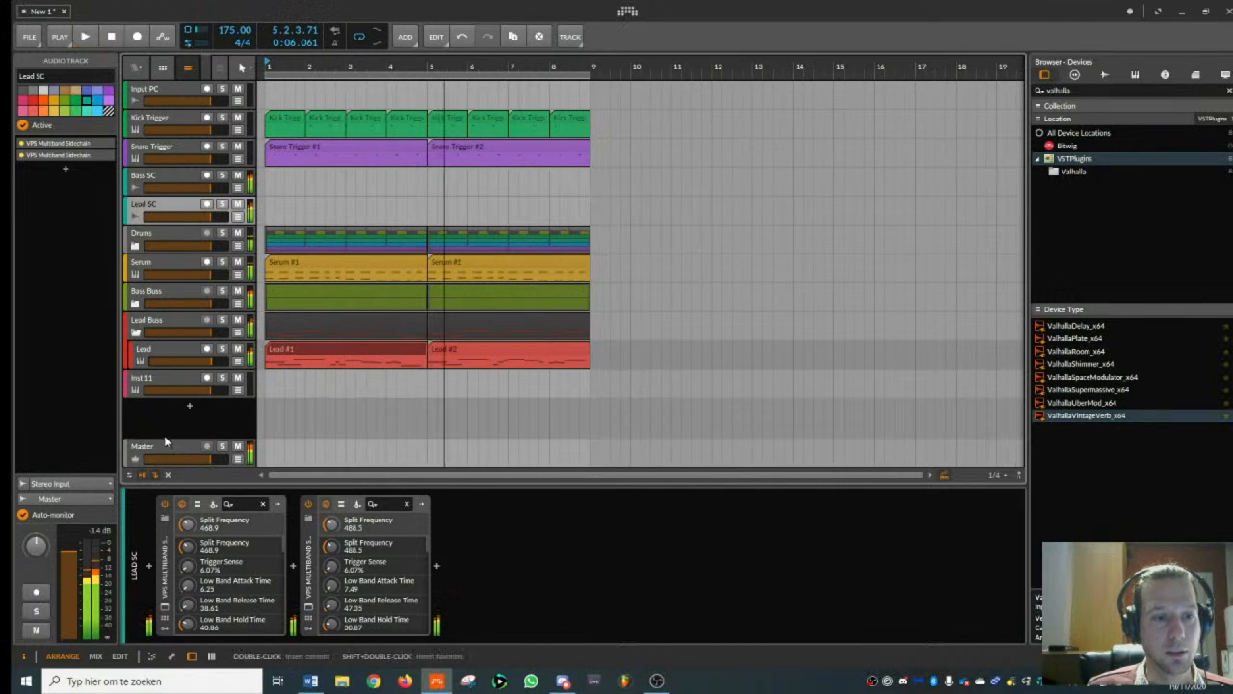
- Open the FabFilter Pro-L 2 window on the Master track and move it clear of the arranged clips
{"action": "left_click", "coordinate": [165, 446]}
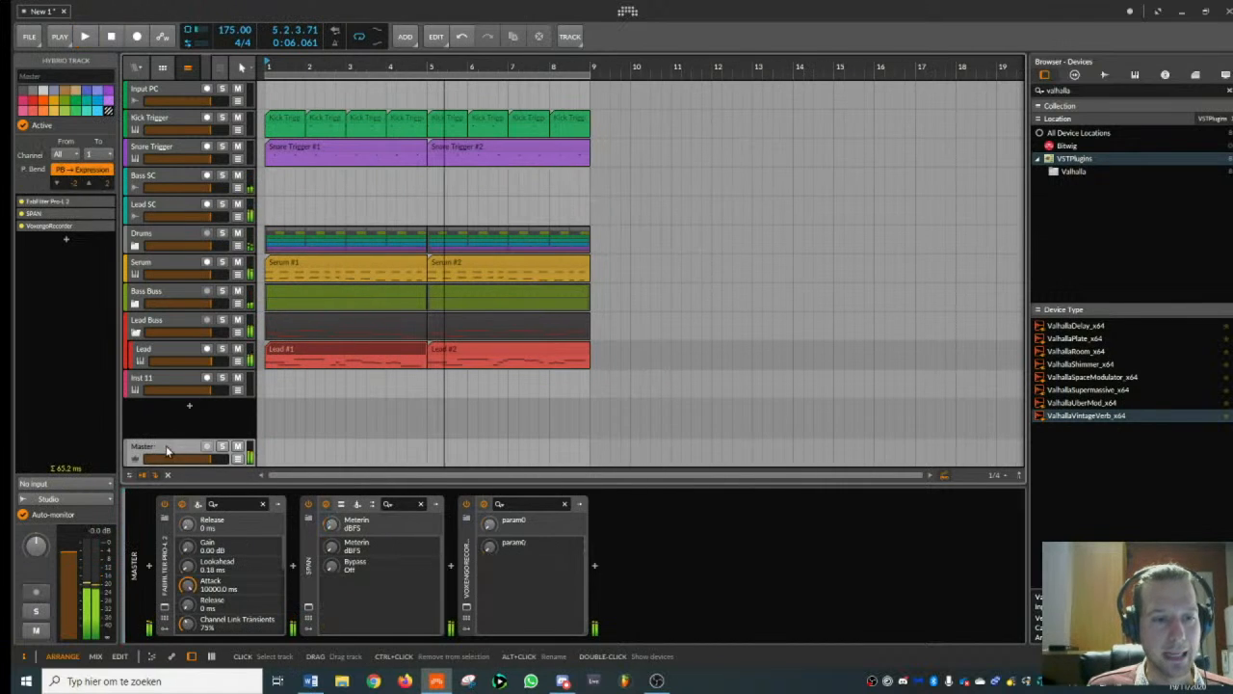
{"action": "left_click", "coordinate": [164, 611]}
{"action": "left_click_drag", "start_coordinate": [791, 129], "coordinate": [878, 106]}
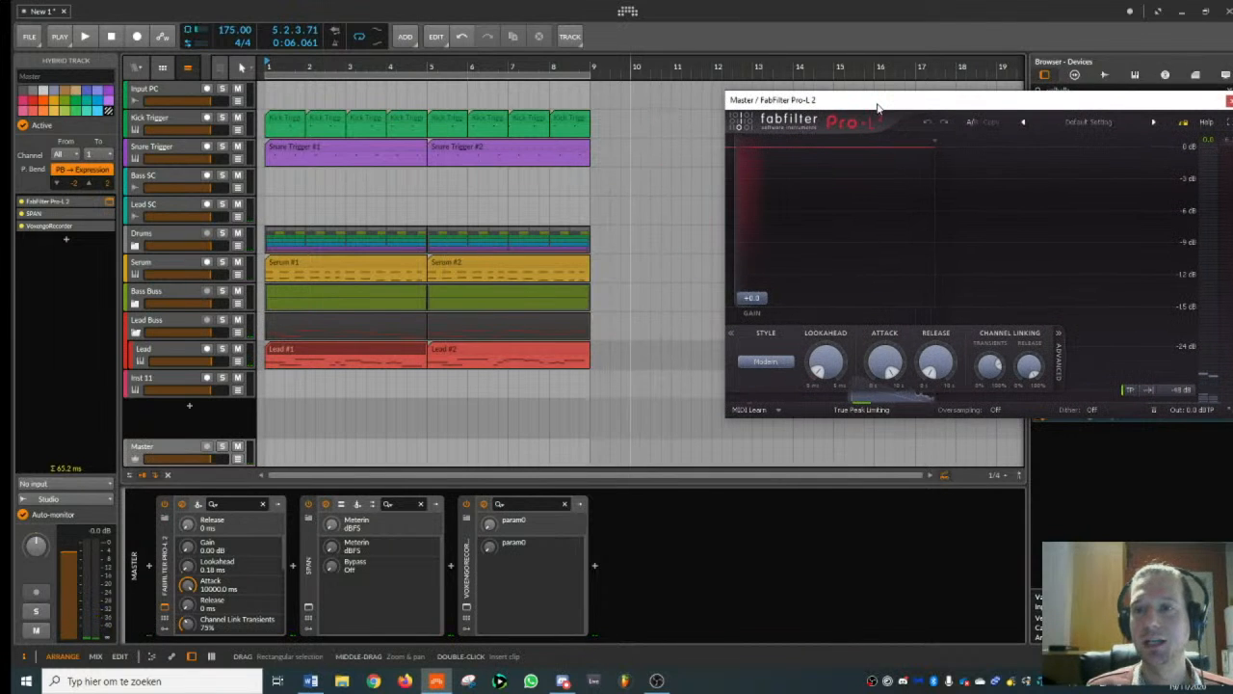
- Play the arrangement and examine the limiter's gain reduction with the Drums group muted and unmuted, closing the Pro-L 2 window at the end
{"action": "key", "text": "space"}
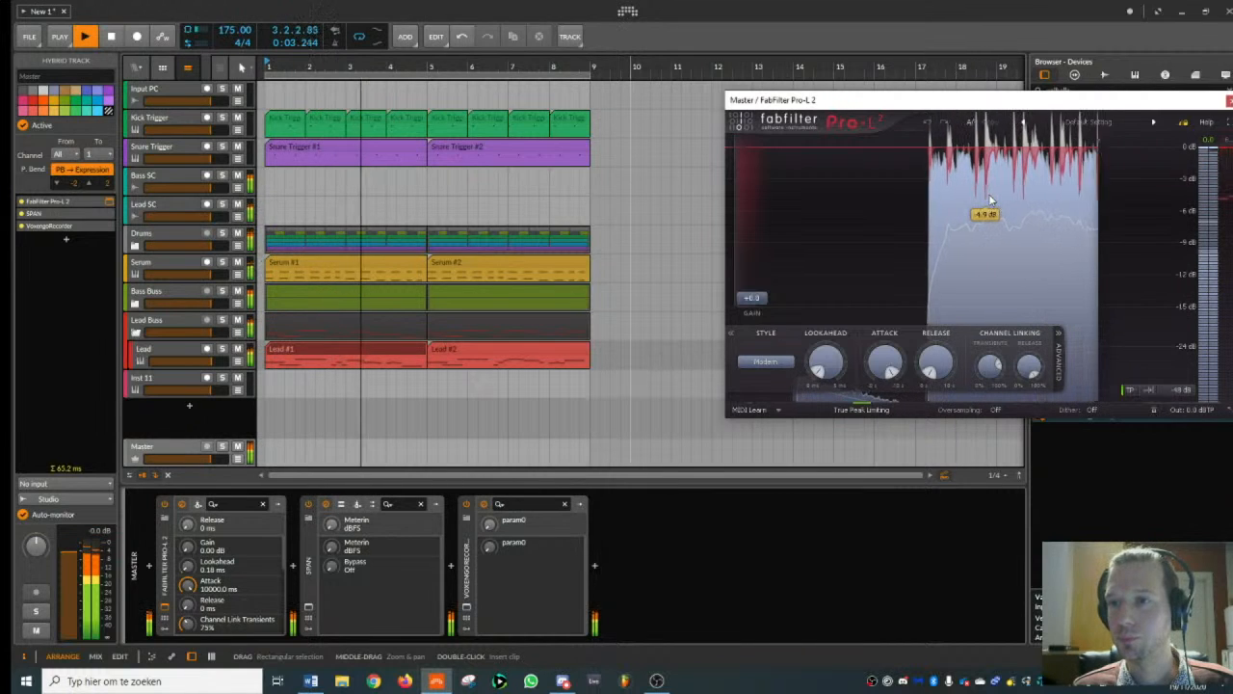
{"action": "left_click", "coordinate": [238, 234]}
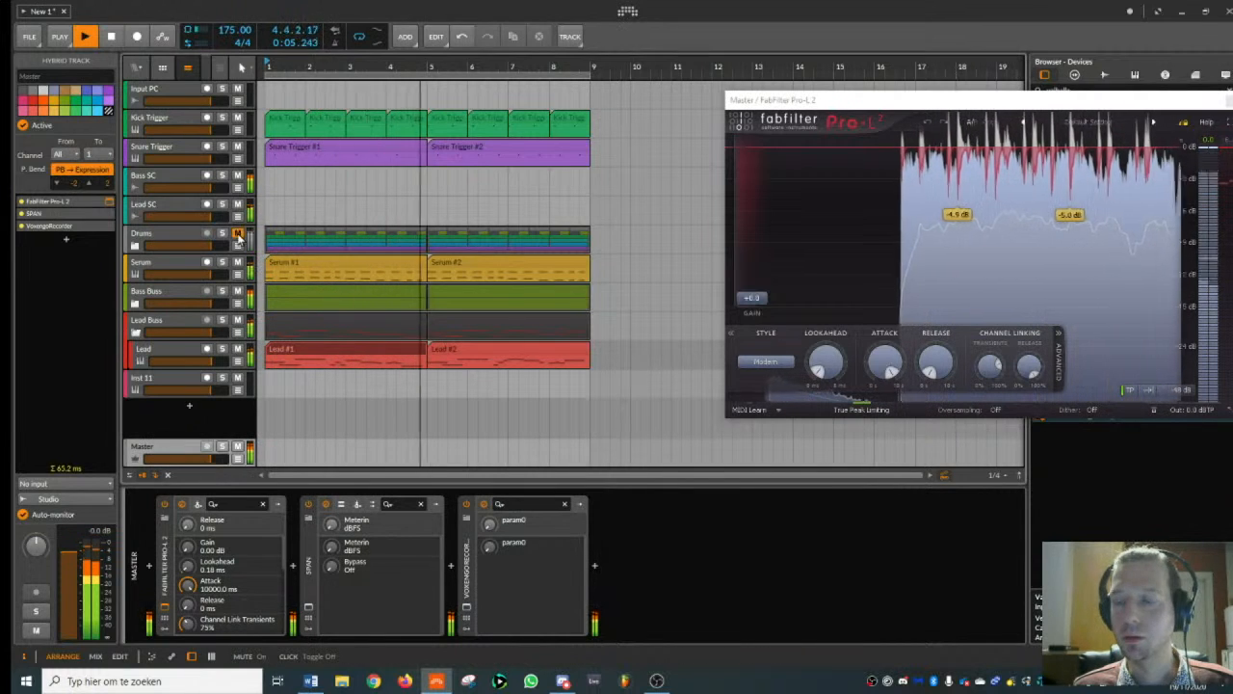
{"action": "left_click", "coordinate": [239, 236]}
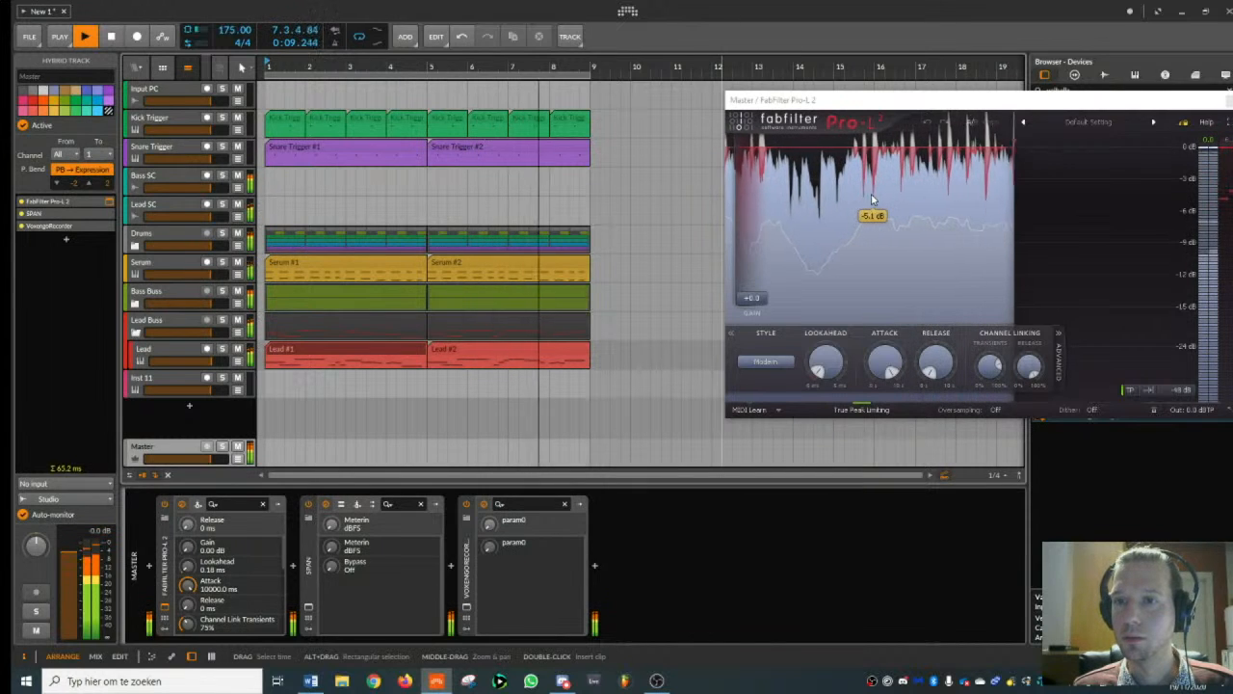
{"action": "left_click", "coordinate": [1219, 104]}
{"action": "key", "text": "space"}
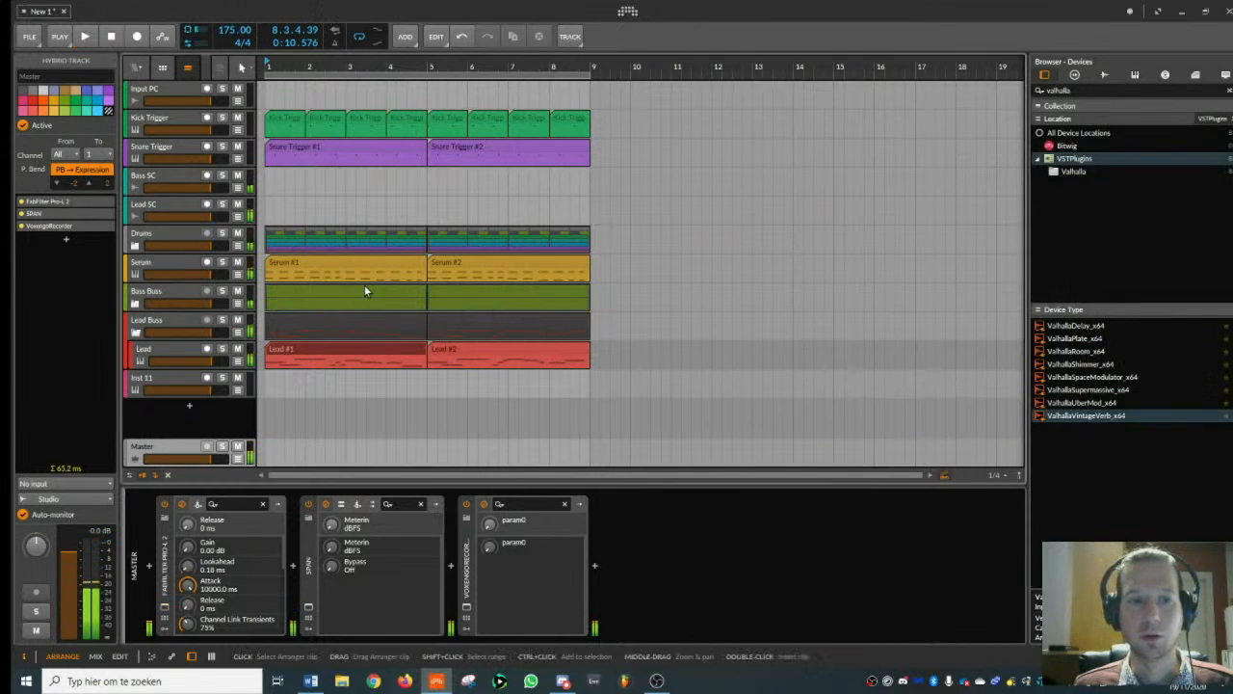
- Open SPAN on the Master track, examine the mix's frequency spectrum during playback, and close the analyzer window
{"action": "left_click", "coordinate": [336, 354]}
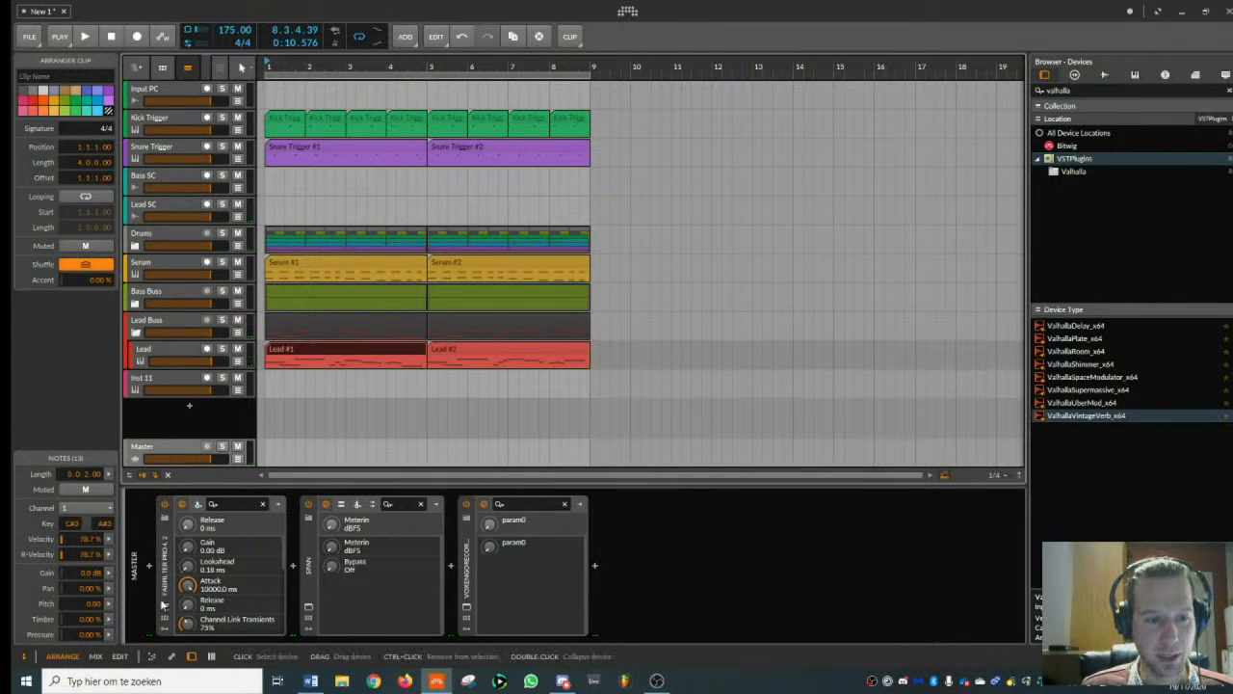
{"action": "left_click", "coordinate": [307, 609]}
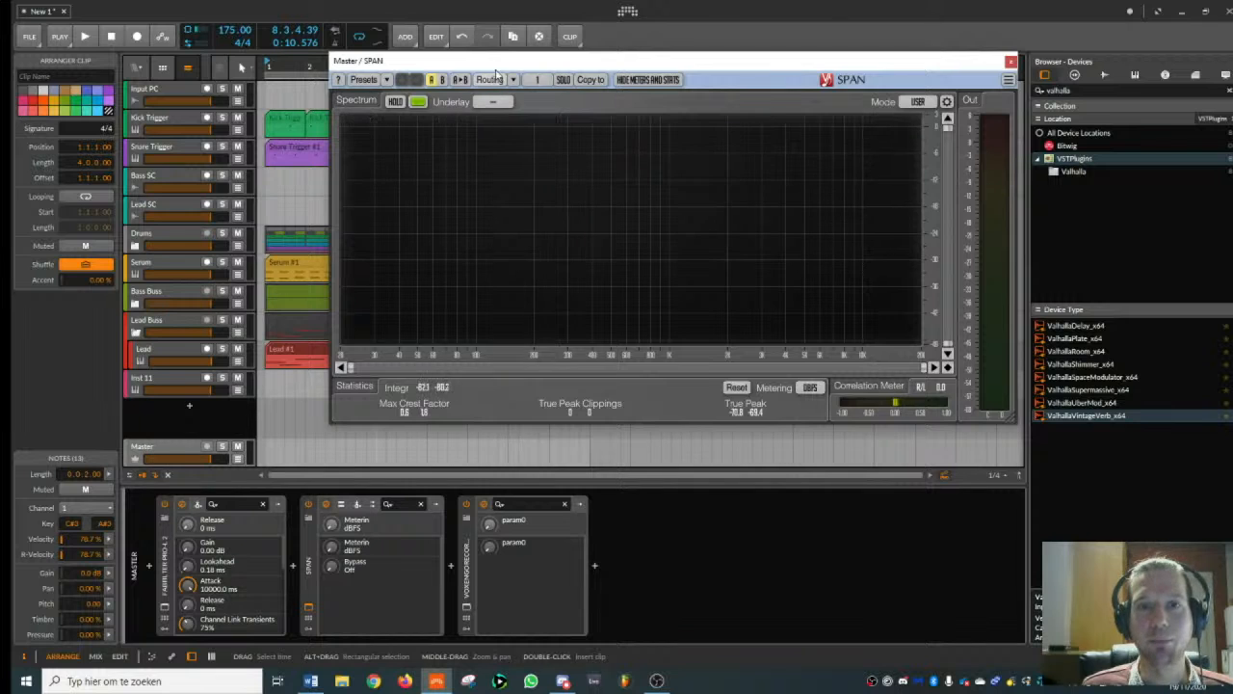
{"action": "left_click_drag", "start_coordinate": [499, 67], "coordinate": [725, 89]}
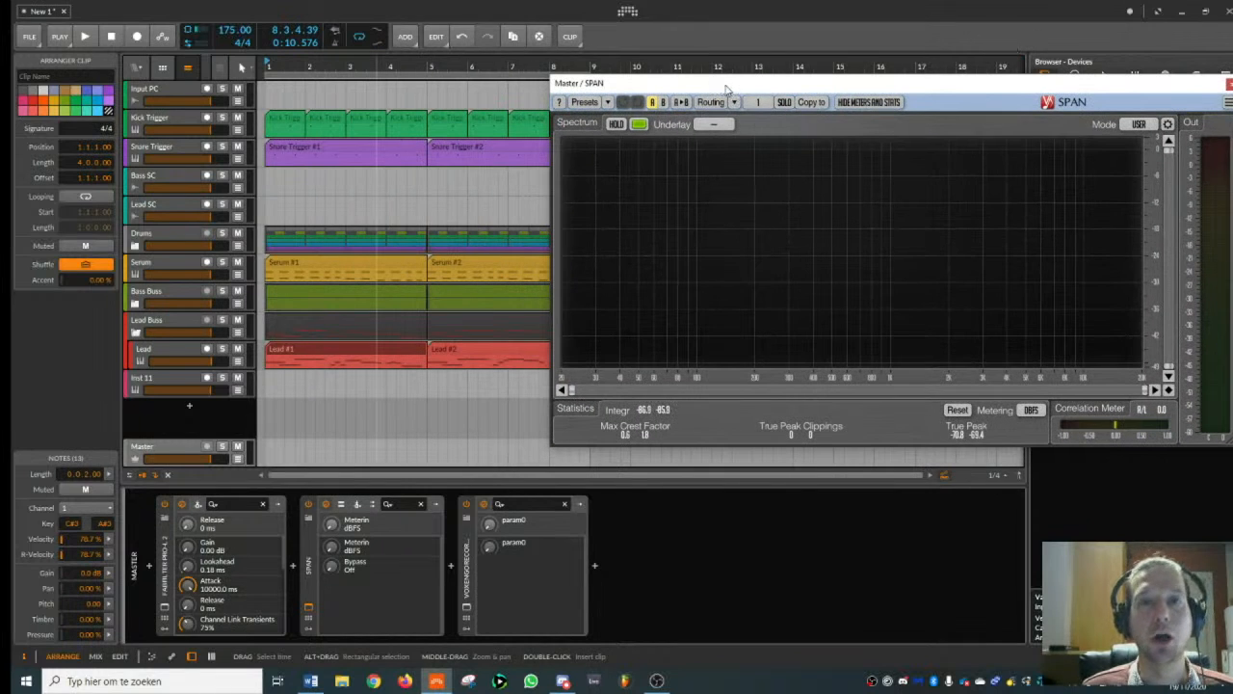
{"action": "key", "text": "space"}
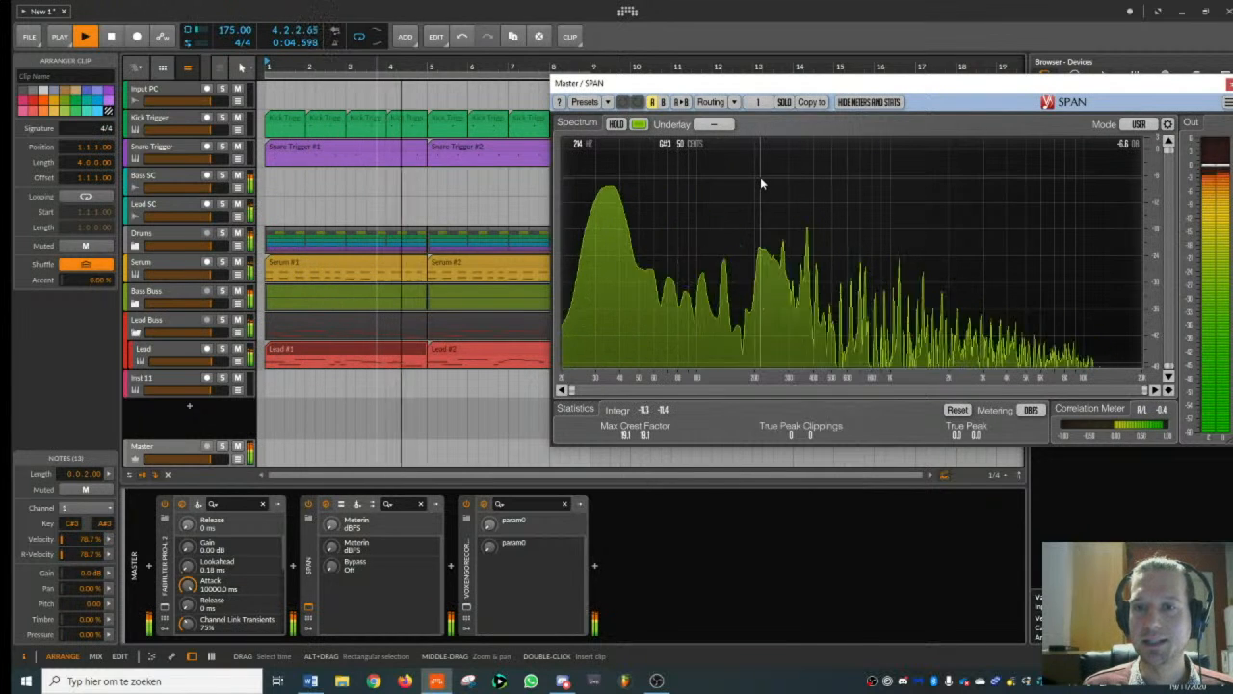
{"action": "key", "text": "space"}
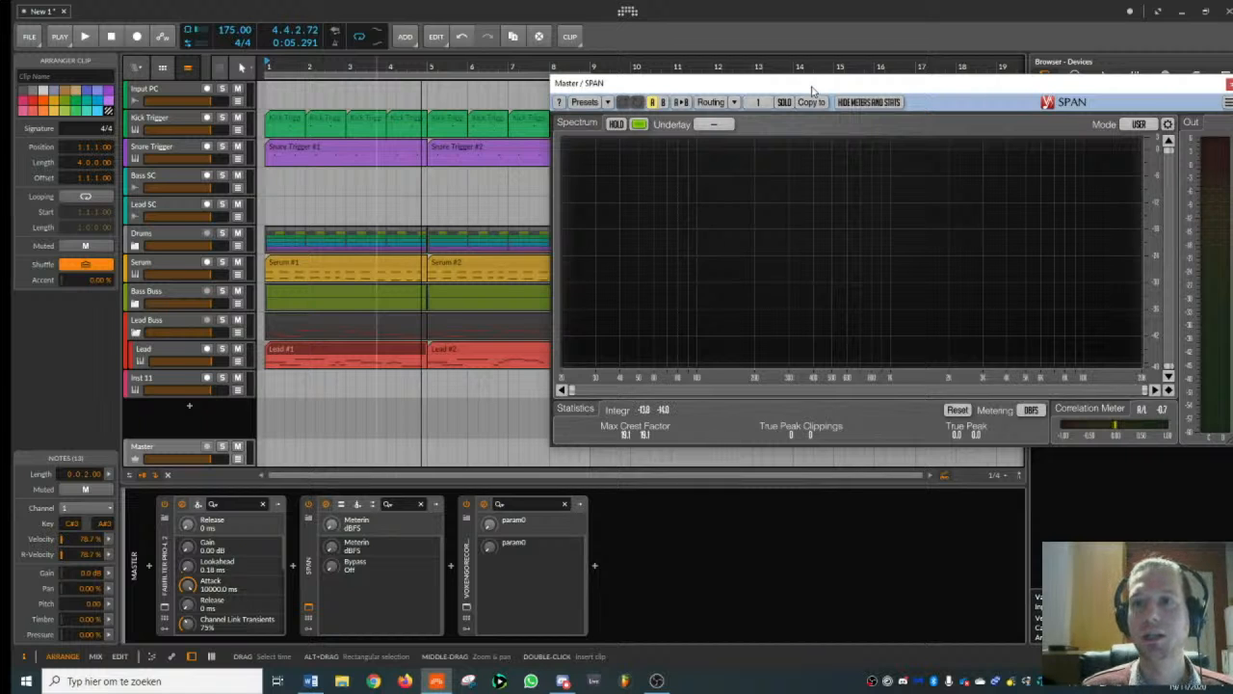
{"action": "left_click_drag", "start_coordinate": [813, 88], "coordinate": [566, 87]}
{"action": "left_click", "coordinate": [990, 85]}
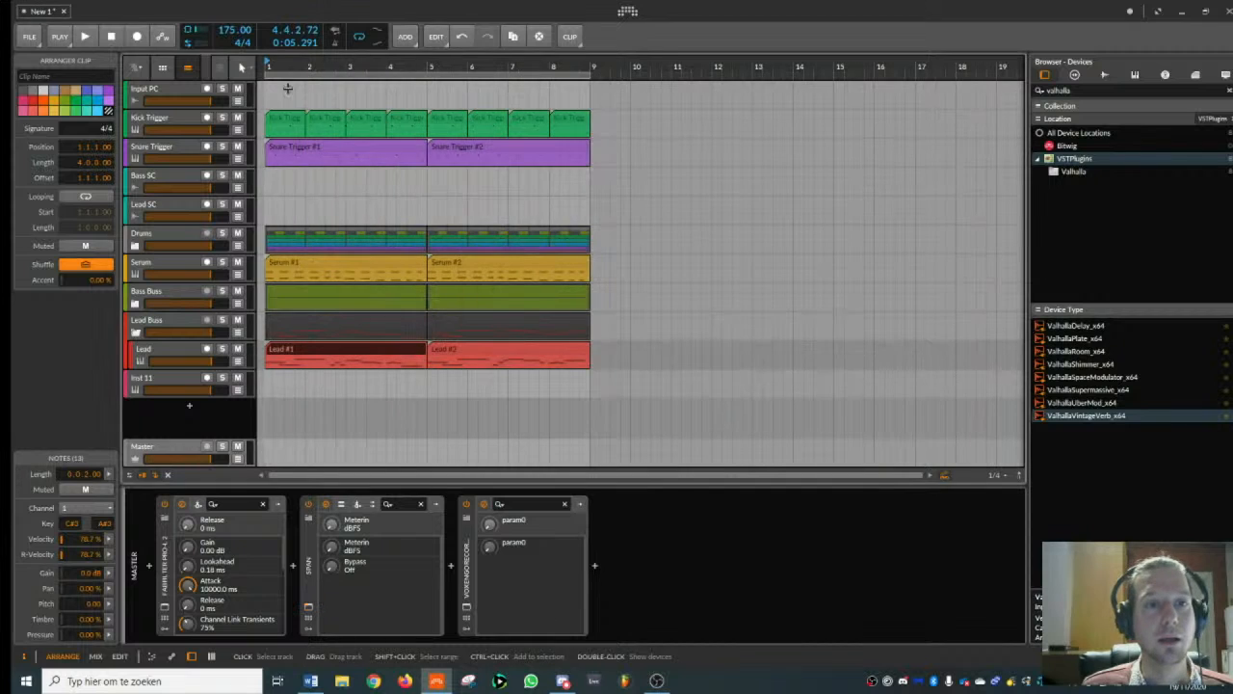
- Expand the Drums group and add an instrument track directly below the RC_Vol.1_Breakbeat track
{"action": "scroll", "coordinate": [304, 417], "scroll_direction": "up", "scroll_amount": 2}
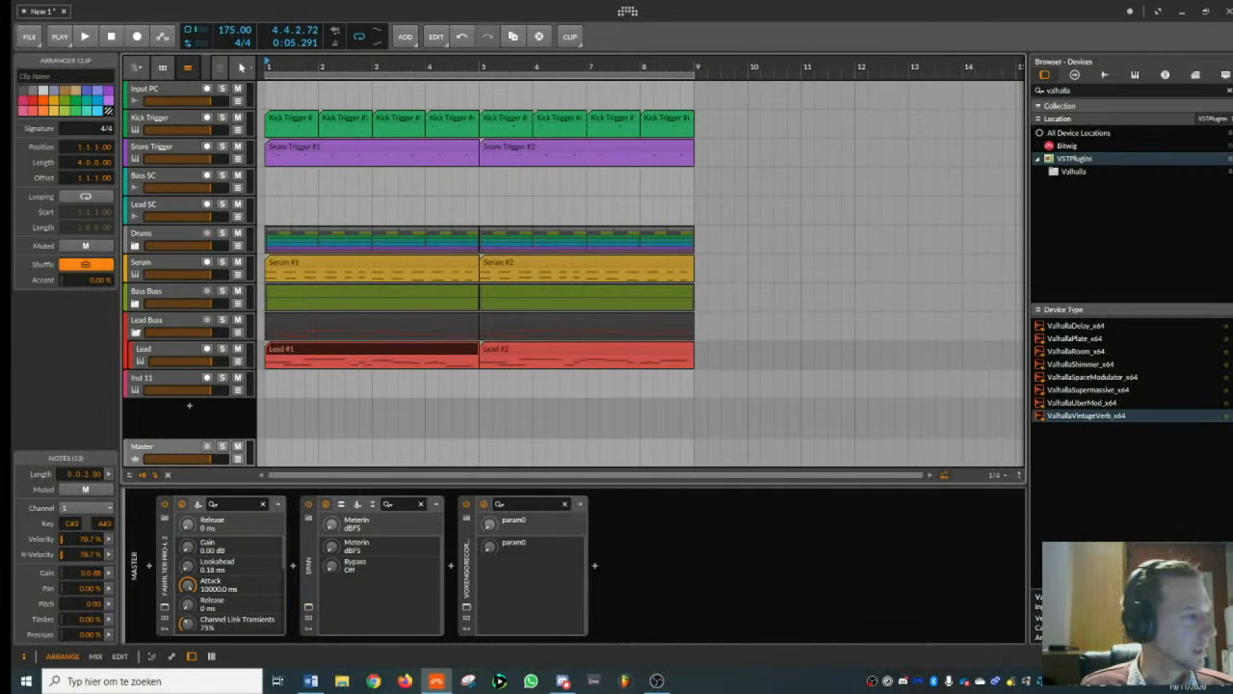
{"action": "key", "text": "alt+Tab"}
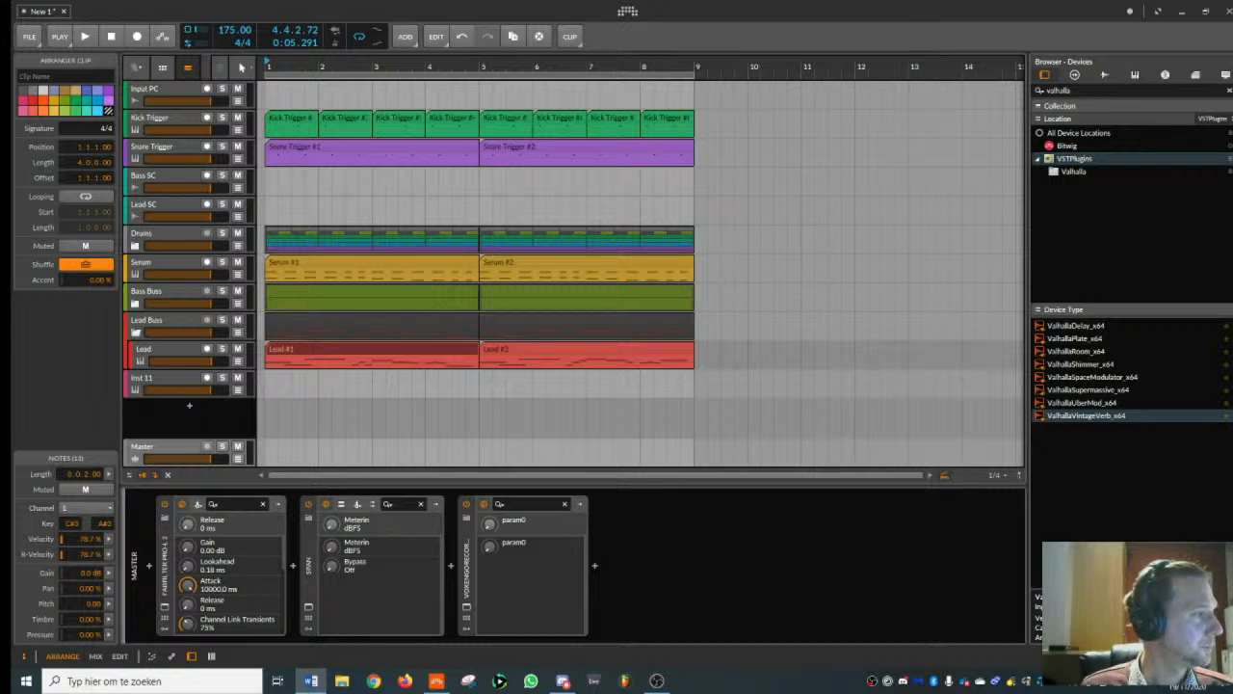
{"action": "left_click", "coordinate": [136, 246]}
{"action": "scroll", "coordinate": [344, 68], "scroll_direction": "down", "scroll_amount": 2}
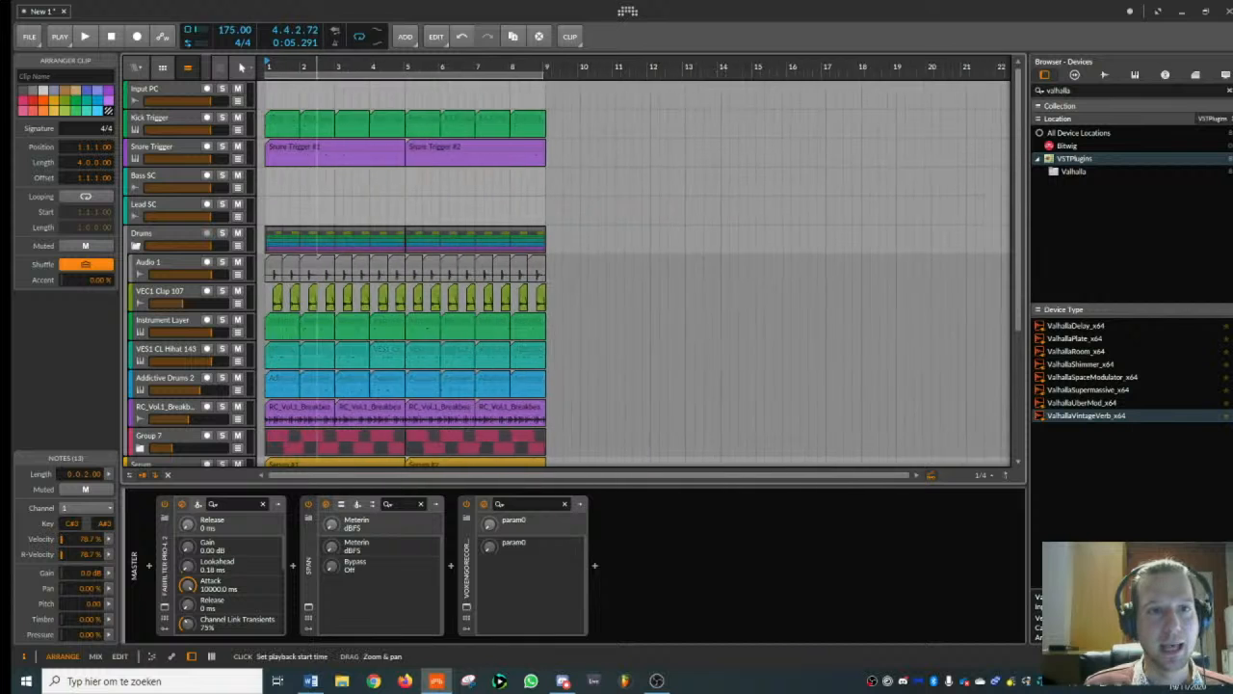
{"action": "scroll", "coordinate": [184, 330], "scroll_direction": "down", "scroll_amount": 3}
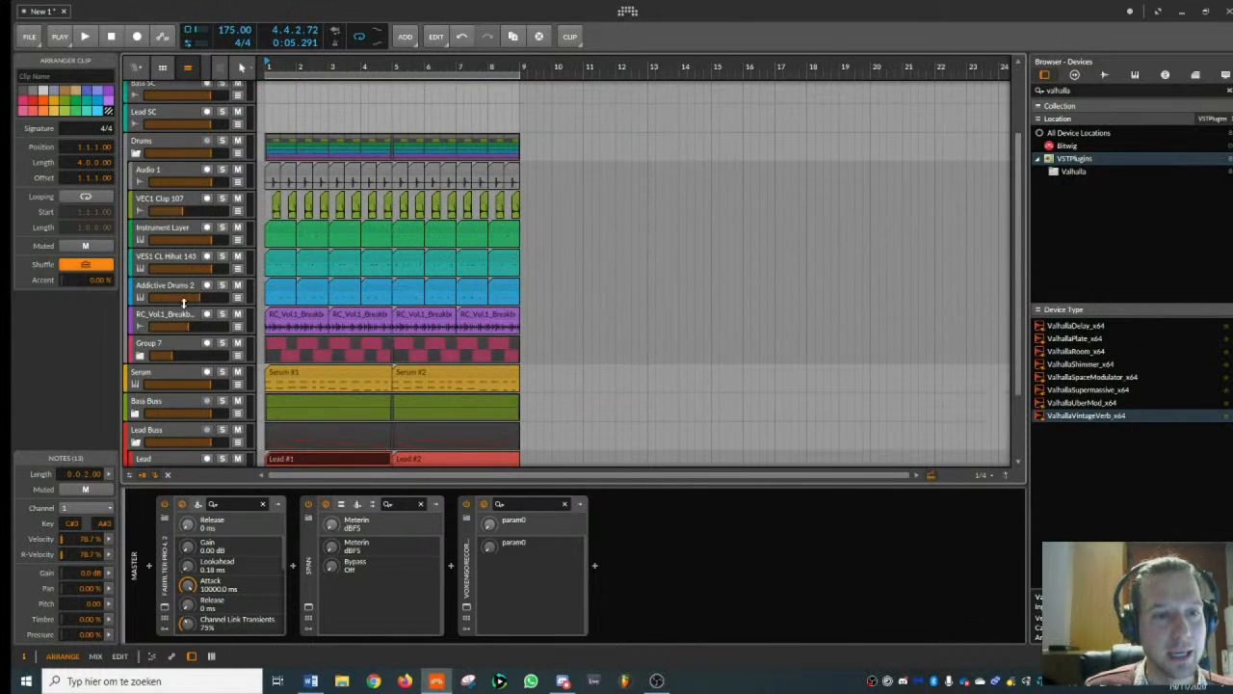
{"action": "left_click", "coordinate": [174, 321]}
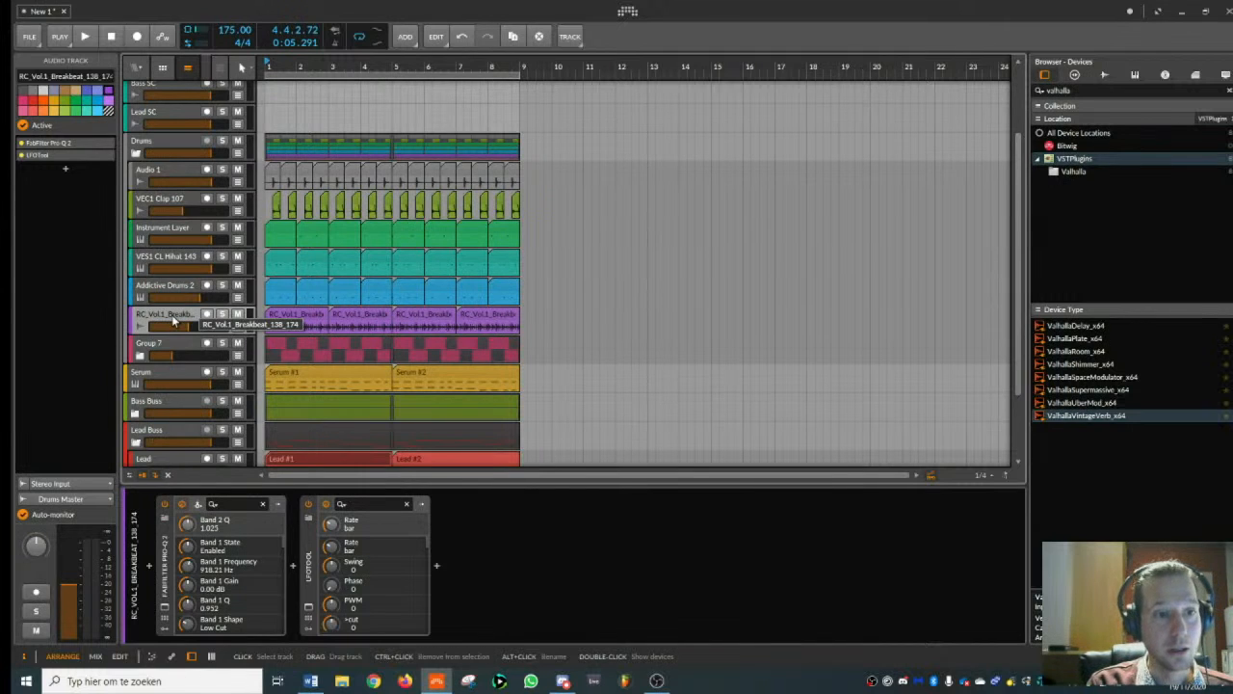
{"action": "key", "text": "ctrl+t"}
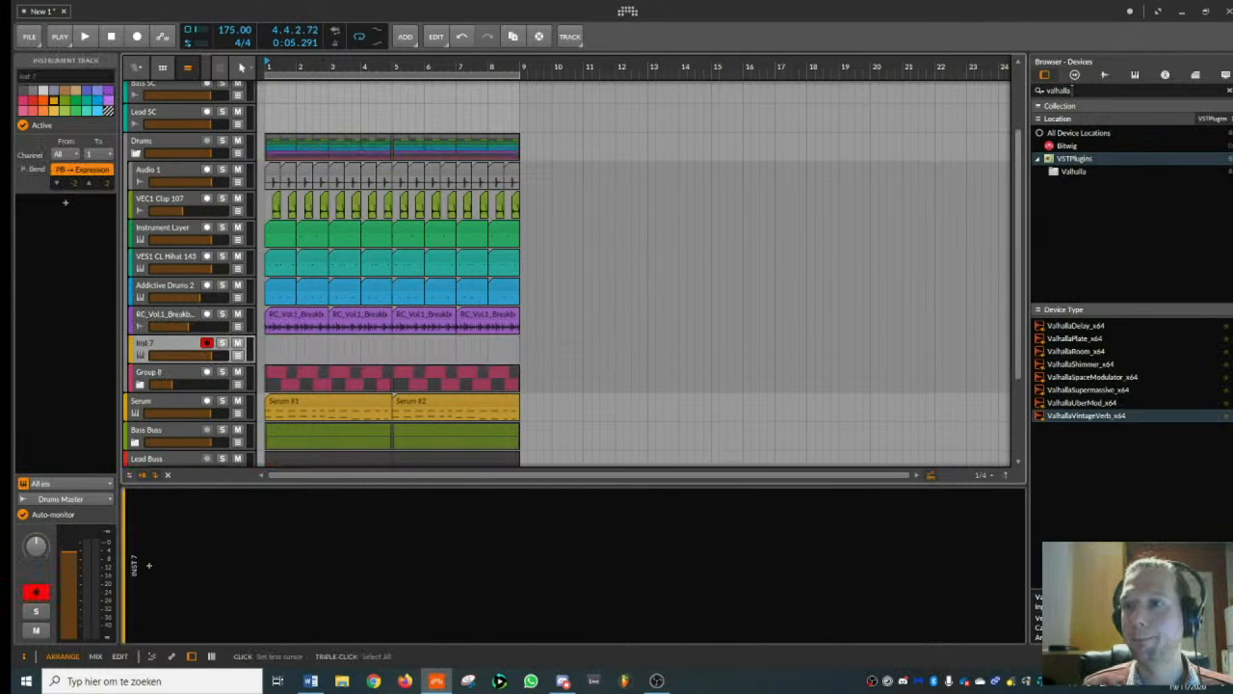
- Clear the device search and browse the samples to the VEC4 Closed Hihats folder in Essential Clubsounds Vol 4
{"action": "key", "text": "BackSpace"}
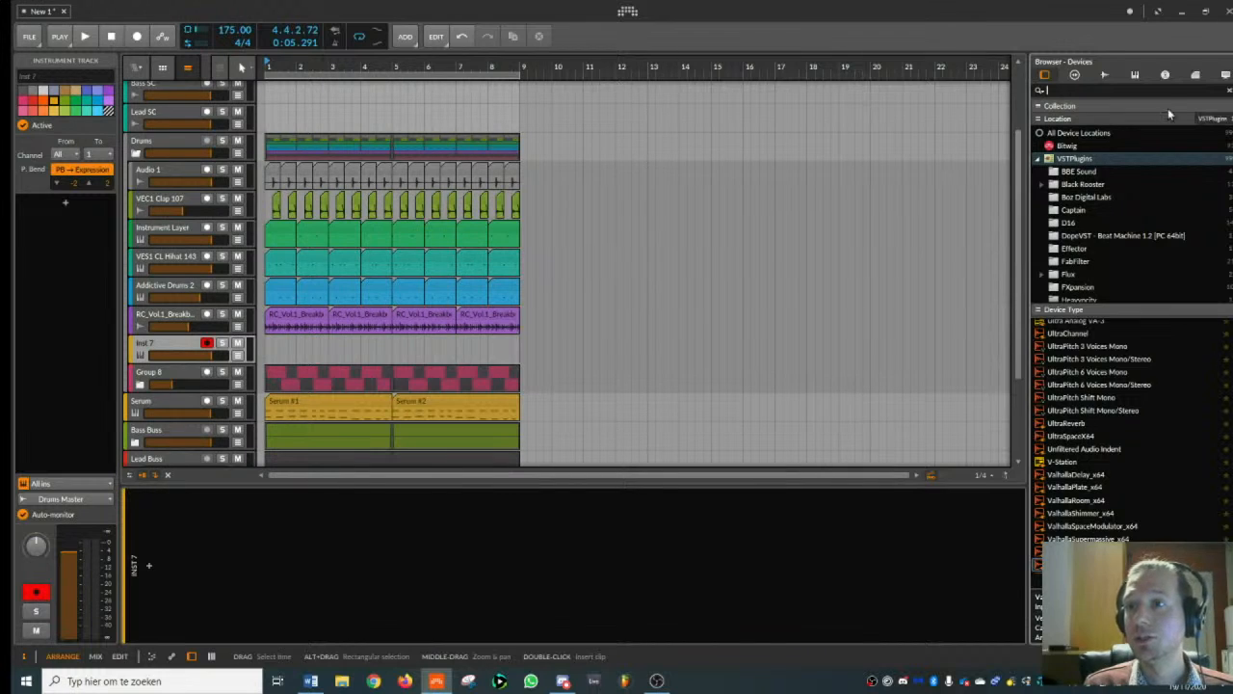
{"action": "left_click", "coordinate": [1104, 76]}
{"action": "left_click", "coordinate": [1089, 370]}
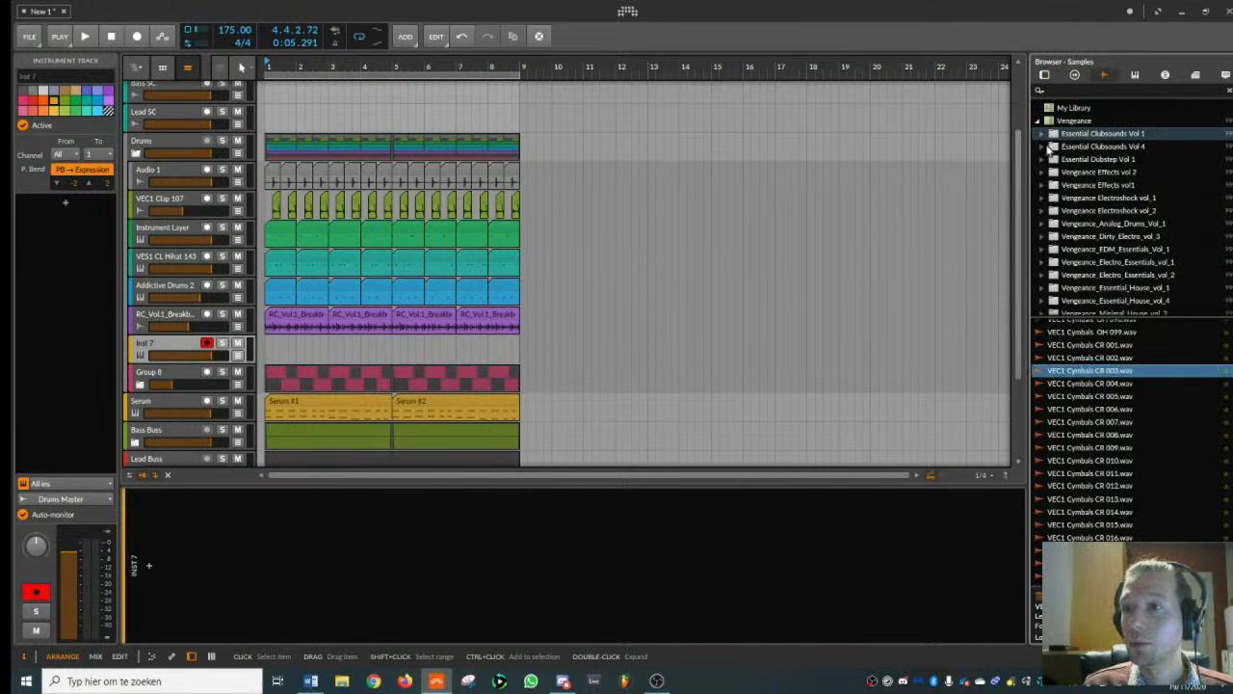
{"action": "left_click", "coordinate": [1045, 147]}
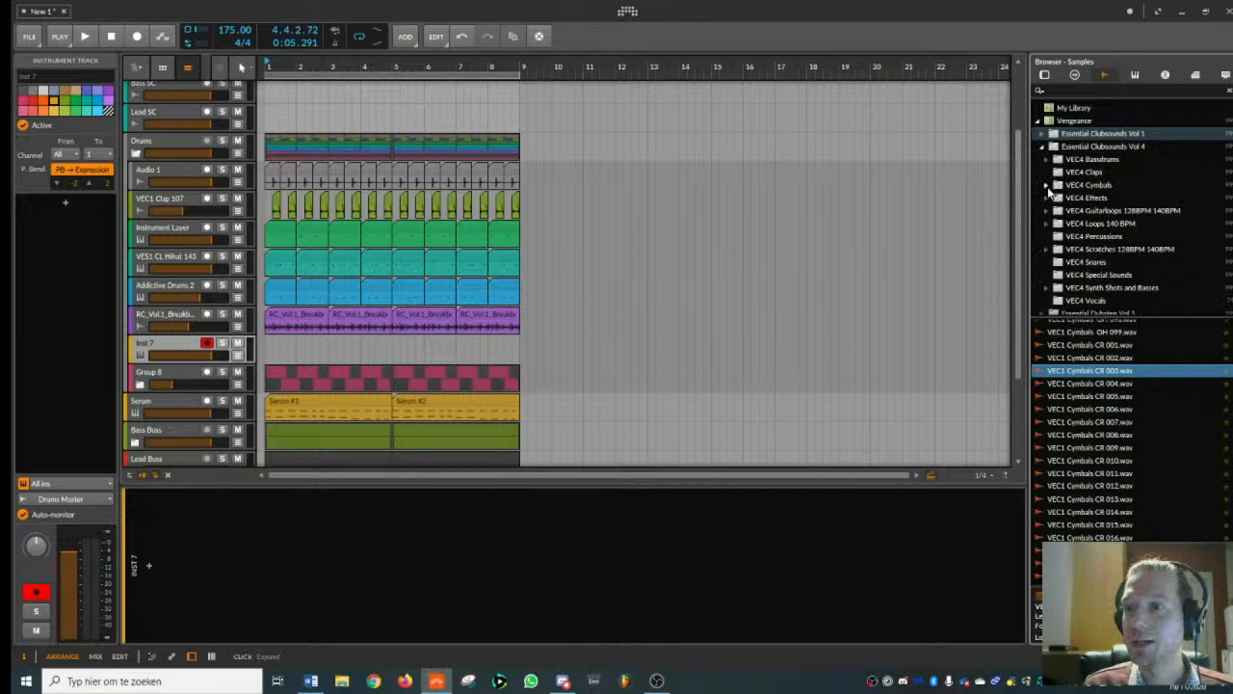
{"action": "left_click", "coordinate": [1047, 184]}
{"action": "left_click", "coordinate": [1099, 197]}
- Audition several closed hi-hats and load VEC4 Closed HH 092.wav as a Sampler on the new instrument track
{"action": "left_click", "coordinate": [1087, 424]}
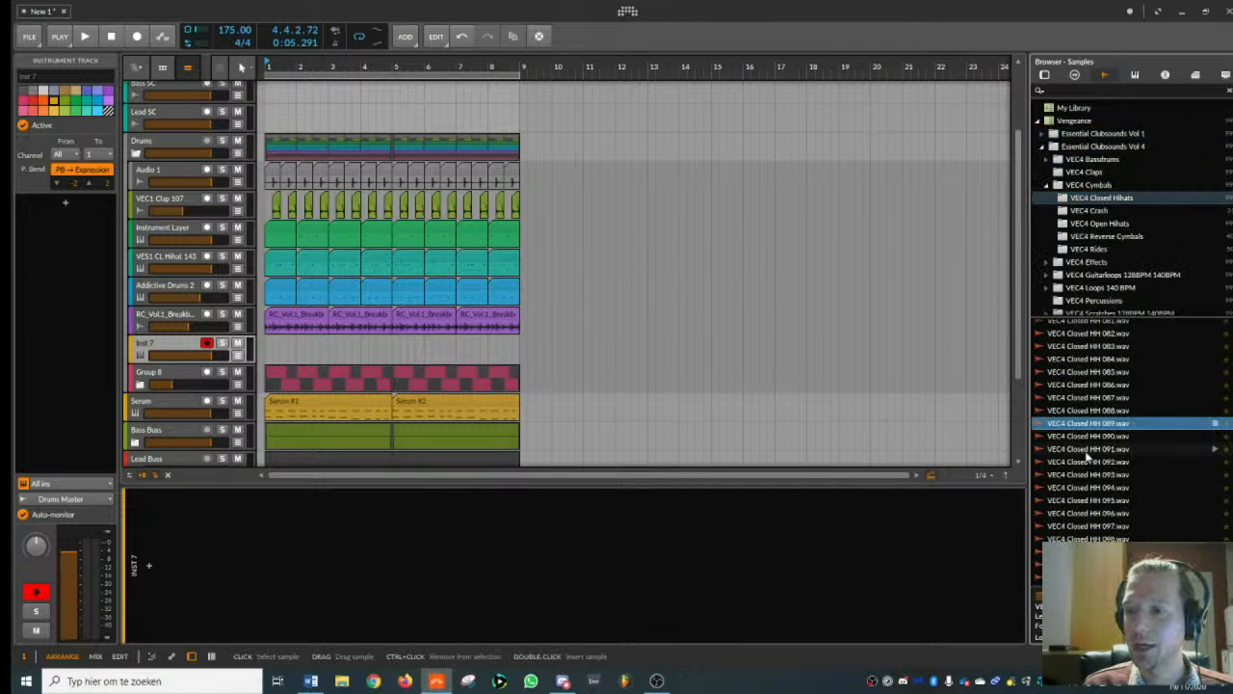
{"action": "left_click", "coordinate": [1087, 451]}
{"action": "left_click", "coordinate": [1091, 462]}
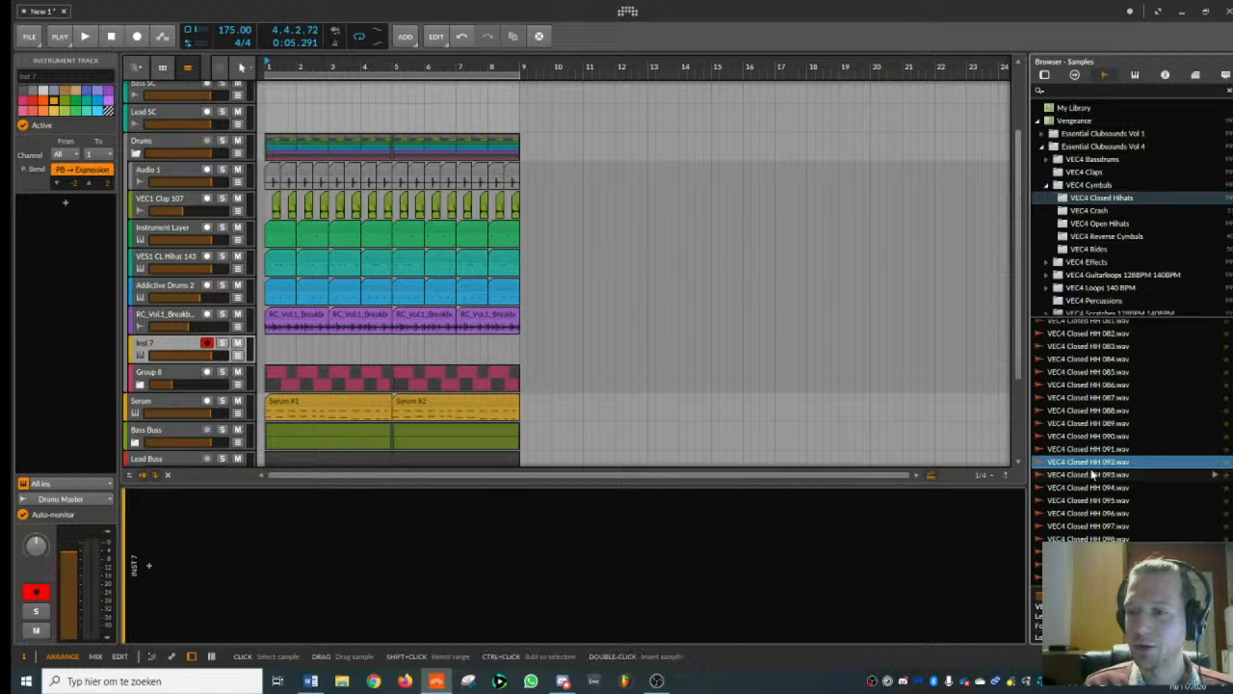
{"action": "left_click_drag", "start_coordinate": [1089, 463], "coordinate": [598, 568]}
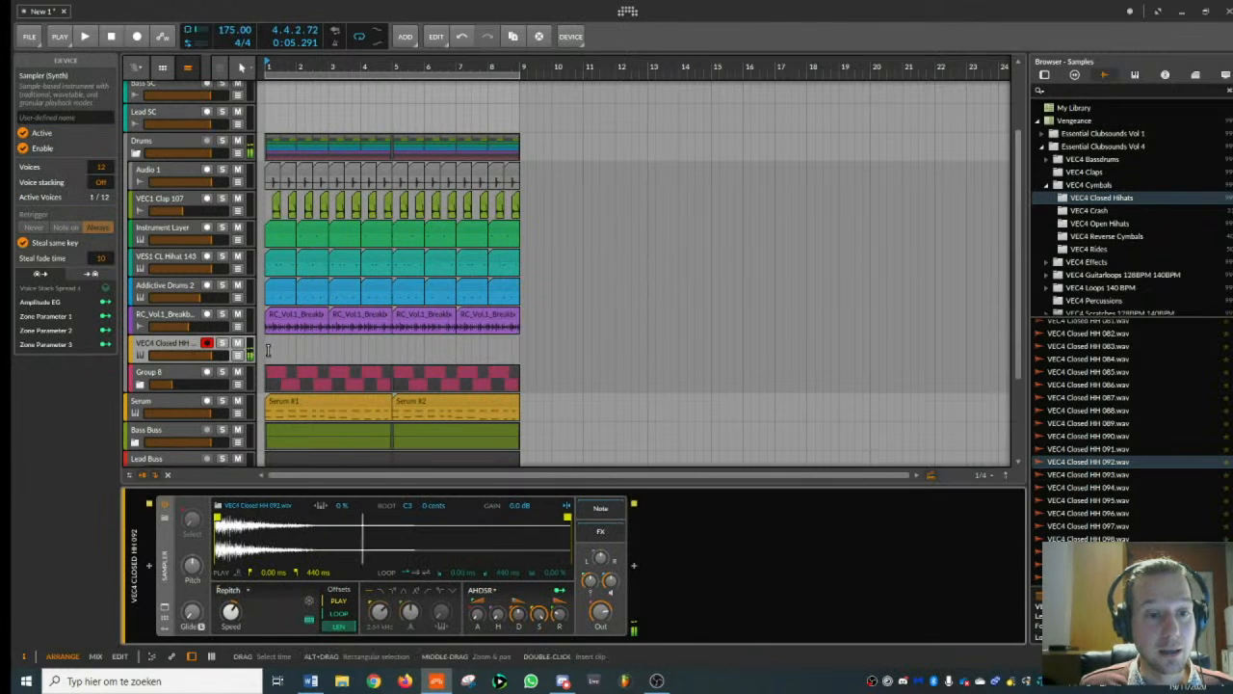
- Create a one-bar clip at bar 1 on the hi-hat track and fill it with eight E2 notes at eighth-note intervals
{"action": "double_click", "coordinate": [279, 351]}
{"action": "double_click", "coordinate": [279, 352]}
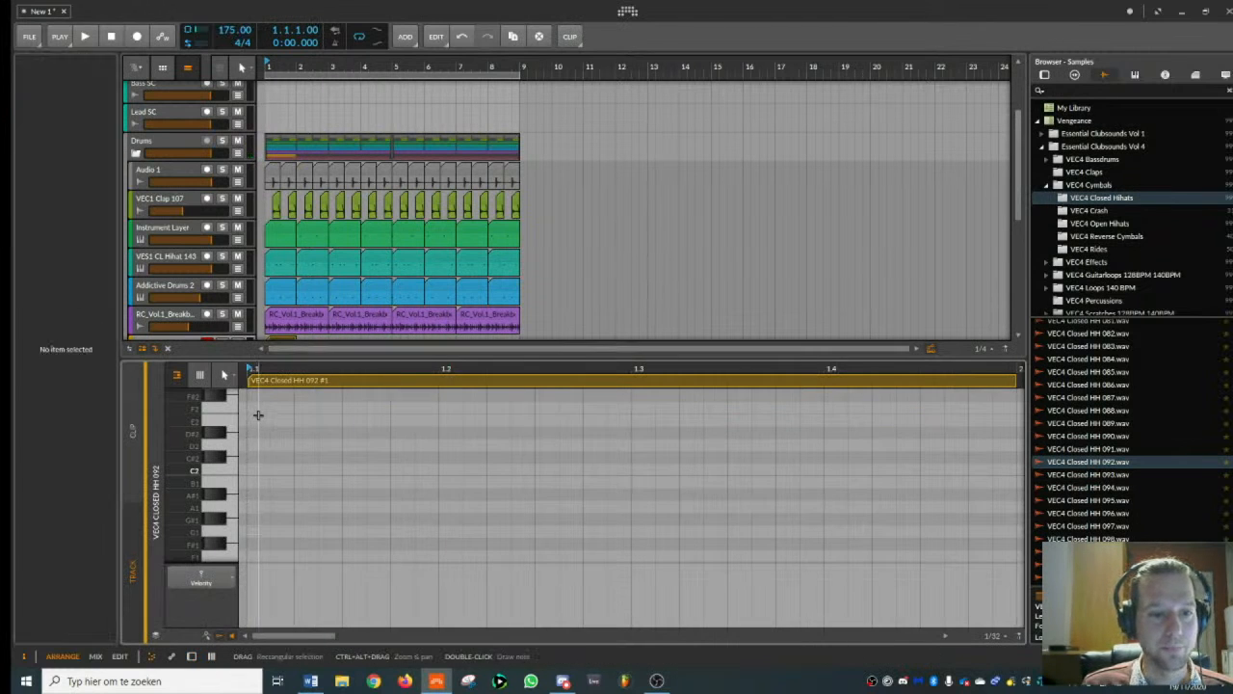
{"action": "double_click", "coordinate": [257, 420]}
{"action": "double_click", "coordinate": [305, 421]}
{"action": "left_click_drag", "start_coordinate": [316, 422], "coordinate": [366, 424]}
{"action": "double_click", "coordinate": [446, 422]}
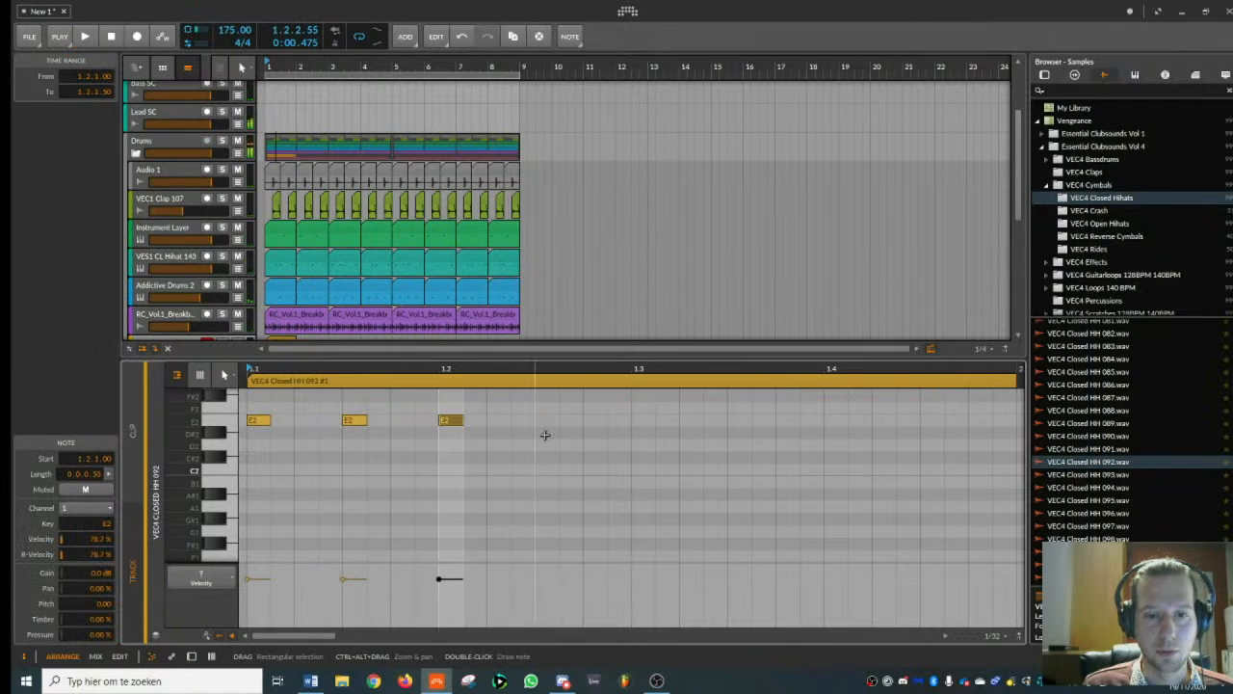
{"action": "double_click", "coordinate": [547, 421]}
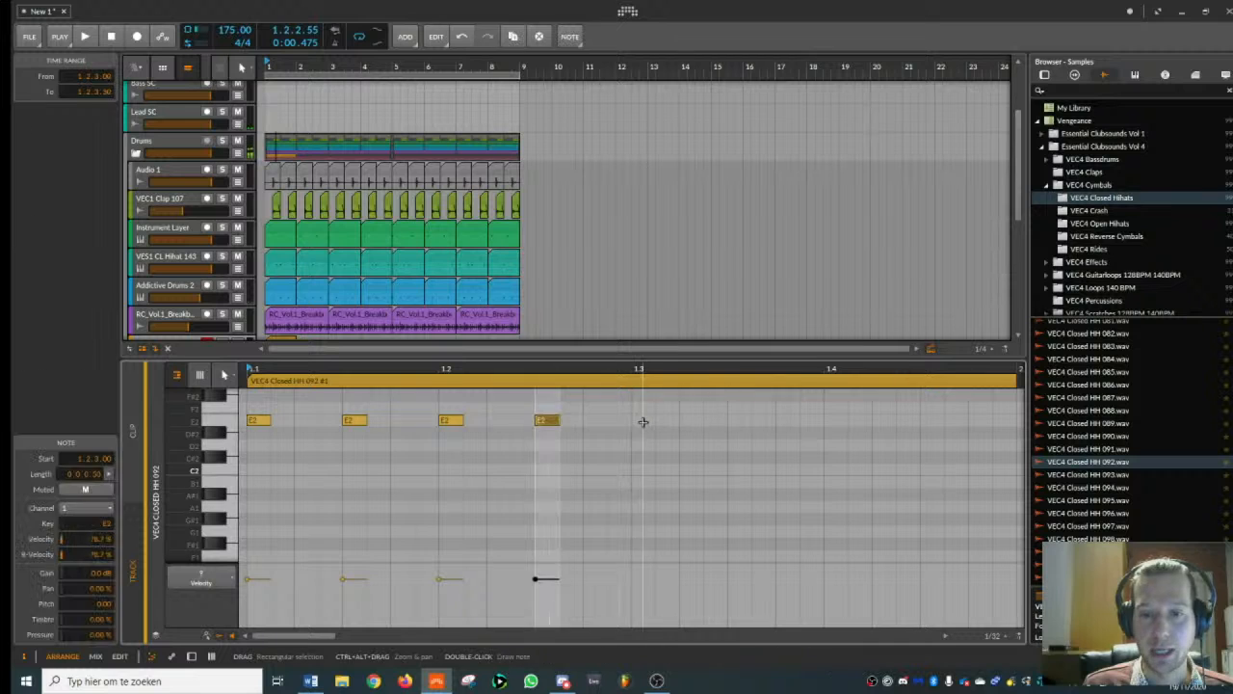
{"action": "double_click", "coordinate": [642, 421]}
{"action": "double_click", "coordinate": [829, 420]}
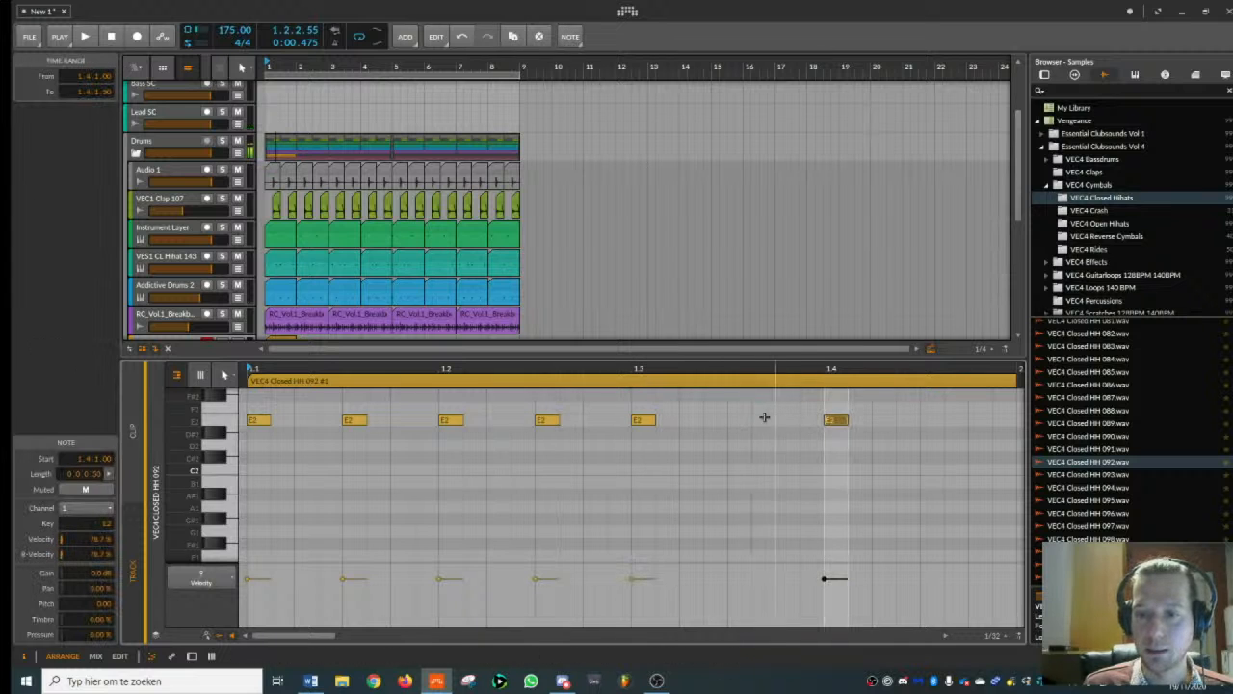
{"action": "double_click", "coordinate": [738, 420]}
{"action": "double_click", "coordinate": [931, 420]}
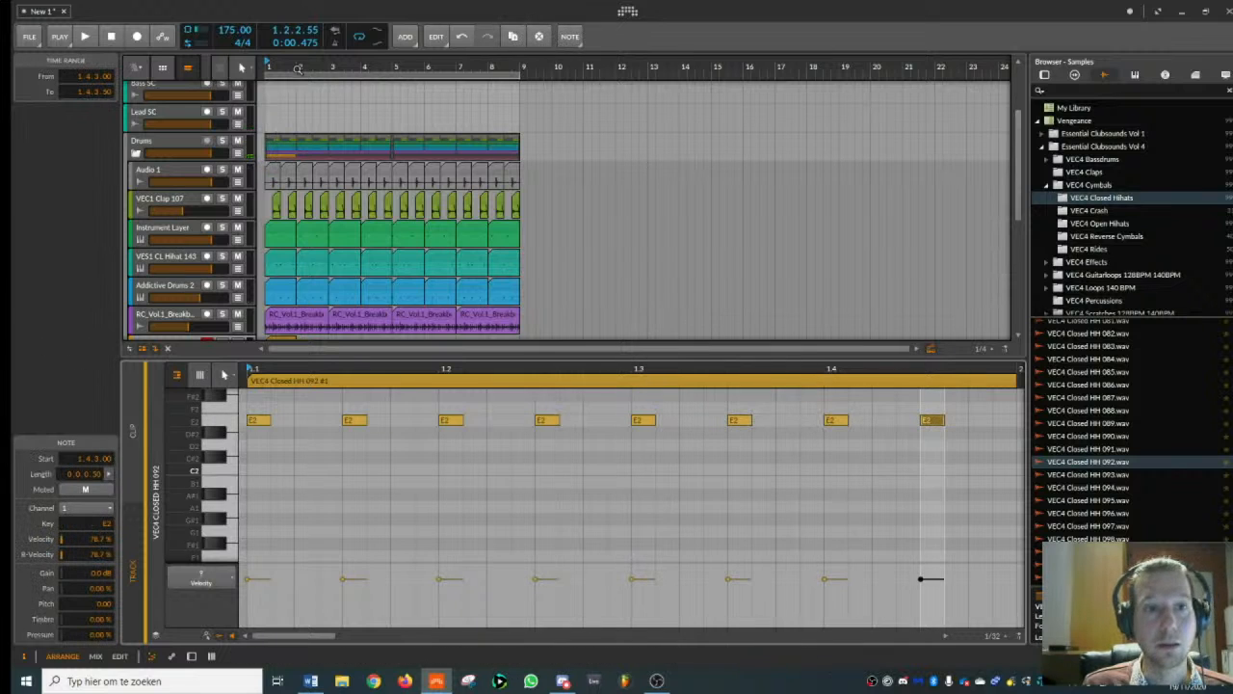
- Solo the closed hi-hat track, play its clip looped over bar 1, and show the track's Sampler
{"action": "left_click_drag", "start_coordinate": [325, 67], "coordinate": [327, 76]}
{"action": "scroll", "coordinate": [220, 281], "scroll_direction": "down", "scroll_amount": 2}
{"action": "left_click", "coordinate": [283, 255]}
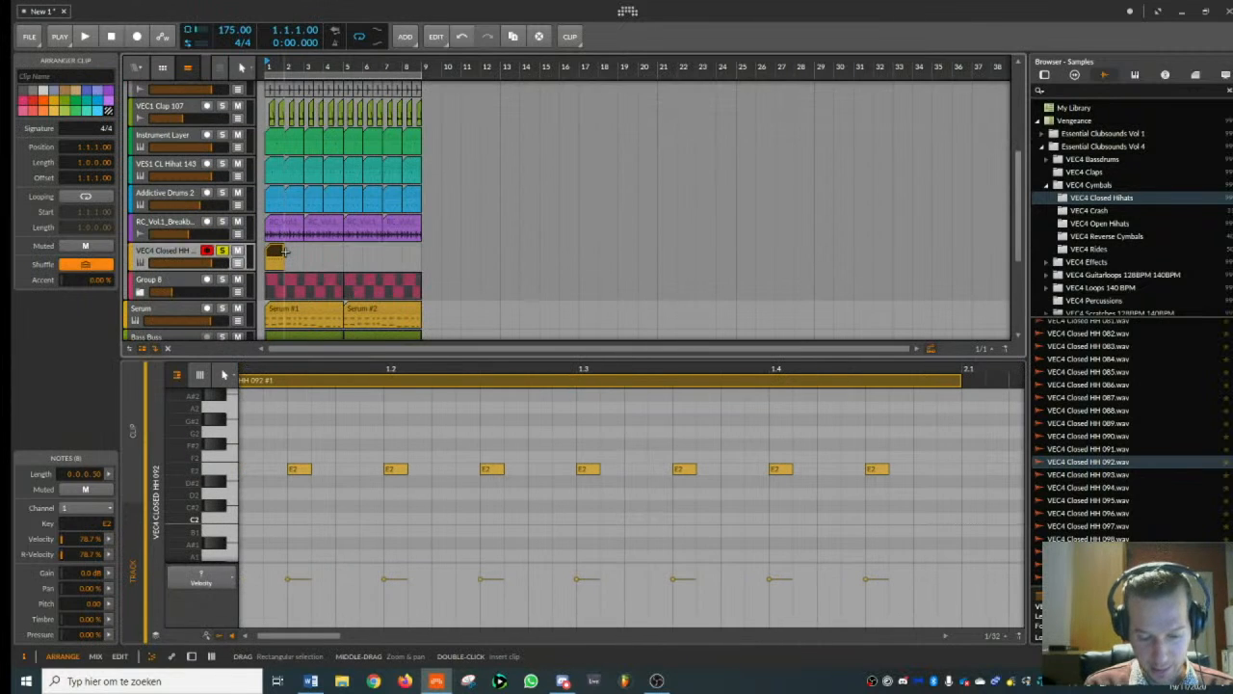
{"action": "double_click", "coordinate": [175, 251]}
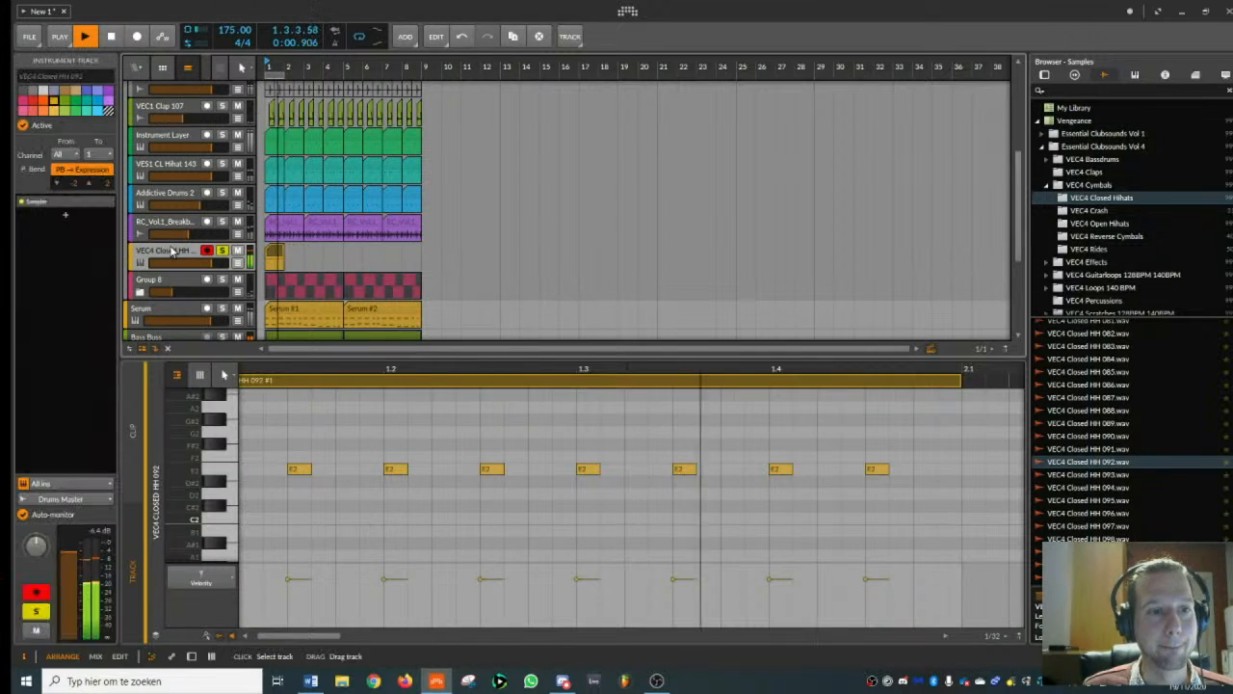
{"action": "key", "text": "space"}
{"action": "left_click_drag", "start_coordinate": [282, 70], "coordinate": [313, 135]}
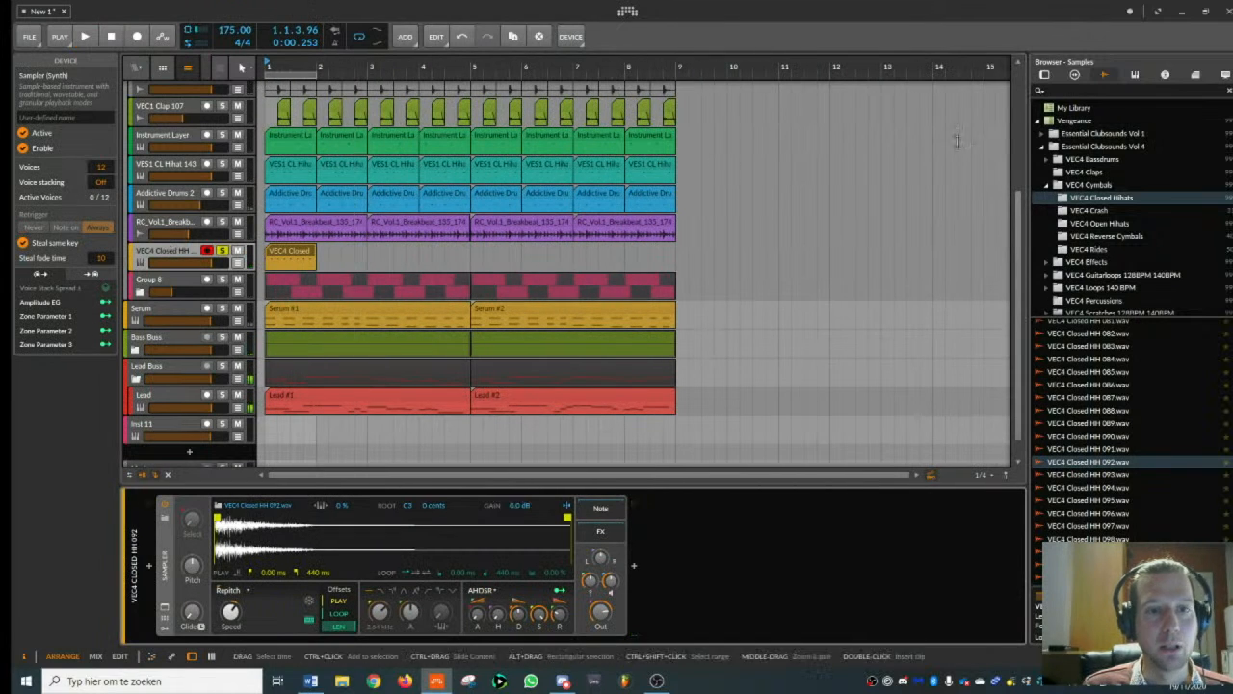
- Add an instrument track below the closed hi-hat track and copy the one-bar hi-hat clip onto it
{"action": "left_click", "coordinate": [166, 256]}
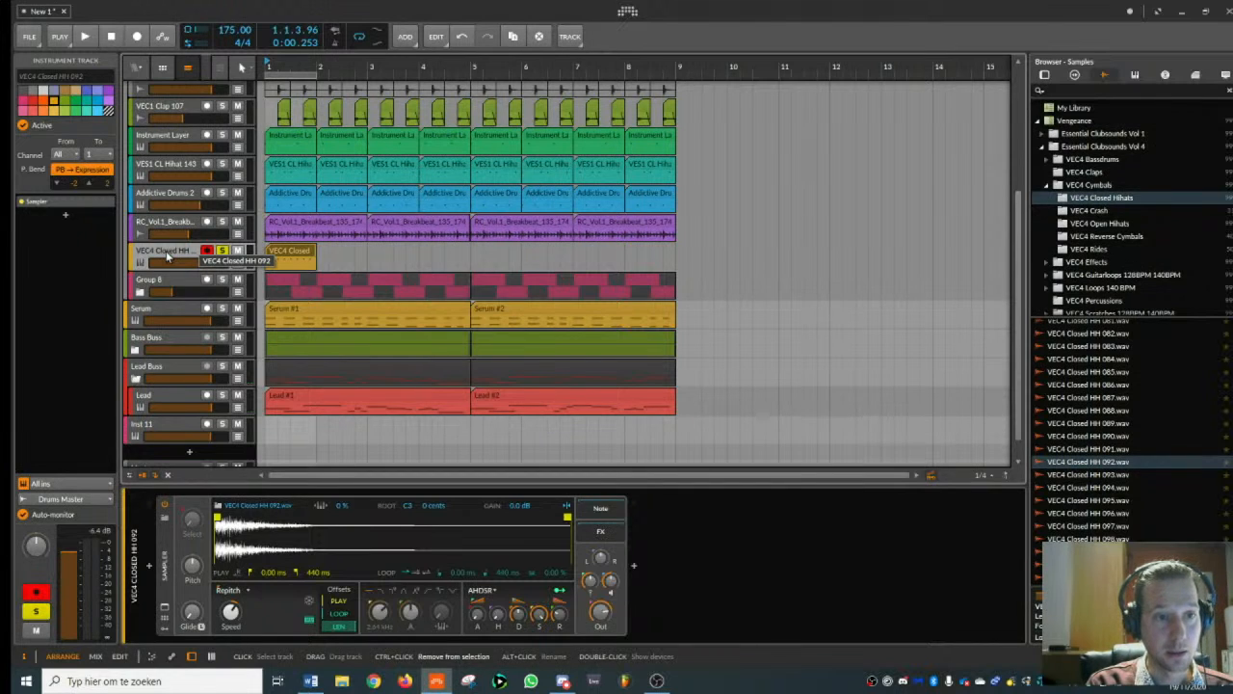
{"action": "key", "text": "ctrl+t"}
{"action": "left_click", "coordinate": [167, 255]}
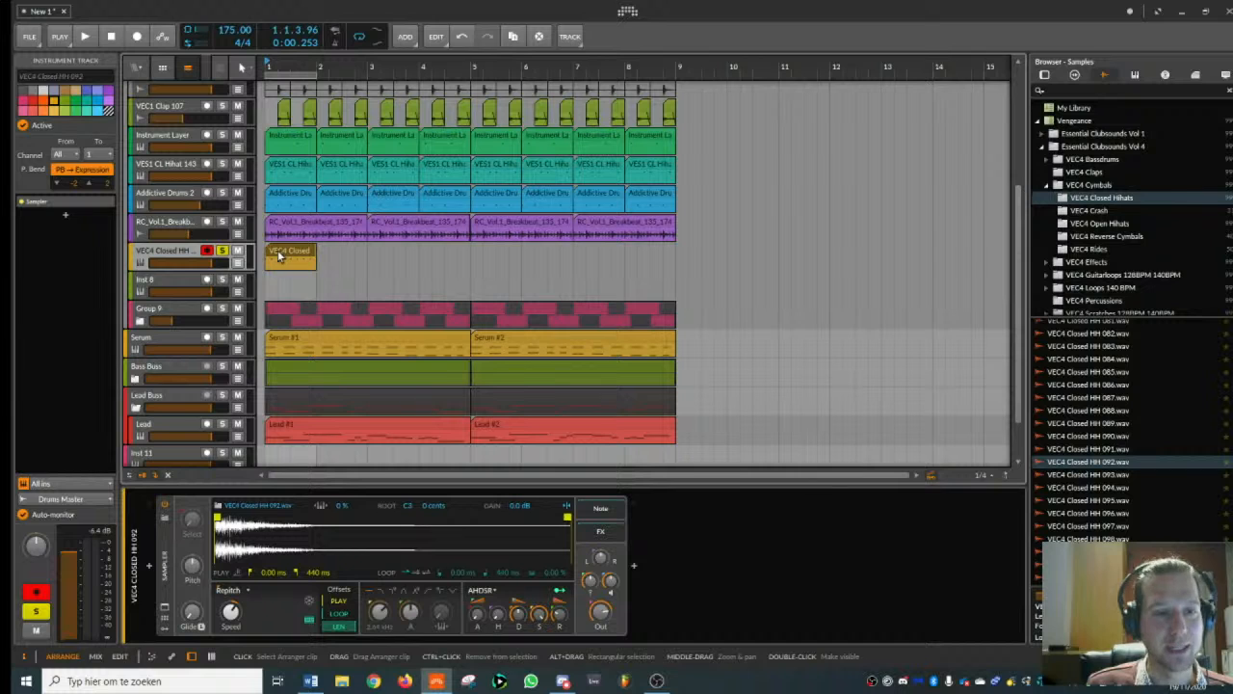
{"action": "left_click_drag", "start_coordinate": [278, 255], "coordinate": [279, 280]}
- Delay all eight E2 notes in the copied clip by a sixteenth note so they fall between the original hits
{"action": "double_click", "coordinate": [279, 282]}
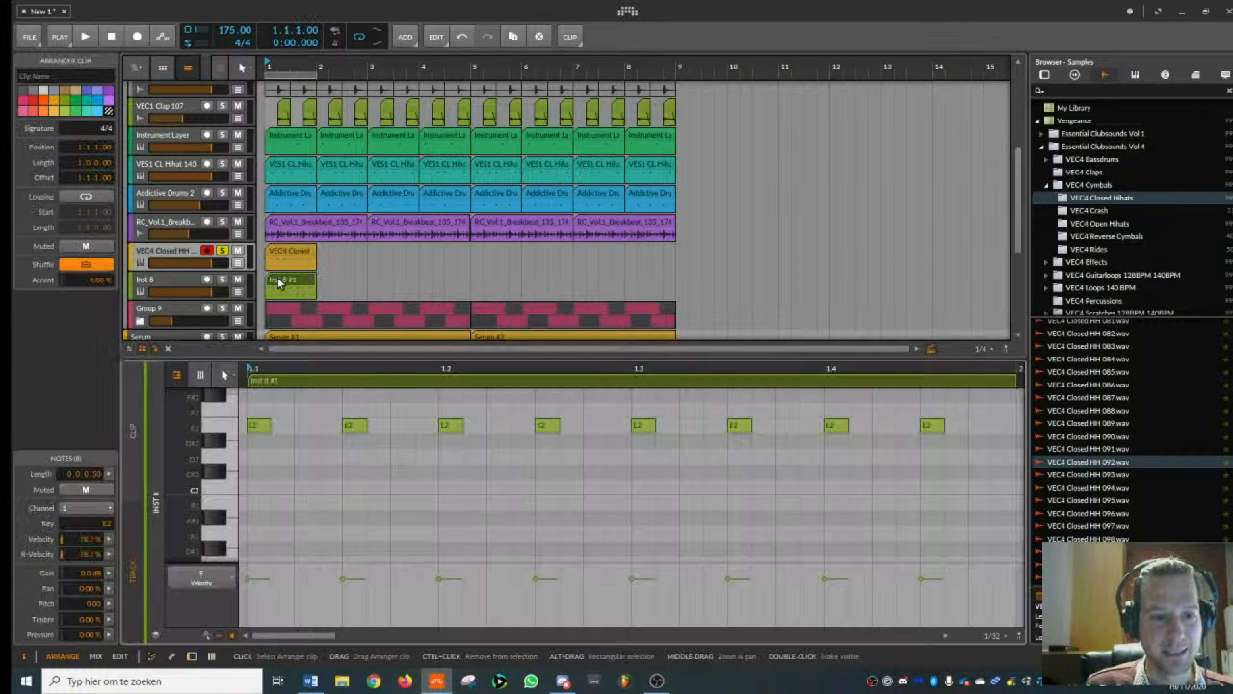
{"action": "left_click_drag", "start_coordinate": [254, 405], "coordinate": [1023, 505]}
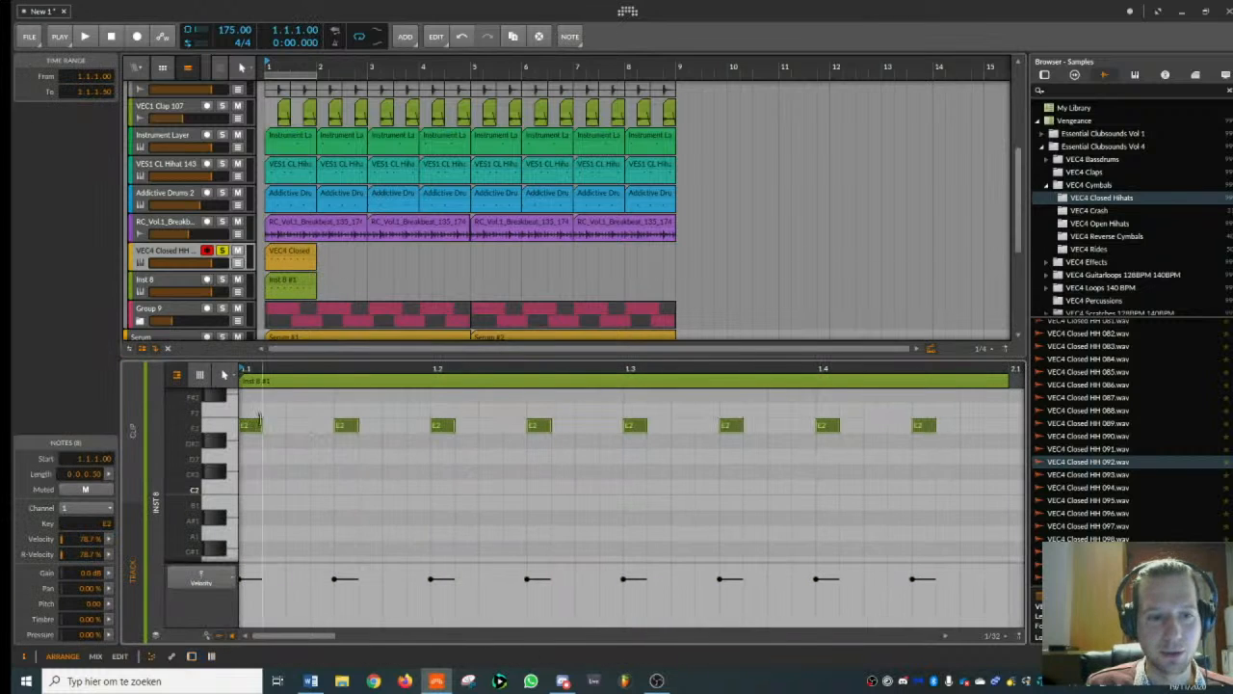
{"action": "left_click_drag", "start_coordinate": [247, 433], "coordinate": [295, 428]}
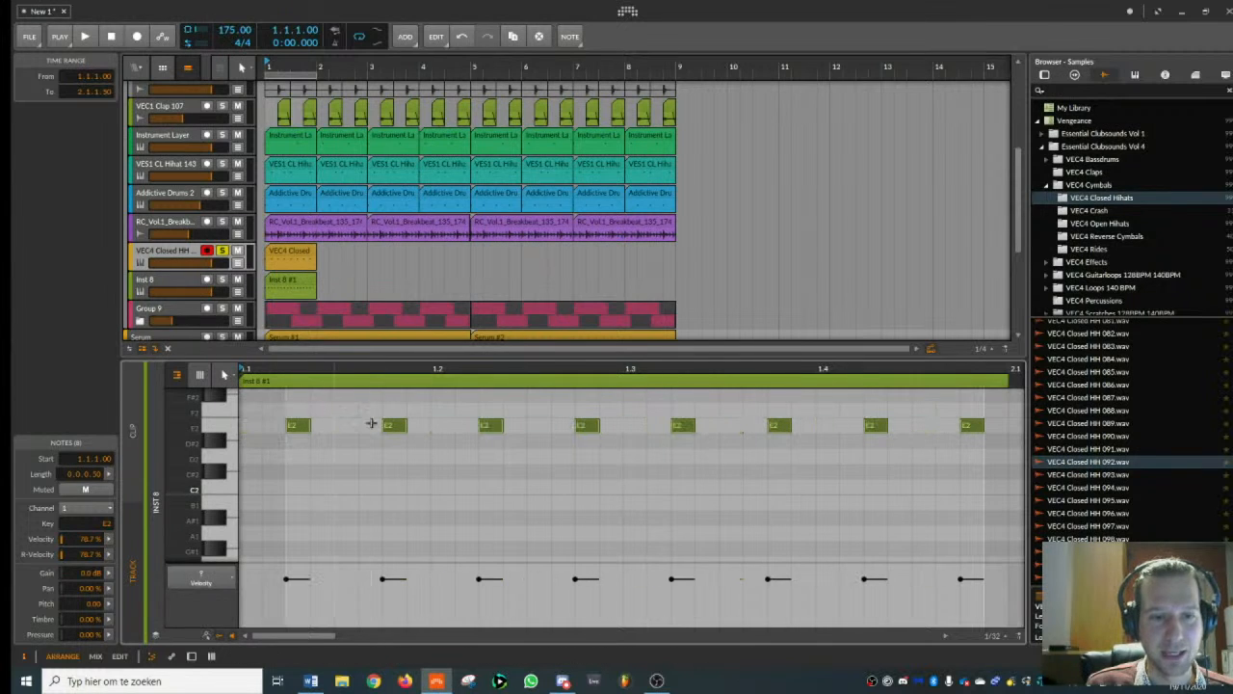
- Solo the new instrument track alongside the closed hi-hat track and briefly play bar 1
{"action": "left_click", "coordinate": [221, 278]}
{"action": "key", "text": "space"}
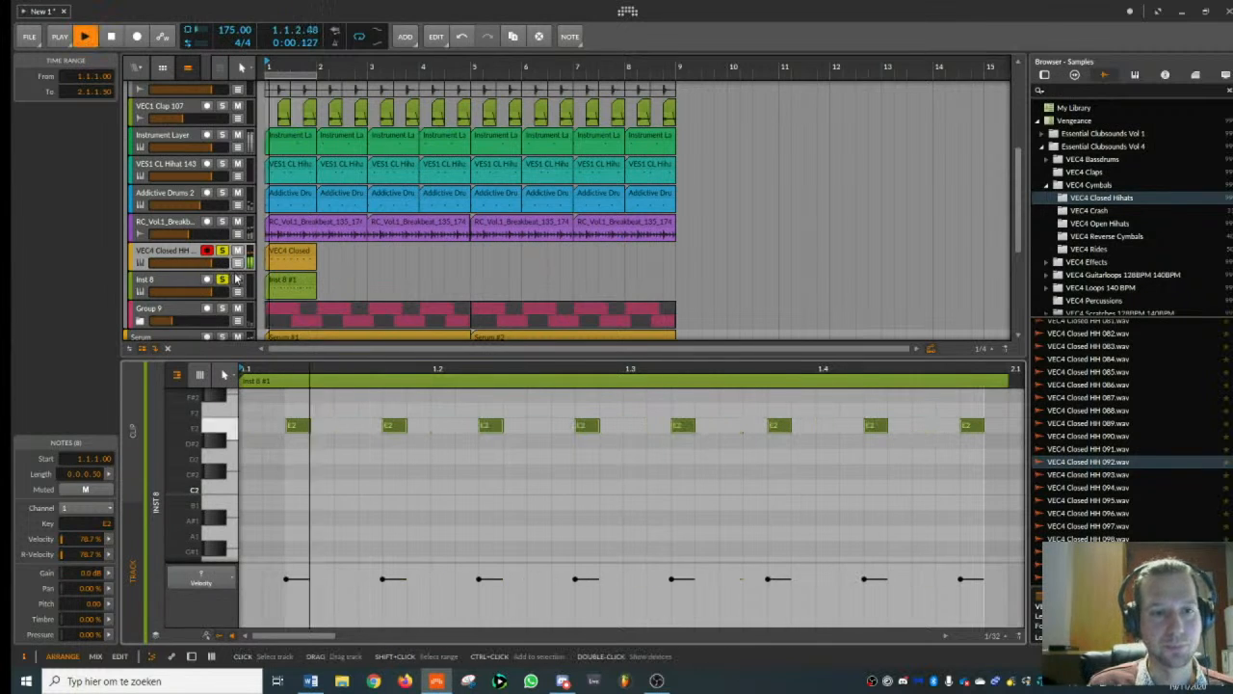
{"action": "key", "text": "space"}
- Copy the Sampler from the closed hi-hat track onto the new instrument track below it
{"action": "left_click", "coordinate": [181, 252]}
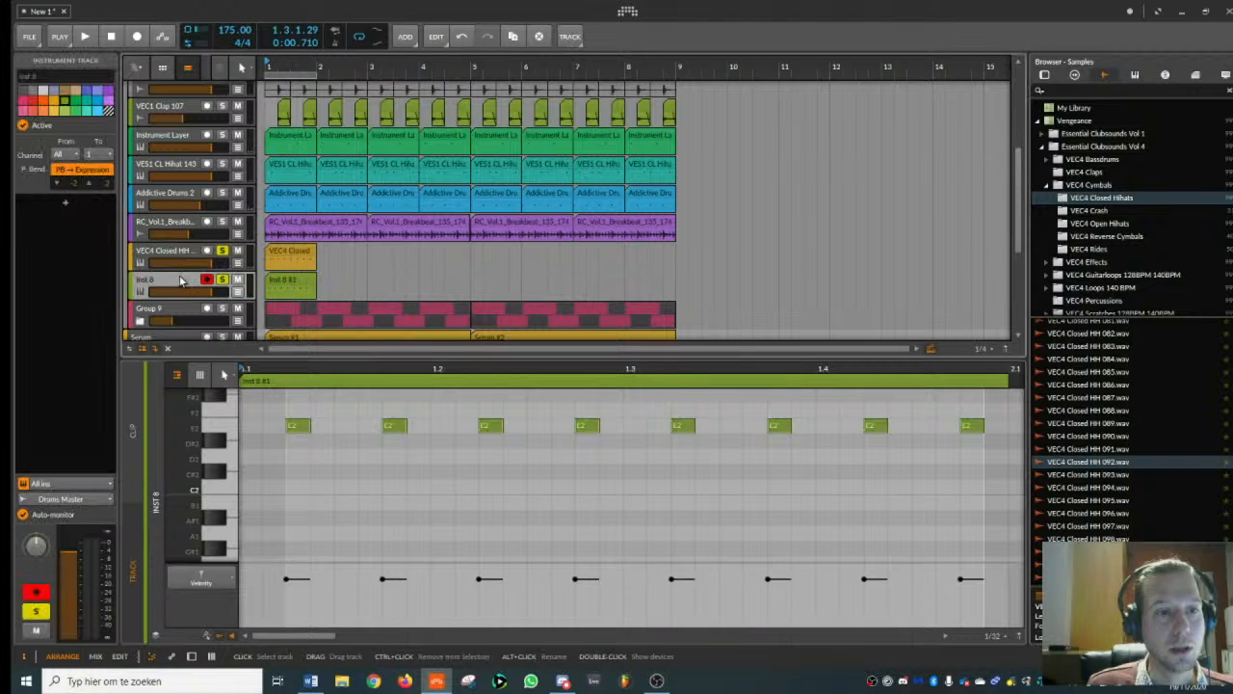
{"action": "left_click", "coordinate": [180, 254]}
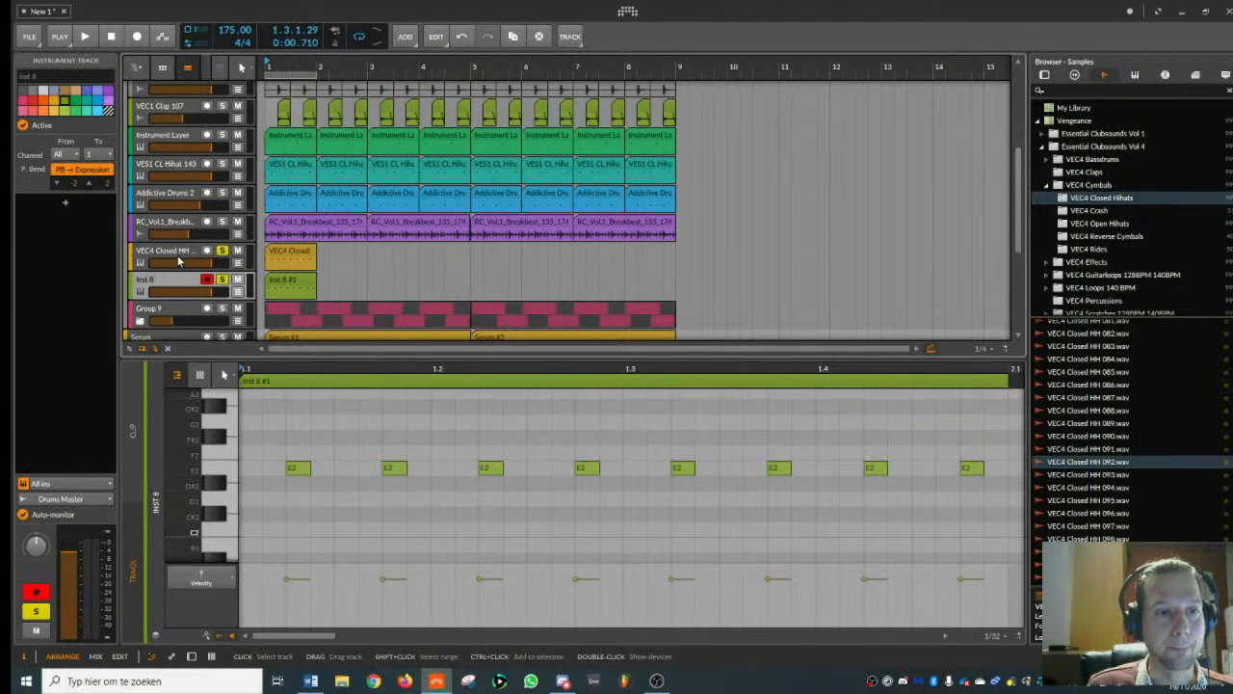
{"action": "double_click", "coordinate": [178, 255]}
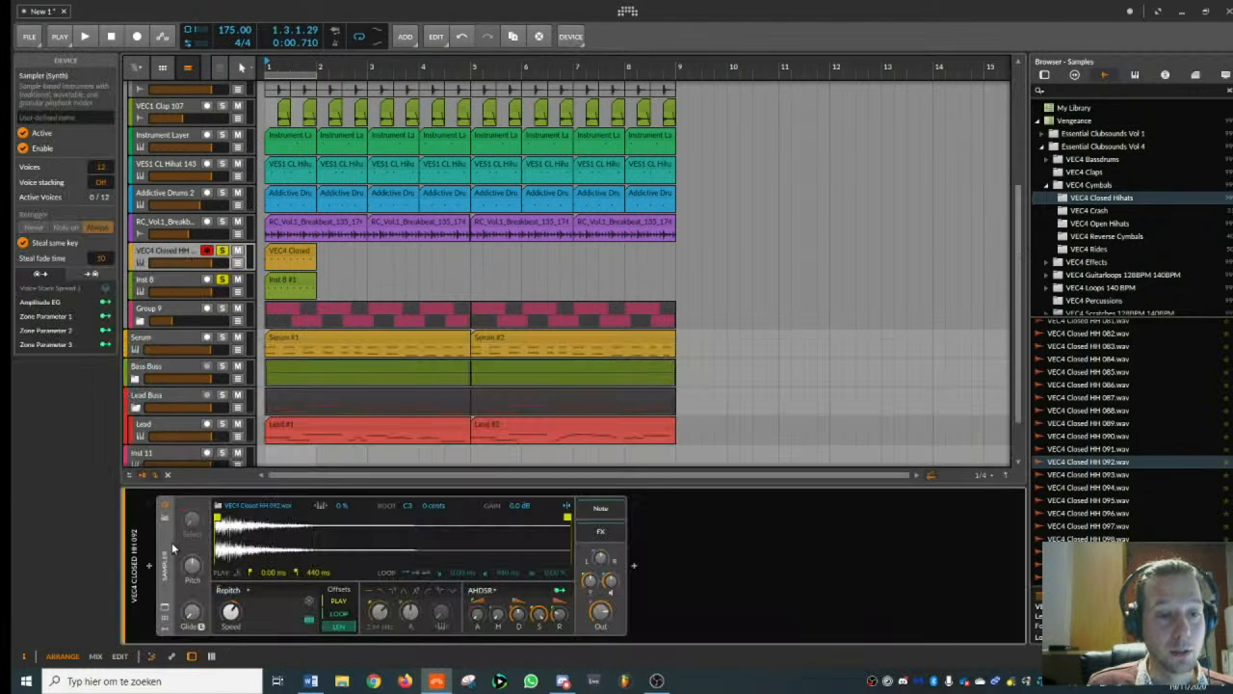
{"action": "left_click", "coordinate": [164, 339]}
{"action": "left_click", "coordinate": [174, 282]}
{"action": "left_click_drag", "start_coordinate": [174, 284], "coordinate": [256, 551]}
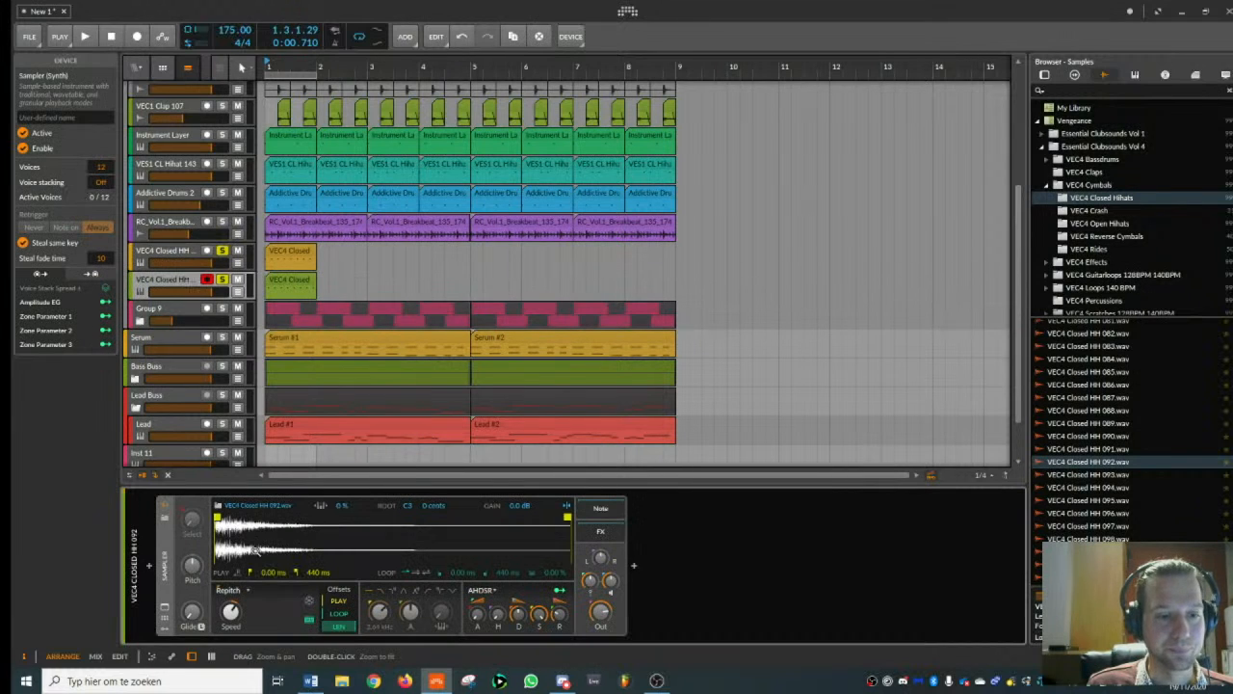
- Search the sample library for "tamb"
{"action": "left_click", "coordinate": [1046, 75]}
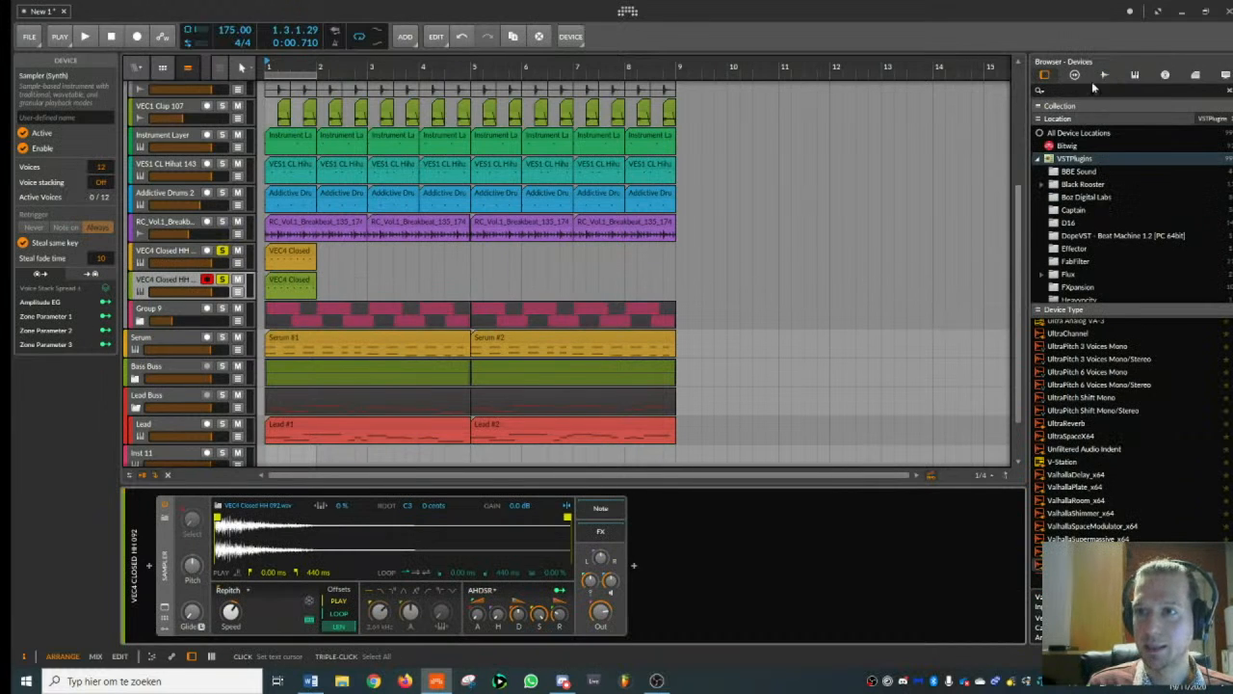
{"action": "left_click", "coordinate": [1104, 75]}
{"action": "left_click", "coordinate": [1084, 90]}
{"action": "type", "text": "tamb"}
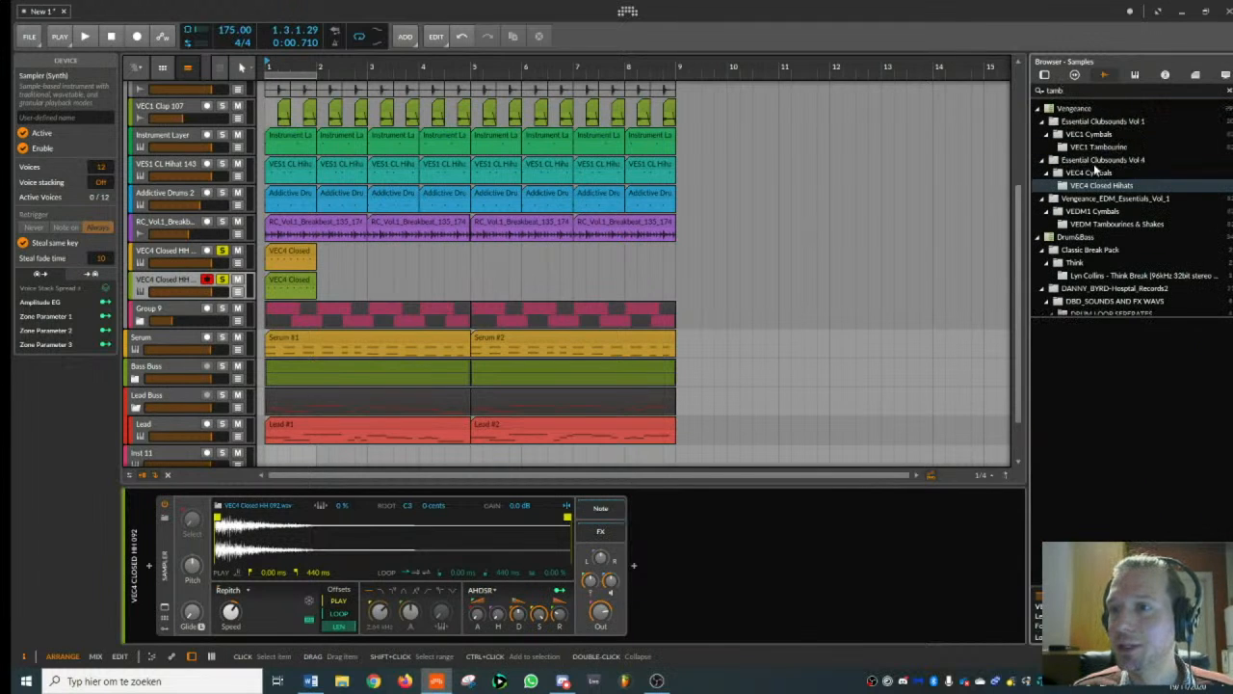
- Audition the tambourines in Vengeance_EDM_Essentials_Vol_1 and load VEDM Tambourine 018.wav into the copied Sampler in place of the hi-hat sample
{"action": "left_click", "coordinate": [1094, 162]}
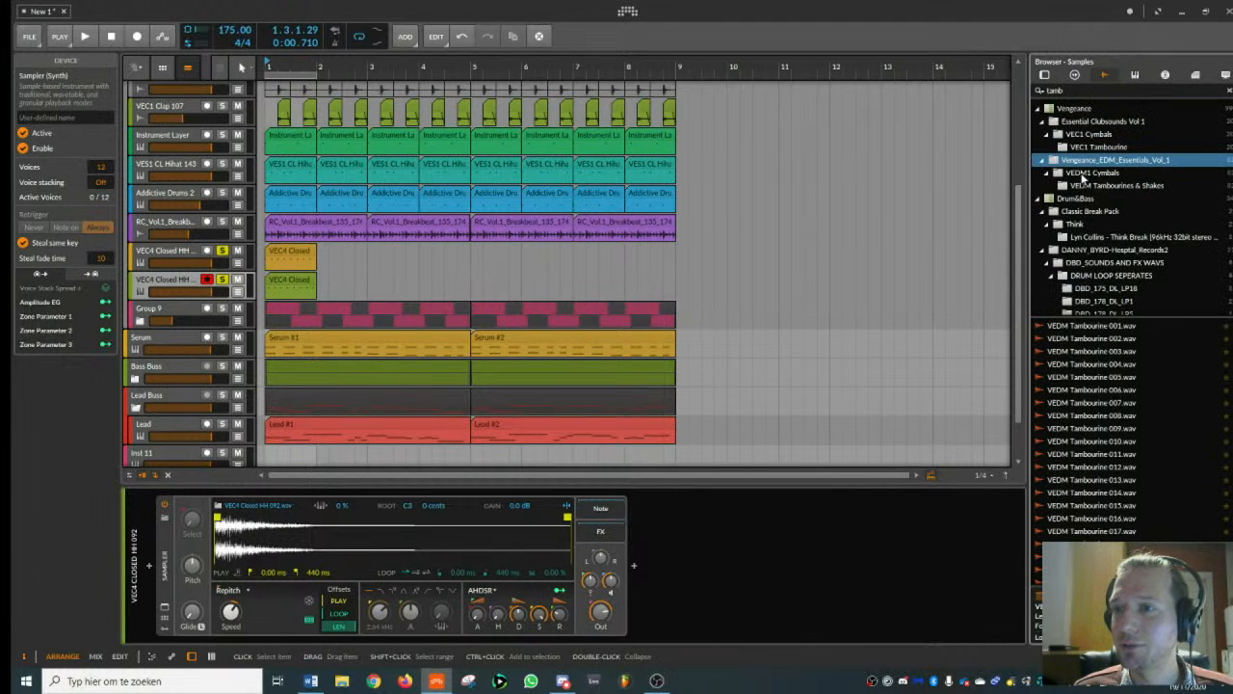
{"action": "left_click", "coordinate": [1093, 339]}
{"action": "left_click", "coordinate": [1096, 390]}
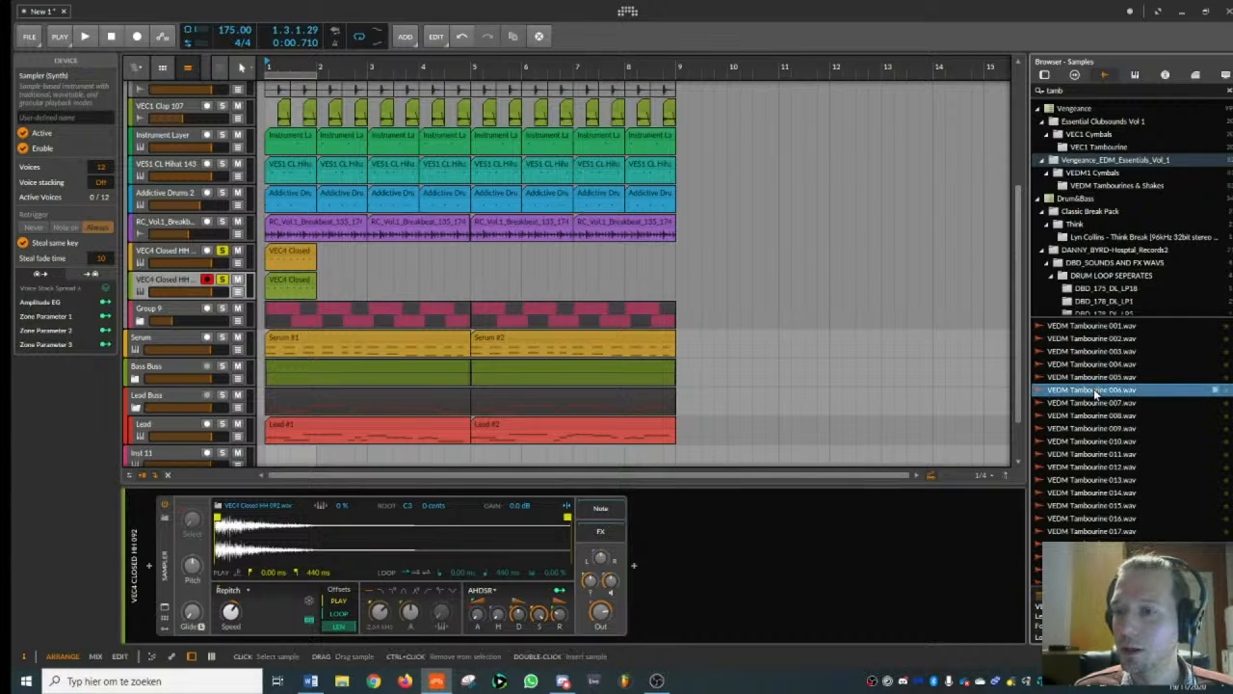
{"action": "left_click", "coordinate": [1096, 403]}
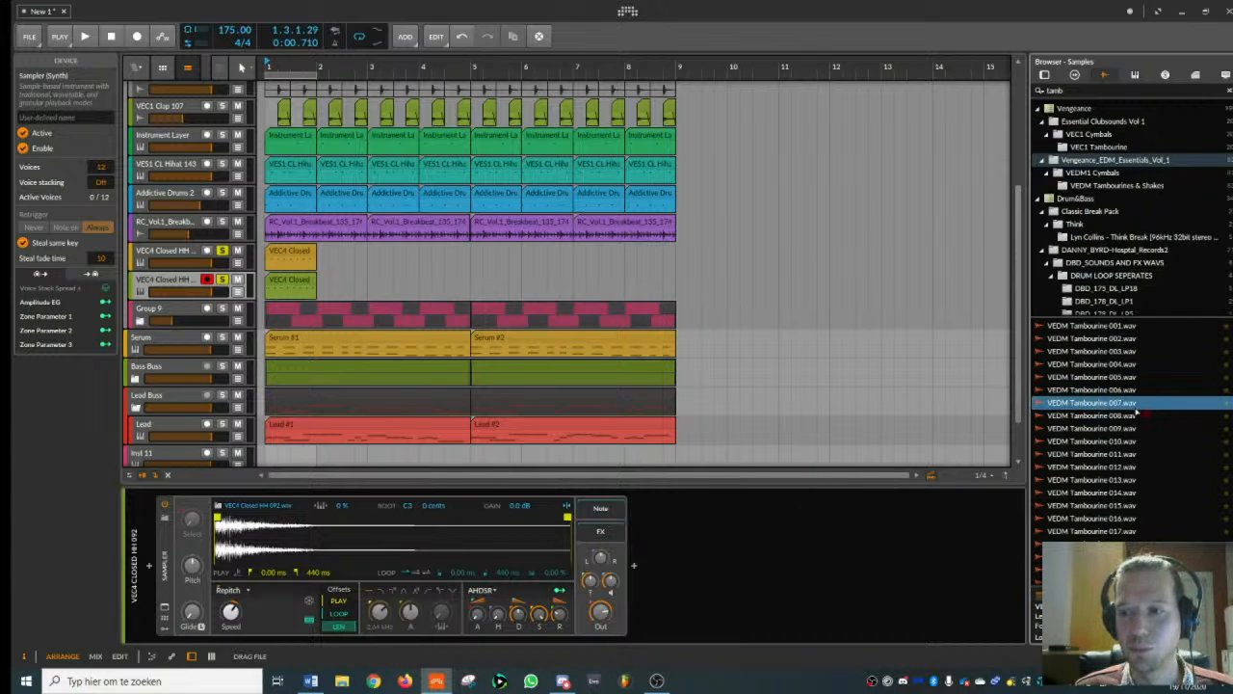
{"action": "left_click", "coordinate": [1121, 468]}
{"action": "left_click", "coordinate": [1108, 520]}
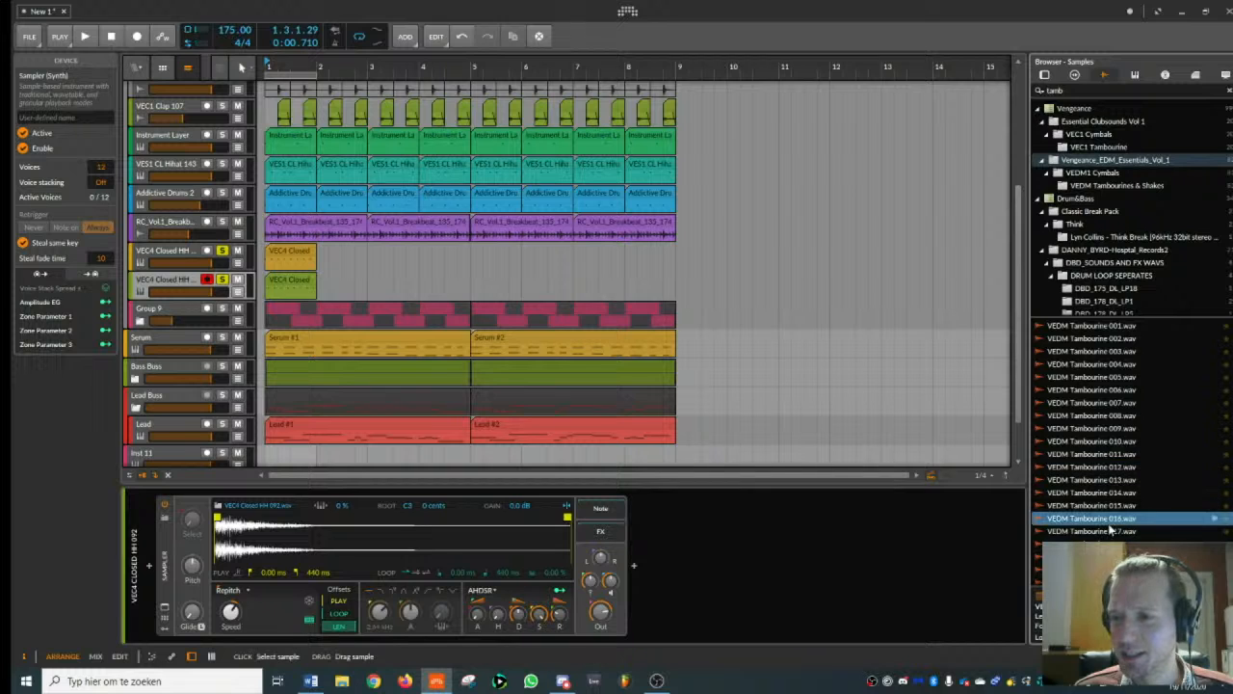
{"action": "left_click", "coordinate": [1111, 532]}
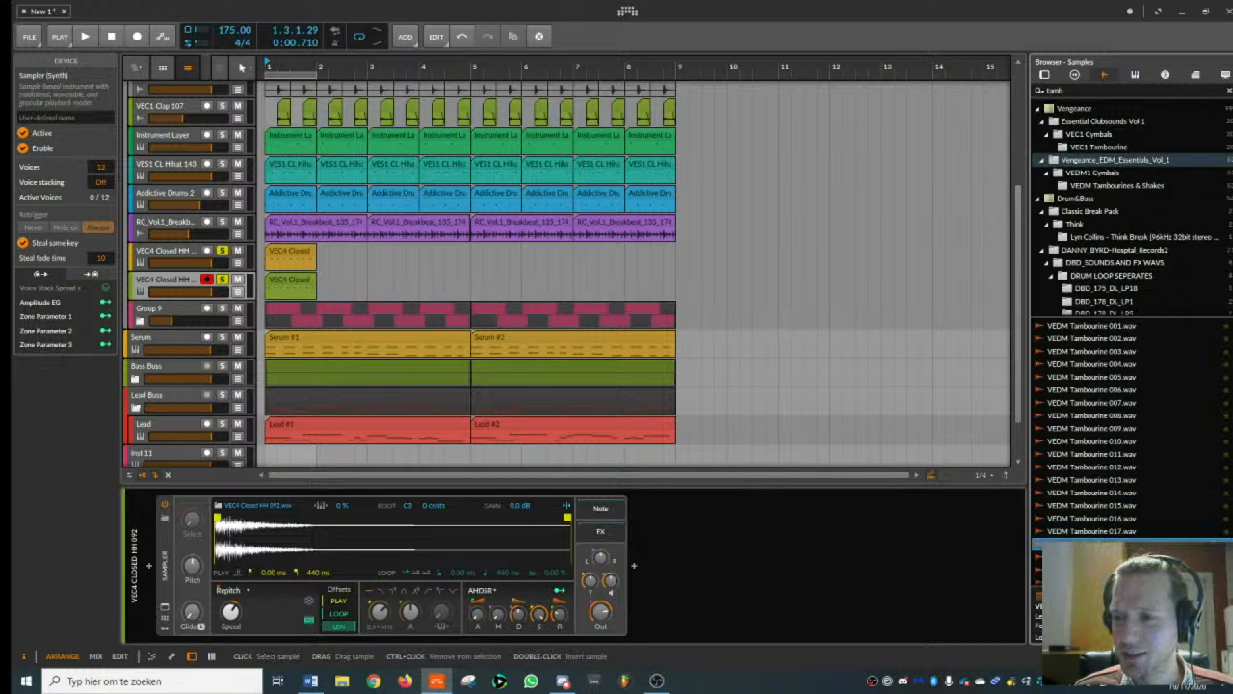
{"action": "left_click_drag", "start_coordinate": [1108, 544], "coordinate": [474, 532]}
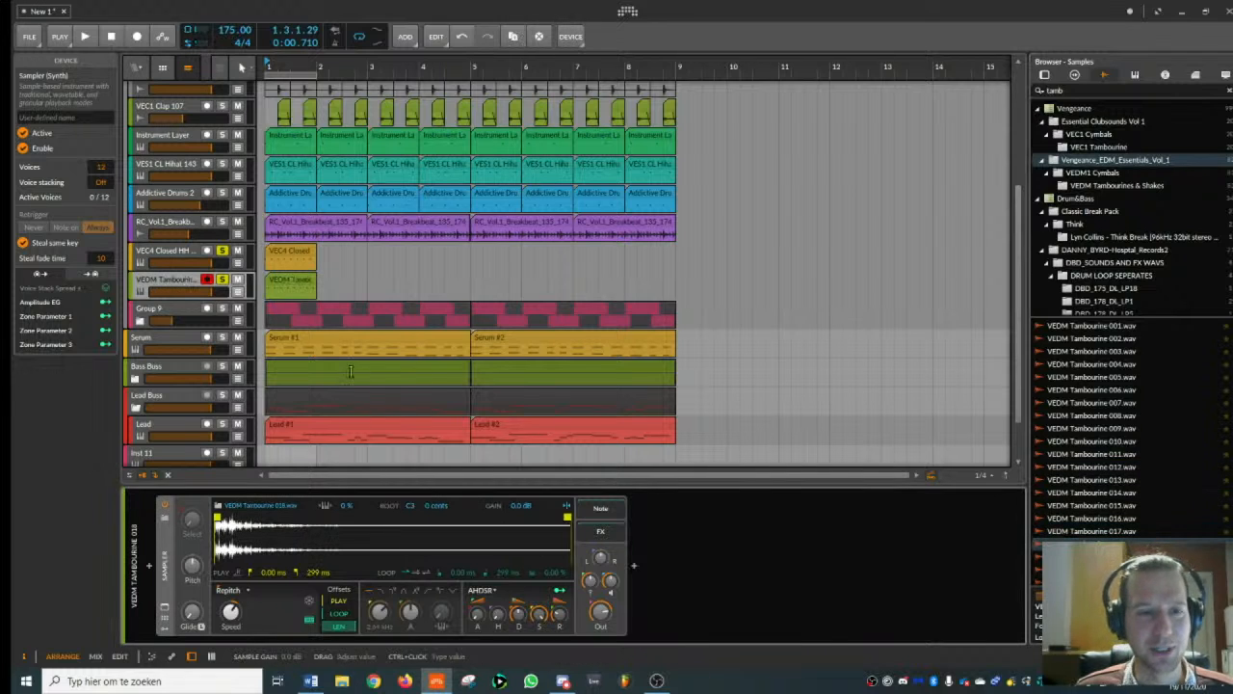
- Play bar 1 to hear the closed hi-hat and tambourine together, and select the tambourine clip
{"action": "key", "text": "space"}
{"action": "left_click", "coordinate": [189, 251]}
{"action": "key", "text": "space"}
{"action": "left_click", "coordinate": [189, 280]}
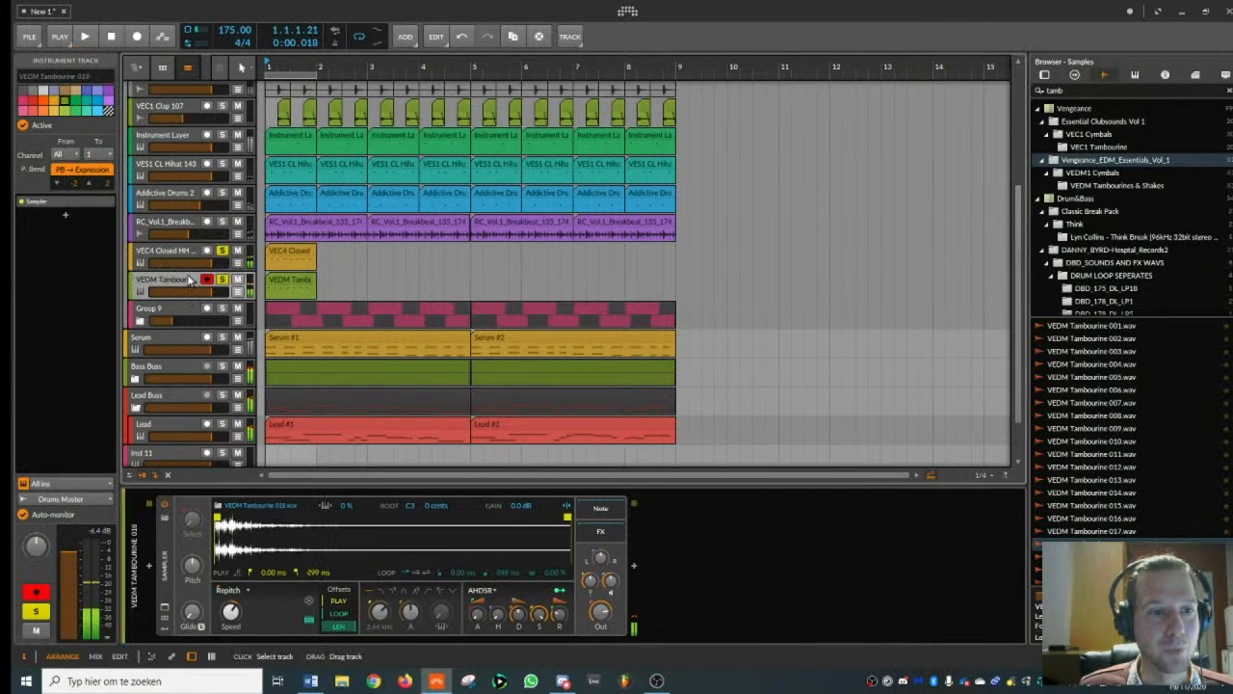
{"action": "left_click", "coordinate": [299, 283]}
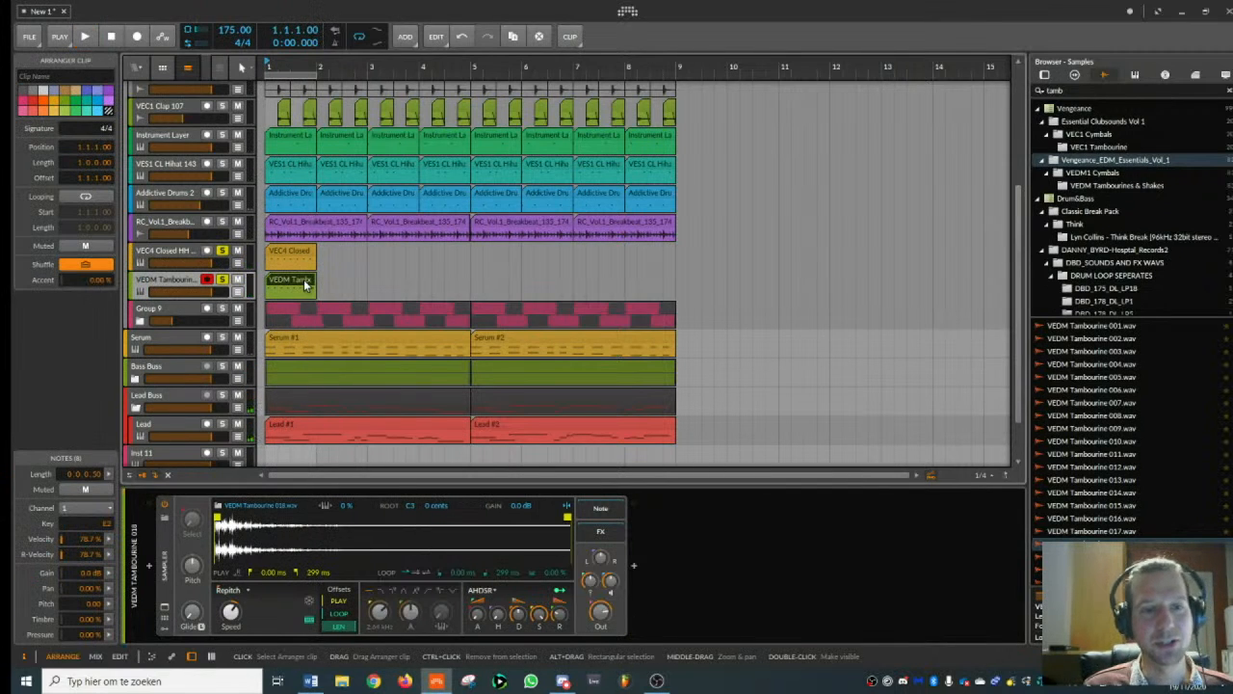
- Shorten the tambourine sample's playback to 47.7 ms and apply a high-pass filter at 1.40 kHz
{"action": "left_click_drag", "start_coordinate": [567, 518], "coordinate": [460, 518]}
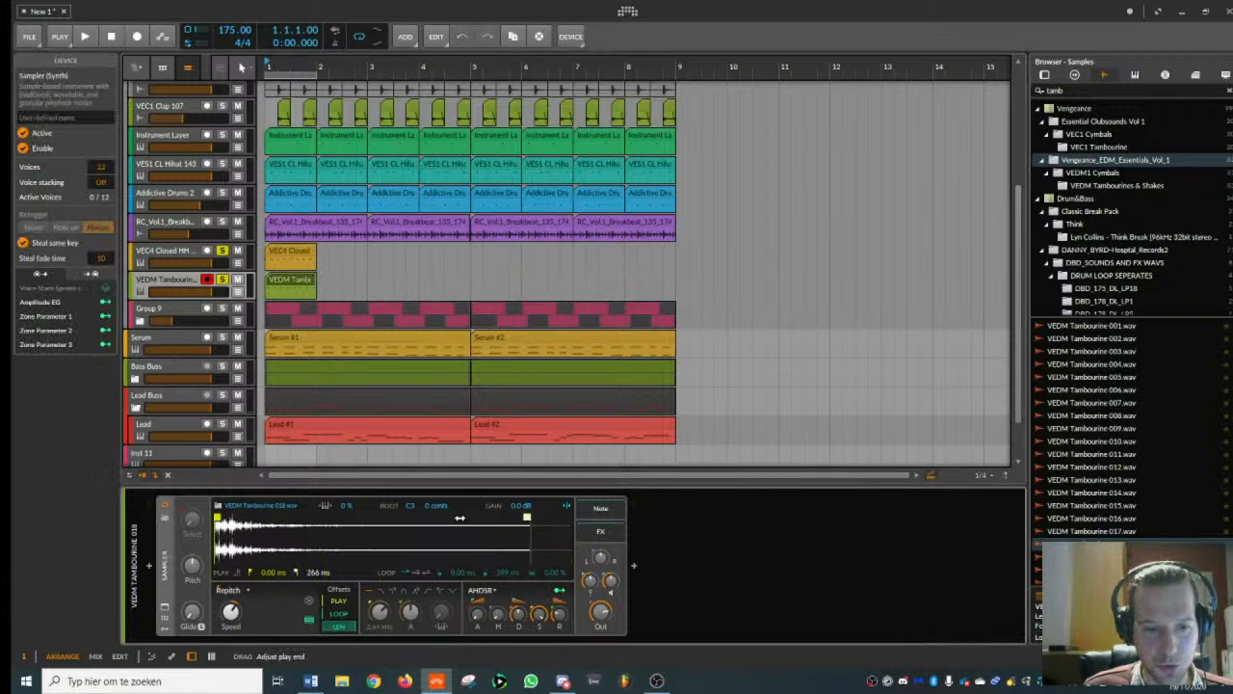
{"action": "left_click", "coordinate": [436, 599]}
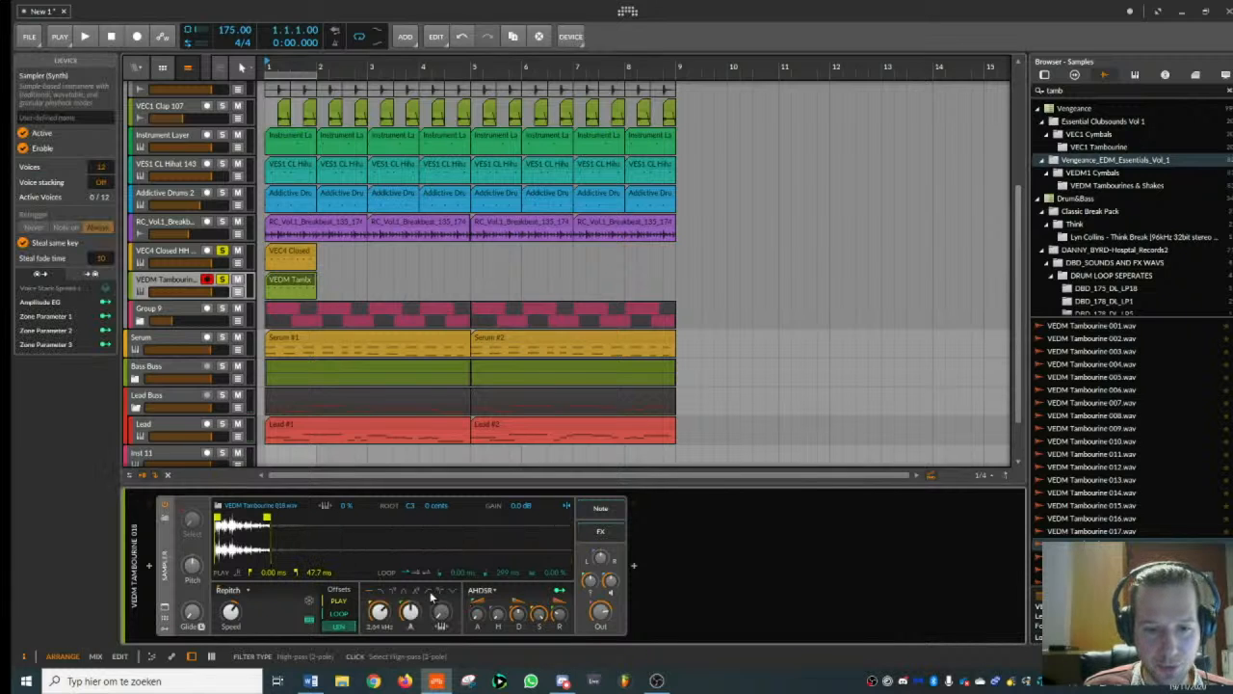
{"action": "left_click_drag", "start_coordinate": [380, 615], "coordinate": [380, 620]}
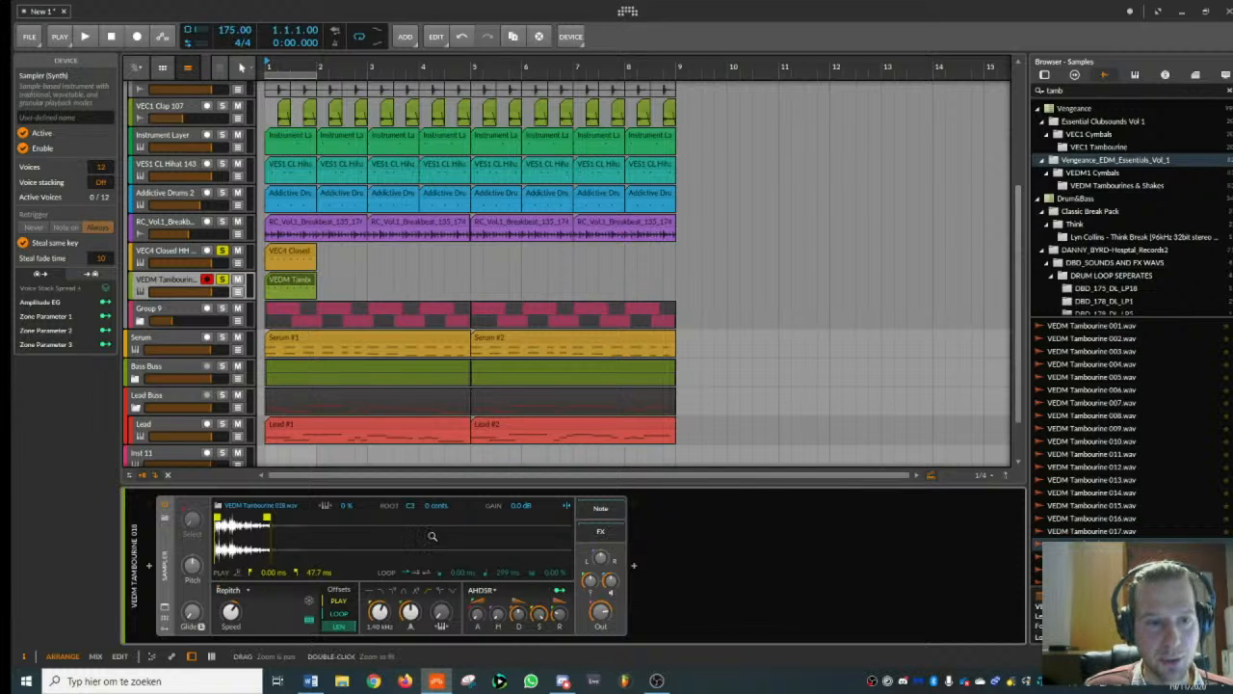
- Lower the tambourine track's volume to about -3.9 dB
{"action": "left_click_drag", "start_coordinate": [191, 291], "coordinate": [190, 291]}
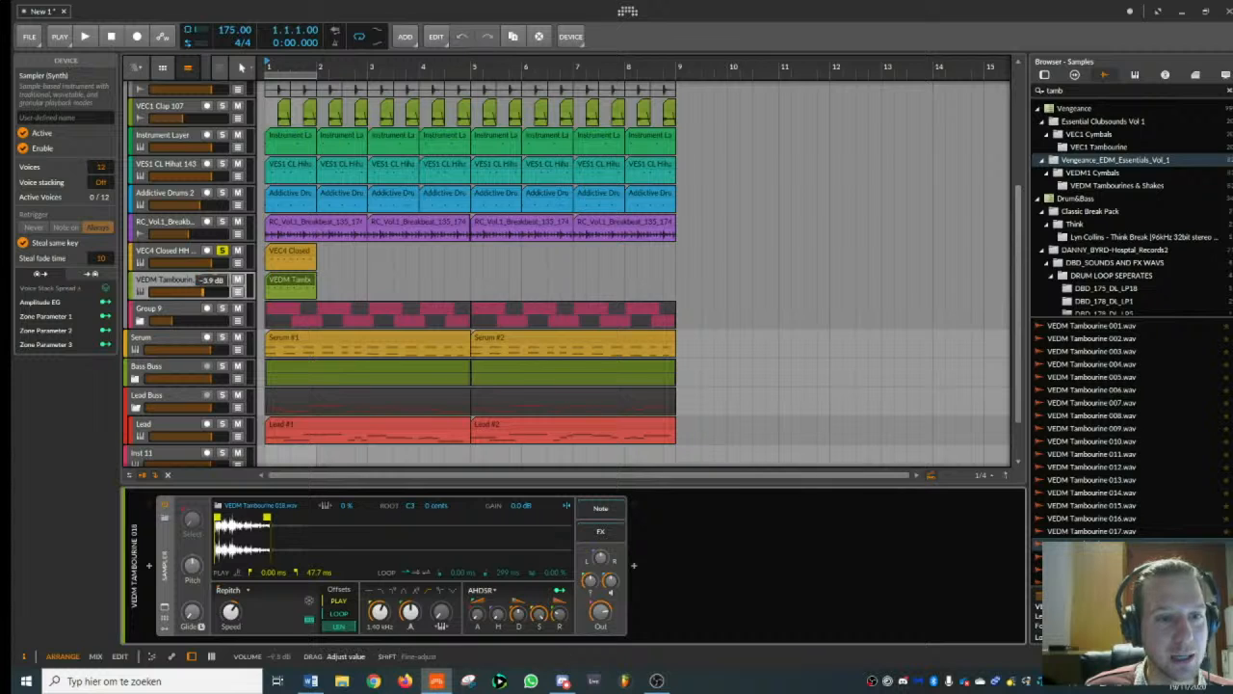
{"action": "left_click", "coordinate": [189, 282]}
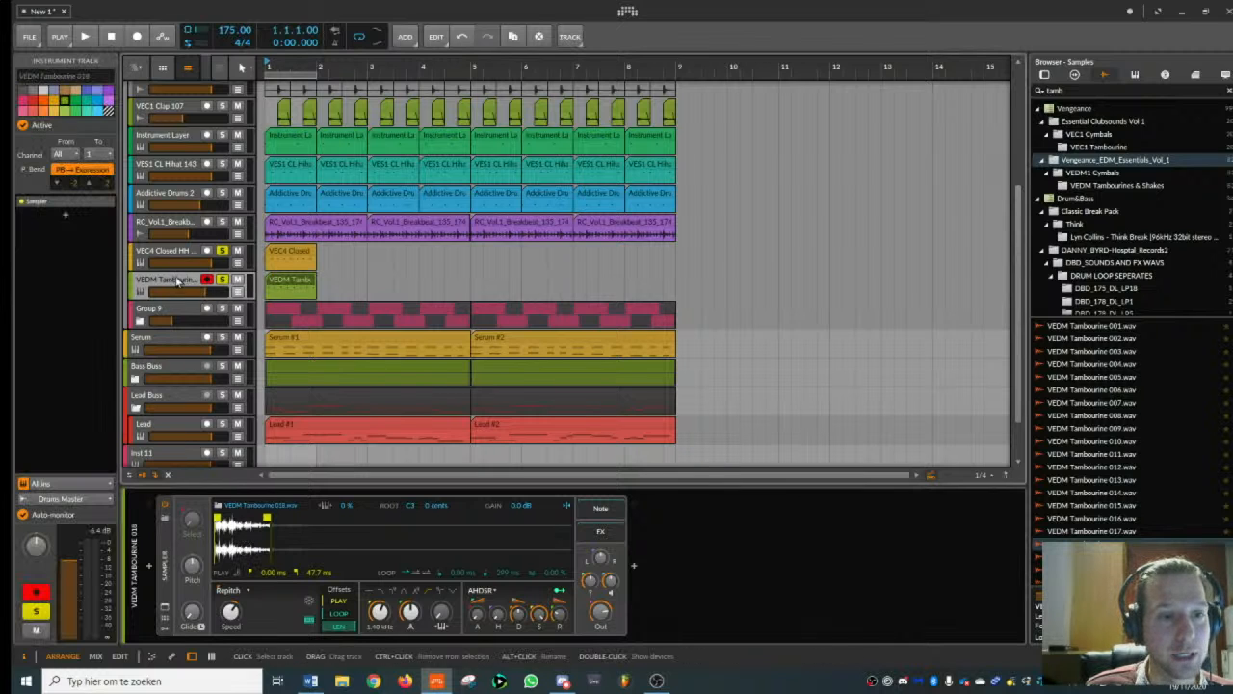
- Place the tambourine clip's E2 hits on the eighth-note positions and move its track above the closed hi-hat track
{"action": "mouse_move", "coordinate": [289, 281]}
{"action": "left_mouse_down"}
{"action": "mouse_move", "coordinate": [376, 255]}
{"action": "mouse_move", "coordinate": [280, 280]}
{"action": "left_mouse_up"}
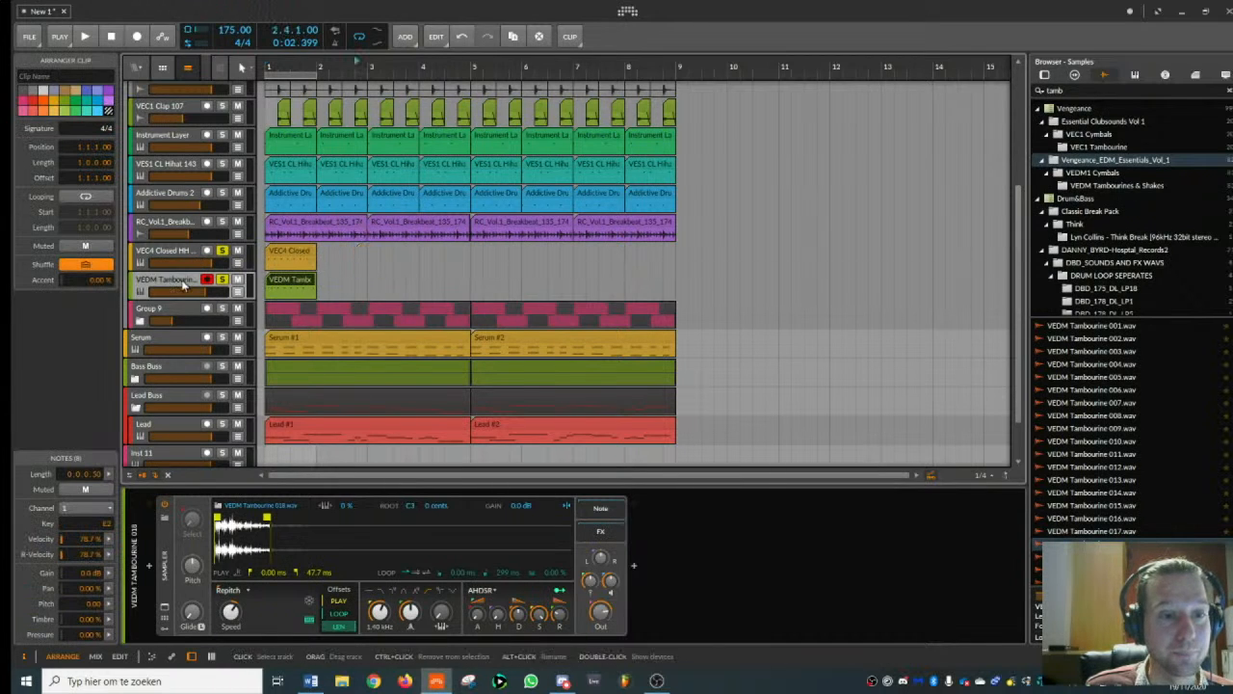
{"action": "left_click_drag", "start_coordinate": [183, 282], "coordinate": [186, 260]}
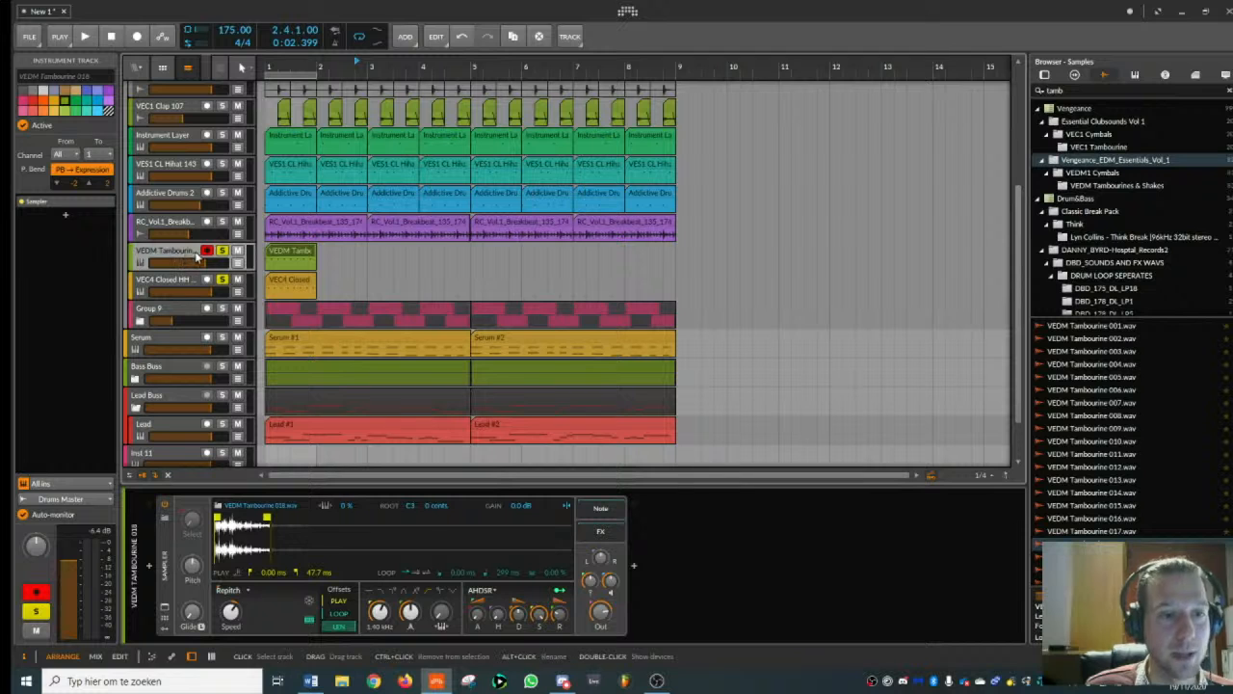
{"action": "left_click", "coordinate": [275, 254]}
{"action": "double_click", "coordinate": [275, 254]}
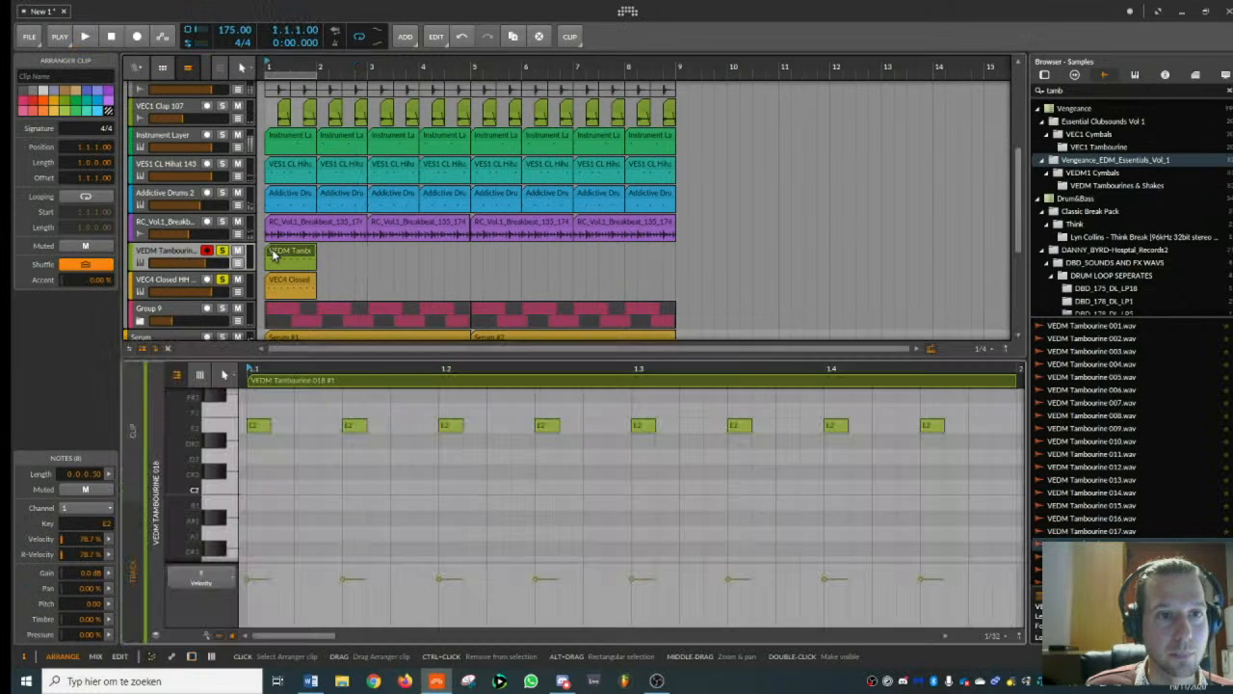
- During playback, lower the closed hi-hat track's volume and raise the tambourine track's volume to balance them
{"action": "key", "text": "space"}
{"action": "double_click", "coordinate": [185, 252]}
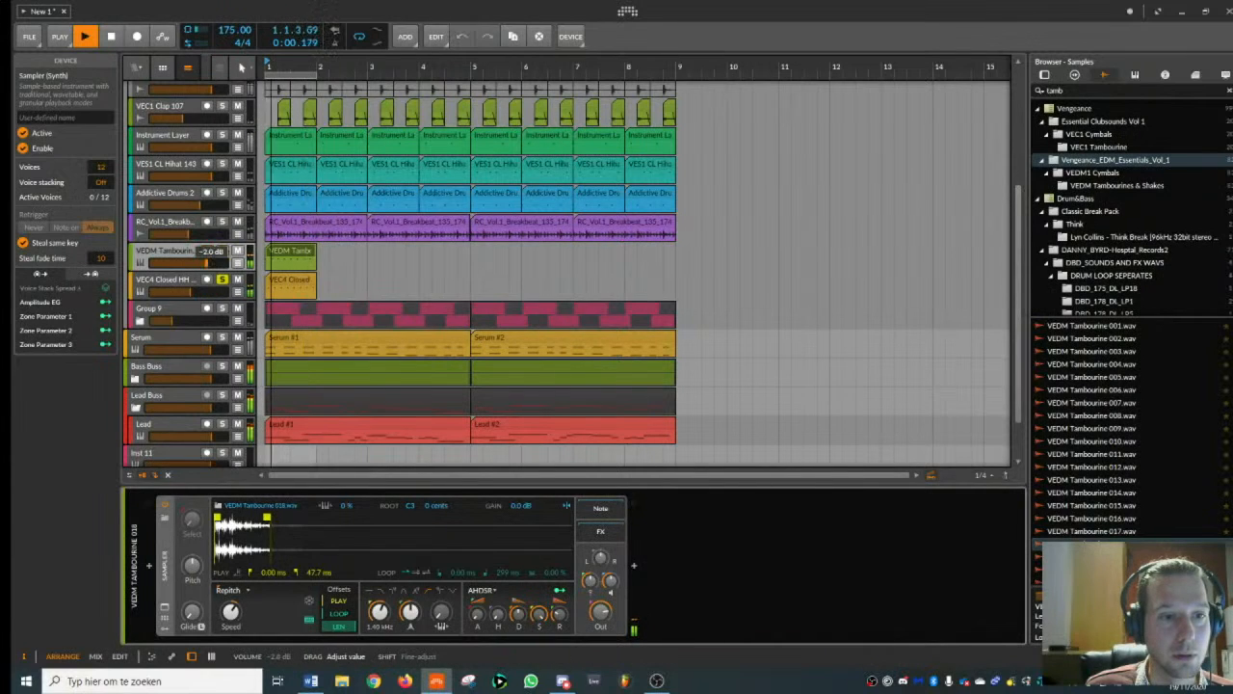
{"action": "key", "text": "space"}
- Enable the closed hi-hat Sampler's filter at 2.64 kHz and play both hi-hat layers
{"action": "left_click", "coordinate": [222, 280]}
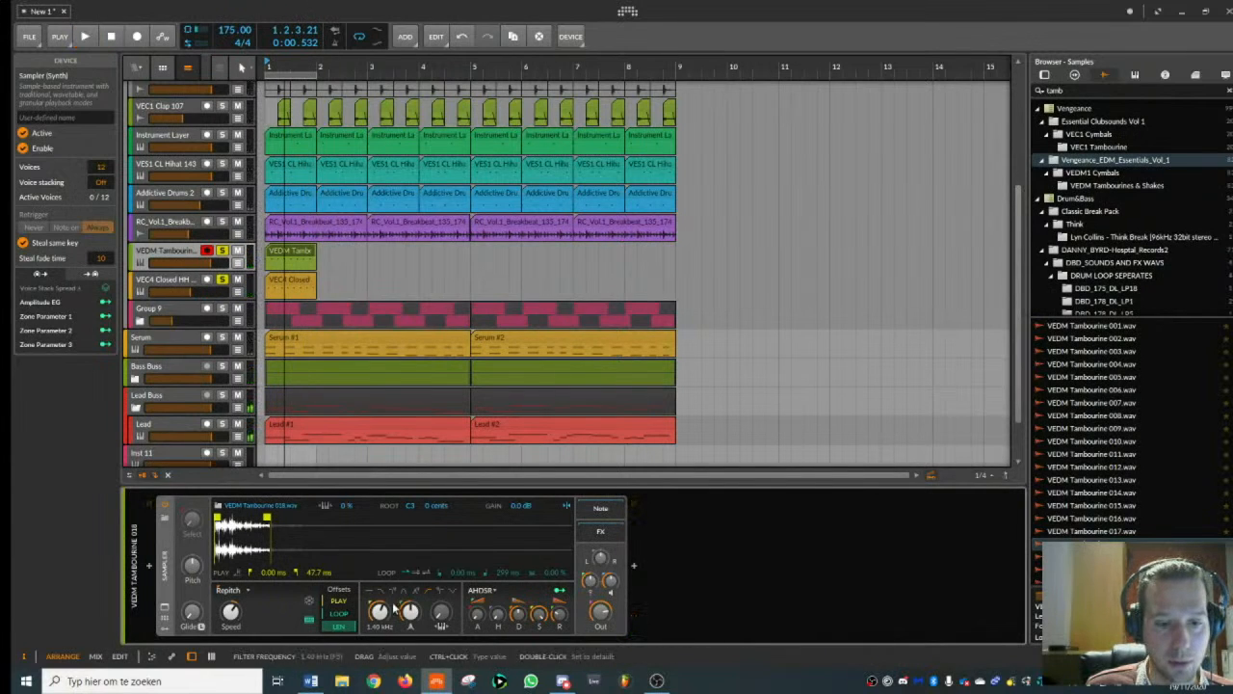
{"action": "left_click", "coordinate": [183, 283]}
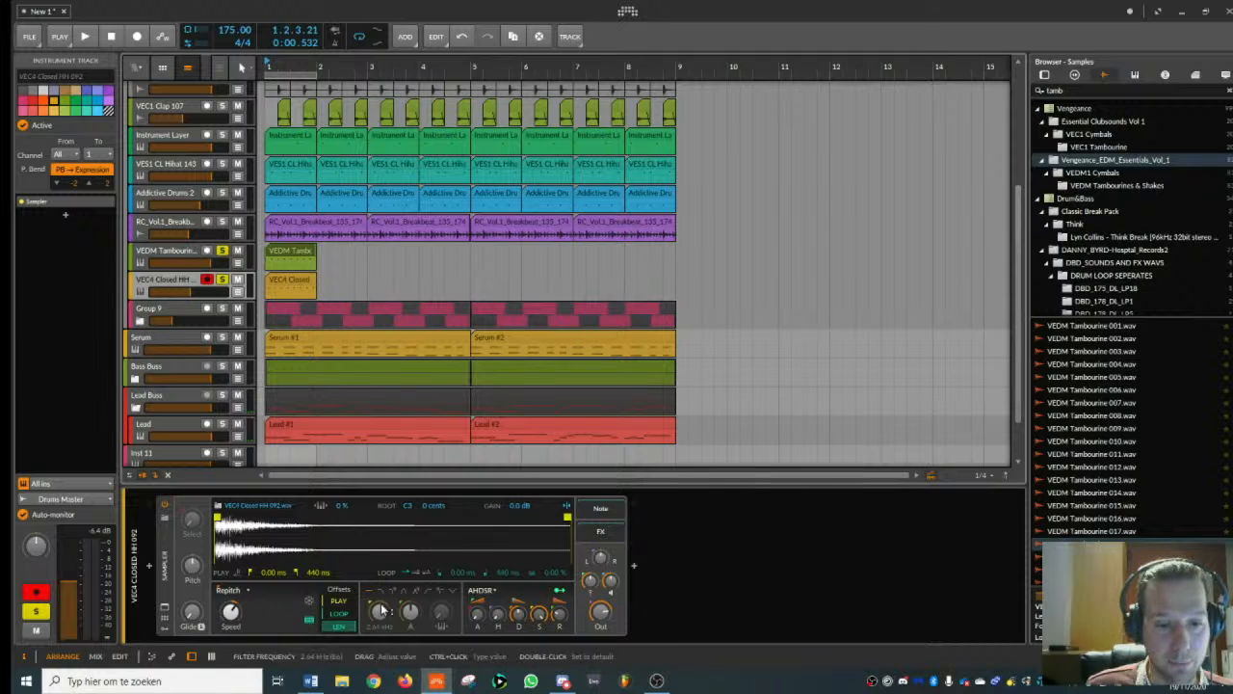
{"action": "key", "text": "space"}
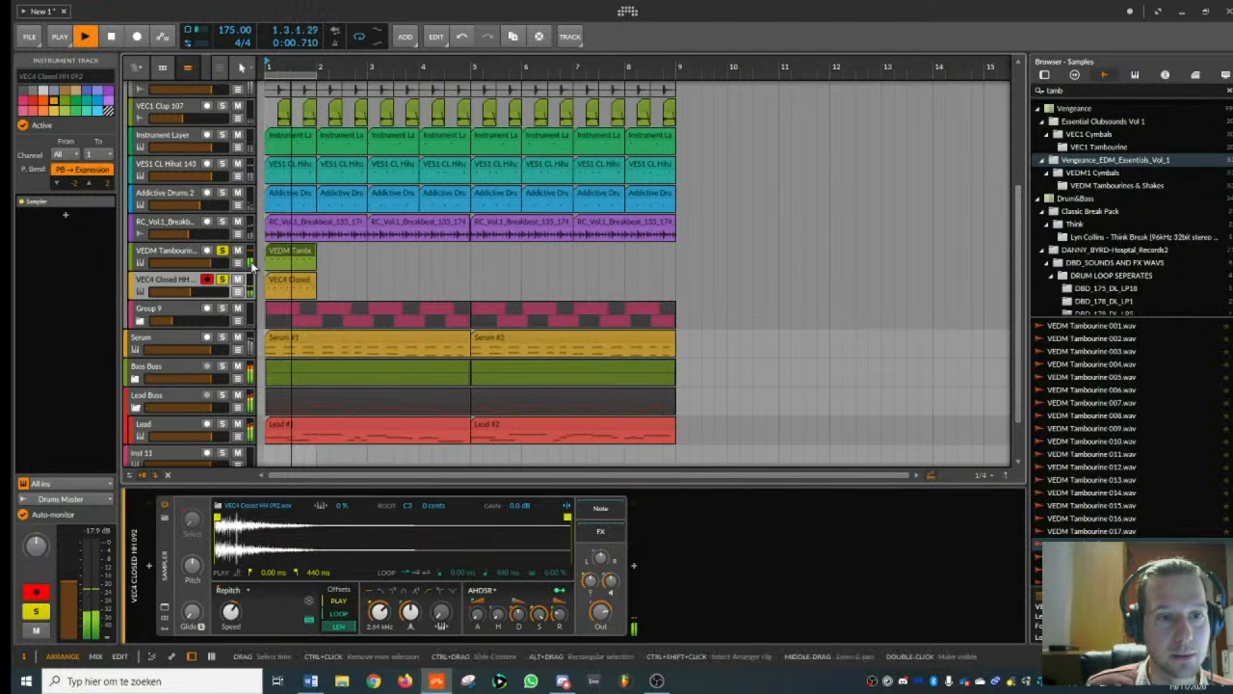
- Unsolo the tambourine and closed hi-hat tracks and combine them into a group track
{"action": "left_click", "coordinate": [224, 251]}
{"action": "left_click", "coordinate": [223, 280]}
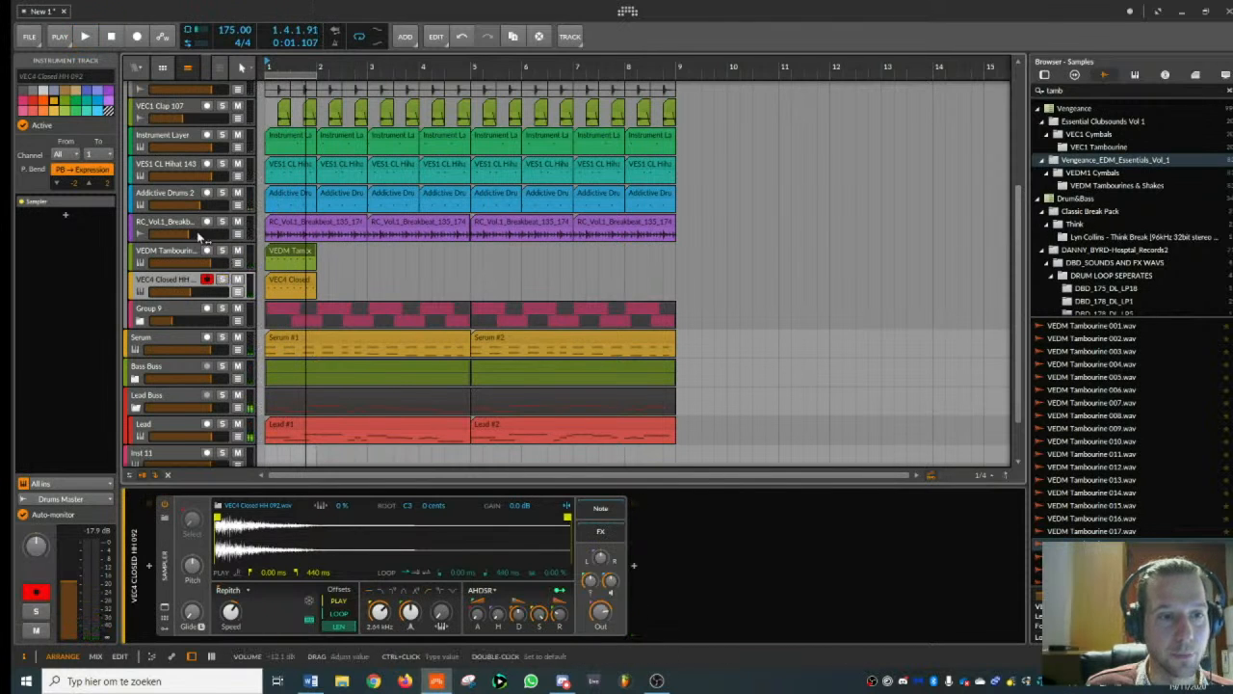
{"action": "left_click", "coordinate": [195, 253]}
{"action": "left_click", "coordinate": [192, 277]}
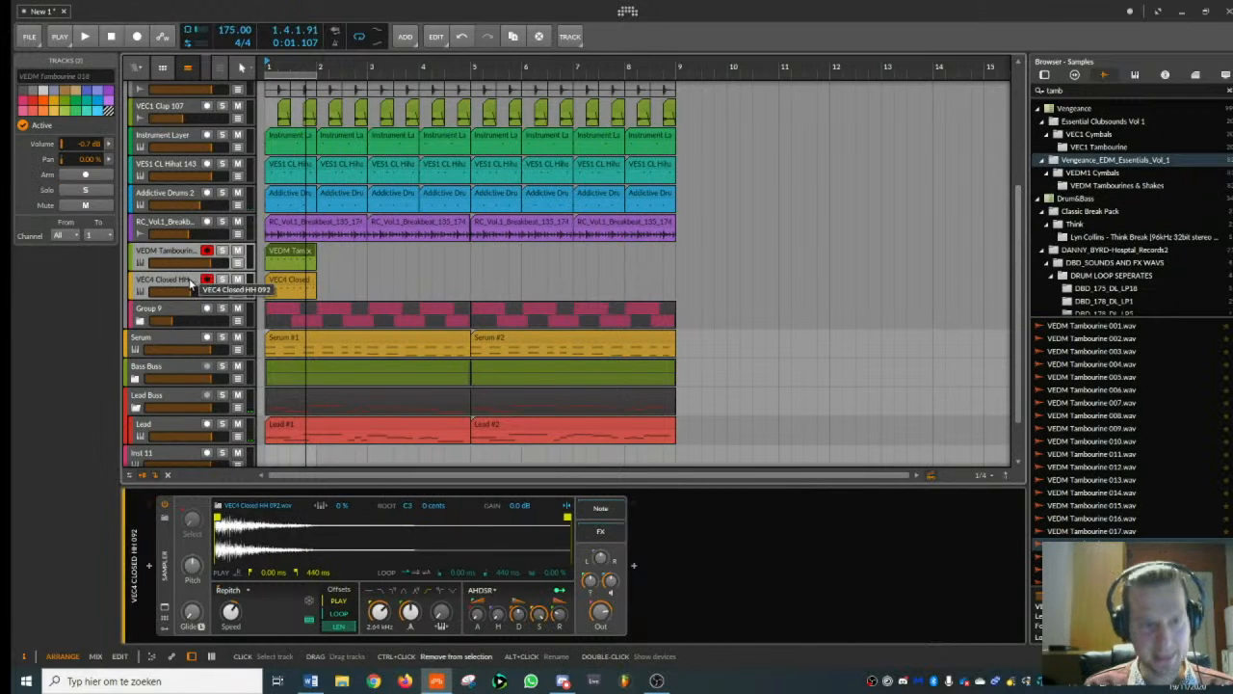
{"action": "key", "text": "ctrl+g"}
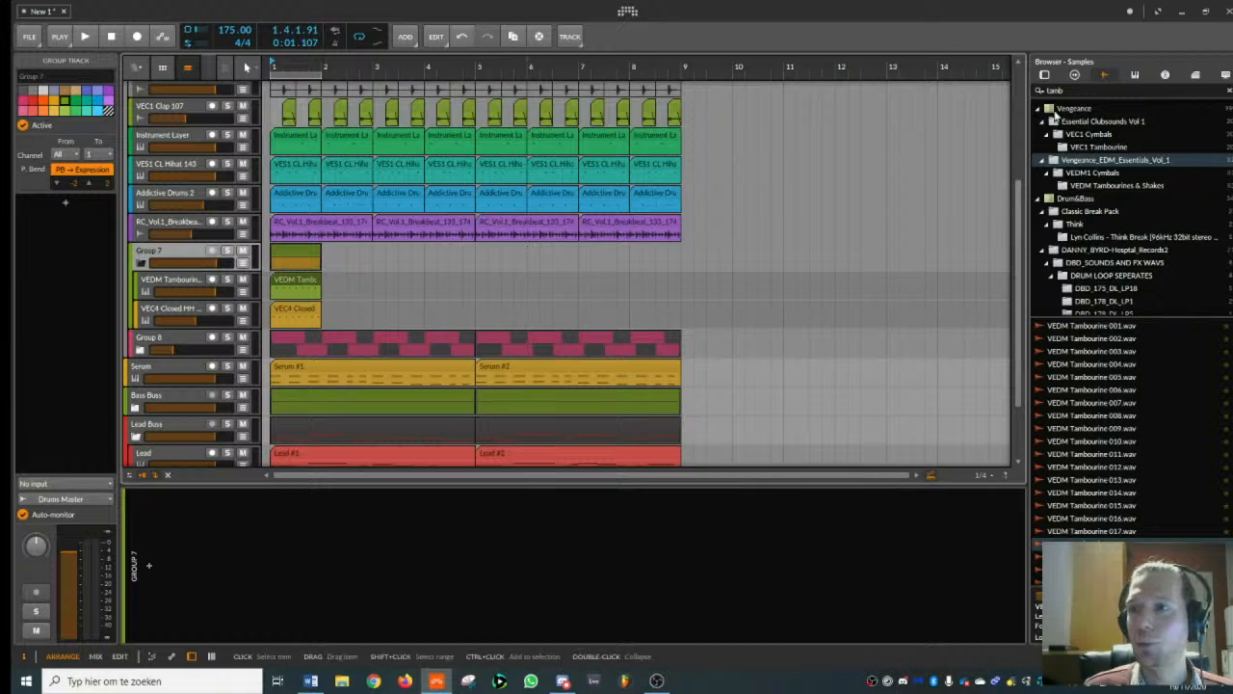
- Search the devices for "lfo" and add the LFOTool_x64 plug-in to the new hi-hat group
{"action": "left_click_drag", "start_coordinate": [1065, 90], "coordinate": [955, 98]}
{"action": "type", "text": "lfo"}
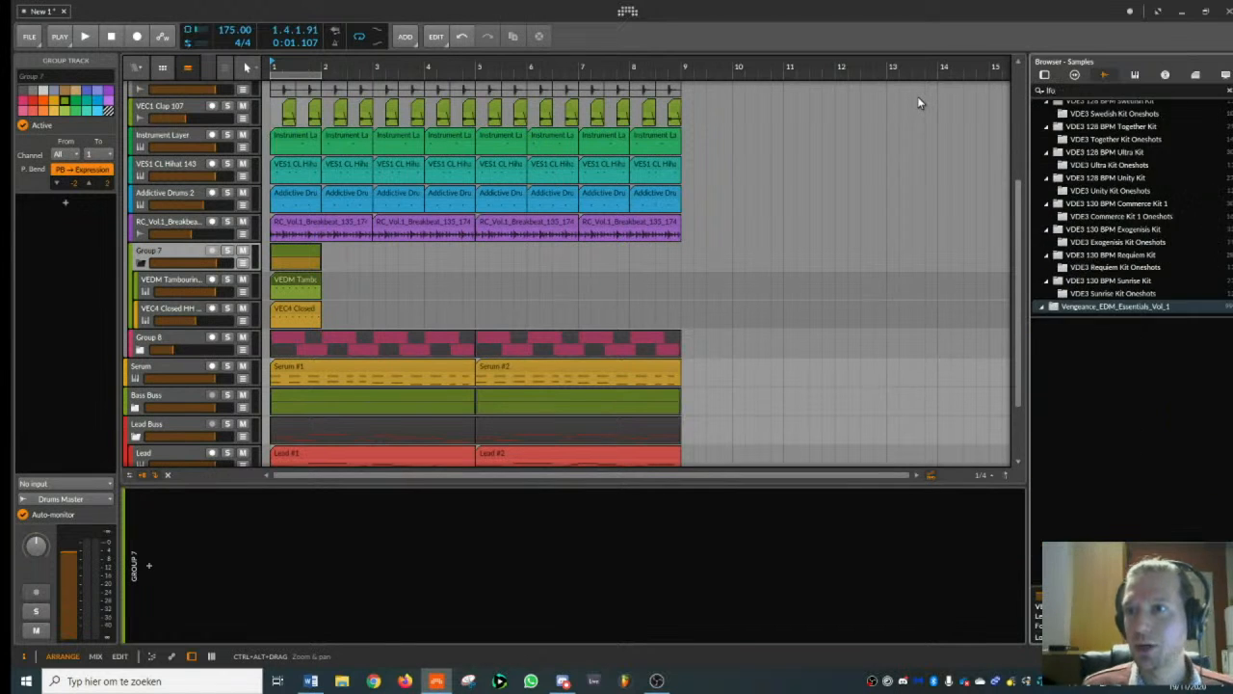
{"action": "left_click", "coordinate": [1044, 74]}
{"action": "double_click", "coordinate": [1070, 325]}
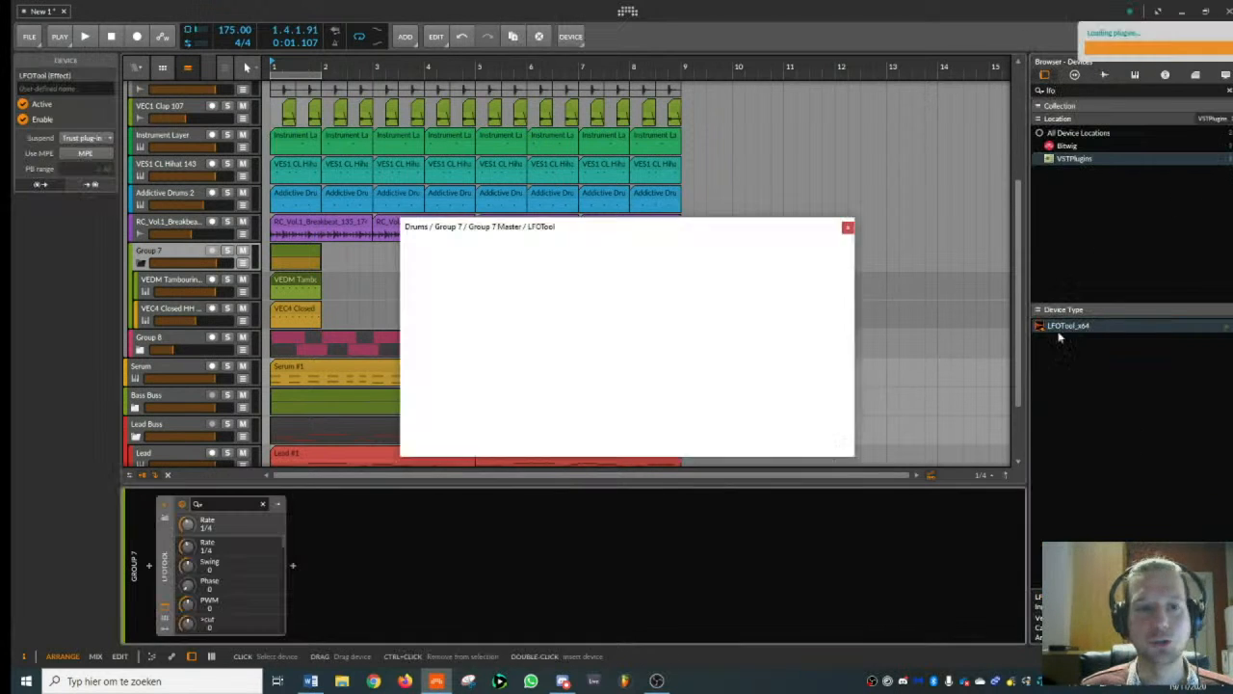
{"action": "left_click", "coordinate": [175, 250]}
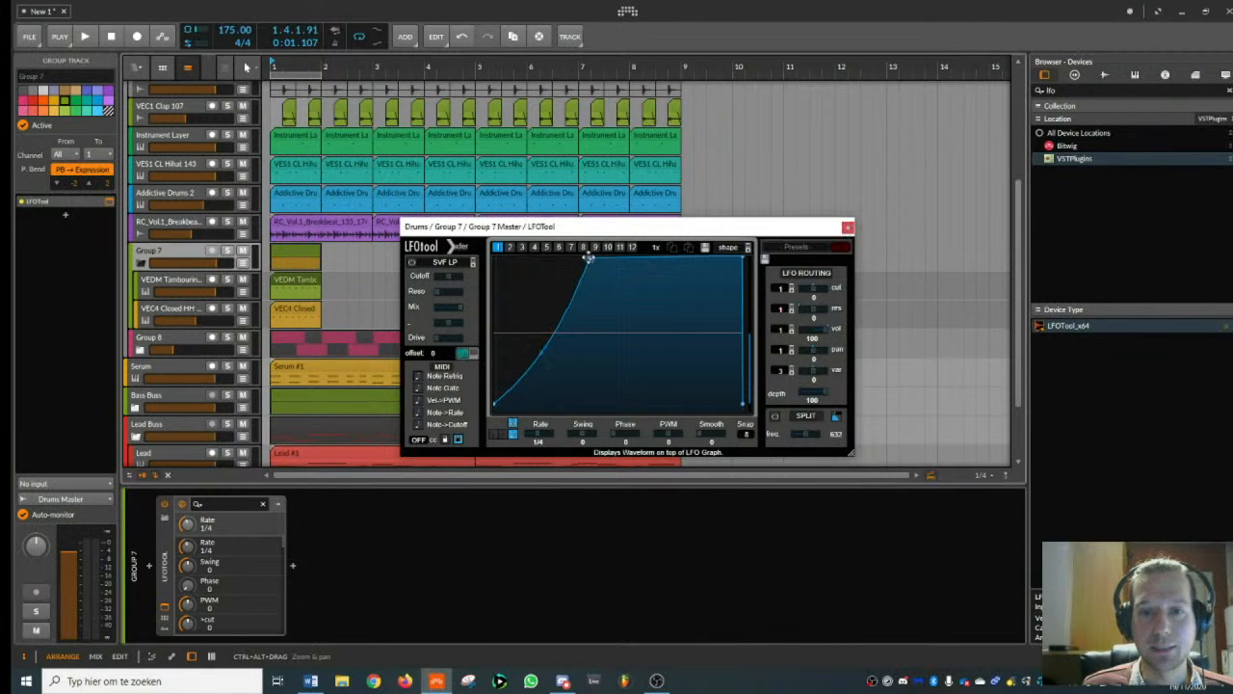
- Load the HatGroove preset from the Tom presets in LFOTool and close the plug-in window
{"action": "left_click", "coordinate": [798, 248]}
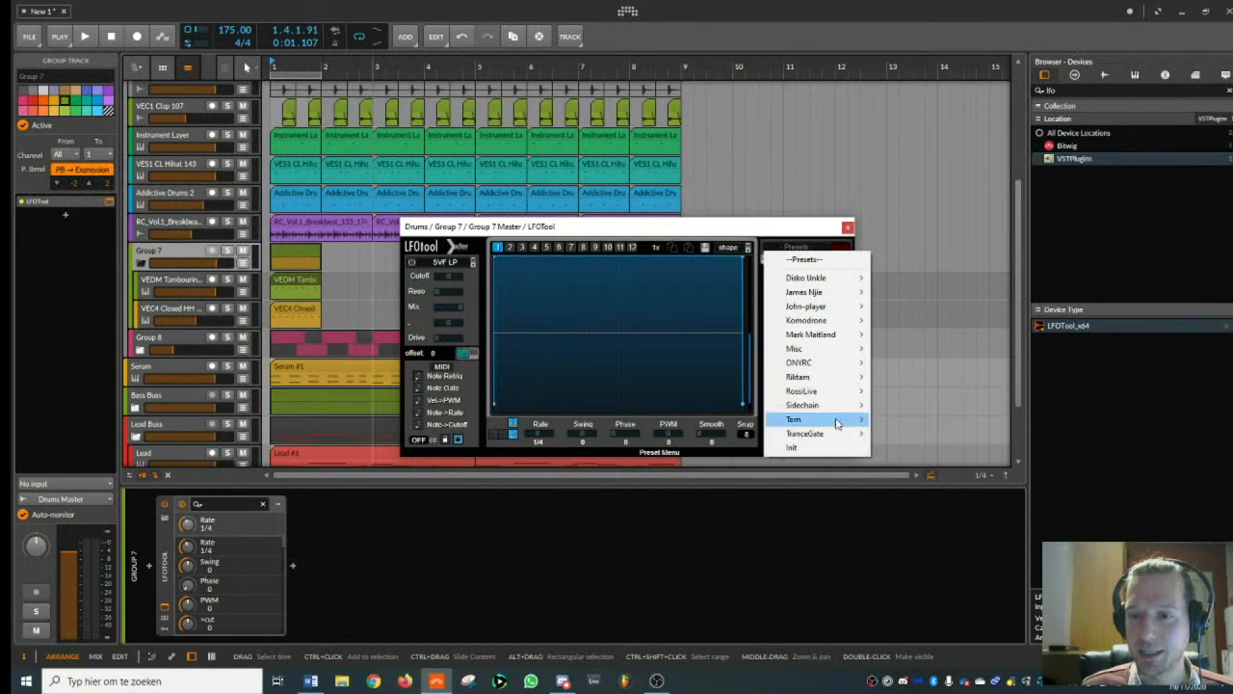
{"action": "mouse_move", "coordinate": [838, 422]}
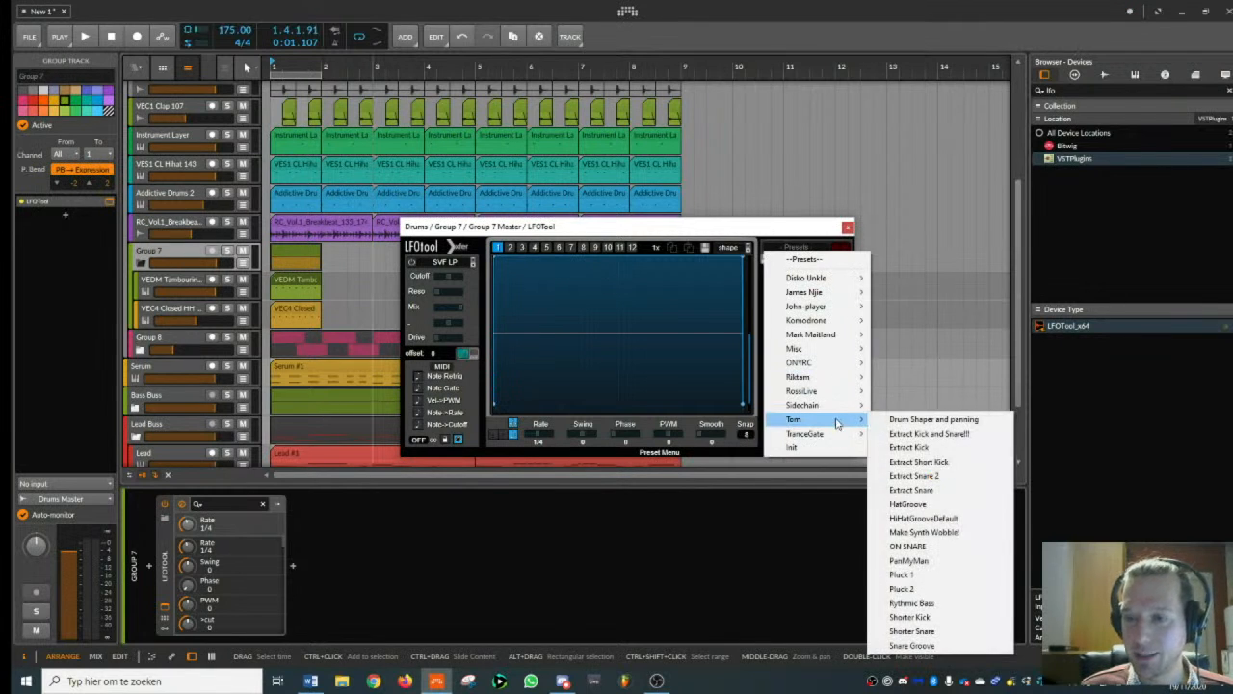
{"action": "left_click", "coordinate": [934, 504]}
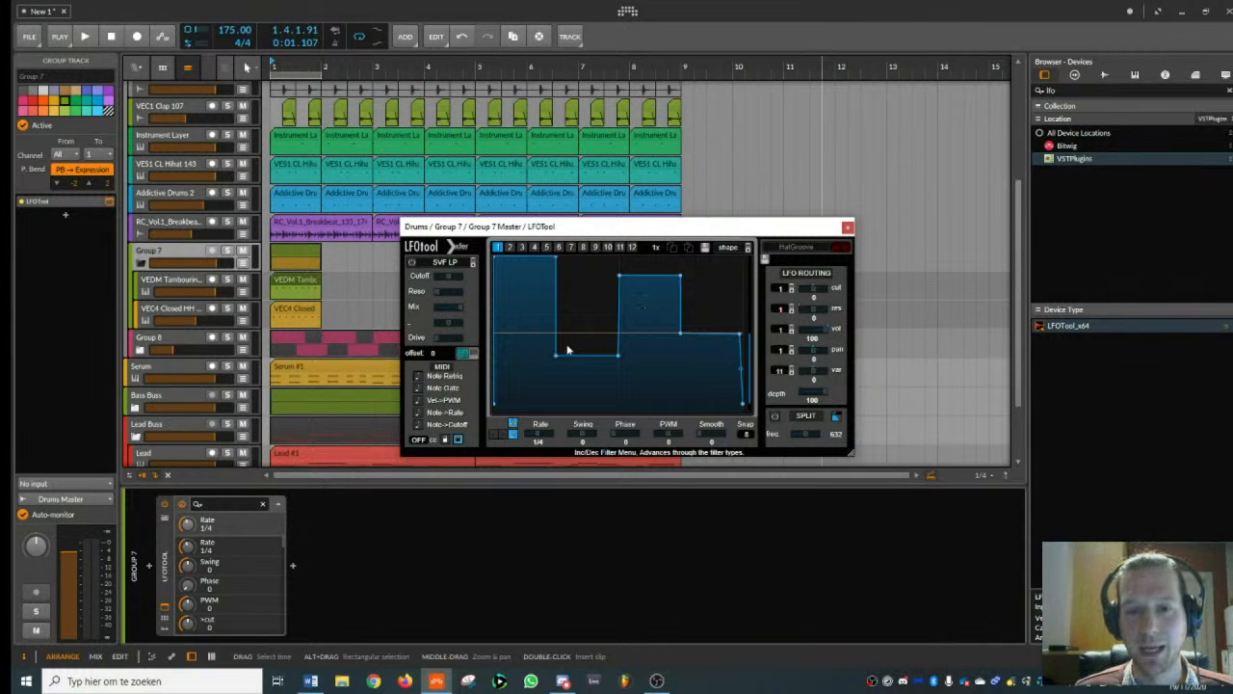
{"action": "left_click", "coordinate": [847, 227]}
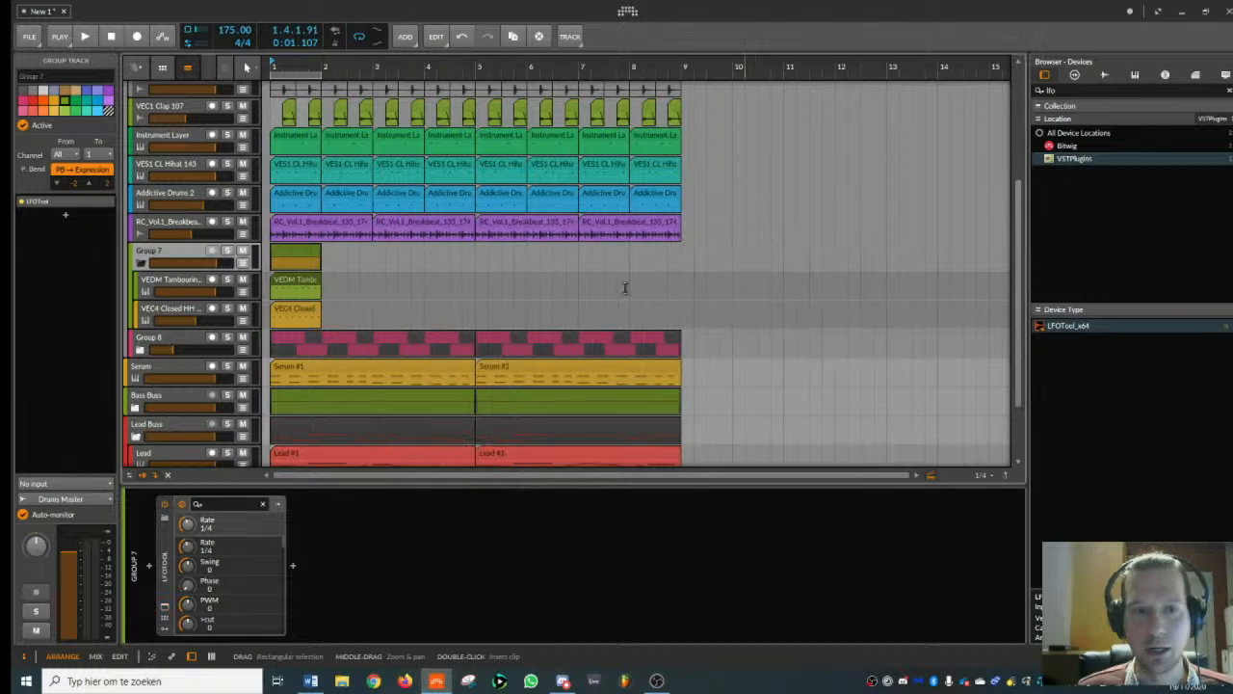
- Play the beat while muting and unmuting the hi-hat group to compare it with and without the layer
{"action": "key", "text": "space"}
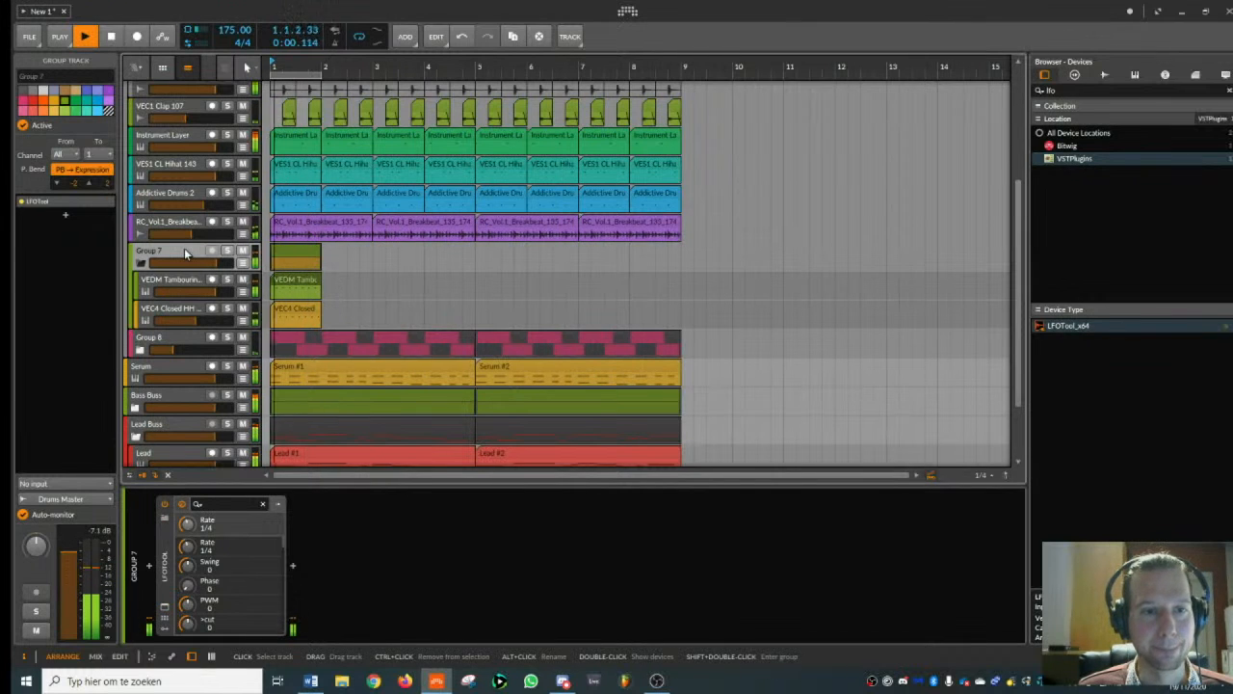
{"action": "key", "text": "space"}
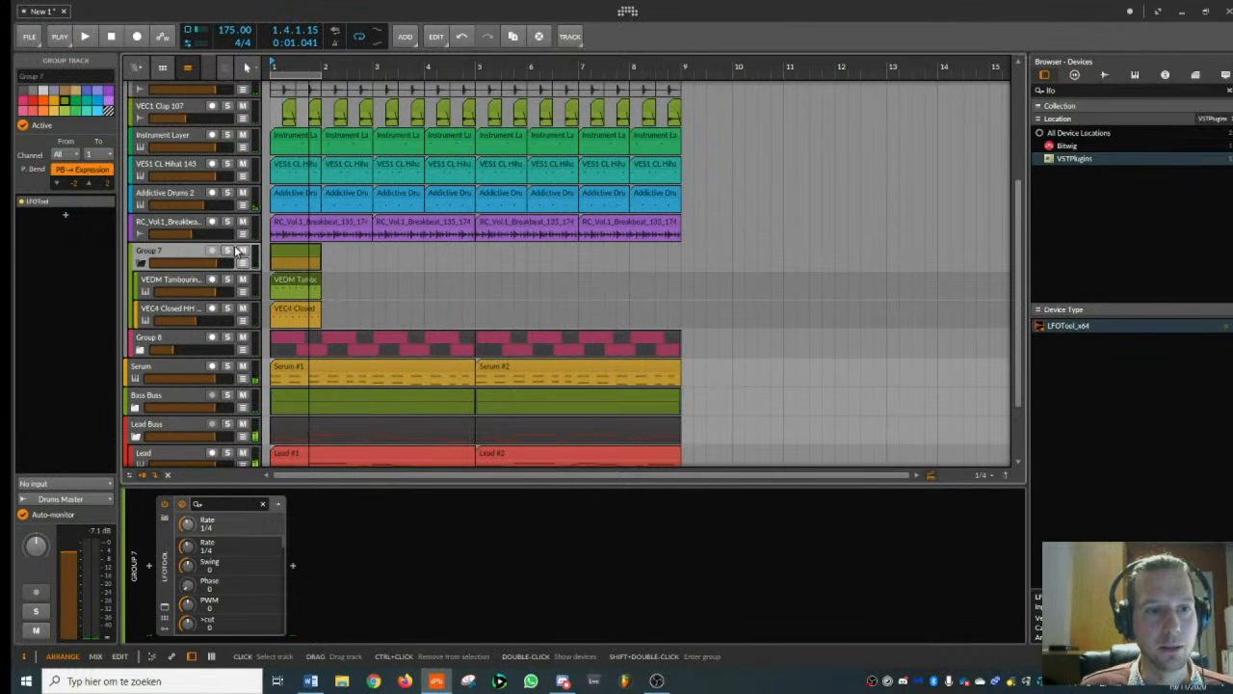
{"action": "left_click", "coordinate": [243, 251]}
{"action": "key", "text": "space"}
{"action": "left_click", "coordinate": [243, 252]}
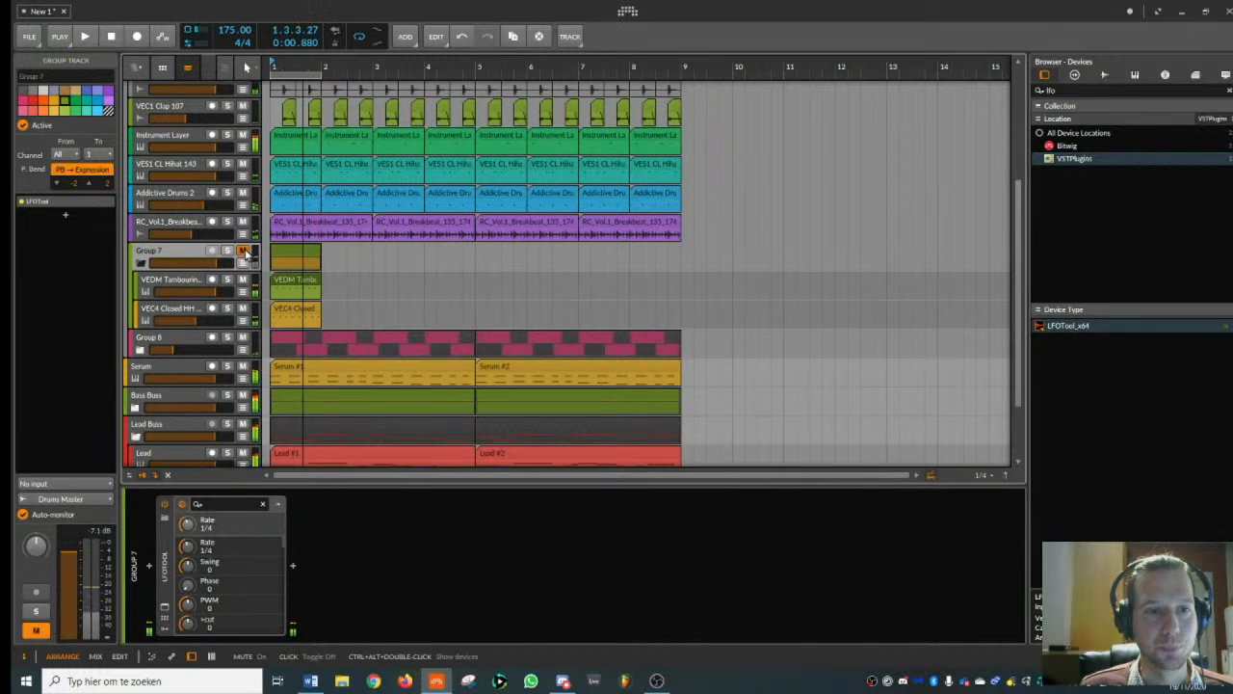
- Stop playback, move the hi-hat group's one-bar clip to bar 5 and duplicate it to fill bars 5 to 8
{"action": "key", "text": "space"}
{"action": "left_click_drag", "start_coordinate": [289, 256], "coordinate": [486, 260]}
{"action": "key", "text": "ctrl+d"}
{"action": "key", "text": "ctrl+d"}
{"action": "key", "text": "ctrl+d"}
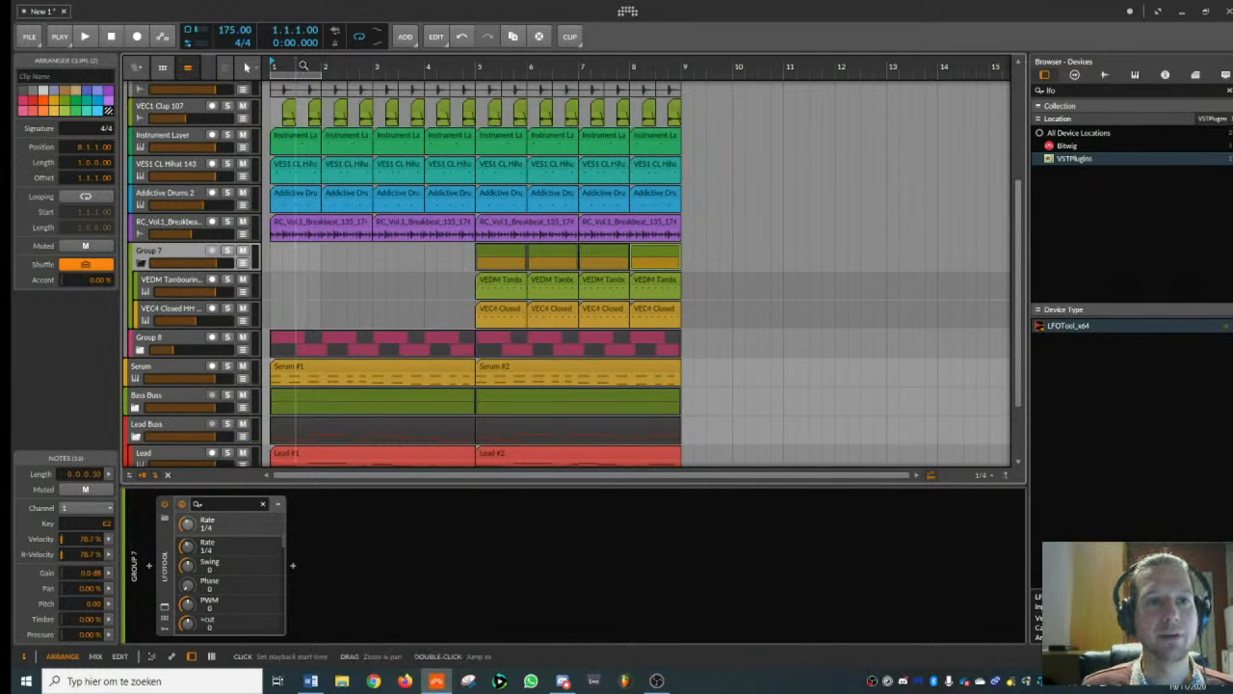
- Collapse the hi-hat group's child tracks and briefly play the beat from bar 1
{"action": "left_click_drag", "start_coordinate": [296, 64], "coordinate": [306, 104]}
{"action": "left_click", "coordinate": [141, 263]}
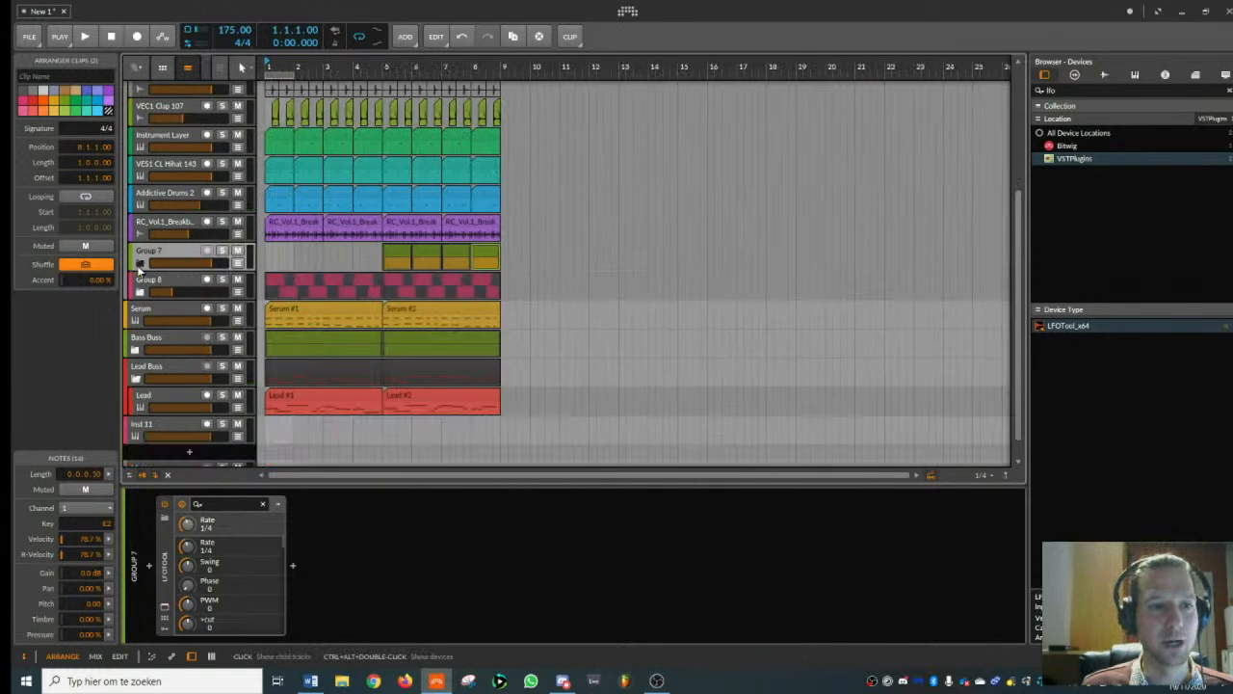
{"action": "key", "text": "space"}
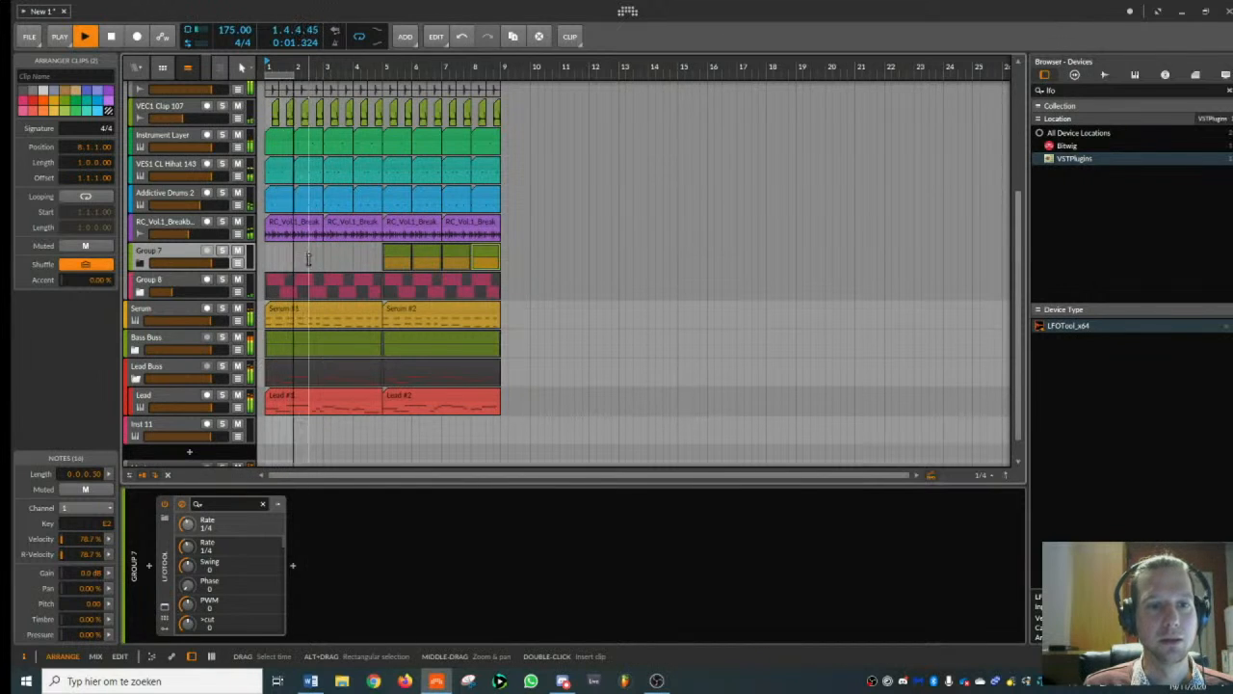
{"action": "key", "text": "space"}
- Extend the loop region across bars 1 to 8 and lower the hi-hat group's volume during playback
{"action": "left_click", "coordinate": [361, 40]}
{"action": "key", "text": "space"}
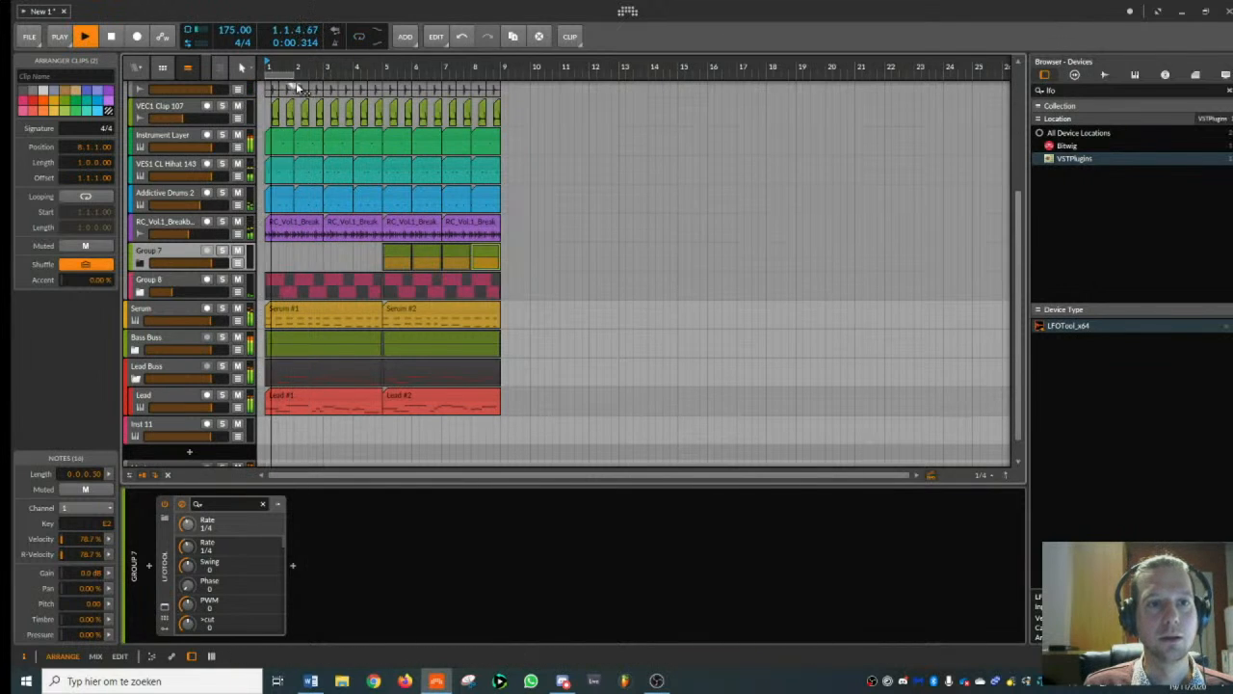
{"action": "left_click_drag", "start_coordinate": [294, 76], "coordinate": [498, 88]}
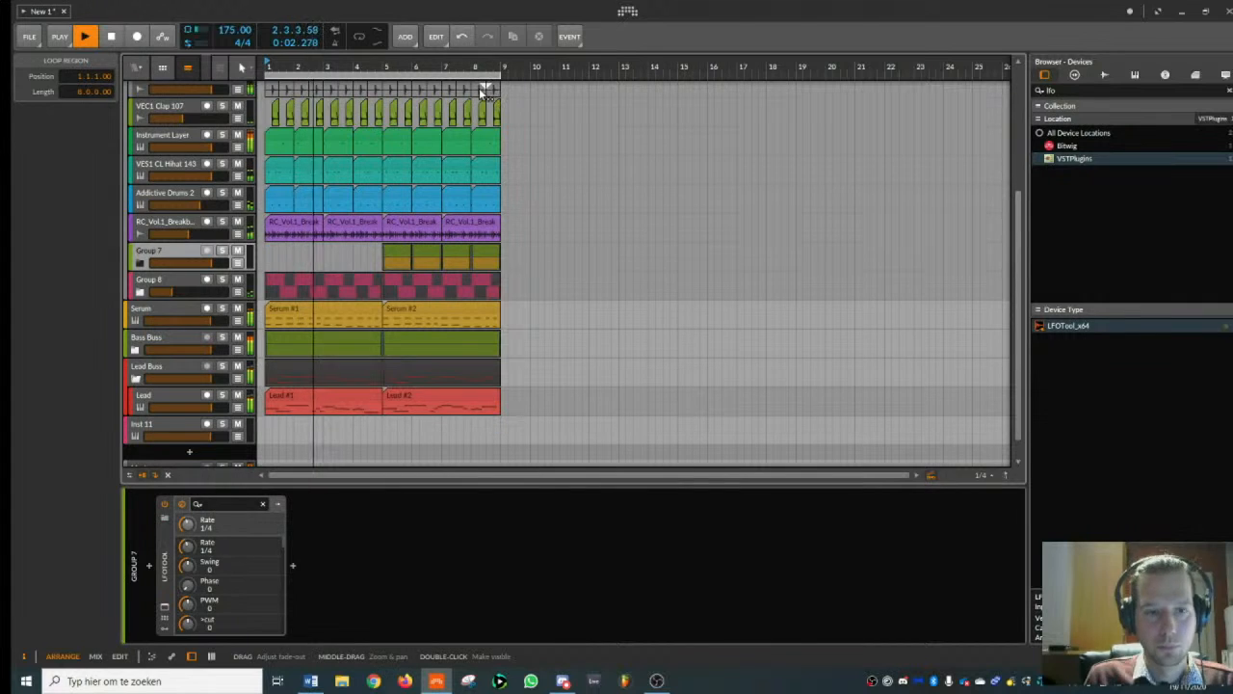
{"action": "left_click", "coordinate": [196, 253]}
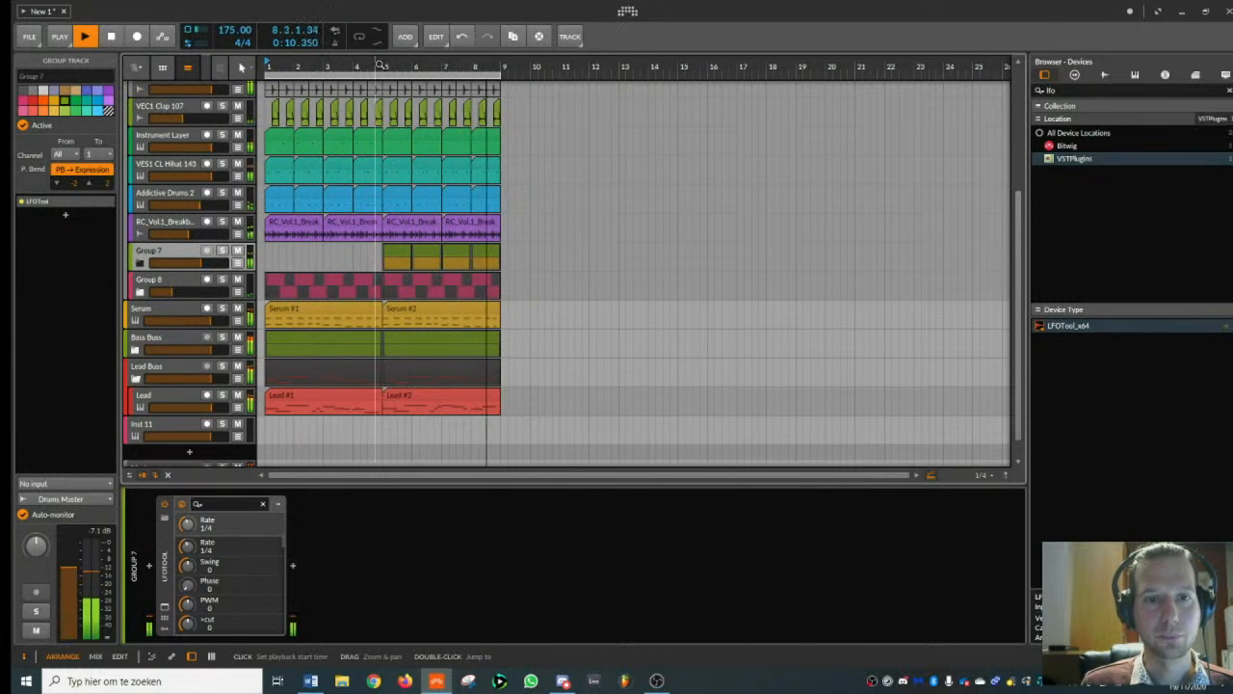
{"action": "key", "text": "space"}
- Select bars 1 to 8 across all tracks with the Time tool and duplicate them to bars 9 to 16
{"action": "right_click", "coordinate": [307, 68]}
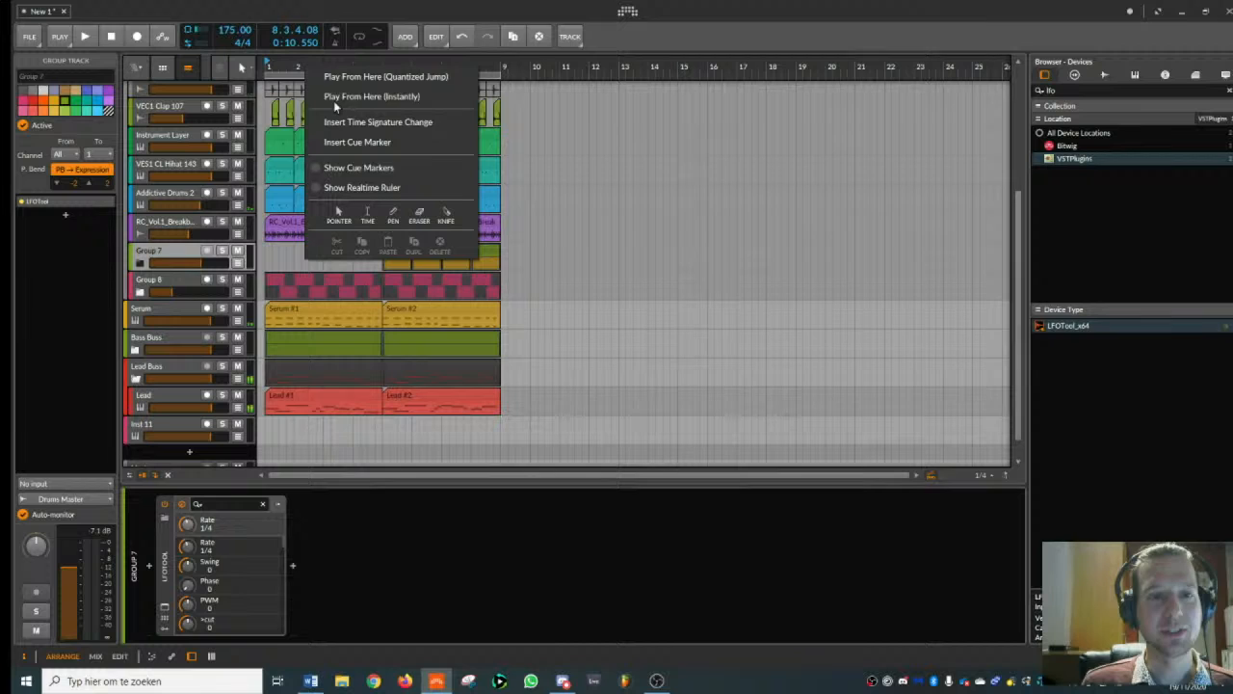
{"action": "left_click", "coordinate": [368, 218]}
{"action": "left_click_drag", "start_coordinate": [266, 69], "coordinate": [500, 100]}
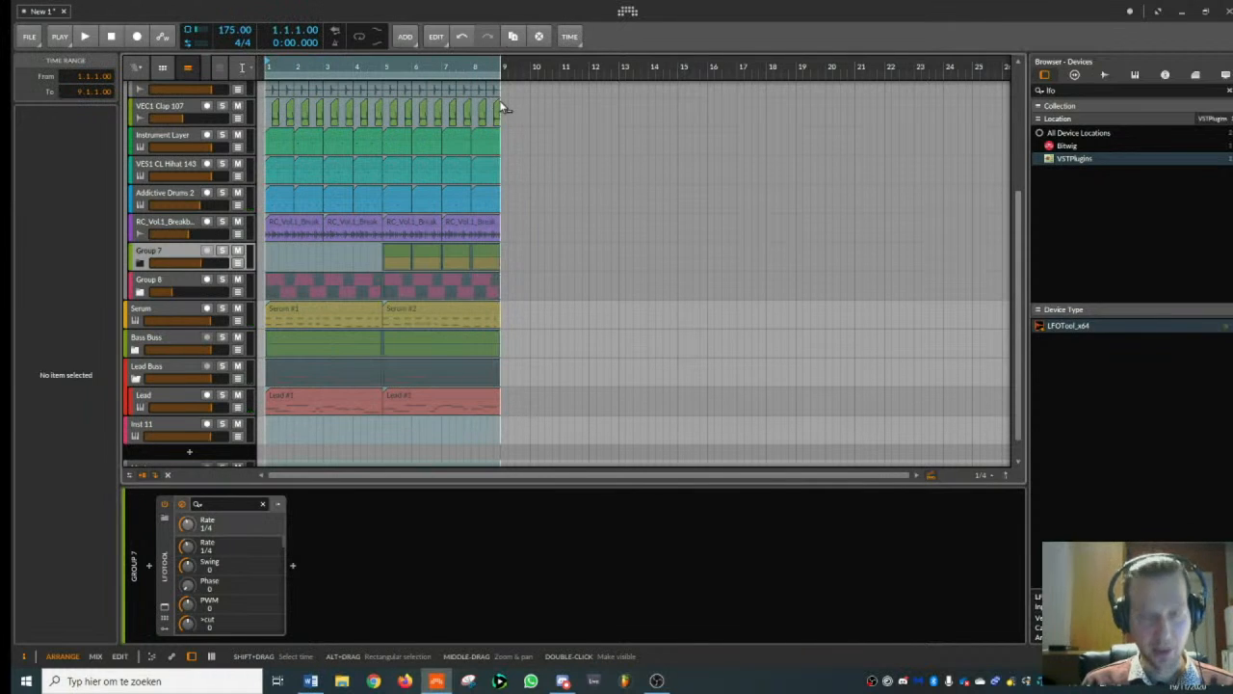
{"action": "key", "text": "ctrl+d"}
- Move the hi-hat group's clips from bars 5 to 8 to bars 9 to 12 and switch back to the Pointer tool
{"action": "left_click", "coordinate": [540, 257]}
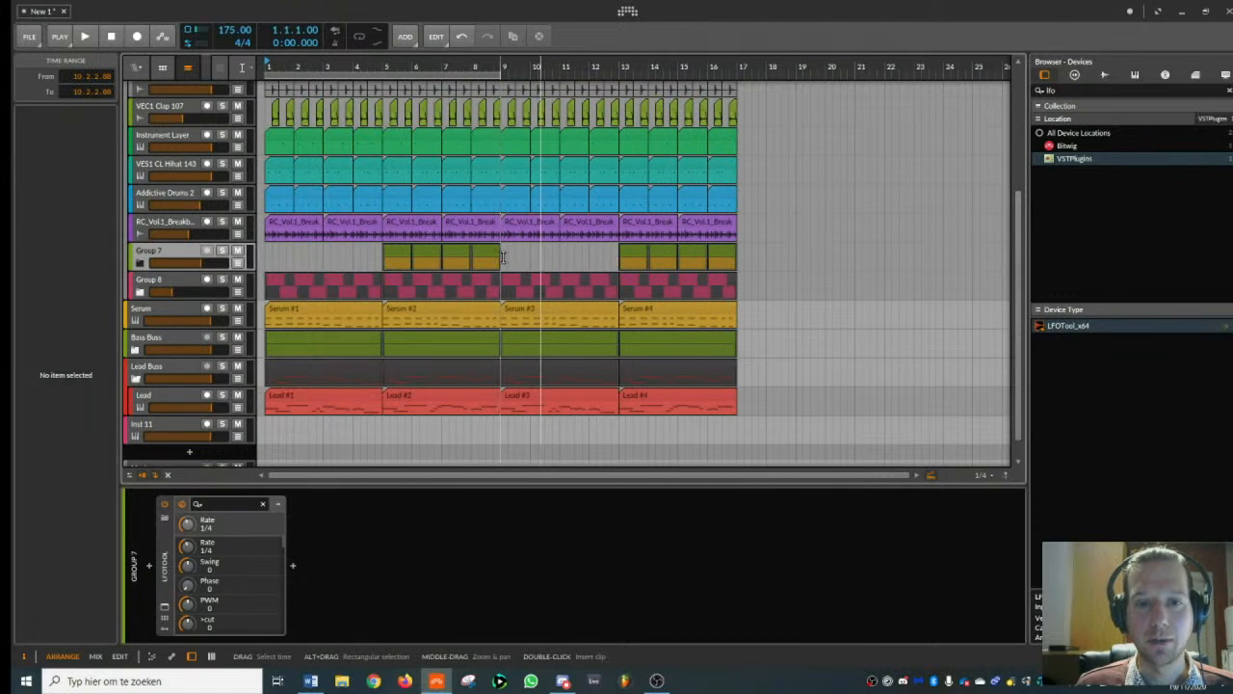
{"action": "mouse_move", "coordinate": [501, 257]}
{"action": "left_mouse_down"}
{"action": "mouse_move", "coordinate": [373, 254]}
{"action": "mouse_move", "coordinate": [511, 253]}
{"action": "mouse_move", "coordinate": [501, 252]}
{"action": "left_mouse_up"}
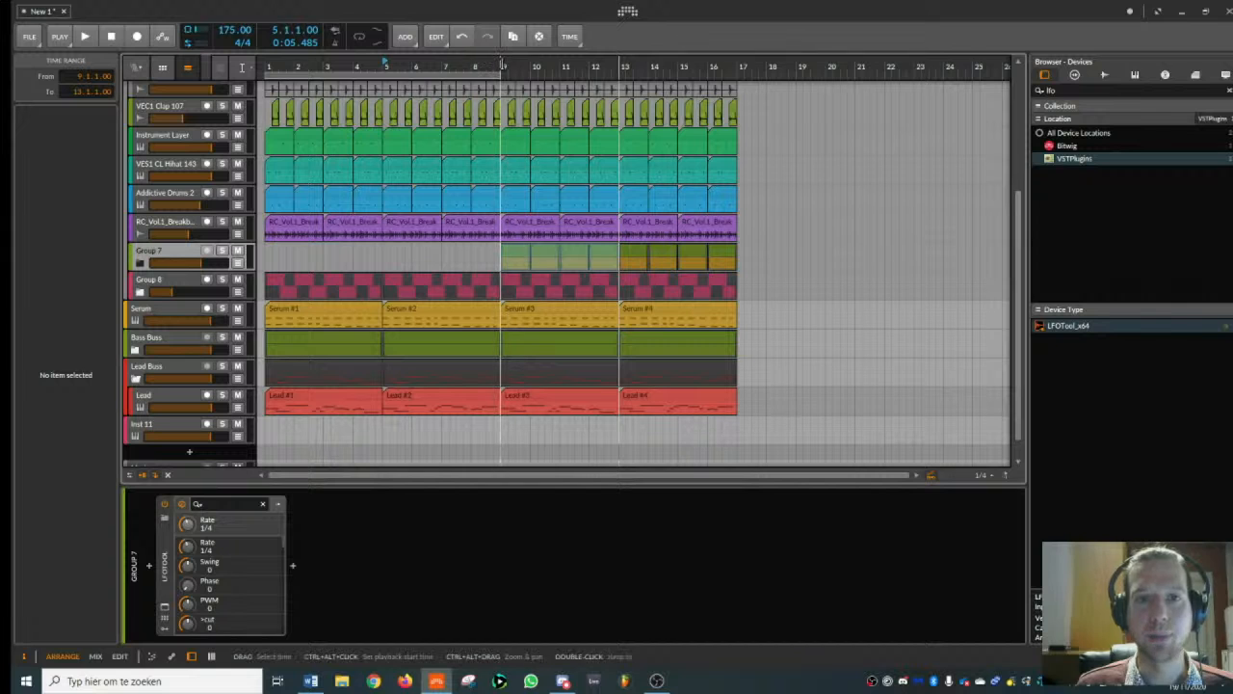
{"action": "right_click", "coordinate": [501, 64]}
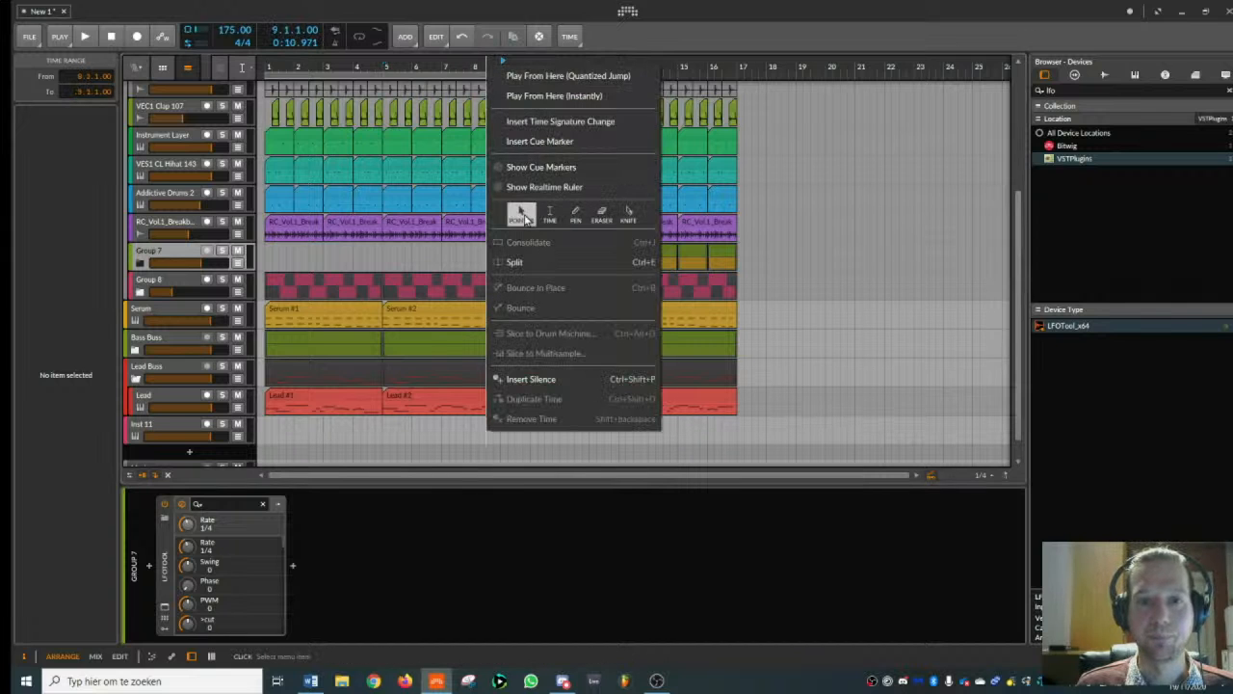
{"action": "left_click", "coordinate": [526, 220]}
{"action": "left_click_drag", "start_coordinate": [455, 65], "coordinate": [424, 116]}
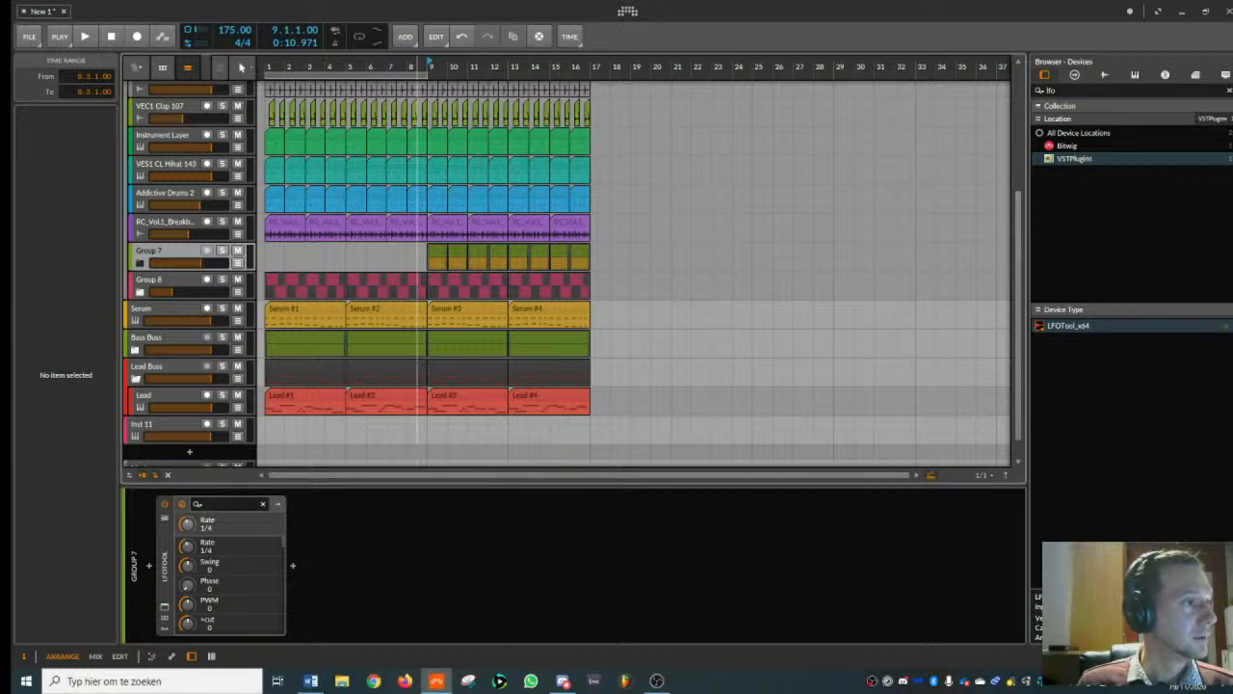
- Collapse the Lead Buss group and set the playback start back to bar 1
{"action": "left_click", "coordinate": [188, 252]}
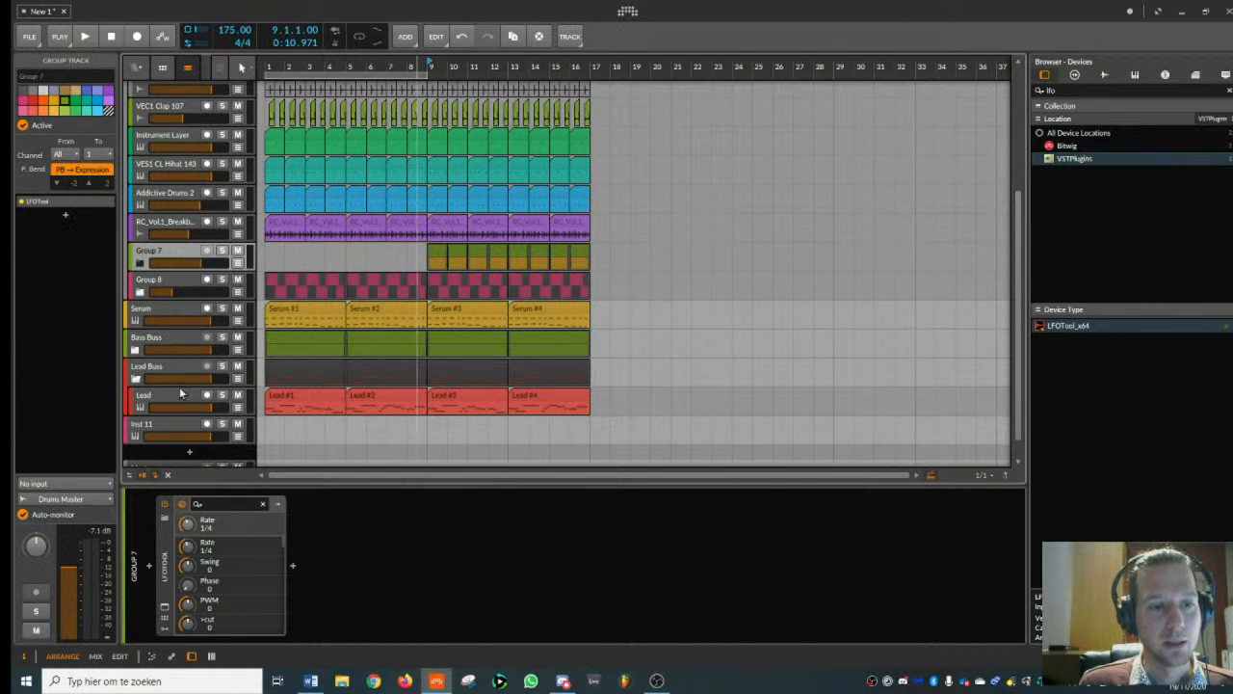
{"action": "left_click", "coordinate": [135, 378]}
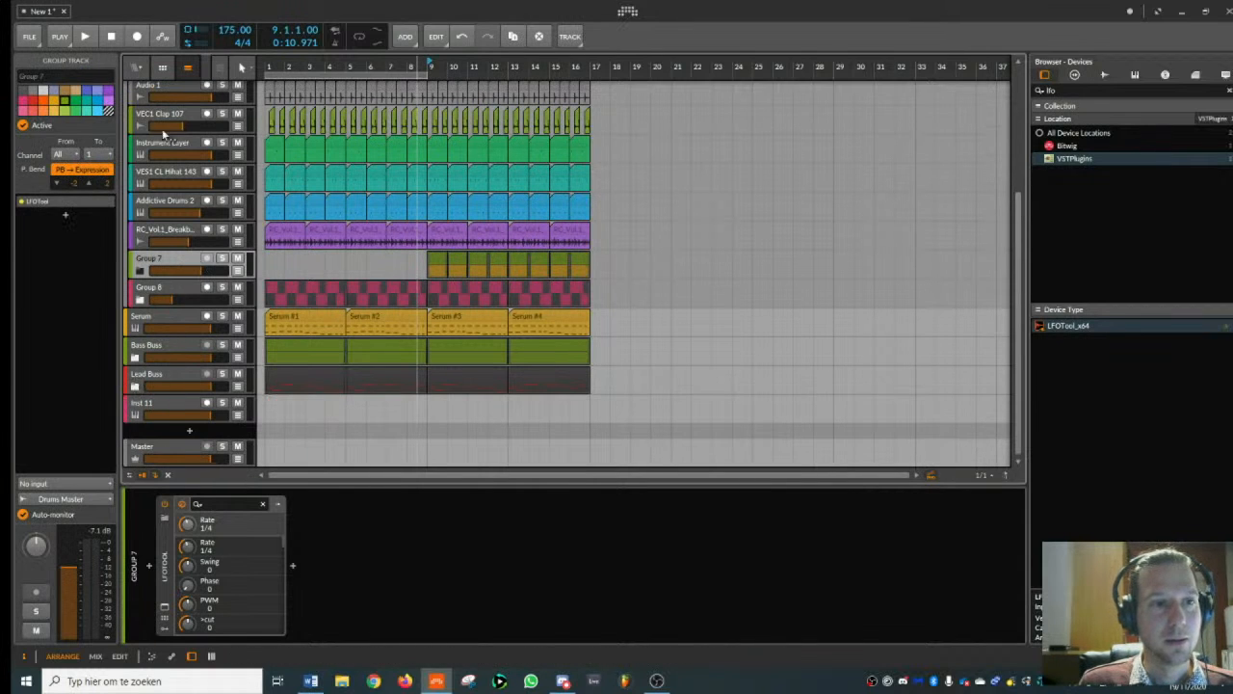
{"action": "left_click", "coordinate": [162, 117]}
{"action": "left_click", "coordinate": [268, 76]}
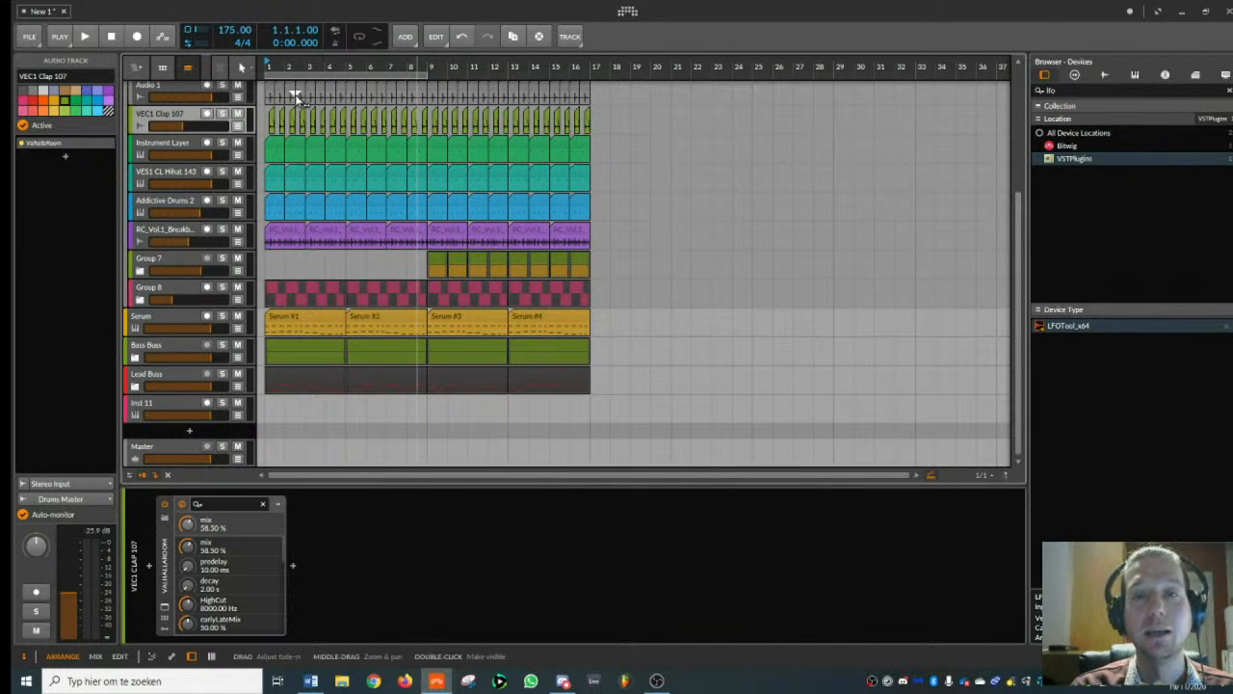
- Search the devices for "serum" and load Serum_x64 onto the empty Inst 11 track
{"action": "left_click", "coordinate": [175, 409]}
{"action": "key", "text": "BackSpace"}
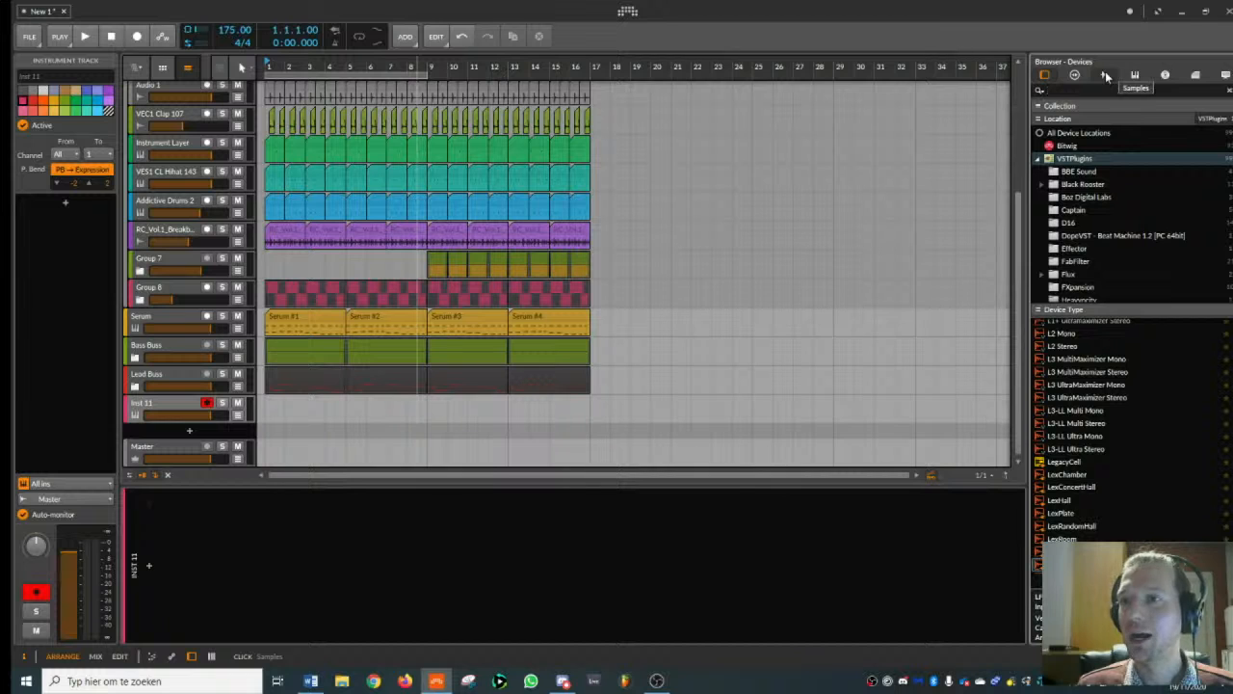
{"action": "type", "text": "serum"}
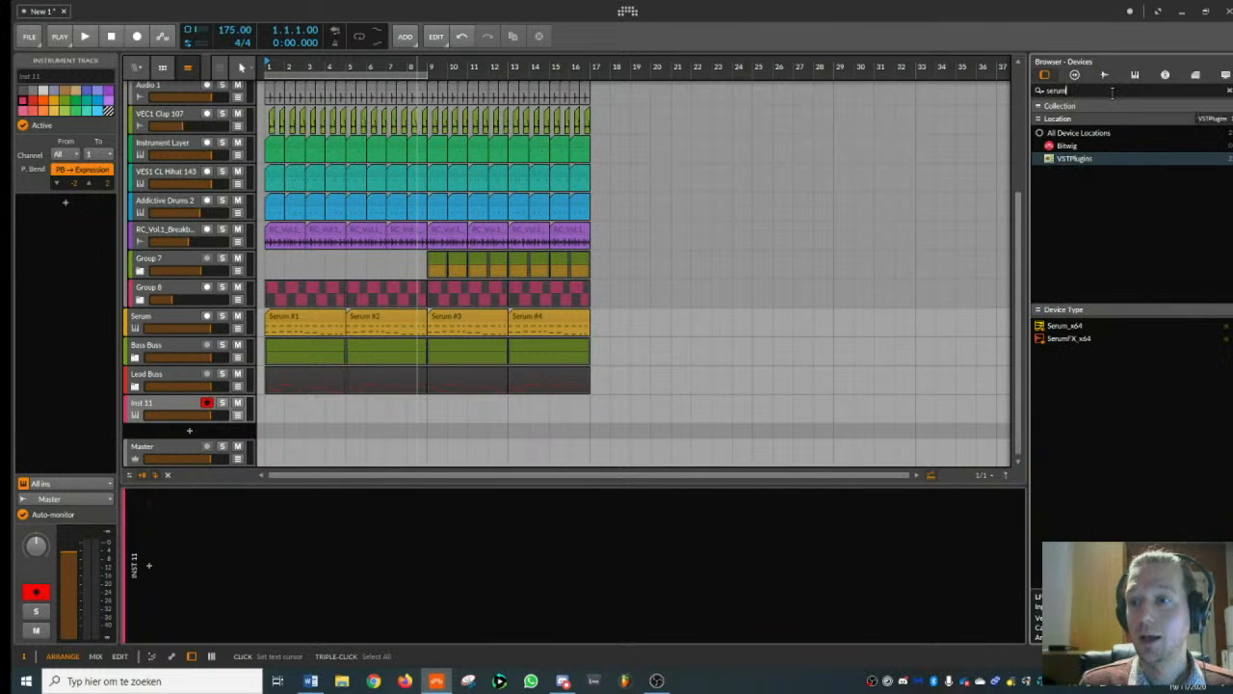
{"action": "double_click", "coordinate": [1064, 325]}
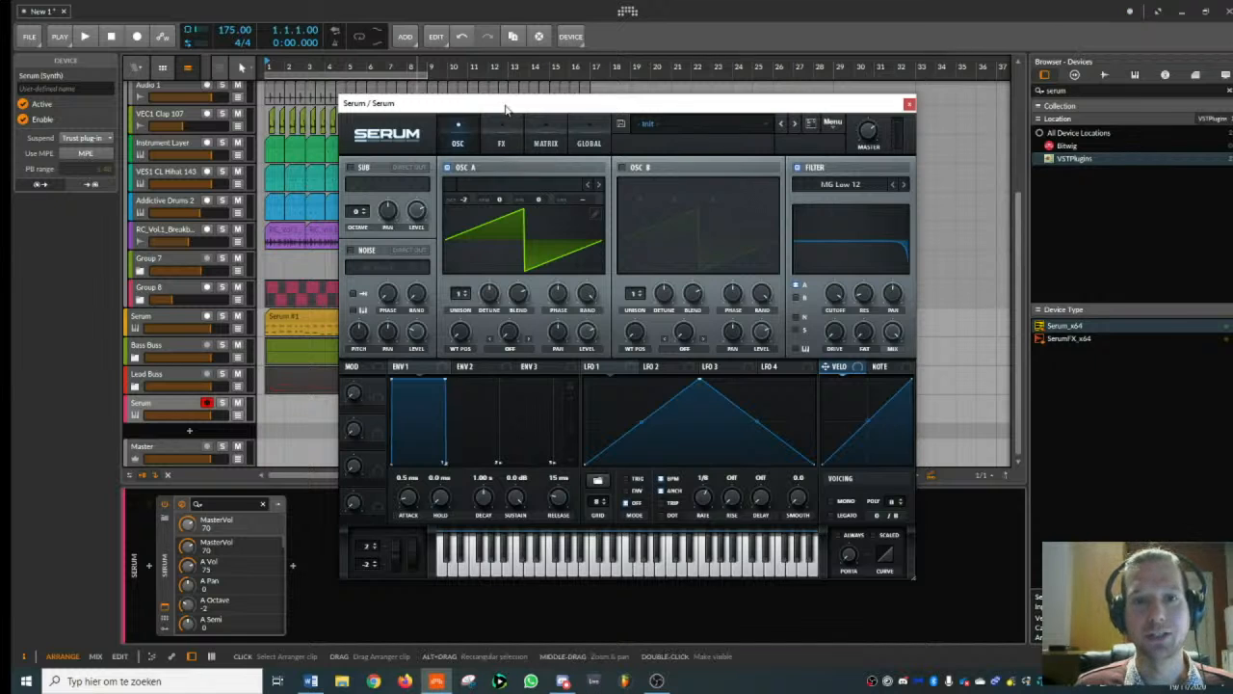
{"action": "left_click_drag", "start_coordinate": [505, 107], "coordinate": [550, 96]}
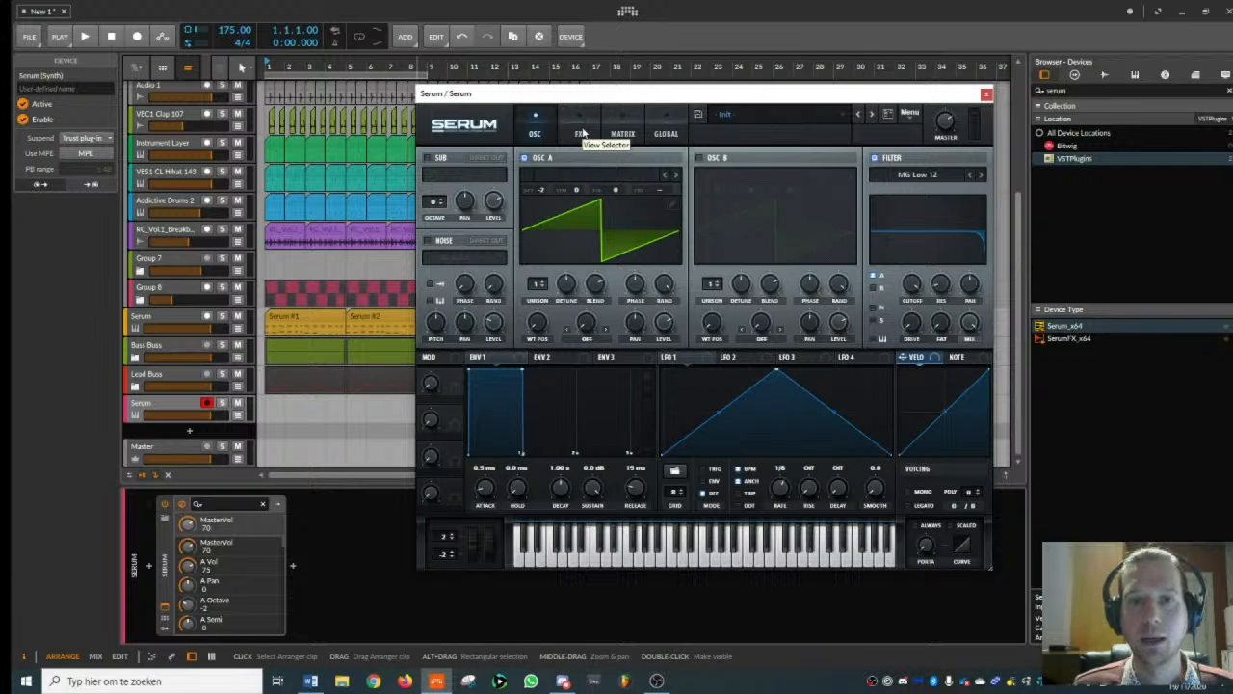
- Set Serum's oscillator A to octave 0 with 7 unison voices and a detune of 0.16
{"action": "left_click_drag", "start_coordinate": [543, 193], "coordinate": [554, 181]}
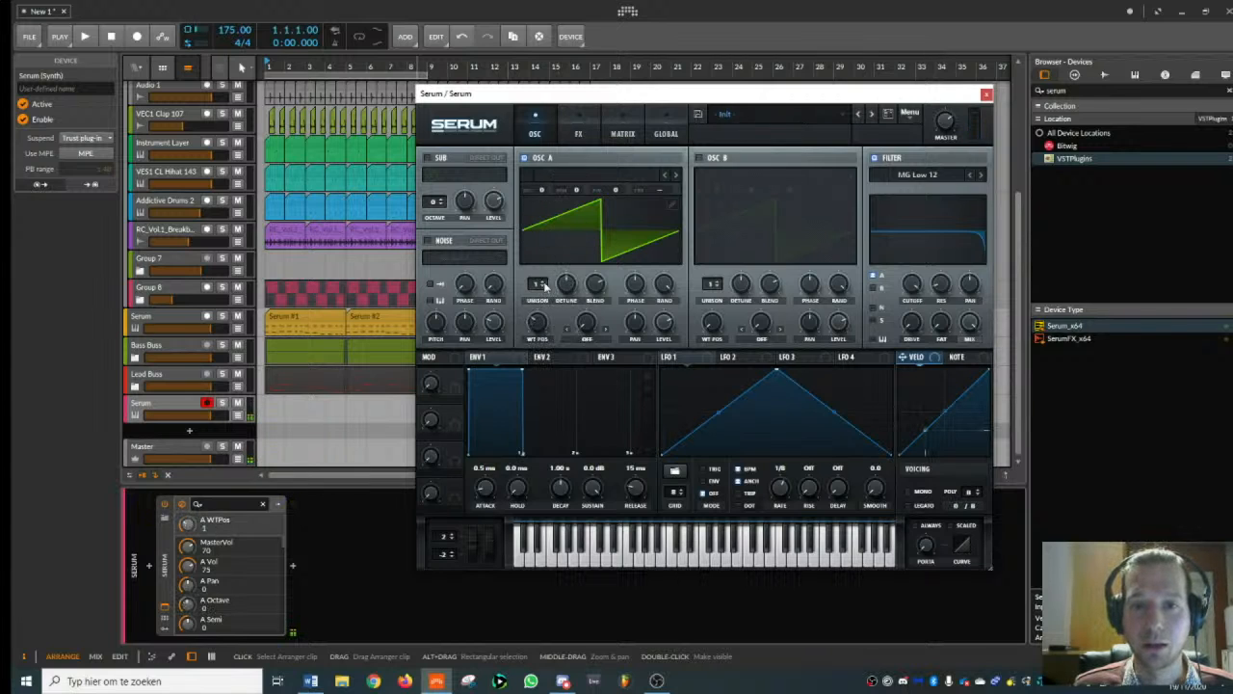
{"action": "left_click_drag", "start_coordinate": [540, 284], "coordinate": [567, 307]}
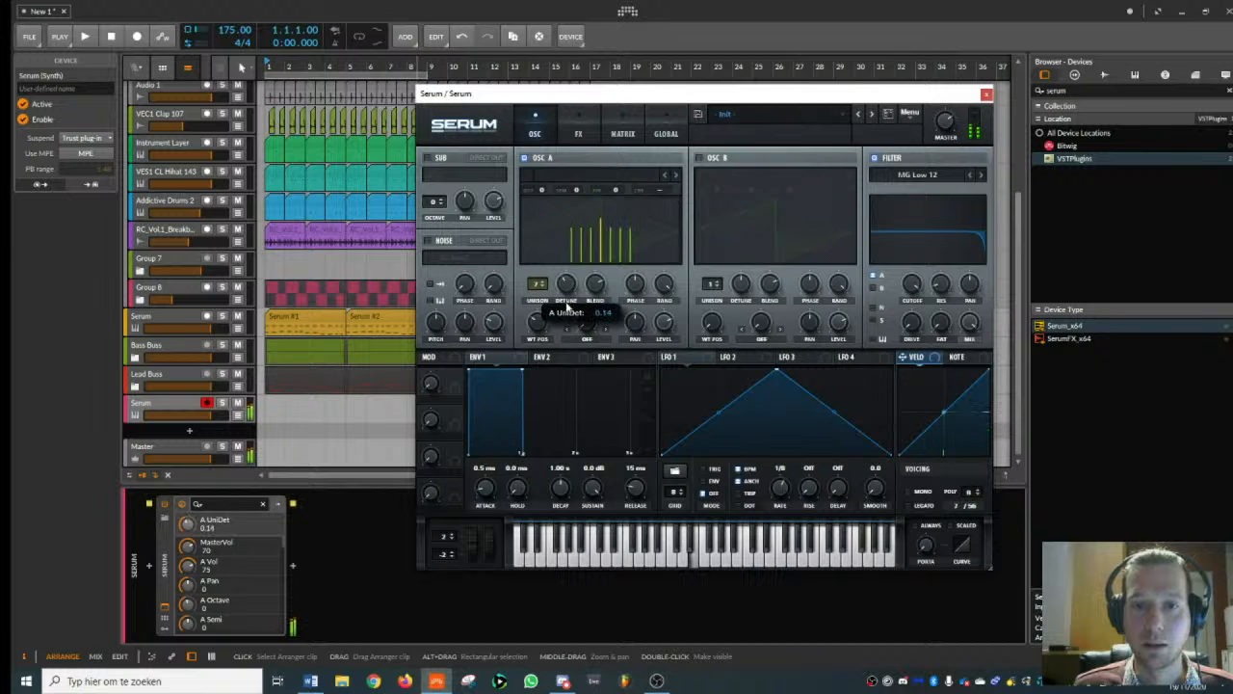
{"action": "left_click", "coordinate": [622, 132]}
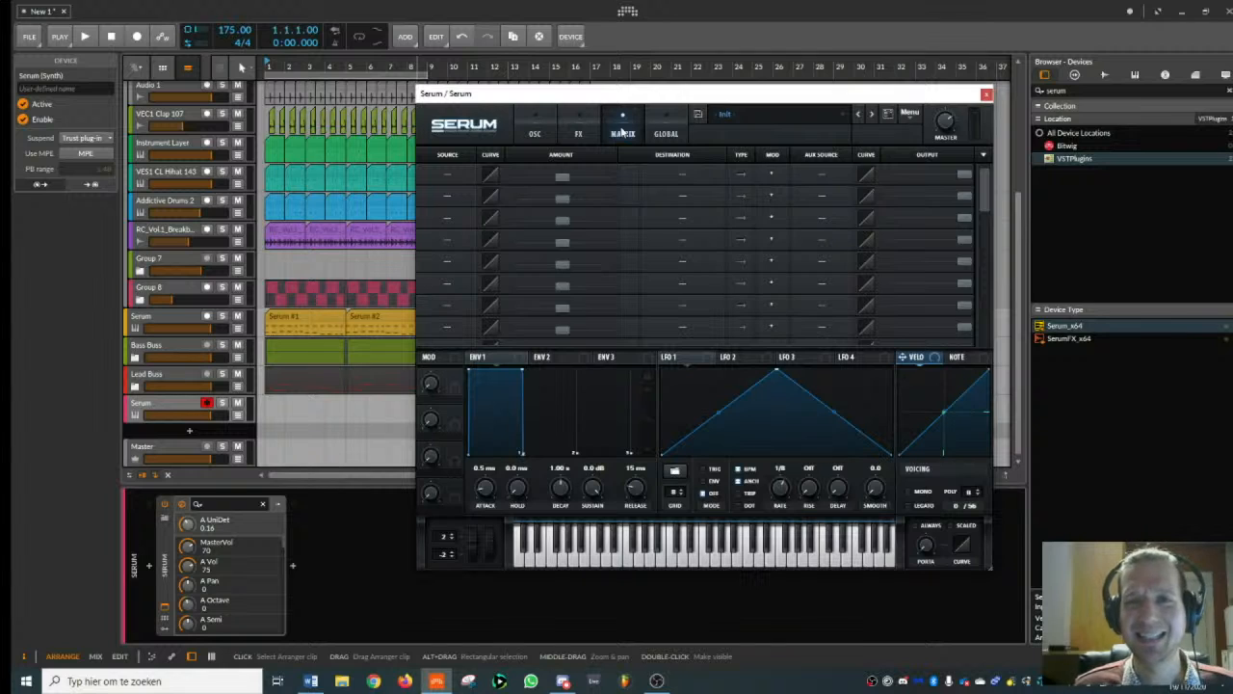
{"action": "left_click", "coordinate": [664, 134]}
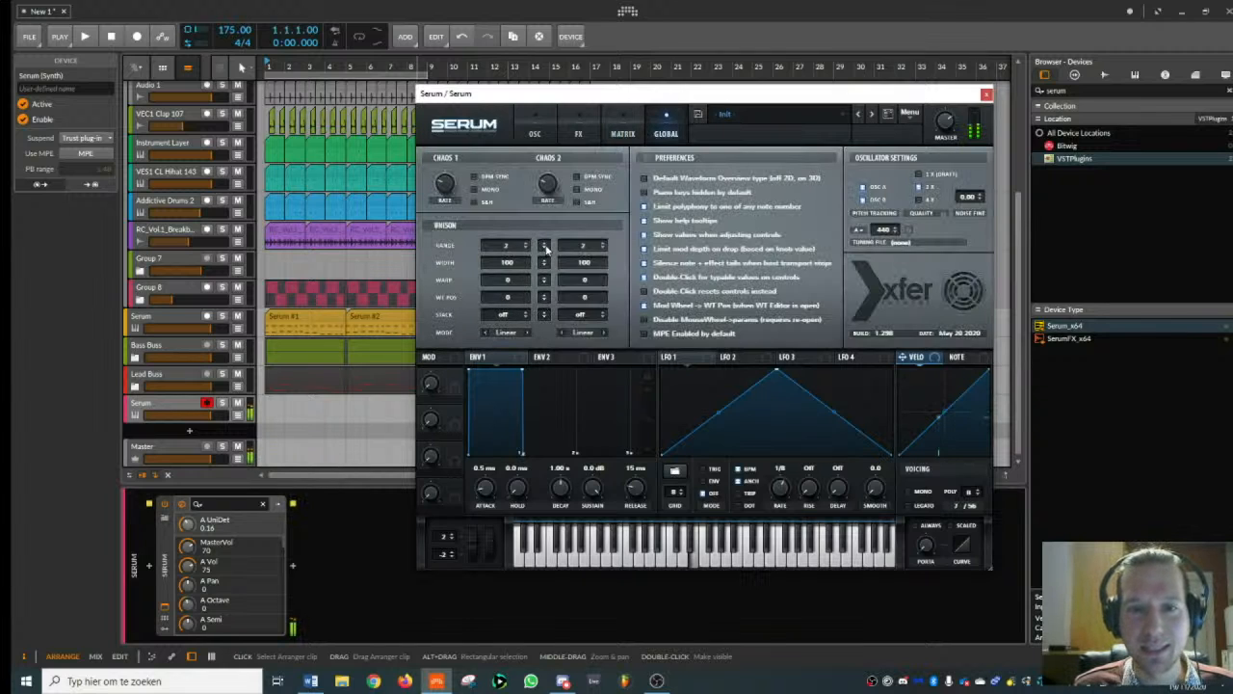
{"action": "left_click", "coordinate": [536, 134]}
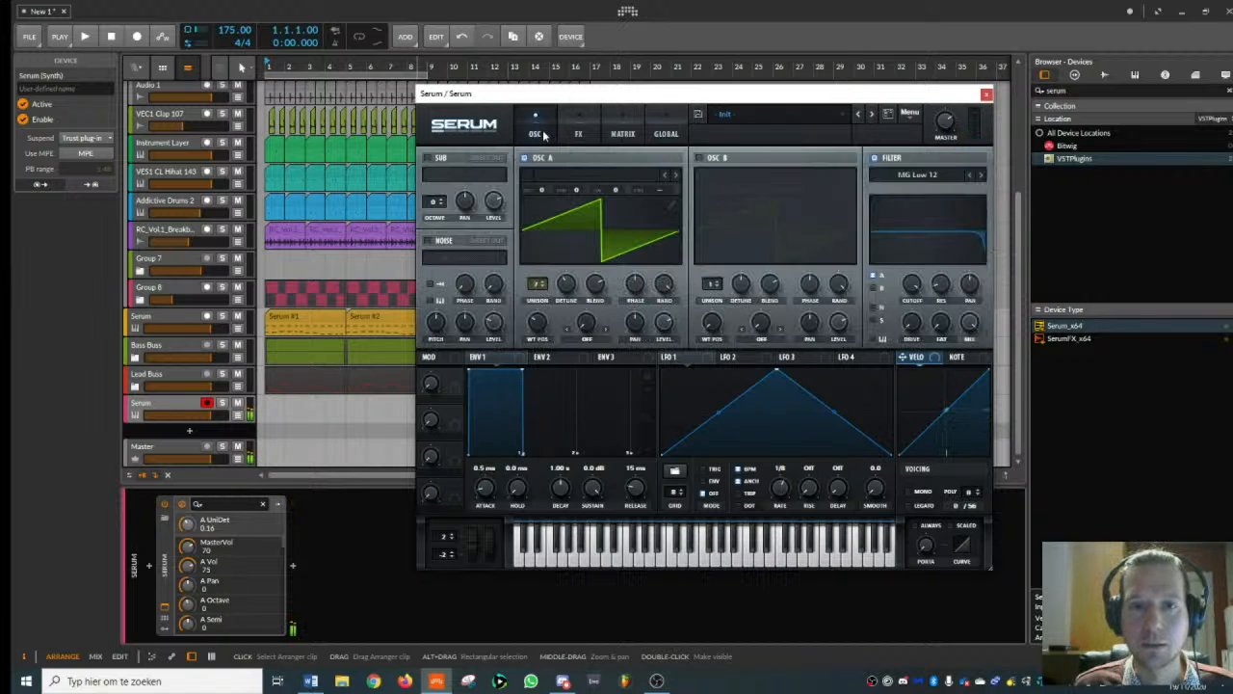
- Set Env 1's release to 362 ms and give oscillator A the Basic Mg wavetable with a unison detune of 0.27
{"action": "mouse_move", "coordinate": [623, 500]}
{"action": "left_mouse_down"}
{"action": "mouse_move", "coordinate": [627, 466]}
{"action": "mouse_move", "coordinate": [638, 502]}
{"action": "left_mouse_up"}
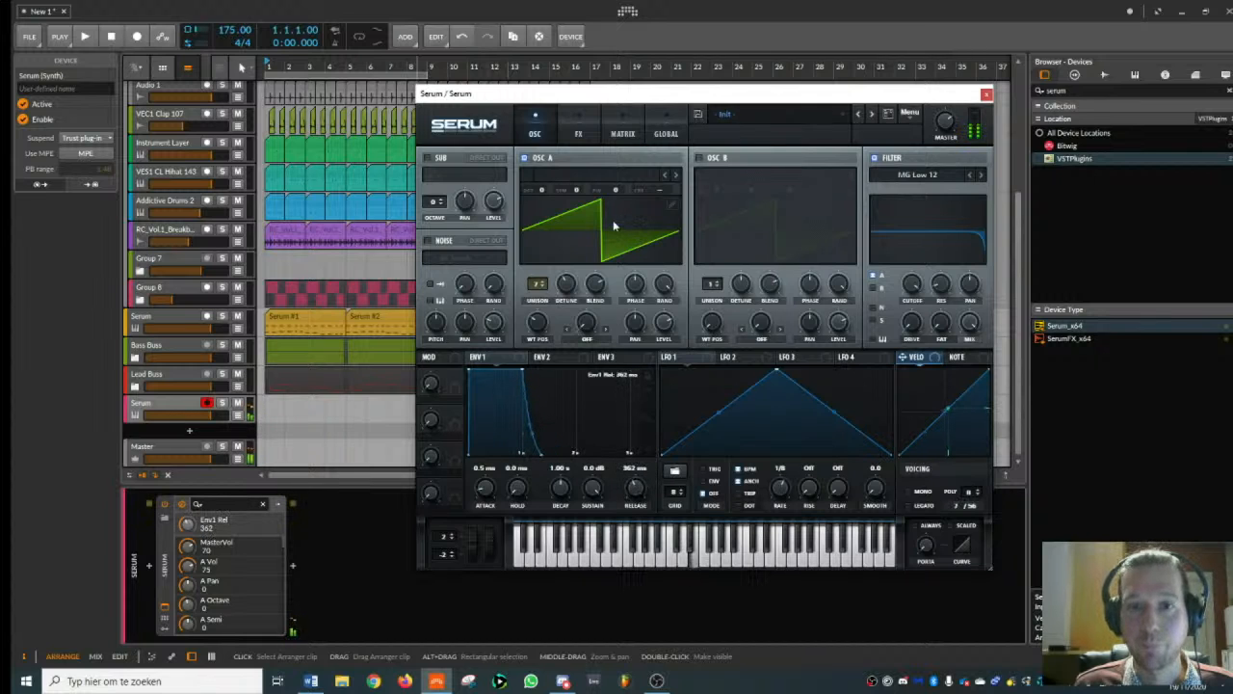
{"action": "left_click", "coordinate": [675, 177]}
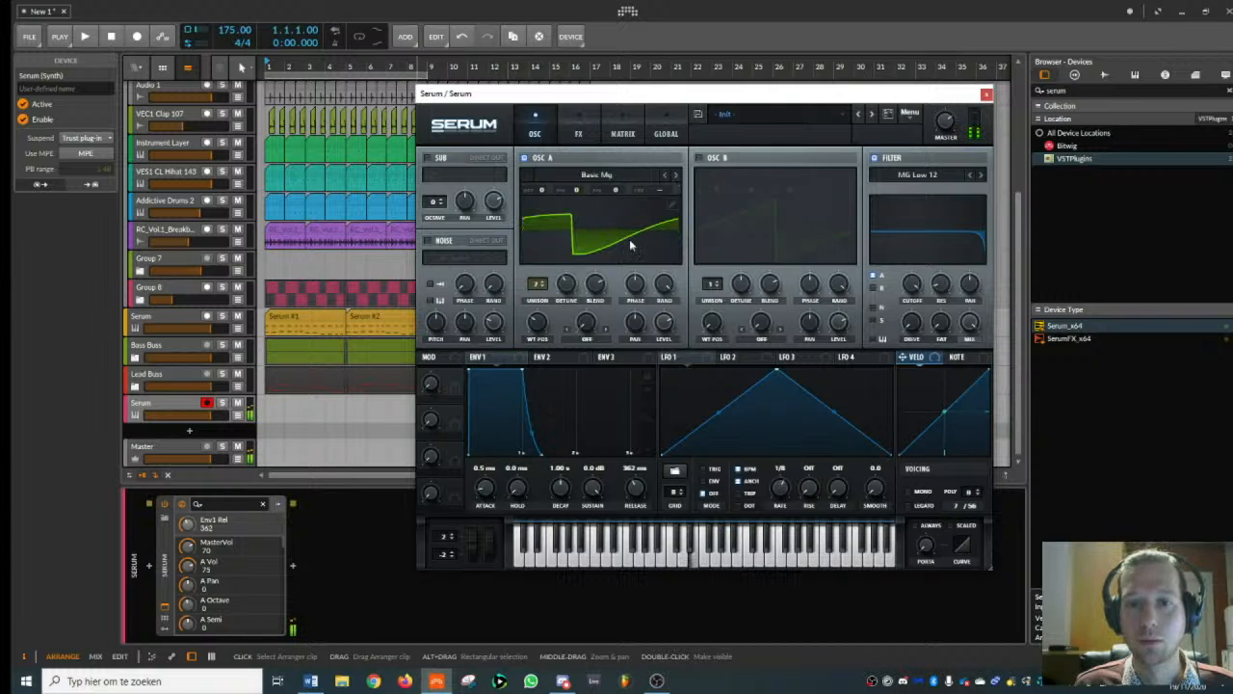
{"action": "left_click_drag", "start_coordinate": [578, 333], "coordinate": [568, 275]}
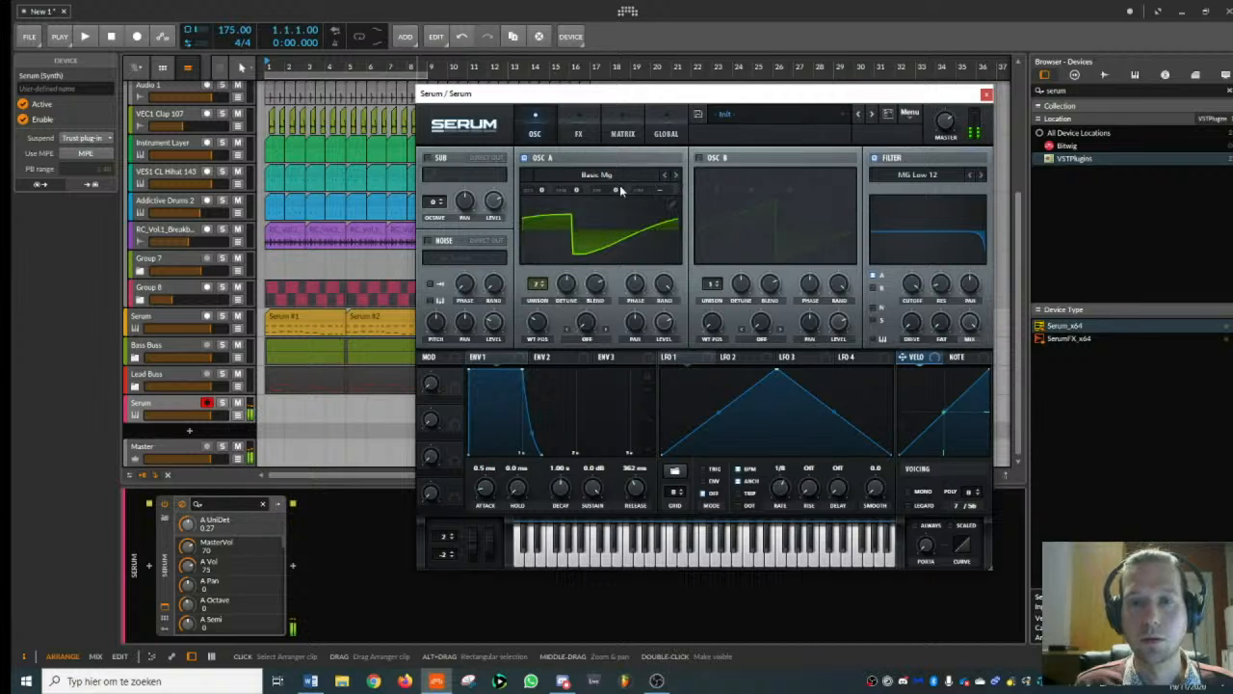
- Try the Detuned Noisy Saw and CrushWub wavetables on oscillator A
{"action": "left_click", "coordinate": [603, 178]}
{"action": "mouse_move", "coordinate": [583, 233]}
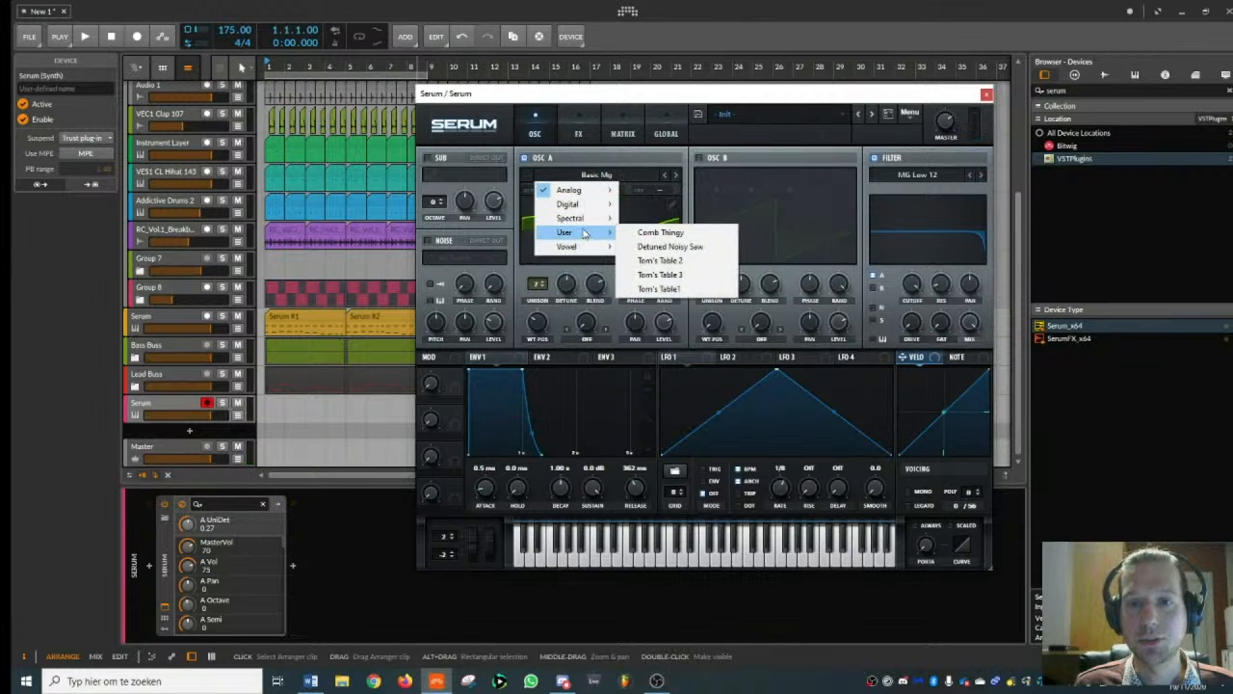
{"action": "left_click", "coordinate": [642, 247]}
{"action": "left_click", "coordinate": [645, 179]}
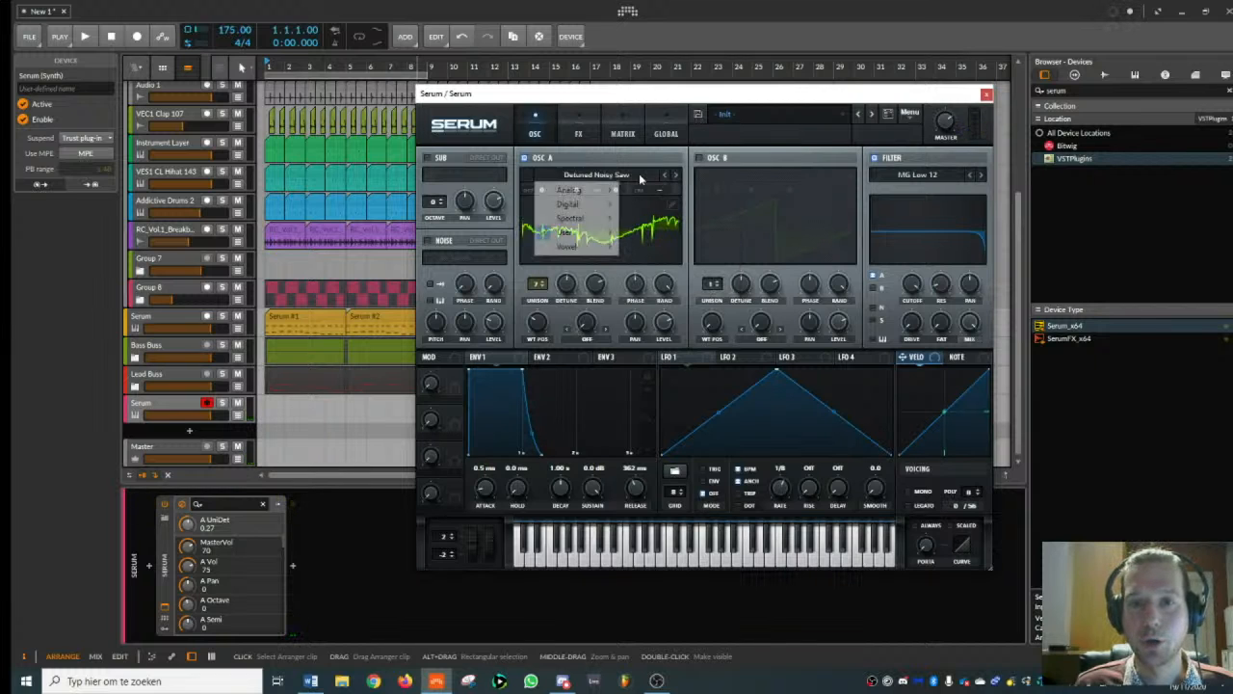
{"action": "mouse_move", "coordinate": [607, 210]}
{"action": "left_click", "coordinate": [667, 241]}
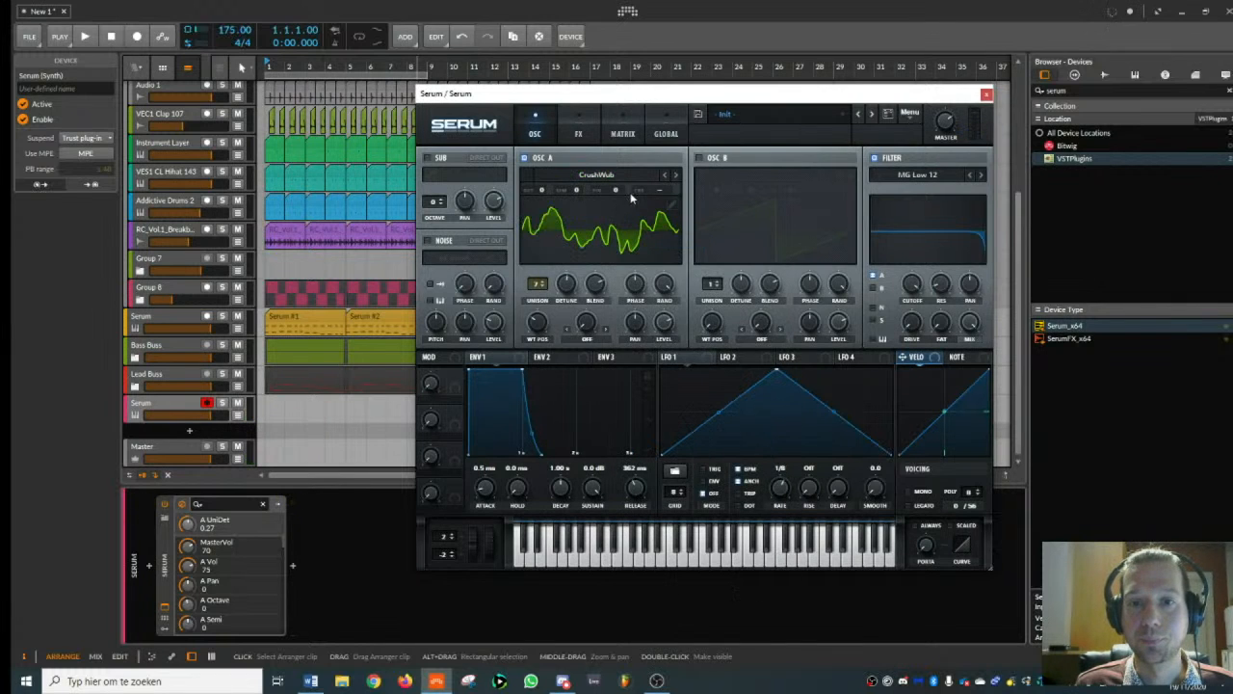
- Give oscillator A the Scream wavetable, reduce its unison detune to 0.04 and close the synth window
{"action": "left_click", "coordinate": [596, 177]}
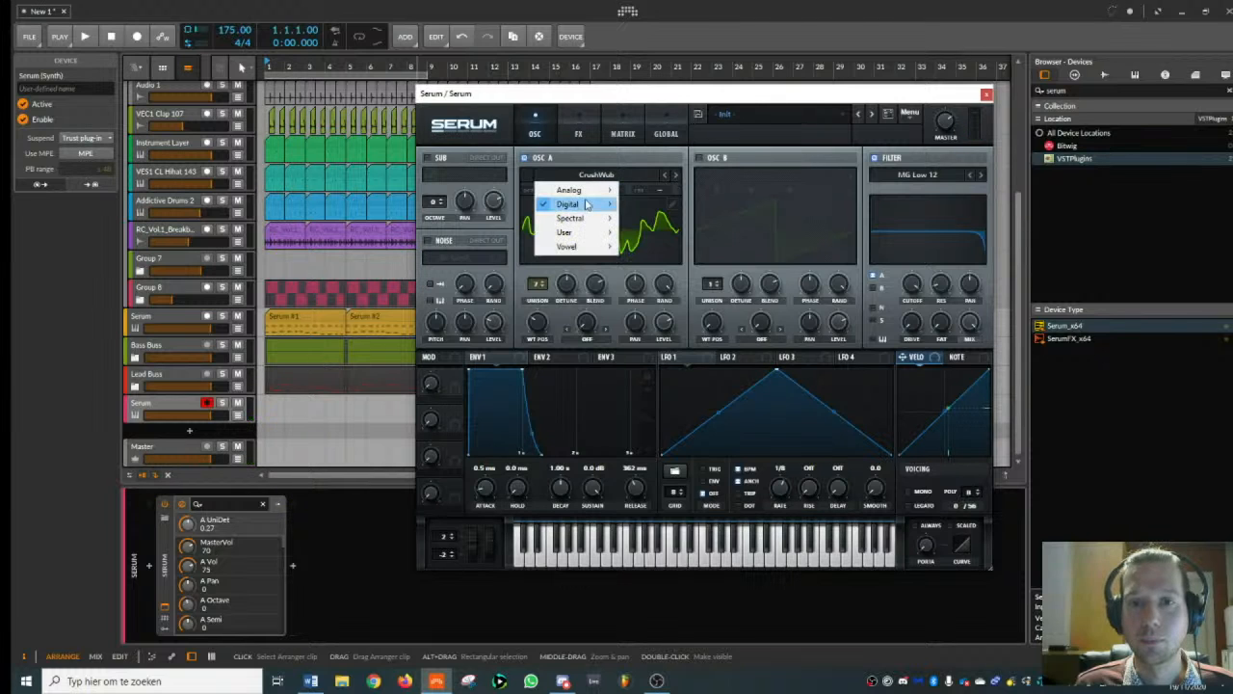
{"action": "mouse_move", "coordinate": [590, 206]}
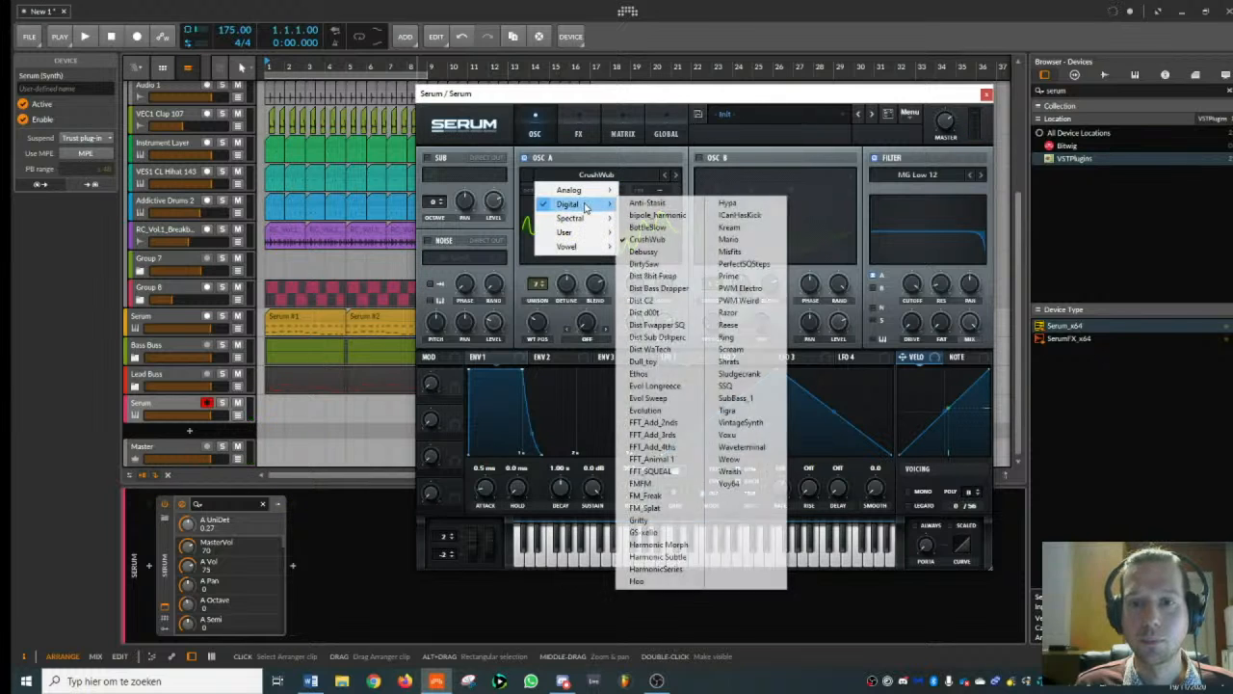
{"action": "left_click", "coordinate": [732, 349]}
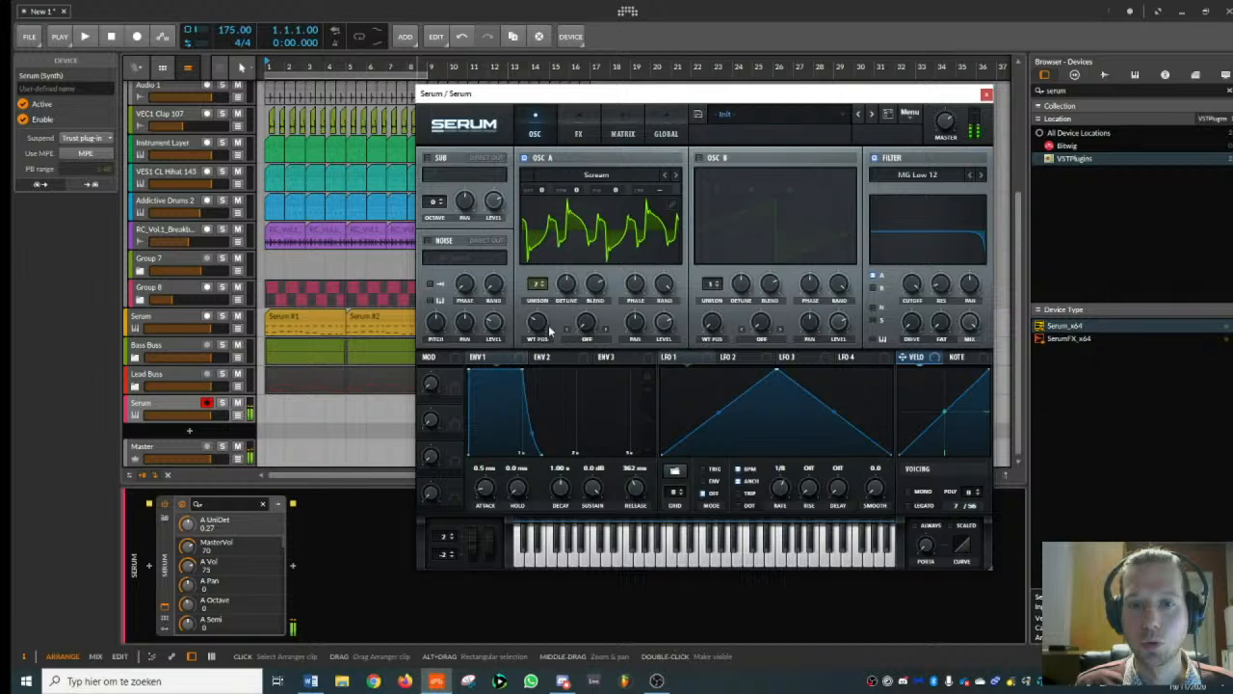
{"action": "left_click_drag", "start_coordinate": [573, 287], "coordinate": [582, 349]}
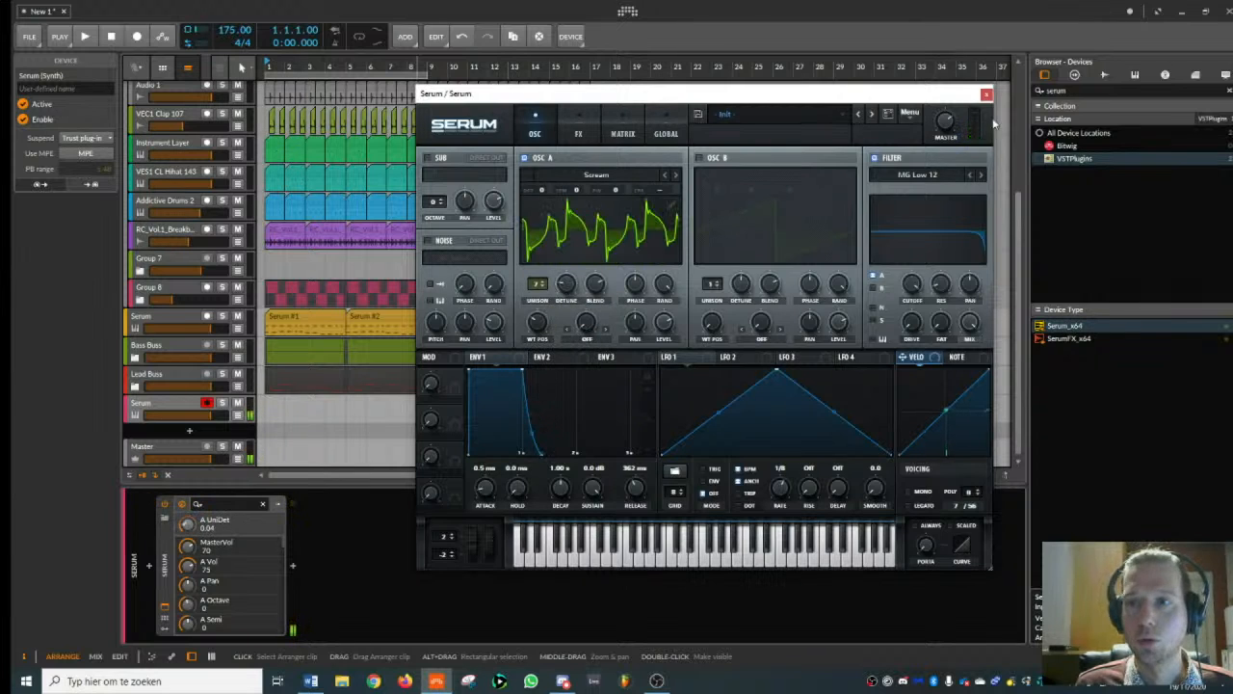
{"action": "left_click_drag", "start_coordinate": [567, 286], "coordinate": [570, 288]}
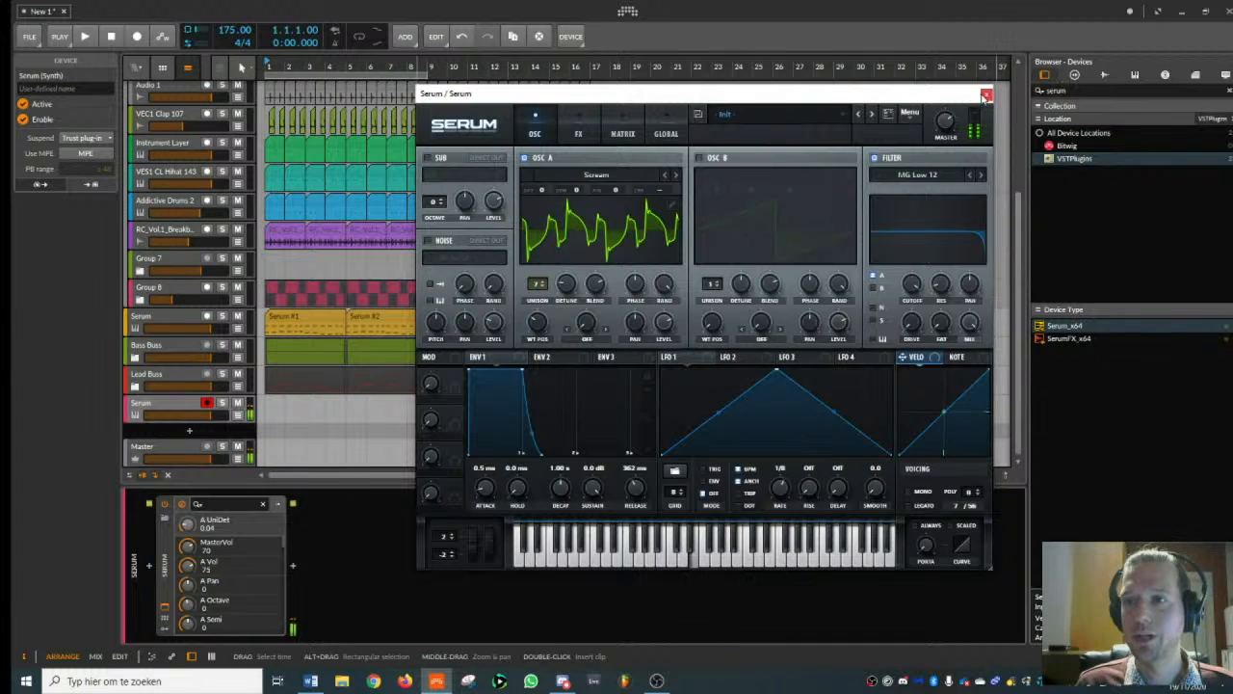
{"action": "left_click", "coordinate": [987, 93]}
- Add kHs Ring Mod after Serum with a frequency of 860 Hz and a bias of 12%
{"action": "type", "text": "ring"}
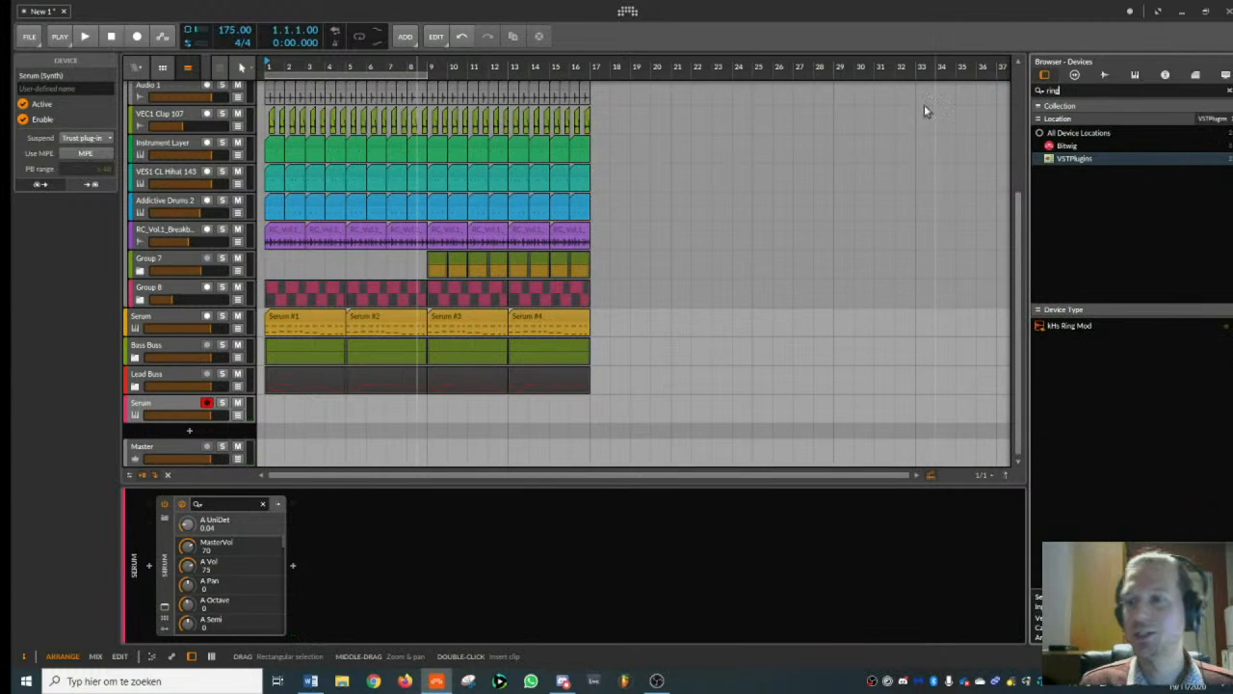
{"action": "double_click", "coordinate": [1060, 328]}
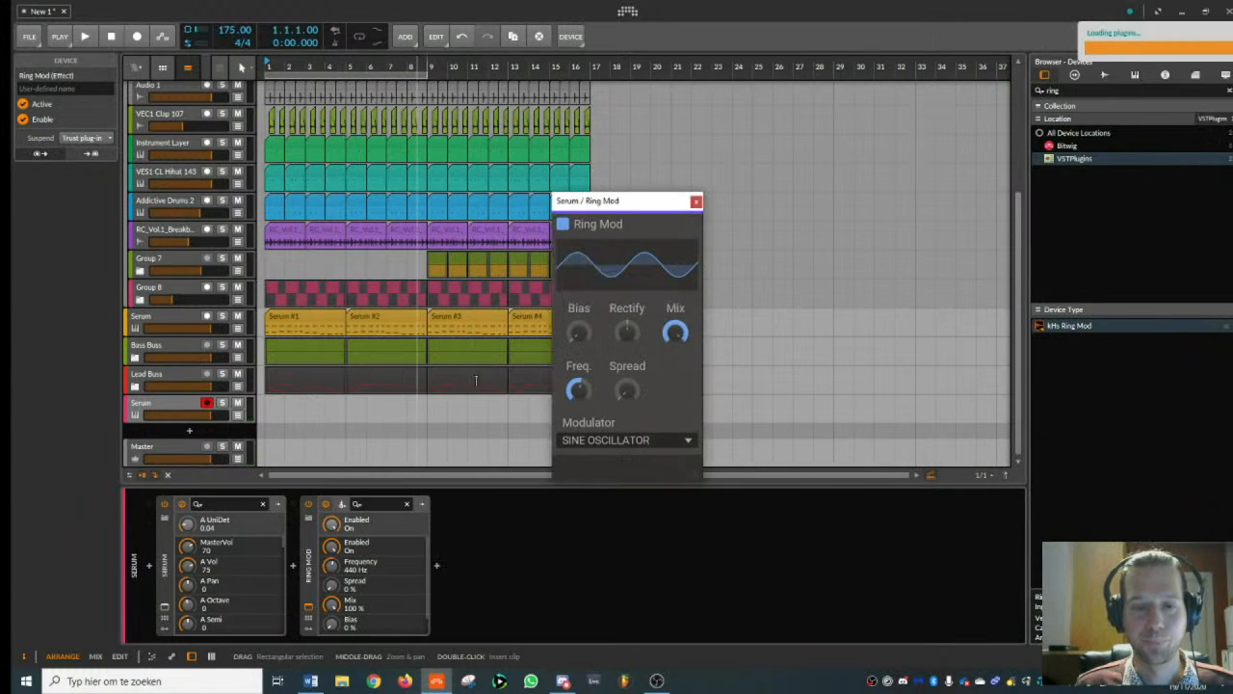
{"action": "left_click_drag", "start_coordinate": [580, 389], "coordinate": [580, 380]}
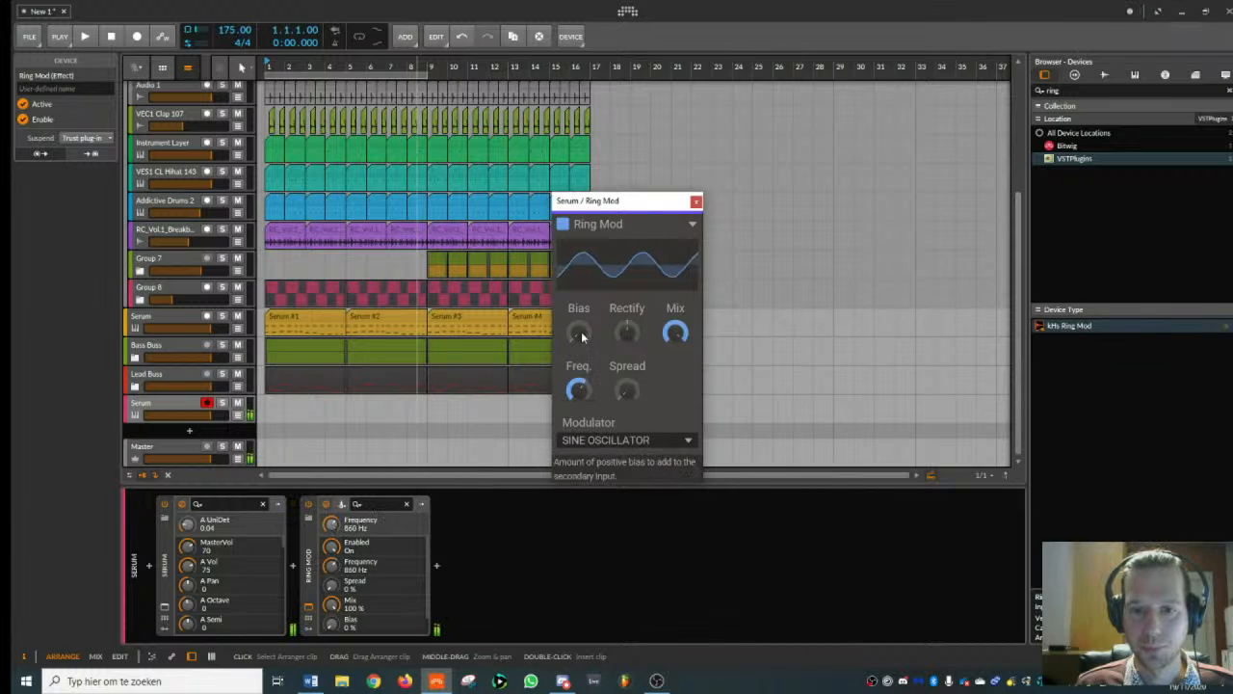
{"action": "left_click_drag", "start_coordinate": [582, 335], "coordinate": [582, 316]}
{"action": "left_click", "coordinate": [696, 201]}
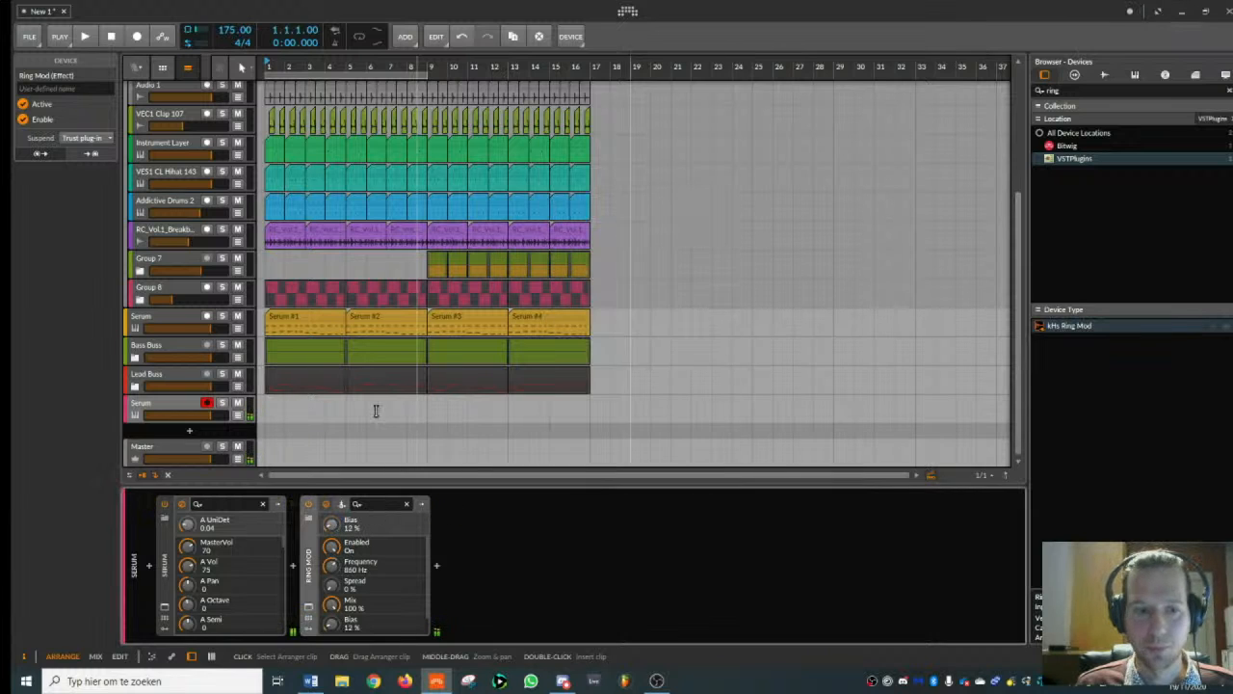
- Reshape Serum's Env 1 to a 1.07 s decay, -4.8 dB sustain and 1.52 s release
{"action": "left_click", "coordinate": [164, 607]}
{"action": "mouse_move", "coordinate": [626, 492]}
{"action": "left_mouse_down"}
{"action": "mouse_move", "coordinate": [620, 419]}
{"action": "mouse_move", "coordinate": [644, 467]}
{"action": "mouse_move", "coordinate": [638, 490]}
{"action": "left_mouse_up"}
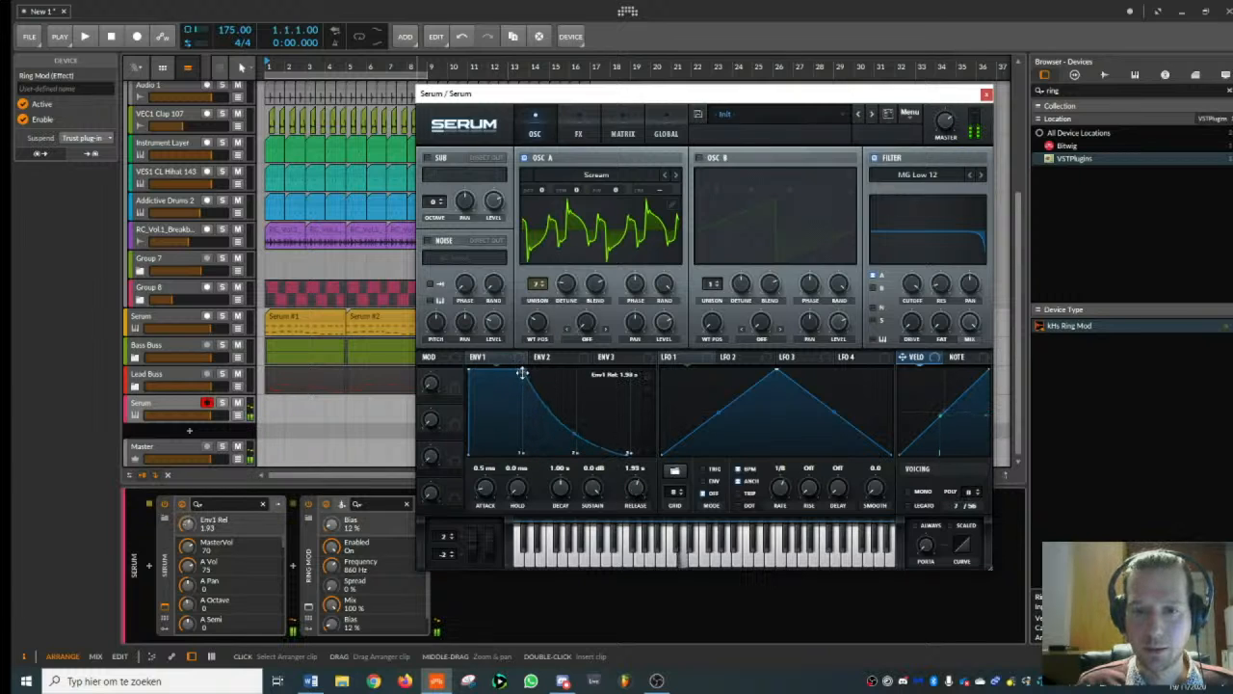
{"action": "left_click_drag", "start_coordinate": [524, 372], "coordinate": [526, 391]}
{"action": "left_click_drag", "start_coordinate": [635, 467], "coordinate": [641, 495]}
- Assign LFO 1 to oscillator A's coarse pitch and reshape the LFO into a ramp falling to zero before mid-cycle
{"action": "left_click_drag", "start_coordinate": [694, 357], "coordinate": [656, 196]}
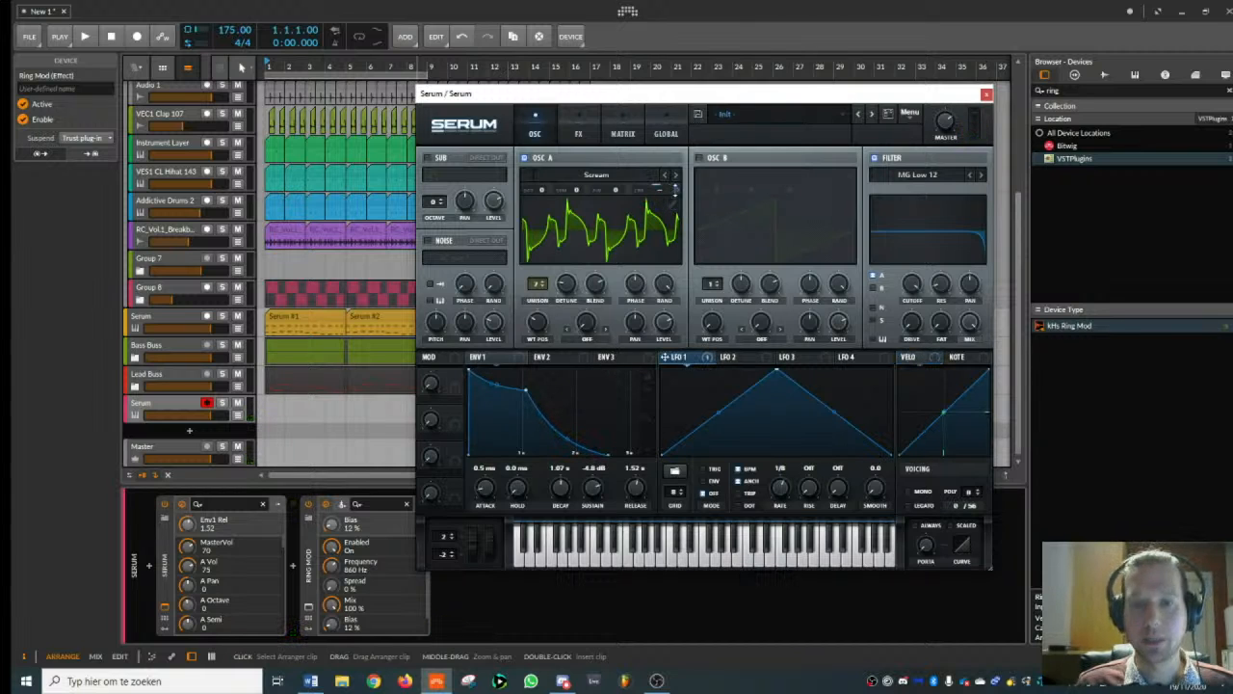
{"action": "left_click", "coordinate": [675, 191]}
{"action": "left_click_drag", "start_coordinate": [778, 376], "coordinate": [663, 370]}
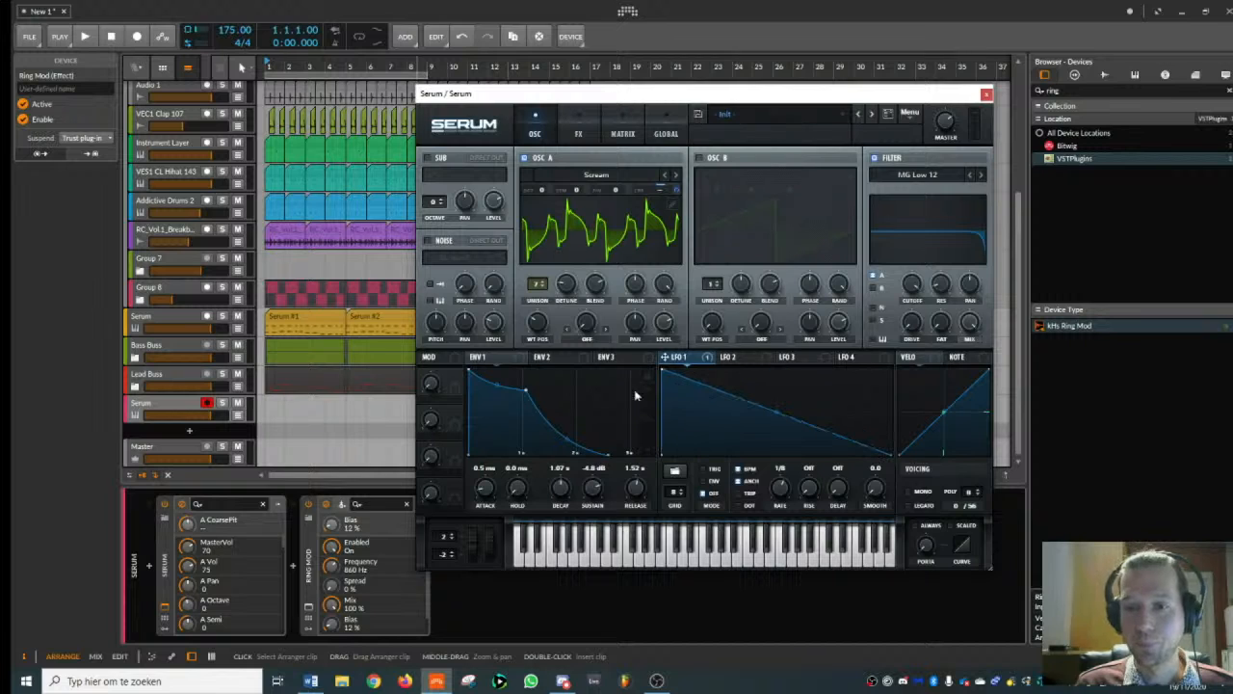
{"action": "double_click", "coordinate": [750, 434]}
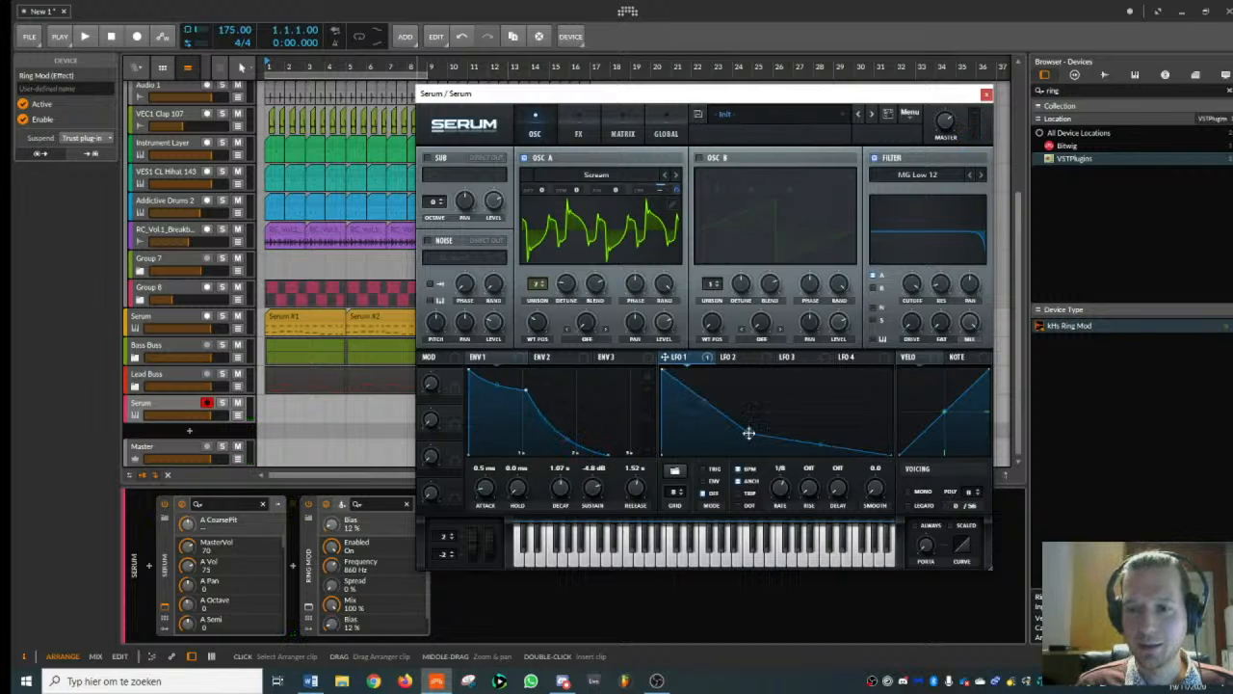
{"action": "left_click_drag", "start_coordinate": [750, 433], "coordinate": [750, 458]}
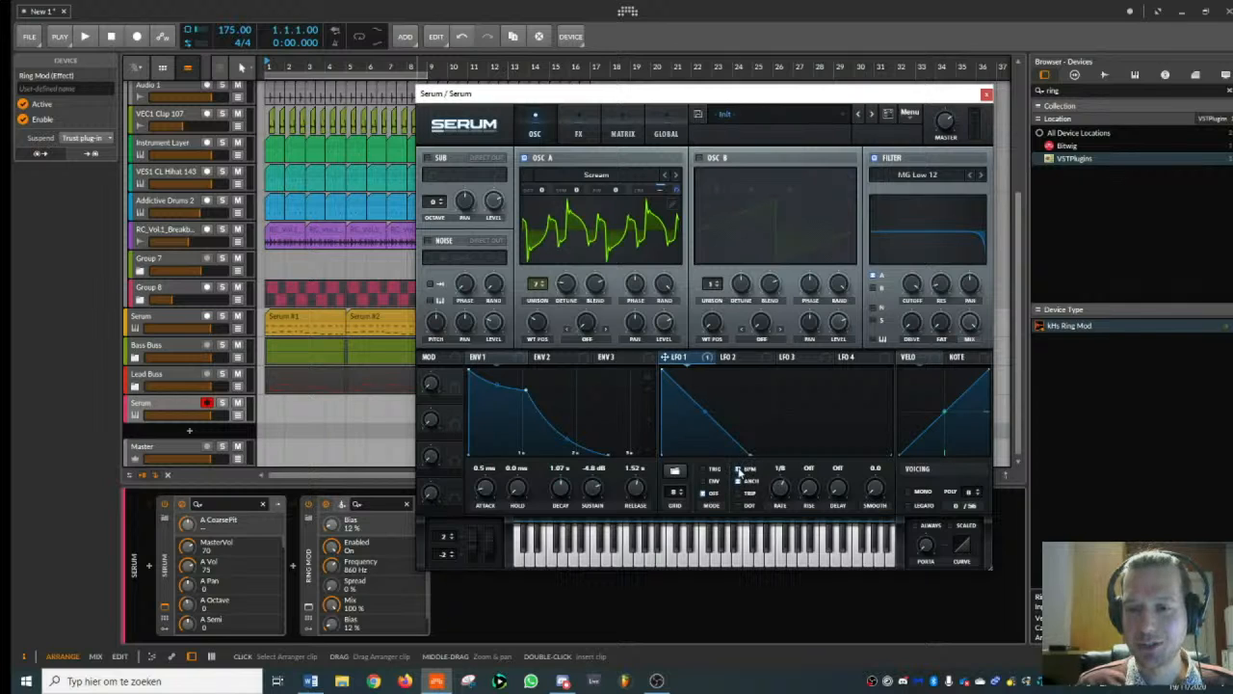
- Turn off LFO 1's BPM sync, use Env mode at 5.4 Hz, and bend its ramp into a steep decay curve
{"action": "left_click", "coordinate": [738, 470]}
{"action": "left_click", "coordinate": [781, 489]}
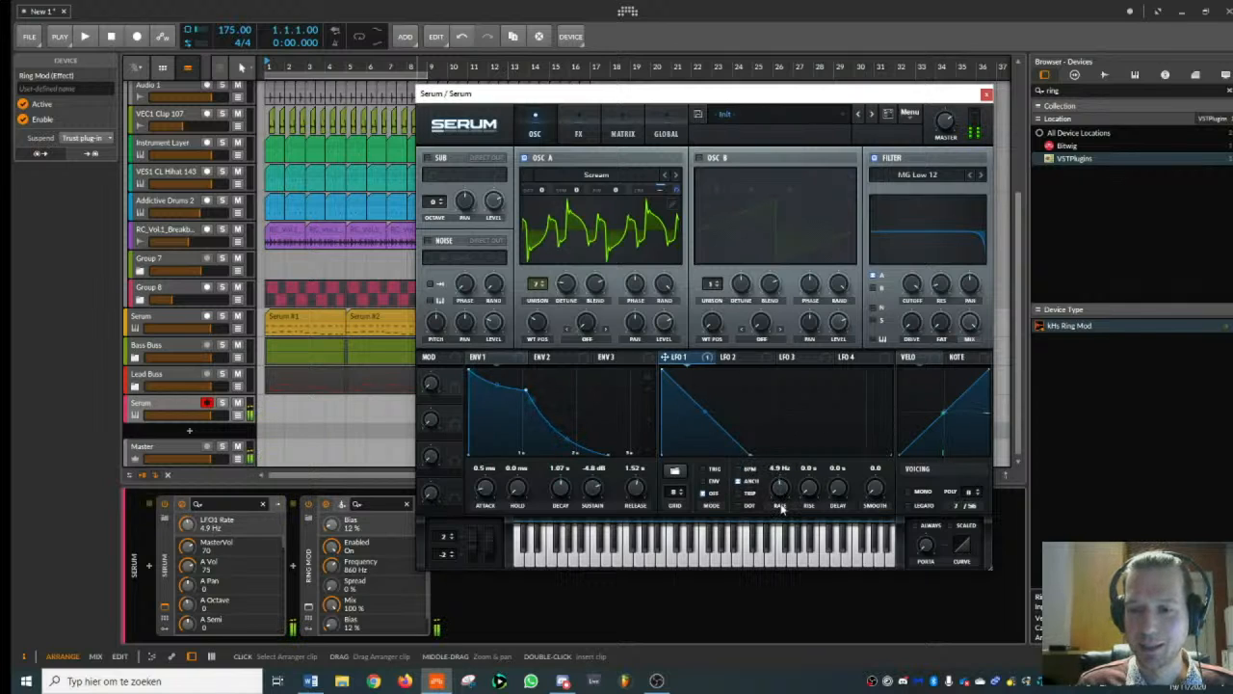
{"action": "left_click_drag", "start_coordinate": [781, 507], "coordinate": [752, 487]}
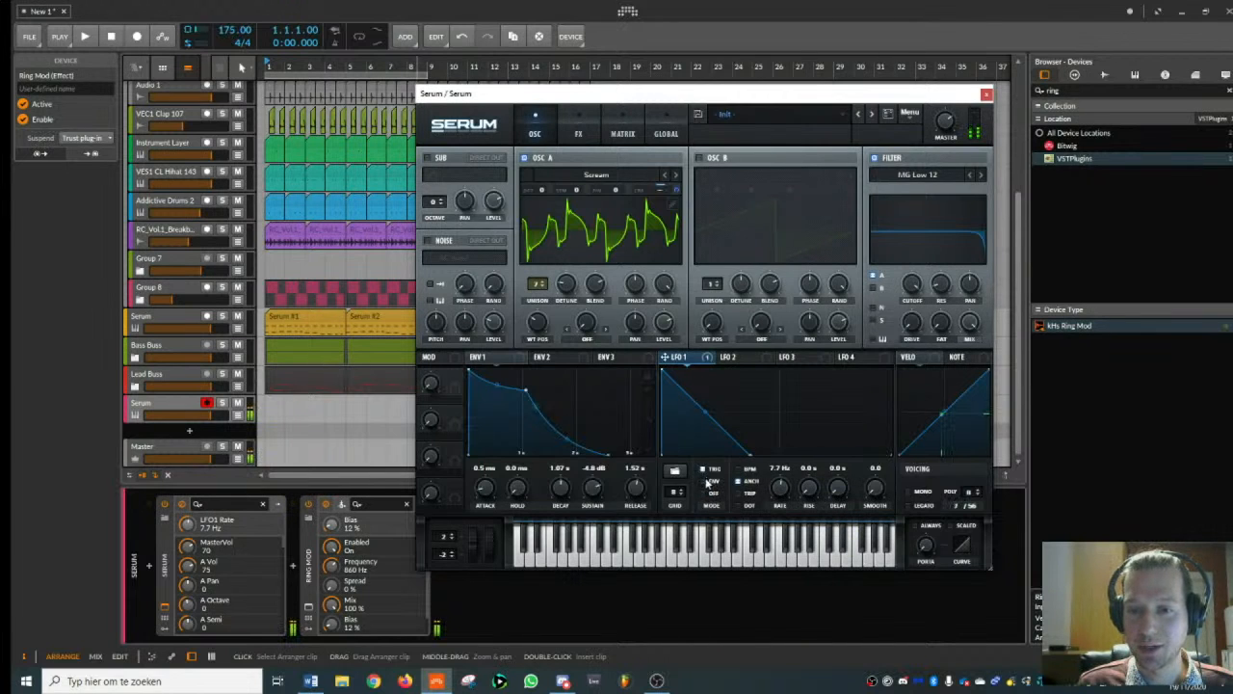
{"action": "left_click", "coordinate": [703, 481]}
{"action": "left_click_drag", "start_coordinate": [707, 416], "coordinate": [702, 433]}
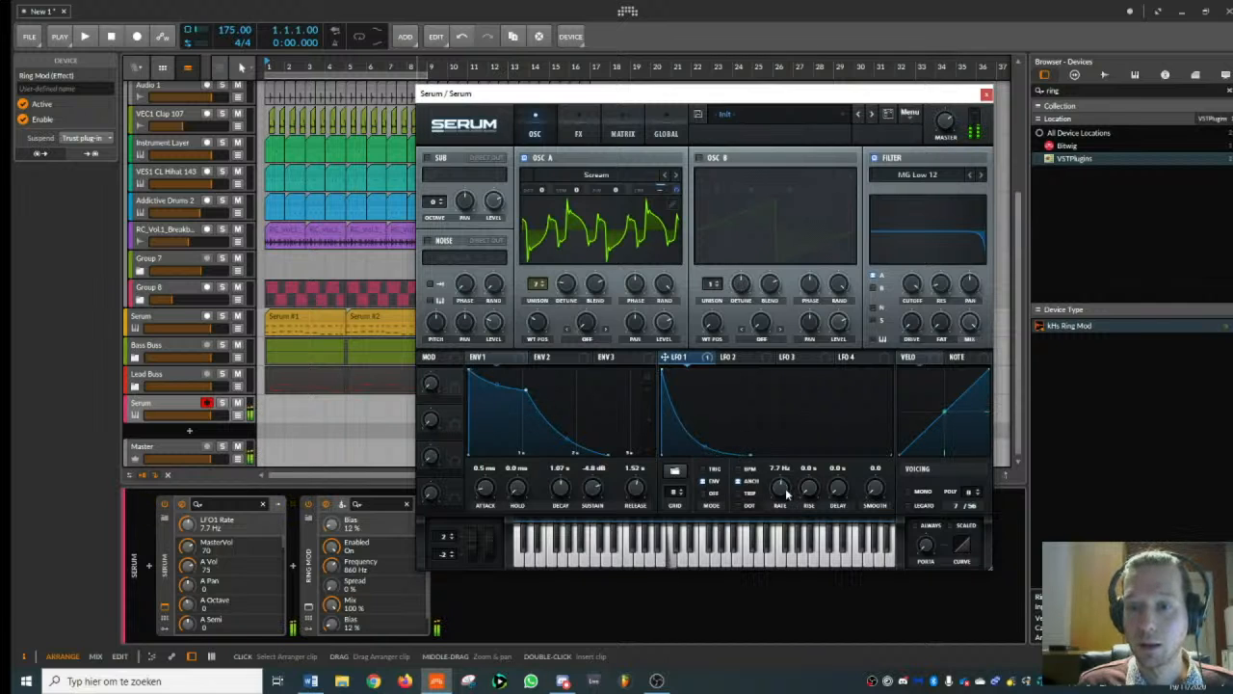
{"action": "left_click_drag", "start_coordinate": [784, 490], "coordinate": [781, 501]}
{"action": "left_click", "coordinate": [987, 94]}
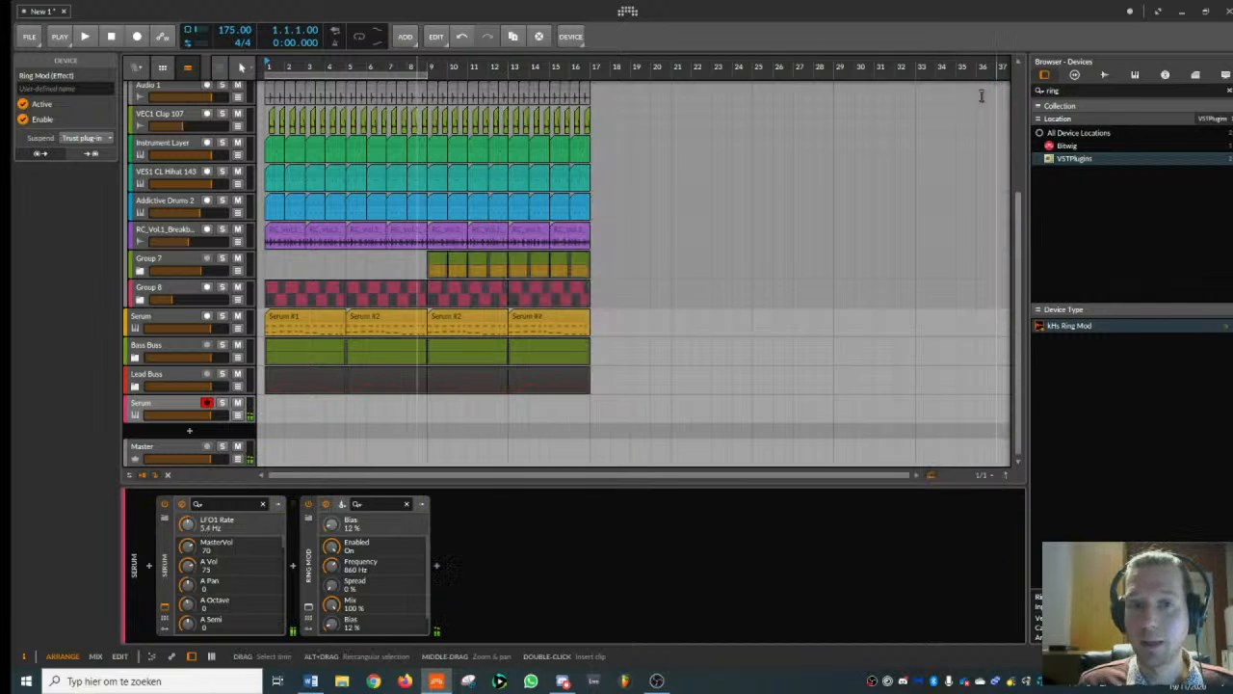
- Create a one-bar clip at bar 1 on the new Serum track, with a short E4 note at its start
{"action": "double_click", "coordinate": [272, 408]}
{"action": "double_click", "coordinate": [274, 409]}
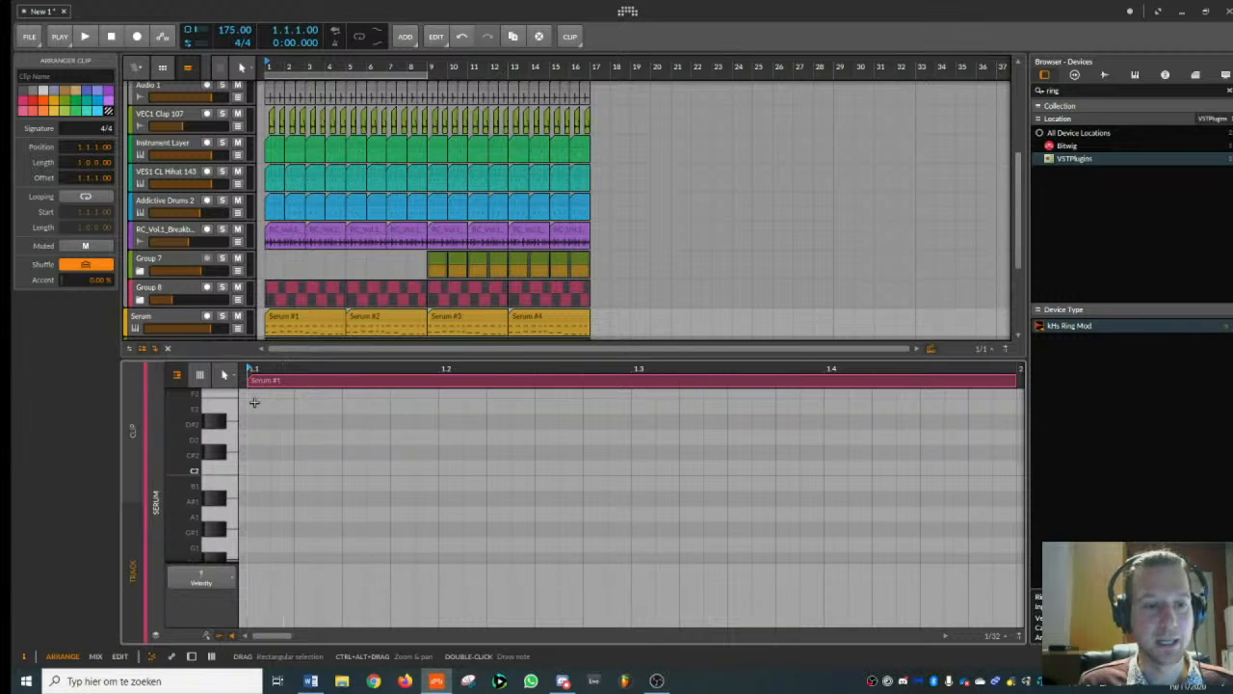
{"action": "double_click", "coordinate": [256, 405]}
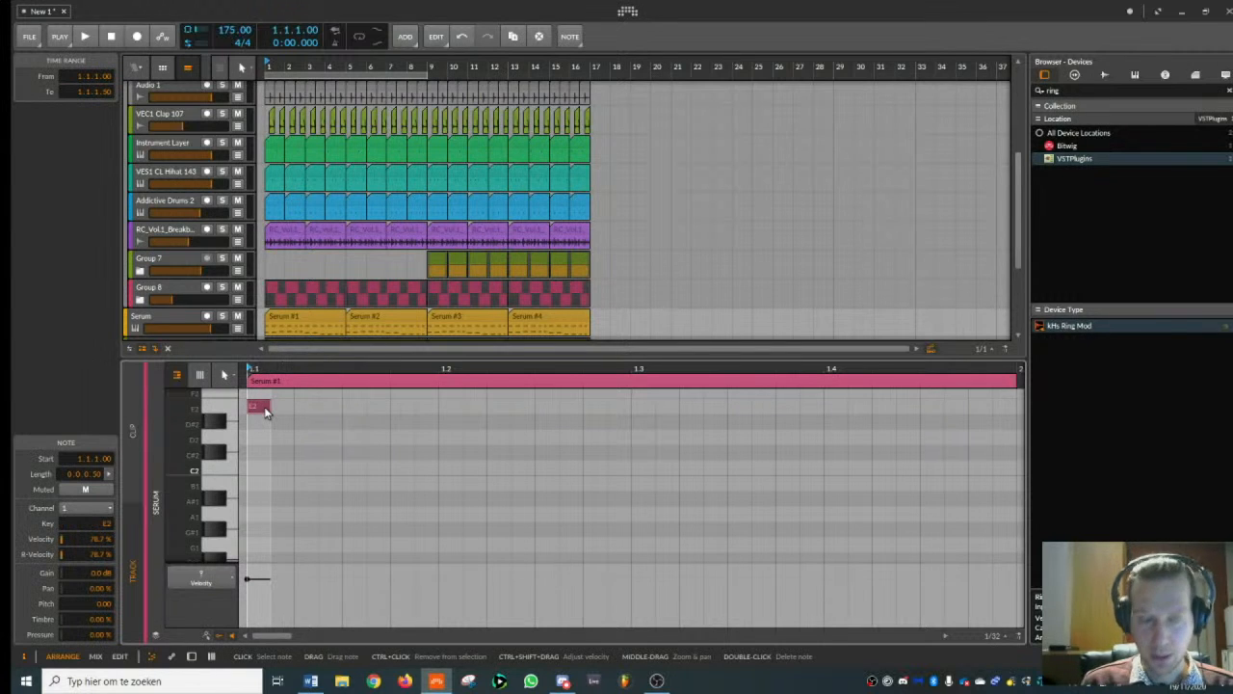
{"action": "double_click", "coordinate": [265, 408]}
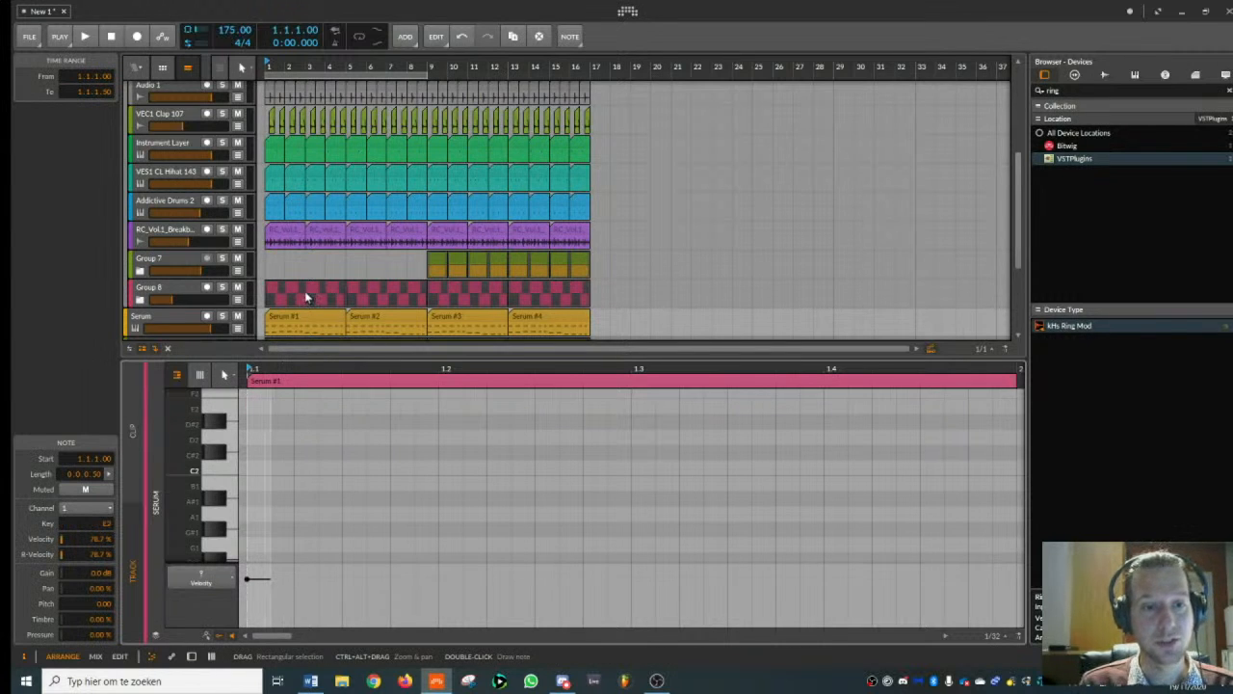
{"action": "left_click", "coordinate": [174, 323]}
{"action": "left_click", "coordinate": [273, 408]}
- Play the beat with the new note and raise the new Serum's master volume to 91
{"action": "key", "text": "space"}
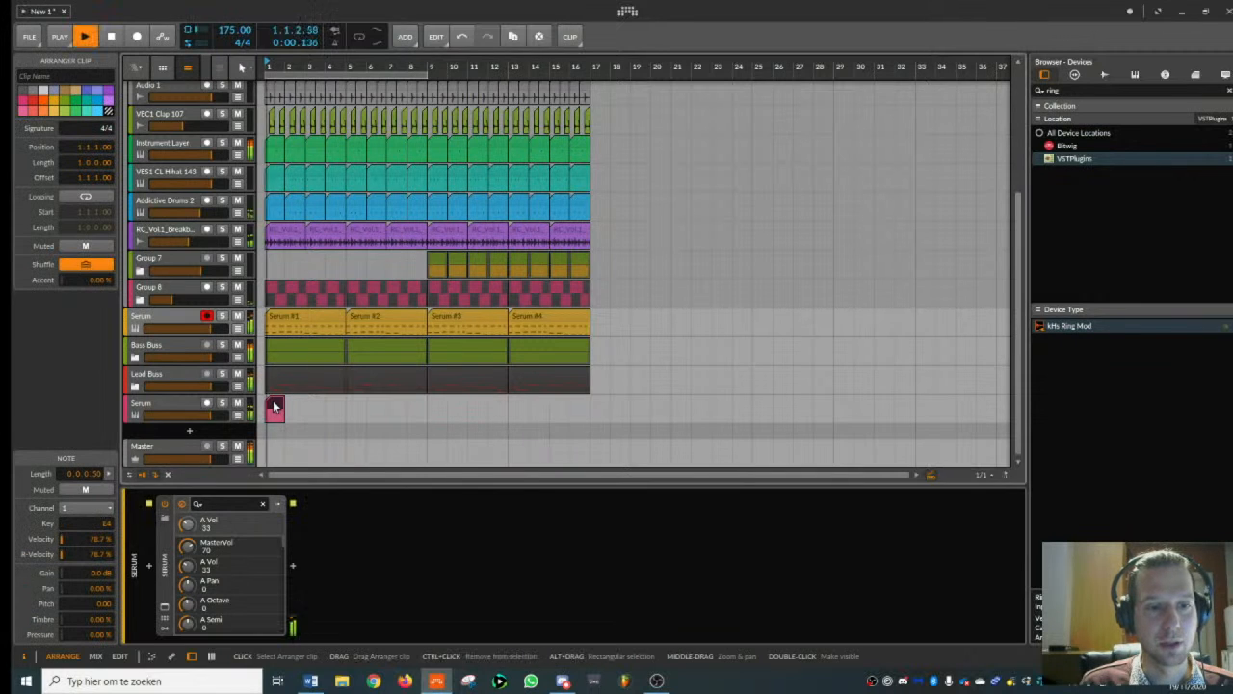
{"action": "key", "text": "space"}
{"action": "key", "text": "space"}
{"action": "left_click", "coordinate": [183, 405]}
{"action": "key", "text": "space"}
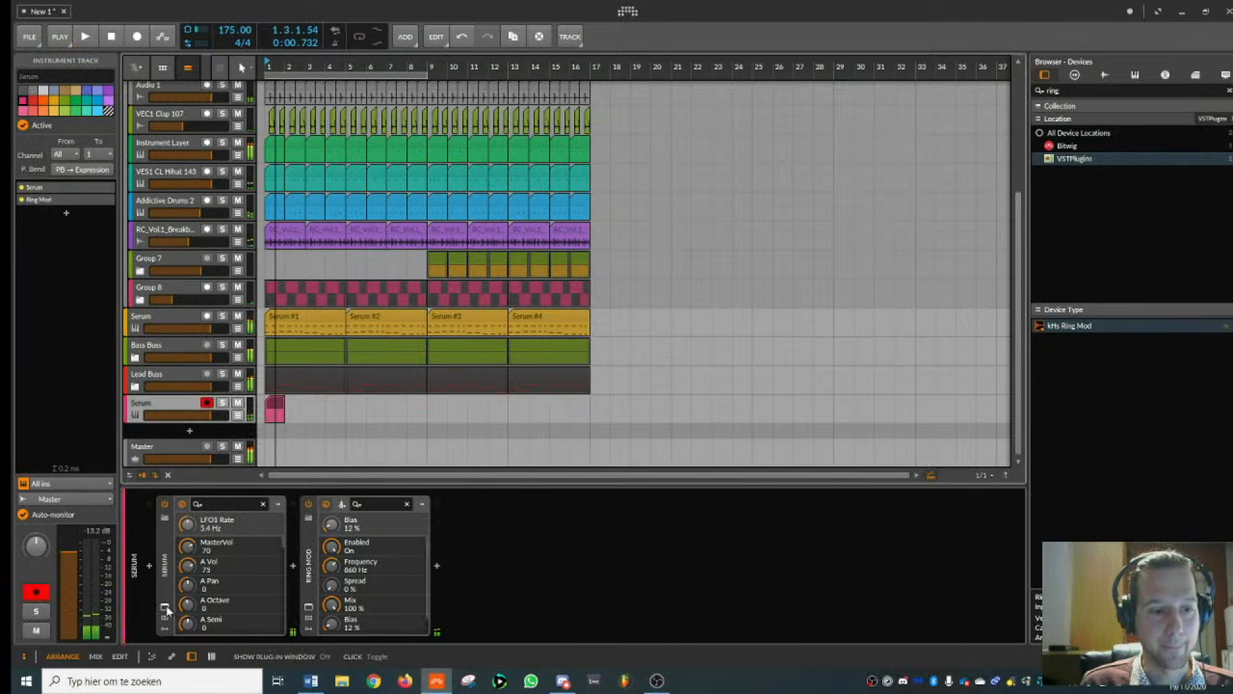
{"action": "left_click", "coordinate": [165, 607]}
{"action": "left_click", "coordinate": [952, 123]}
{"action": "left_click_drag", "start_coordinate": [952, 123], "coordinate": [950, 115]}
{"action": "key", "text": "space"}
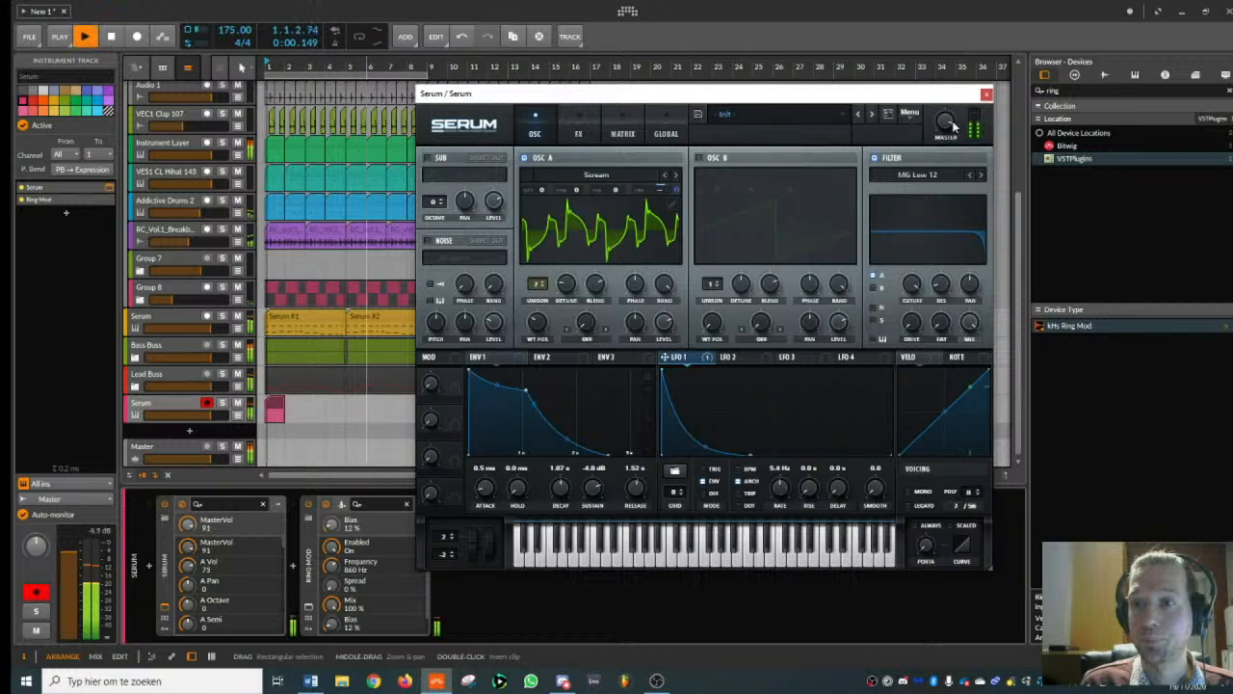
{"action": "left_click", "coordinate": [987, 94]}
- Play the opening of bar 1 again to check how the louder Serum note sits in the beat
{"action": "key", "text": "space"}
{"action": "key", "text": "space"}
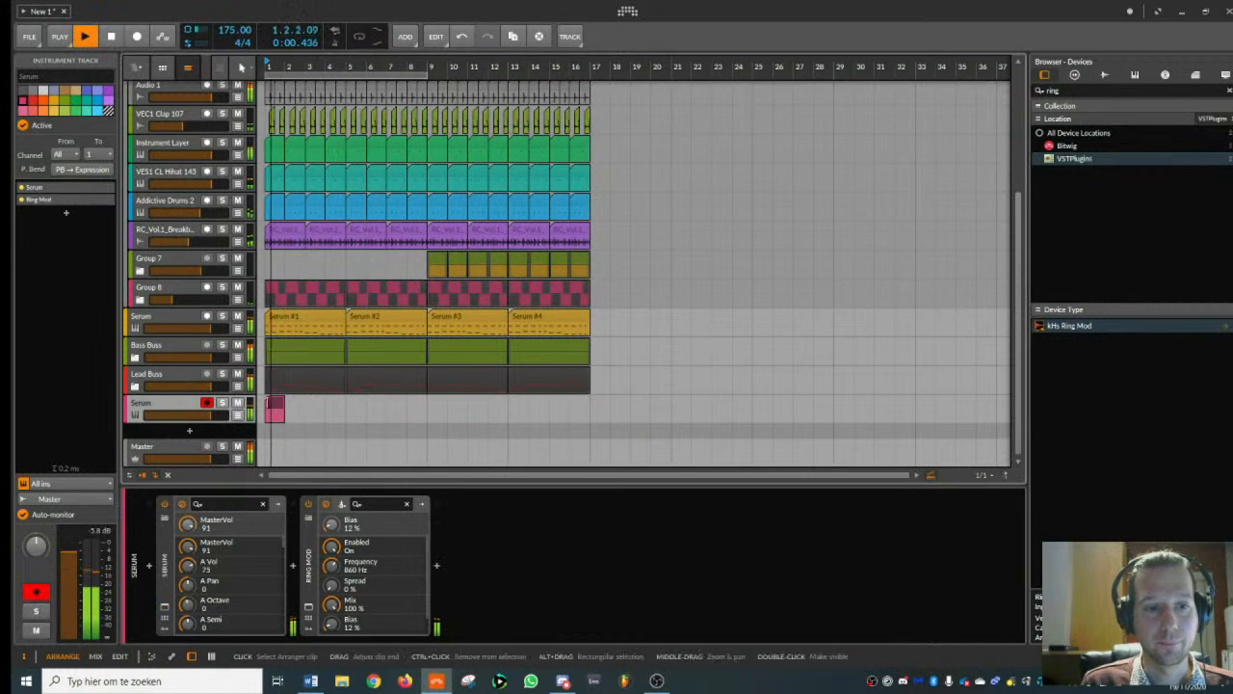
{"action": "key", "text": "space"}
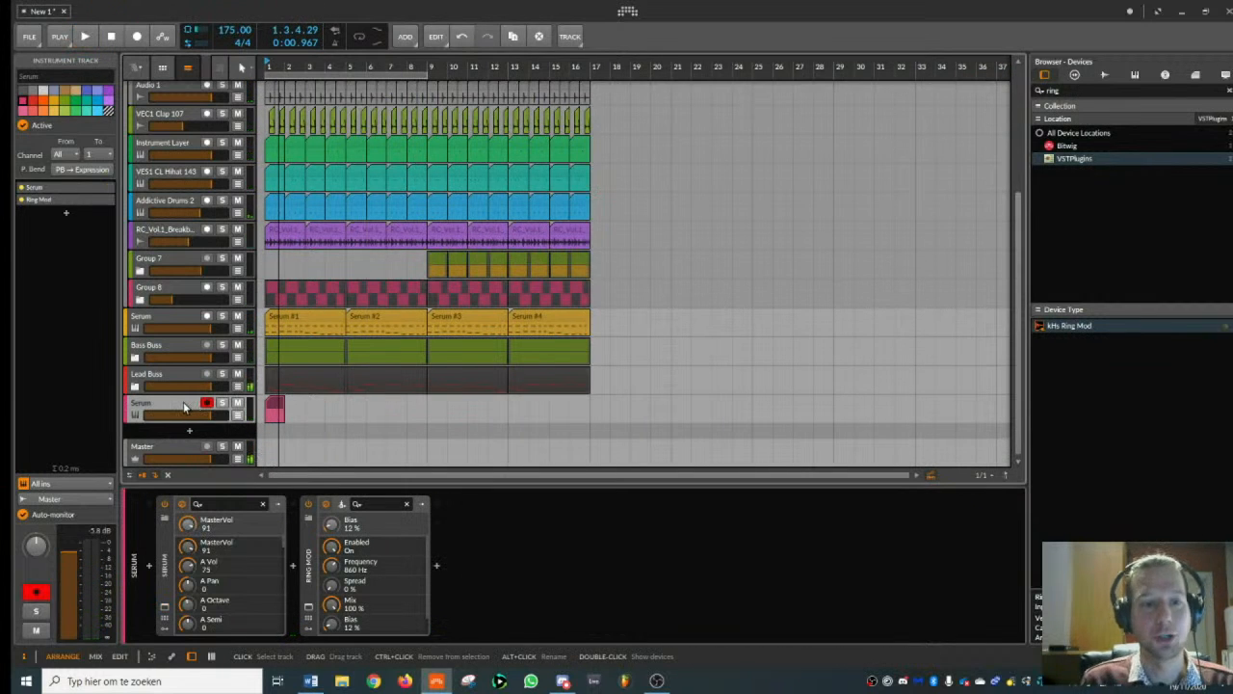
{"action": "key", "text": "space"}
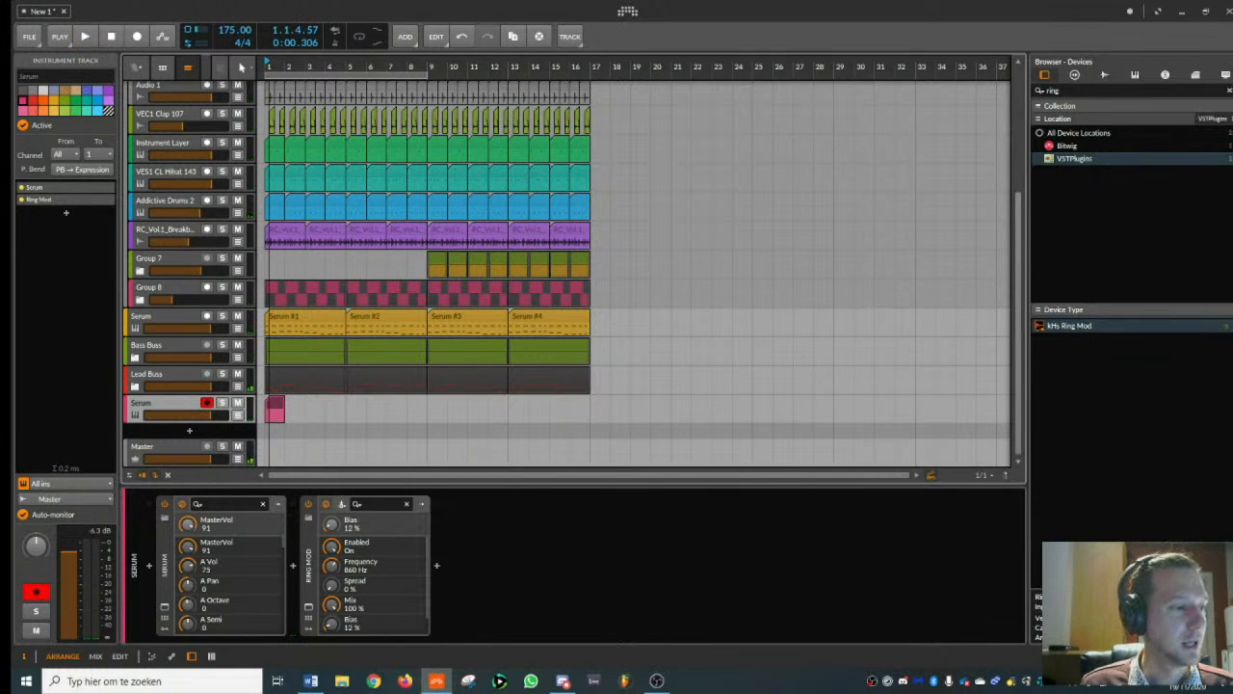
- Add another instrument track, search the devices for "serum" and load Serum_x64 onto it
{"action": "key", "text": "ctrl+t"}
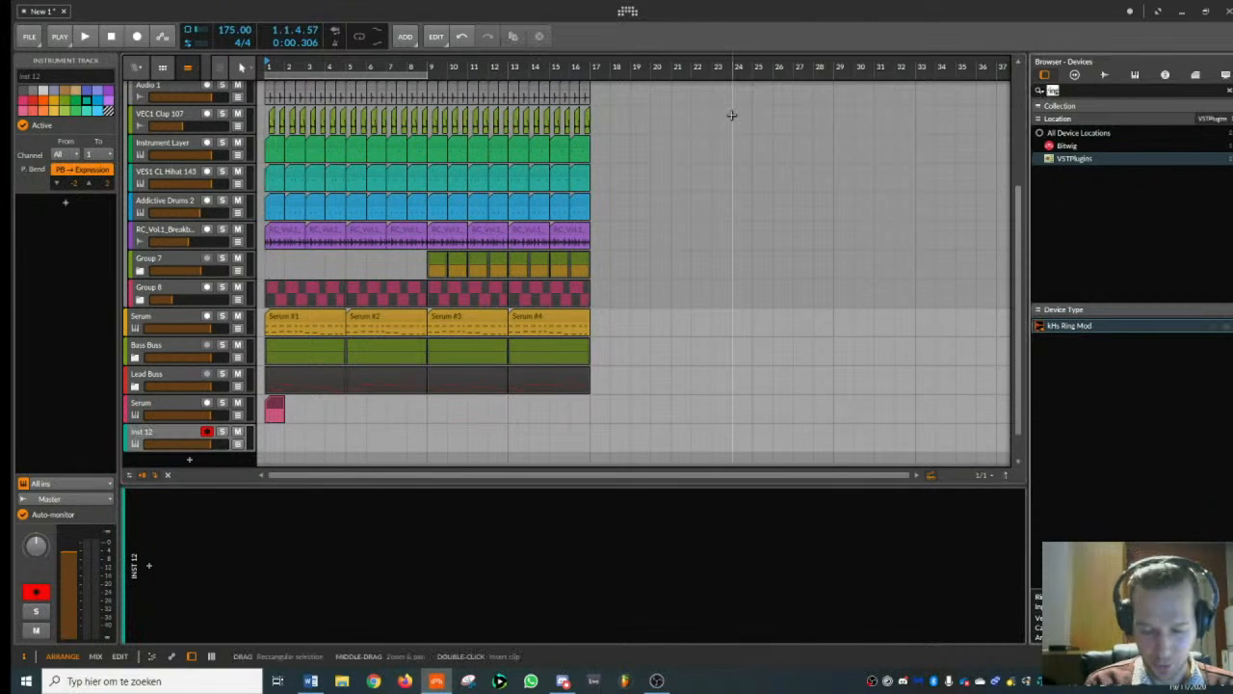
{"action": "type", "text": "serum"}
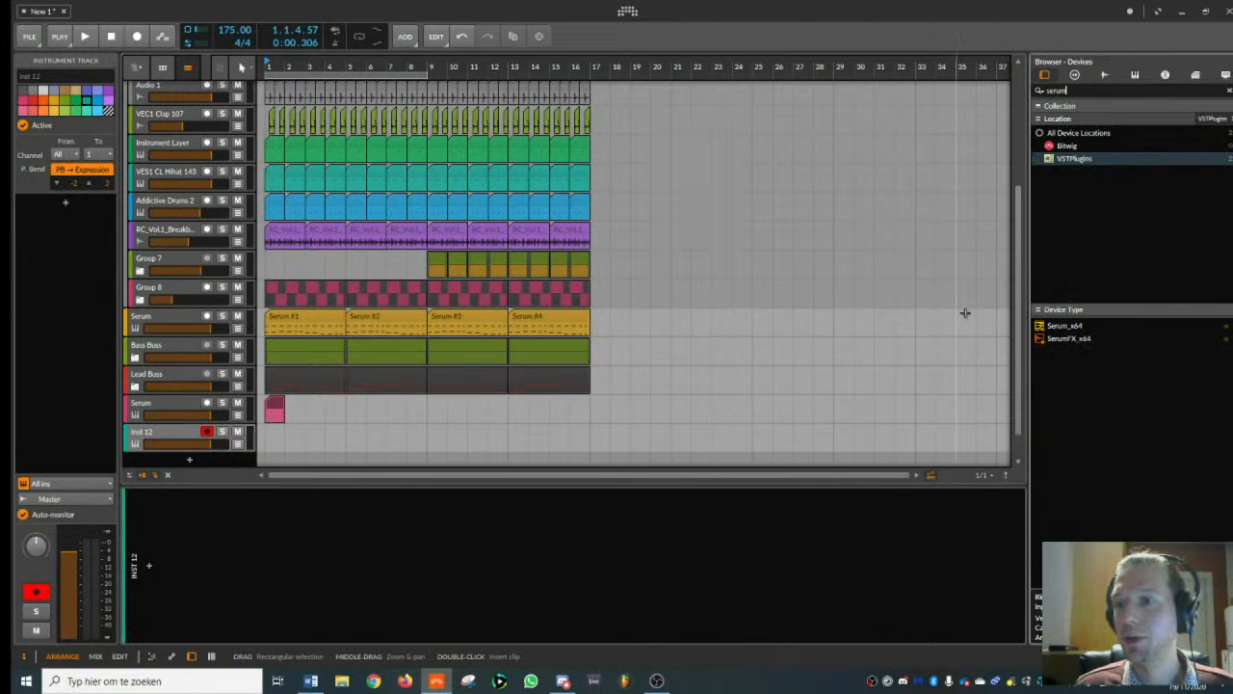
{"action": "double_click", "coordinate": [1058, 331]}
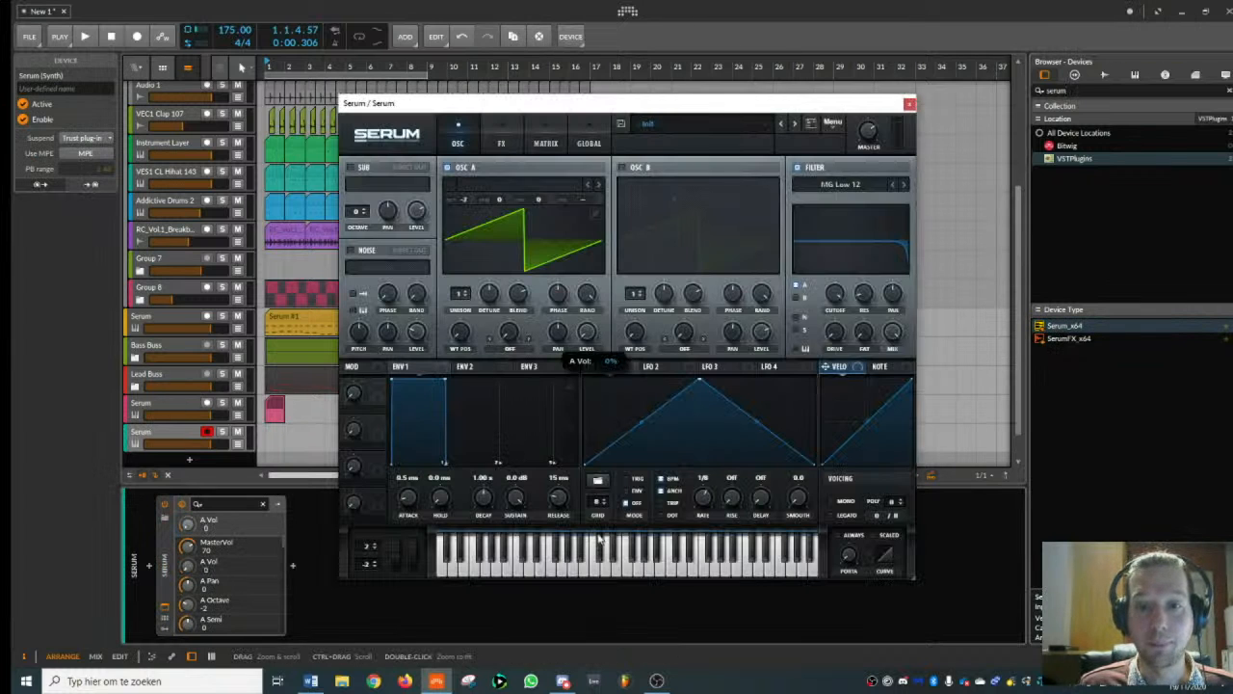
- Switch off oscillator A, enable the noise oscillator and set the noise level to 70
{"action": "left_click", "coordinate": [448, 168]}
{"action": "left_click", "coordinate": [352, 251]}
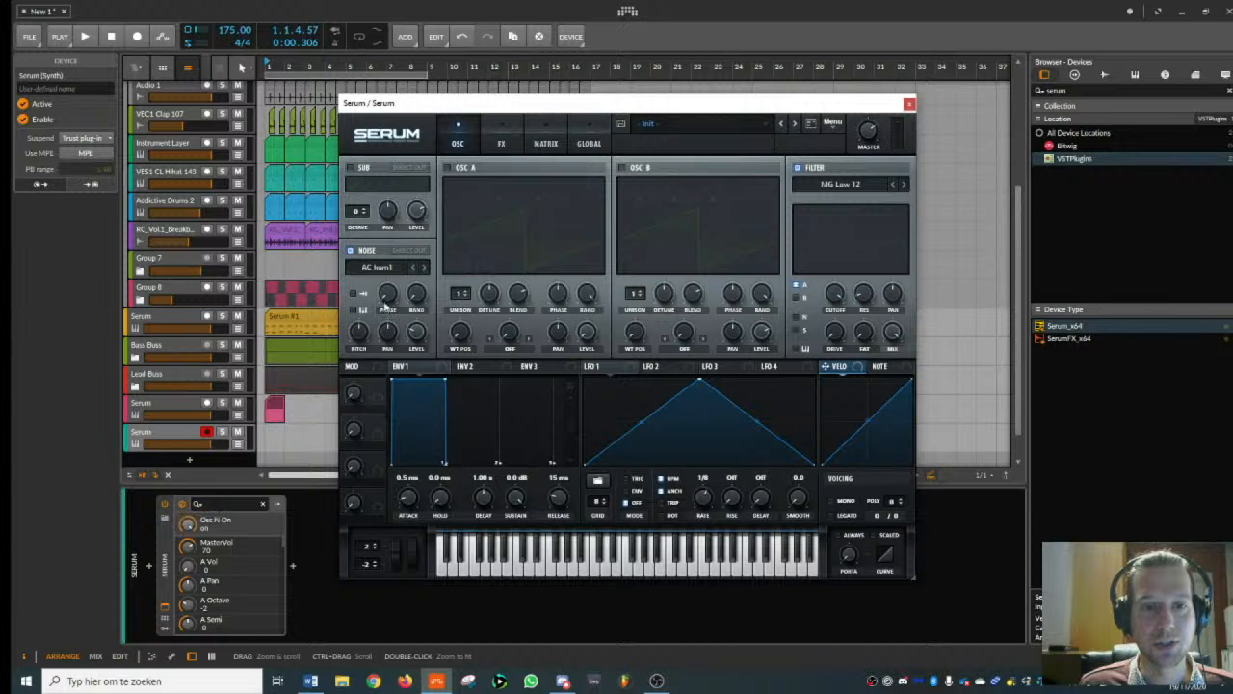
{"action": "left_click_drag", "start_coordinate": [417, 332], "coordinate": [426, 296]}
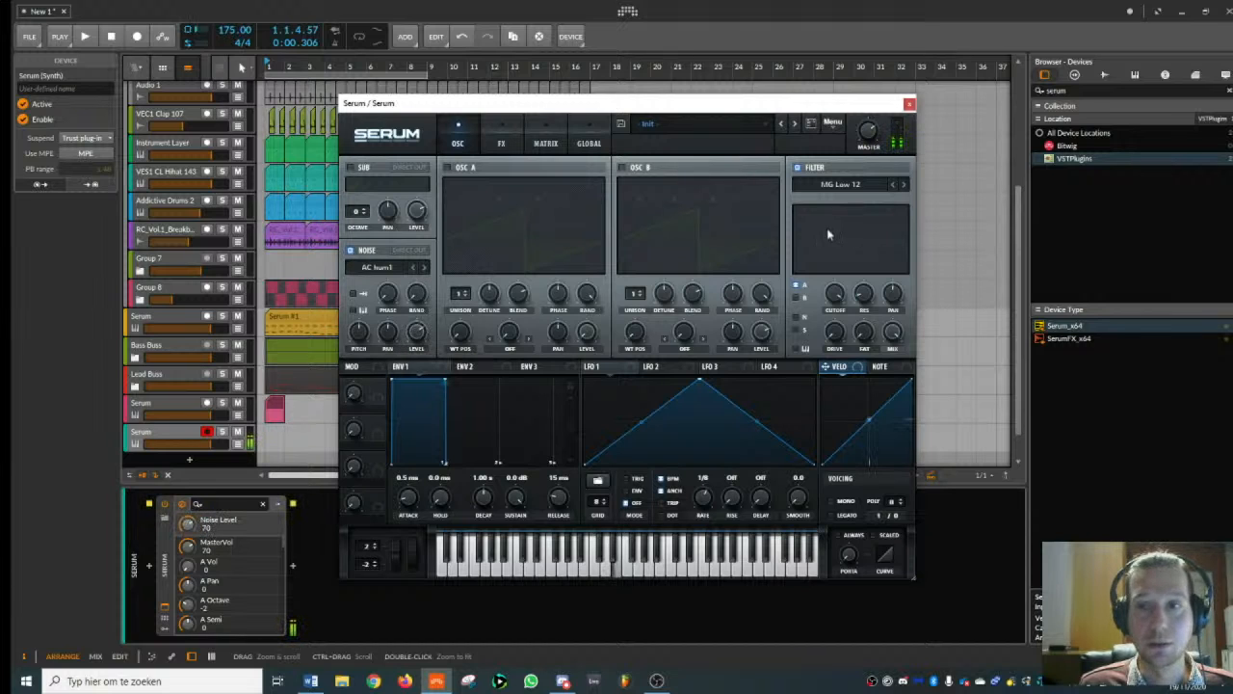
- Set the filter type to Band 12, route the noise oscillator through it, and modulate its cutoff, set to 2761, with LFO 1
{"action": "left_click", "coordinate": [837, 184]}
{"action": "mouse_move", "coordinate": [840, 198]}
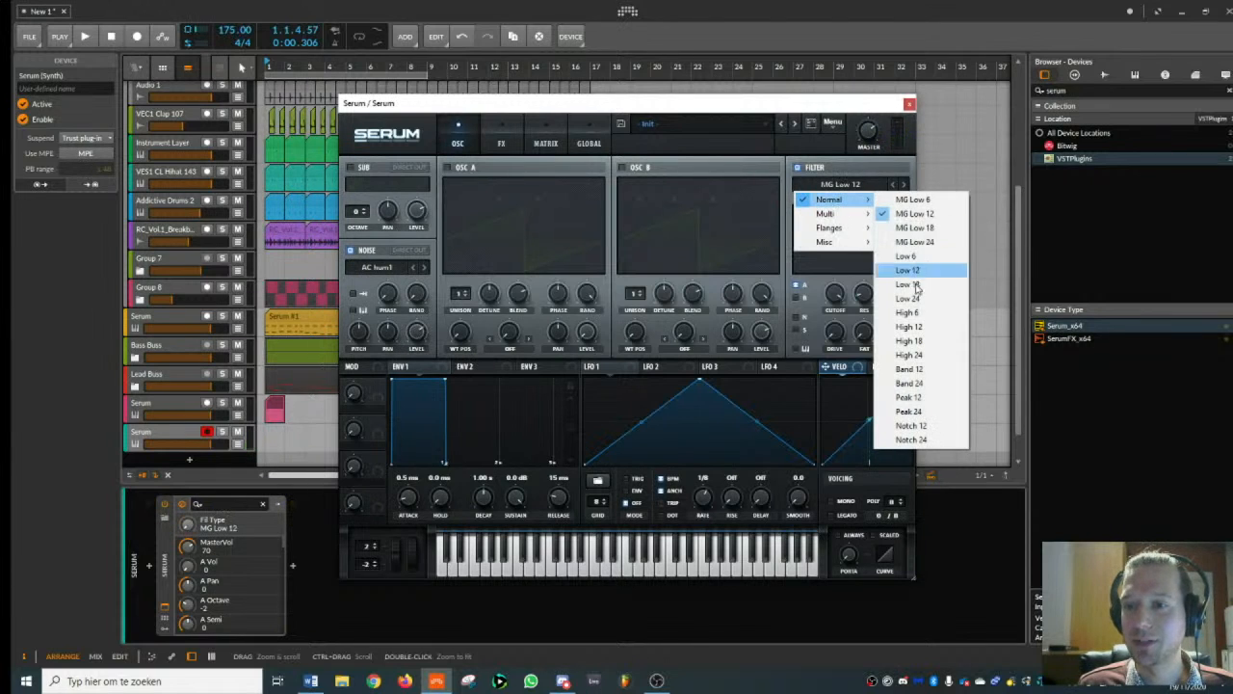
{"action": "left_click", "coordinate": [909, 369]}
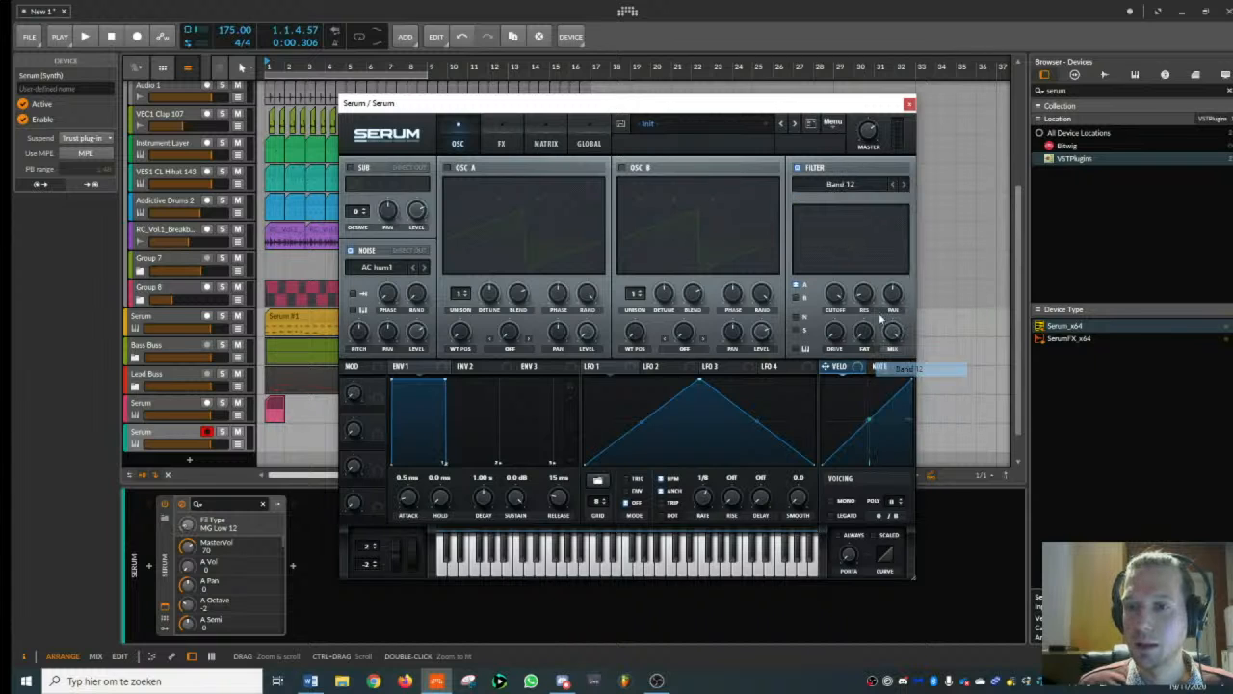
{"action": "left_click", "coordinate": [797, 317]}
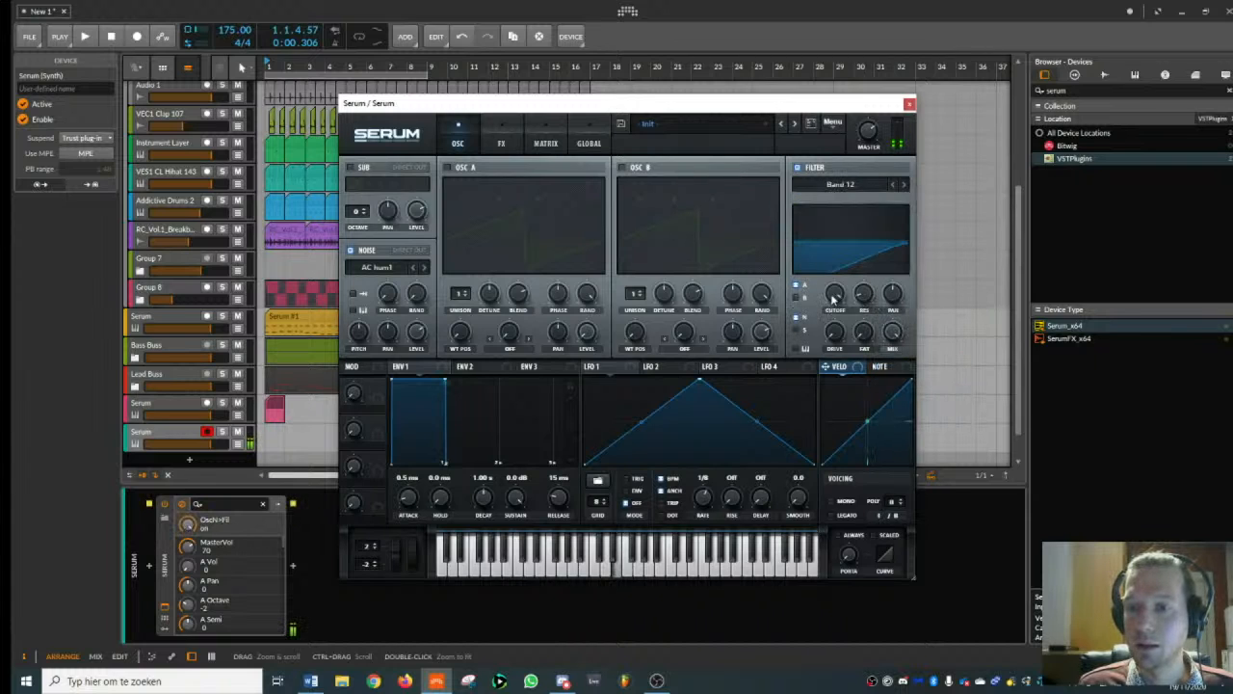
{"action": "left_click_drag", "start_coordinate": [834, 296], "coordinate": [837, 337]}
{"action": "left_click_drag", "start_coordinate": [633, 366], "coordinate": [836, 296]}
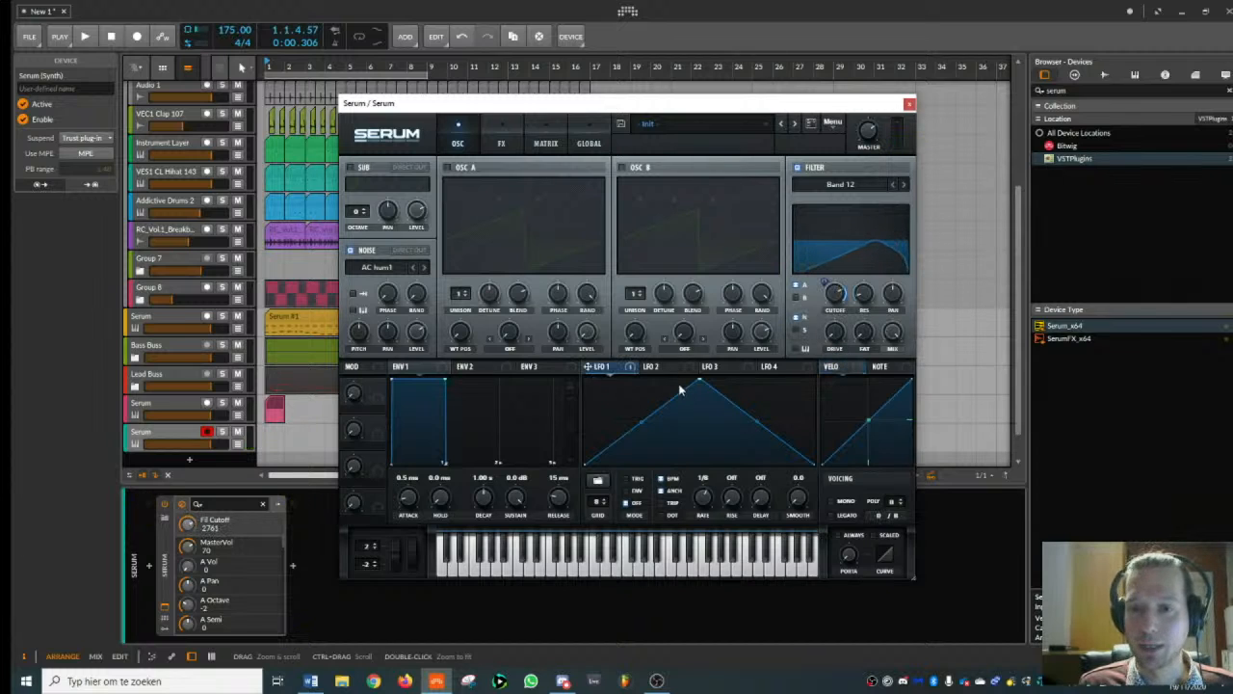
- Reshape LFO 1 into a falling ramp in envelope mode at a 2 bar rate and set the filter cutoff to 911
{"action": "left_click_drag", "start_coordinate": [711, 389], "coordinate": [585, 381]}
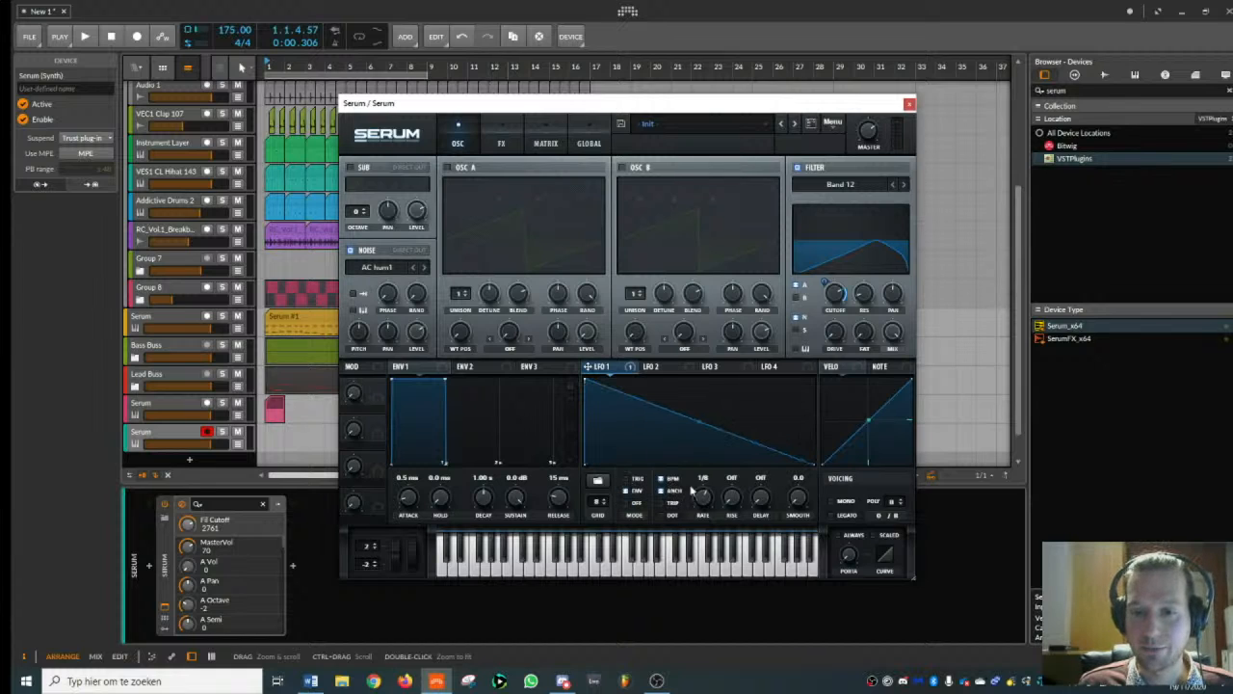
{"action": "left_click_drag", "start_coordinate": [691, 492], "coordinate": [691, 510]}
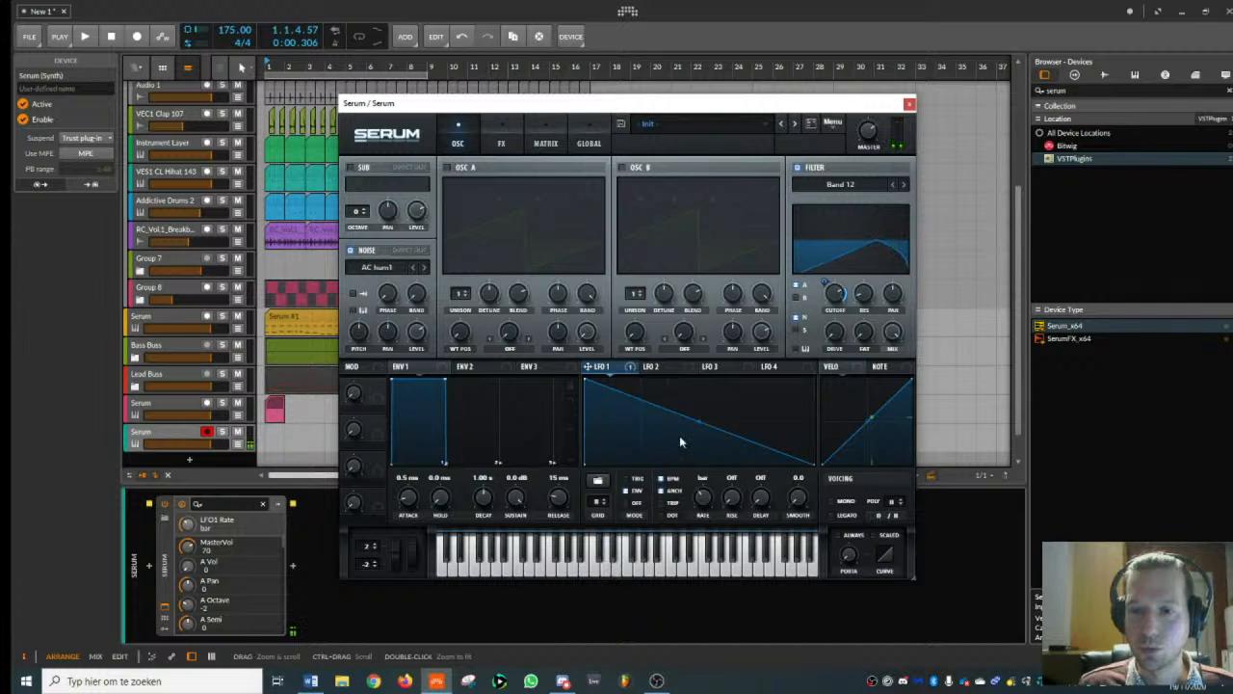
{"action": "left_click_drag", "start_coordinate": [705, 503], "coordinate": [704, 510]}
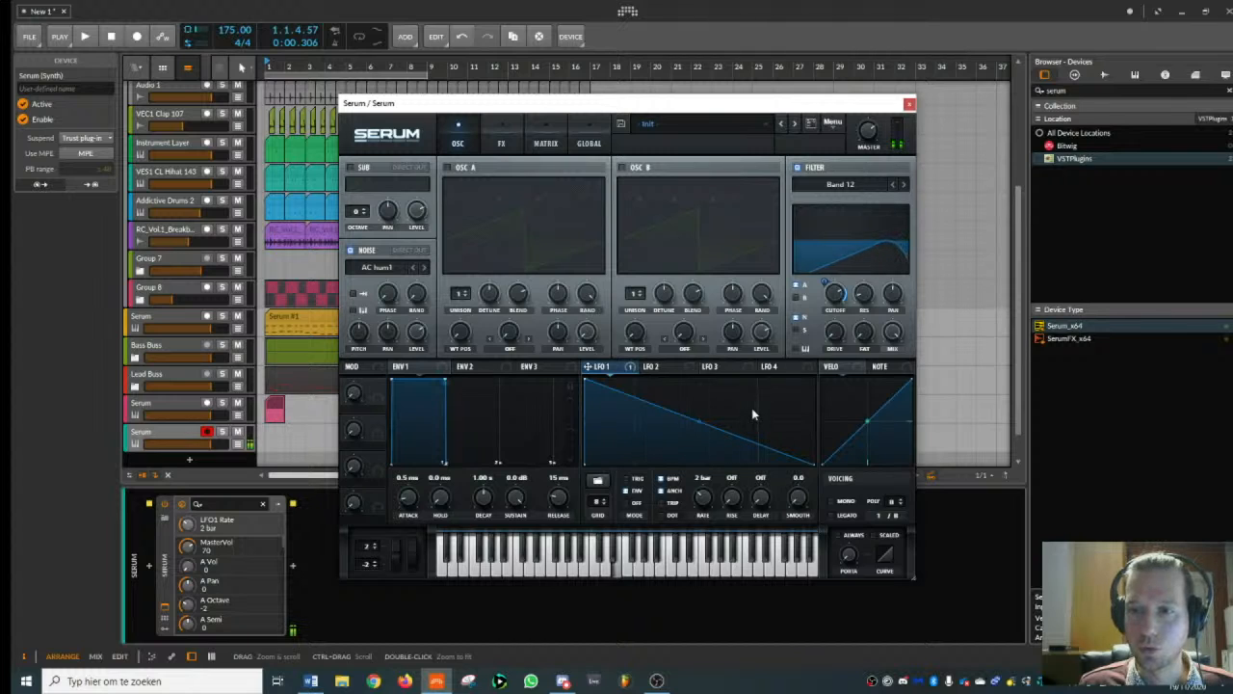
{"action": "mouse_move", "coordinate": [838, 293]}
{"action": "left_mouse_down"}
{"action": "mouse_move", "coordinate": [839, 324]}
{"action": "mouse_move", "coordinate": [828, 275]}
{"action": "left_mouse_up"}
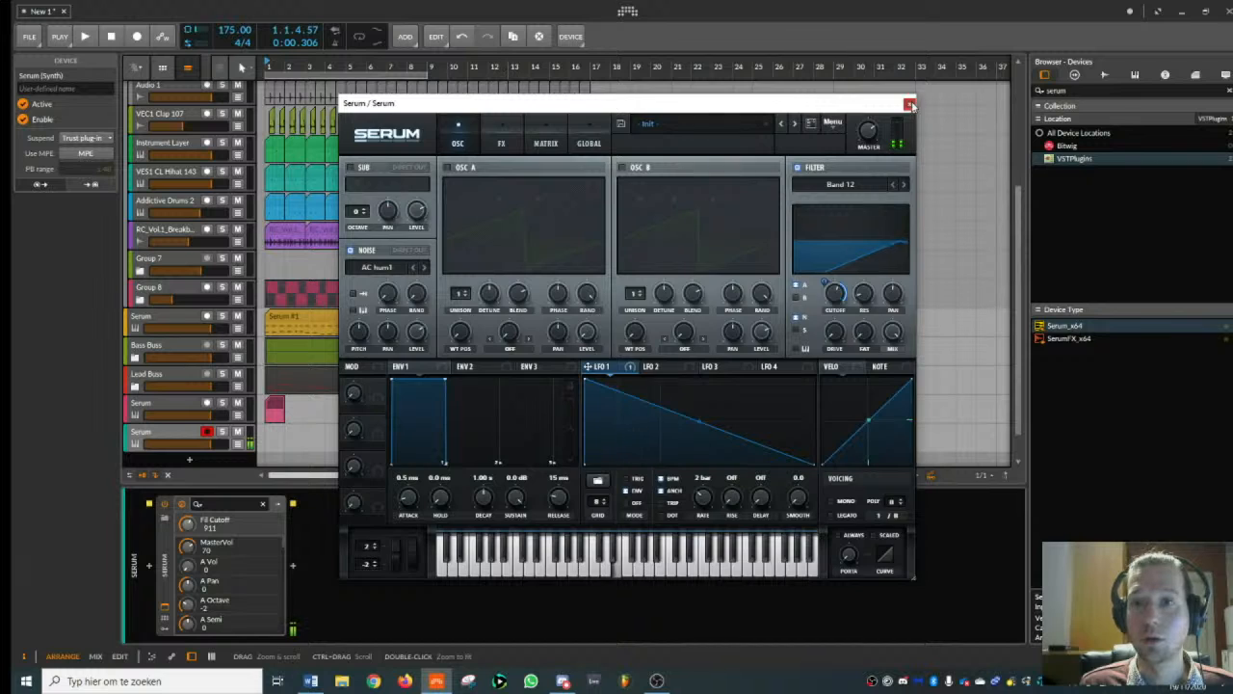
{"action": "left_click", "coordinate": [908, 103]}
- Create a one-bar clip at bar 1 on the noise Serum track and fill it with a single E2 note
{"action": "double_click", "coordinate": [266, 436]}
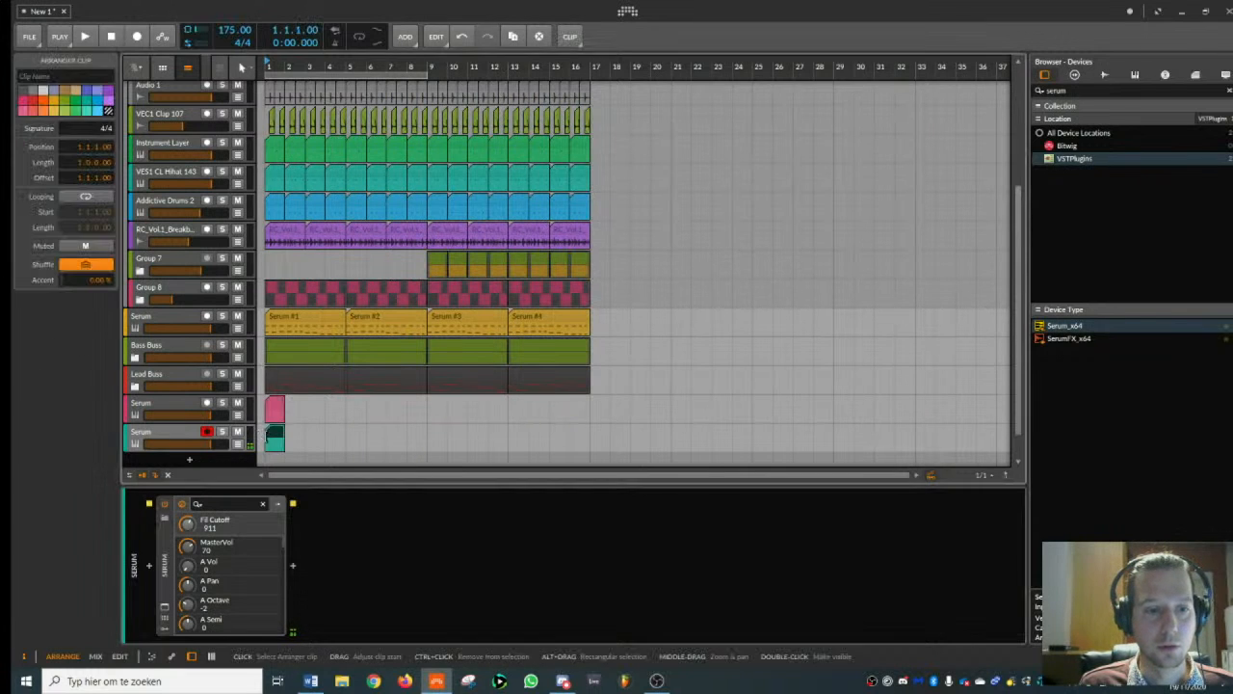
{"action": "double_click", "coordinate": [276, 435]}
{"action": "left_click", "coordinate": [256, 402]}
{"action": "double_click", "coordinate": [255, 405]}
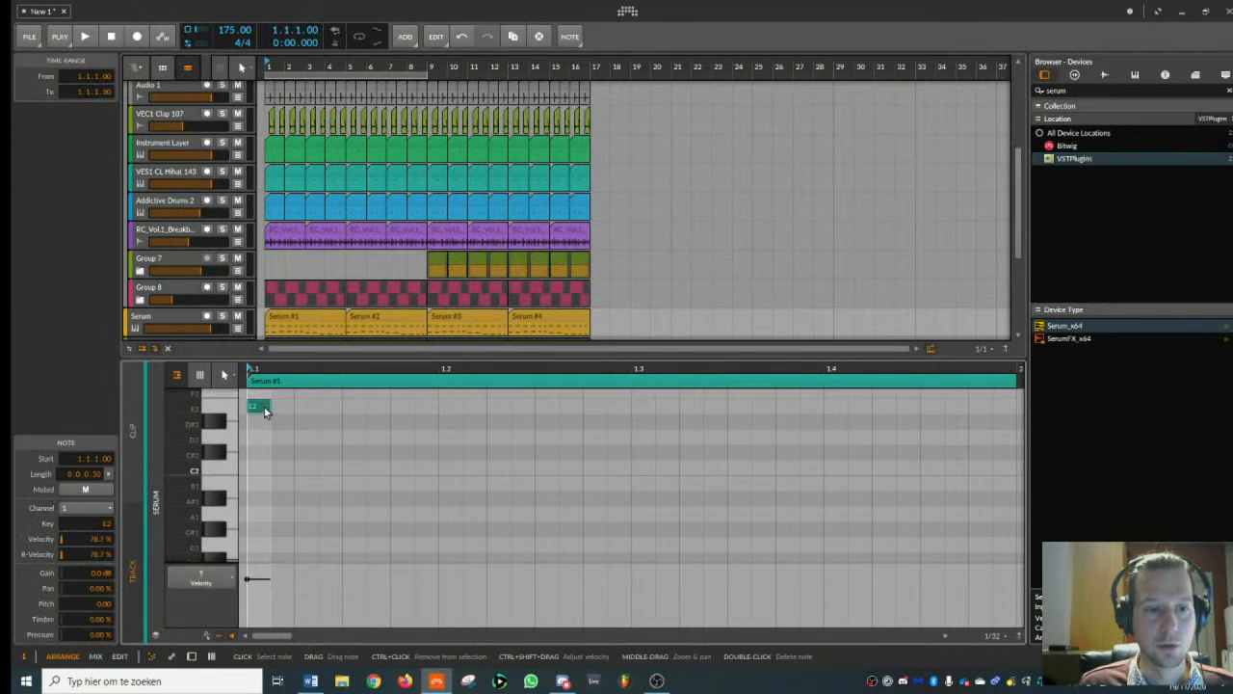
{"action": "left_click_drag", "start_coordinate": [267, 406], "coordinate": [1008, 406]}
- Play the opening bars of the beat to hear the noise note in the arrangement
{"action": "key", "text": "space"}
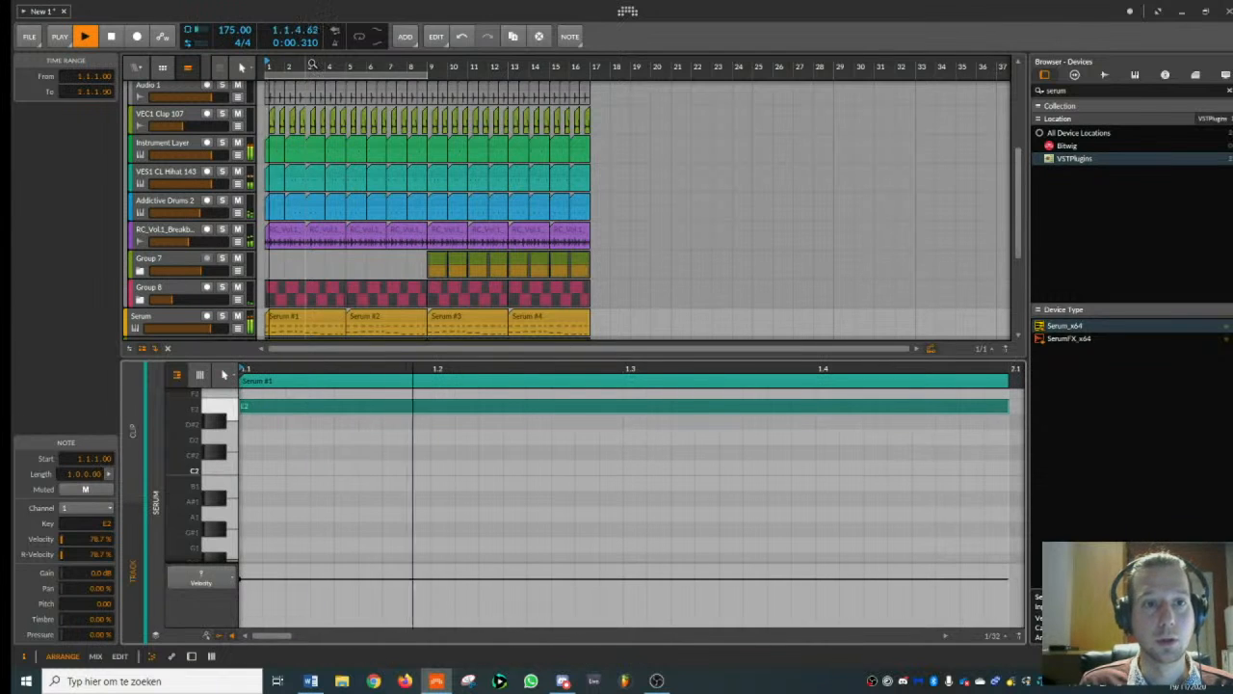
{"action": "left_click_drag", "start_coordinate": [357, 67], "coordinate": [356, 106]}
{"action": "left_click", "coordinate": [177, 118]}
{"action": "double_click", "coordinate": [176, 117]}
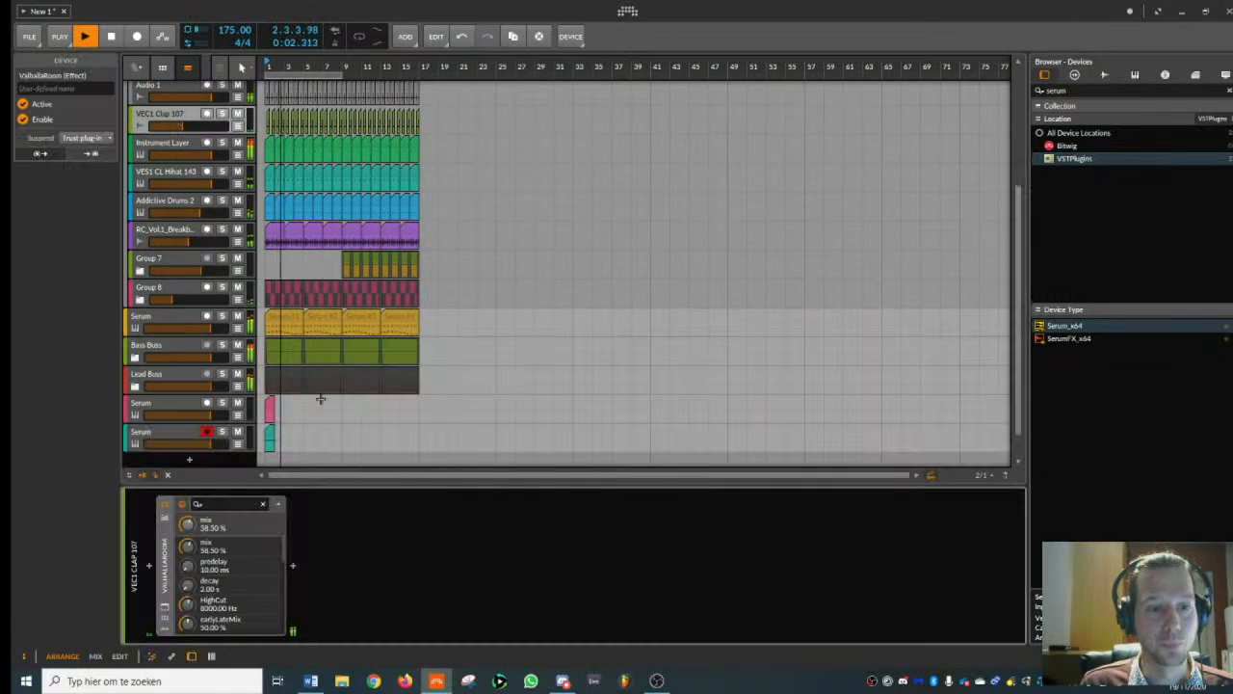
{"action": "key", "text": "space"}
- Extend the noise Serum clip to four bars and stretch its E2 note across nearly the whole clip
{"action": "left_click_drag", "start_coordinate": [268, 432], "coordinate": [303, 435]}
{"action": "double_click", "coordinate": [294, 436]}
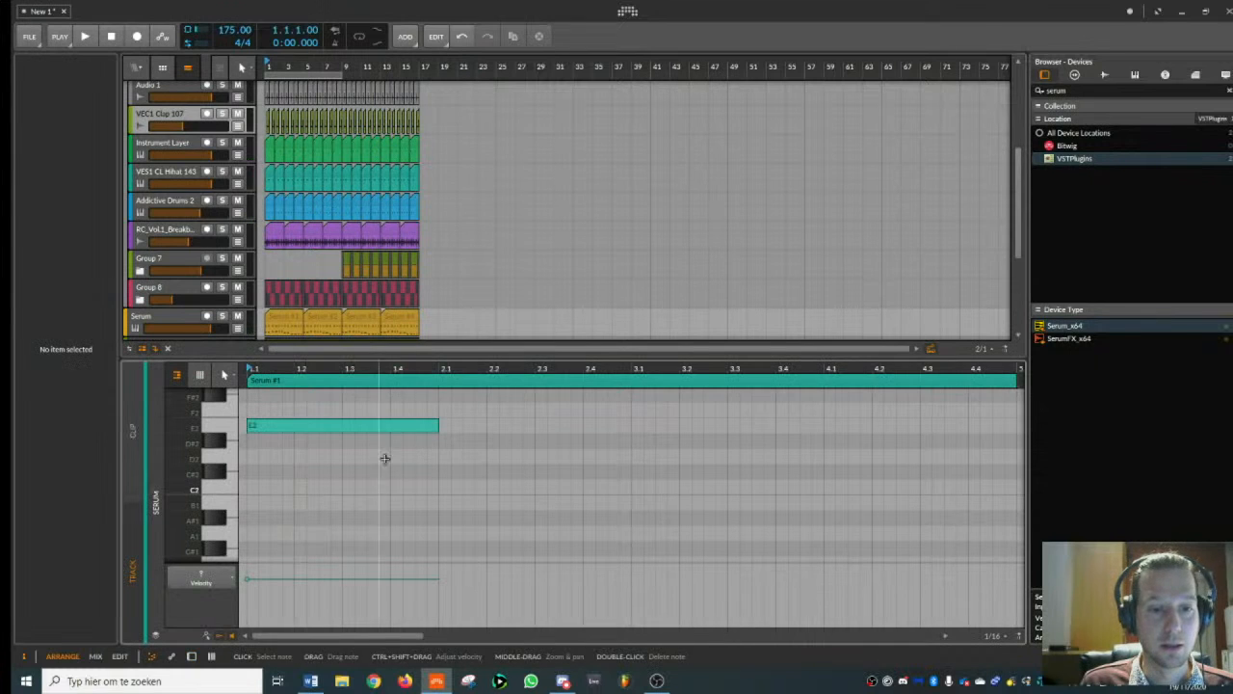
{"action": "left_click_drag", "start_coordinate": [427, 370], "coordinate": [391, 425]}
- Play the beat with the longer noise note and show the noise Serum track's devices
{"action": "key", "text": "space"}
{"action": "double_click", "coordinate": [171, 288]}
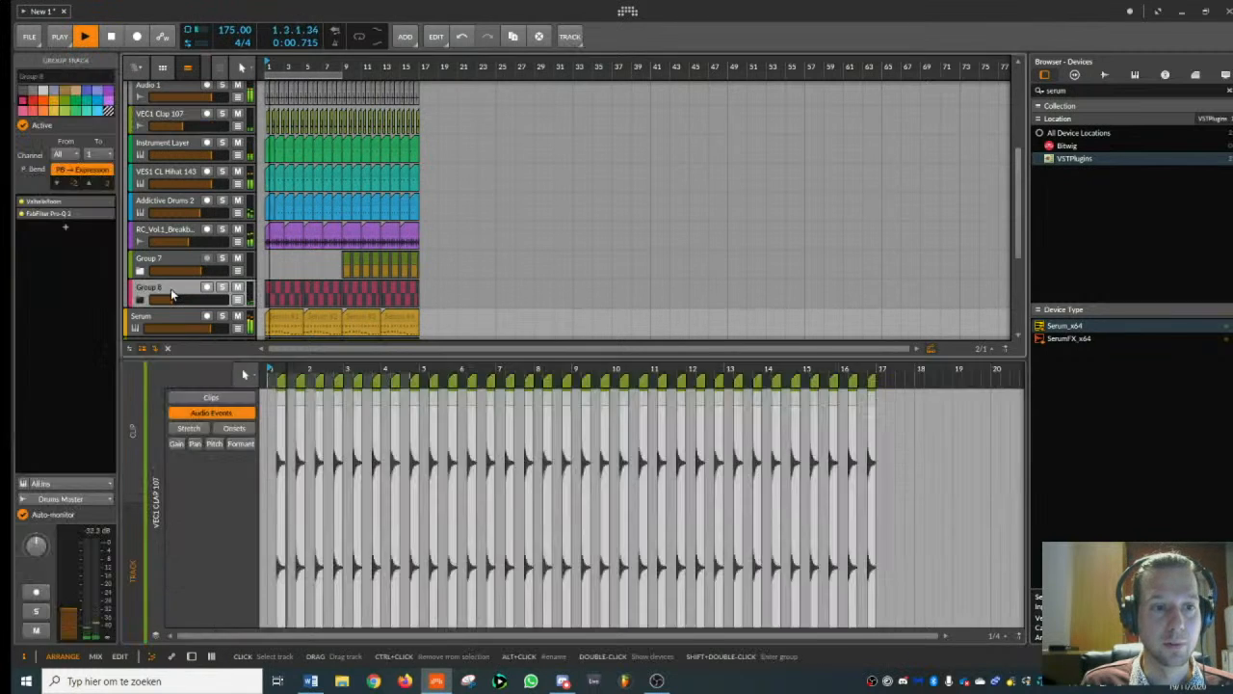
{"action": "left_click", "coordinate": [181, 433]}
{"action": "key", "text": "space"}
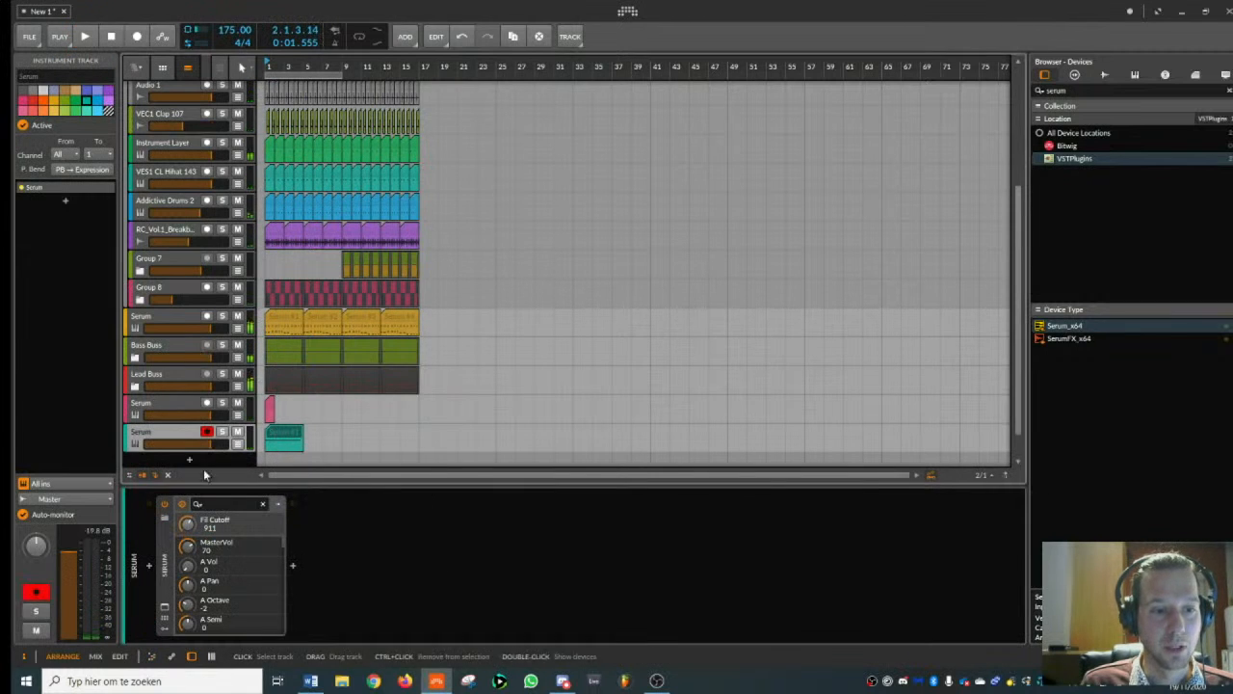
- Raise the noise Serum's master volume to 91 and play the first four bars of the beat
{"action": "left_click", "coordinate": [165, 607]}
{"action": "key", "text": "space"}
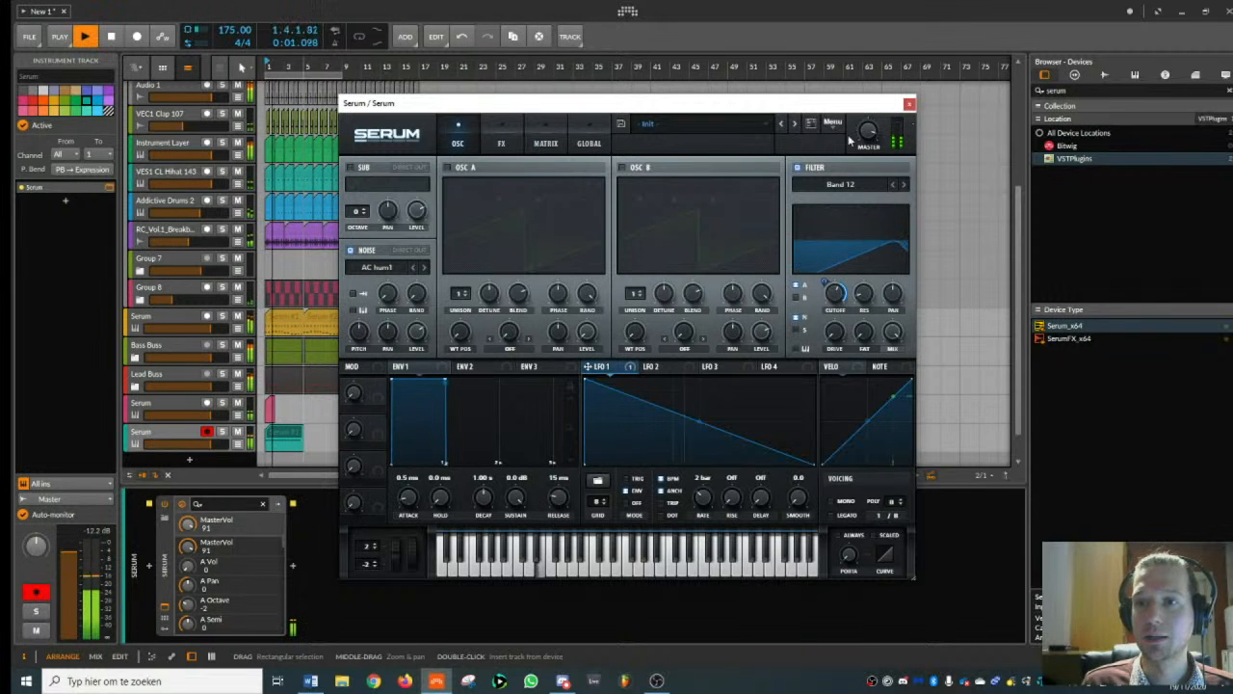
{"action": "left_click", "coordinate": [910, 104]}
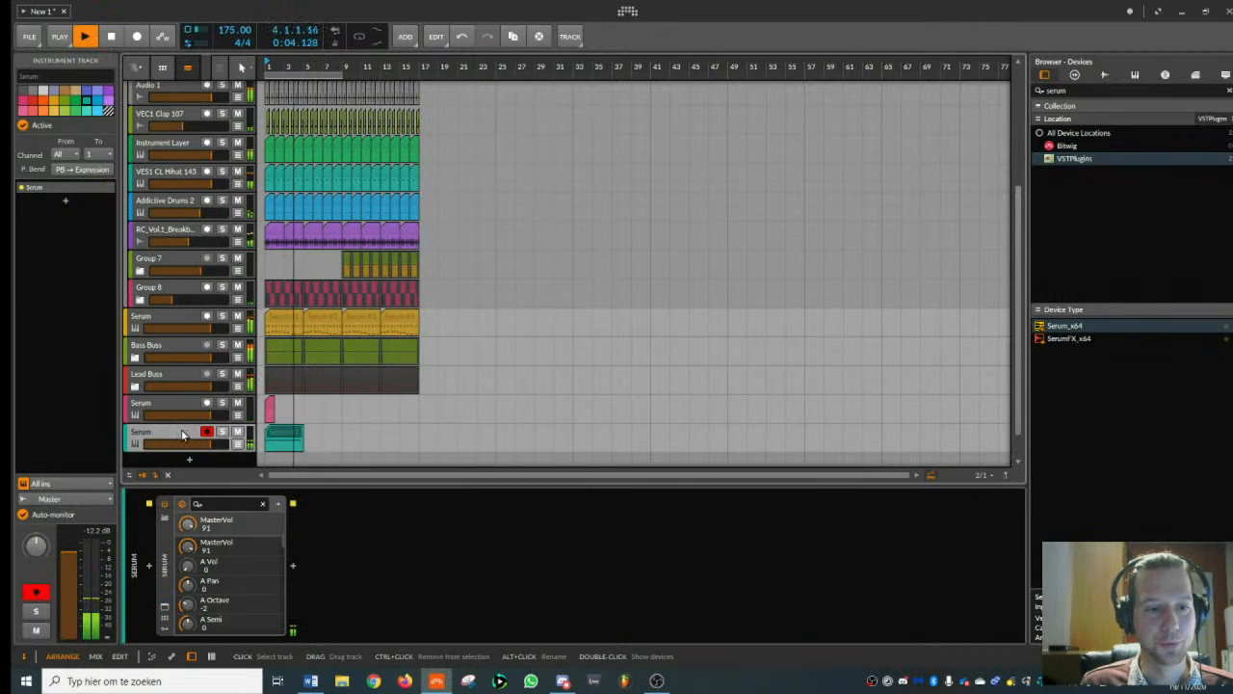
{"action": "key", "text": "space"}
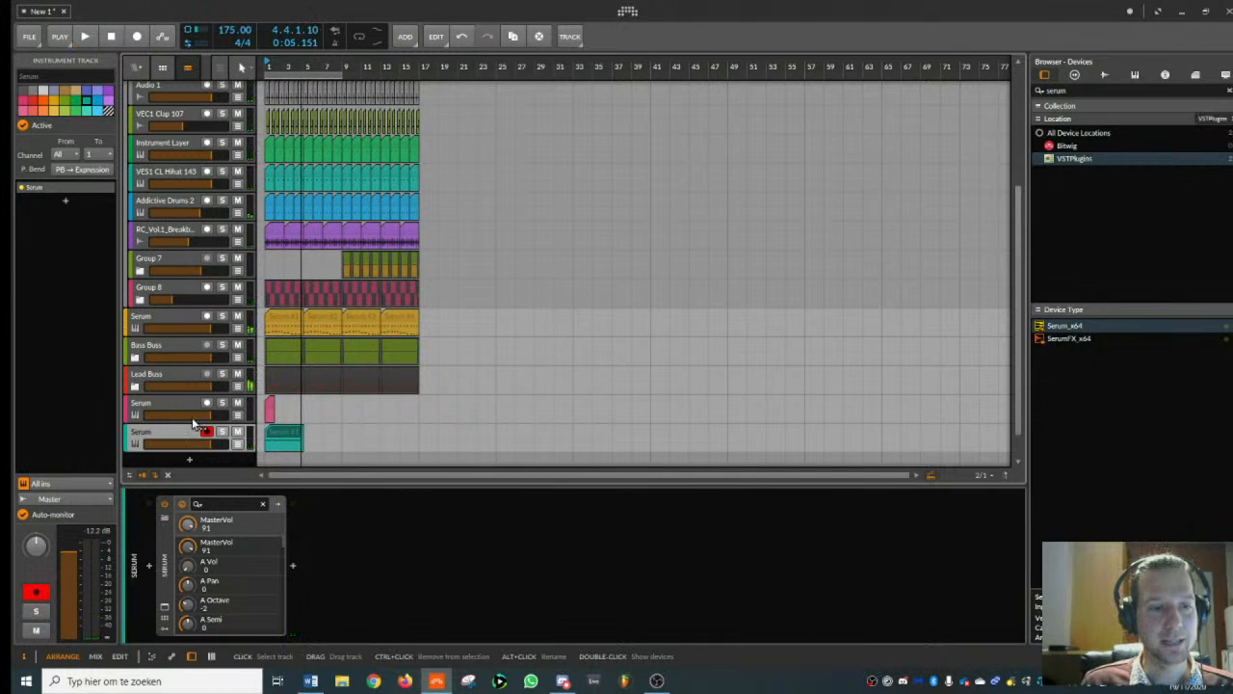
- Collapse the Drums group in the arrangement and select the Kick Trigger track
{"action": "scroll", "coordinate": [140, 154], "scroll_direction": "up", "scroll_amount": 3}
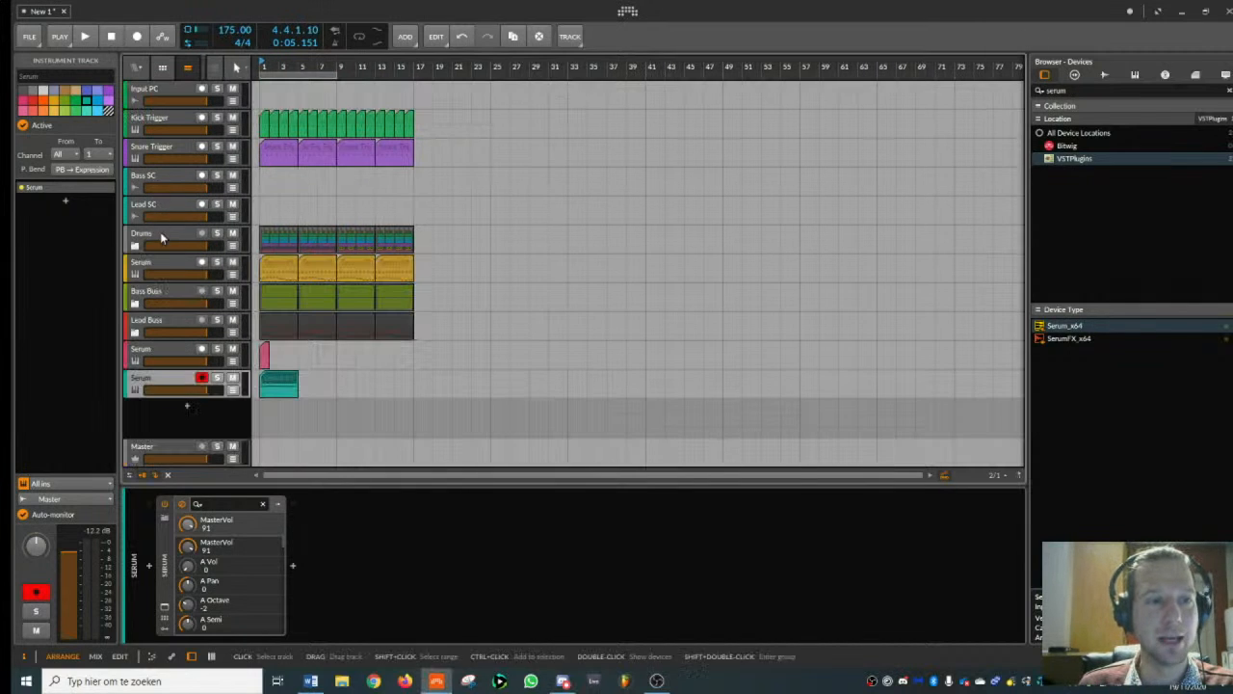
{"action": "left_click", "coordinate": [162, 238]}
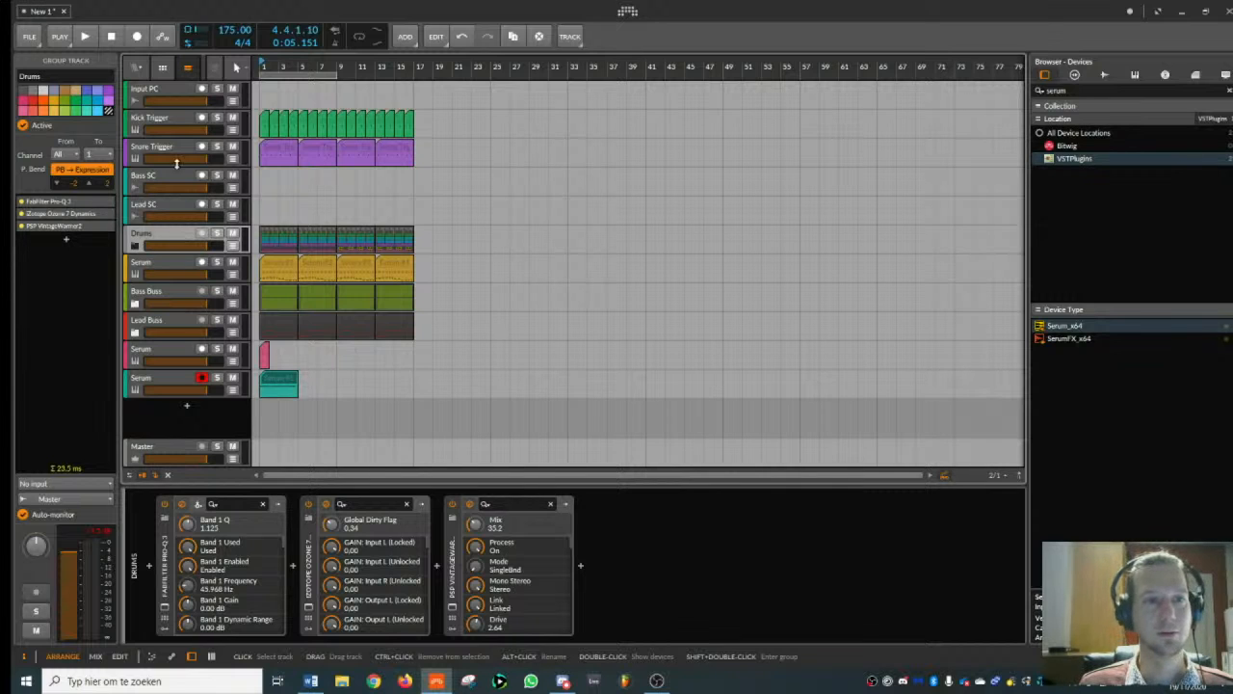
{"action": "left_click", "coordinate": [164, 119]}
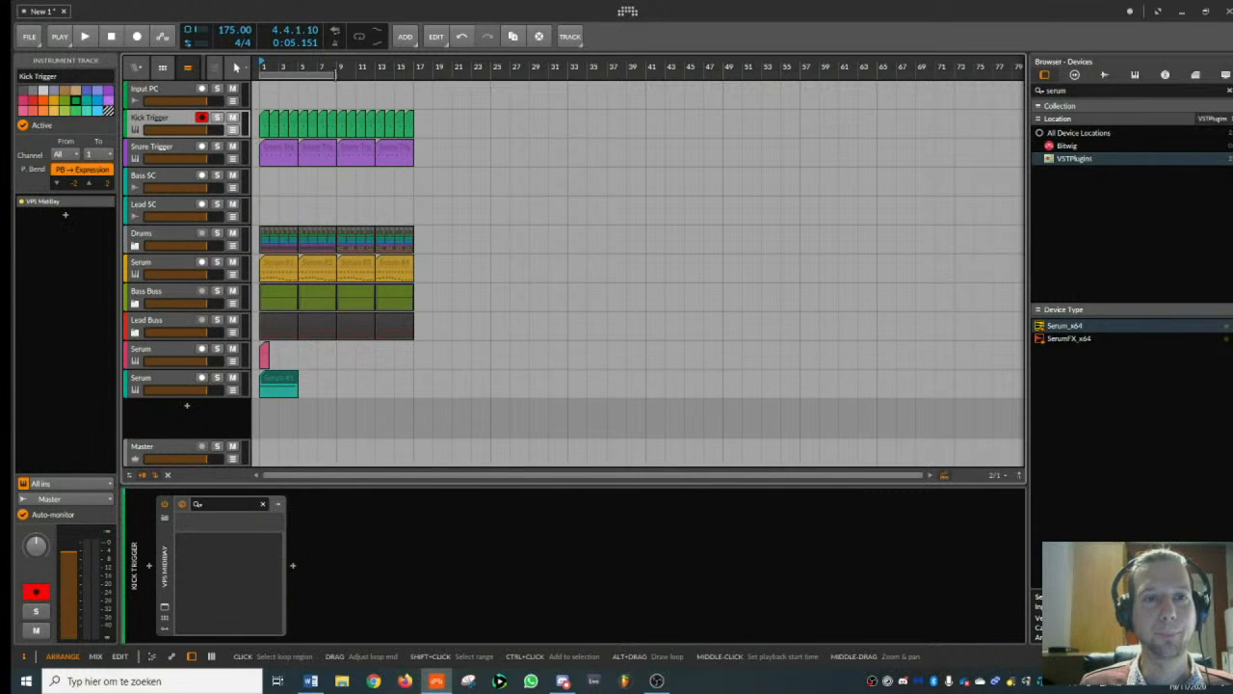
- Extend the loop region to sixteen bars so it covers the whole arrangement
{"action": "left_click_drag", "start_coordinate": [337, 75], "coordinate": [527, 65]}
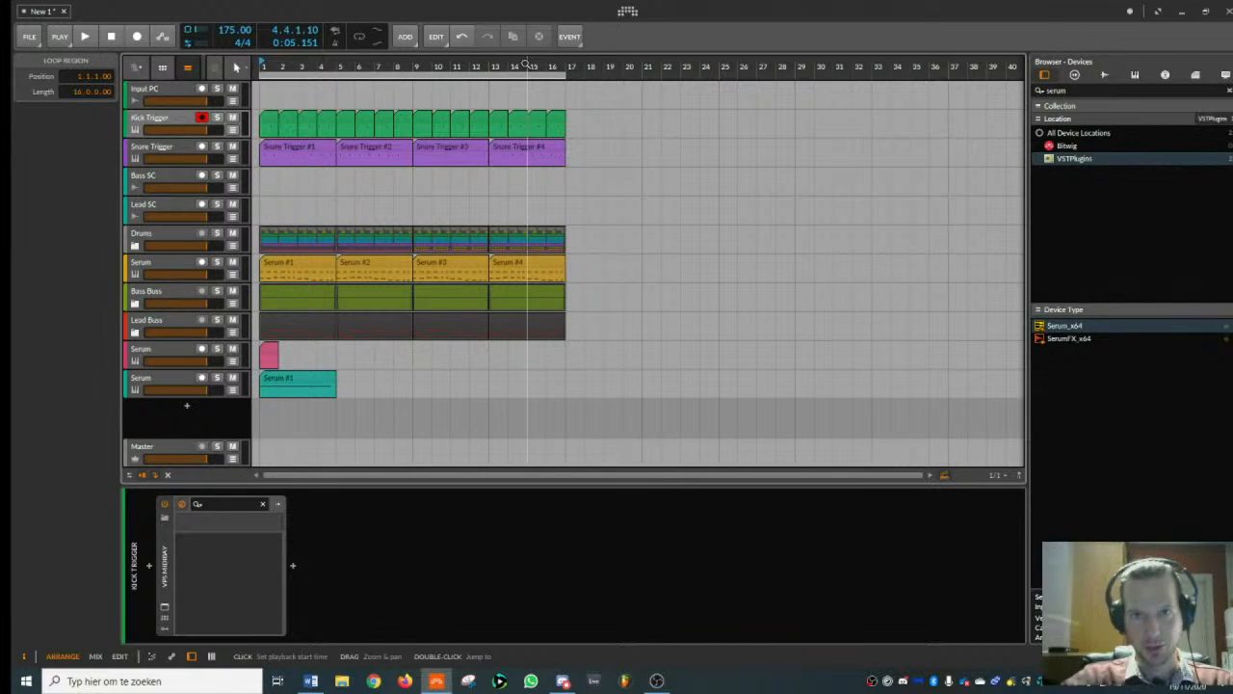
{"action": "left_click_drag", "start_coordinate": [527, 64], "coordinate": [535, 65]}
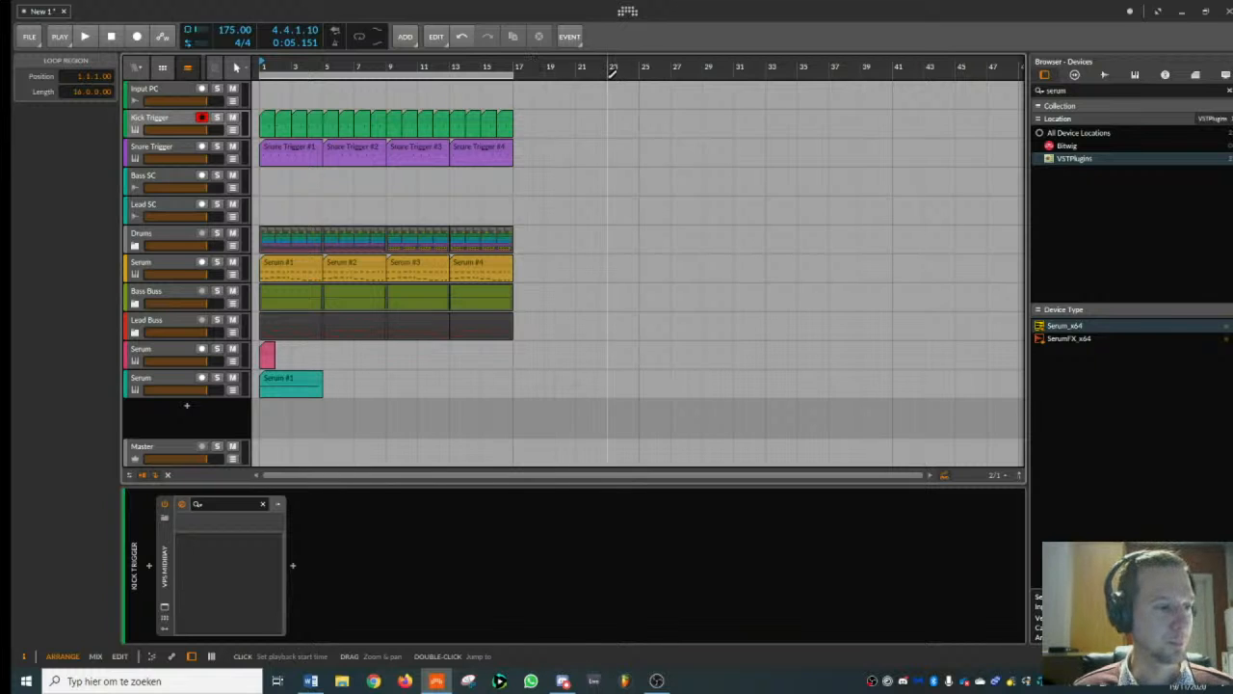
{"action": "left_click_drag", "start_coordinate": [501, 64], "coordinate": [581, 70]}
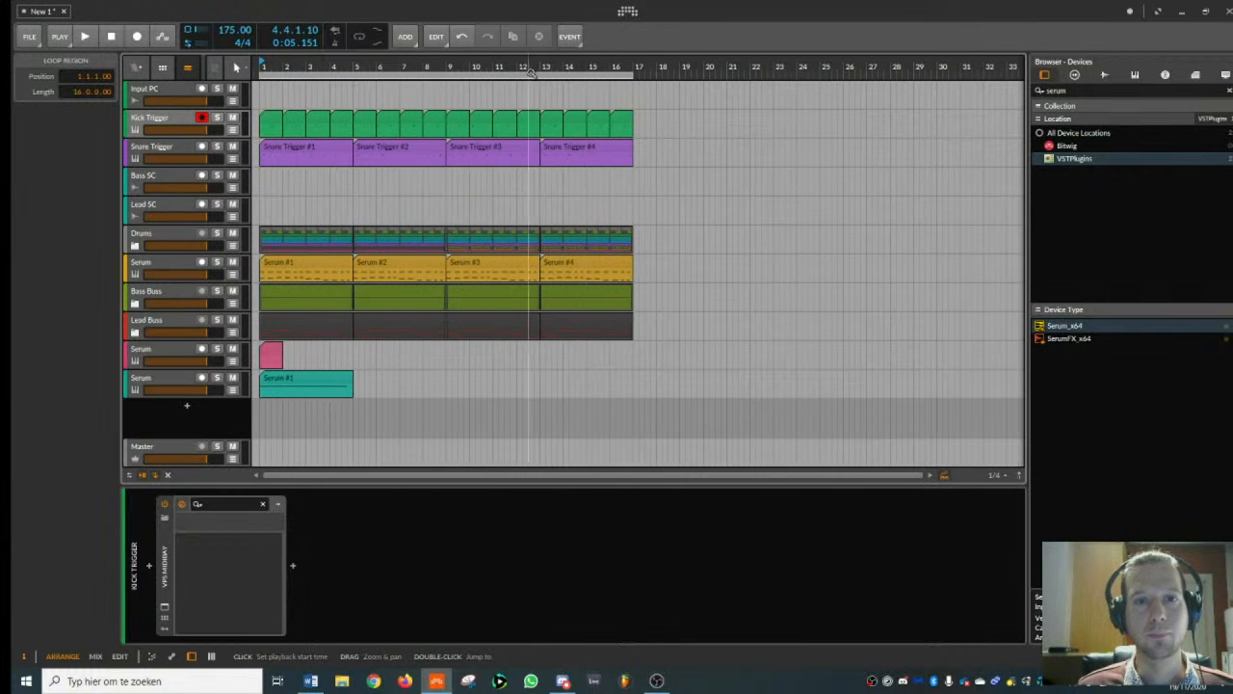